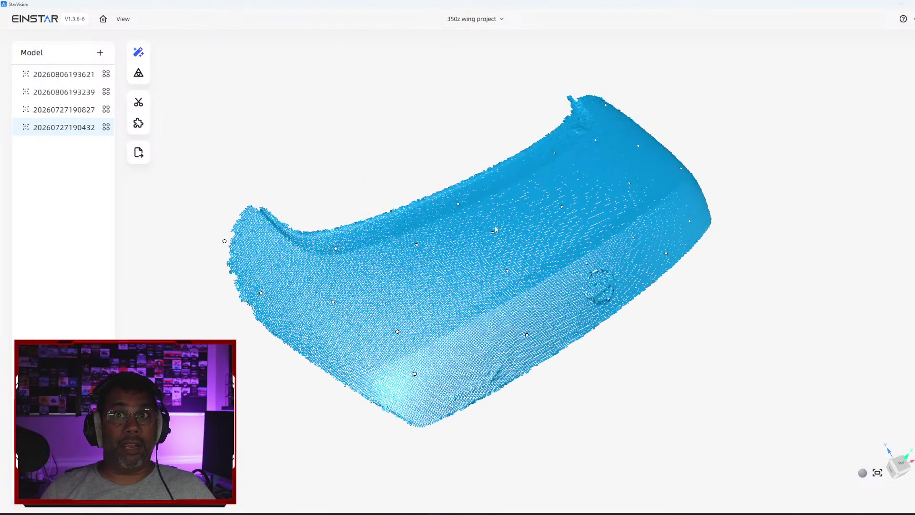
click(72, 74)
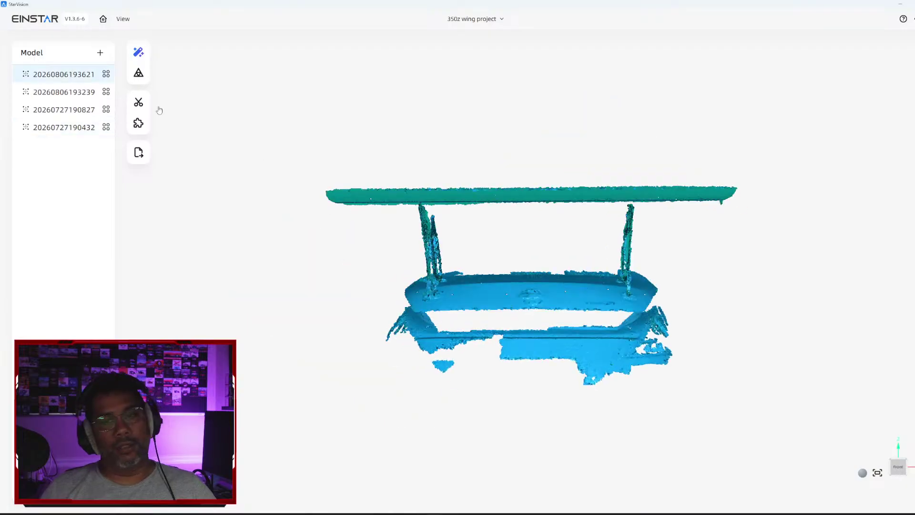
drag(346, 241, 662, 321)
scroll(553, 256, up, 3)
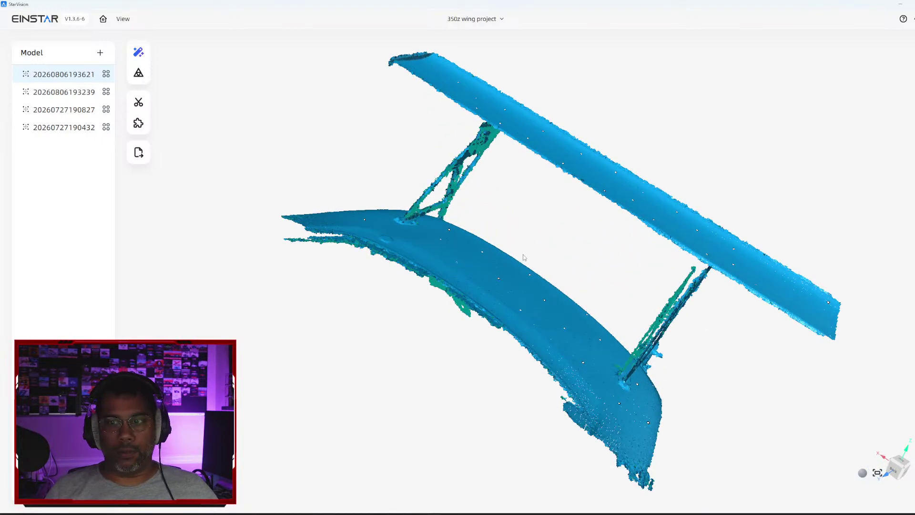
right_drag(513, 291, 485, 299)
drag(485, 299, 442, 246)
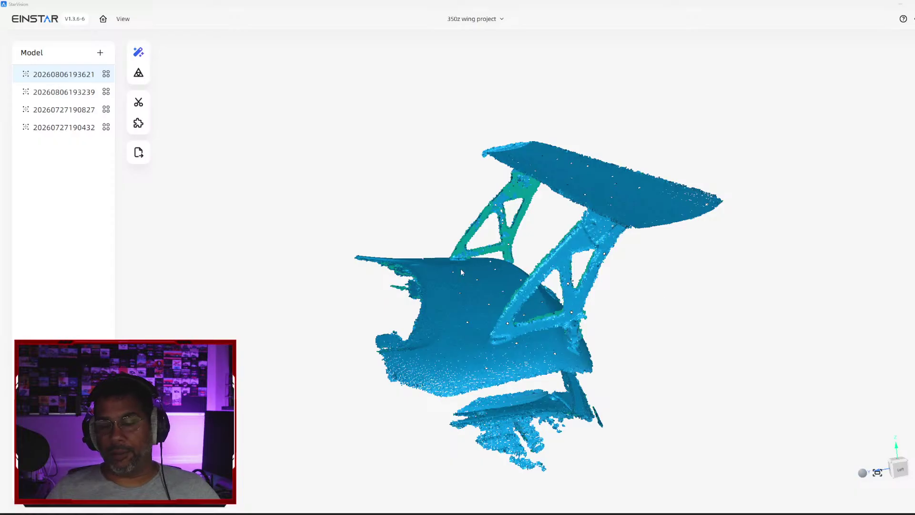
middle_drag(465, 317, 453, 303)
scroll(453, 303, down, 3)
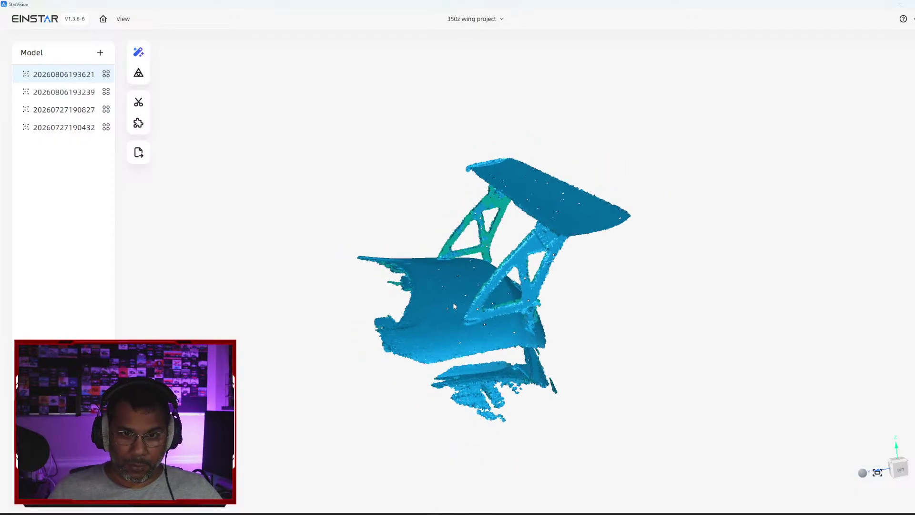
scroll(454, 304, up, 4)
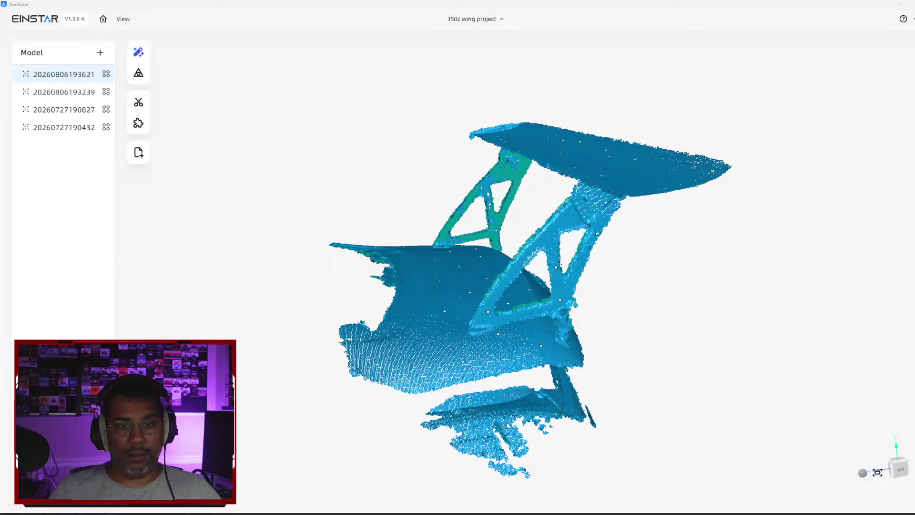
drag(617, 384, 333, 309)
mouse_move(468, 338)
mouse_down()
mouse_move(493, 371)
mouse_move(467, 355)
mouse_up()
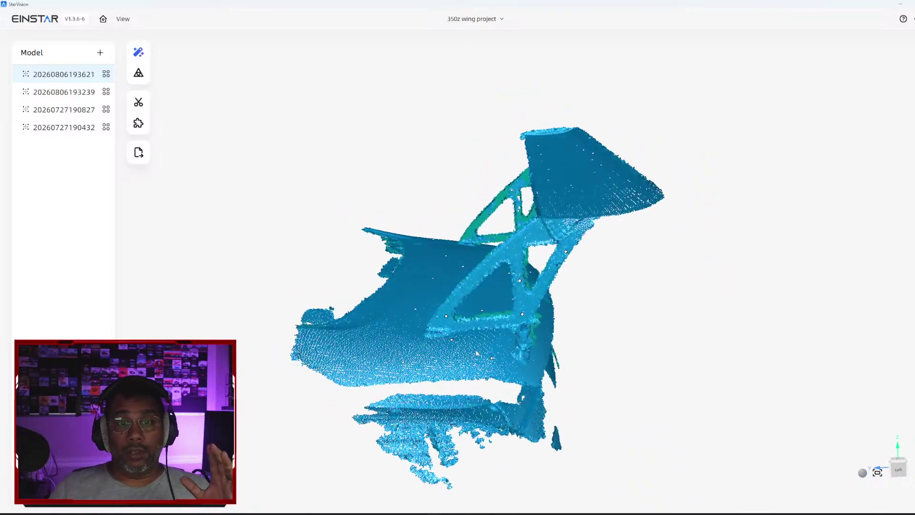
drag(488, 288, 641, 336)
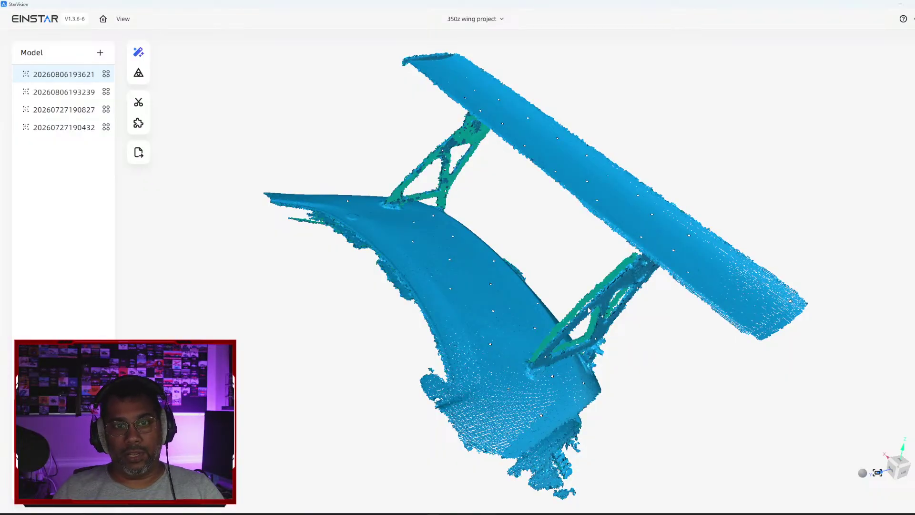
drag(625, 219, 510, 273)
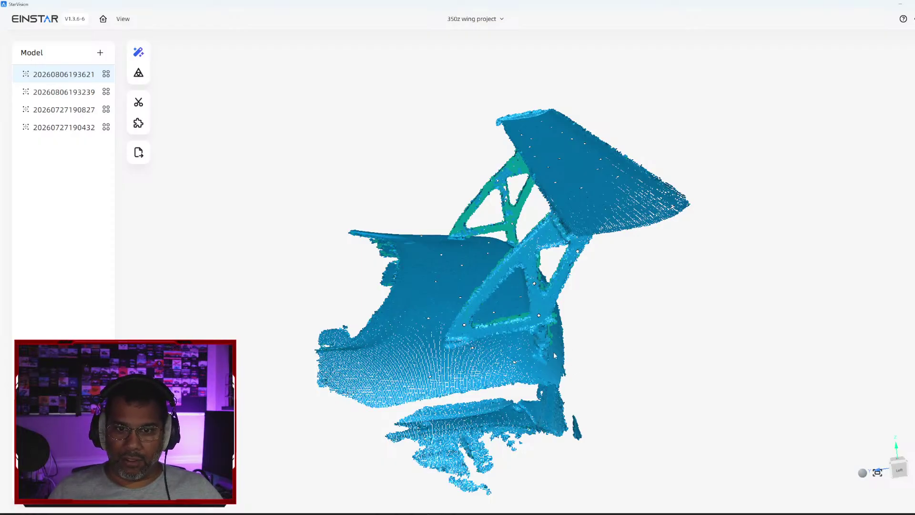
drag(553, 341, 555, 331)
drag(620, 381, 419, 281)
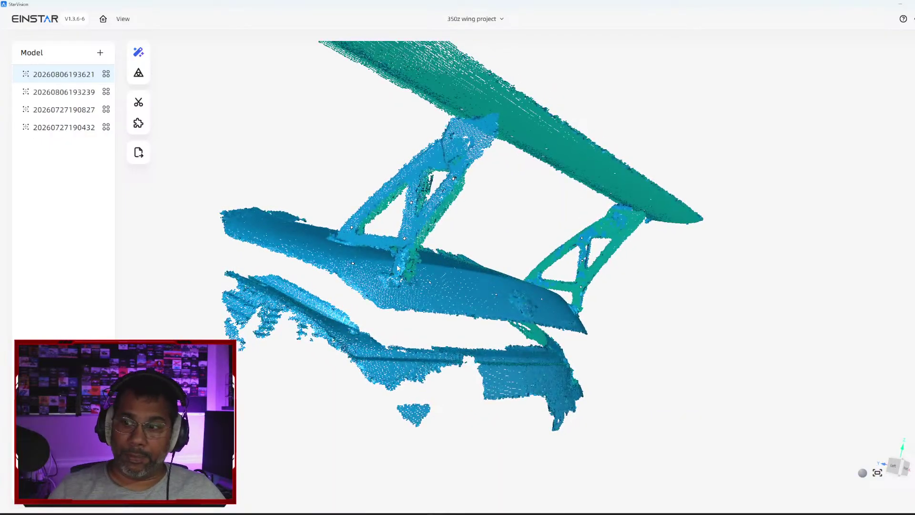
drag(406, 265, 535, 351)
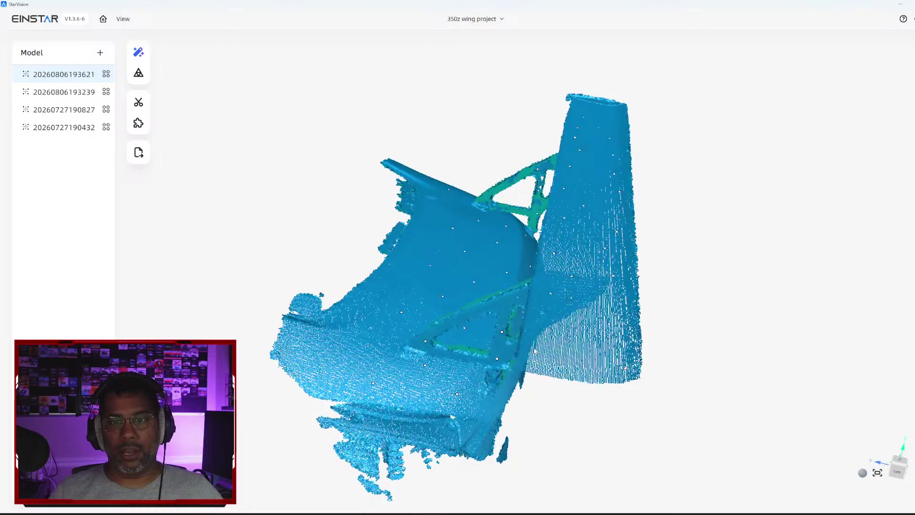
drag(506, 308, 477, 202)
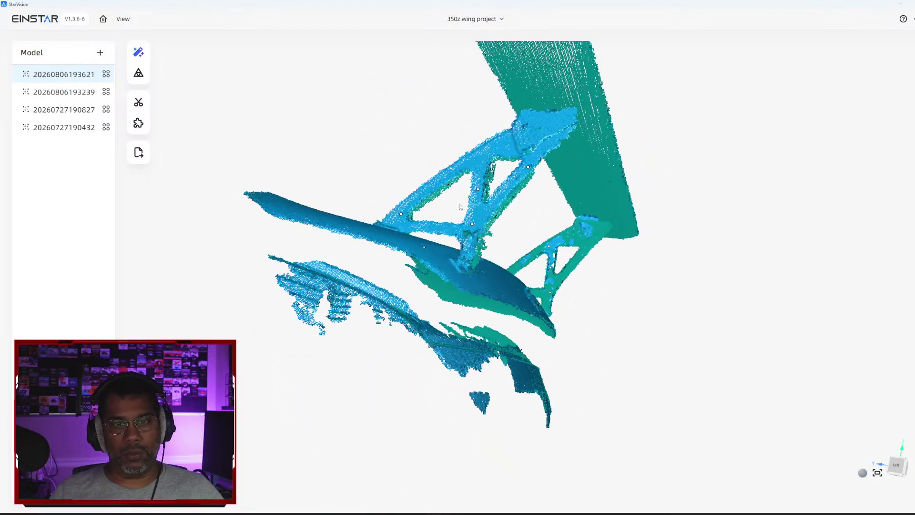
click(138, 102)
mouse_move(228, 252)
mouse_down()
mouse_move(298, 241)
mouse_move(198, 225)
mouse_move(235, 258)
mouse_move(383, 292)
mouse_move(490, 335)
mouse_move(599, 448)
mouse_move(240, 465)
mouse_move(228, 334)
mouse_up()
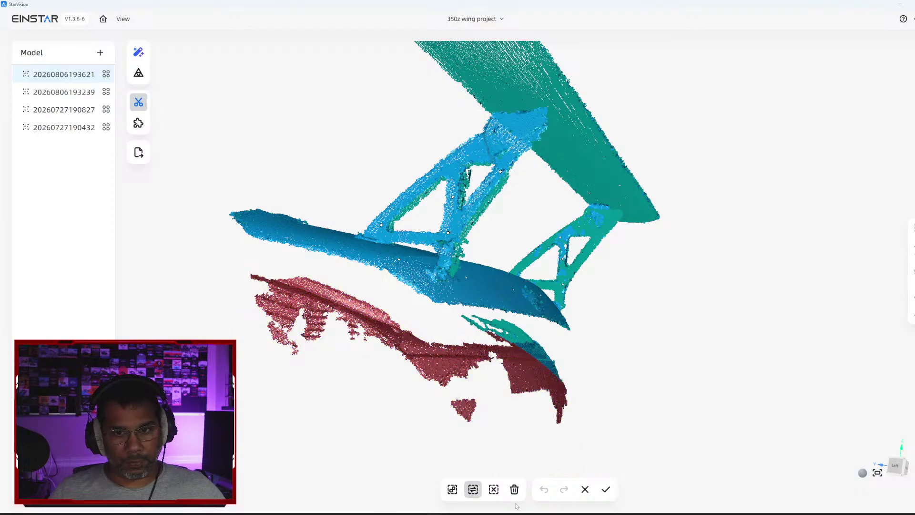
click(514, 490)
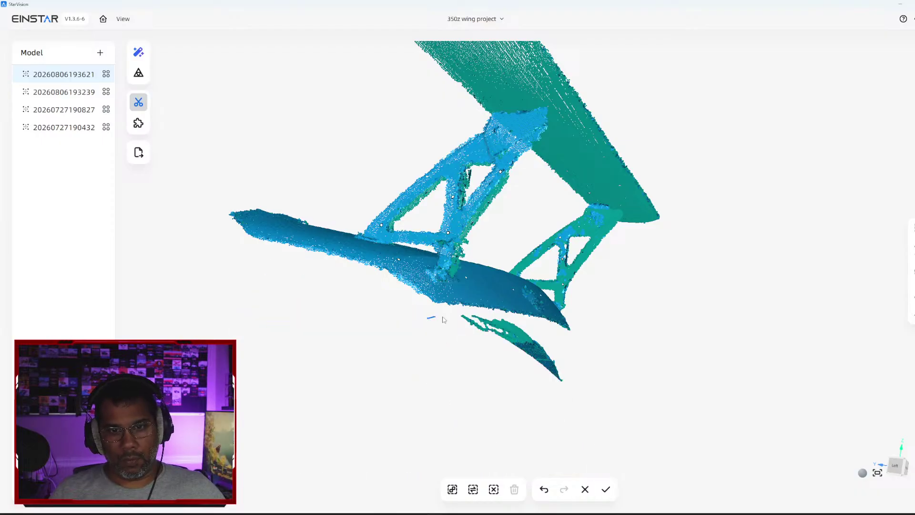
mouse_move(494, 313)
shift+mouse_down()
mouse_move(582, 362)
mouse_move(577, 424)
shift+mouse_up()
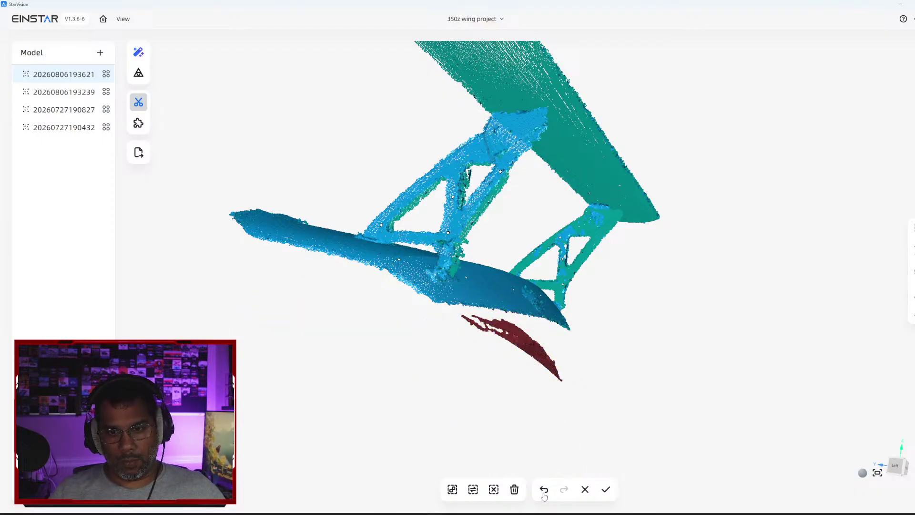
click(514, 490)
drag(305, 315, 390, 355)
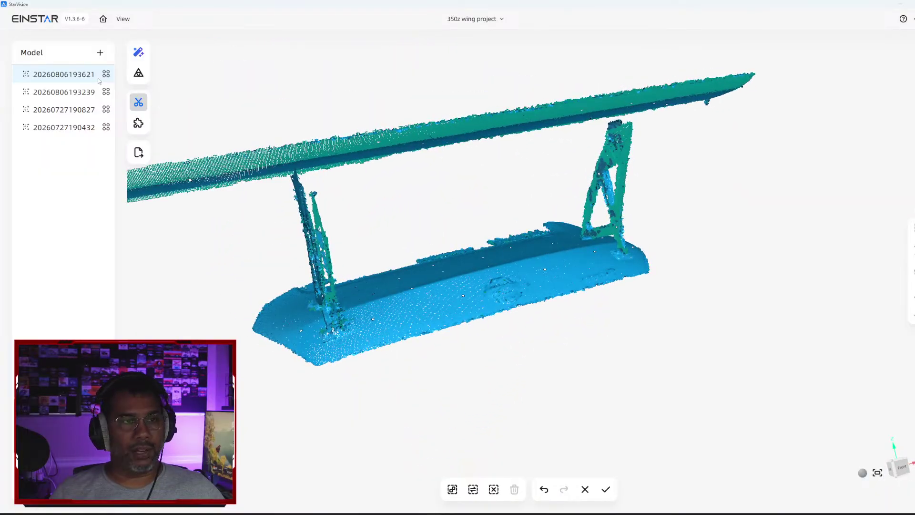
click(67, 93)
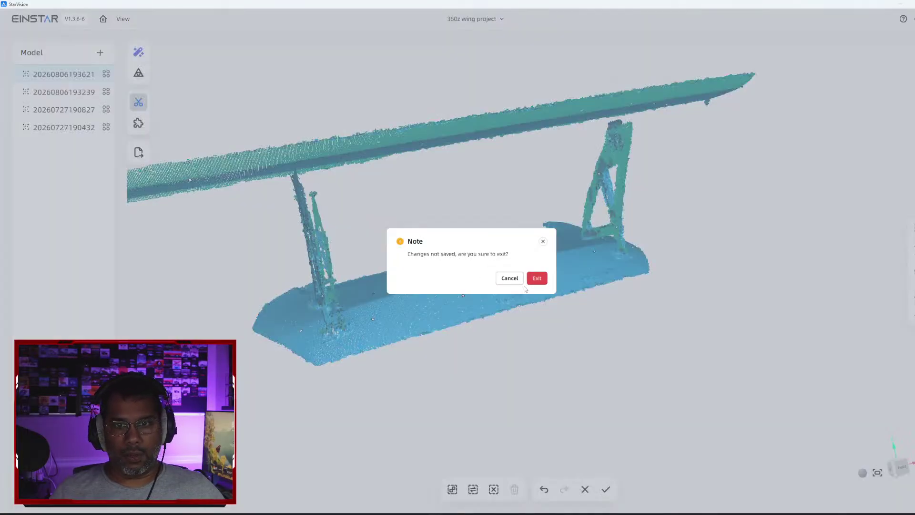
click(511, 281)
click(606, 489)
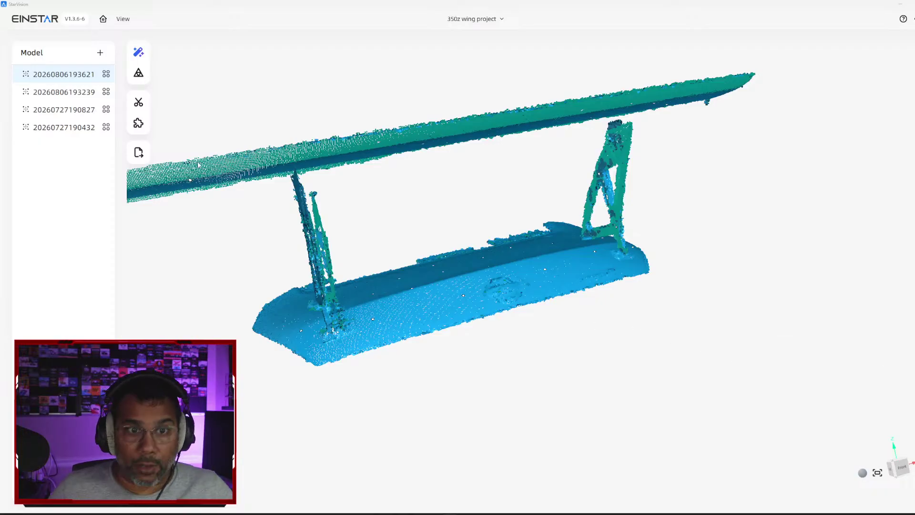
click(84, 96)
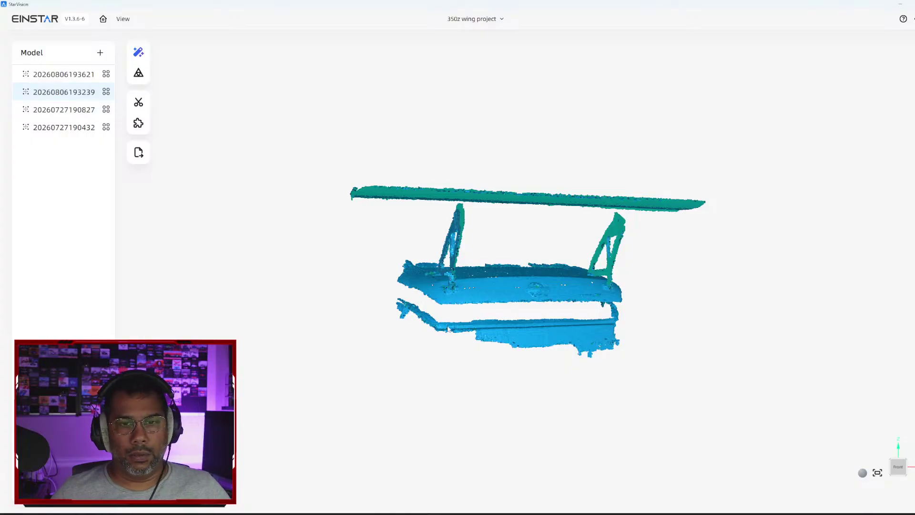
drag(491, 305, 496, 286)
scroll(496, 285, up, 2)
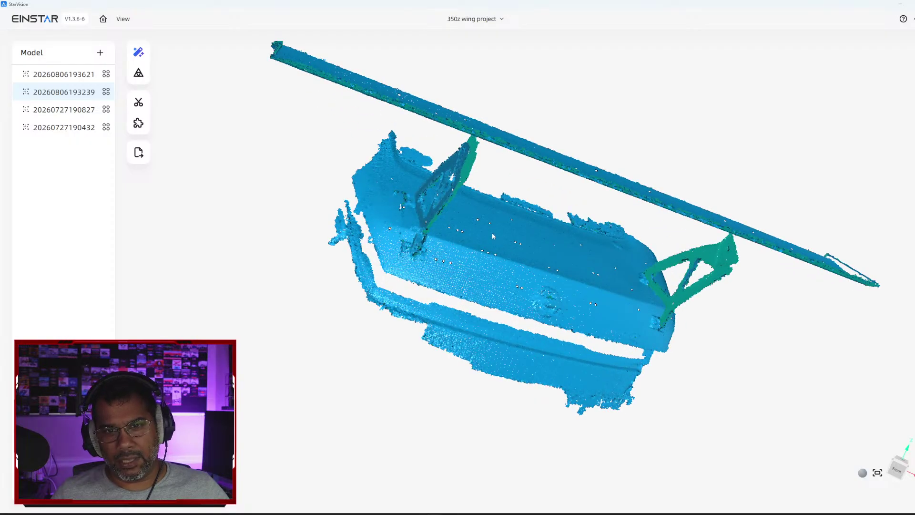
drag(493, 236, 548, 310)
drag(617, 351, 655, 279)
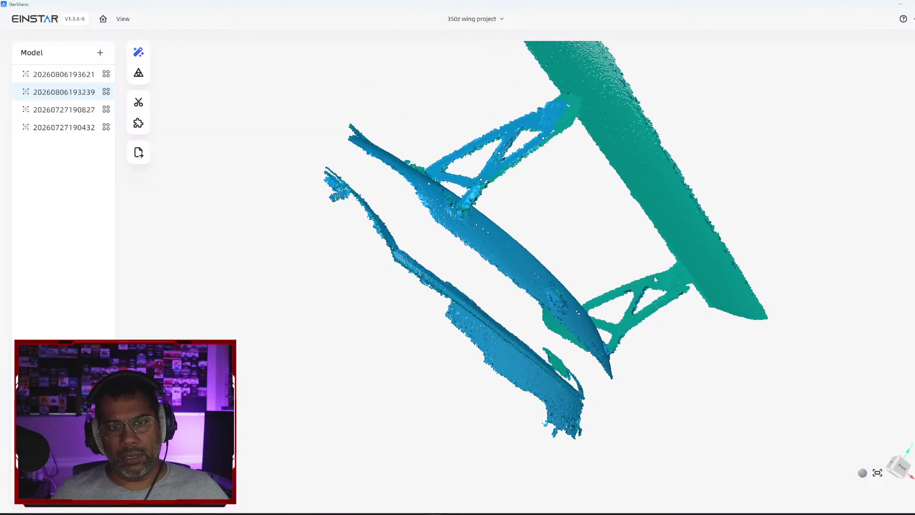
mouse_move(213, 172)
mouse_down()
mouse_move(296, 145)
mouse_move(321, 186)
mouse_move(466, 319)
mouse_move(530, 336)
mouse_move(608, 444)
mouse_move(267, 328)
mouse_up()
click(138, 102)
click(514, 488)
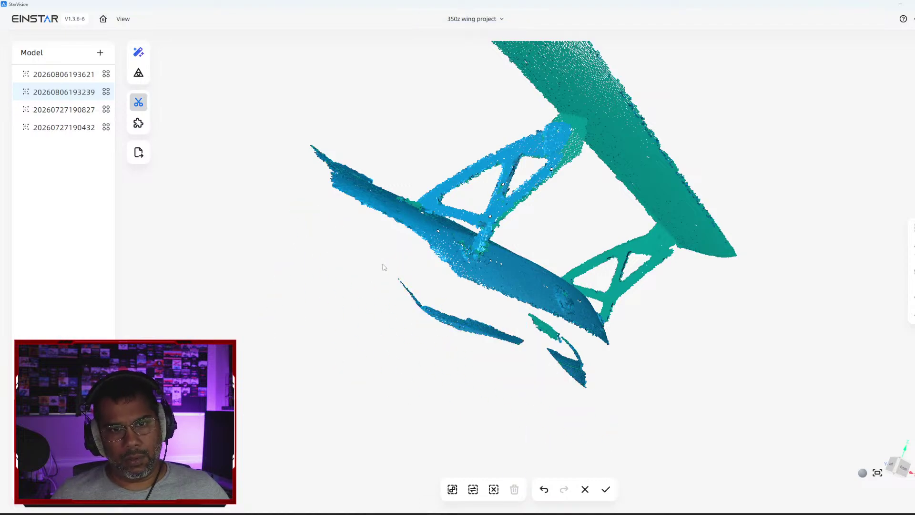
Step: Delete the thin leftover bumper strips beneath the trunk lid
mouse_move(383, 267)
shift+mouse_down()
mouse_move(615, 381)
mouse_move(579, 362)
mouse_move(541, 321)
mouse_move(568, 334)
mouse_move(529, 318)
mouse_move(539, 328)
shift+mouse_up()
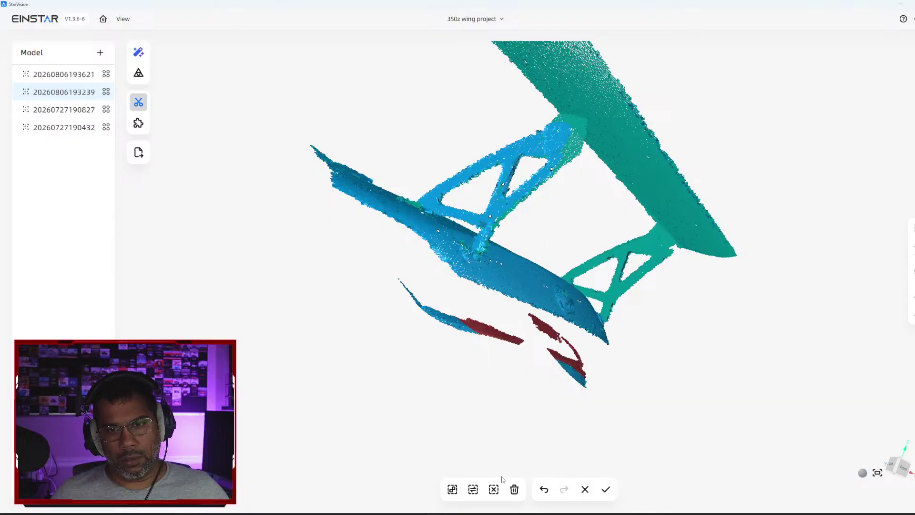
click(514, 489)
mouse_move(390, 269)
shift+mouse_down()
mouse_move(565, 344)
mouse_move(555, 436)
mouse_move(374, 272)
mouse_move(388, 268)
shift+mouse_up()
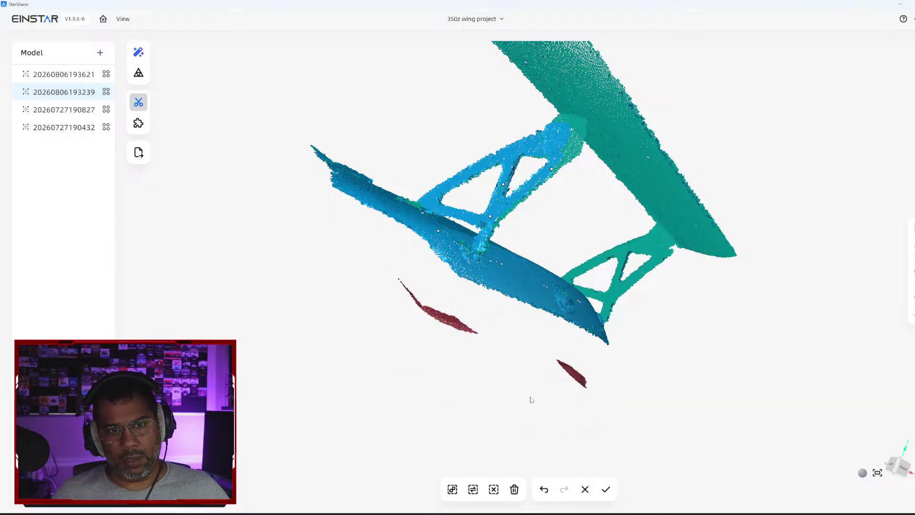
click(514, 490)
Step: Try selecting the ragged trunk-lid edge opposite the wing, undoing each attempt
drag(615, 403, 416, 275)
drag(496, 232, 530, 370)
click(898, 465)
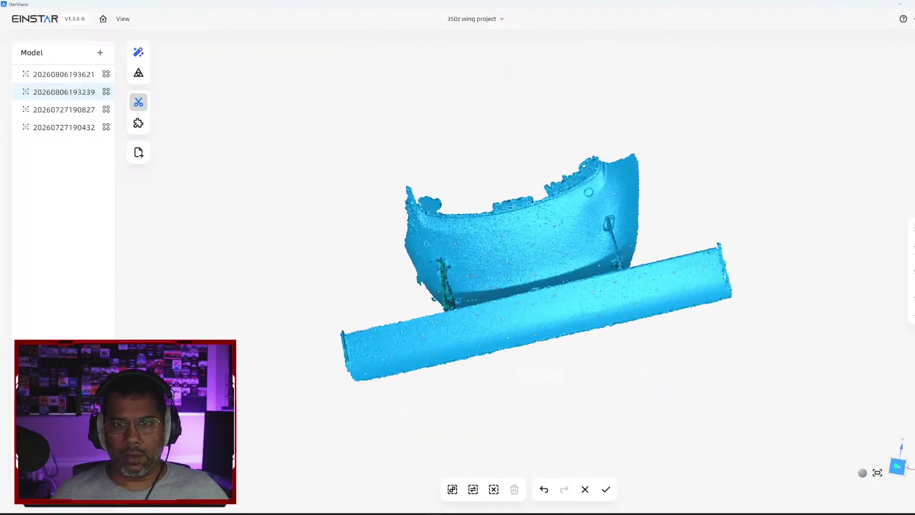
mouse_move(398, 174)
mouse_down()
mouse_move(370, 160)
mouse_move(456, 244)
mouse_move(585, 204)
mouse_move(653, 168)
mouse_up()
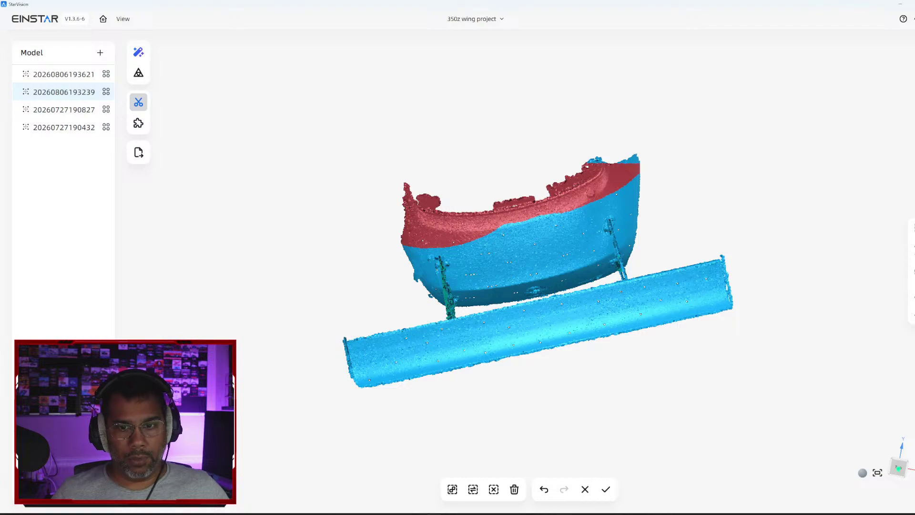
click(544, 489)
mouse_move(355, 176)
mouse_down()
mouse_move(429, 226)
mouse_move(572, 205)
mouse_move(642, 178)
mouse_up()
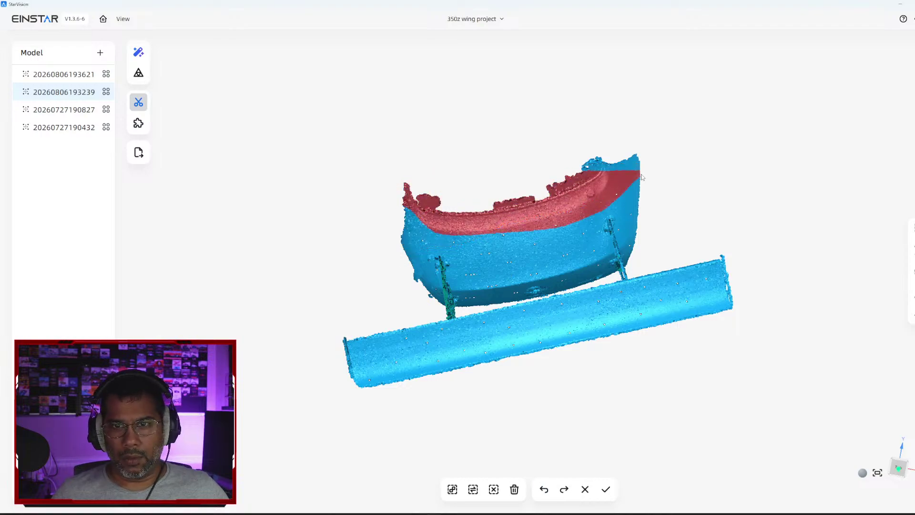
click(544, 489)
mouse_move(373, 151)
mouse_down()
mouse_move(379, 202)
mouse_move(394, 148)
mouse_move(421, 139)
mouse_move(405, 204)
mouse_move(551, 215)
mouse_move(662, 205)
mouse_move(681, 117)
mouse_up()
click(514, 489)
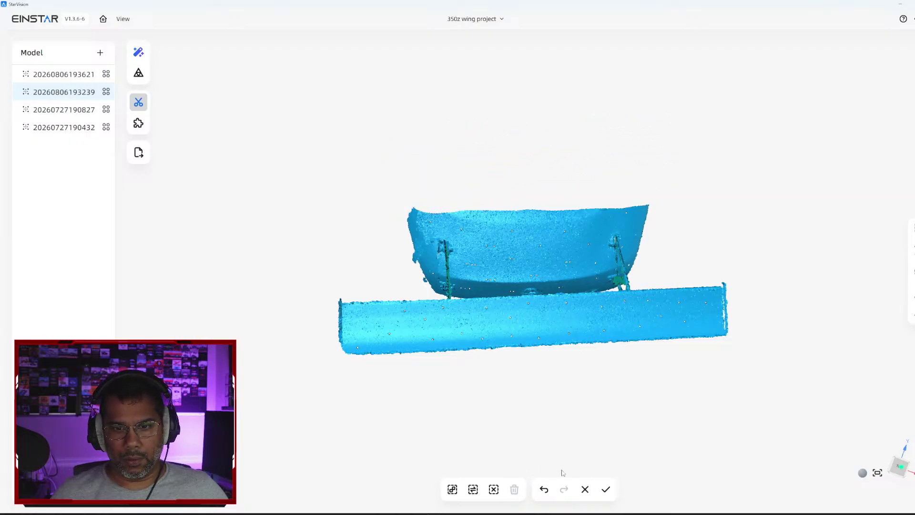
click(606, 488)
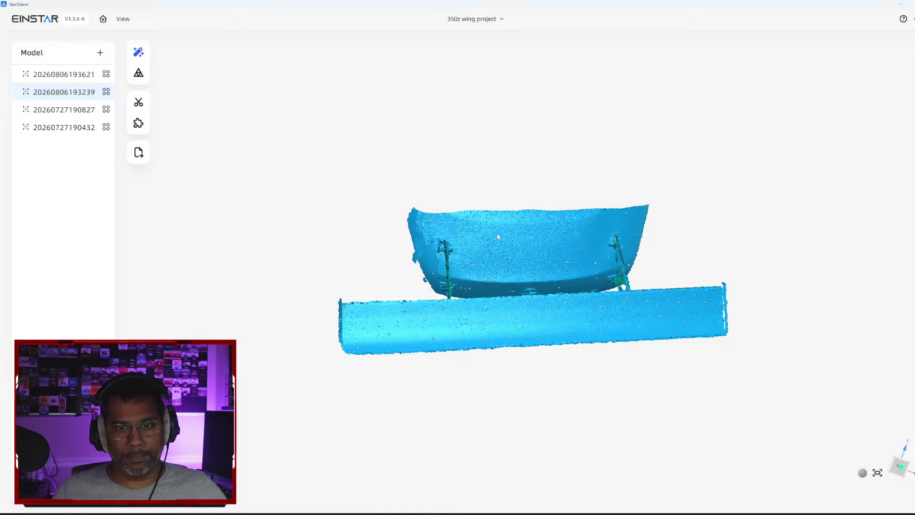
drag(488, 282, 200, 219)
drag(361, 275, 473, 207)
scroll(472, 283, up, 4)
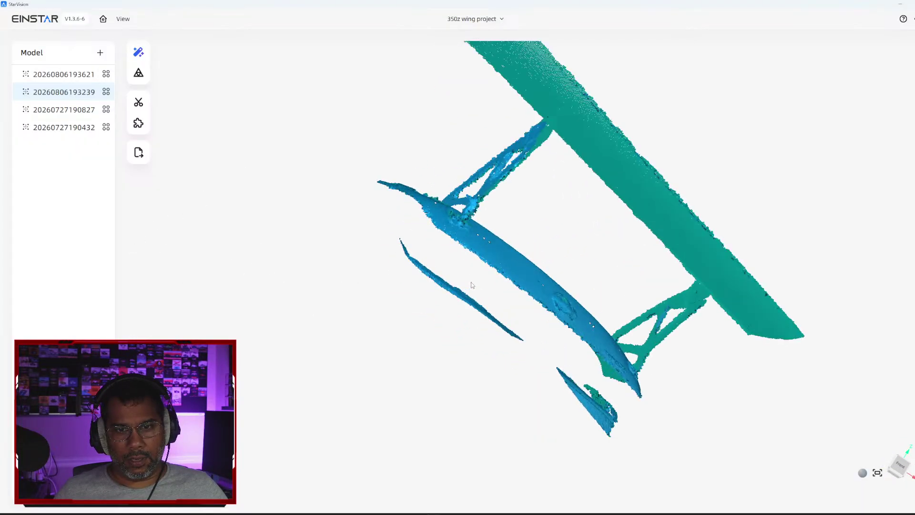
click(138, 102)
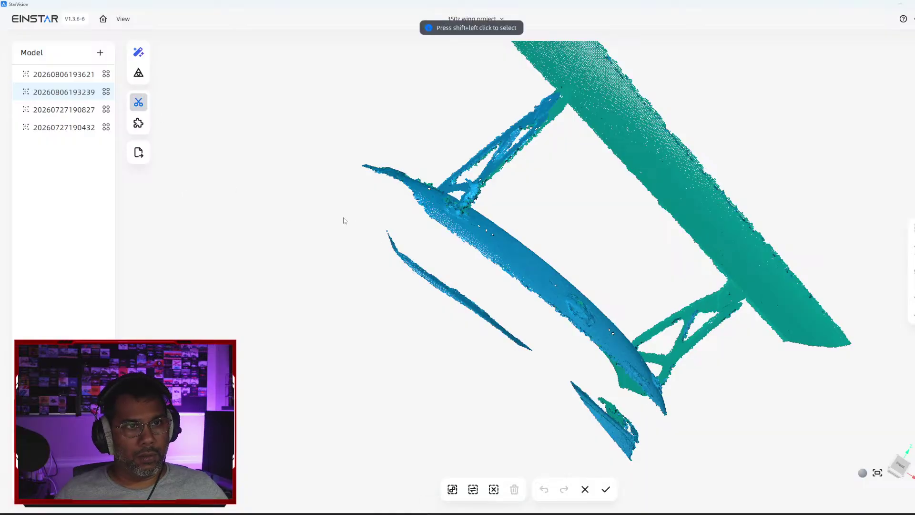
mouse_move(359, 217)
shift+mouse_down()
mouse_move(543, 336)
mouse_move(441, 347)
mouse_move(429, 333)
shift+mouse_up()
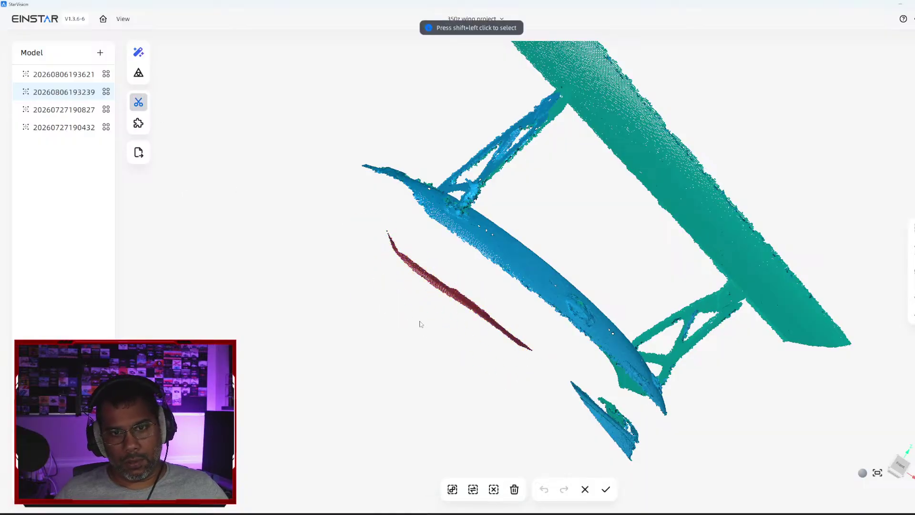
click(514, 489)
mouse_move(553, 365)
shift+mouse_down()
mouse_move(665, 460)
mouse_move(546, 416)
mouse_move(551, 366)
shift+mouse_up()
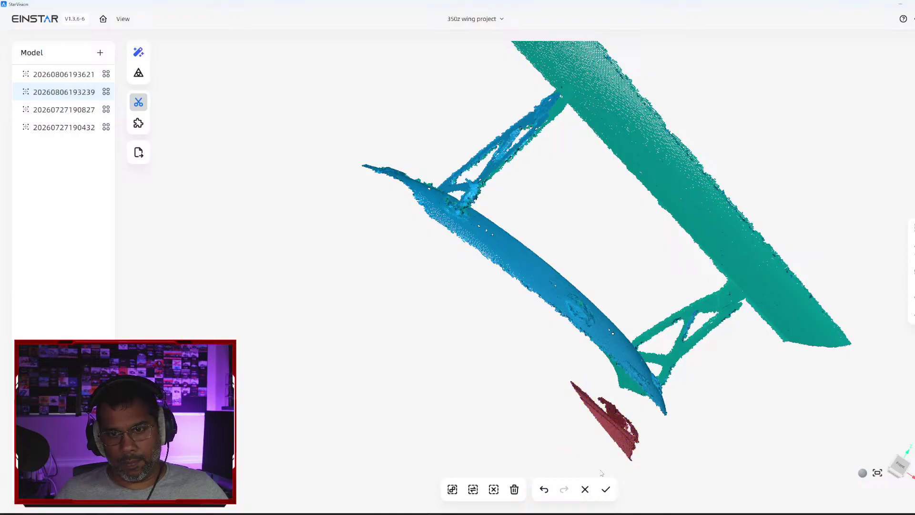
click(514, 489)
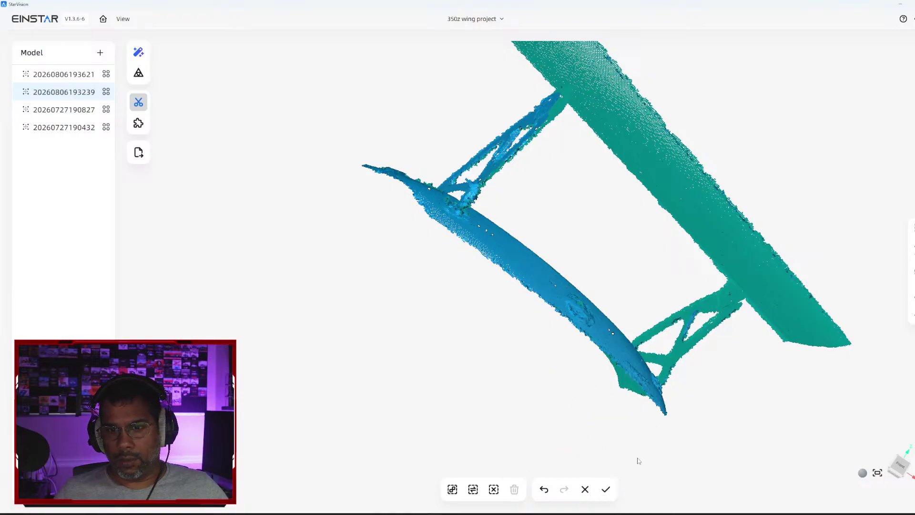
click(606, 489)
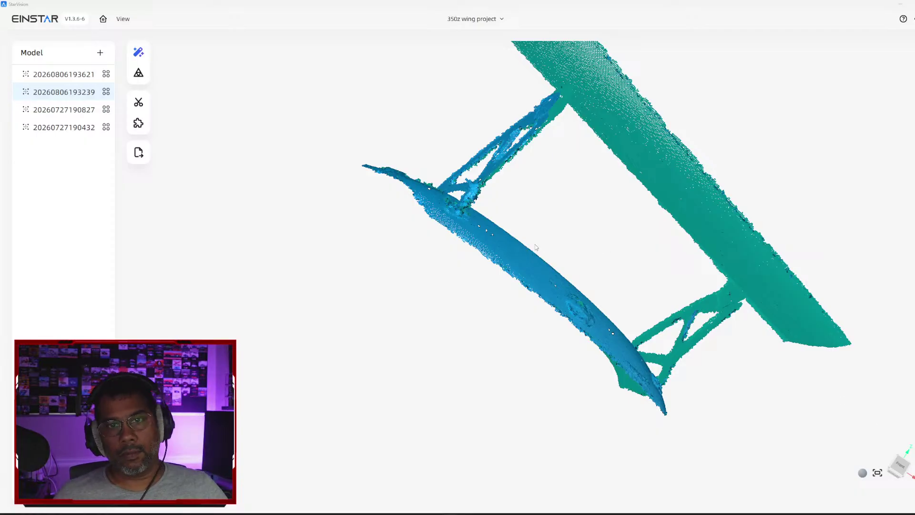
drag(486, 245, 335, 327)
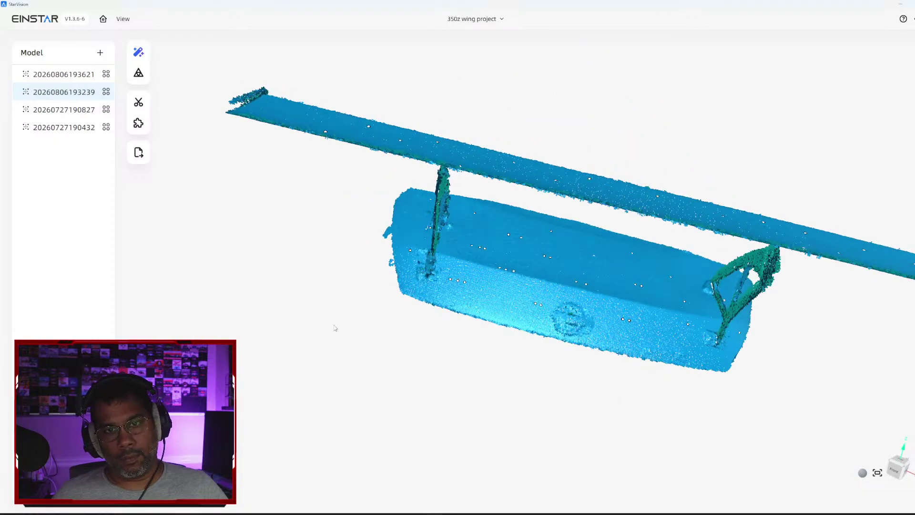
click(57, 110)
drag(442, 248, 466, 355)
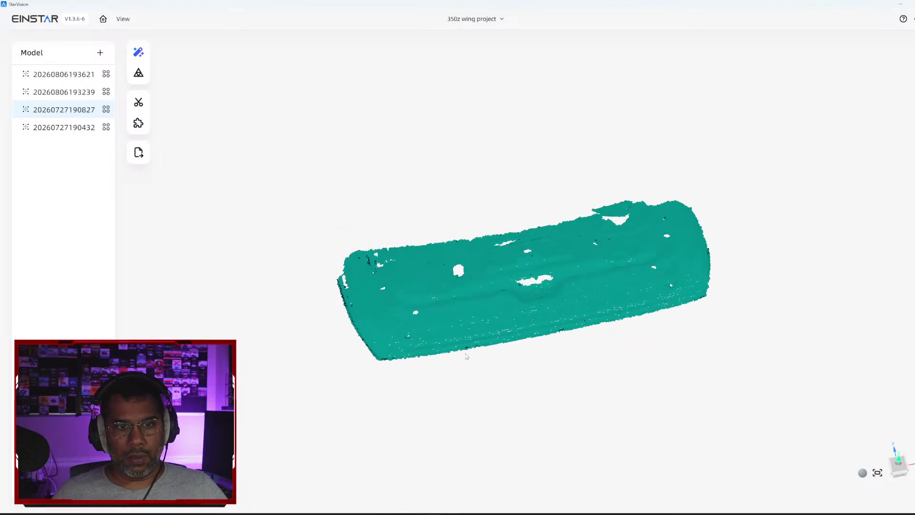
click(84, 128)
drag(349, 227, 679, 295)
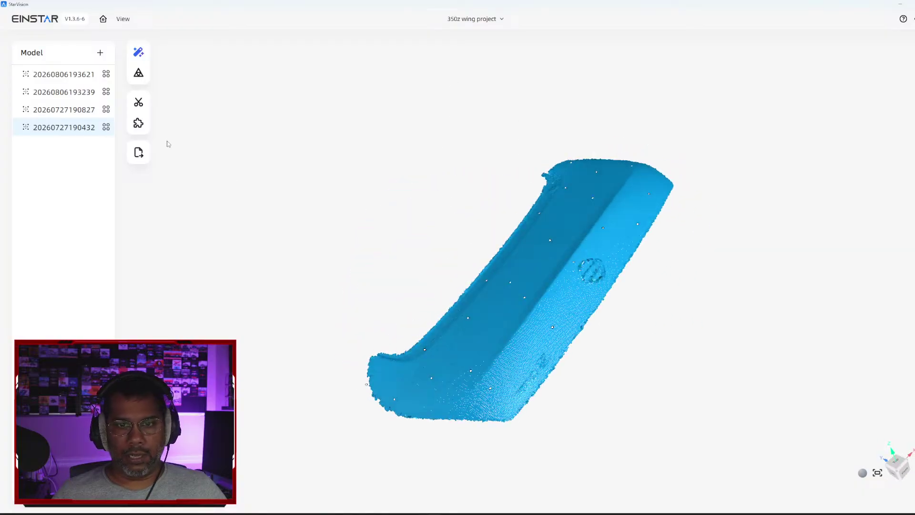
click(139, 153)
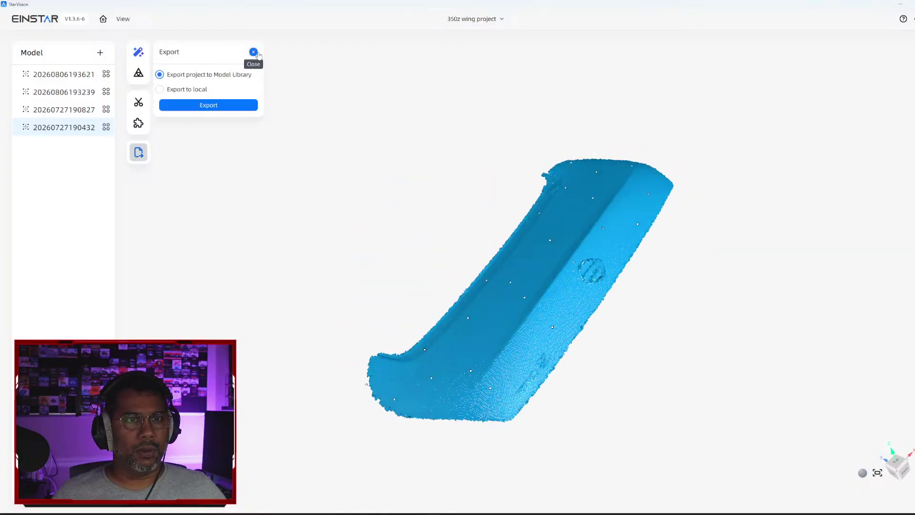
click(254, 52)
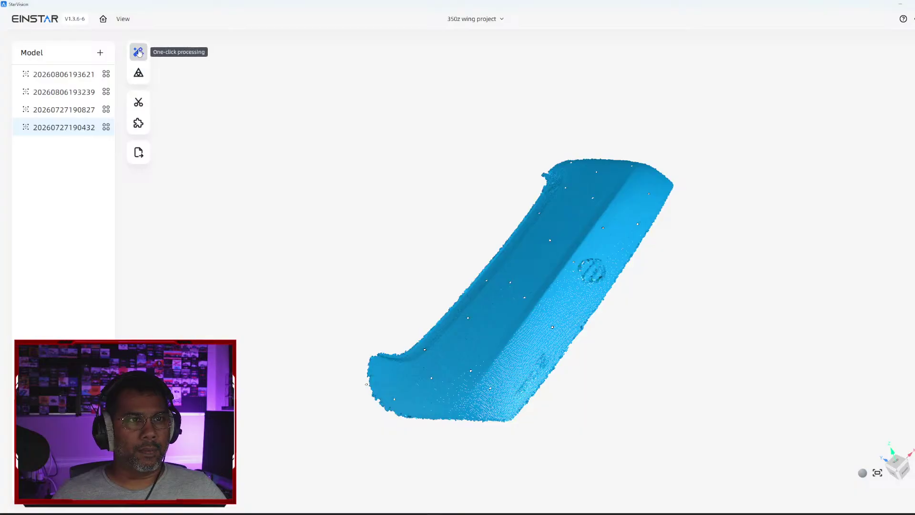
click(138, 73)
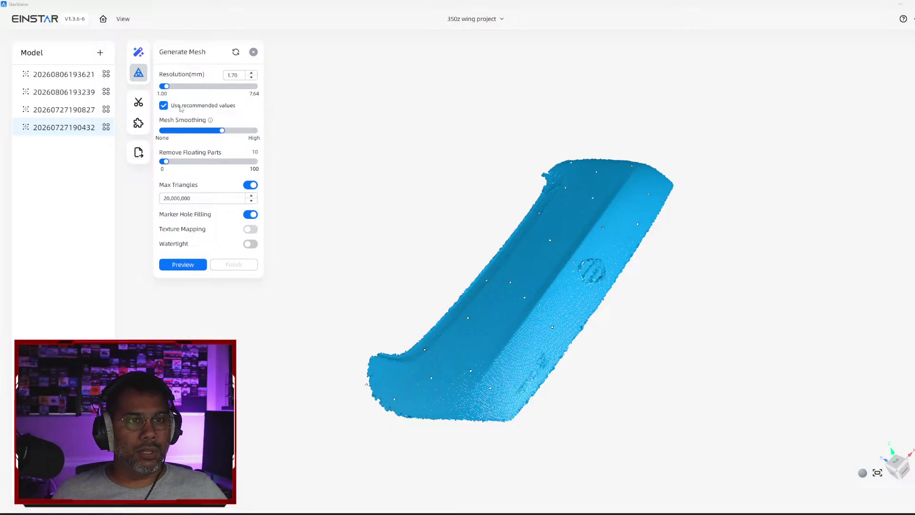
click(186, 265)
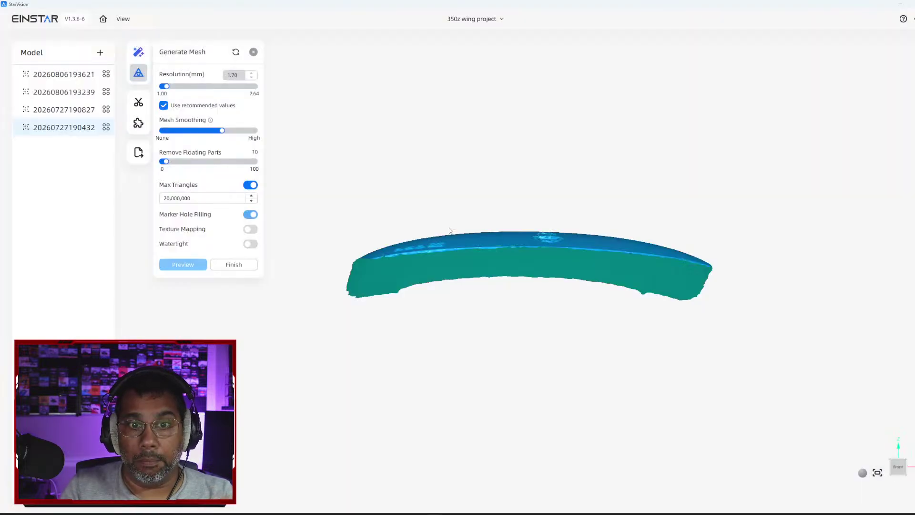
mouse_move(512, 264)
right_down()
mouse_move(485, 286)
mouse_move(505, 425)
mouse_move(500, 335)
mouse_move(560, 259)
mouse_move(518, 274)
mouse_move(540, 305)
mouse_move(638, 323)
mouse_move(680, 309)
mouse_move(735, 258)
mouse_move(731, 327)
mouse_move(652, 290)
mouse_move(722, 264)
mouse_move(772, 311)
mouse_move(650, 327)
mouse_move(476, 316)
mouse_move(464, 332)
mouse_move(431, 319)
mouse_move(625, 324)
right_up()
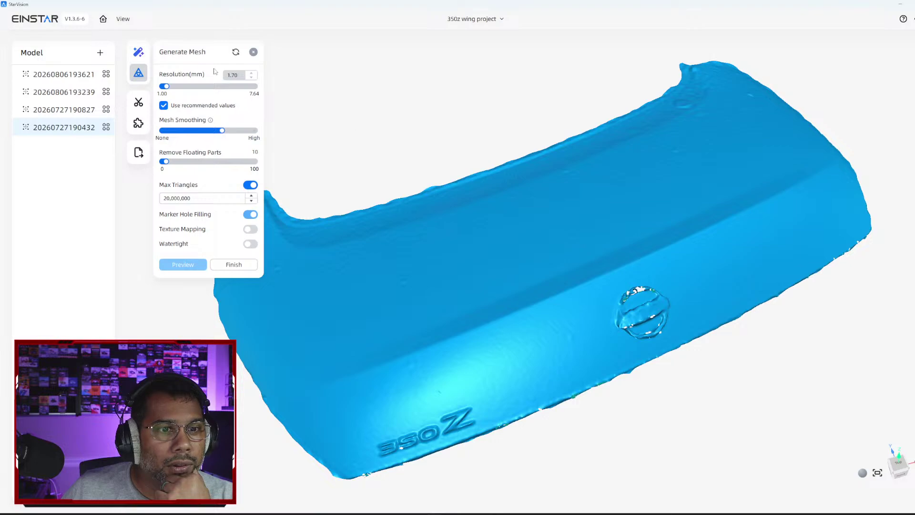
click(139, 55)
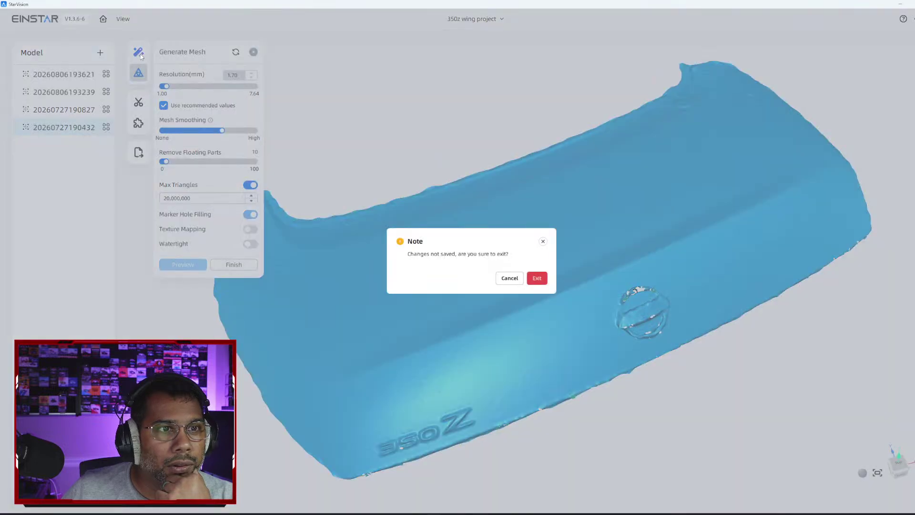
click(519, 282)
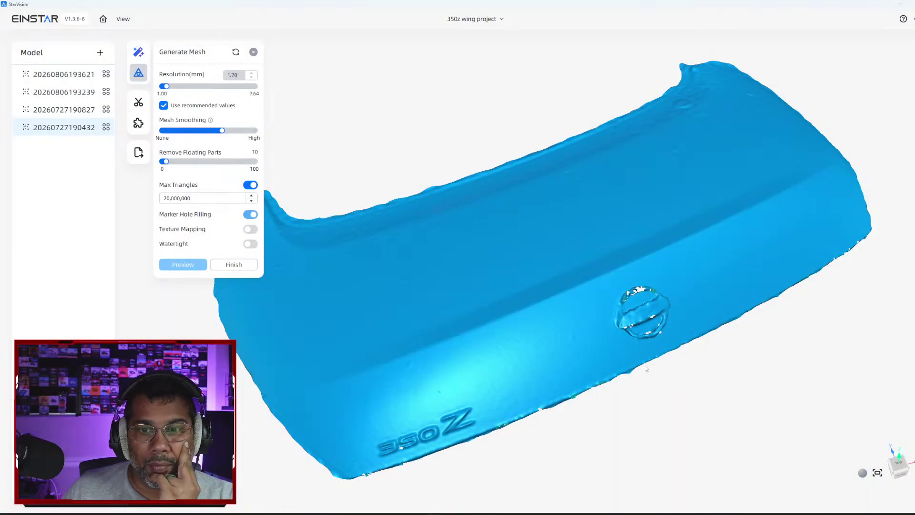
drag(625, 341, 289, 270)
click(229, 265)
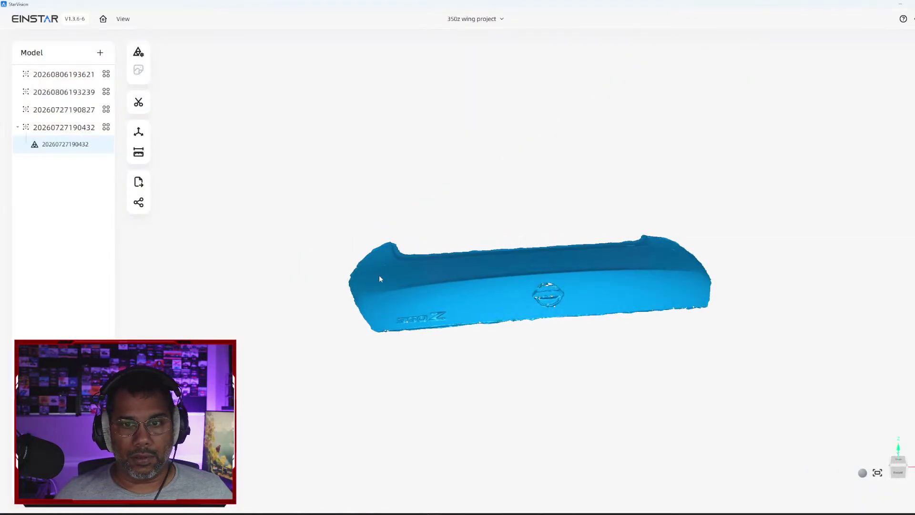
click(138, 182)
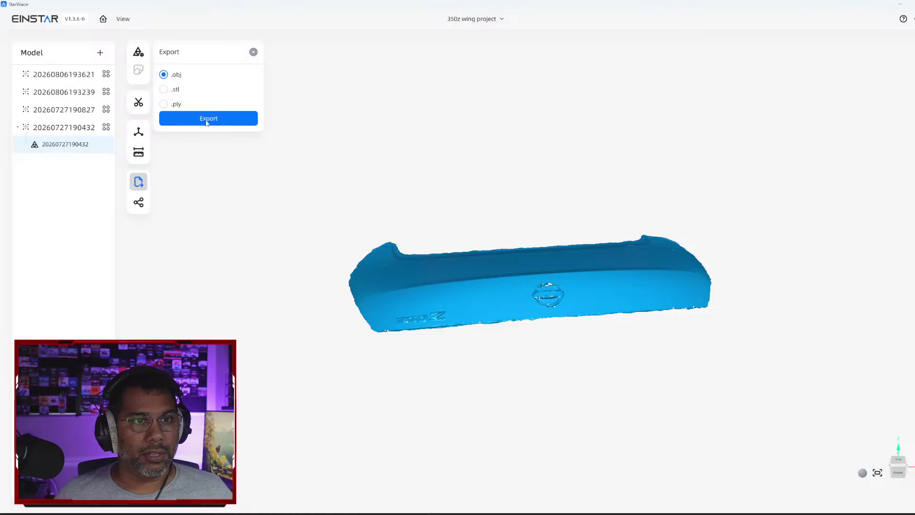
key(Return)
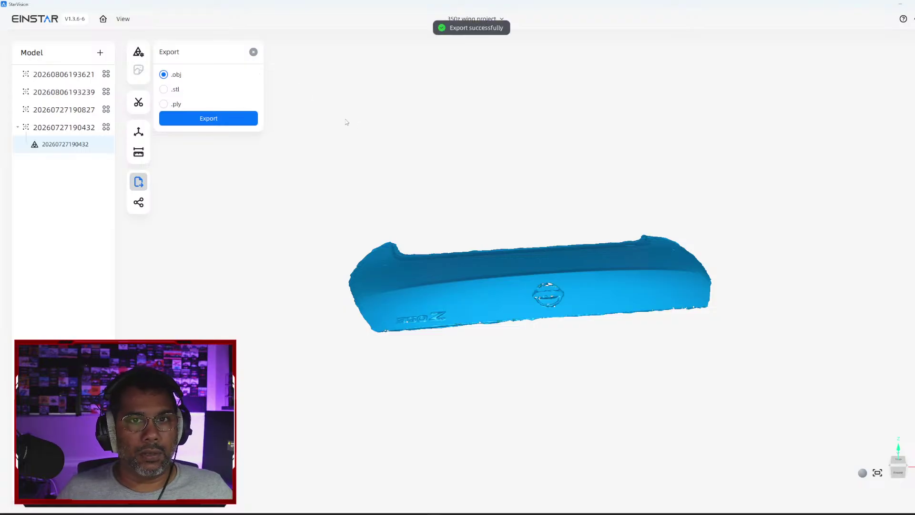
click(253, 52)
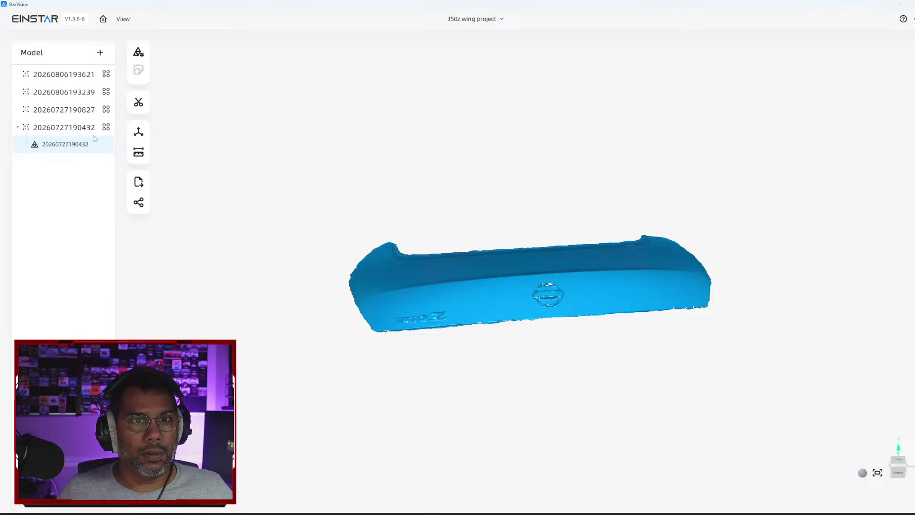
click(66, 114)
drag(403, 258, 363, 129)
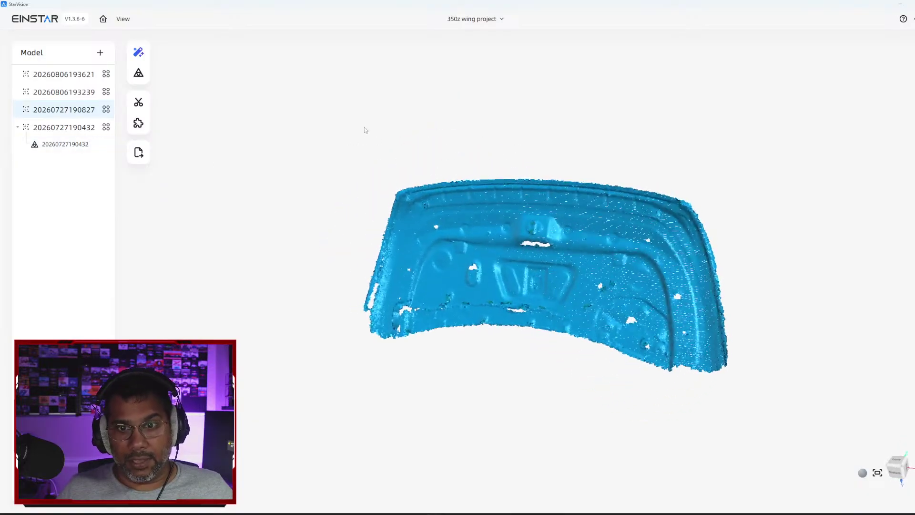
click(138, 73)
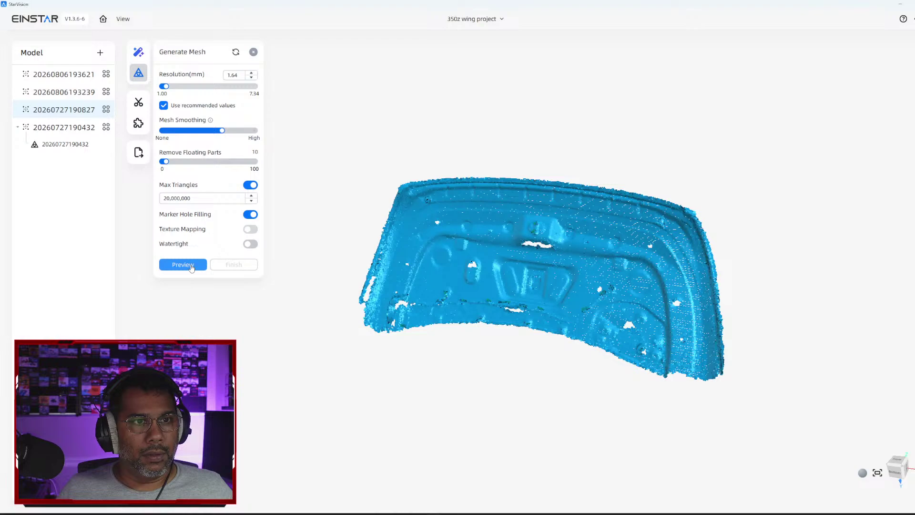
click(183, 265)
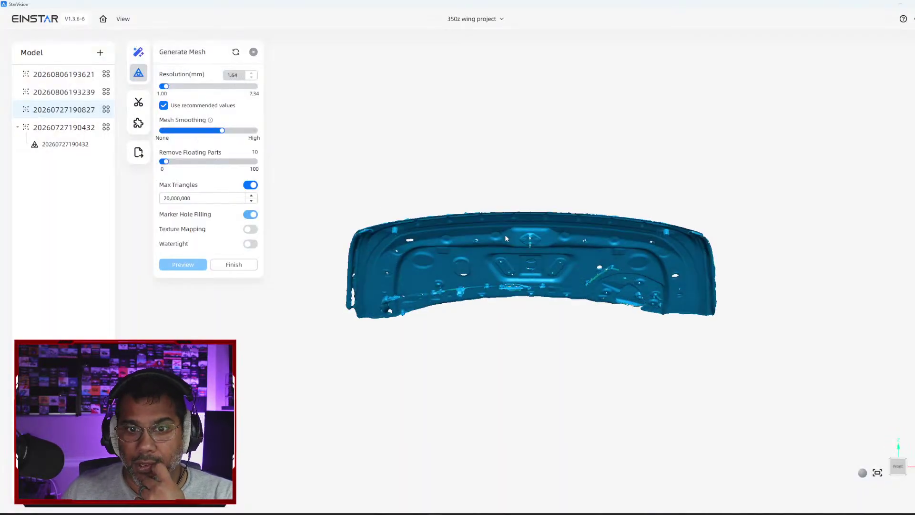
drag(505, 234, 520, 273)
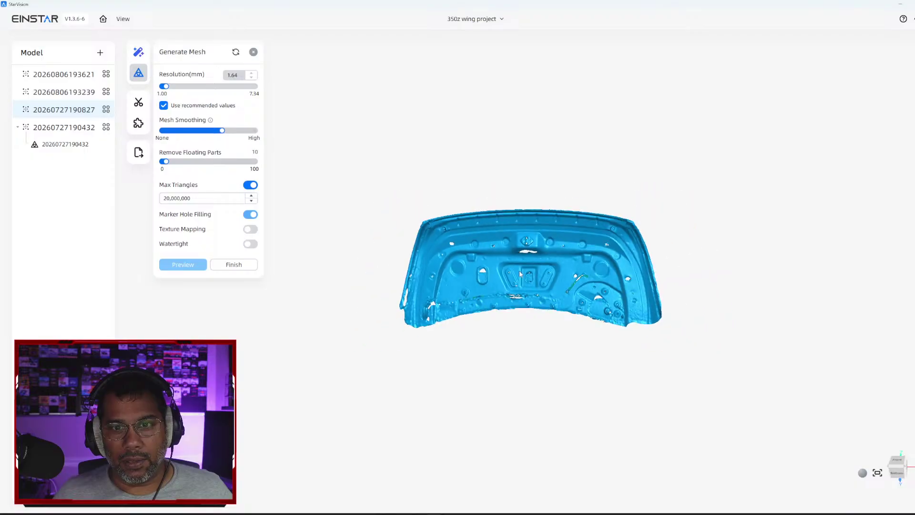
scroll(519, 270, up, 5)
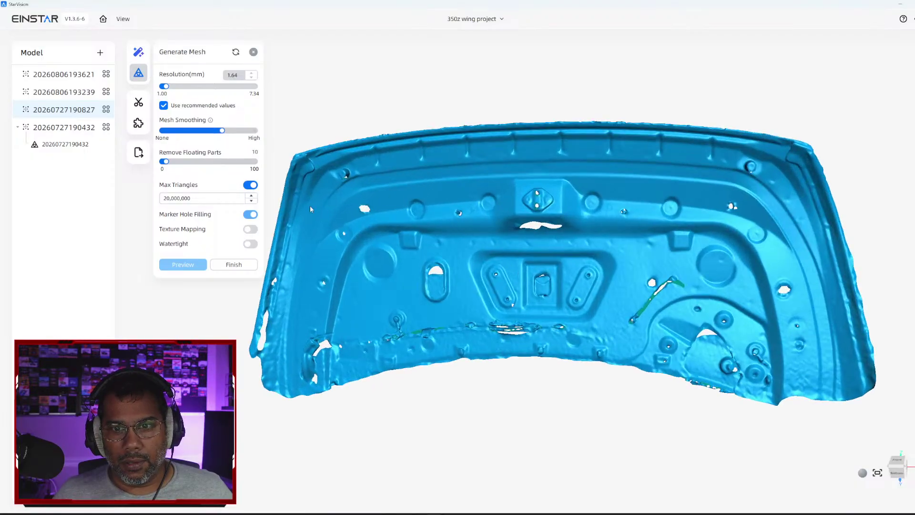
click(218, 268)
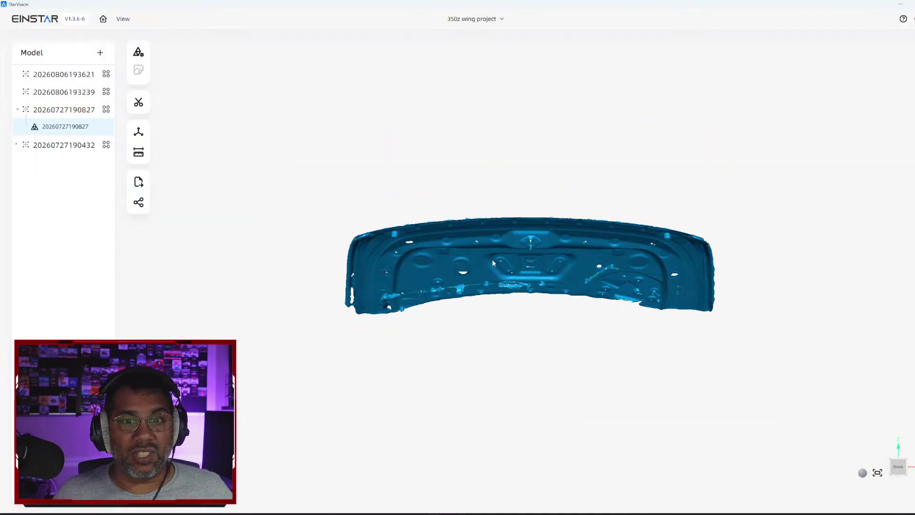
drag(493, 262, 473, 291)
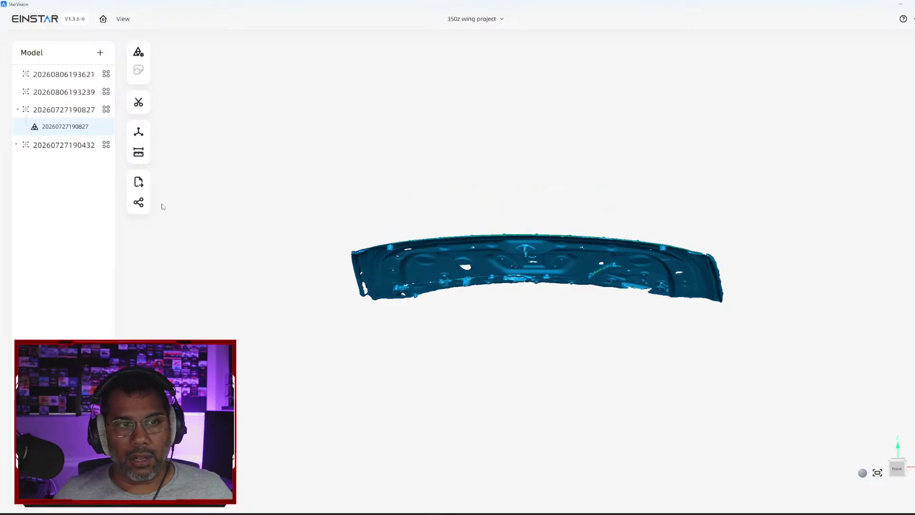
click(139, 181)
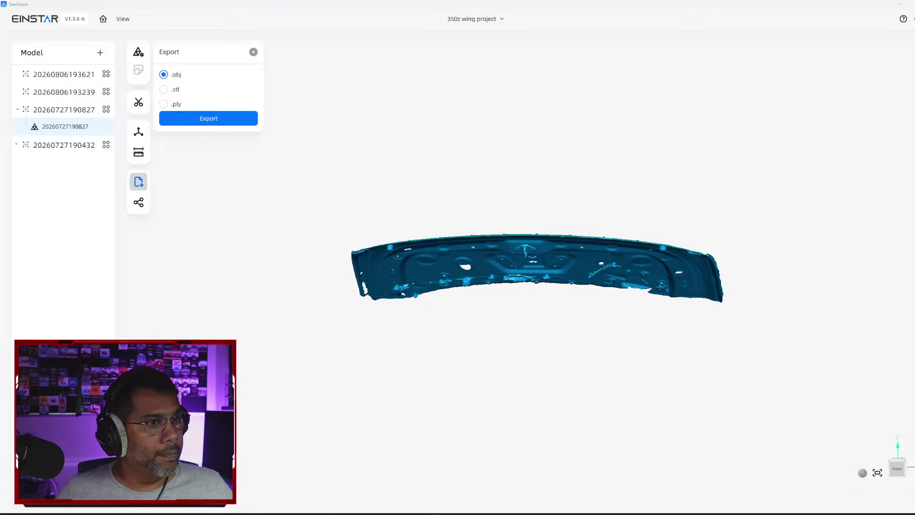
click(209, 120)
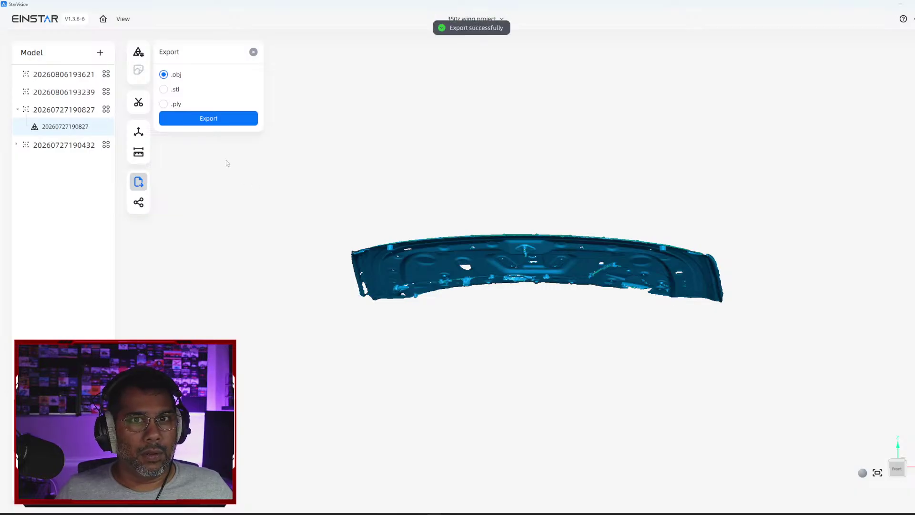
click(253, 51)
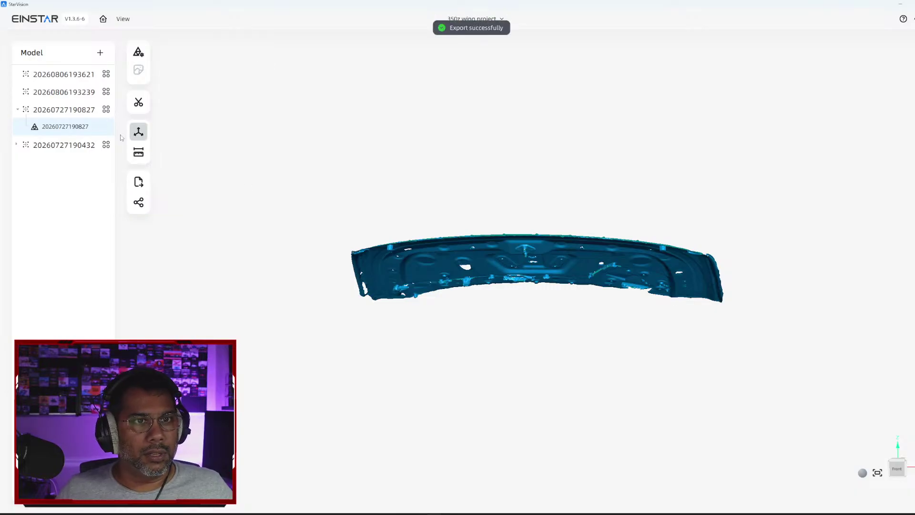
click(51, 97)
drag(362, 271, 421, 288)
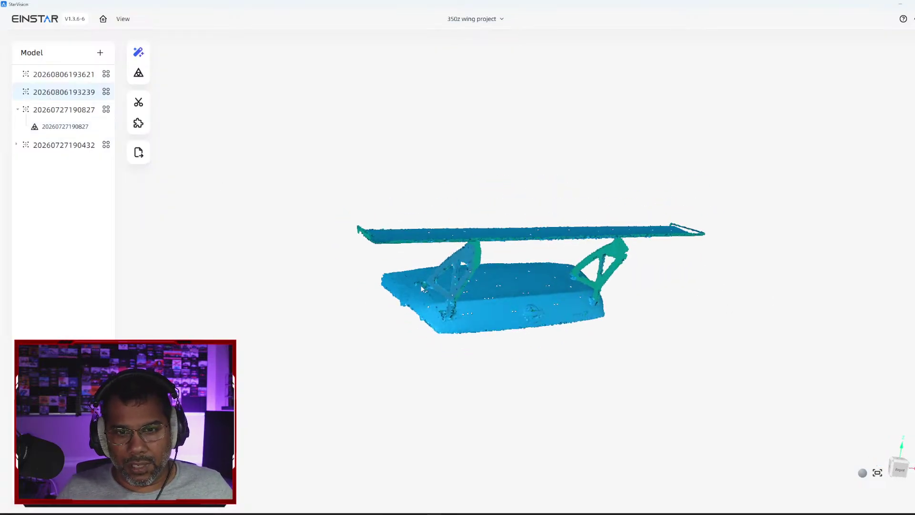
click(138, 72)
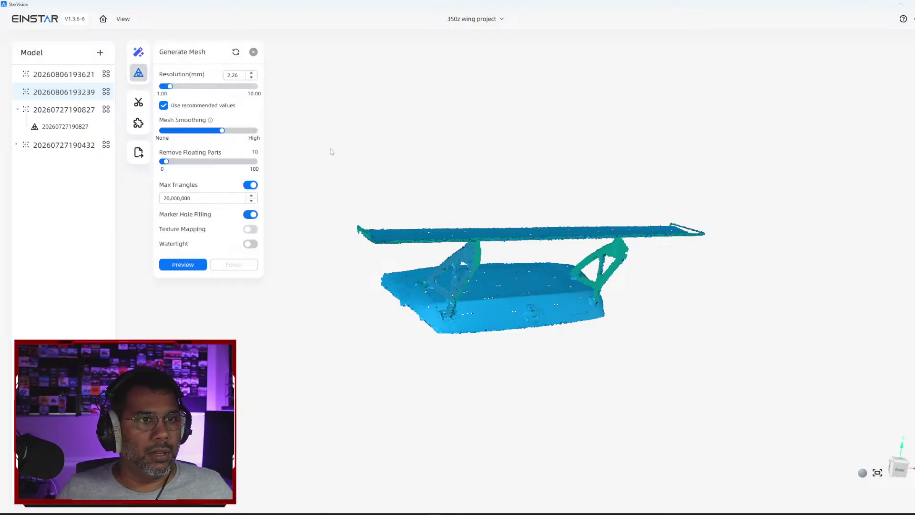
click(174, 263)
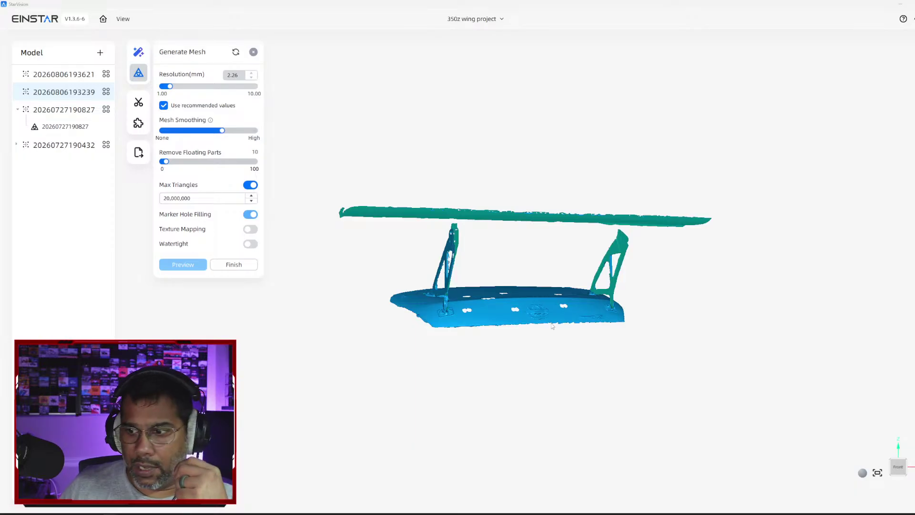
drag(532, 327, 509, 321)
scroll(507, 318, up, 5)
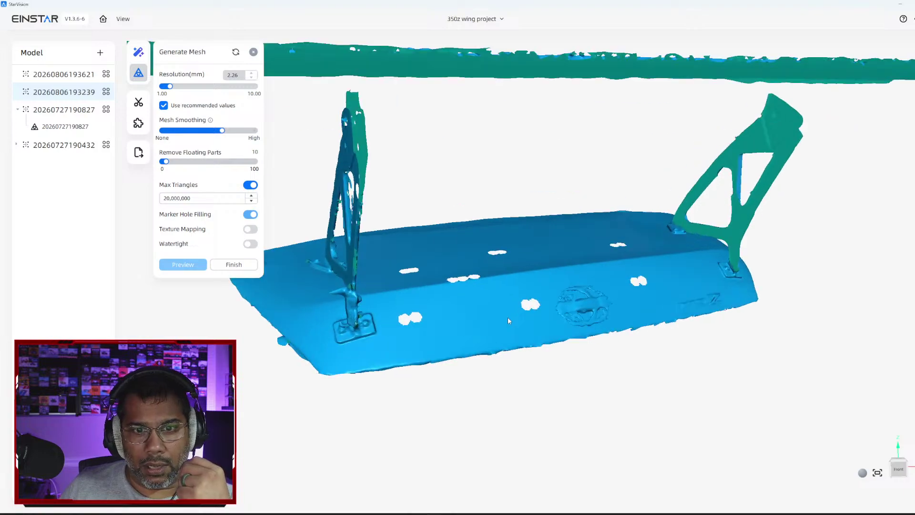
drag(495, 360, 650, 328)
scroll(496, 351, up, 1)
scroll(496, 354, down, 3)
click(234, 265)
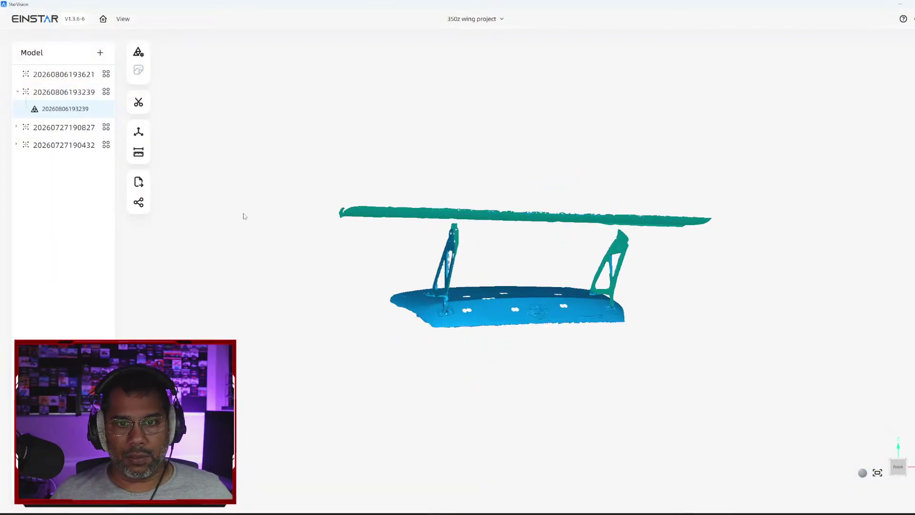
click(138, 181)
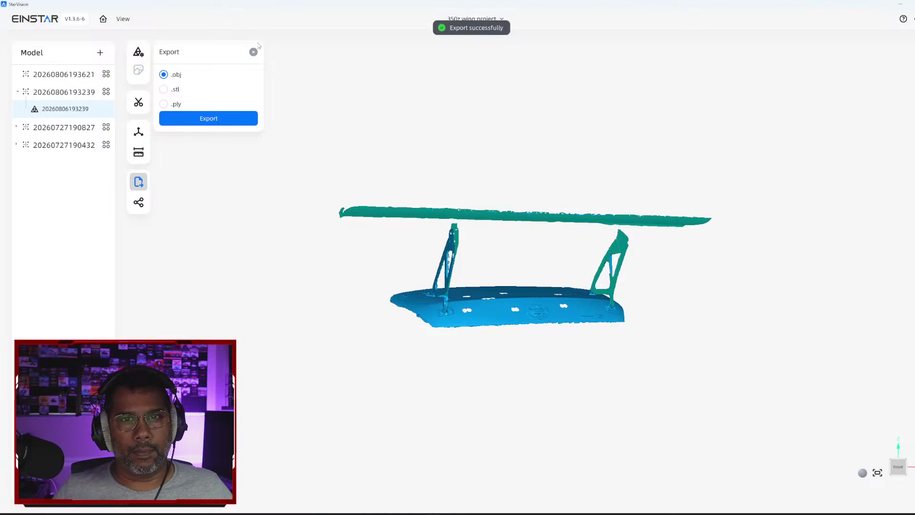
click(253, 51)
click(56, 76)
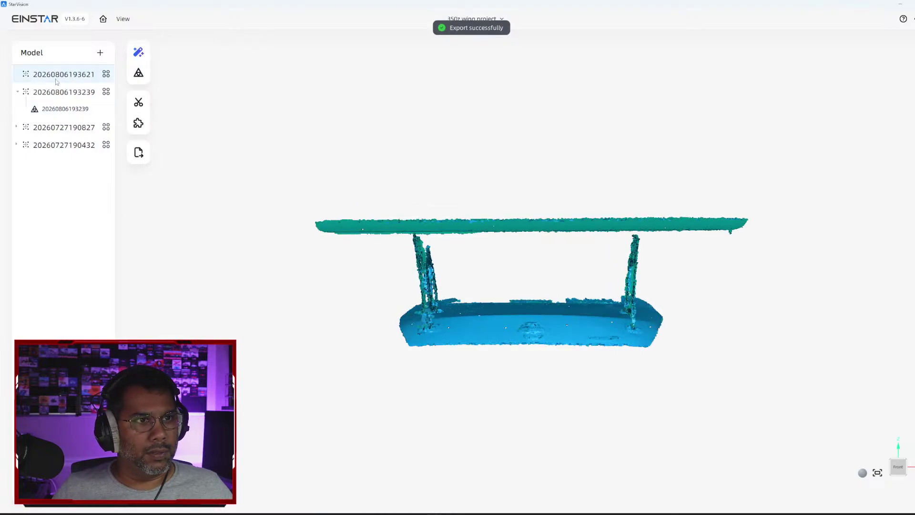
click(138, 72)
click(204, 264)
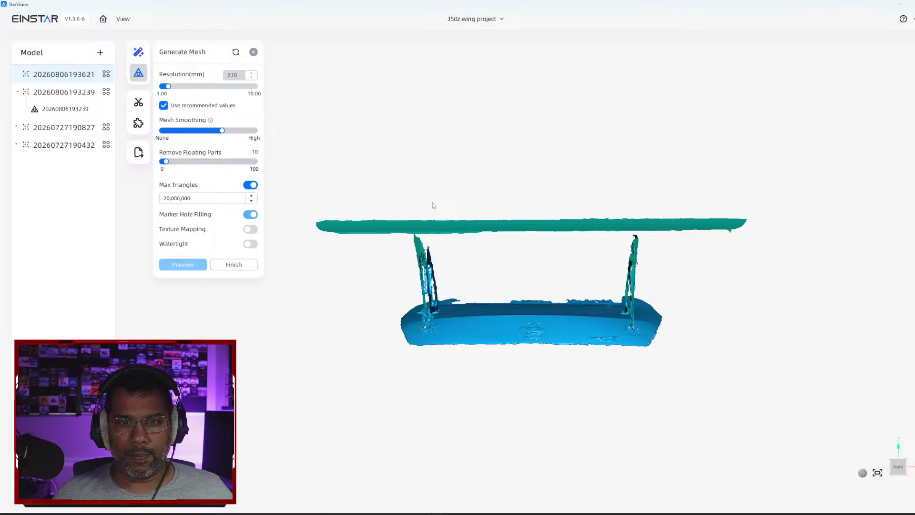
drag(431, 209, 527, 278)
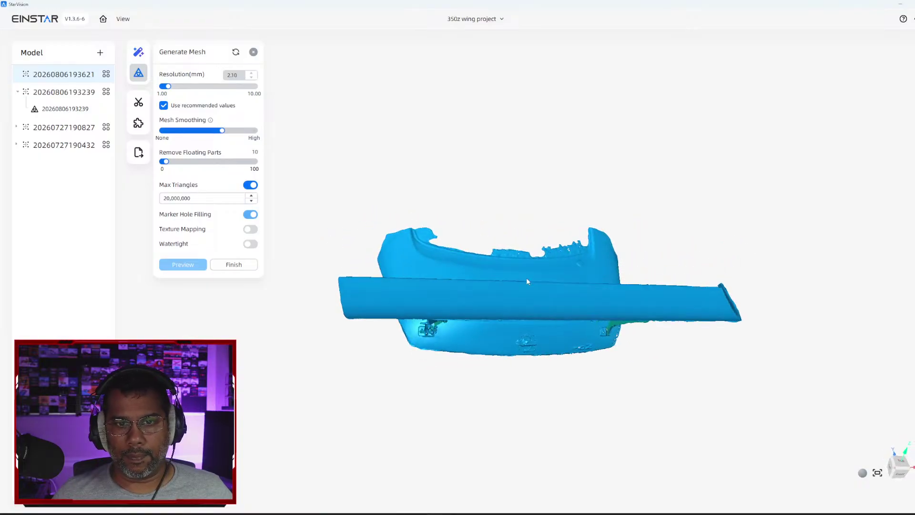
drag(286, 248, 372, 200)
scroll(371, 201, up, 10)
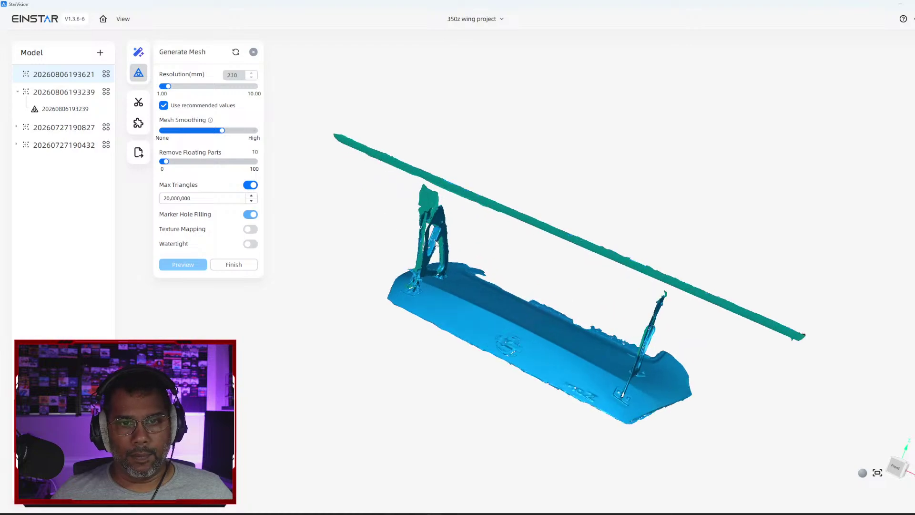
drag(546, 238, 495, 273)
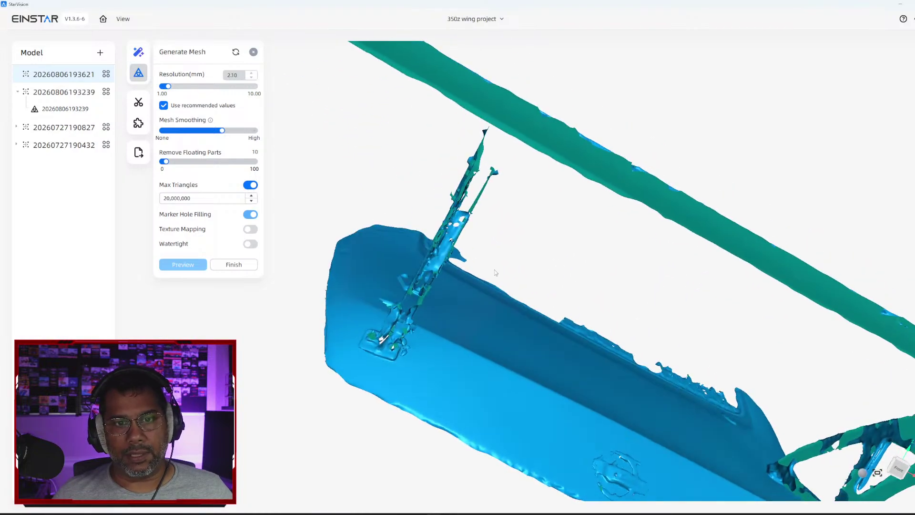
drag(446, 247, 400, 161)
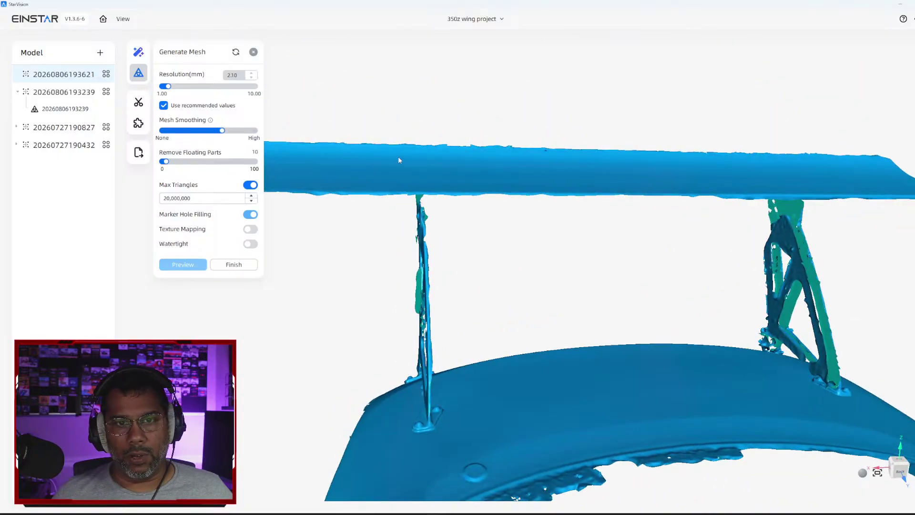
scroll(374, 307, up, 2)
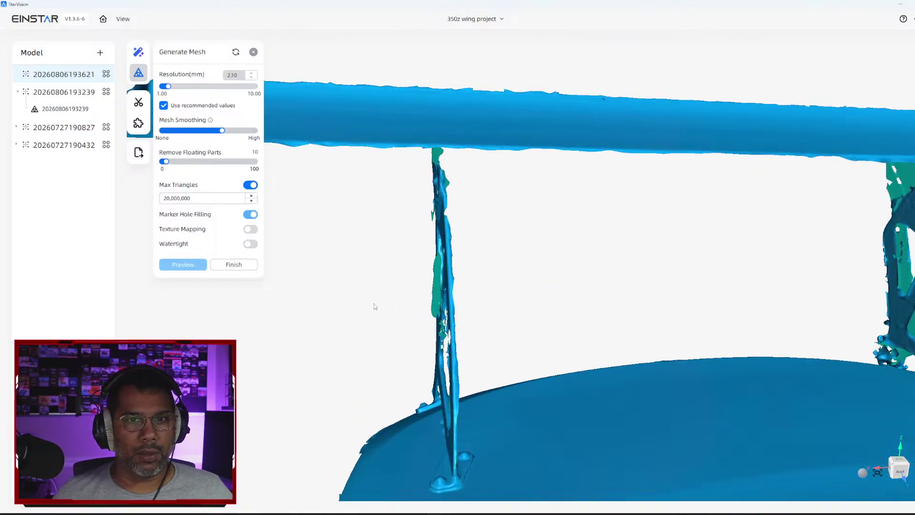
scroll(374, 307, down, 5)
drag(373, 306, 336, 276)
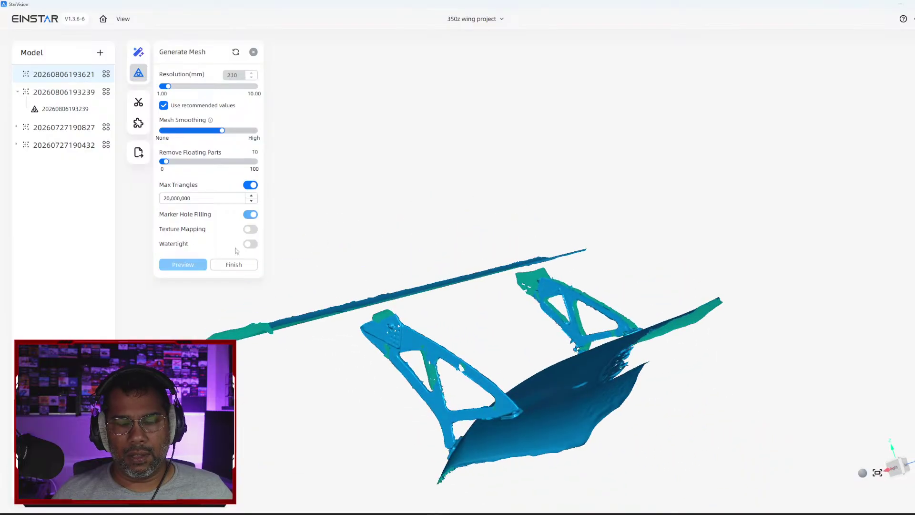
click(231, 265)
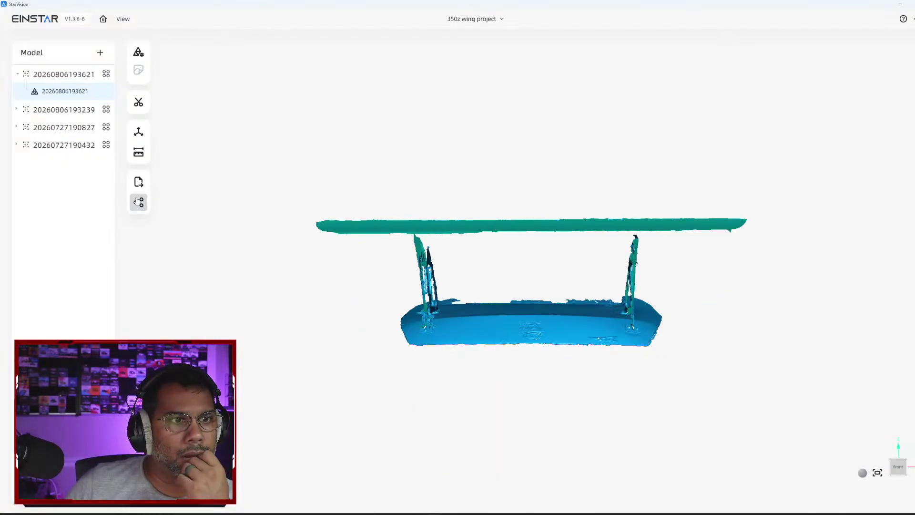
click(138, 182)
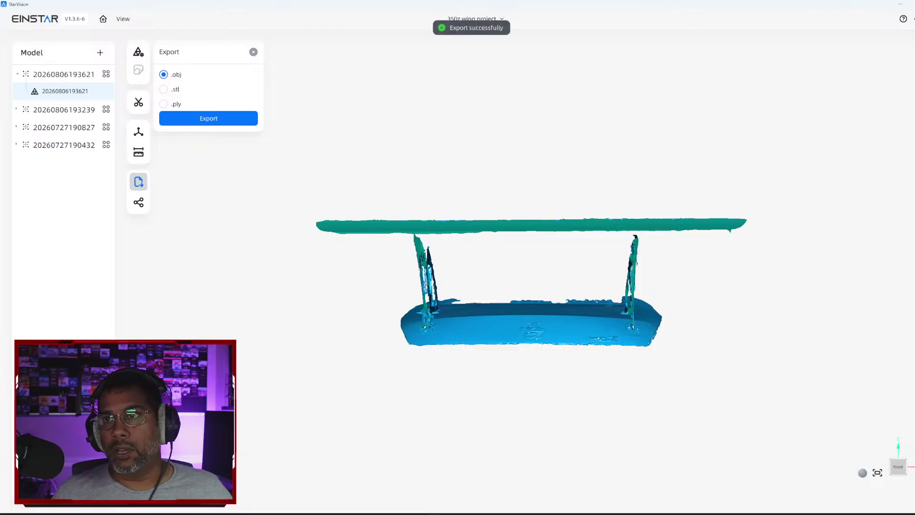
click(910, 4)
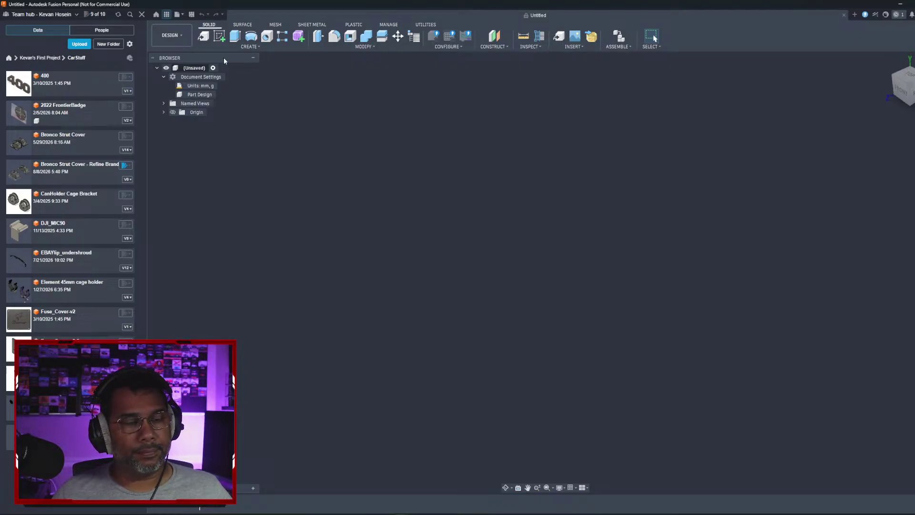
Step: Insert the exported trunk-lid mesh from the computer into the empty Autodesk Fusion design
click(571, 47)
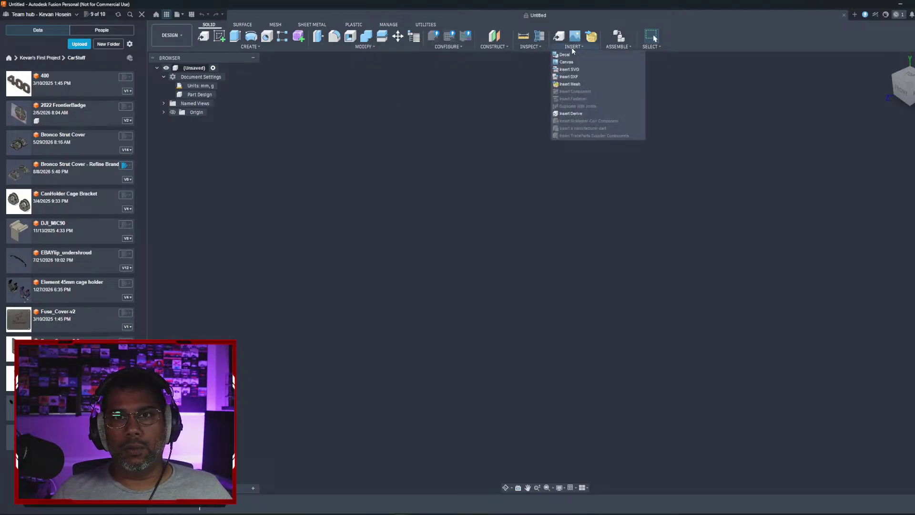
click(569, 84)
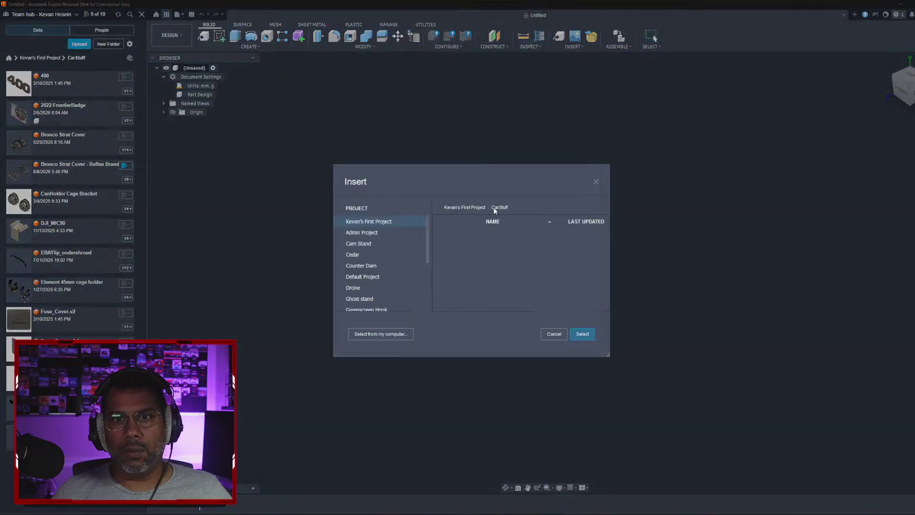
click(379, 334)
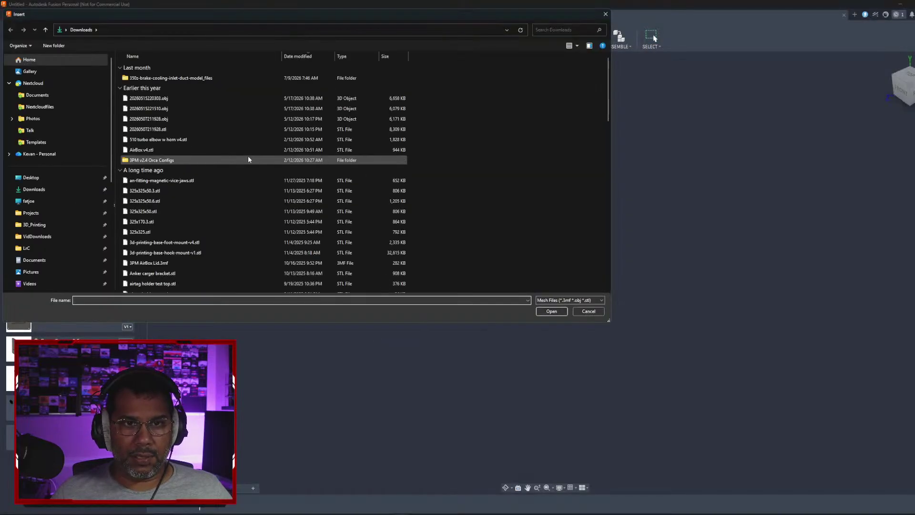
key(Escape)
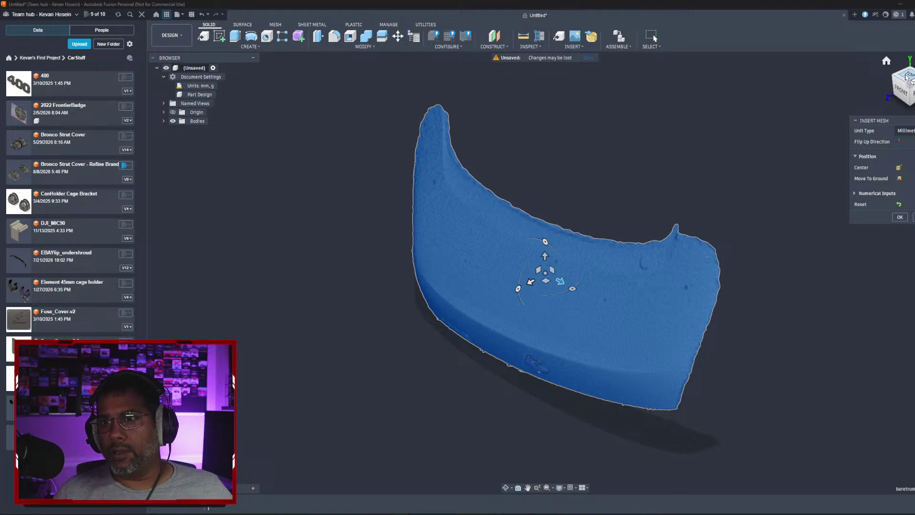
Step: Rotate the inserted trunk-lid mesh toward a flatter orientation and check its tilt from above and the side
drag(906, 78, 908, 83)
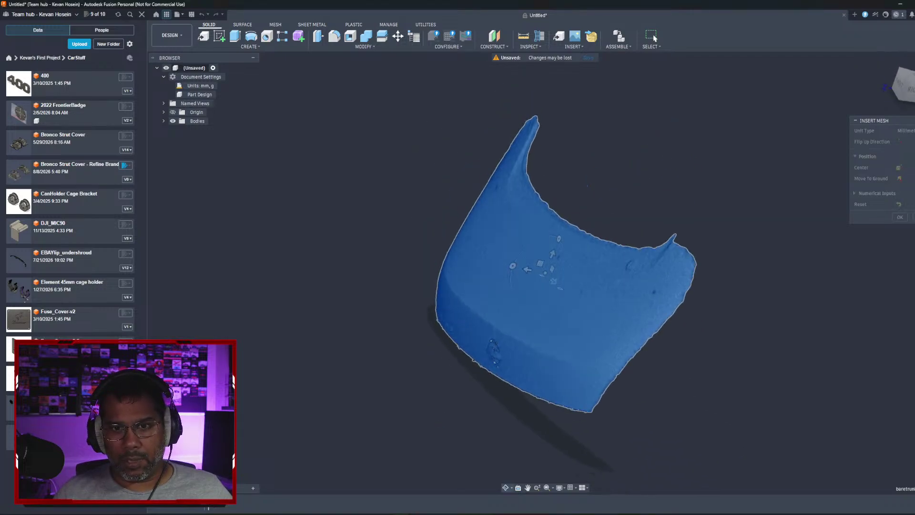
drag(511, 265, 535, 247)
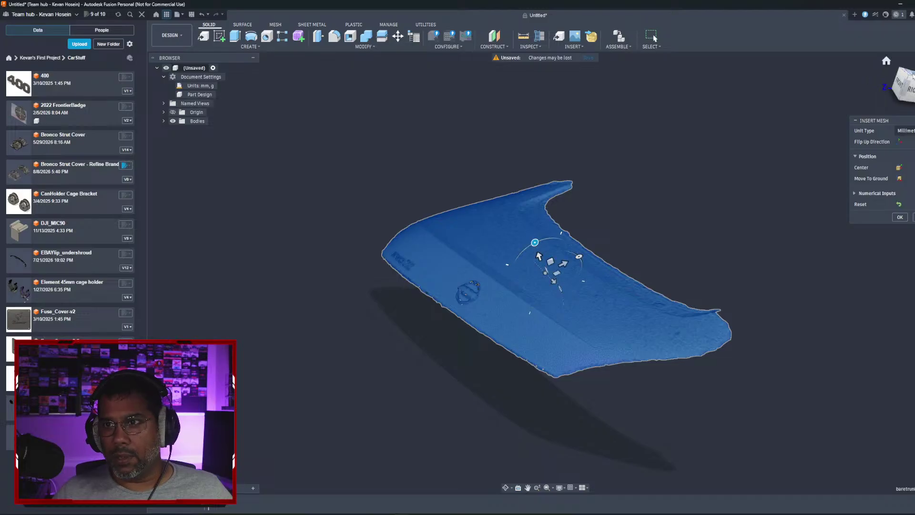
click(904, 76)
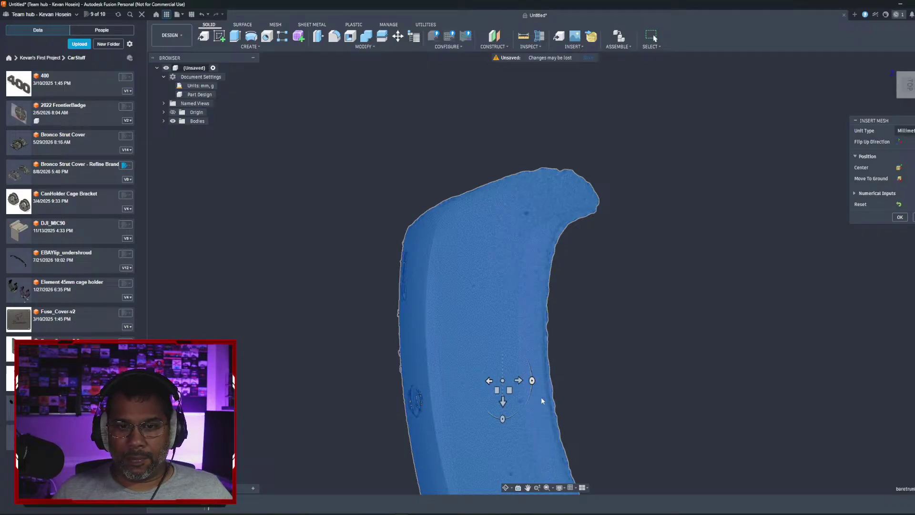
shift+middle_drag(566, 332, 644, 325)
shift+middle_drag(531, 323, 528, 321)
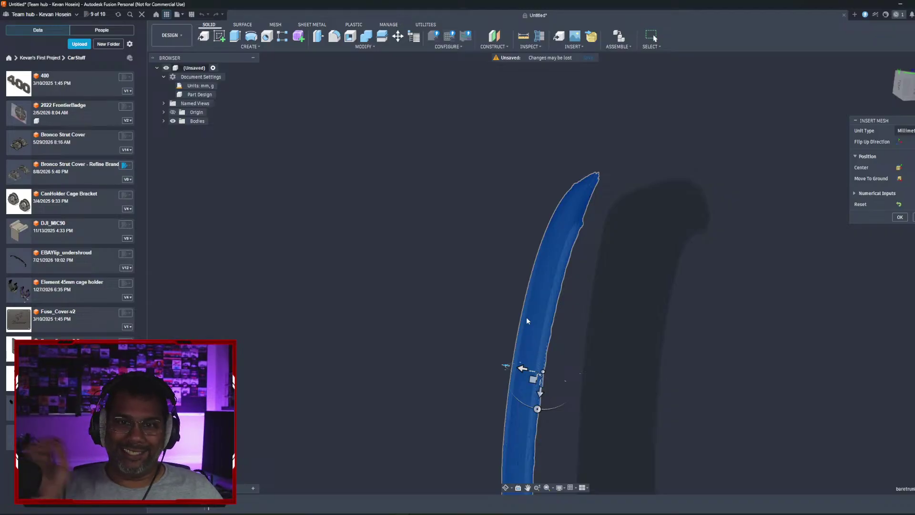
scroll(515, 360, up, 3)
scroll(519, 361, down, 5)
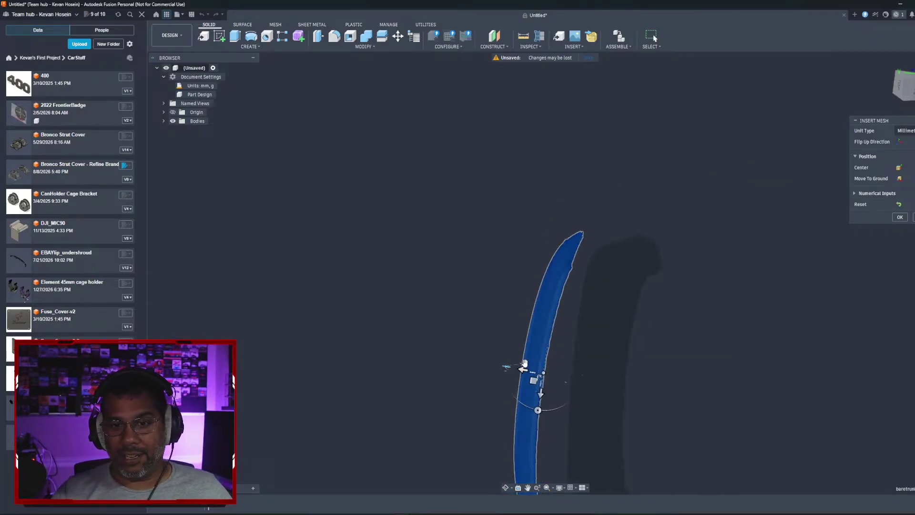
middle_drag(523, 360, 509, 242)
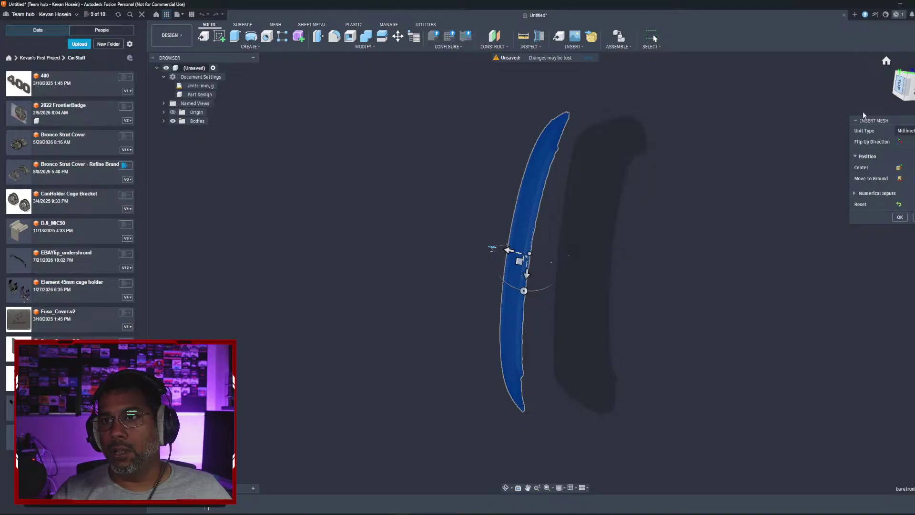
Step: Rotate the trunk-lid mesh in side view to level its upper surface with the ground
click(903, 86)
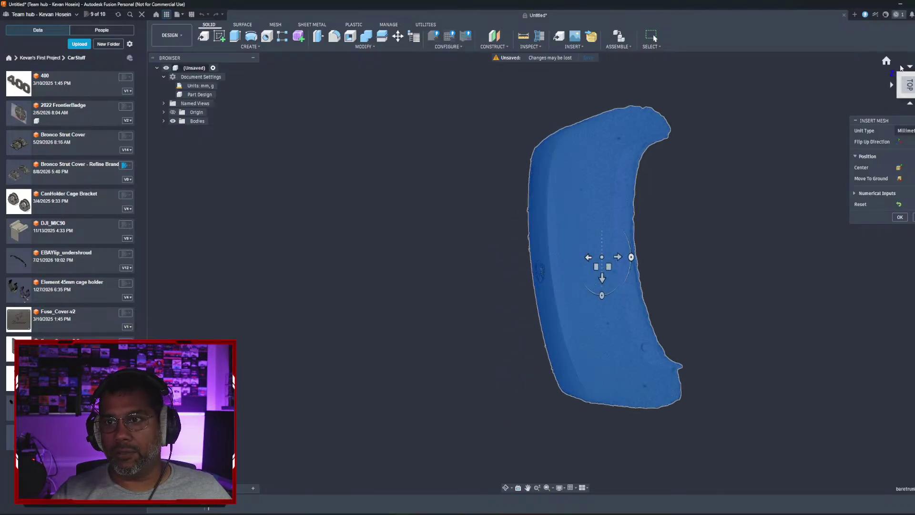
scroll(603, 287, up, 2)
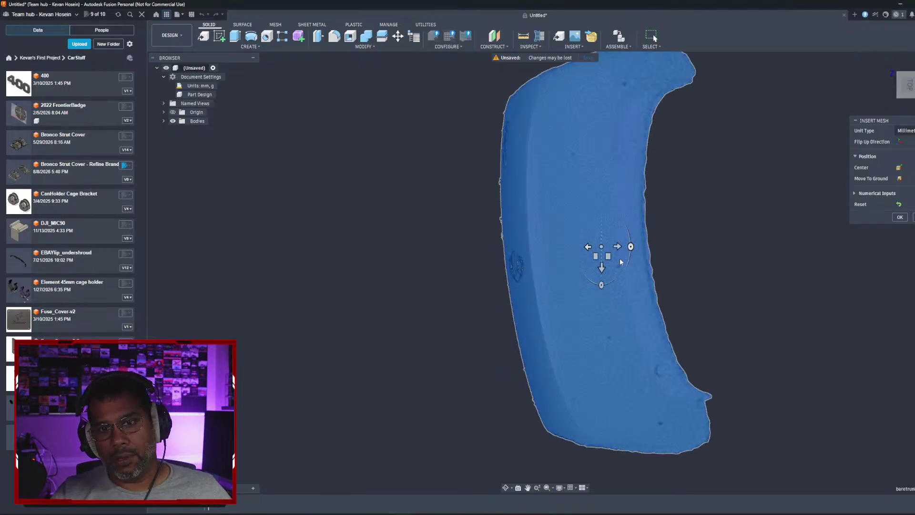
scroll(621, 261, up, 2)
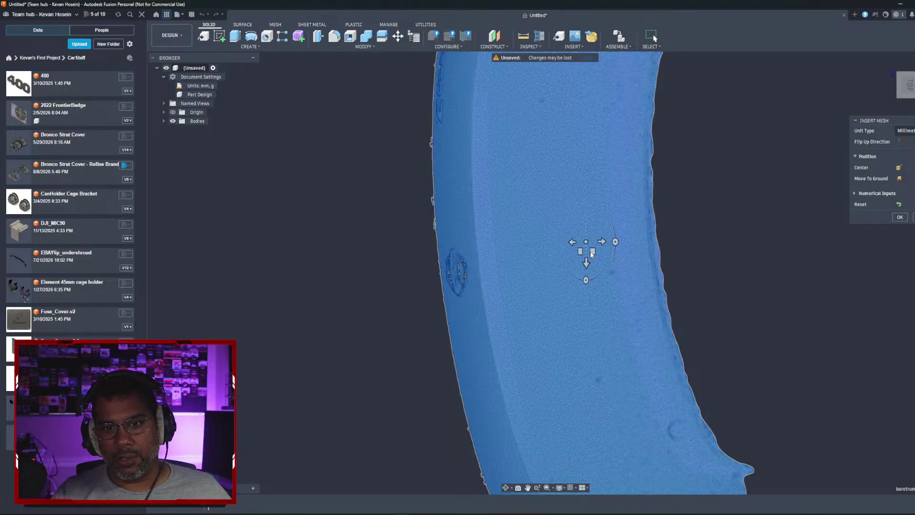
shift+middle_drag(591, 254, 608, 213)
shift+middle_drag(606, 209, 574, 204)
mouse_move(571, 192)
mouse_down()
mouse_move(590, 182)
mouse_move(578, 185)
mouse_up()
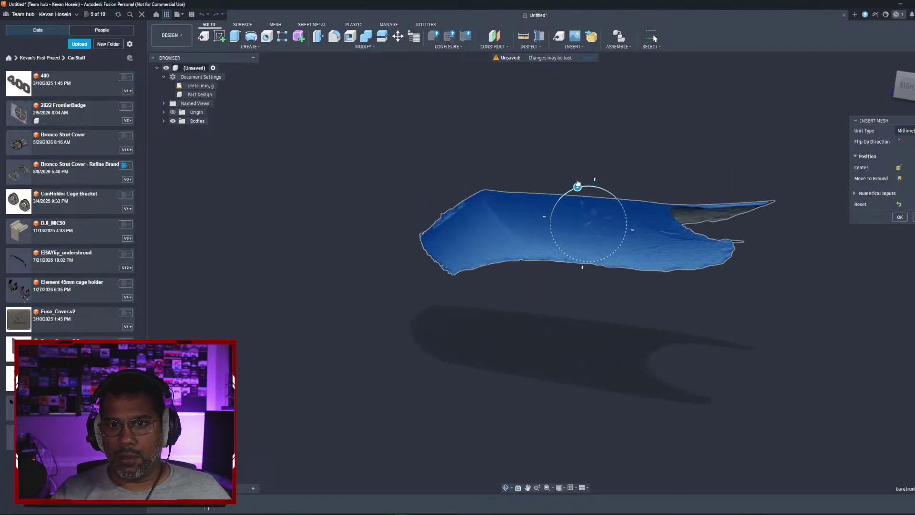
Step: Rotate the trunk-lid mesh in top view to square its rear edge with the axes, accept the placement and inspect the mesh
shift+middle_drag(608, 227, 572, 215)
shift+middle_drag(592, 266, 632, 254)
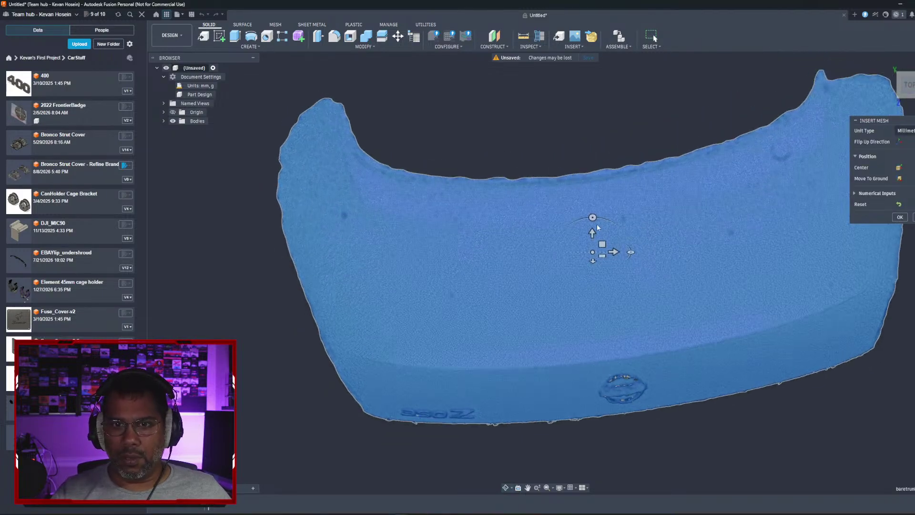
drag(592, 217, 599, 220)
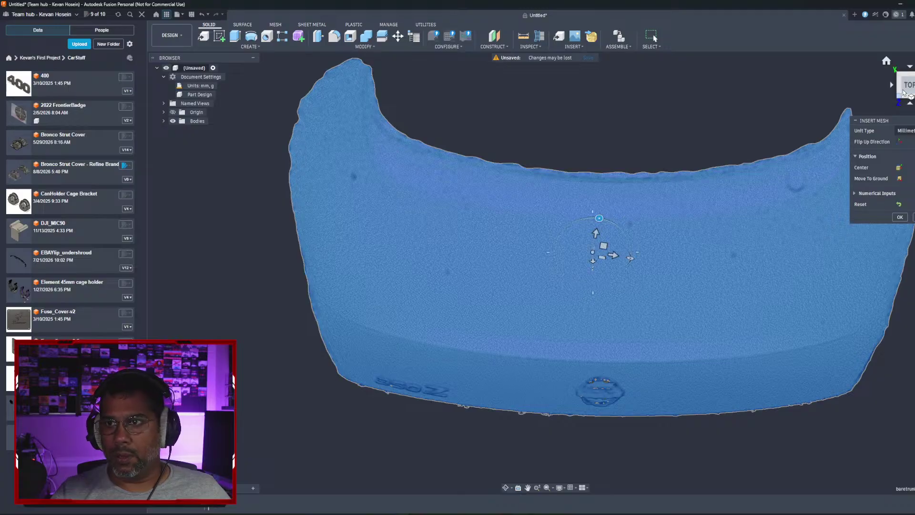
click(894, 73)
mouse_move(894, 72)
mouse_down()
mouse_move(892, 89)
mouse_move(910, 93)
mouse_up()
click(886, 61)
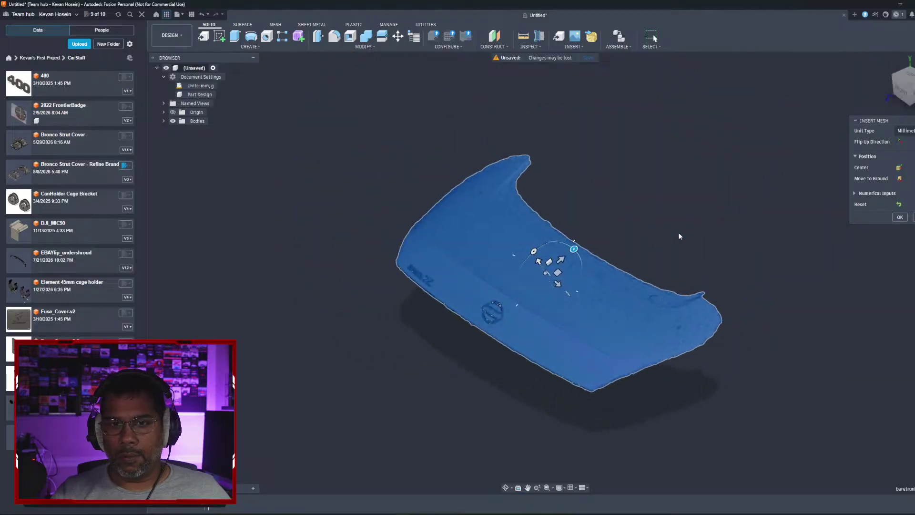
shift+middle_drag(620, 227, 645, 185)
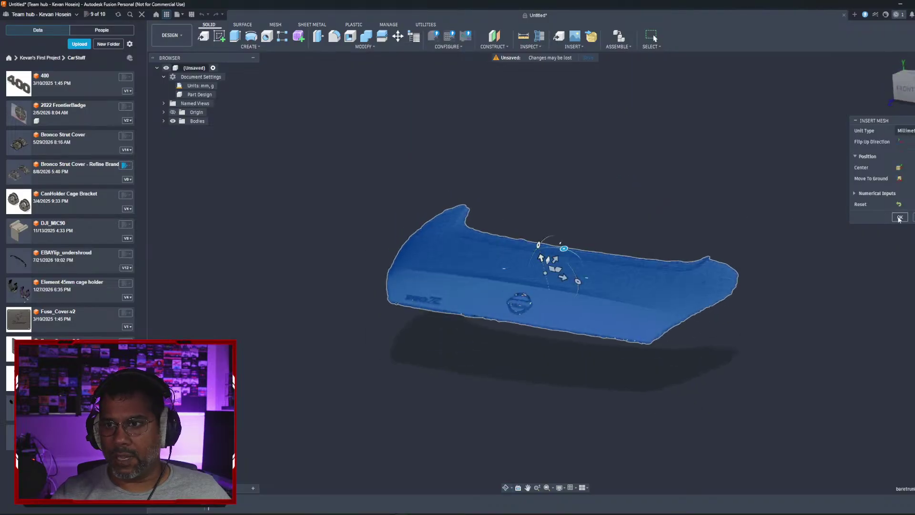
click(900, 216)
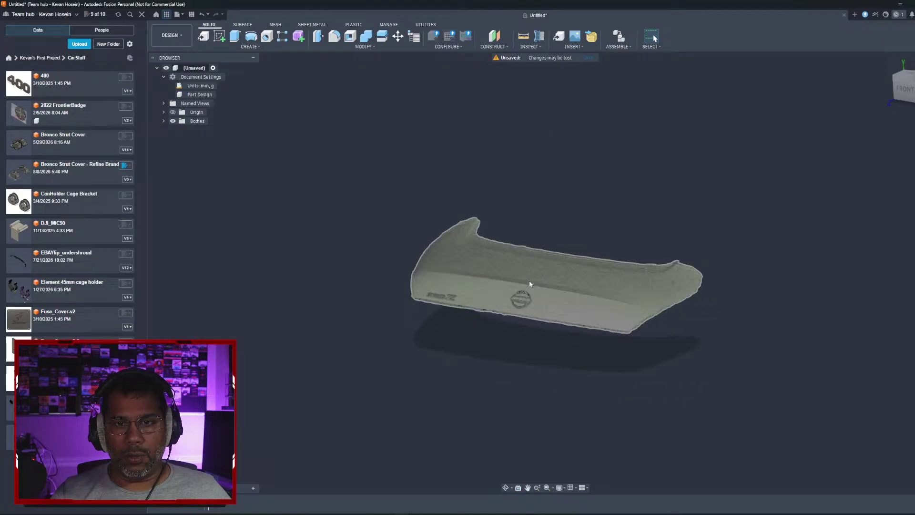
scroll(528, 278, up, 5)
shift+middle_drag(528, 272, 572, 290)
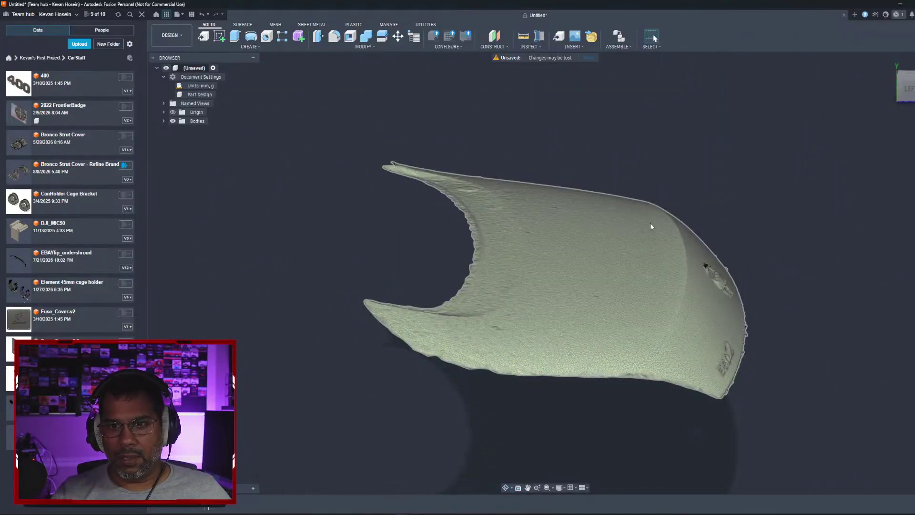
shift+middle_drag(651, 227, 582, 103)
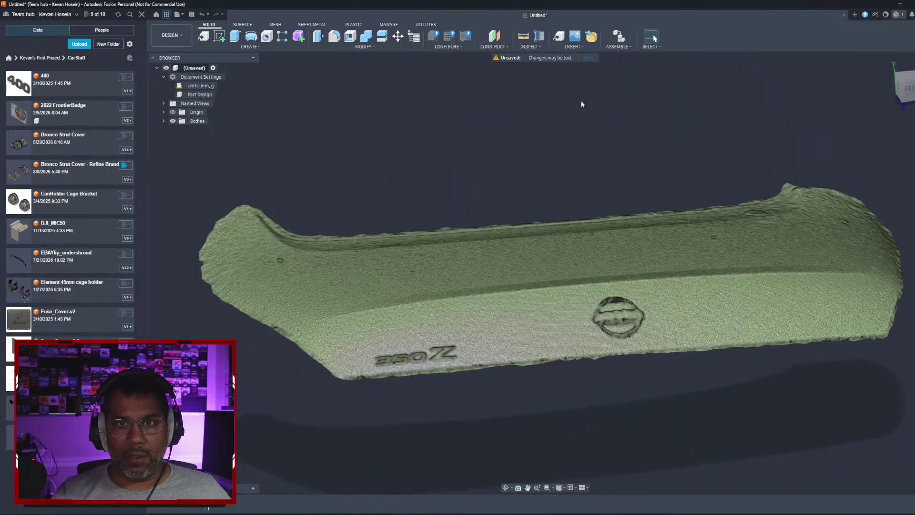
click(581, 48)
click(569, 85)
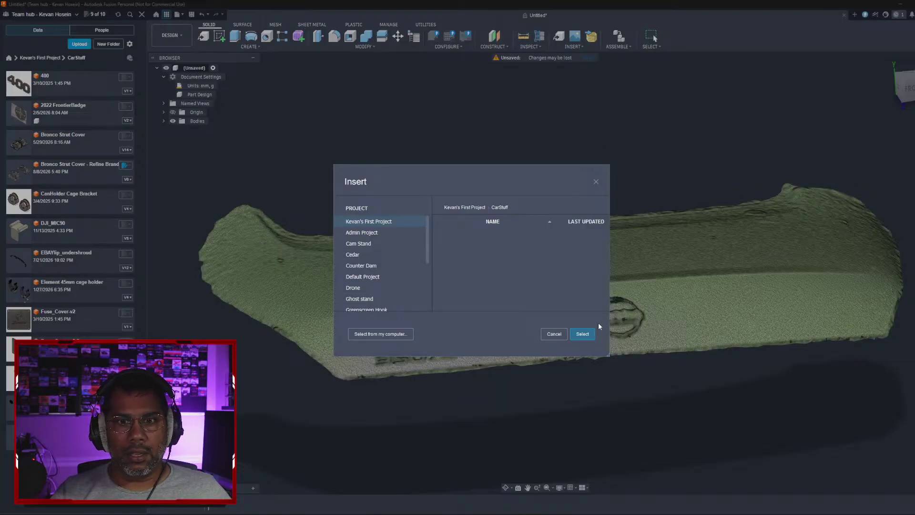
click(554, 333)
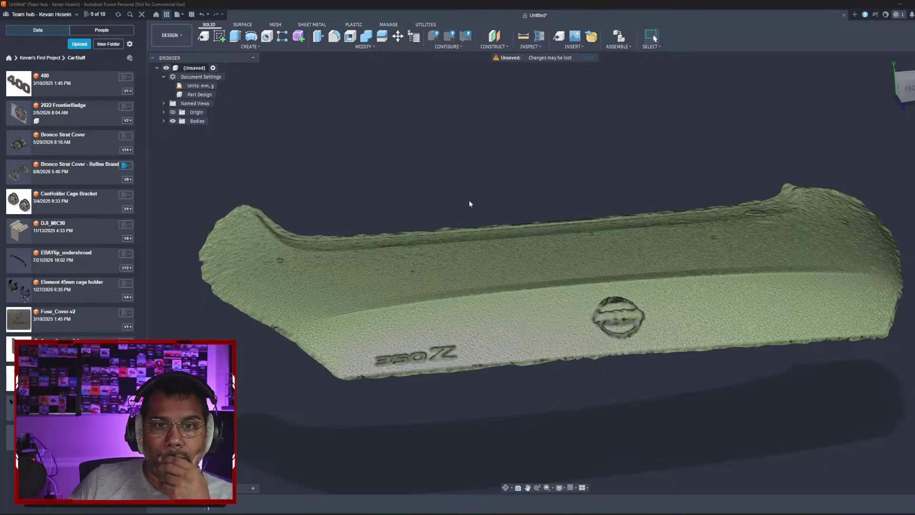
Step: Switch to StarVision, open the 350z wing project and look through its scans
key(alt+Tab)
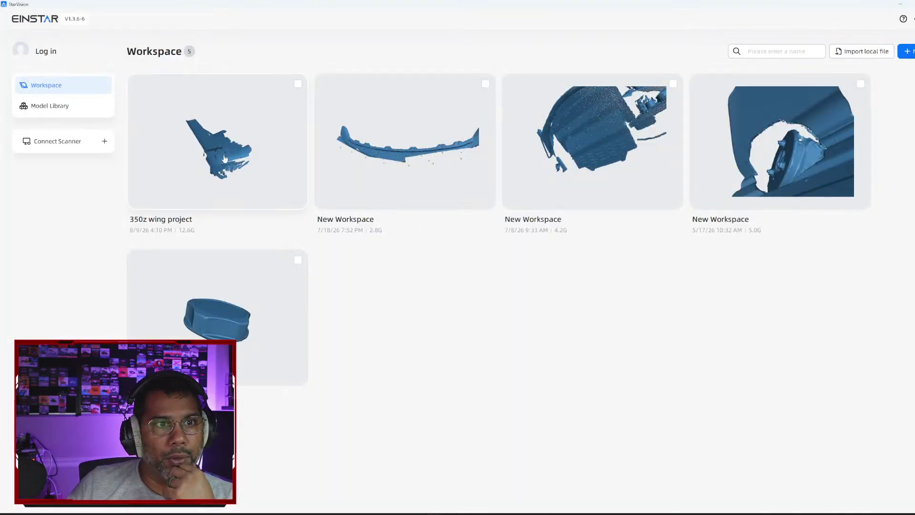
click(224, 154)
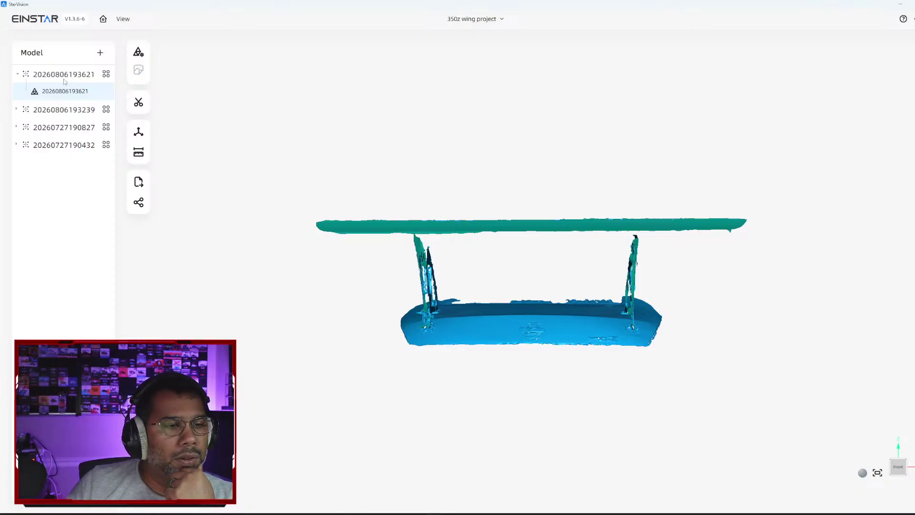
click(57, 111)
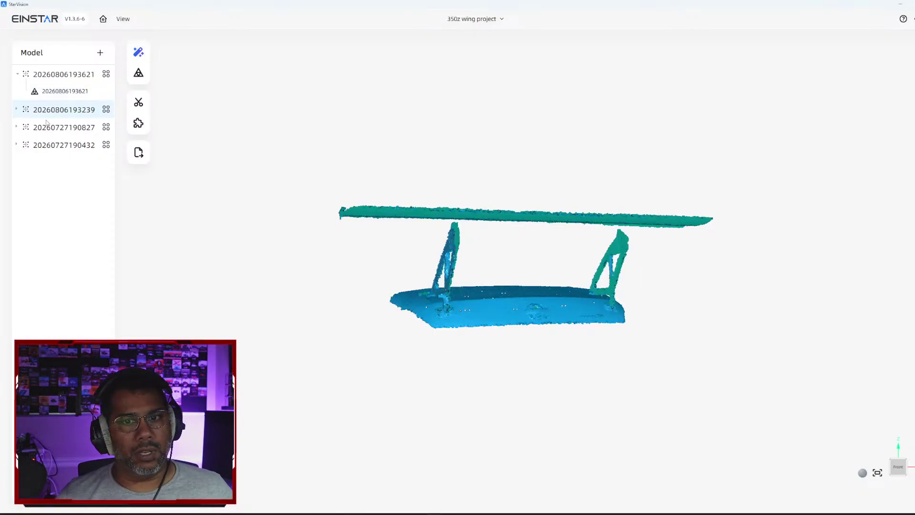
click(57, 130)
click(69, 146)
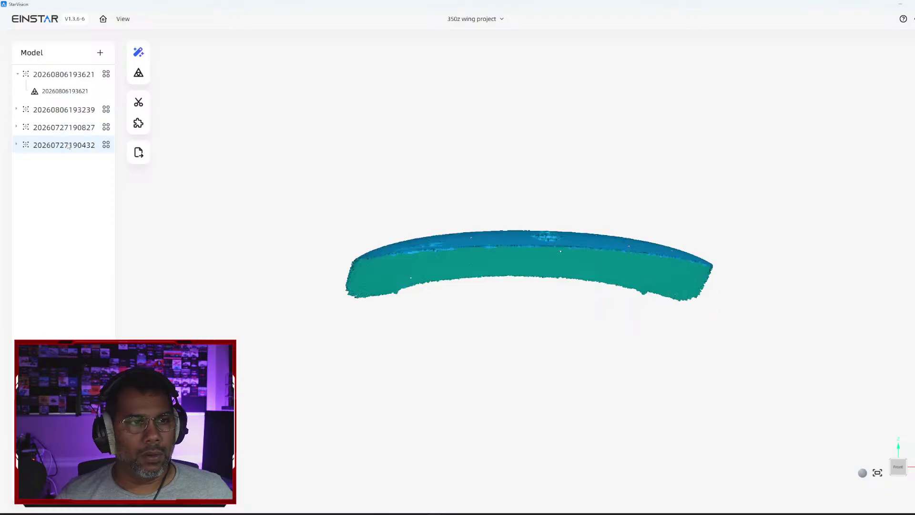
click(17, 144)
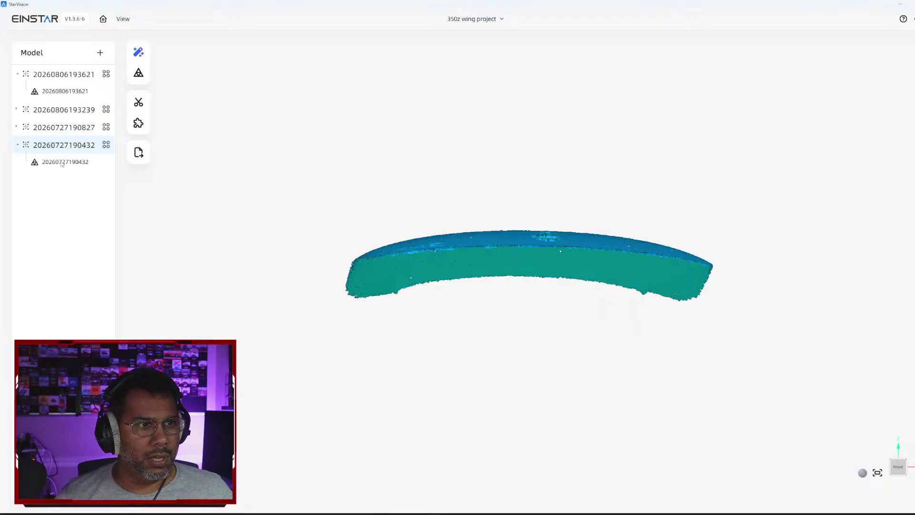
click(63, 163)
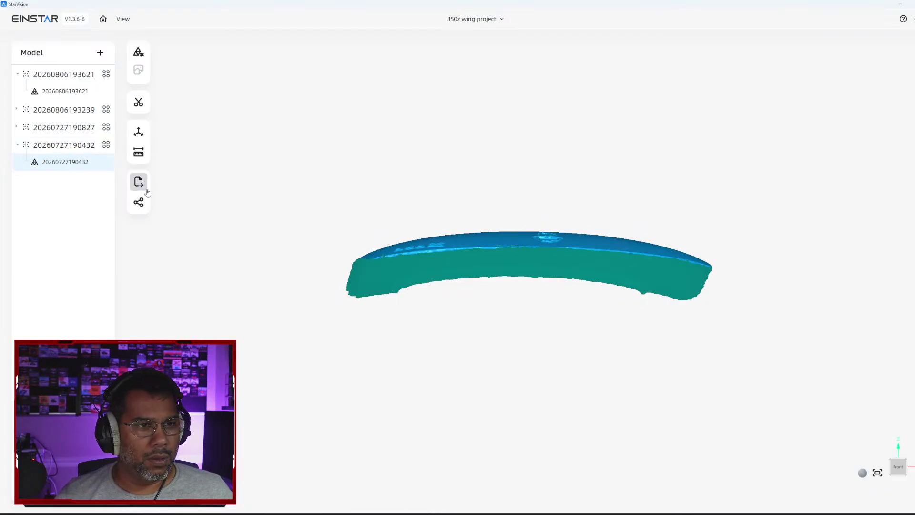
click(139, 131)
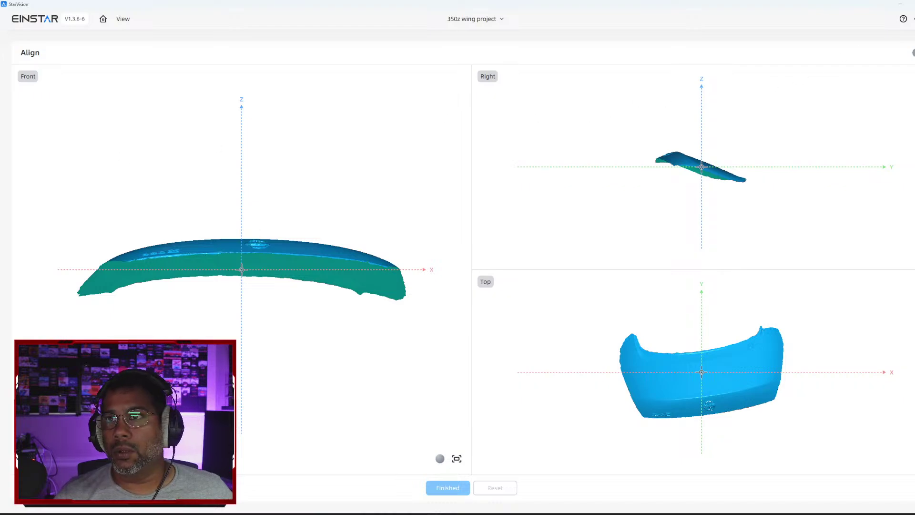
click(913, 52)
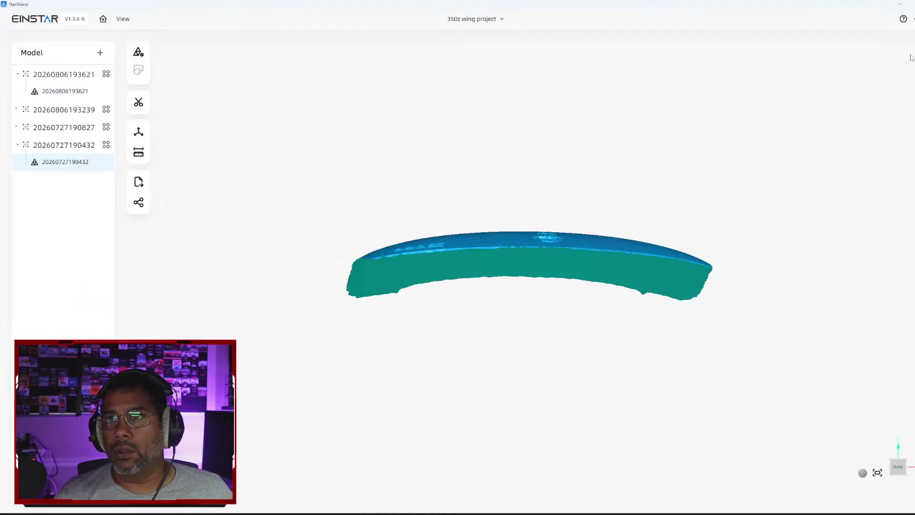
click(17, 128)
click(61, 146)
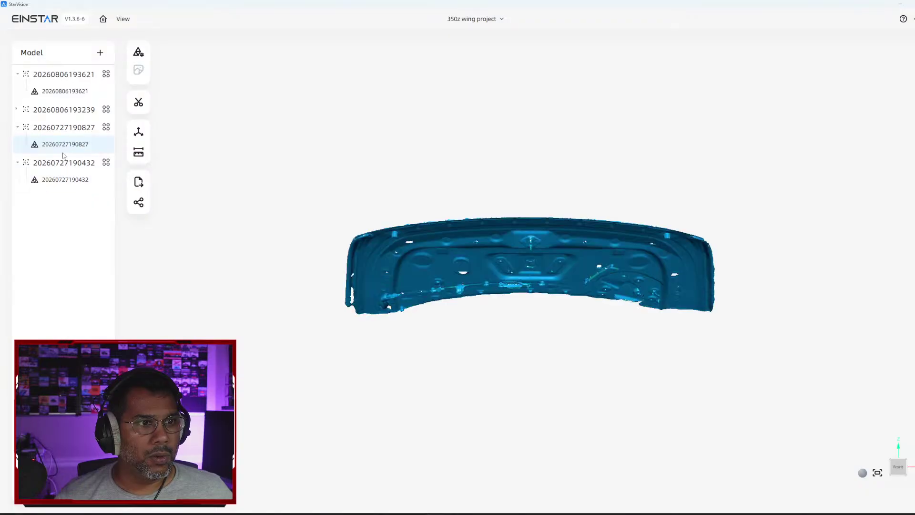
click(67, 181)
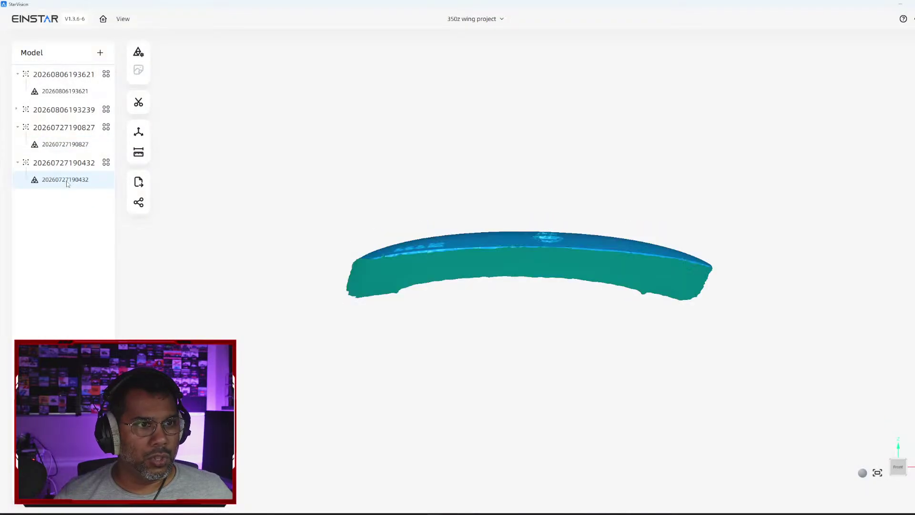
click(74, 146)
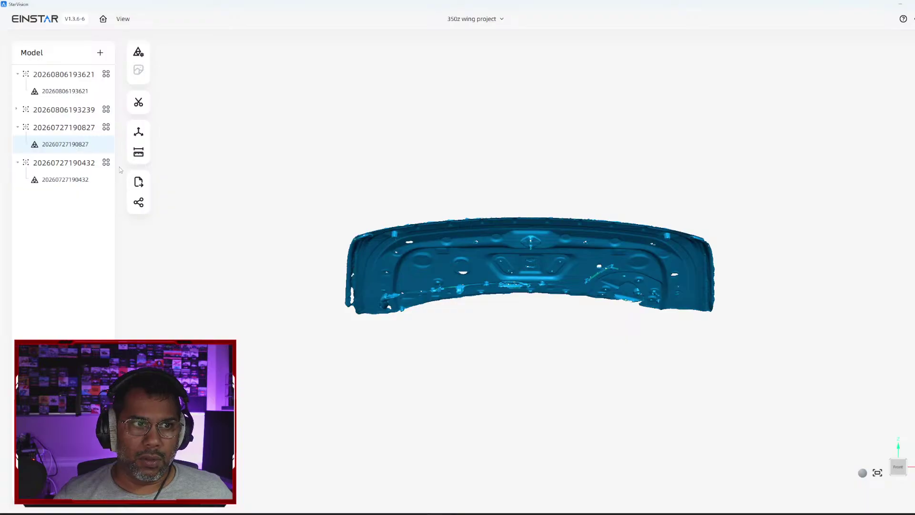
click(139, 132)
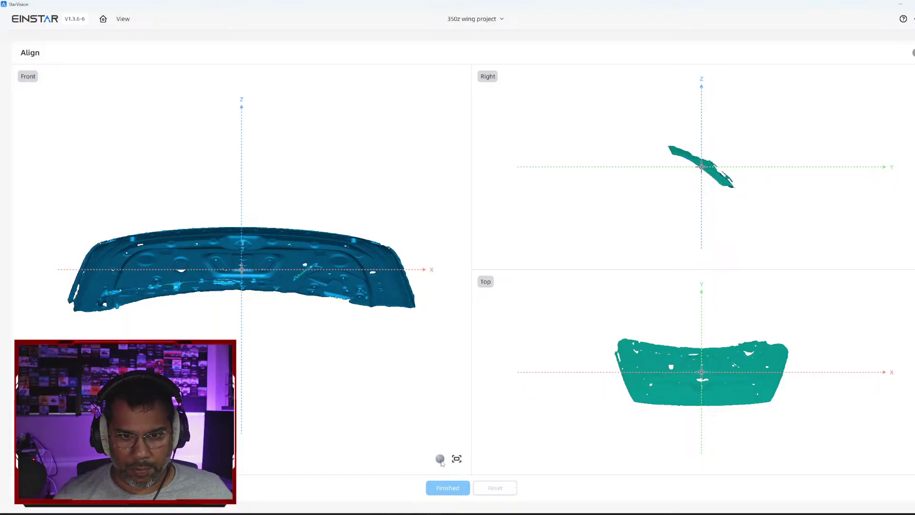
drag(327, 281, 440, 292)
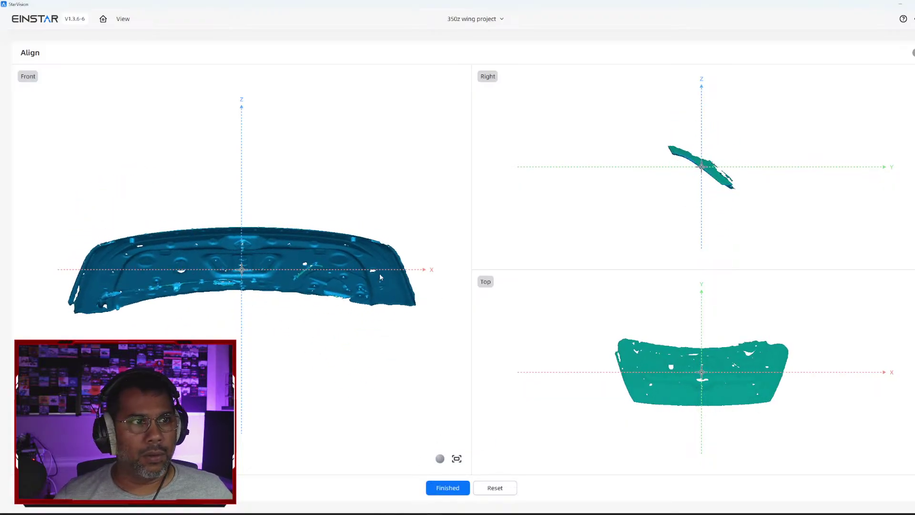
click(102, 18)
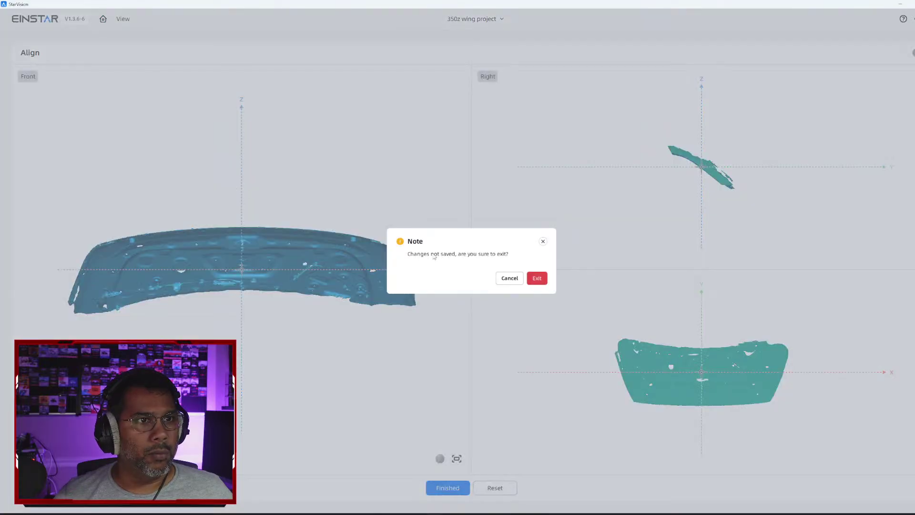
click(537, 277)
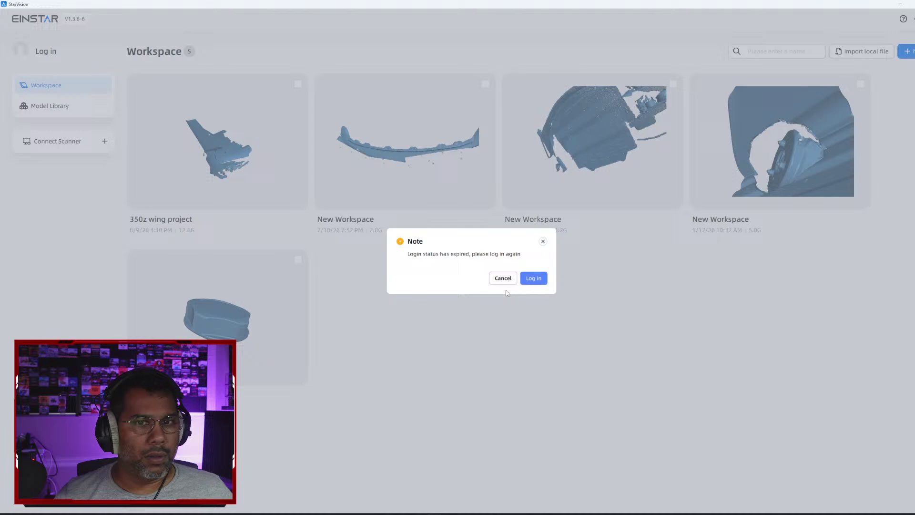
click(503, 280)
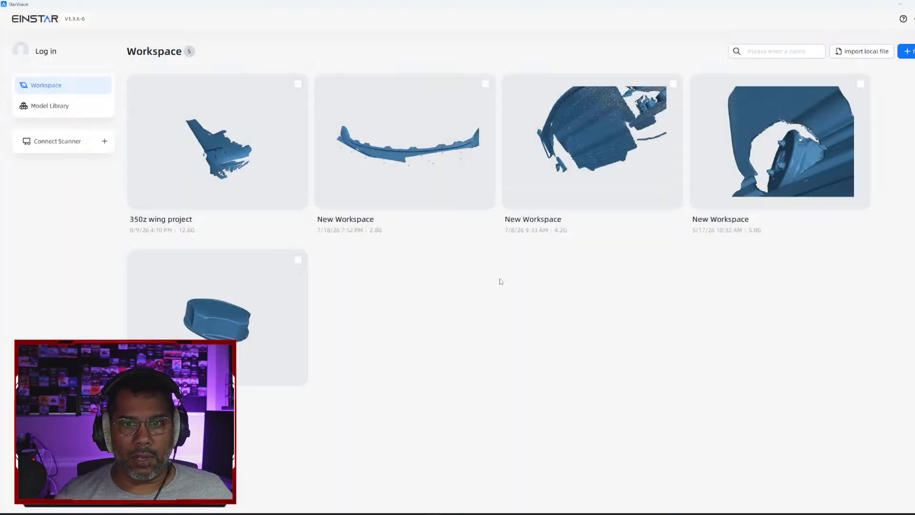
click(50, 106)
click(189, 147)
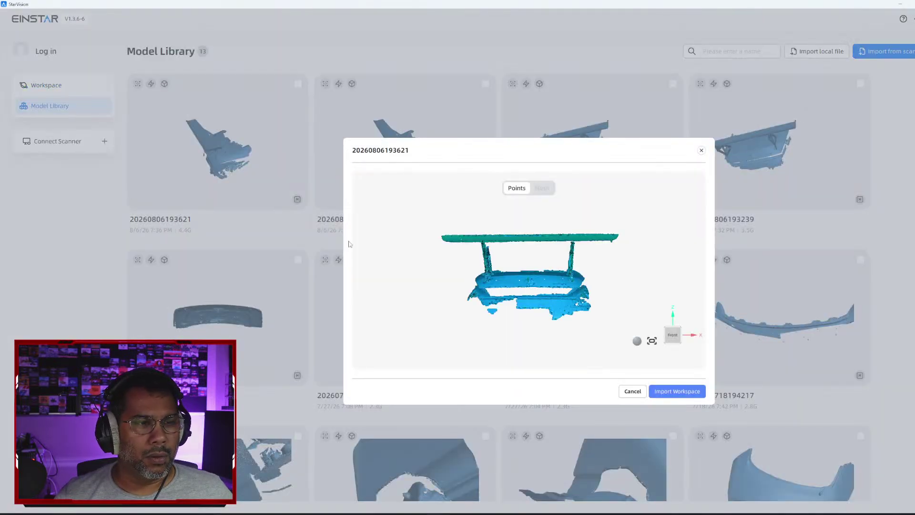
click(633, 391)
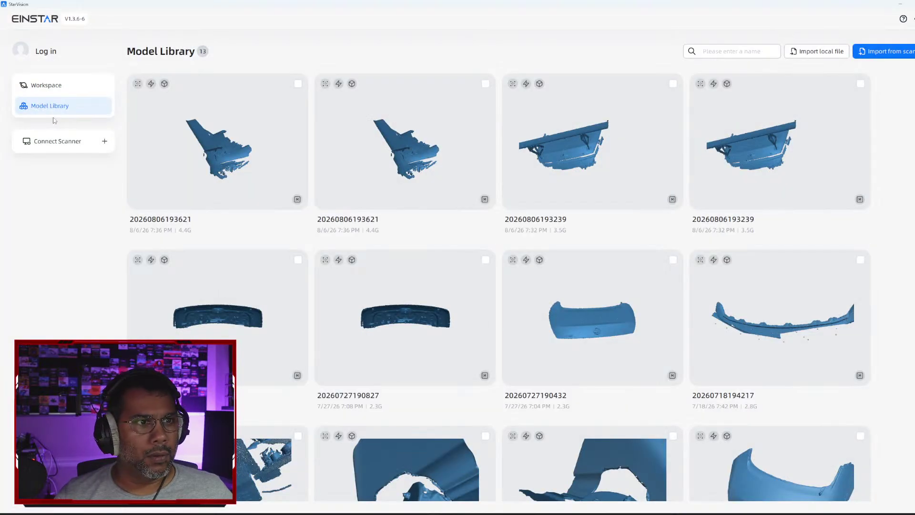
scroll(313, 256, down, 2)
scroll(313, 257, down, 8)
scroll(313, 256, up, 10)
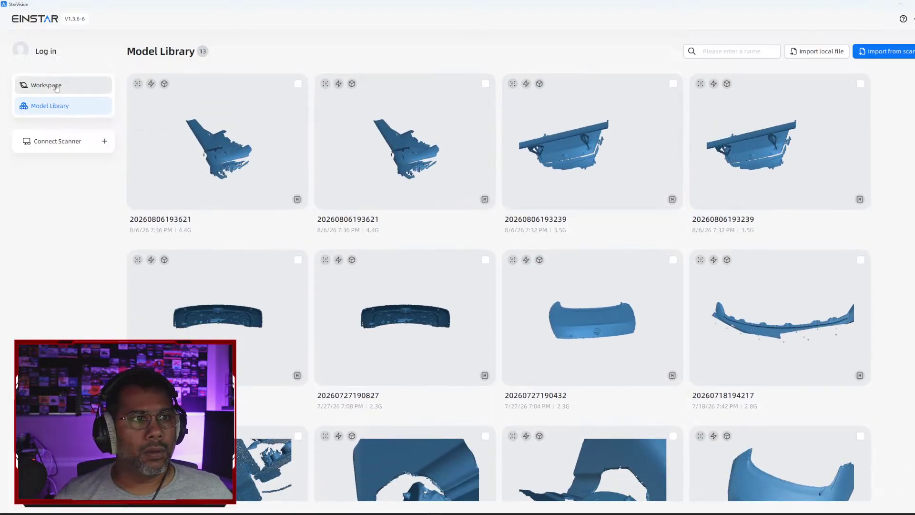
click(53, 89)
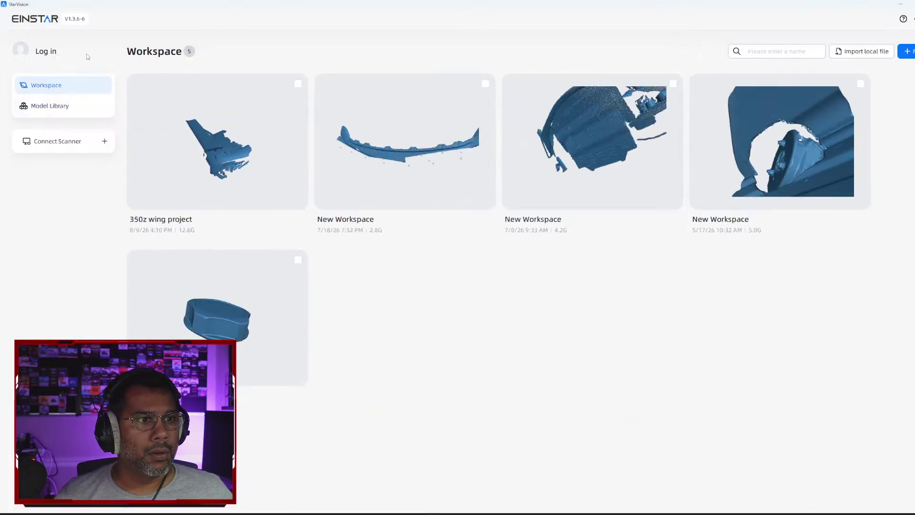
click(199, 152)
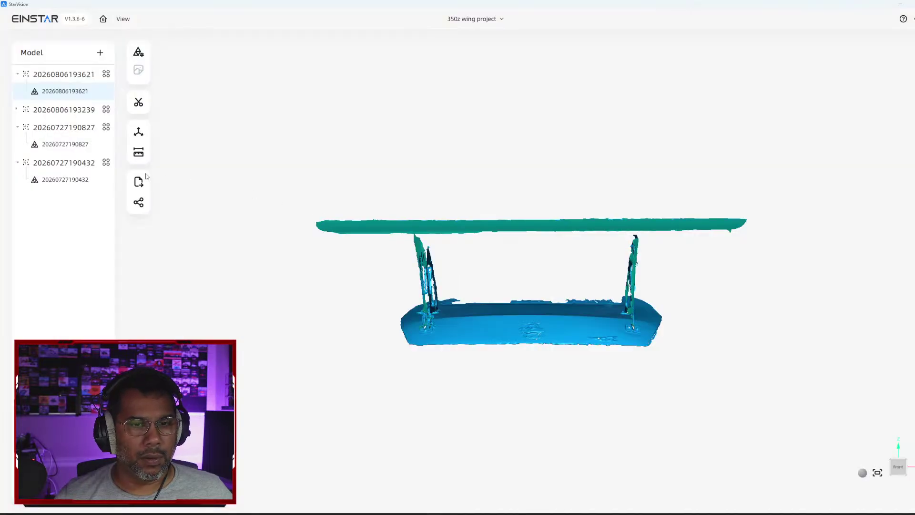
click(55, 147)
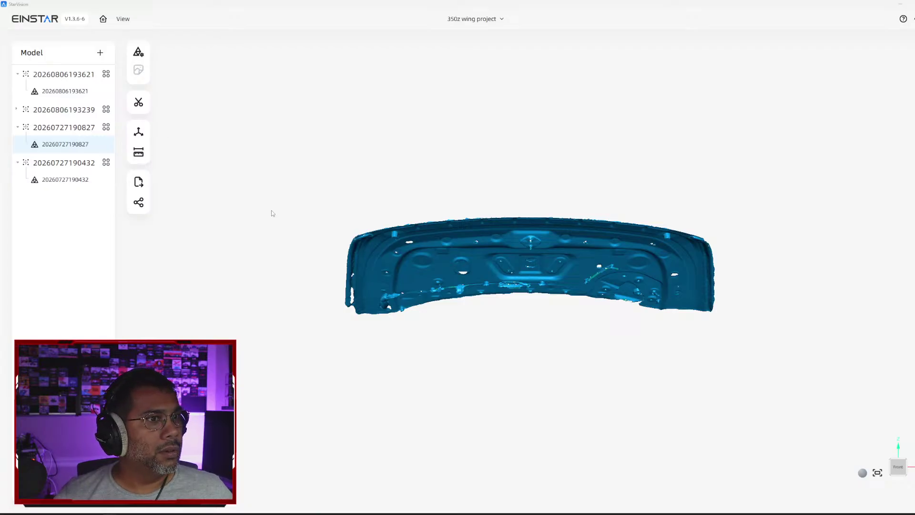
click(83, 182)
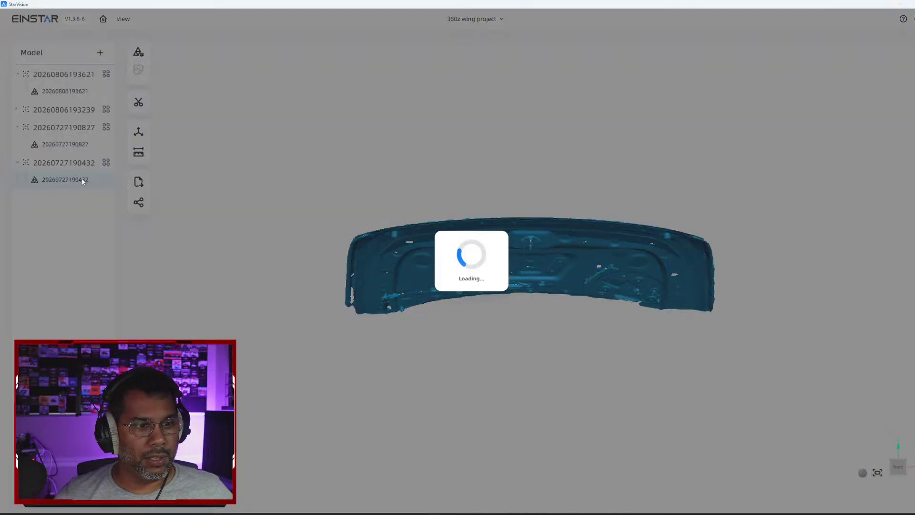
click(68, 146)
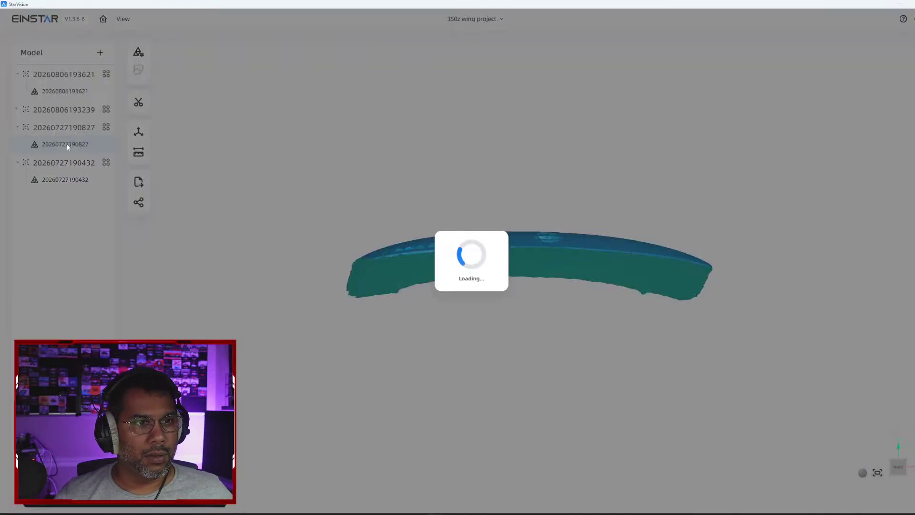
click(79, 185)
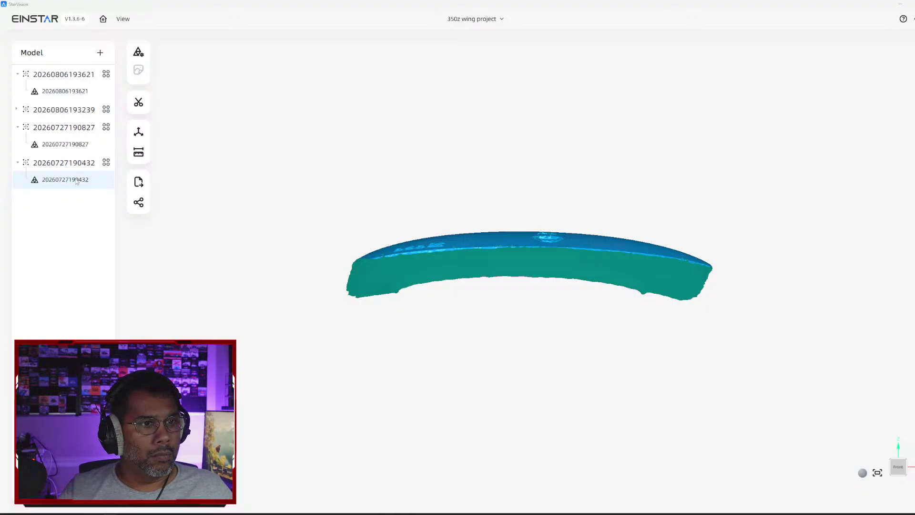
click(71, 147)
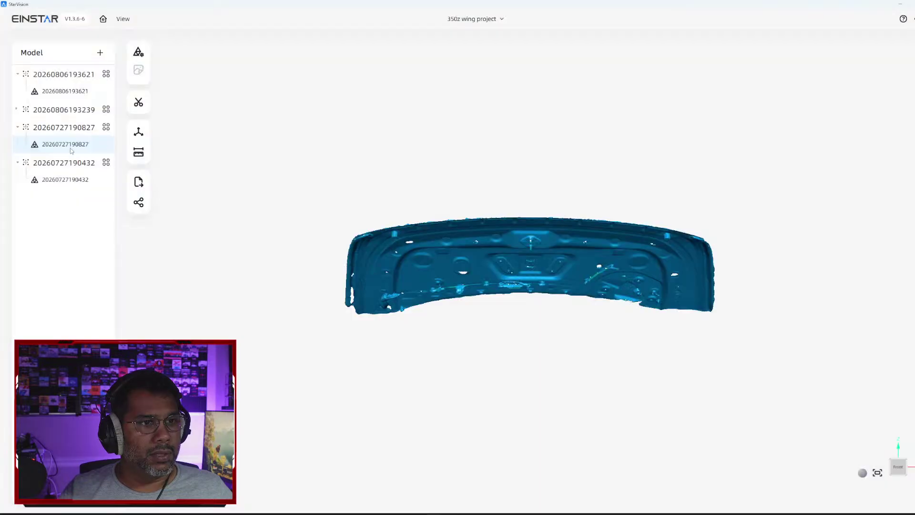
click(63, 179)
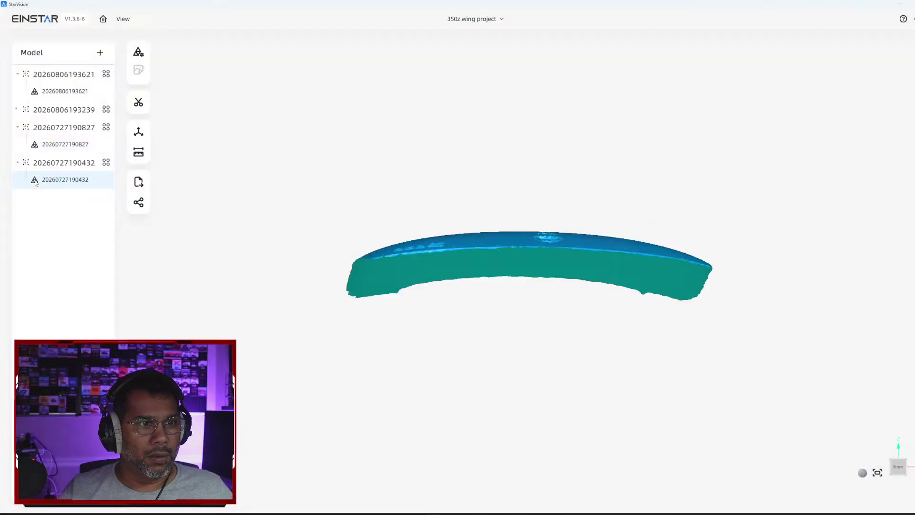
click(106, 163)
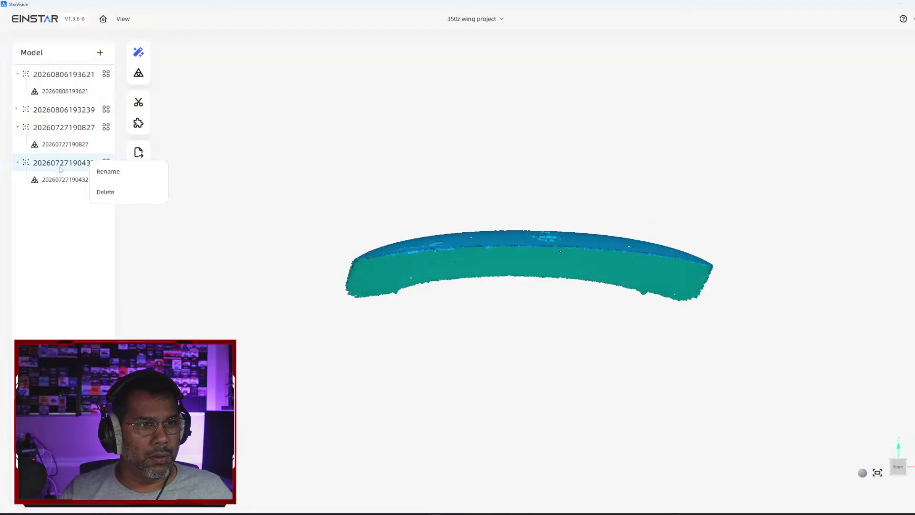
click(65, 135)
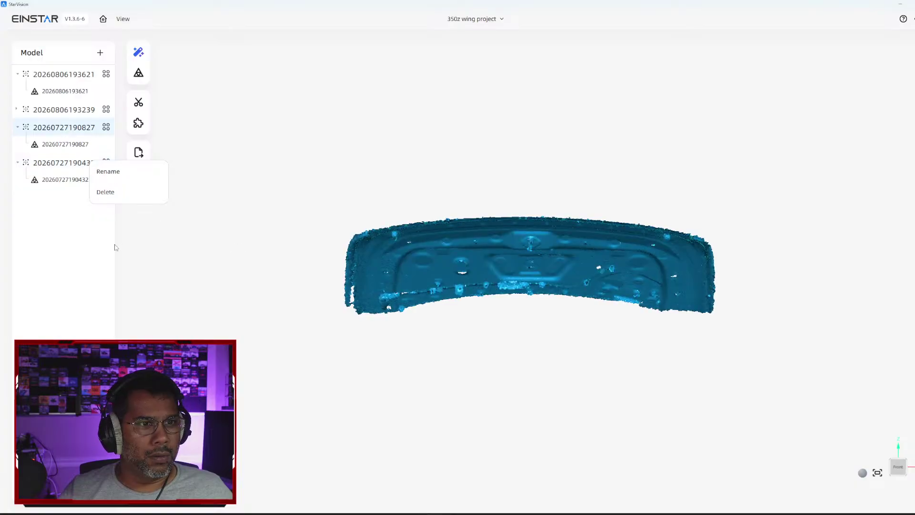
click(54, 147)
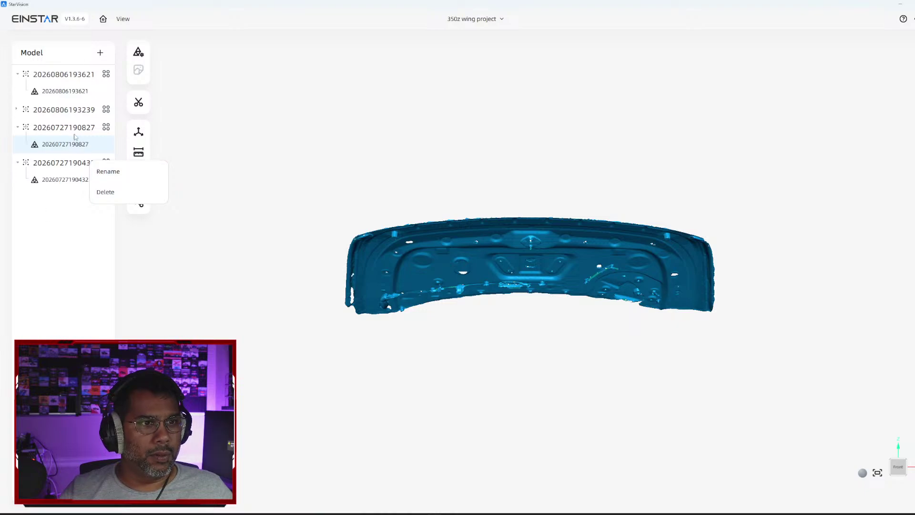
click(106, 128)
click(106, 128)
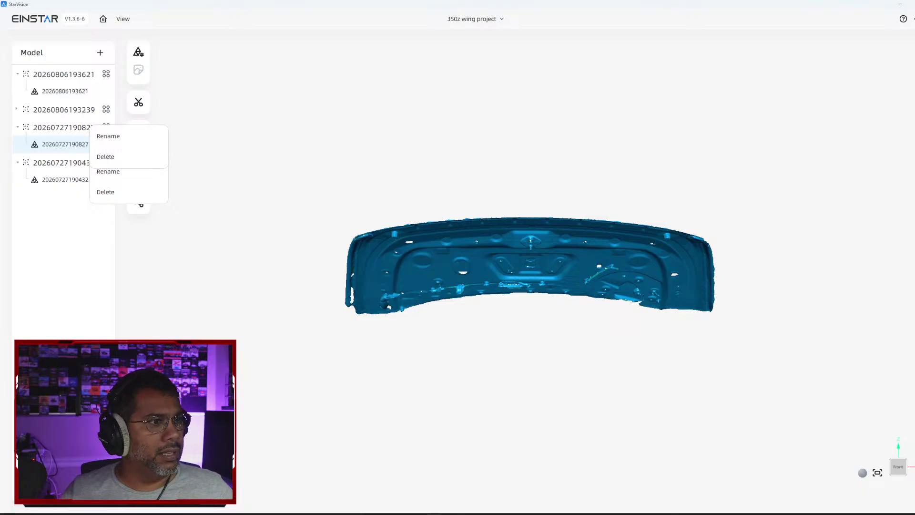
Step: Alternate between the outer and inner trunk-lid meshes to compare their orientation once more
click(62, 181)
click(61, 145)
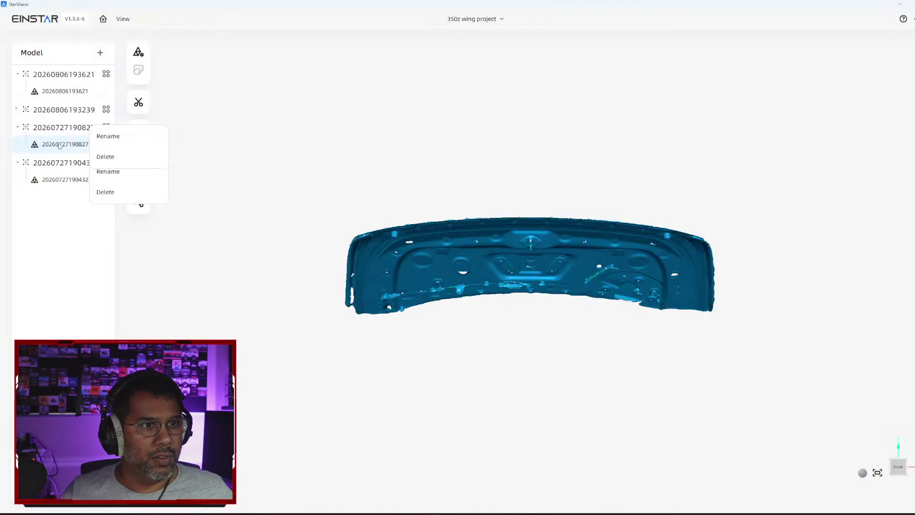
click(58, 185)
click(59, 146)
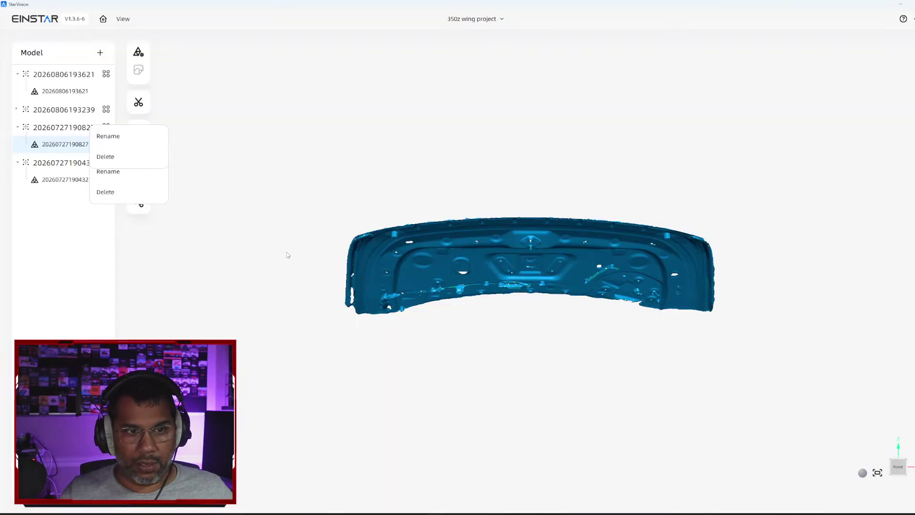
Step: Leave the StarVision project for the trunk-lid mesh in Fusion, and switch back to StarVision's workspace overview
click(914, 4)
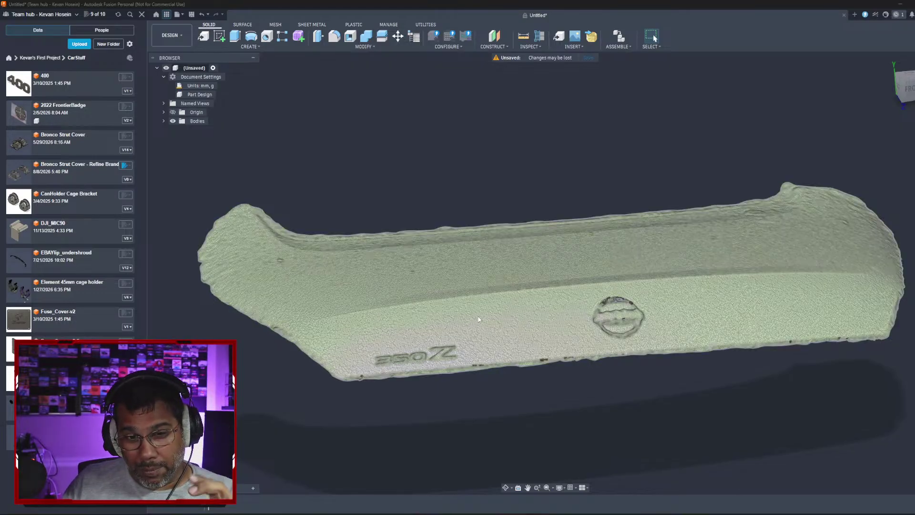
key(alt+Tab)
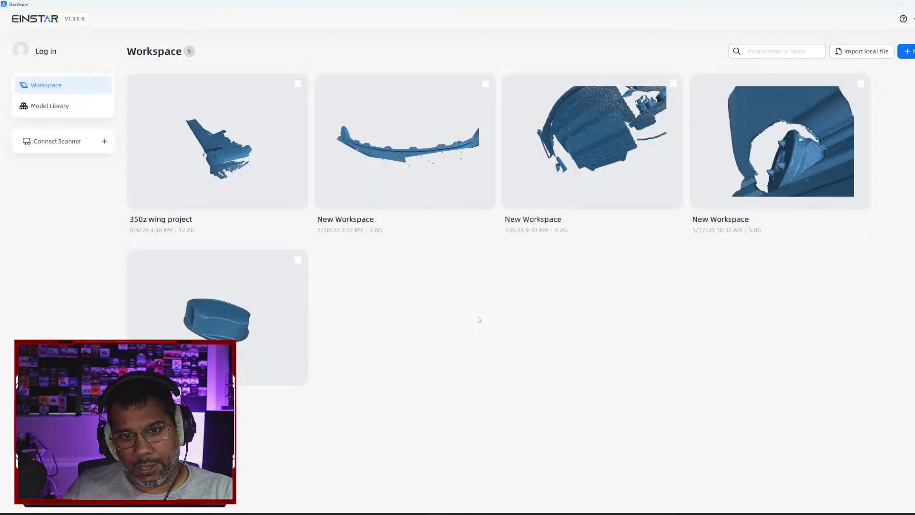
click(234, 175)
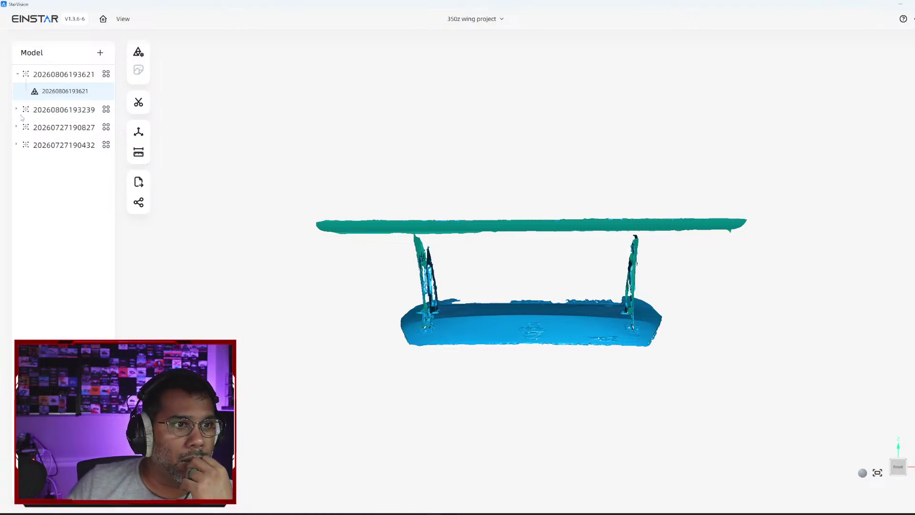
click(17, 145)
click(22, 131)
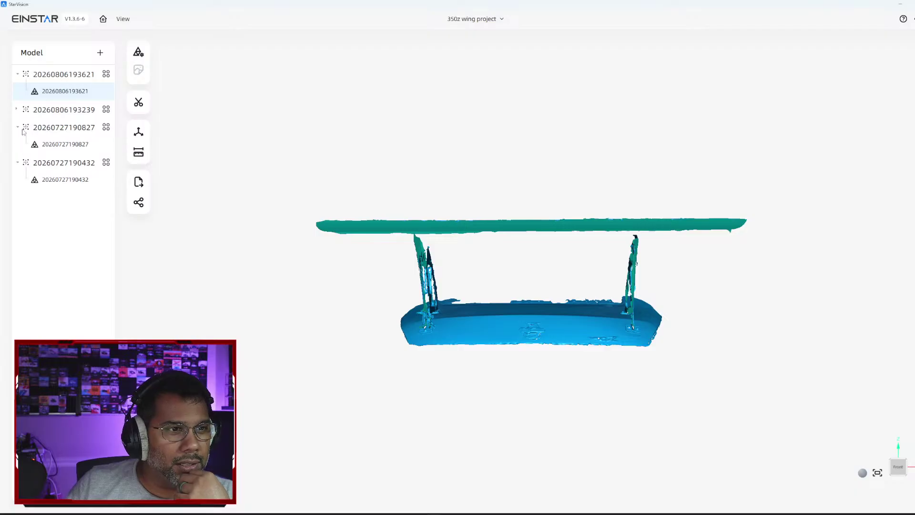
click(49, 145)
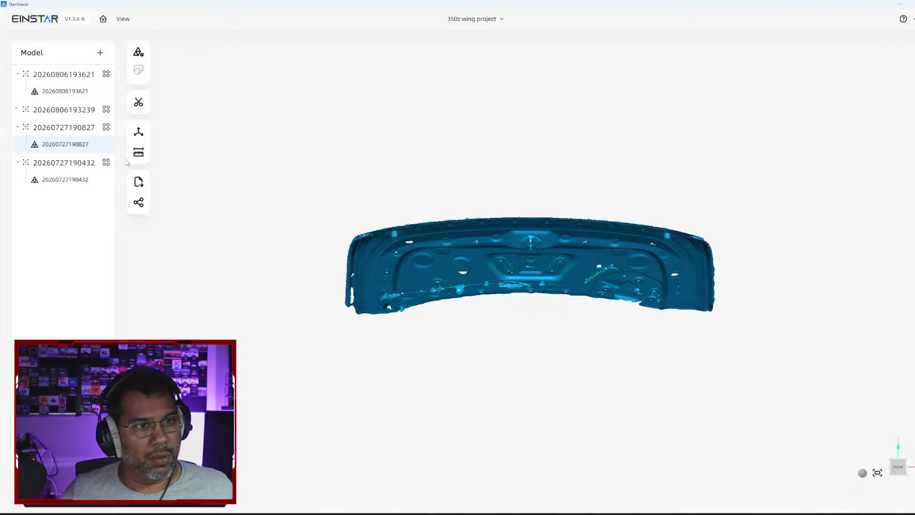
Step: Check what the Align tool offers for the inner trunk-lid mesh, and return to the workspace overview
click(138, 131)
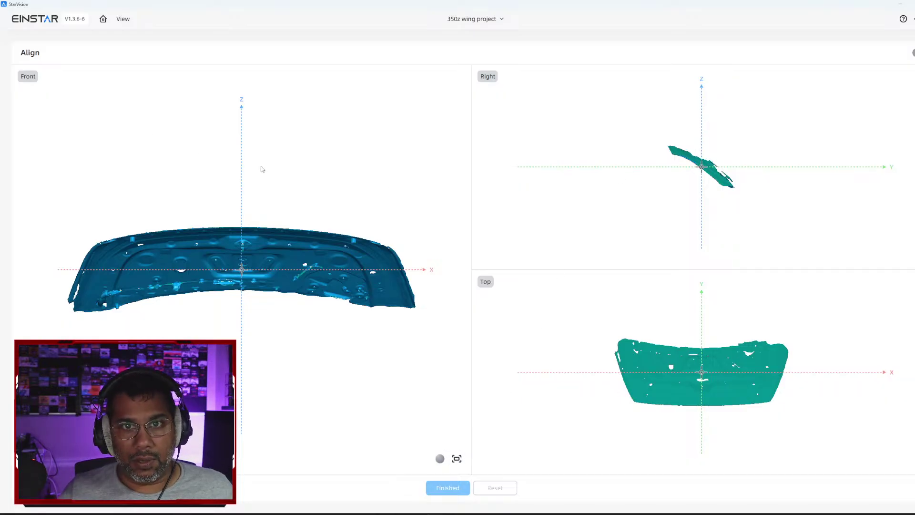
click(124, 20)
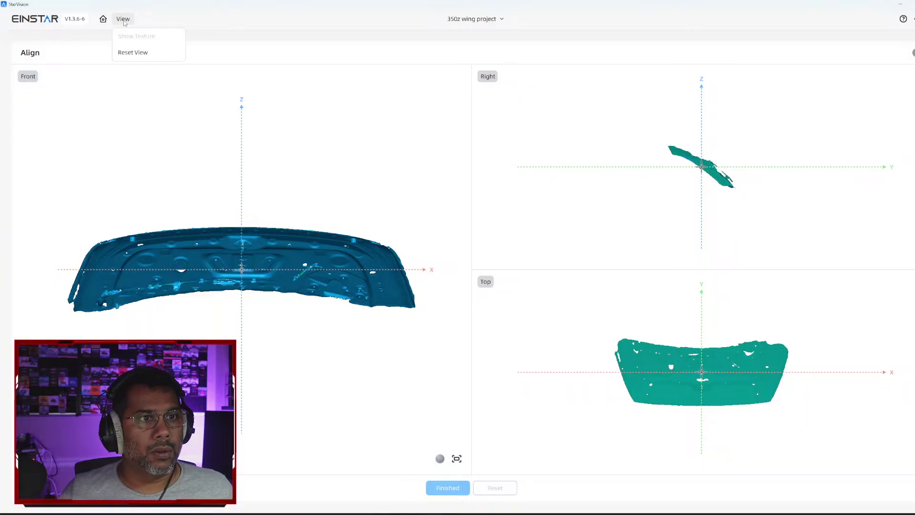
click(103, 19)
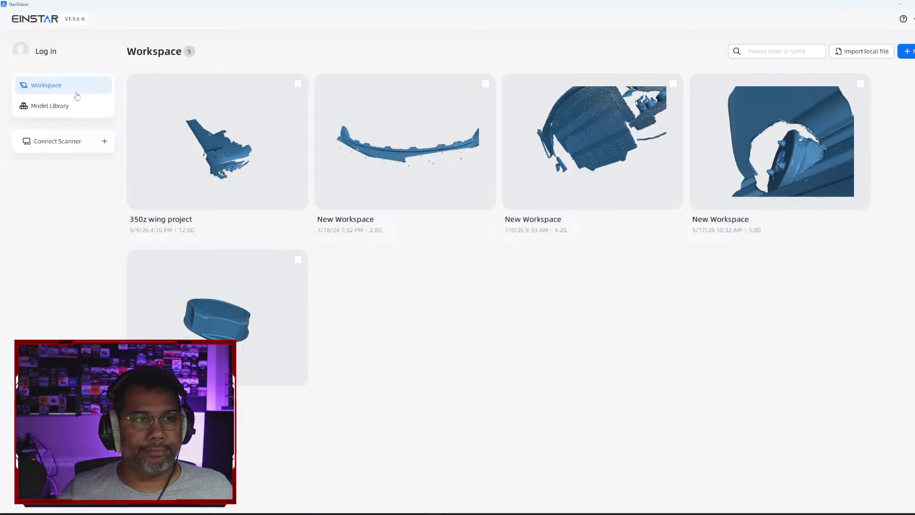
click(237, 159)
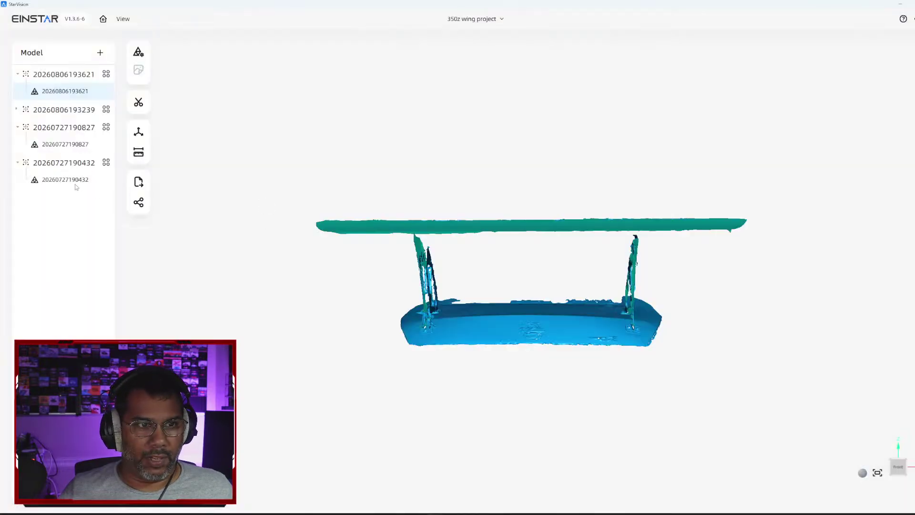
click(70, 180)
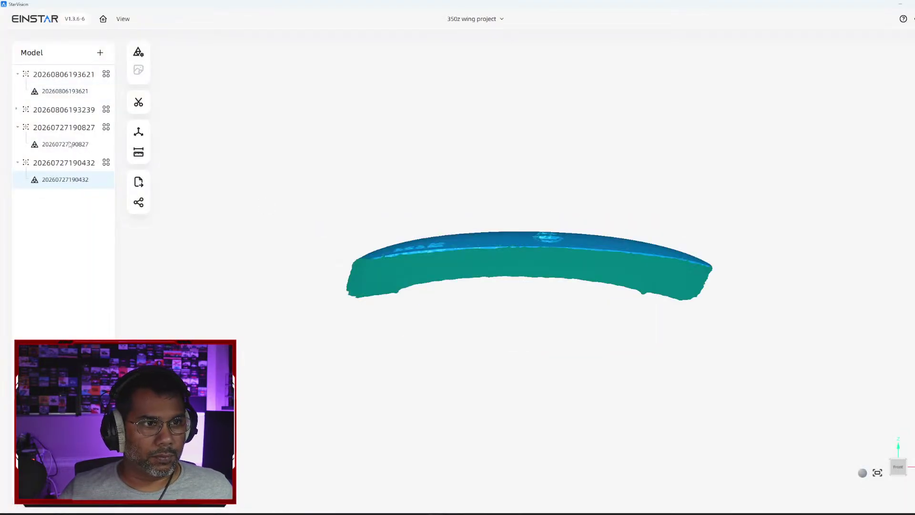
click(71, 145)
click(66, 181)
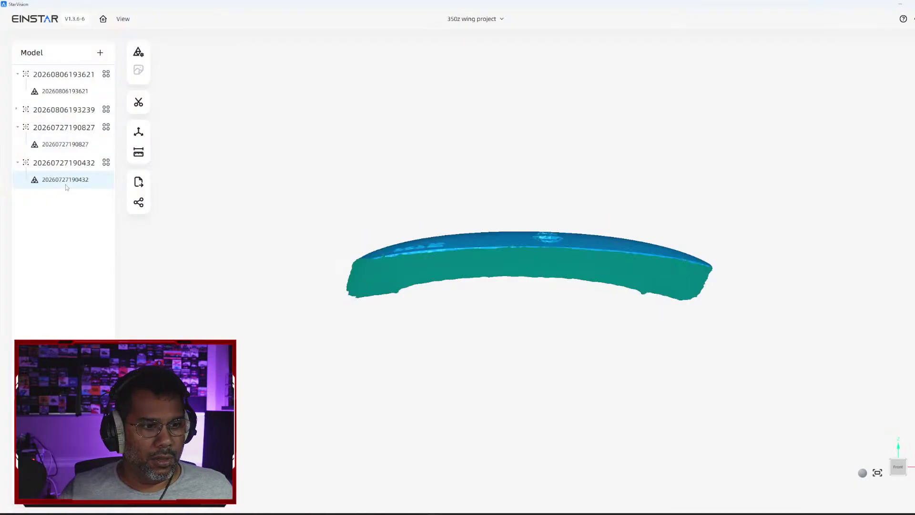
click(50, 145)
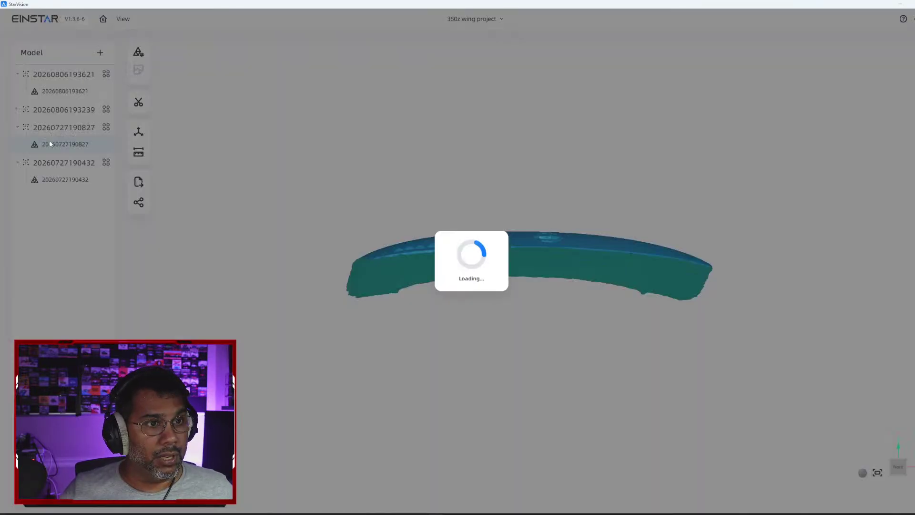
click(60, 184)
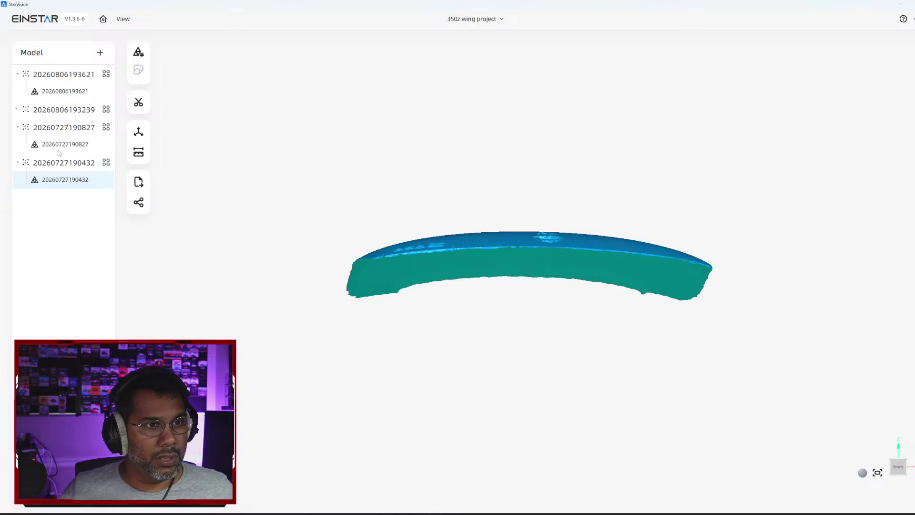
click(61, 149)
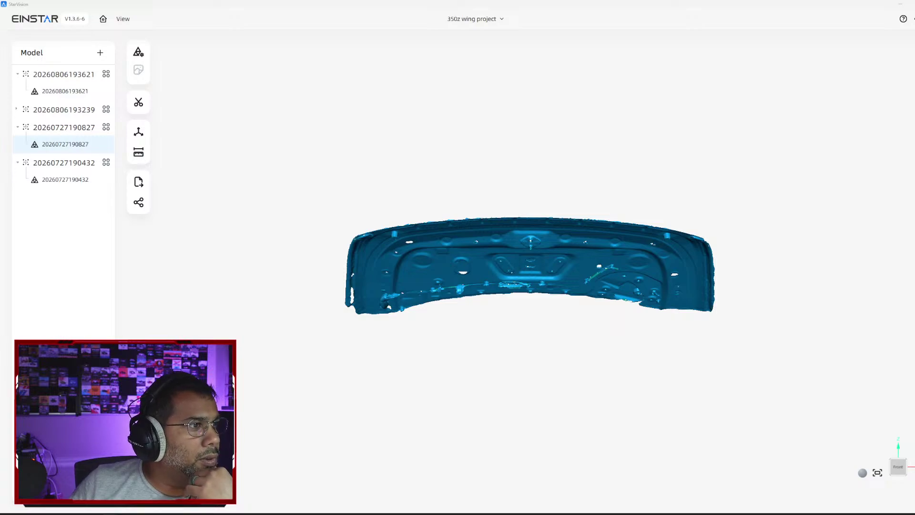
click(79, 128)
click(83, 165)
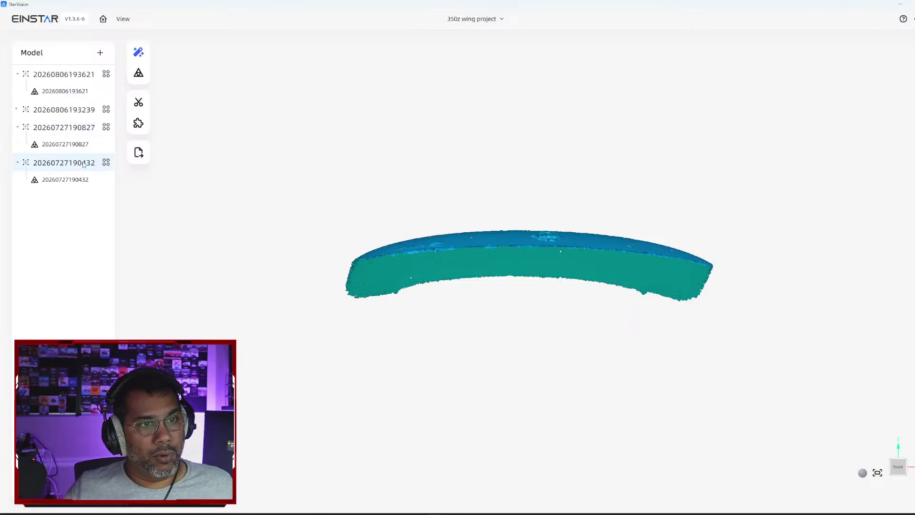
click(84, 132)
right_click(86, 132)
click(201, 226)
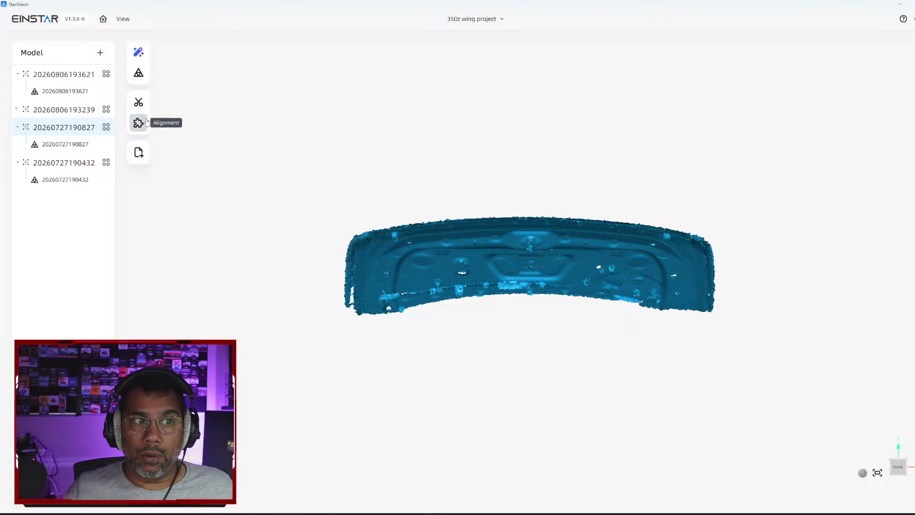
click(82, 148)
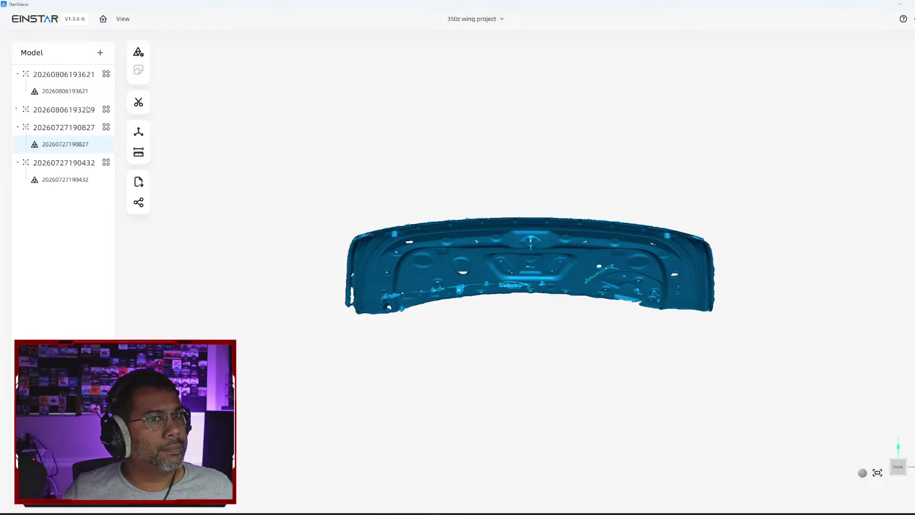
click(81, 131)
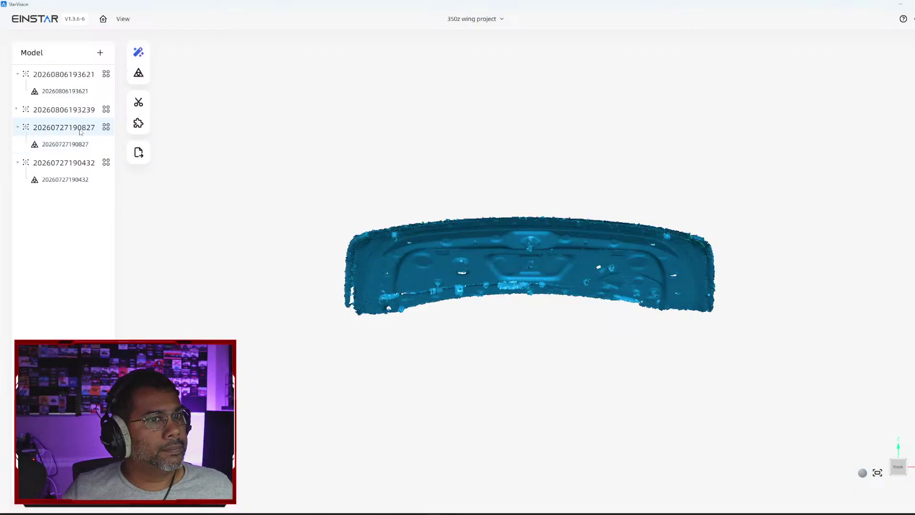
click(140, 125)
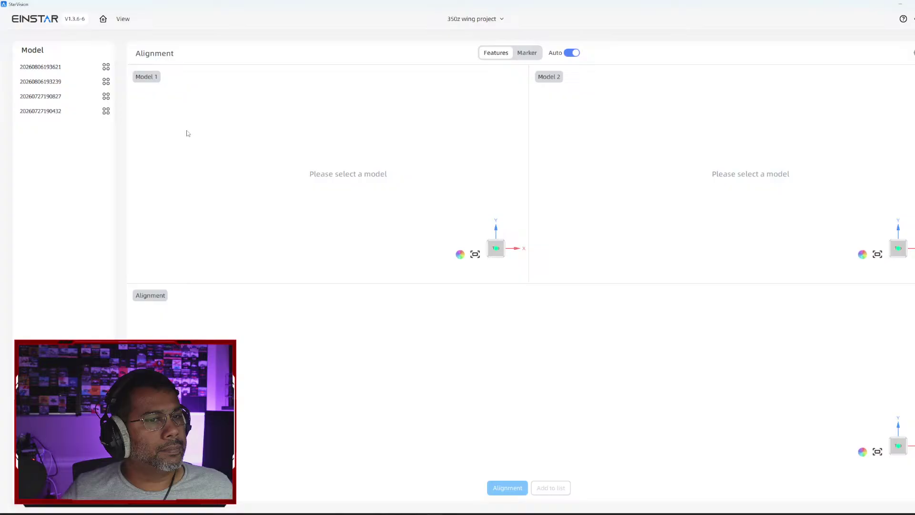
click(41, 111)
click(43, 97)
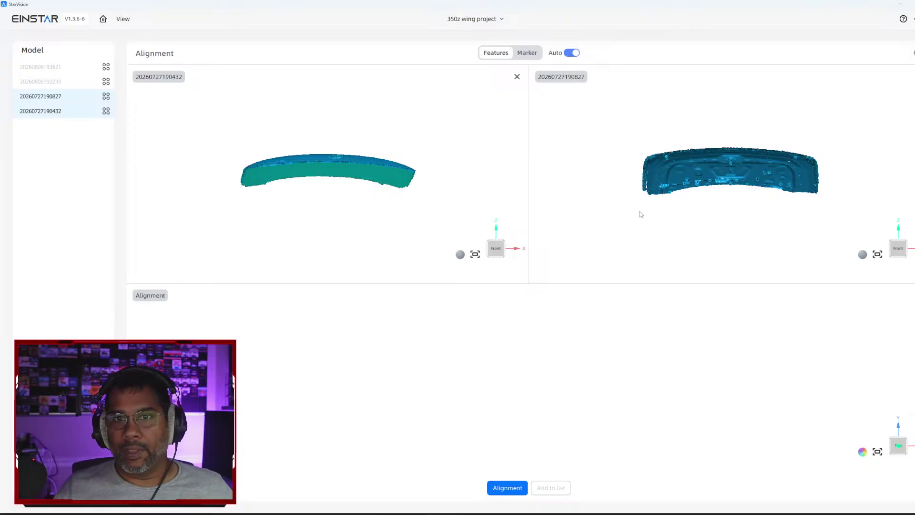
click(502, 487)
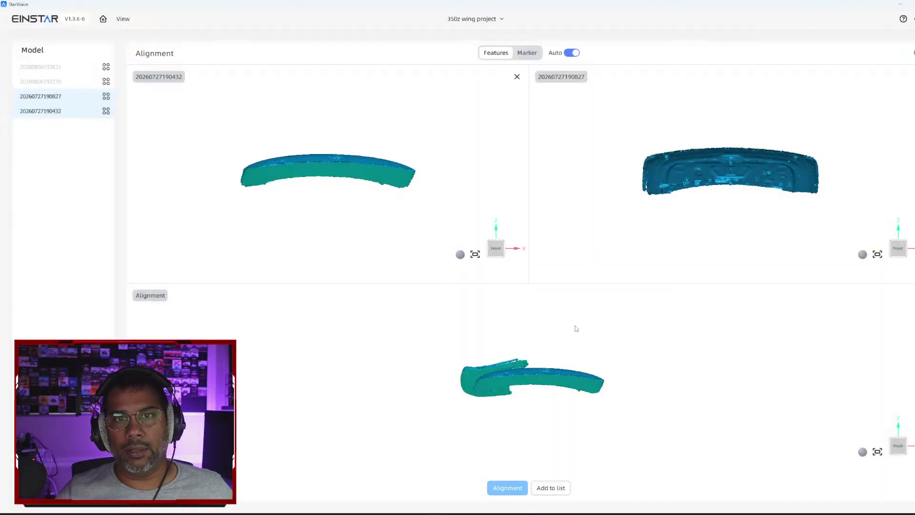
Step: Examine the combined trunk-lid point clouds in the alignment result from several angles
scroll(503, 379, up, 3)
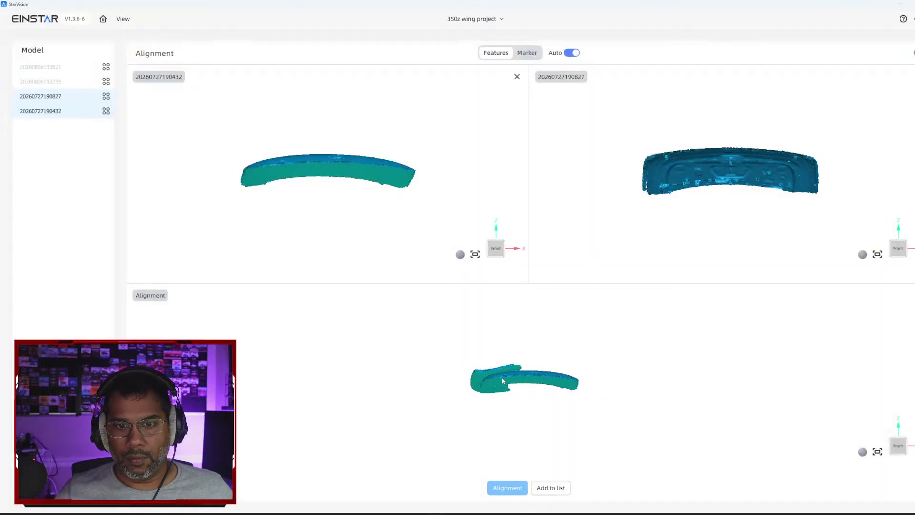
scroll(502, 379, up, 4)
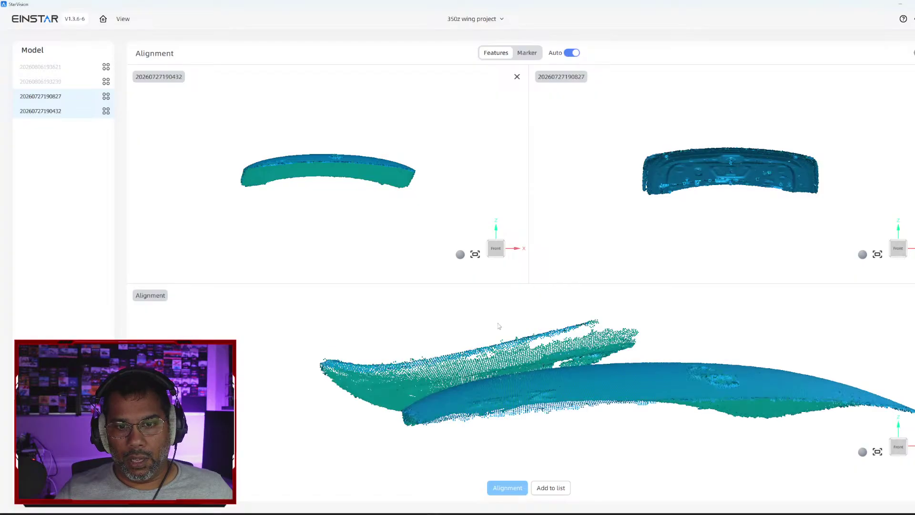
drag(502, 376, 555, 395)
scroll(555, 396, down, 6)
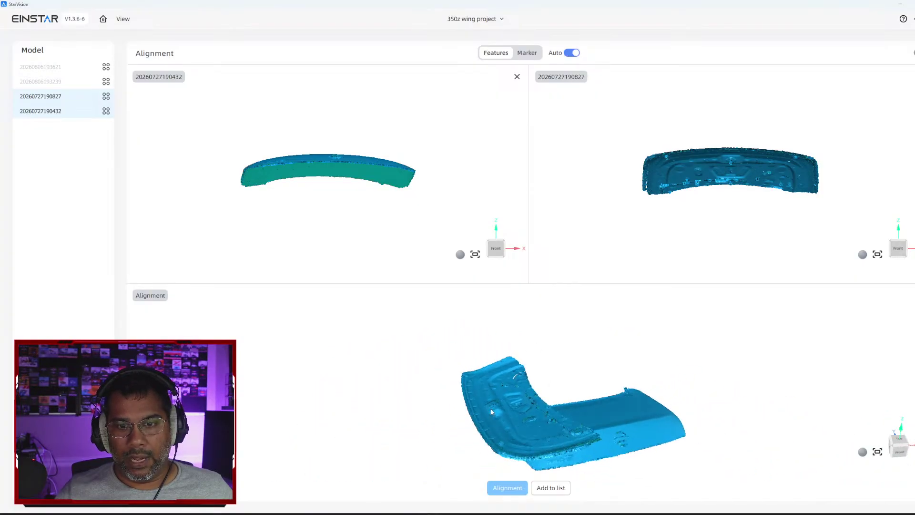
mouse_move(492, 412)
mouse_down()
mouse_move(463, 313)
mouse_move(510, 422)
mouse_move(512, 341)
mouse_move(499, 401)
mouse_up()
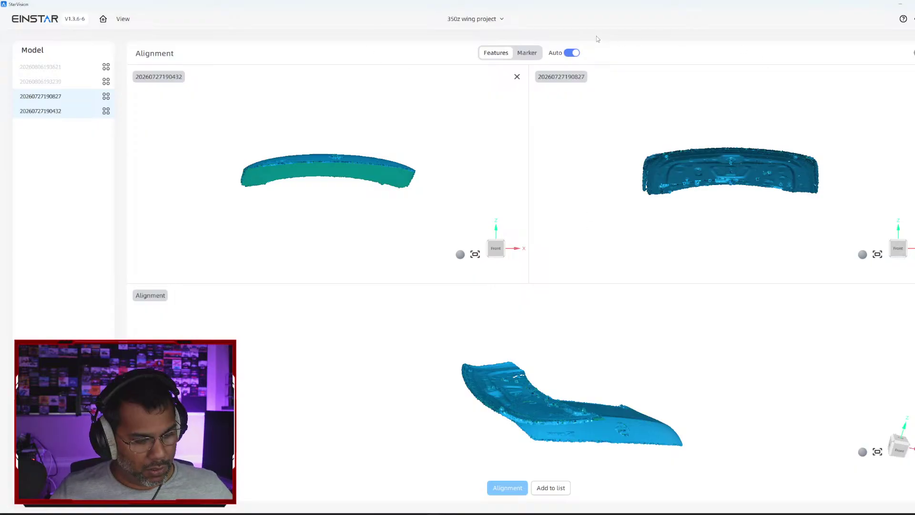
click(913, 77)
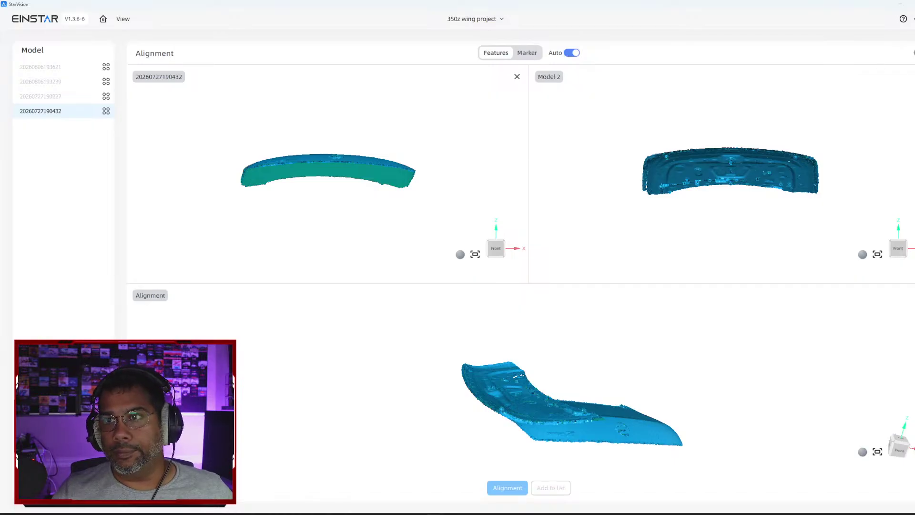
click(517, 76)
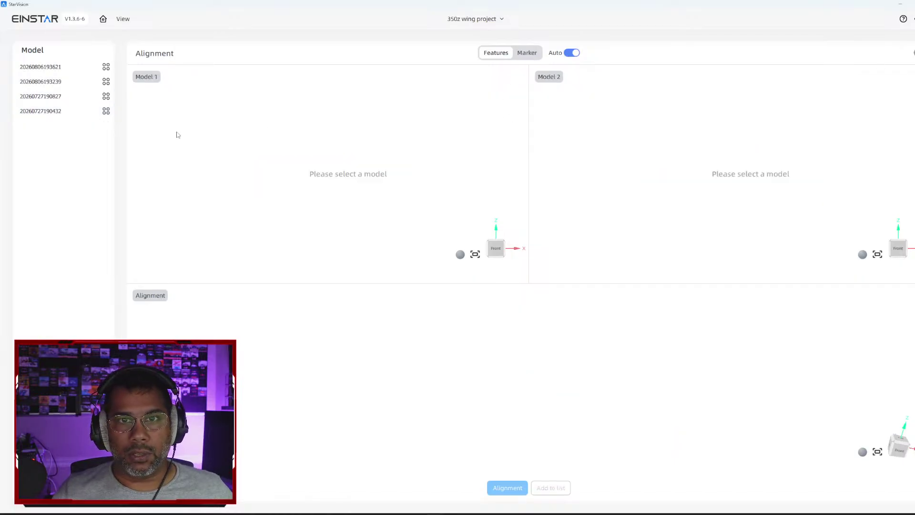
click(40, 98)
click(38, 111)
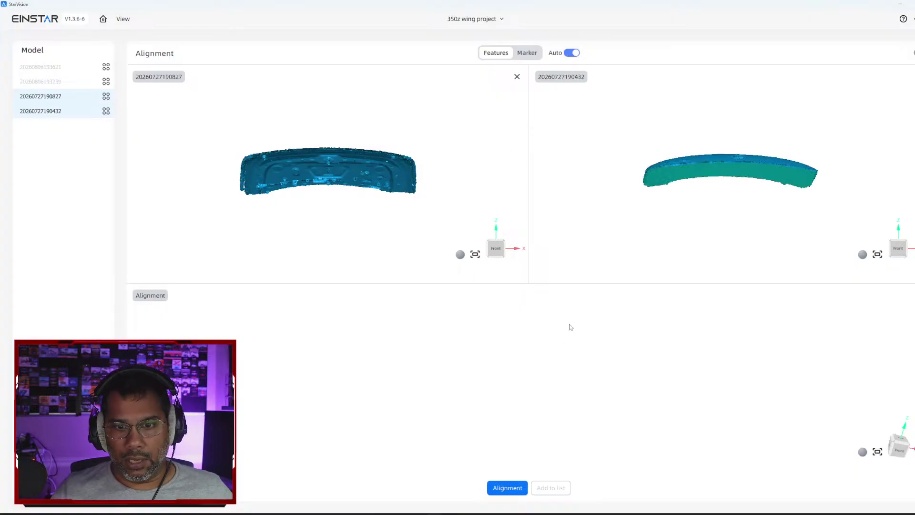
click(572, 52)
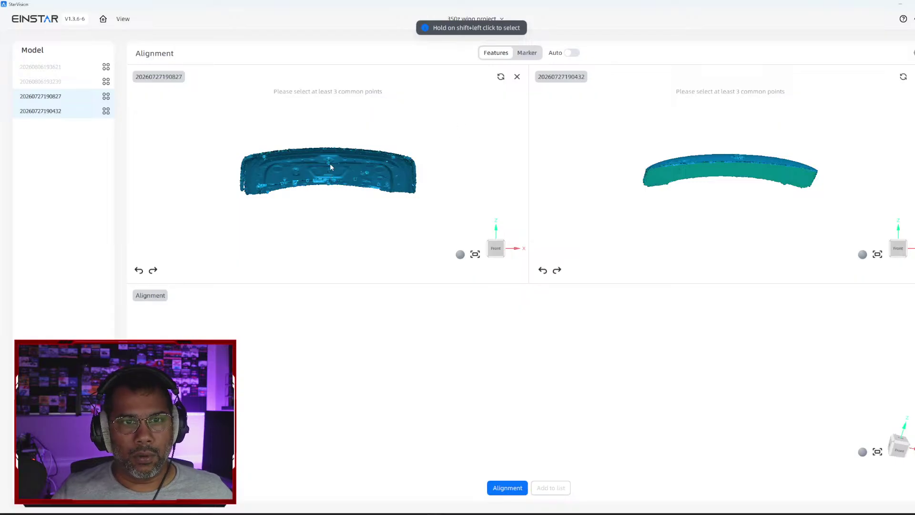
drag(330, 163, 375, 209)
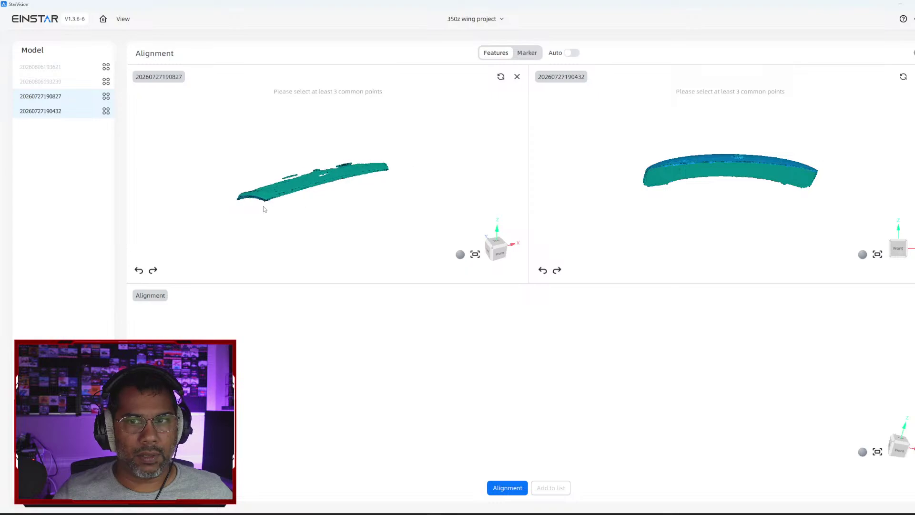
scroll(263, 205, up, 5)
scroll(263, 204, up, 1)
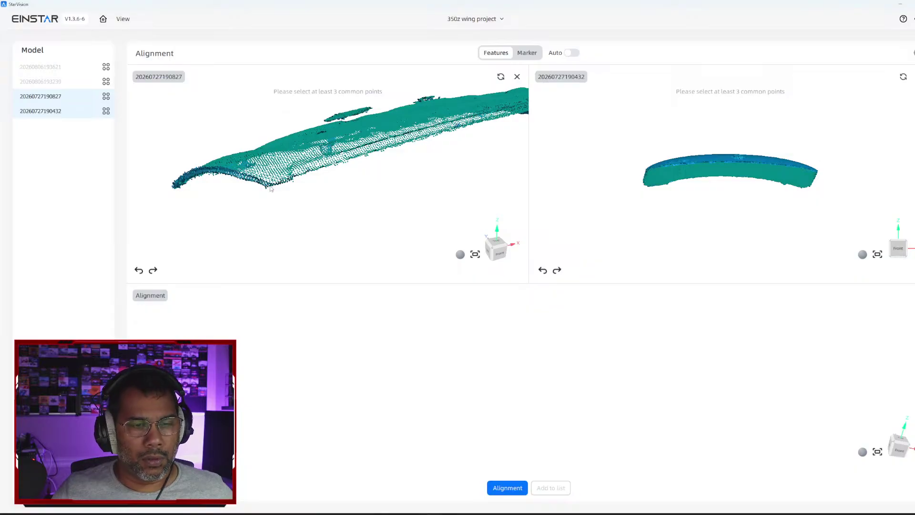
drag(272, 189, 236, 180)
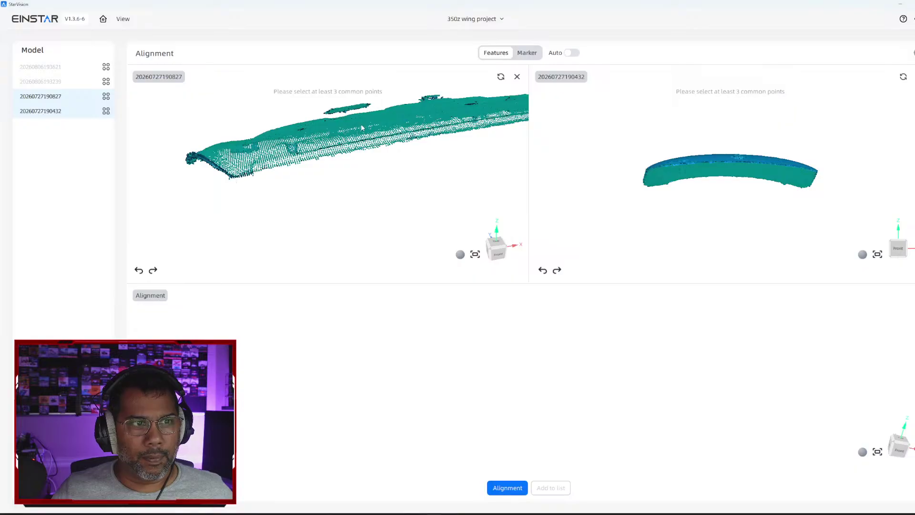
drag(378, 121, 365, 171)
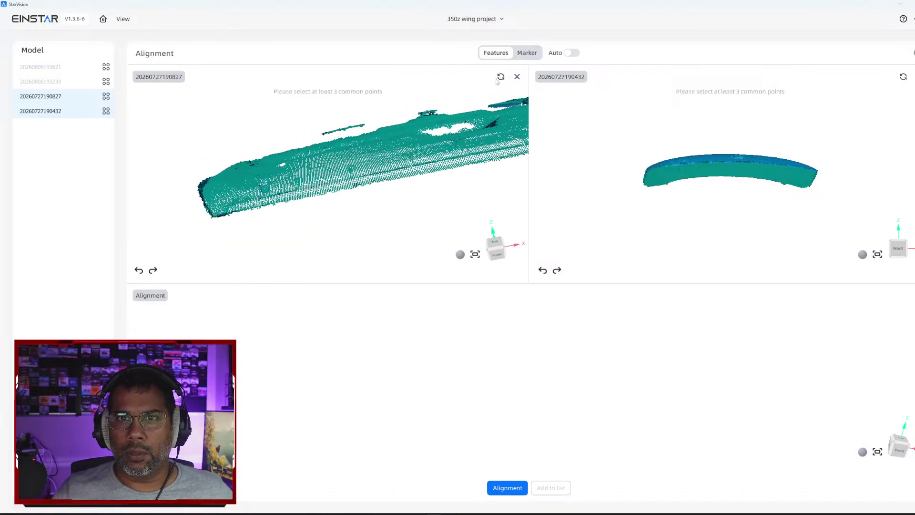
Step: Switch the alignment method to Marker, inspect the inner trunk-lid scan for markers, and reset its view
click(527, 55)
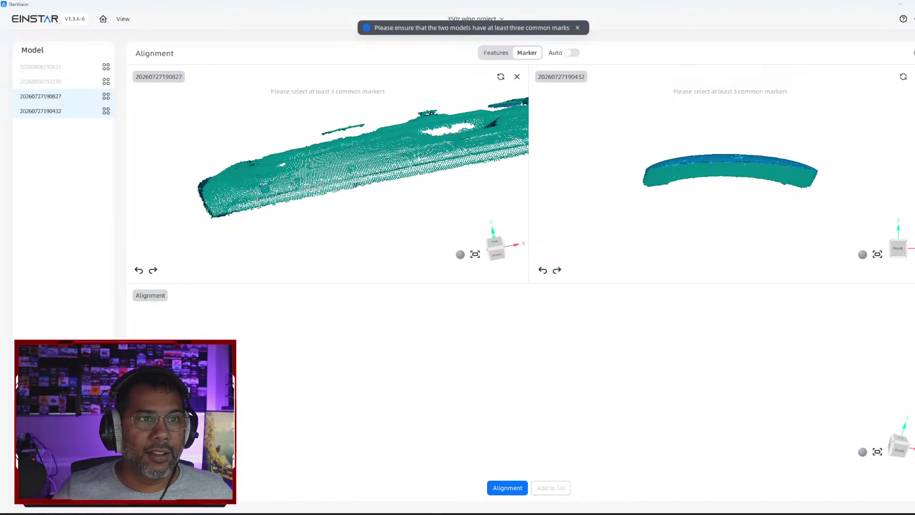
drag(422, 184, 295, 172)
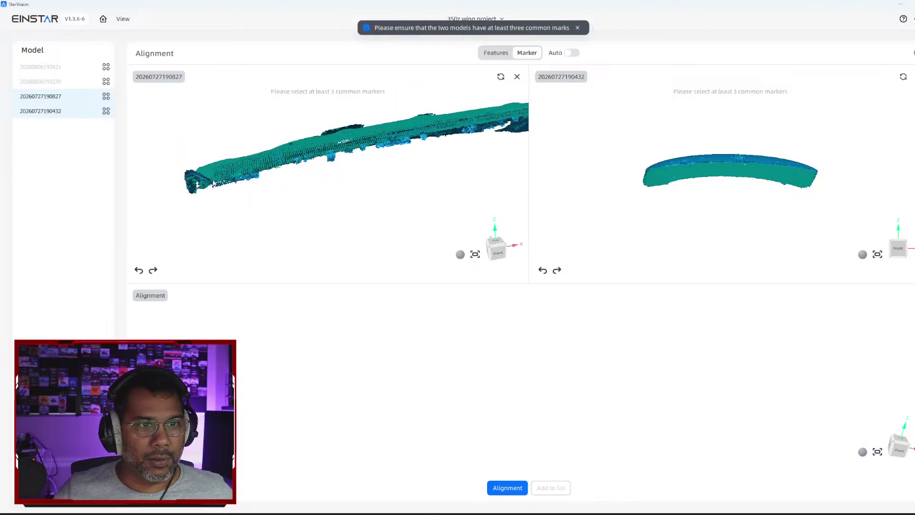
drag(211, 184, 359, 150)
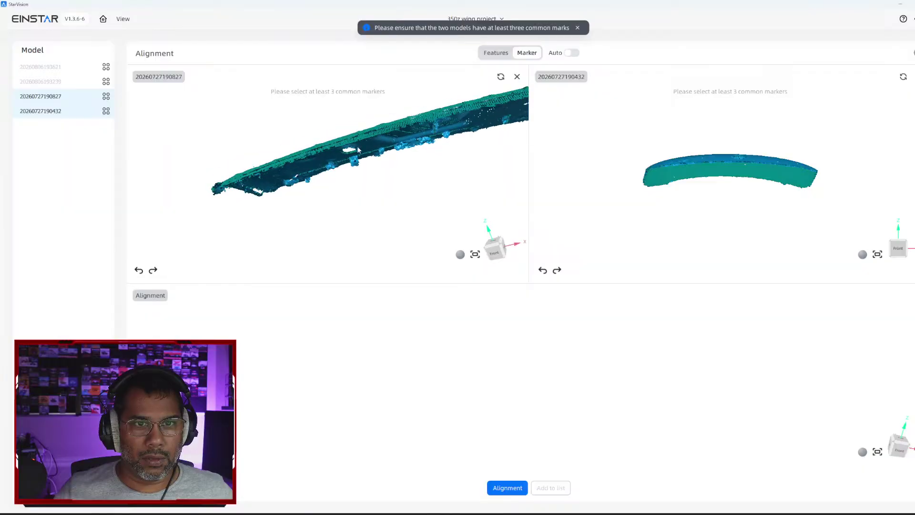
click(475, 254)
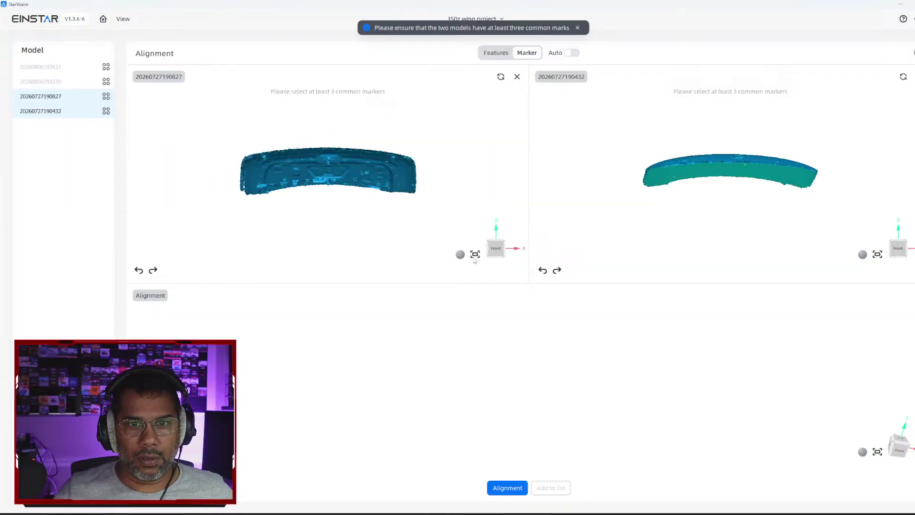
Step: Switch the alignment method from Marker back to Features
drag(315, 177, 484, 168)
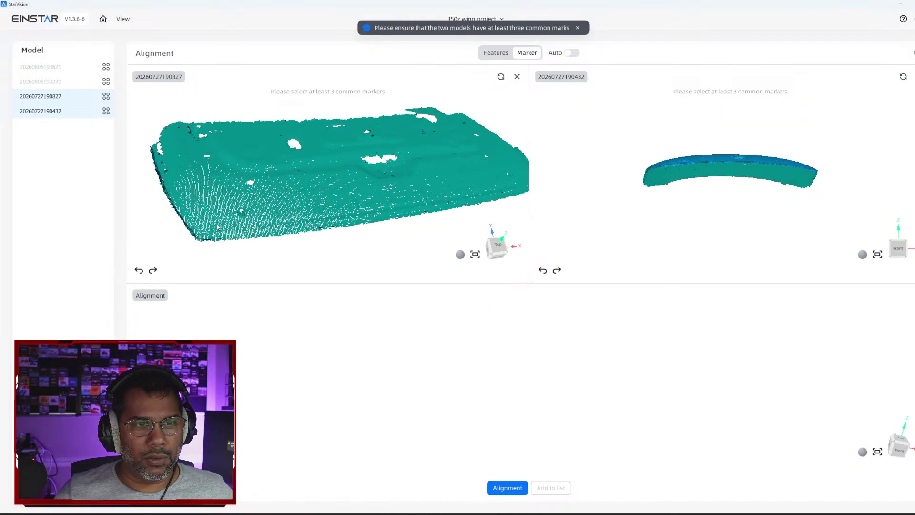
scroll(484, 167, up, 3)
mouse_move(415, 139)
mouse_down()
mouse_move(414, 151)
mouse_move(415, 142)
mouse_up()
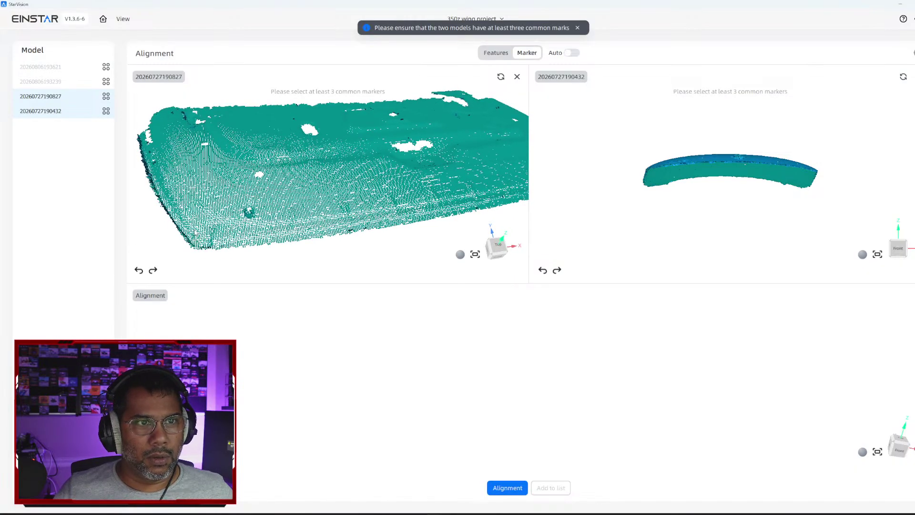
click(498, 54)
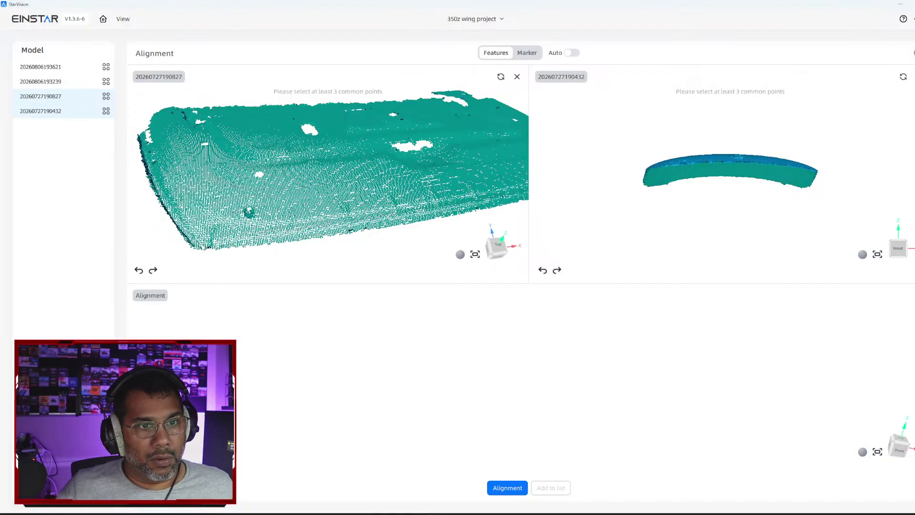
Step: Pick three common points on the inner scan's rear edge: one corner, the opposite corner, and the middle between them
click(199, 247)
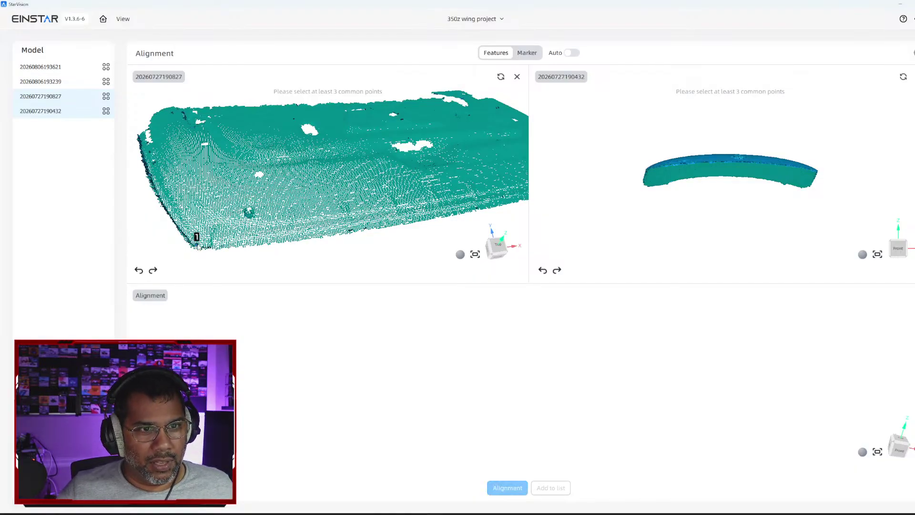
mouse_move(422, 209)
mouse_down()
mouse_move(290, 209)
mouse_move(254, 170)
mouse_move(328, 93)
mouse_move(376, 145)
mouse_move(388, 201)
mouse_move(371, 228)
mouse_move(346, 212)
mouse_up()
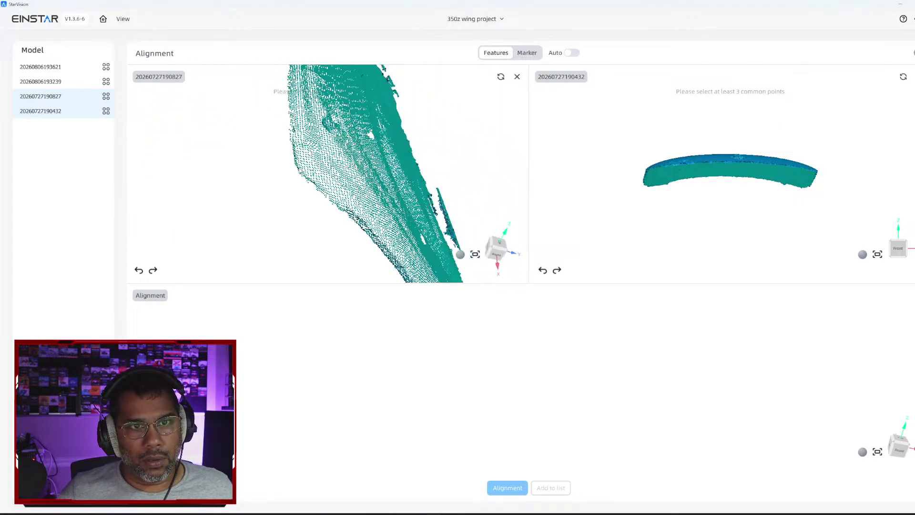
click(303, 165)
mouse_move(403, 169)
mouse_down()
mouse_move(377, 139)
mouse_move(401, 119)
mouse_move(388, 91)
mouse_move(465, 107)
mouse_move(319, 188)
mouse_move(455, 215)
mouse_move(349, 109)
mouse_move(300, 198)
mouse_move(324, 186)
mouse_move(337, 193)
mouse_move(314, 185)
mouse_up()
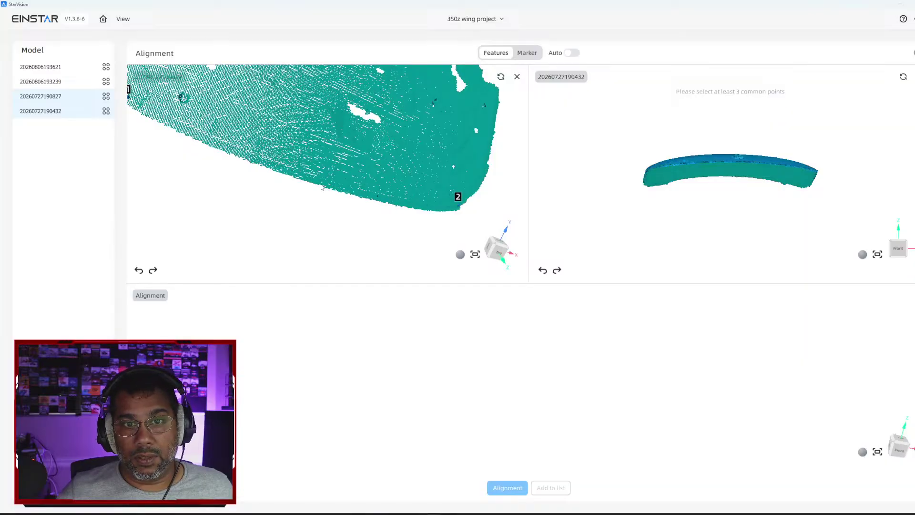
click(321, 186)
Step: Pick three points on the outer scan's rear edge: first below the round emblem, then at each of the two corners
drag(710, 170, 735, 186)
scroll(735, 192, up, 3)
scroll(736, 192, up, 2)
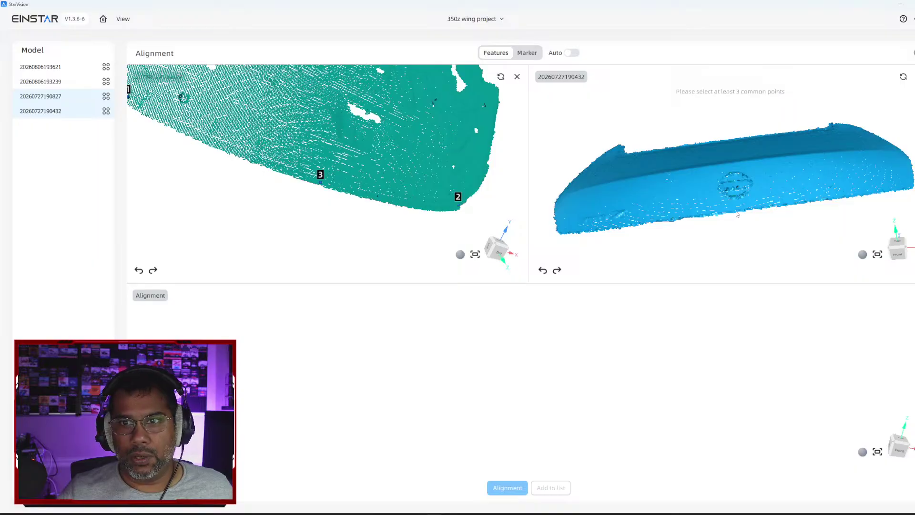
click(739, 212)
drag(739, 212, 708, 198)
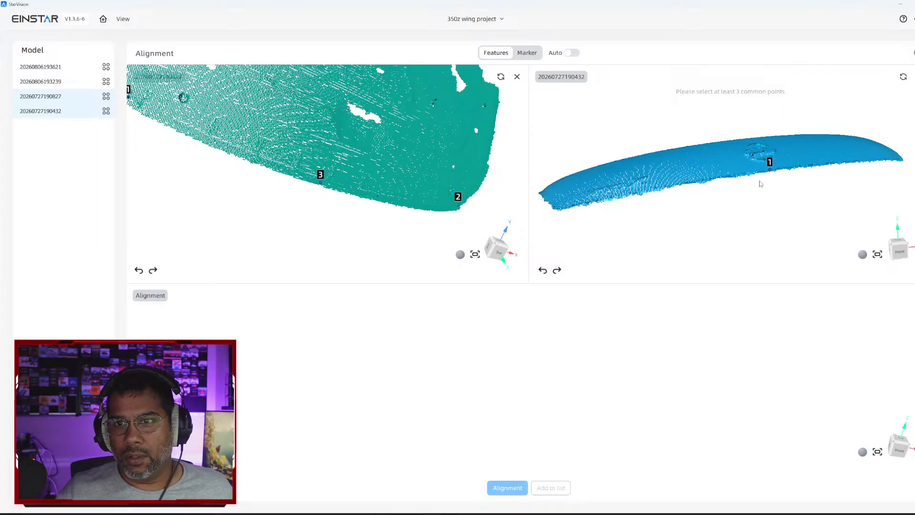
click(556, 205)
mouse_move(894, 161)
mouse_down()
mouse_move(848, 180)
mouse_move(835, 230)
mouse_up()
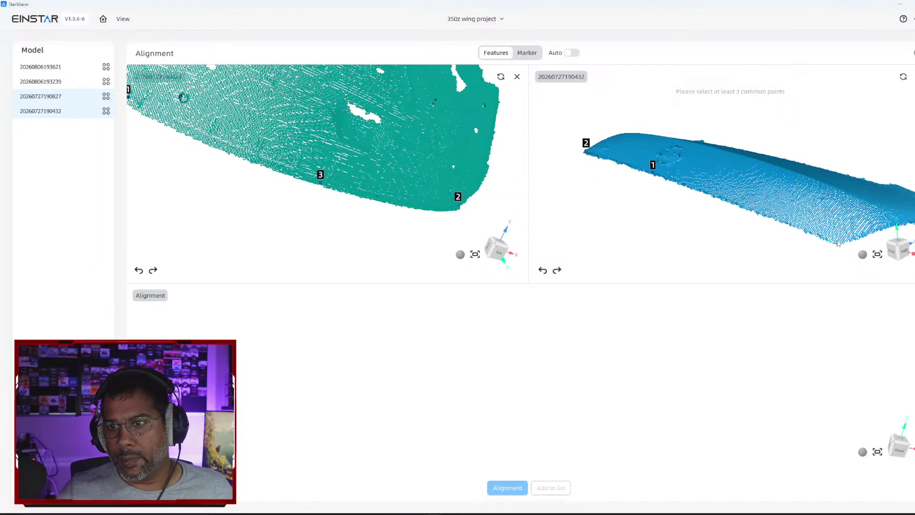
click(838, 242)
Step: Run the alignment, check the combined result, and reset it along with both scans' points
click(508, 487)
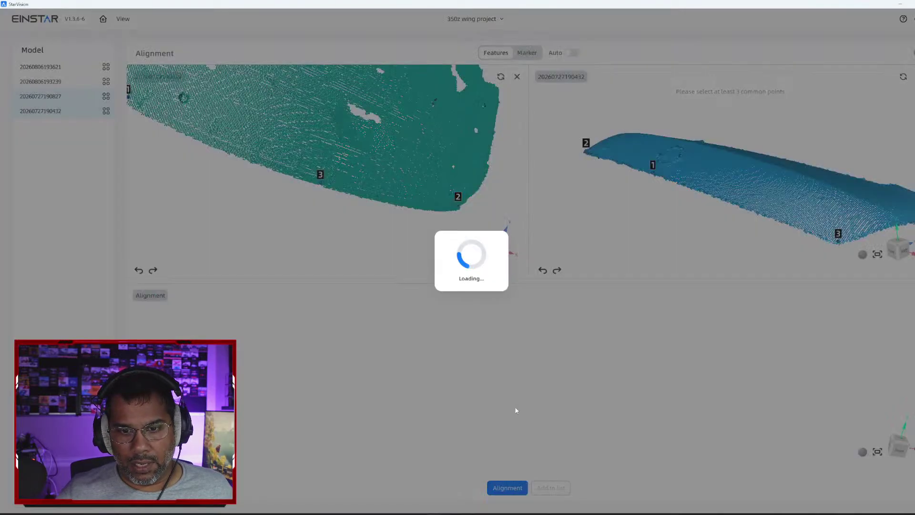
drag(509, 307, 591, 390)
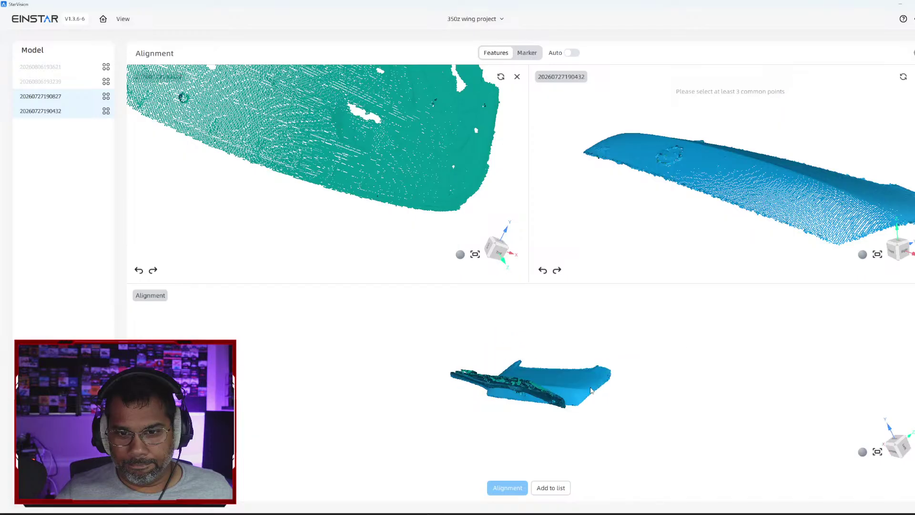
click(903, 76)
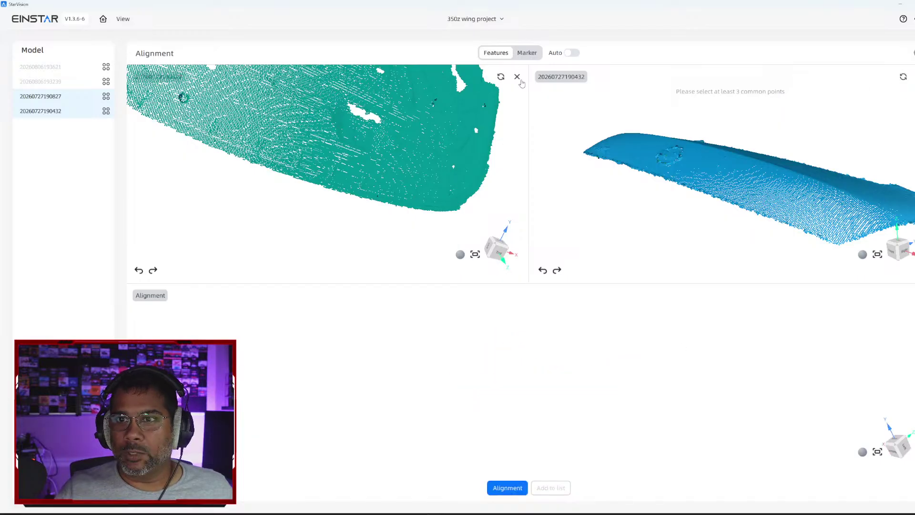
click(499, 77)
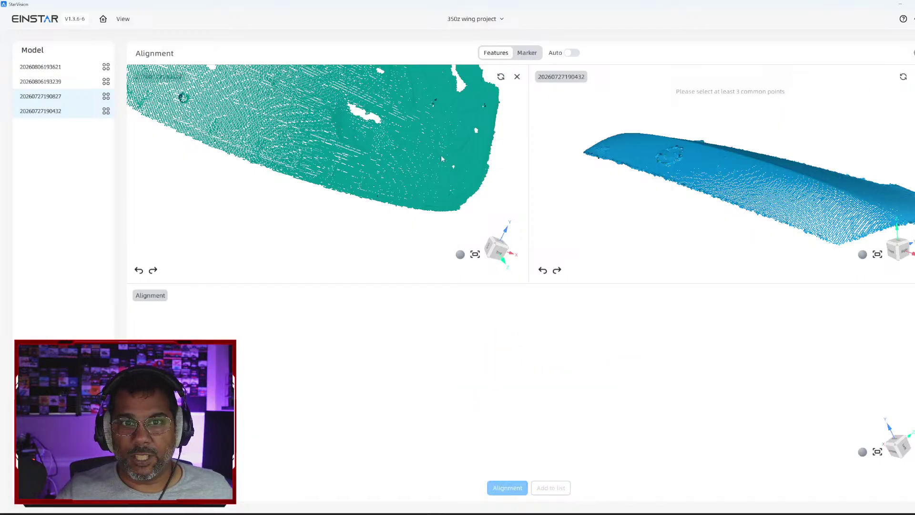
Step: Mark the two rear-edge corners of the trunk lid as common points 1 and 2 on both scans
drag(420, 267, 370, 190)
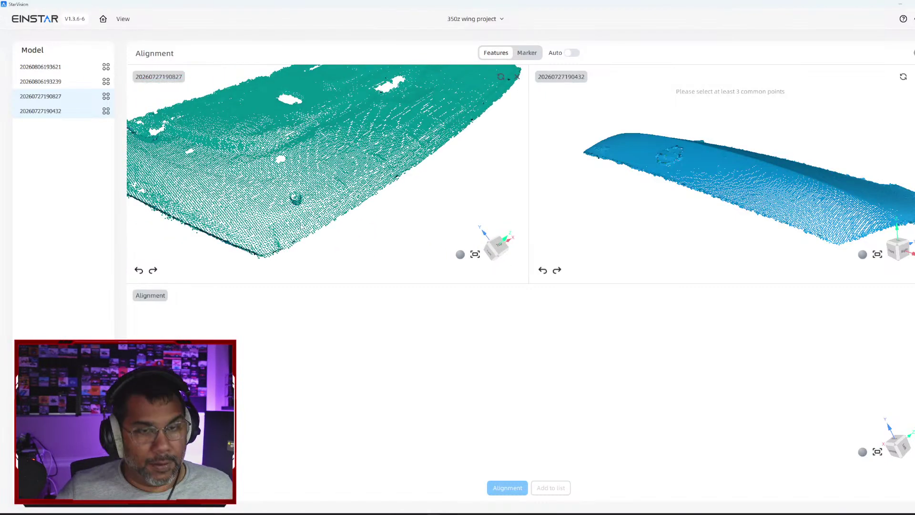
click(264, 256)
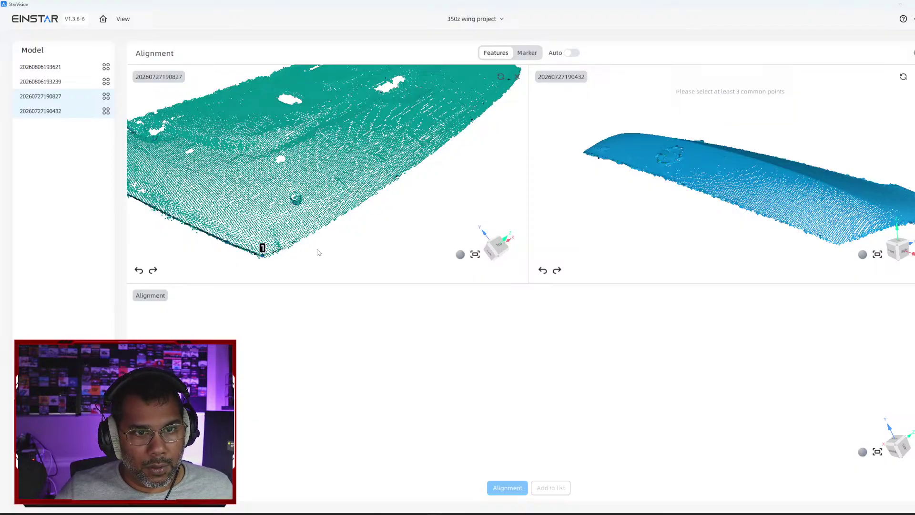
right_drag(609, 158, 584, 229)
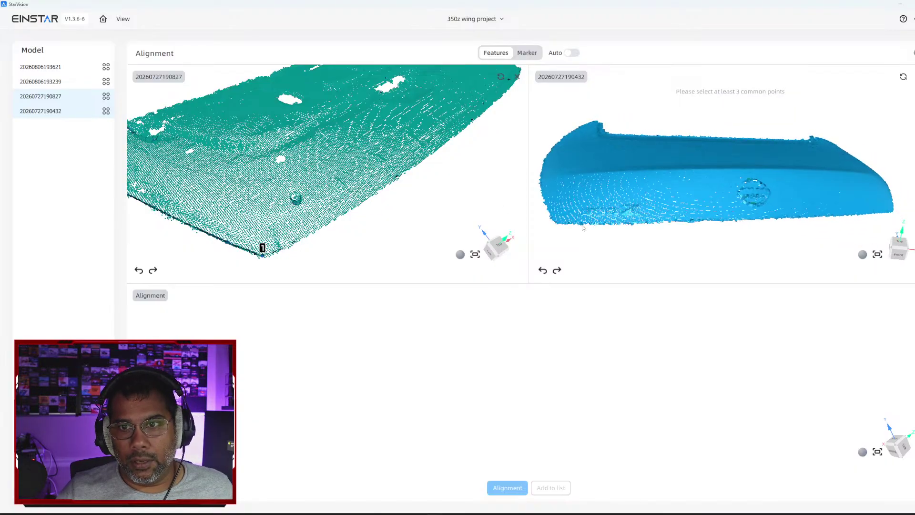
click(556, 221)
right_drag(740, 208, 849, 245)
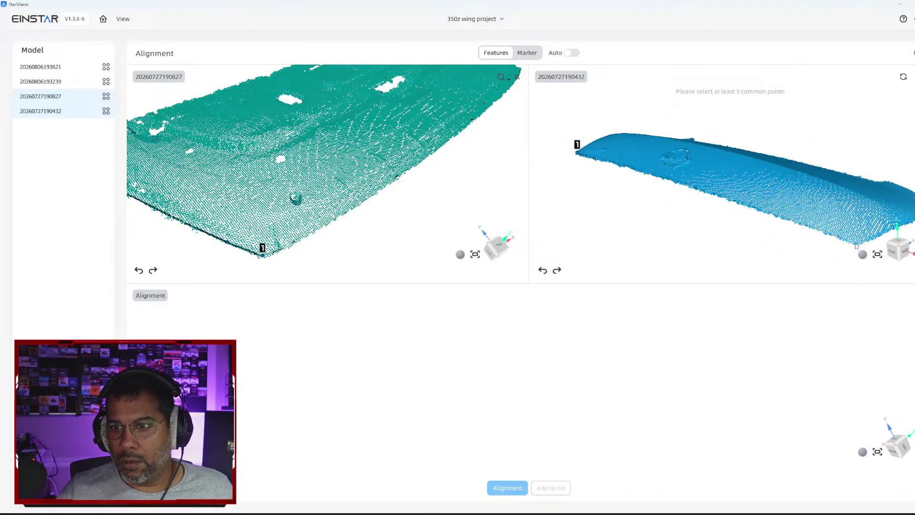
click(856, 244)
right_drag(462, 117, 467, 164)
right_drag(490, 131, 379, 148)
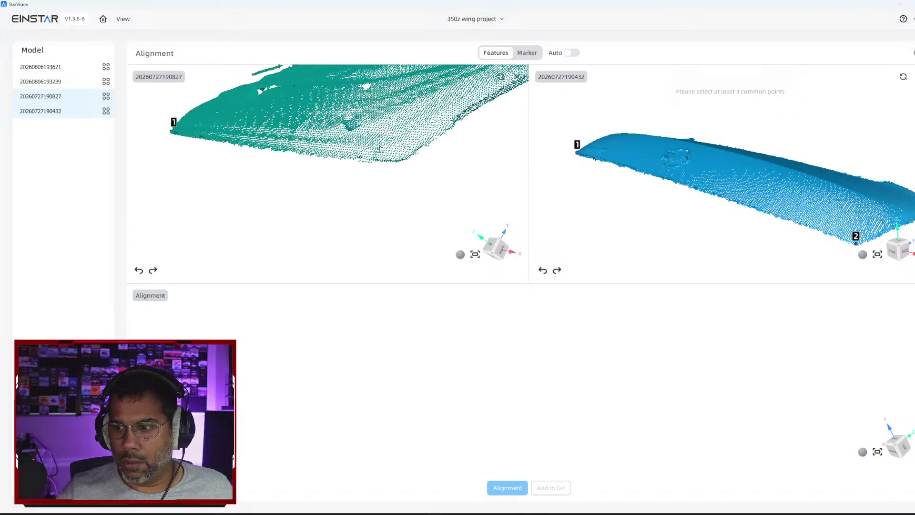
click(396, 162)
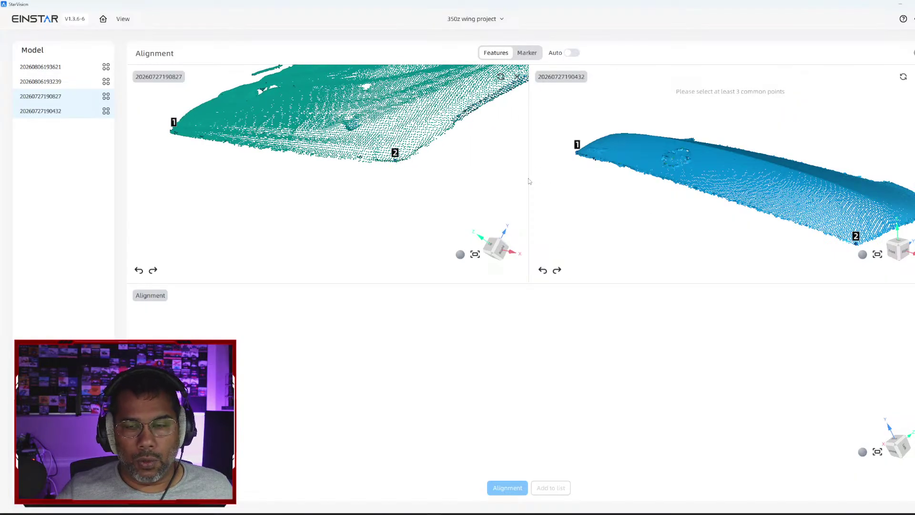
Step: Mark common point 3 near the middle of the opposite concave edge on both scans and run the alignment
mouse_move(525, 182)
right_down()
mouse_move(458, 191)
mouse_move(324, 135)
mouse_move(465, 140)
mouse_move(416, 190)
mouse_move(409, 102)
mouse_move(366, 141)
mouse_move(372, 159)
mouse_move(332, 142)
right_up()
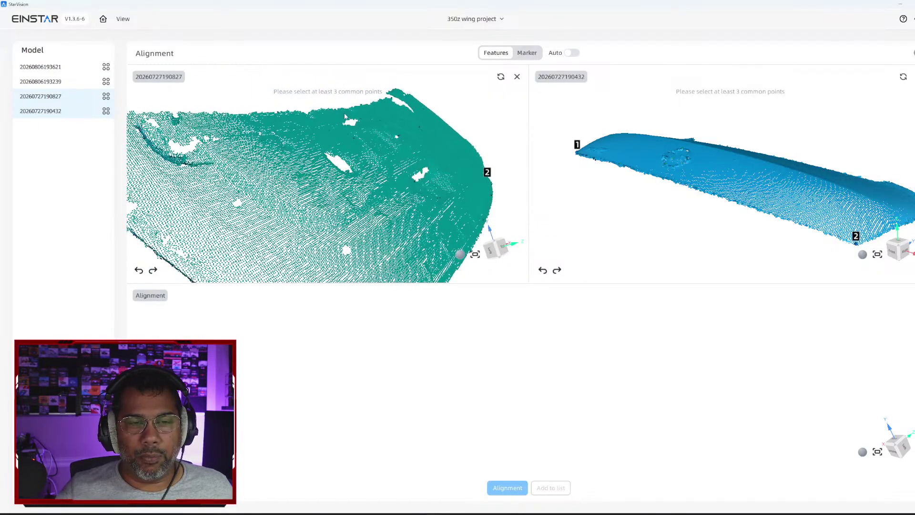
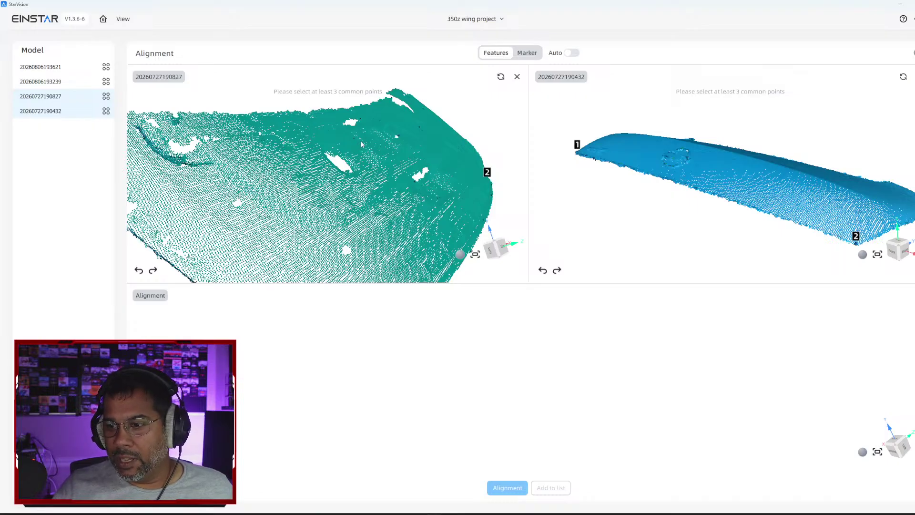
drag(373, 159, 426, 127)
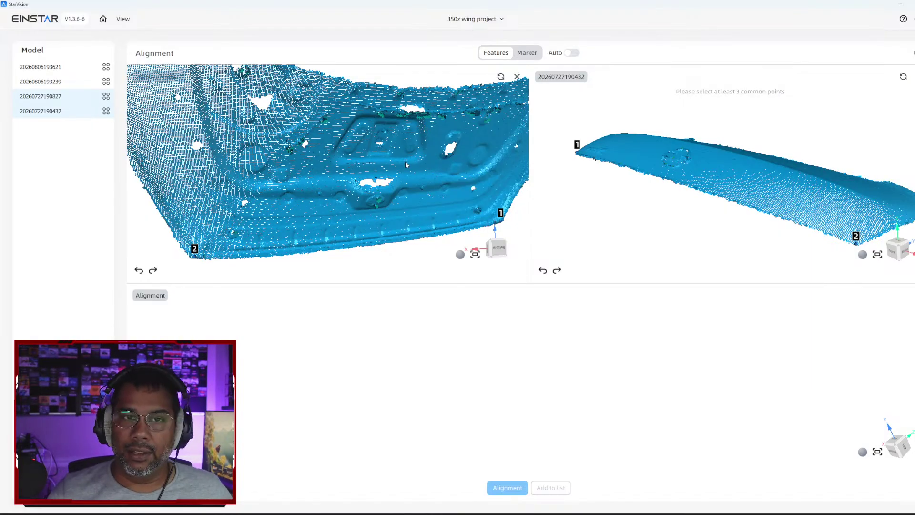
drag(406, 164, 406, 213)
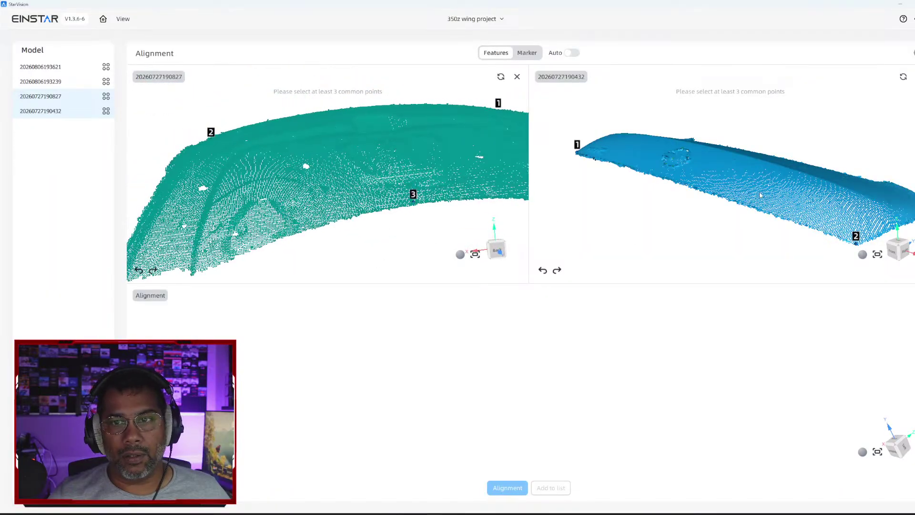
mouse_move(761, 195)
mouse_down()
mouse_move(736, 169)
mouse_move(651, 156)
mouse_move(694, 206)
mouse_move(676, 181)
mouse_move(715, 183)
mouse_move(690, 144)
mouse_move(829, 155)
mouse_move(778, 153)
mouse_move(780, 205)
mouse_move(771, 203)
mouse_up()
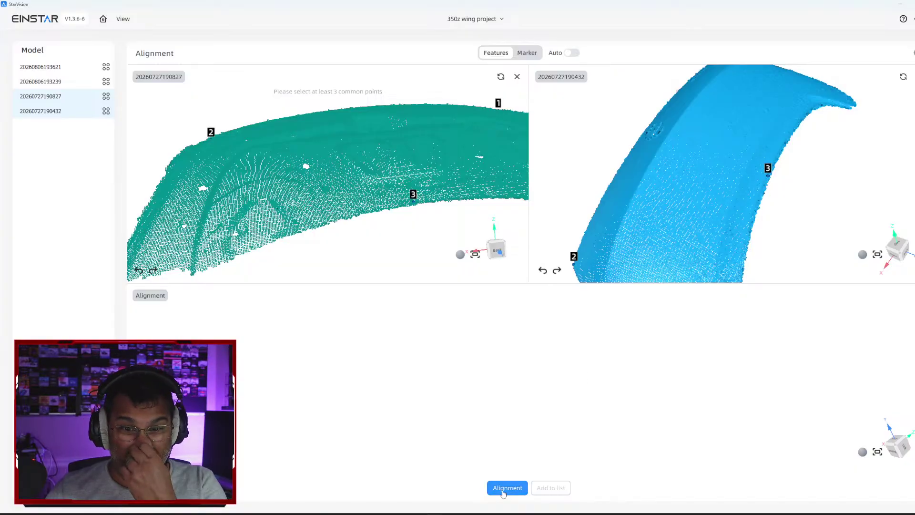
click(503, 488)
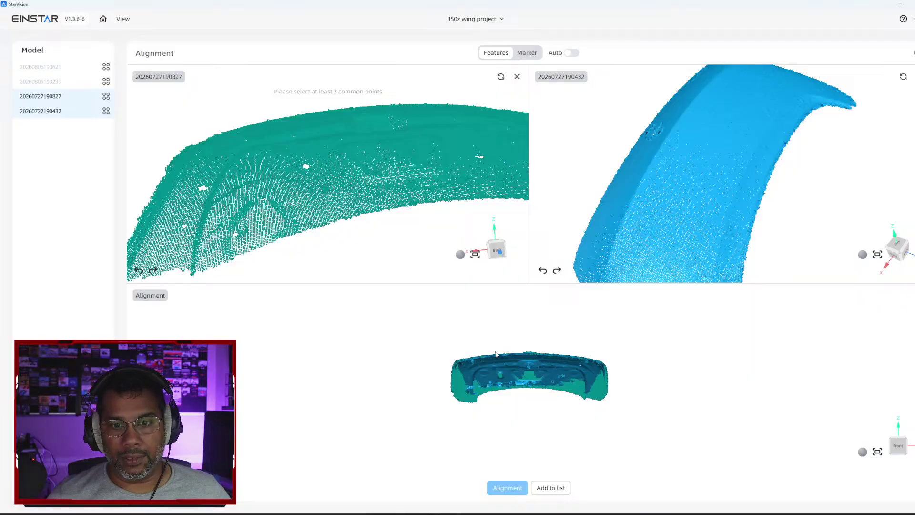
Step: Examine the combined trunk-lid alignment from the outside, the inside and the edges for how well the scans match
drag(495, 355, 521, 402)
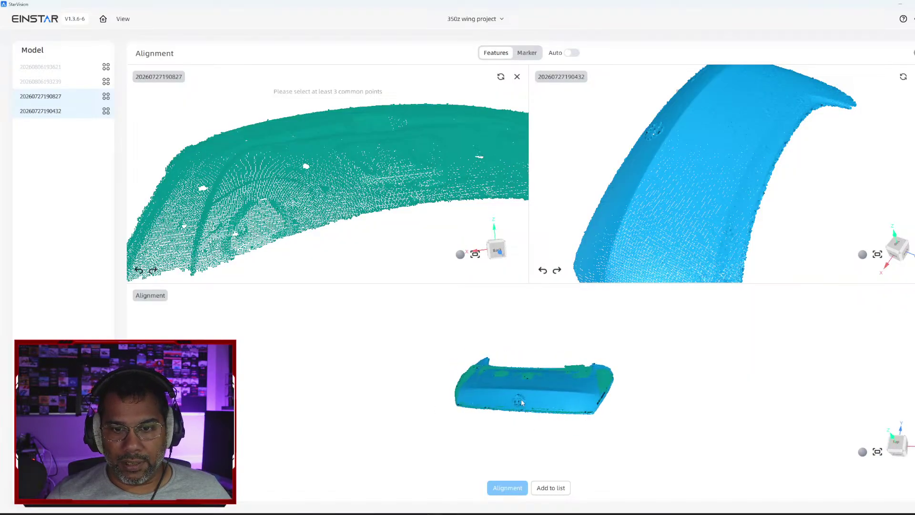
scroll(521, 402, up, 5)
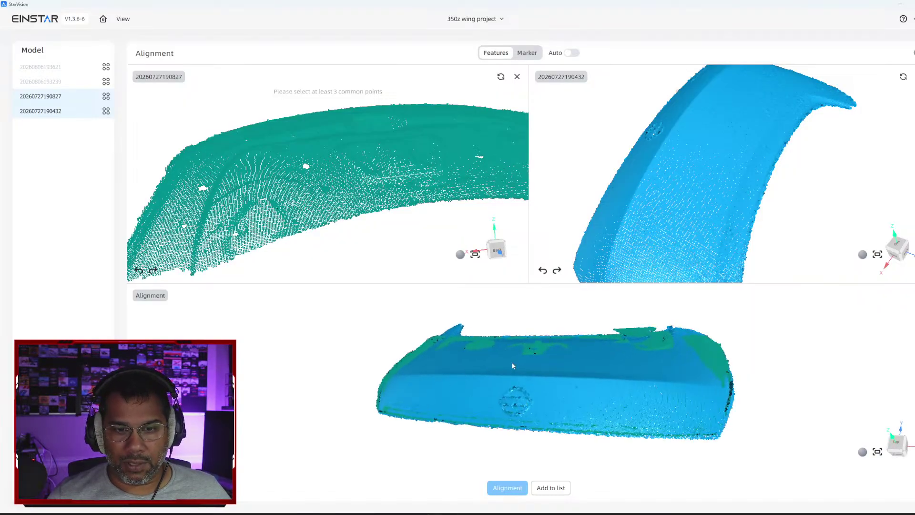
drag(354, 359, 648, 405)
drag(567, 348, 543, 357)
scroll(542, 348, up, 5)
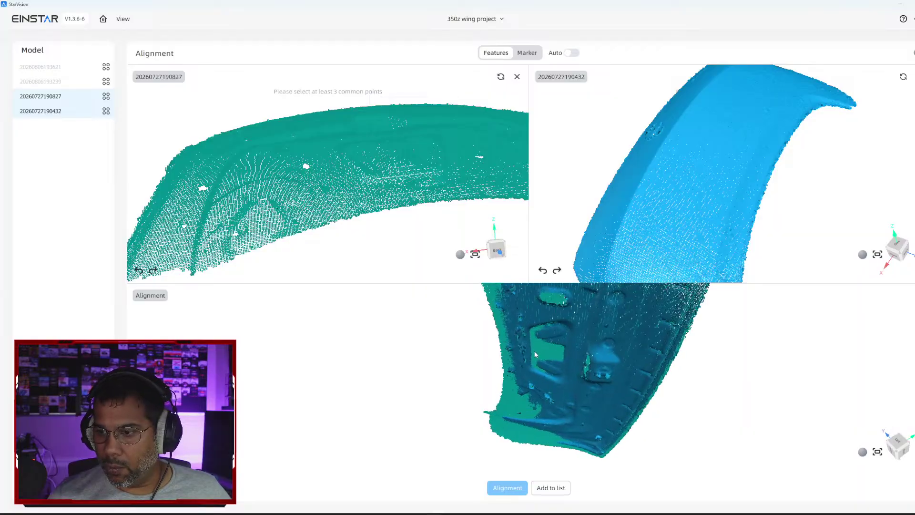
scroll(547, 354, down, 6)
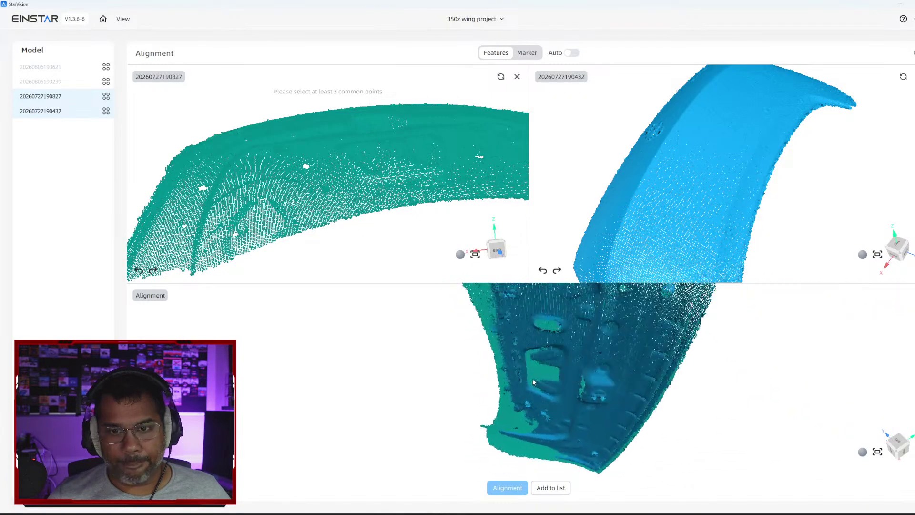
drag(613, 392, 431, 398)
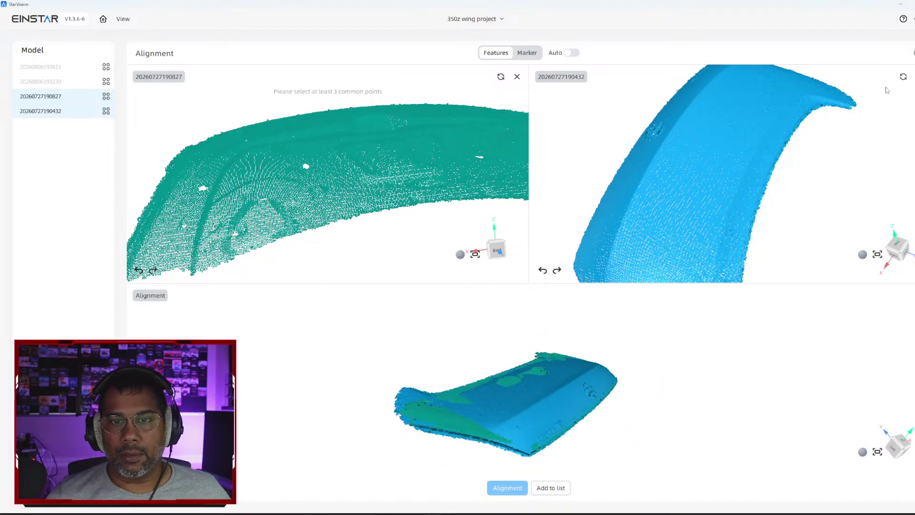
click(914, 77)
drag(407, 204, 485, 167)
scroll(427, 187, down, 6)
drag(388, 194, 497, 201)
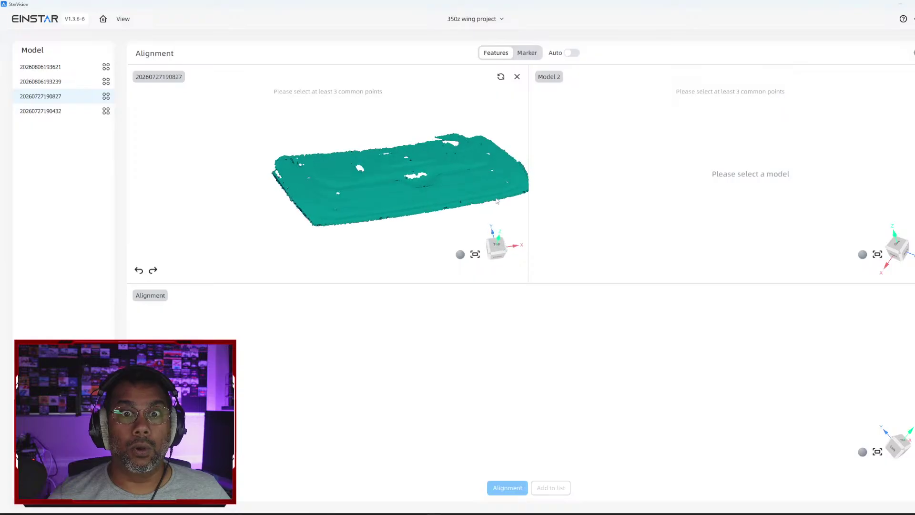
click(59, 110)
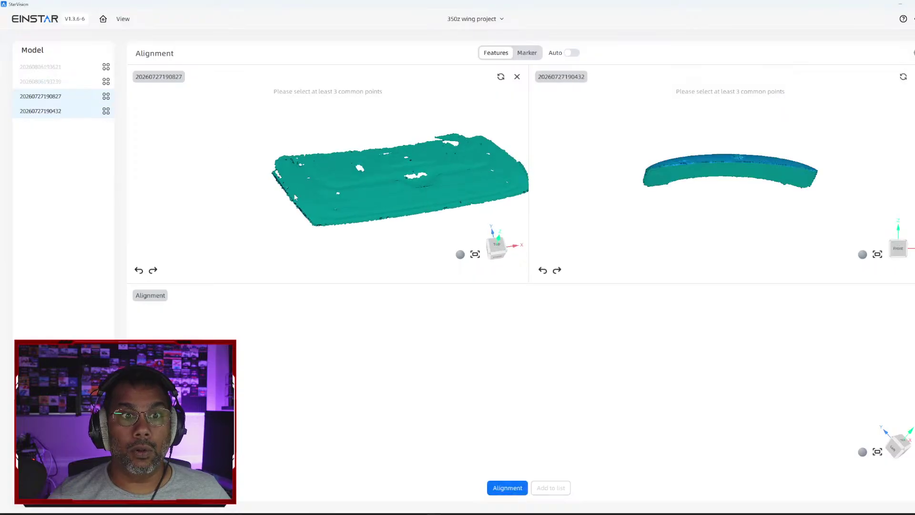
Step: Mark two rear-edge corners of the trunk lid as common points 1 and 2 on both reloaded scans
drag(295, 197, 331, 174)
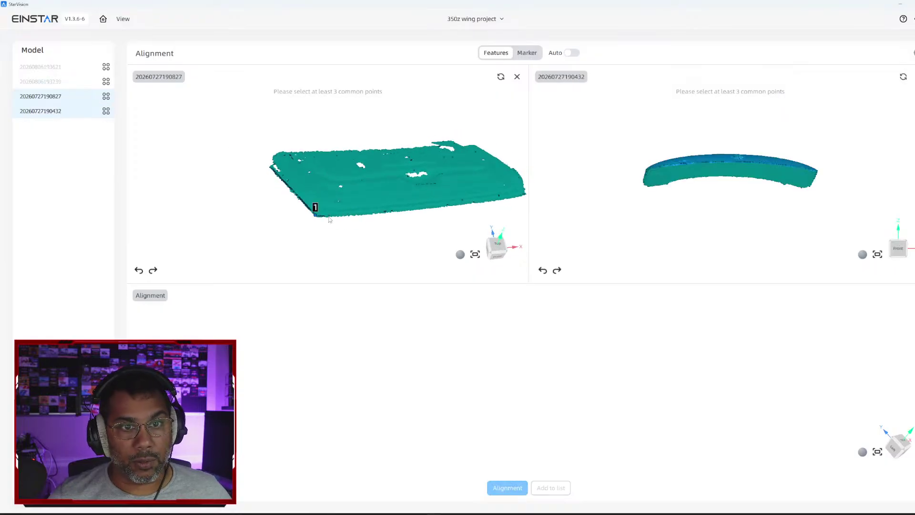
drag(658, 179, 733, 213)
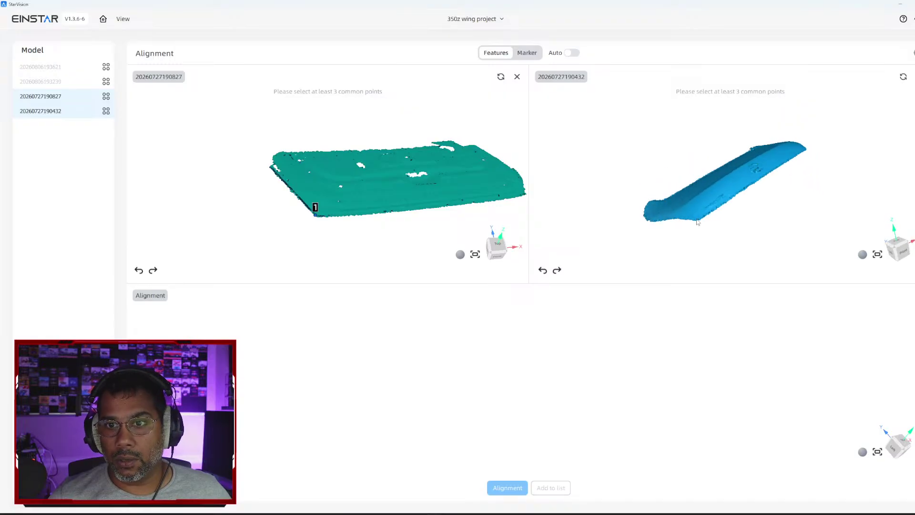
drag(454, 182, 438, 220)
drag(664, 184, 821, 185)
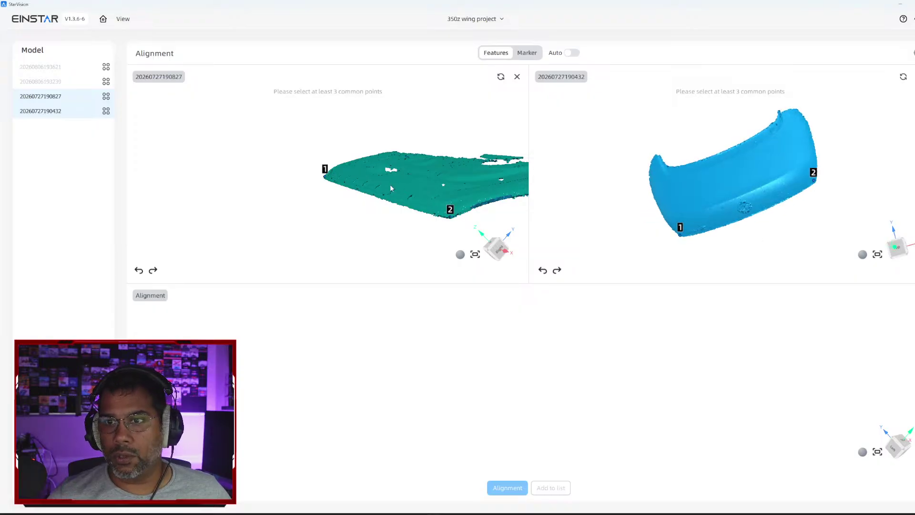
Step: Mark points 3 and 4 on the inner scan's side edges and point 3 on the outer scan's side edge, and run the alignment
drag(390, 187, 423, 179)
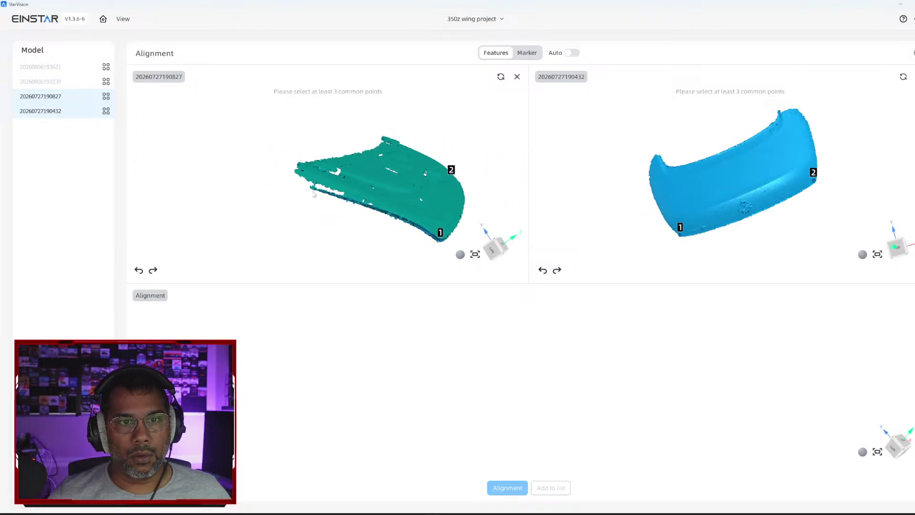
drag(315, 191, 371, 216)
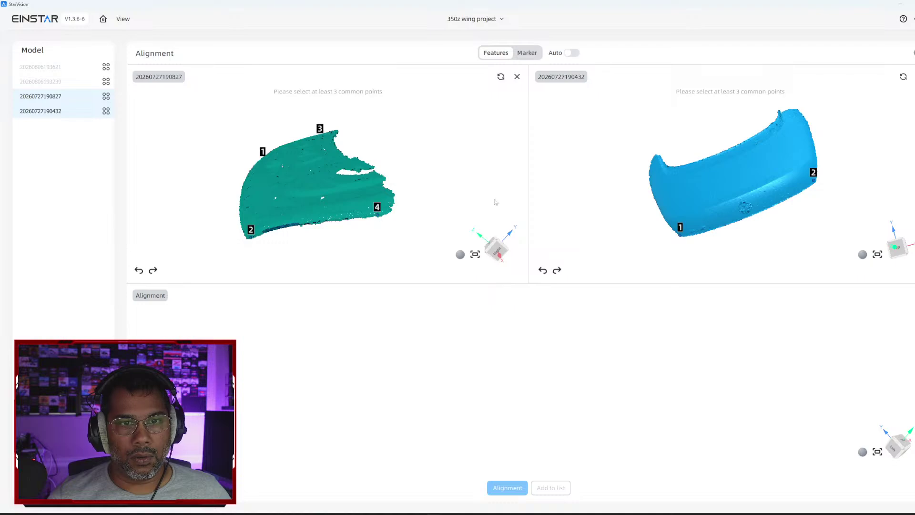
drag(692, 195, 640, 202)
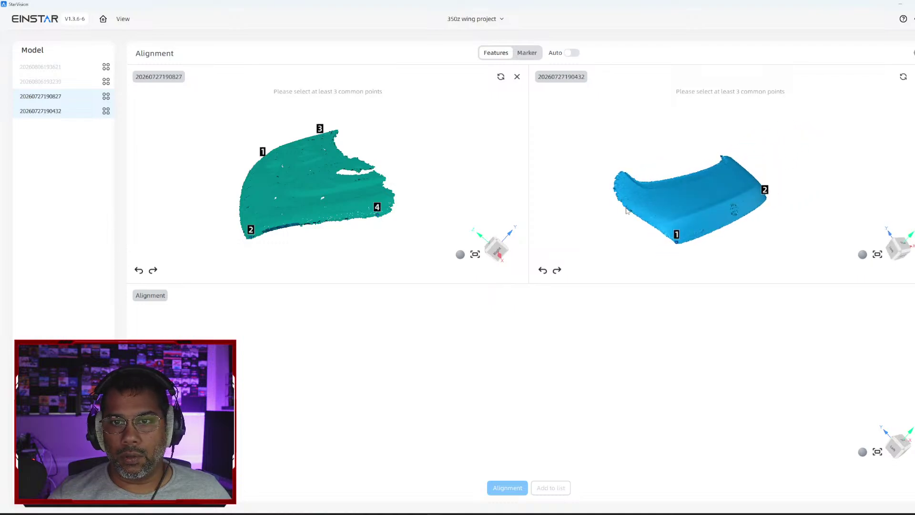
click(630, 212)
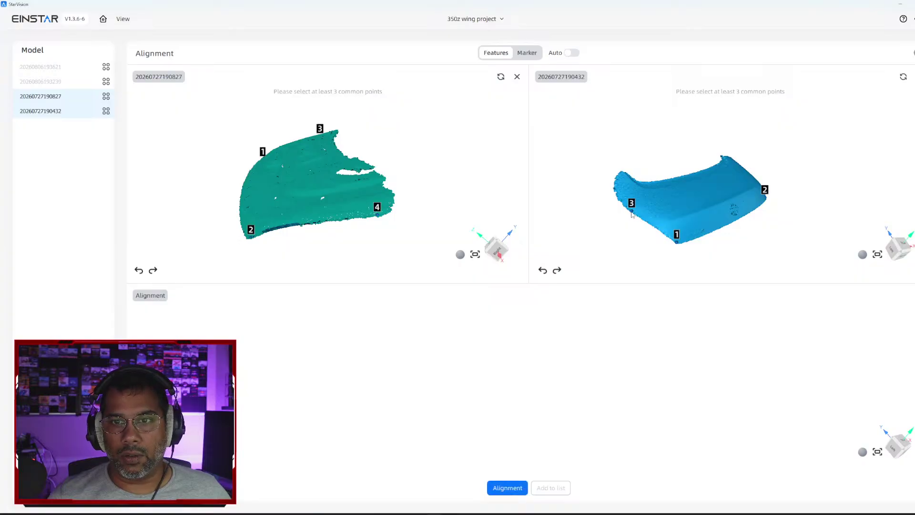
drag(631, 214, 737, 205)
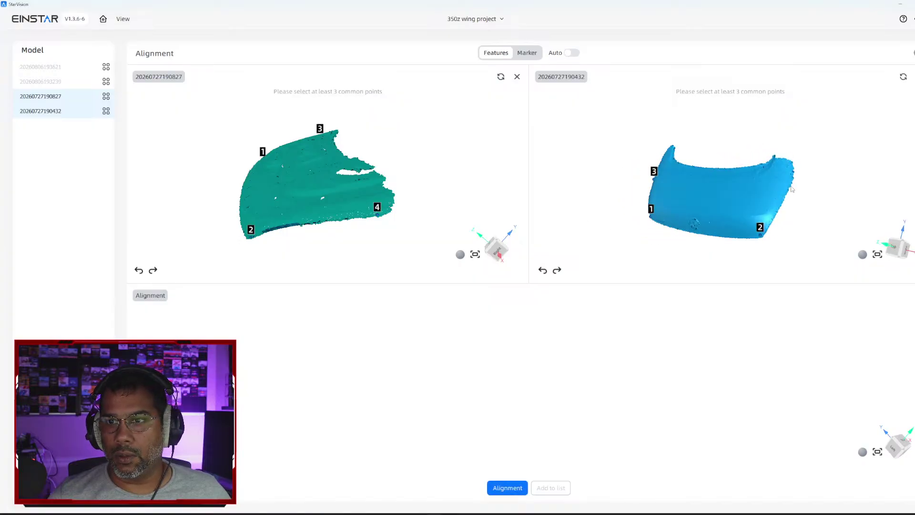
click(507, 489)
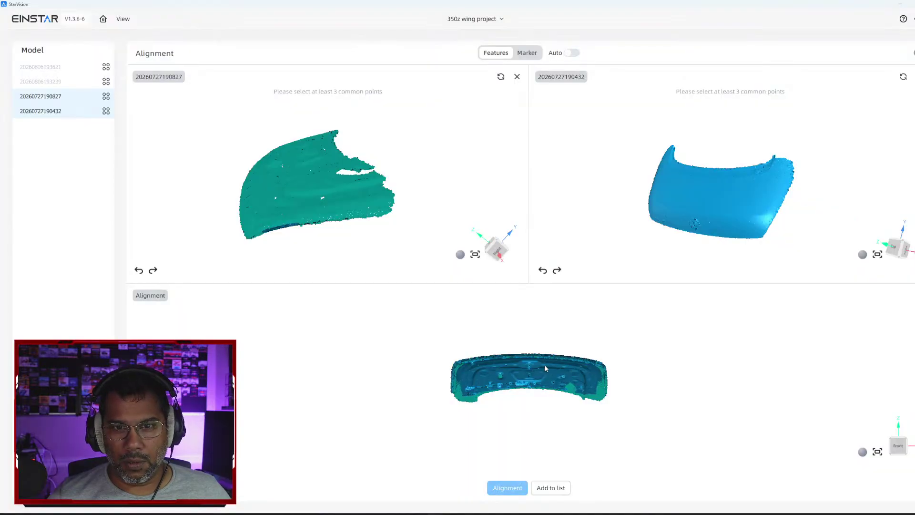
Step: Examine the combined alignment from the inside, the outside and the edges, and compare it with the outer scan's surface
drag(544, 364, 757, 379)
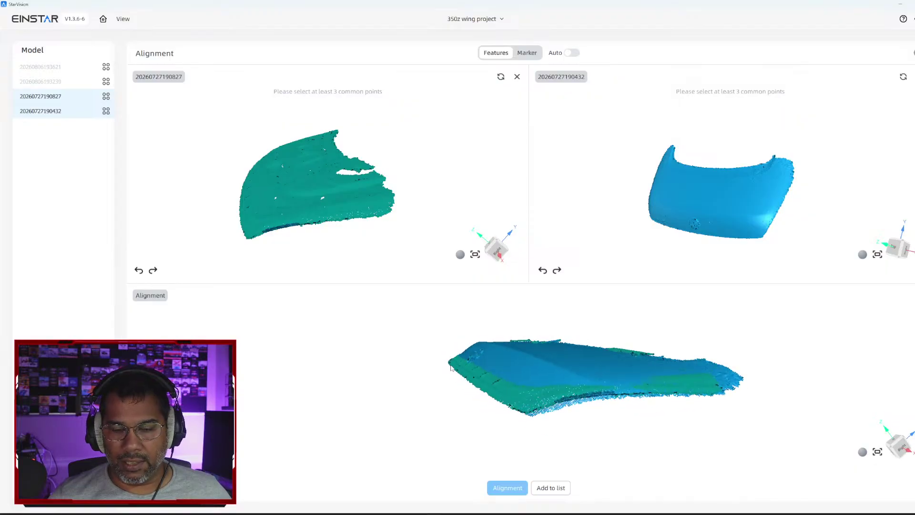
drag(502, 385, 662, 318)
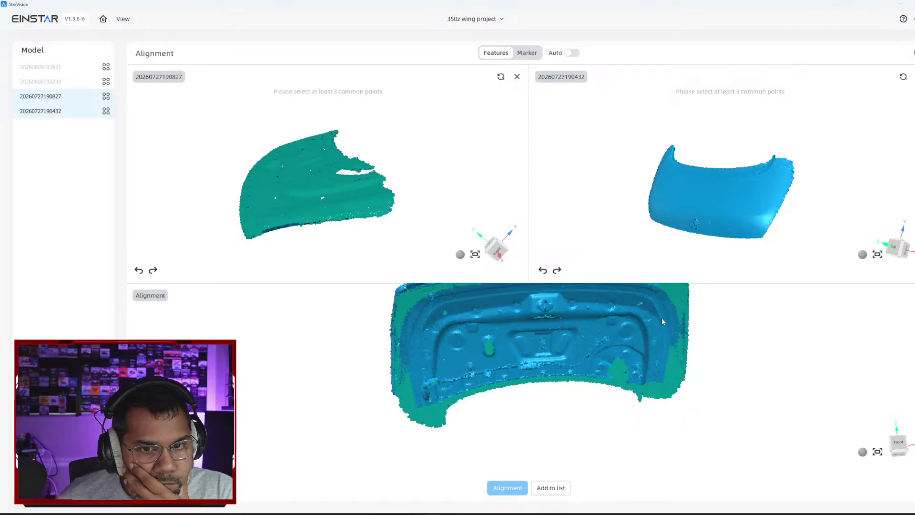
drag(662, 321, 668, 329)
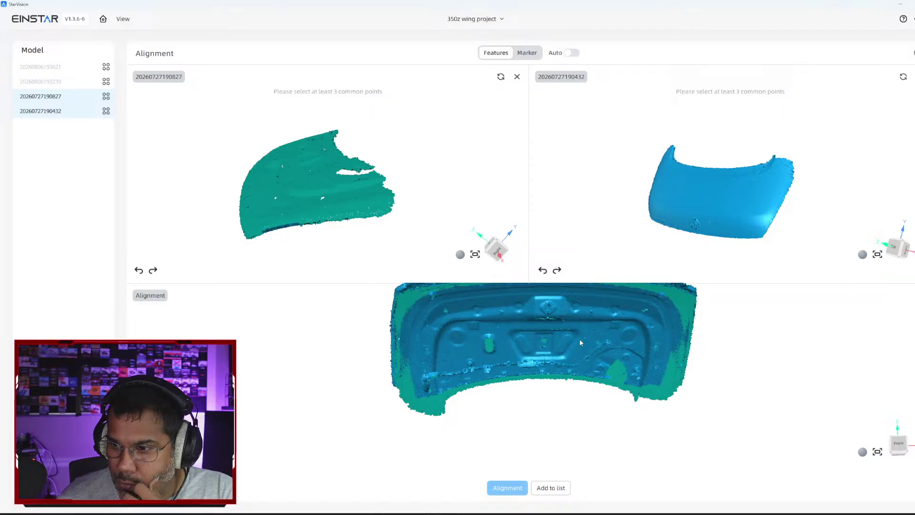
drag(581, 342, 588, 411)
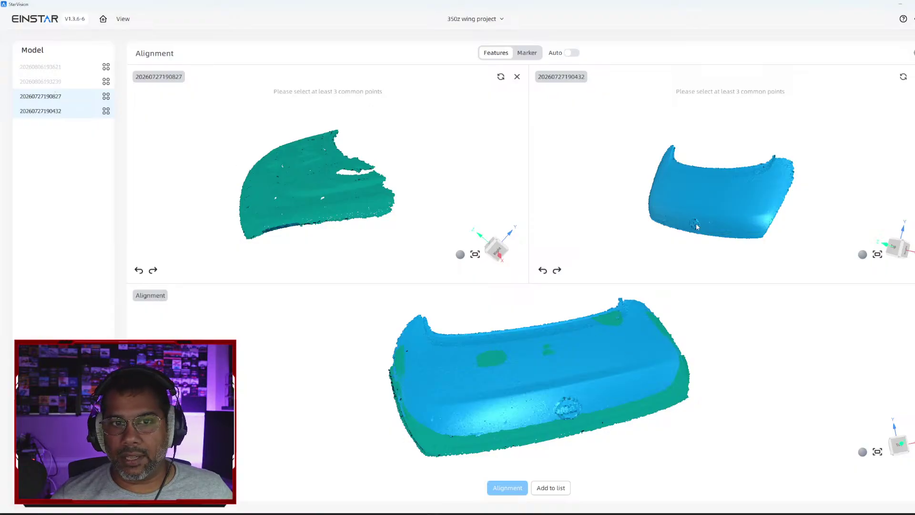
scroll(696, 223, up, 8)
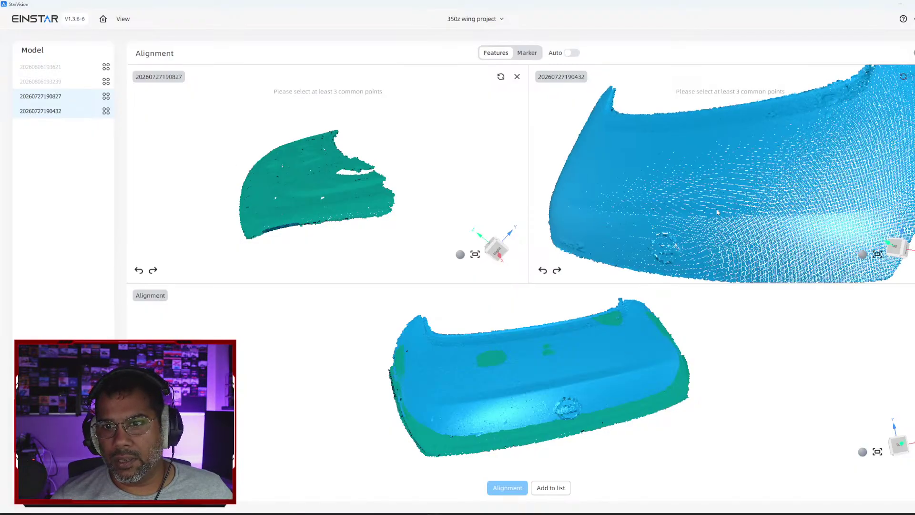
scroll(717, 212, down, 8)
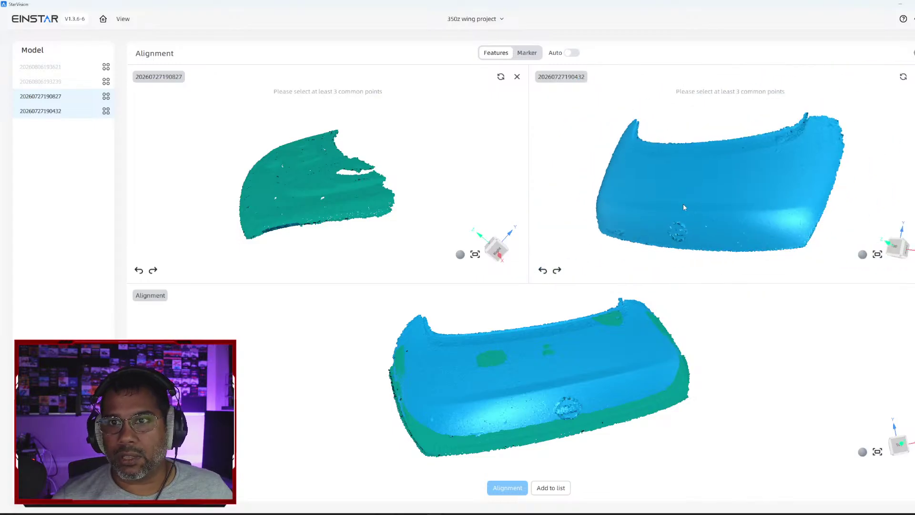
drag(683, 204, 656, 236)
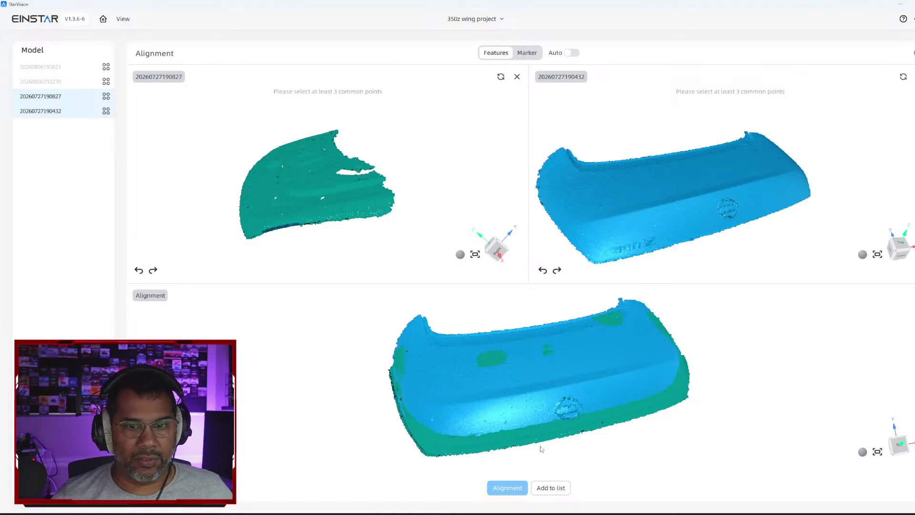
drag(542, 449, 581, 433)
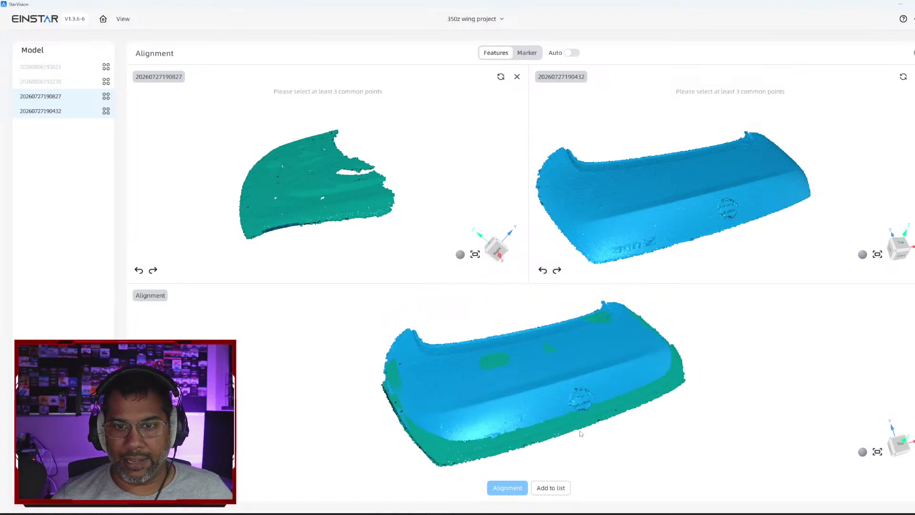
click(914, 77)
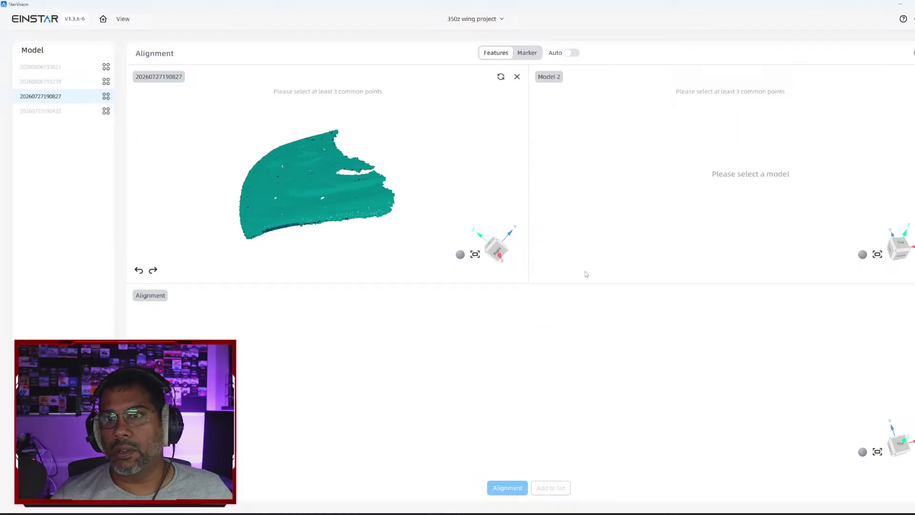
drag(402, 195, 419, 158)
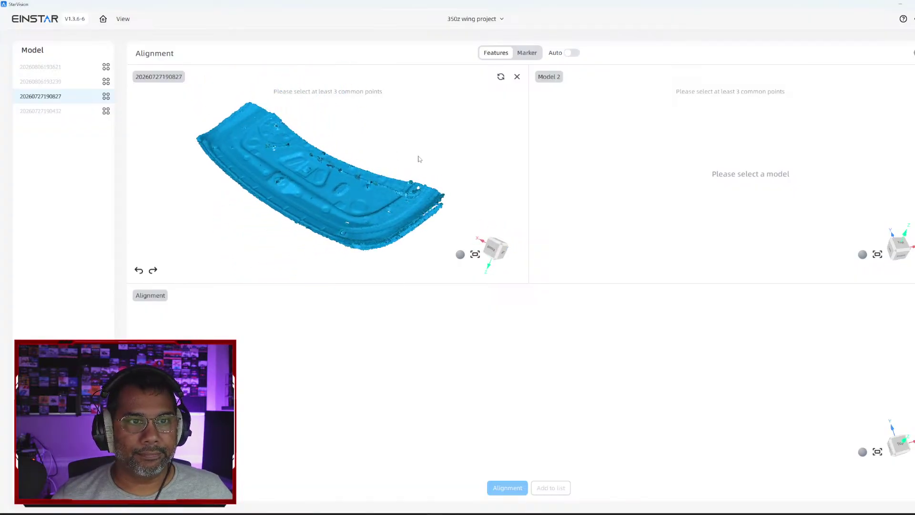
scroll(421, 159, up, 10)
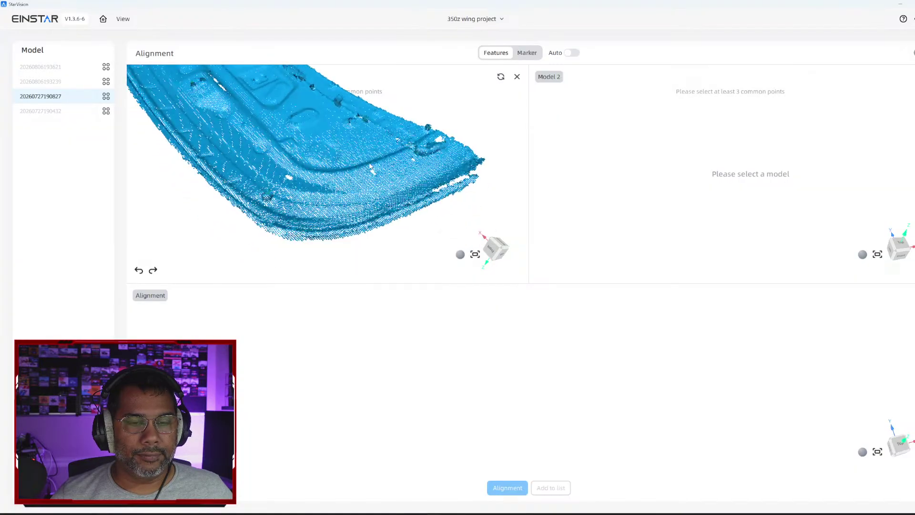
drag(354, 201, 361, 224)
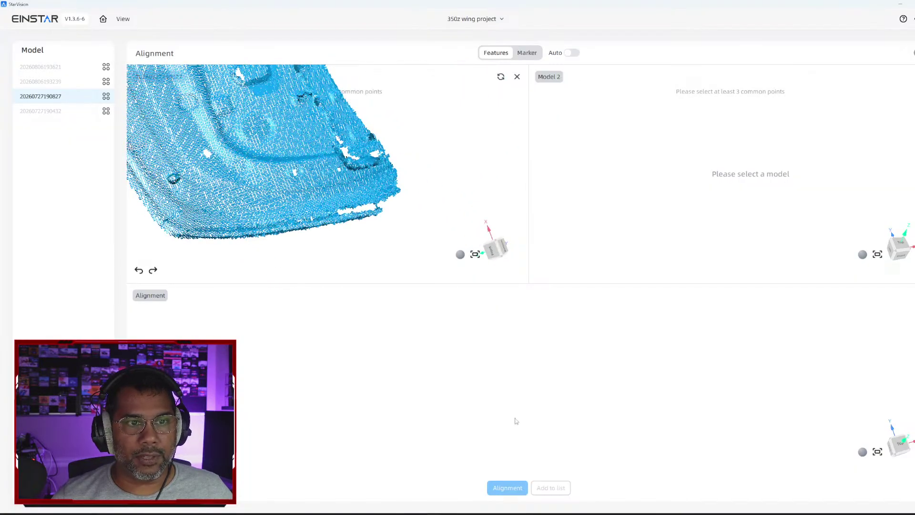
Step: Switch to Fusion and insert the mesh file undertrunk.obj from the computer's SwanNeckWang folder into the design with the outer trunk lid
click(450, 514)
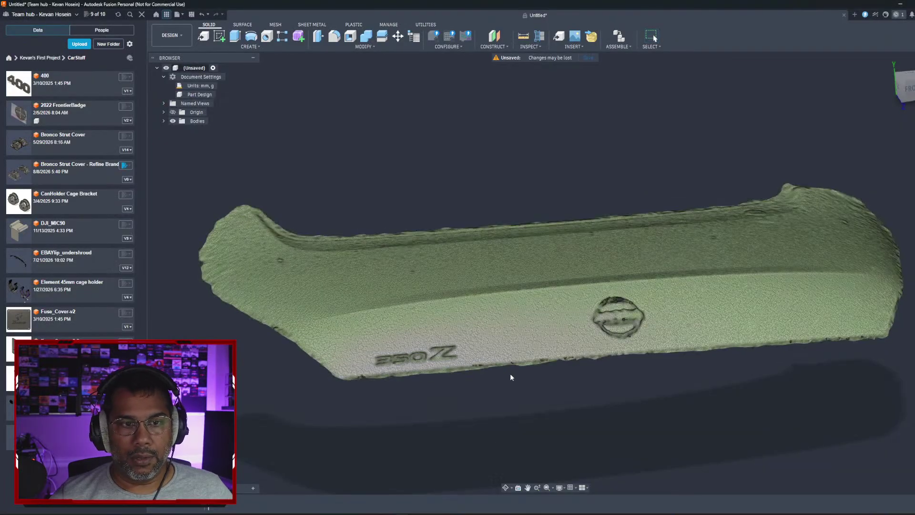
click(576, 46)
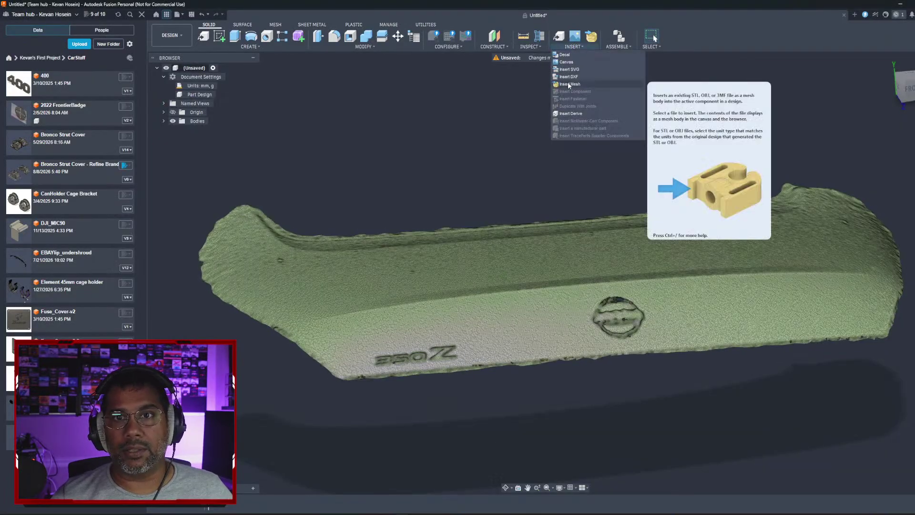
click(601, 77)
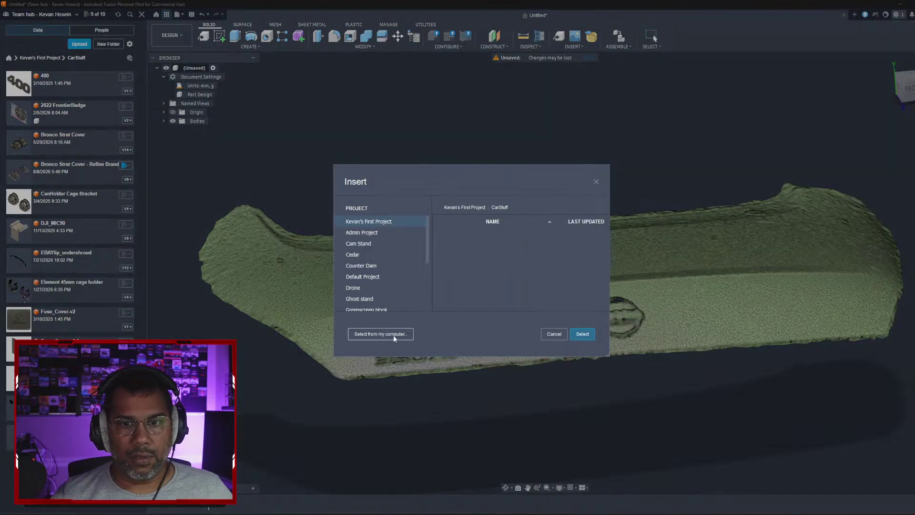
click(380, 334)
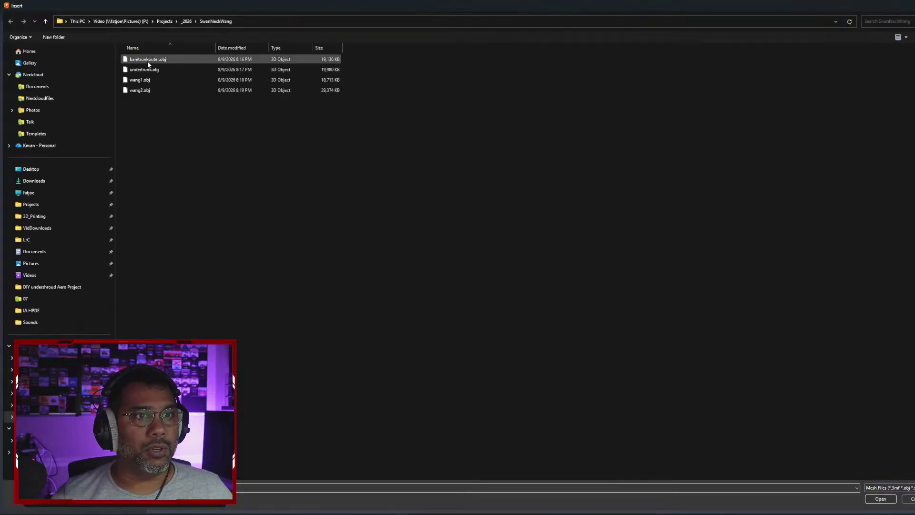
click(144, 70)
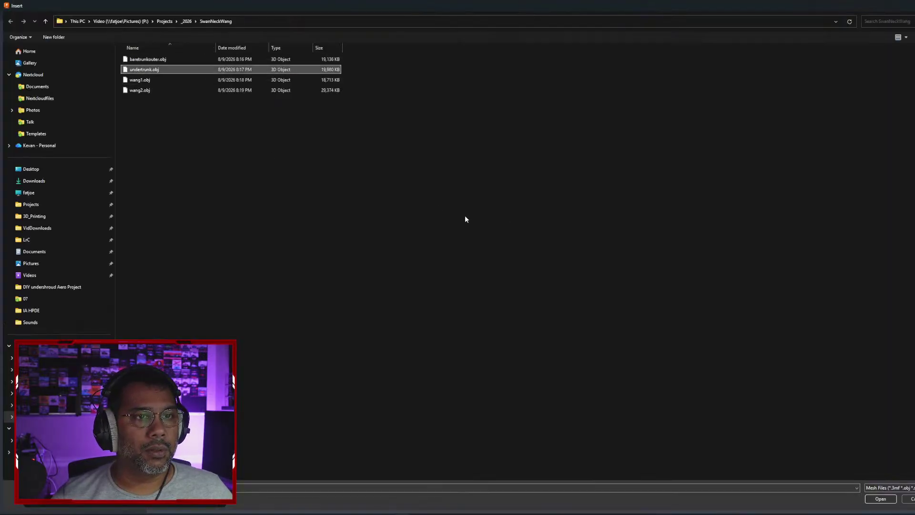
click(873, 499)
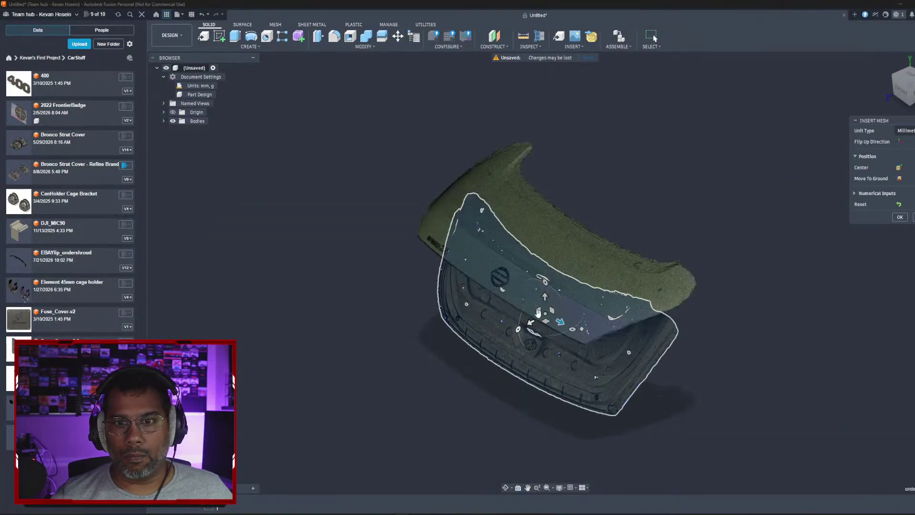
Step: Move the inserted under-trunk mesh upward until it overlaps the underside of the outer trunk-lid mesh
scroll(540, 299, up, 3)
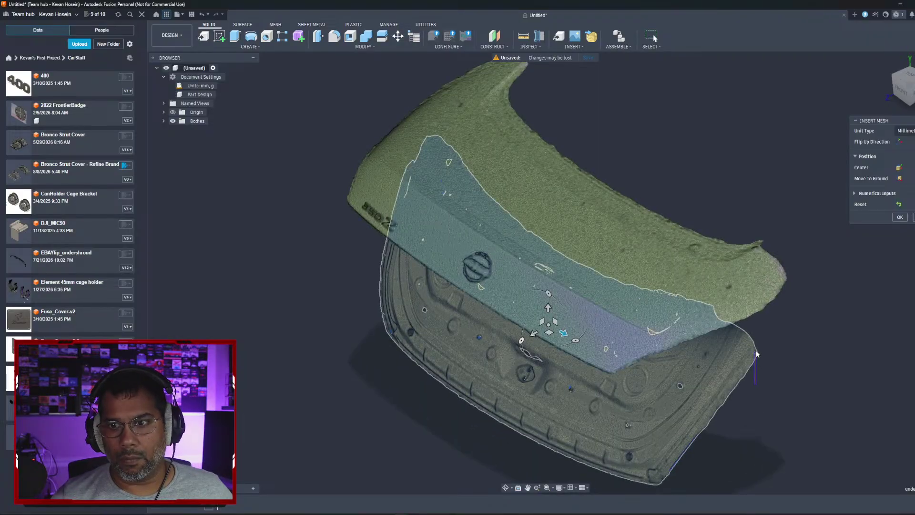
mouse_move(741, 377)
shift+middle_down()
mouse_move(638, 329)
mouse_move(650, 324)
mouse_move(715, 386)
mouse_move(744, 361)
shift+middle_up()
drag(538, 299, 506, 209)
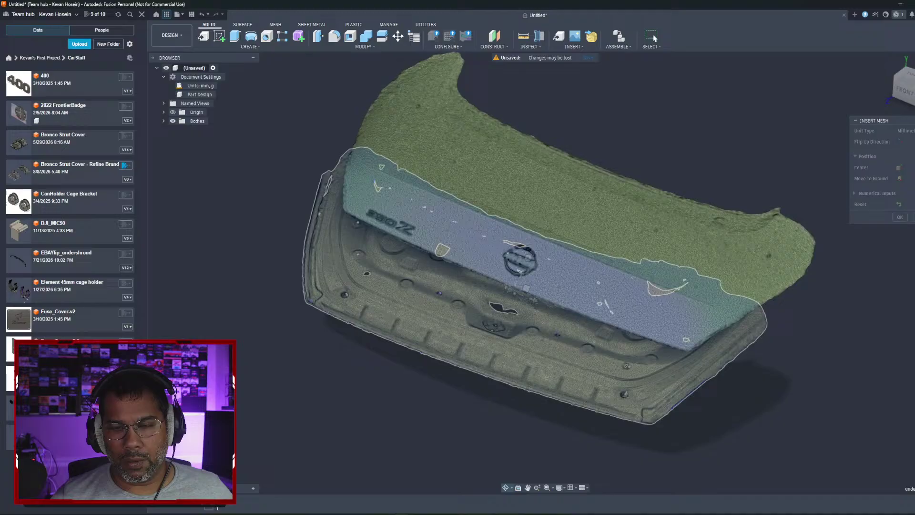
shift+middle_drag(519, 260, 571, 299)
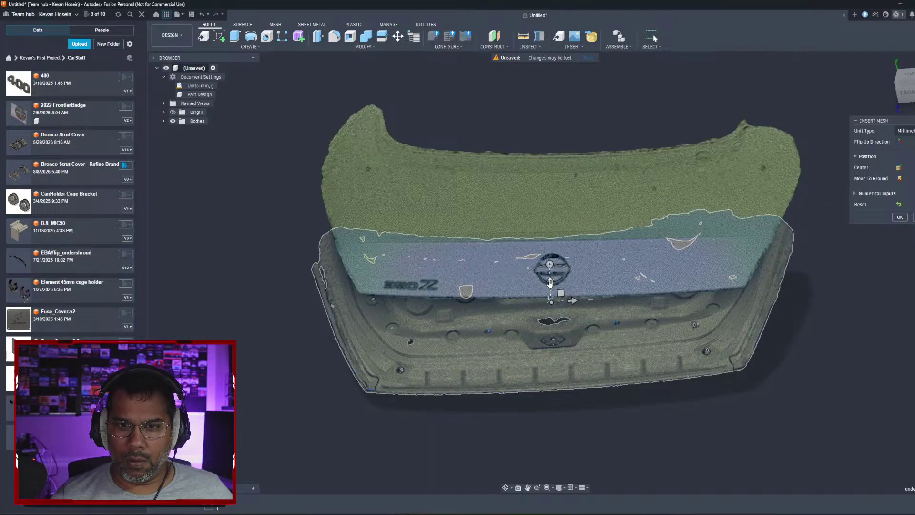
drag(550, 283, 548, 237)
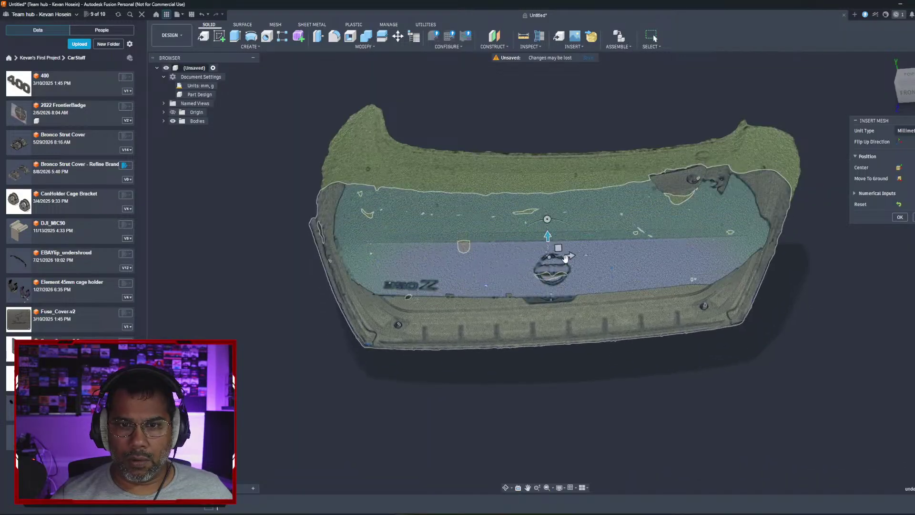
Step: Slide the under-trunk mesh toward the outer lid's concave edge and rotate it slightly to follow the outer surface
shift+middle_drag(559, 365, 523, 276)
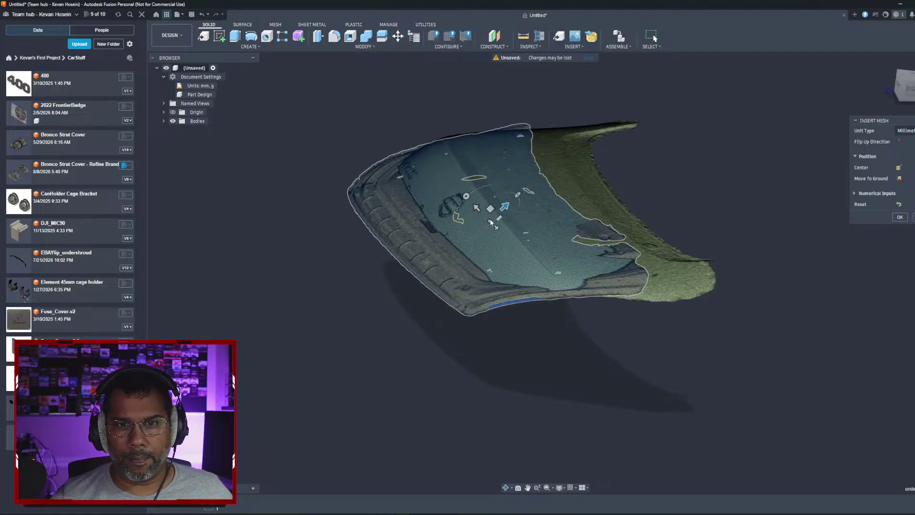
shift+middle_drag(490, 221, 510, 197)
drag(511, 196, 510, 198)
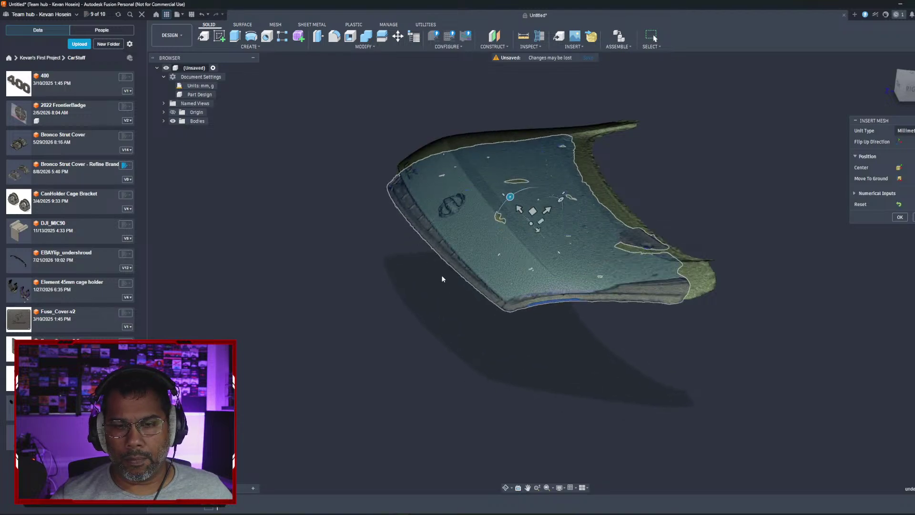
shift+middle_drag(443, 279, 535, 242)
scroll(591, 258, up, 3)
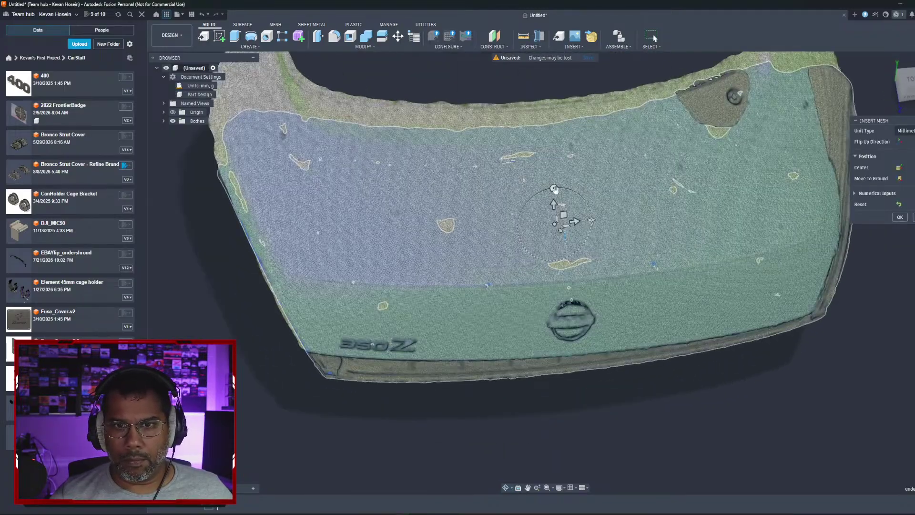
drag(555, 189, 557, 190)
Step: Rotate the under-trunk mesh slightly so it tilts to match the slope of the outer trunk lid
scroll(557, 191, up, 3)
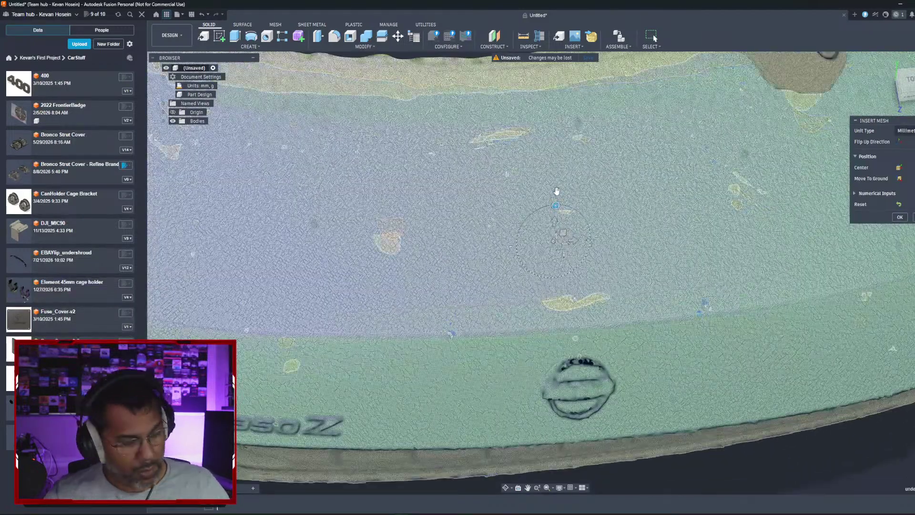
scroll(557, 191, up, 3)
shift+middle_drag(557, 191, 559, 234)
scroll(559, 233, down, 5)
scroll(558, 234, up, 2)
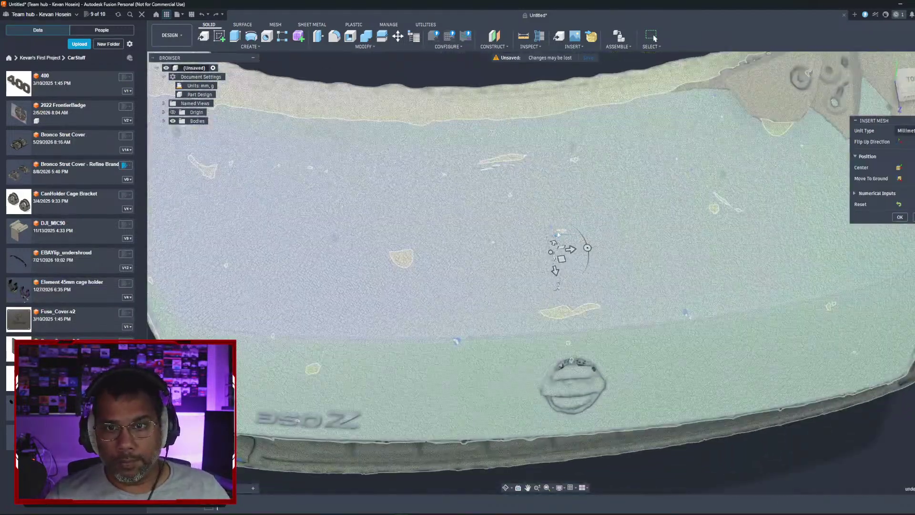
mouse_move(557, 234)
mouse_down()
mouse_move(566, 251)
mouse_move(557, 251)
mouse_up()
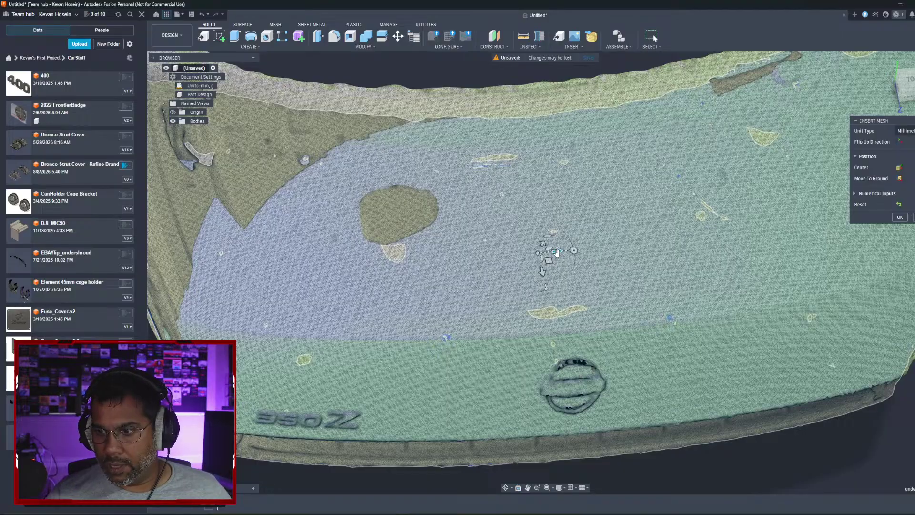
Step: Nudge the under-trunk mesh's tilt again, checking its overlap along the outer lid's rear edge and badge
scroll(557, 251, up, 3)
scroll(557, 251, down, 7)
shift+middle_drag(506, 310, 515, 267)
scroll(521, 224, up, 4)
drag(575, 220, 572, 223)
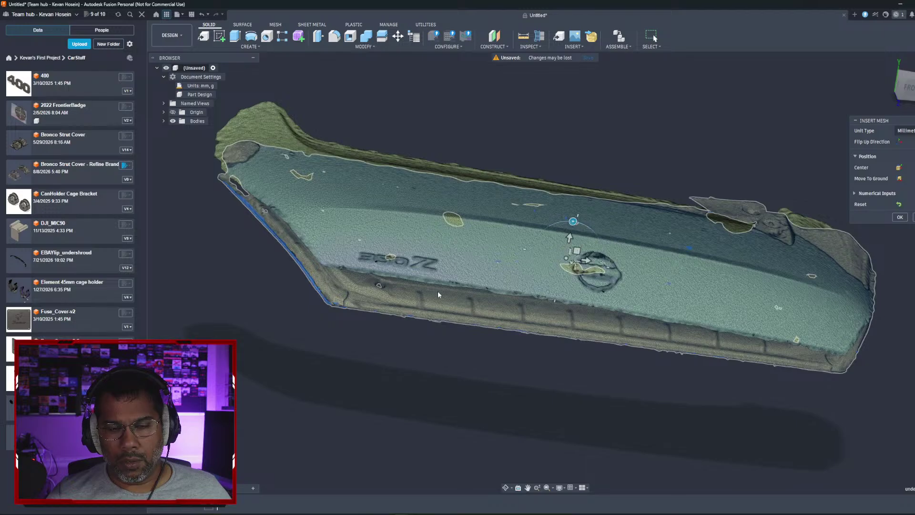
Step: Viewing the lid from its side, rotate the under-trunk mesh slightly to follow the outer lid's curvature
scroll(437, 294, up, 3)
shift+middle_drag(398, 292, 504, 265)
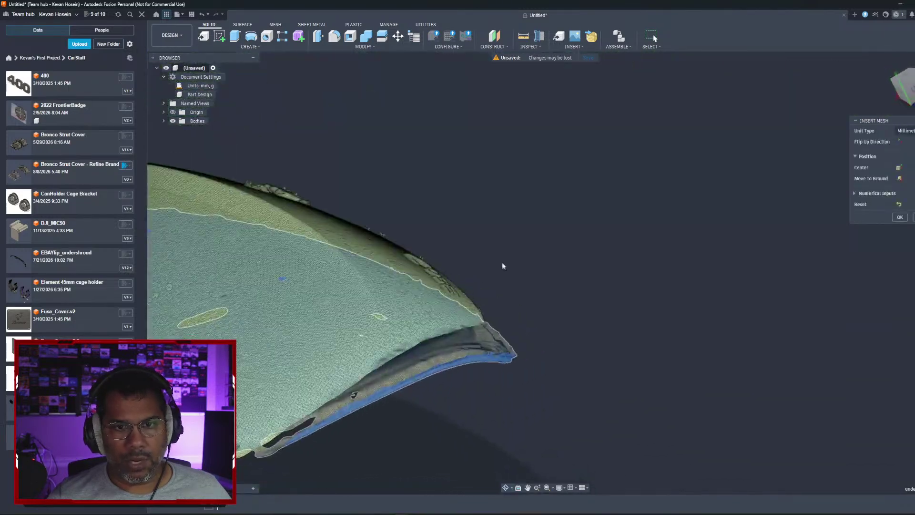
scroll(467, 302, down, 3)
middle_drag(248, 306, 460, 286)
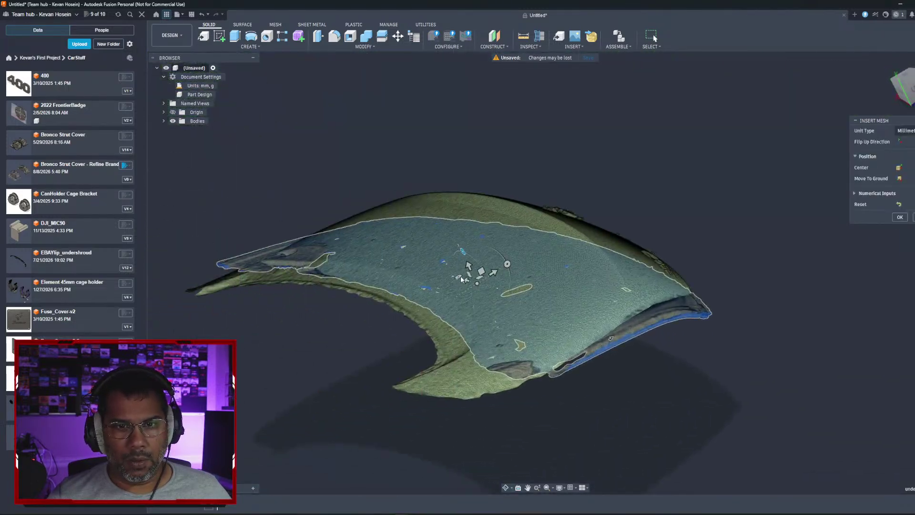
scroll(462, 280, up, 2)
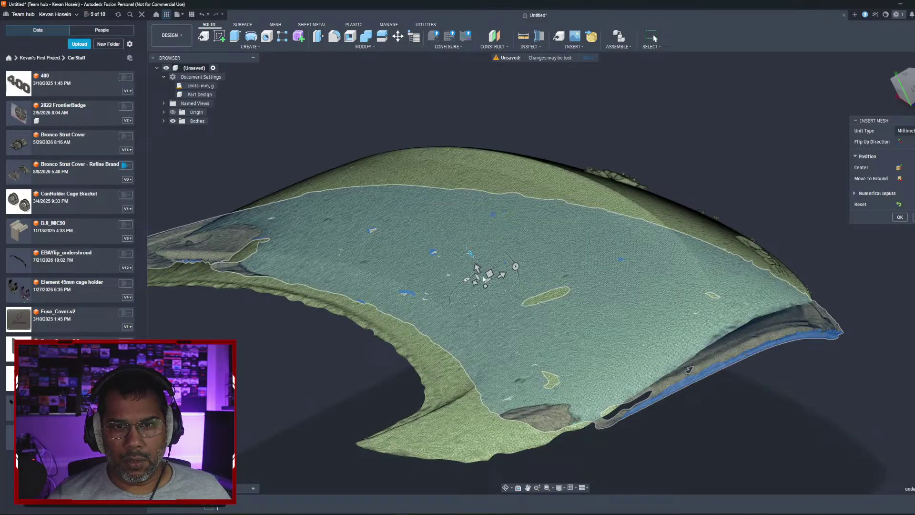
drag(516, 266, 514, 264)
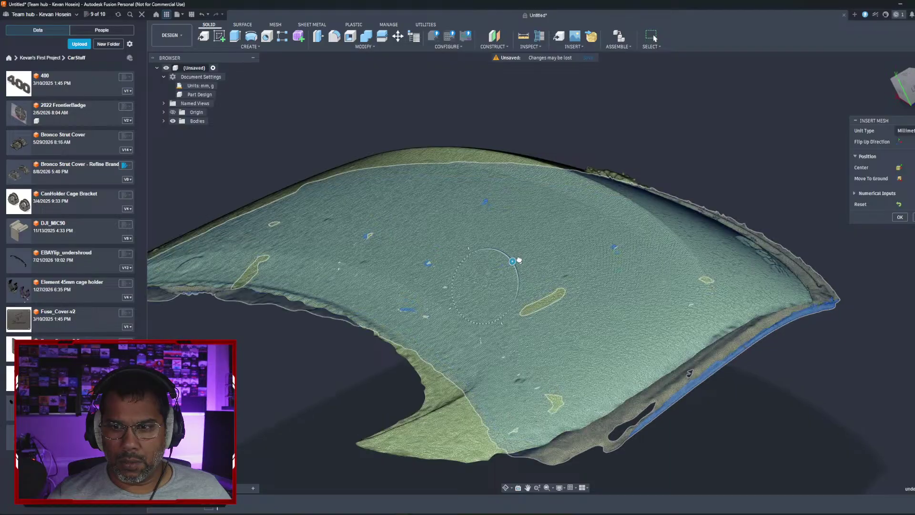
Step: Fine-tune the under-trunk mesh's rotation from the rear so its edge runs parallel to the outer lid's badge edge
scroll(621, 324, down, 3)
shift+middle_drag(624, 331, 702, 276)
scroll(628, 321, up, 3)
shift+middle_drag(628, 321, 608, 215)
shift+middle_drag(543, 316, 737, 253)
scroll(481, 288, up, 4)
drag(750, 256, 752, 258)
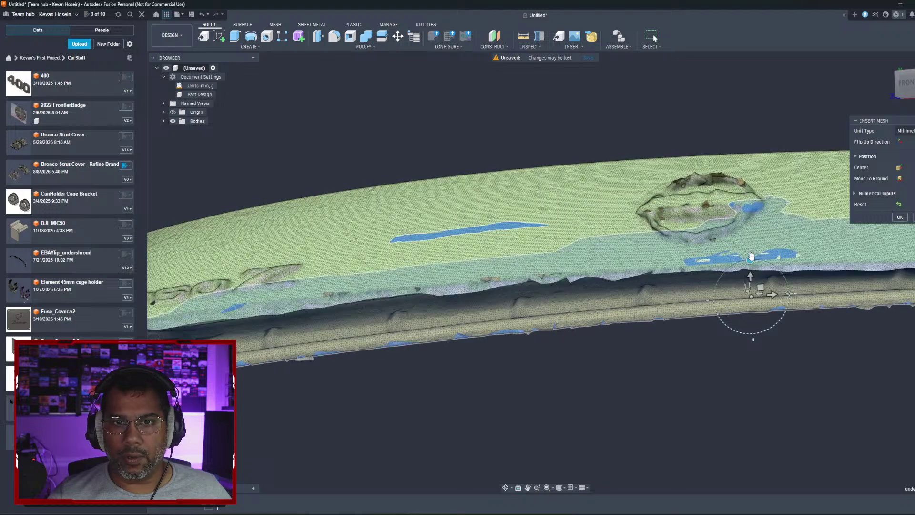
Step: Check the fit near the badge and from underneath, and accept the under-trunk mesh insertion
scroll(751, 257, up, 5)
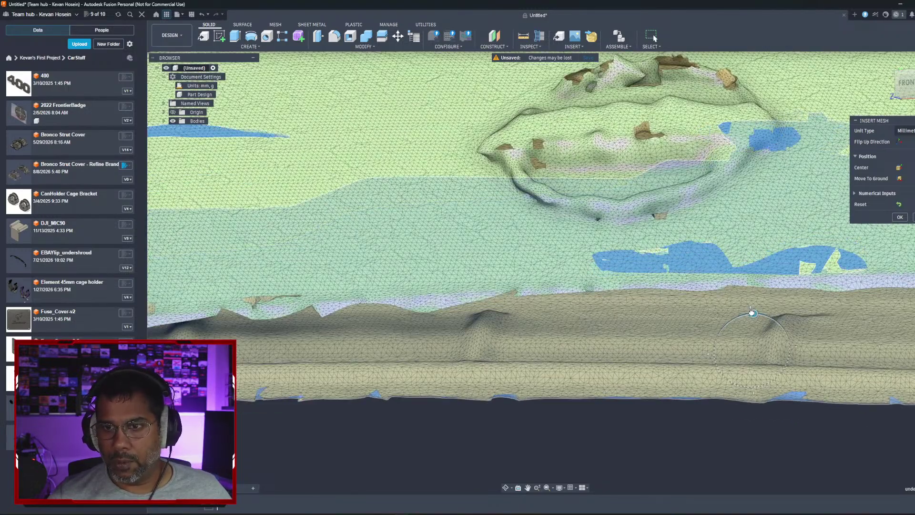
scroll(677, 327, down, 10)
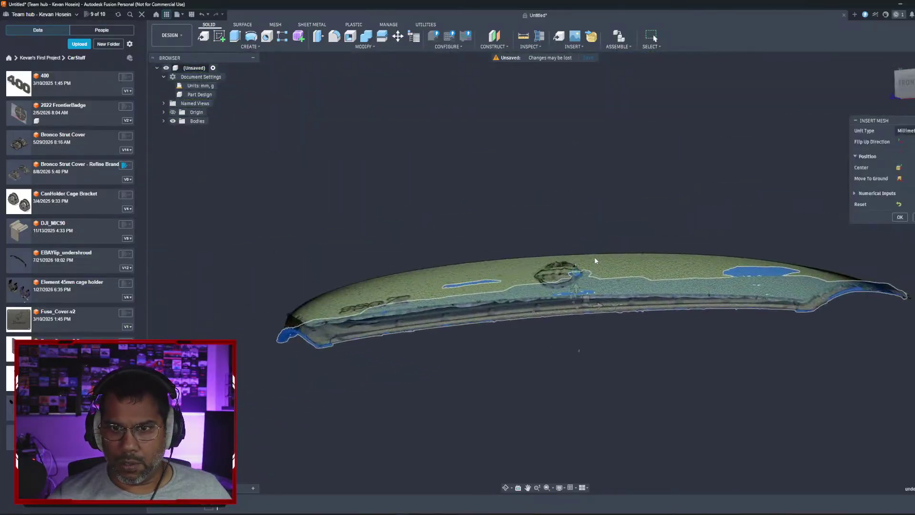
shift+middle_drag(577, 270, 829, 260)
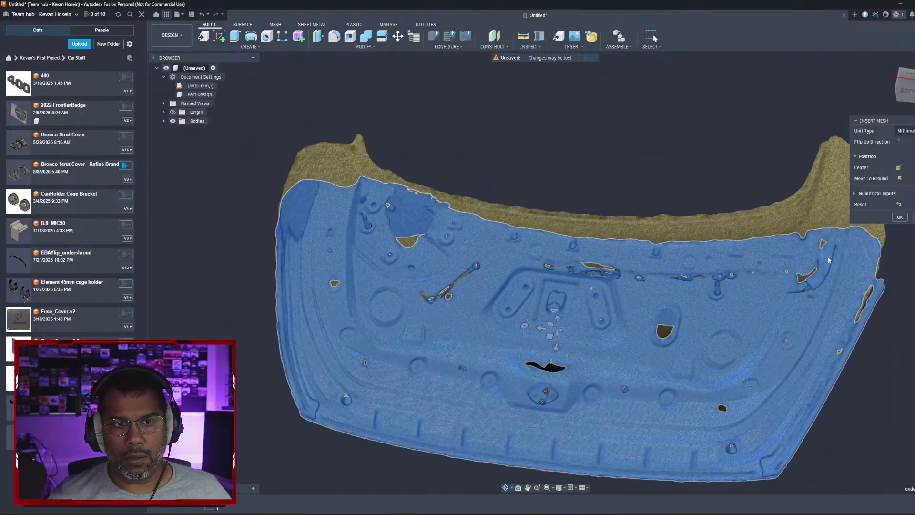
click(899, 217)
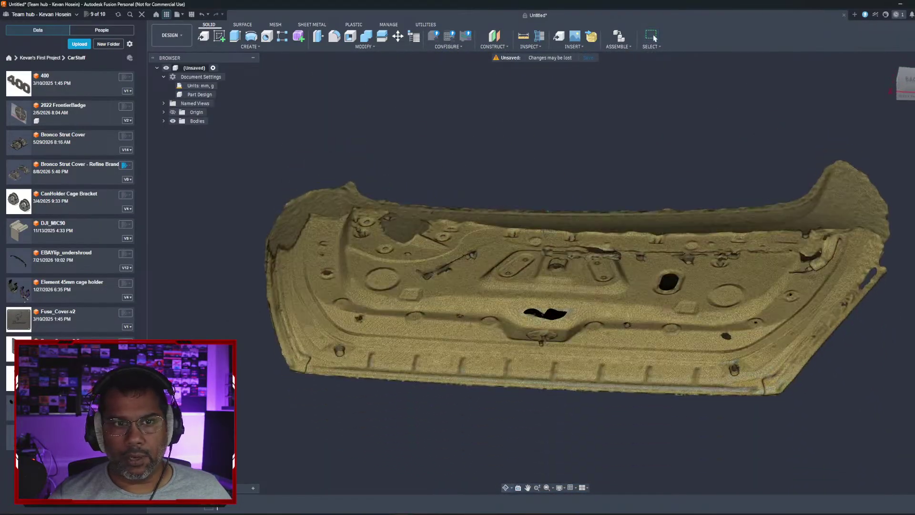
Step: Inspect the combined lid from below and the rear, and hide the undertrunk.obj body
shift+middle_drag(581, 286, 554, 222)
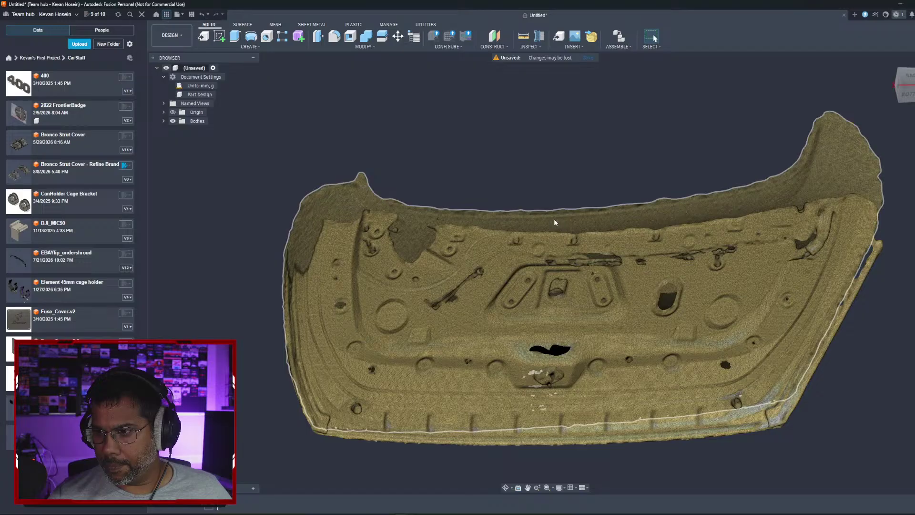
shift+middle_drag(555, 222, 511, 333)
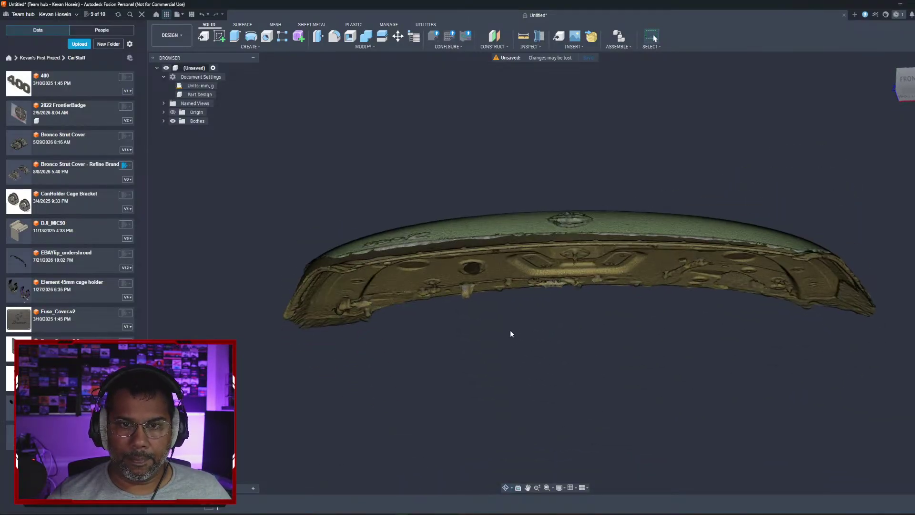
click(494, 282)
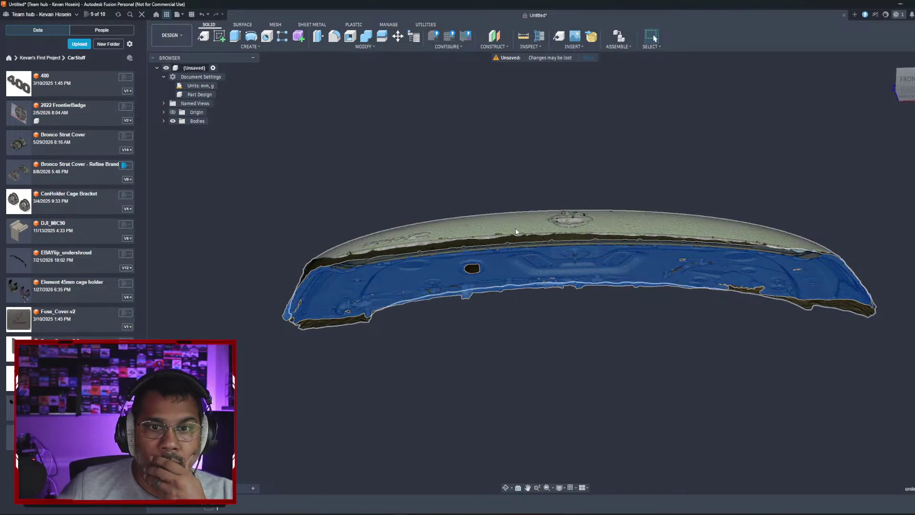
click(163, 120)
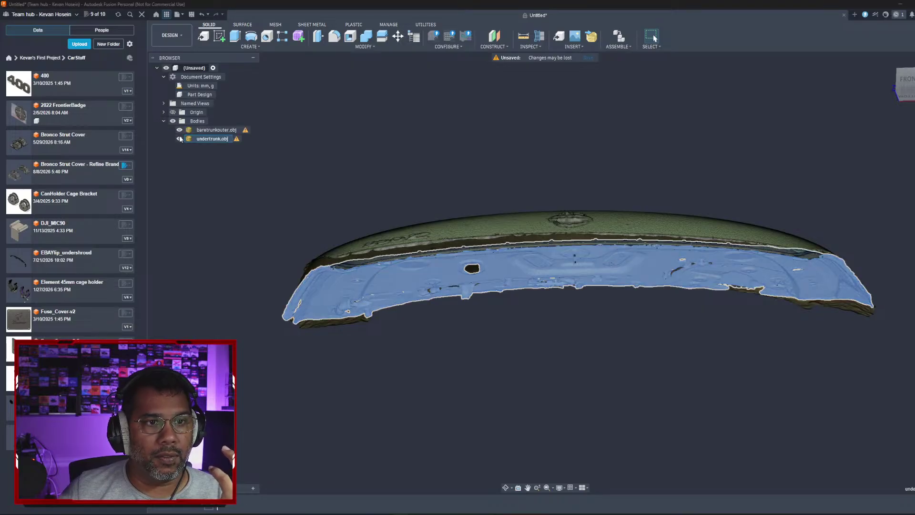
key(v)
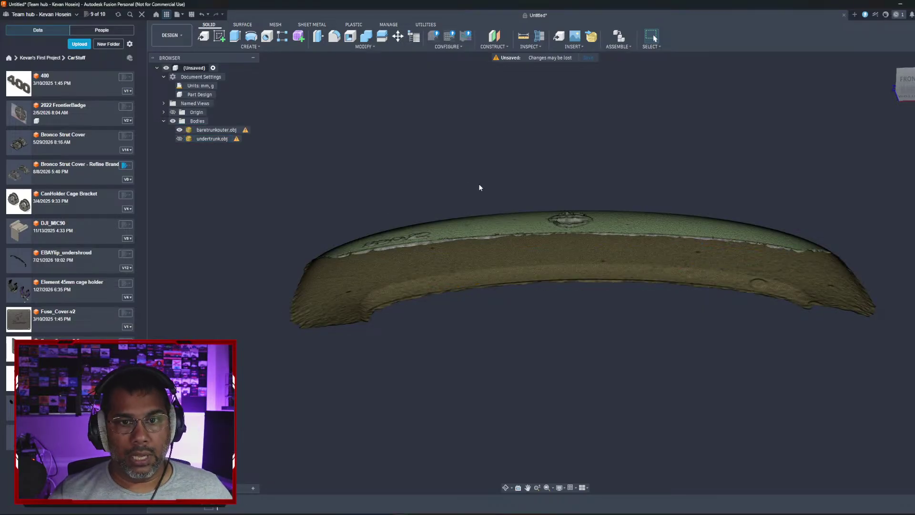
Step: Select the outer trunk-lid mesh, bring up the mesh tools and show the origin planes
shift+middle_drag(479, 185, 559, 272)
click(558, 272)
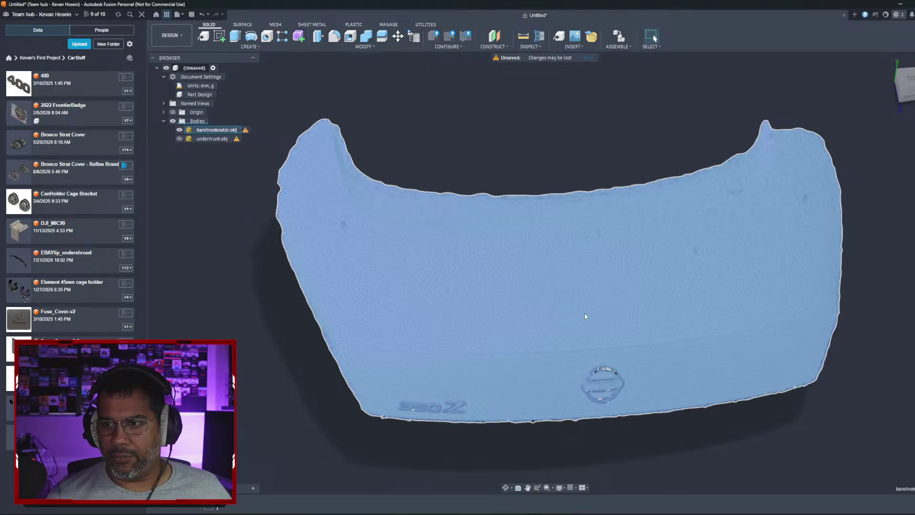
middle_drag(585, 303, 550, 293)
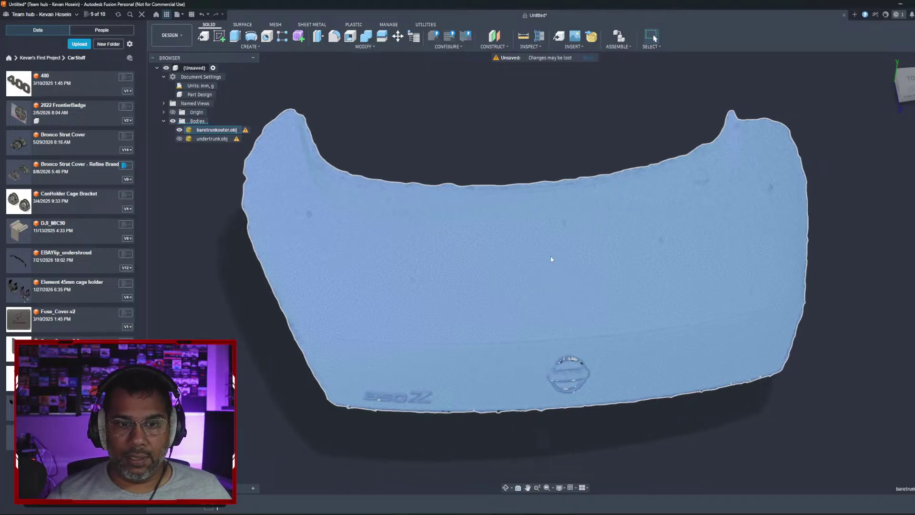
click(279, 27)
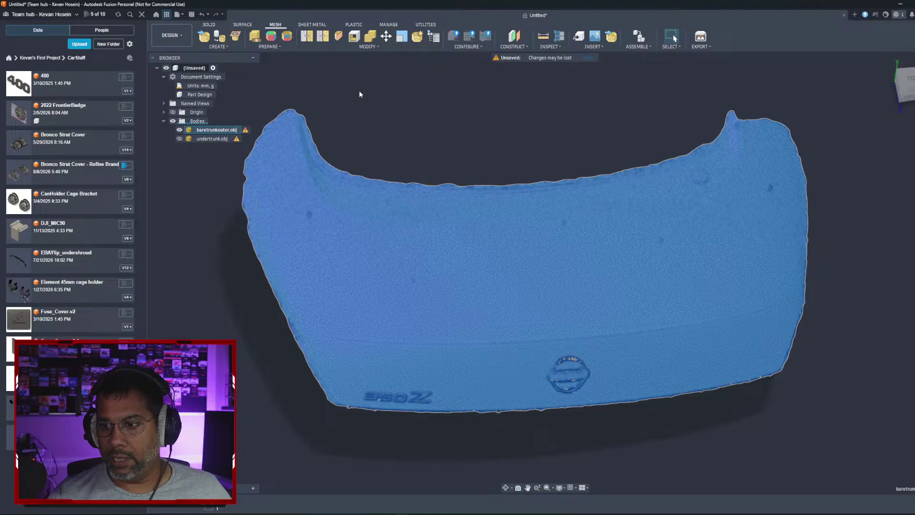
click(244, 24)
click(274, 25)
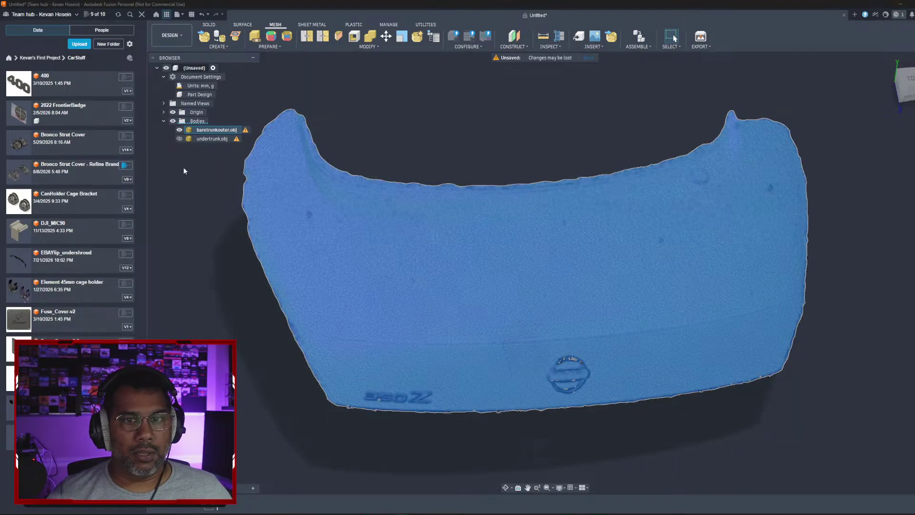
Step: Examine how the outer trunk-lid mesh sits relative to the origin planes, temporarily hiding baretrunkouter.obj to see them alone
click(180, 130)
middle_drag(521, 356, 504, 291)
click(526, 375)
shift+middle_drag(526, 375, 486, 362)
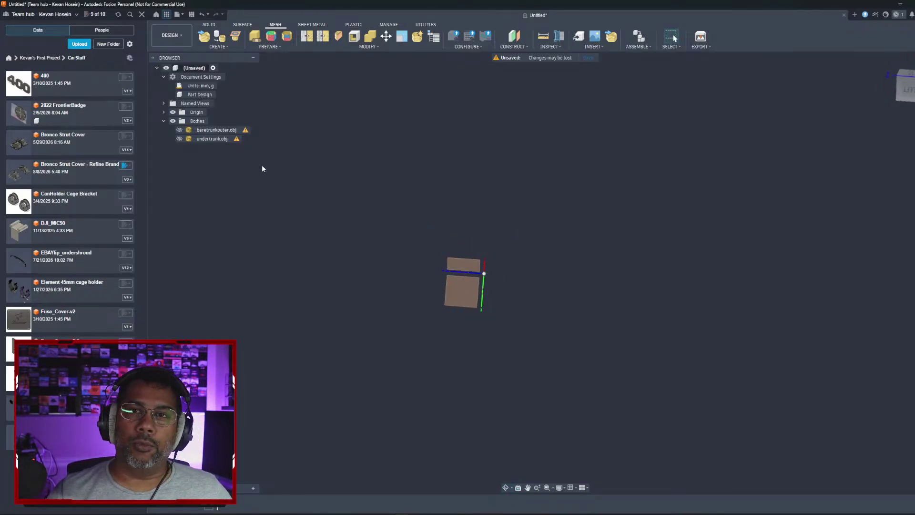
click(881, 63)
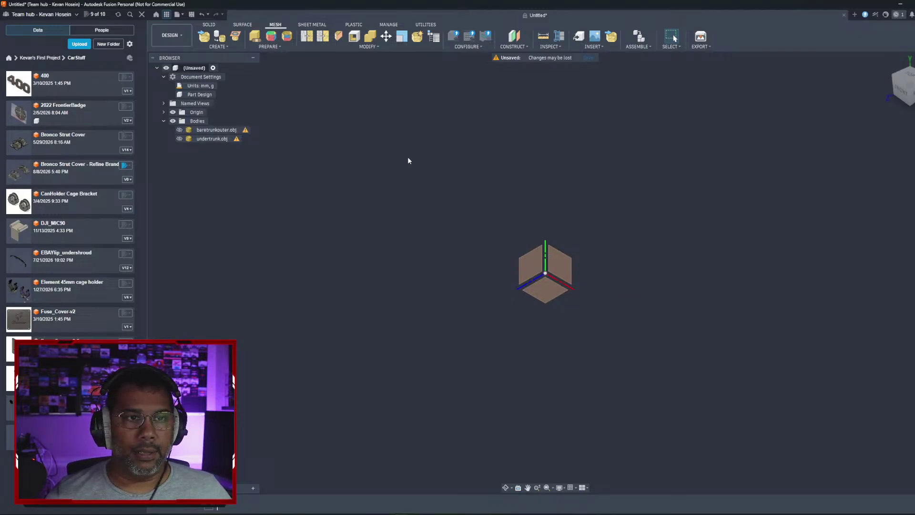
click(179, 129)
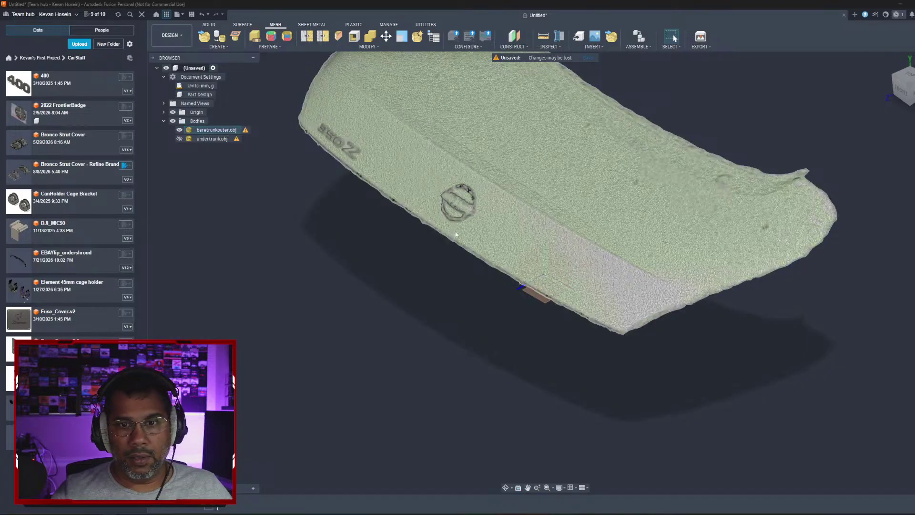
shift+middle_drag(353, 207, 587, 218)
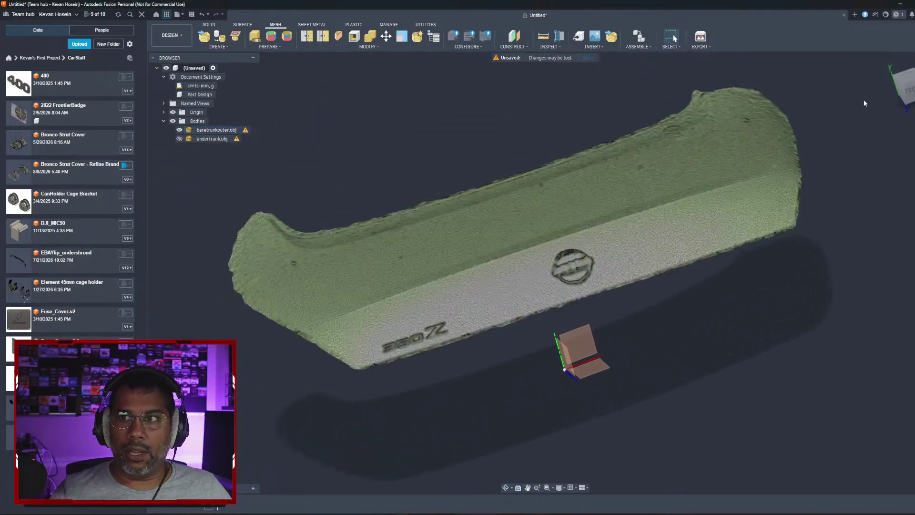
click(907, 78)
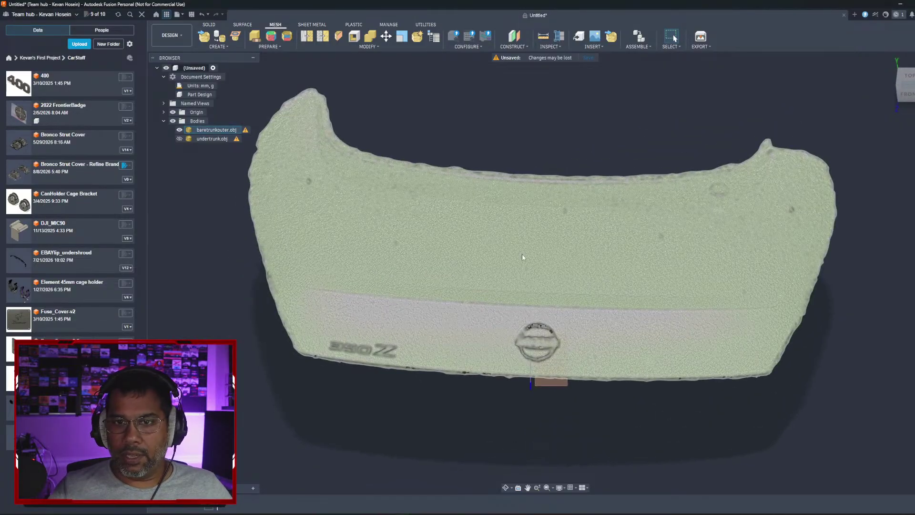
shift+middle_drag(538, 312, 511, 258)
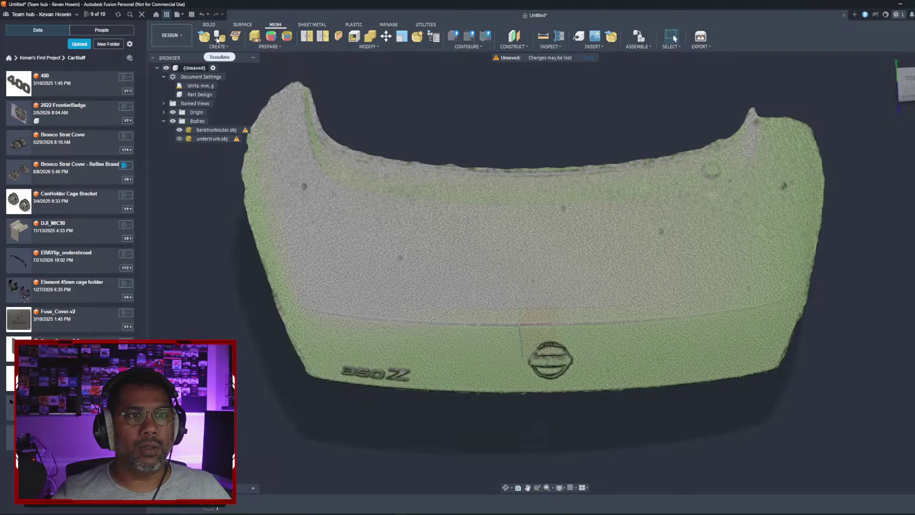
Step: Enter direct mesh editing for the outer trunk-lid mesh
click(418, 38)
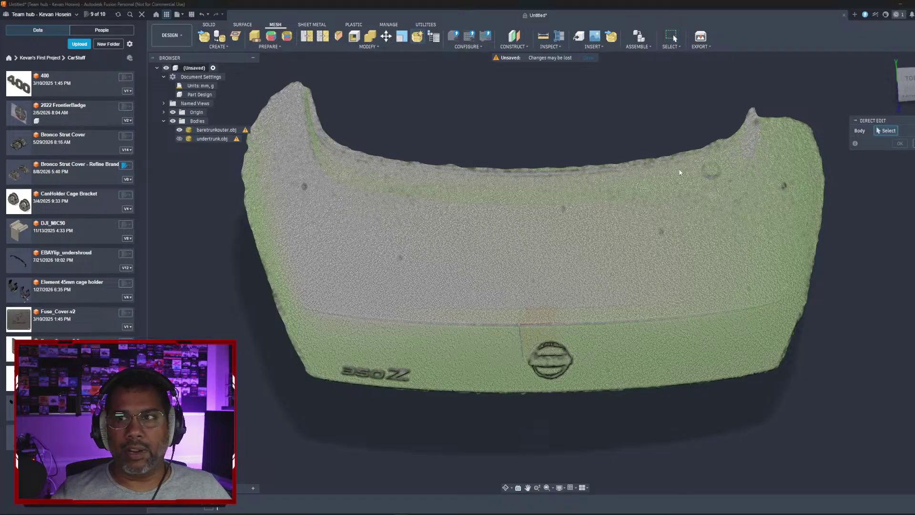
click(603, 253)
click(901, 143)
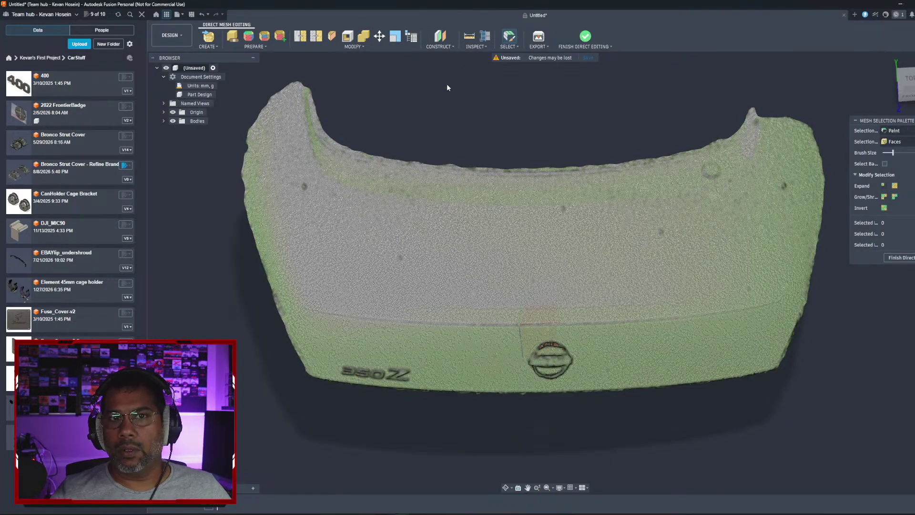
Step: Create a construction plane through three points picked across the upper surface of the outer trunk-lid mesh
click(442, 46)
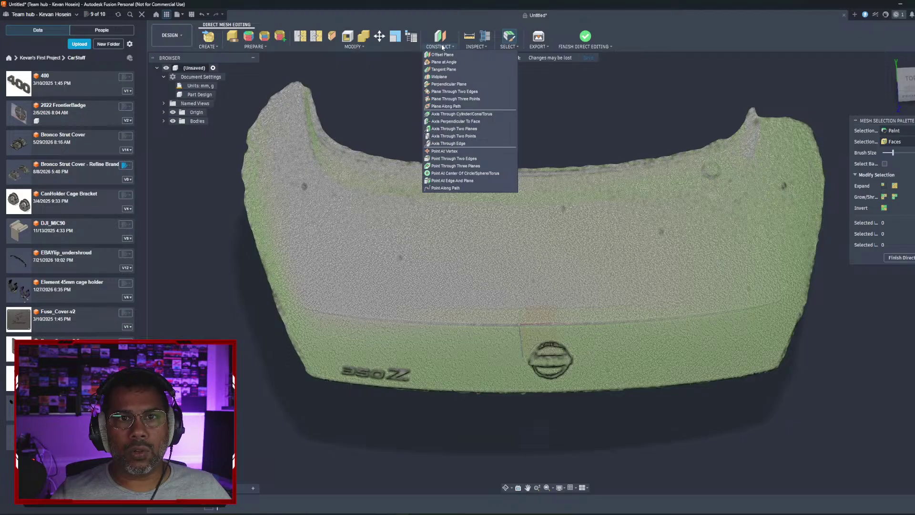
click(455, 99)
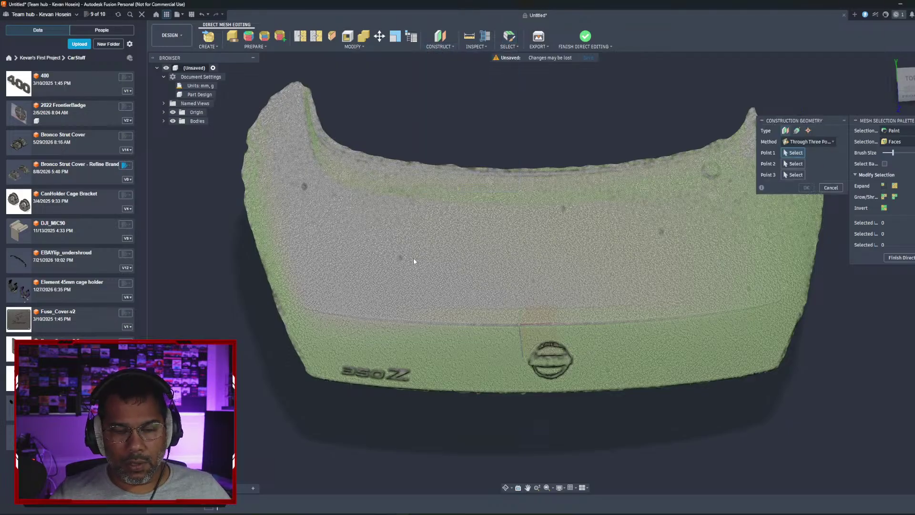
shift+middle_drag(409, 260, 415, 241)
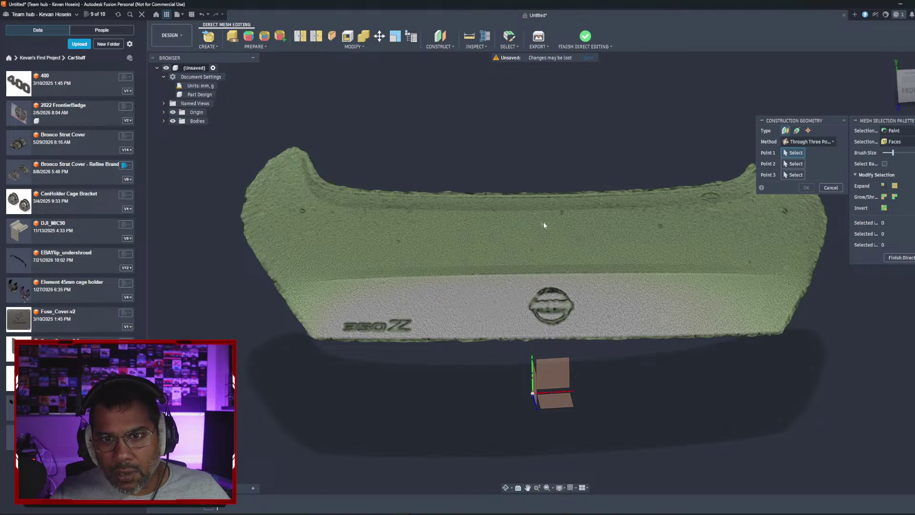
click(468, 259)
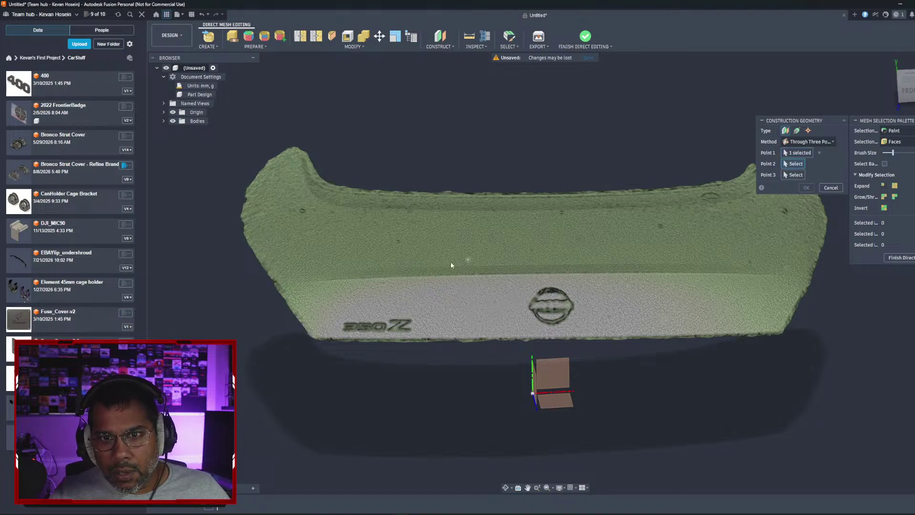
click(374, 265)
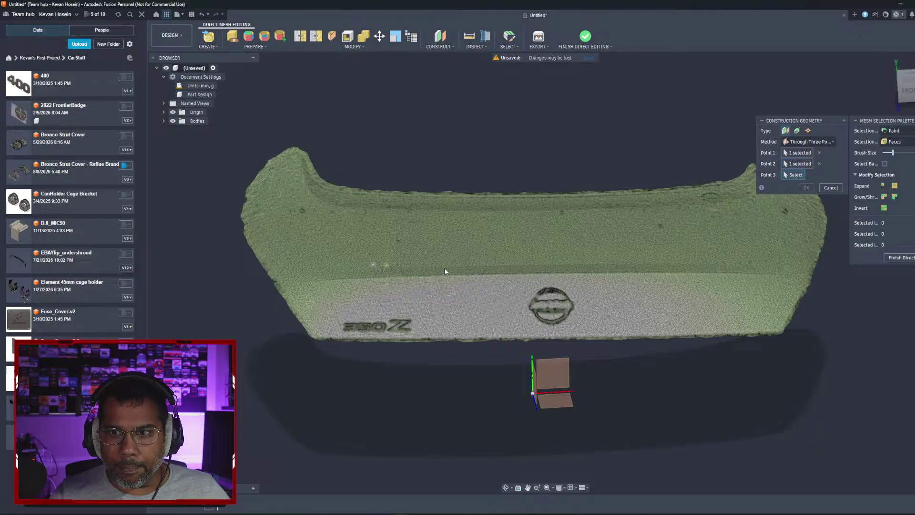
click(720, 260)
shift+middle_drag(582, 288, 705, 257)
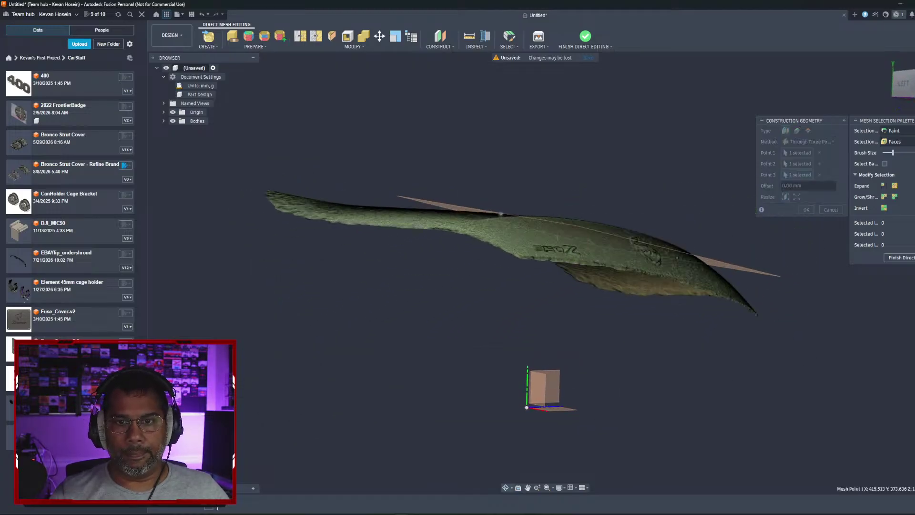
shift+middle_drag(558, 237, 563, 257)
click(806, 210)
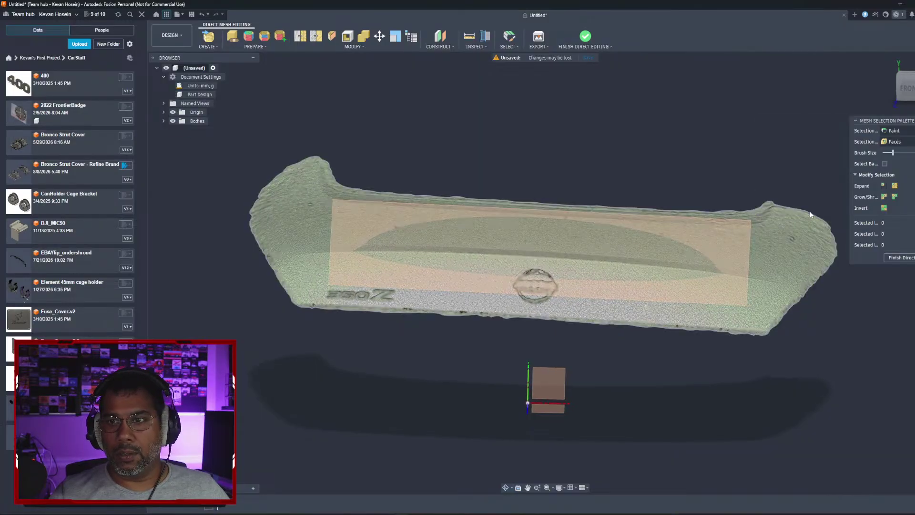
click(322, 45)
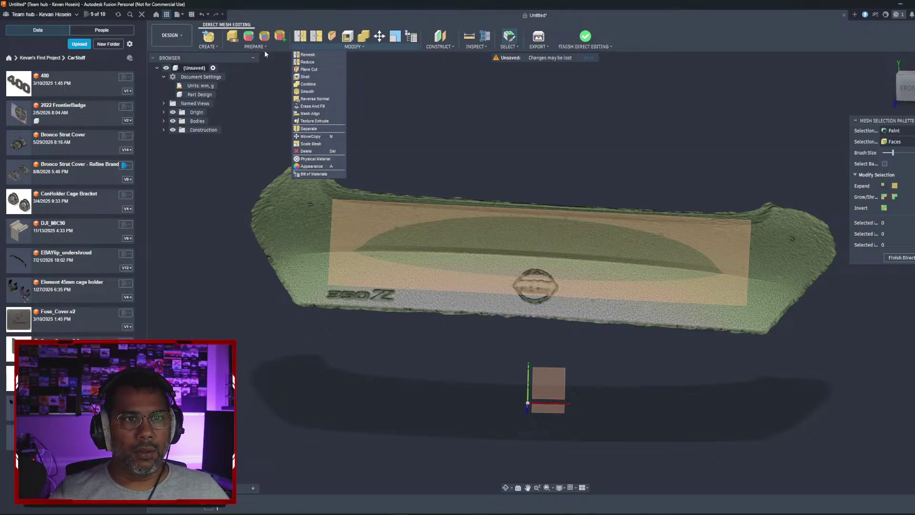
click(237, 45)
click(528, 144)
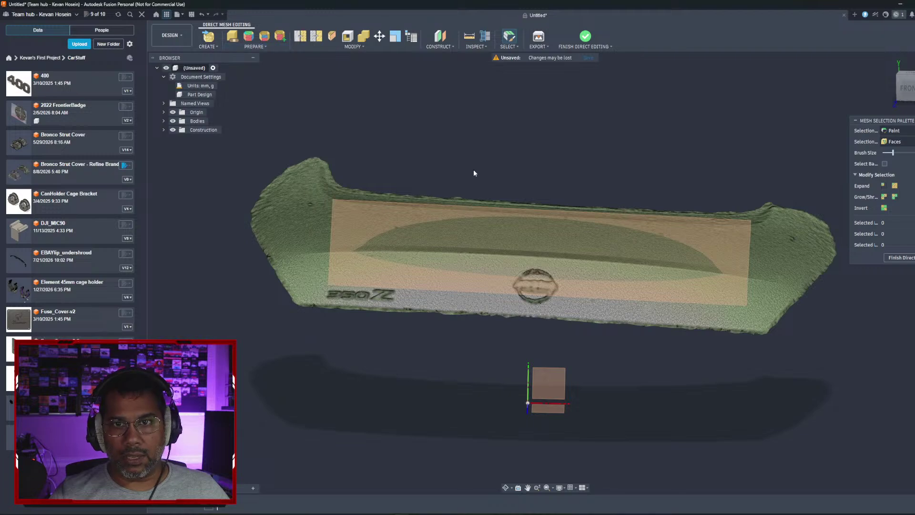
shift+middle_drag(474, 170, 528, 172)
click(670, 187)
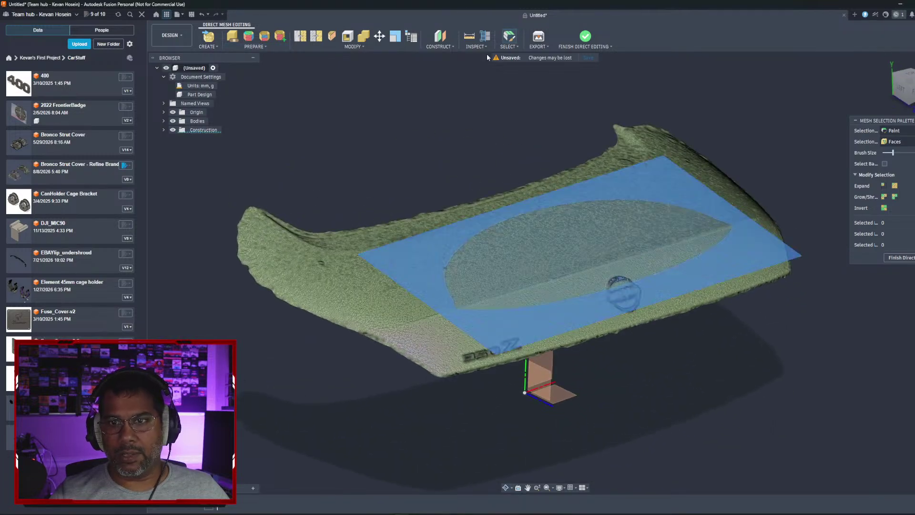
click(439, 38)
click(833, 200)
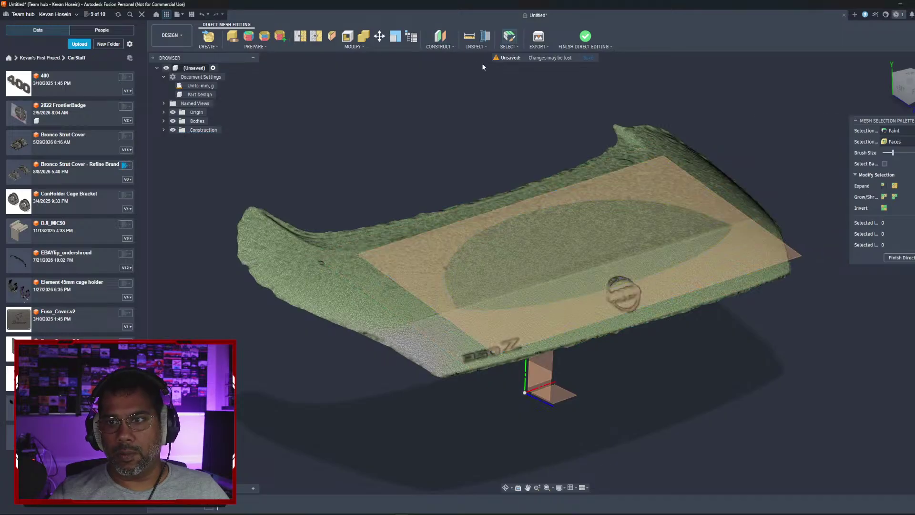
Step: Create a construction plane perpendicular to the three-point plane at a distance of 350 mm, running front to back near the lid's centre
click(440, 46)
click(451, 84)
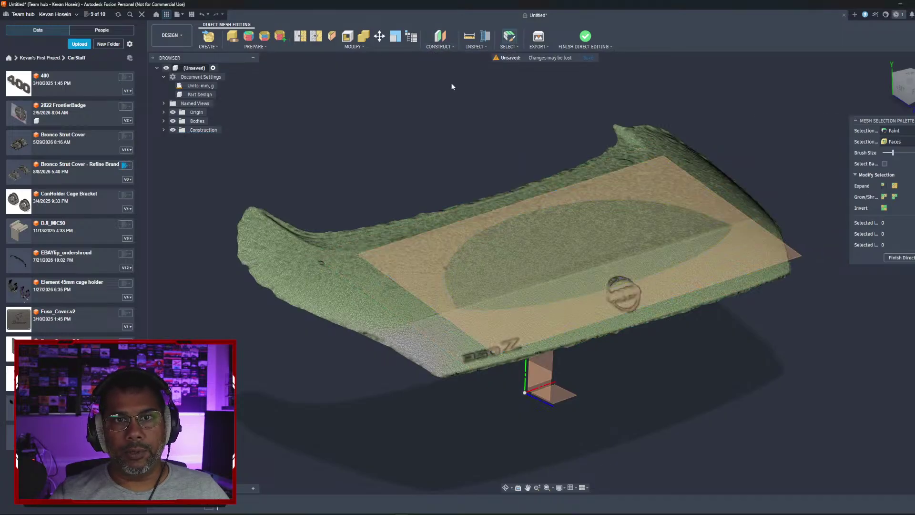
click(657, 193)
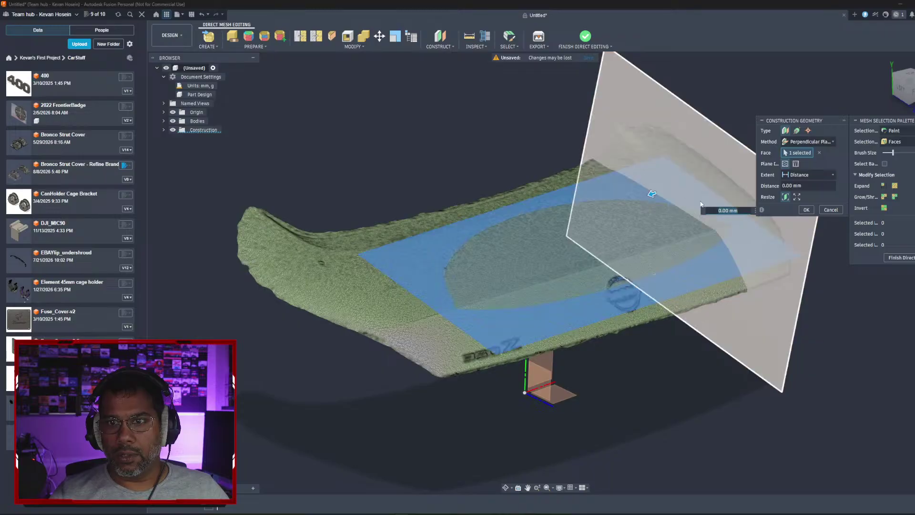
drag(650, 196, 537, 227)
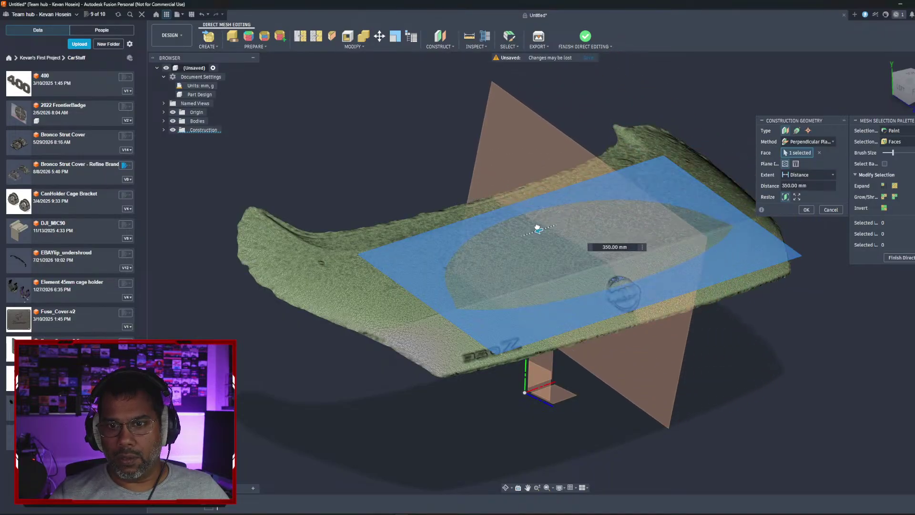
mouse_move(428, 186)
shift+middle_down()
mouse_move(388, 162)
mouse_move(396, 193)
mouse_move(375, 192)
mouse_move(422, 178)
shift+middle_up()
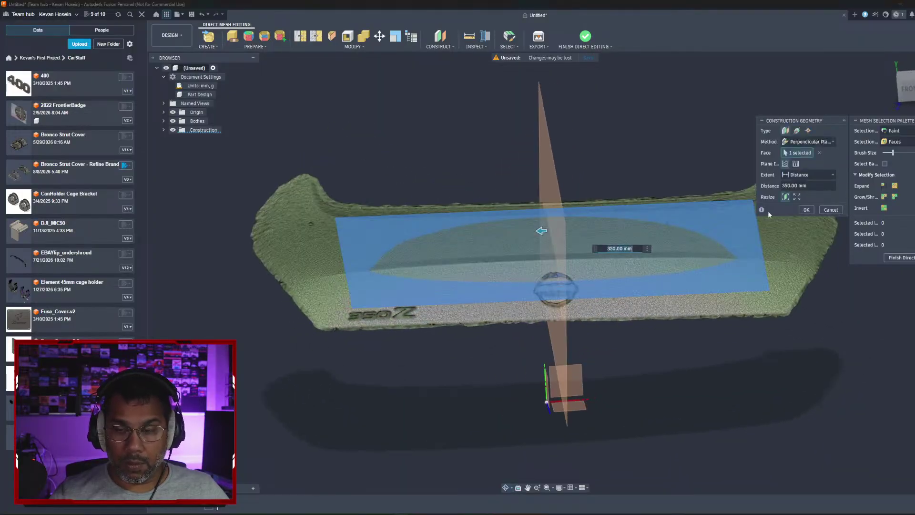
click(809, 213)
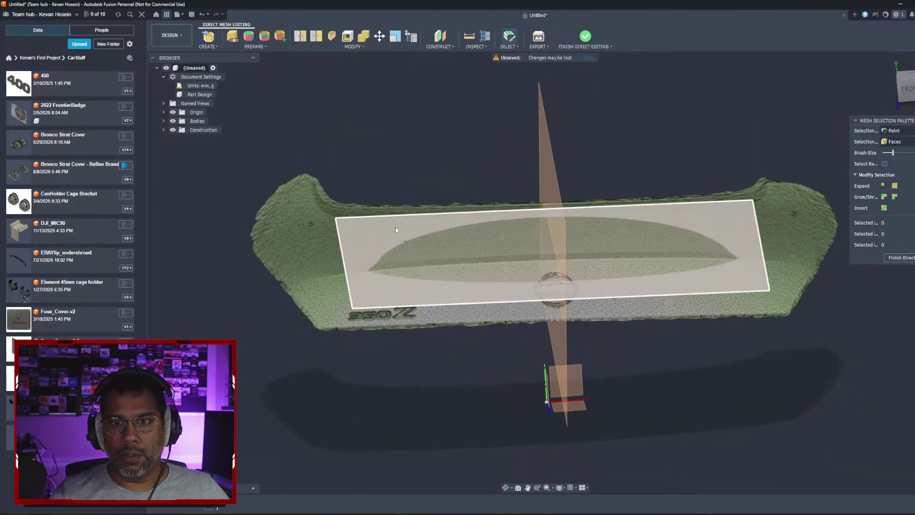
click(408, 233)
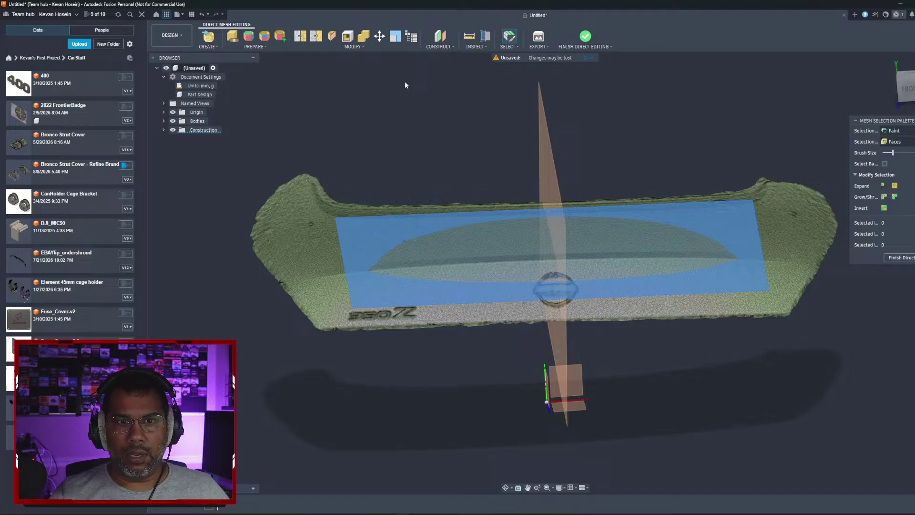
click(440, 38)
click(837, 201)
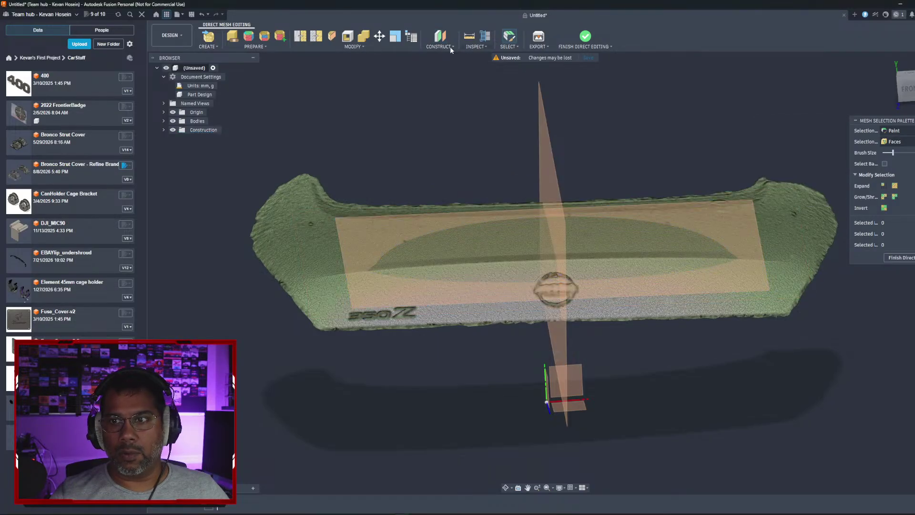
Step: Create a second plane perpendicular to the three-point plane, switched to the other orientation so it runs across the lid's width
click(451, 47)
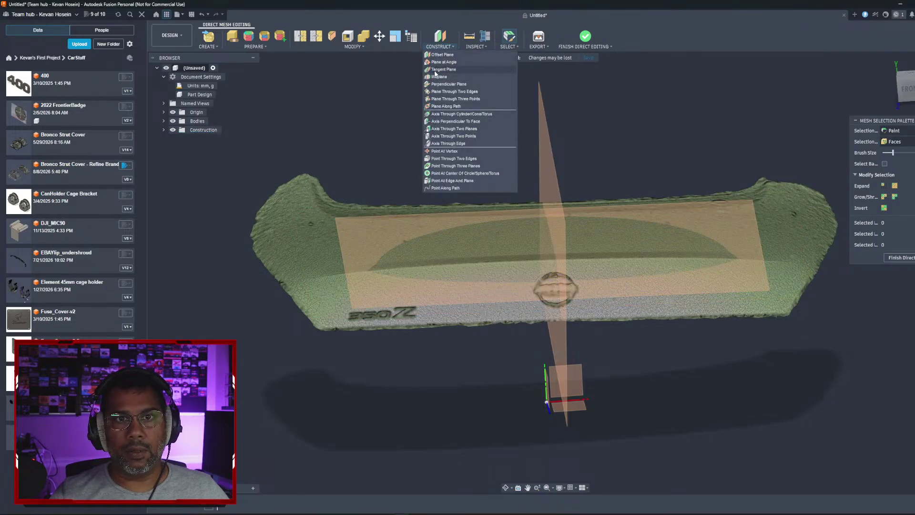
click(445, 83)
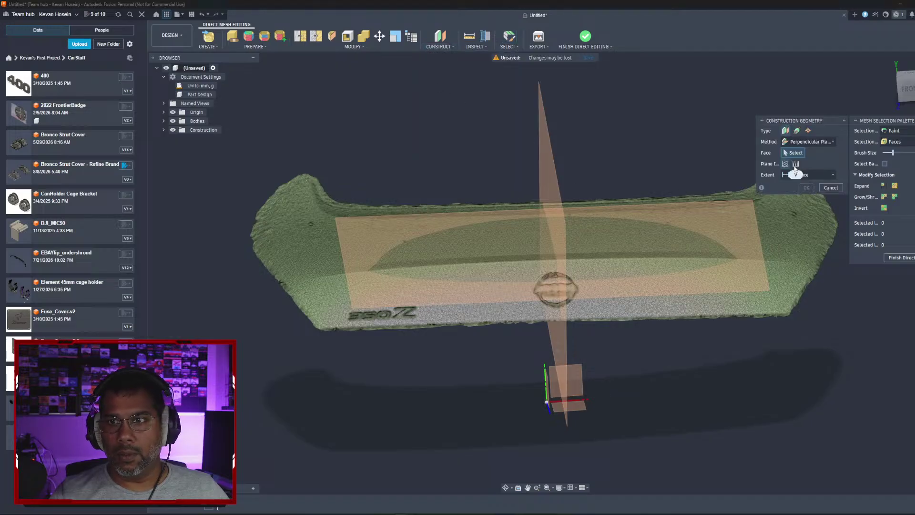
click(756, 212)
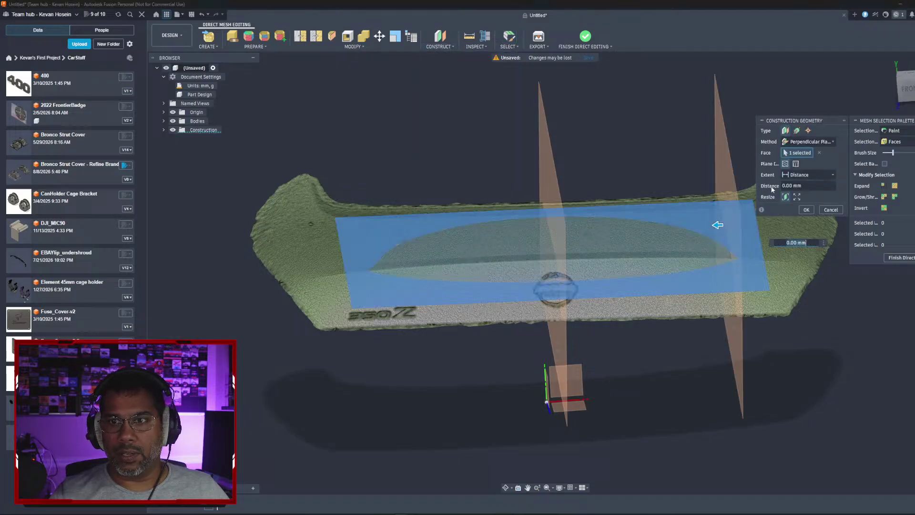
click(796, 164)
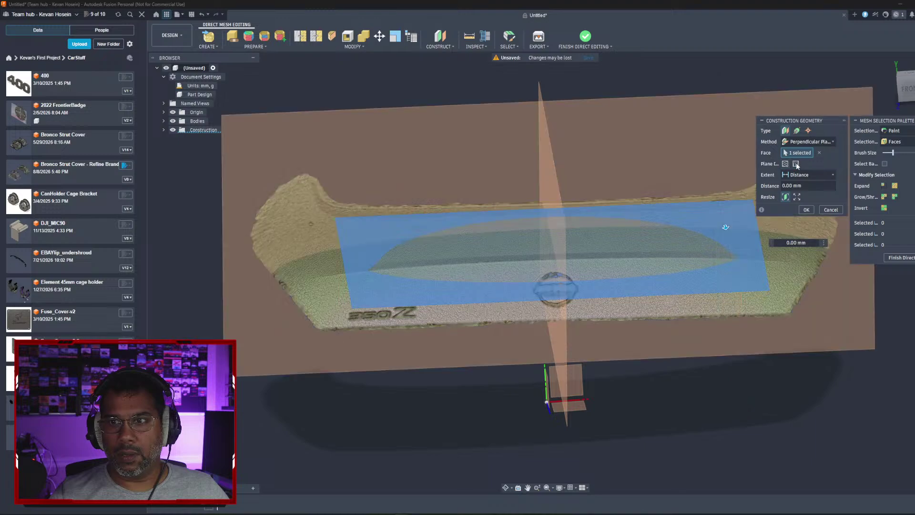
shift+middle_drag(795, 174, 694, 173)
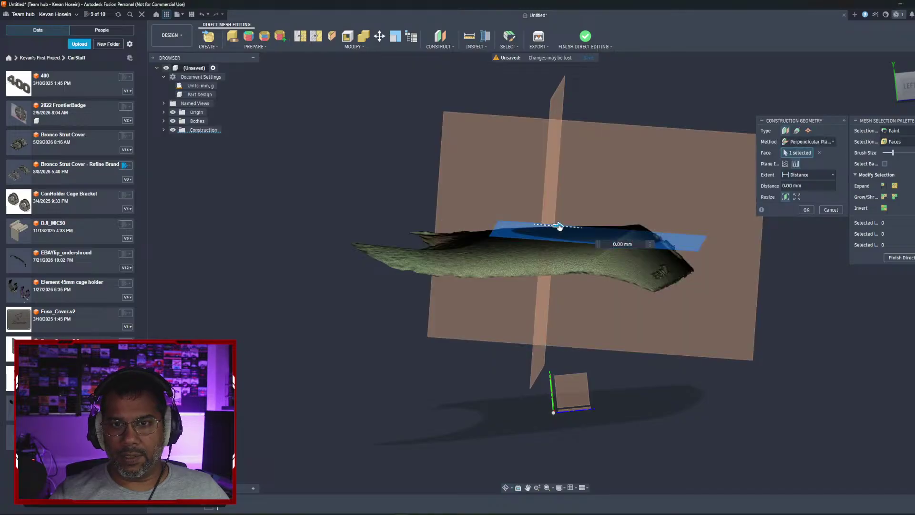
drag(558, 226, 580, 228)
click(806, 210)
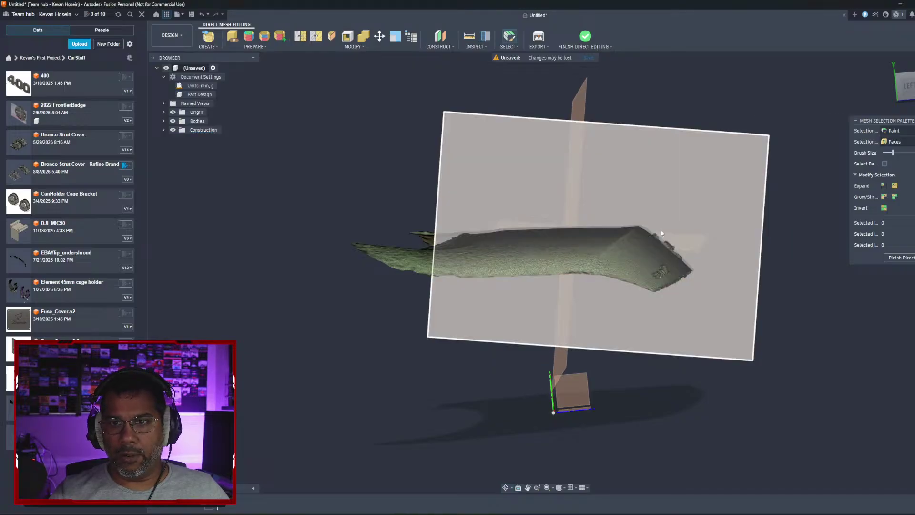
Step: Check the three construction planes against the origin planes and finish direct mesh editing
shift+middle_drag(661, 230, 567, 228)
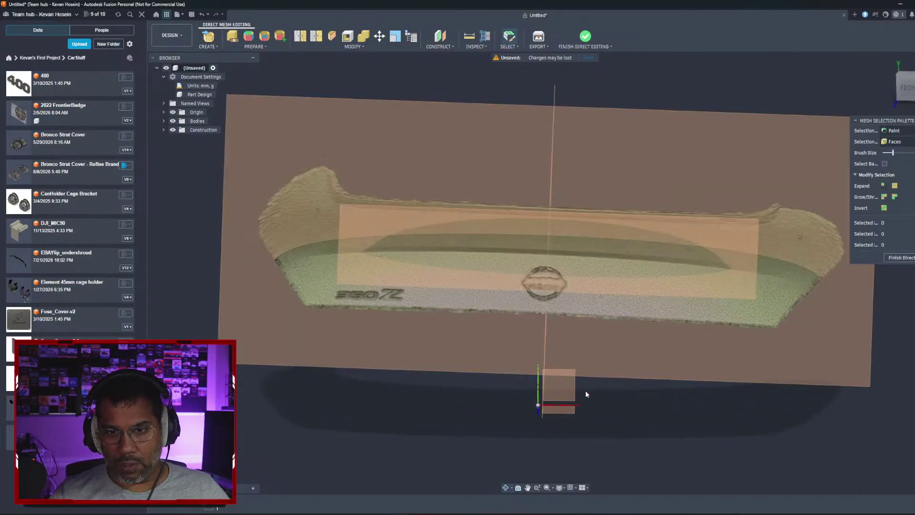
shift+middle_drag(586, 394, 518, 309)
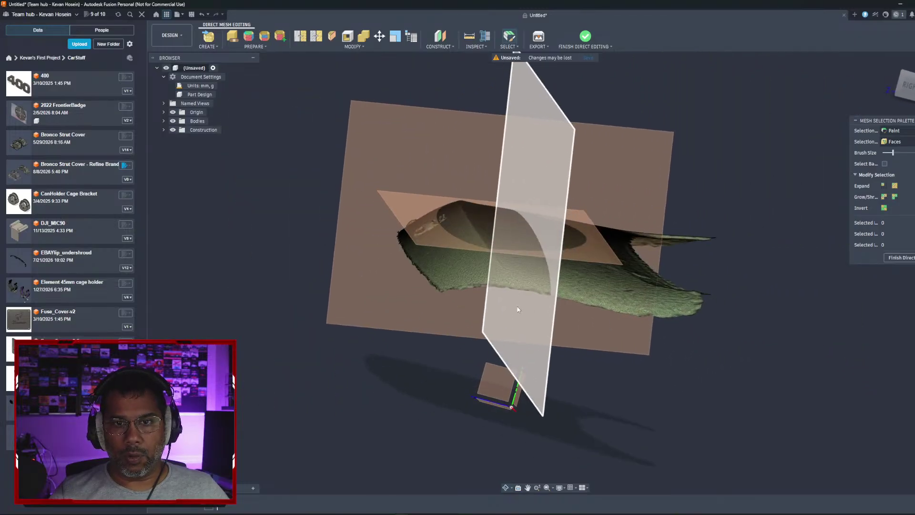
click(898, 258)
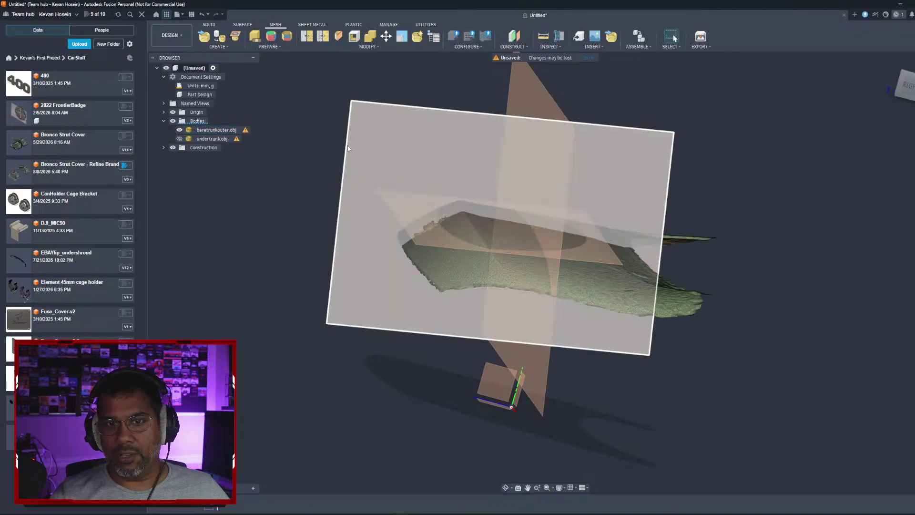
Step: Try to align the outer trunk-lid mesh body with the solid Align command
click(351, 45)
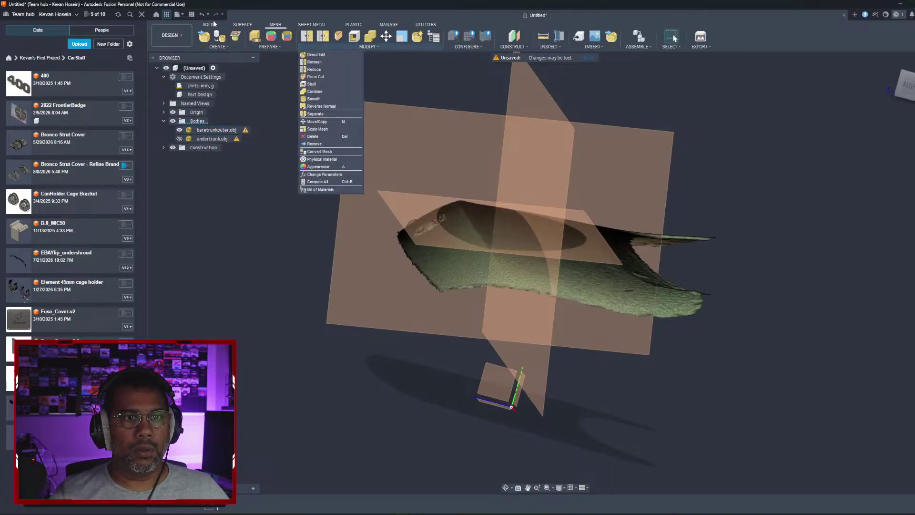
click(214, 24)
click(360, 46)
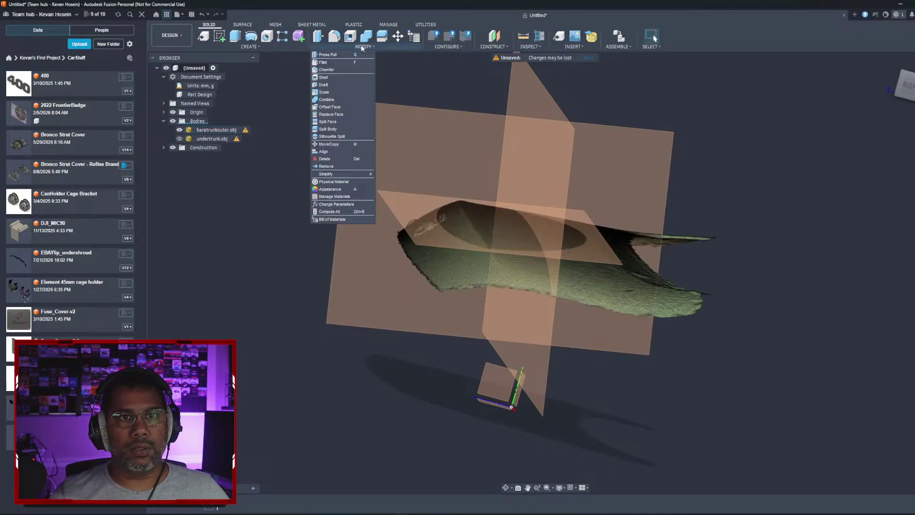
click(324, 154)
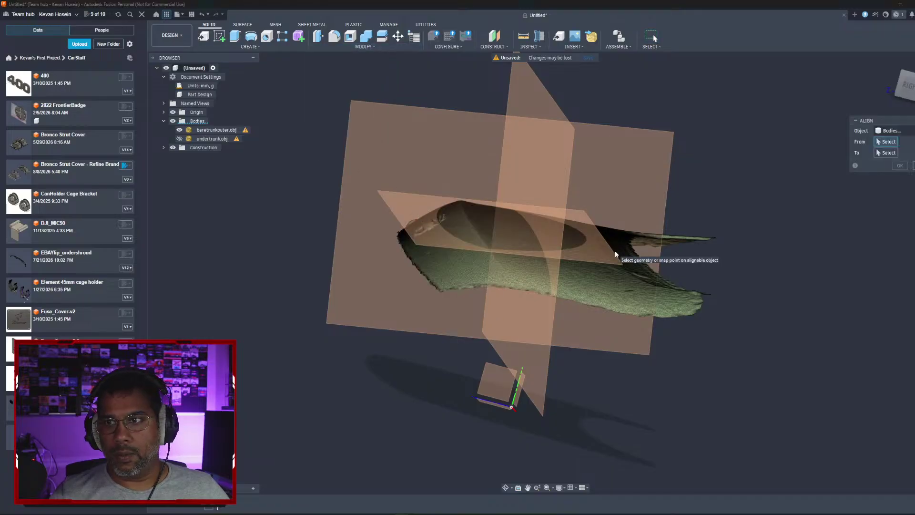
click(885, 133)
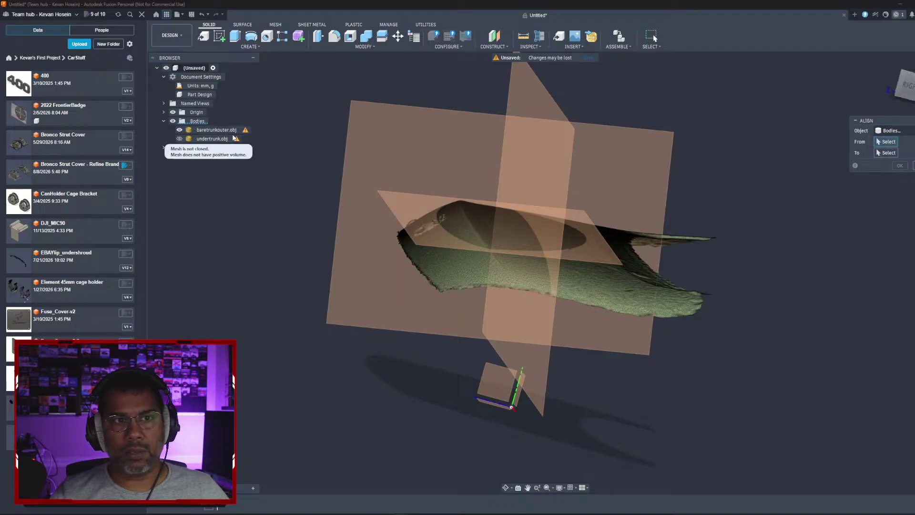
key(Escape)
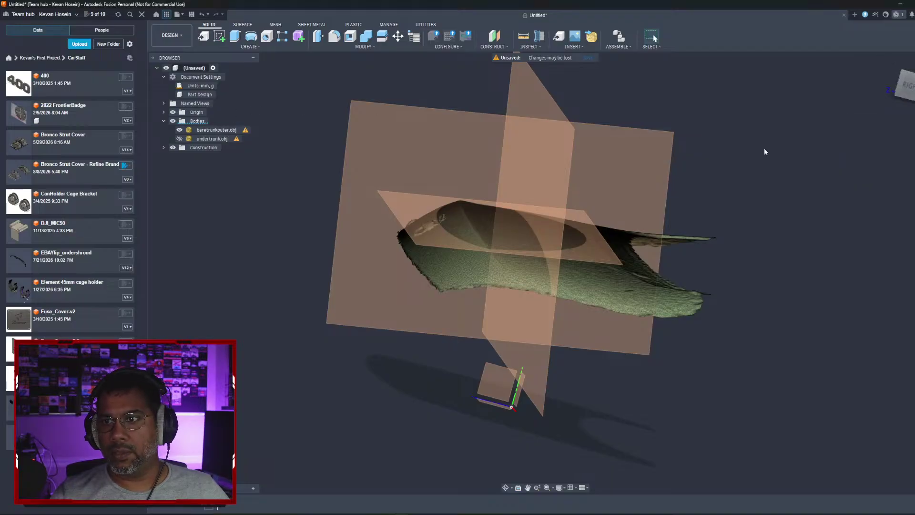
click(275, 25)
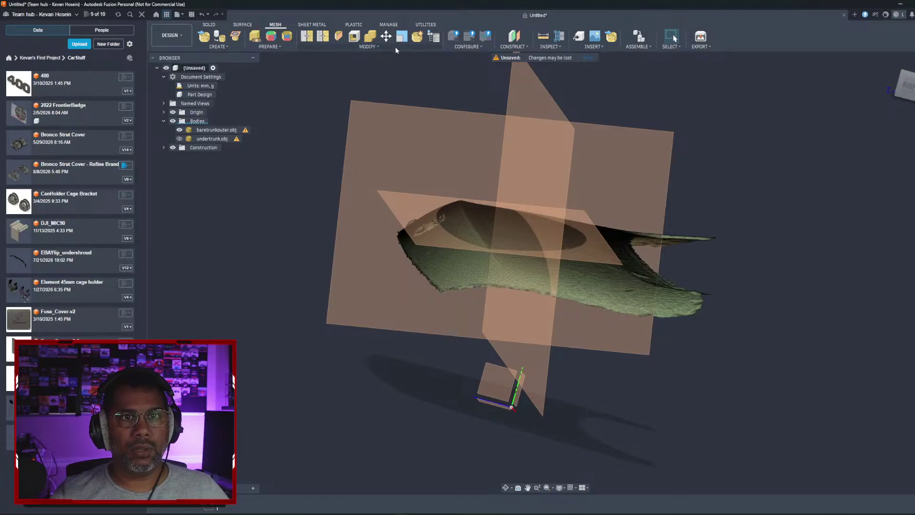
click(363, 46)
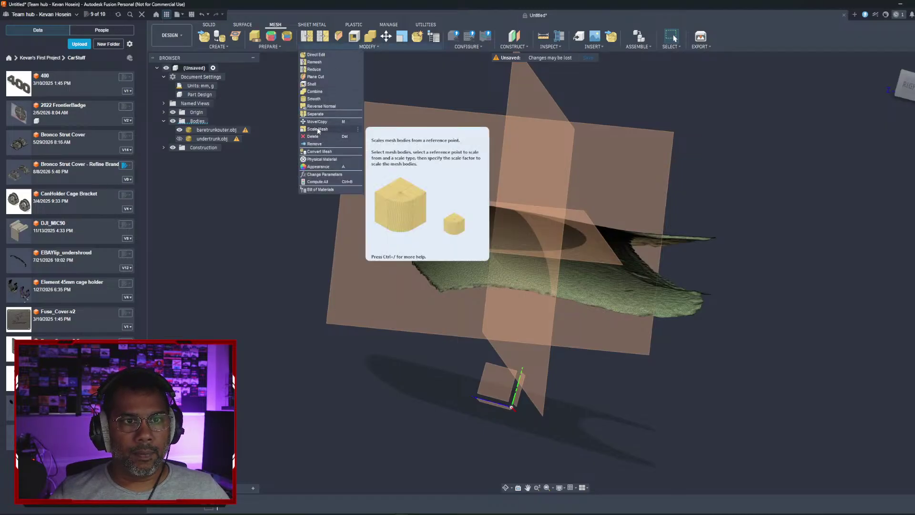
mouse_move(223, 48)
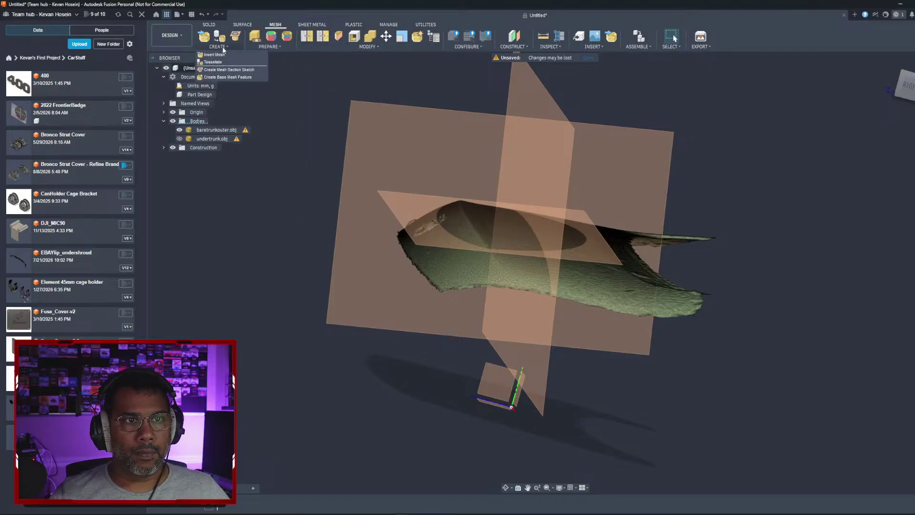
Step: Open the outer trunk-lid mesh for direct mesh editing again
mouse_move(374, 47)
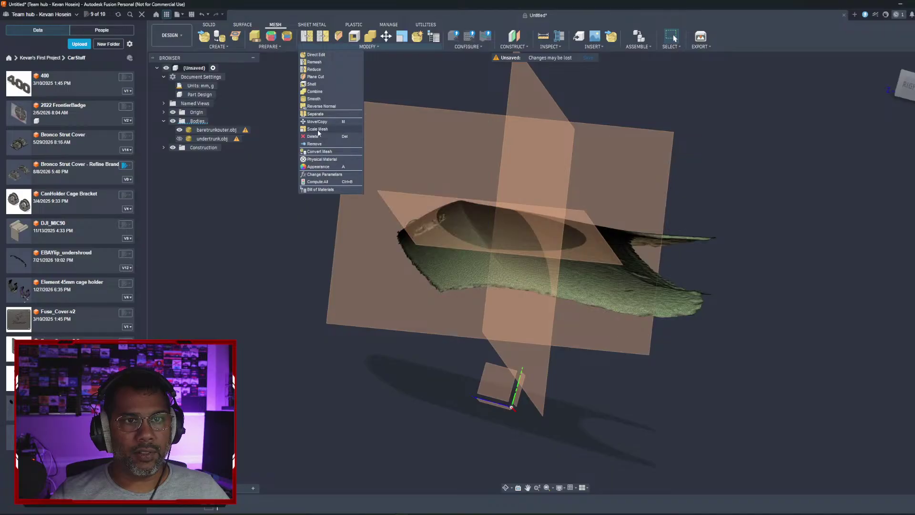
click(418, 38)
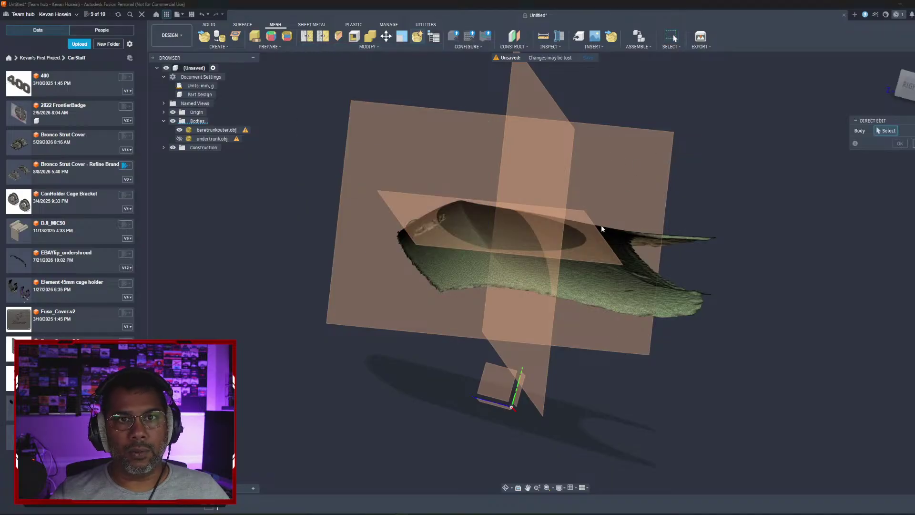
click(687, 261)
click(900, 144)
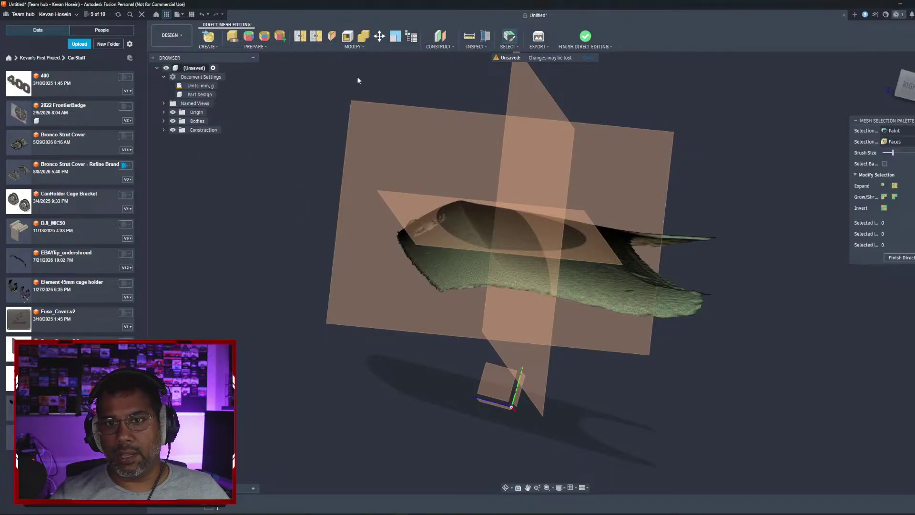
click(348, 47)
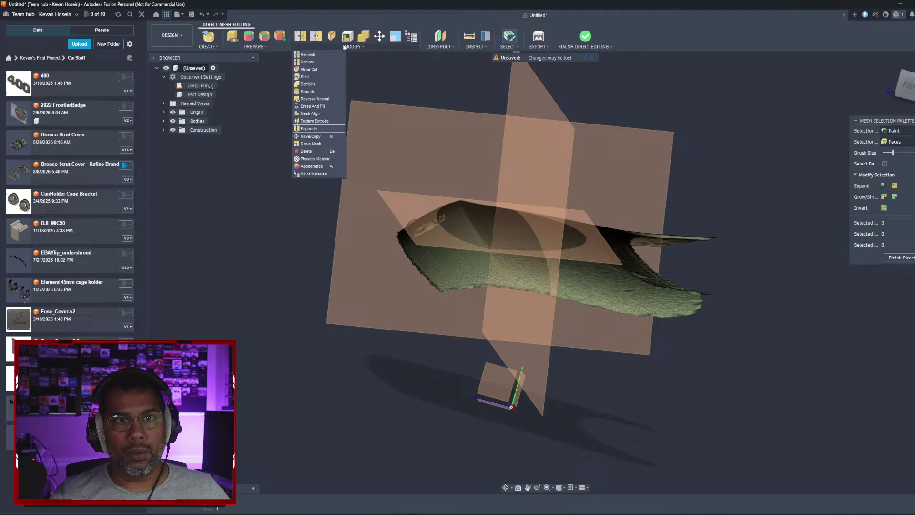
click(310, 113)
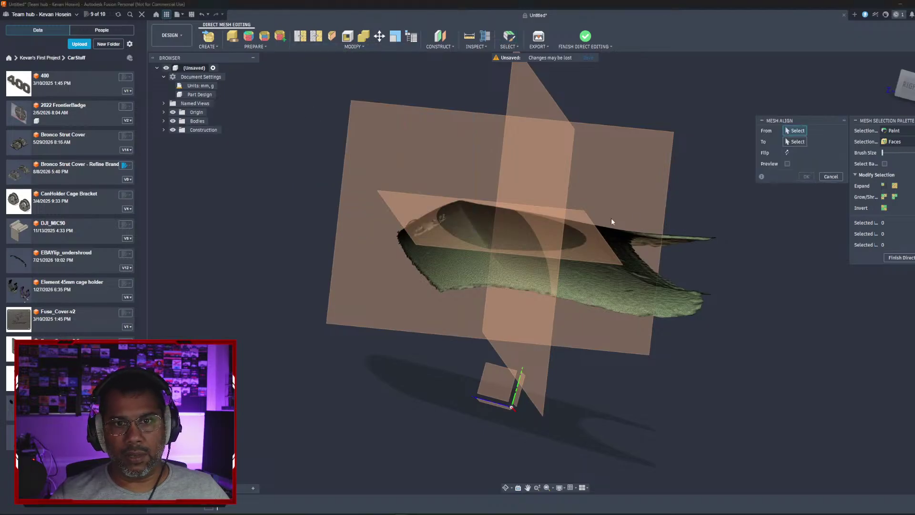
click(439, 242)
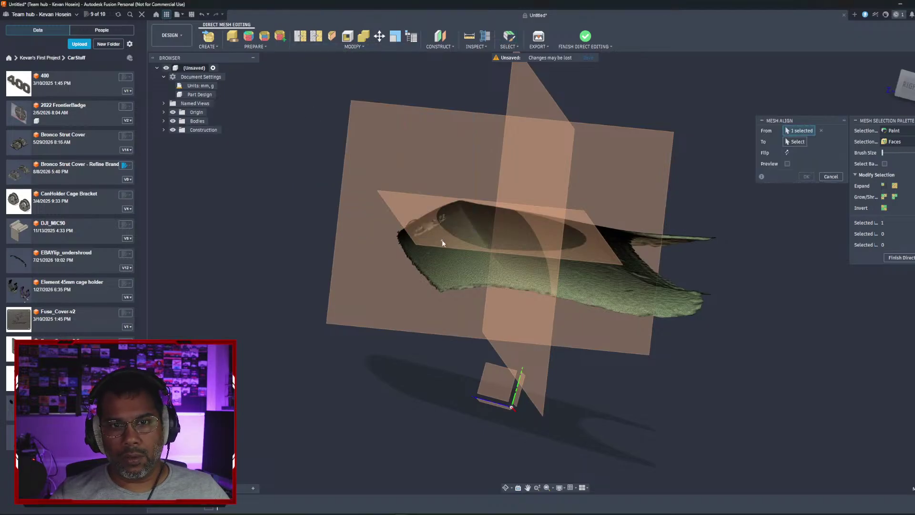
click(831, 177)
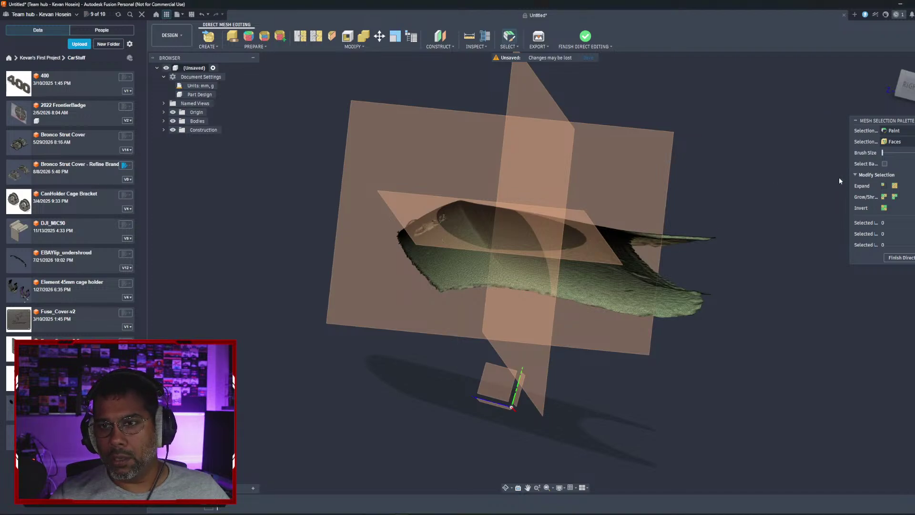
click(602, 255)
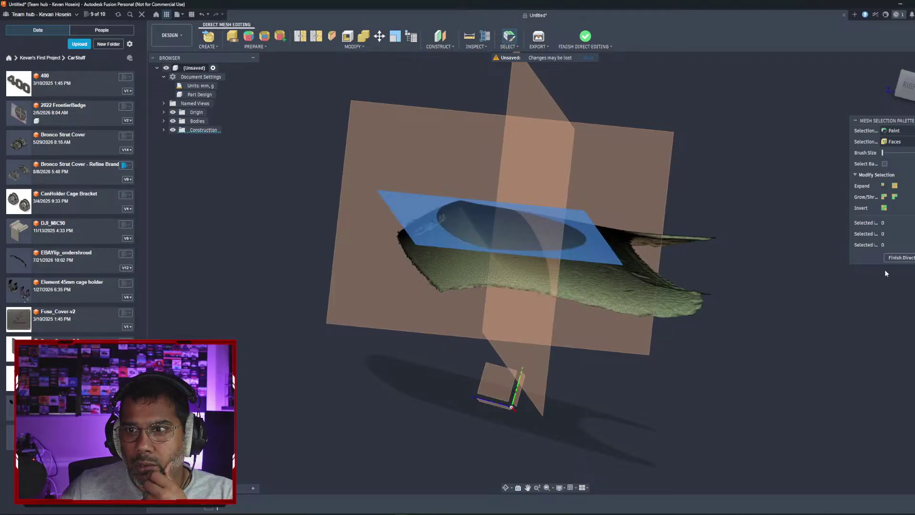
click(354, 46)
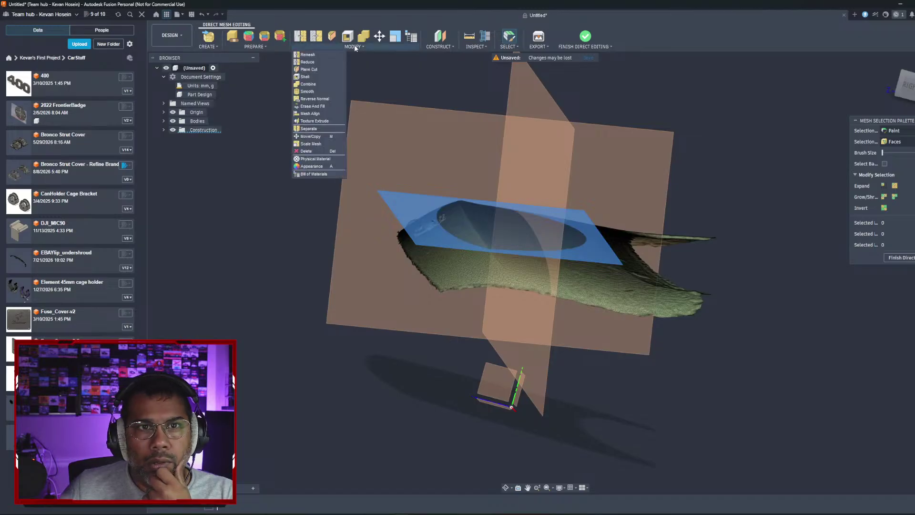
mouse_move(265, 46)
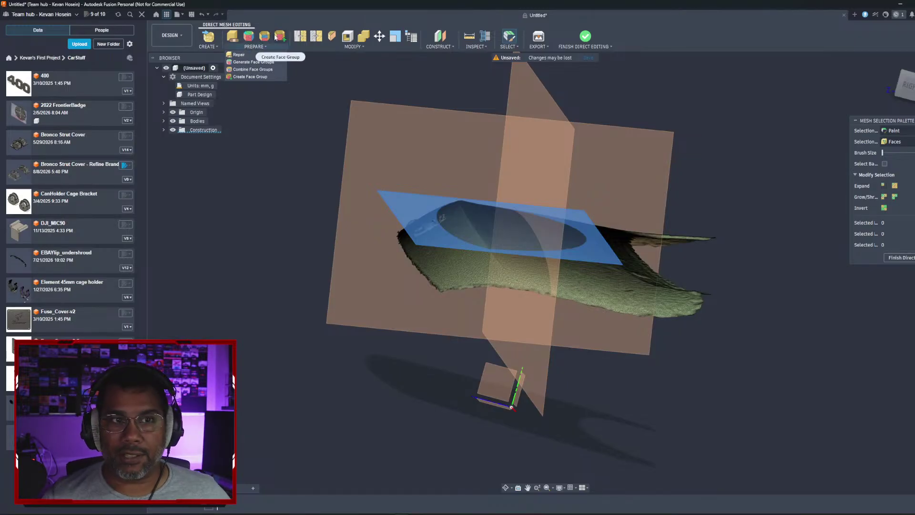
click(353, 46)
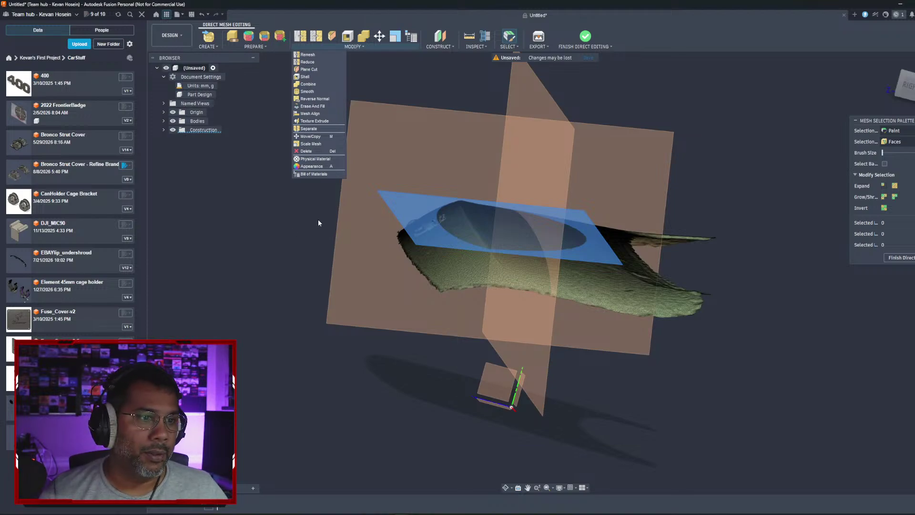
Step: Open the Bronco Strut Cover - Refine Brand design and view the covers from several angles
click(84, 170)
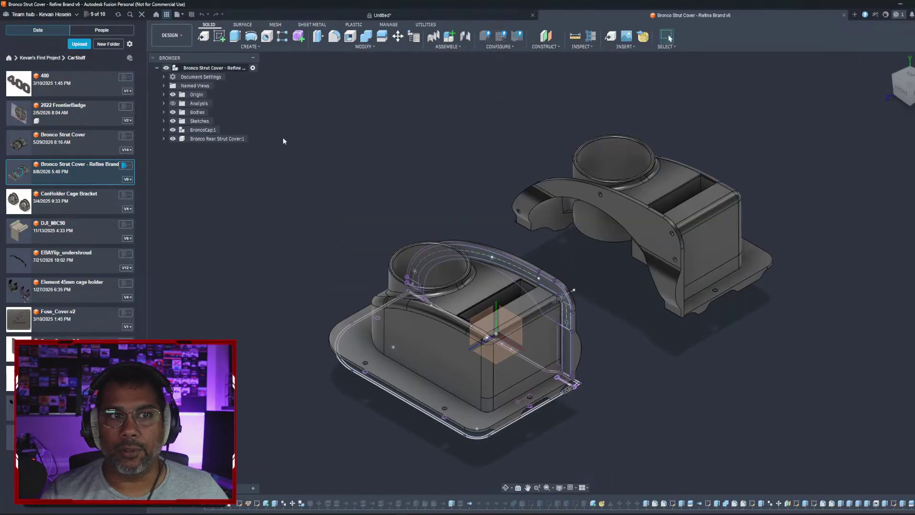
shift+middle_drag(392, 245, 346, 183)
shift+drag(346, 183, 381, 267)
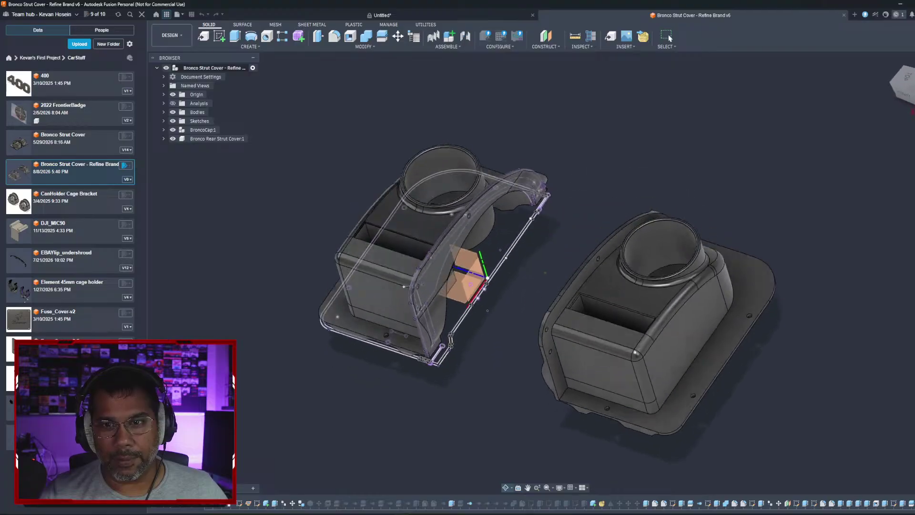
shift+middle_drag(381, 266, 406, 172)
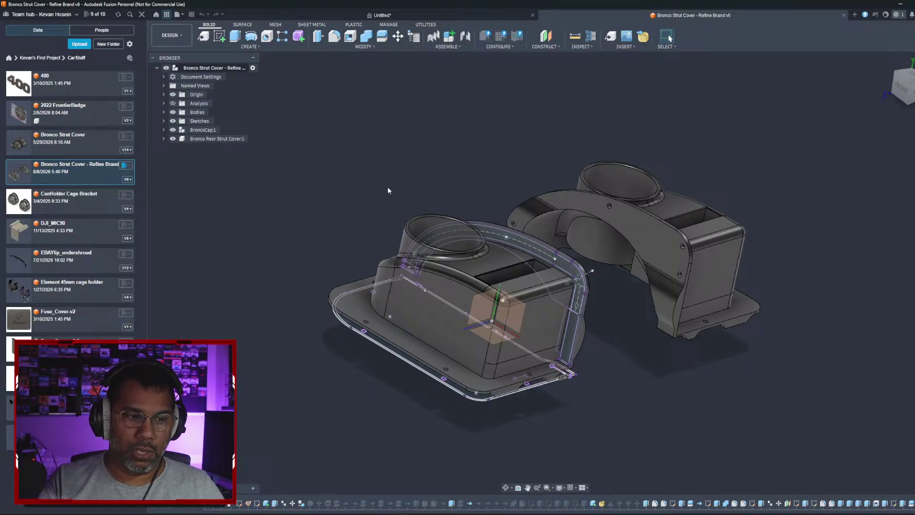
Step: Expand the bodies, sketches and BroncoCap component, and show the scan mesh body inside BroncoCap
click(164, 120)
click(164, 113)
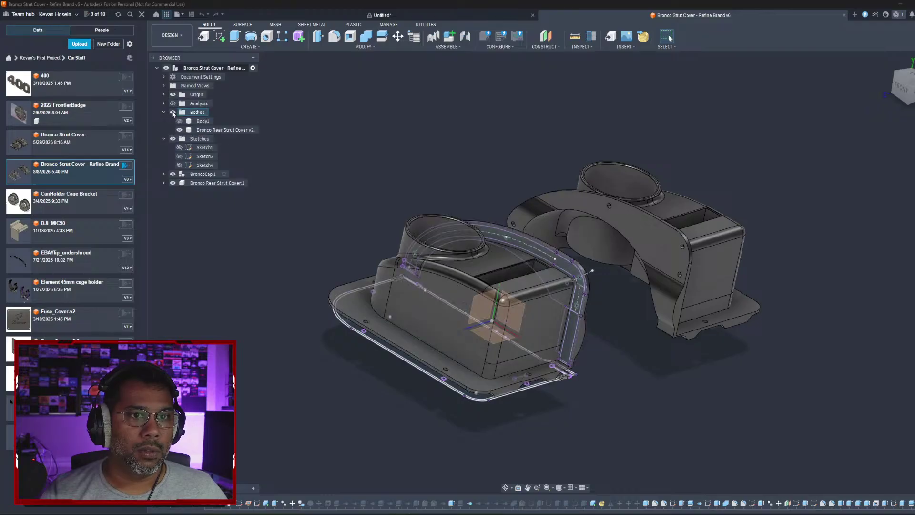
click(163, 175)
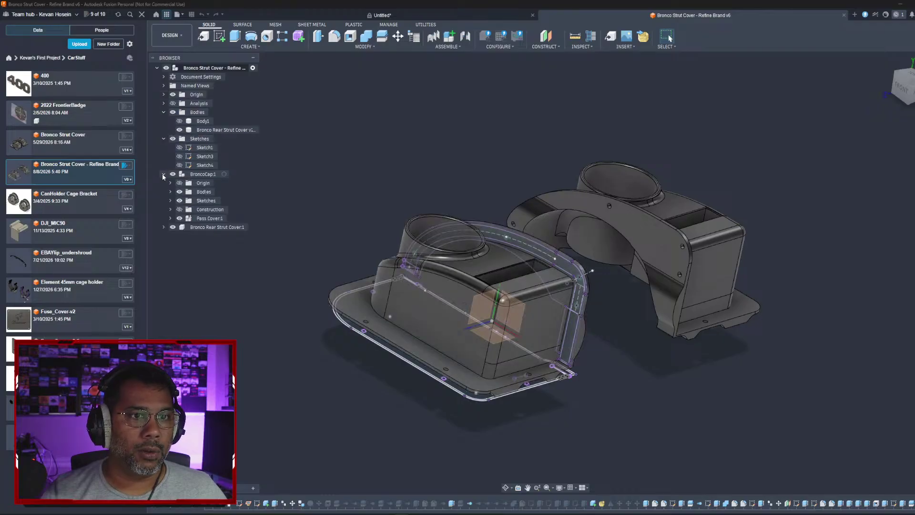
click(170, 192)
click(186, 210)
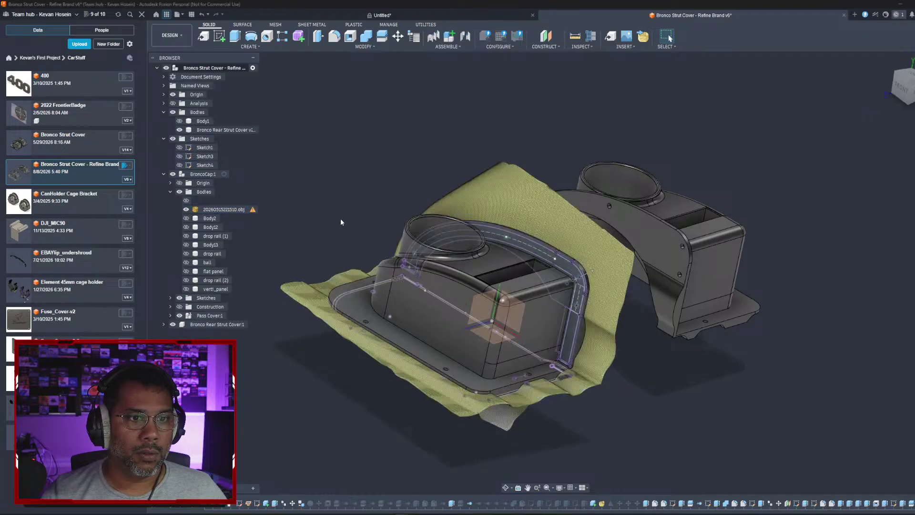
Step: Hide the rear strut cover and the cover over the scan, and inspect the bare scan mesh from above
shift+middle_drag(340, 218, 358, 264)
click(173, 325)
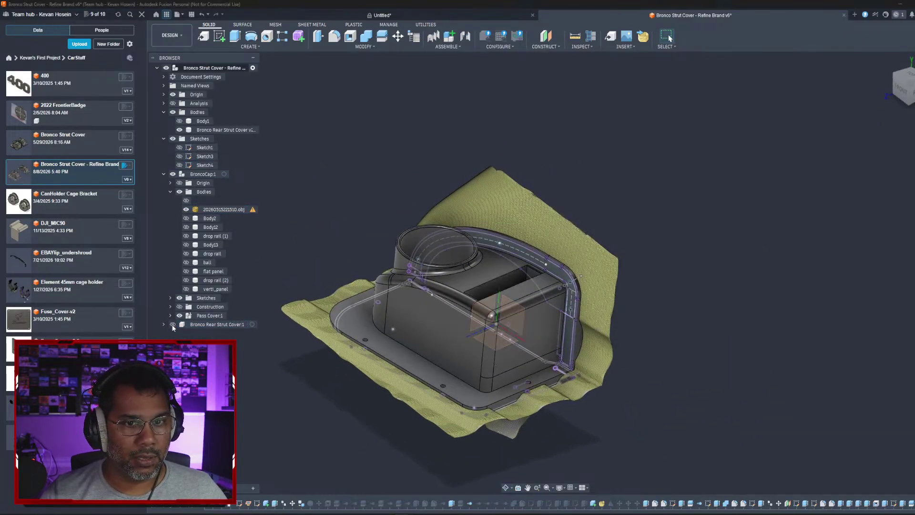
click(173, 325)
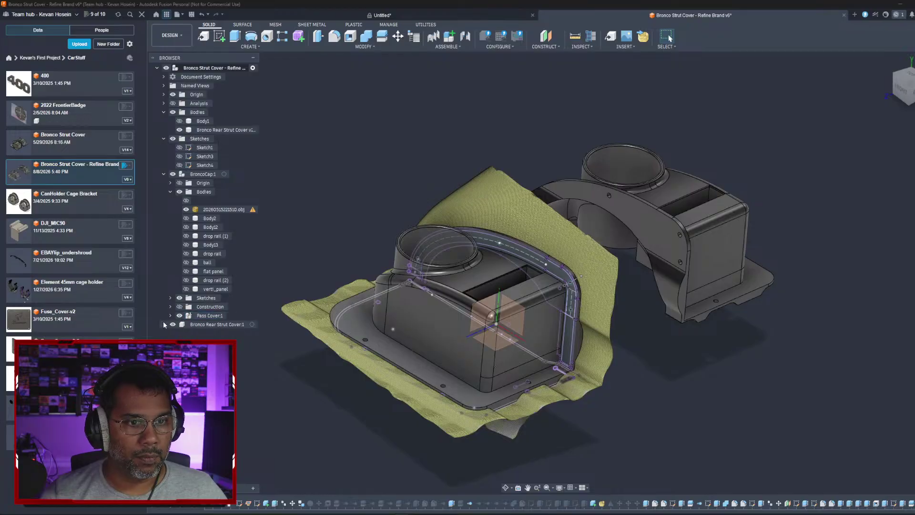
click(164, 324)
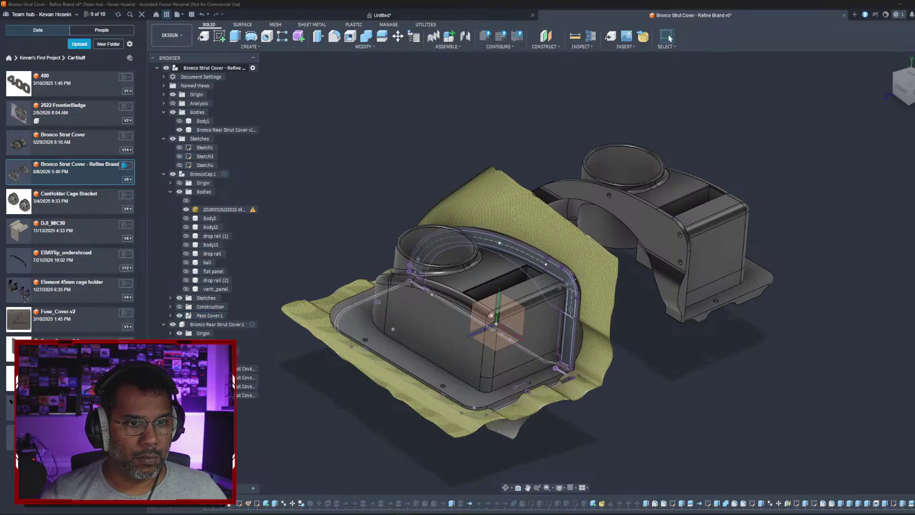
click(186, 395)
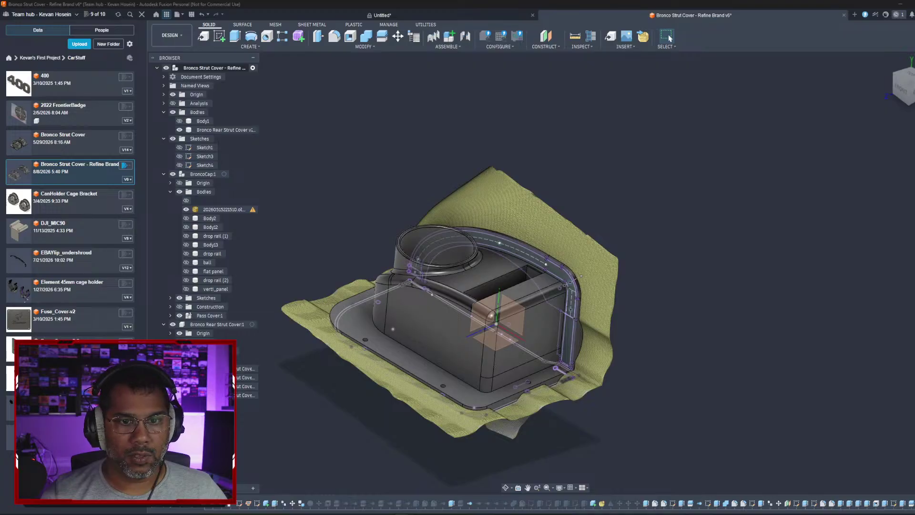
click(414, 342)
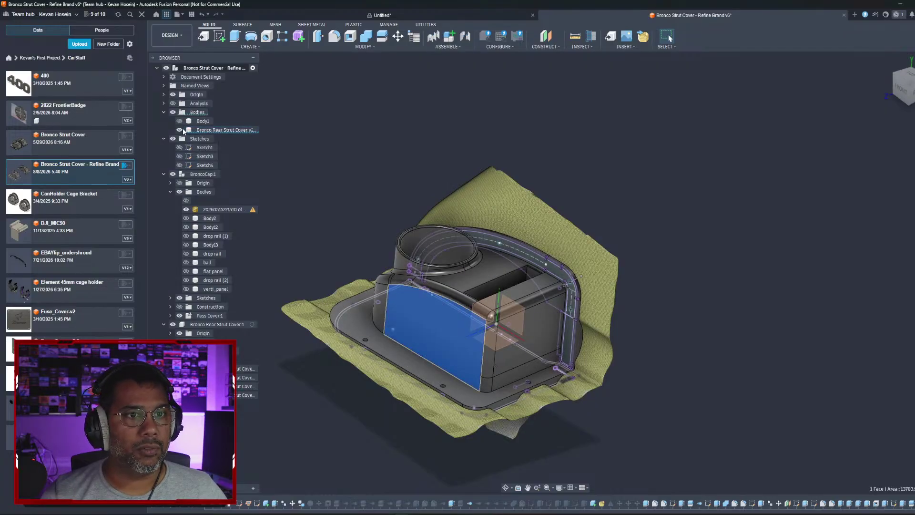
click(180, 130)
shift+middle_drag(398, 222, 478, 154)
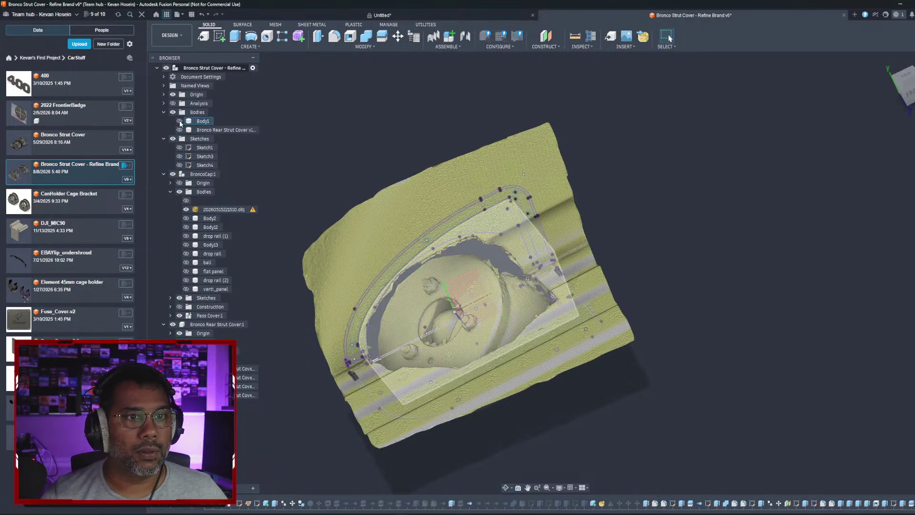
Step: Briefly show Body1 and BroncoCap's Body2 against the scan mesh, hiding each again
click(180, 121)
click(180, 121)
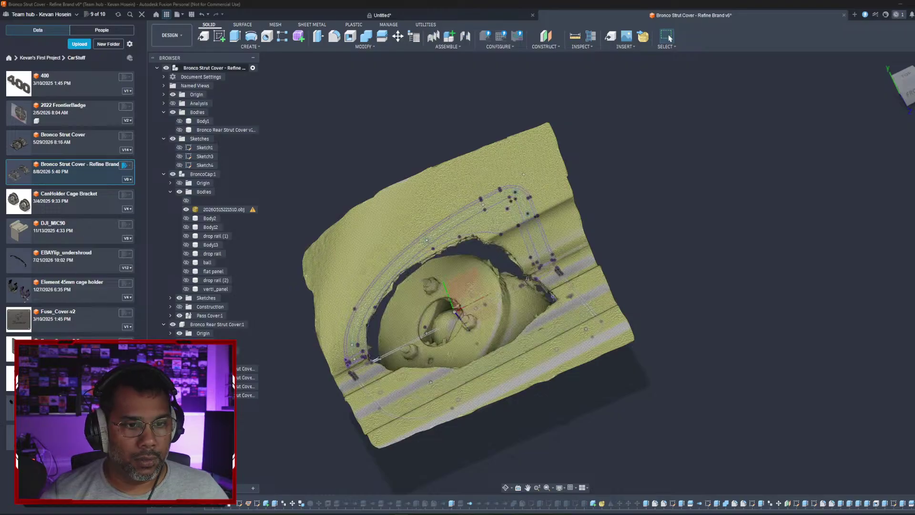
click(186, 219)
click(187, 218)
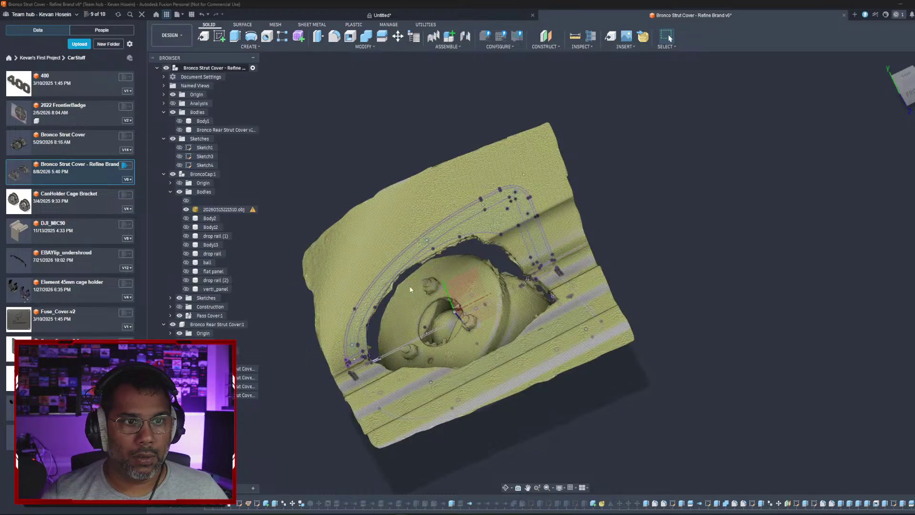
Step: Examine the drop rail, ball, flat panel and vertical panel reference bodies against the scan by toggling their visibility
shift+middle_drag(410, 289, 381, 248)
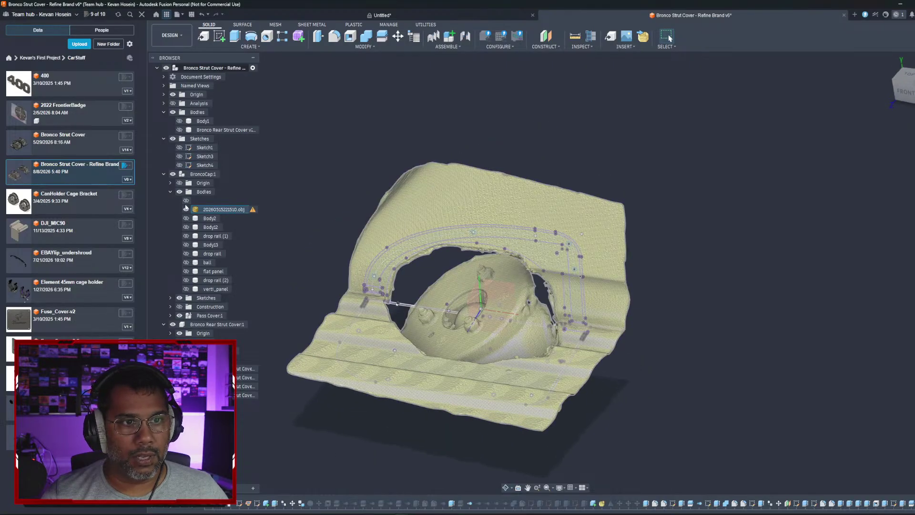
click(185, 236)
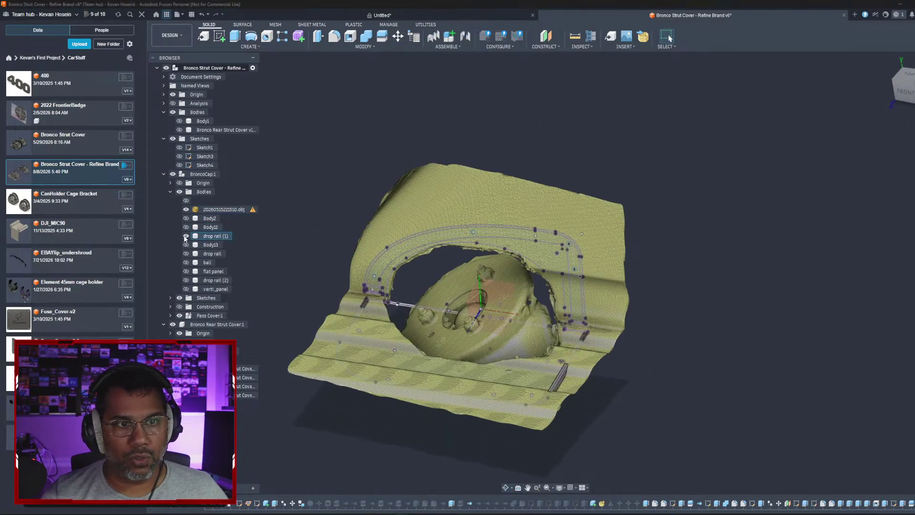
click(186, 236)
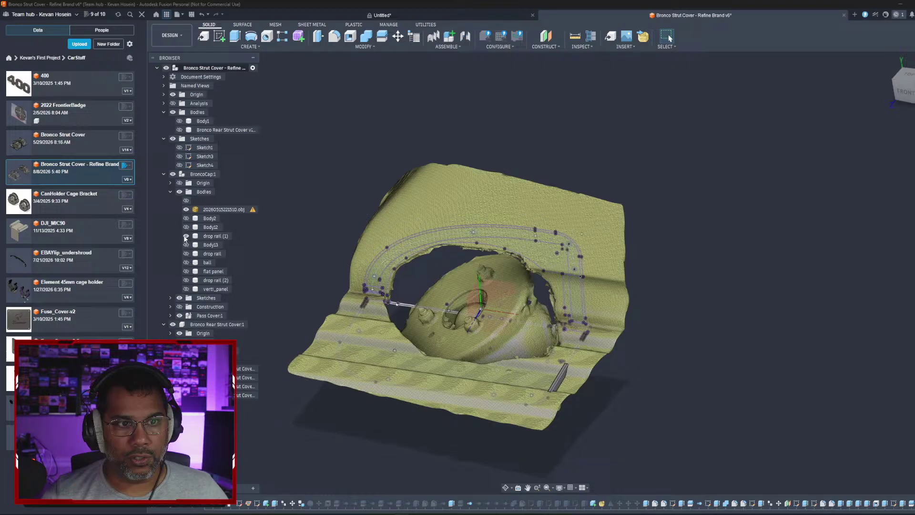
click(186, 263)
click(186, 262)
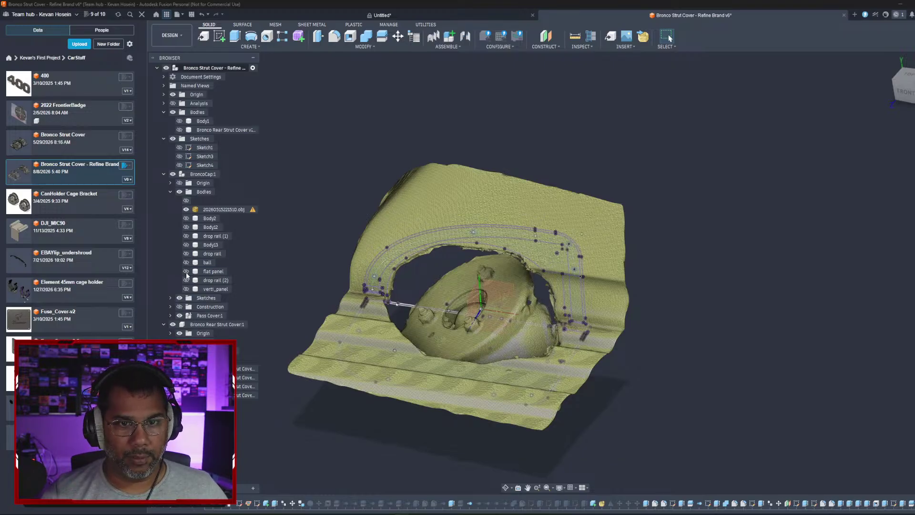
click(186, 272)
click(185, 271)
click(186, 280)
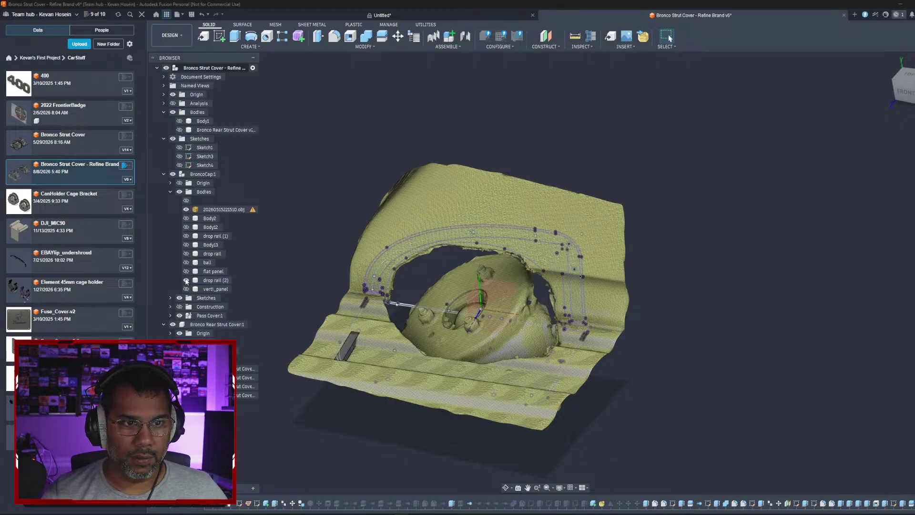
click(186, 289)
shift+middle_drag(329, 282, 414, 352)
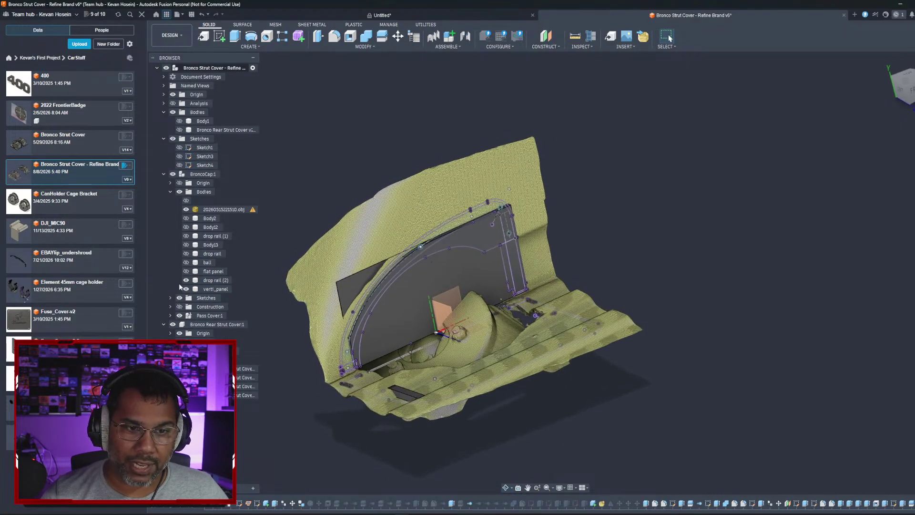
click(186, 288)
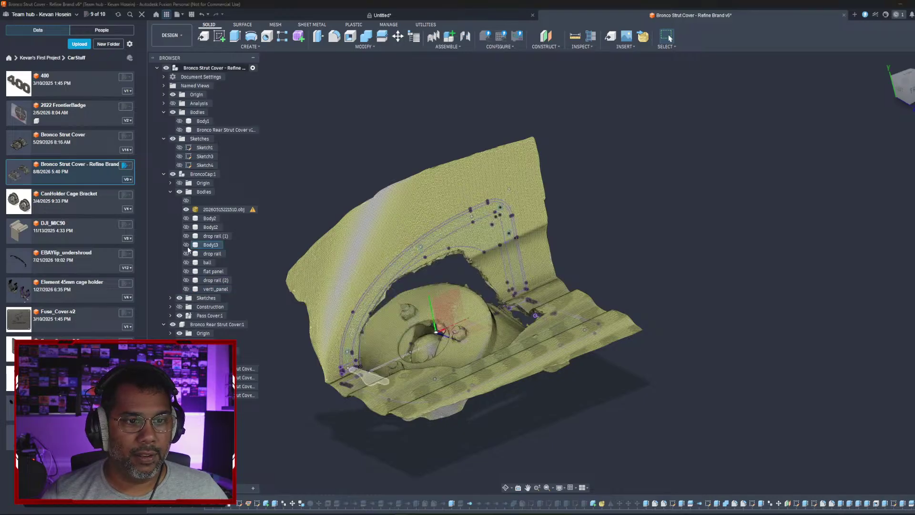
Step: Show both strut covers again and view how the front one sits on the scan mesh
shift+middle_drag(494, 232, 201, 292)
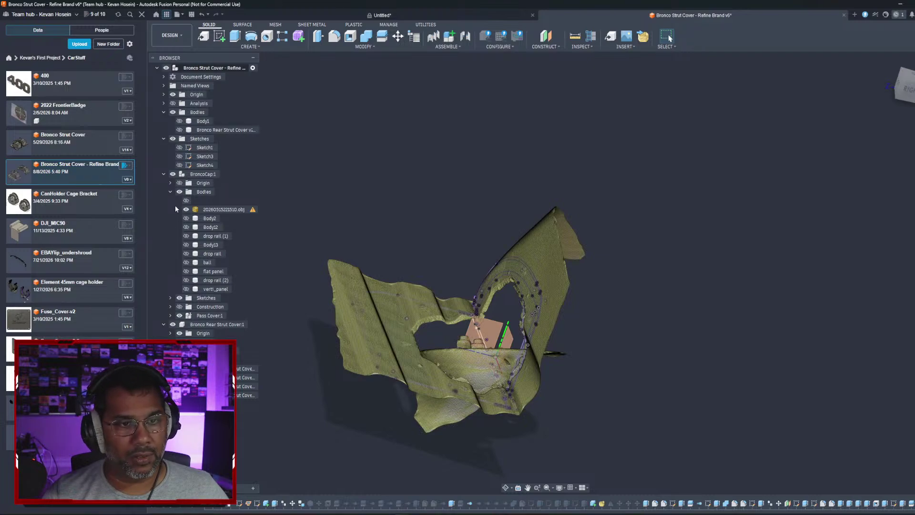
click(186, 395)
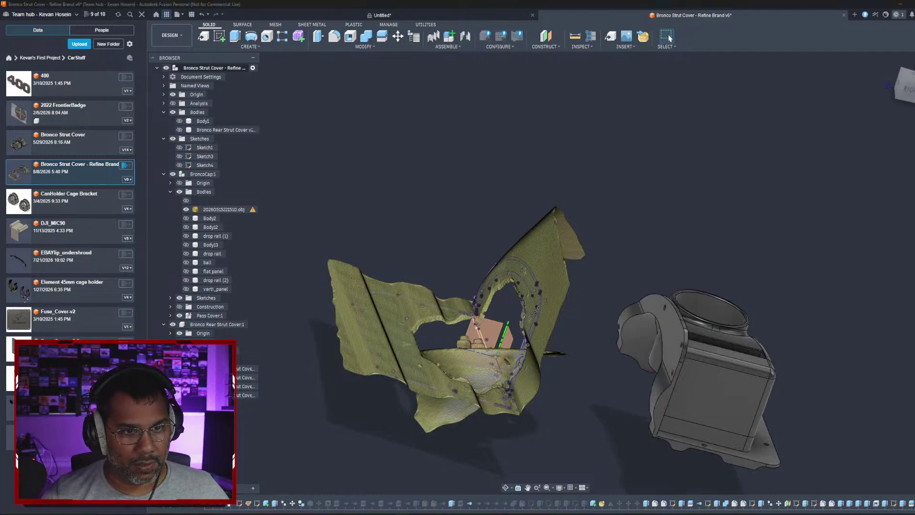
click(186, 386)
mouse_move(362, 362)
shift+middle_down()
mouse_move(381, 286)
mouse_move(401, 353)
mouse_move(457, 401)
mouse_move(548, 410)
mouse_move(562, 343)
mouse_move(374, 350)
shift+middle_up()
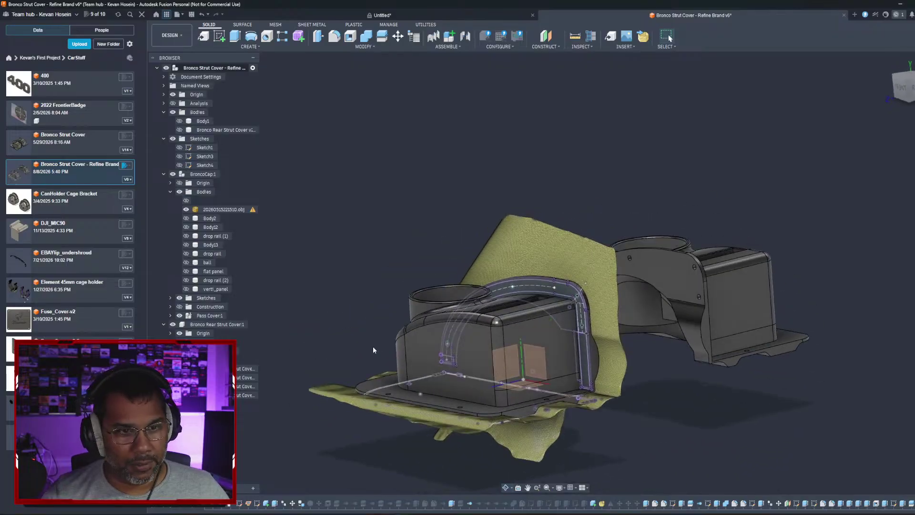
Step: Roll the strut cover's design history back to its start and advance it to the imported scan mesh
scroll(282, 425, up, 2)
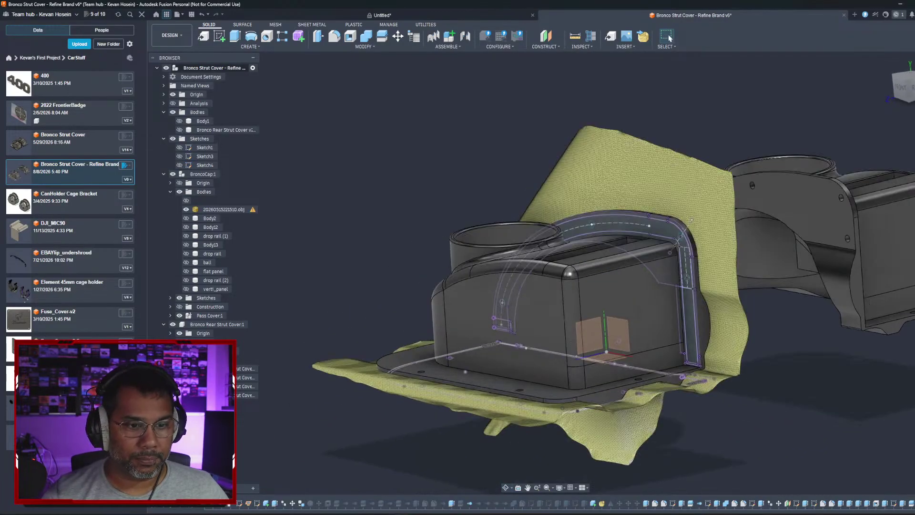
click(156, 509)
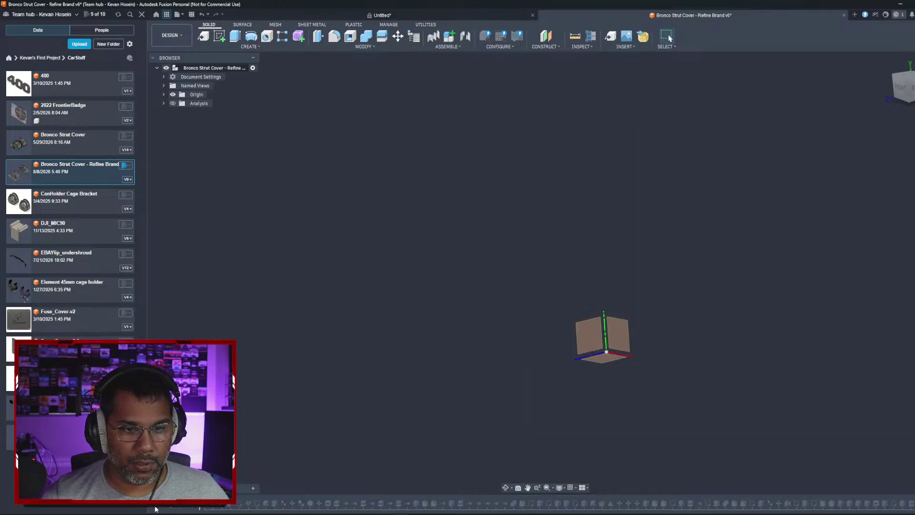
click(182, 508)
middle_drag(355, 423, 318, 317)
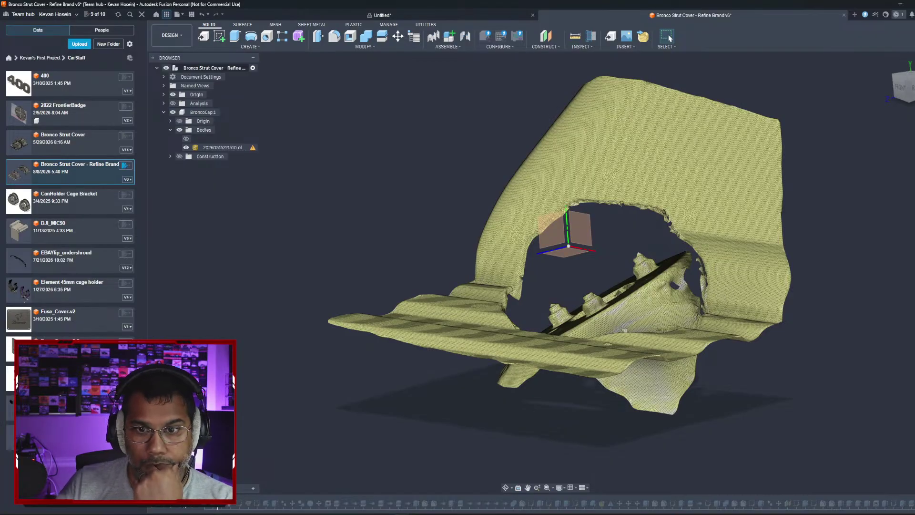
click(182, 509)
click(181, 509)
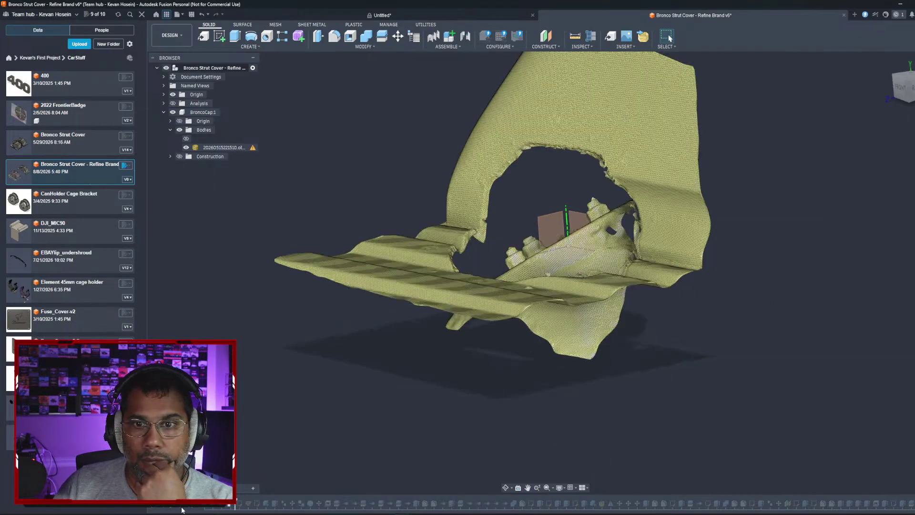
Step: Advance the history until the horizontal and vertical slabs exist, and examine how they sit against the scan
click(181, 510)
click(182, 510)
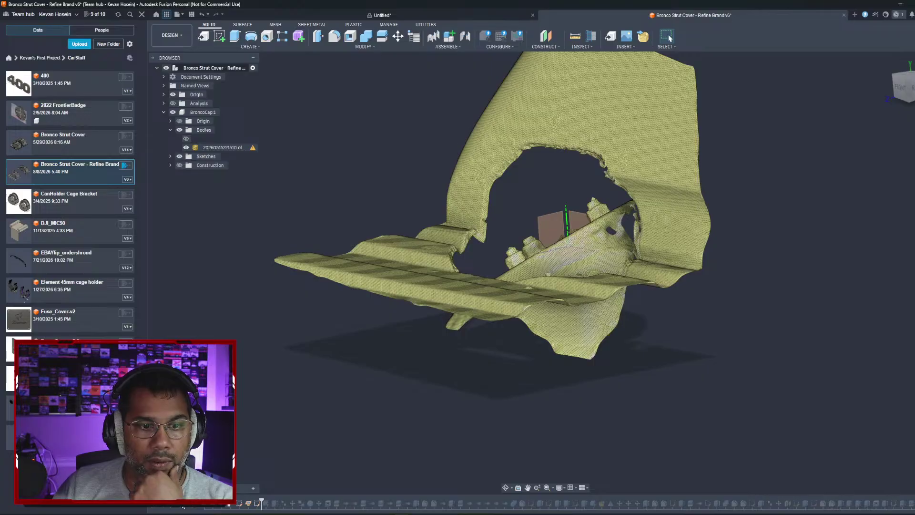
click(182, 510)
click(182, 509)
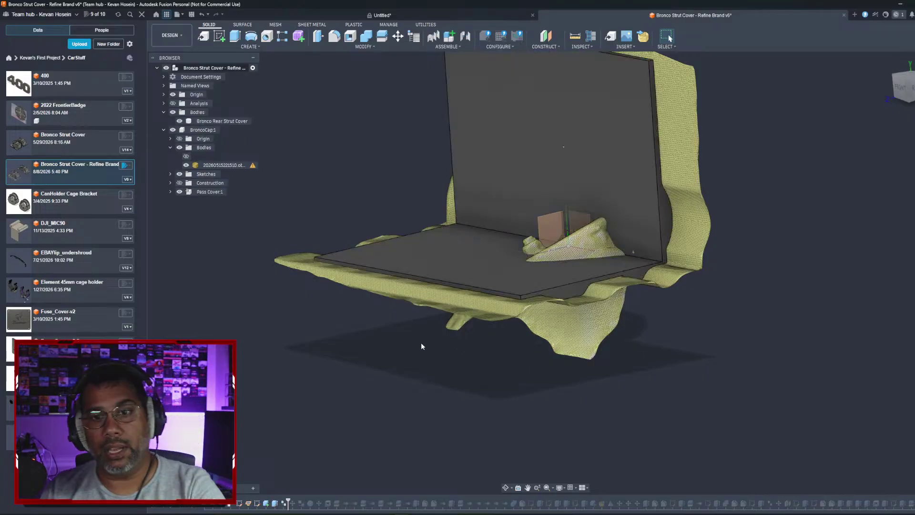
middle_drag(461, 332, 460, 352)
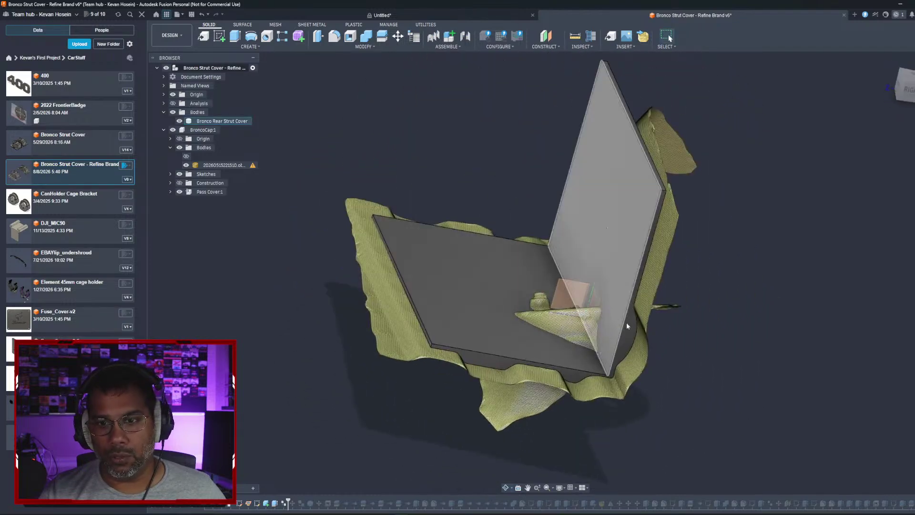
shift+middle_drag(550, 362, 438, 295)
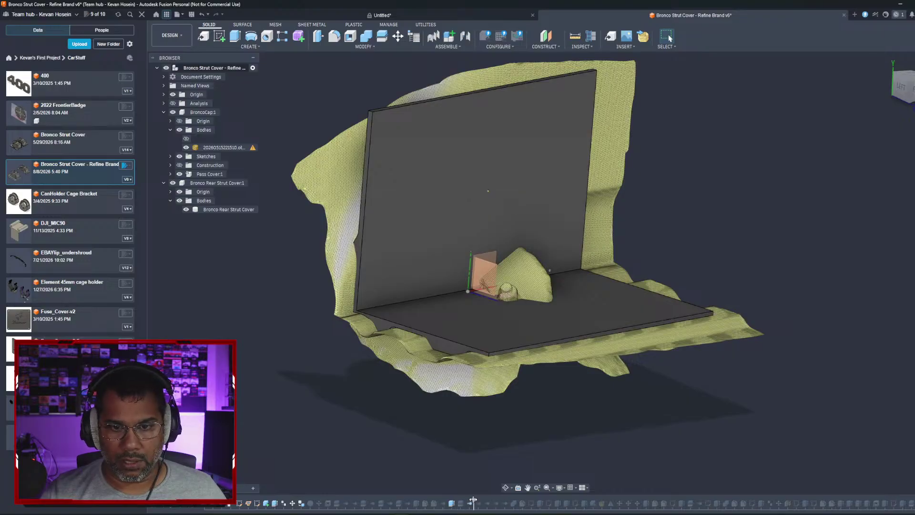
Step: Roll the history forward through the features following the Bronco Rear Strut Cover component, and view the slabs against the scan
drag(578, 500, 615, 504)
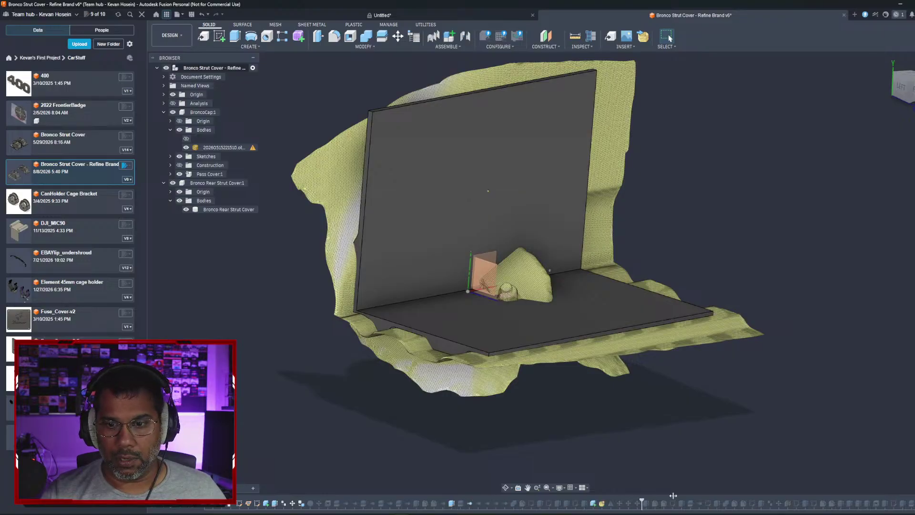
drag(673, 496, 820, 495)
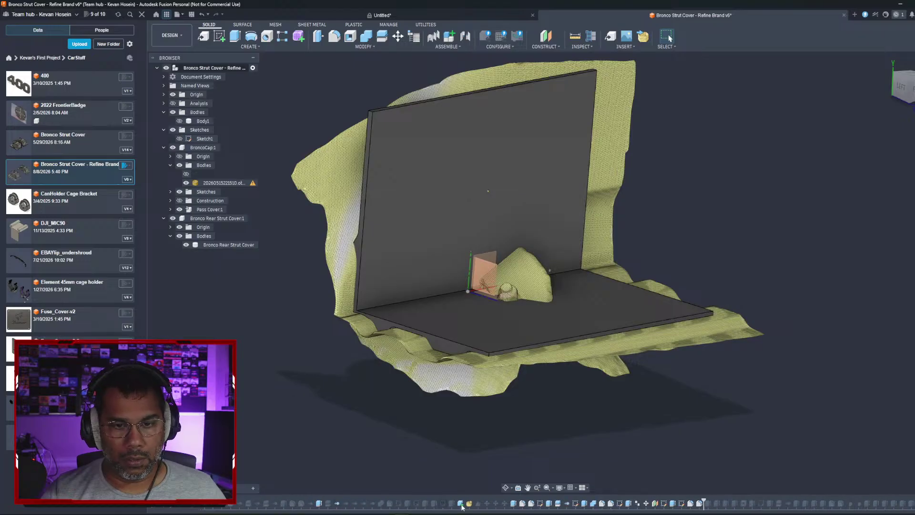
drag(674, 500, 889, 500)
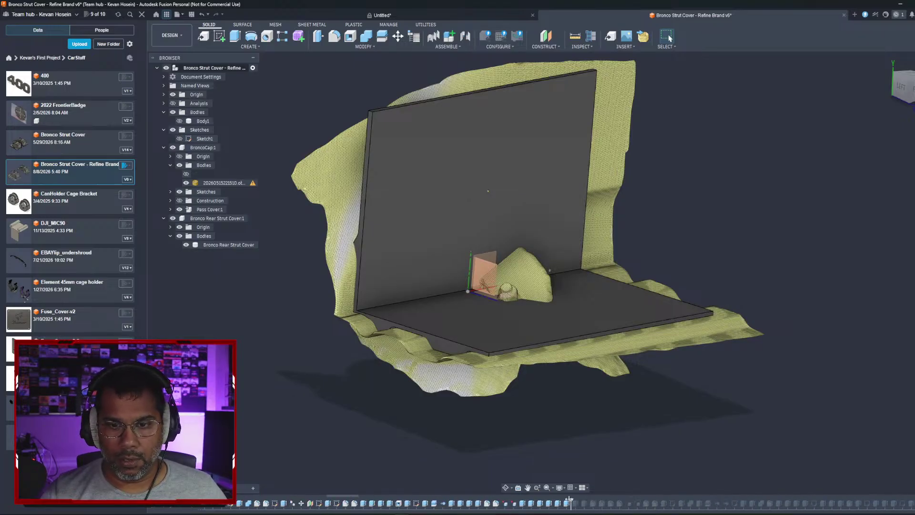
click(747, 501)
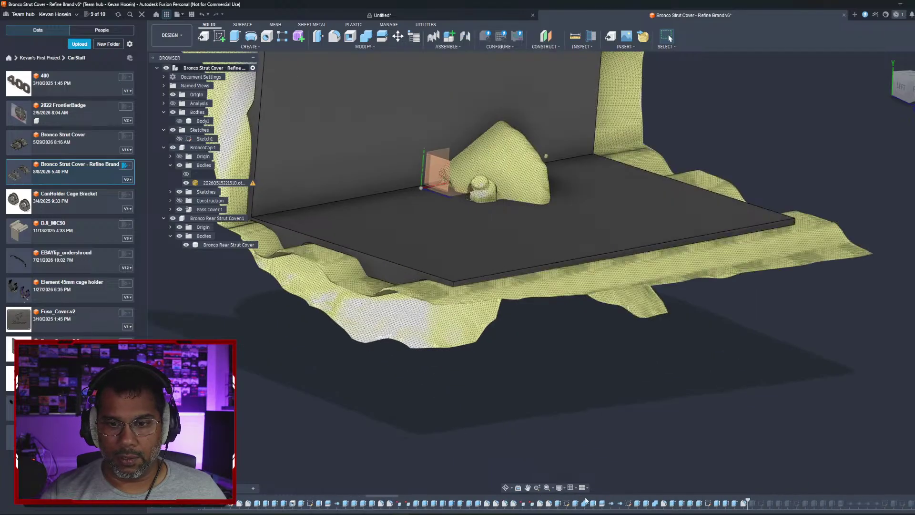
shift+middle_drag(542, 417, 541, 377)
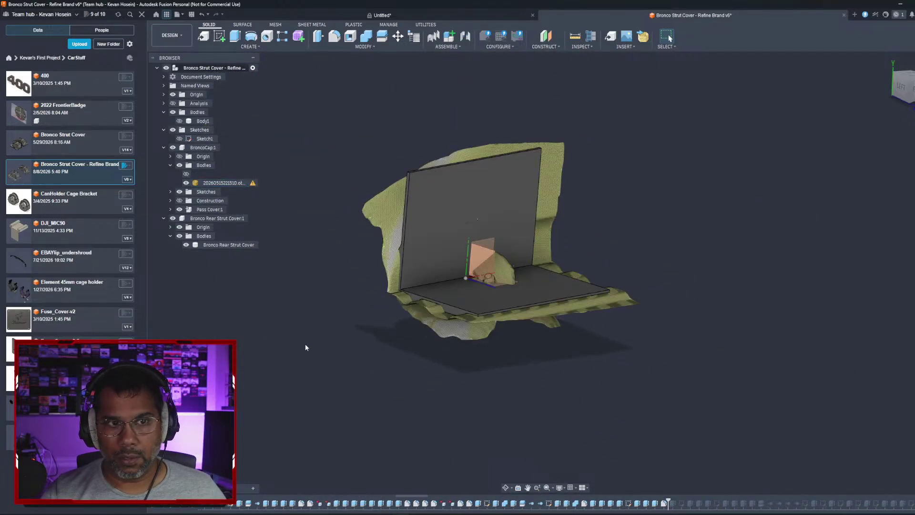
shift+middle_drag(305, 347, 453, 391)
Step: Review the history from the curved flange sketch through the reference bodies to the detailed pair of strut covers
mouse_move(668, 502)
mouse_down()
mouse_move(905, 501)
mouse_move(562, 502)
mouse_up()
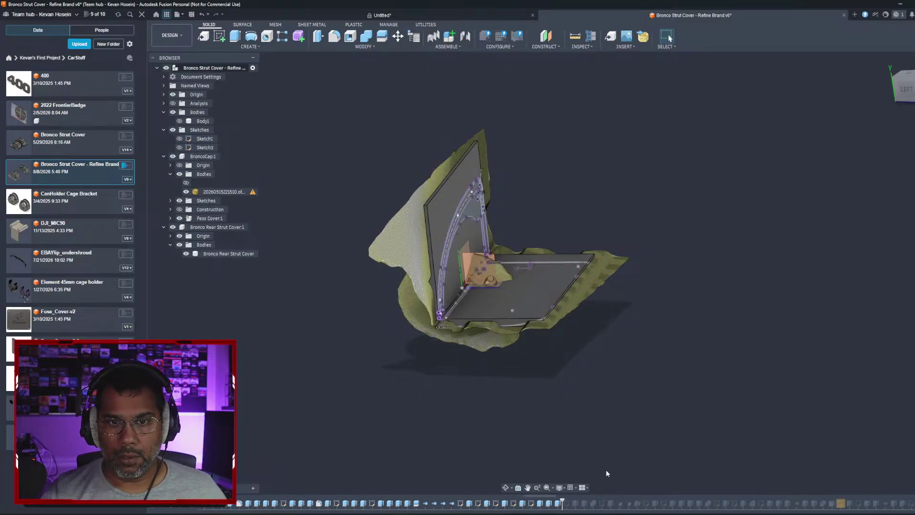
mouse_move(562, 499)
mouse_down()
mouse_move(846, 502)
mouse_move(595, 502)
mouse_up()
scroll(594, 501, down, 3)
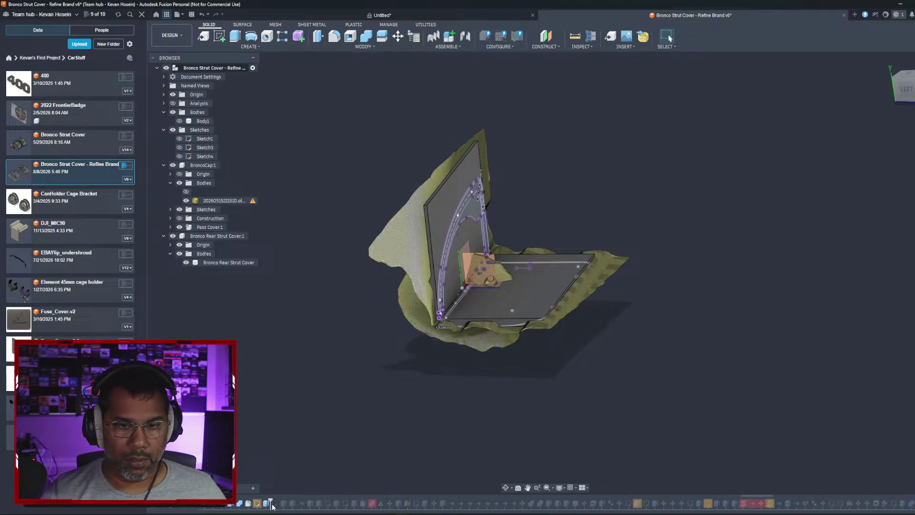
drag(270, 500, 474, 501)
scroll(382, 498, down, 2)
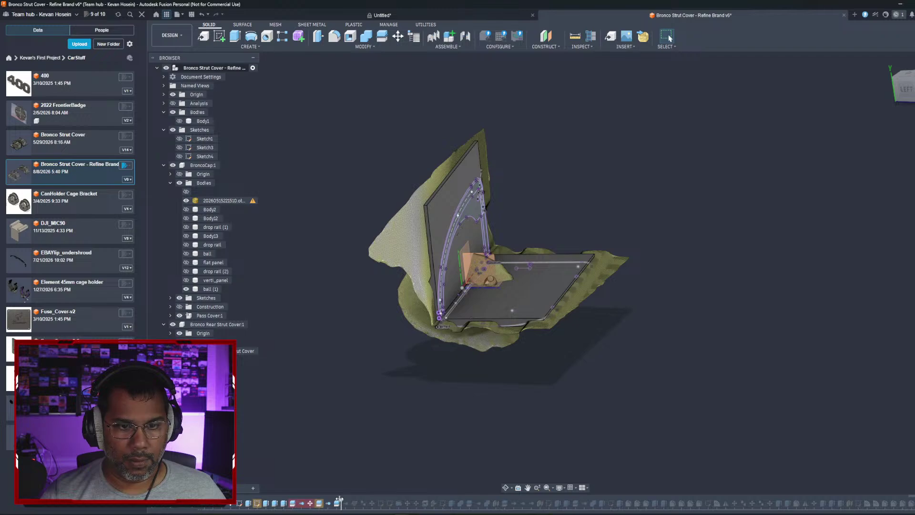
drag(340, 499, 809, 502)
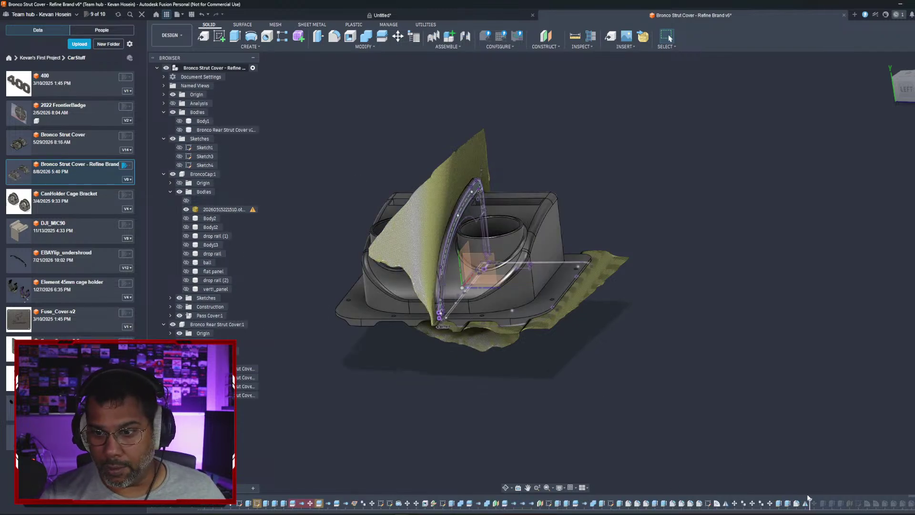
Step: Roll the history back to the rough curved block of the cover and examine its construction from behind
drag(809, 499, 500, 500)
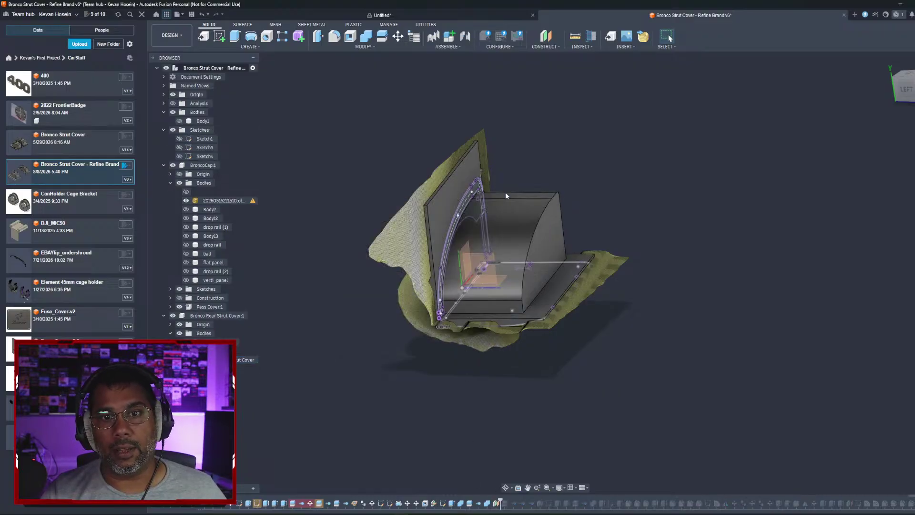
shift+middle_drag(478, 287, 353, 293)
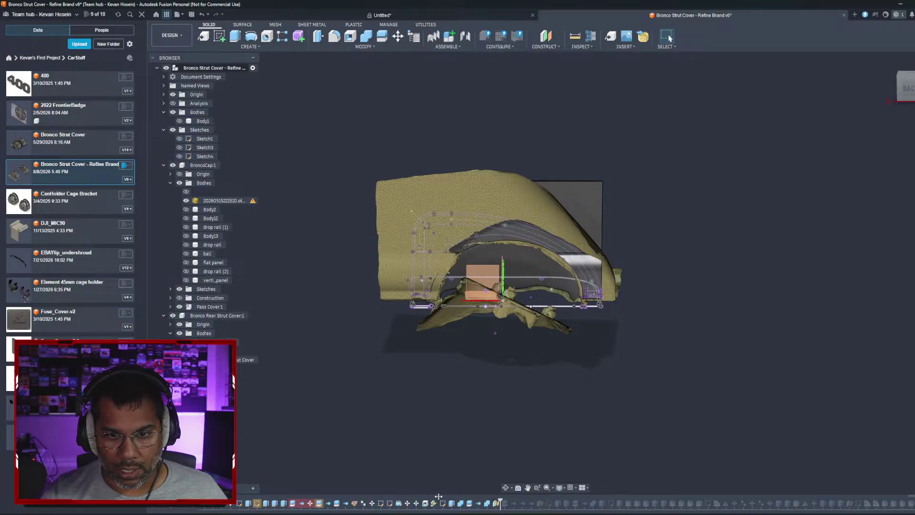
drag(438, 497, 438, 502)
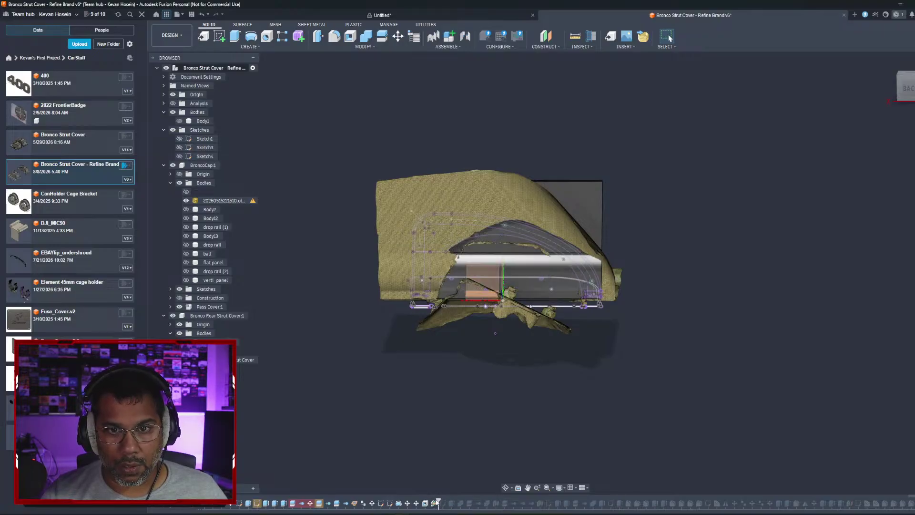
Step: Return the history to the finished covers and examine both of them around the scan mesh
drag(654, 491, 827, 501)
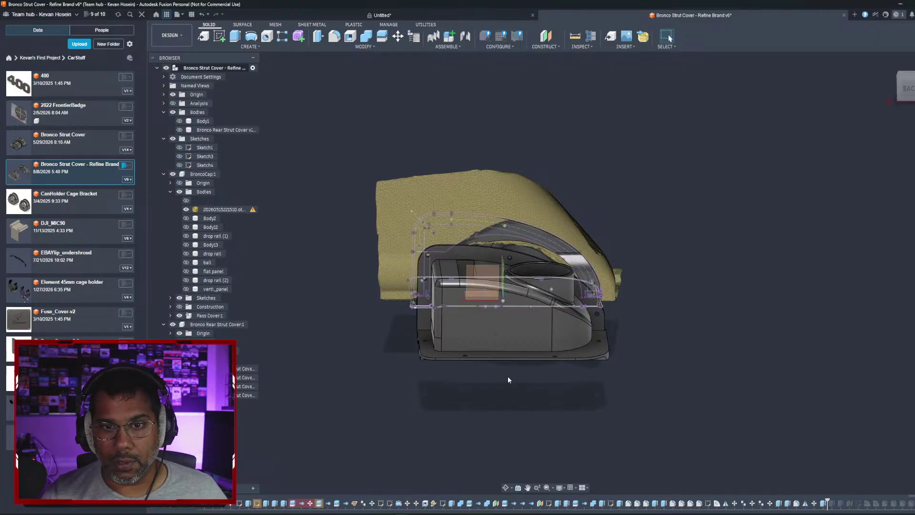
shift+middle_drag(508, 376, 693, 453)
drag(828, 501, 911, 501)
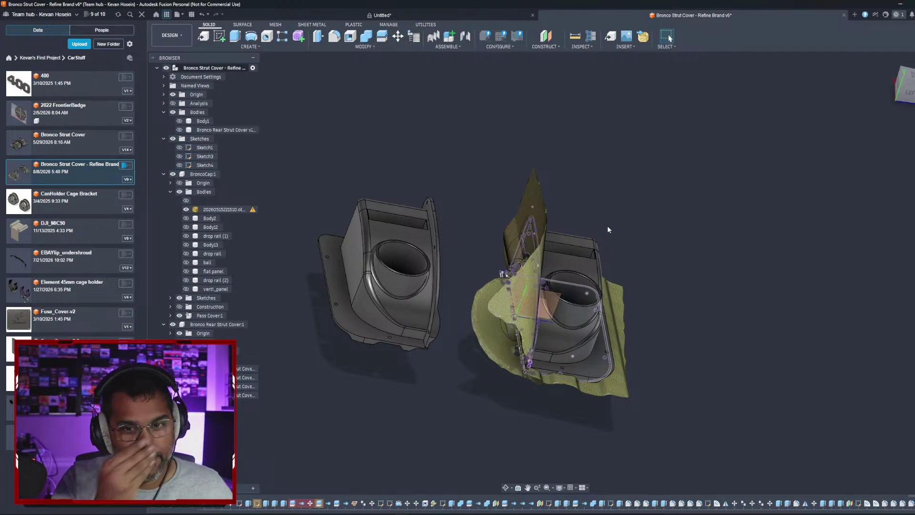
scroll(475, 290, up, 3)
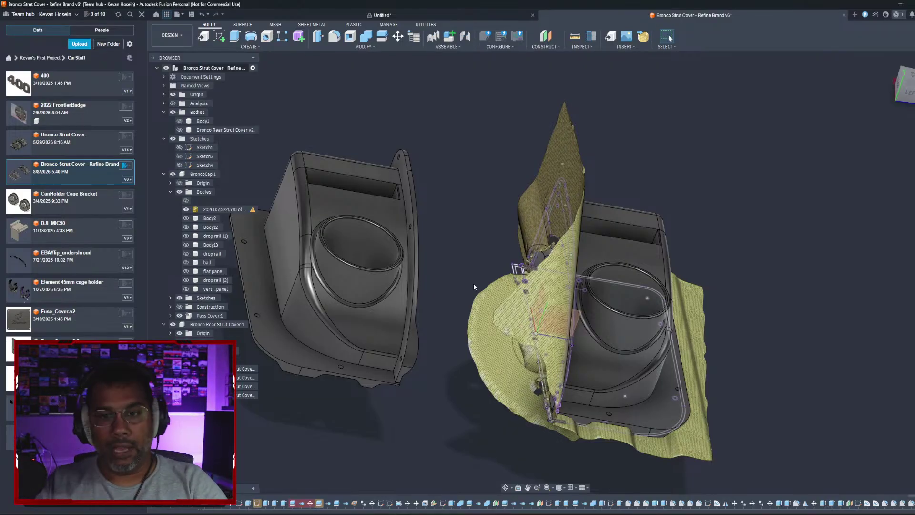
shift+middle_drag(620, 303, 614, 285)
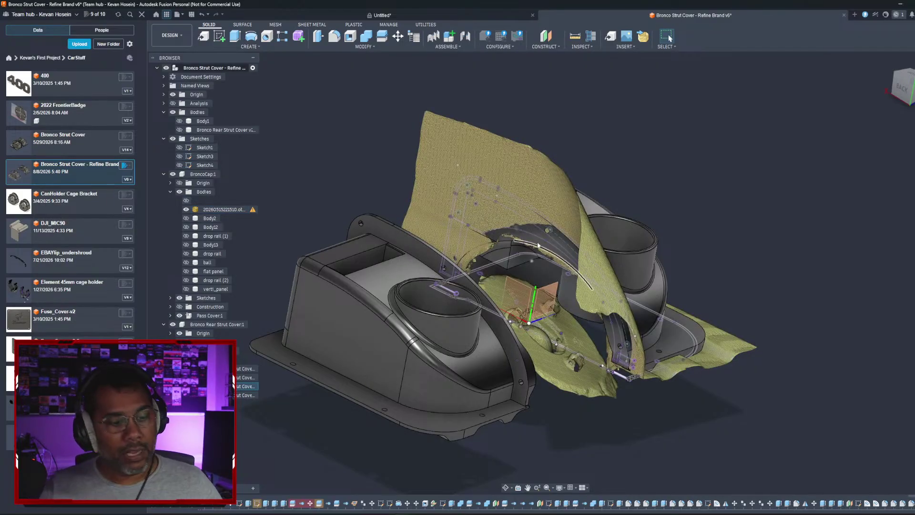
shift+middle_drag(571, 217, 576, 257)
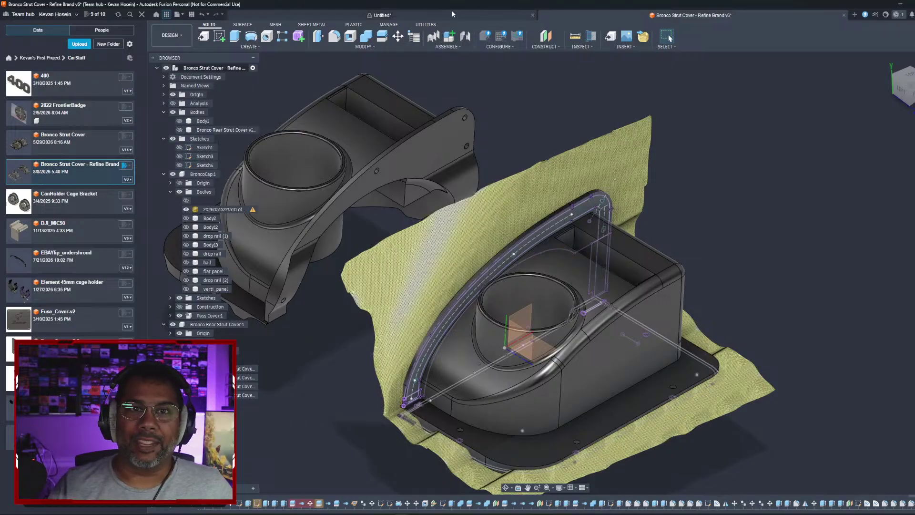
Step: Switch back to the Untitled trunk-lid design and finish its direct mesh editing session
click(451, 15)
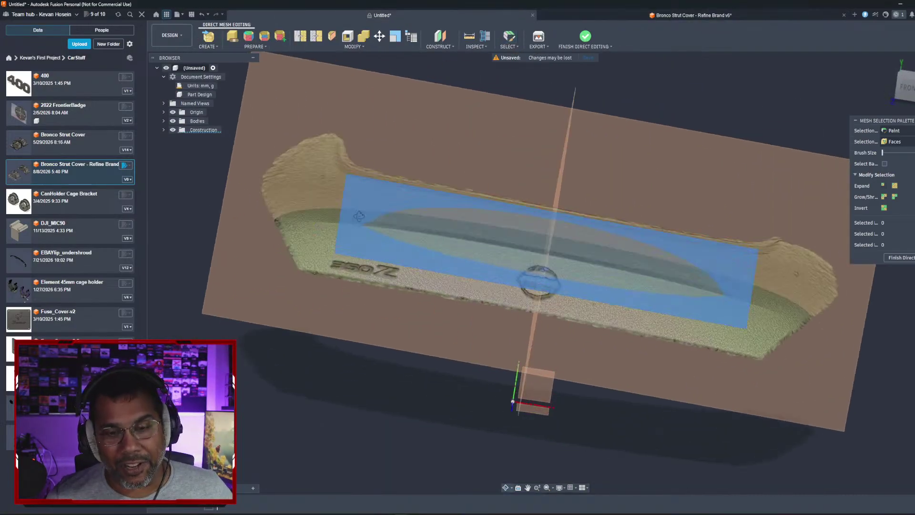
mouse_move(341, 206)
shift+middle_down()
mouse_move(340, 198)
mouse_move(339, 212)
shift+middle_up()
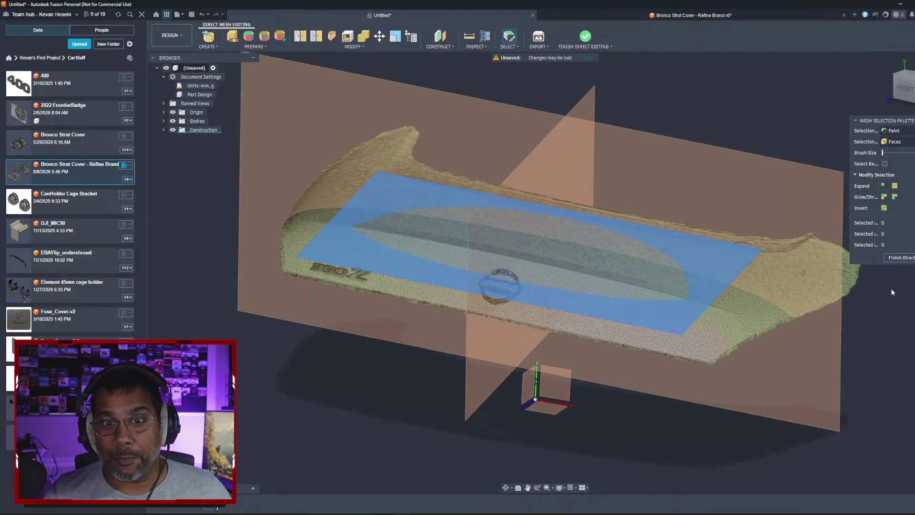
click(903, 257)
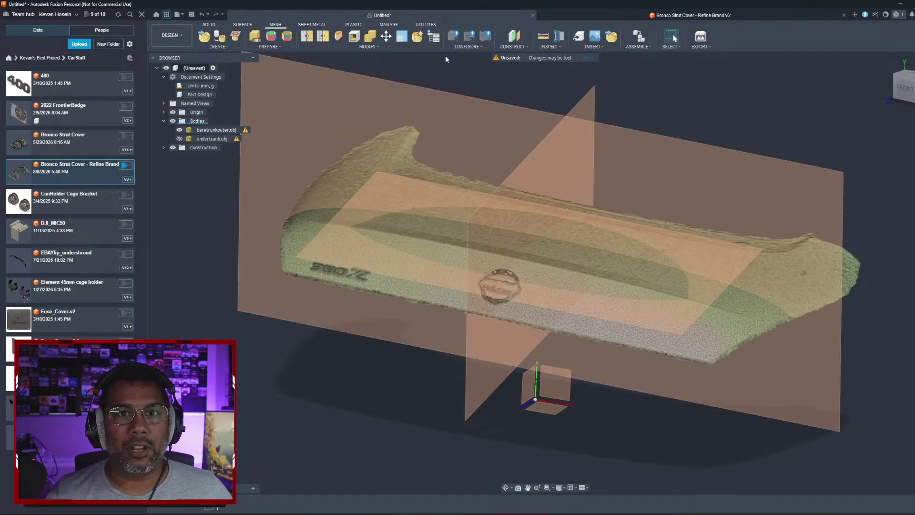
click(383, 46)
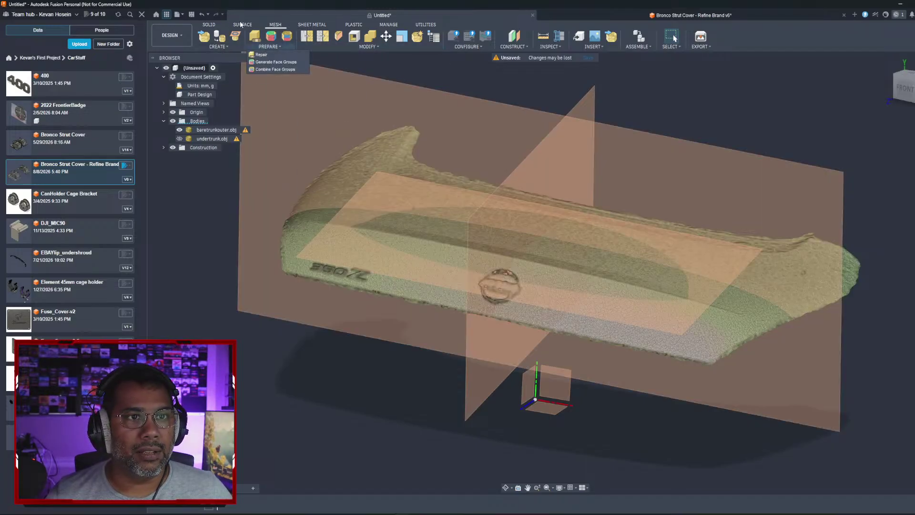
click(210, 25)
click(359, 47)
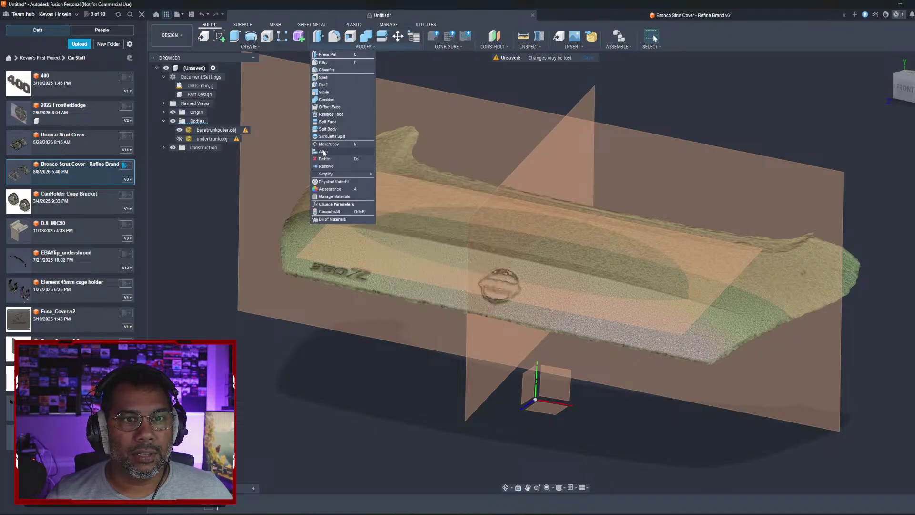
click(363, 151)
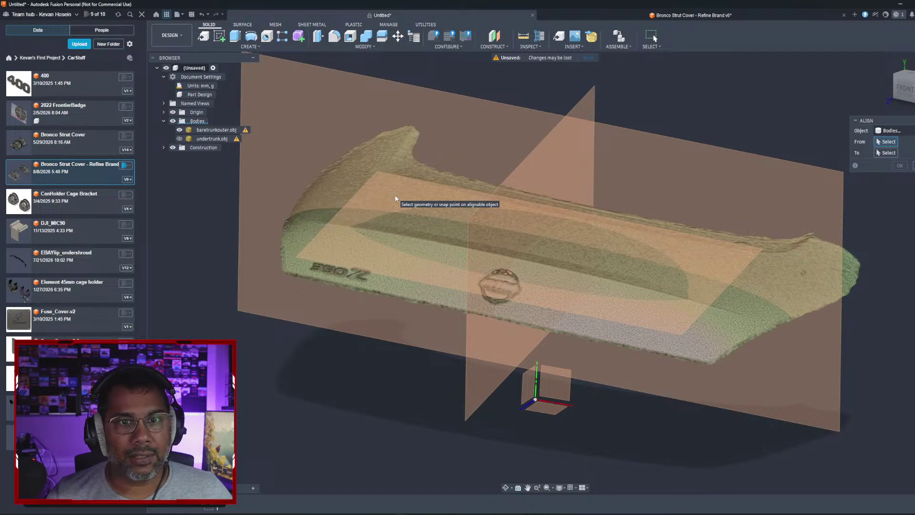
click(881, 152)
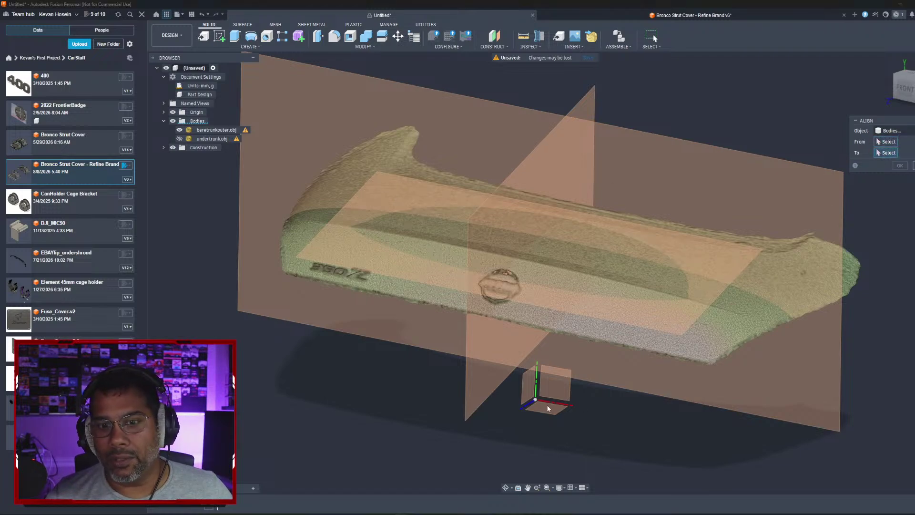
click(898, 131)
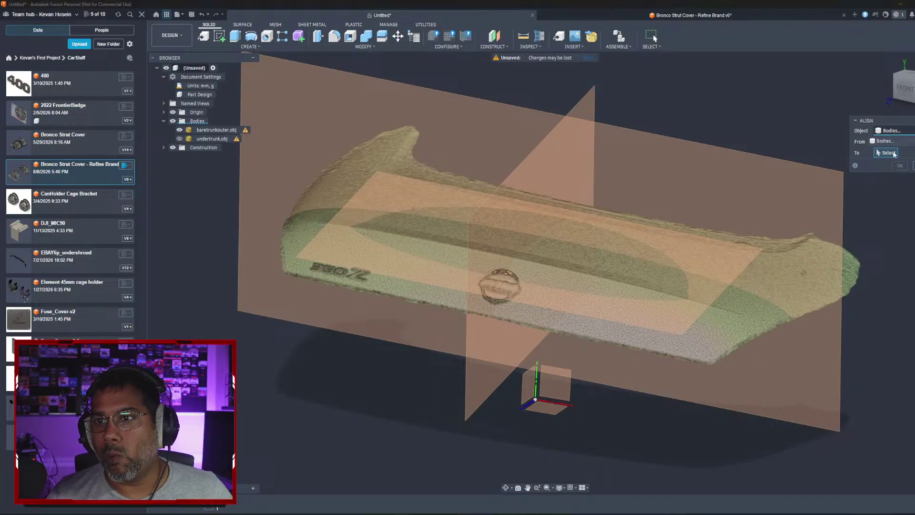
key(Escape)
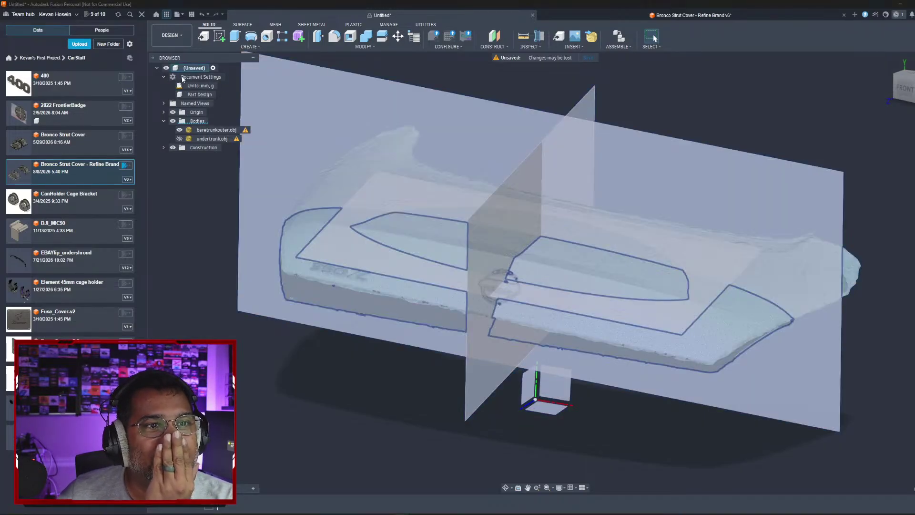
click(239, 25)
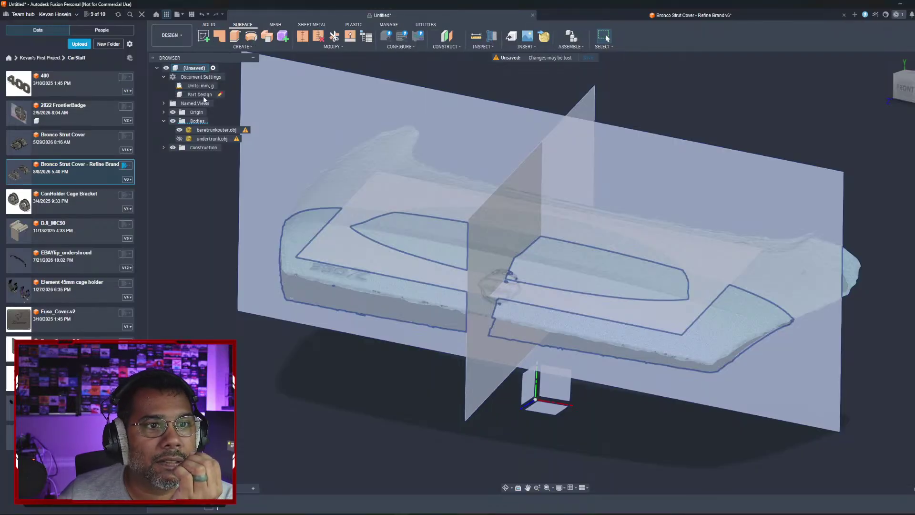
click(220, 94)
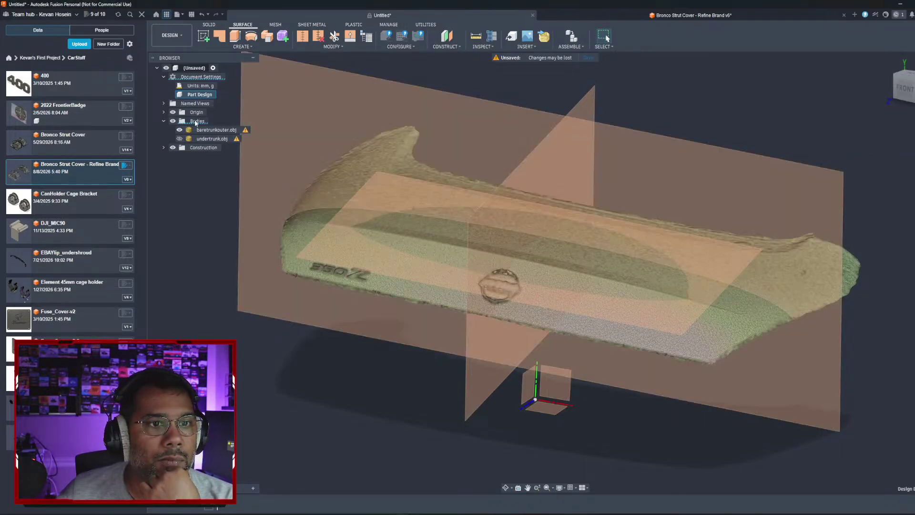
right_click(209, 79)
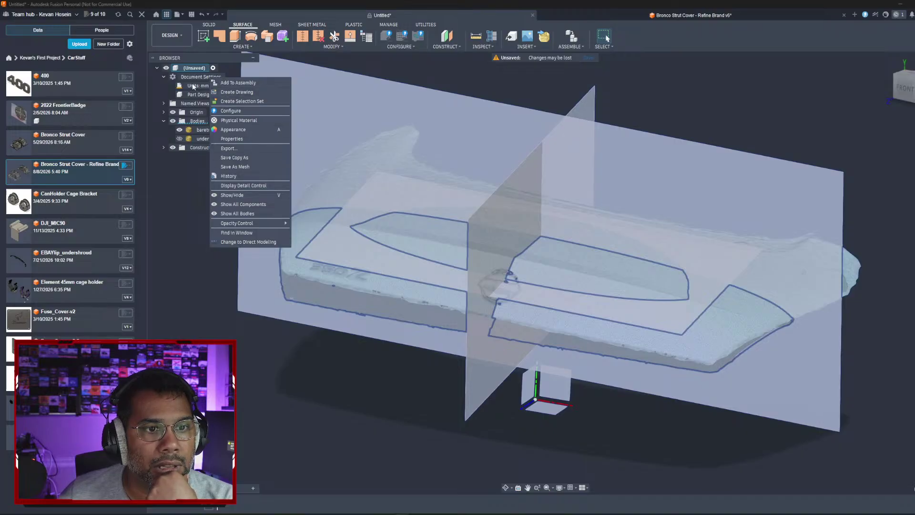
right_click(203, 69)
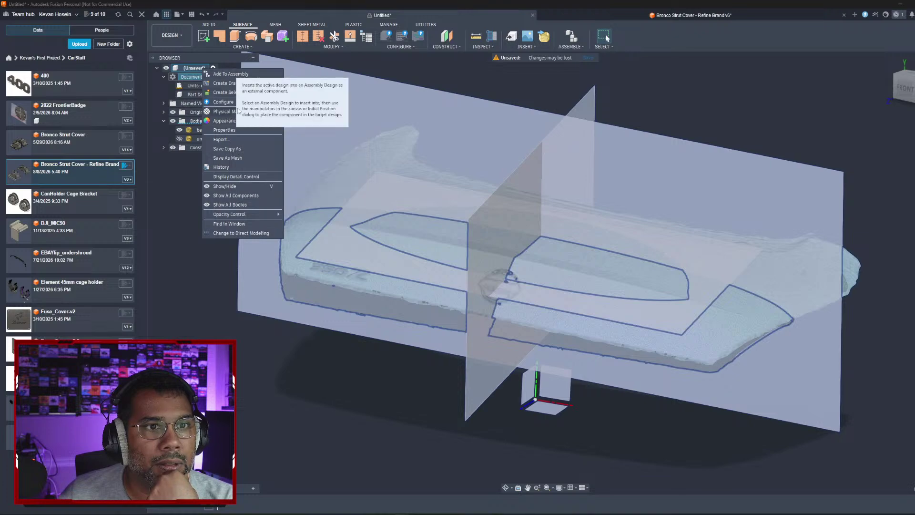
click(185, 186)
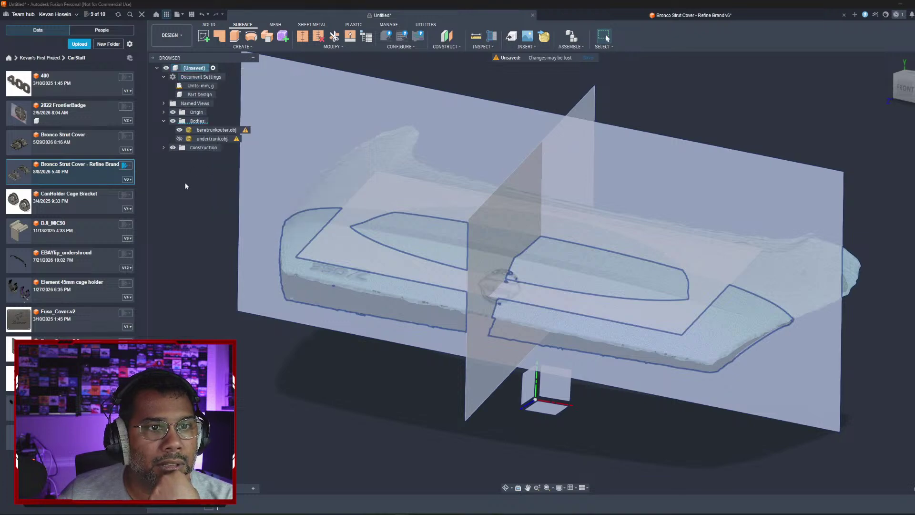
right_click(201, 106)
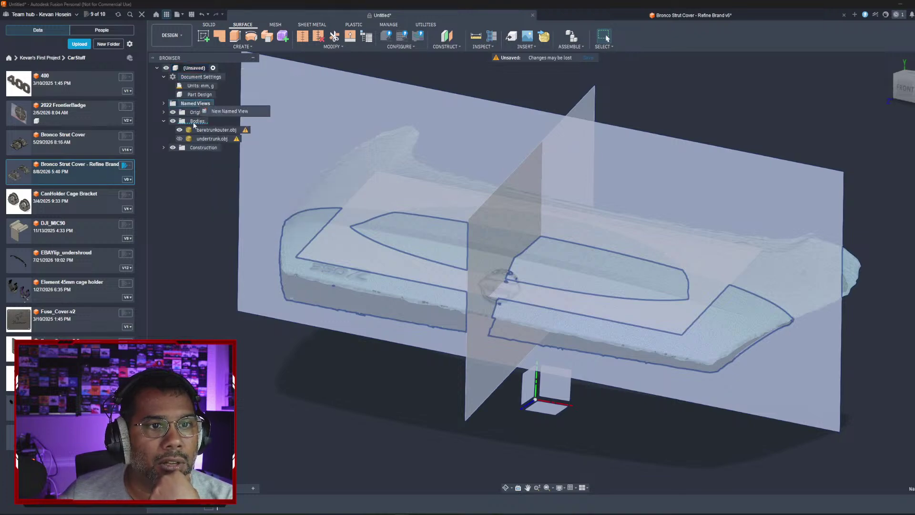
right_click(194, 122)
click(195, 122)
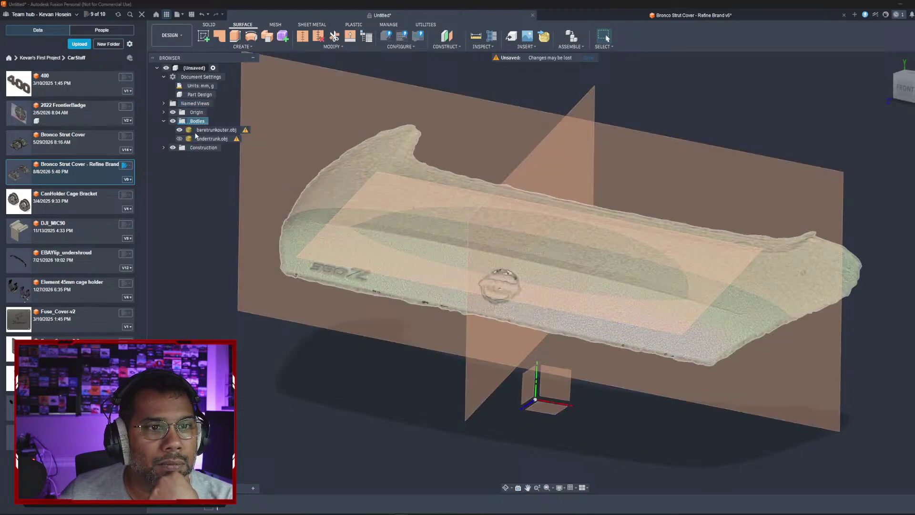
right_click(211, 131)
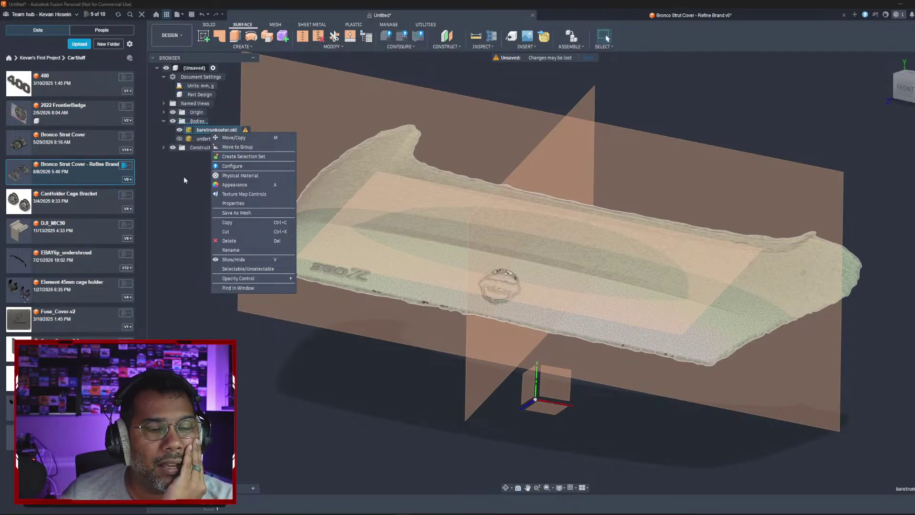
click(207, 130)
right_click(207, 133)
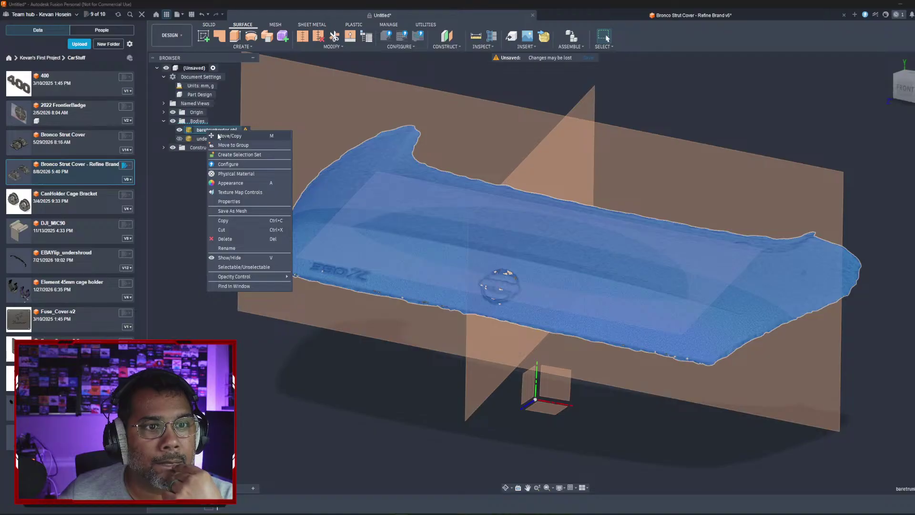
key(Escape)
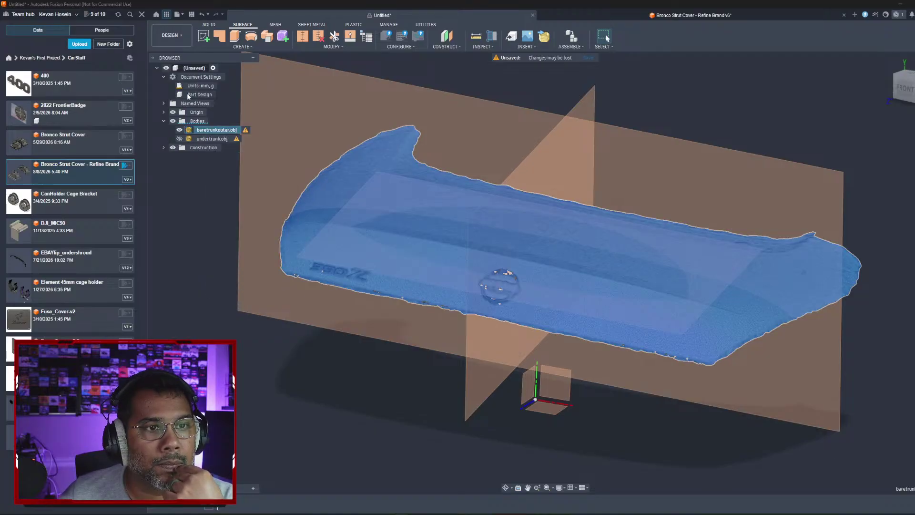
right_click(197, 71)
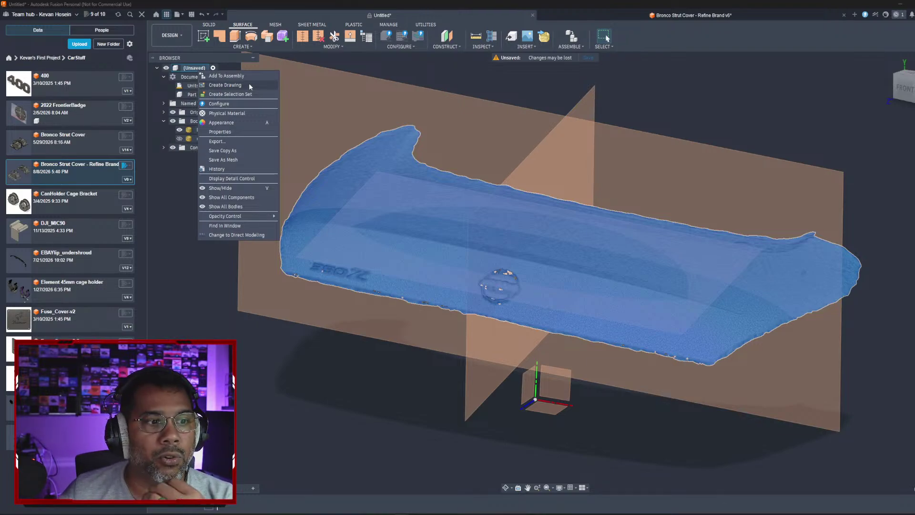
click(255, 288)
Step: Open the EBAYlip_undershroud design from the CarStuff project folder as another scan-based reference example
click(68, 262)
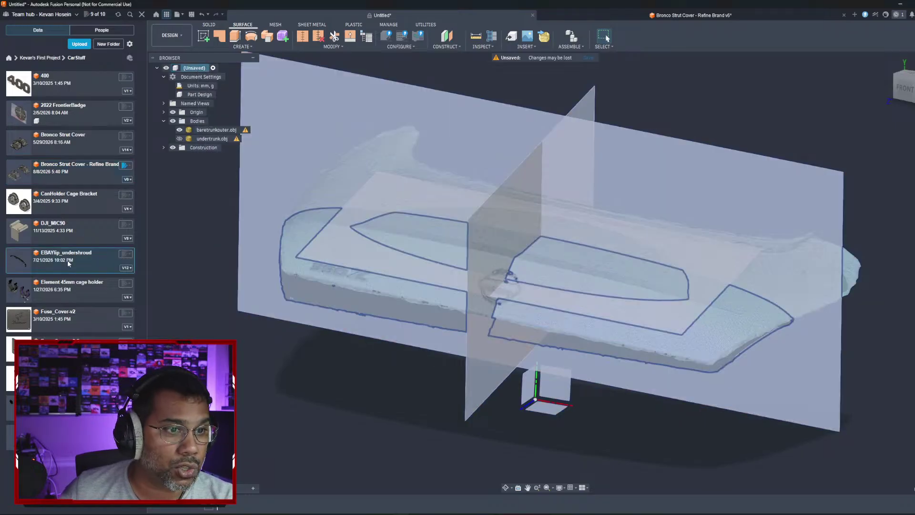
double_click(68, 262)
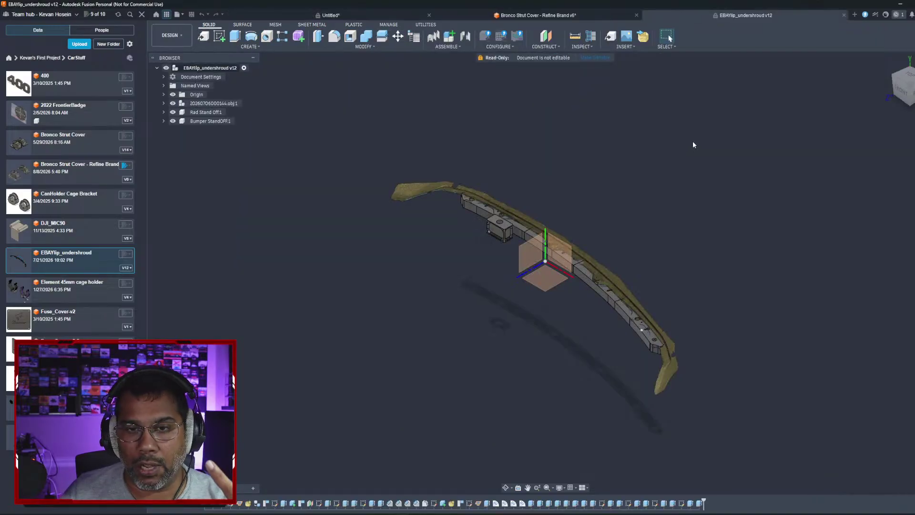
Step: Hide the Bumper StandOFF1 through Bumper StandOFF4 bodies in the Bumper StandOFF component, leaving the spacer.obj mesh shown
scroll(500, 323, up, 3)
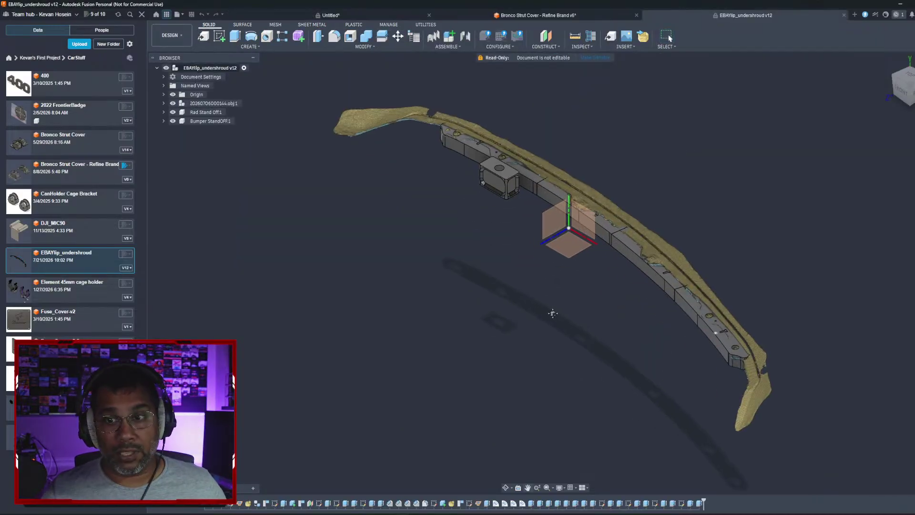
shift+middle_drag(581, 316, 572, 343)
click(164, 121)
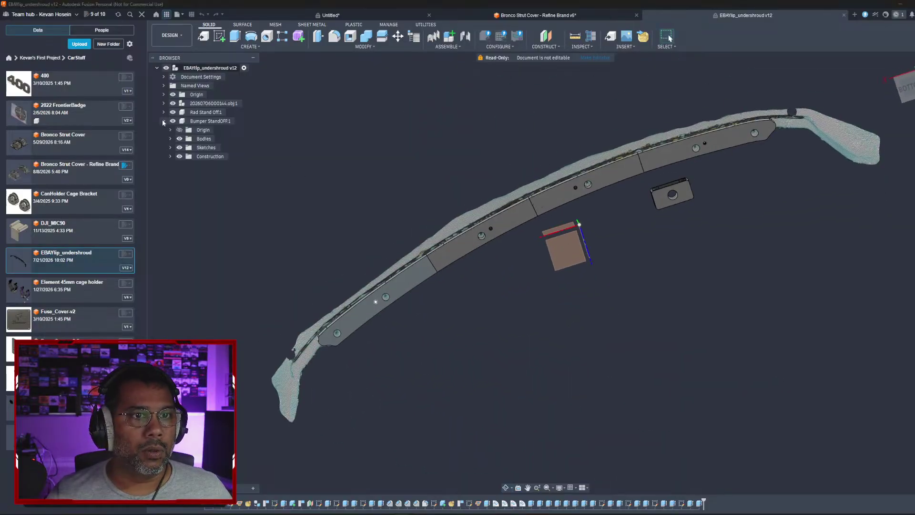
click(170, 138)
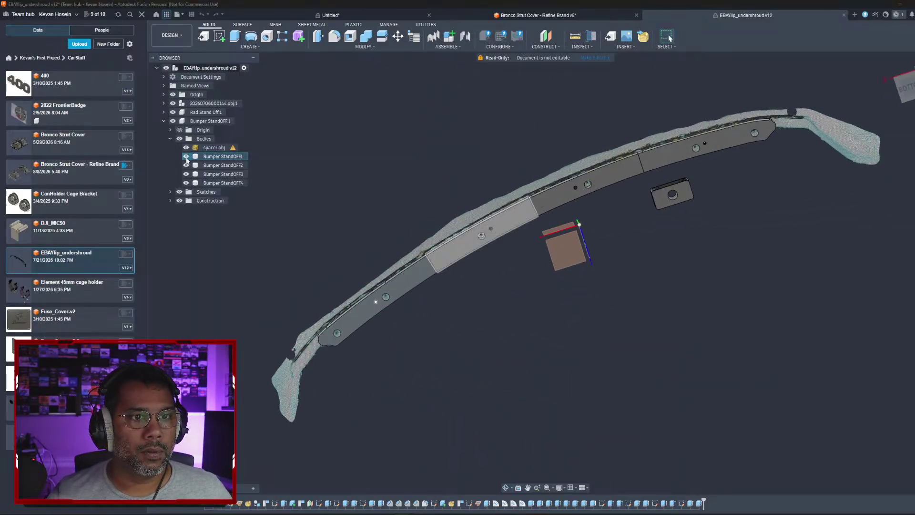
click(186, 157)
click(186, 165)
click(186, 174)
click(186, 184)
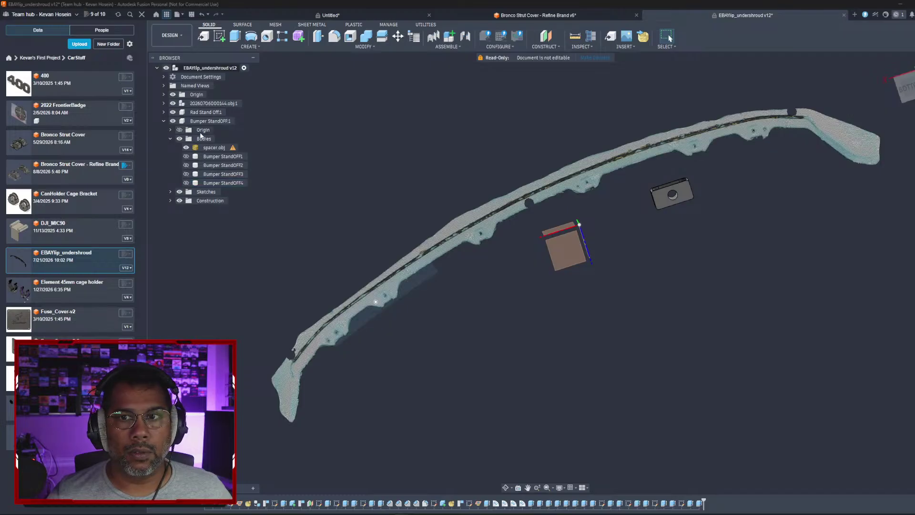
shift+middle_drag(427, 169, 497, 220)
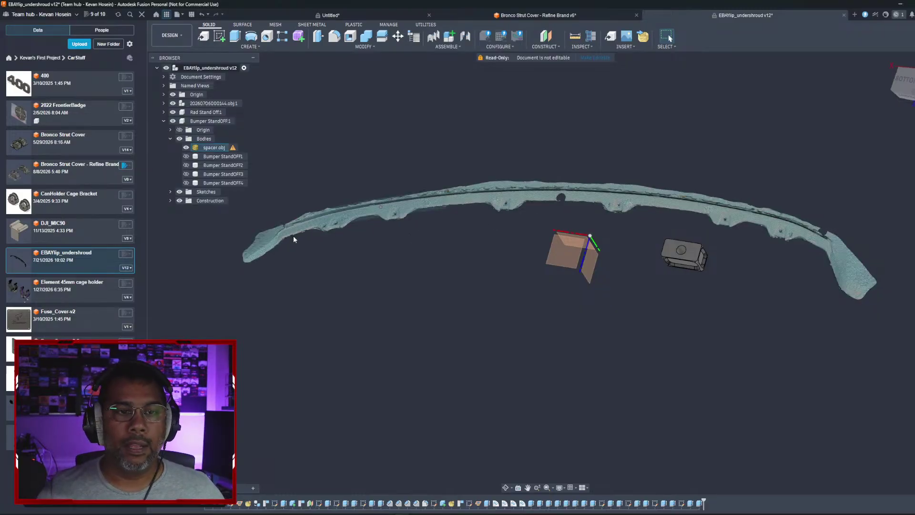
scroll(524, 224, down, 1)
scroll(521, 225, up, 1)
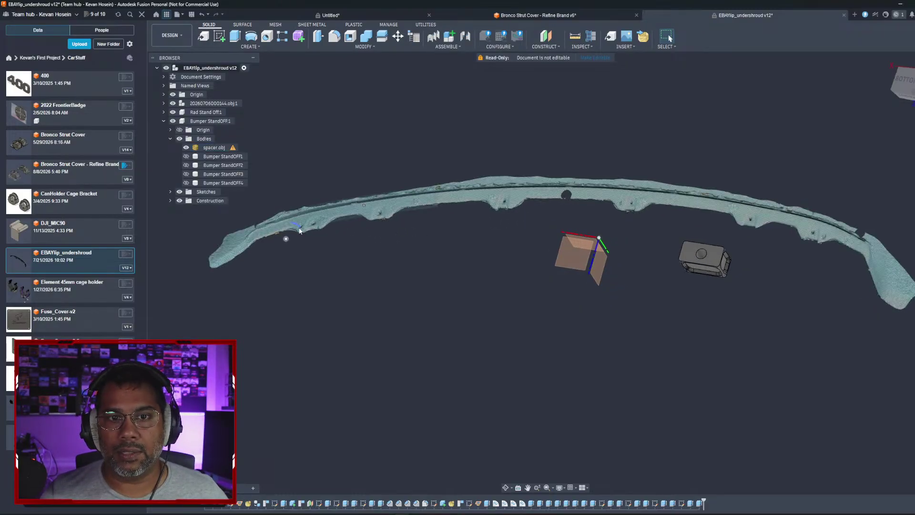
click(153, 502)
click(179, 502)
click(179, 502)
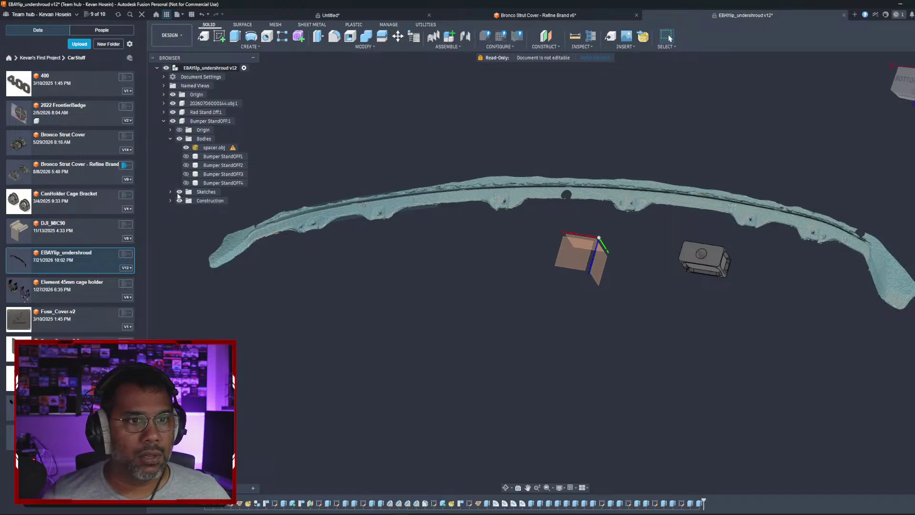
Step: List the Bumper StandOFF component's sketches and set their visibility so that only Sketch1 is shown
click(169, 192)
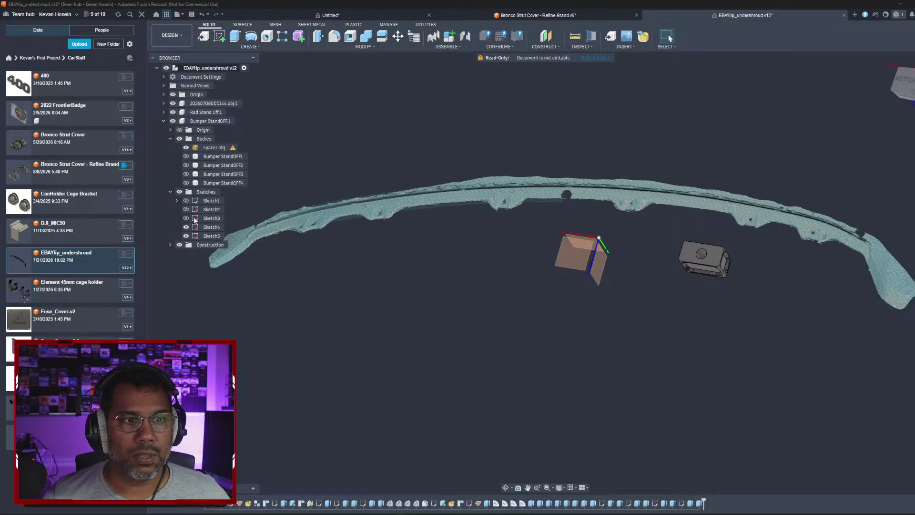
shift+middle_drag(505, 243, 567, 200)
shift+middle_drag(549, 161, 490, 135)
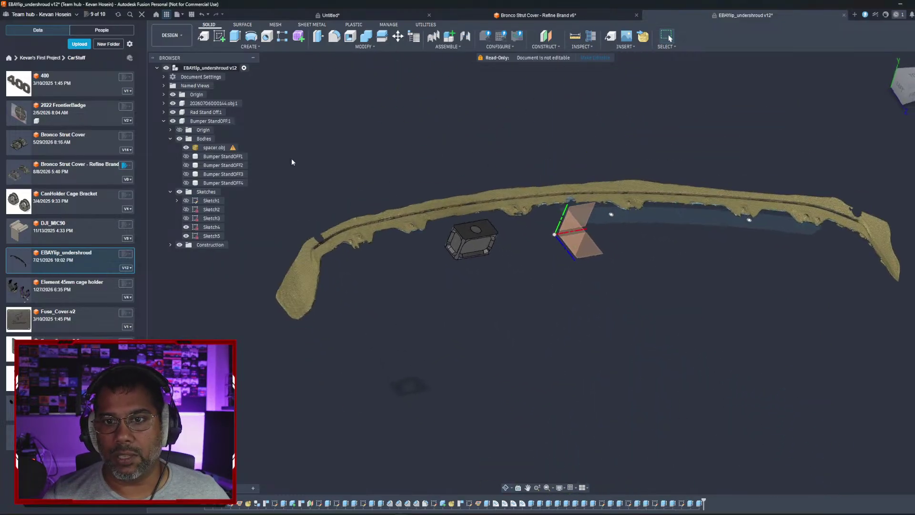
click(186, 218)
click(186, 210)
click(186, 201)
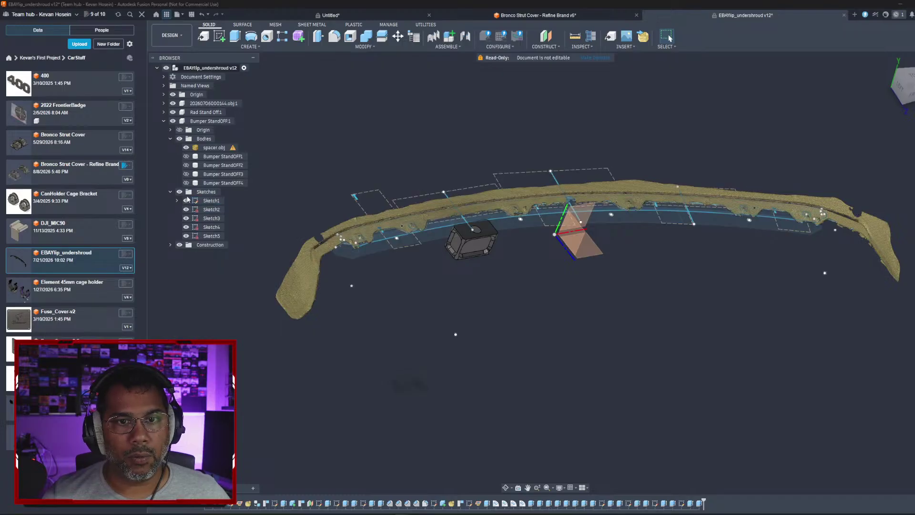
click(186, 200)
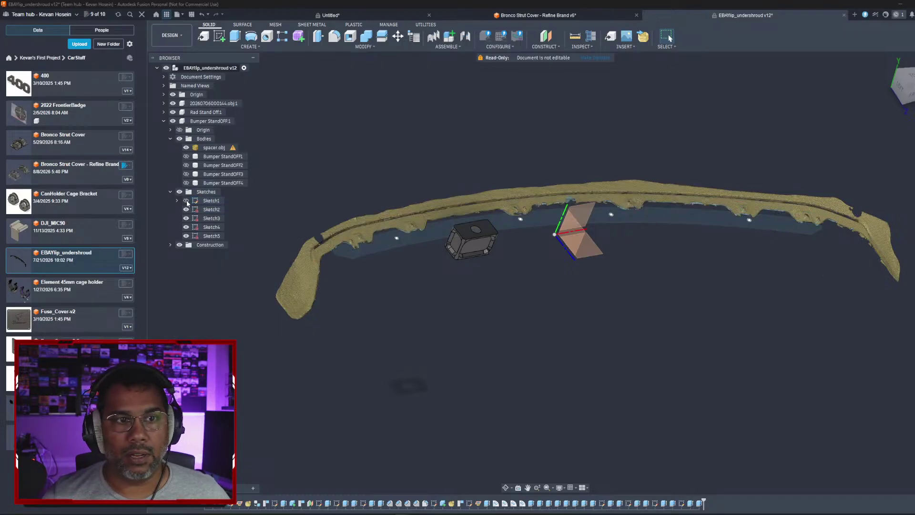
click(185, 201)
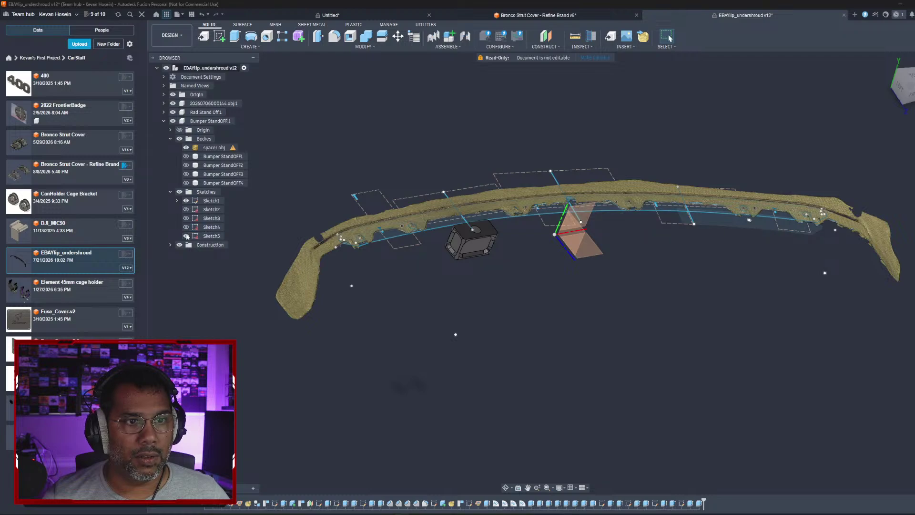
mouse_move(570, 232)
shift+middle_down()
mouse_move(574, 276)
mouse_move(500, 272)
shift+middle_up()
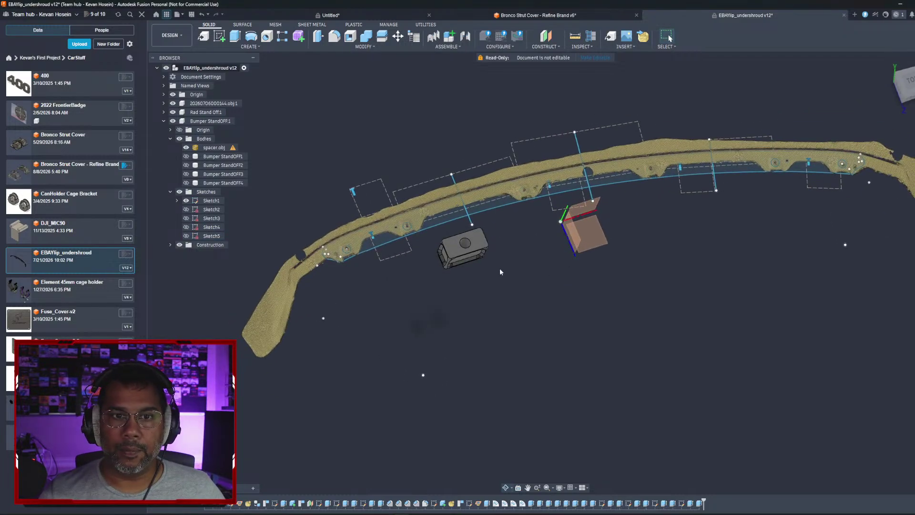
Step: Open Sketch1 of the Bumper StandOFF component for editing and hide the spacer.obj mesh
right_click(196, 200)
click(227, 243)
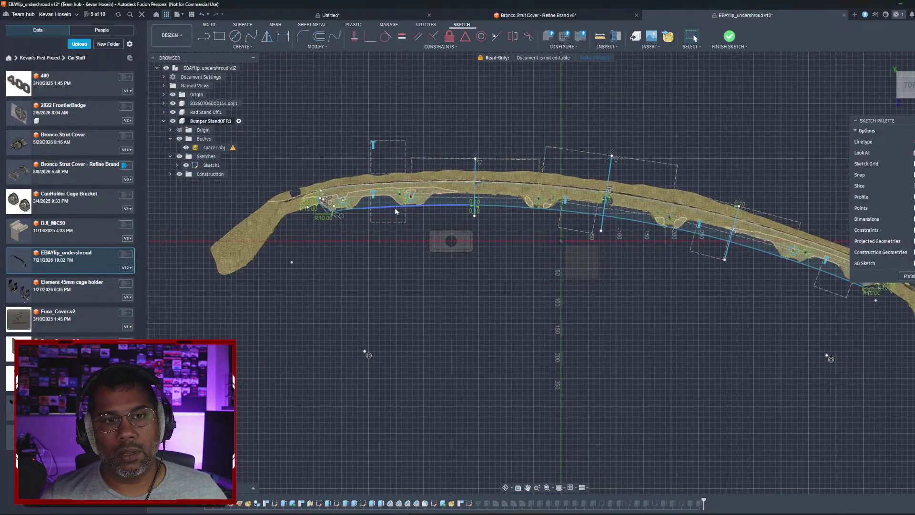
scroll(382, 208, up, 4)
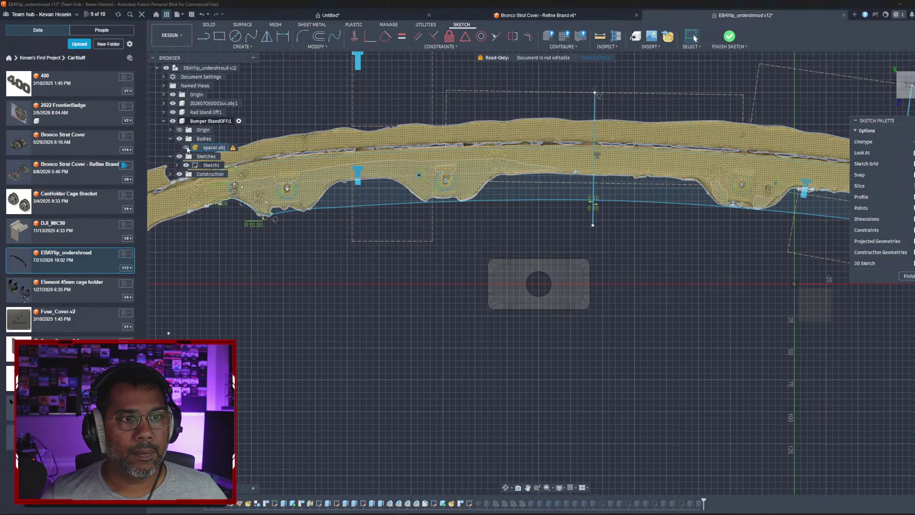
Step: Examine Sketch1 along its full length, including the mesh section curves, mounting-hole circles and dividing lines between the segments
mouse_move(439, 256)
middle_down()
mouse_move(384, 275)
mouse_move(295, 330)
middle_up()
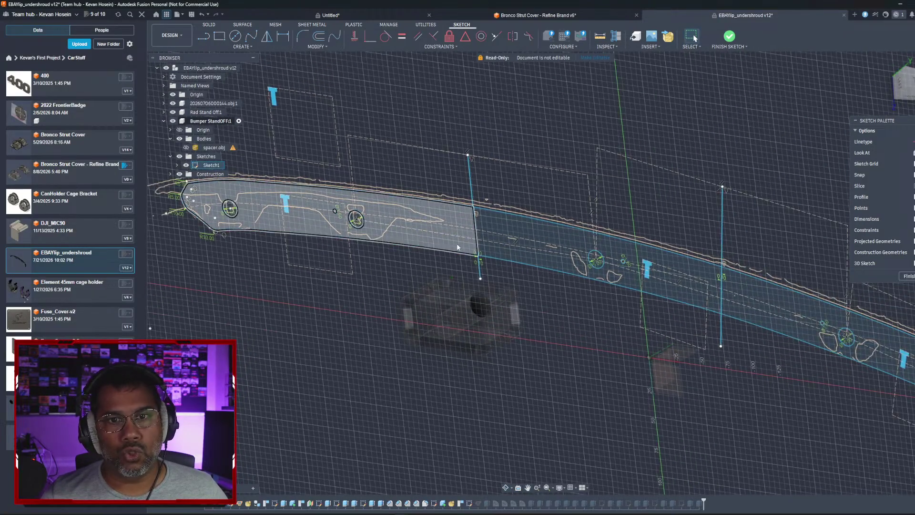
shift+middle_drag(593, 293, 564, 306)
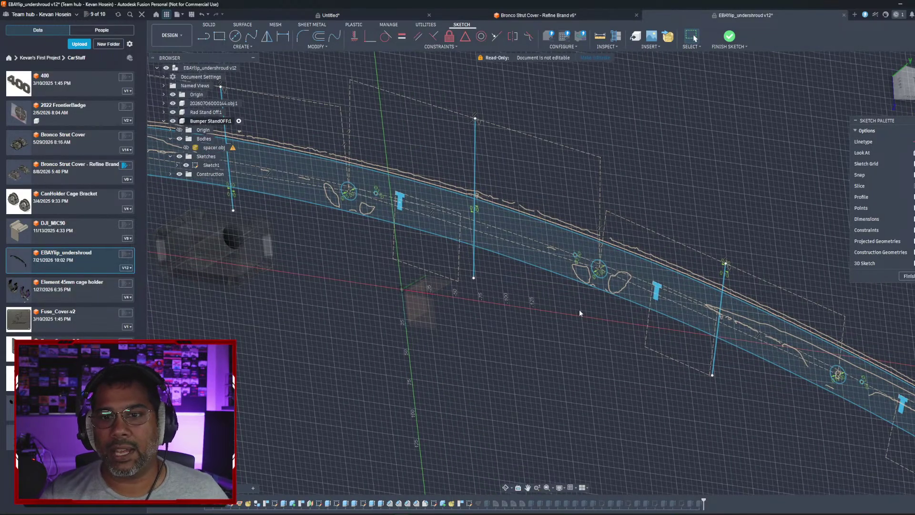
shift+middle_drag(616, 313, 579, 274)
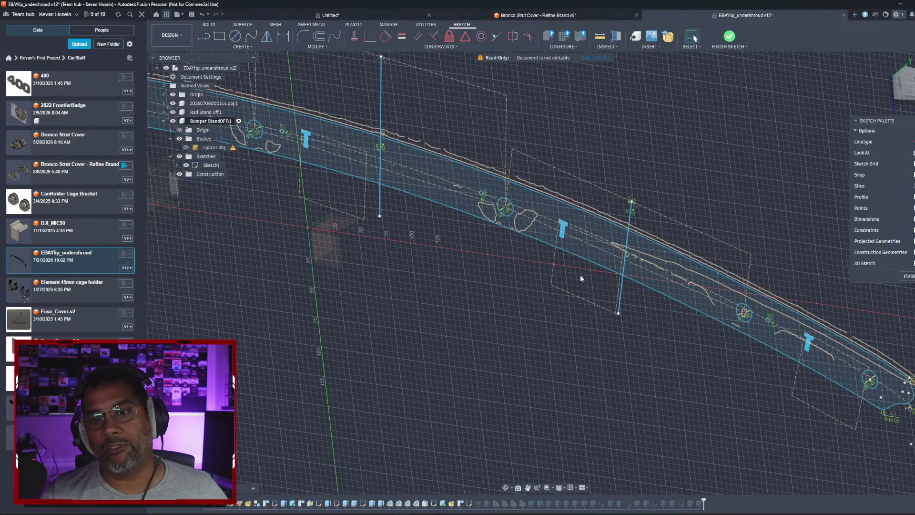
mouse_move(705, 322)
shift+middle_down()
mouse_move(558, 262)
mouse_move(565, 265)
shift+middle_up()
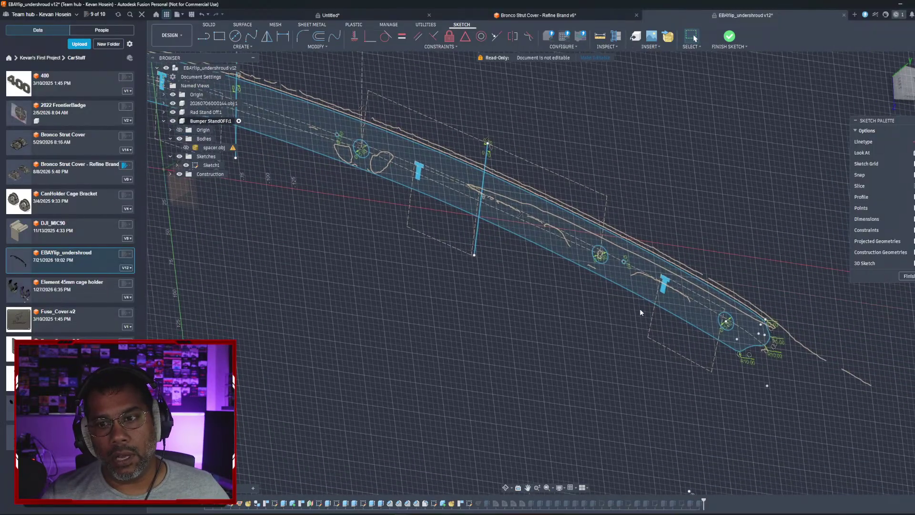
mouse_move(639, 312)
shift+middle_down()
mouse_move(767, 345)
mouse_move(676, 327)
mouse_move(550, 327)
mouse_move(528, 315)
mouse_move(614, 311)
mouse_move(435, 266)
mouse_move(405, 453)
shift+middle_up()
scroll(648, 314, up, 3)
scroll(676, 326, up, 2)
scroll(550, 327, down, 3)
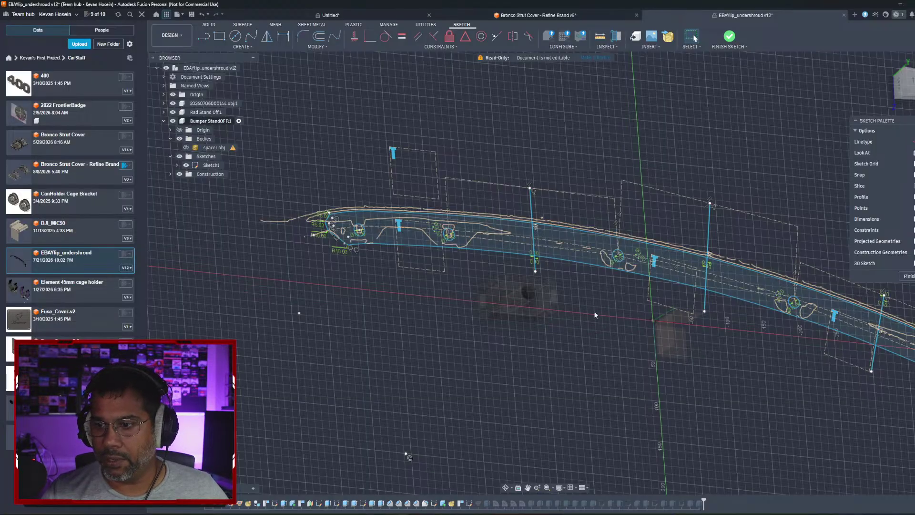
Step: Compare the spacer.obj mesh with Sketch1's section curves by showing and hiding the mesh, and undo back out of the sketch edit
click(186, 148)
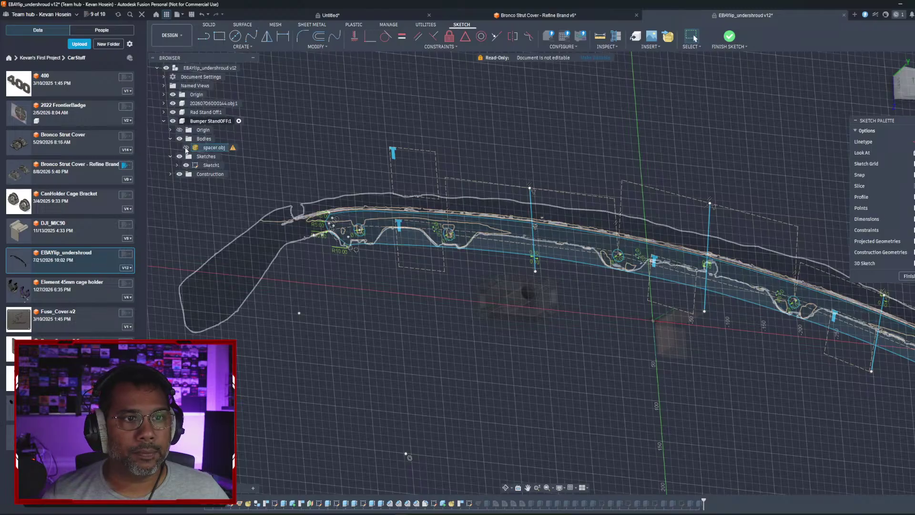
click(177, 165)
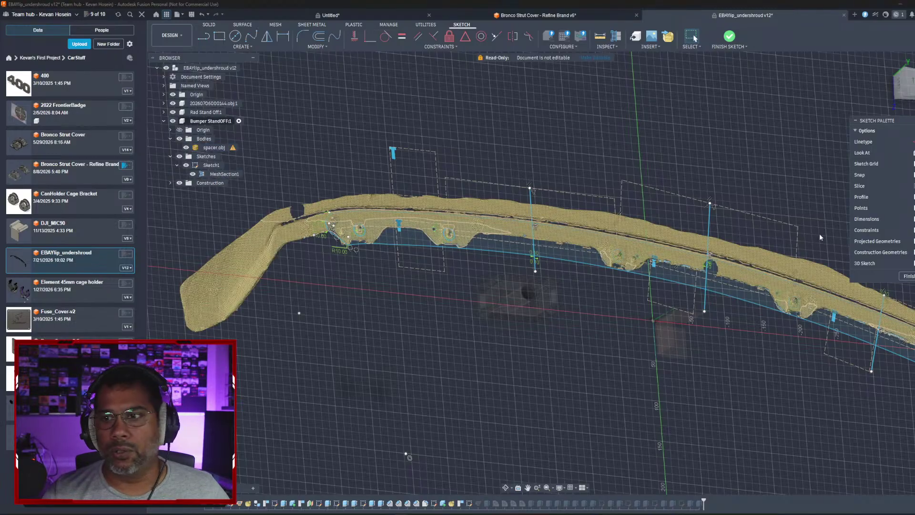
click(185, 147)
click(176, 165)
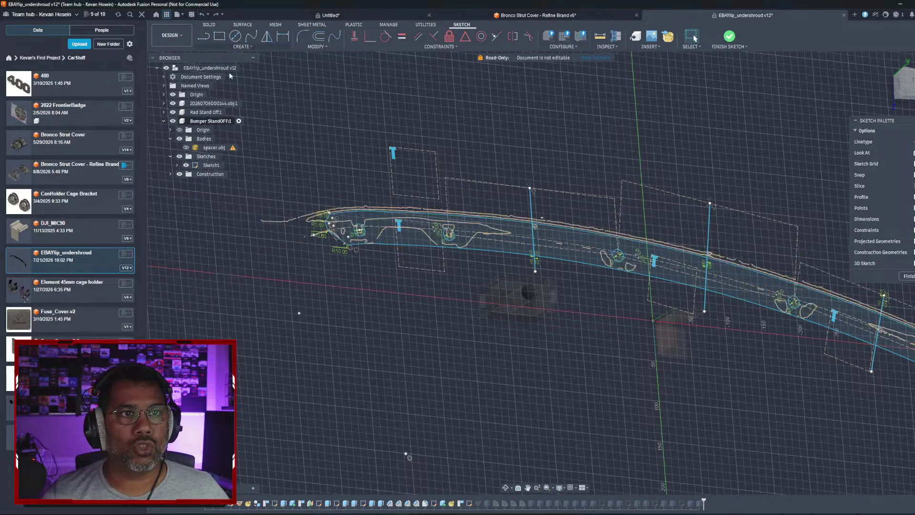
click(202, 15)
click(202, 14)
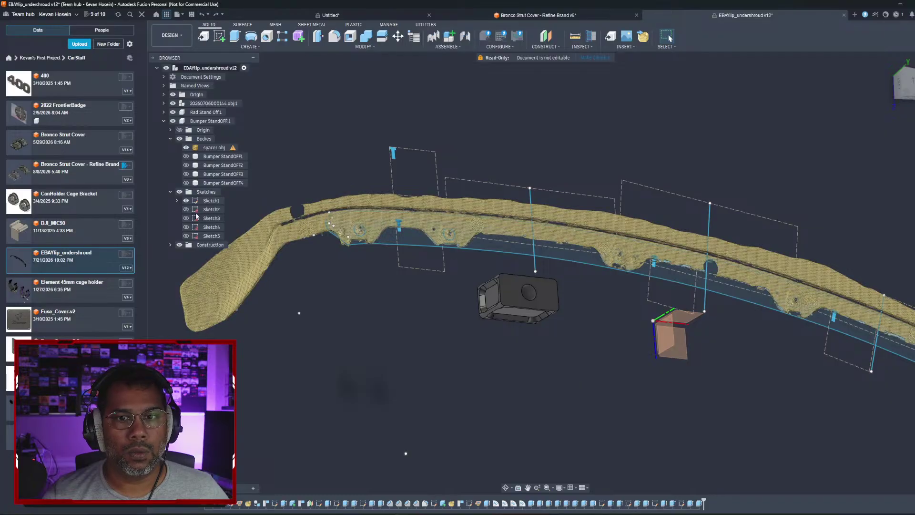
Step: Show the Bumper StandOFF1 through Bumper StandOFF4 bodies again over the spacer.obj mesh and inspect the assembled spacer
click(186, 165)
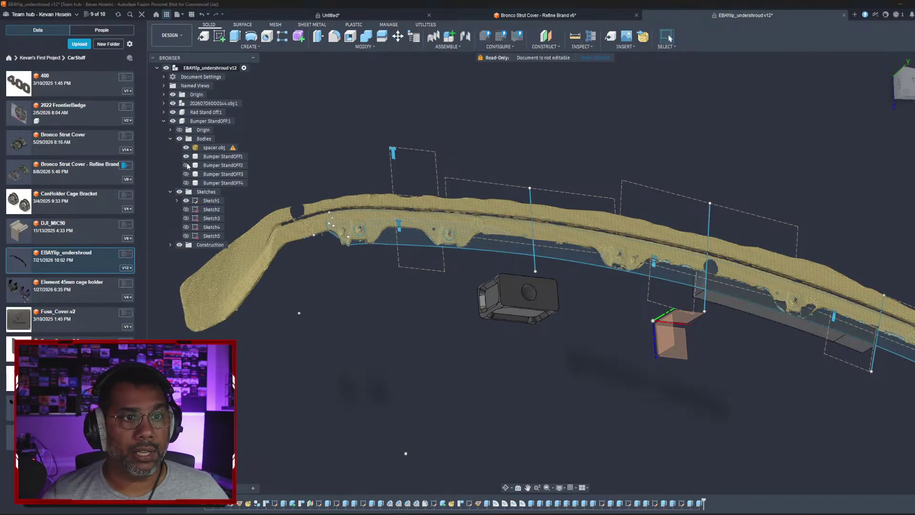
click(186, 165)
click(186, 165)
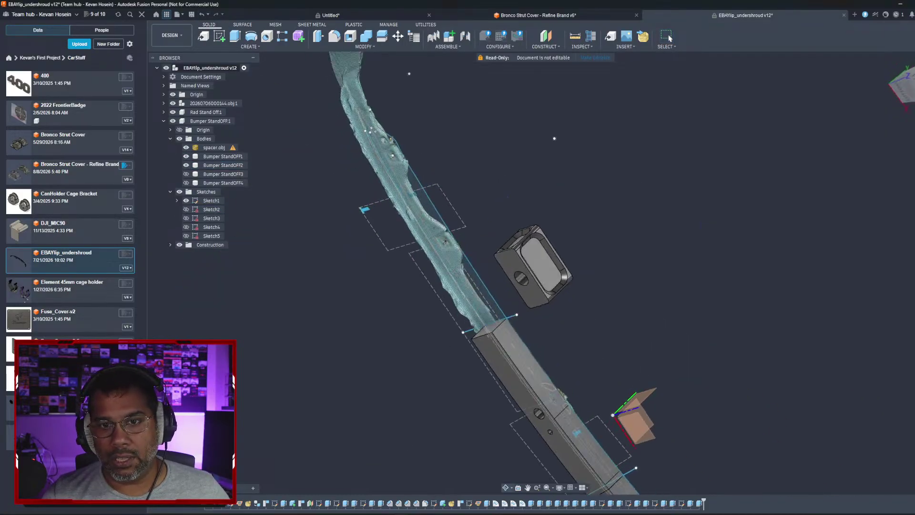
mouse_move(525, 238)
shift+middle_down()
mouse_move(448, 272)
mouse_move(560, 228)
shift+middle_up()
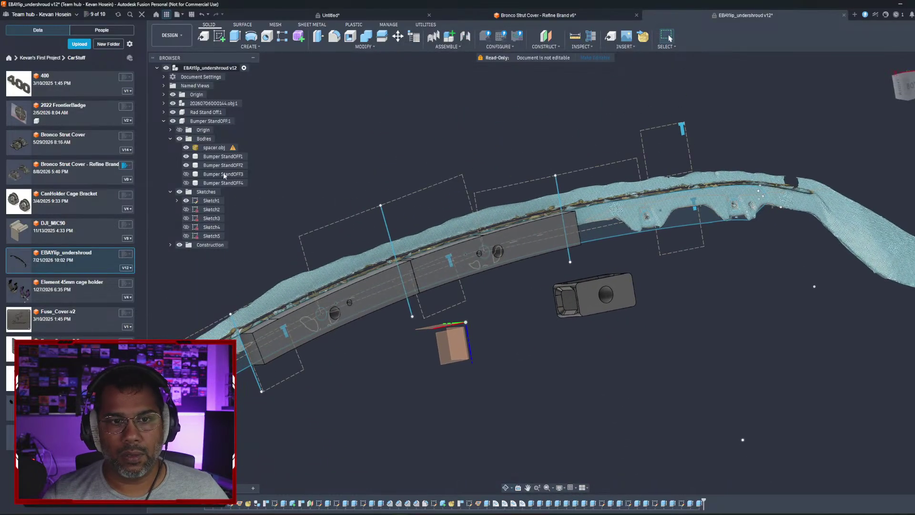
click(187, 183)
shift+middle_drag(597, 264, 525, 247)
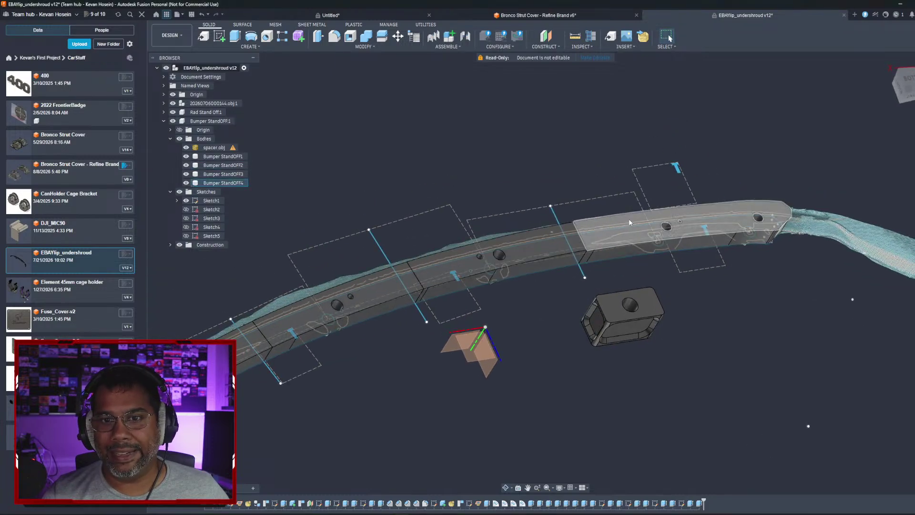
click(402, 278)
key(Escape)
middle_drag(357, 351, 446, 271)
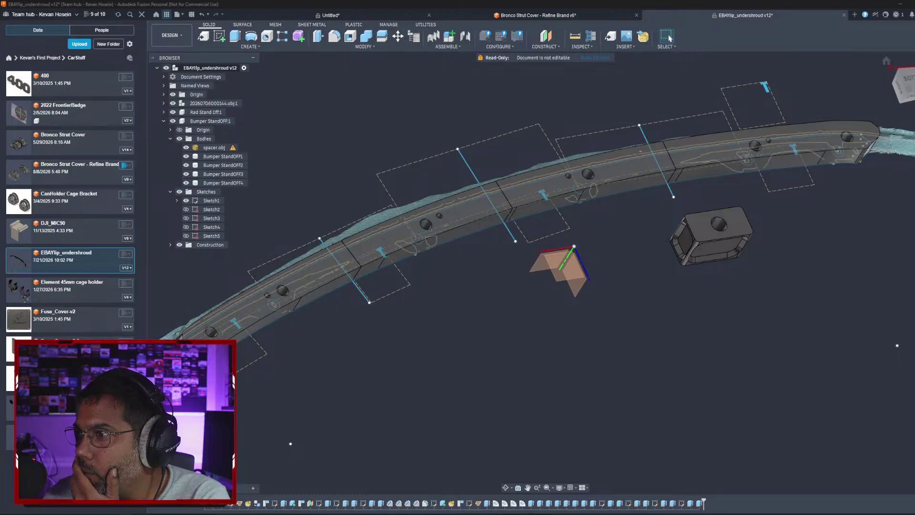
Step: Switch to the photo viewer, look at the two photos of the parts installed in the car, and close both
key(alt+Tab)
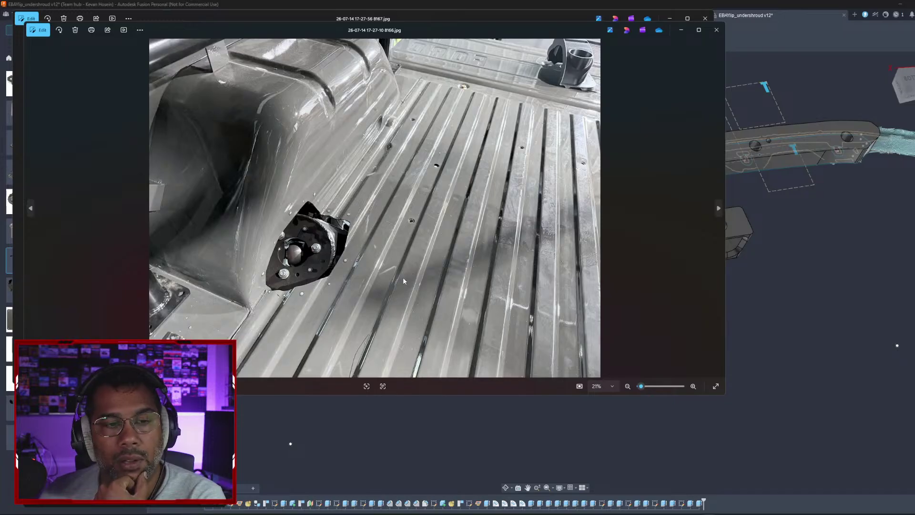
click(716, 30)
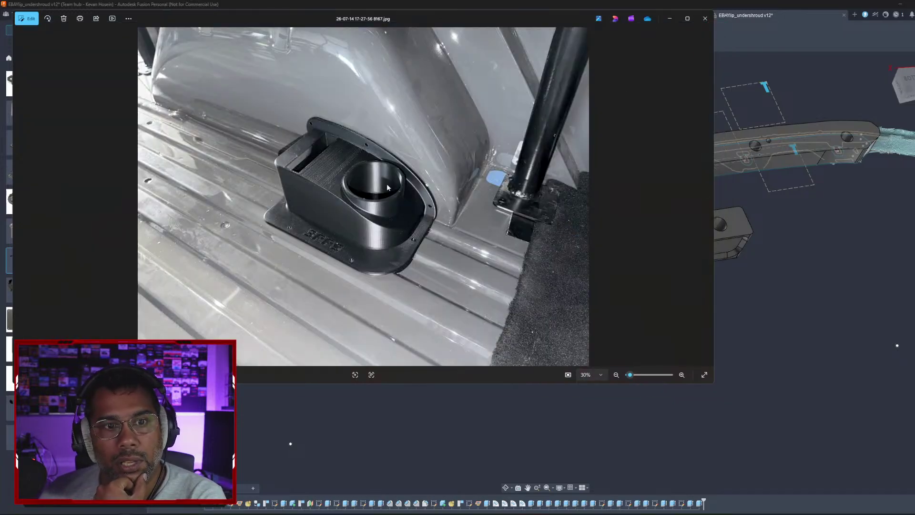
click(702, 23)
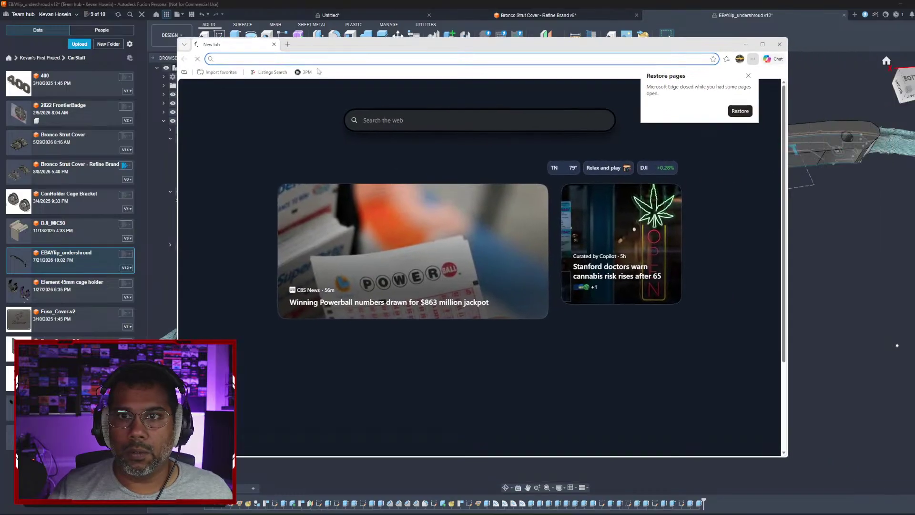
Step: Switch to the Edge browser, open 3rdpedalmedia.com and look through its home page down to the latest YouTube and Instagram posts
text(3rd)
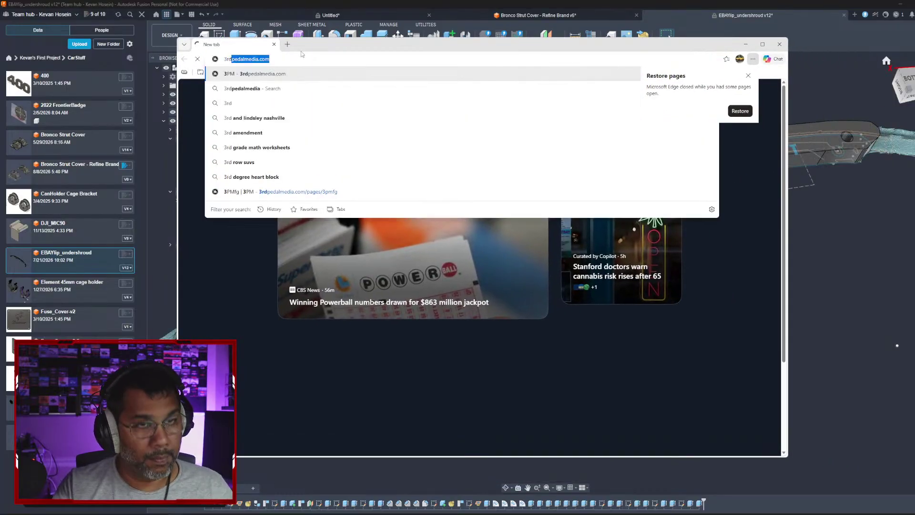
key(Return)
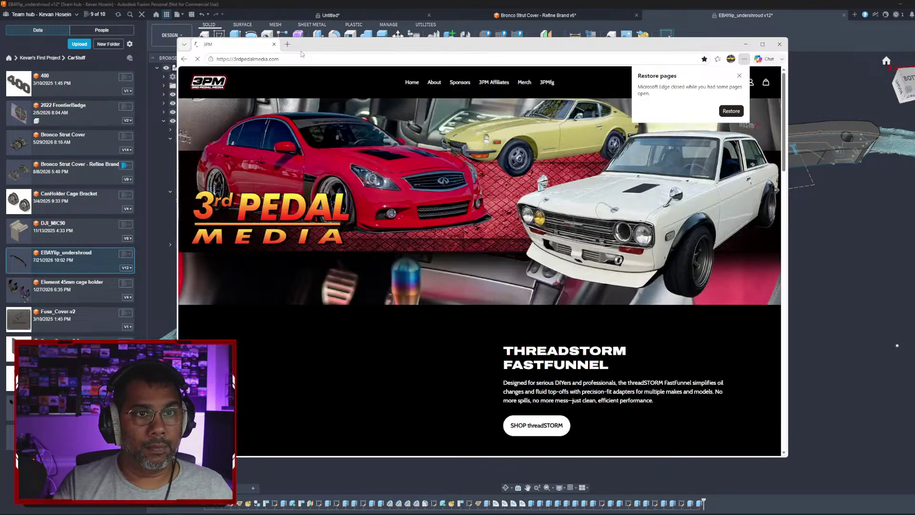
scroll(461, 284, down, 8)
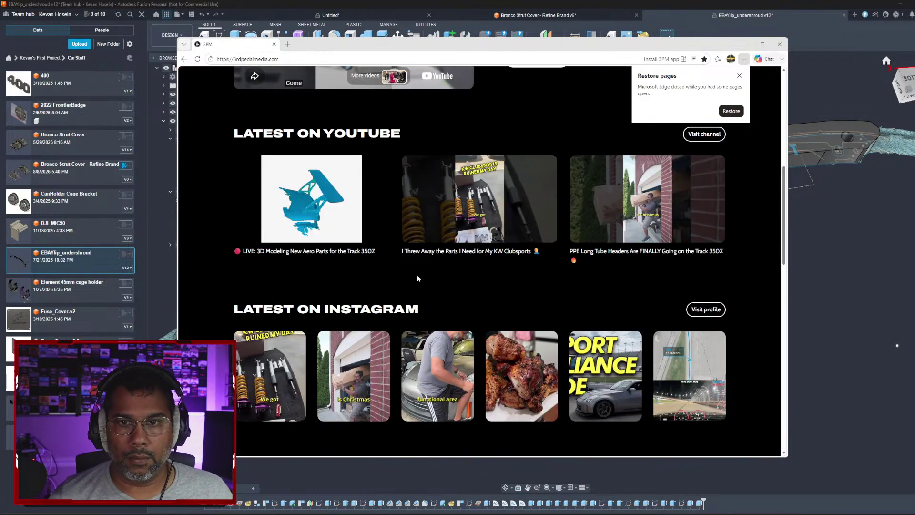
Step: Open the 3rdPedalMedia YouTube channel from the website and look through its Shorts
click(703, 135)
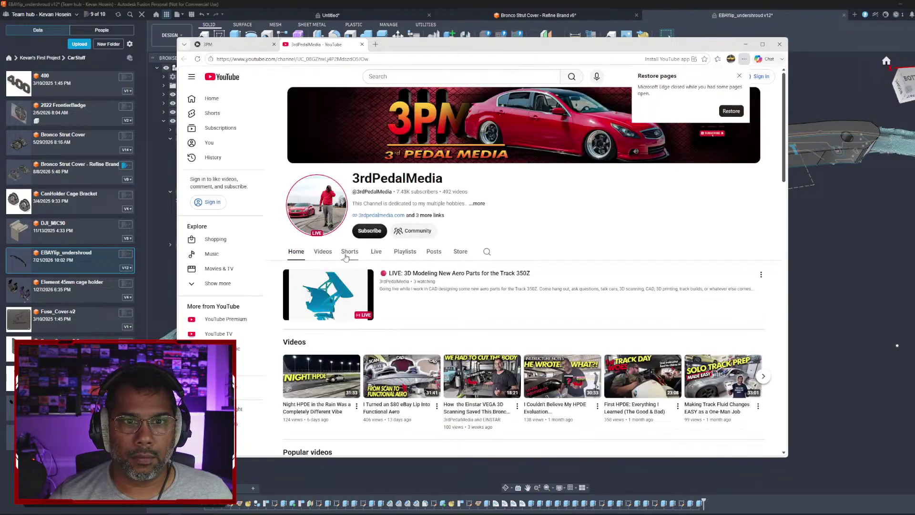
click(348, 252)
scroll(526, 260, down, 2)
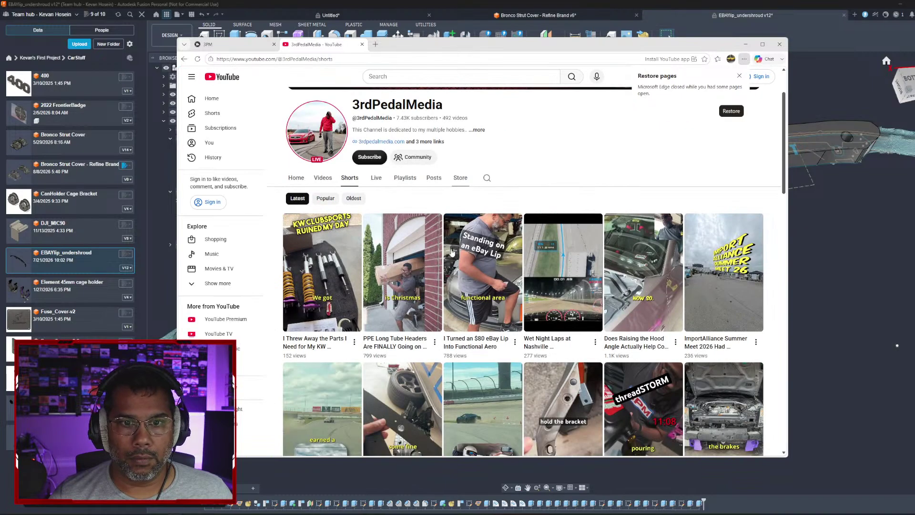
scroll(439, 249, down, 2)
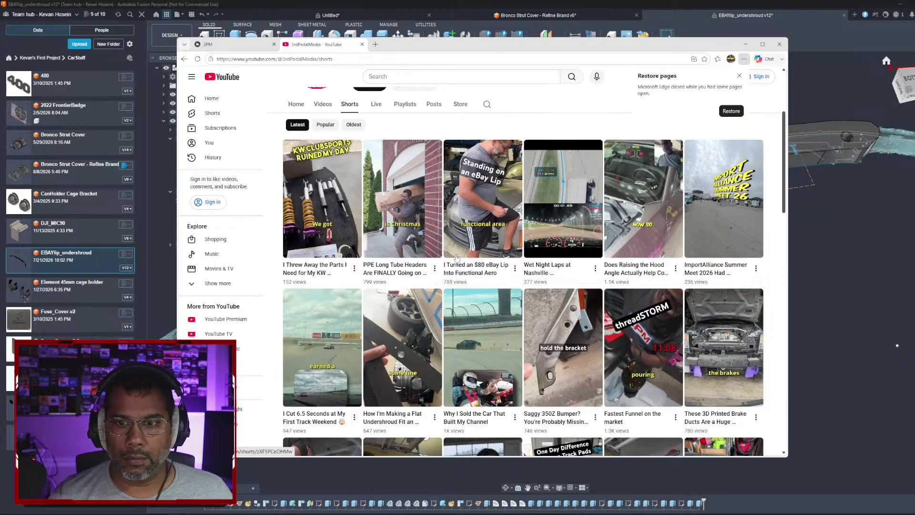
Step: Open the short about making a flat undershroud, dismiss the restore-pages prompt, return to the Shorts list and close the browser
click(401, 343)
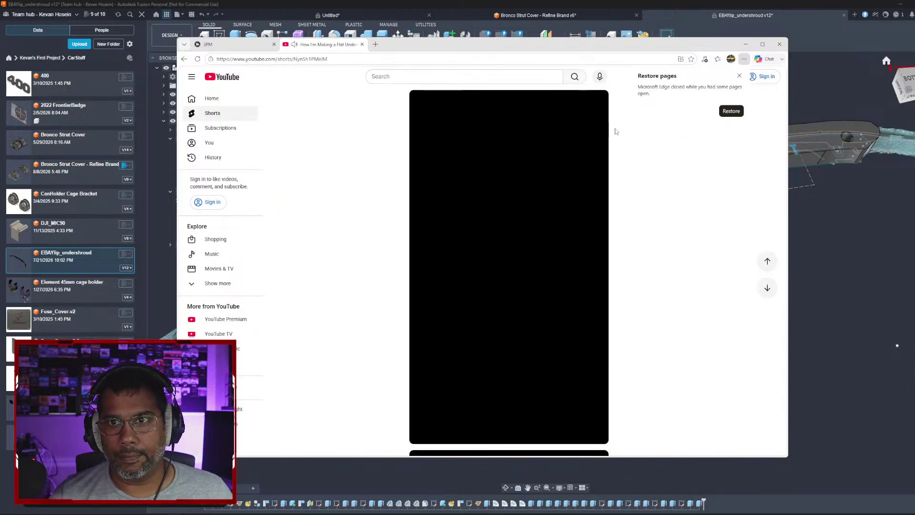
click(739, 76)
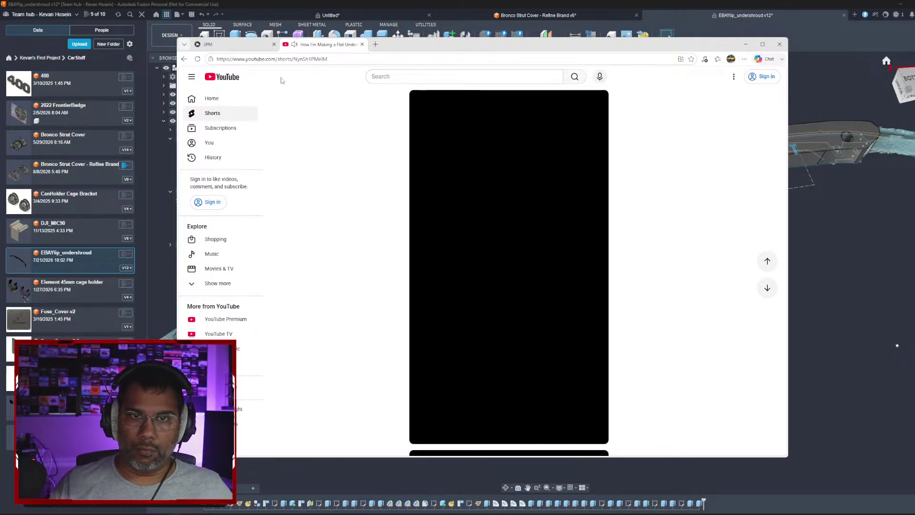
click(183, 59)
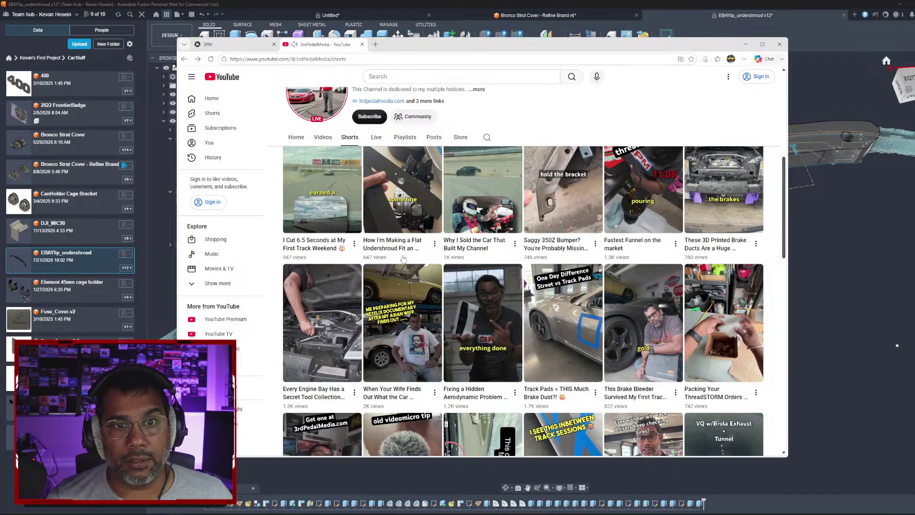
scroll(412, 228, up, 4)
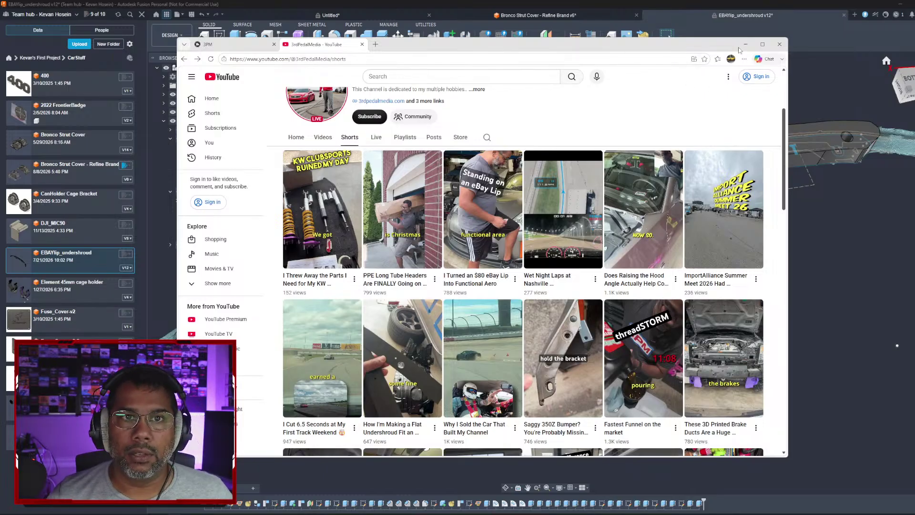
click(780, 44)
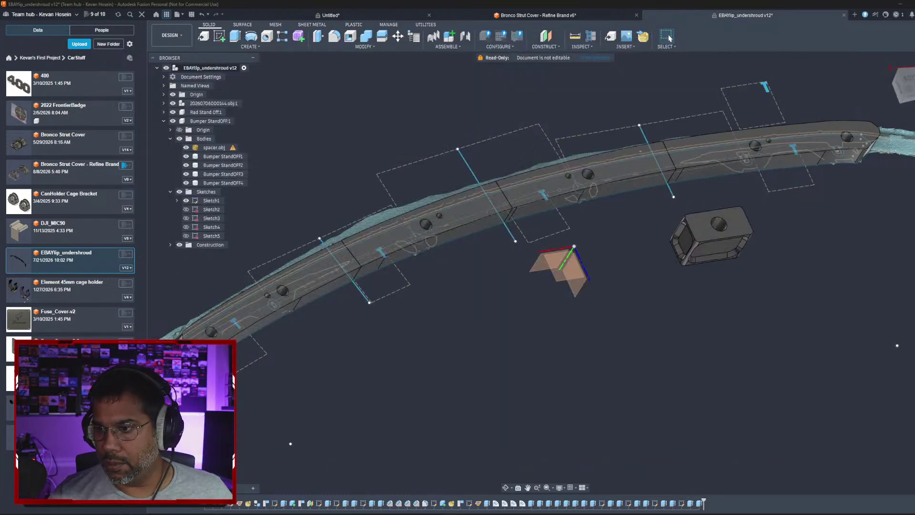
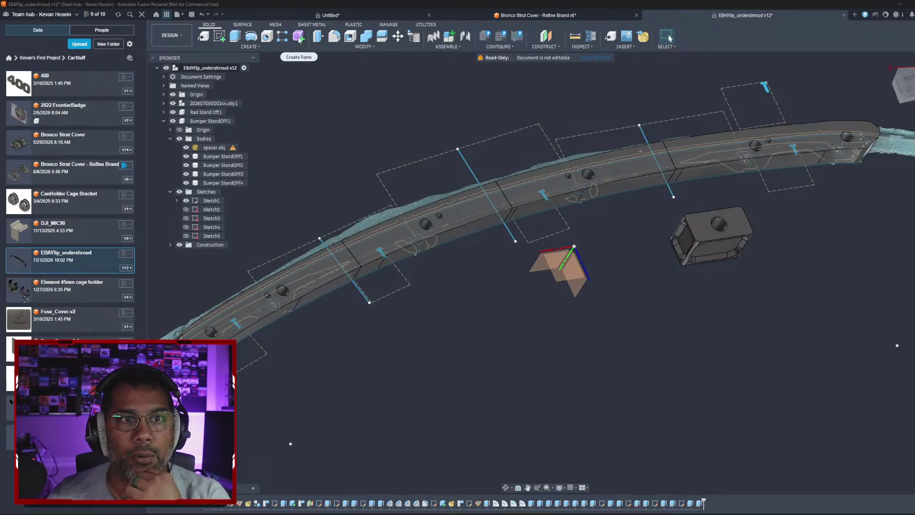
Step: Switch from EBAYlip_undershroud to the untitled trunk-scan design and view the baretrunkouter.obj mesh with its construction planes from the front
click(292, 14)
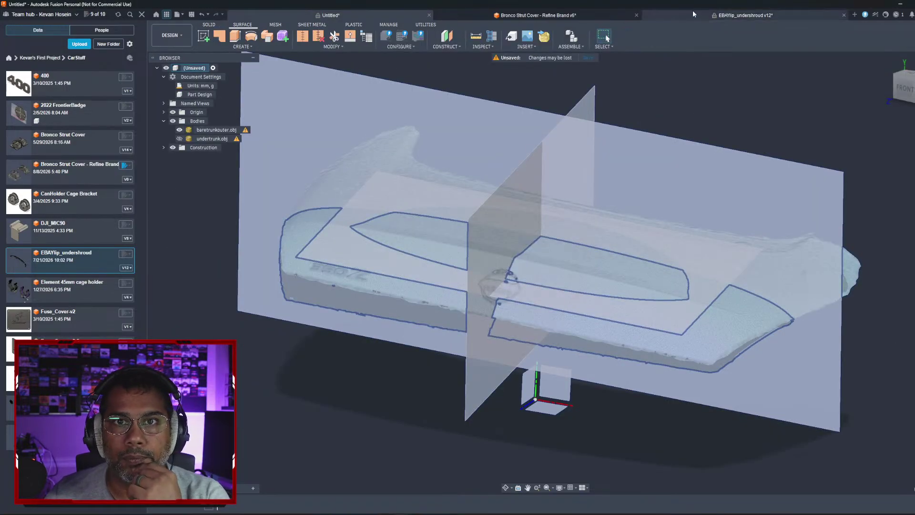
click(744, 15)
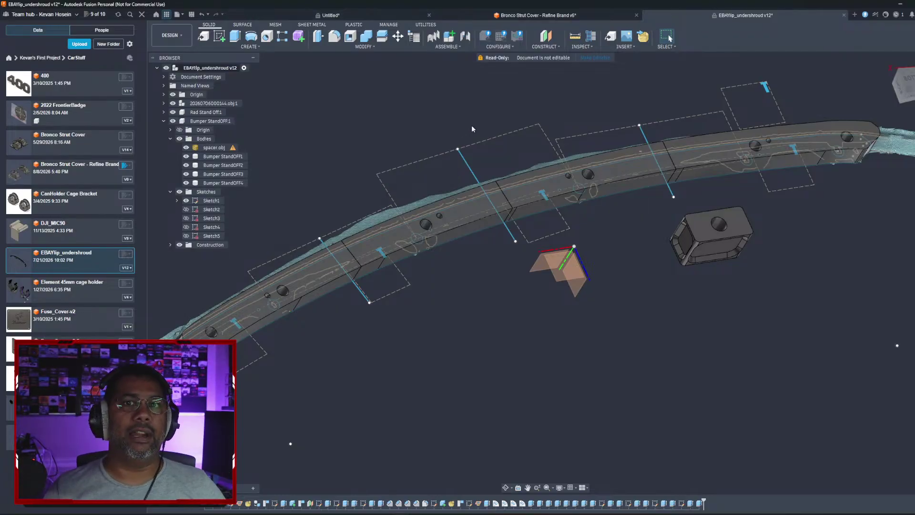
click(341, 12)
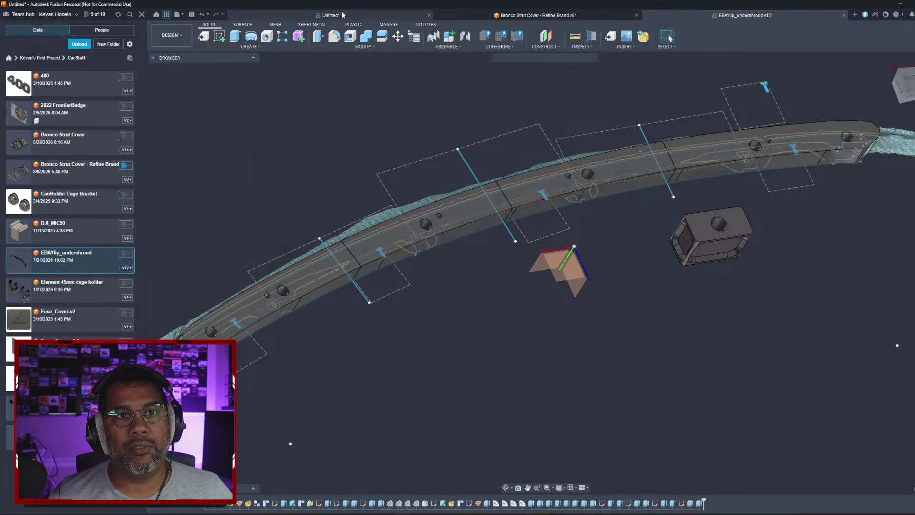
shift+middle_drag(517, 169, 572, 187)
click(326, 79)
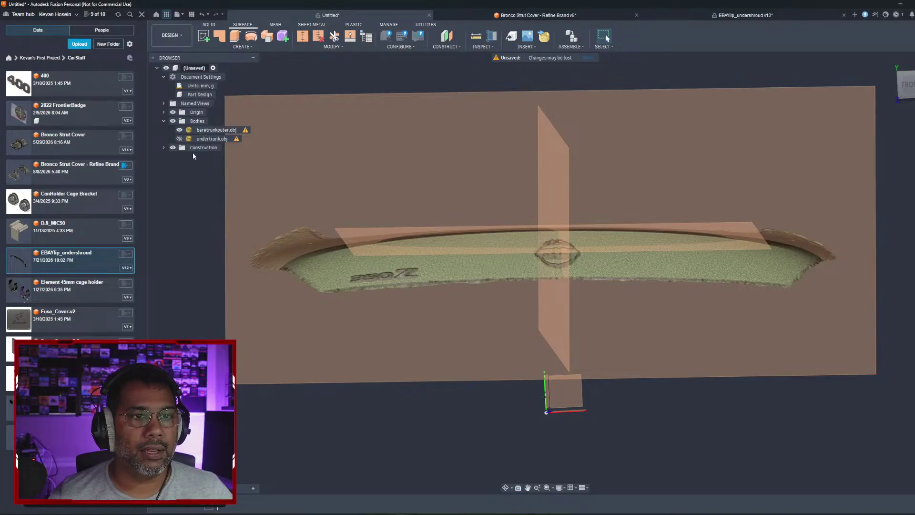
right_click(199, 69)
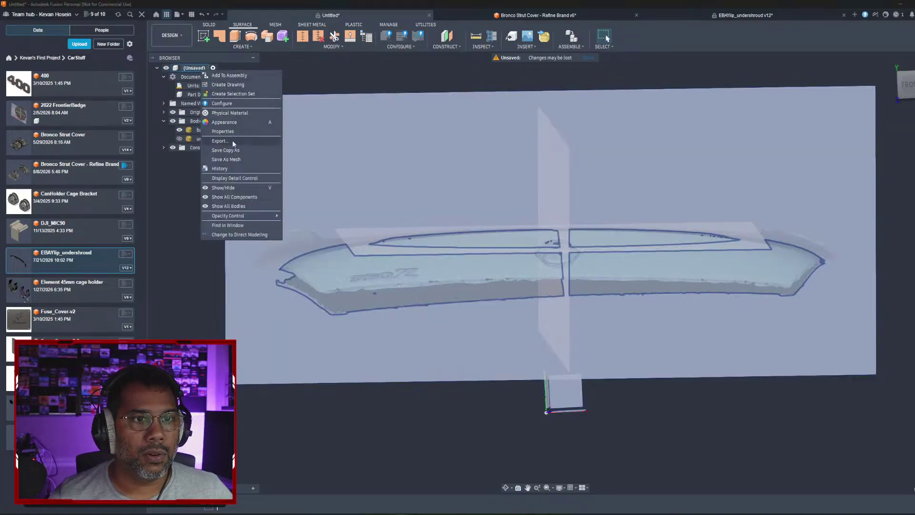
click(170, 187)
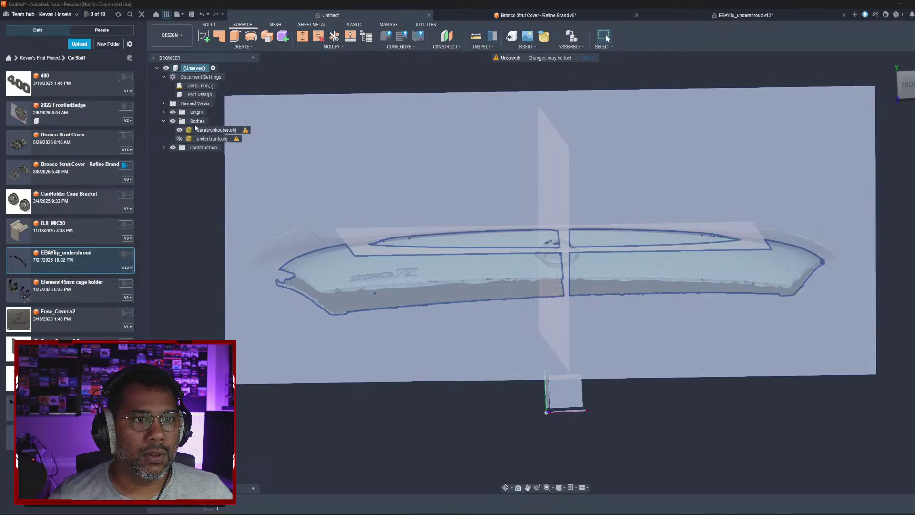
click(164, 112)
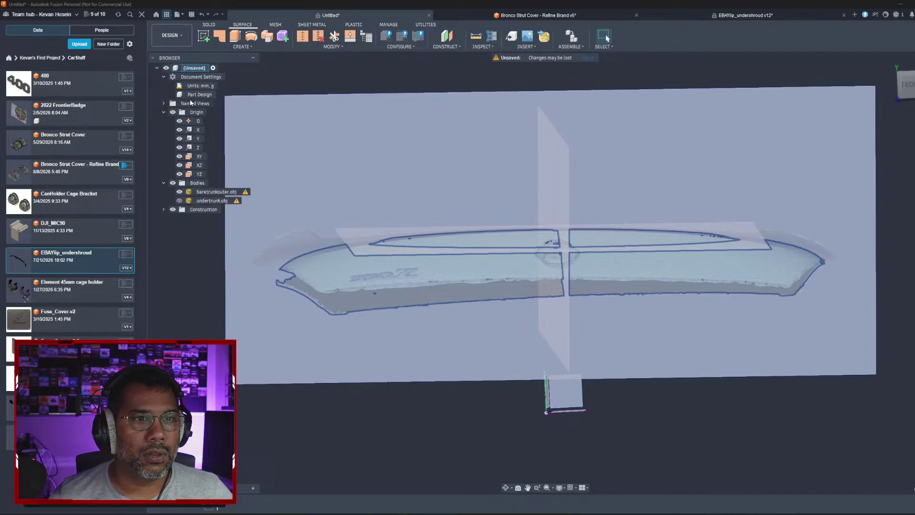
right_click(211, 193)
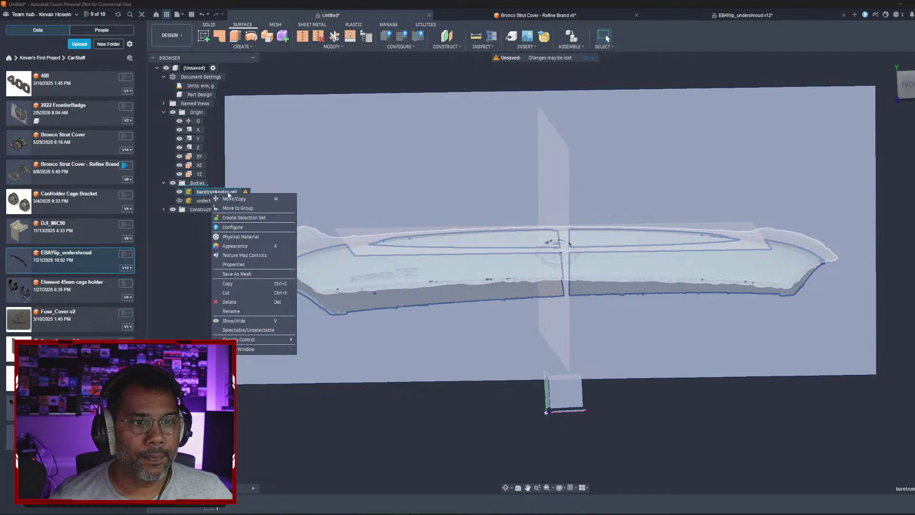
click(180, 249)
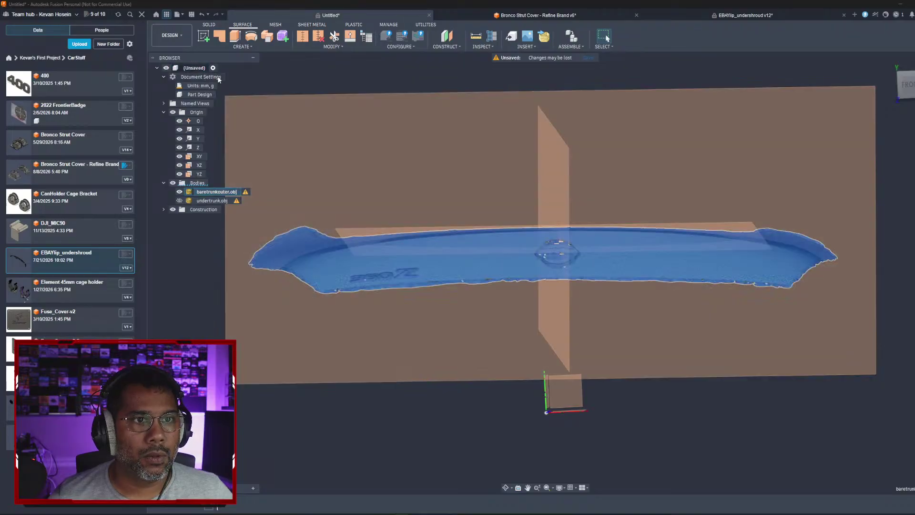
Step: Convert the untitled design from a part design to the Hybrid design type
click(218, 79)
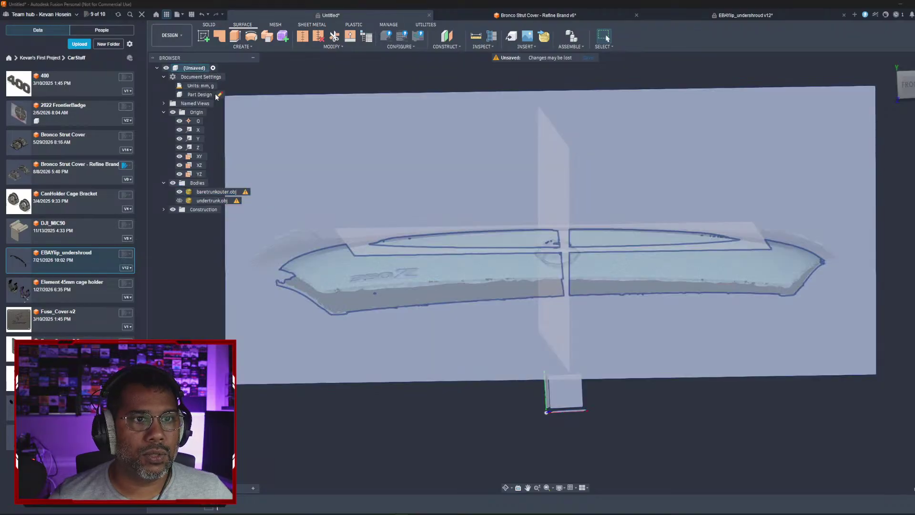
click(219, 95)
click(896, 131)
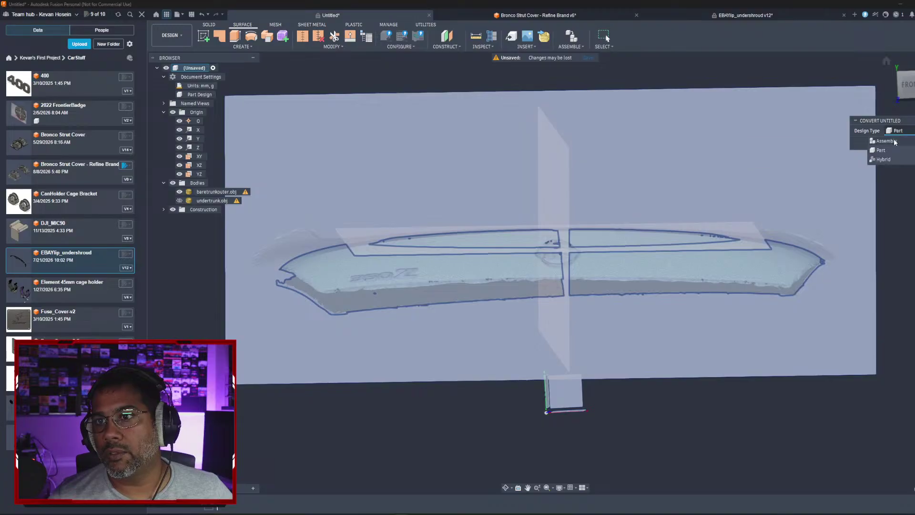
click(883, 159)
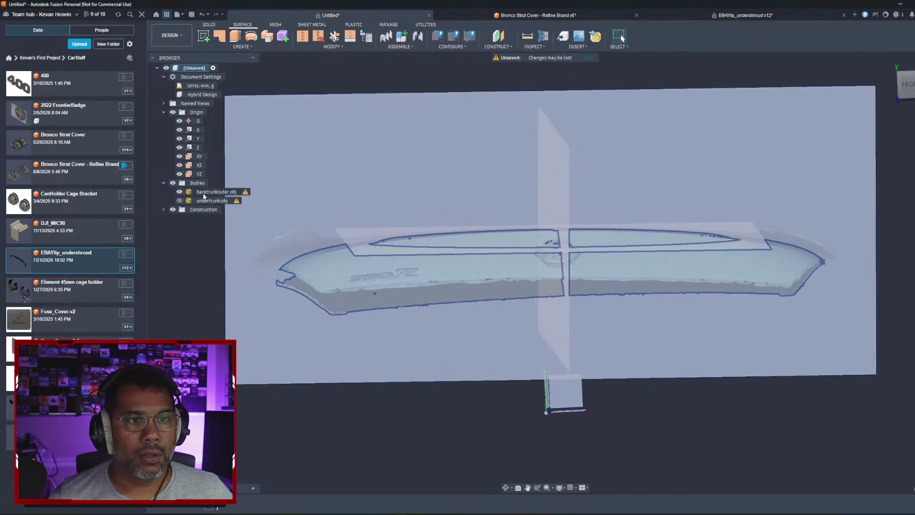
Step: Create a component from the baretrunkouter.obj mesh body, expand its contents and unground the component from its parent
right_click(206, 193)
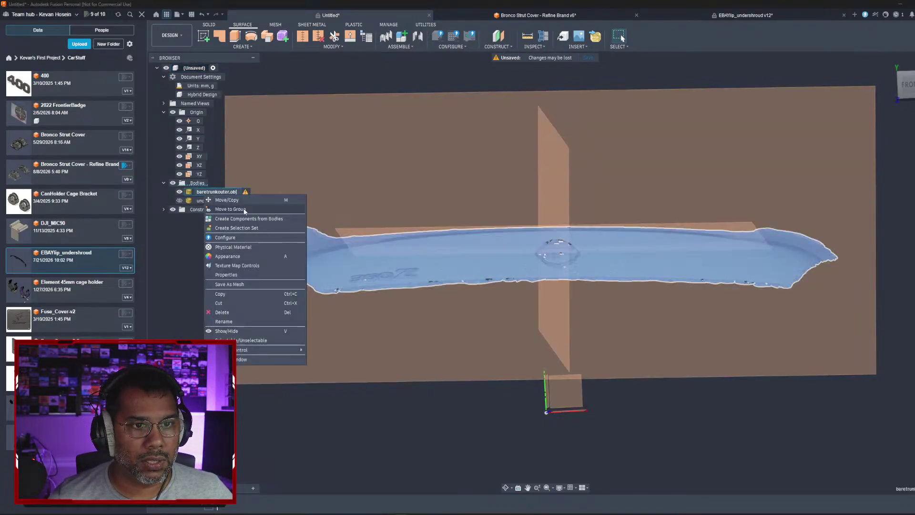
click(256, 219)
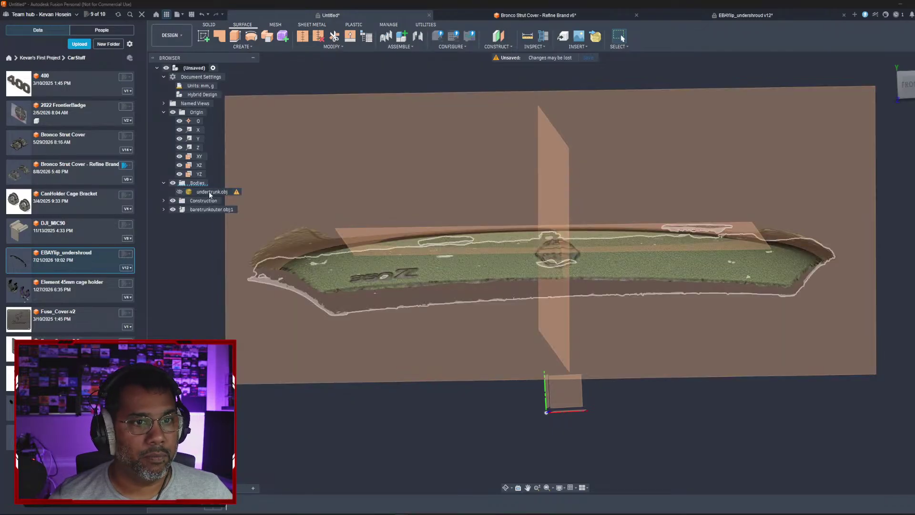
click(164, 210)
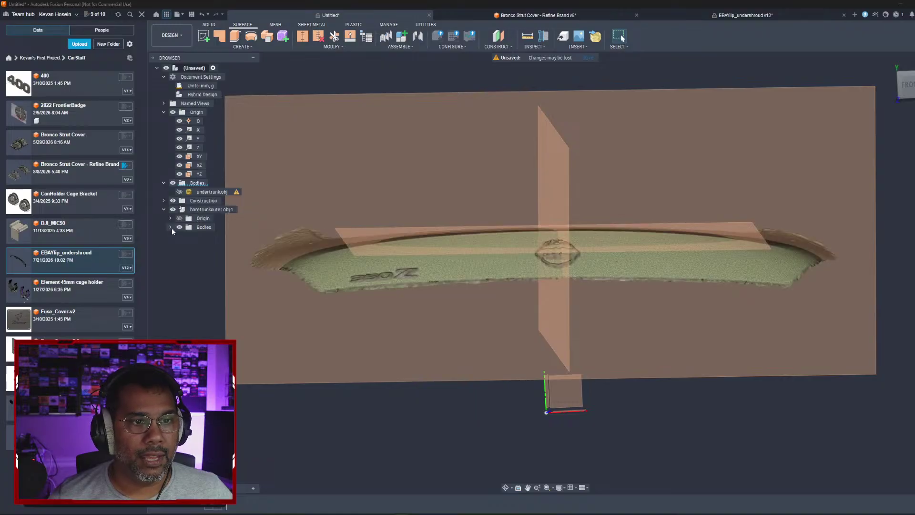
click(171, 227)
click(187, 237)
click(186, 236)
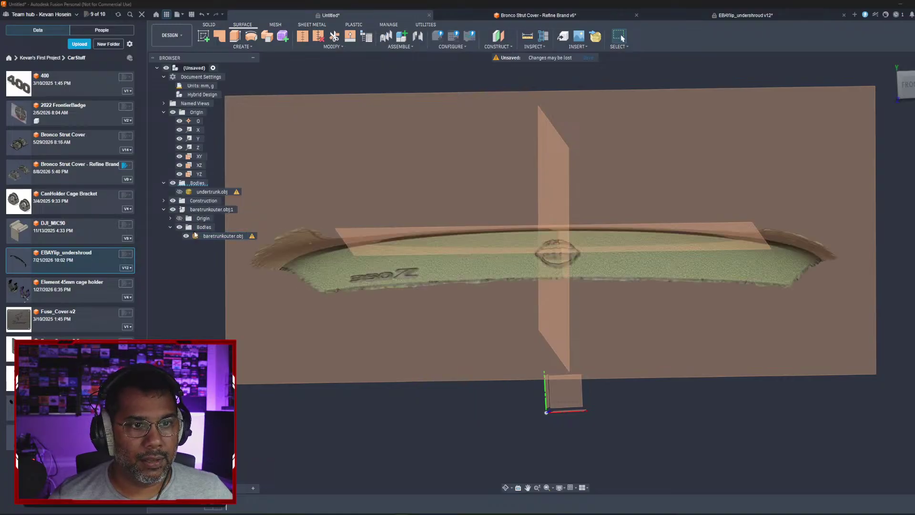
right_click(220, 211)
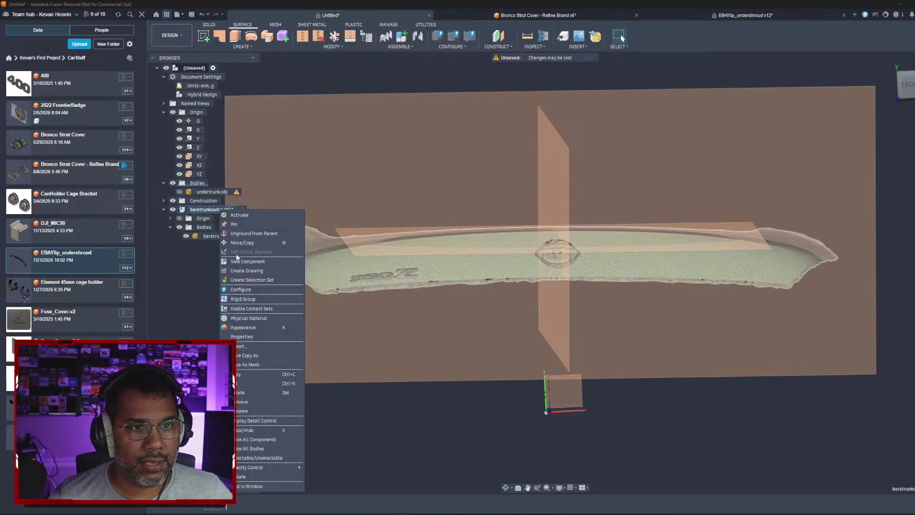
click(243, 234)
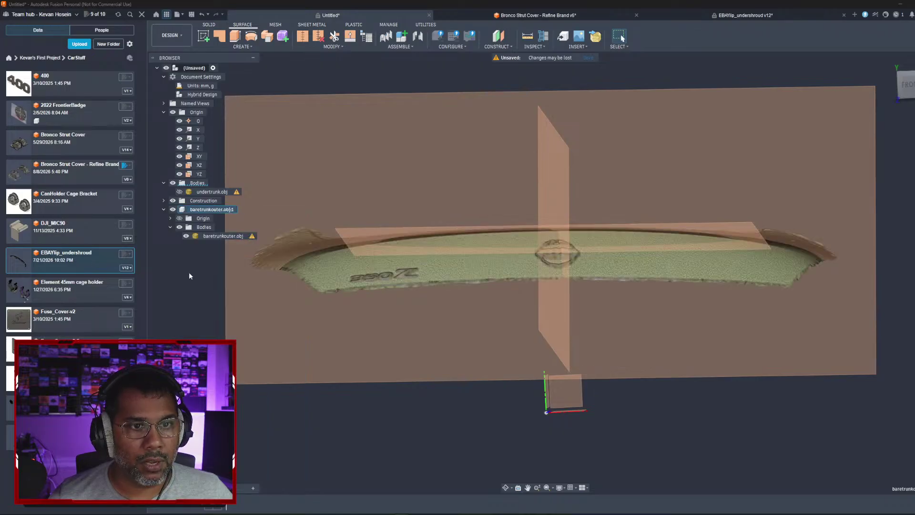
Step: Start an Align with Components as the object type and choose the horizontal construction plane through the trunk mesh as the source
click(213, 236)
click(367, 248)
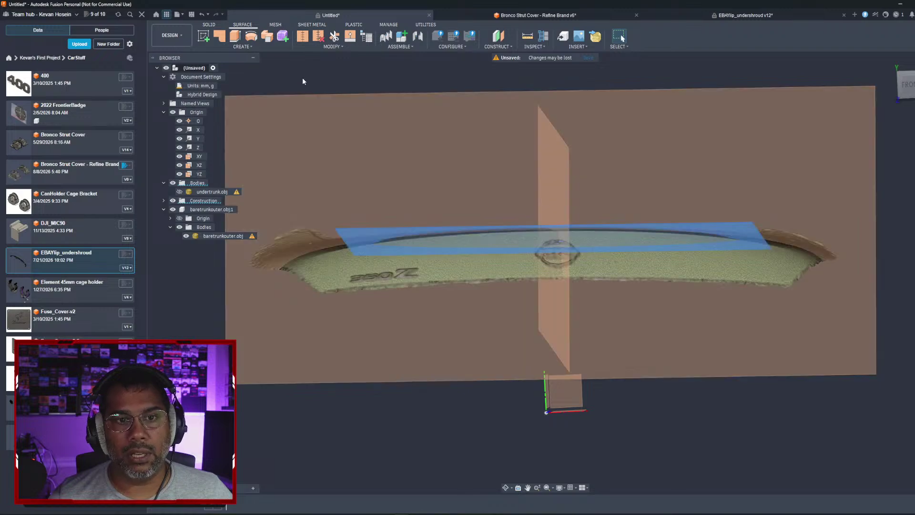
click(212, 25)
click(358, 47)
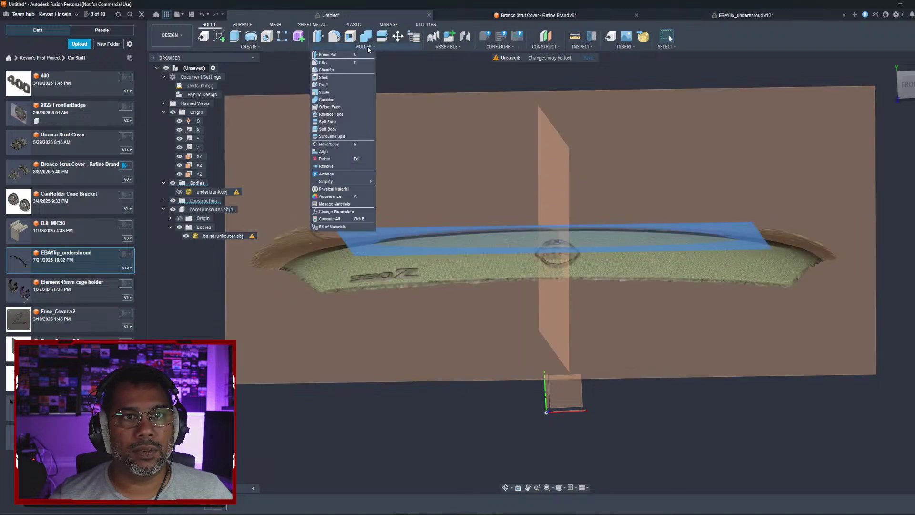
click(365, 152)
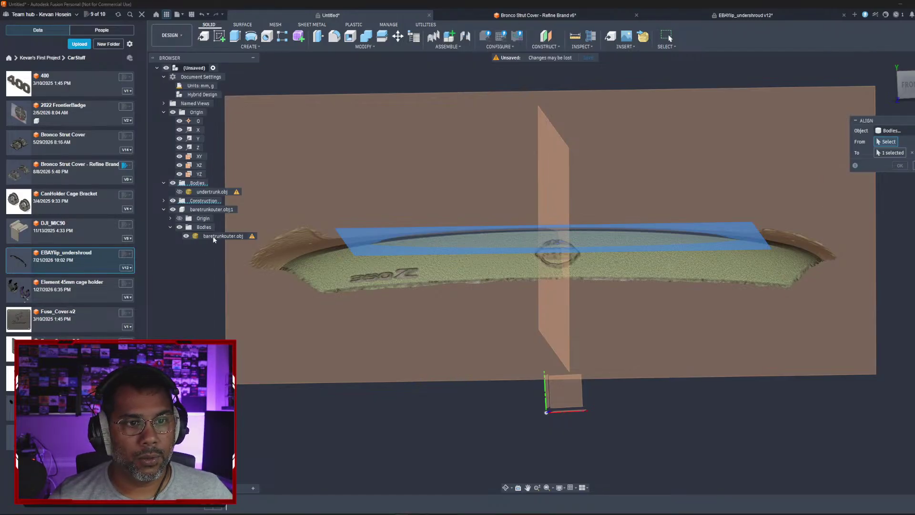
click(888, 131)
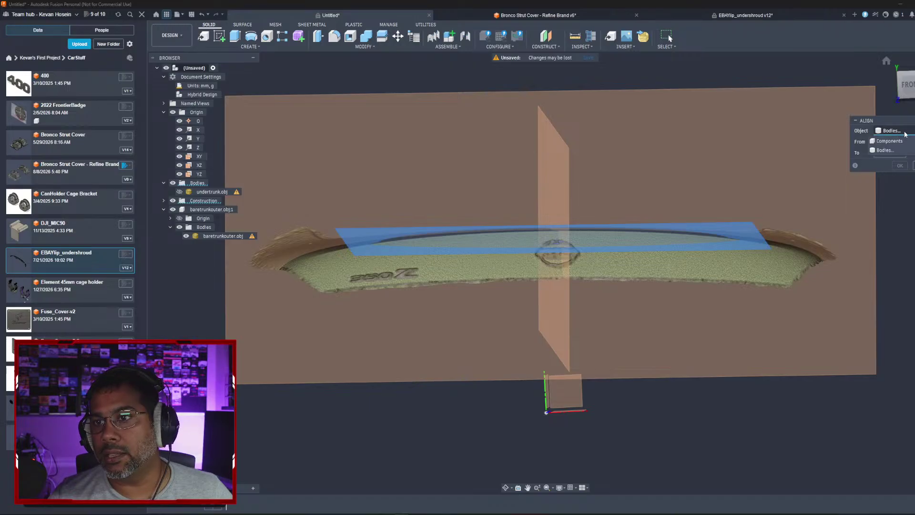
click(888, 141)
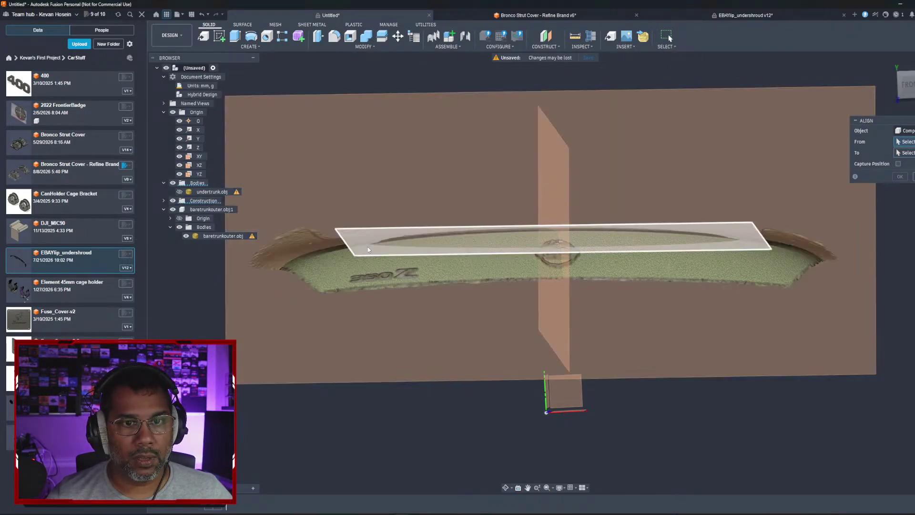
click(362, 250)
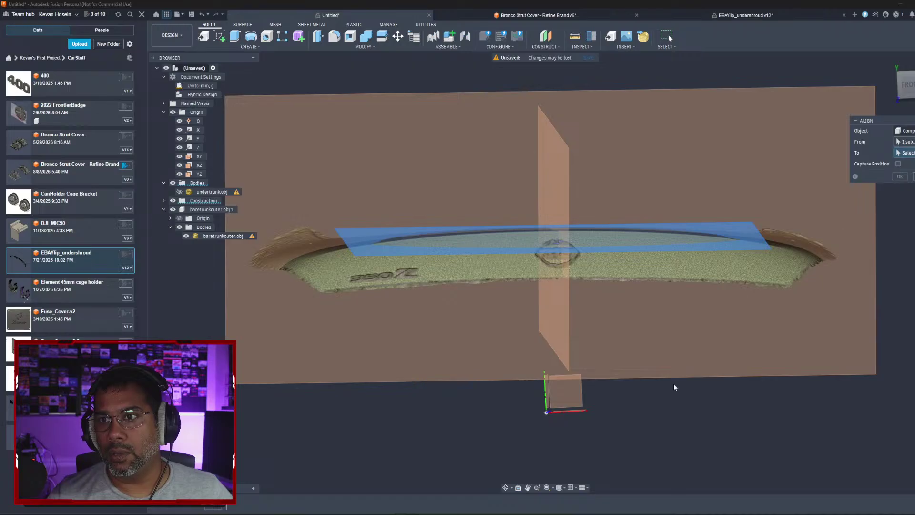
shift+middle_drag(562, 417, 596, 420)
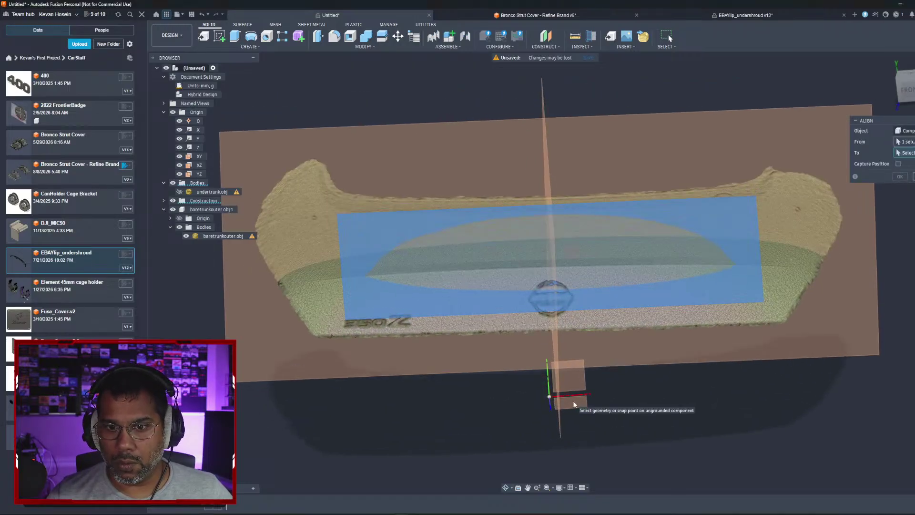
Step: Hide the design's origin and try to align the construction plane to the XZ plane of the baretrunkouter.obj component's origin
click(170, 218)
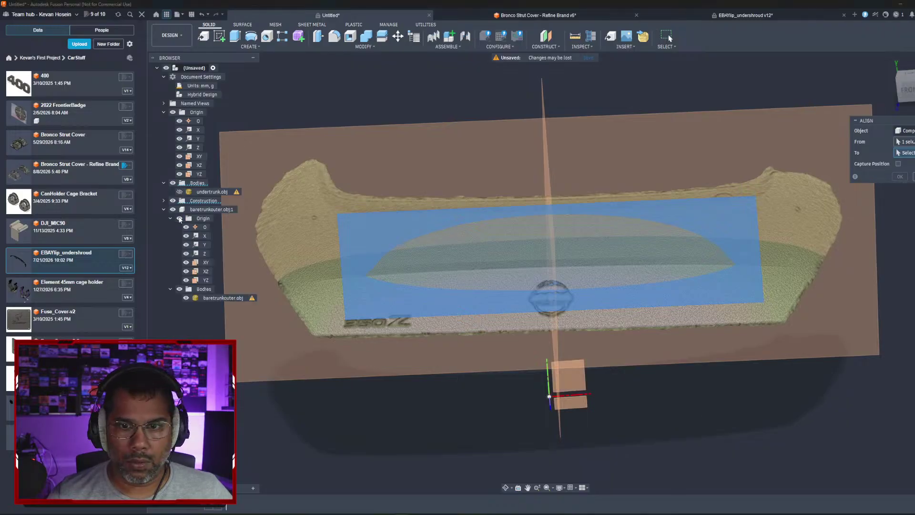
click(173, 113)
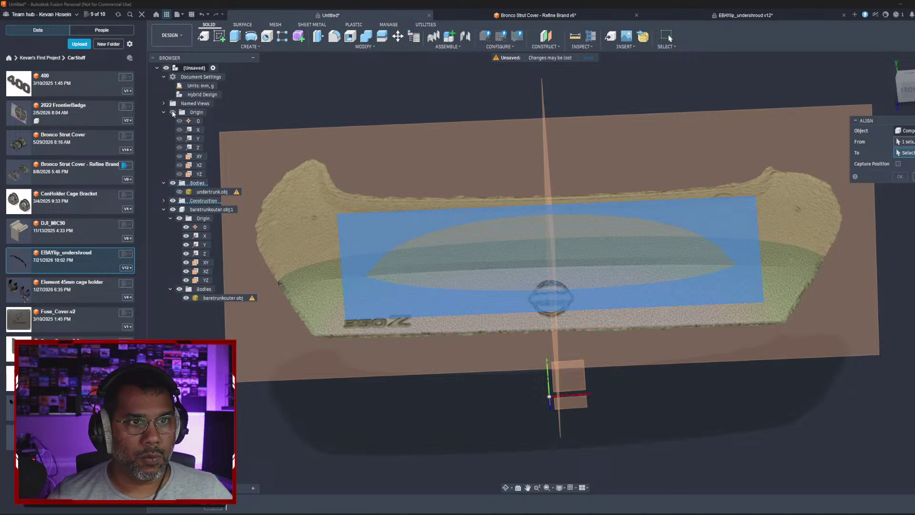
click(574, 400)
shift+middle_drag(599, 300, 604, 279)
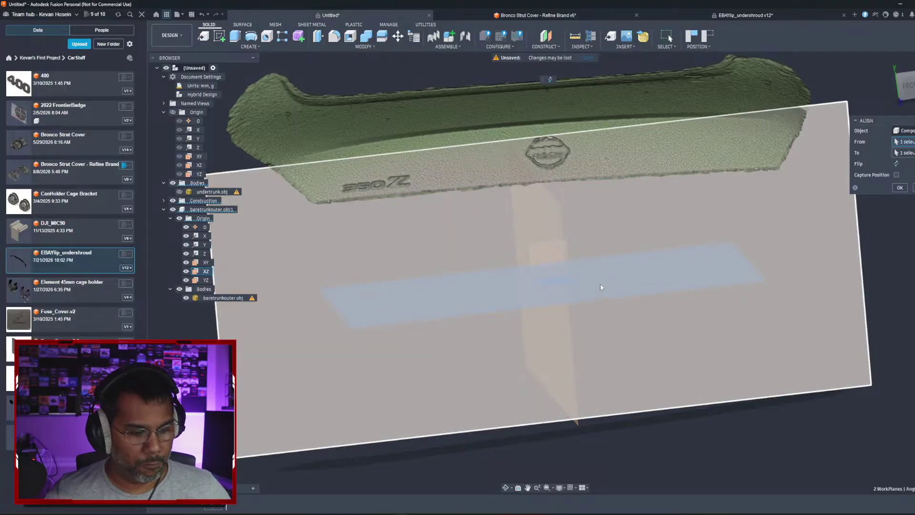
click(600, 285)
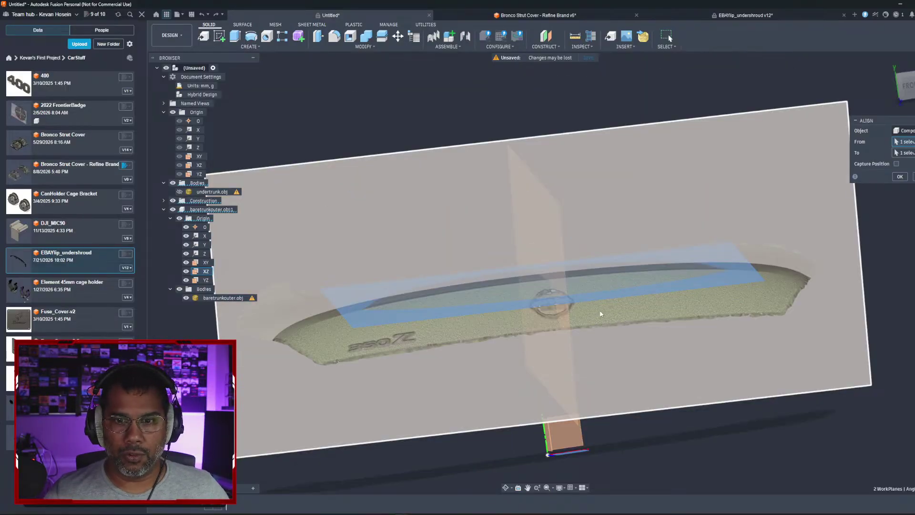
shift+middle_drag(609, 378, 846, 255)
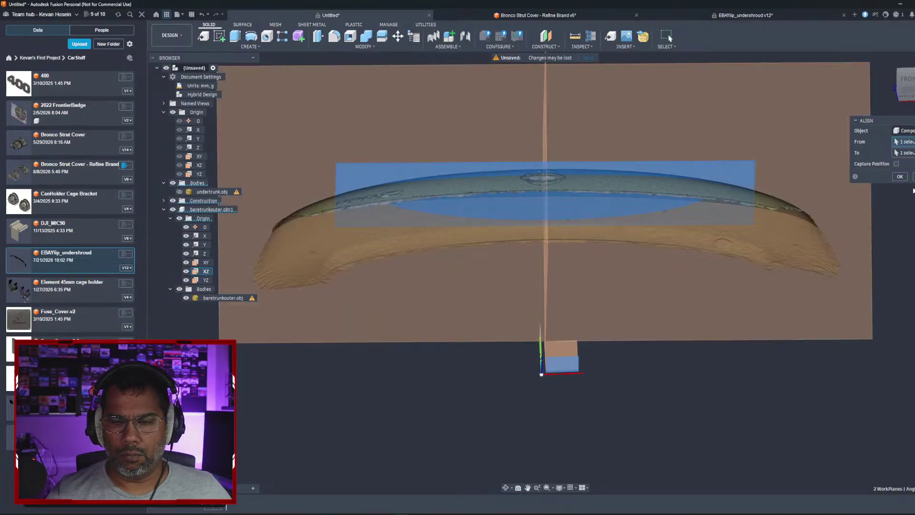
click(899, 176)
Step: Retry the component Align from the horizontal construction plane to the horizontal origin plane, with the design's origin collapsed and hidden
shift+middle_drag(533, 316, 477, 286)
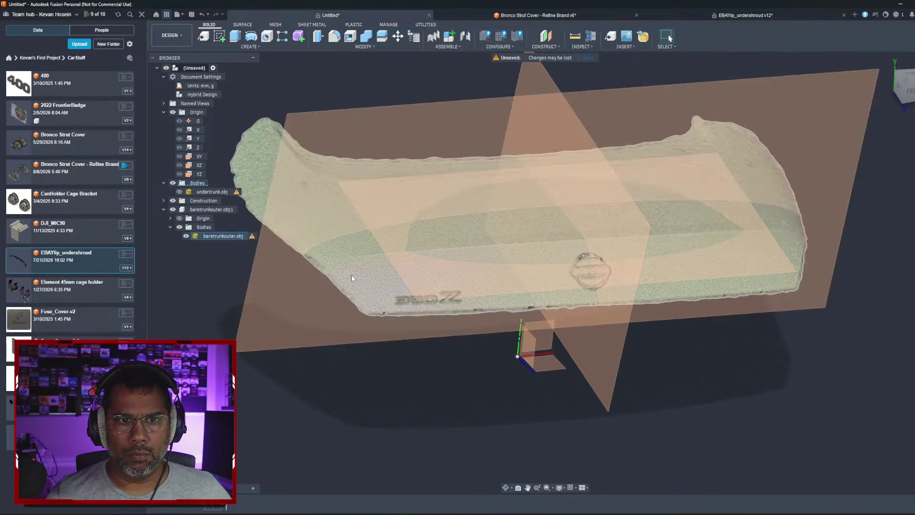
click(222, 236)
right_click(218, 237)
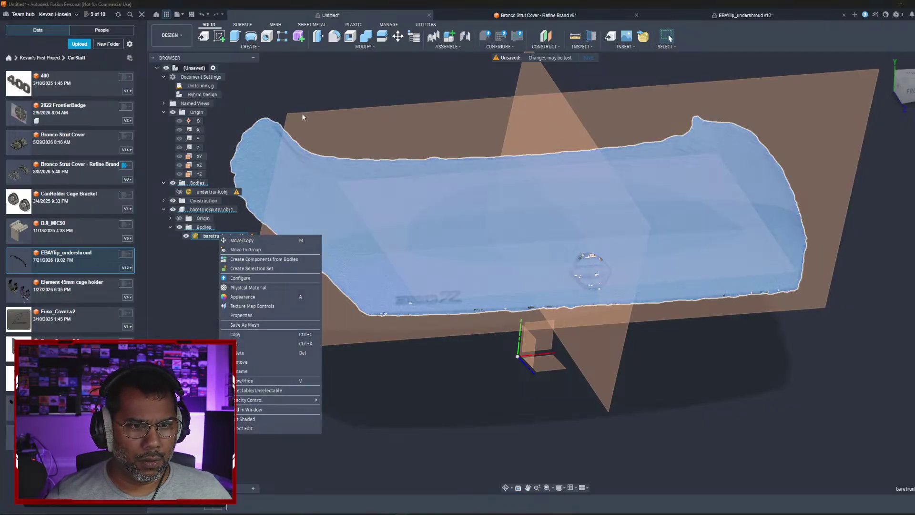
click(364, 47)
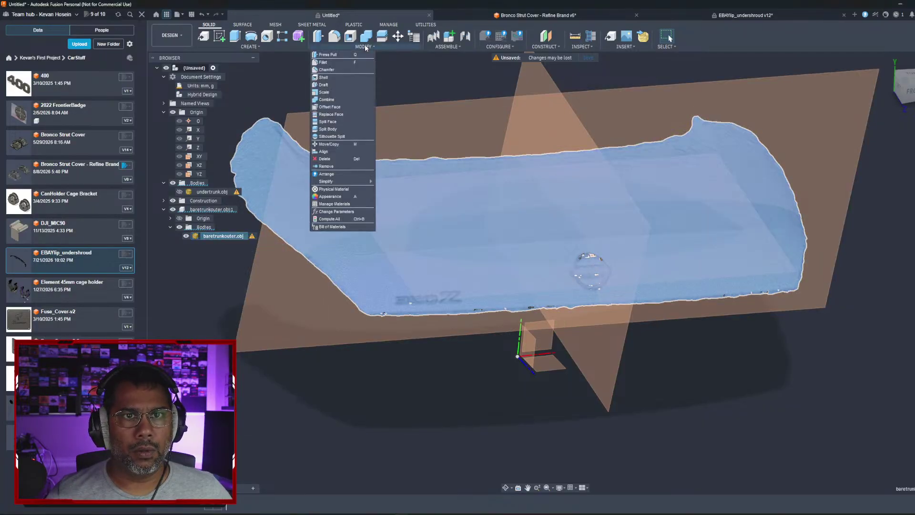
click(318, 154)
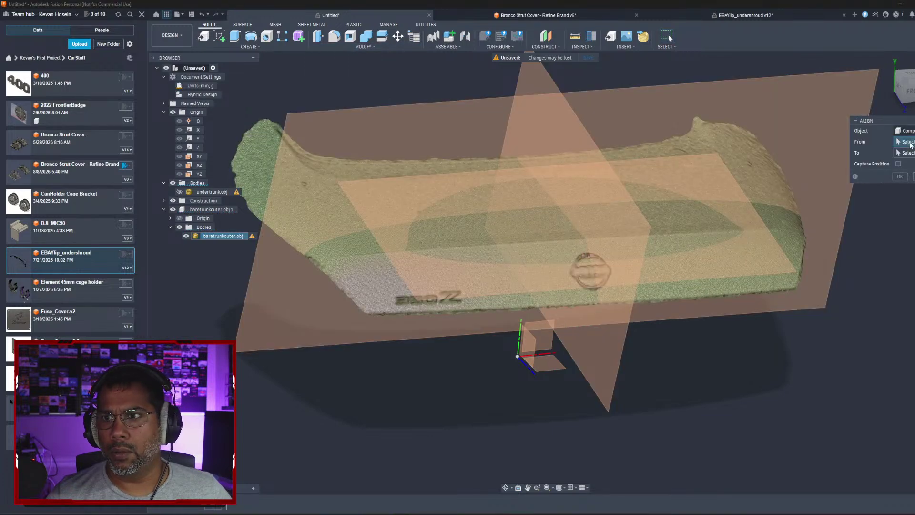
click(424, 270)
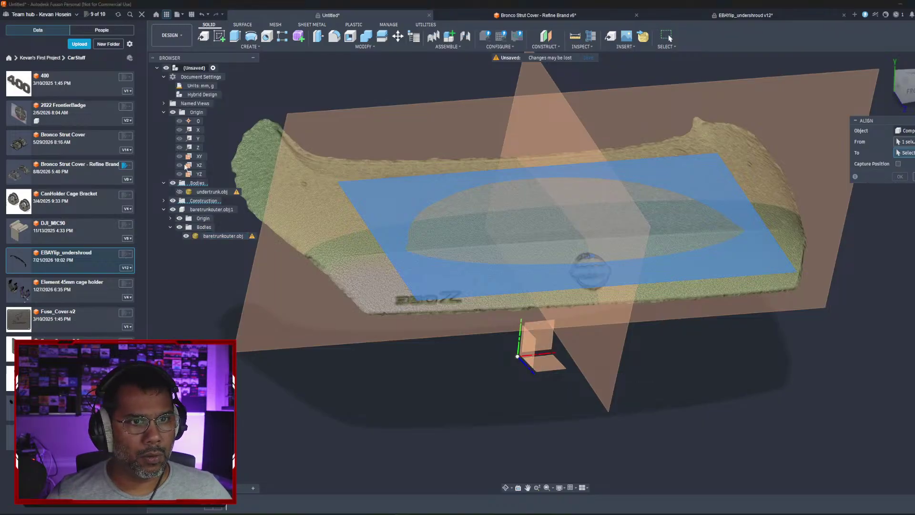
click(164, 112)
click(173, 112)
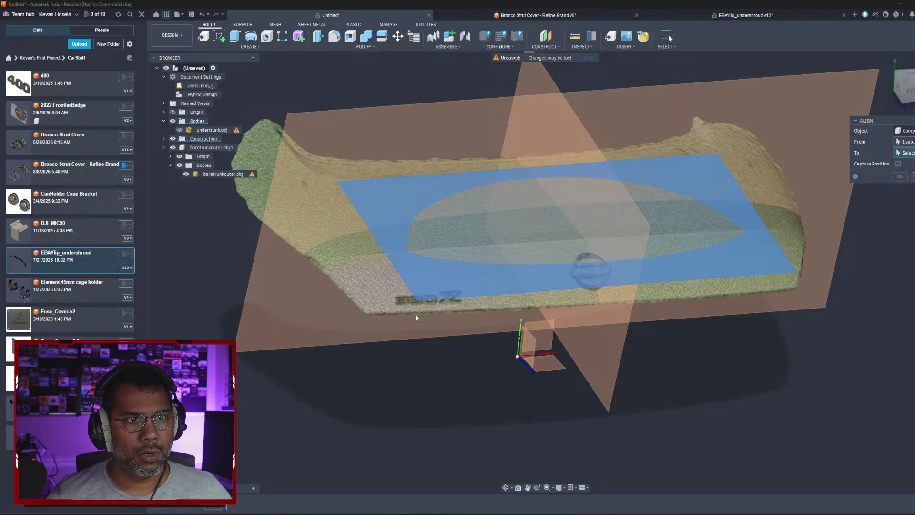
click(554, 364)
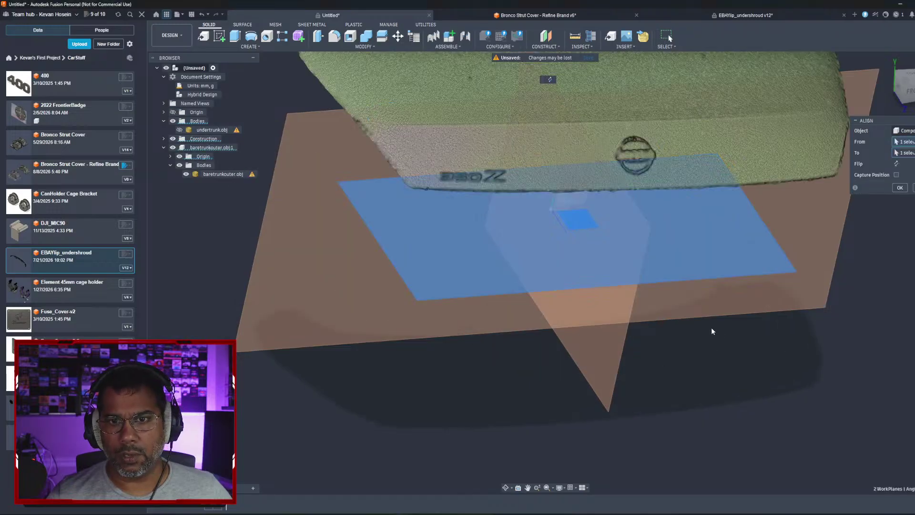
shift+middle_drag(712, 331, 604, 305)
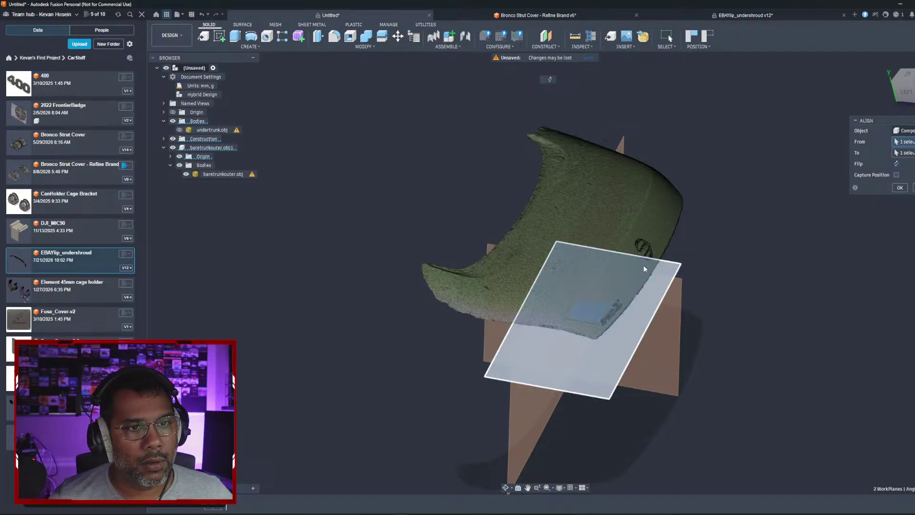
click(900, 188)
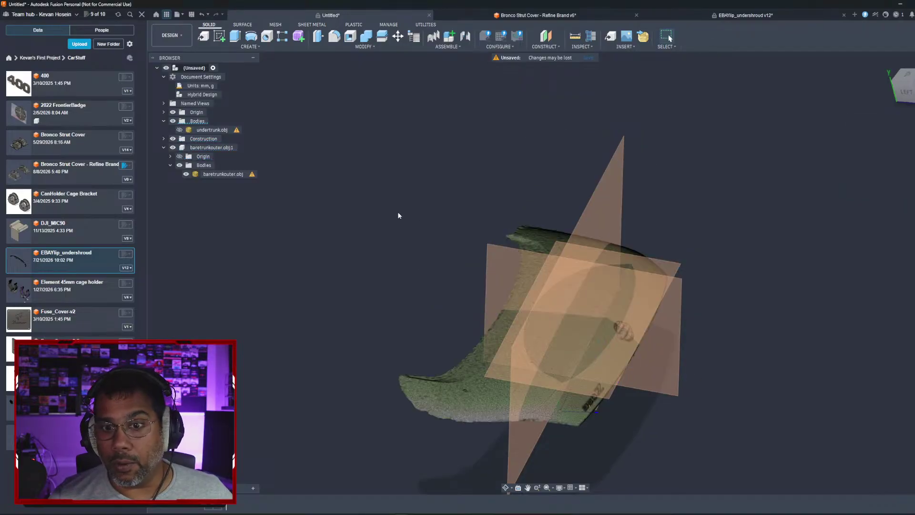
shift+middle_drag(423, 241, 289, 229)
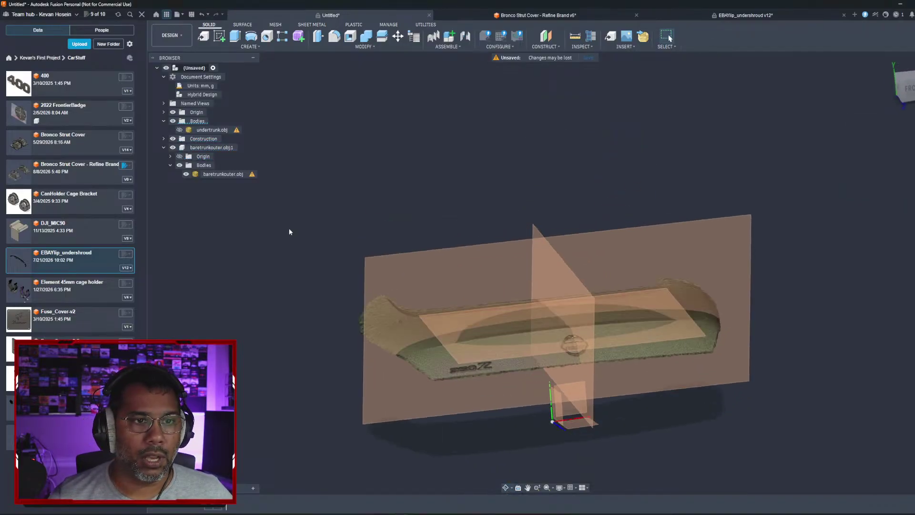
right_click(208, 148)
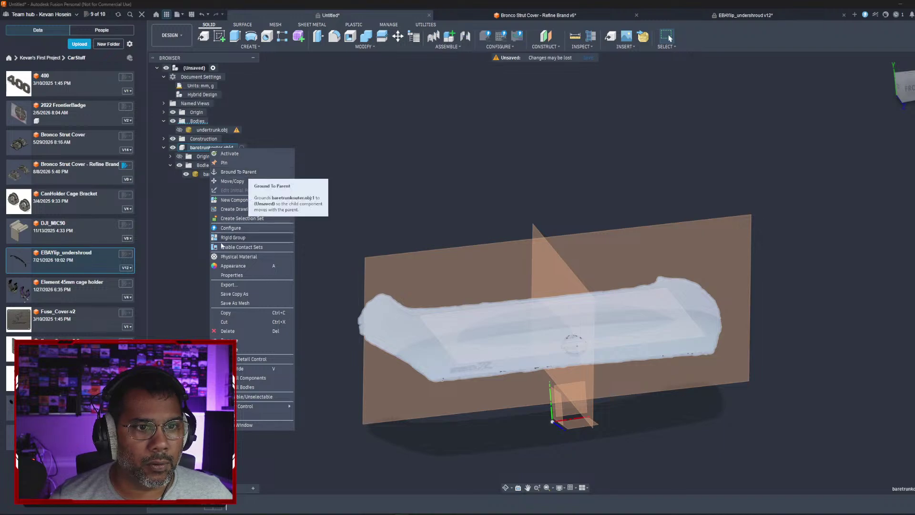
click(181, 241)
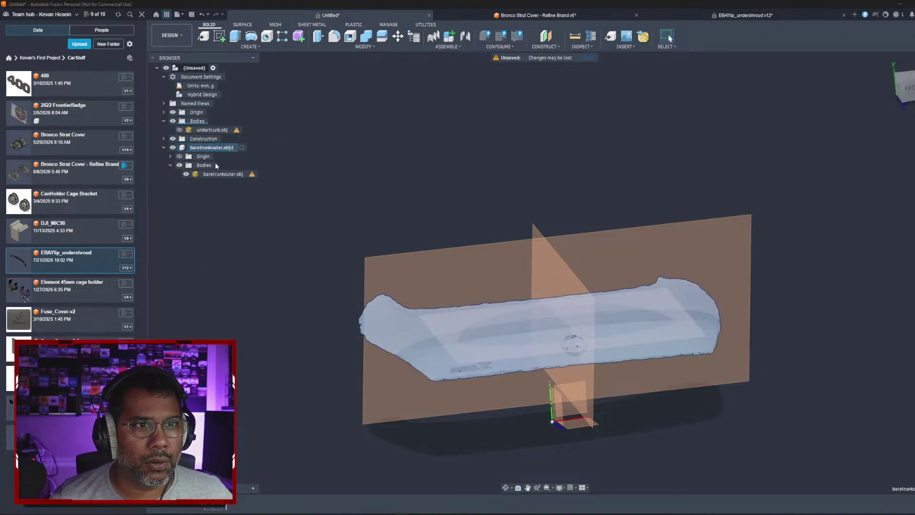
Step: Close the untitled trunk-scan design without saving and create a new part design in millimetres and grams
click(429, 15)
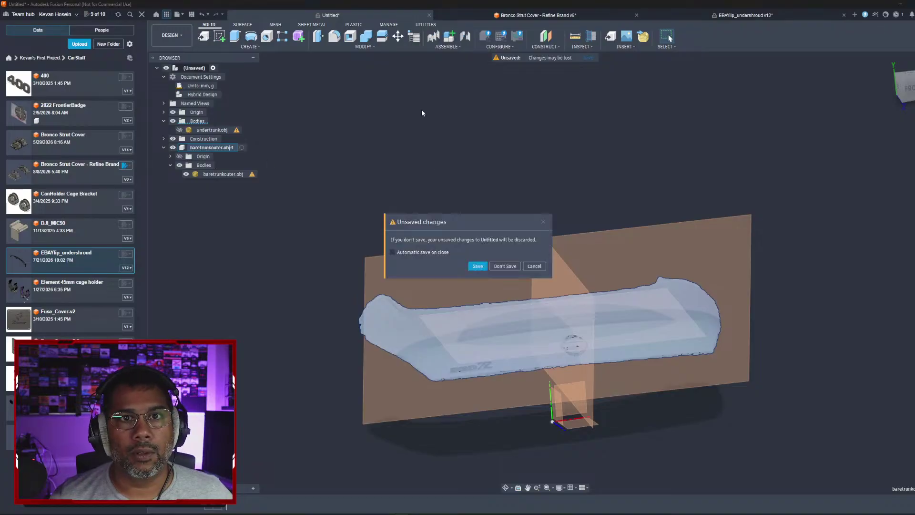
click(496, 266)
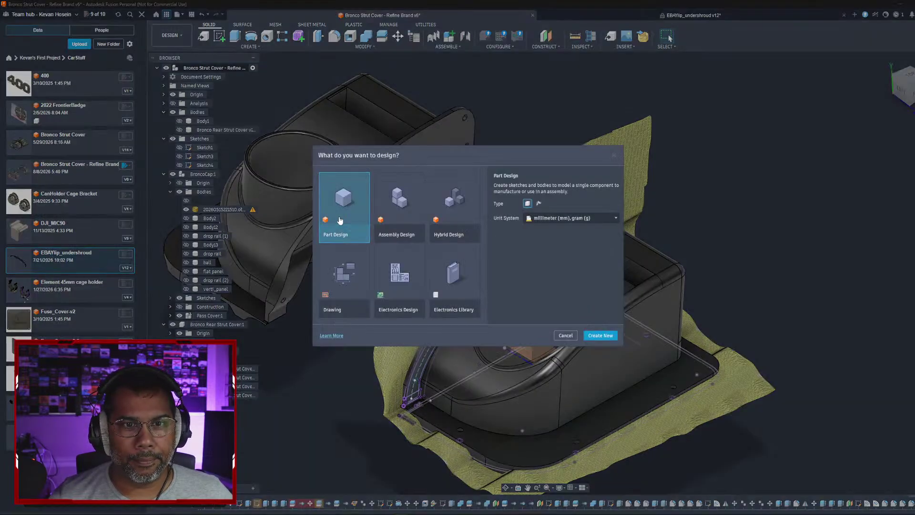
click(600, 335)
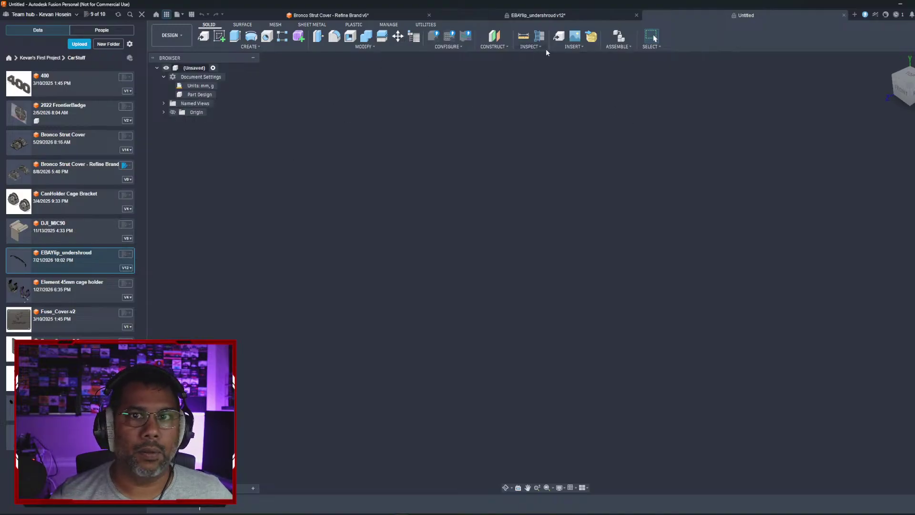
Step: Insert the mesh file baretrunkouter.obj from the SwanNeckWang folder on the computer into the new design
click(573, 46)
click(559, 92)
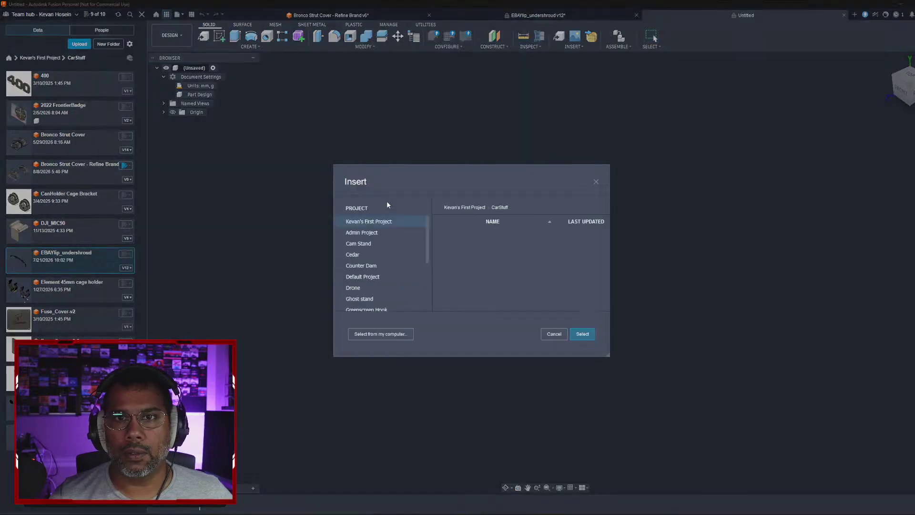
click(372, 334)
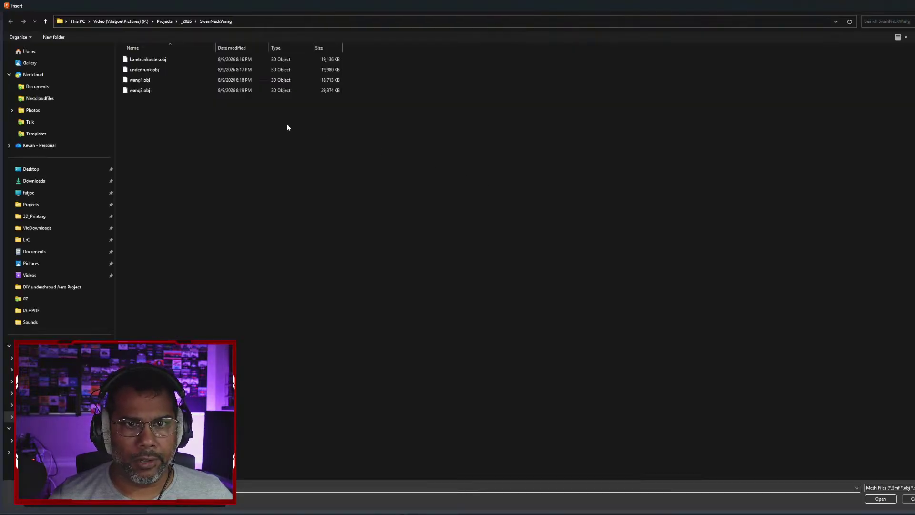
click(143, 59)
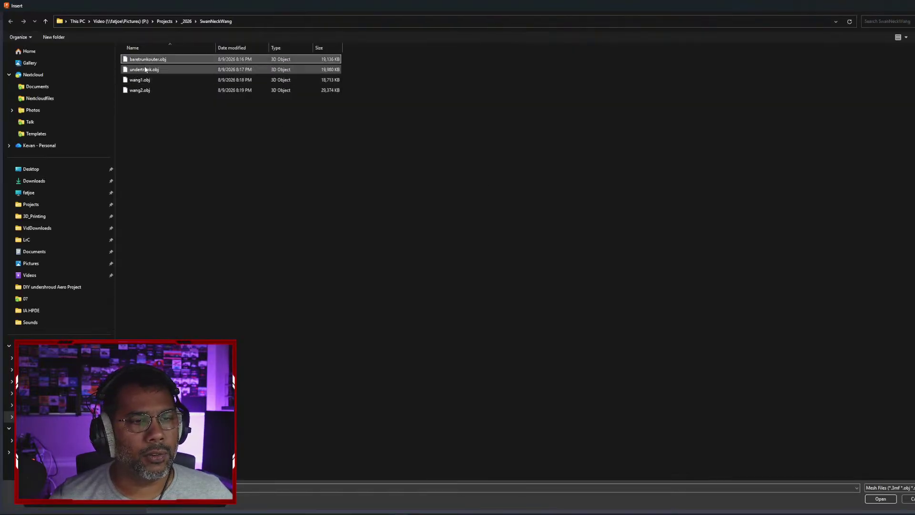
click(881, 498)
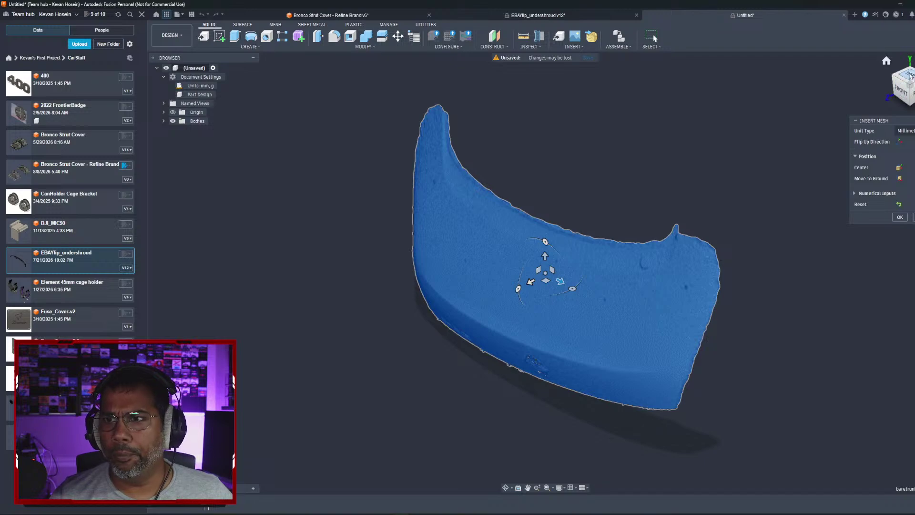
Step: Rotate the inserted trunk mesh from its upright position so it lies flat with the outer face up
click(905, 73)
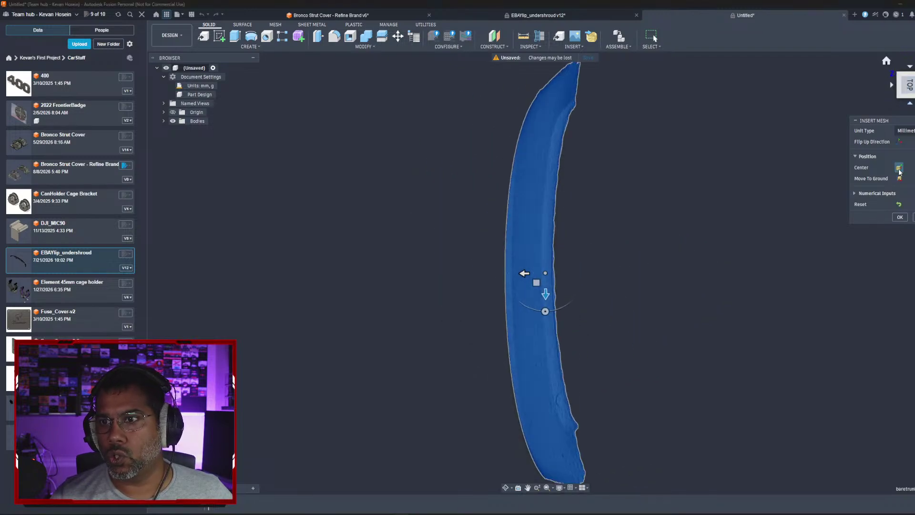
click(907, 78)
click(908, 79)
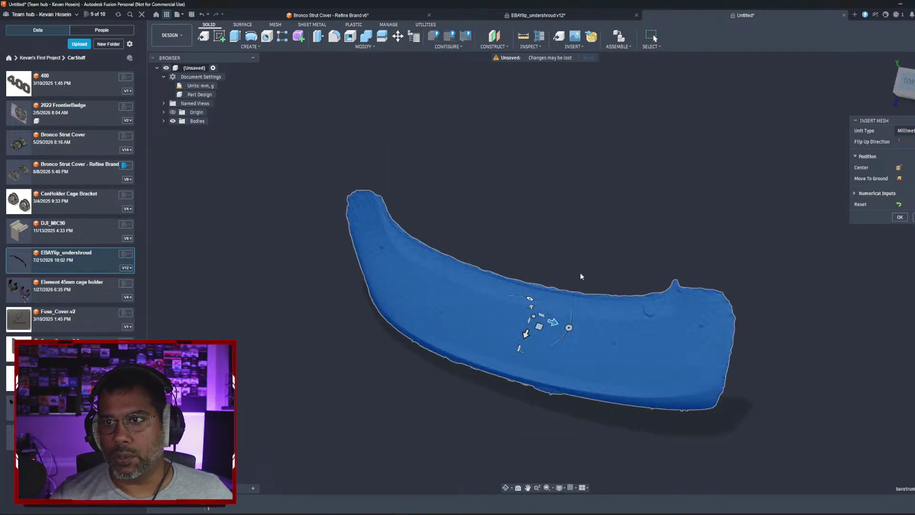
shift+middle_drag(545, 364, 584, 256)
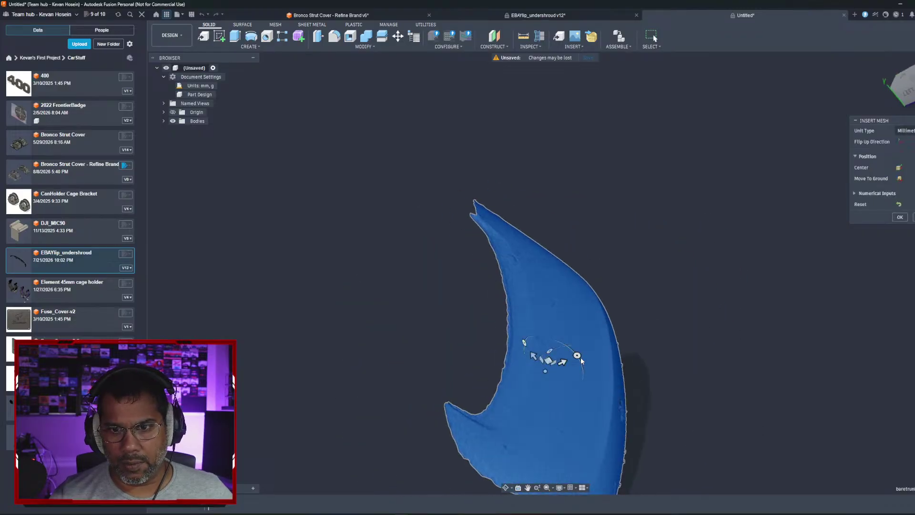
mouse_move(527, 343)
shift+middle_down()
mouse_move(546, 340)
mouse_move(525, 341)
shift+middle_up()
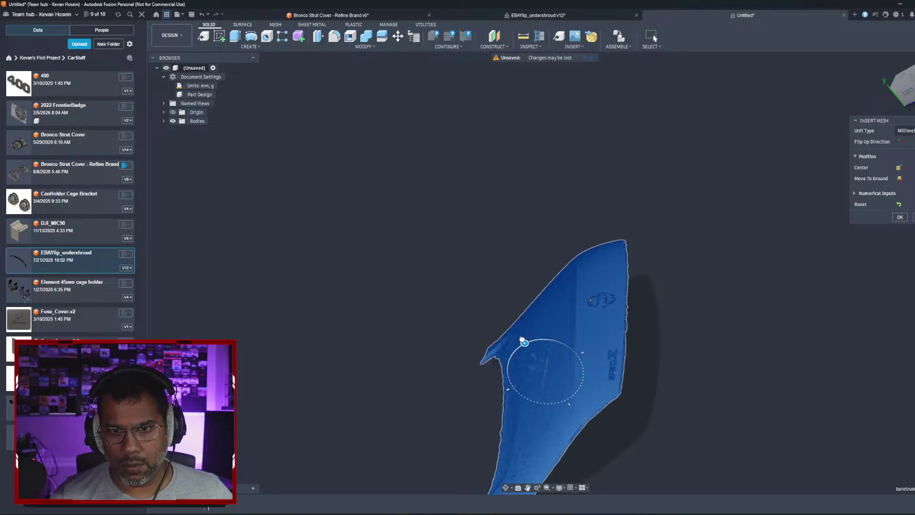
click(903, 77)
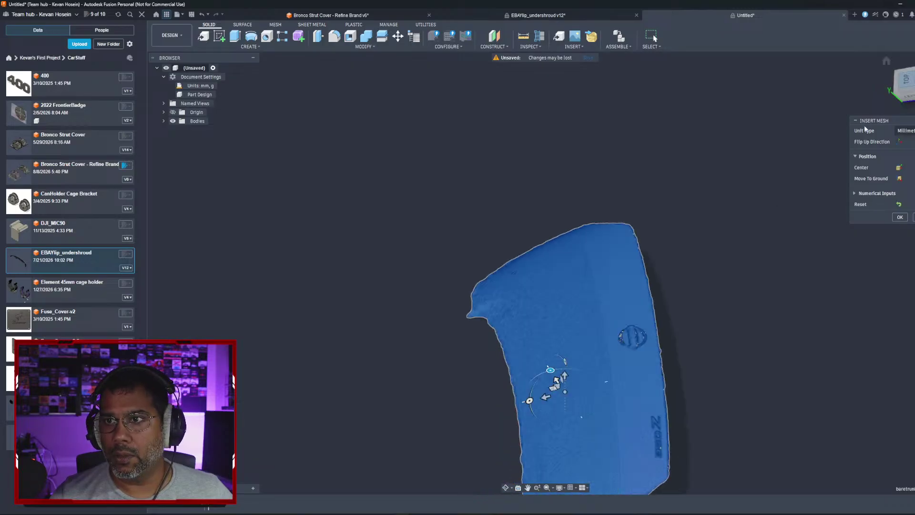
click(887, 62)
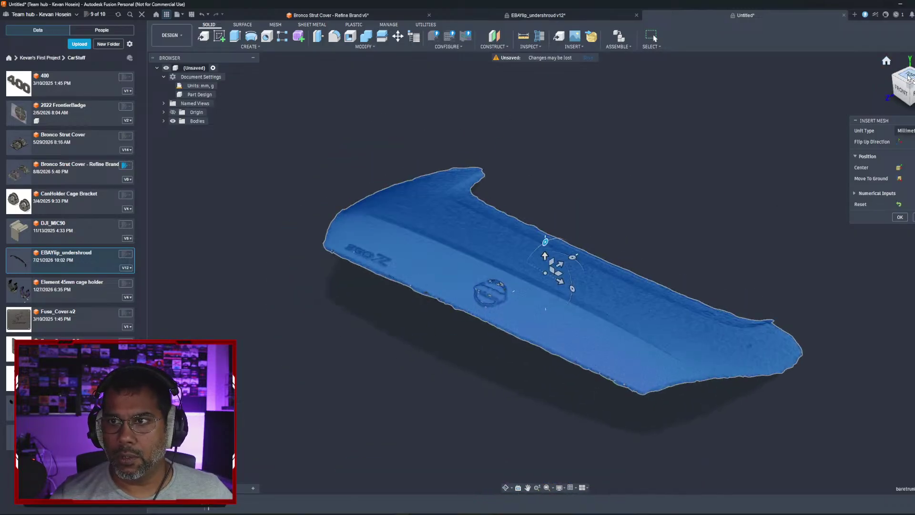
click(909, 76)
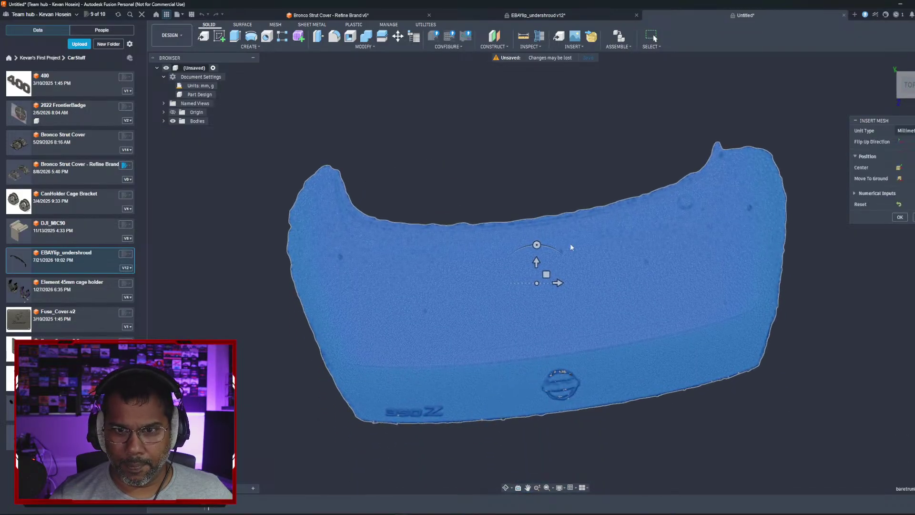
Step: Turn the trunk mesh slightly about the vertical axis to straighten its badge-side edge
shift+middle_drag(567, 297, 545, 281)
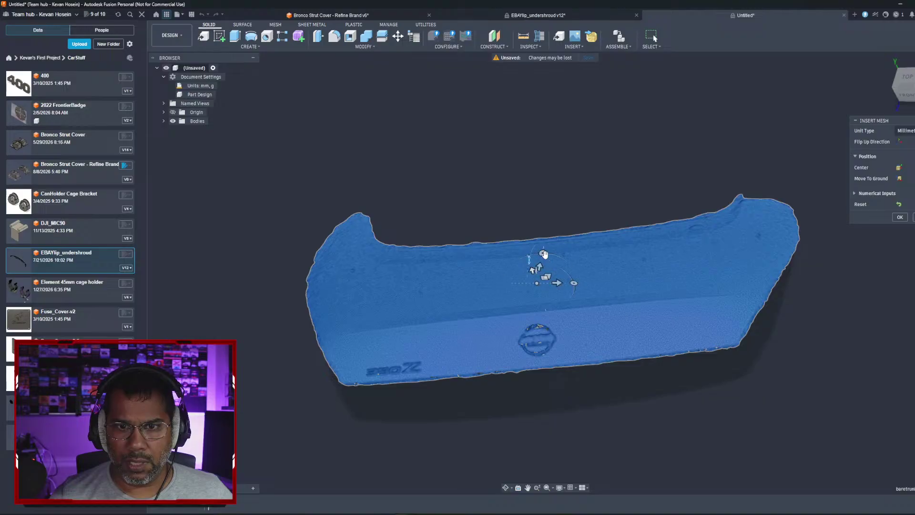
drag(544, 254, 549, 255)
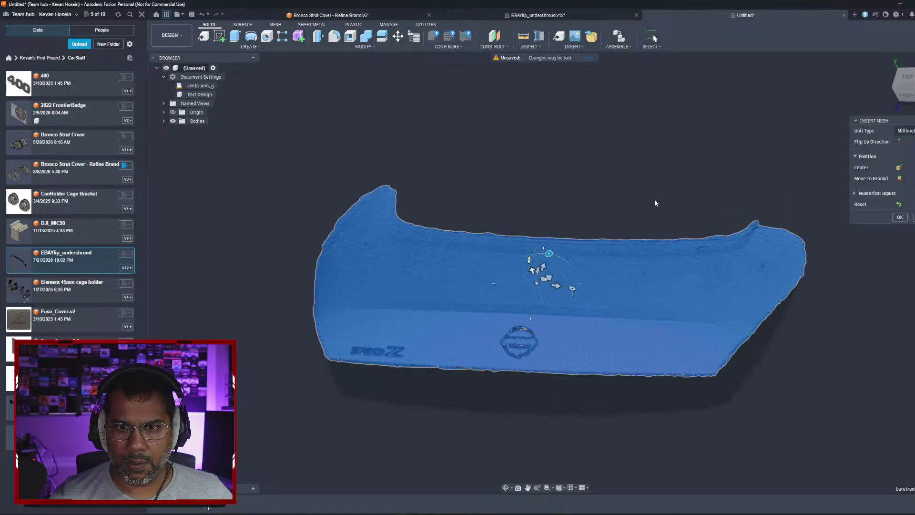
click(907, 82)
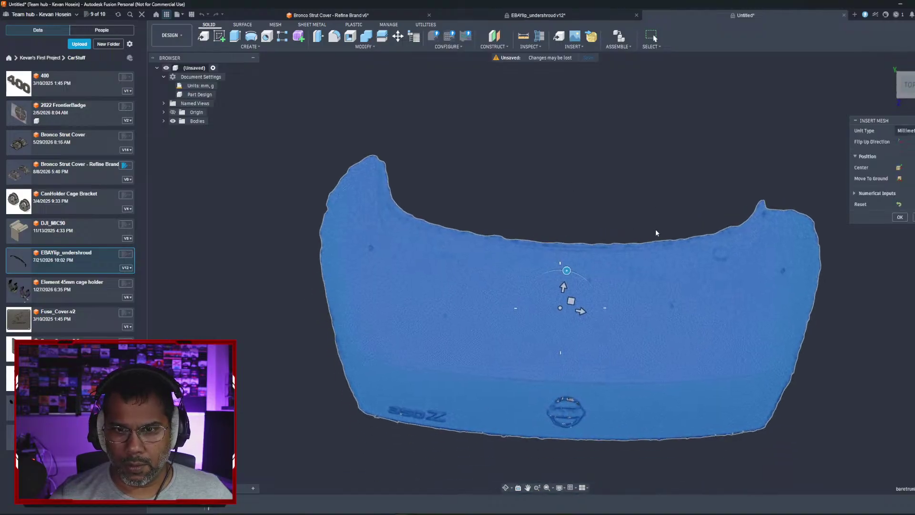
Step: Fine-tune the mesh rotation in the top view until the trunk sits square, and finish inserting it
scroll(576, 292, up, 4)
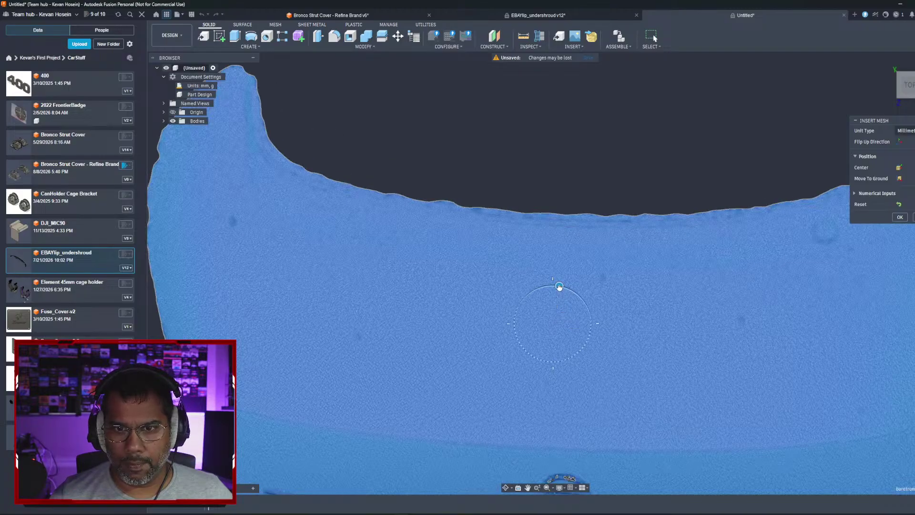
scroll(559, 288, up, 4)
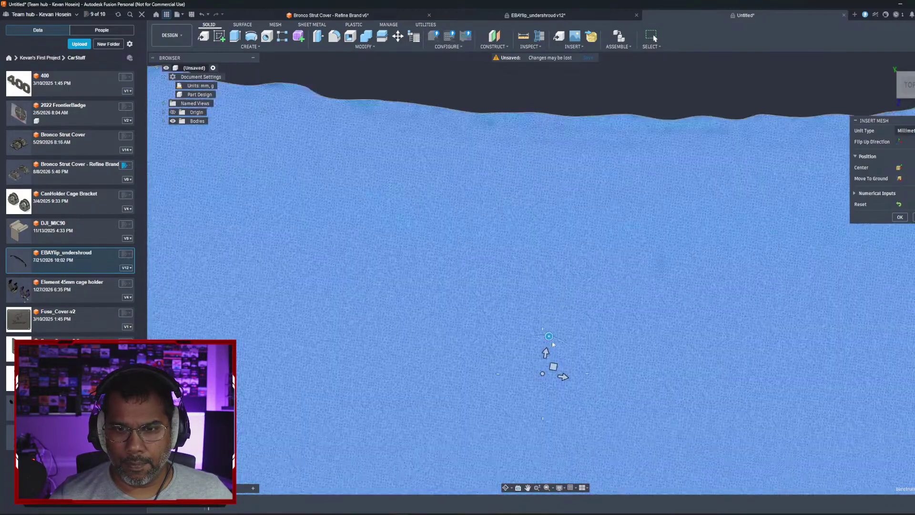
scroll(551, 350, up, 3)
drag(539, 368, 536, 369)
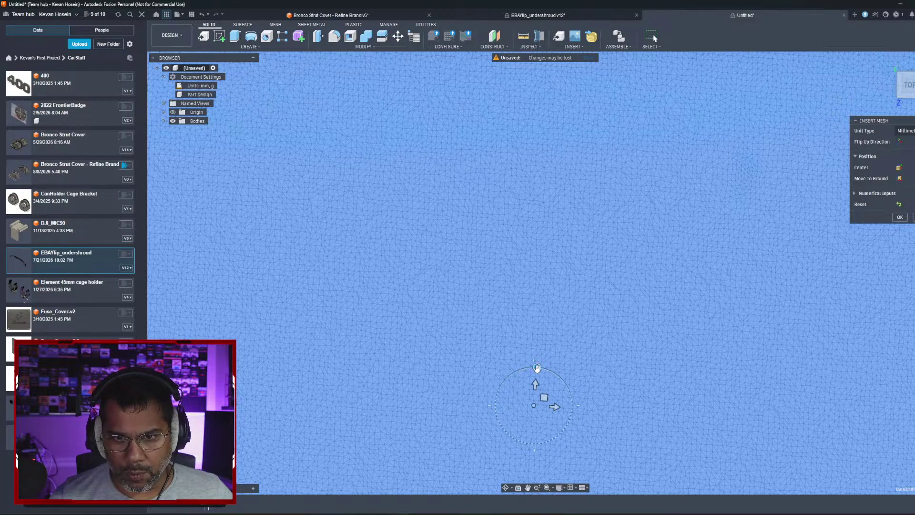
scroll(536, 368, down, 6)
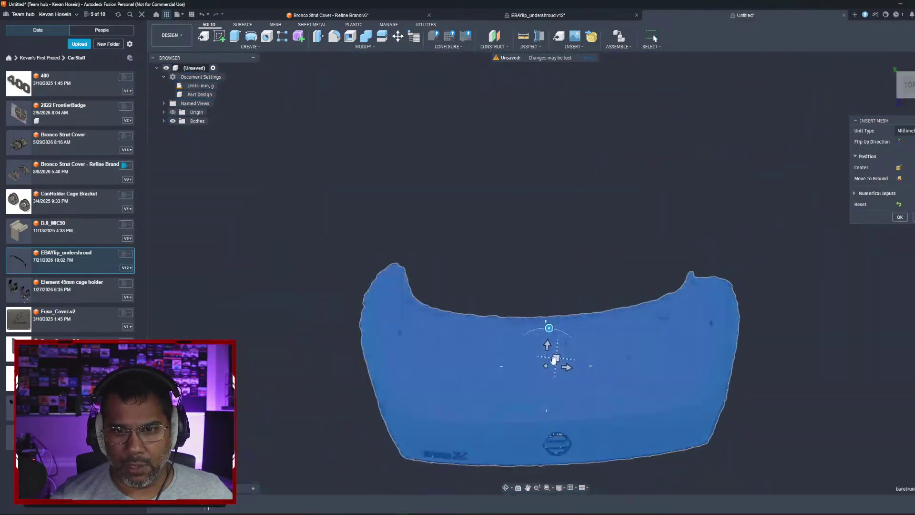
scroll(554, 361, up, 10)
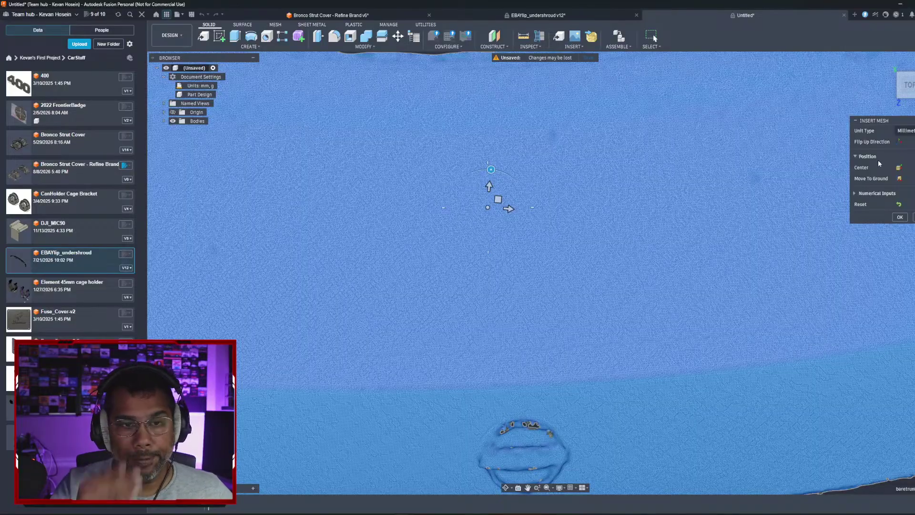
scroll(647, 275, down, 3)
scroll(647, 275, down, 5)
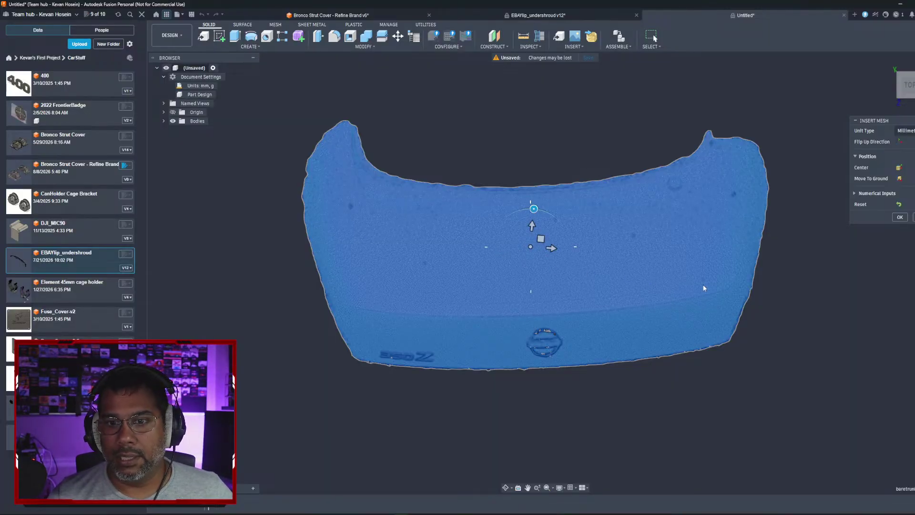
click(900, 217)
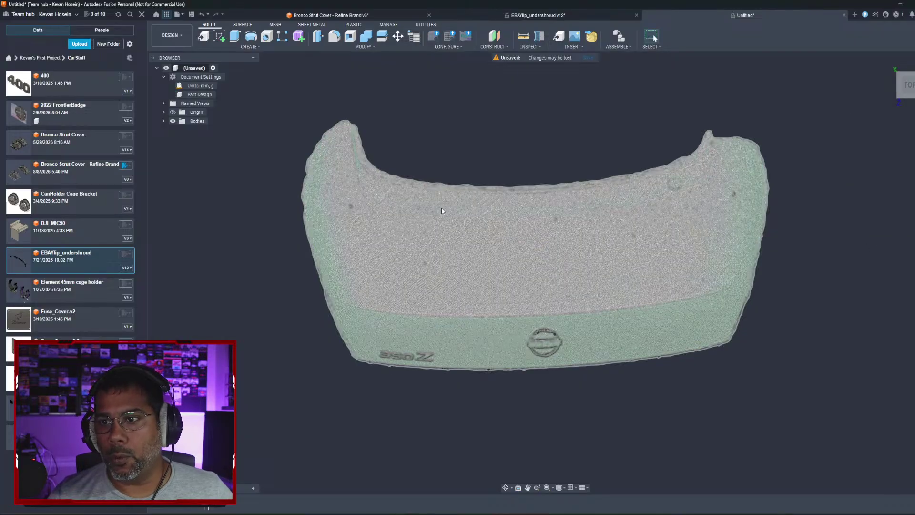
Step: Convert the part design to the Hybrid design type
scroll(391, 191, up, 1)
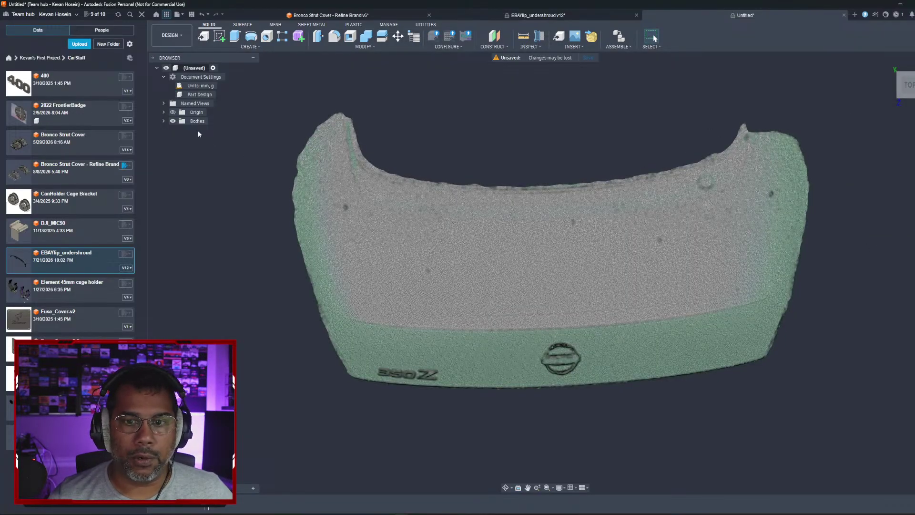
click(164, 121)
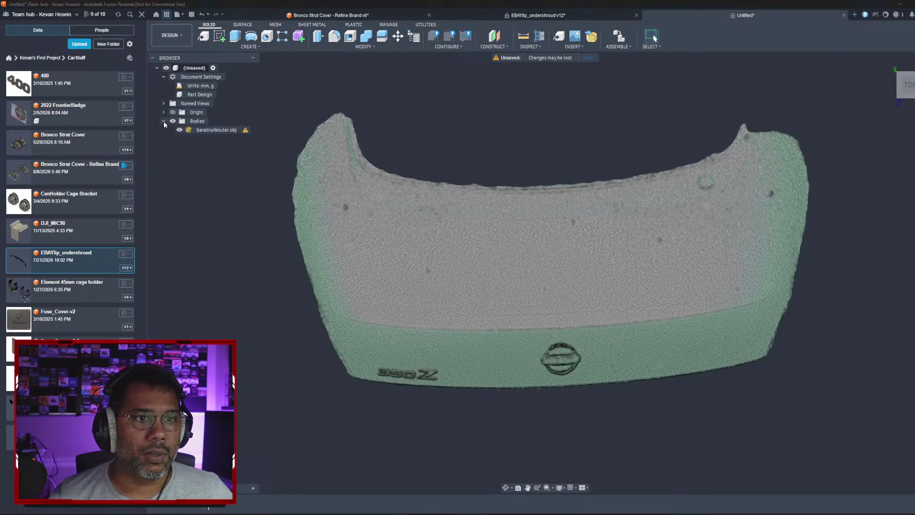
right_click(212, 129)
key(Escape)
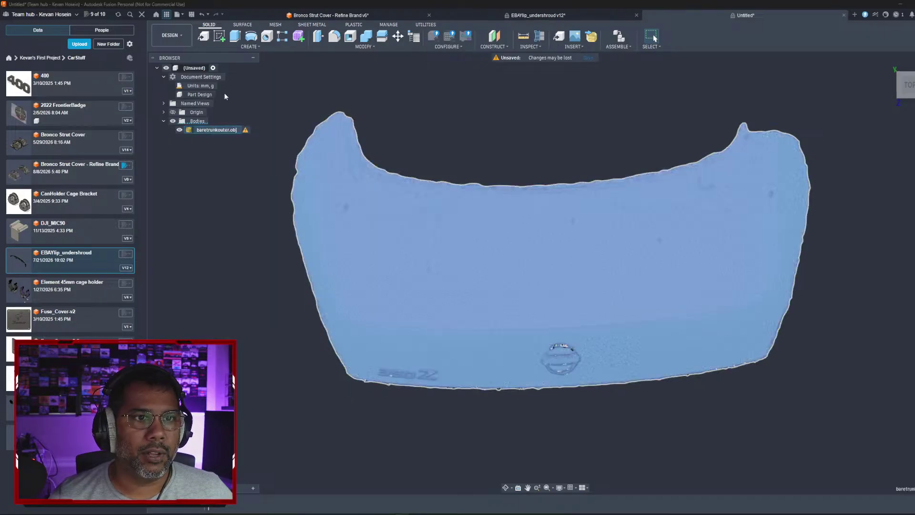
click(196, 93)
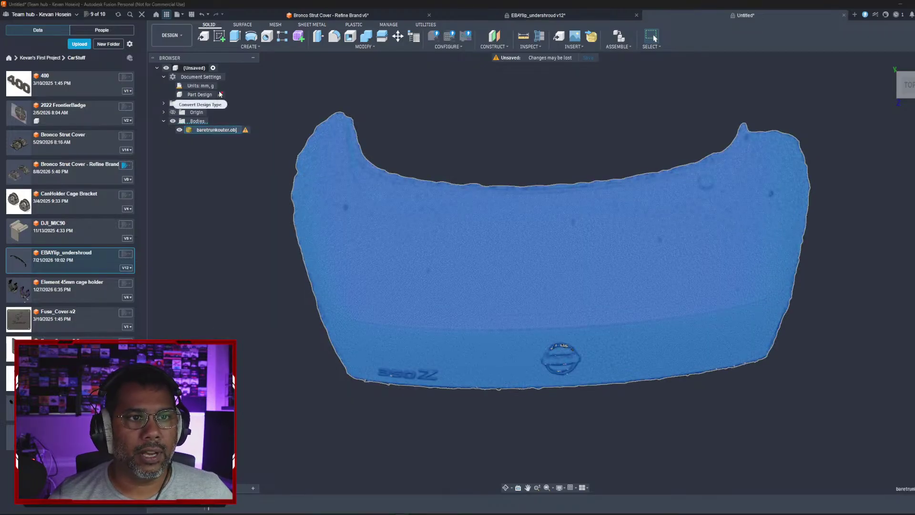
click(909, 131)
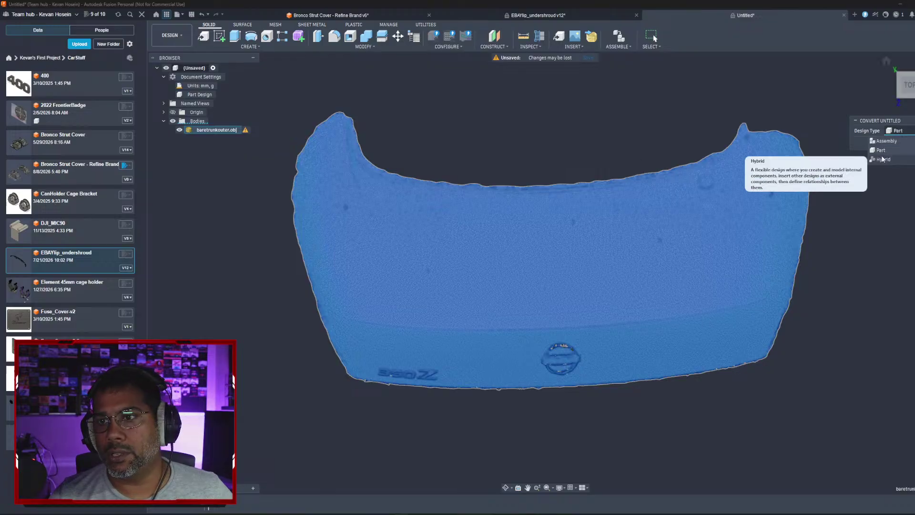
click(895, 158)
click(894, 144)
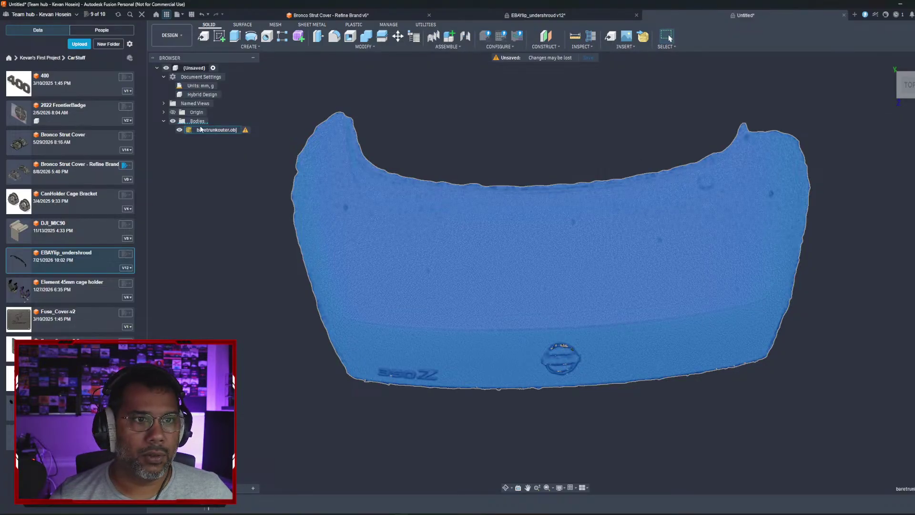
Step: Create a component from the baretrunkouter.obj mesh body and expand its bodies in the browser
right_click(201, 129)
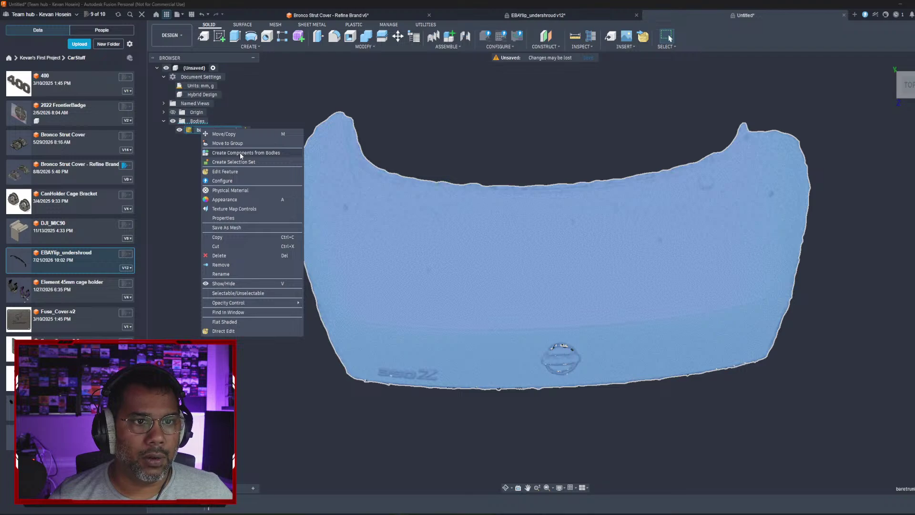
click(240, 153)
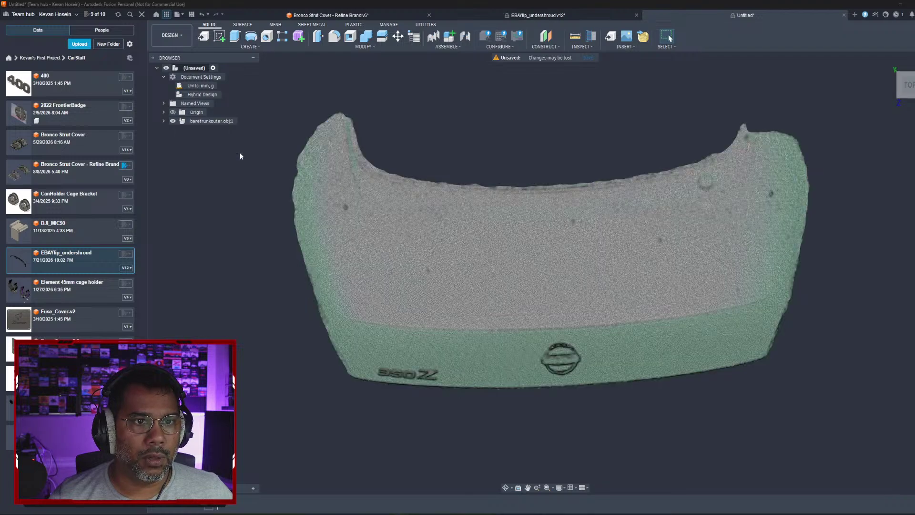
click(164, 122)
click(171, 139)
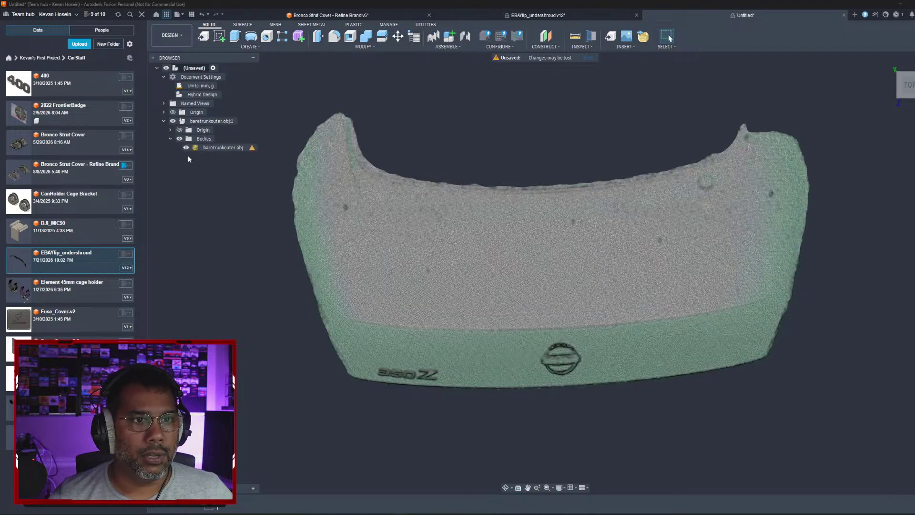
right_click(224, 122)
click(256, 147)
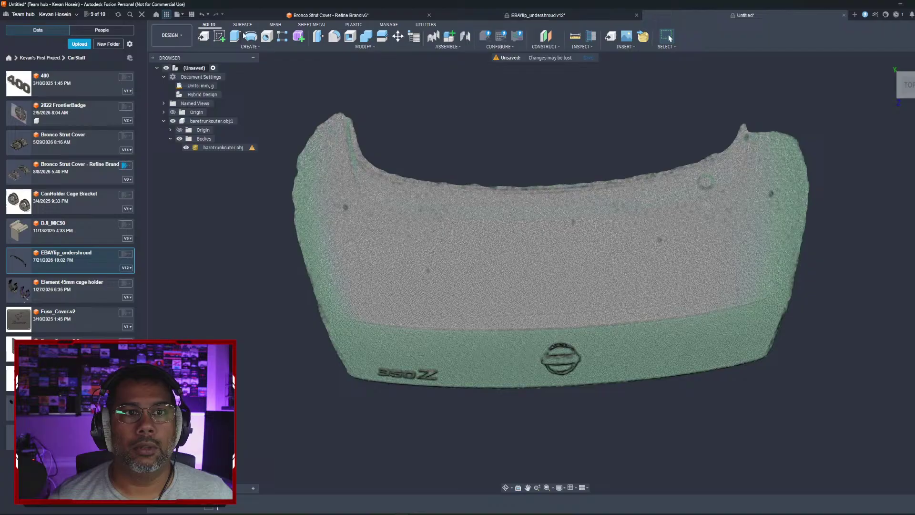
Step: Start direct mesh editing on the baretrunkouter.obj body and clear the painted face selection
click(275, 25)
click(448, 257)
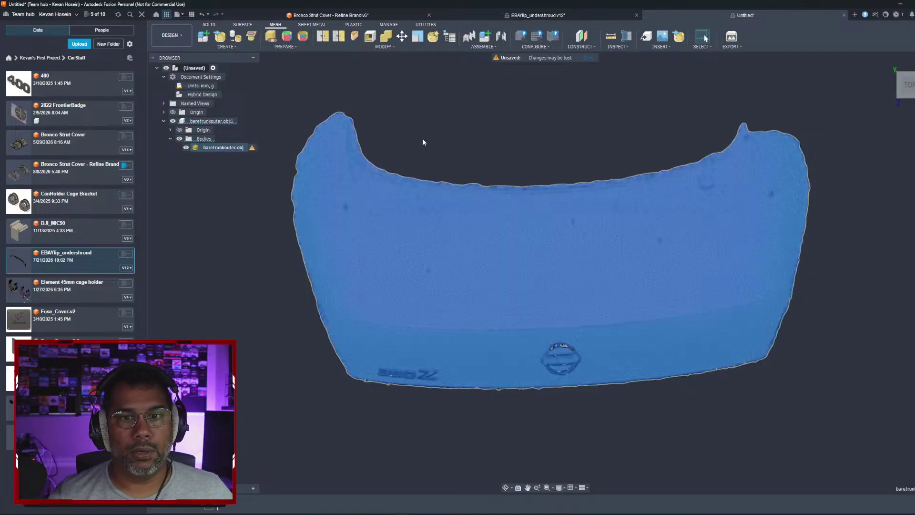
click(439, 41)
click(583, 227)
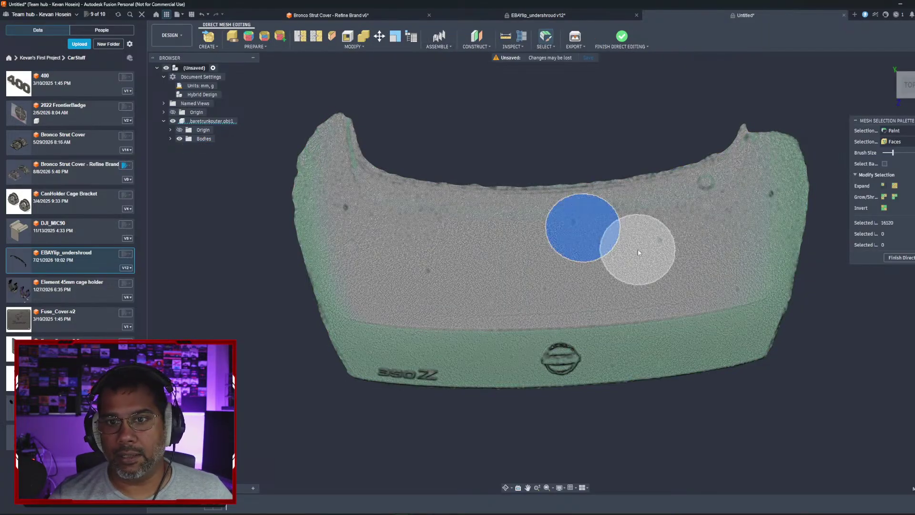
key(Escape)
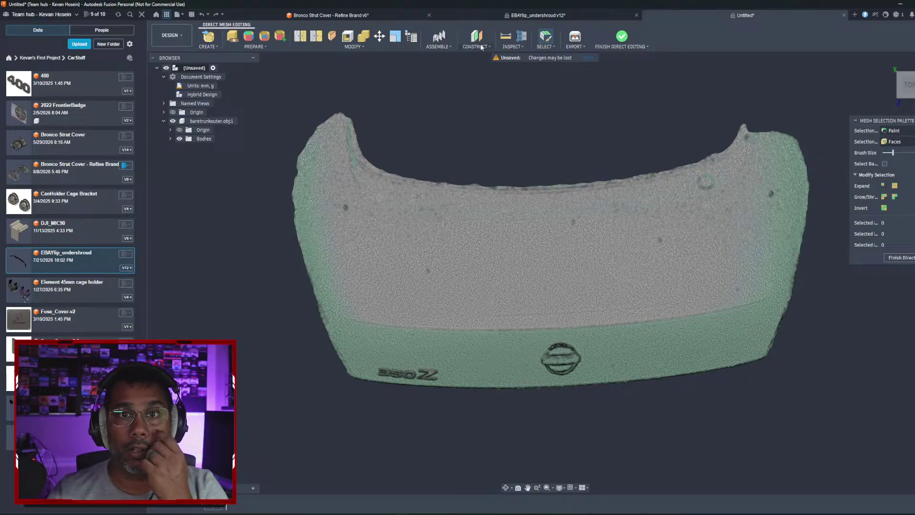
Step: Create a construction plane through three mesh points, two along the trunk's rear crease line and one near the centre of its front edge
click(482, 47)
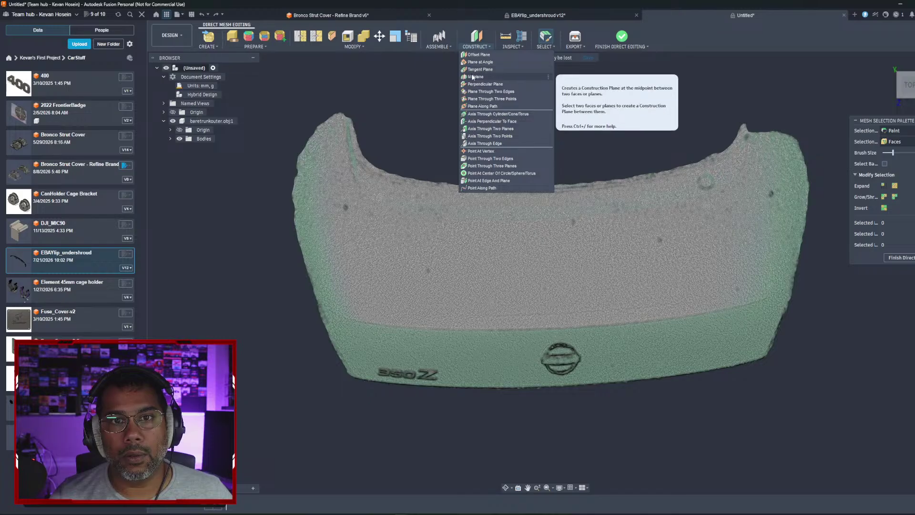
click(481, 99)
scroll(555, 302, up, 5)
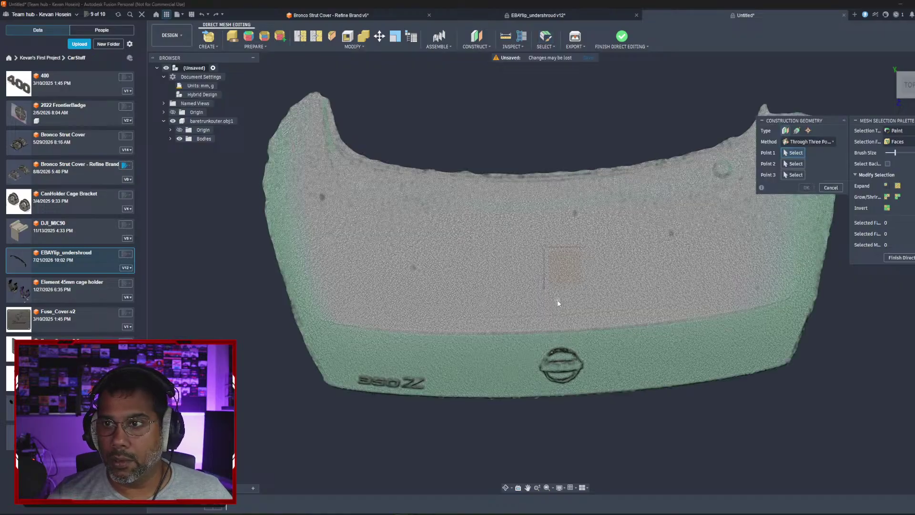
shift+middle_drag(556, 303, 554, 270)
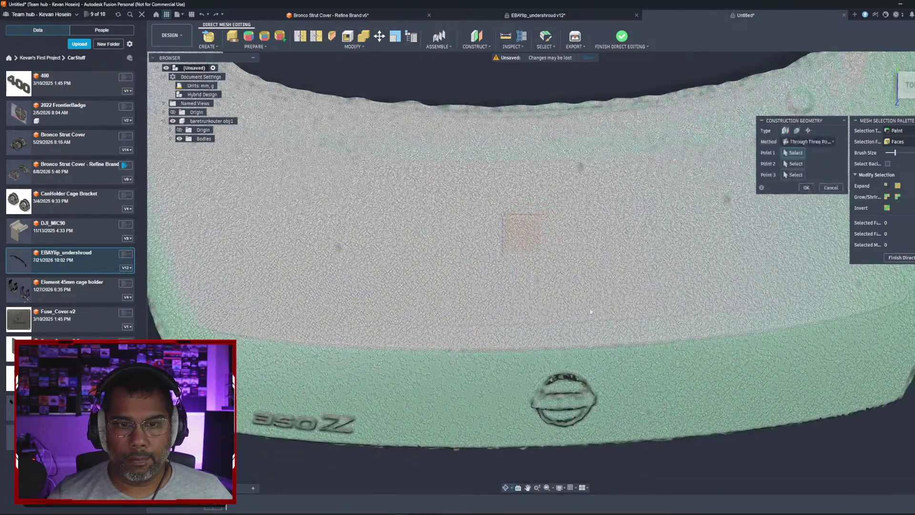
scroll(553, 267, down, 4)
scroll(553, 265, up, 2)
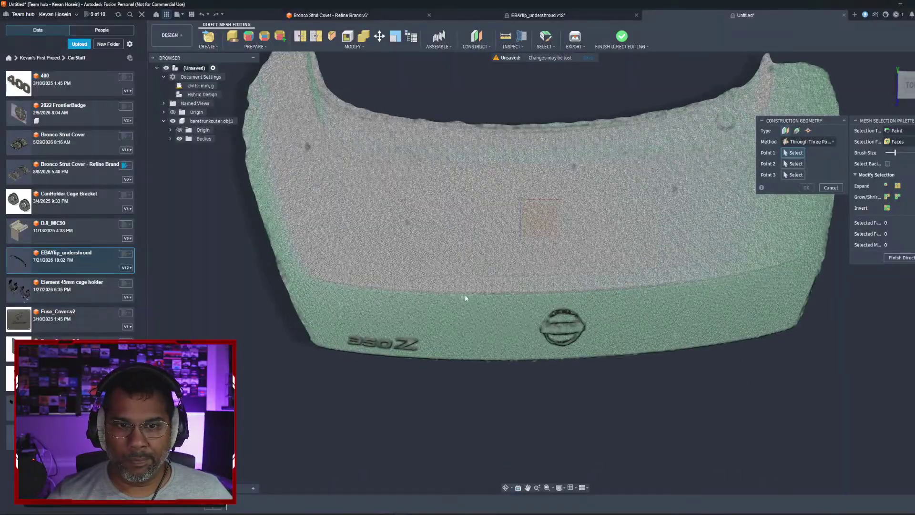
click(400, 292)
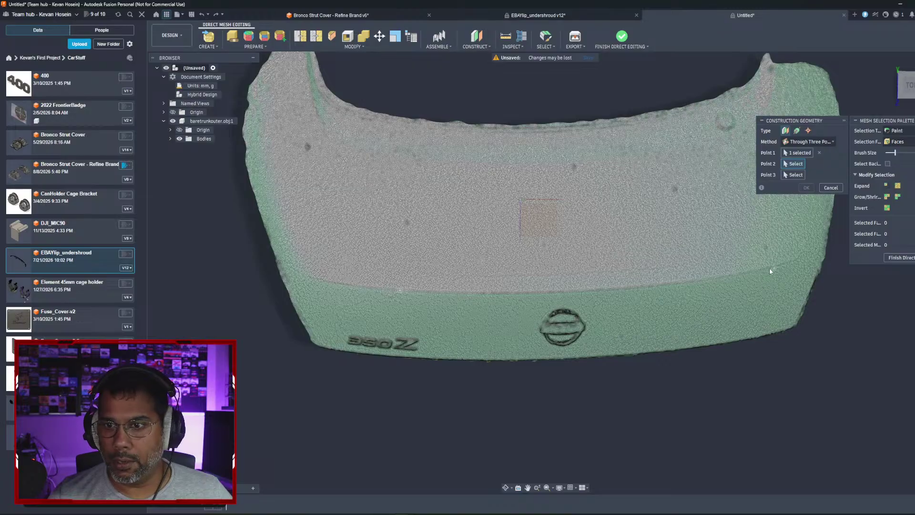
click(733, 276)
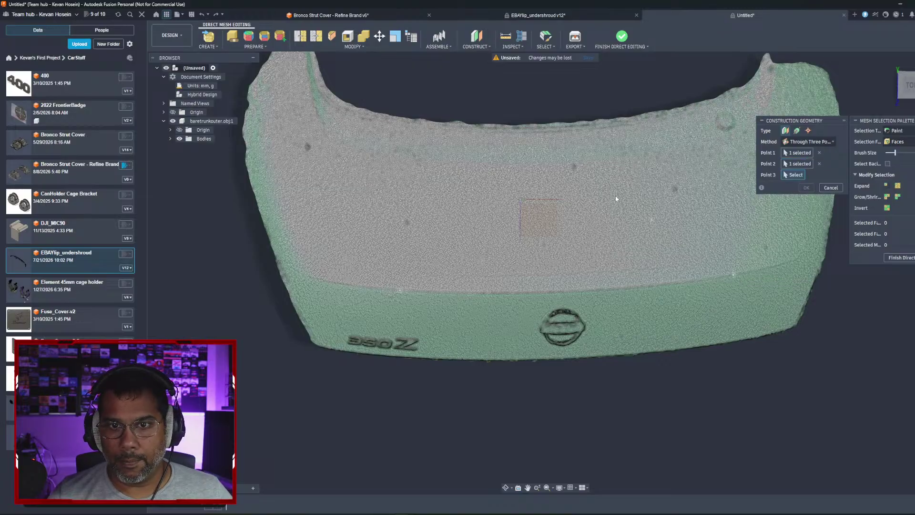
click(534, 143)
shift+middle_drag(509, 193, 639, 182)
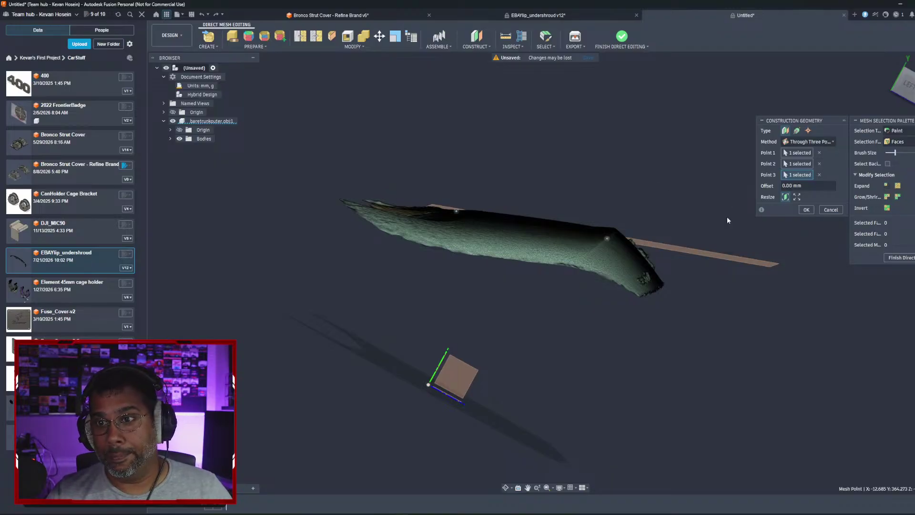
click(807, 211)
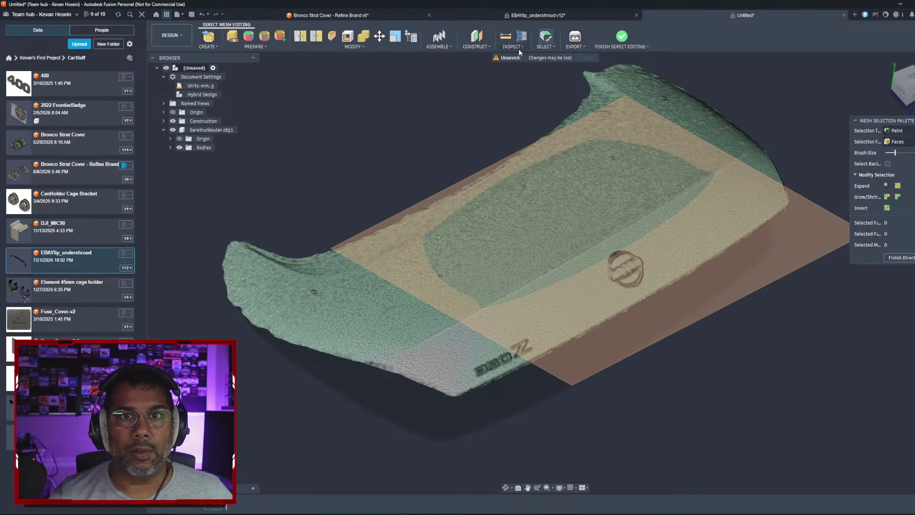
Step: Create a construction plane perpendicular to the three-point plane at a distance of 150 mm, running lengthwise through the round badge
click(516, 45)
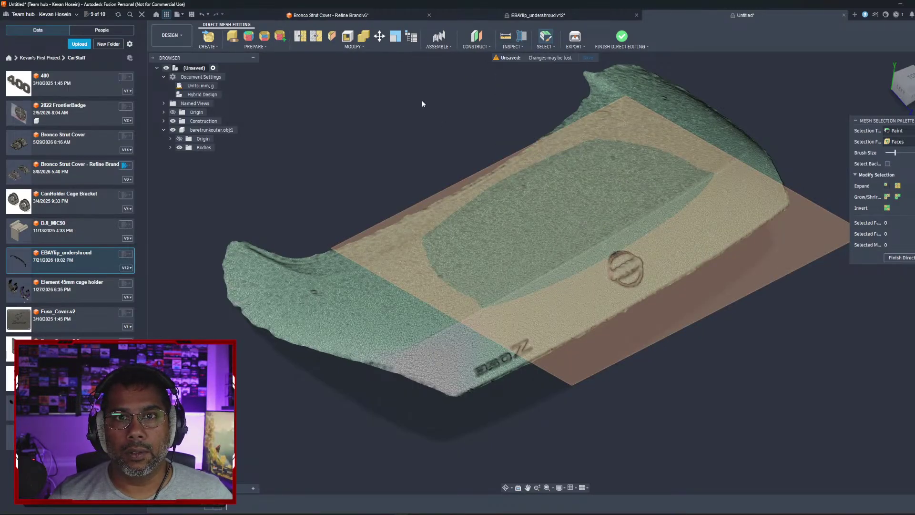
shift+middle_drag(489, 201, 447, 207)
click(353, 46)
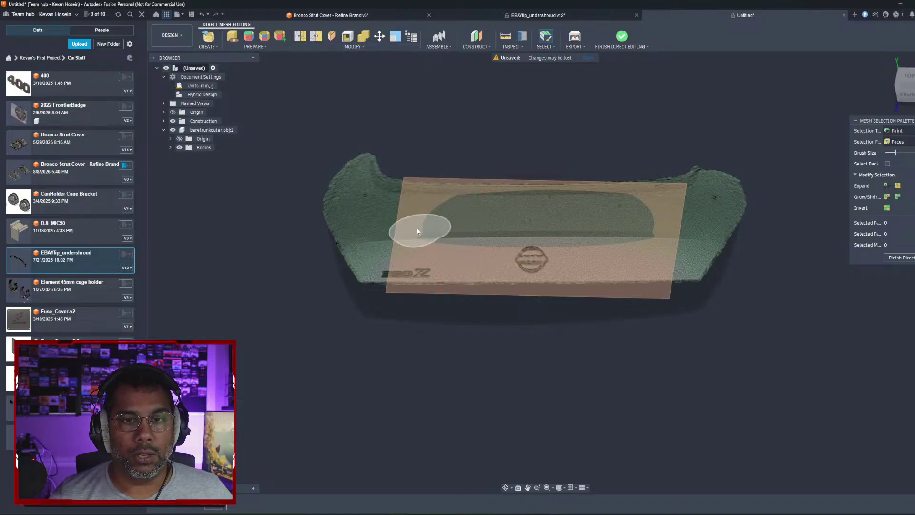
click(477, 46)
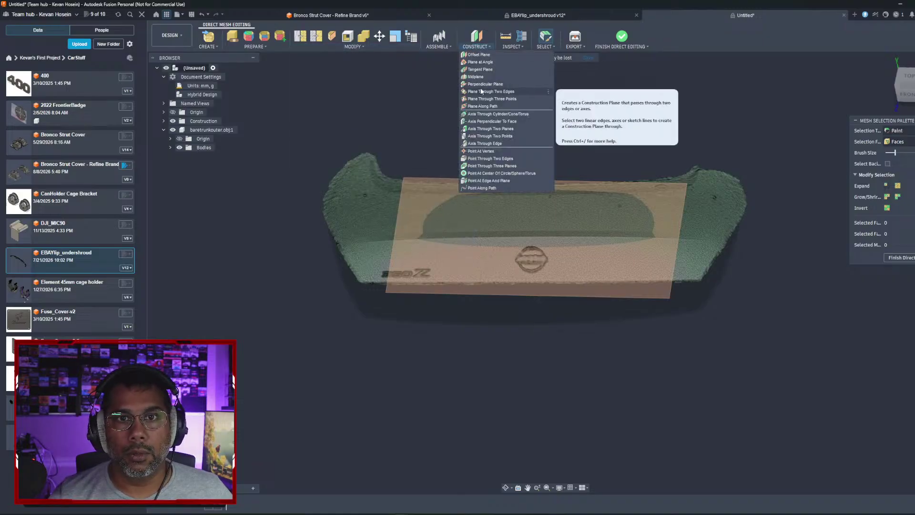
click(580, 270)
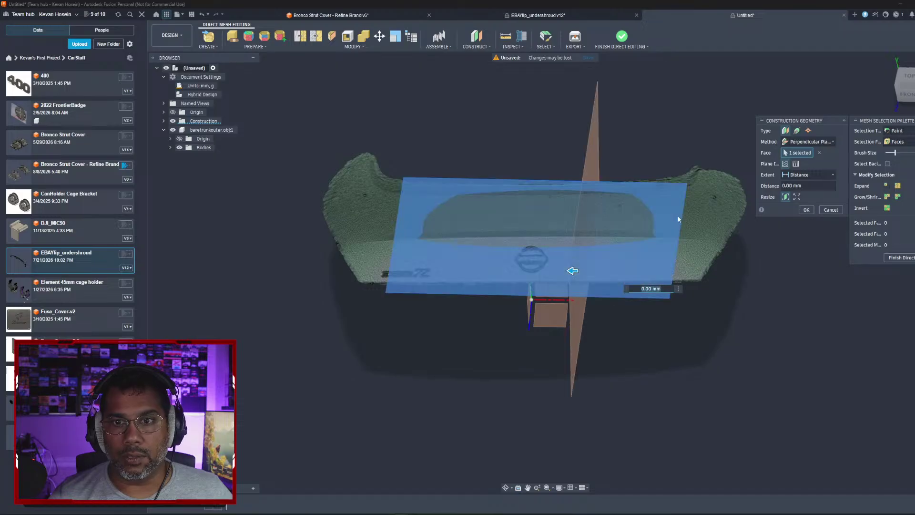
drag(572, 270, 526, 268)
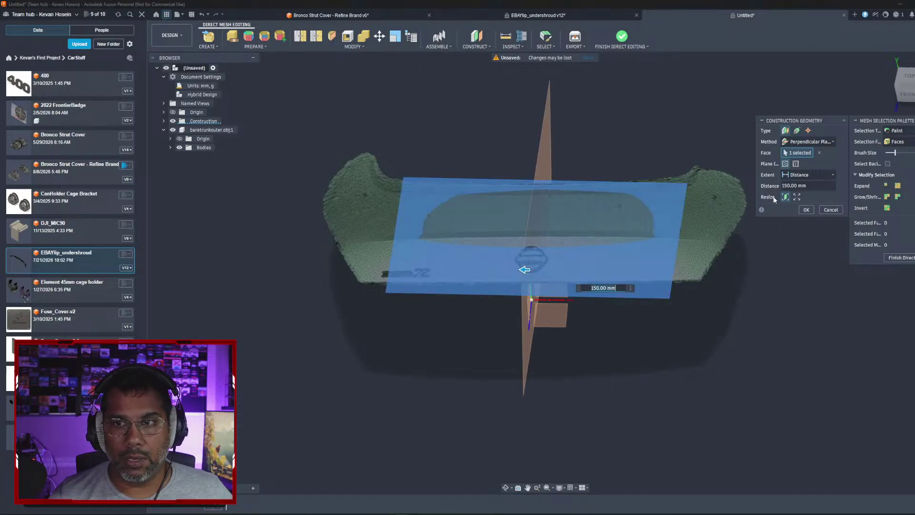
click(806, 210)
shift+middle_drag(578, 186, 529, 265)
click(475, 46)
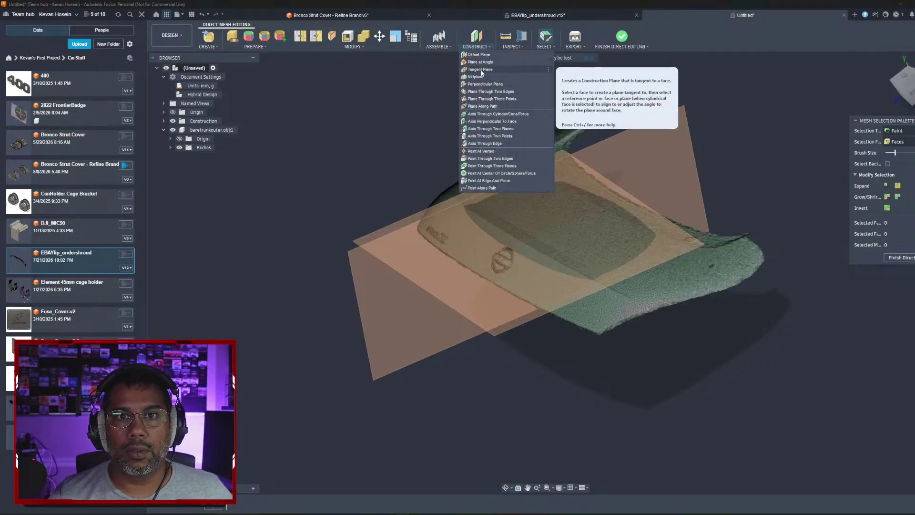
click(481, 69)
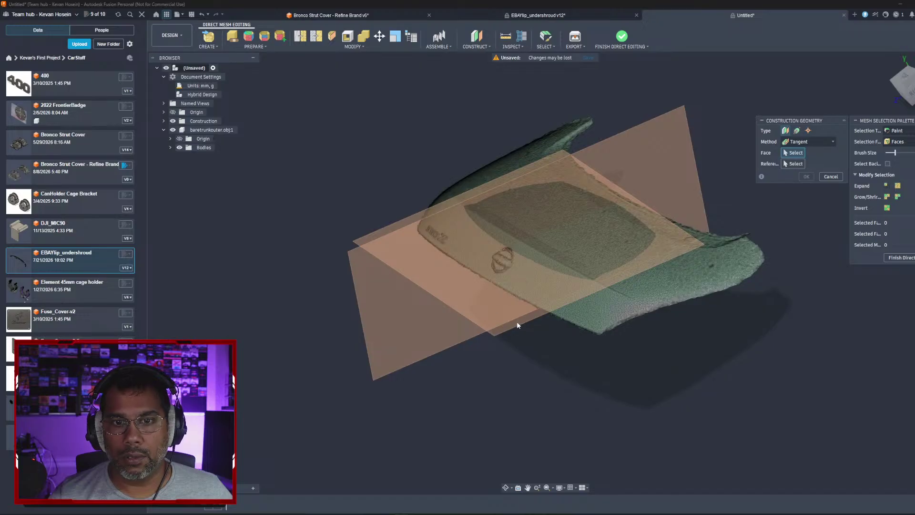
shift+middle_drag(517, 324, 568, 344)
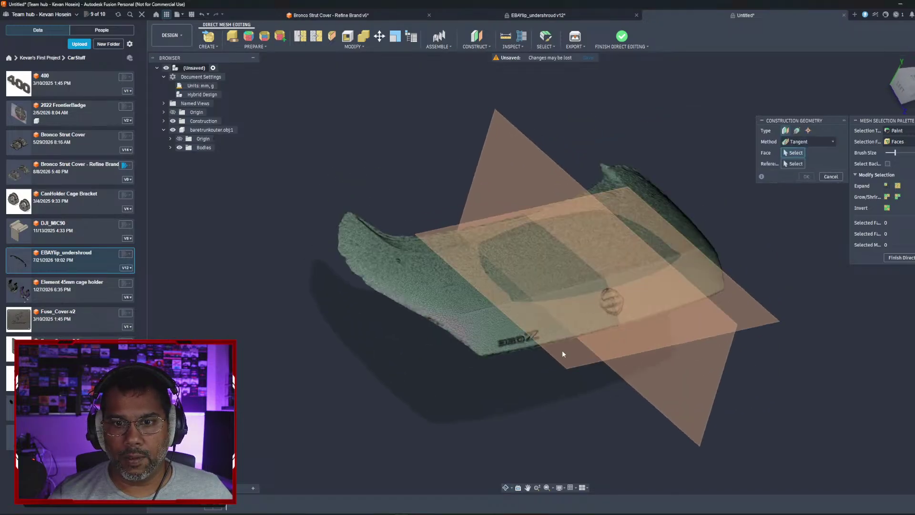
click(829, 177)
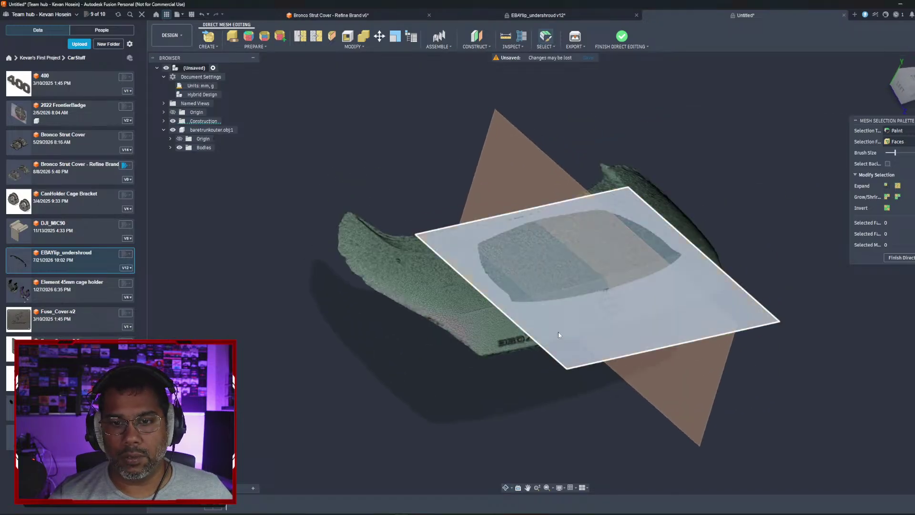
Step: Create a crosswise construction plane perpendicular to the three-point plane, using the other plane orientation and a distance of -350 mm
click(559, 335)
click(476, 38)
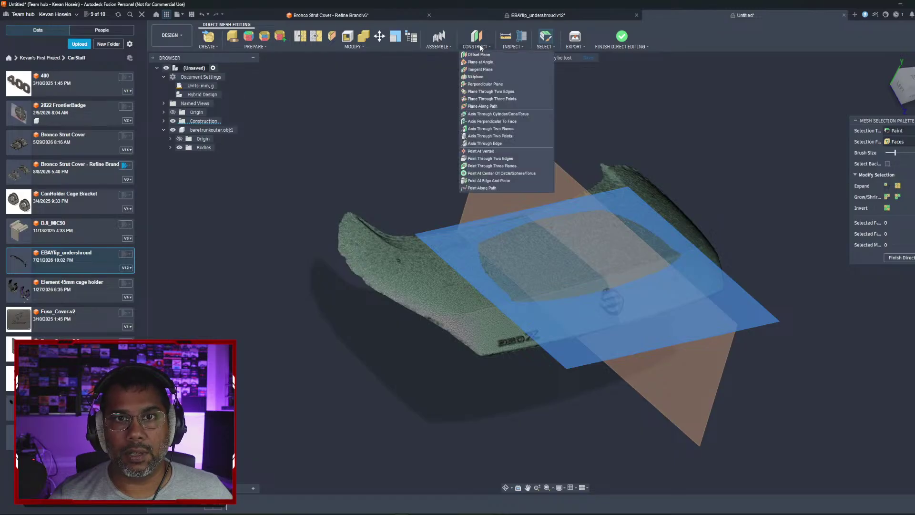
click(482, 84)
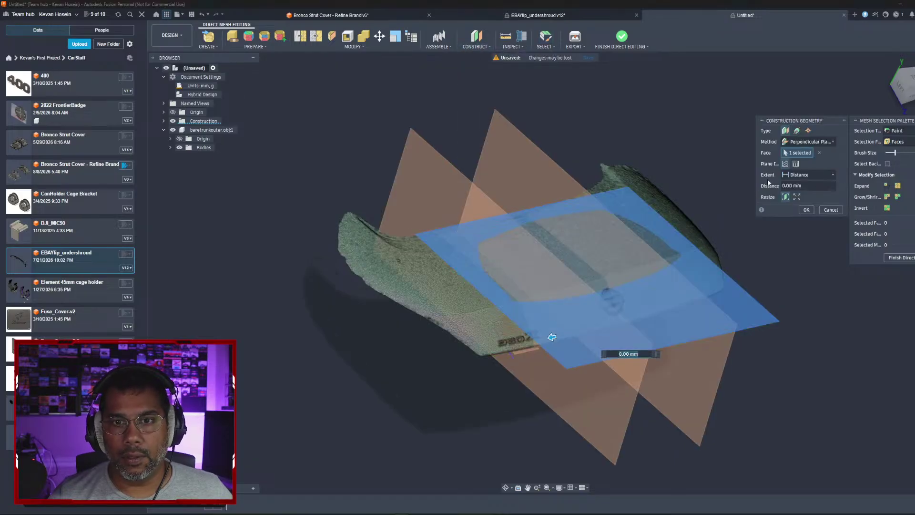
click(796, 164)
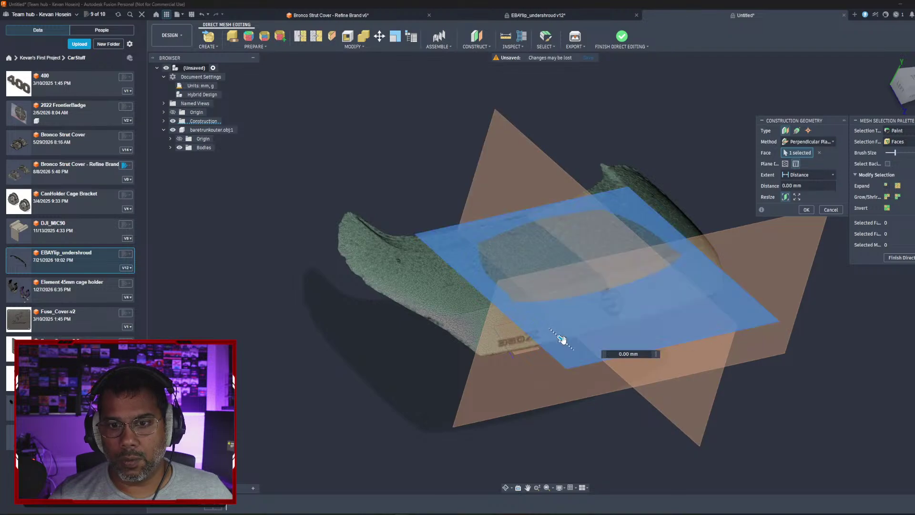
drag(561, 338, 530, 249)
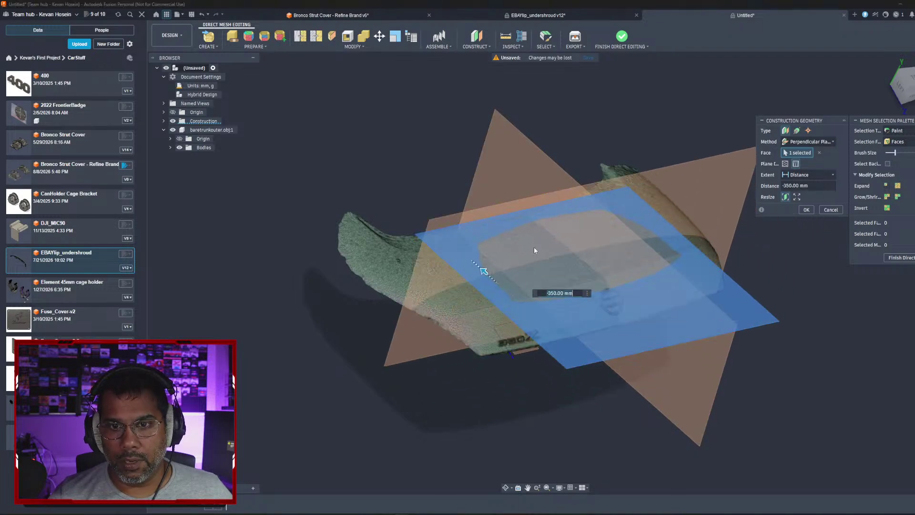
click(806, 210)
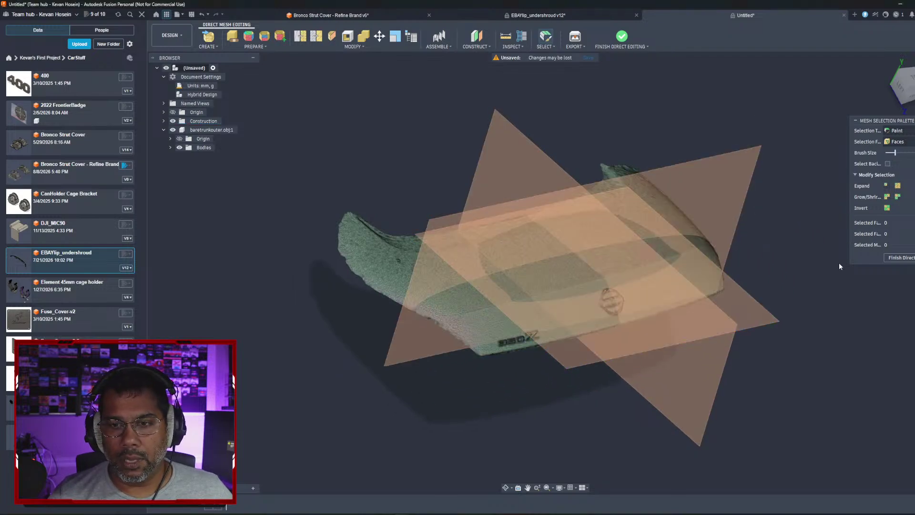
Step: Finish the direct mesh editing session on the trunk body
click(901, 258)
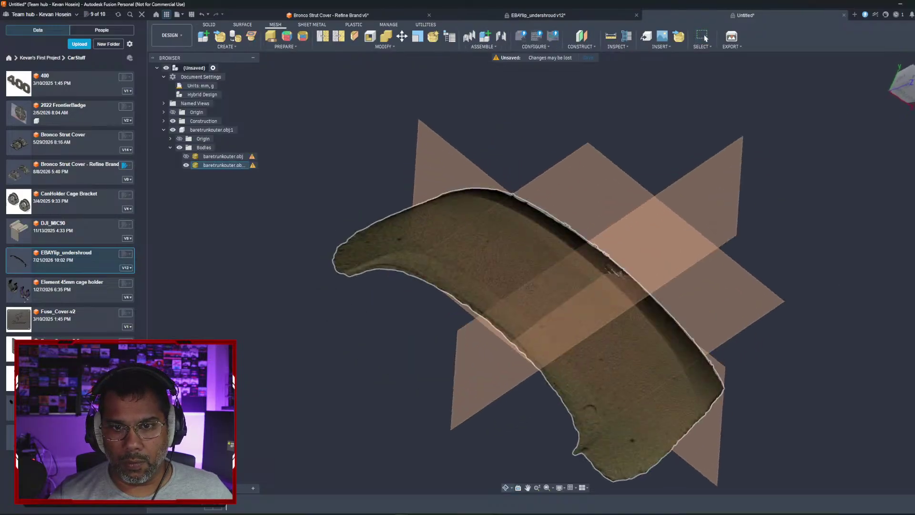
shift+middle_drag(523, 322, 543, 312)
scroll(494, 281, up, 5)
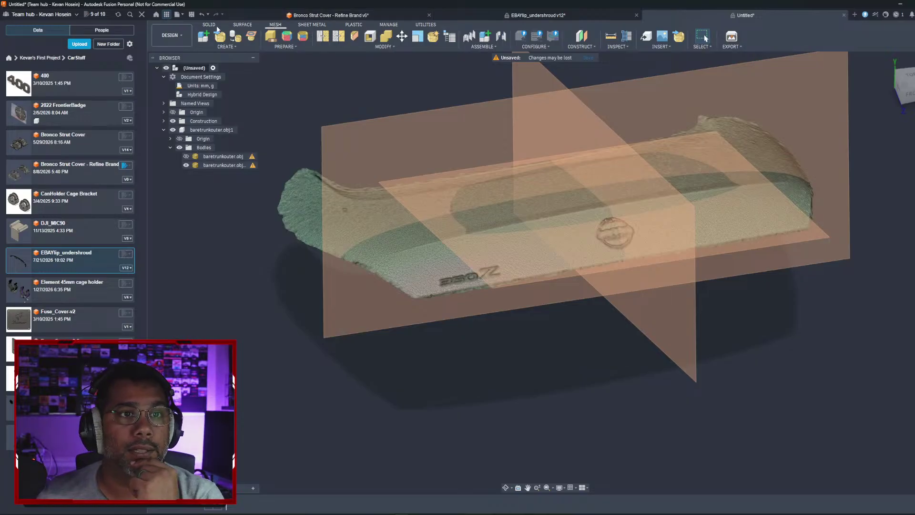
Step: Show the trunk component's origin and try to align the component using its horizontal origin plane and the three-point construction plane
click(209, 25)
click(362, 47)
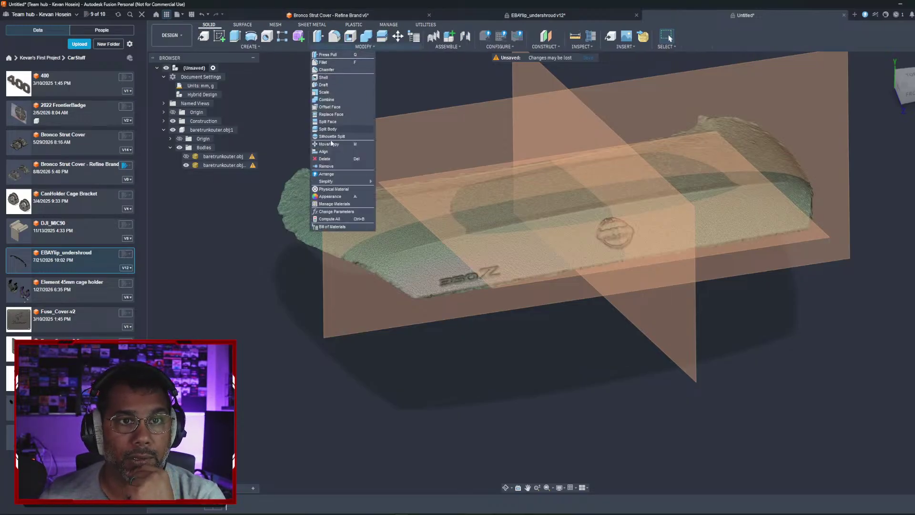
click(358, 155)
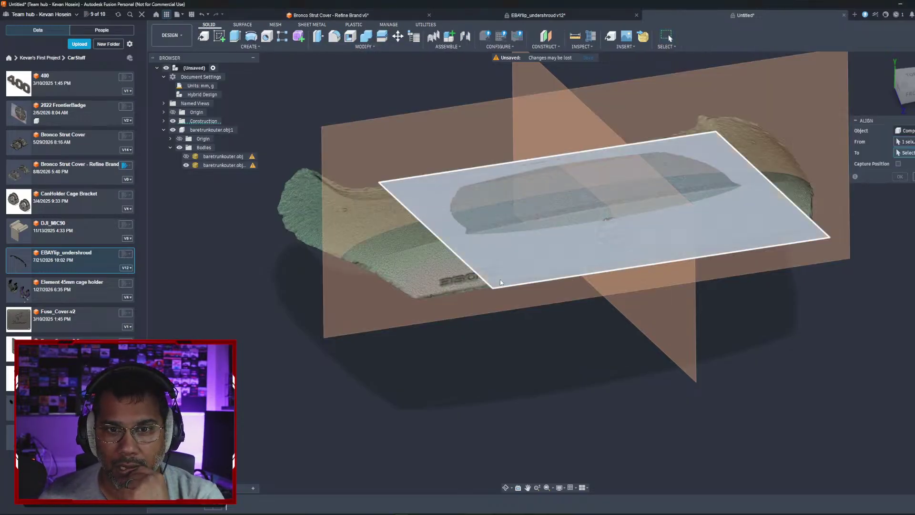
click(535, 269)
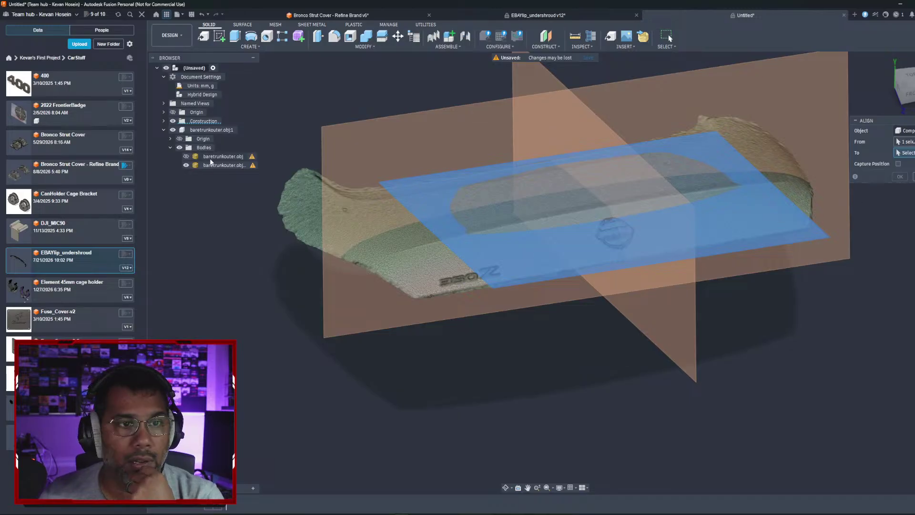
click(179, 139)
click(571, 326)
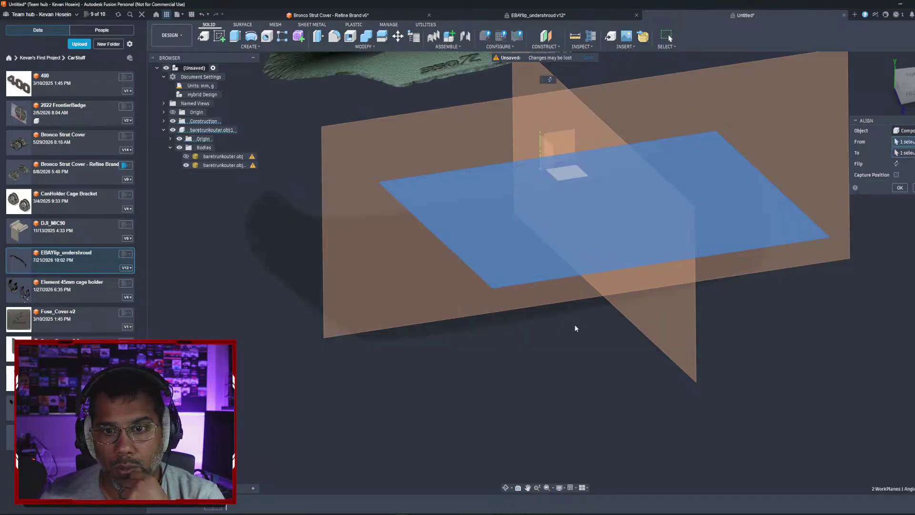
scroll(574, 322, down, 1)
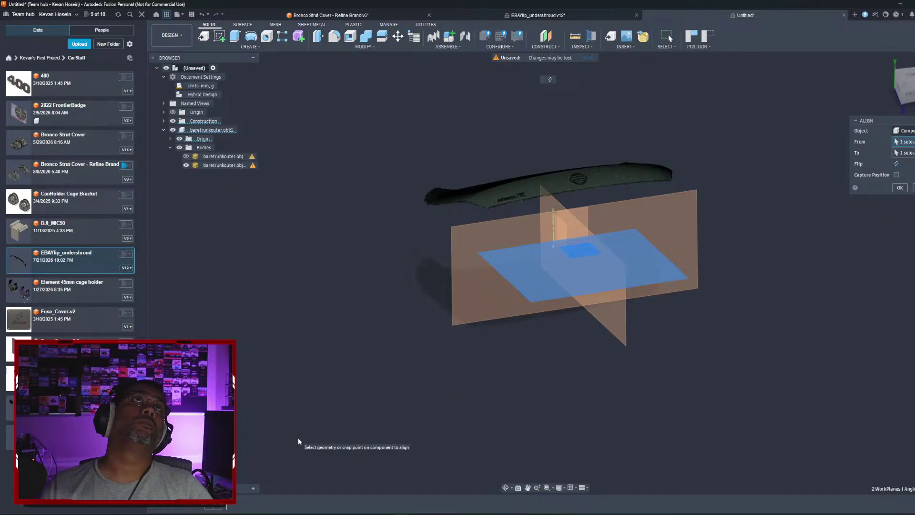
click(576, 239)
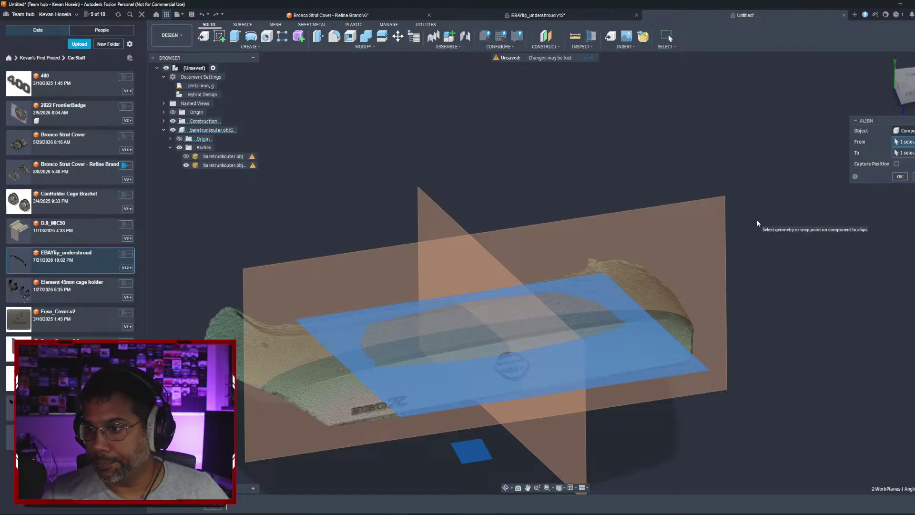
shift+middle_drag(756, 220, 430, 185)
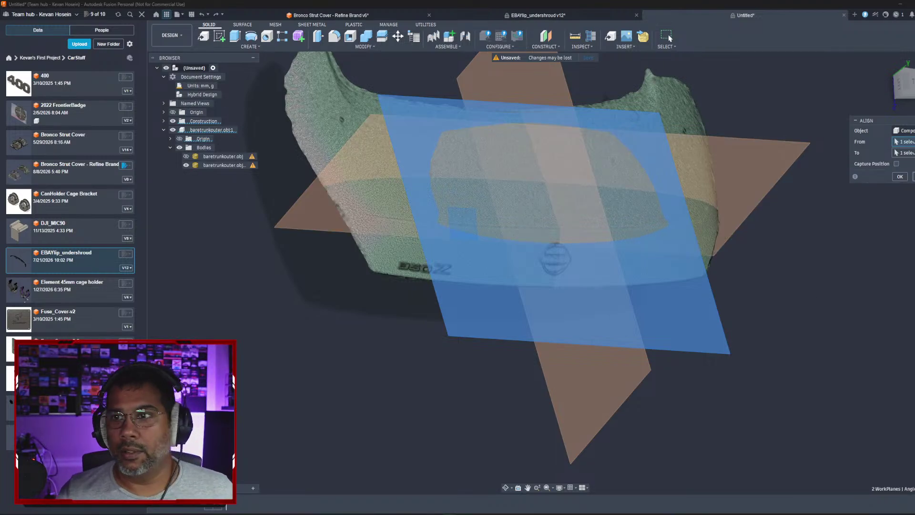
click(900, 176)
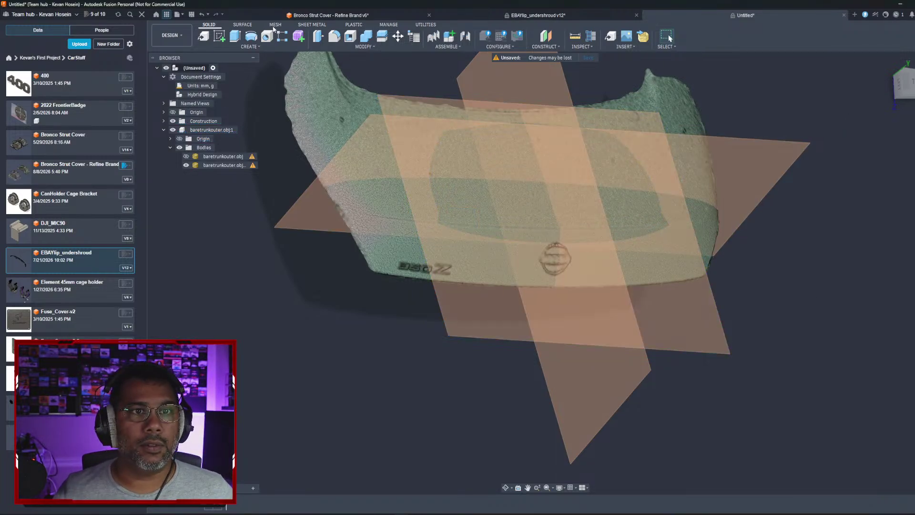
Step: Start direct mesh editing on the visible baretrunkouter.obj body again
click(275, 26)
click(433, 36)
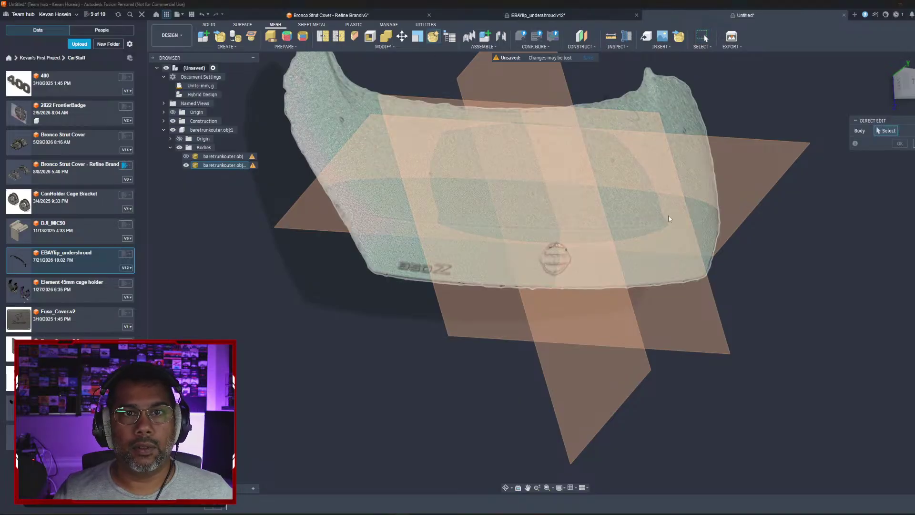
click(687, 165)
click(900, 144)
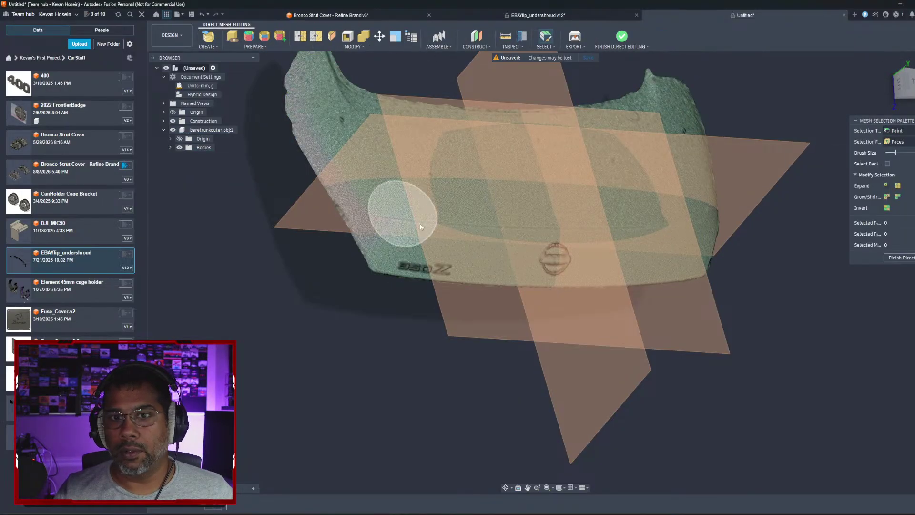
shift+middle_drag(780, 256, 734, 192)
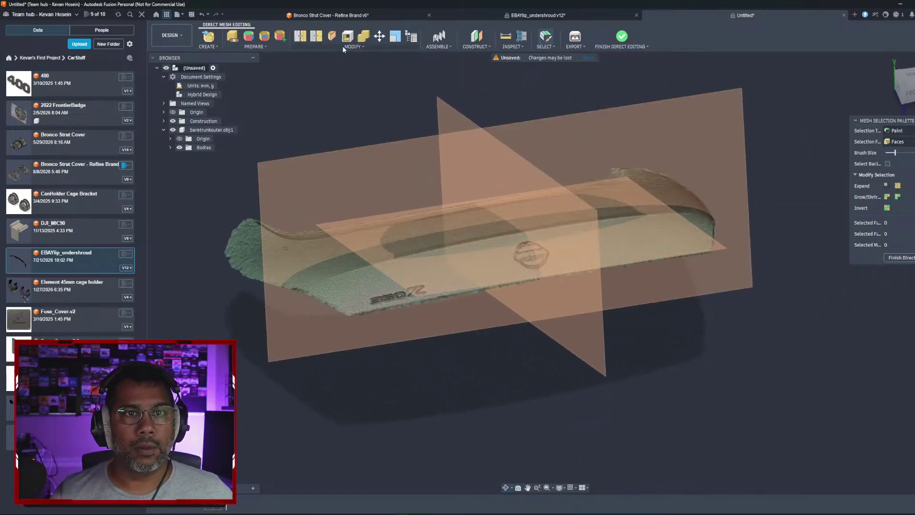
Step: Try to align a mesh face on the trunk's rear panel to the horizontal origin plane with Mesh Align
click(342, 46)
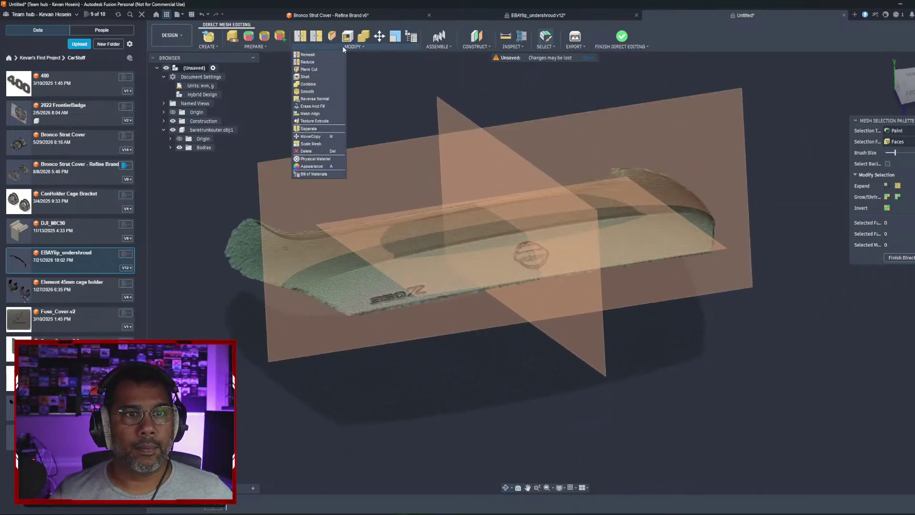
mouse_move(436, 48)
mouse_move(343, 47)
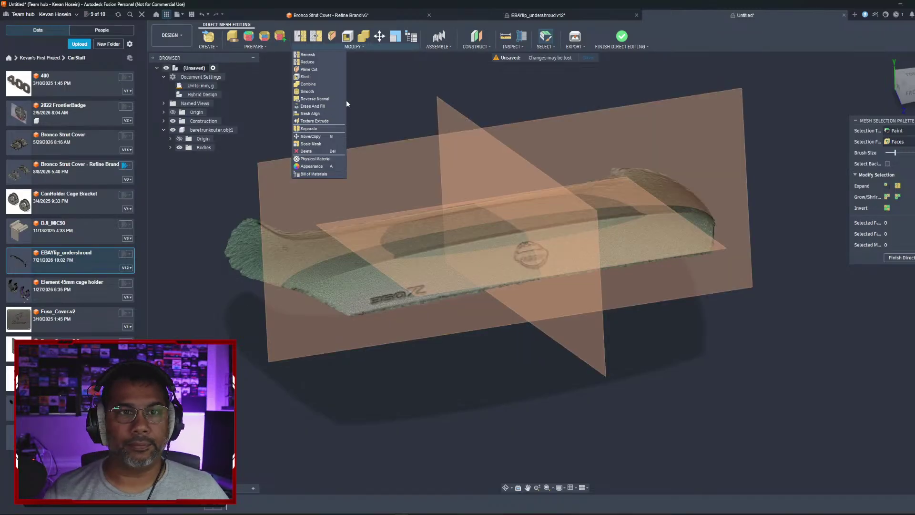
click(310, 114)
click(668, 240)
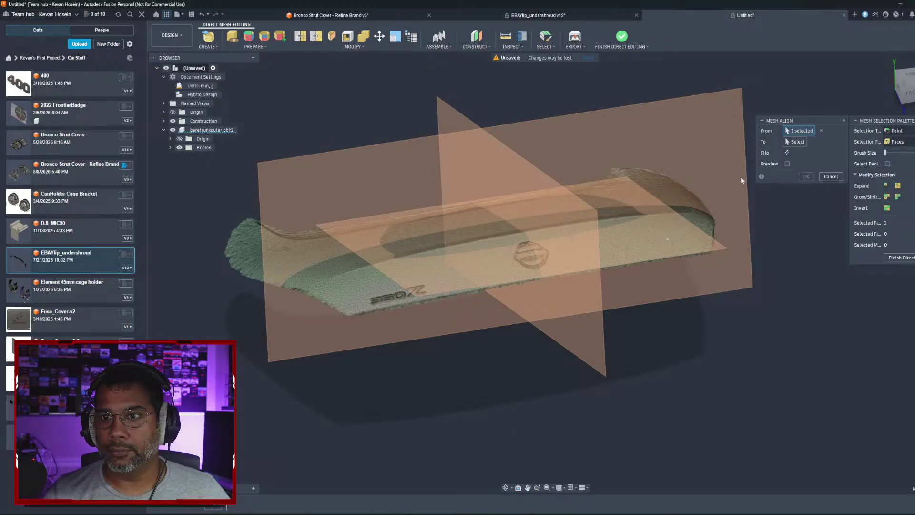
click(798, 142)
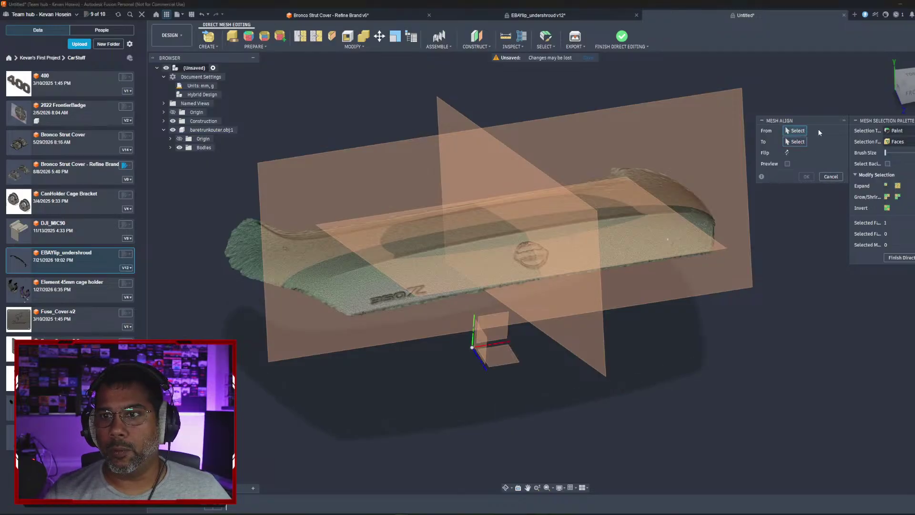
click(820, 131)
click(674, 244)
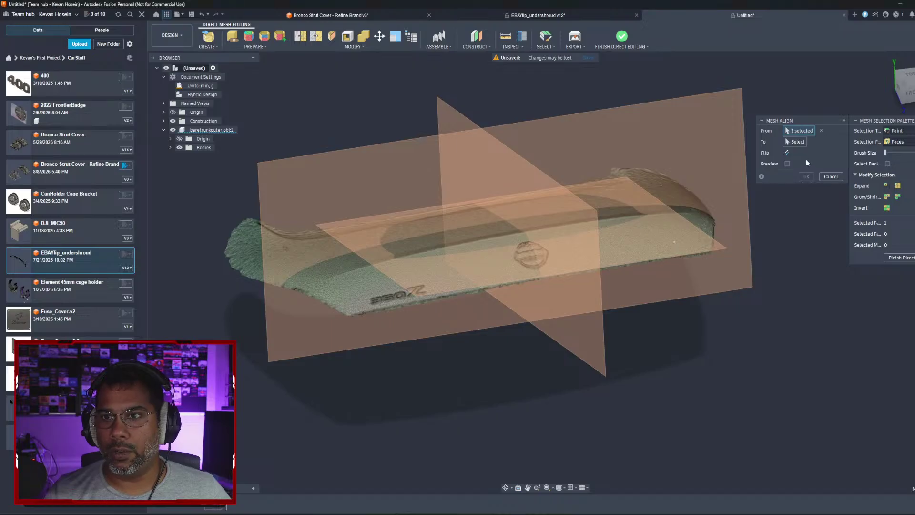
click(796, 142)
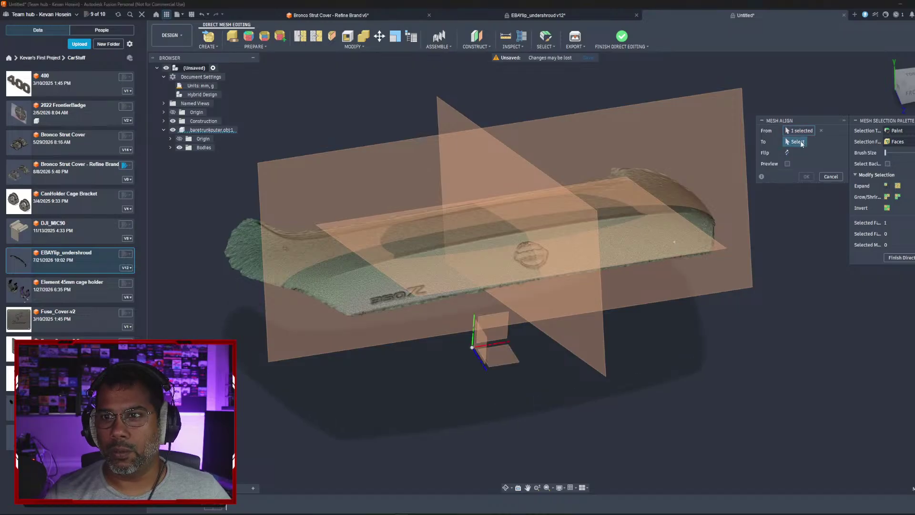
click(501, 357)
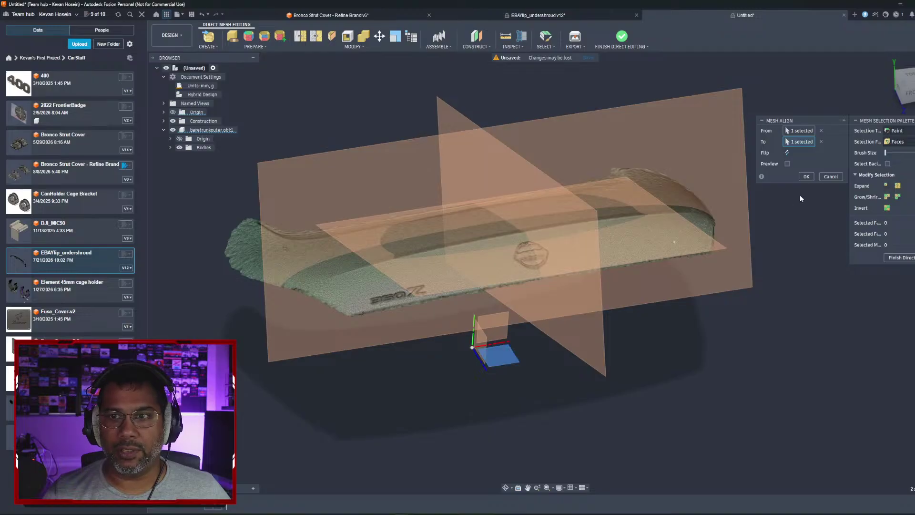
click(811, 176)
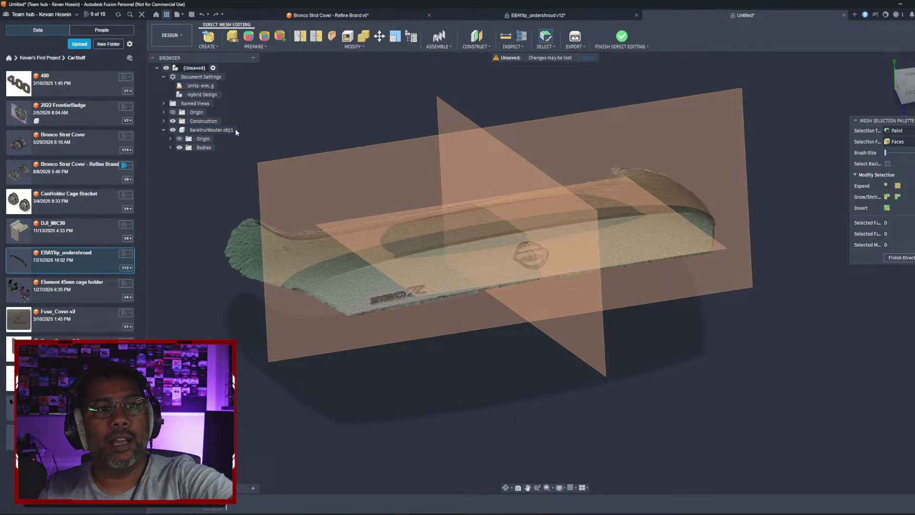
Step: Activate the trunk component and undo the recent edits back to before the three construction planes
click(241, 130)
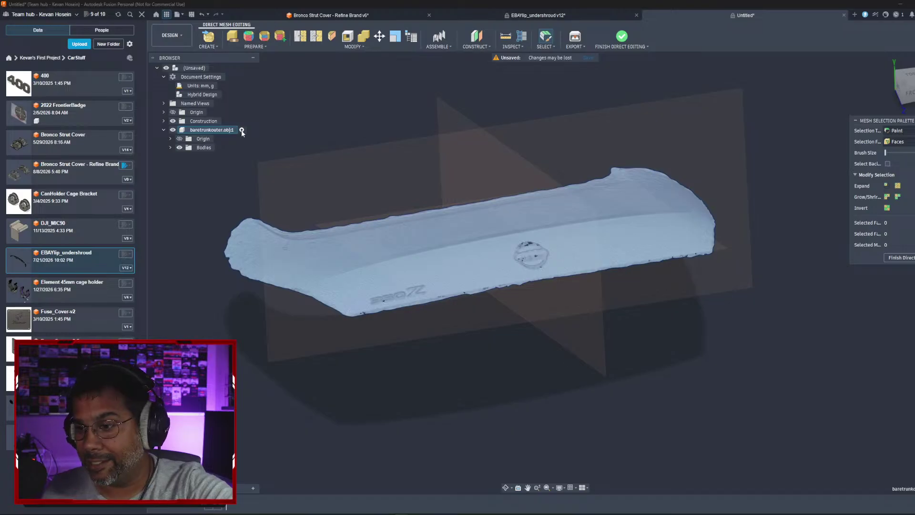
click(164, 121)
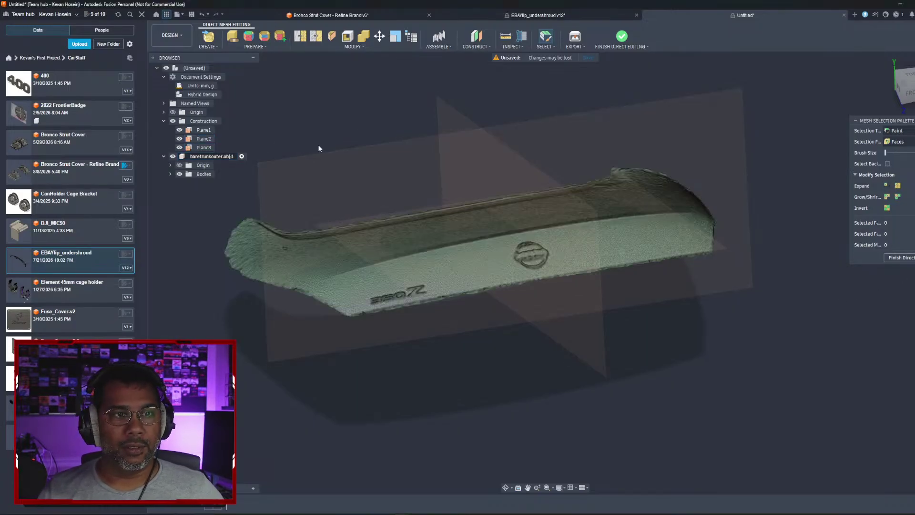
key(ctrl+z)
key(ctrl+z)
key(ctrl+z)
key(ctrl+z)
key(ctrl+z)
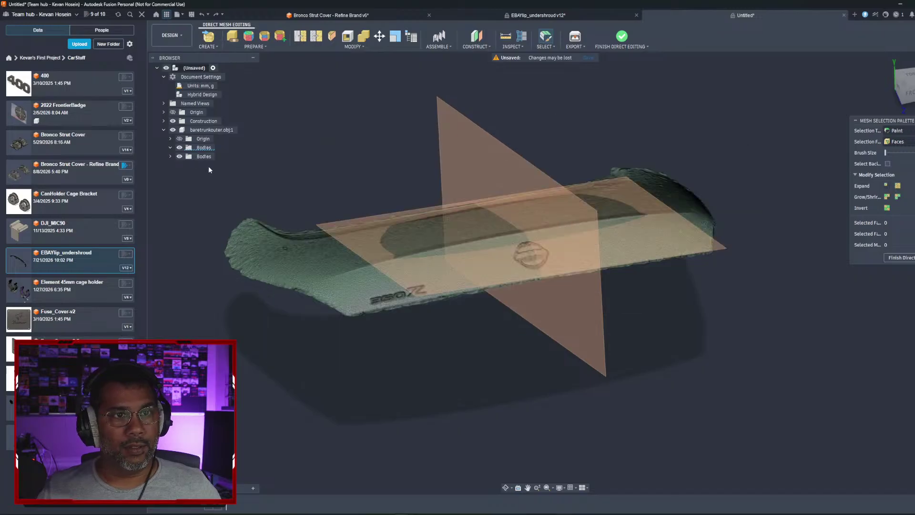
key(ctrl+z)
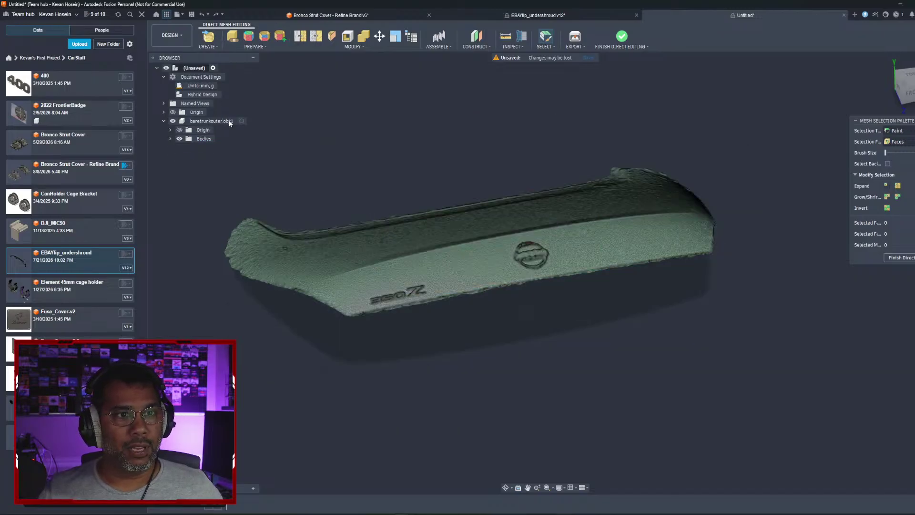
Step: Activate the baretrunkouter.obj component and select its mesh body
click(243, 121)
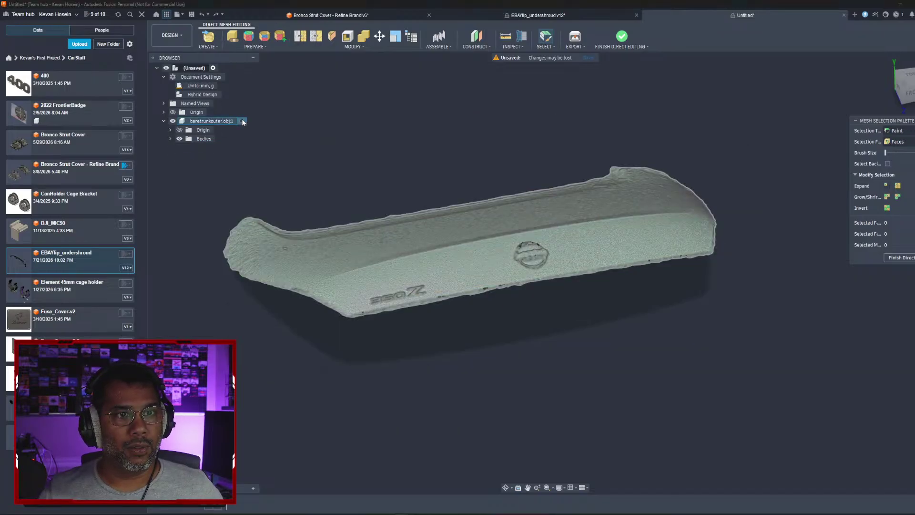
right_click(212, 121)
right_click(185, 120)
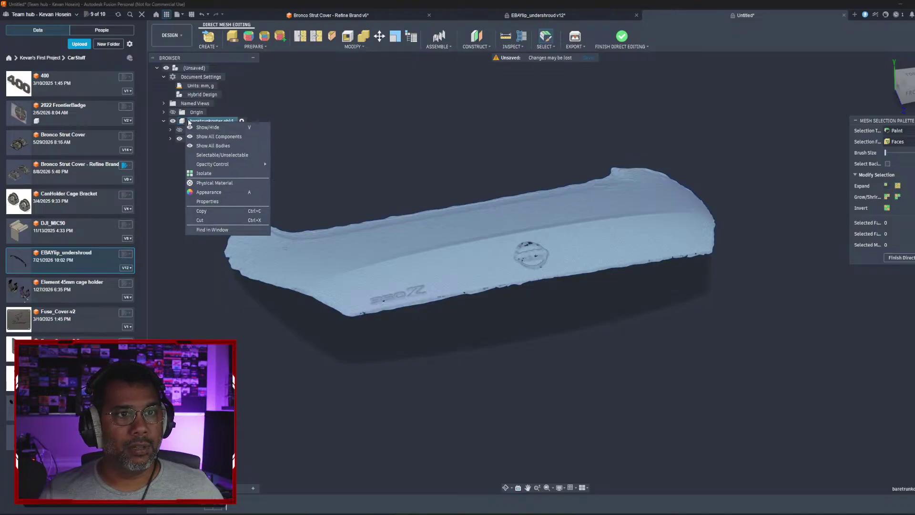
click(345, 134)
click(170, 139)
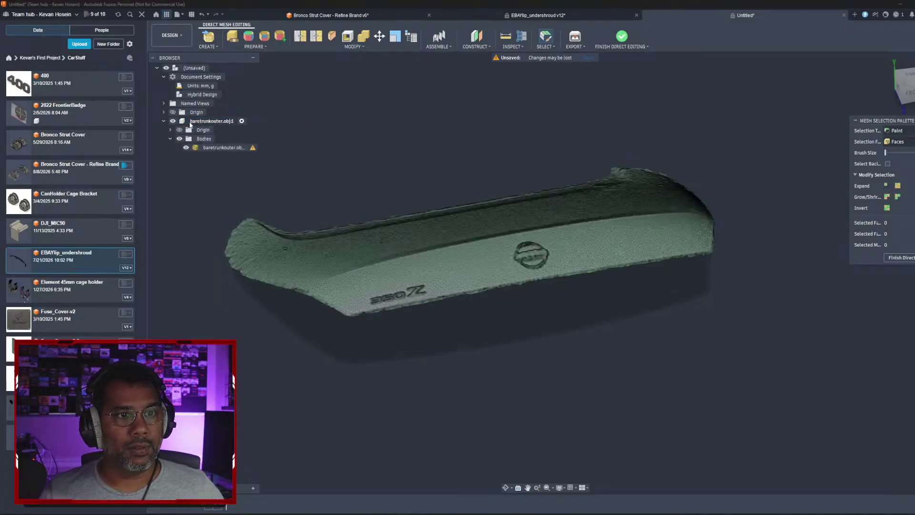
click(223, 148)
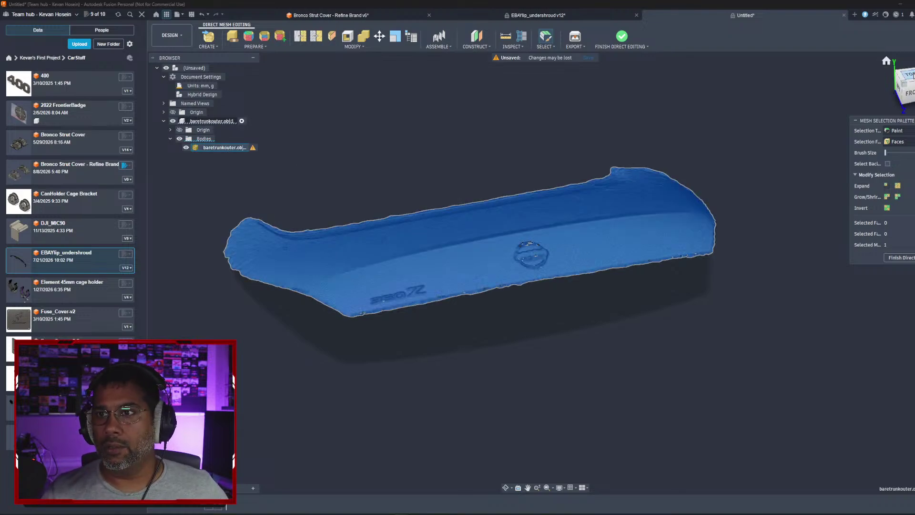
Step: Try to create a construction plane through three points on the trunk mesh's outer surface
shift+middle_drag(509, 237, 526, 274)
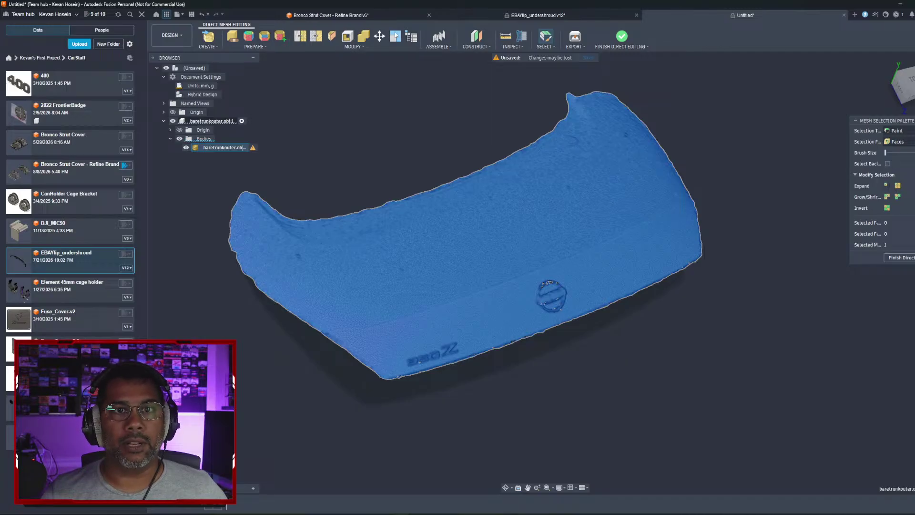
click(484, 46)
click(505, 99)
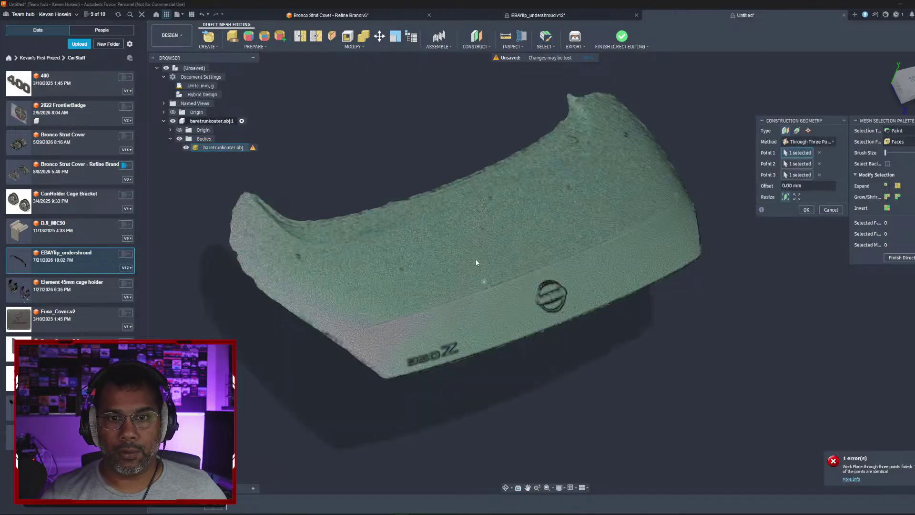
shift+middle_drag(476, 262, 652, 343)
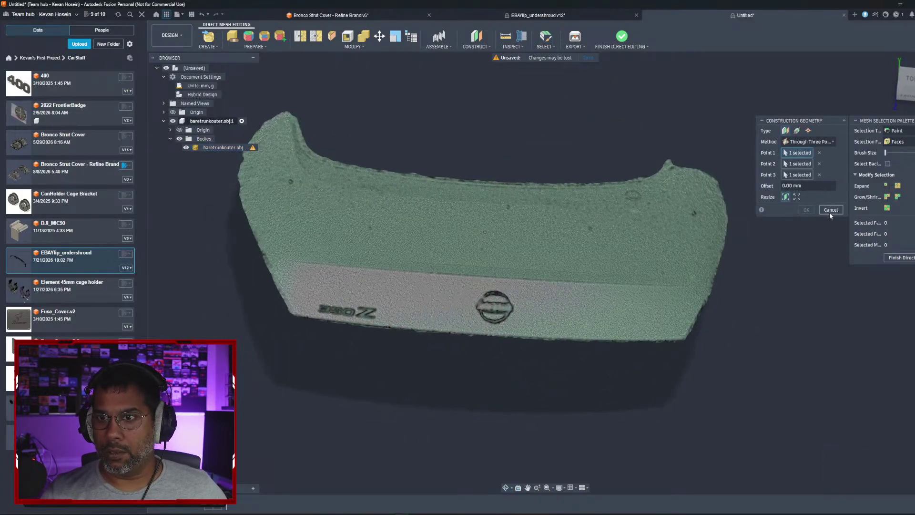
click(351, 270)
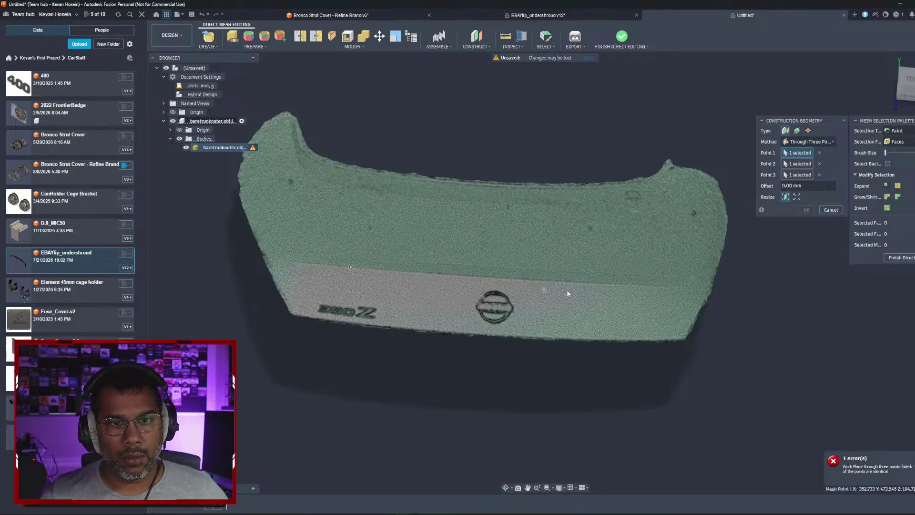
click(654, 287)
click(487, 199)
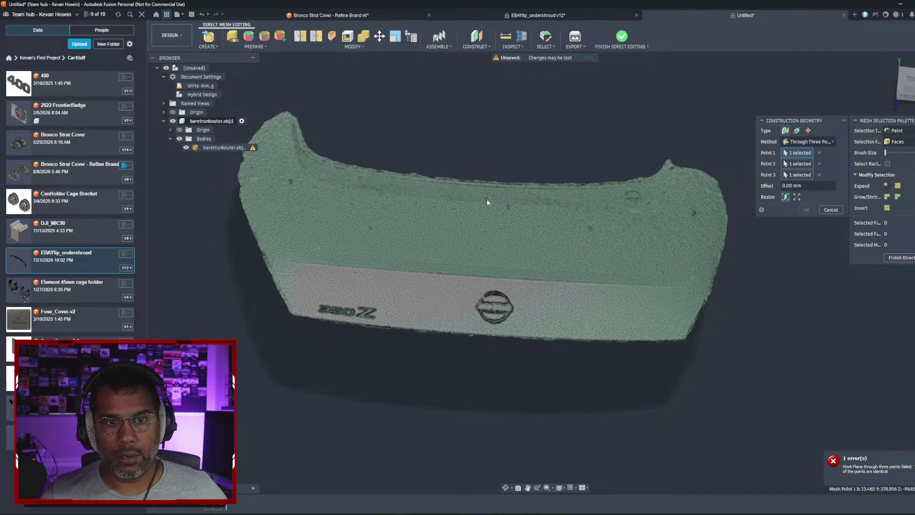
click(830, 210)
Step: Finish direct mesh editing, close the untitled design without saving, and create a new part design in millimetres
click(887, 258)
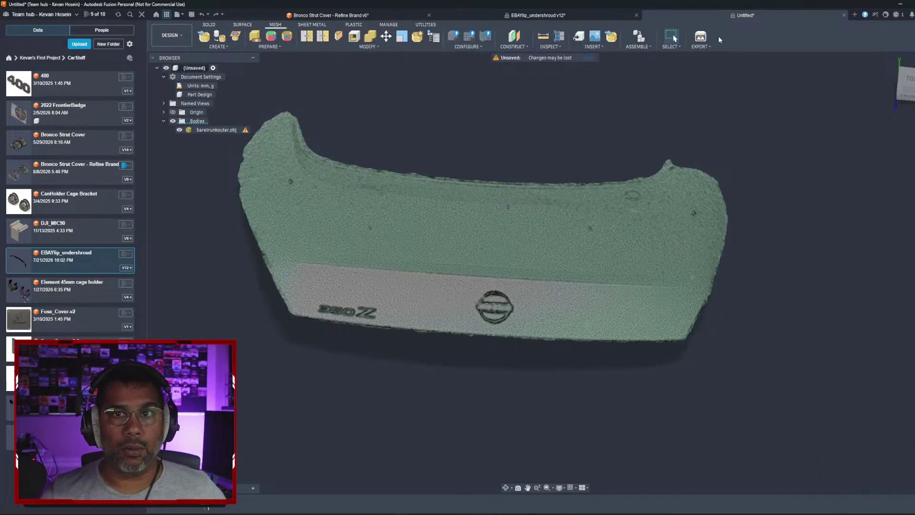
click(844, 15)
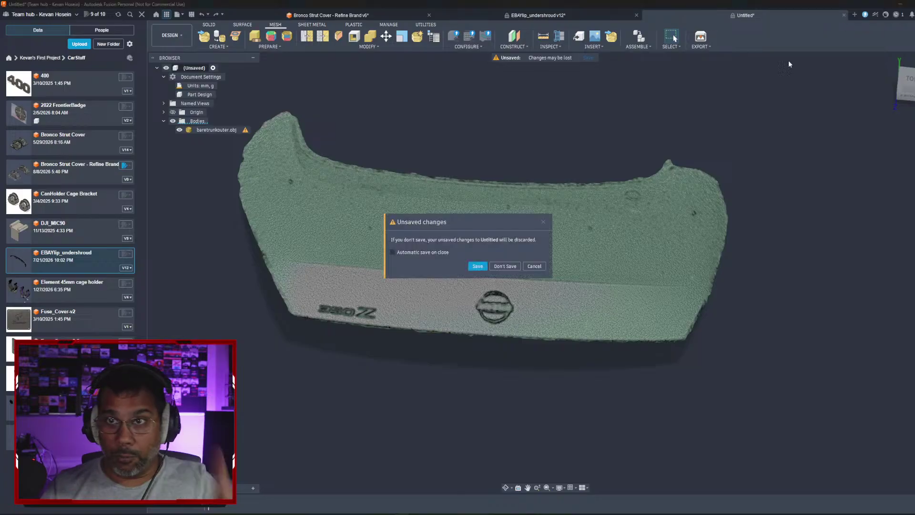
click(506, 267)
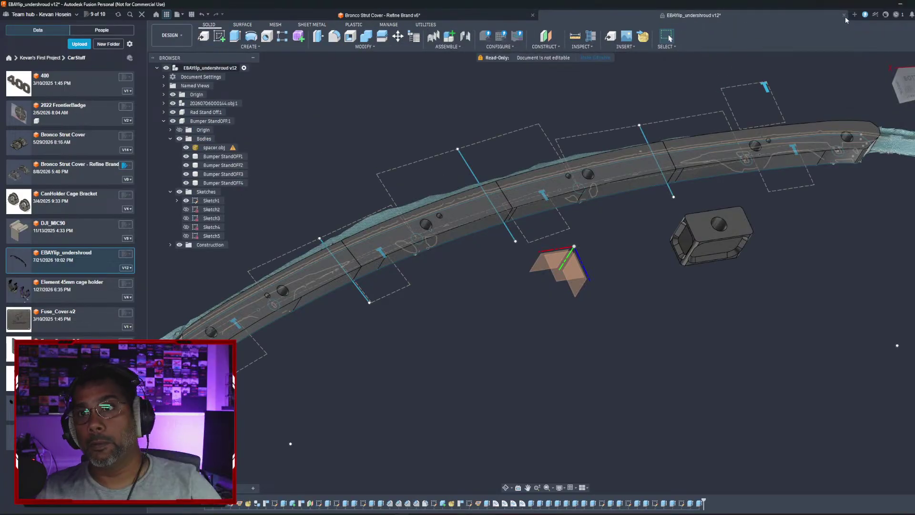
click(855, 18)
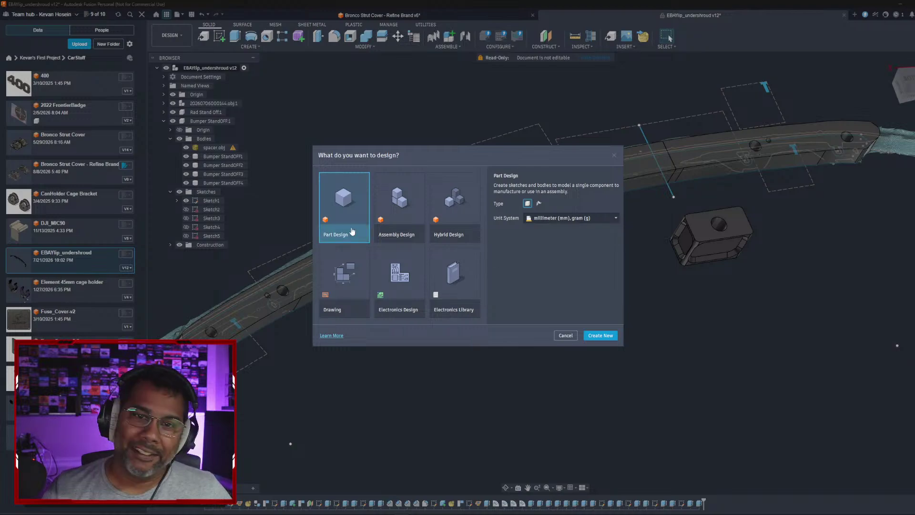
double_click(348, 220)
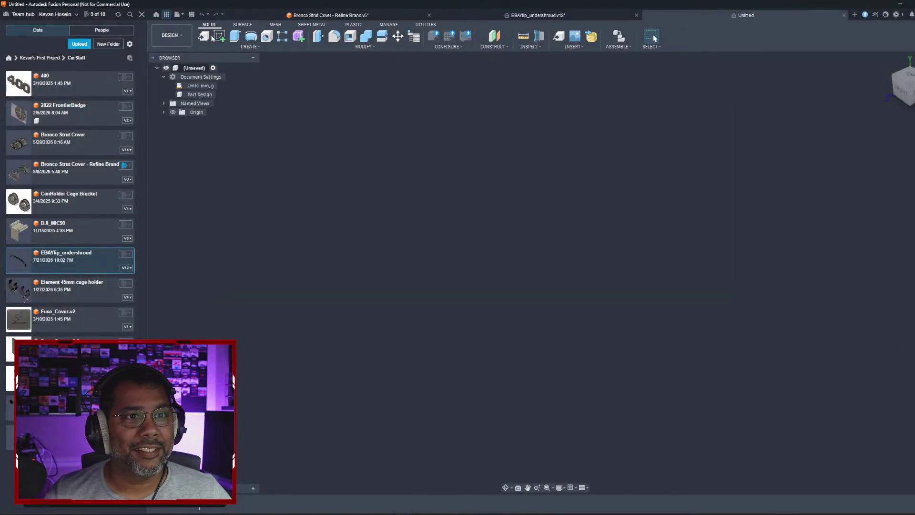
Step: Insert the baretrunkouter.obj mesh into the new part design
click(572, 46)
click(565, 82)
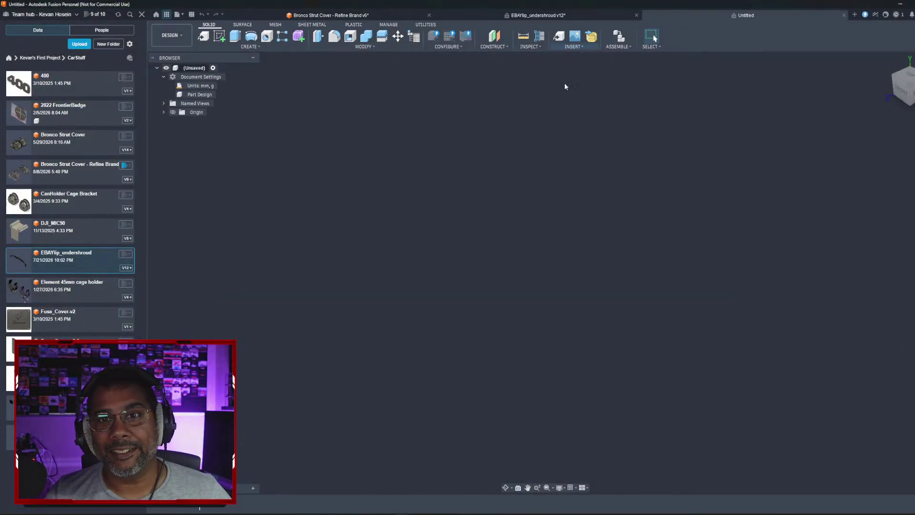
click(380, 333)
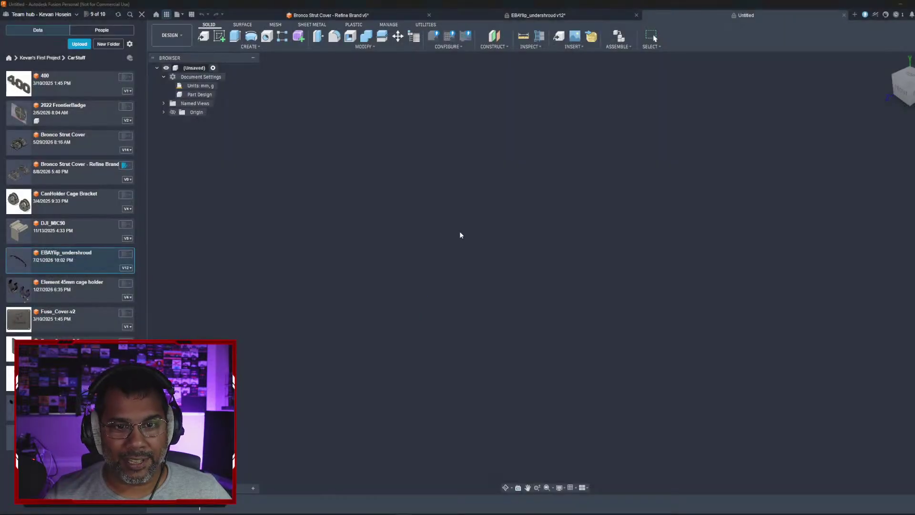
click(154, 60)
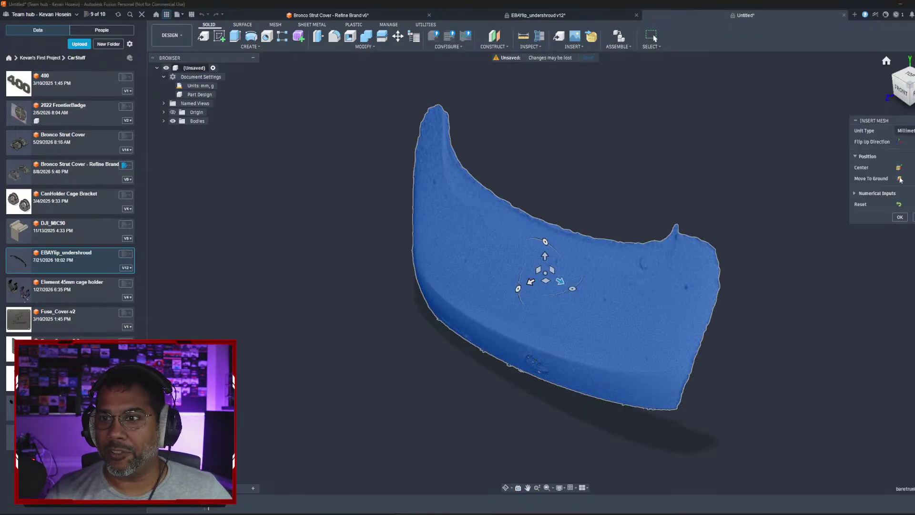
Step: Rotate the trunk mesh so it lies flat with its outer surface facing up, and complete the mesh insertion
click(909, 94)
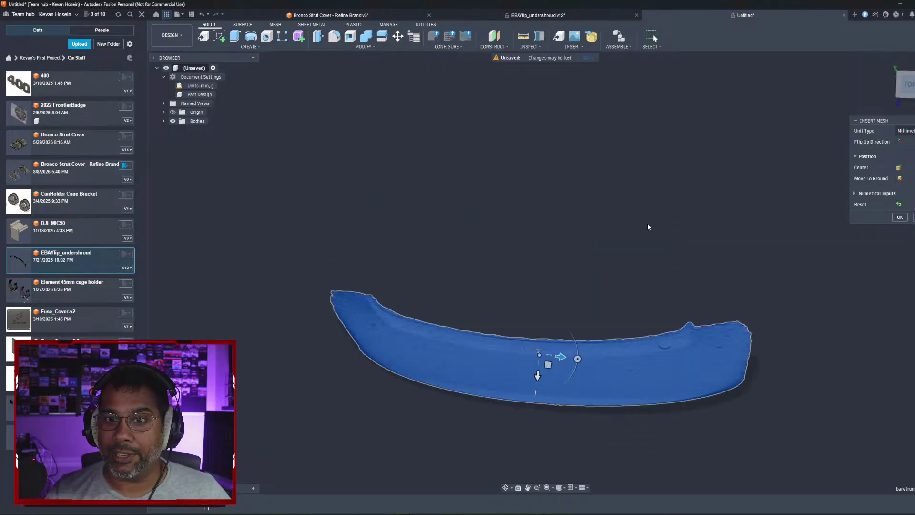
shift+middle_drag(547, 359, 536, 224)
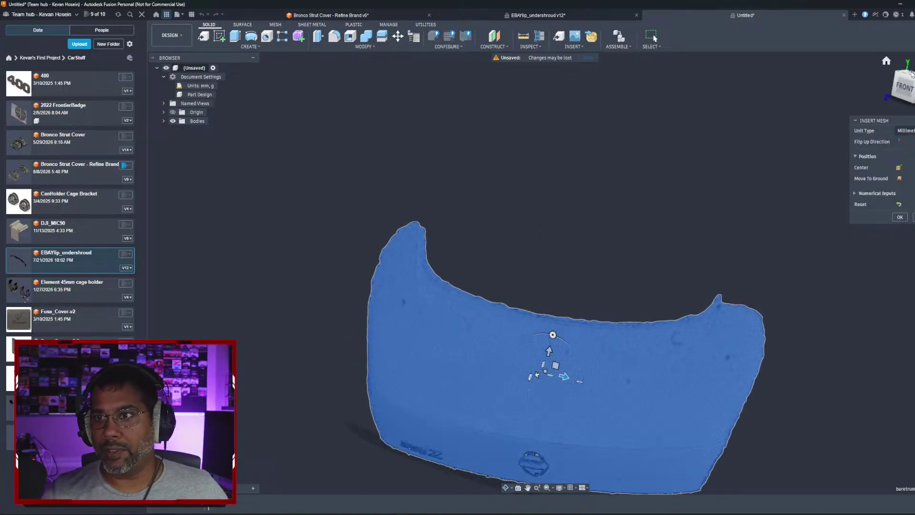
click(913, 75)
middle_drag(541, 320, 540, 189)
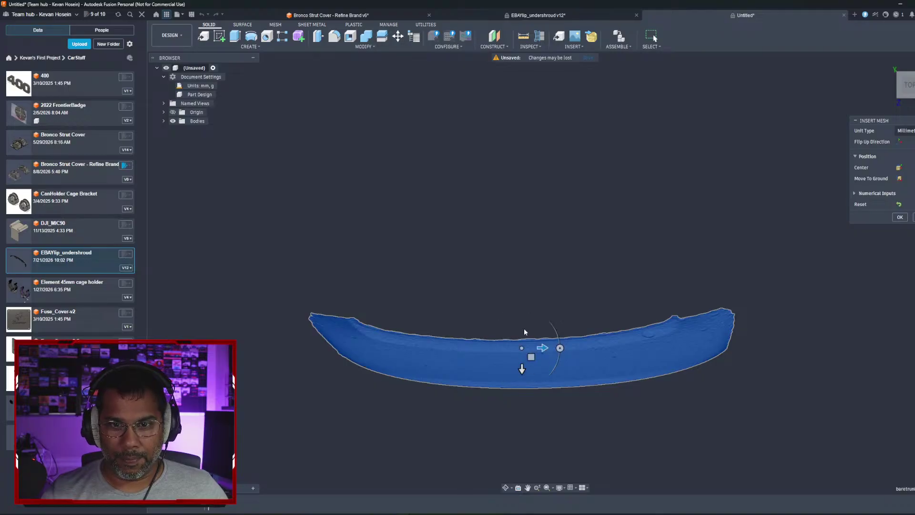
shift+middle_drag(525, 332, 505, 369)
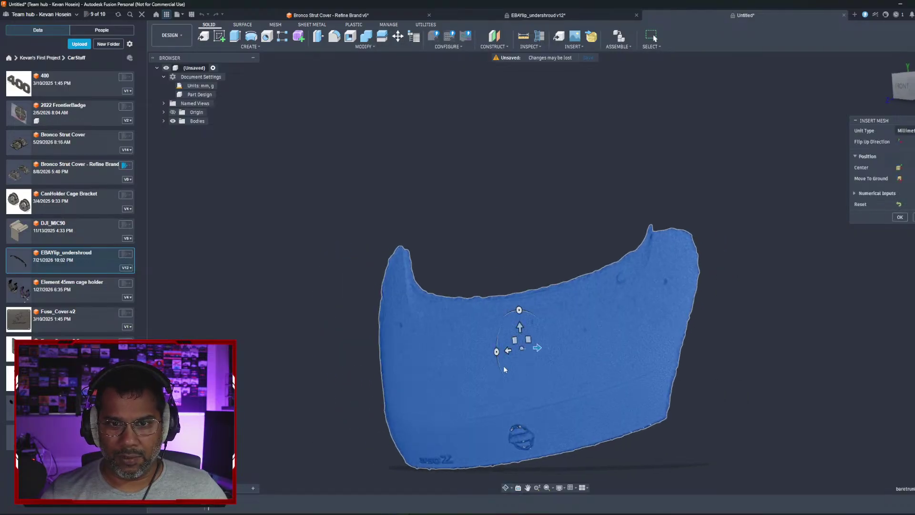
drag(497, 351, 520, 305)
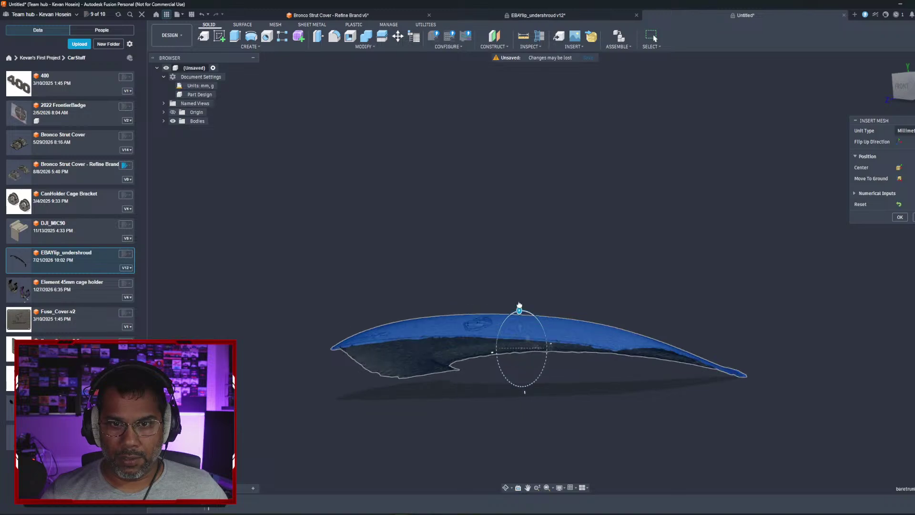
click(908, 79)
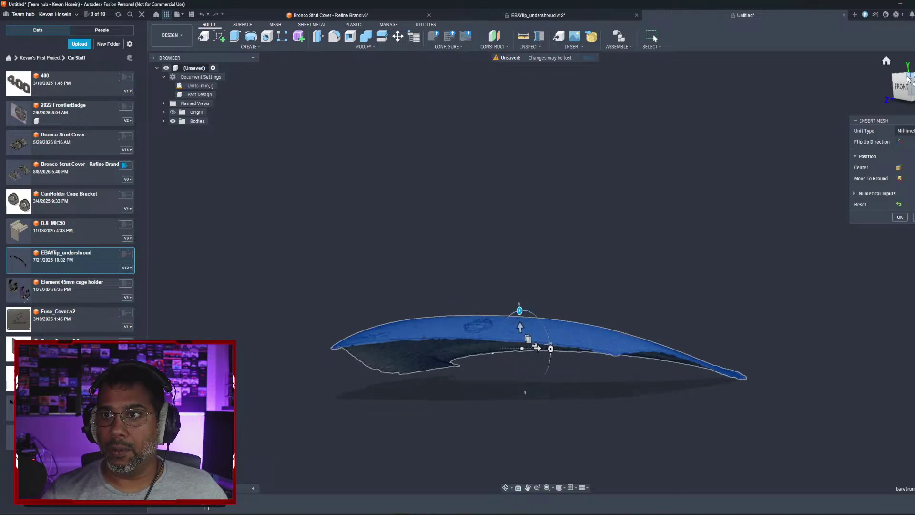
click(908, 79)
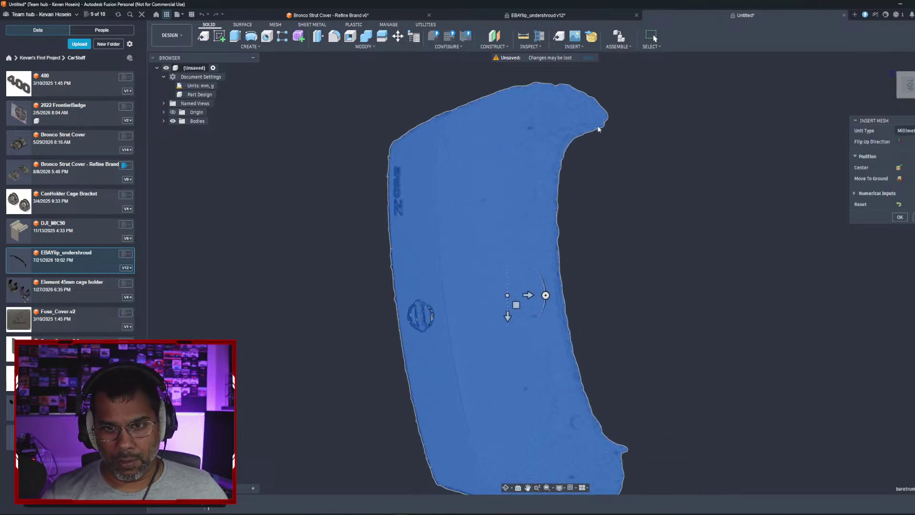
scroll(528, 307, up, 10)
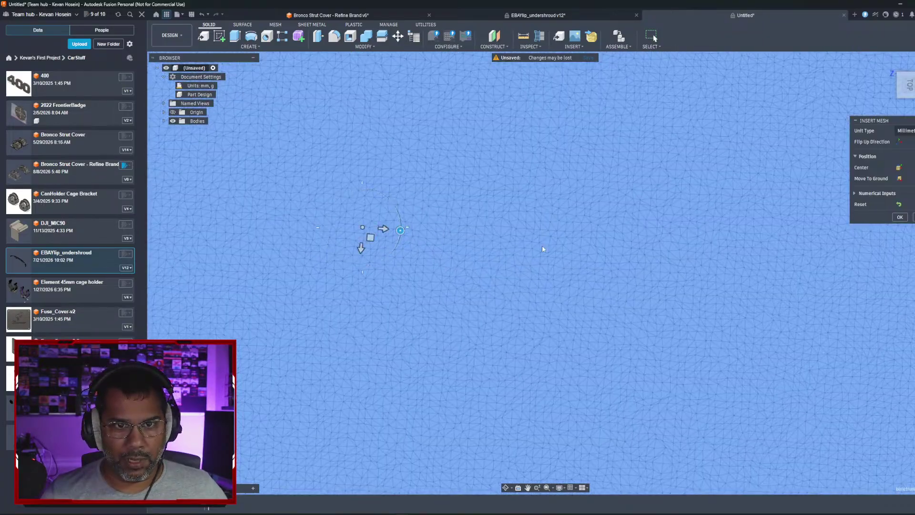
scroll(753, 253, down, 4)
scroll(753, 253, down, 4)
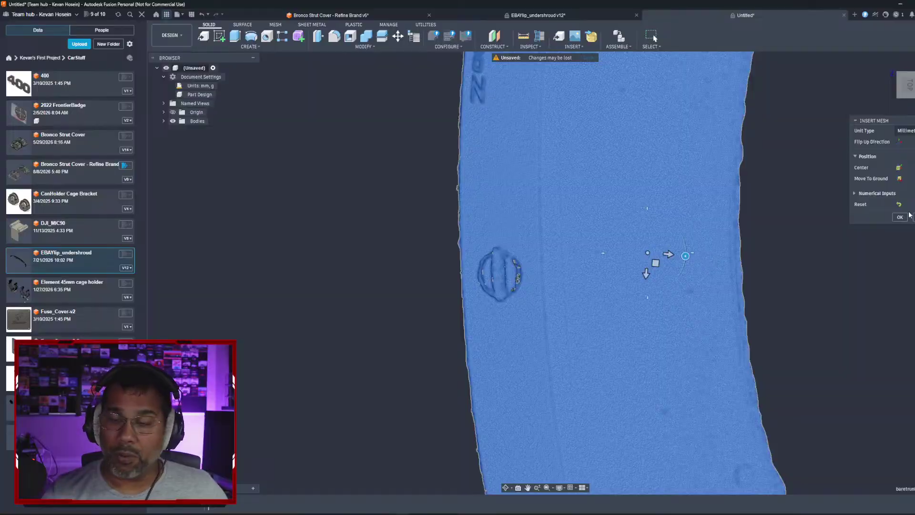
click(907, 216)
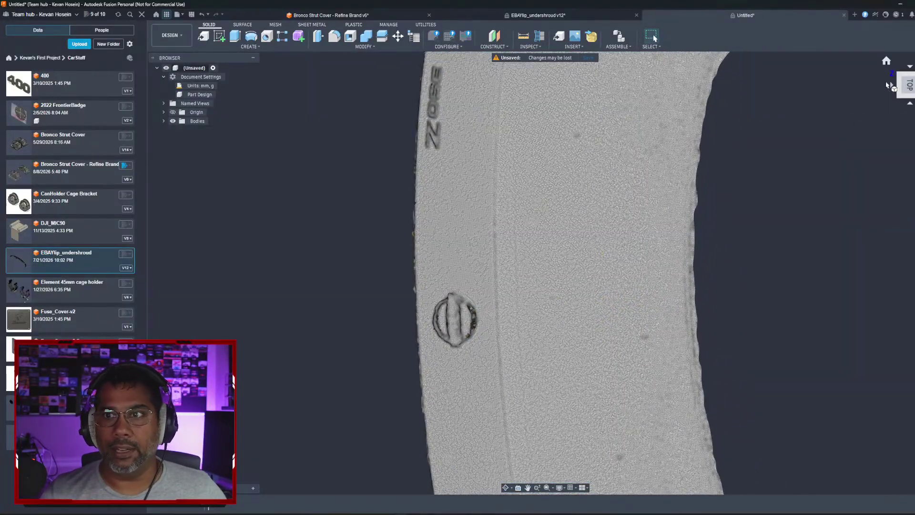
Step: Convert the untitled part design to a hybrid design
click(888, 63)
shift+middle_drag(596, 258, 464, 262)
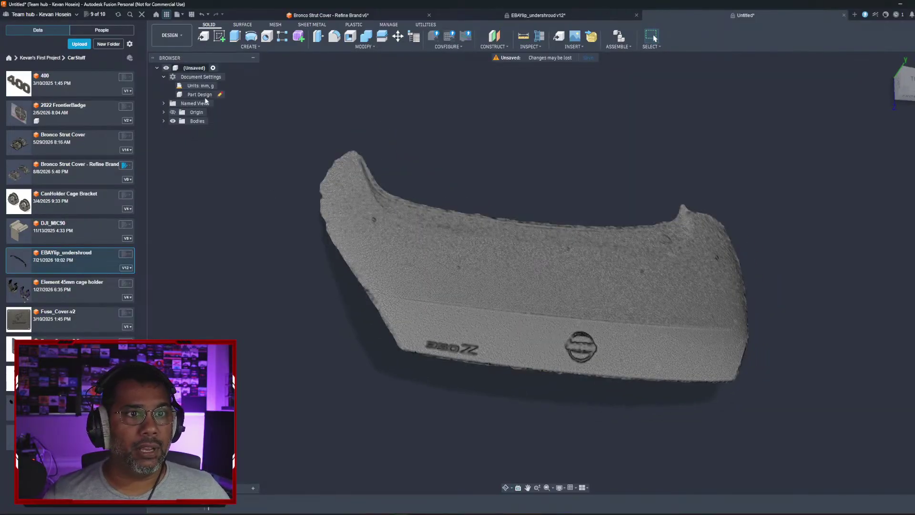
click(220, 95)
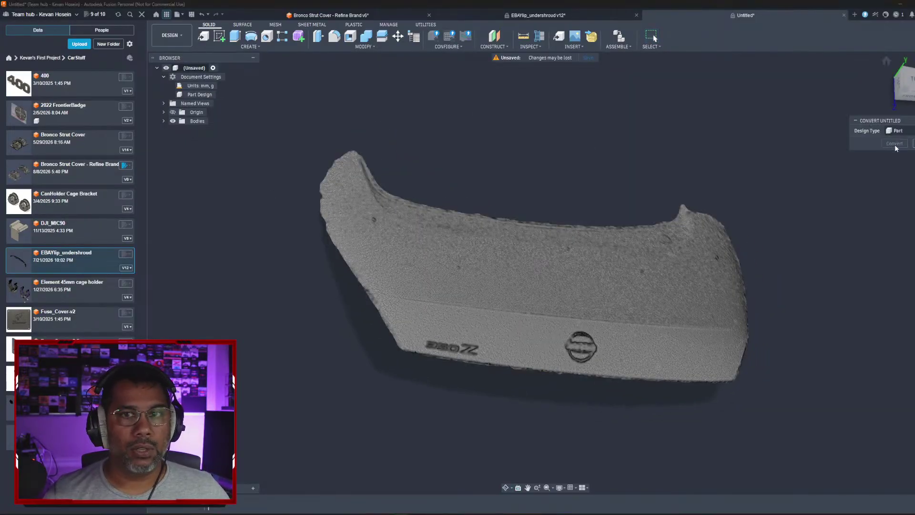
click(897, 131)
click(882, 160)
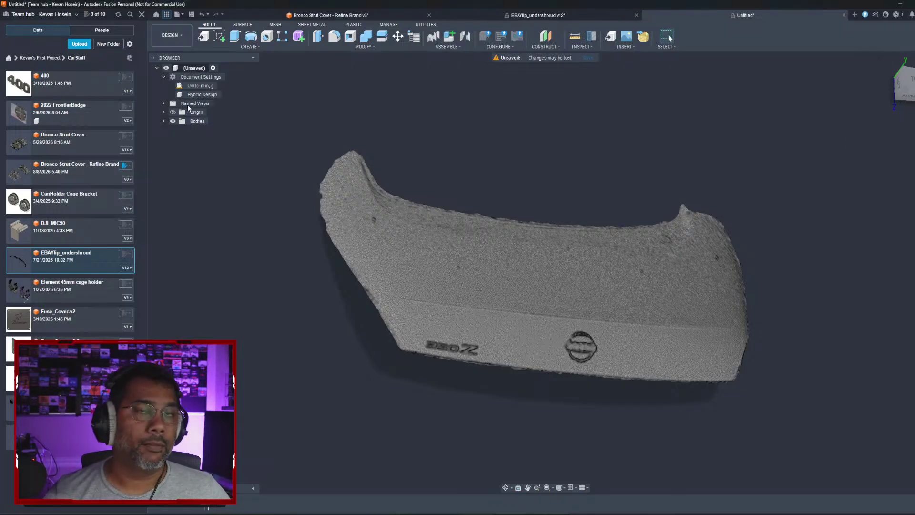
Step: Create a component from the baretrunkouter.obj mesh body
click(164, 121)
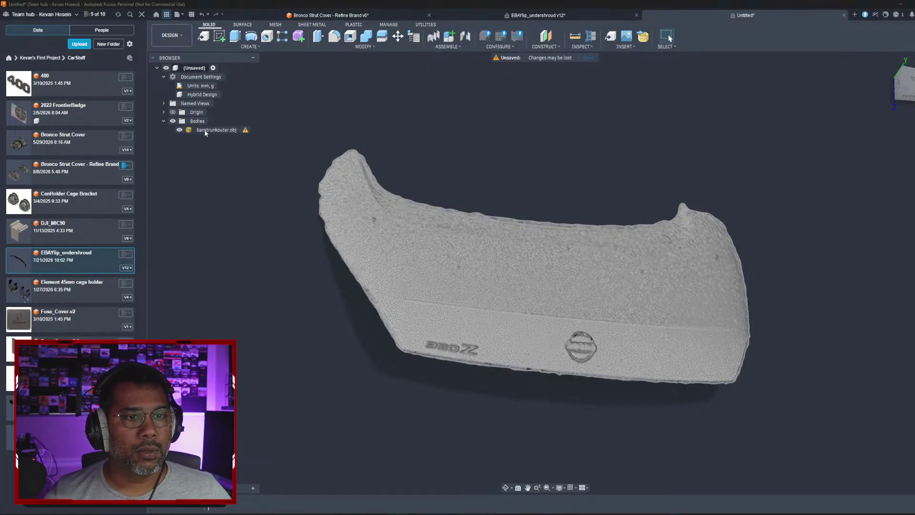
right_click(206, 133)
click(244, 155)
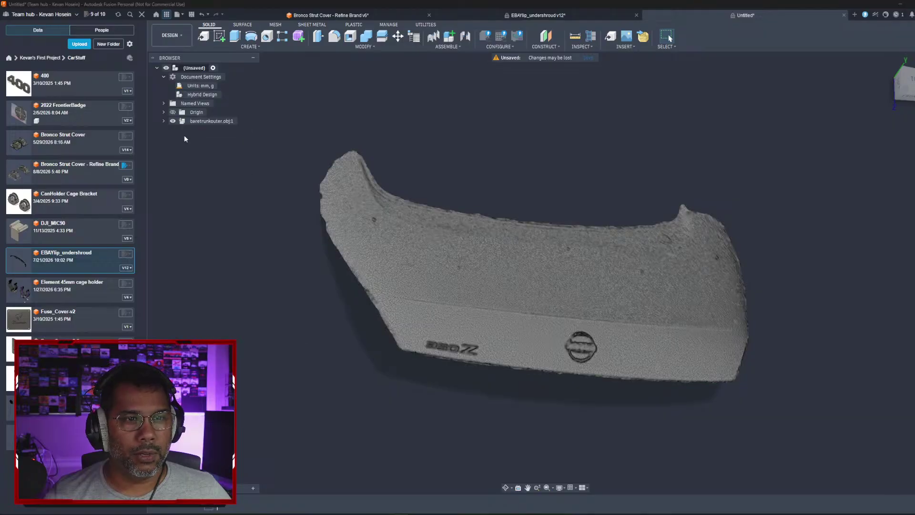
Step: Activate the baretrunkouter.obj component and start direct editing of its mesh body
click(164, 121)
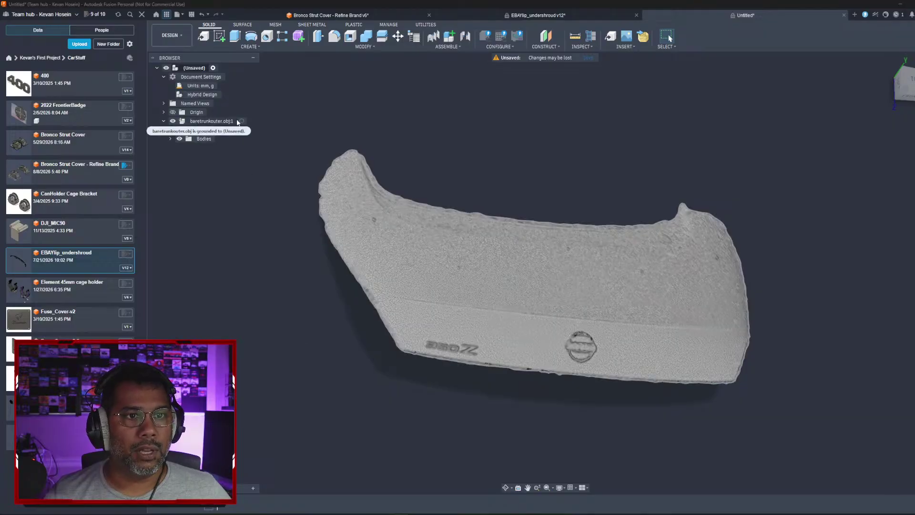
click(232, 122)
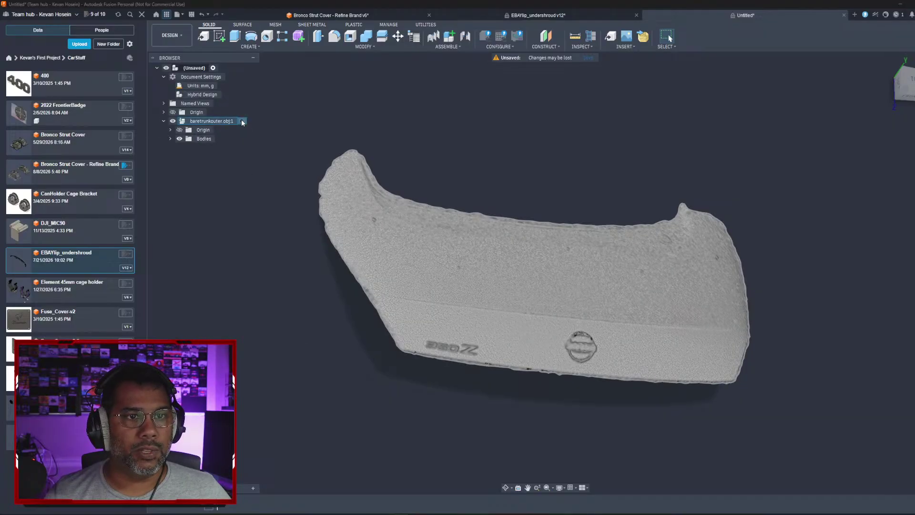
click(171, 139)
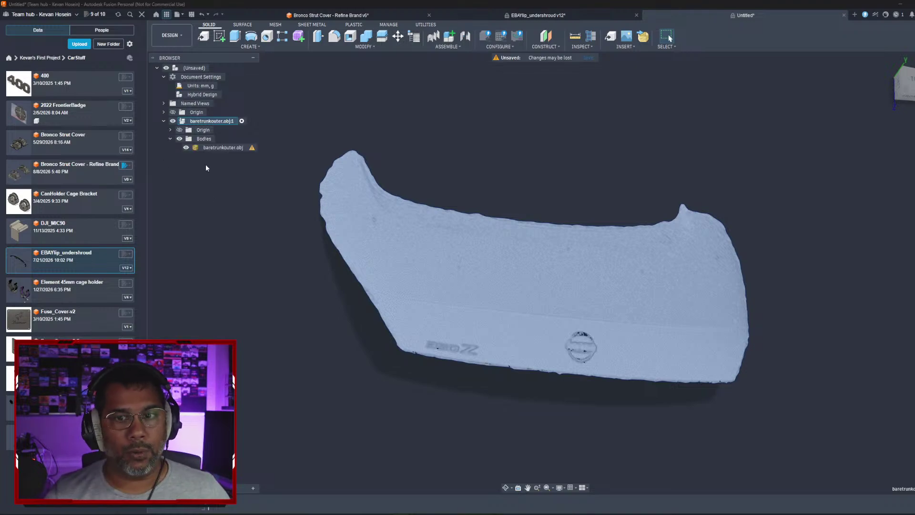
click(491, 265)
click(268, 27)
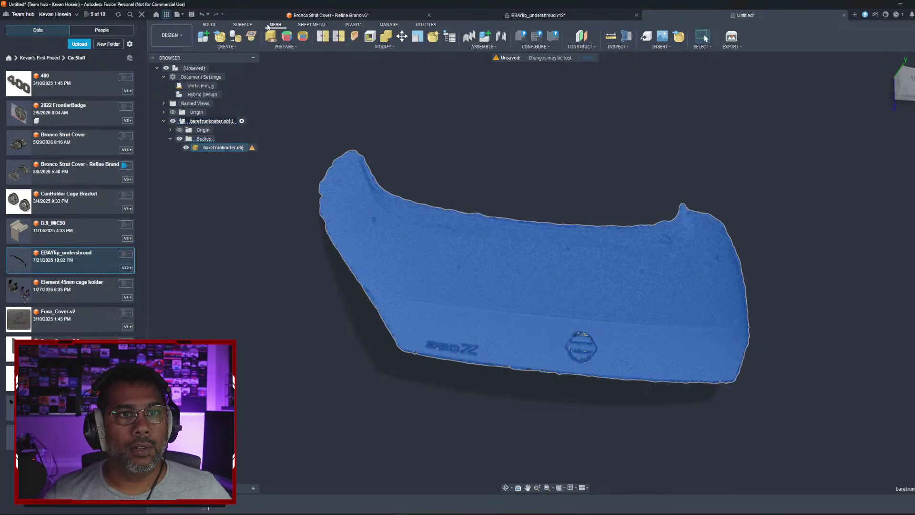
click(435, 39)
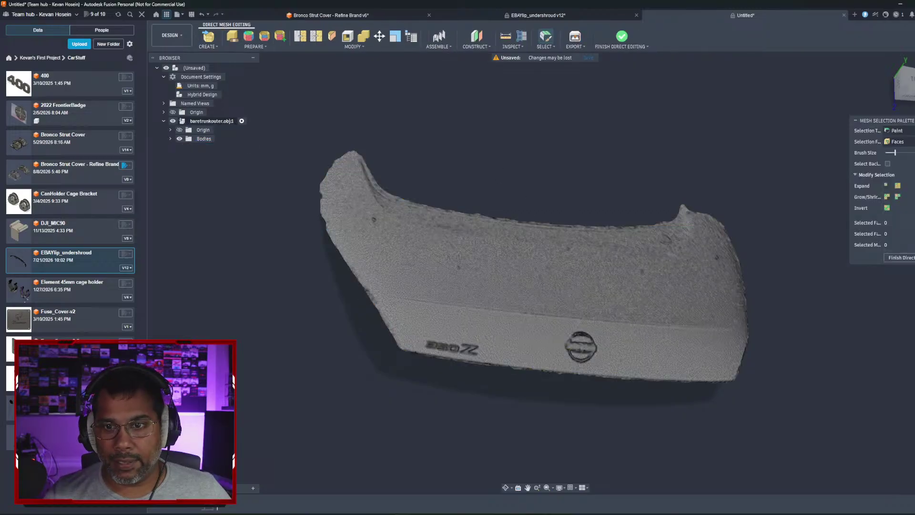
click(911, 77)
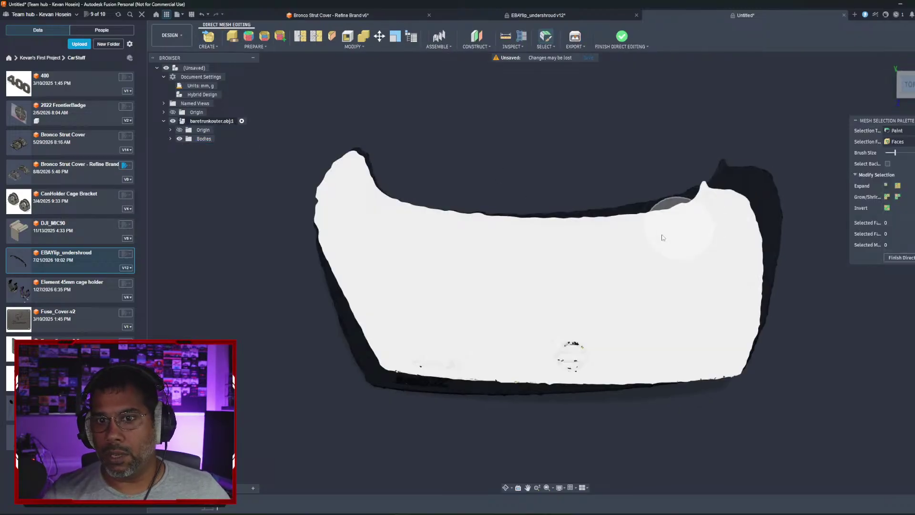
shift+middle_drag(548, 256, 543, 233)
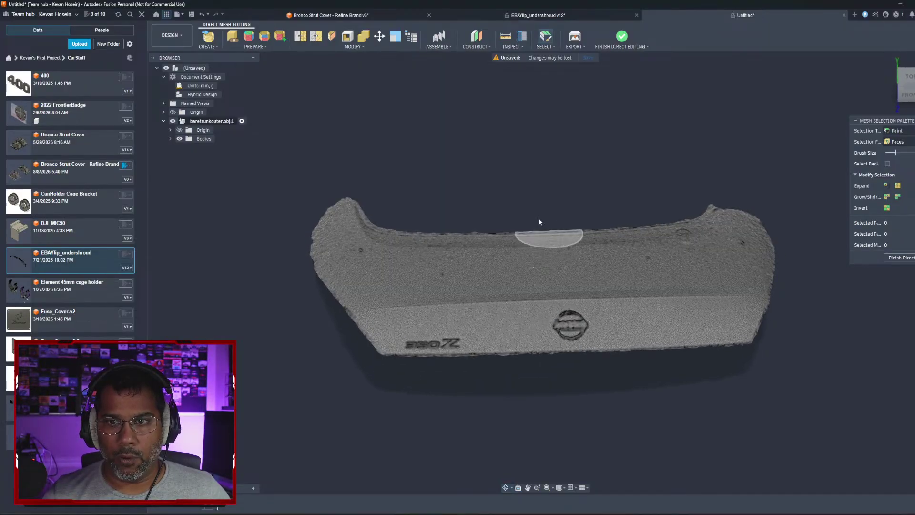
click(476, 44)
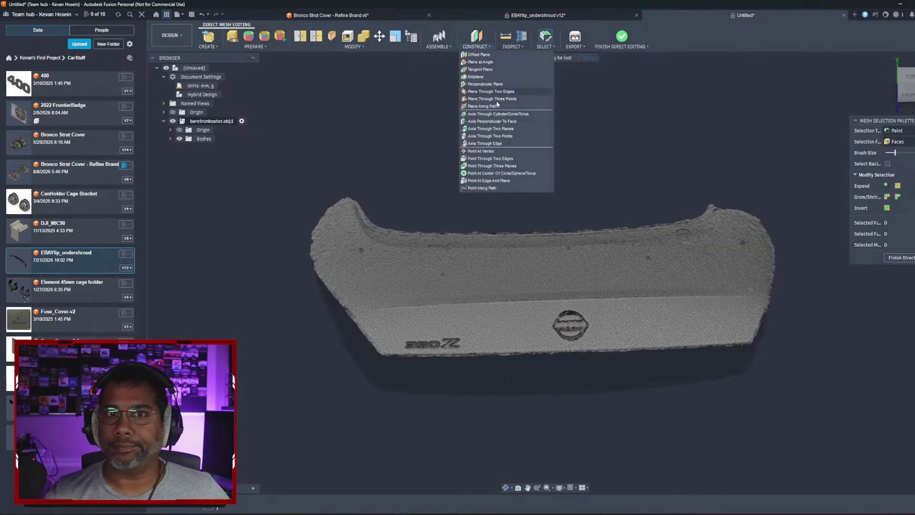
click(484, 98)
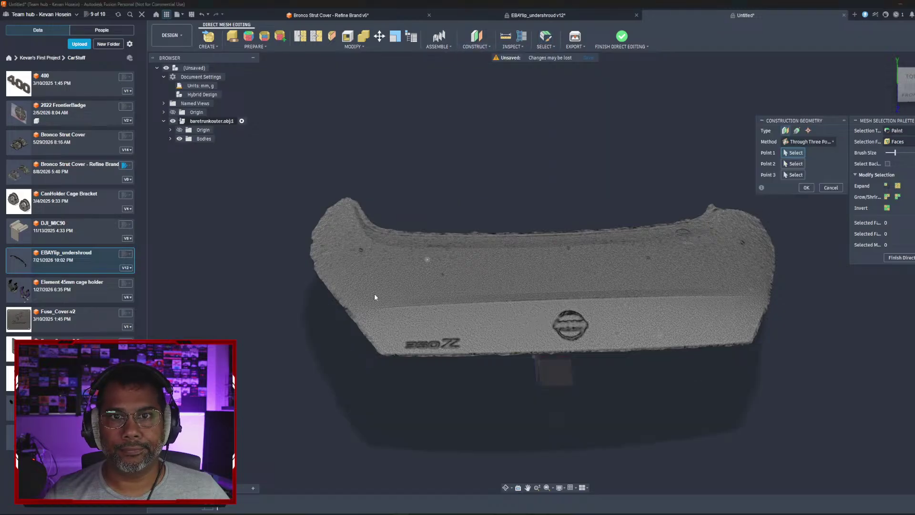
click(443, 304)
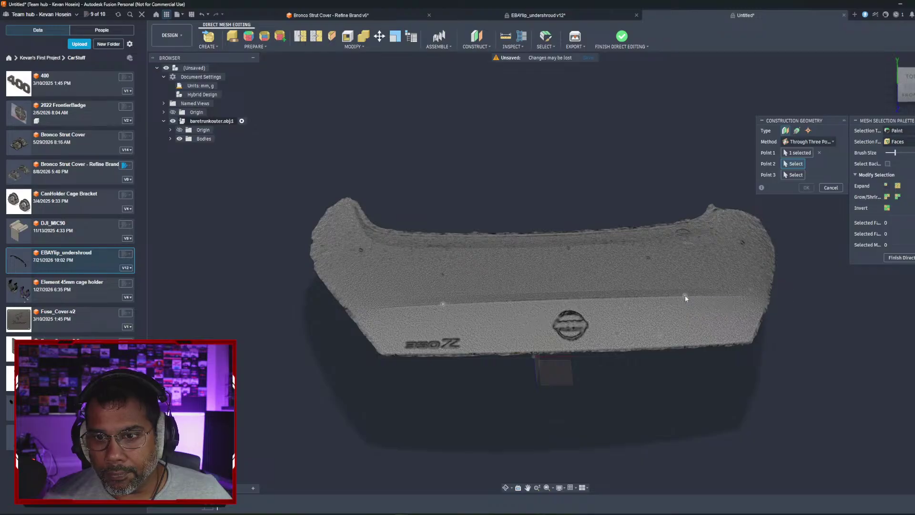
key(Escape)
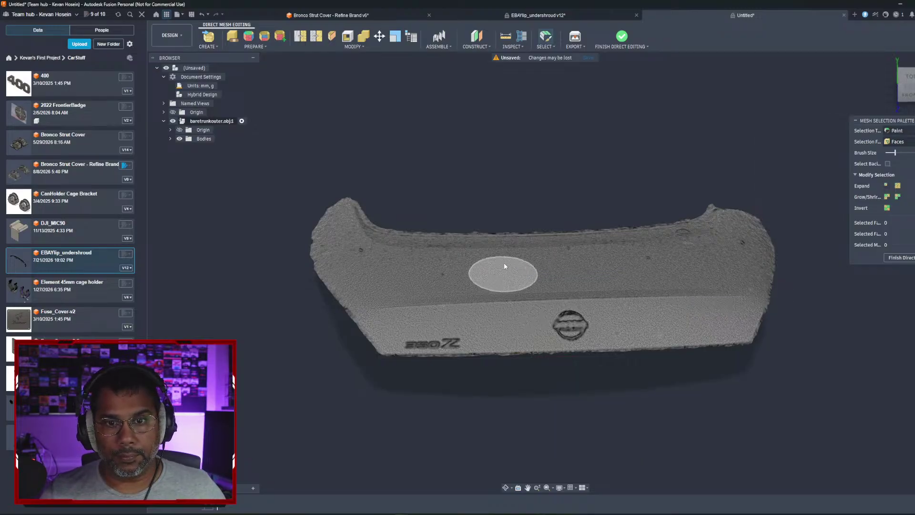
Step: Create a construction plane through three points on the trunk's upper surface, one near the upper middle and two above the crease line, with 0.00 mm offset
click(481, 48)
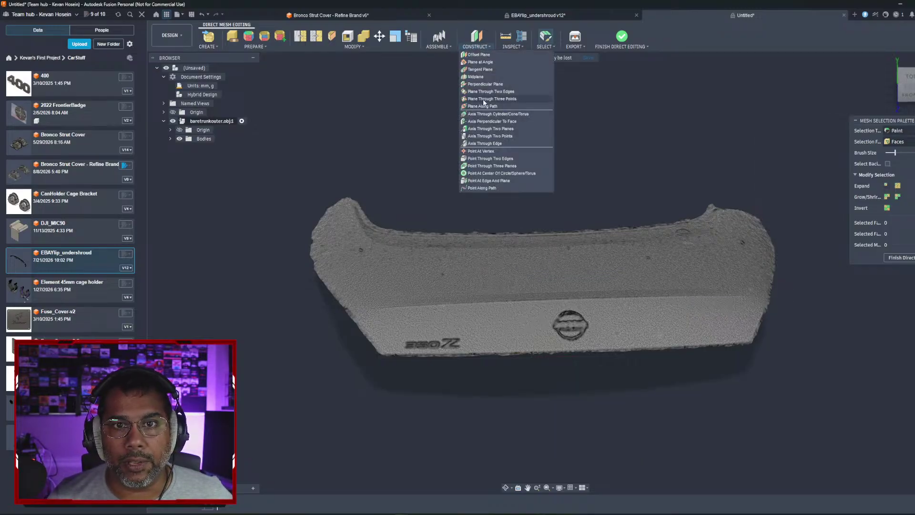
click(485, 101)
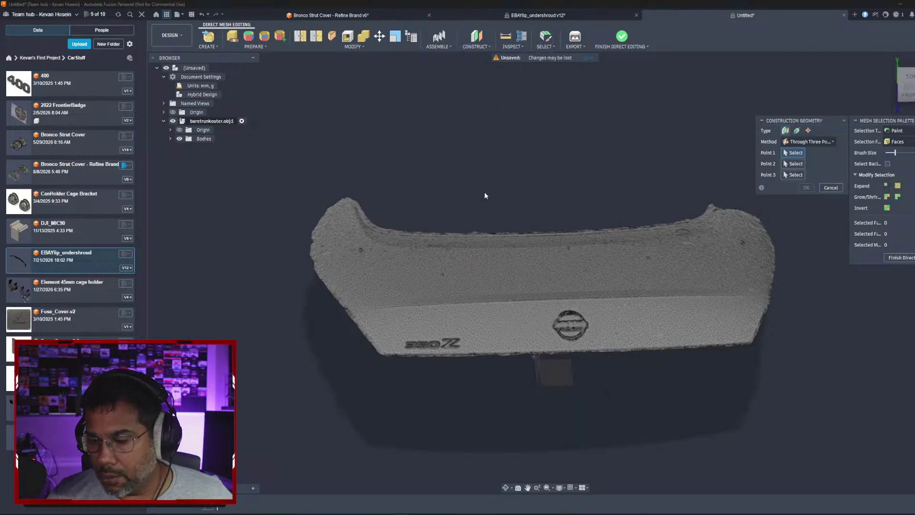
shift+middle_drag(484, 191, 549, 259)
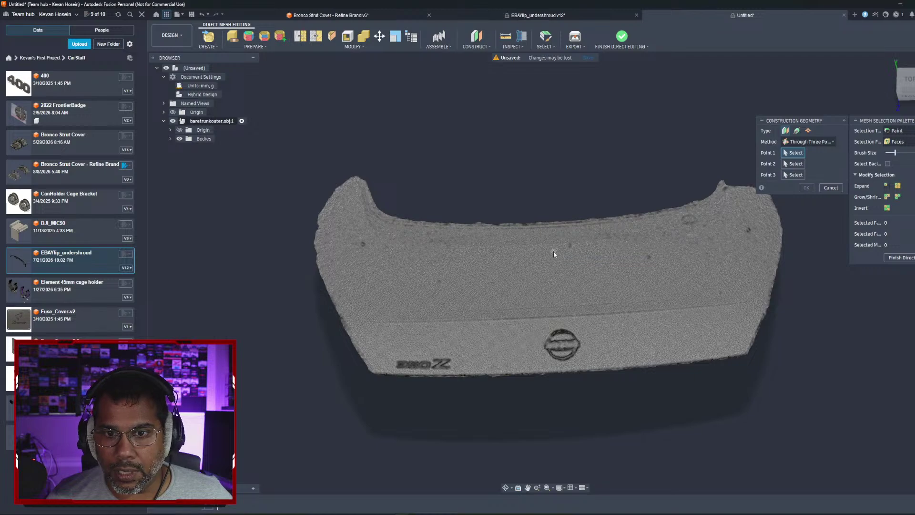
click(554, 251)
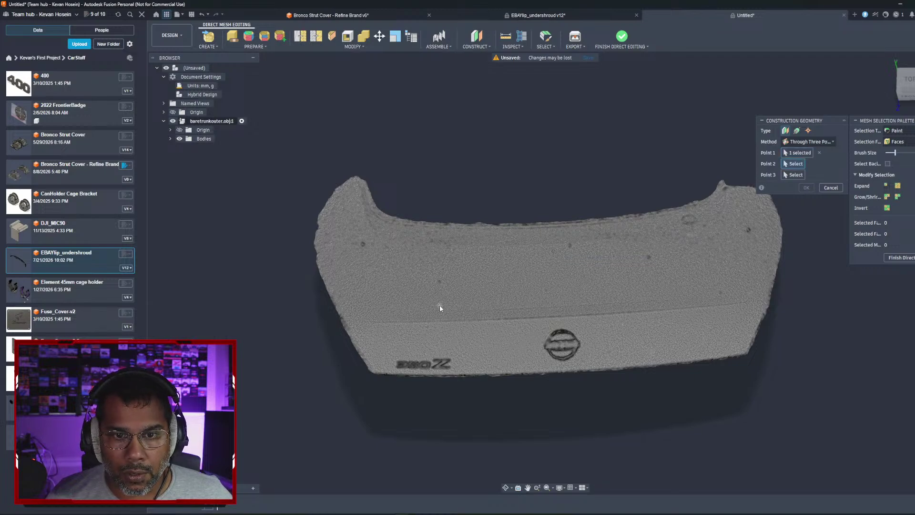
click(608, 302)
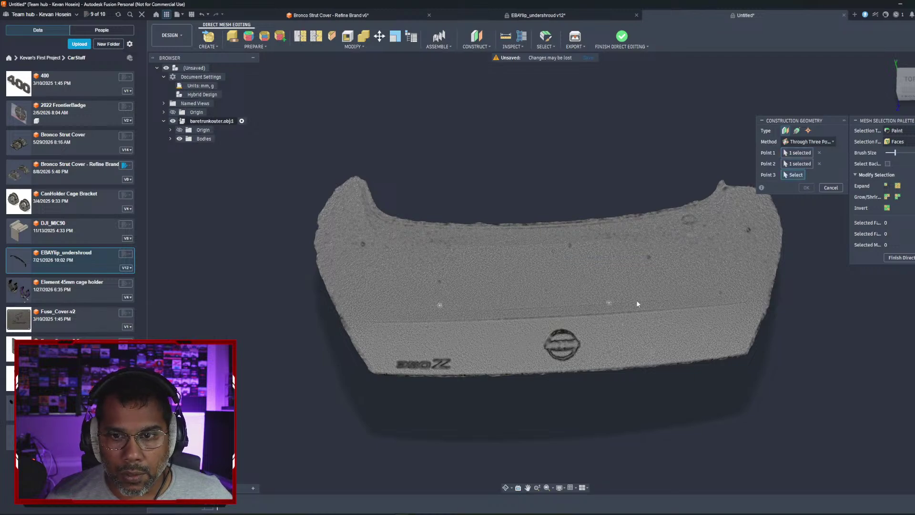
click(675, 295)
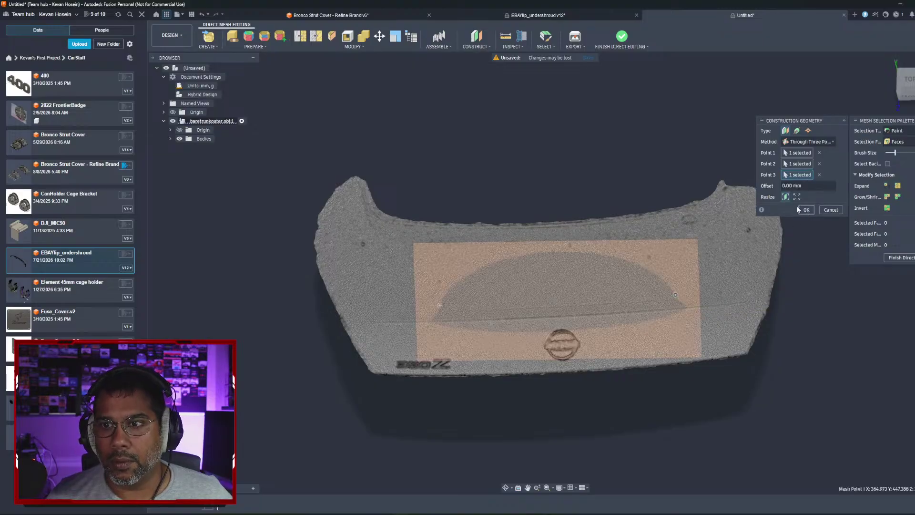
click(517, 48)
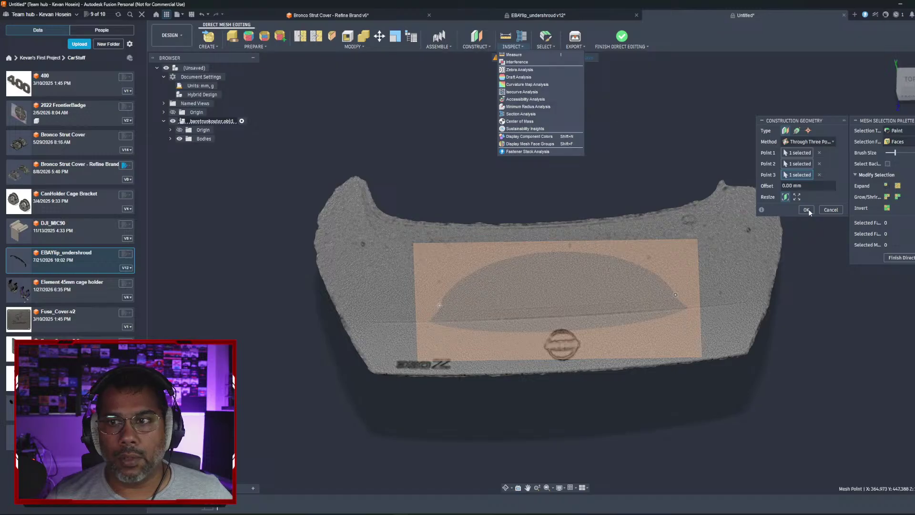
click(807, 209)
click(510, 47)
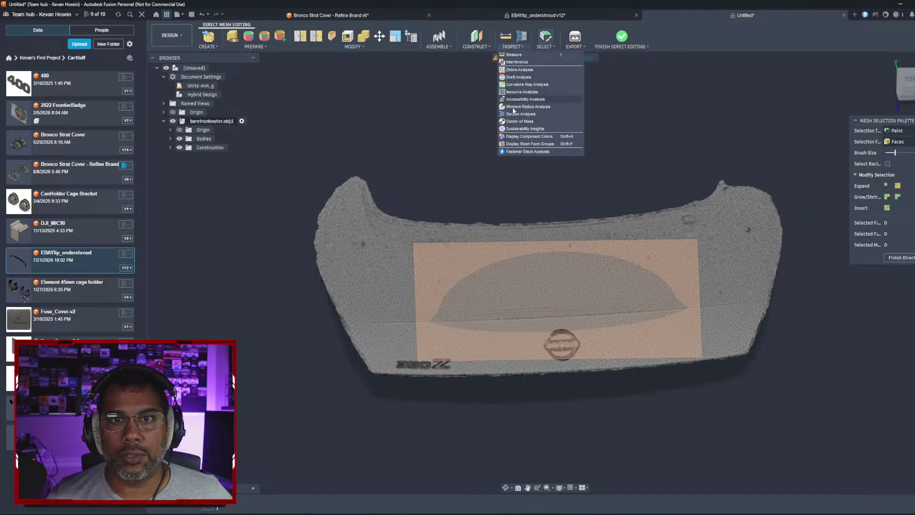
mouse_move(477, 47)
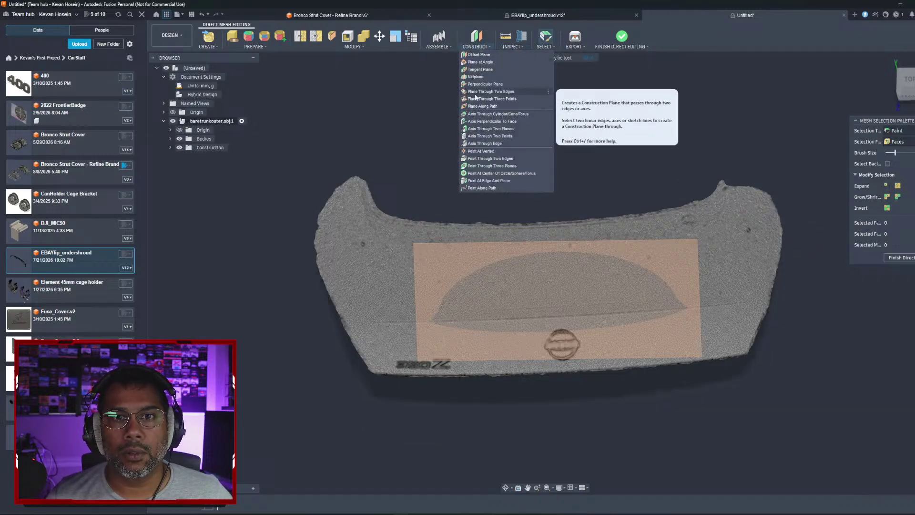
Step: Create a construction plane perpendicular to the three-point plane, running front to back through the middle of the trunk mesh
click(478, 98)
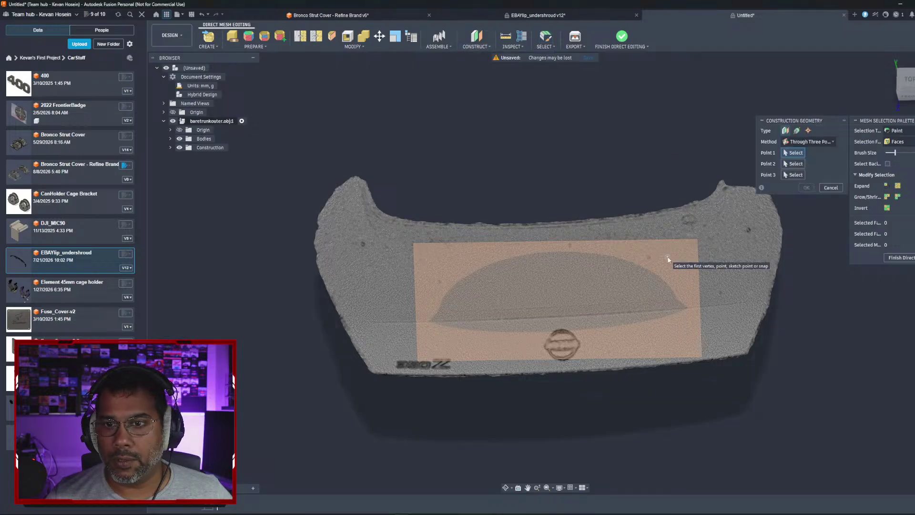
click(830, 188)
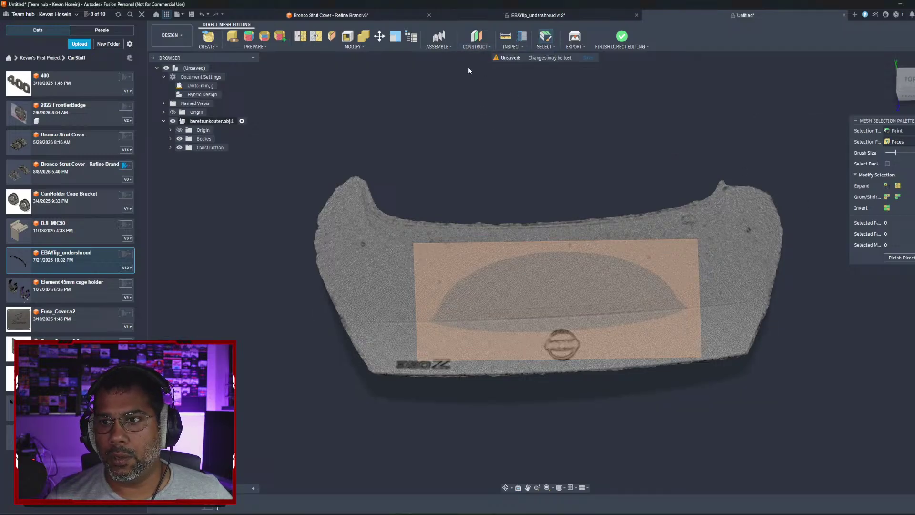
click(476, 46)
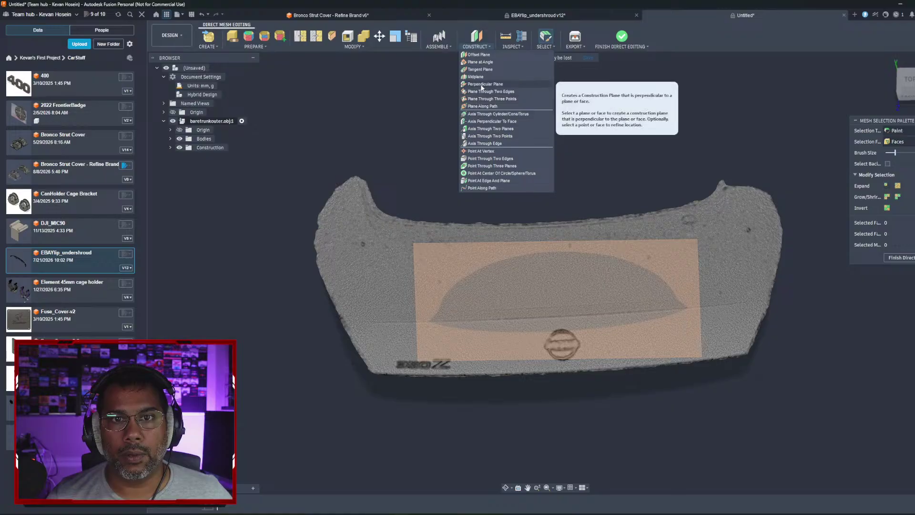
click(501, 100)
click(672, 257)
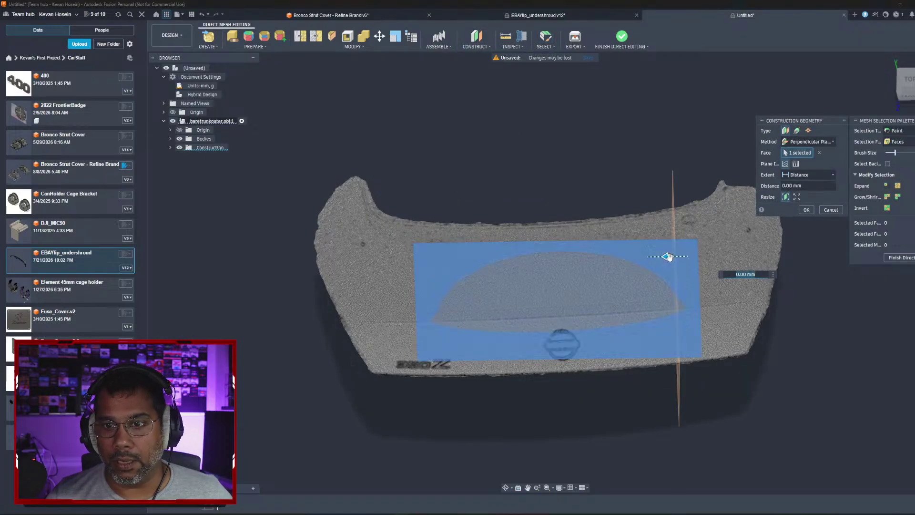
click(807, 211)
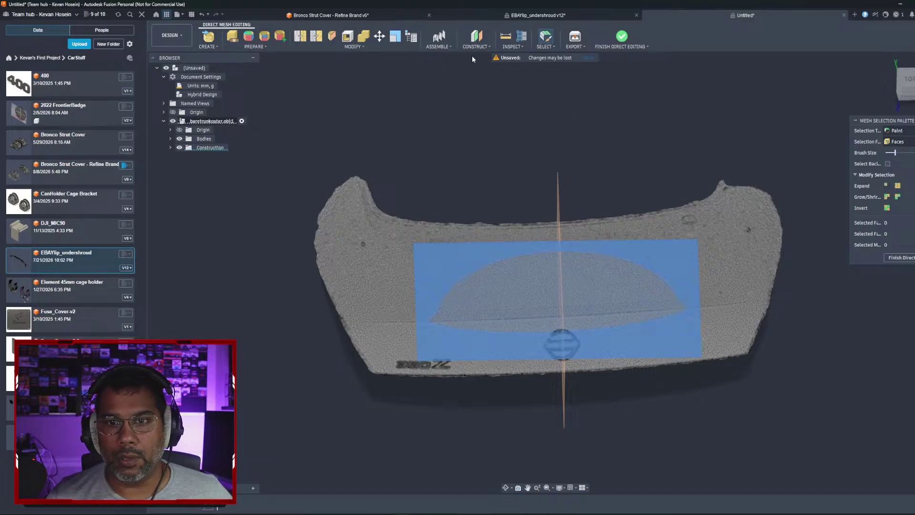
Step: Create a crosswise construction plane perpendicular to the three-point plane at a distance of 75.00 mm, and finish direct mesh editing
click(476, 39)
click(483, 84)
click(661, 259)
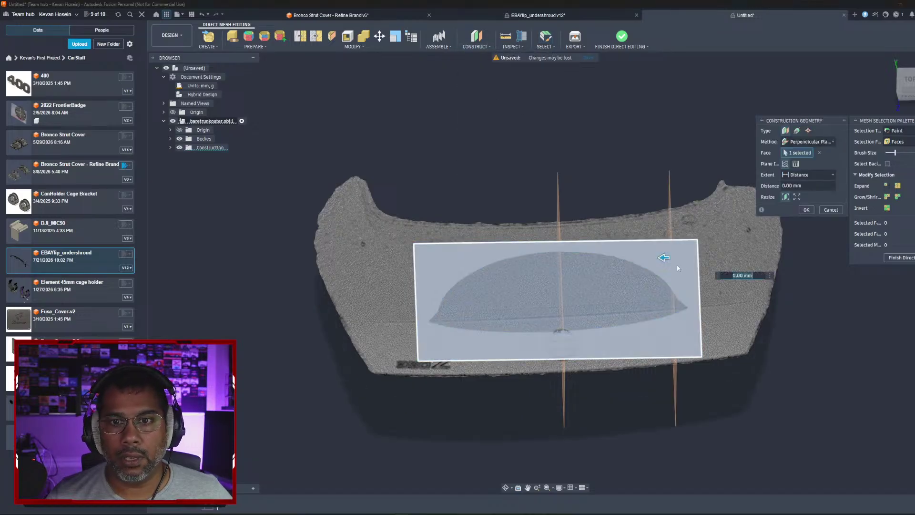
click(796, 164)
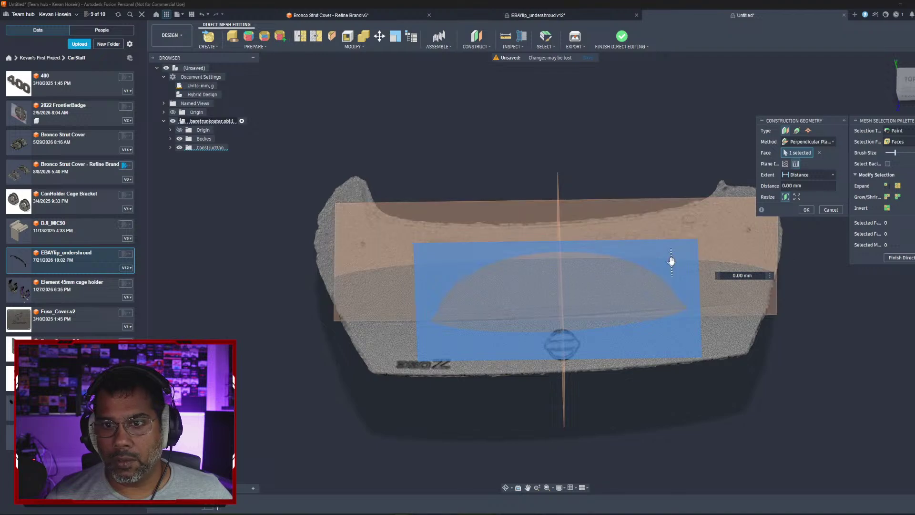
shift+middle_drag(675, 327, 596, 343)
shift+middle_drag(562, 287, 562, 272)
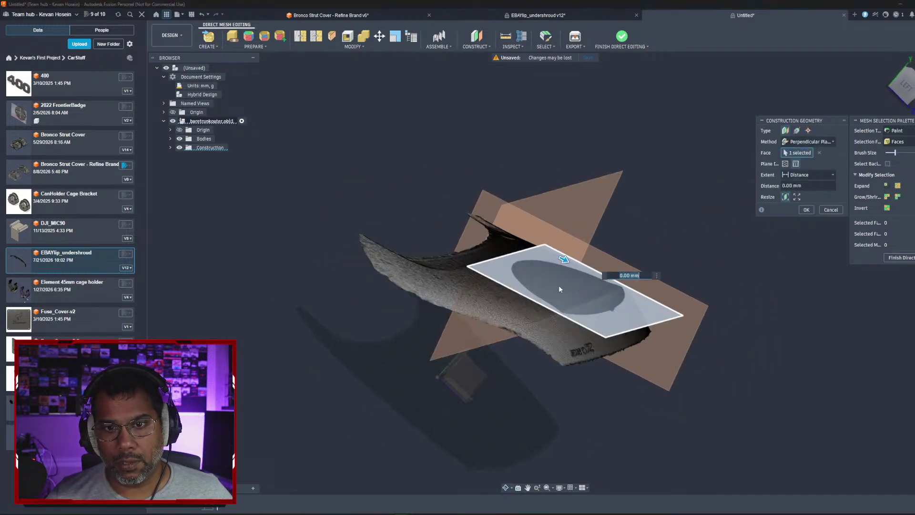
drag(563, 269, 571, 266)
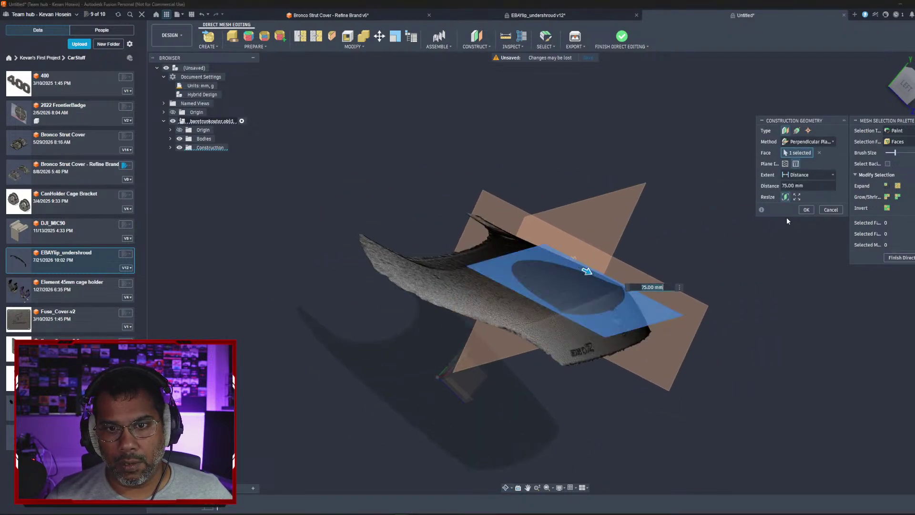
click(806, 209)
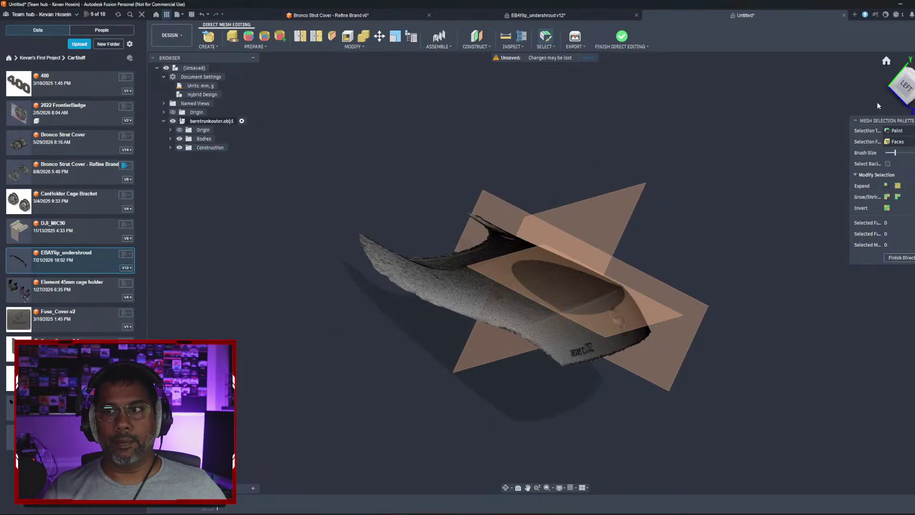
click(886, 61)
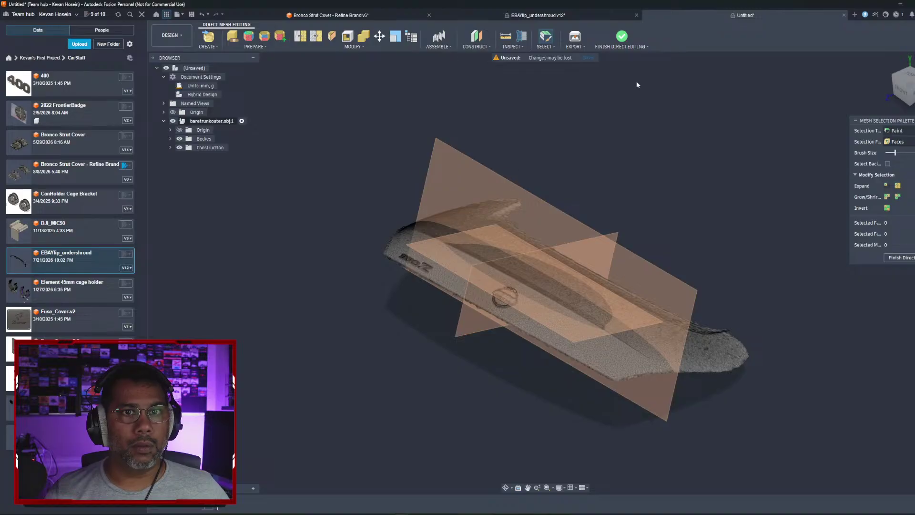
click(891, 258)
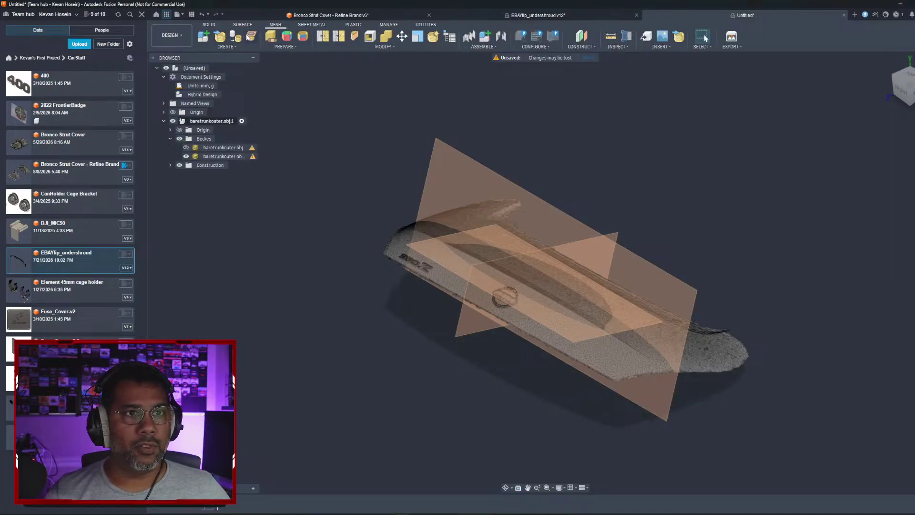
Step: Try to align the trunk component from the three-point plane on its upper surface to the root XZ origin plane
click(207, 25)
click(361, 47)
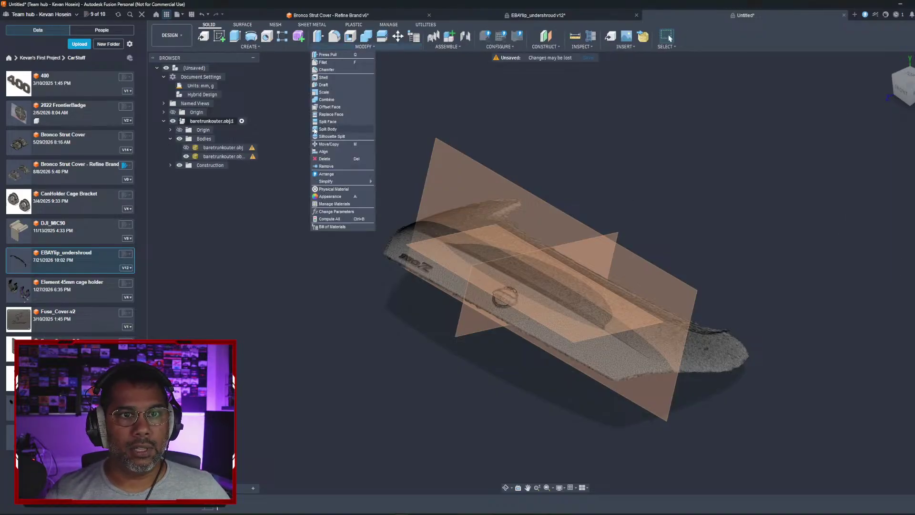
click(336, 154)
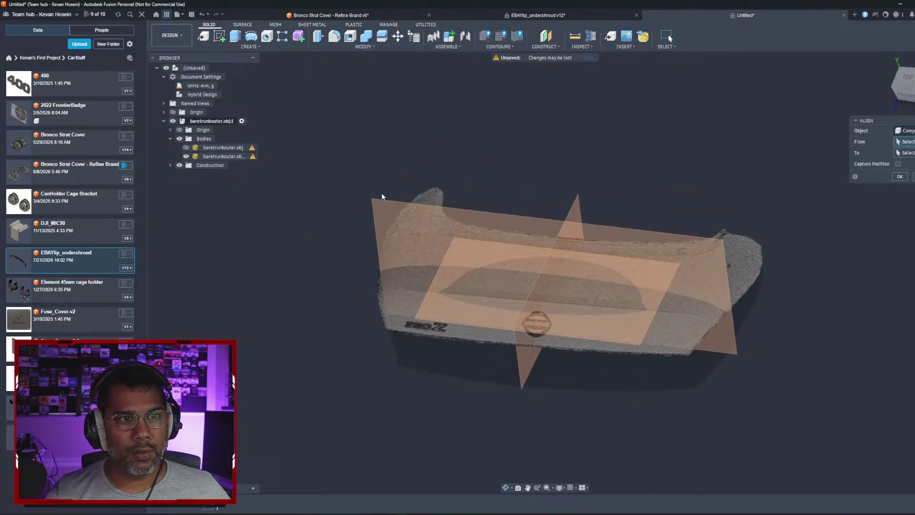
click(170, 166)
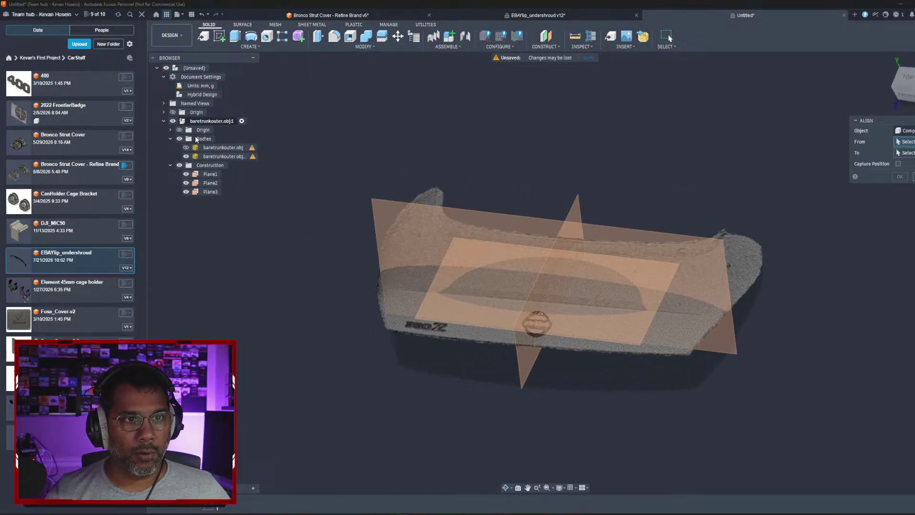
click(596, 334)
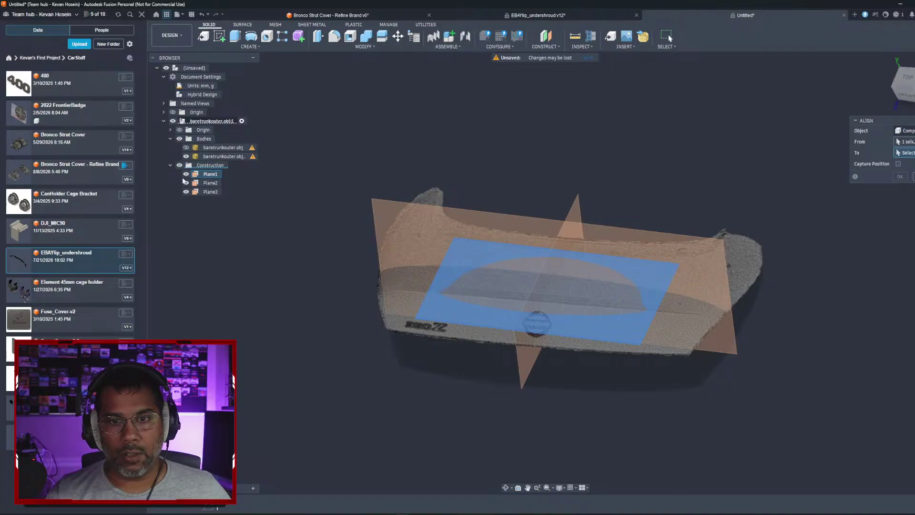
click(180, 130)
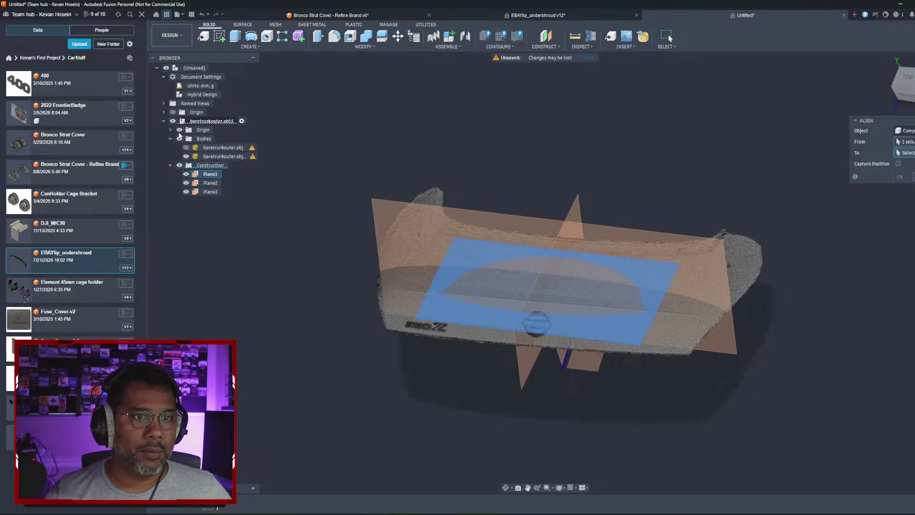
click(180, 130)
click(164, 112)
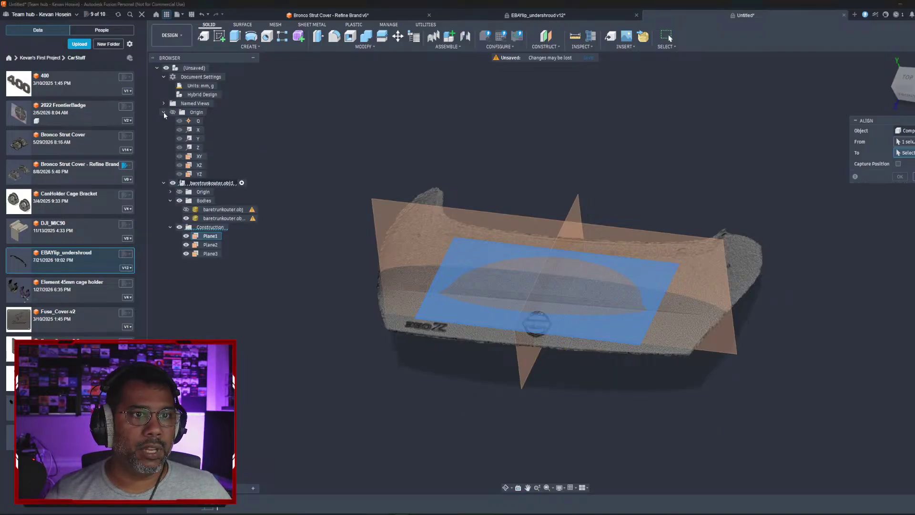
click(173, 113)
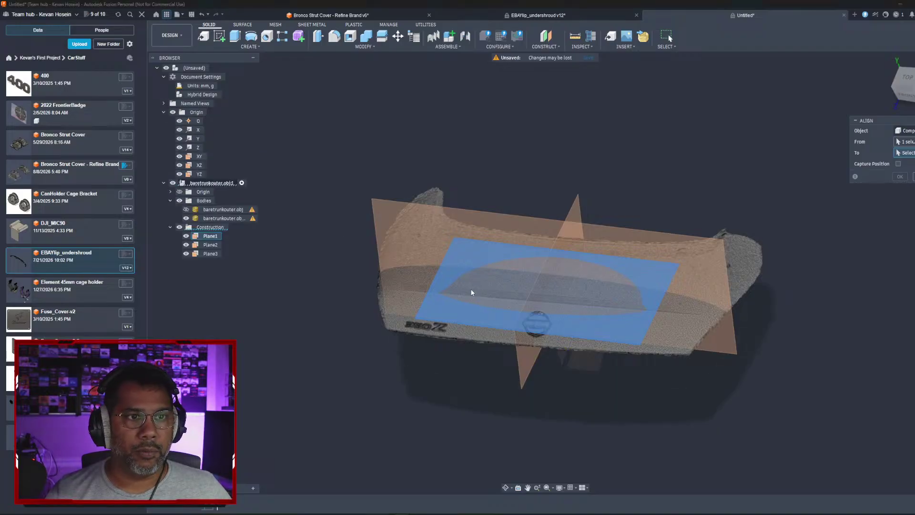
click(593, 360)
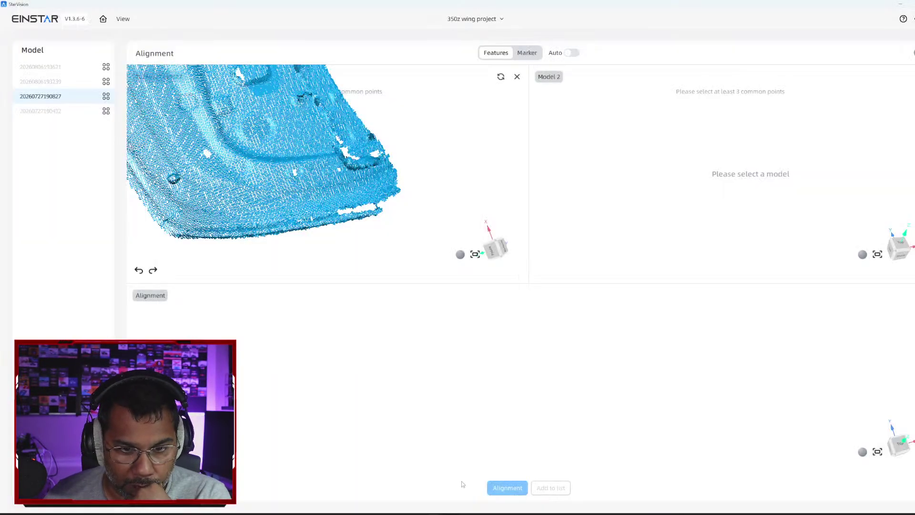
drag(334, 162, 353, 160)
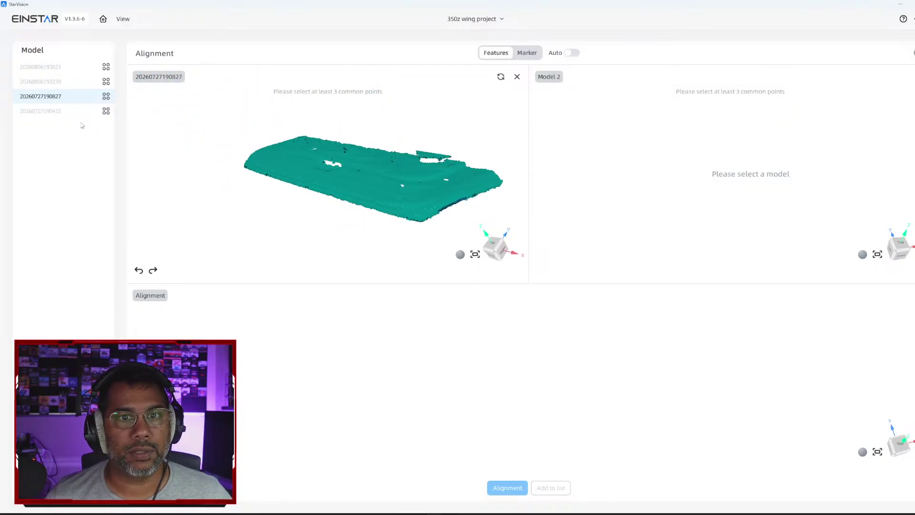
click(54, 100)
click(54, 112)
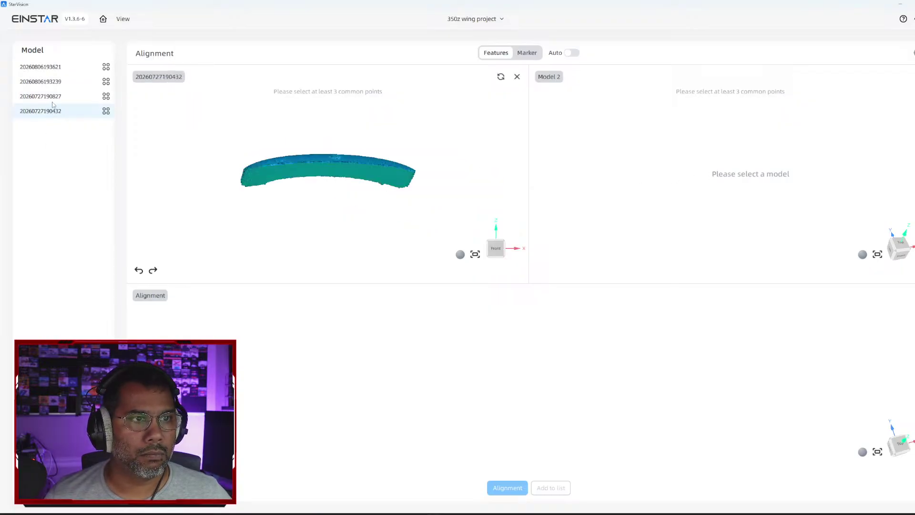
click(55, 97)
right_drag(544, 183, 721, 207)
right_drag(362, 172, 328, 187)
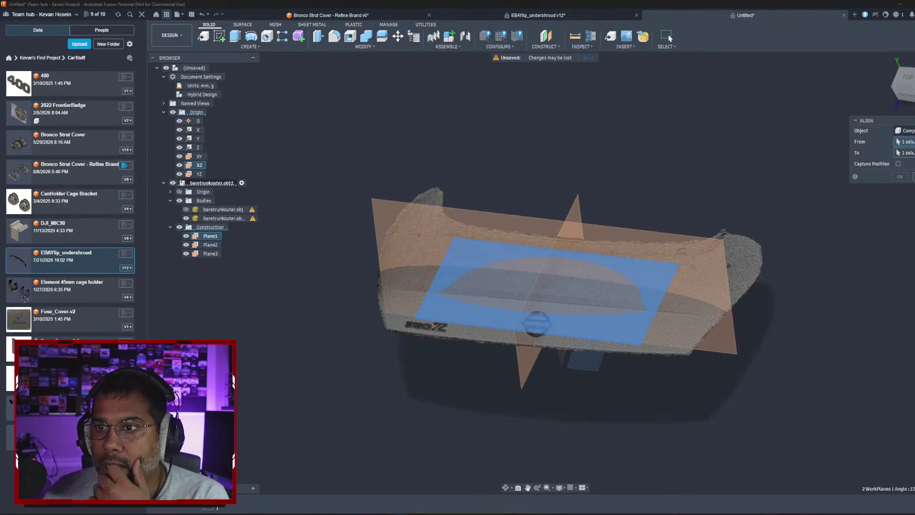
Step: Switch back to Fusion, cancel the pending alignment and show the design's root origin planes
click(914, 176)
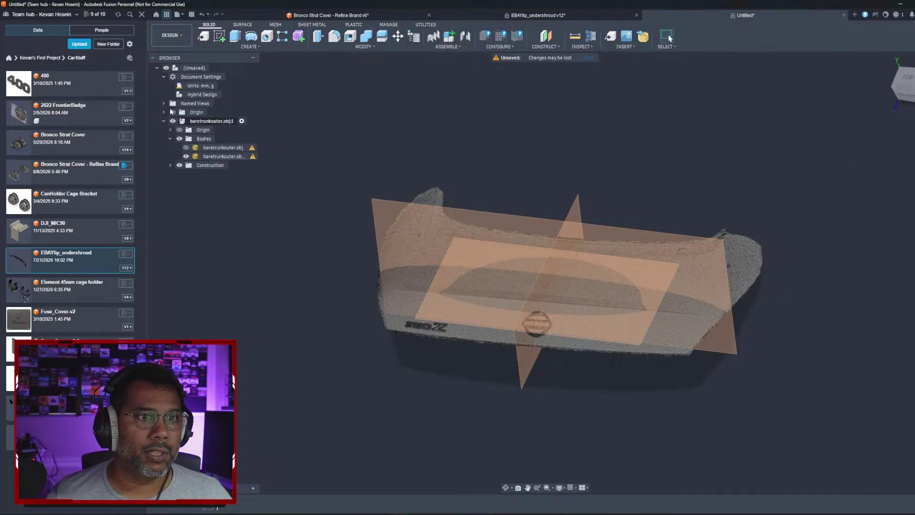
click(173, 113)
shift+middle_drag(357, 299, 369, 336)
shift+middle_drag(374, 282, 376, 291)
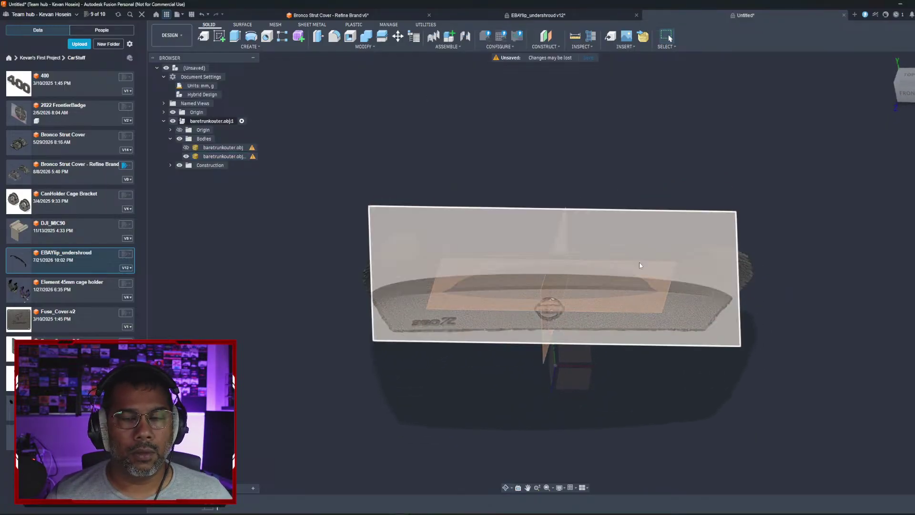
Step: Try to align the trunk component by preselecting its three-point plane and targeting the horizontal root origin plane
click(648, 311)
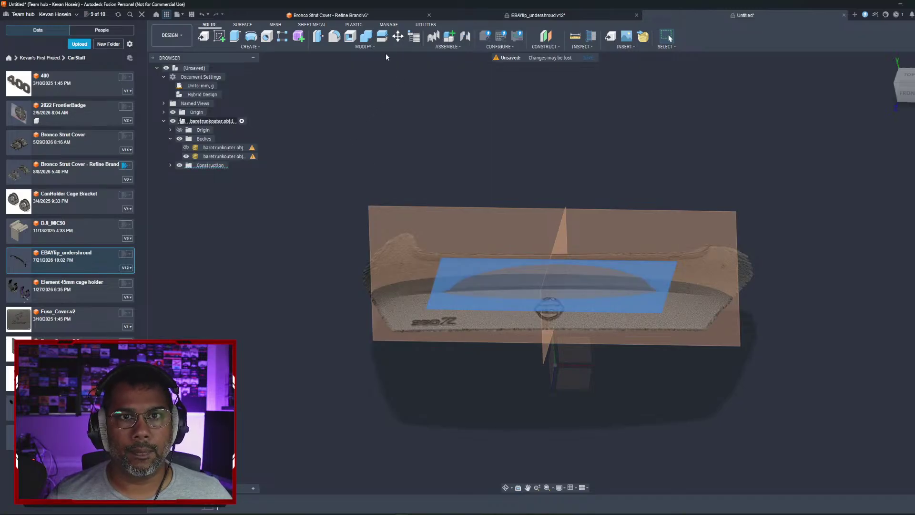
click(363, 47)
click(328, 155)
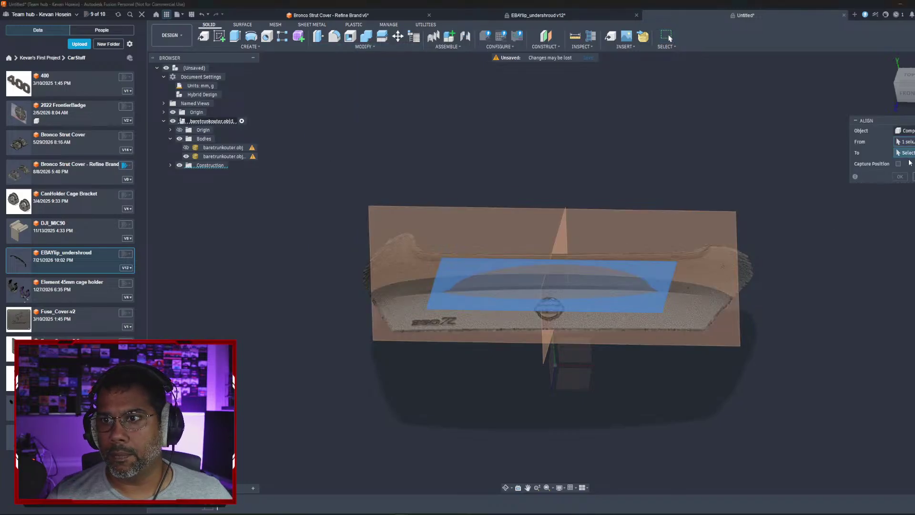
click(578, 380)
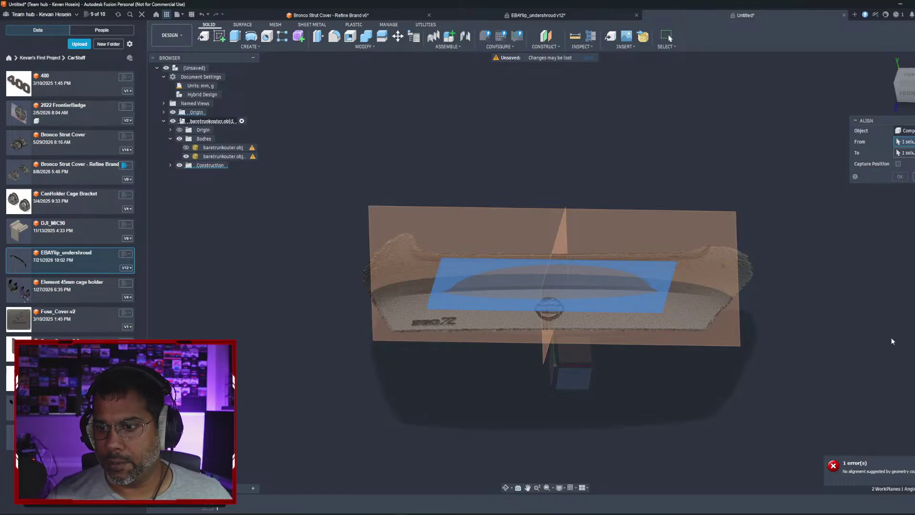
Step: Try the Bodies object type for the alignment, retry with Components from the three-point plane to the root origin plane, and cancel the command
click(913, 131)
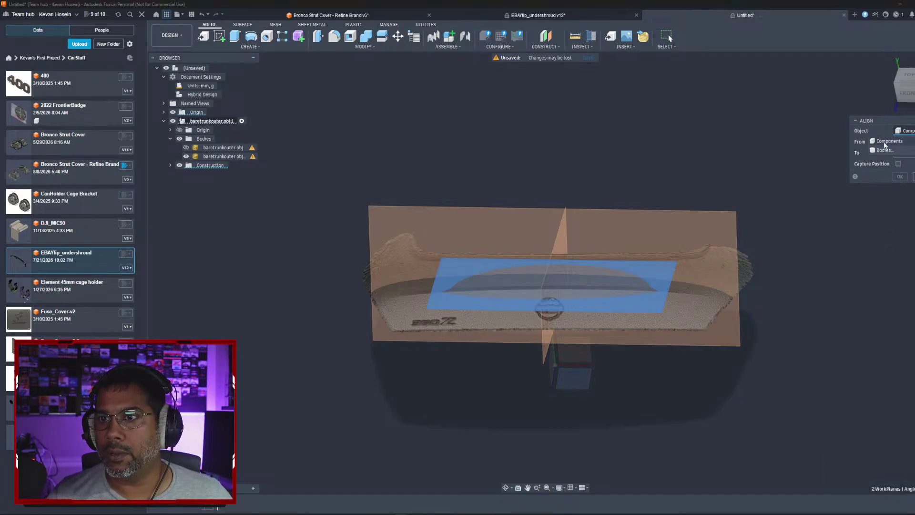
click(881, 151)
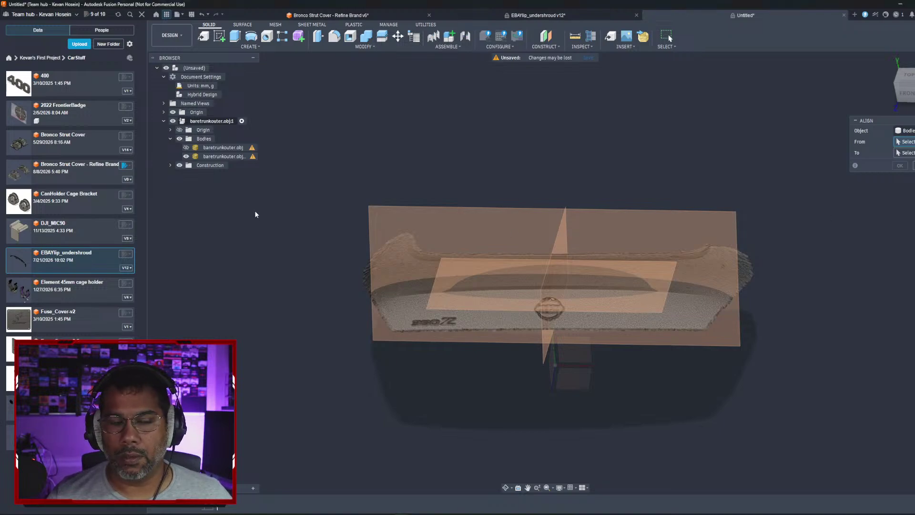
click(884, 142)
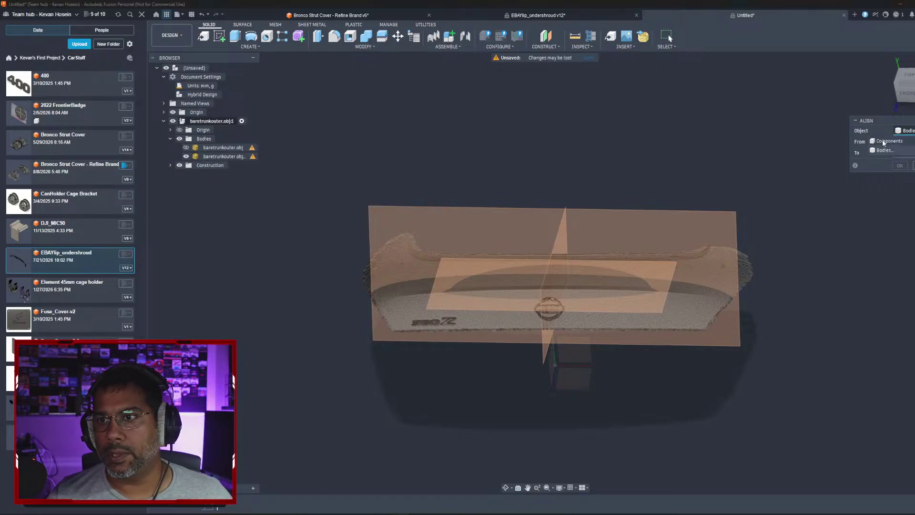
click(883, 142)
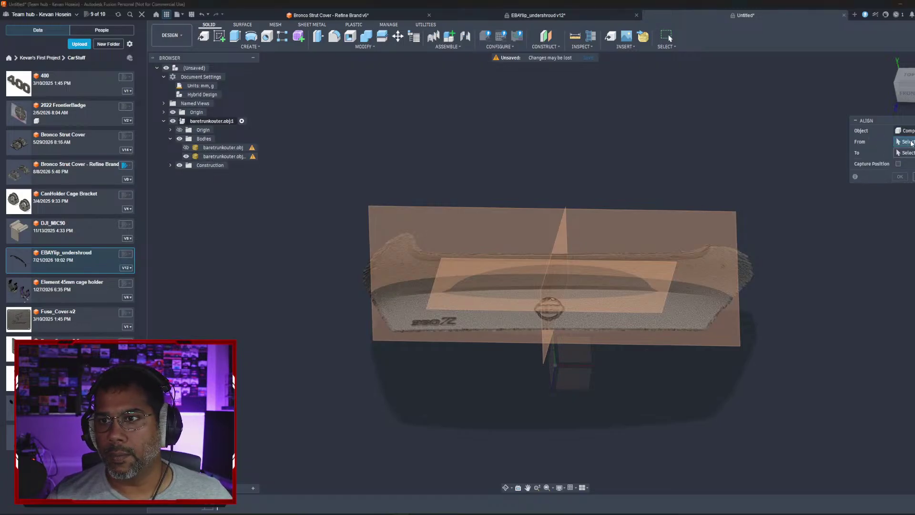
click(563, 285)
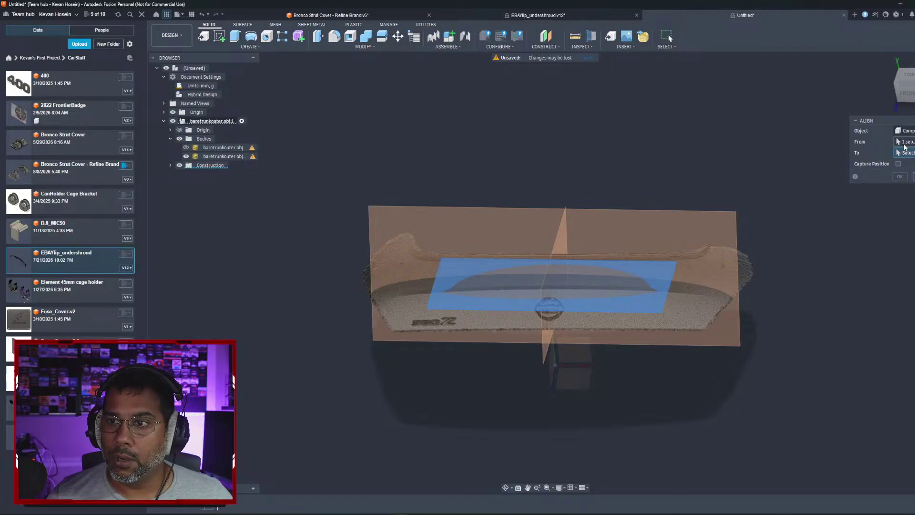
click(570, 375)
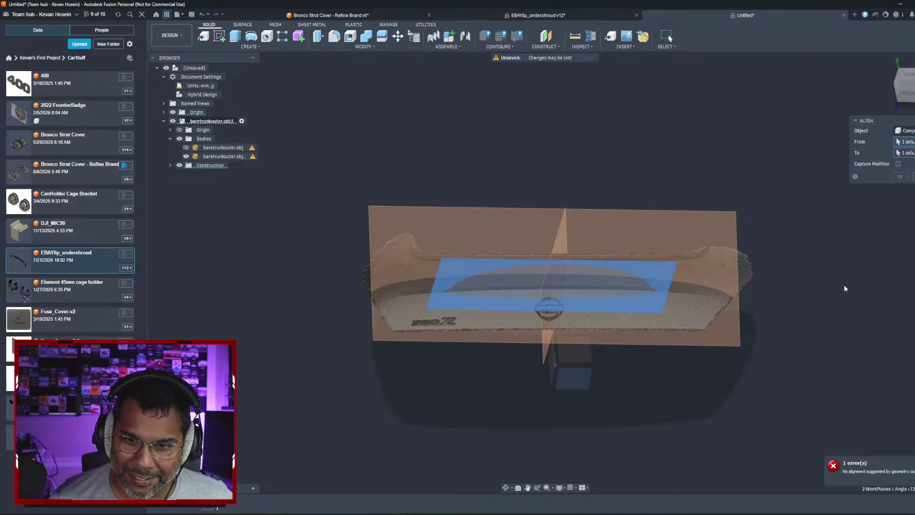
click(913, 179)
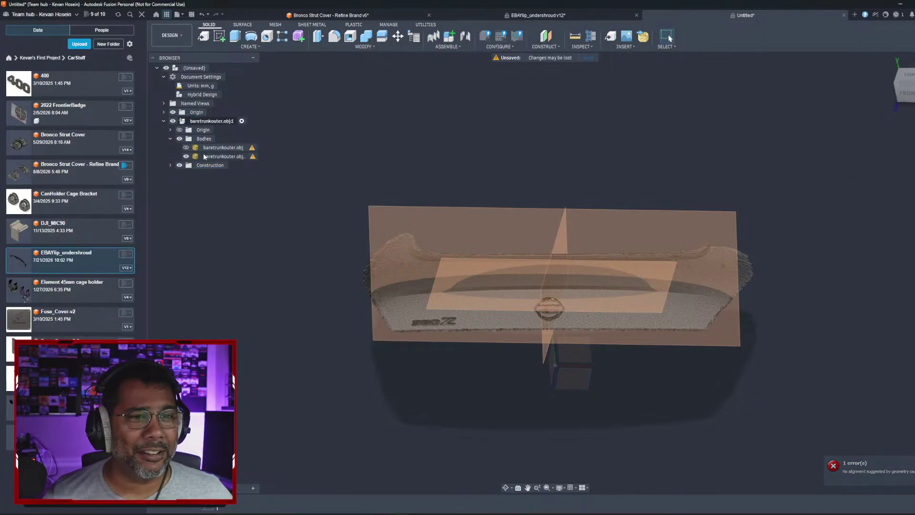
Step: Show the trunk component's own origin and expand its contents to compare it with the construction planes
click(173, 121)
click(173, 121)
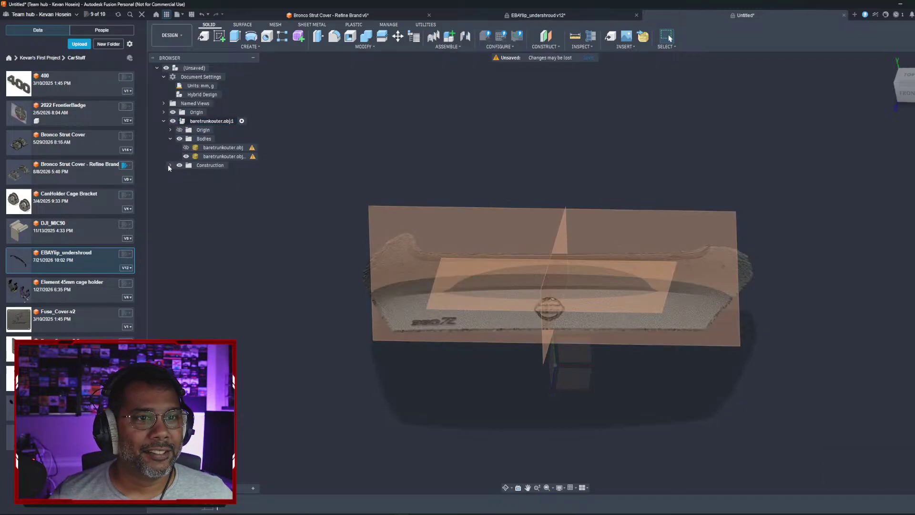
click(179, 130)
click(170, 129)
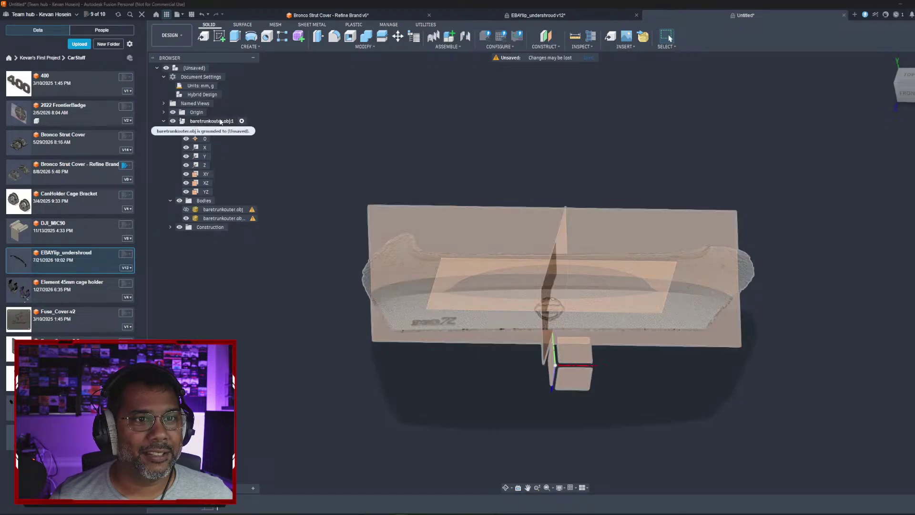
click(212, 121)
click(433, 151)
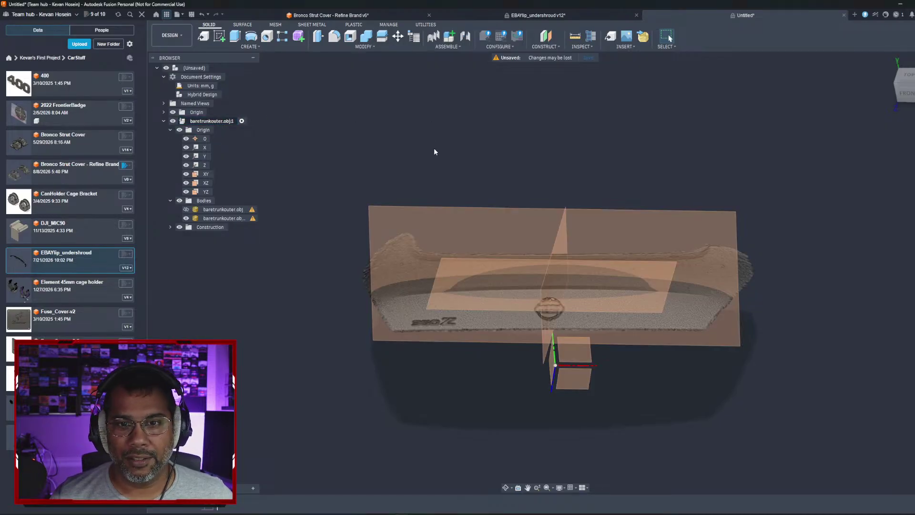
Step: Open the visible trunk mesh body for direct editing
click(639, 303)
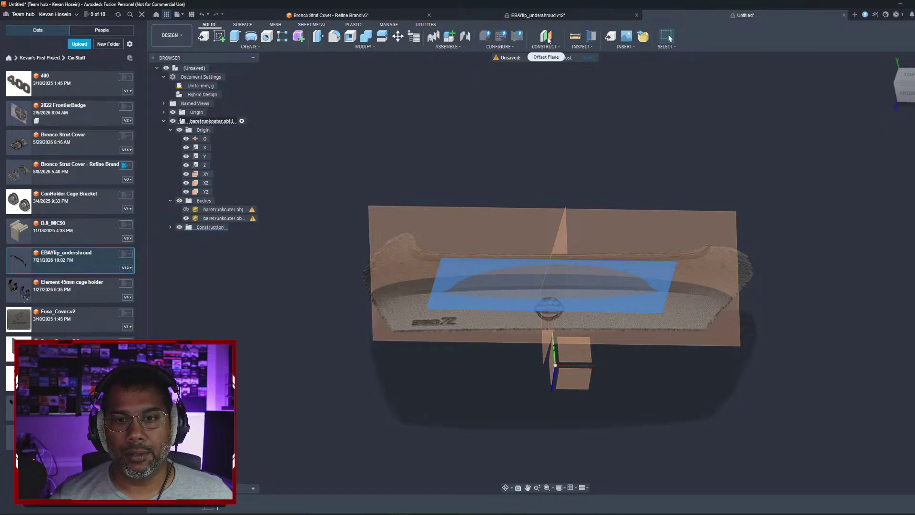
click(276, 25)
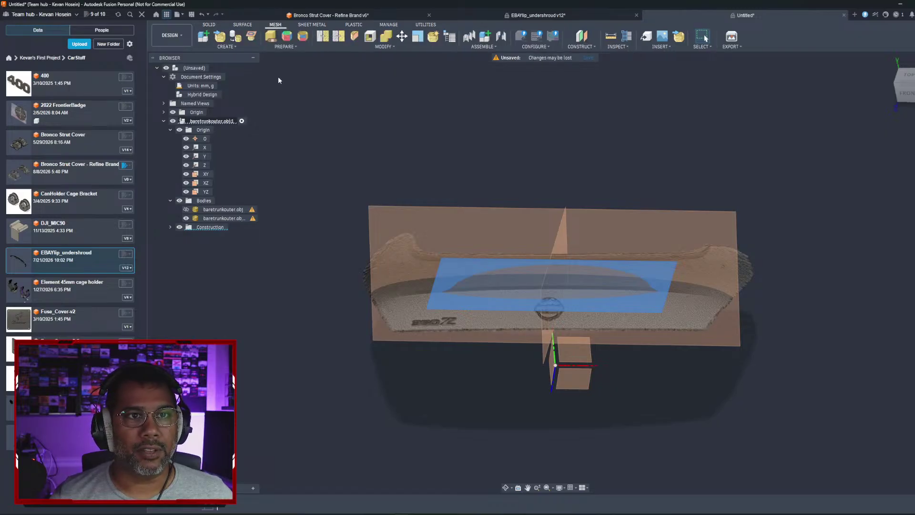
click(432, 36)
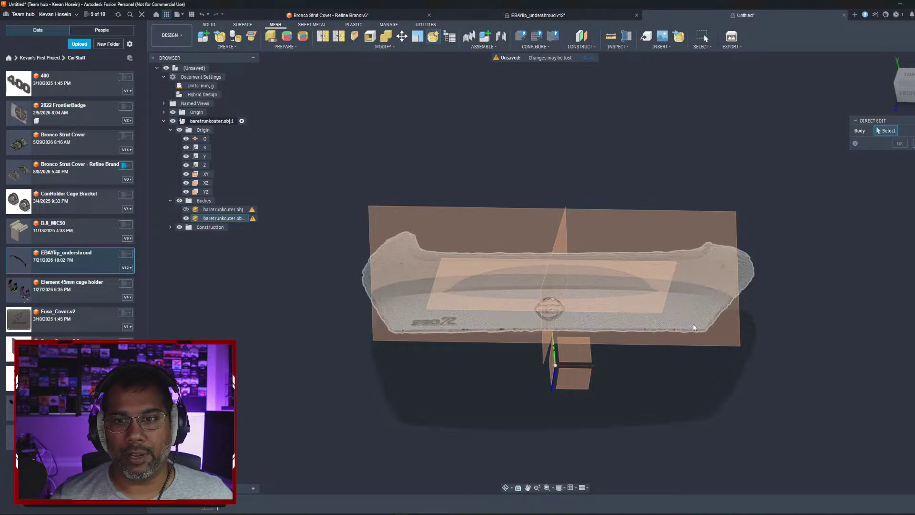
click(730, 267)
click(900, 144)
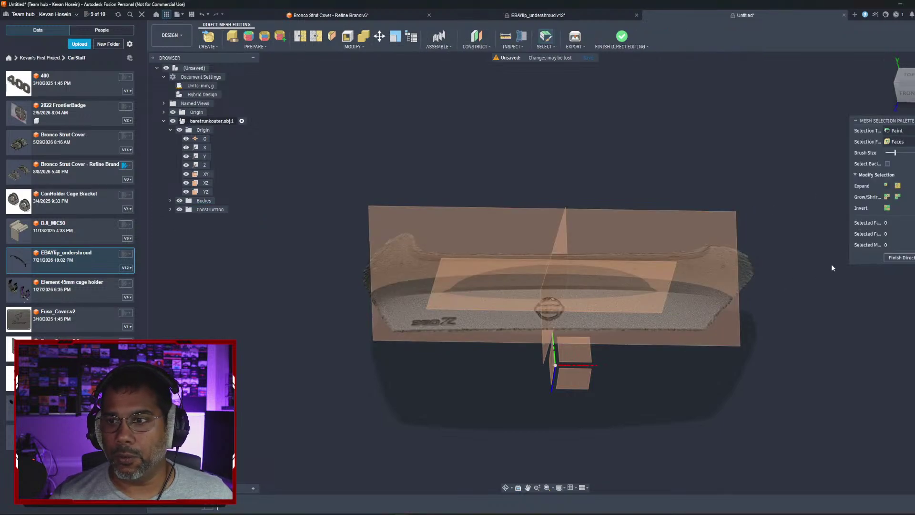
Step: Check the direct editing commands for Mesh Align, finish direct editing and look through the regular mesh commands
click(352, 46)
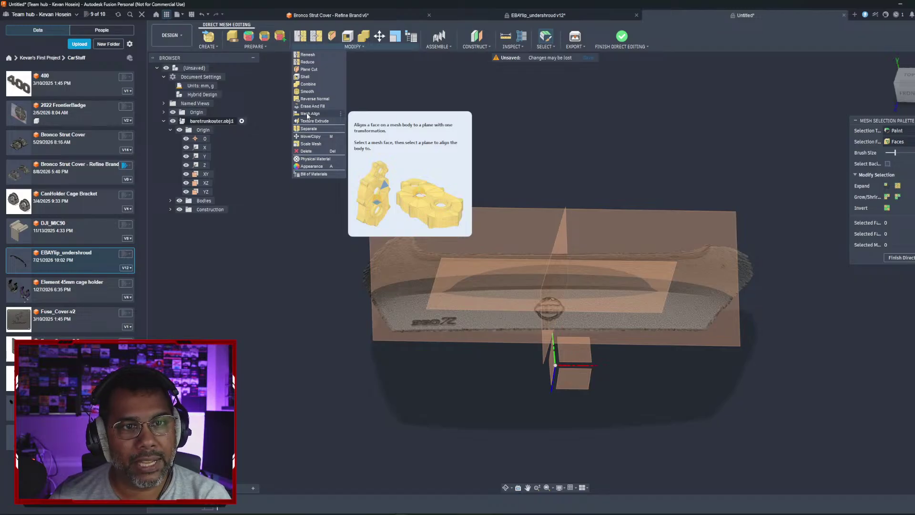
mouse_move(468, 50)
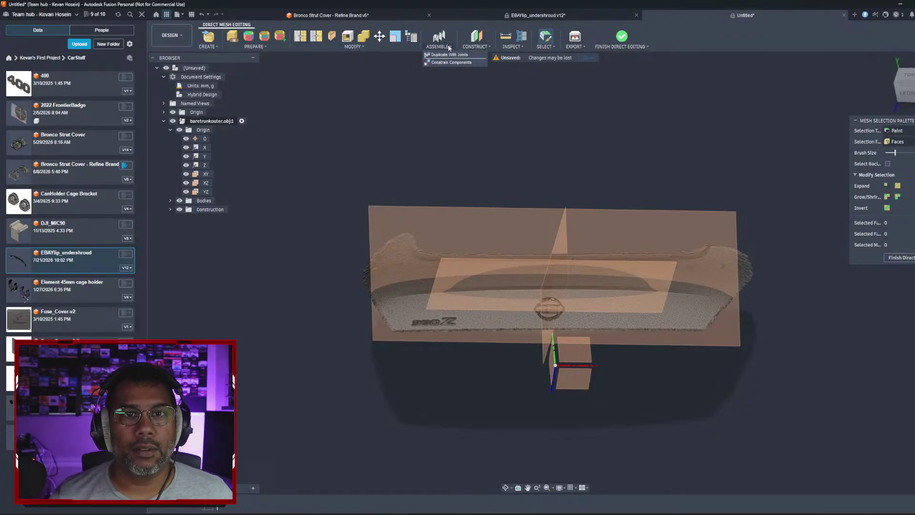
click(475, 46)
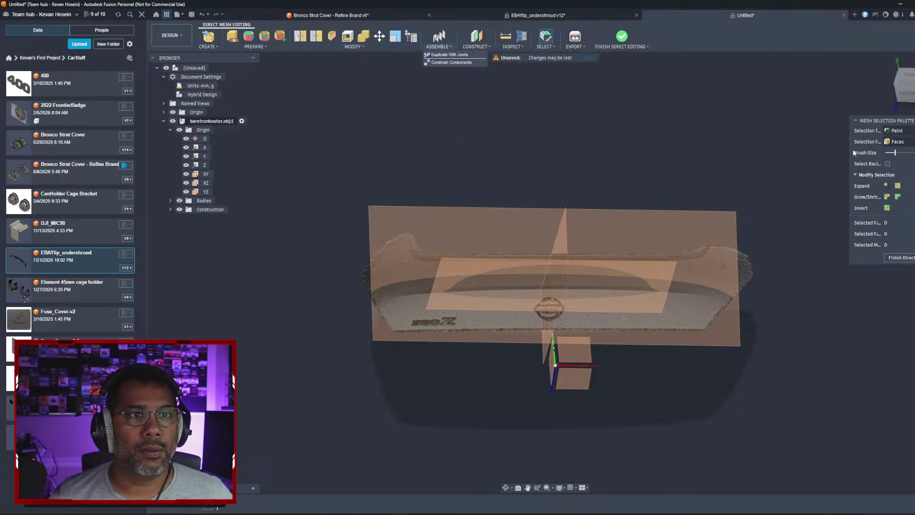
click(900, 257)
click(377, 46)
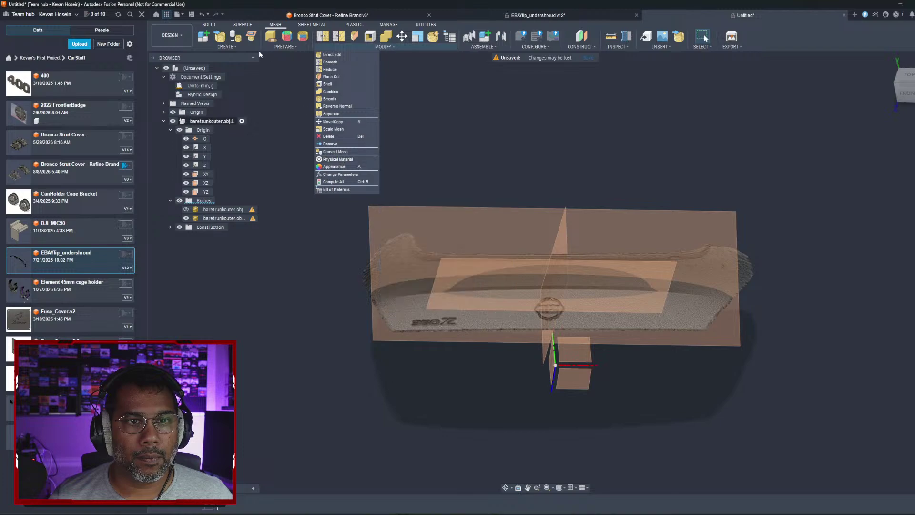
mouse_move(226, 47)
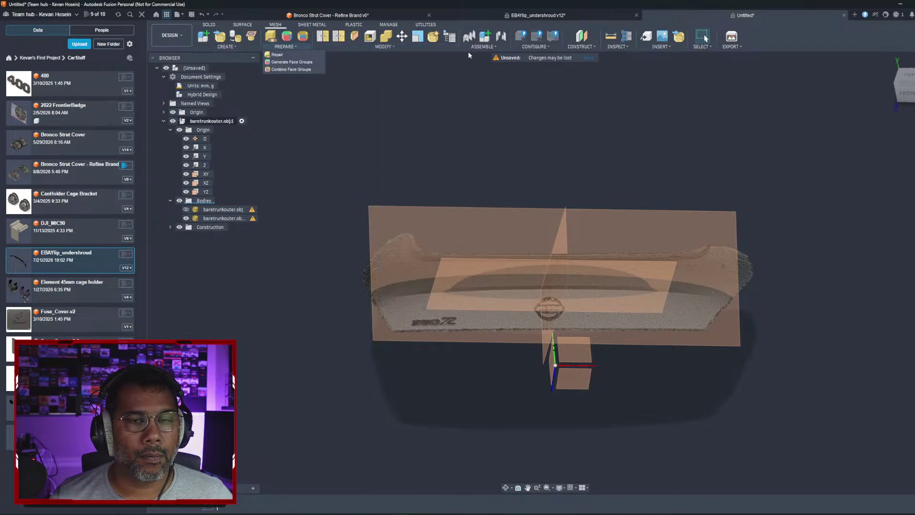
mouse_move(493, 50)
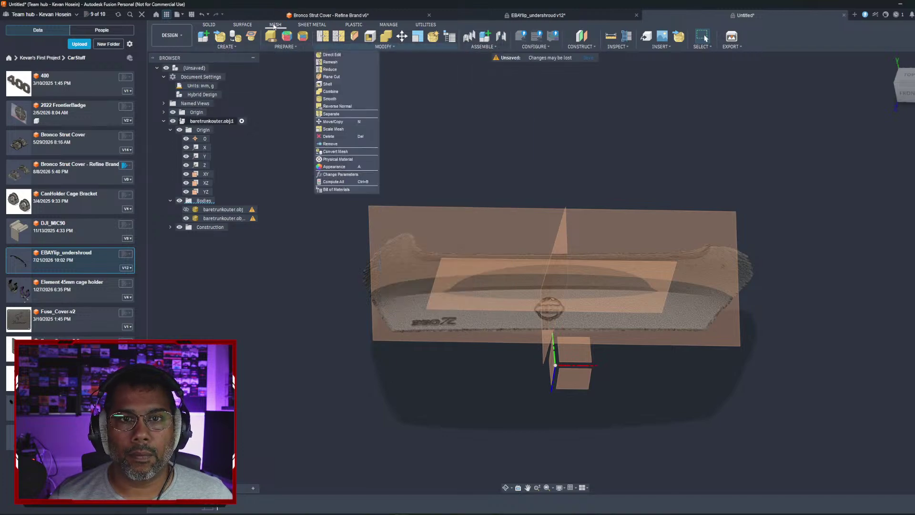
Step: Try to align the trunk component from its three-point plane to the horizontal root origin plane using solid Align
click(208, 24)
click(354, 47)
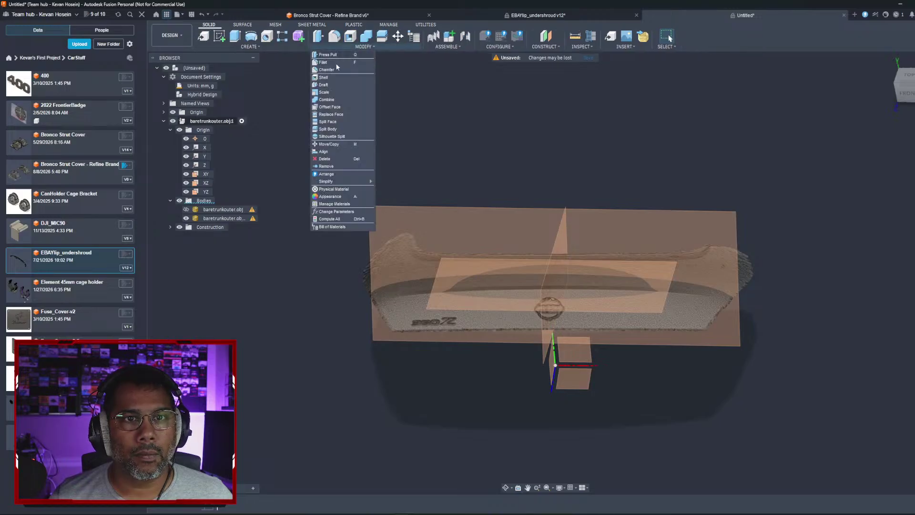
click(331, 150)
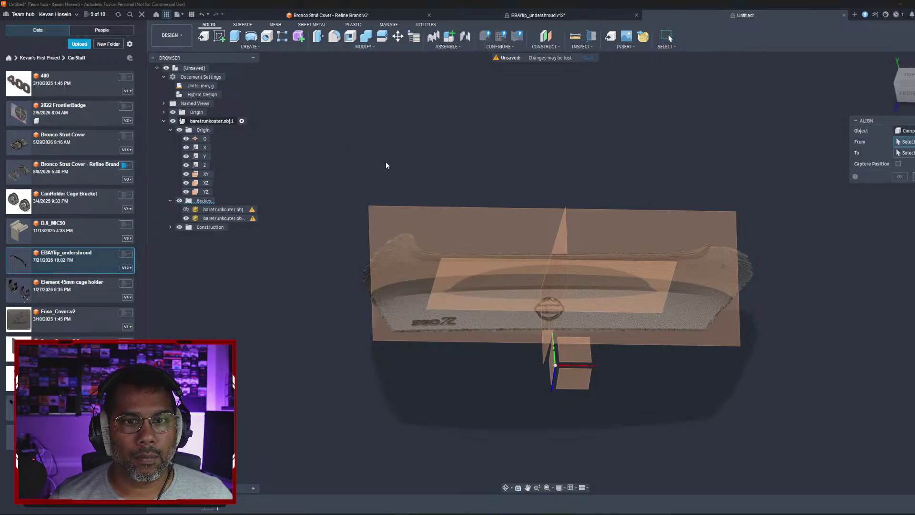
click(643, 302)
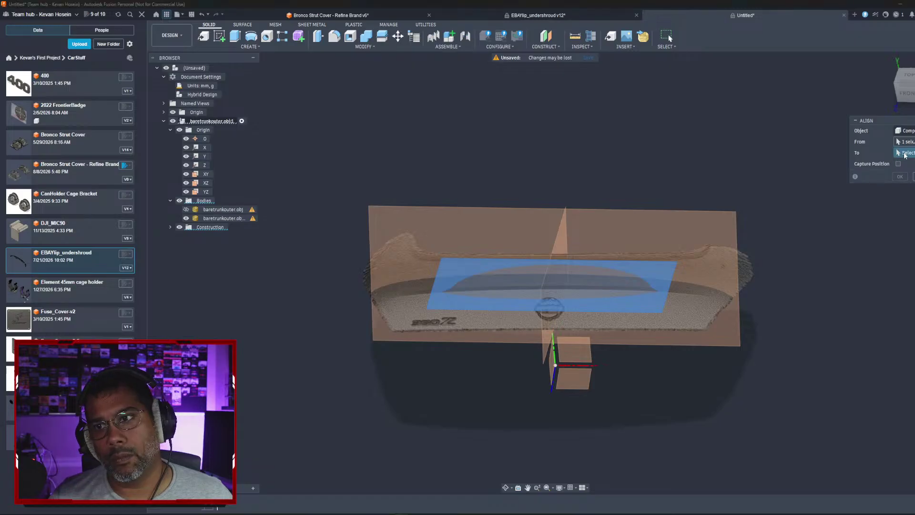
click(577, 377)
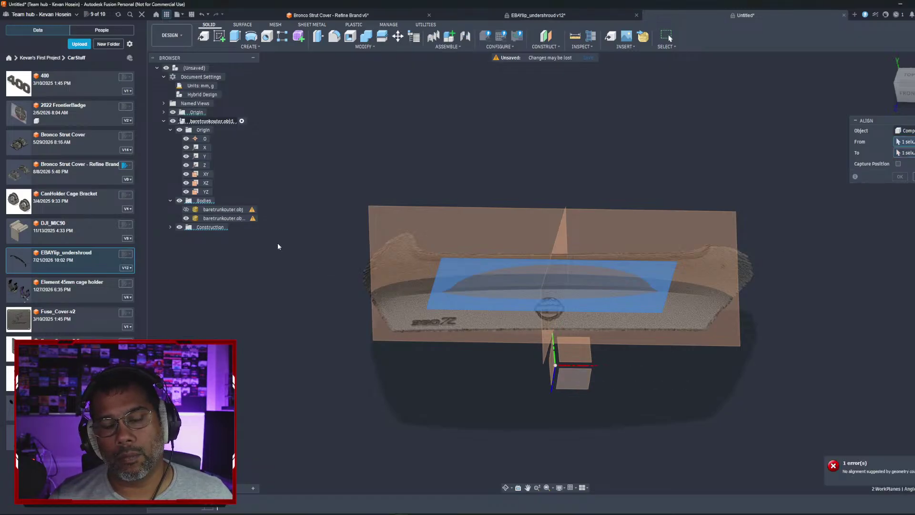
Step: Swap the visible trunk mesh body while reselecting the large vertical construction plane, cancel Align and restore the original body visibility
click(187, 218)
click(186, 210)
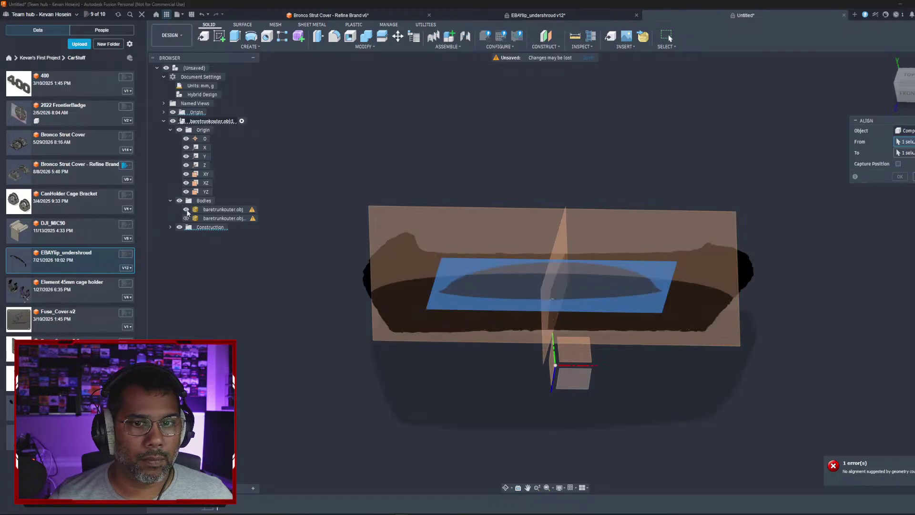
click(381, 281)
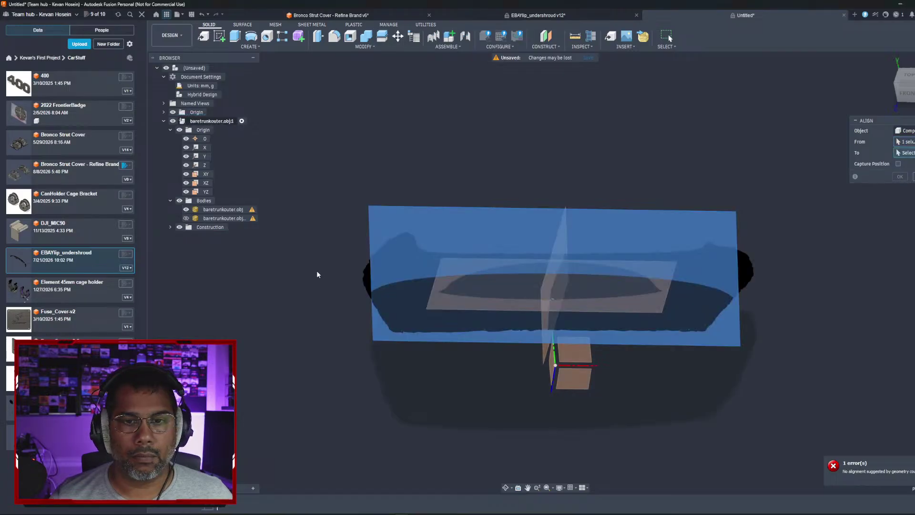
click(187, 209)
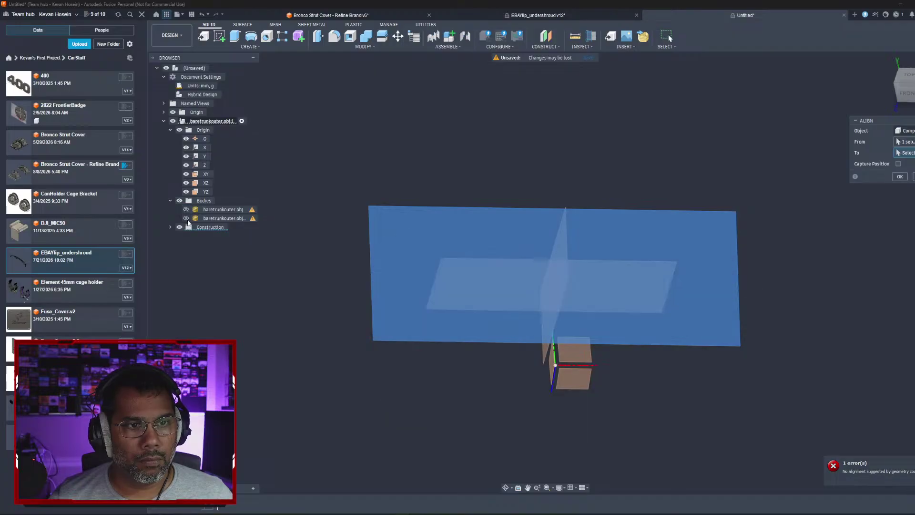
click(186, 219)
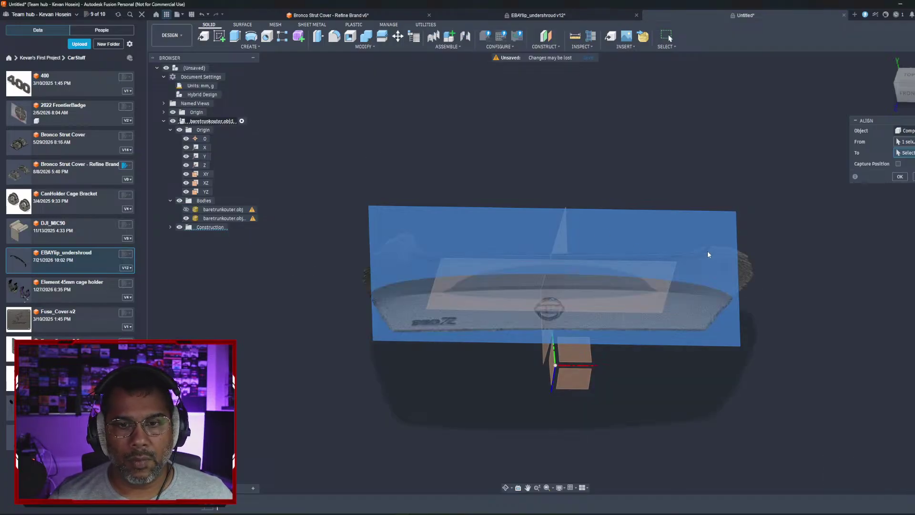
key(Escape)
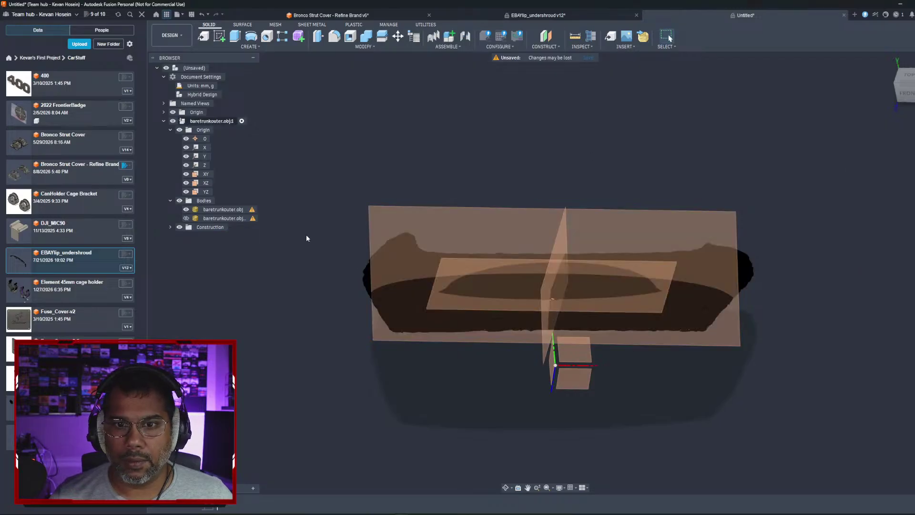
click(186, 218)
click(186, 210)
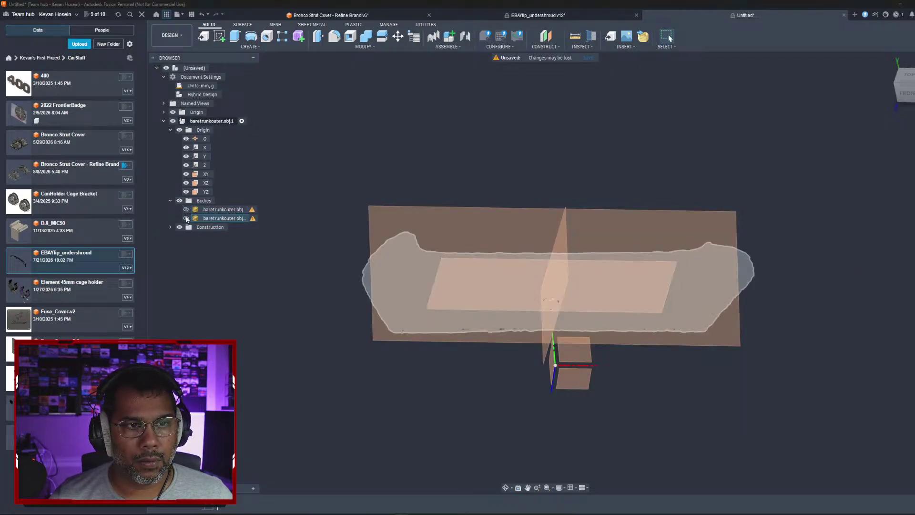
Step: Unground the baretrunkouter.obj component from its parent
shift+middle_drag(377, 295, 352, 250)
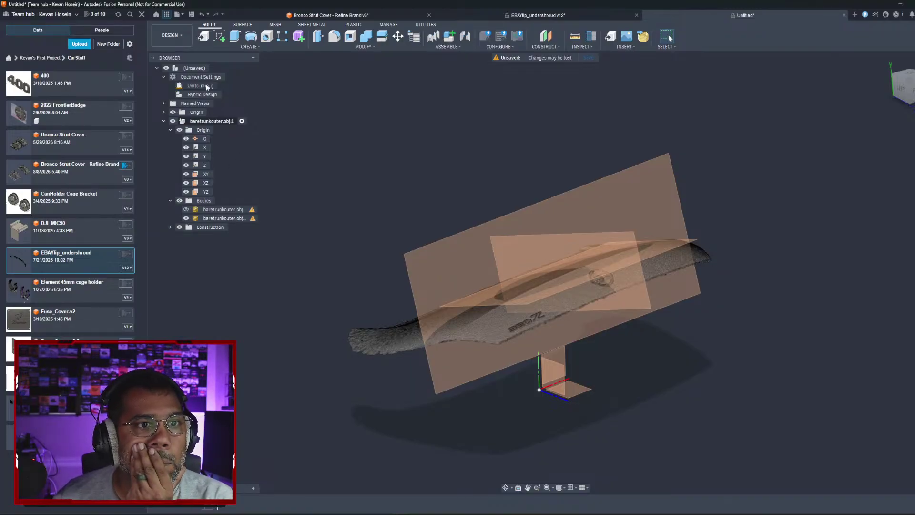
right_click(214, 122)
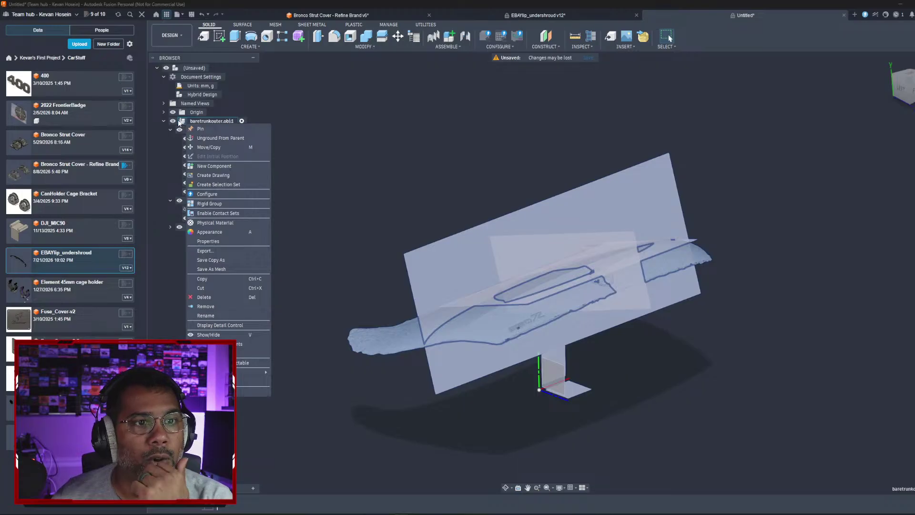
click(214, 138)
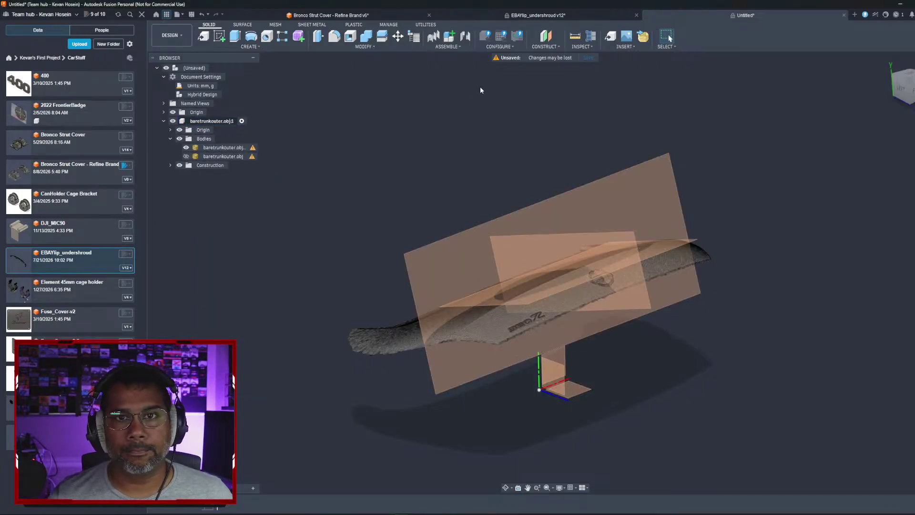
Step: Align the trunk component from its three-point plane to the horizontal root origin plane
click(354, 46)
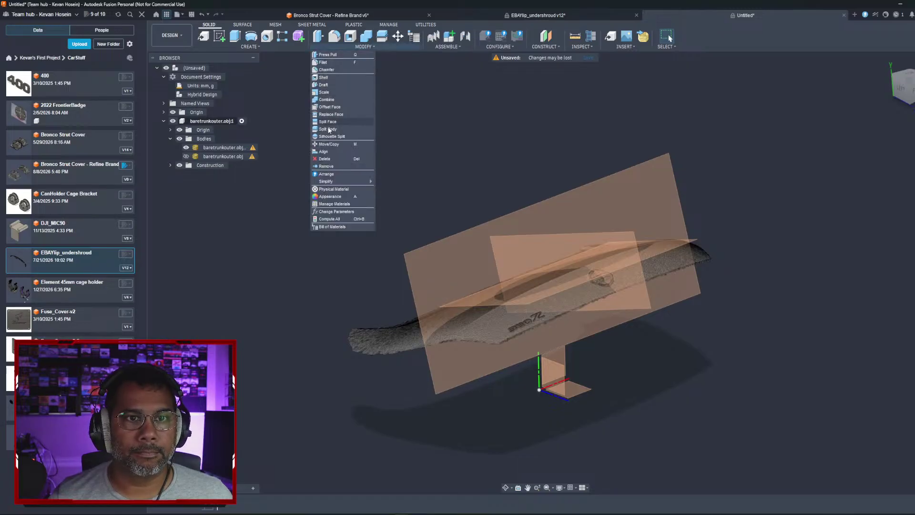
click(326, 150)
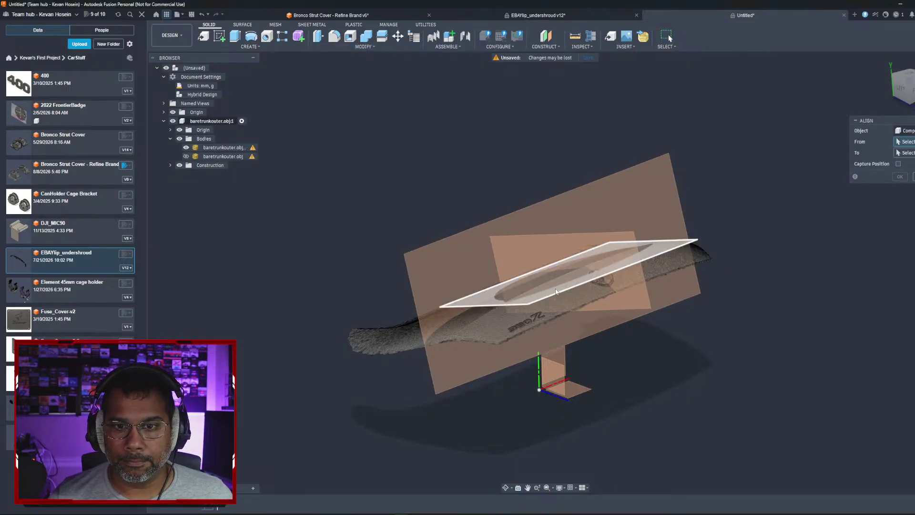
click(555, 289)
click(571, 389)
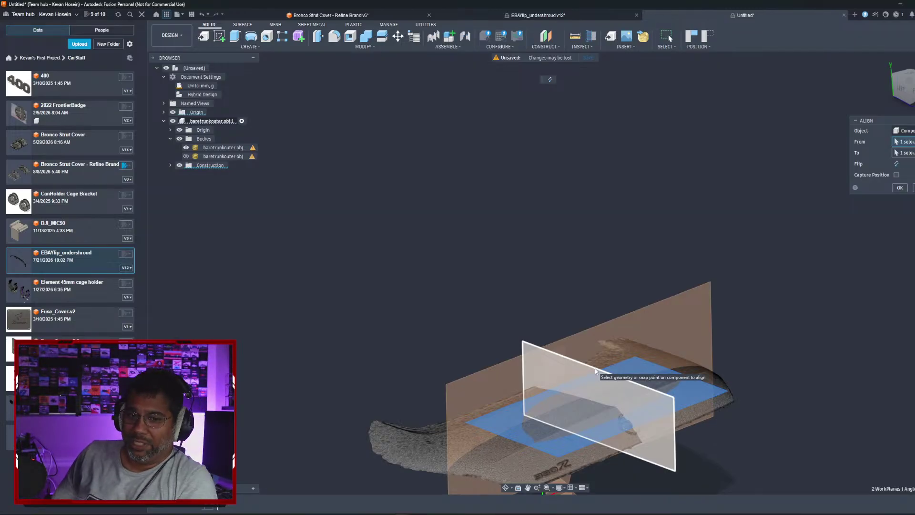
middle_drag(509, 312, 472, 253)
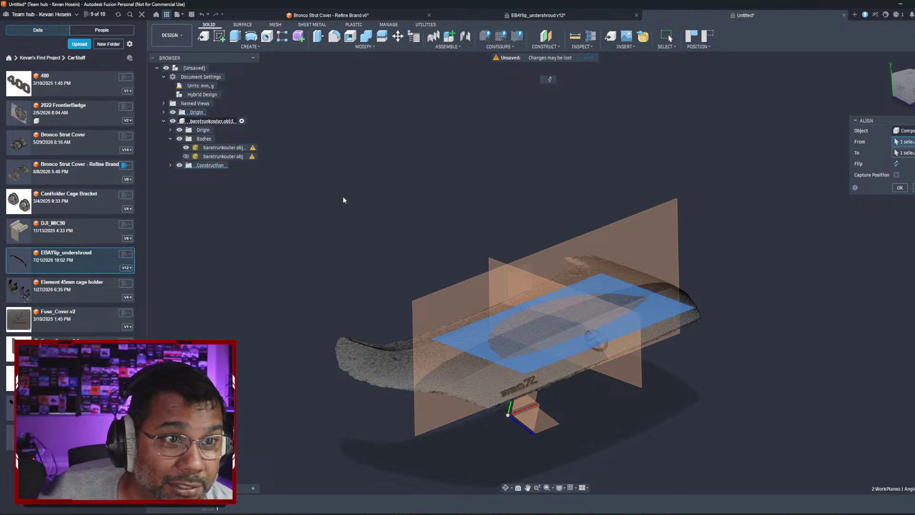
Step: Hide the trunk component's own origin and confirm the alignment
click(180, 130)
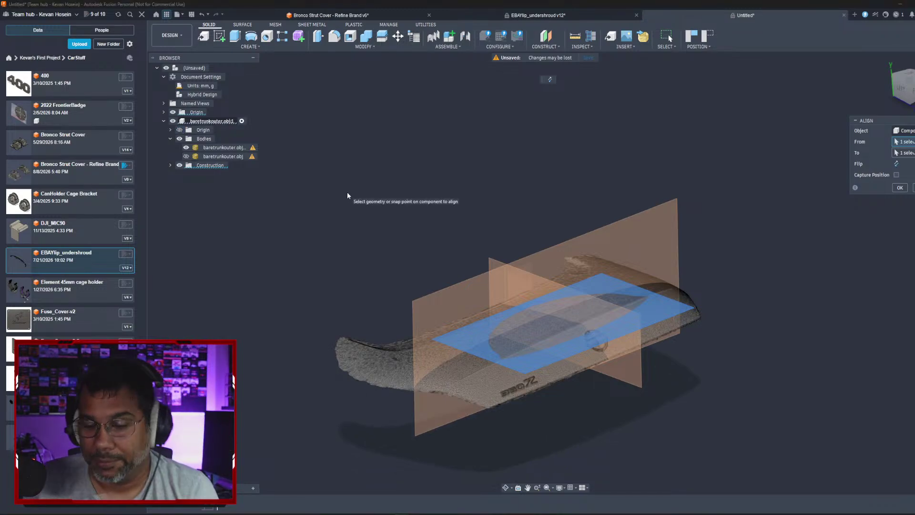
shift+middle_drag(477, 251, 399, 167)
click(466, 252)
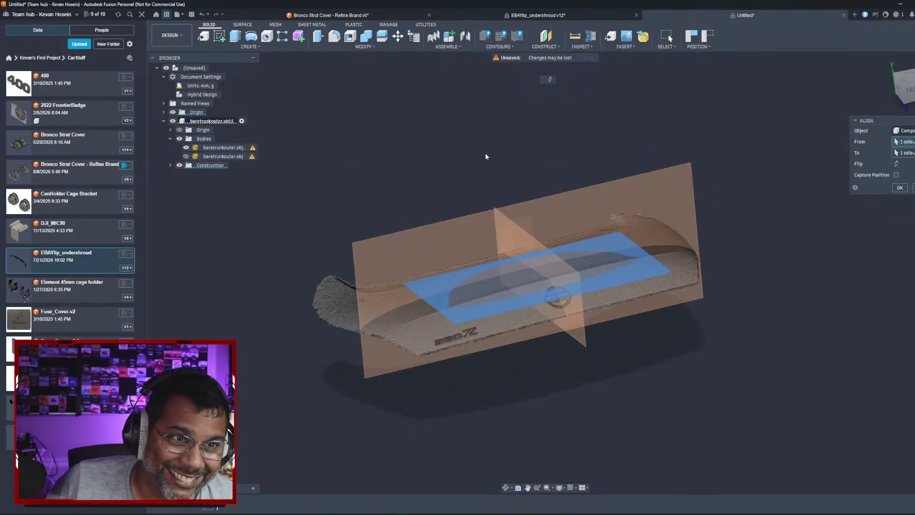
click(899, 189)
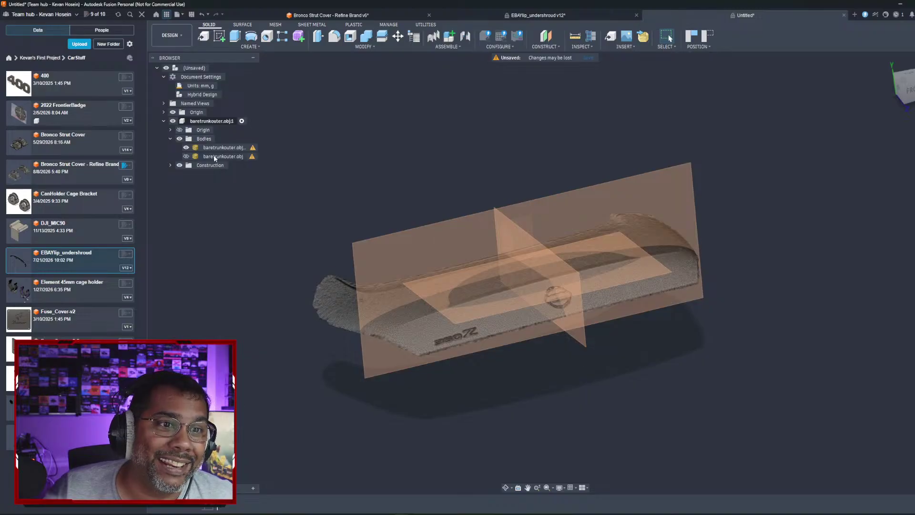
Step: Align the trunk component from its vertical centre construction plane to the root YZ origin plane
click(163, 112)
shift+middle_drag(336, 244, 438, 260)
click(421, 292)
click(349, 46)
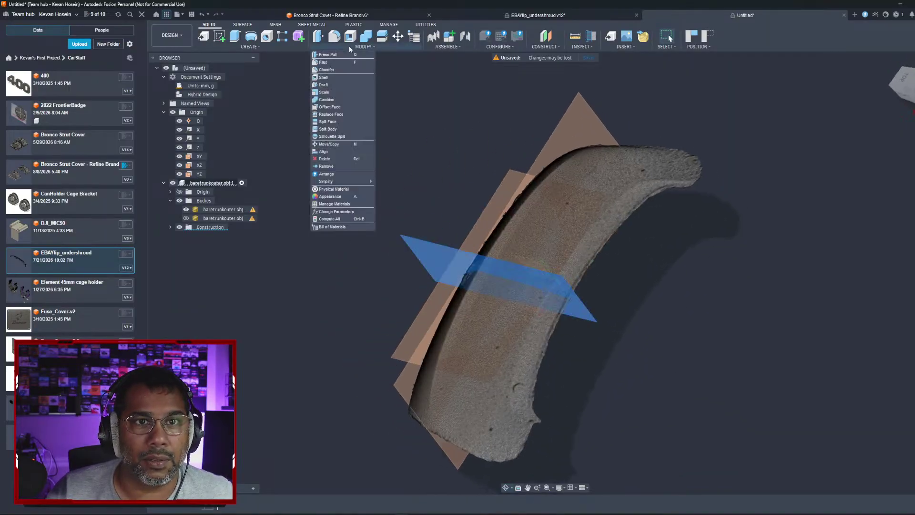
click(329, 144)
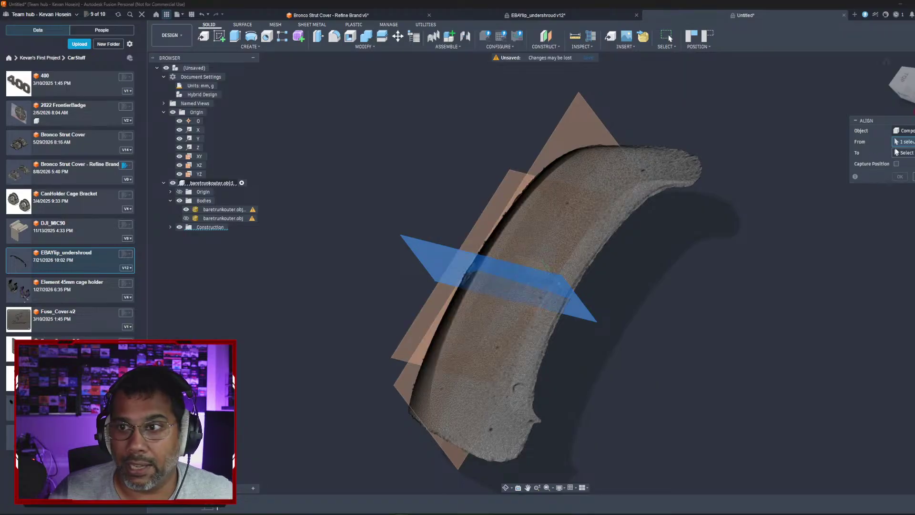
scroll(527, 253, up, 3)
scroll(527, 253, up, 2)
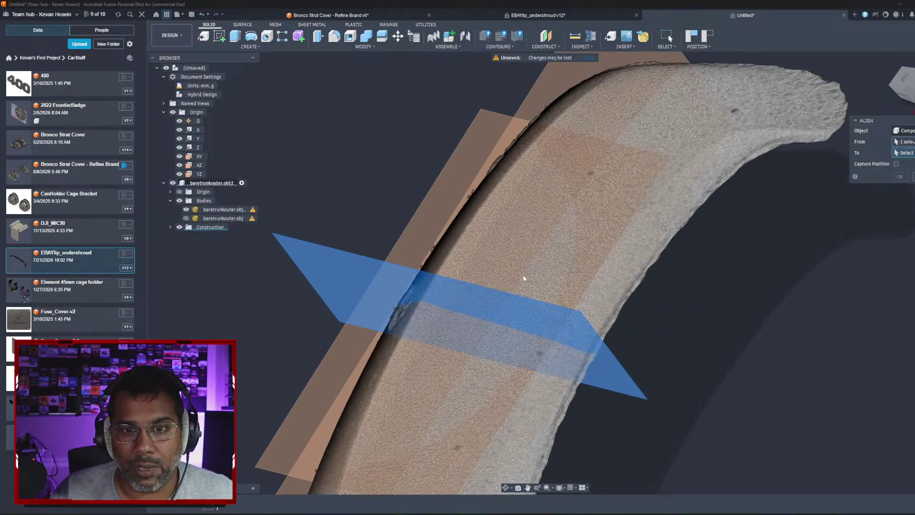
shift+middle_drag(442, 191, 516, 223)
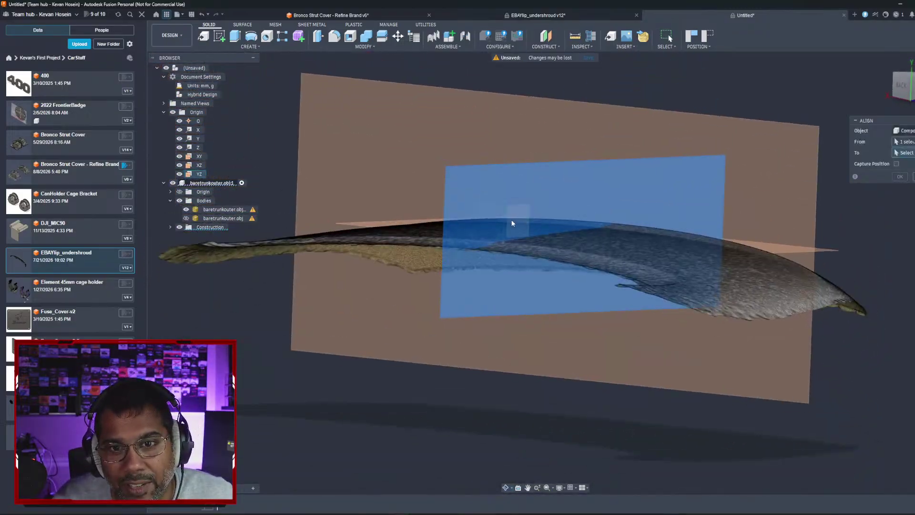
click(516, 224)
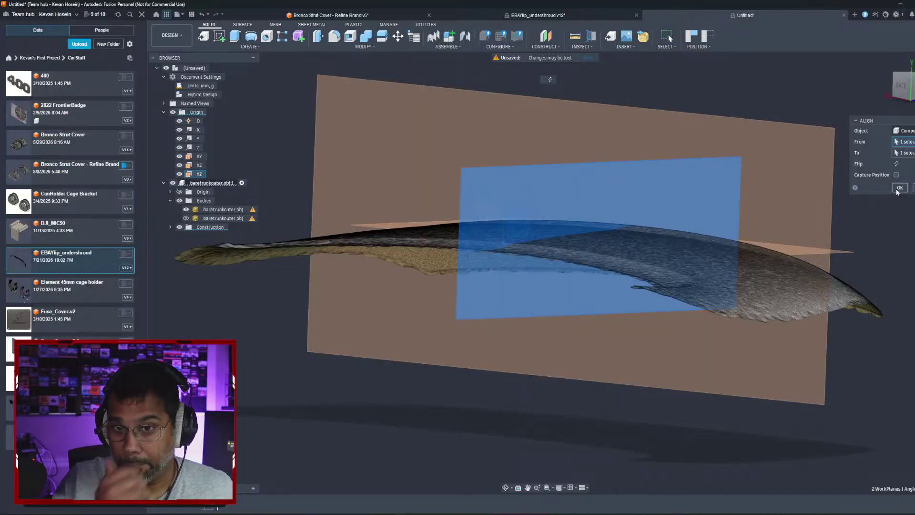
click(899, 188)
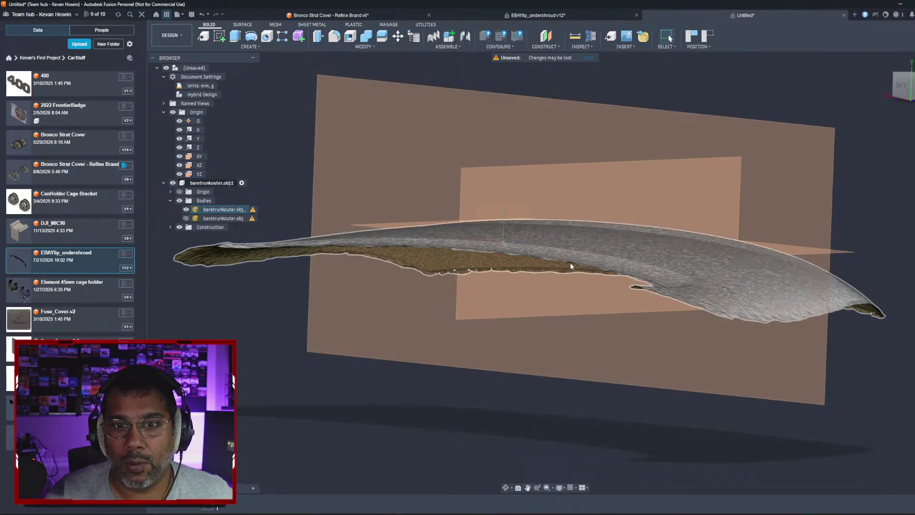
mouse_move(570, 262)
shift+middle_down()
mouse_move(577, 276)
mouse_move(540, 297)
mouse_move(568, 268)
shift+middle_up()
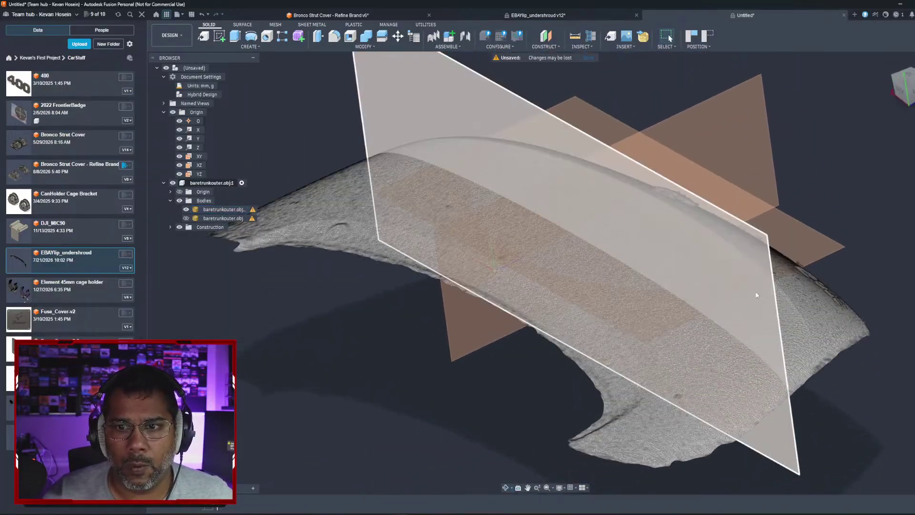
click(364, 53)
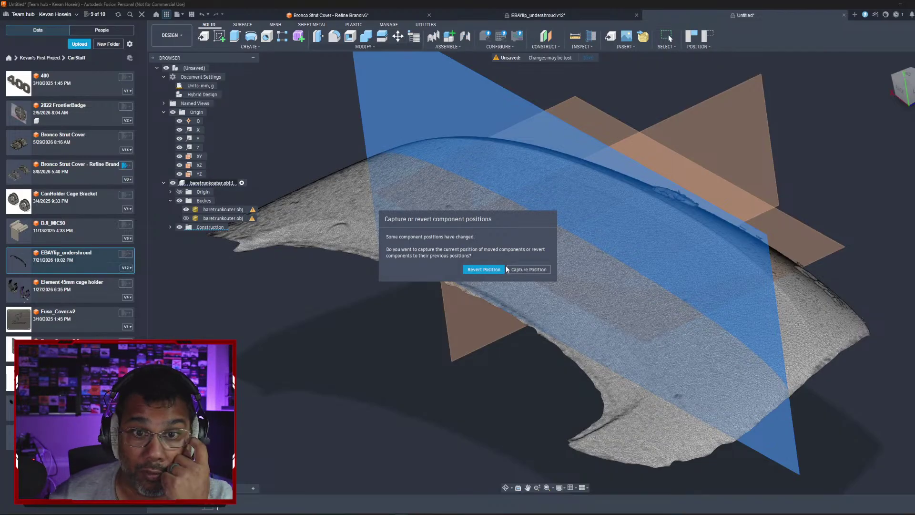
click(527, 269)
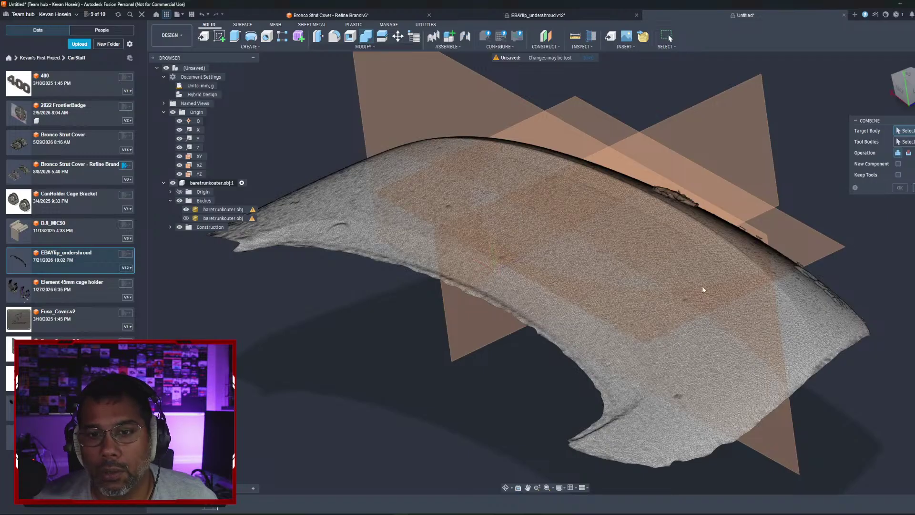
key(Escape)
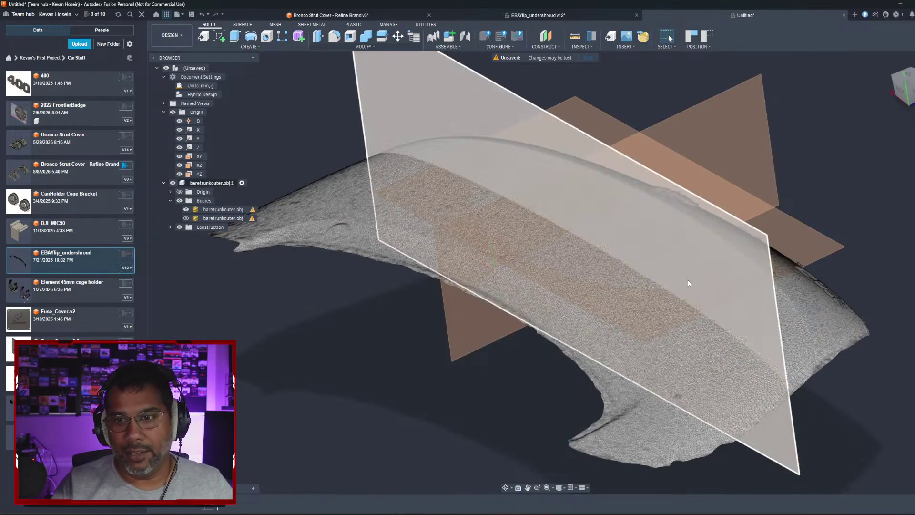
Step: Align the trunk component from its large vertical construction plane to the root XY origin plane
click(724, 281)
shift+middle_drag(724, 281, 494, 188)
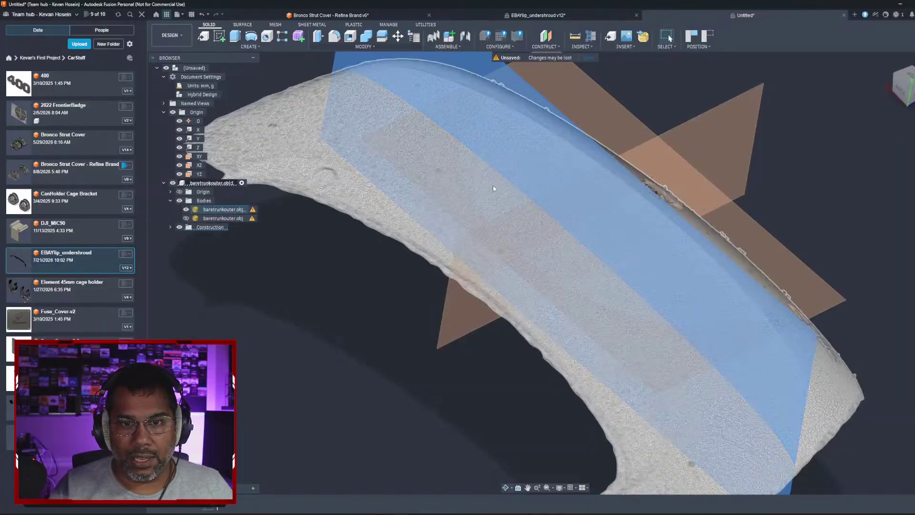
shift+middle_drag(460, 254, 368, 59)
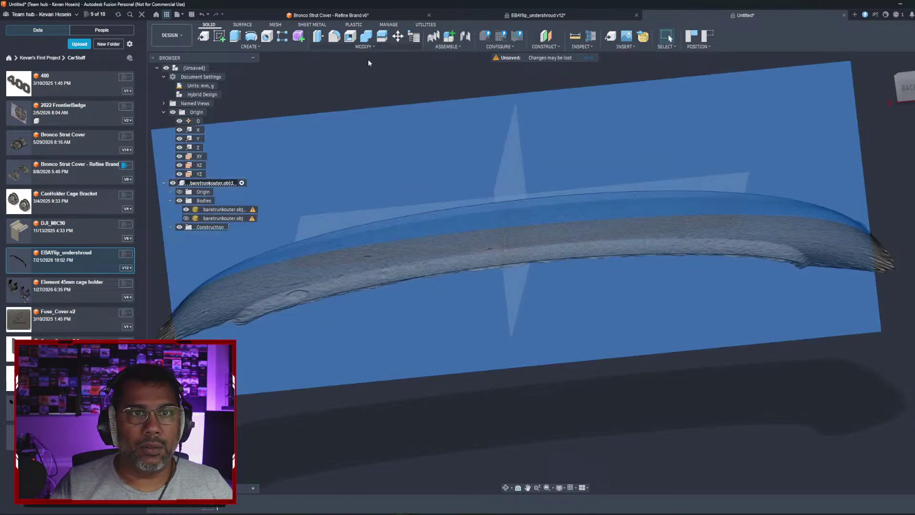
click(363, 46)
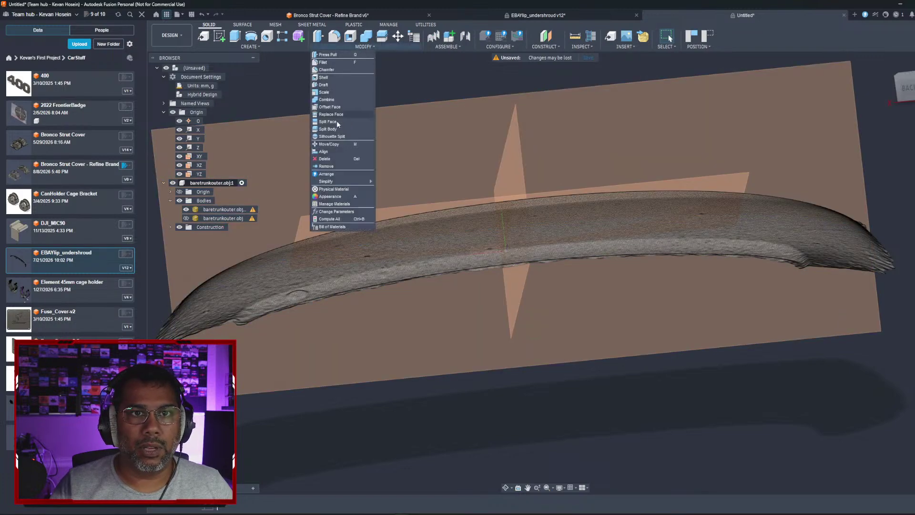
click(326, 152)
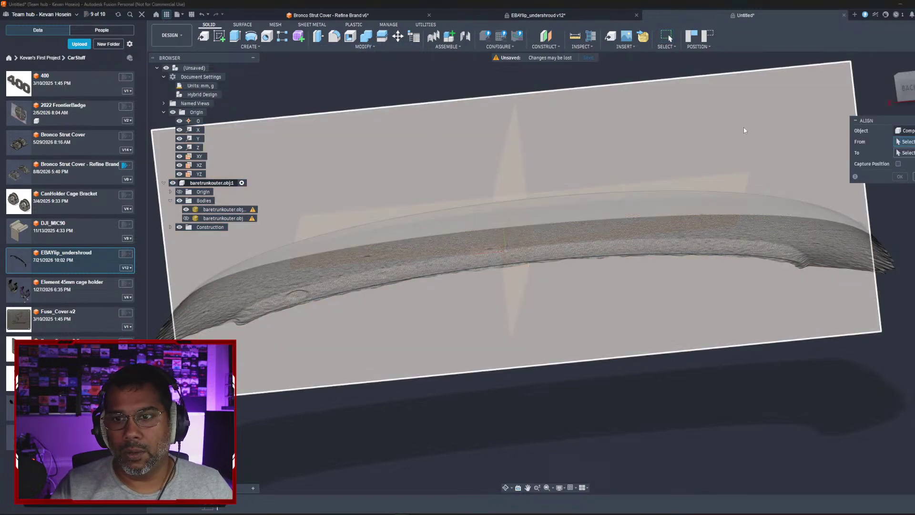
click(744, 128)
shift+middle_drag(679, 284, 561, 184)
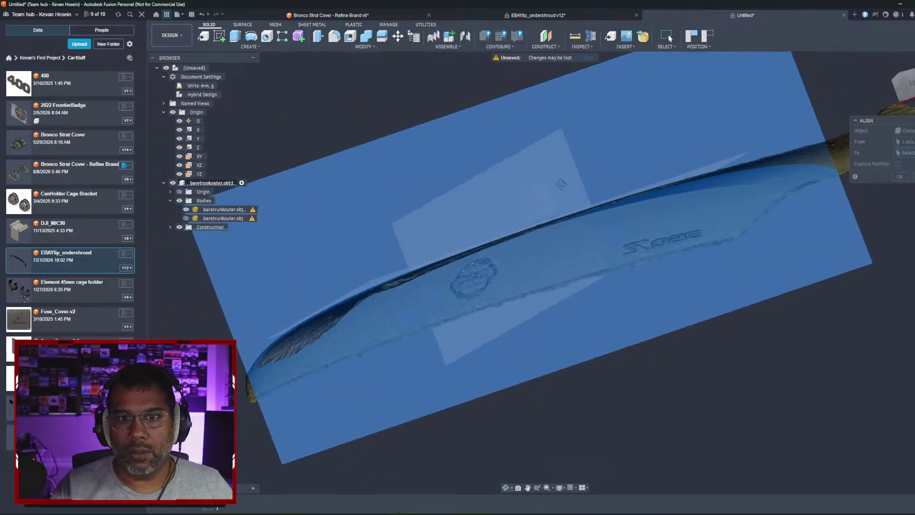
click(562, 184)
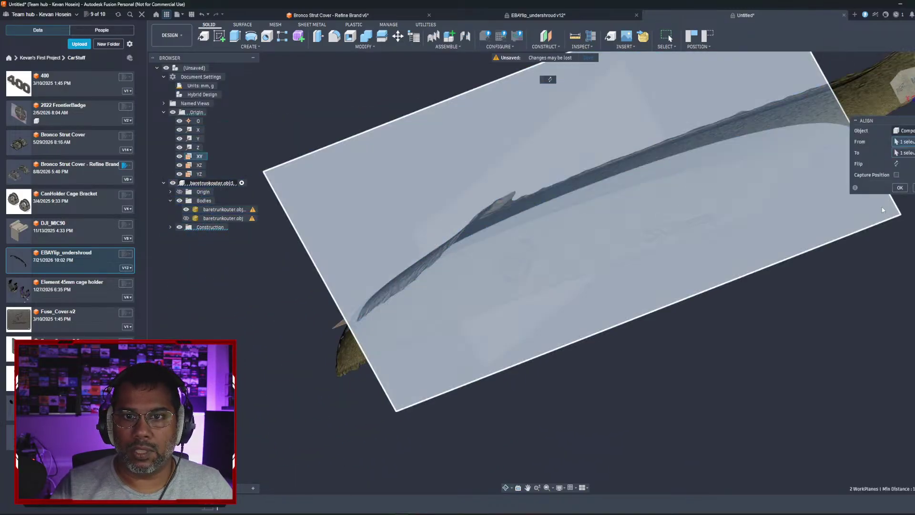
click(899, 188)
Step: Examine the aligned trunk mesh against the origin planes from above, from underneath and from the front
scroll(624, 204, up, 5)
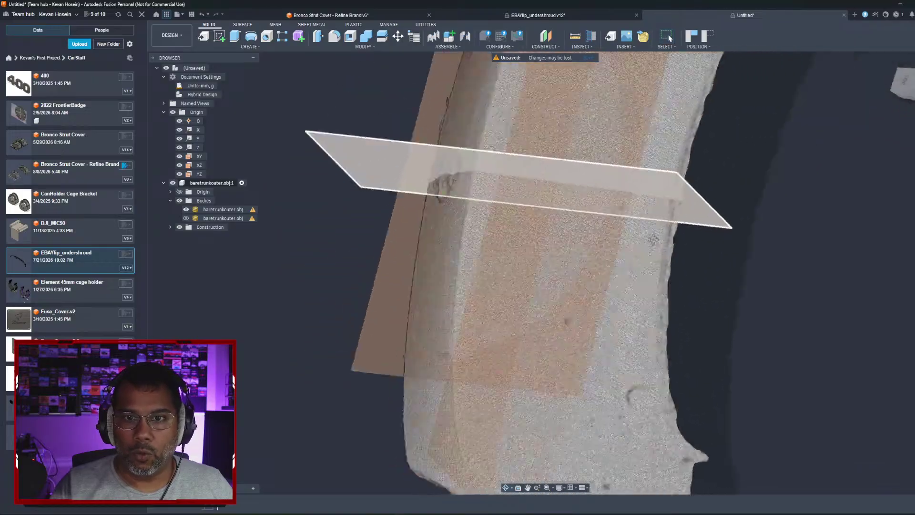
mouse_move(653, 240)
shift+middle_down()
mouse_move(728, 171)
mouse_move(688, 242)
mouse_move(669, 232)
shift+middle_up()
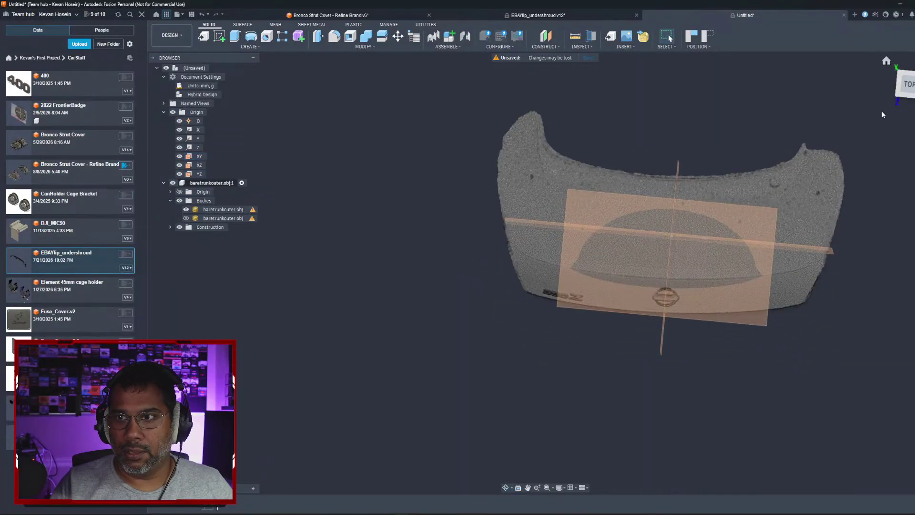
click(908, 90)
scroll(568, 236, up, 5)
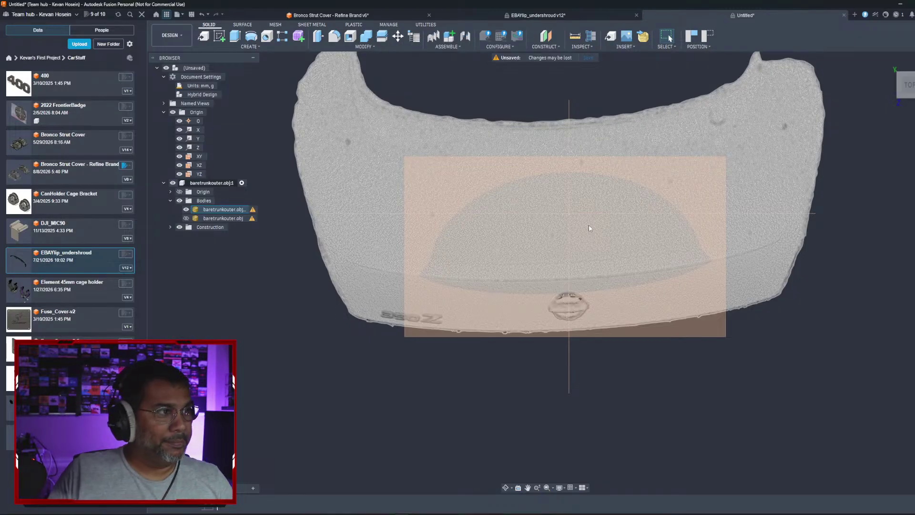
scroll(591, 229, up, 3)
shift+middle_drag(600, 235, 599, 193)
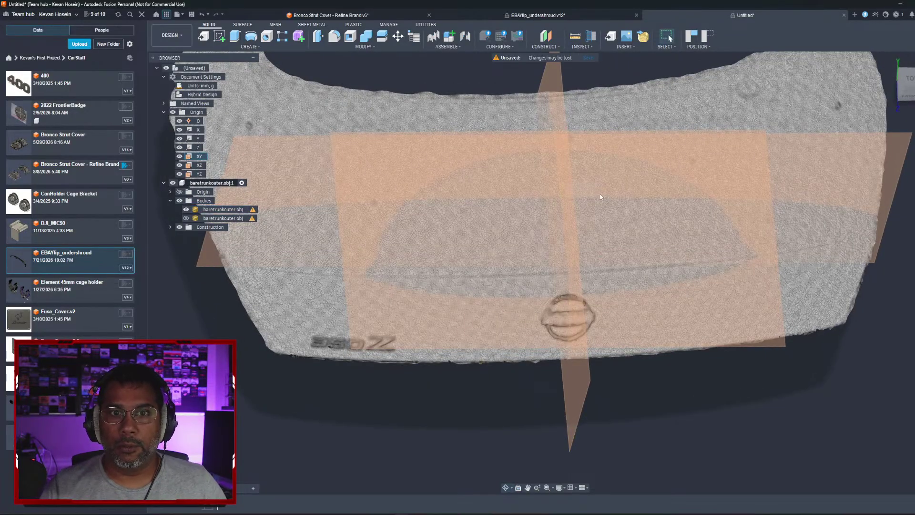
shift+middle_drag(600, 197, 531, 247)
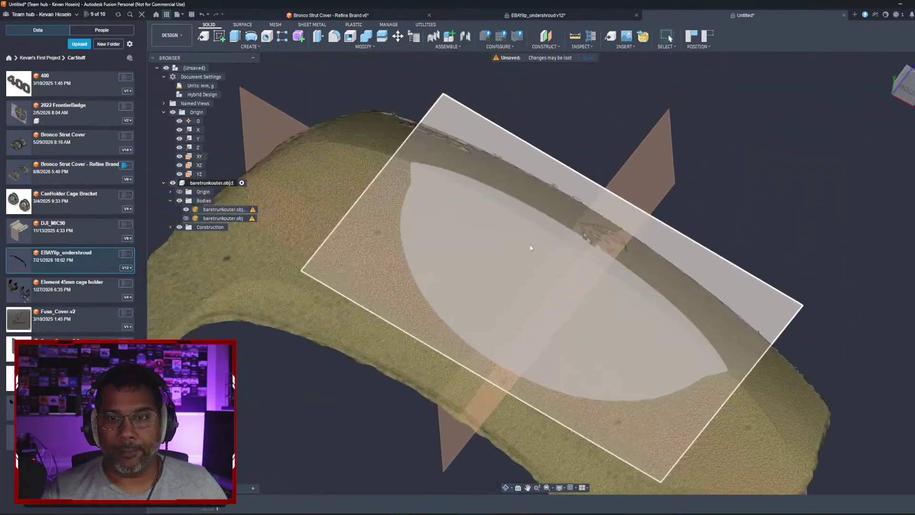
shift+middle_drag(415, 218, 281, 213)
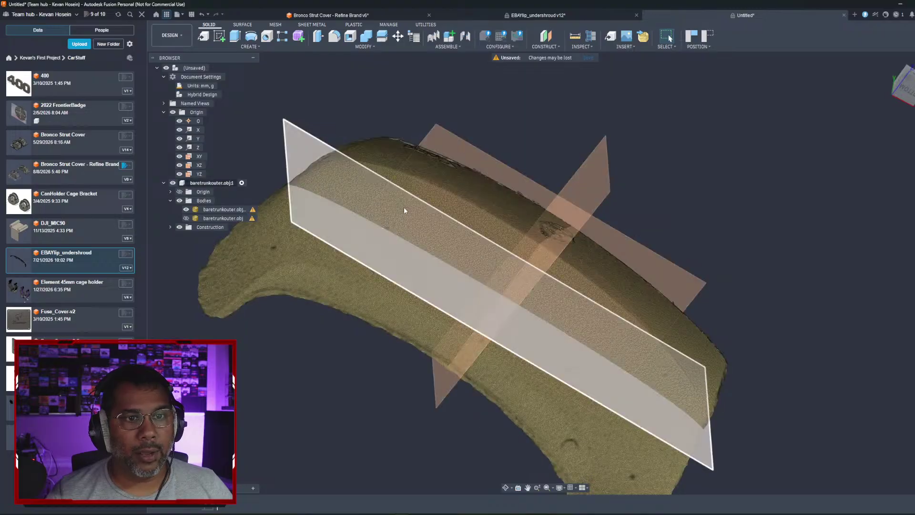
shift+middle_drag(405, 210, 684, 82)
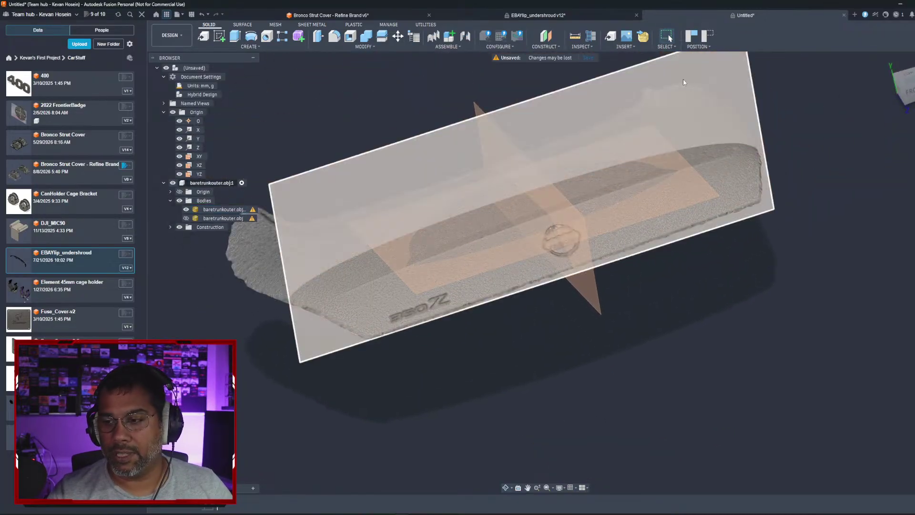
Step: Preview inserting the undertrunk.obj mesh into the trunk component, then cancel the insertion
click(625, 47)
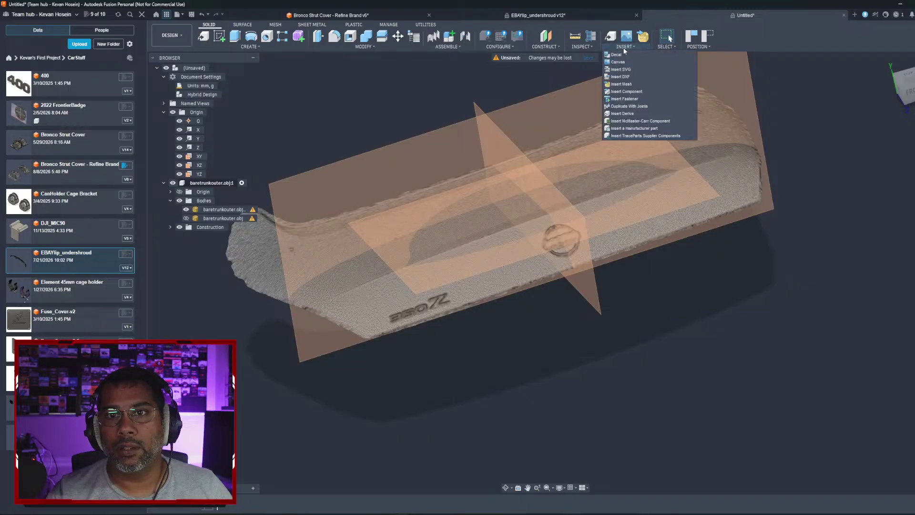
click(622, 84)
click(386, 336)
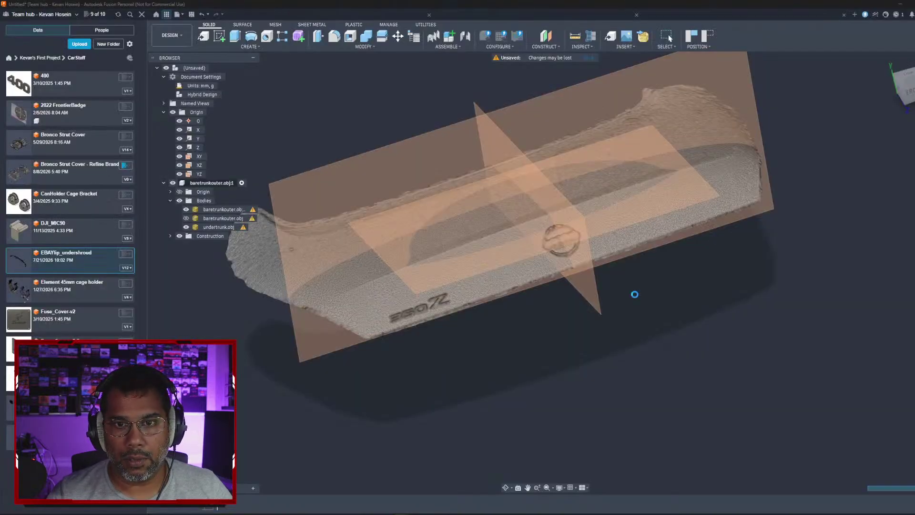
shift+middle_drag(527, 265, 571, 277)
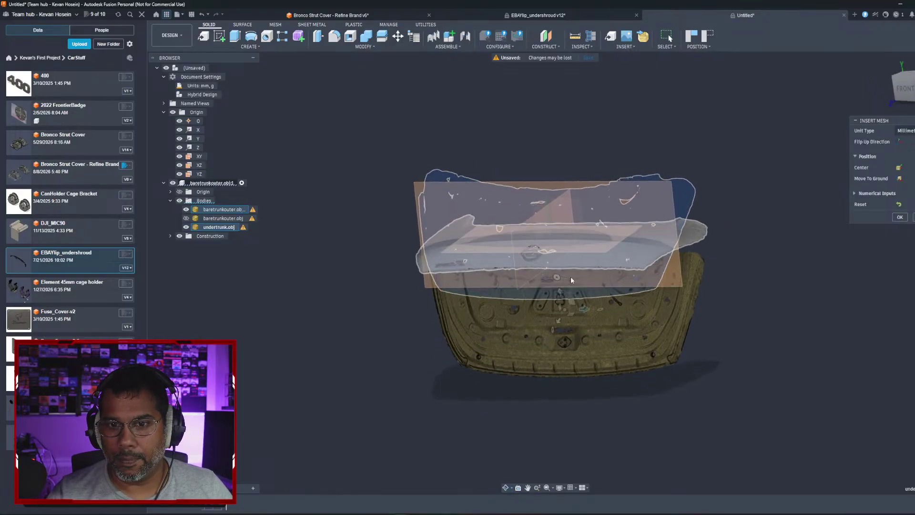
key(Escape)
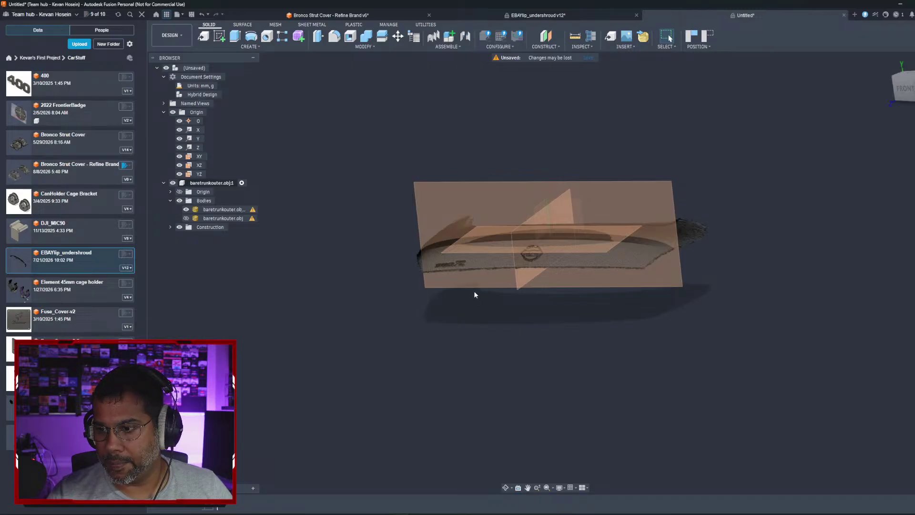
Step: Expand the trunk component's construction planes and examine Plane1 against the mesh from above, along with its available sketch options
click(170, 227)
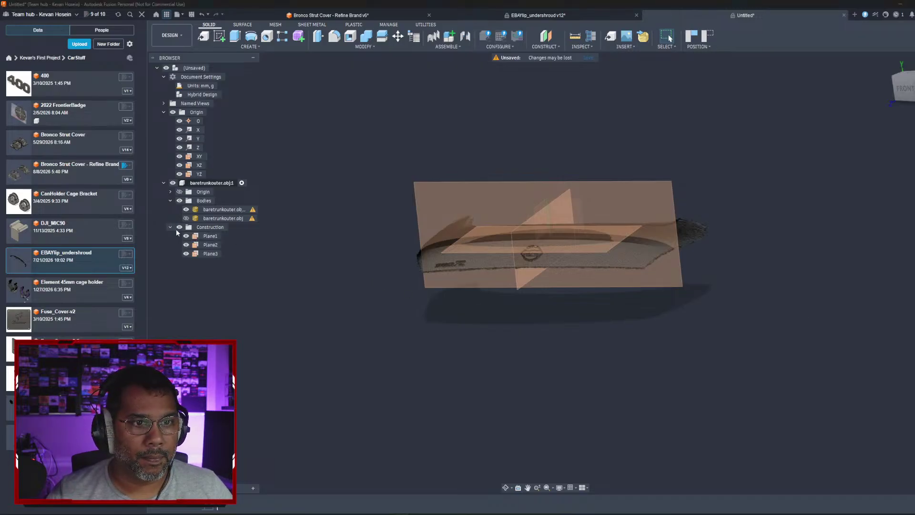
click(902, 72)
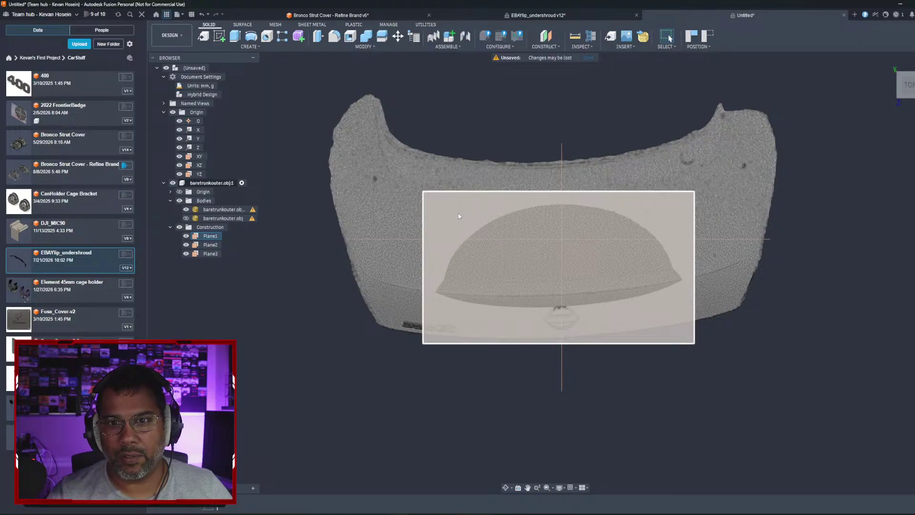
shift+middle_drag(458, 216, 570, 254)
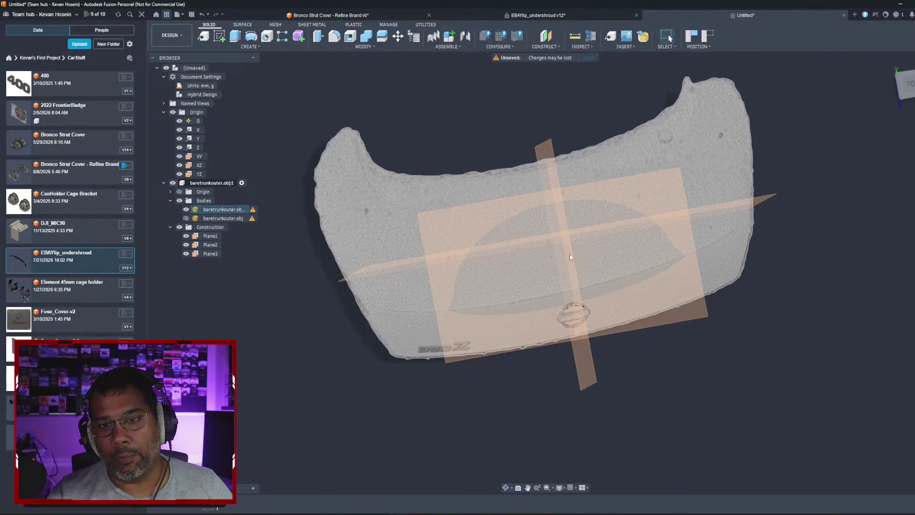
click(905, 85)
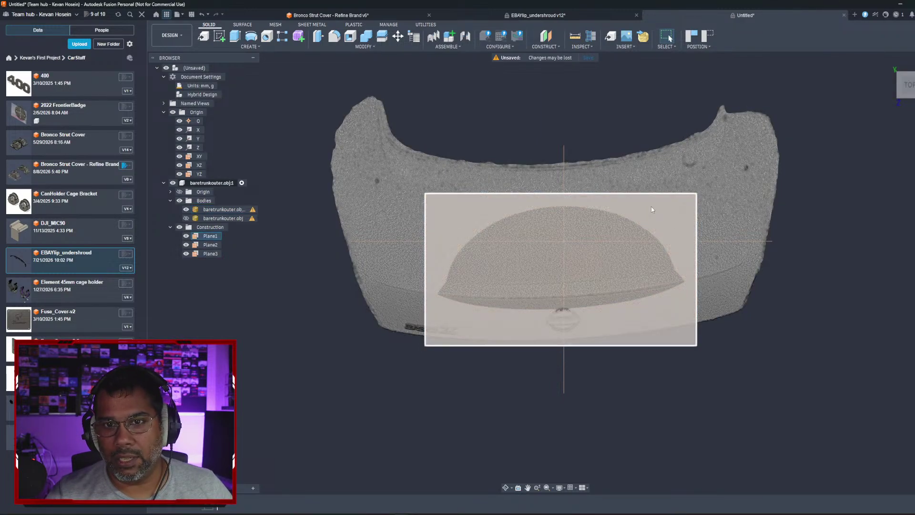
mouse_move(645, 230)
shift+middle_down()
mouse_move(622, 224)
mouse_move(644, 225)
shift+middle_up()
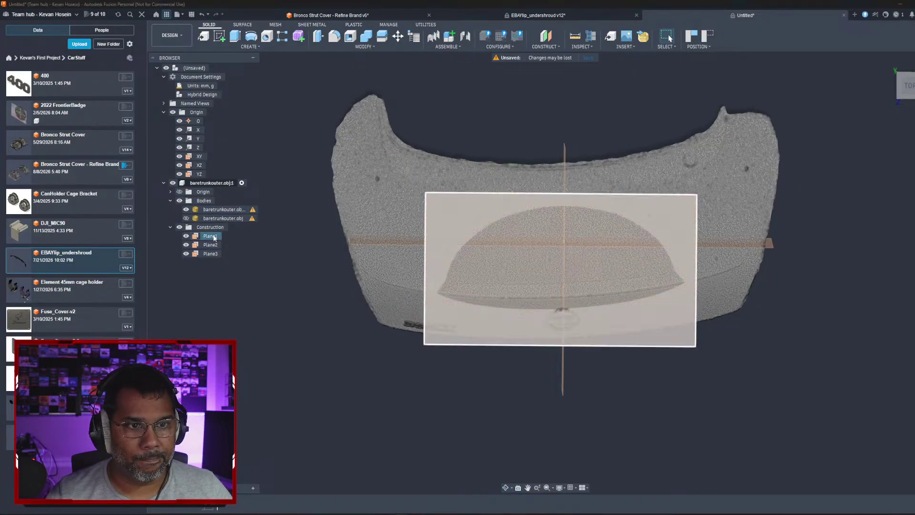
right_click(211, 236)
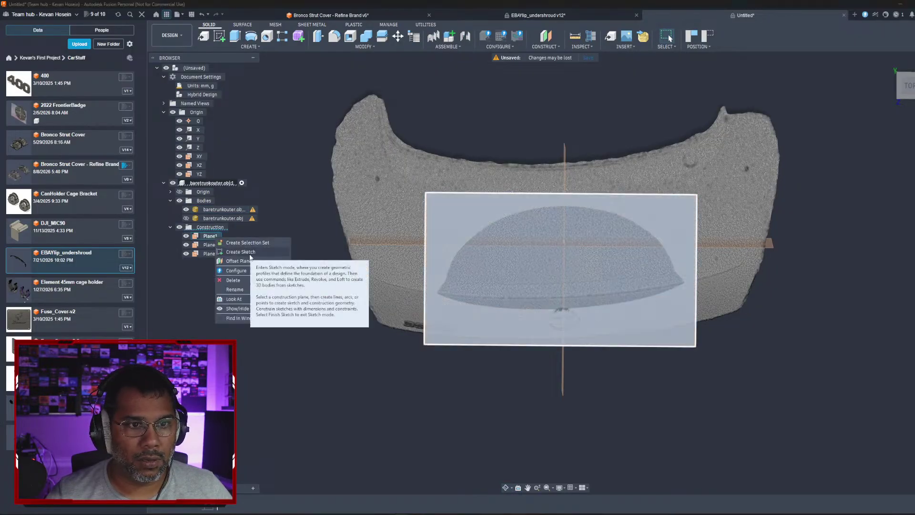
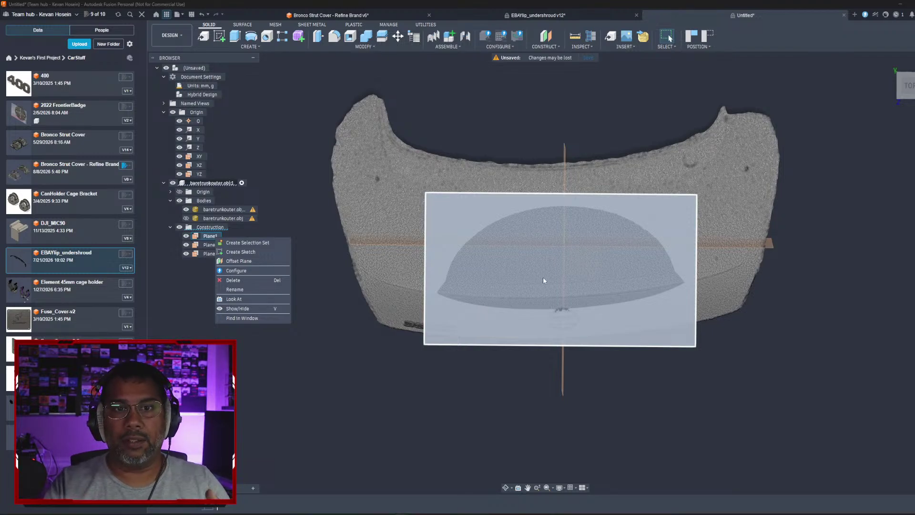
click(371, 344)
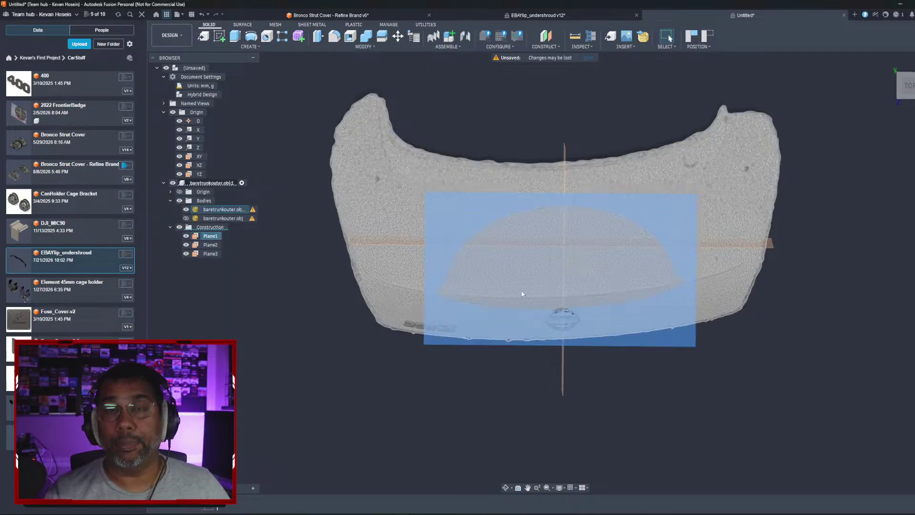
Step: Try to insert the undertrunk.obj mesh from the SwanNeckWang folder into the trunk component
shift+middle_drag(520, 292, 542, 242)
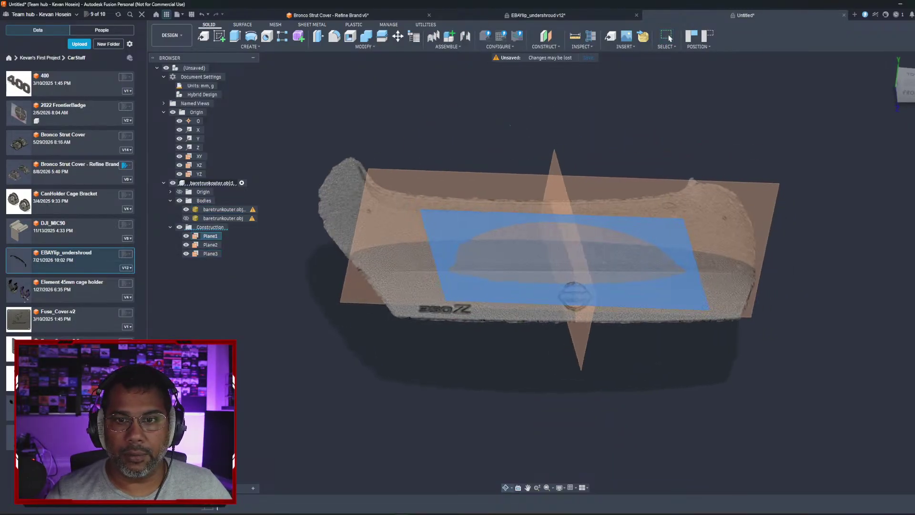
click(623, 45)
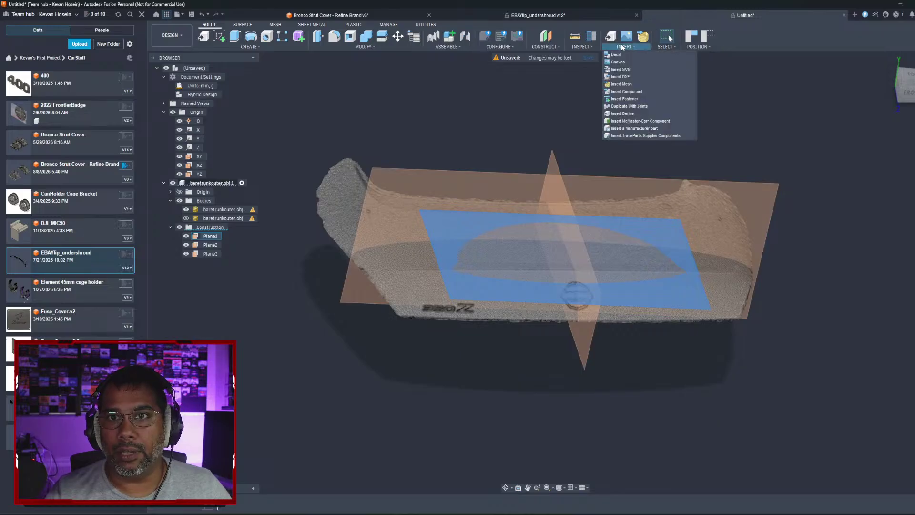
click(625, 91)
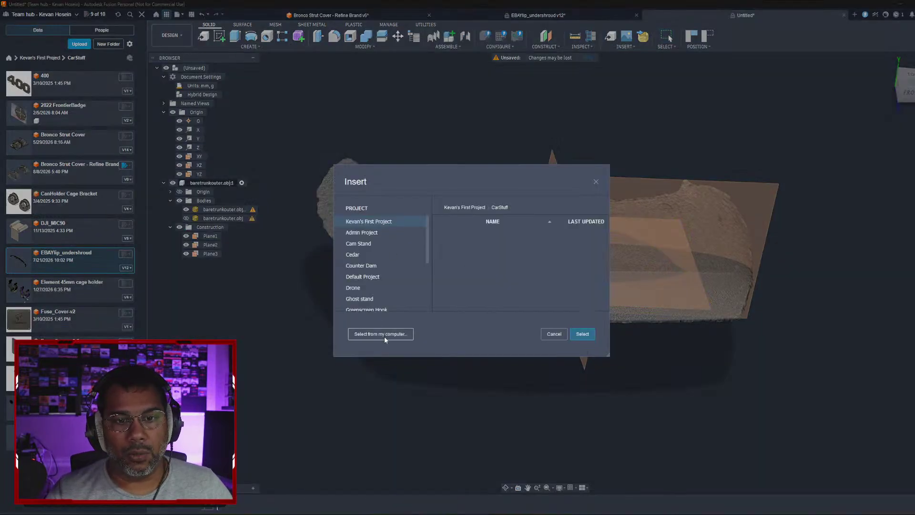
click(384, 335)
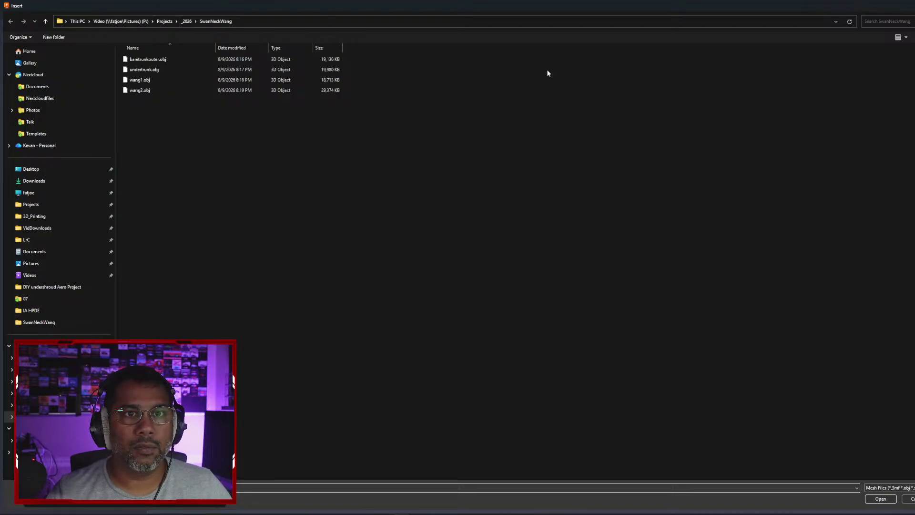
double_click(884, 5)
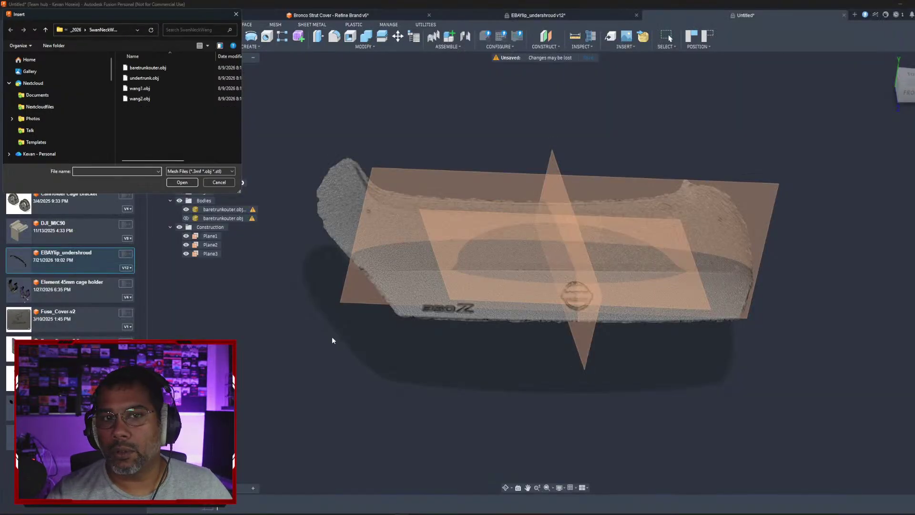
drag(126, 16, 0, 45)
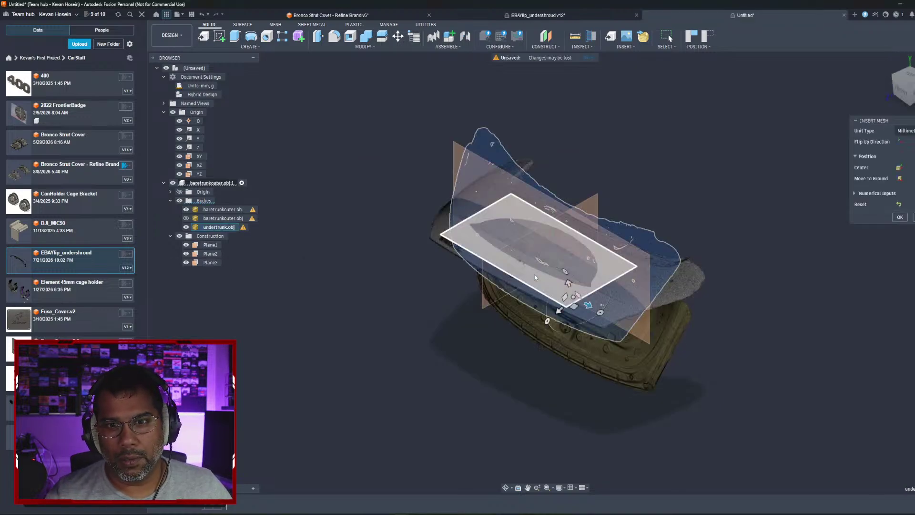
Step: Try to move and rotate the undertrunk.obj mesh into place beneath the outer trunk mesh
shift+middle_drag(535, 278, 564, 248)
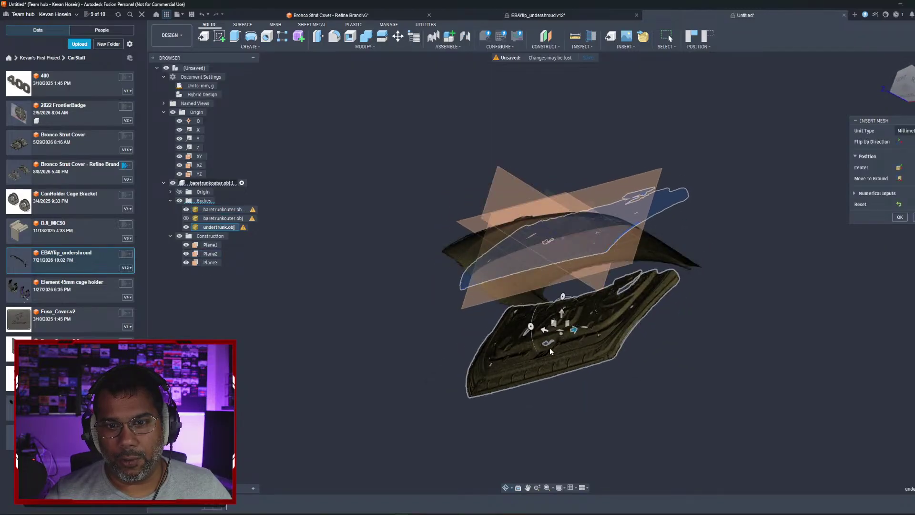
drag(534, 330, 554, 308)
shift+middle_drag(647, 311, 684, 360)
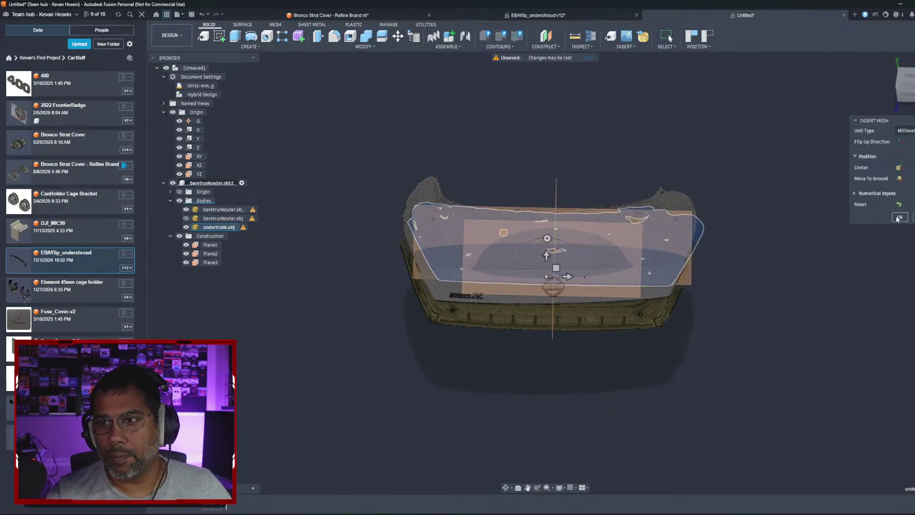
shift+middle_drag(640, 278, 525, 242)
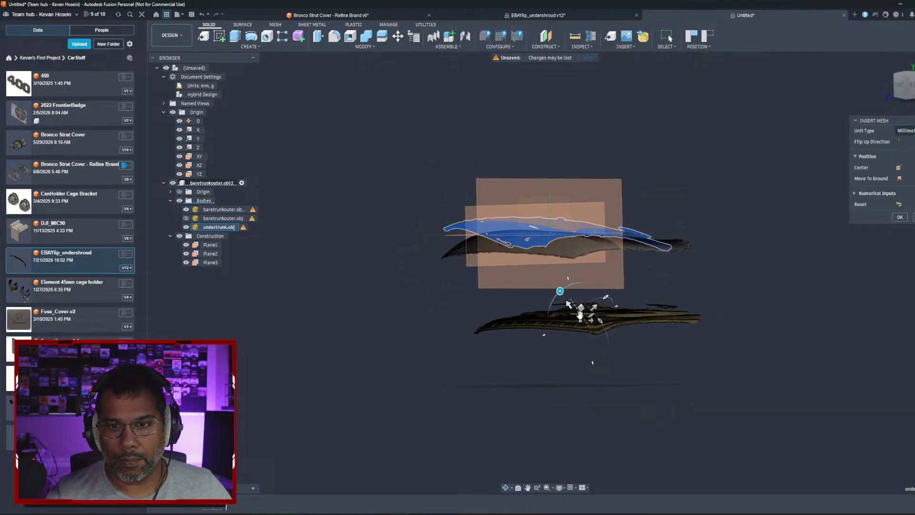
drag(581, 320, 551, 247)
shift+middle_drag(551, 247, 592, 234)
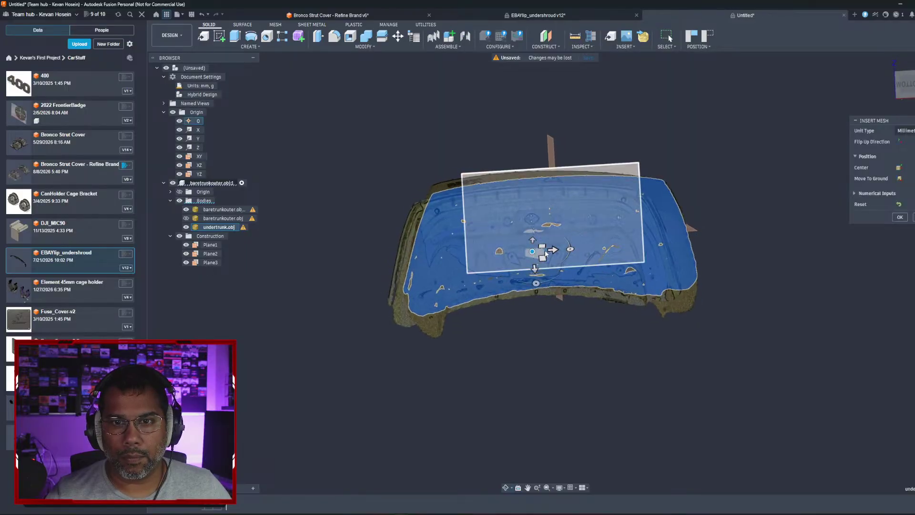
shift+middle_drag(536, 250, 553, 238)
drag(552, 238, 551, 234)
shift+middle_drag(573, 236, 574, 290)
scroll(564, 281, up, 4)
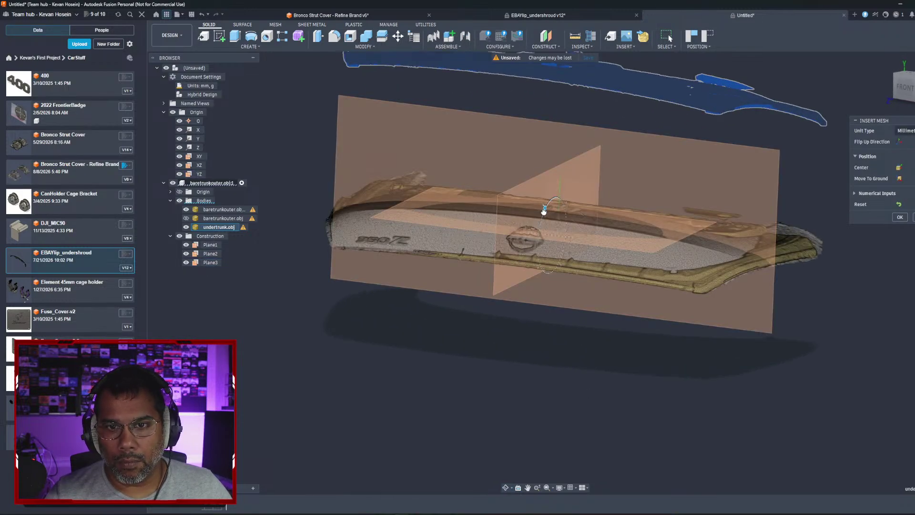
drag(543, 210, 549, 243)
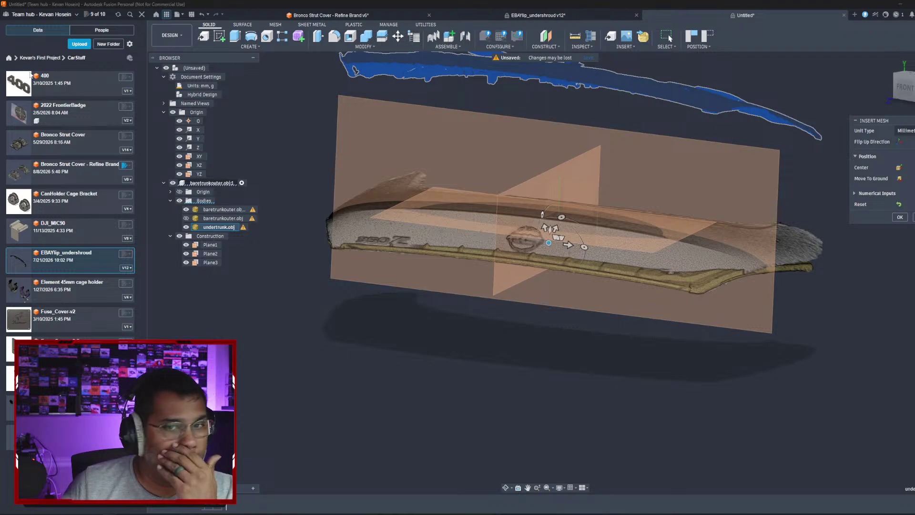
Step: Check the trunk's construction planes as references for the undertrunk mesh, and cancel the mesh insertion
click(210, 263)
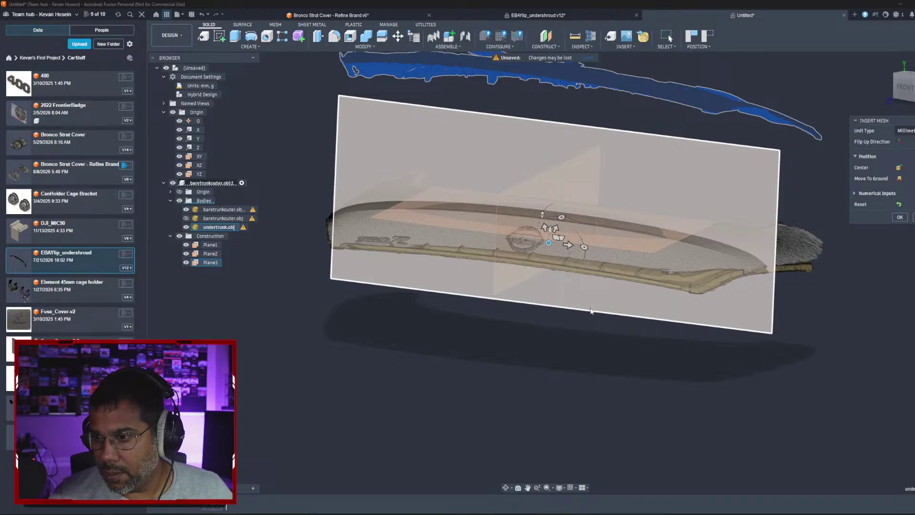
click(393, 323)
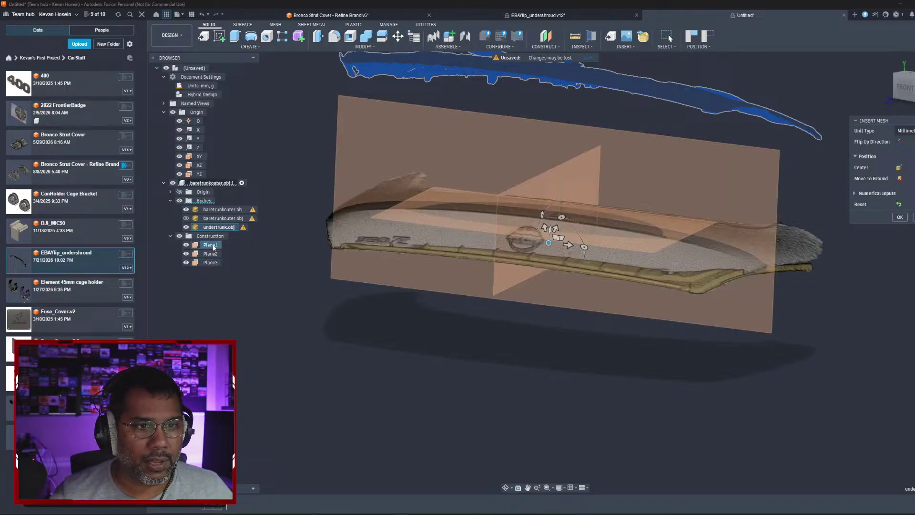
click(452, 289)
key(Escape)
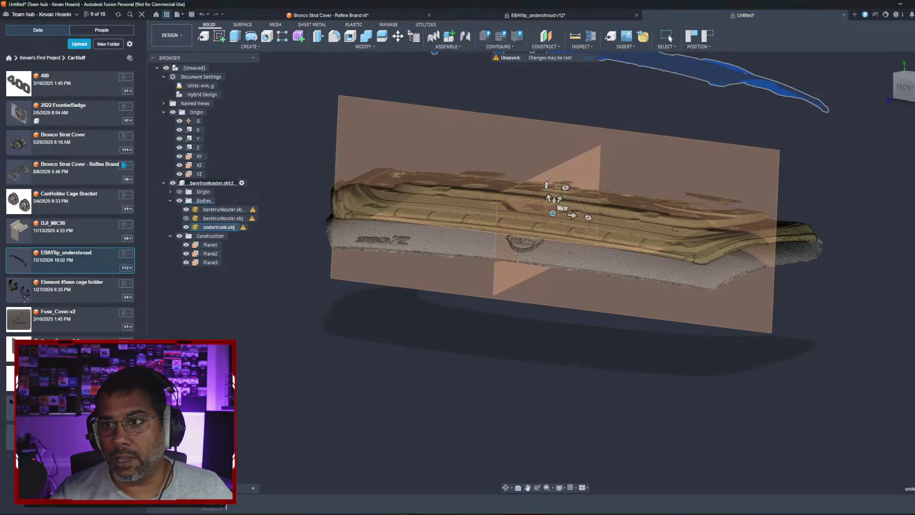
key(Escape)
Step: Hide all construction planes of the trunk component
right_click(213, 235)
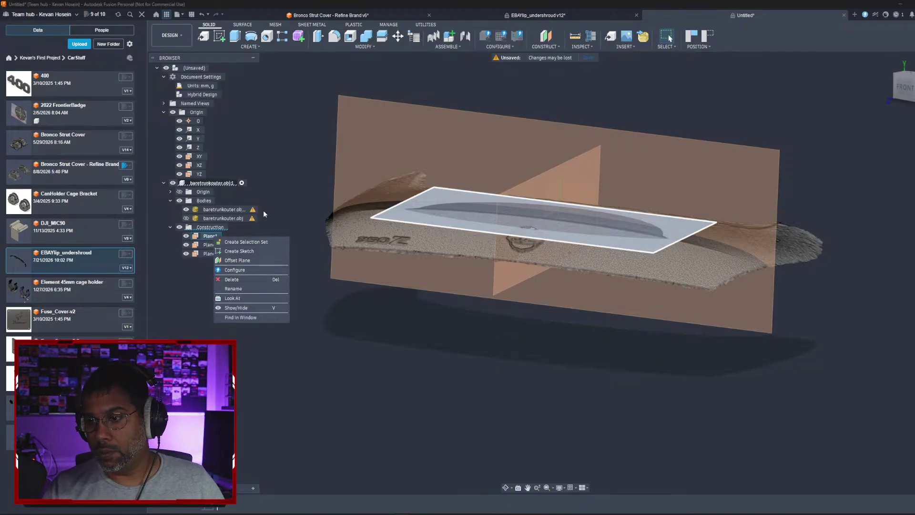
key(Escape)
shift+middle_drag(386, 306, 478, 334)
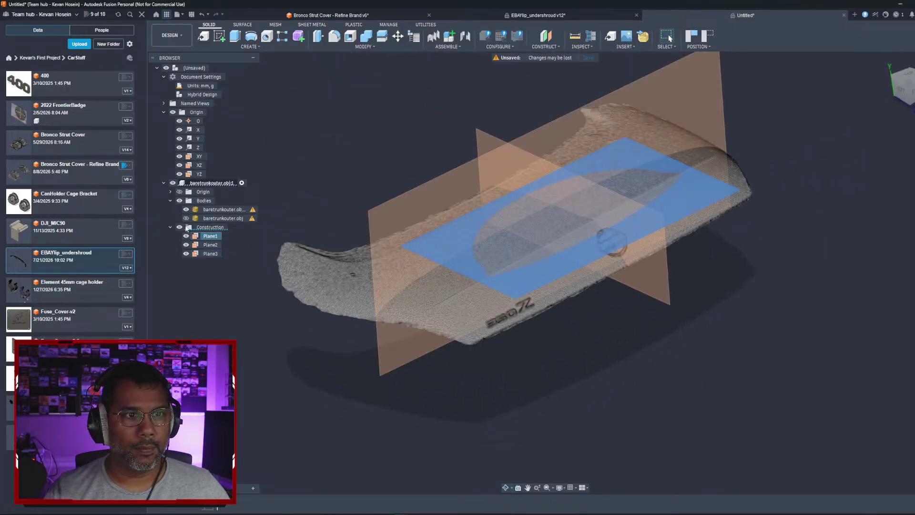
click(179, 227)
shift+middle_drag(430, 181, 469, 188)
Step: Create a form in the trunk component and try to edit the trunk mesh with Edit Form
click(299, 35)
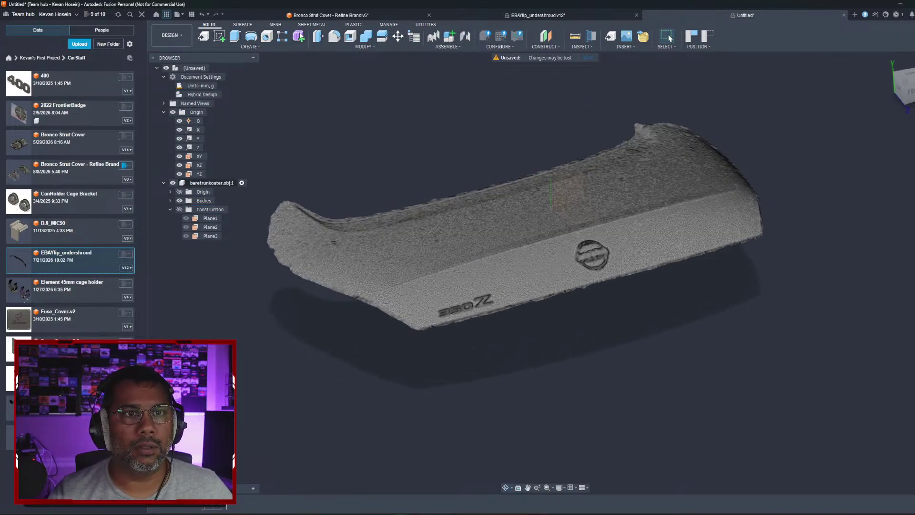
mouse_move(445, 152)
shift+middle_down()
mouse_move(455, 129)
mouse_move(453, 162)
mouse_move(448, 150)
shift+middle_up()
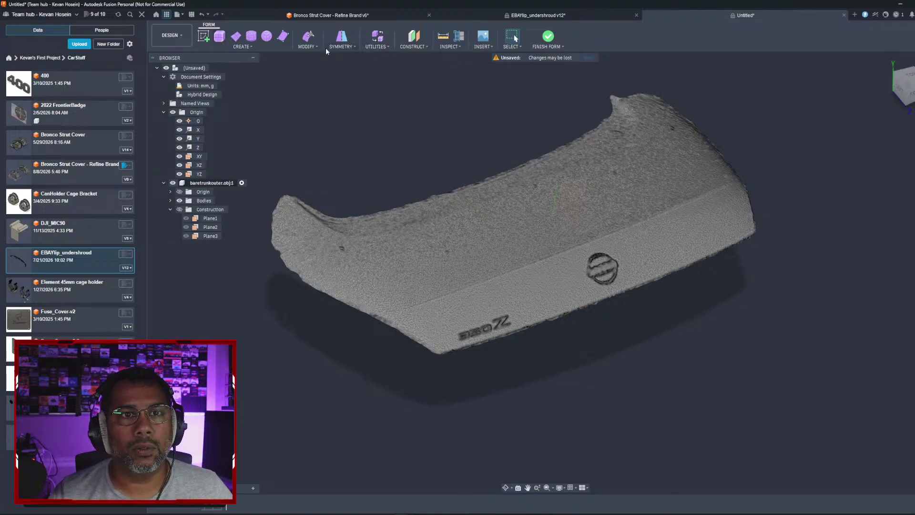
click(307, 46)
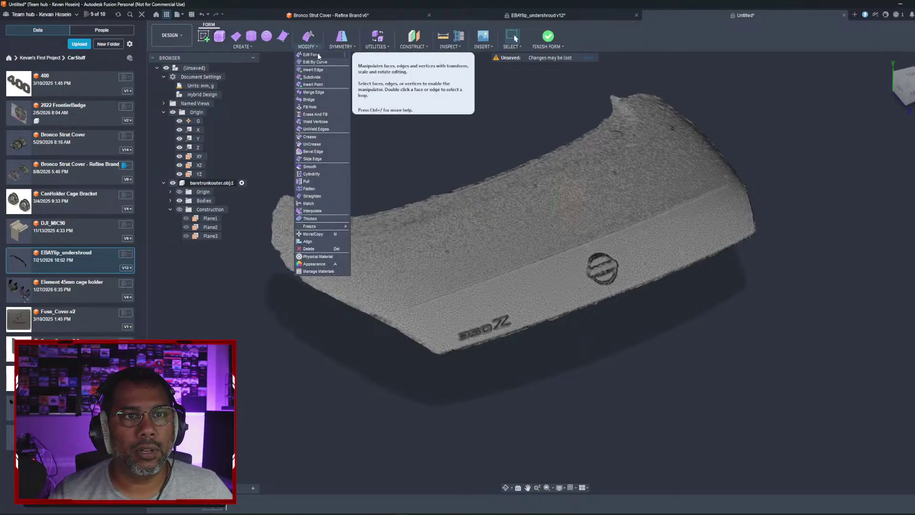
click(317, 54)
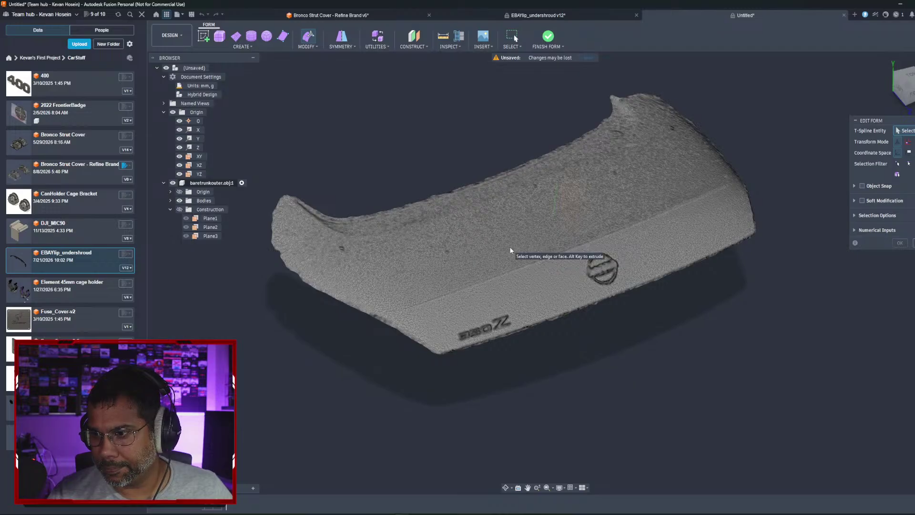
key(Escape)
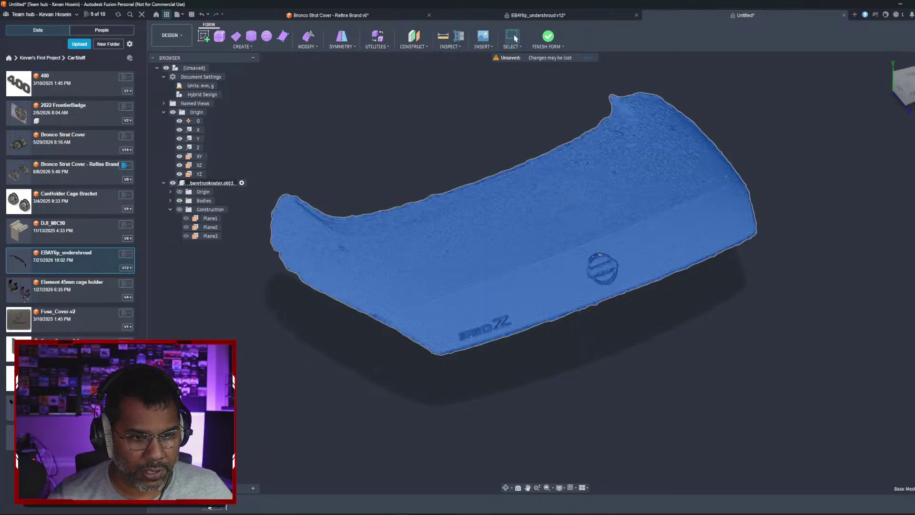
click(438, 277)
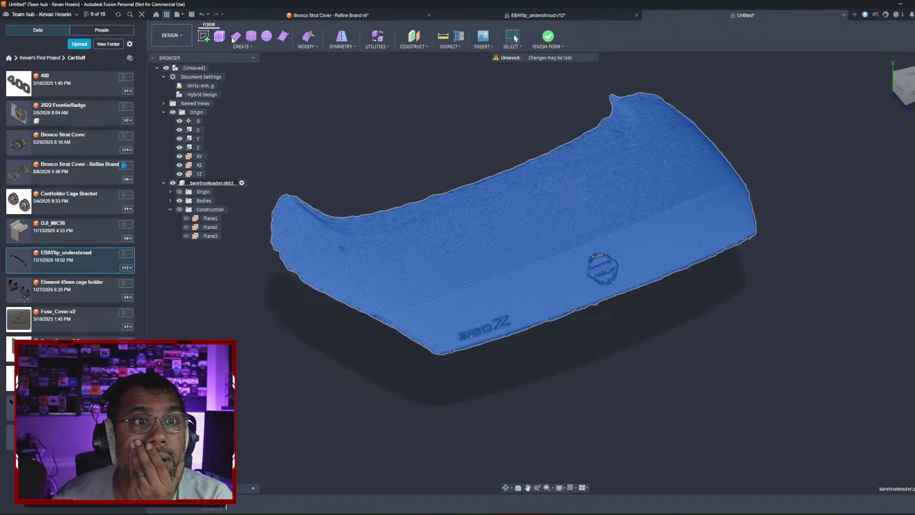
Step: Try the Face tool, then try to start a center-rectangle T-spline plane on an origin plane
click(282, 37)
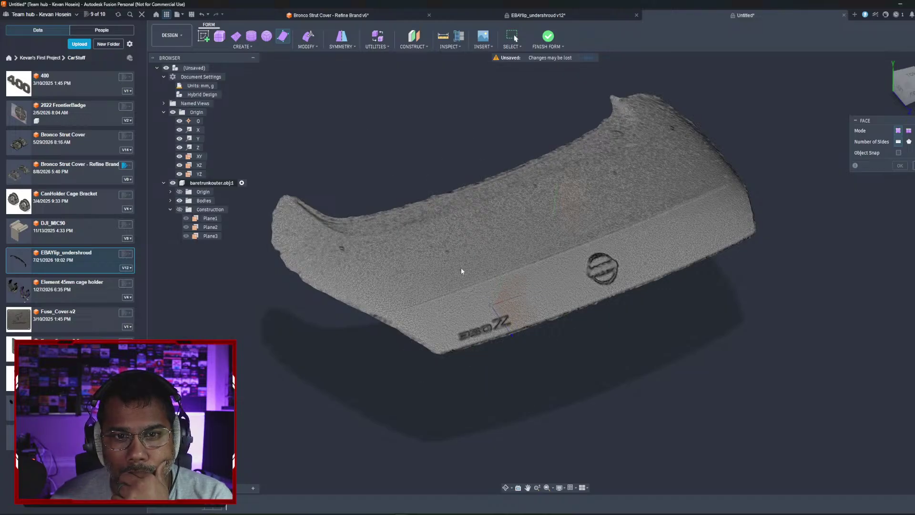
key(Escape)
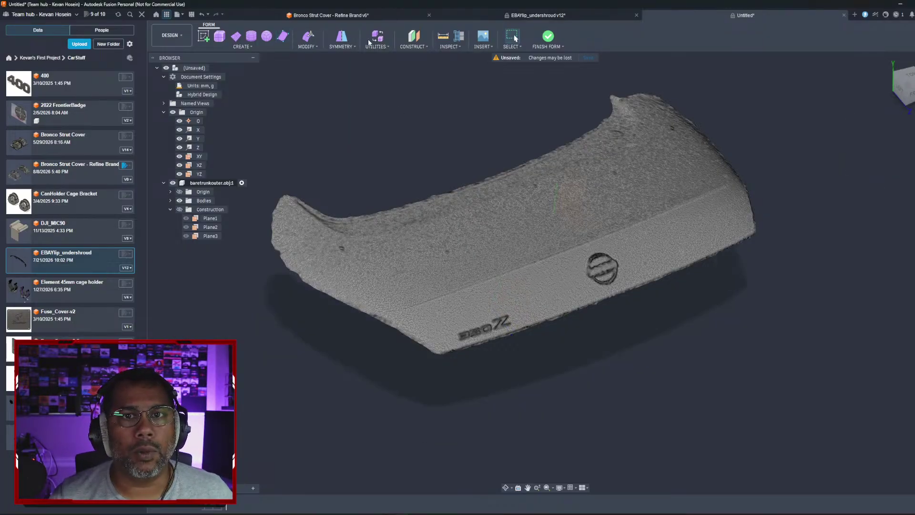
click(307, 47)
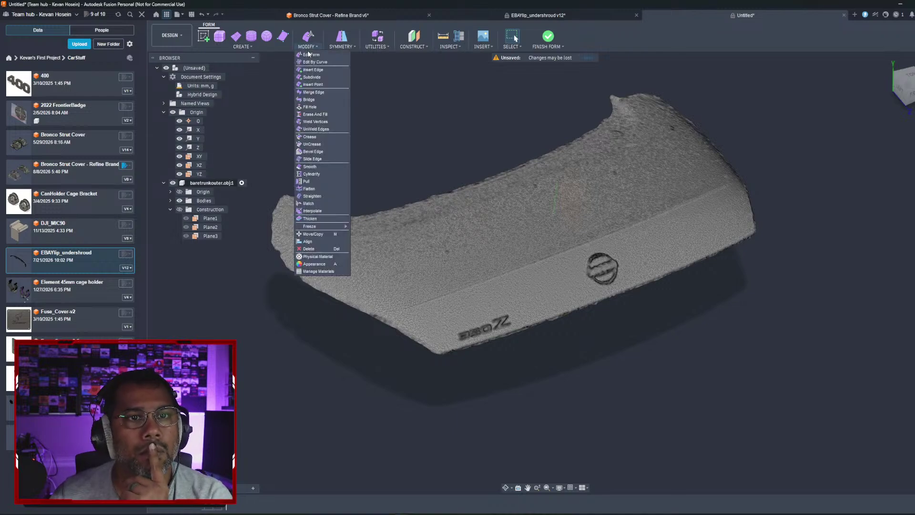
click(309, 54)
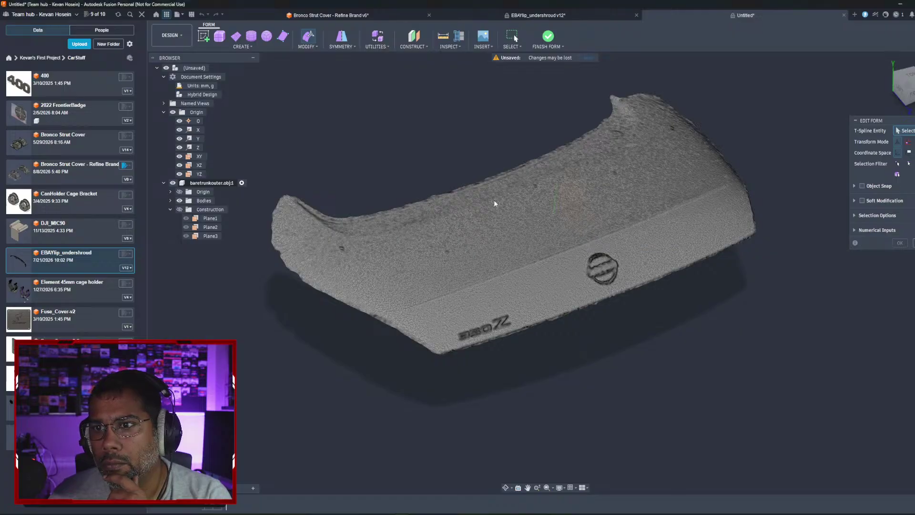
click(236, 36)
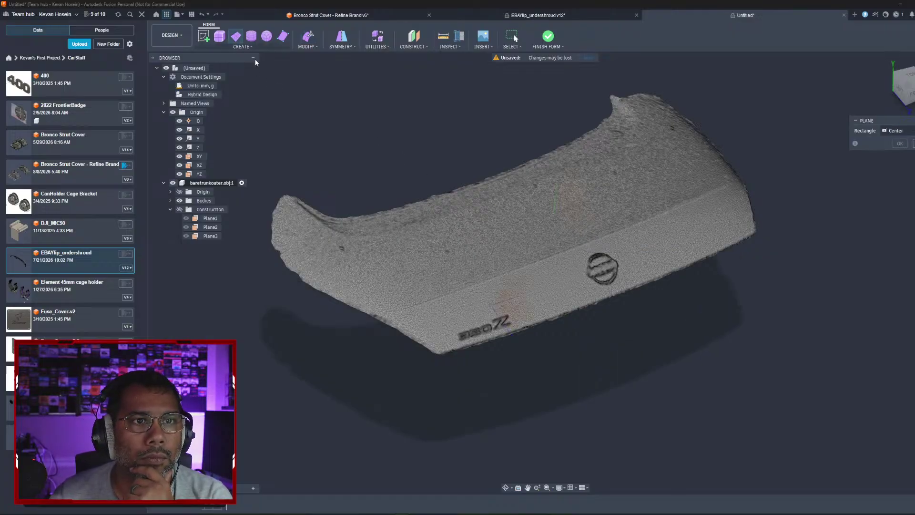
click(562, 217)
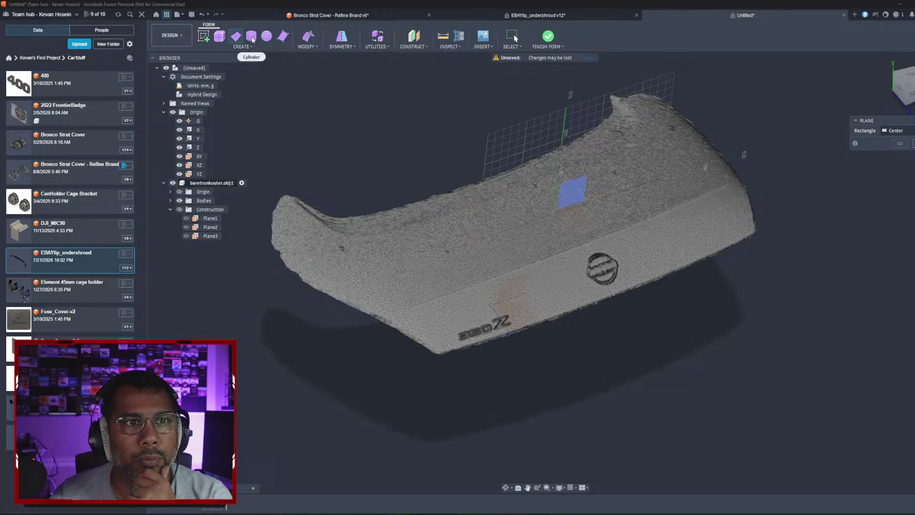
Step: Try to build an edge-mode T-spline face with Object Snap on the trunk mesh, and finish the form
click(282, 37)
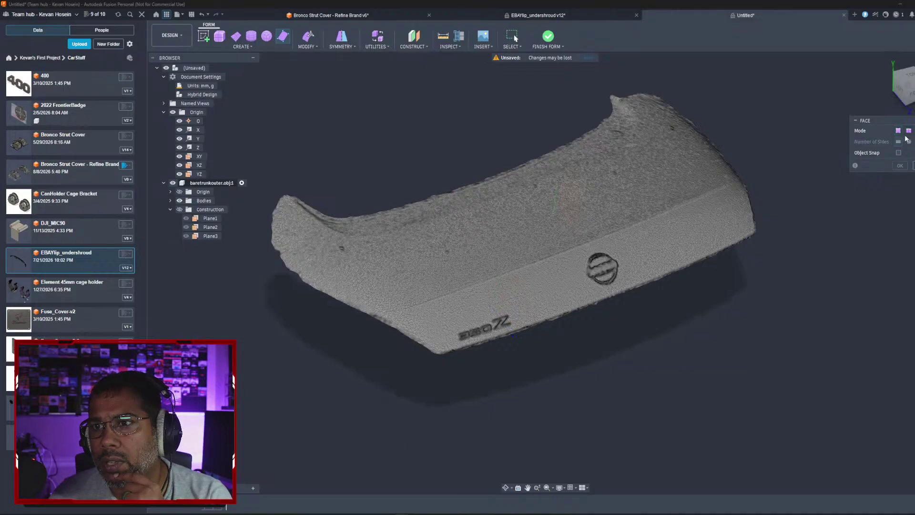
click(909, 132)
click(898, 153)
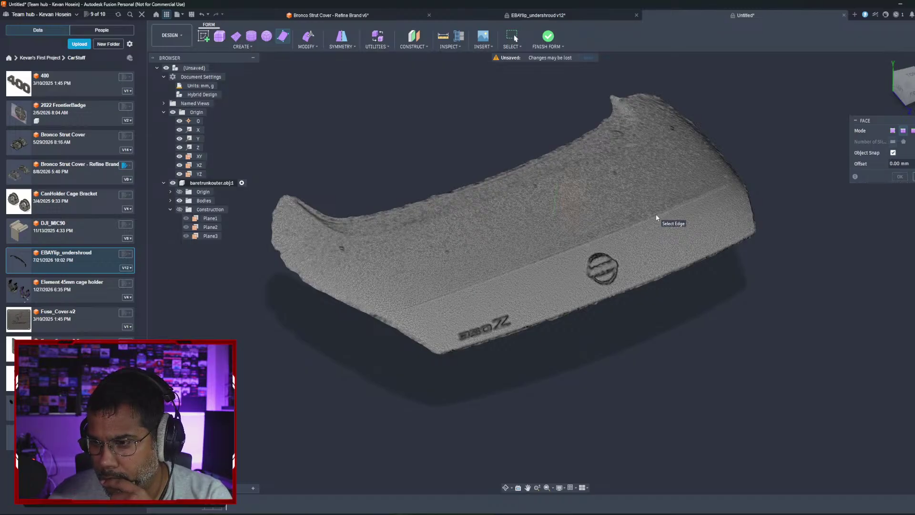
key(Escape)
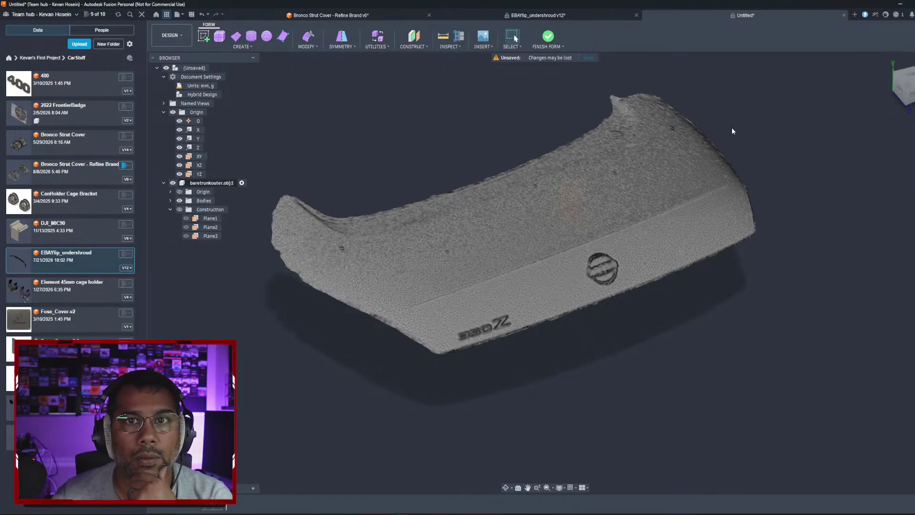
click(548, 38)
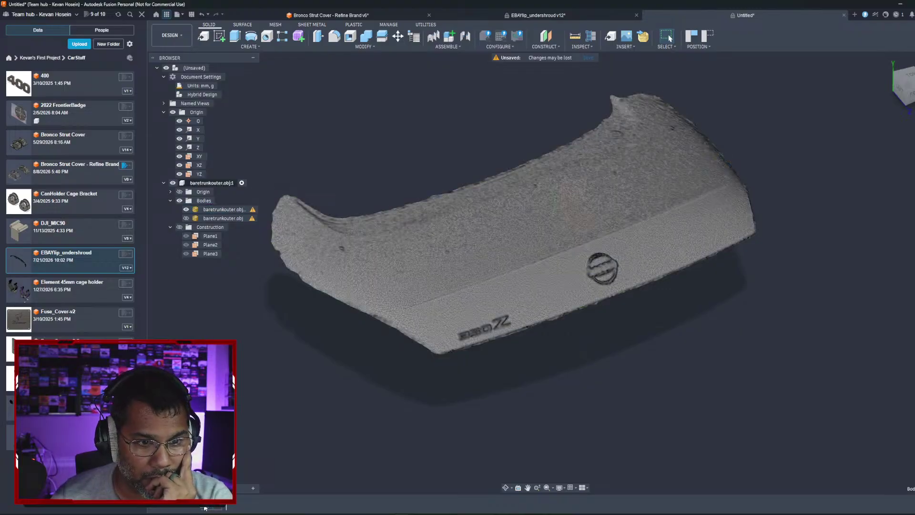
right_click(205, 507)
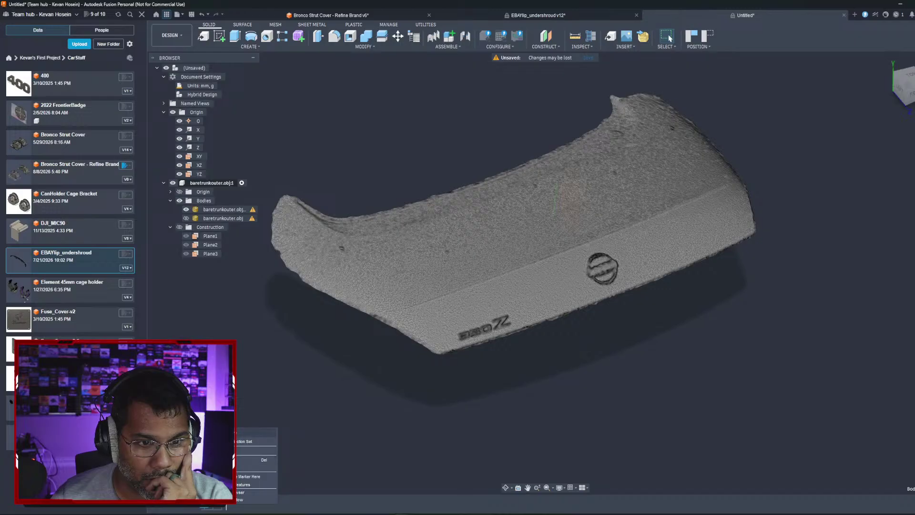
click(210, 432)
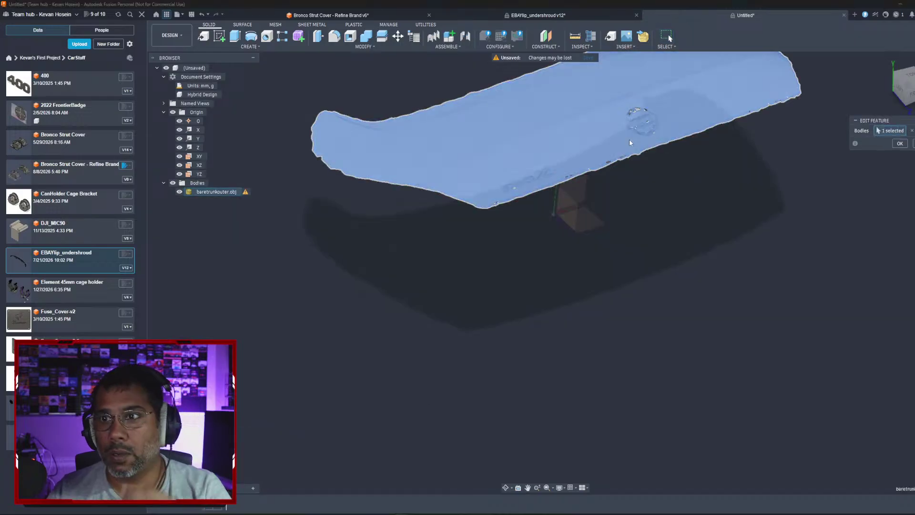
click(629, 139)
click(914, 143)
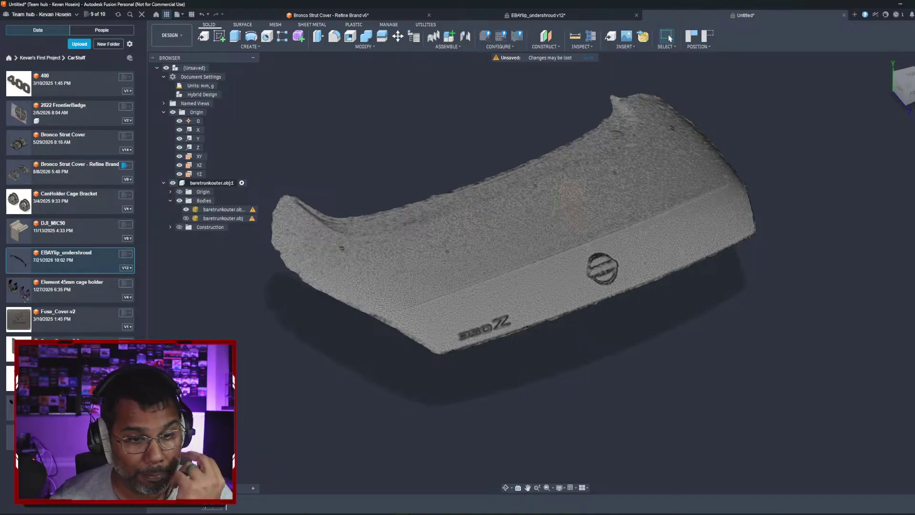
Step: Step back and forward through the design history and examine the trunk mesh's position relative to the origin geometry, including from above
click(161, 508)
click(161, 508)
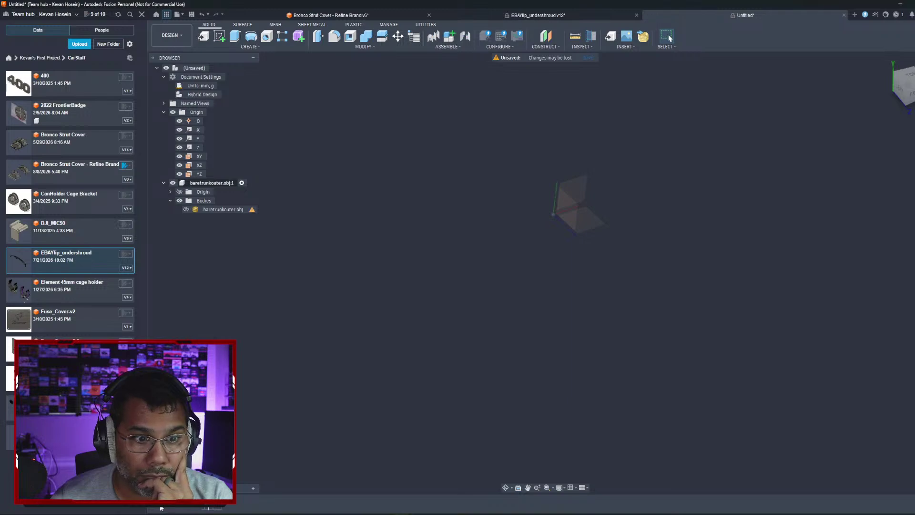
click(161, 508)
click(182, 506)
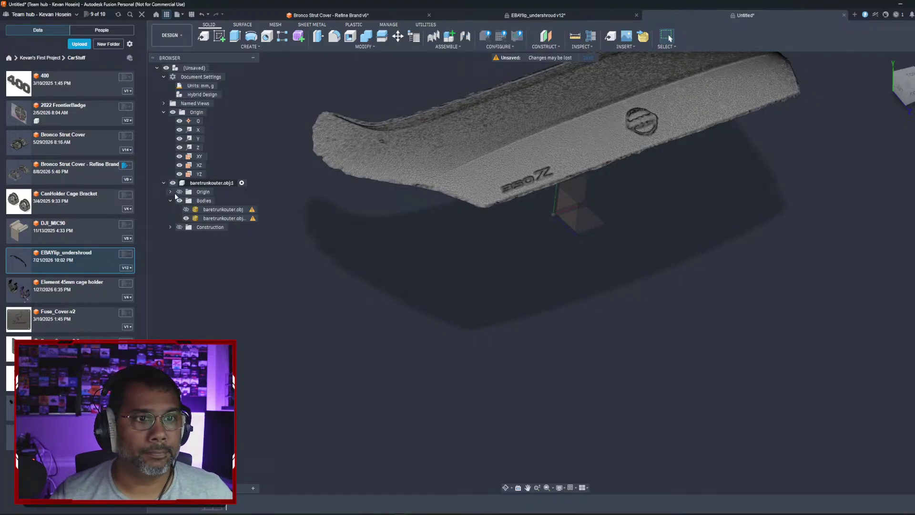
click(173, 114)
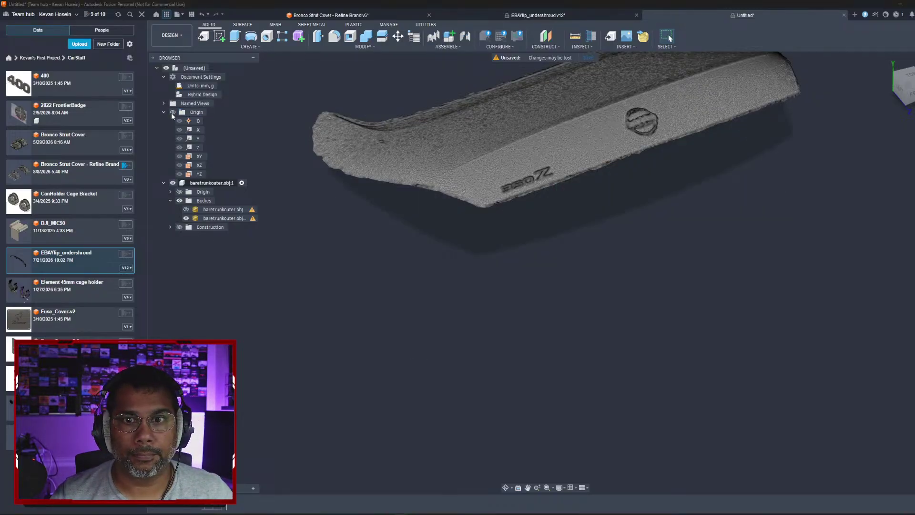
click(172, 115)
scroll(345, 252, down, 3)
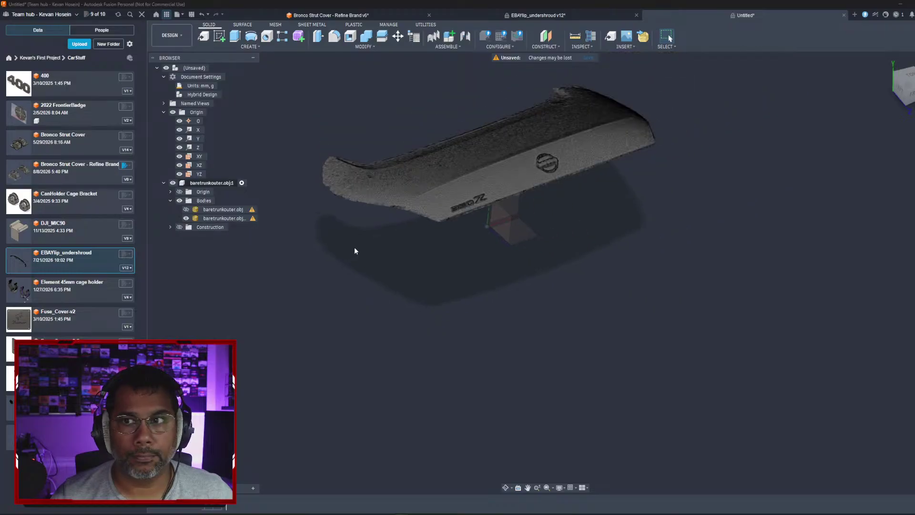
middle_drag(376, 234, 445, 258)
click(909, 78)
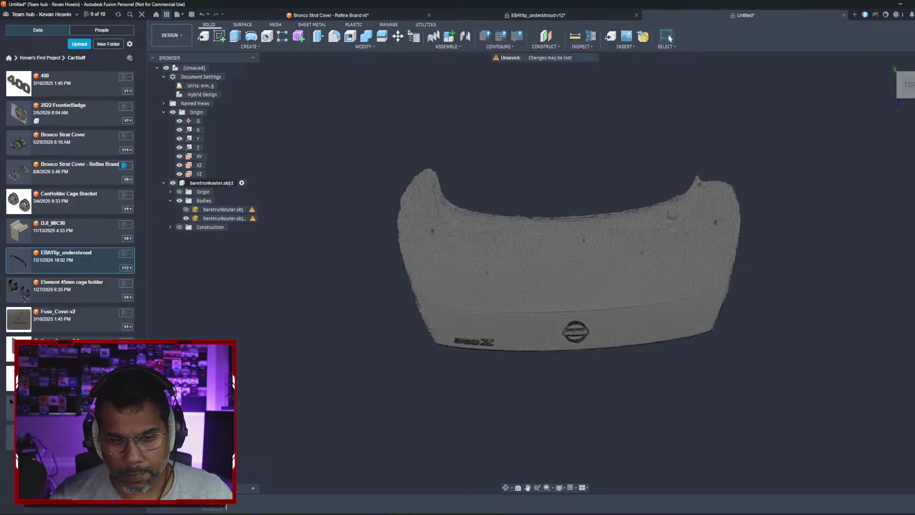
Step: Edit the trunk component's body feature in the design history and choose the baretrunkouter.obj mesh as its body
right_click(206, 508)
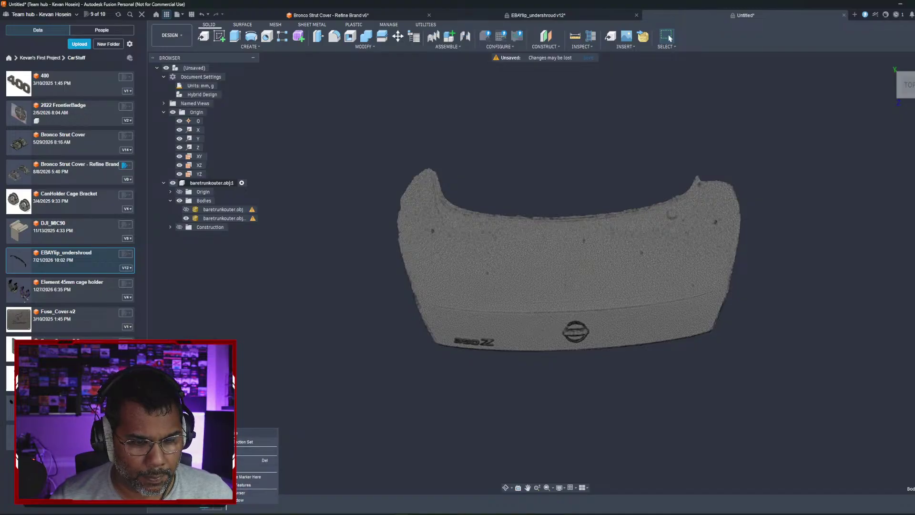
click(251, 435)
click(624, 285)
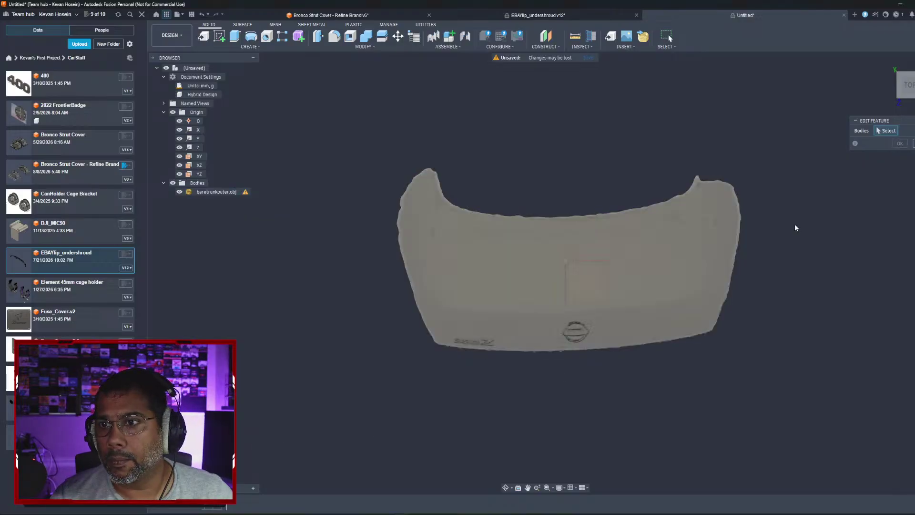
click(624, 269)
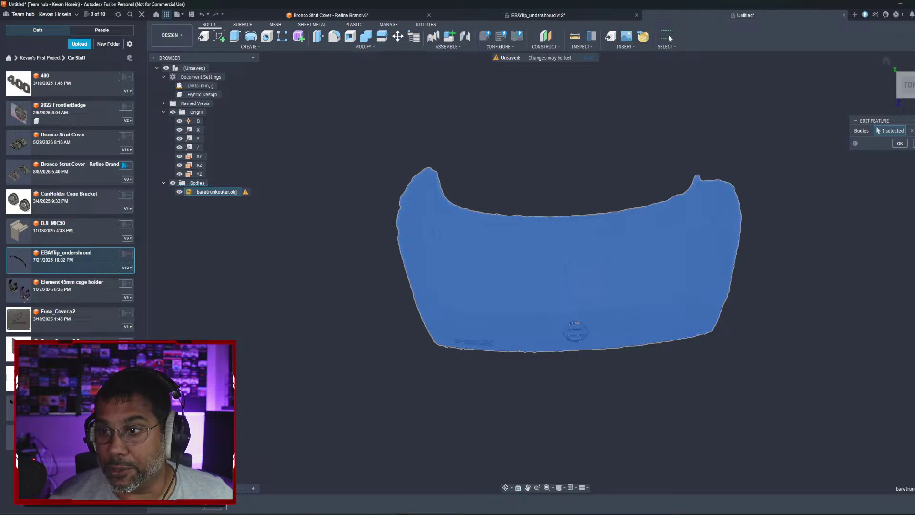
click(900, 143)
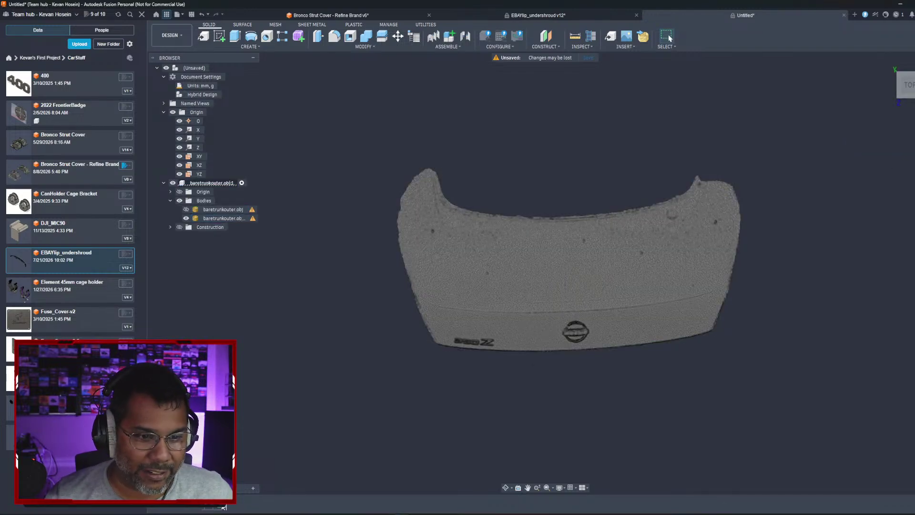
Step: Reopen the trunk component's existing form for editing
right_click(221, 507)
click(240, 431)
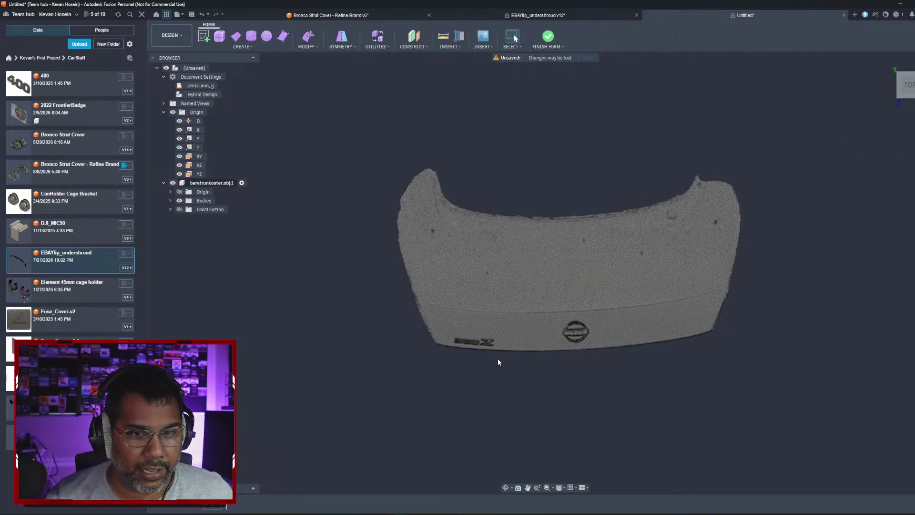
shift+middle_drag(505, 189, 528, 167)
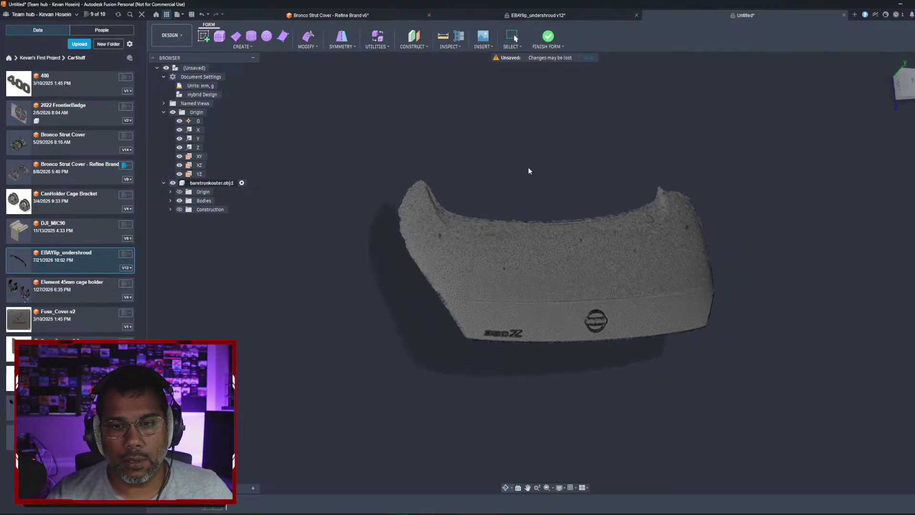
click(368, 45)
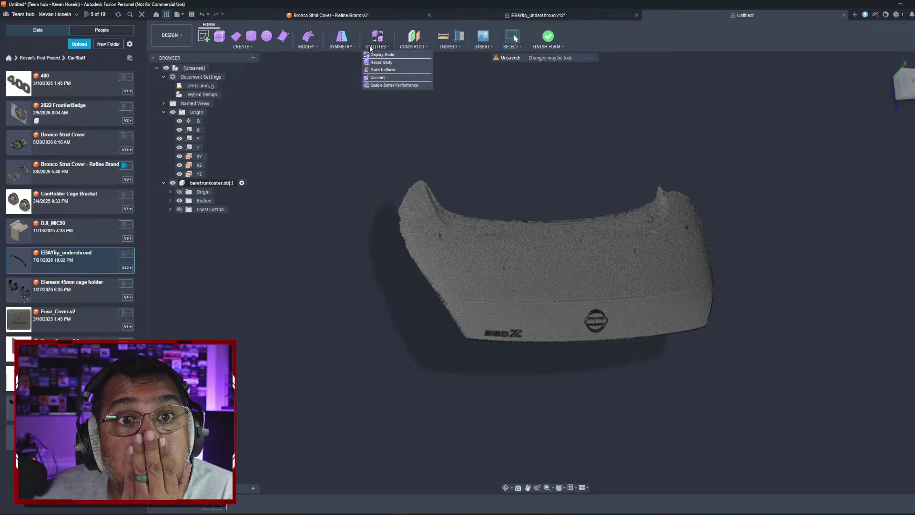
mouse_move(351, 52)
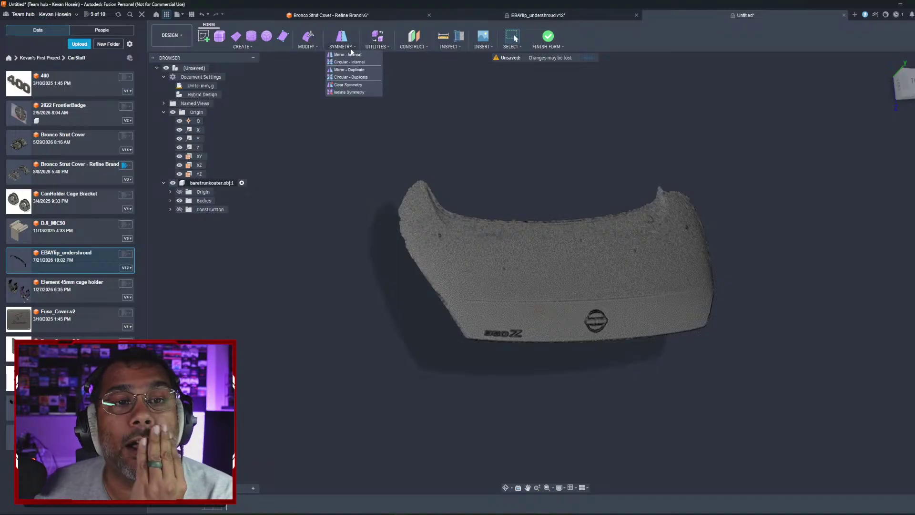
mouse_move(304, 48)
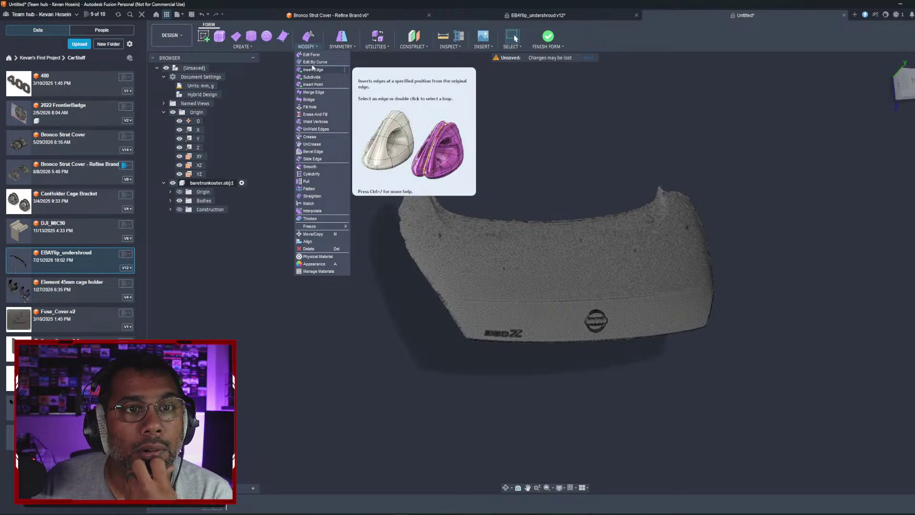
mouse_move(276, 40)
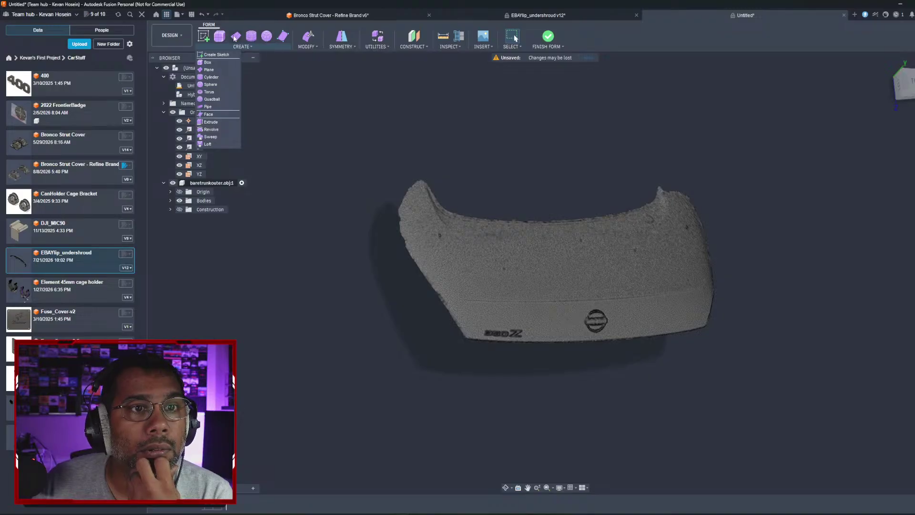
click(219, 37)
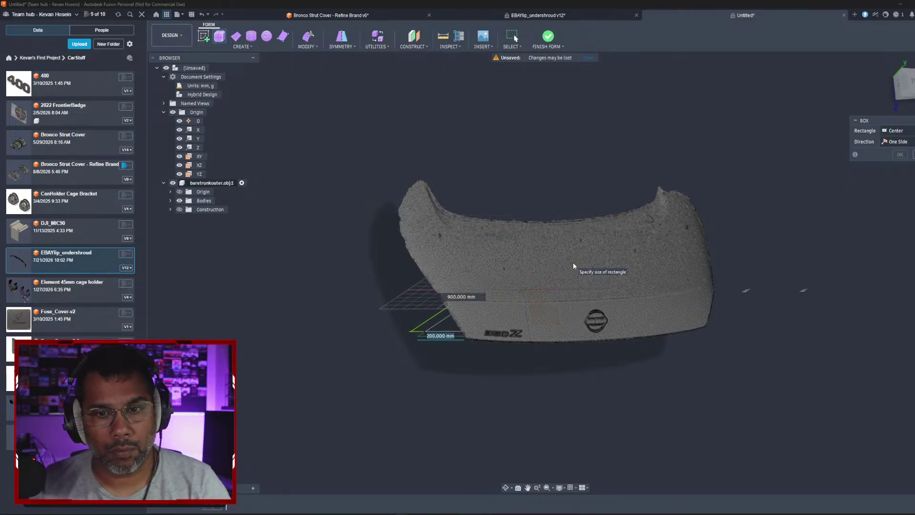
key(Escape)
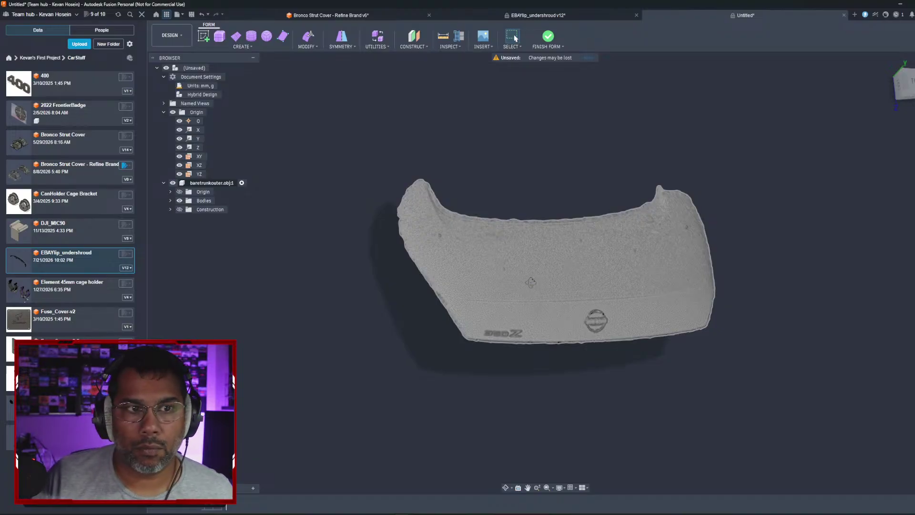
Step: Start a T-spline face with the Face tool and place its first corner on the ground grid in front of the trunk
mouse_move(531, 282)
shift+middle_down()
mouse_move(541, 266)
mouse_move(529, 280)
shift+middle_up()
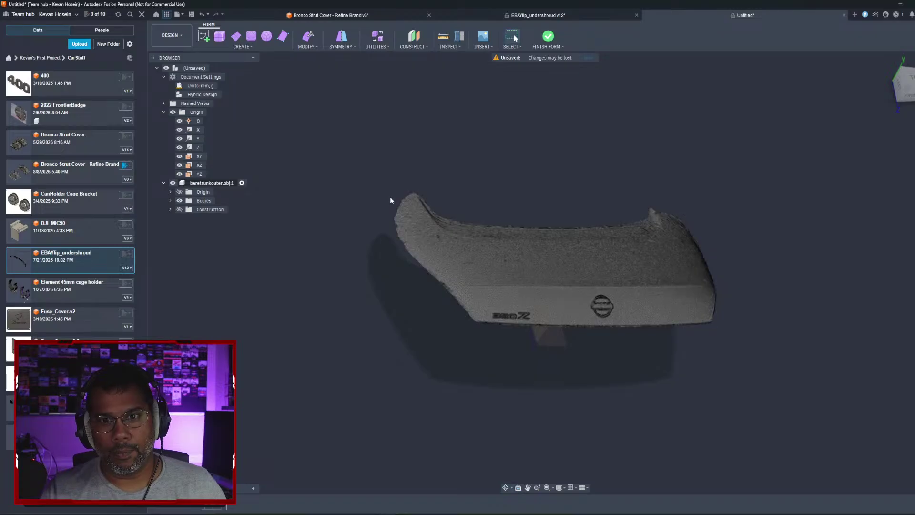
click(283, 36)
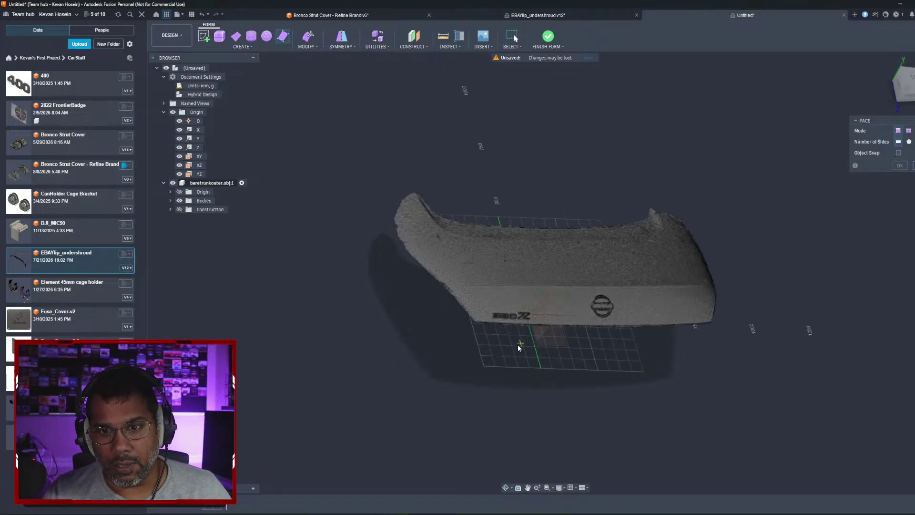
click(504, 346)
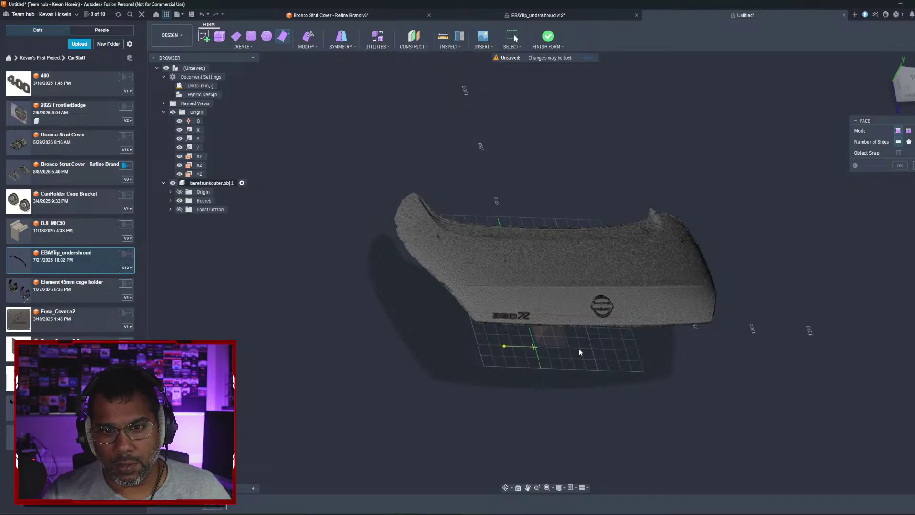
click(621, 349)
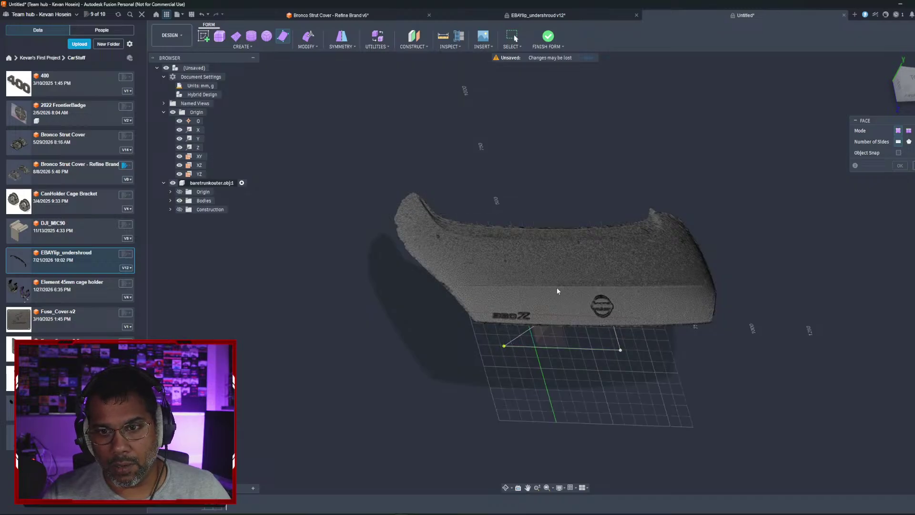
click(492, 288)
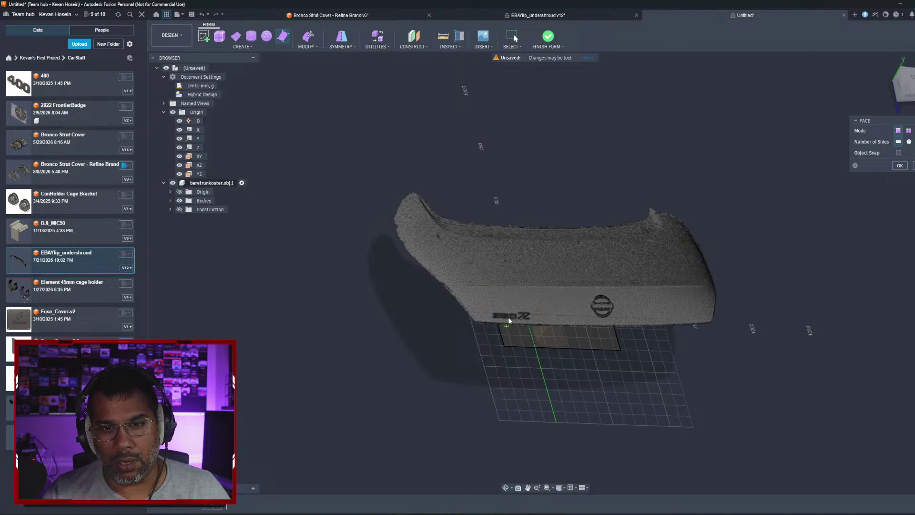
mouse_move(492, 288)
shift+middle_down()
mouse_move(477, 310)
mouse_move(505, 336)
shift+middle_up()
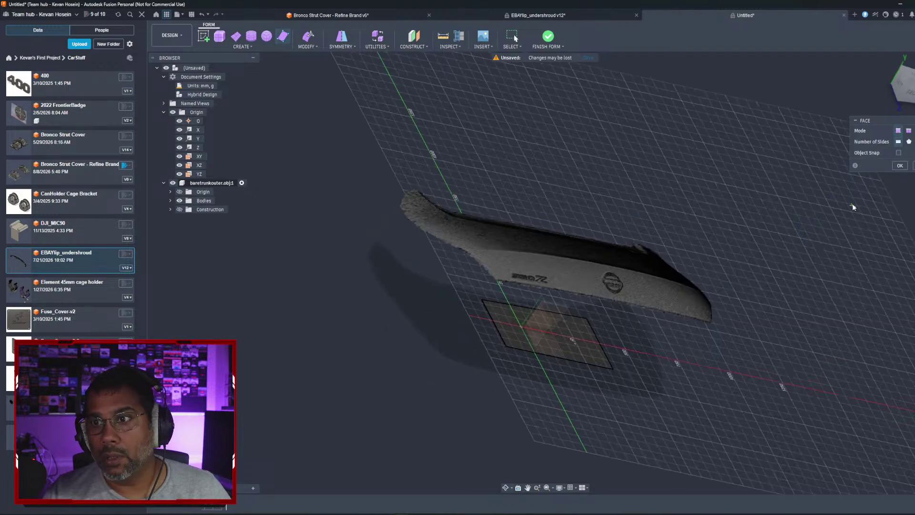
click(898, 153)
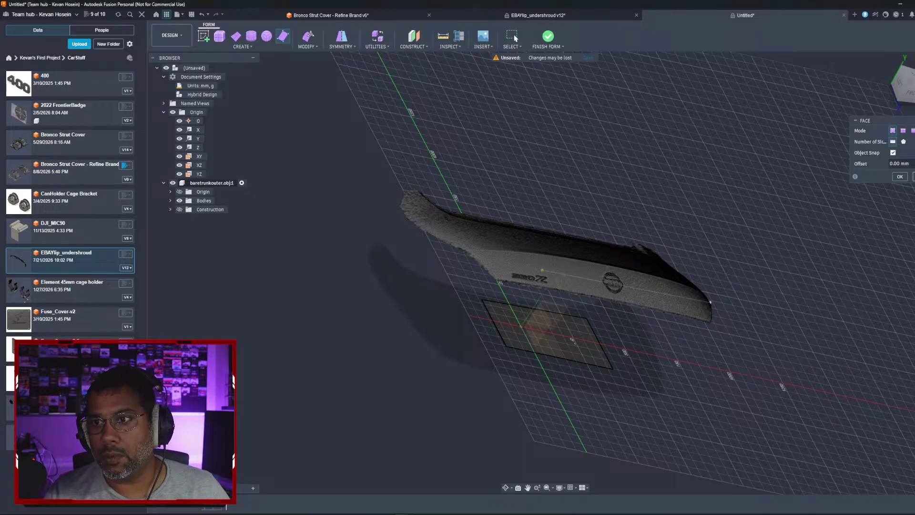
key(Escape)
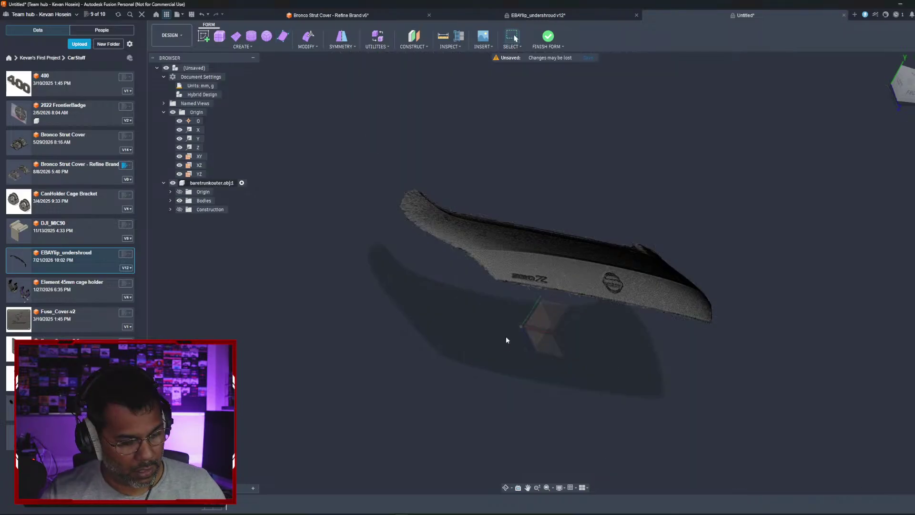
Step: Create a four-sided Face on the trunk's outer surface above the badge, based on the XZ plane with Object Snap enabled
click(283, 39)
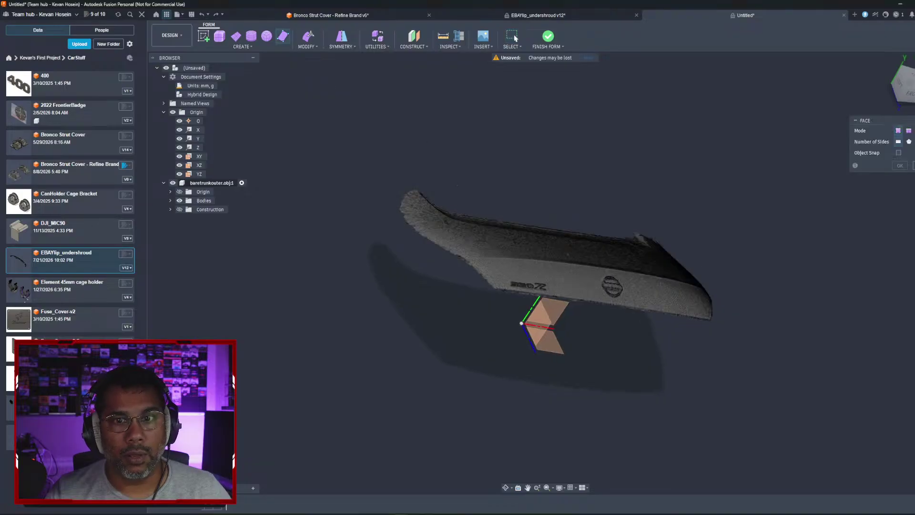
shift+middle_drag(457, 185, 455, 191)
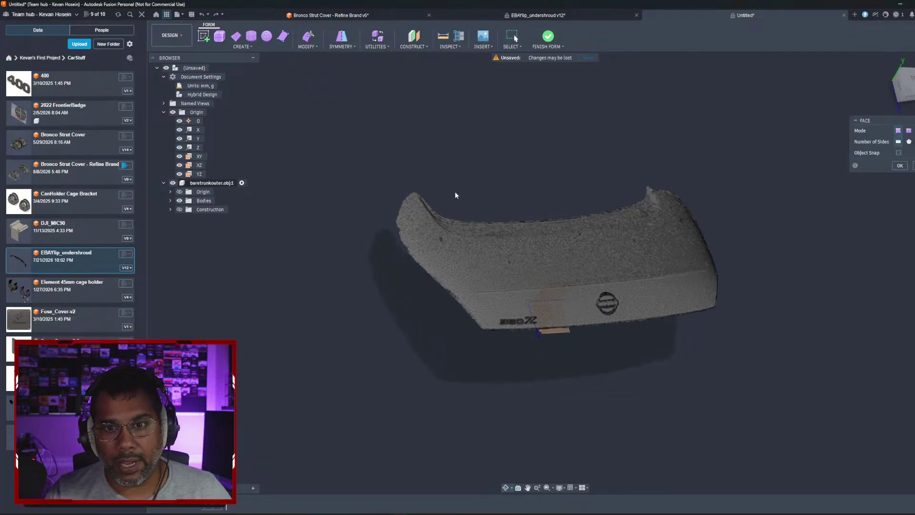
click(557, 332)
click(898, 154)
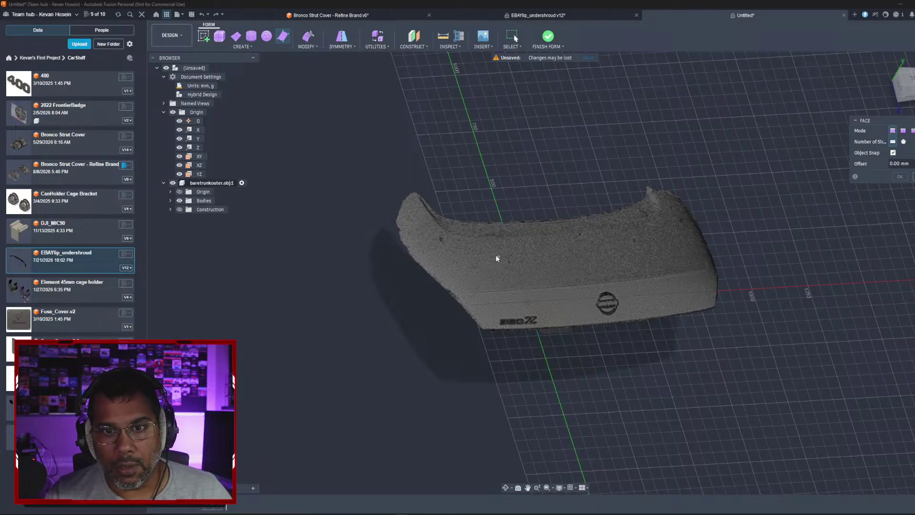
click(499, 290)
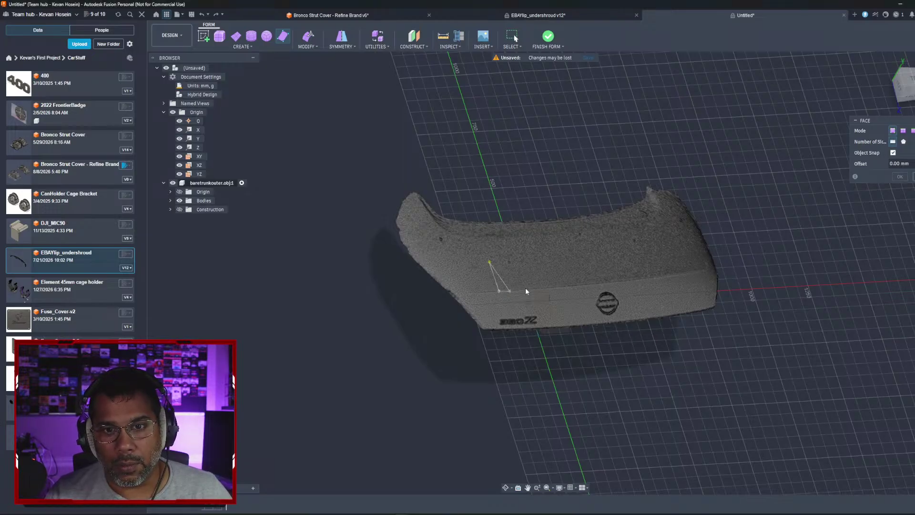
click(678, 274)
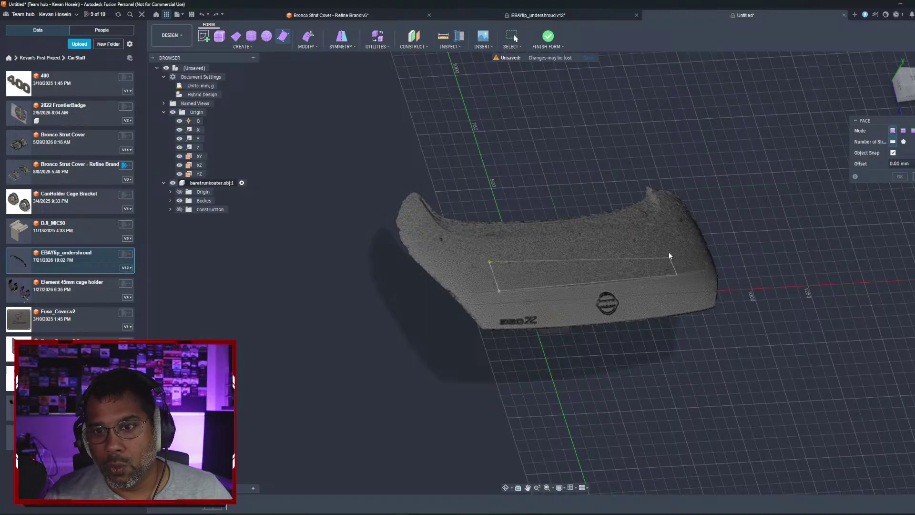
click(664, 247)
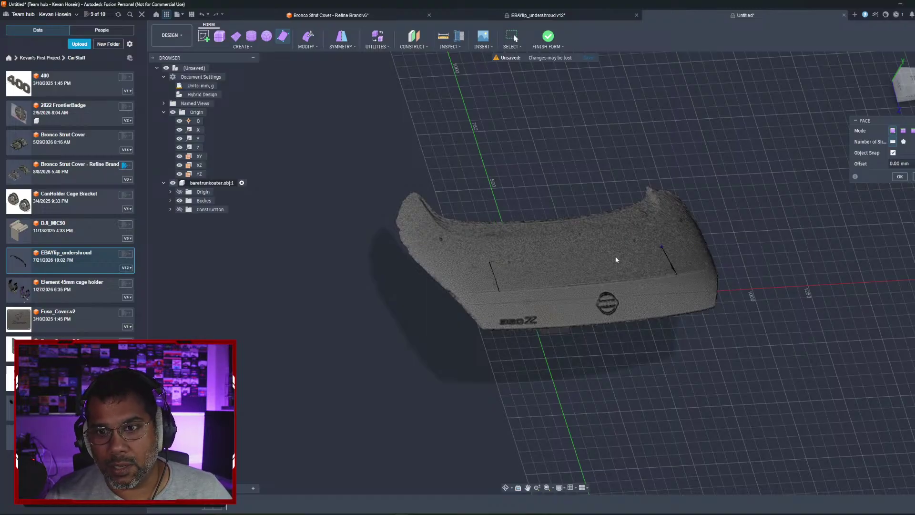
shift+middle_drag(570, 237, 548, 239)
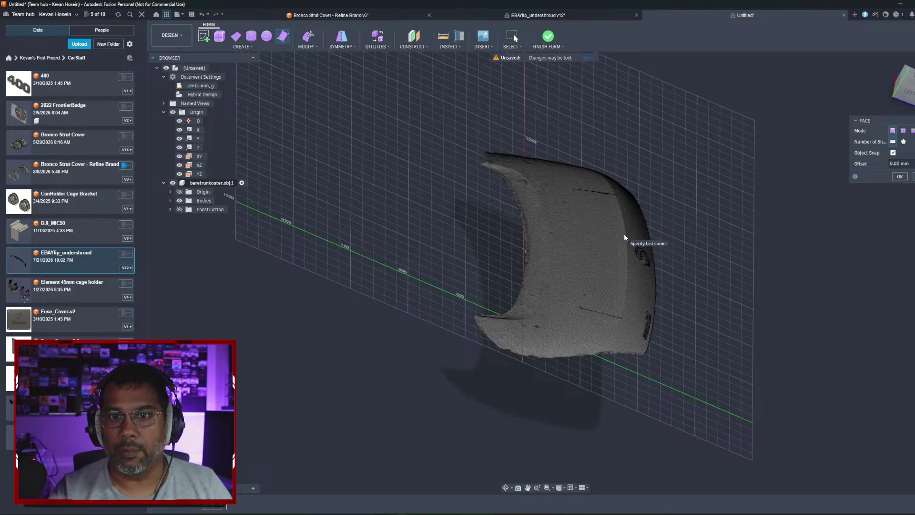
mouse_move(596, 242)
shift+middle_down()
mouse_move(587, 203)
mouse_move(603, 286)
mouse_move(592, 286)
mouse_move(598, 245)
shift+middle_up()
shift+middle_drag(585, 188, 591, 203)
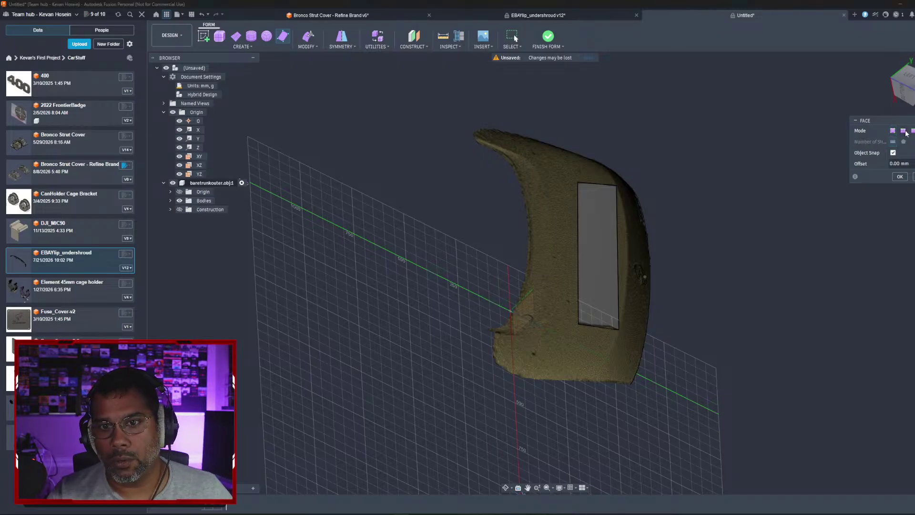
click(900, 177)
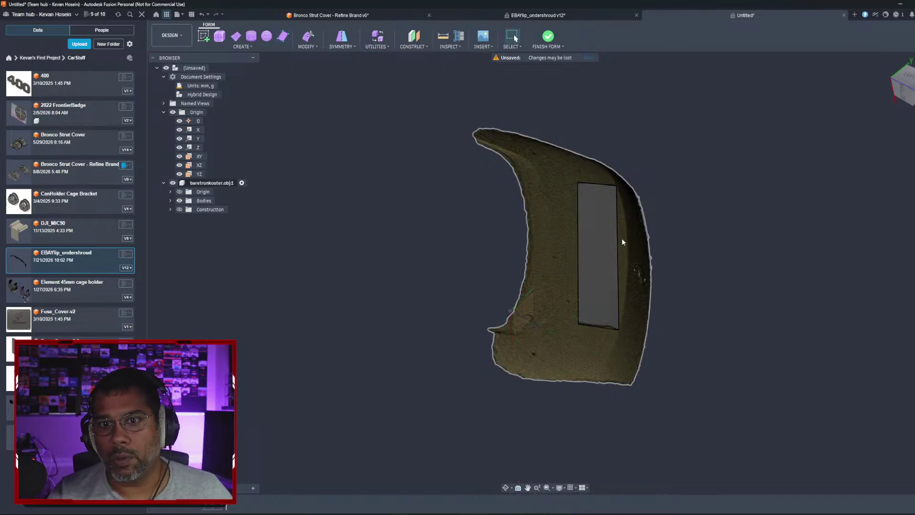
Step: Subdivide the new face into 2 length faces and 2 width faces, using Simple insert mode with Object Snap off
shift+middle_drag(621, 238, 604, 230)
click(596, 255)
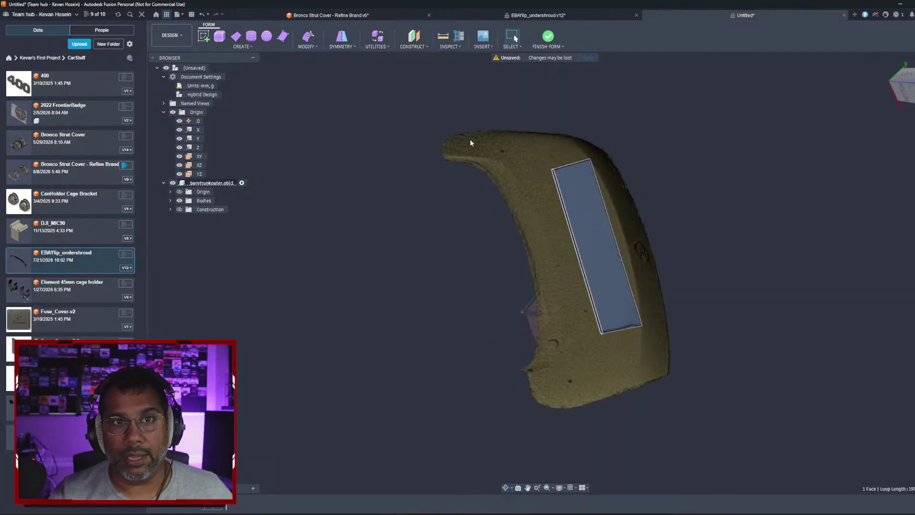
click(307, 46)
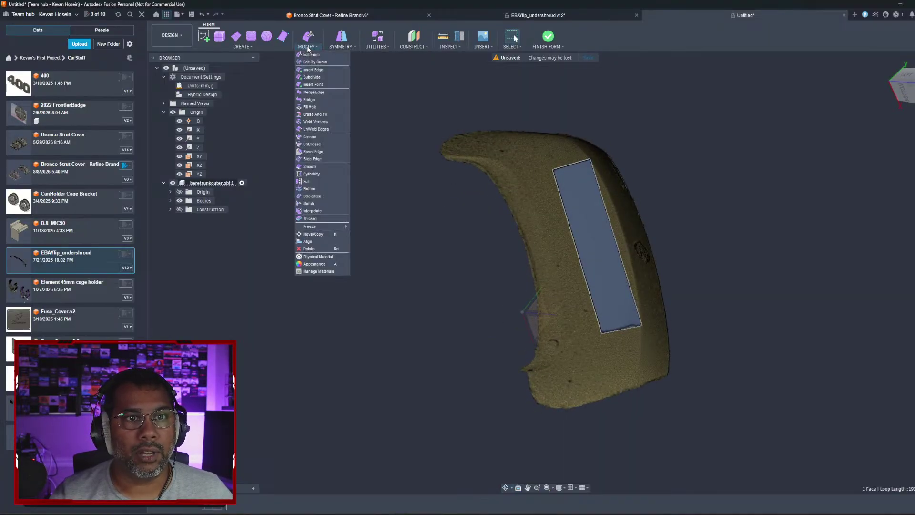
click(313, 77)
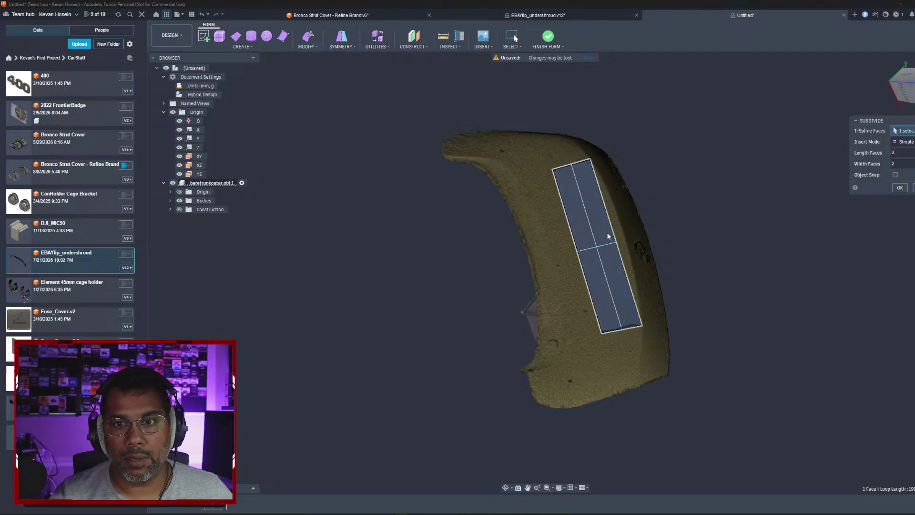
click(895, 174)
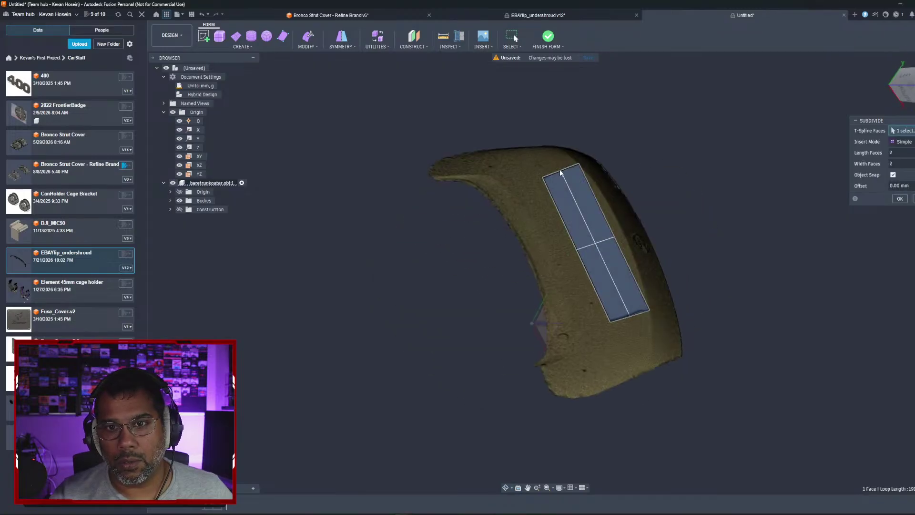
click(894, 175)
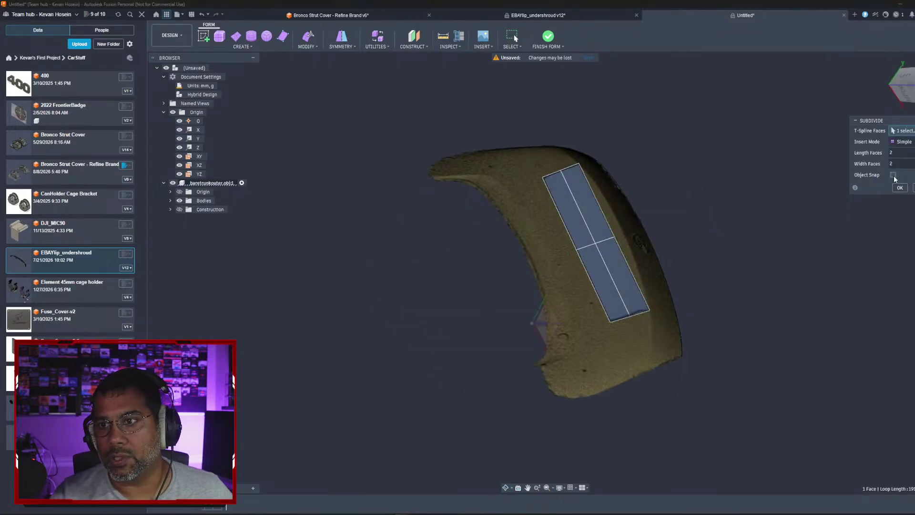
click(900, 188)
Step: Try to move the trunk mesh body 20 mm along the Y axis with Move/Copy
shift+middle_drag(598, 210, 532, 316)
scroll(599, 210, up, 5)
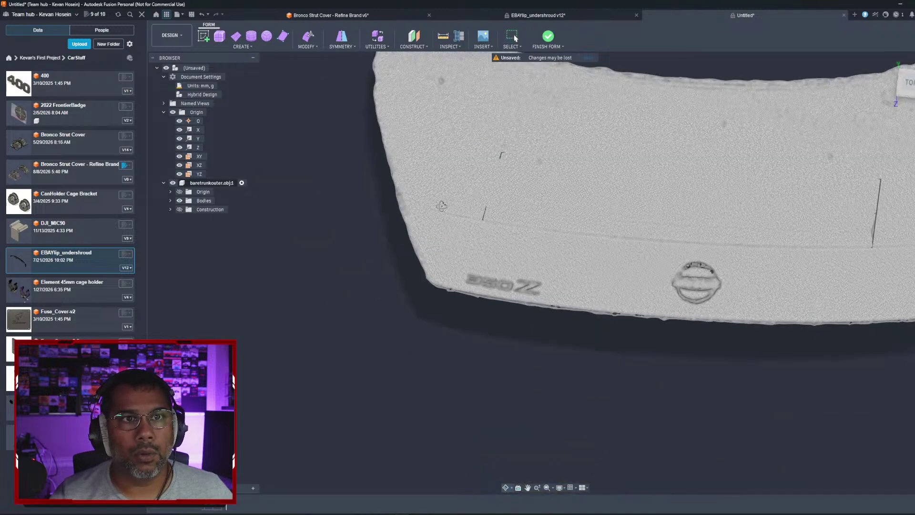
click(308, 48)
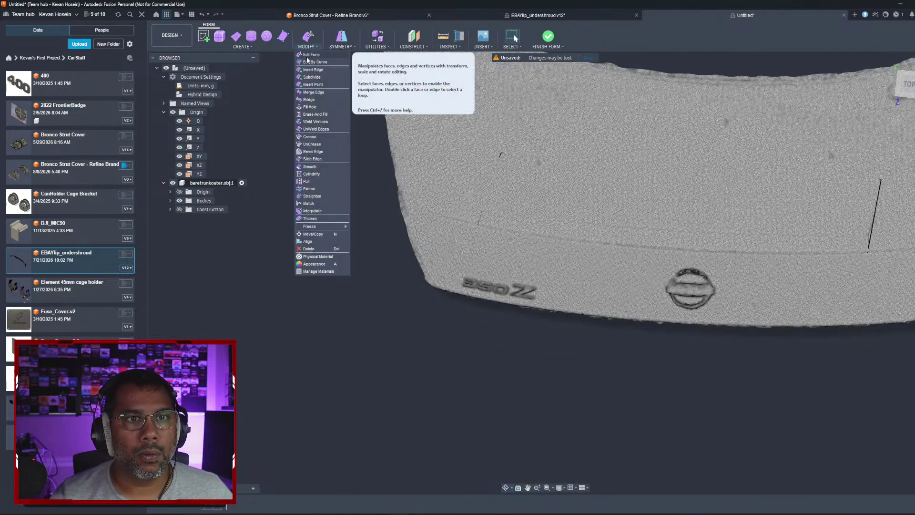
click(570, 171)
shift+middle_drag(570, 171, 525, 151)
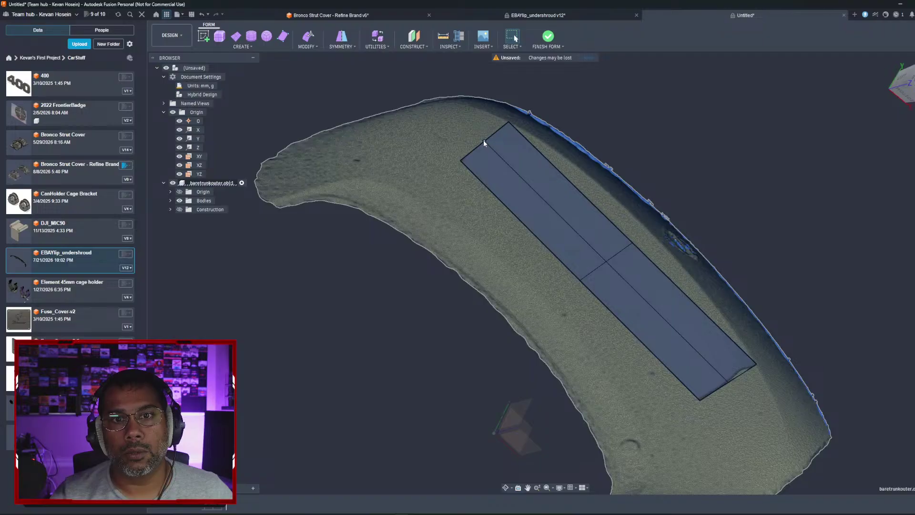
right_click(483, 141)
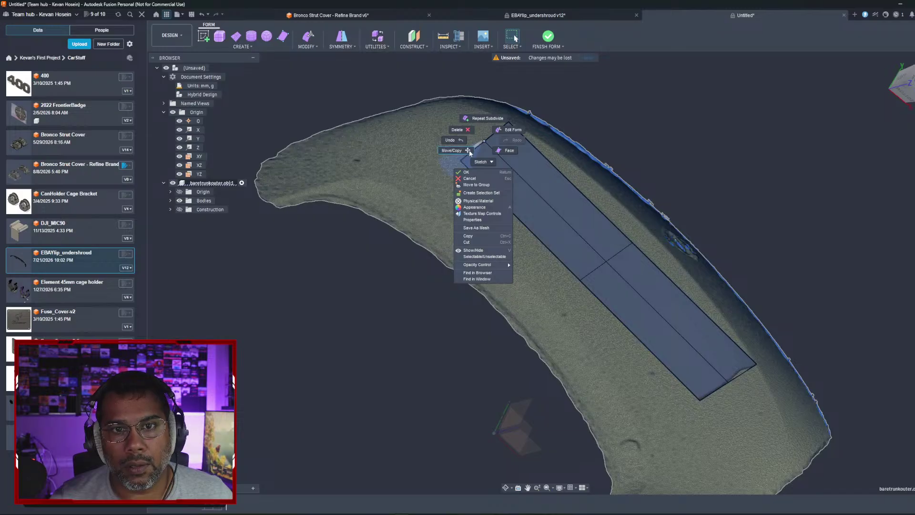
click(466, 152)
shift+middle_drag(496, 151, 546, 196)
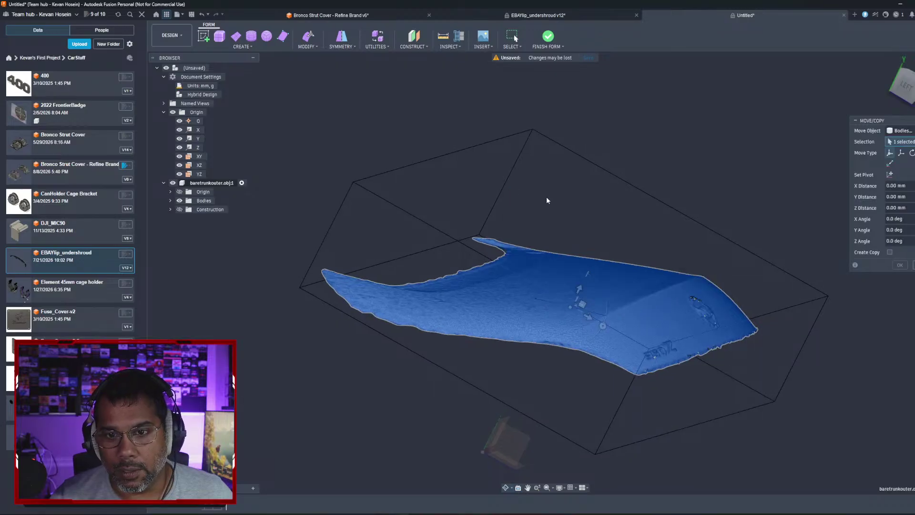
click(578, 289)
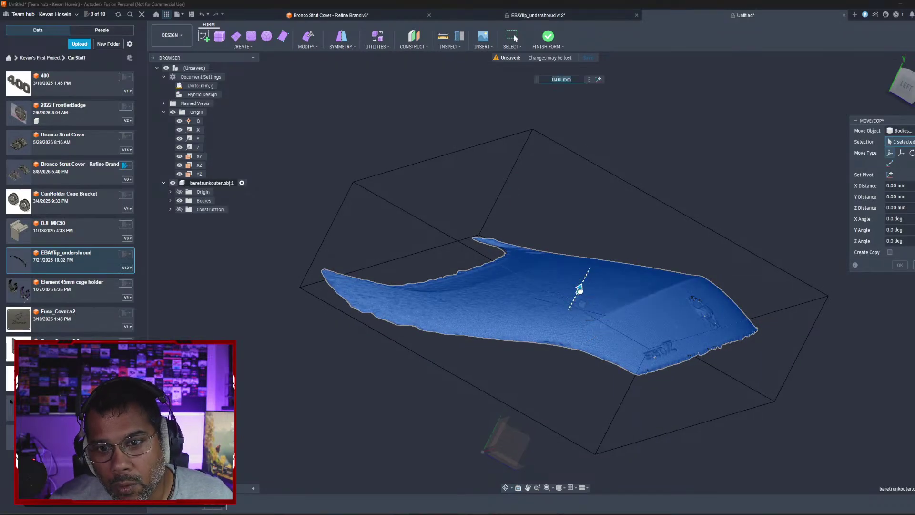
drag(579, 289, 583, 280)
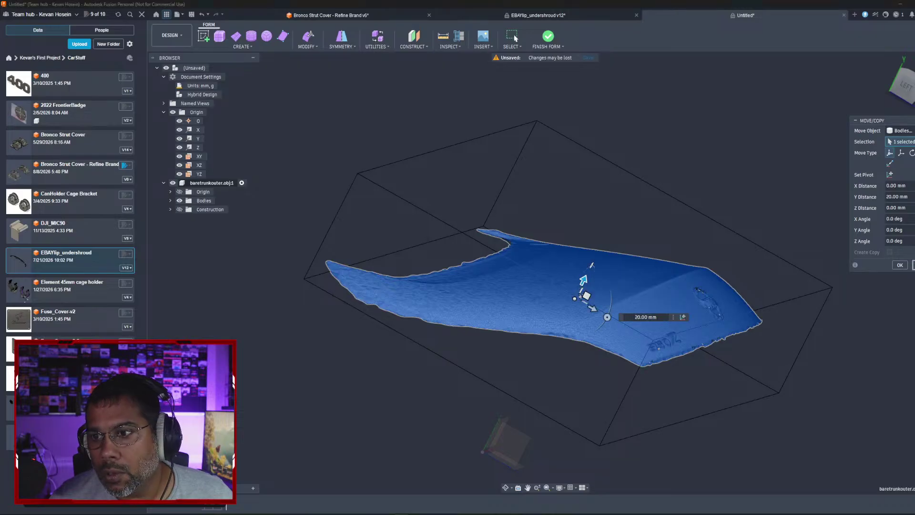
key(Return)
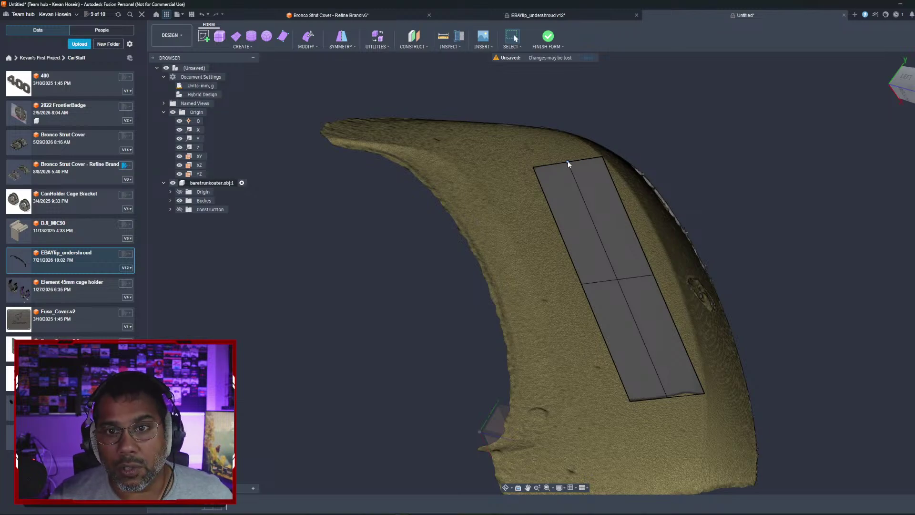
right_click(568, 164)
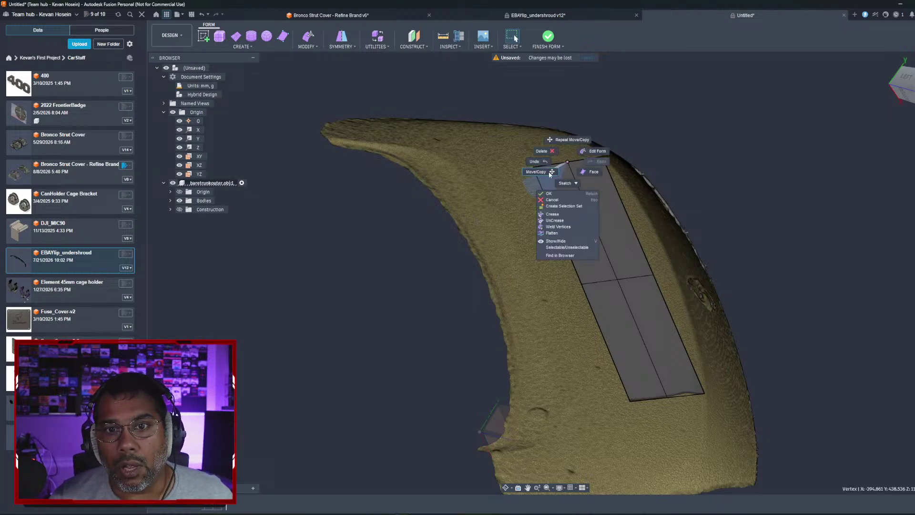
click(550, 174)
middle_drag(582, 228, 572, 245)
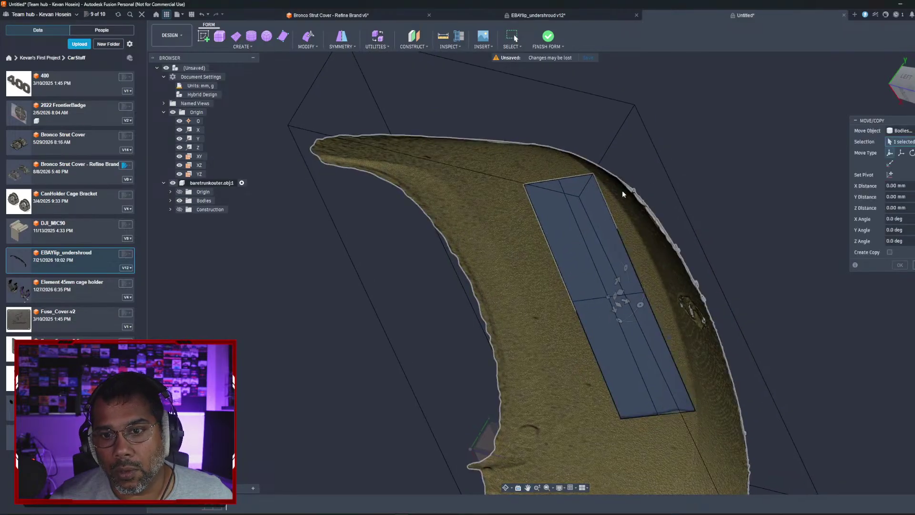
middle_drag(697, 172, 691, 177)
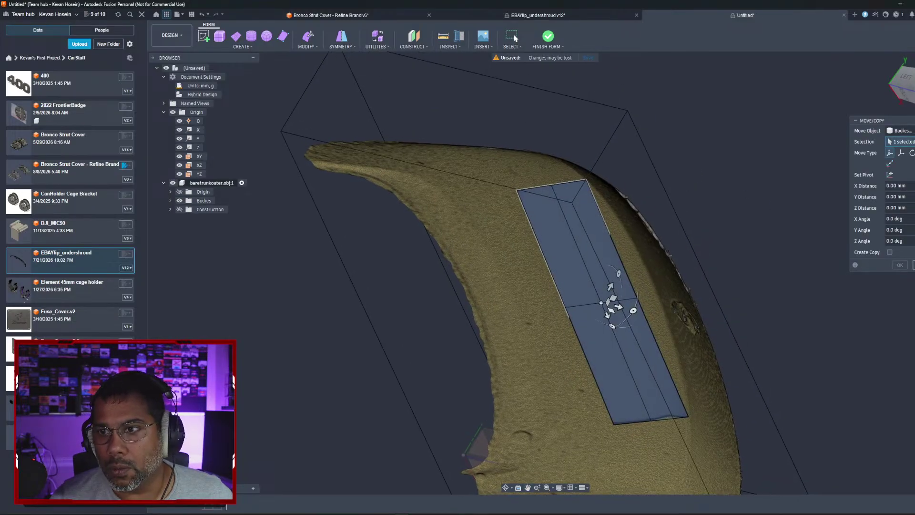
key(Escape)
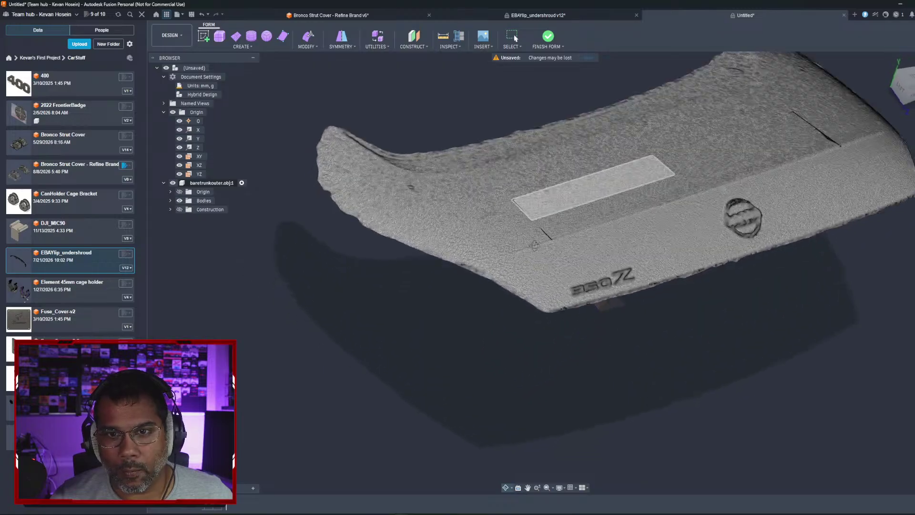
Step: Raise the middle vertex of the face's short edge on the 350Z lettering side by about 10 mm with Edit Form
shift+middle_drag(534, 246, 505, 148)
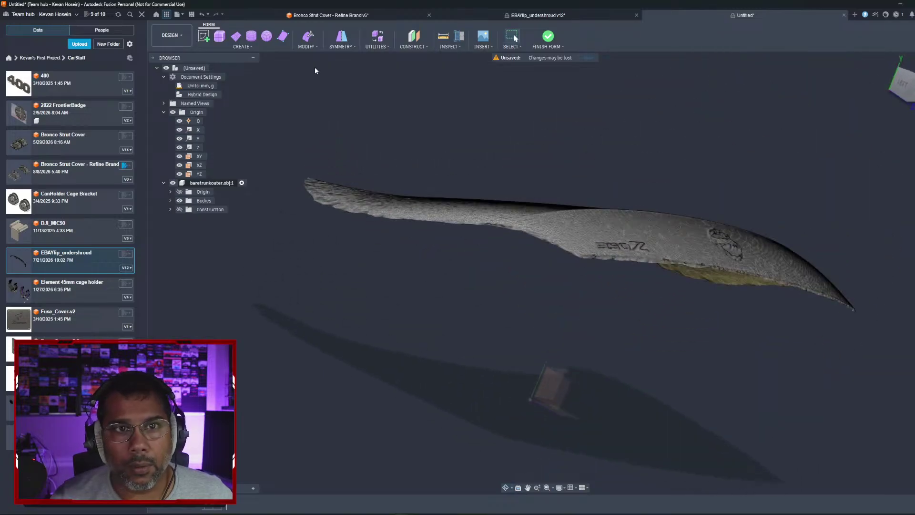
shift+middle_drag(524, 215, 654, 224)
click(655, 225)
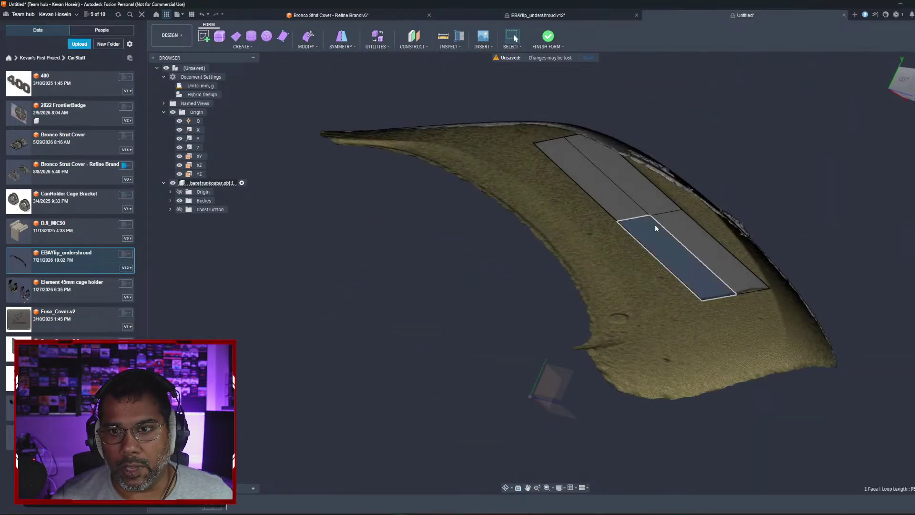
click(624, 184)
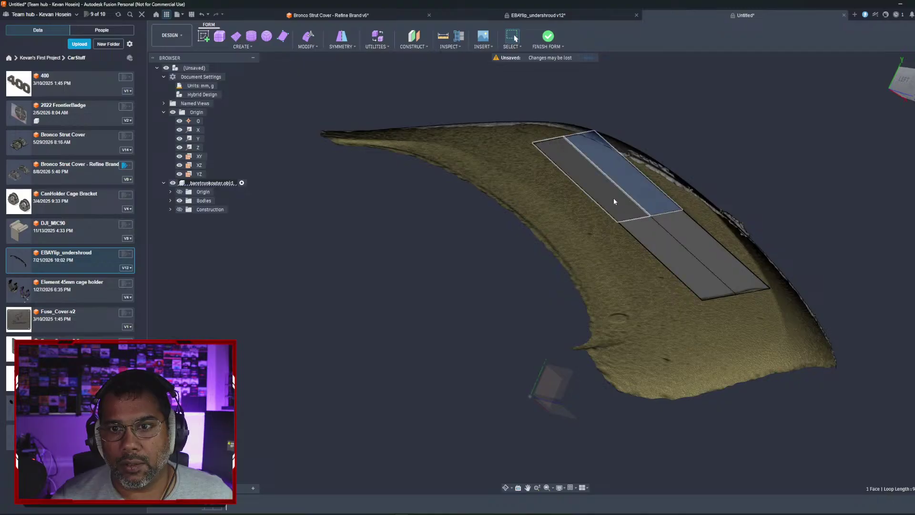
click(564, 138)
click(311, 48)
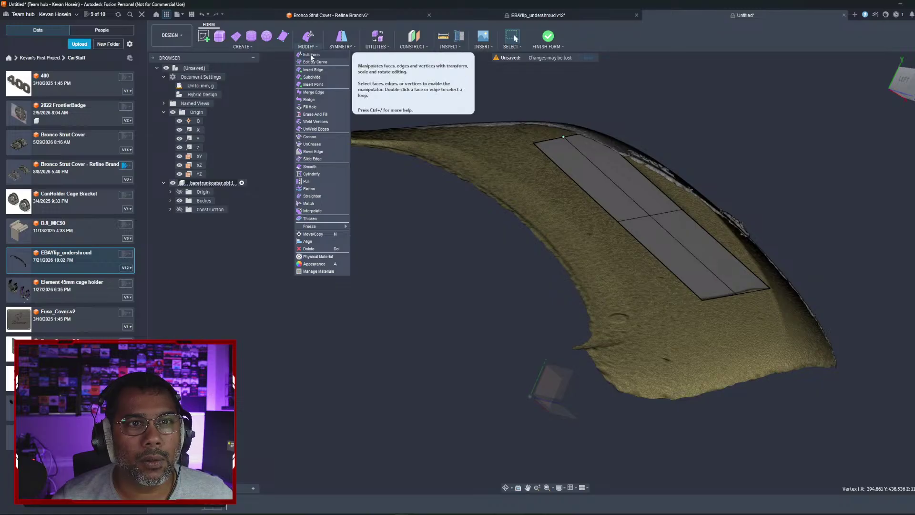
click(311, 54)
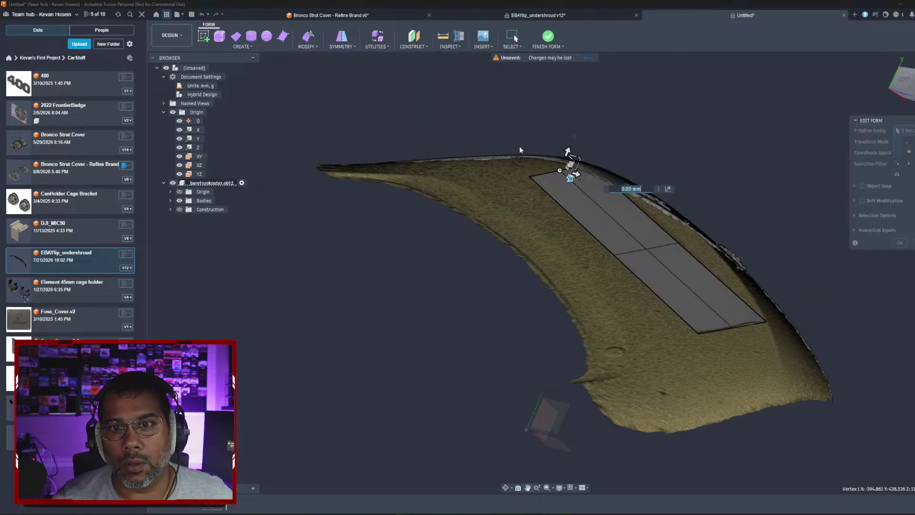
shift+middle_drag(547, 143, 557, 293)
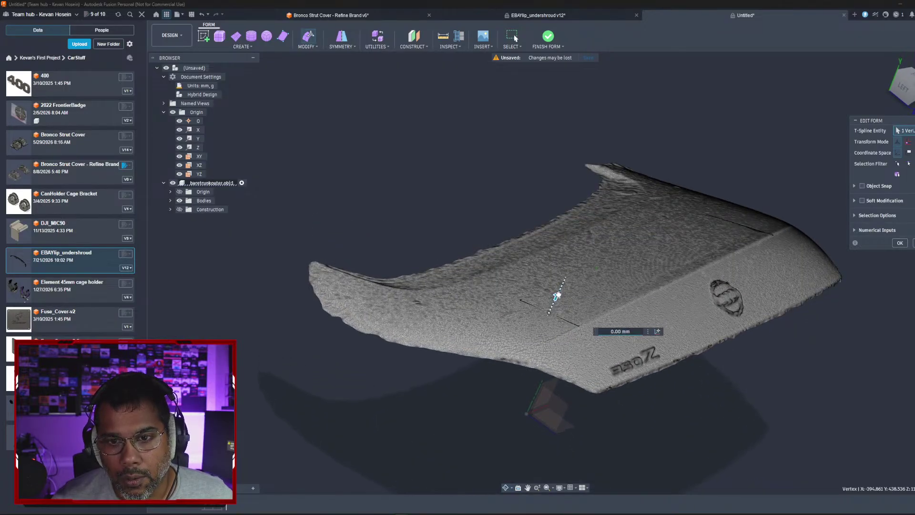
mouse_move(558, 292)
mouse_down()
mouse_move(571, 271)
mouse_move(558, 292)
mouse_up()
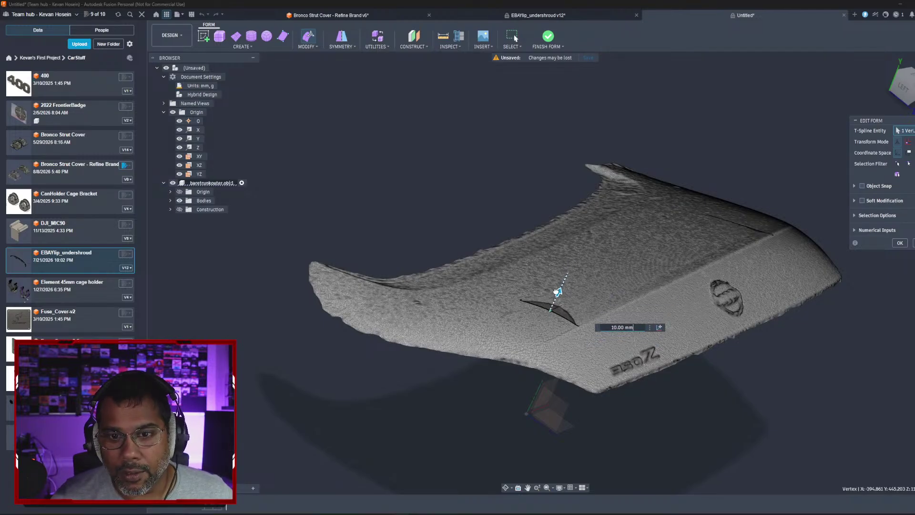
Step: Lower the same short-edge vertex by about 5 mm to bring it closer to the trunk mesh and finish the edit
scroll(558, 292, up, 3)
mouse_move(557, 296)
shift+middle_down()
mouse_move(555, 276)
mouse_move(550, 290)
shift+middle_up()
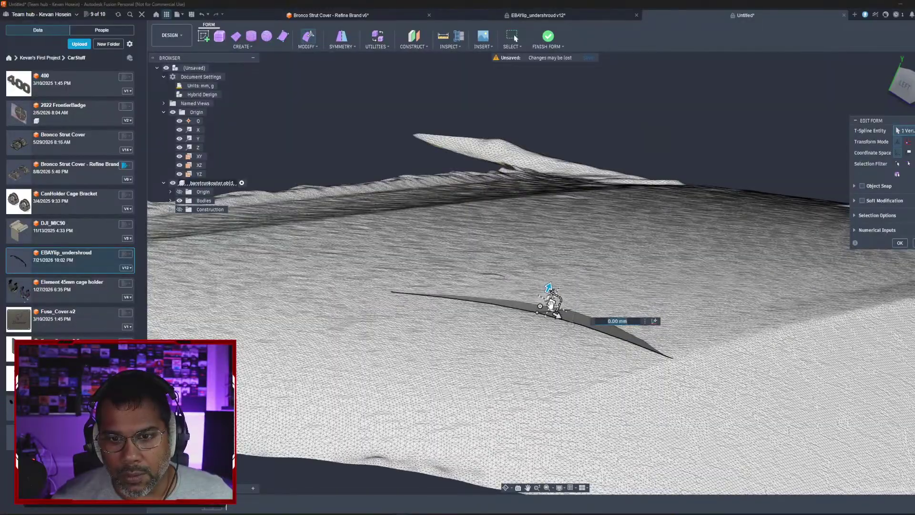
drag(548, 287, 545, 305)
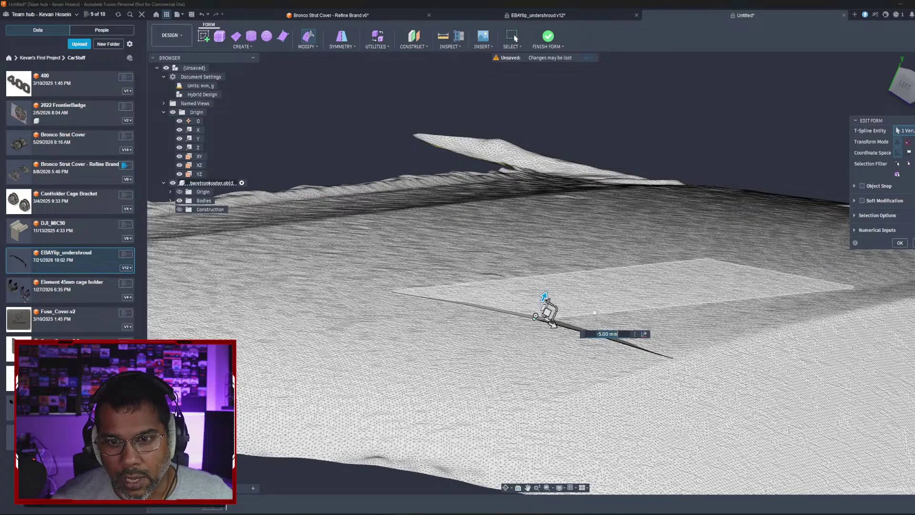
click(903, 245)
Step: Raise the center vertex of the subdivided face above the trunk mesh with Edit Form
shift+middle_drag(704, 306, 547, 219)
scroll(548, 218, down, 3)
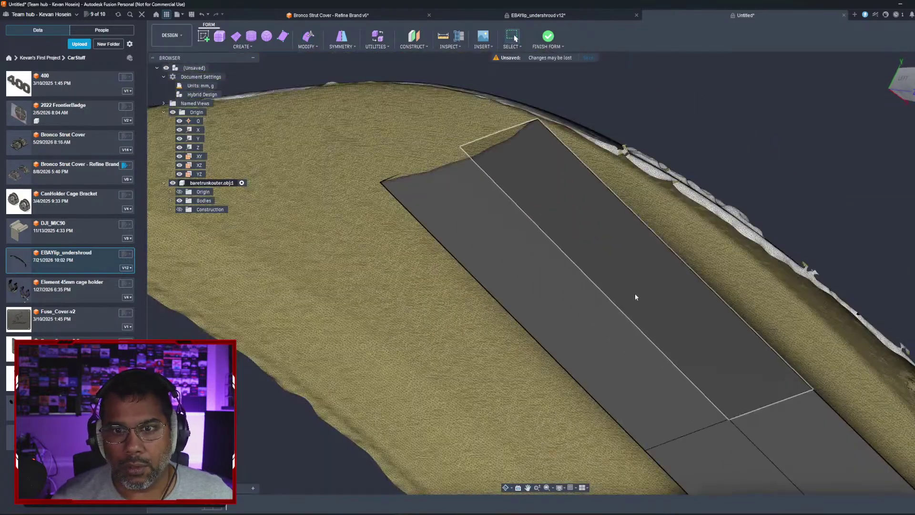
scroll(564, 293, up, 5)
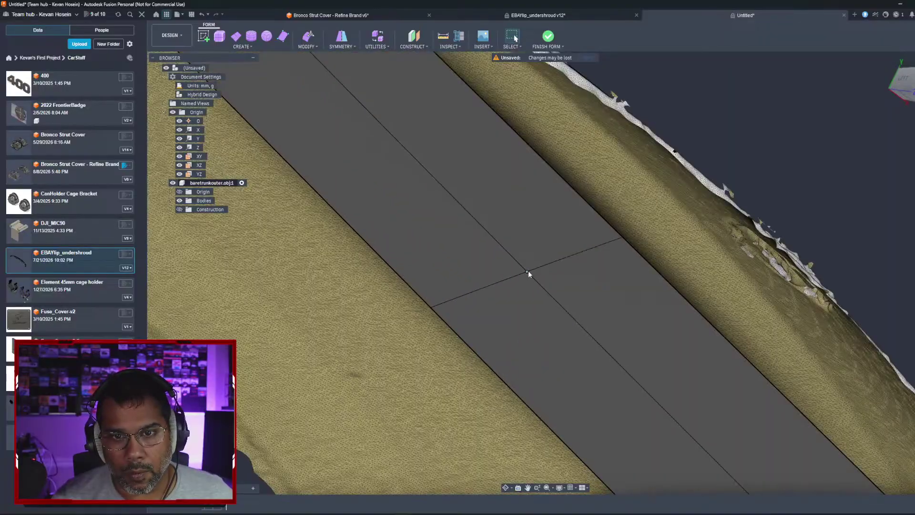
right_click(528, 271)
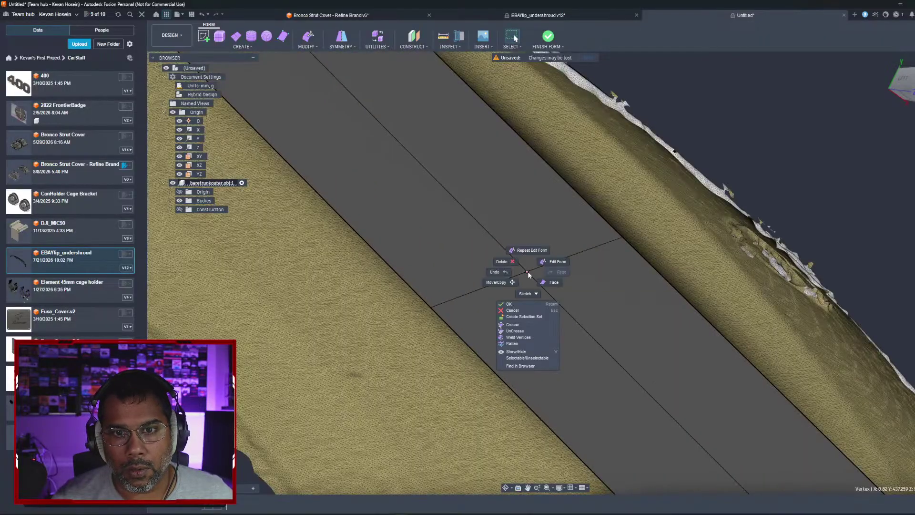
click(554, 261)
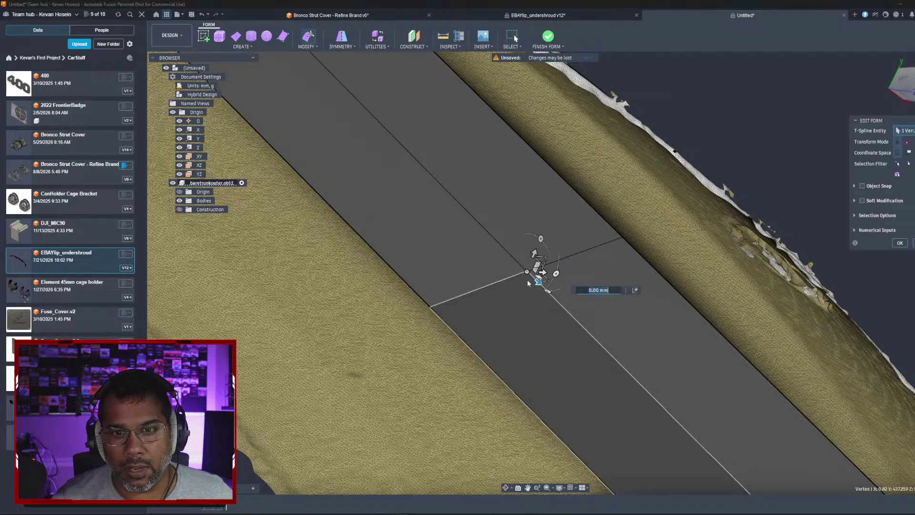
scroll(527, 283, down, 5)
scroll(544, 209, up, 4)
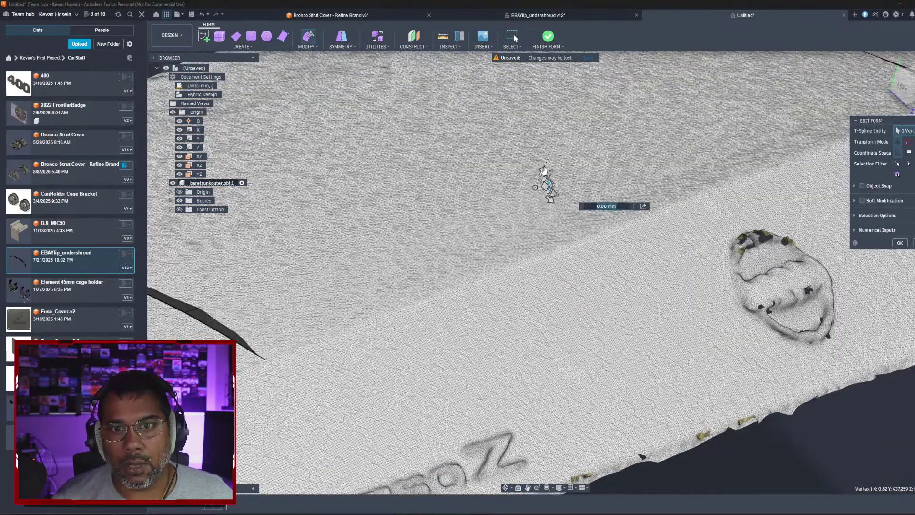
drag(545, 170, 576, 116)
middle_drag(576, 116, 372, 241)
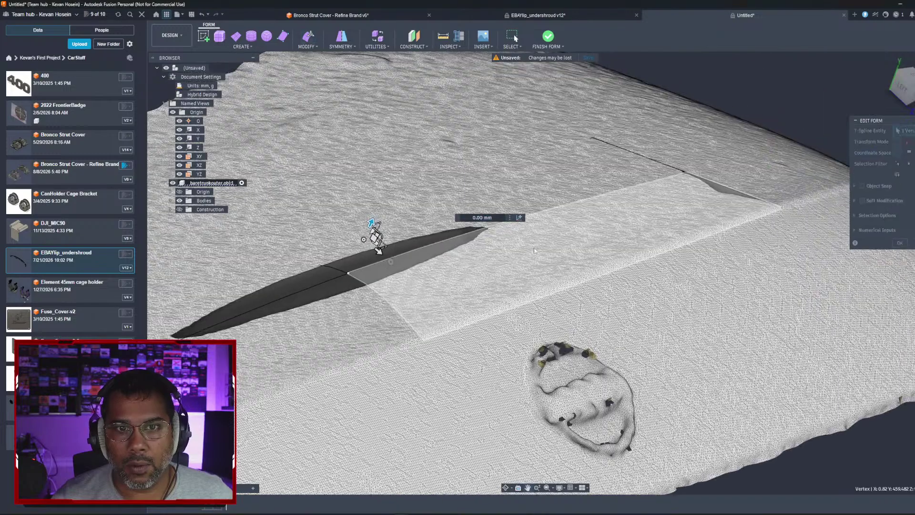
click(900, 243)
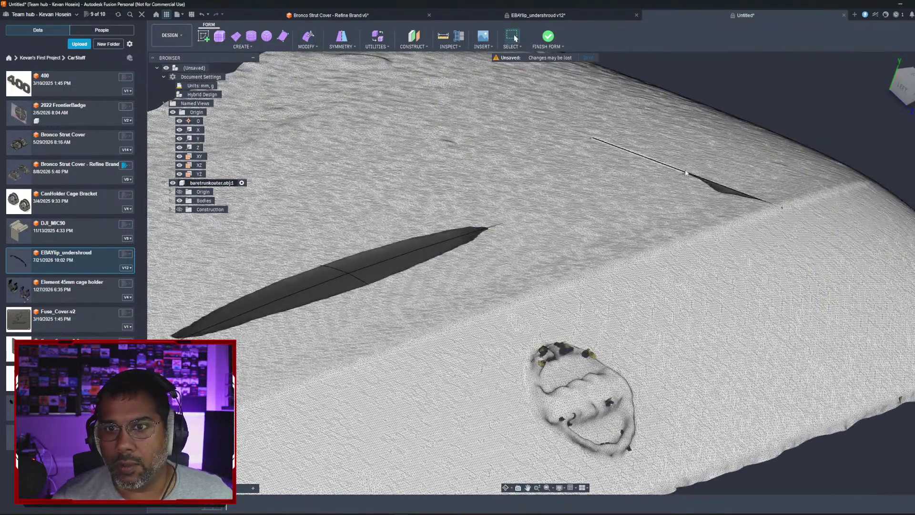
right_click(688, 175)
click(690, 150)
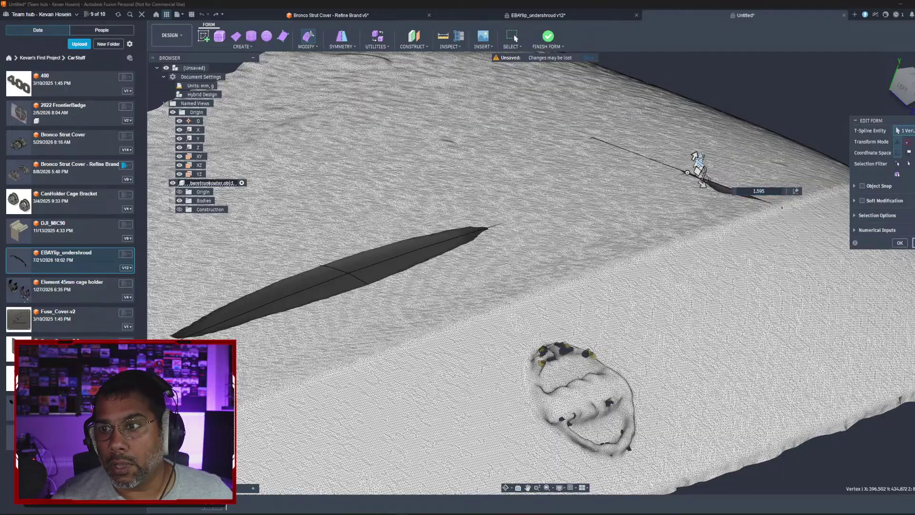
key(Return)
Step: Adjust the height of the middle vertex on the opposite short edge with Edit Form, ending with a downward move of about 2 mm
right_click(687, 173)
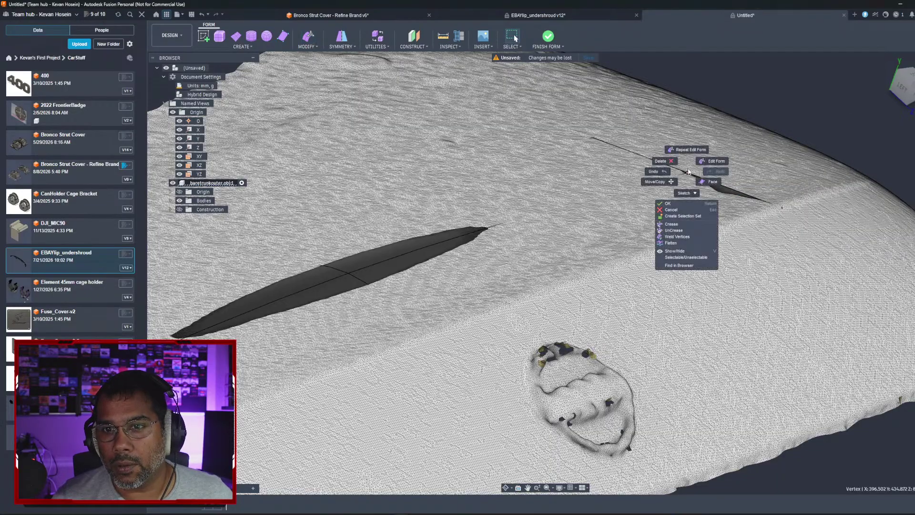
click(686, 151)
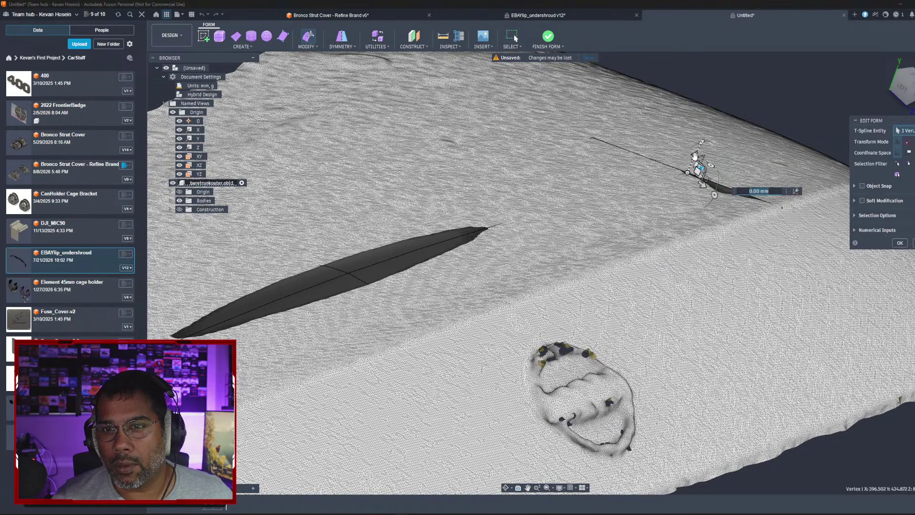
drag(695, 155, 697, 151)
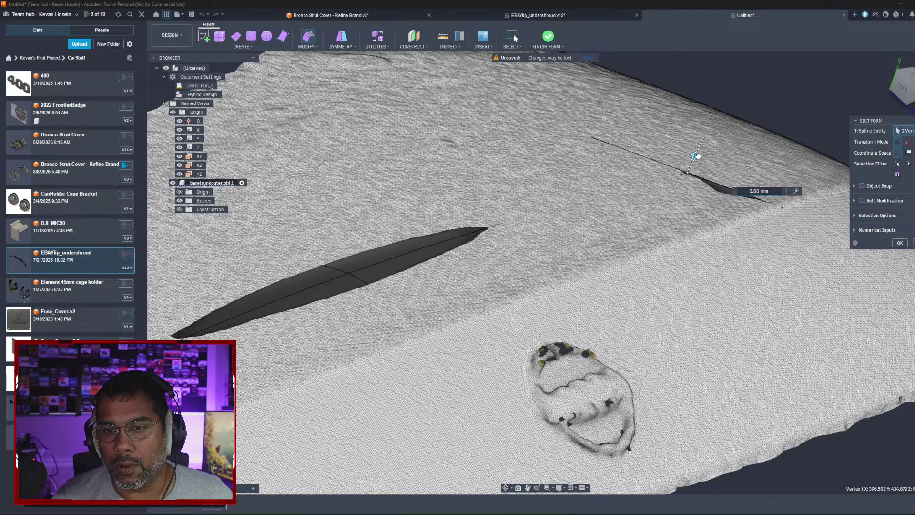
shift+middle_drag(694, 153, 633, 155)
scroll(633, 156, up, 8)
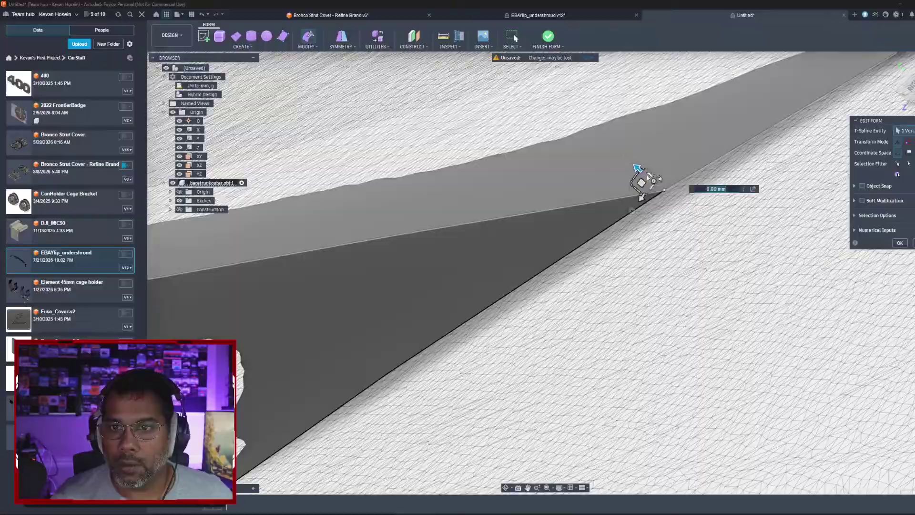
drag(638, 168, 628, 208)
scroll(613, 215, down, 10)
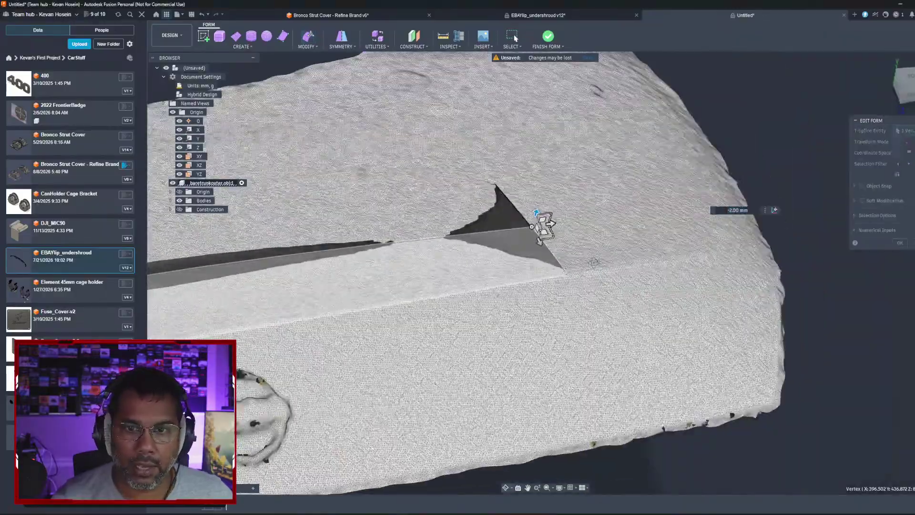
shift+middle_drag(593, 262, 567, 269)
scroll(547, 277, down, 7)
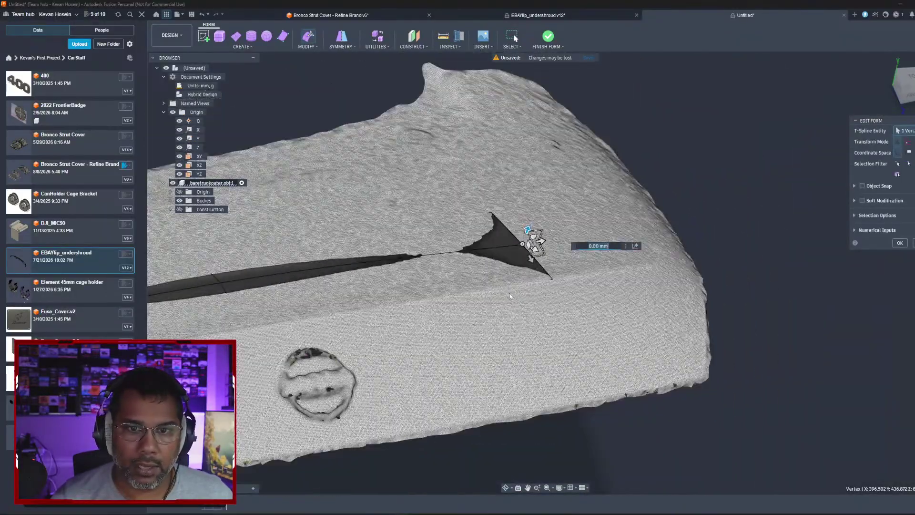
middle_drag(437, 304, 573, 284)
shift+middle_drag(507, 296, 824, 286)
click(900, 244)
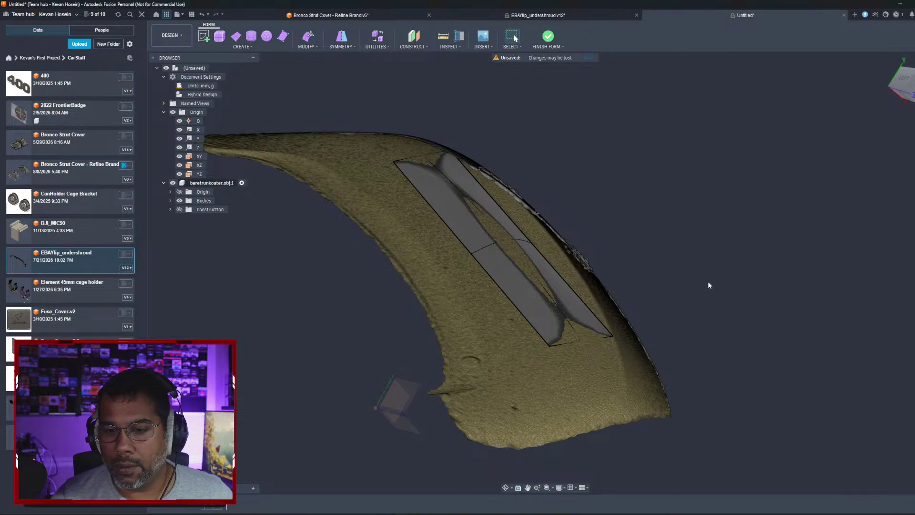
Step: Raise the middle vertex of the long edge nearest the badge by about 35 mm with Edit Form
scroll(497, 260, up, 8)
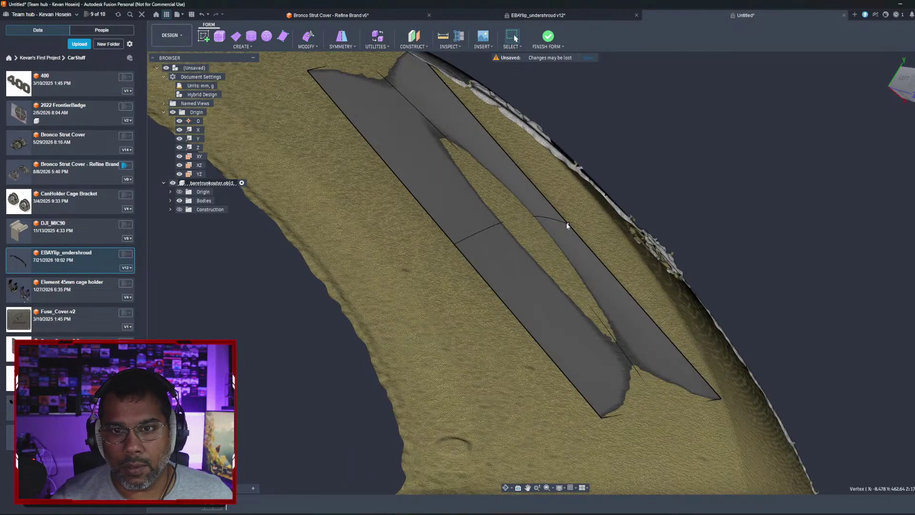
right_click(566, 222)
click(571, 209)
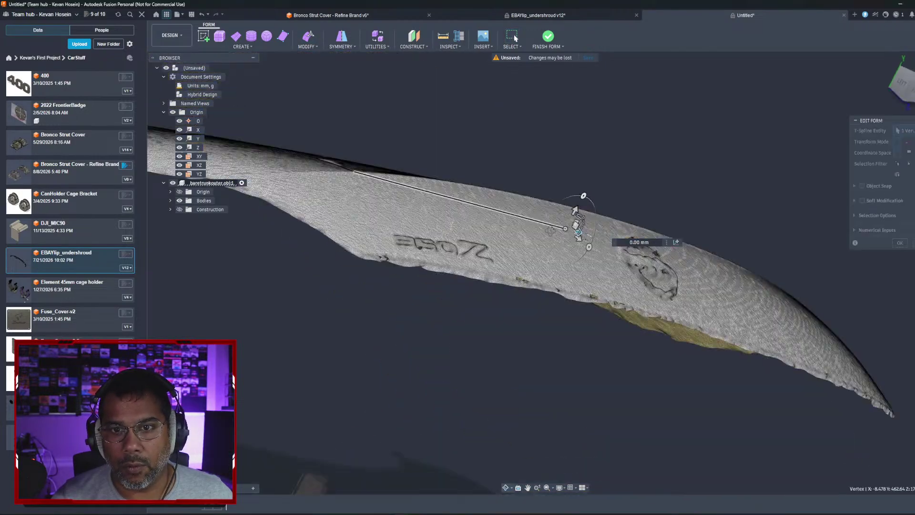
shift+middle_drag(577, 224, 559, 232)
scroll(560, 232, up, 6)
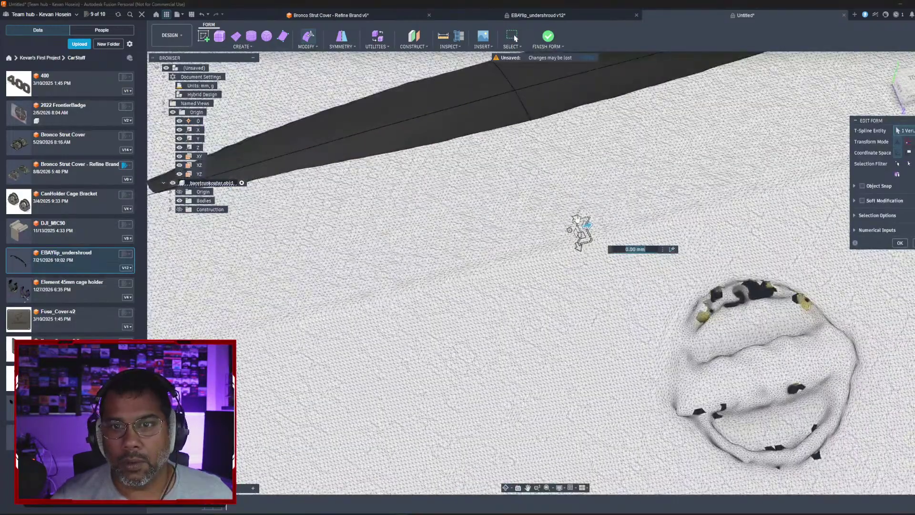
drag(577, 218, 606, 183)
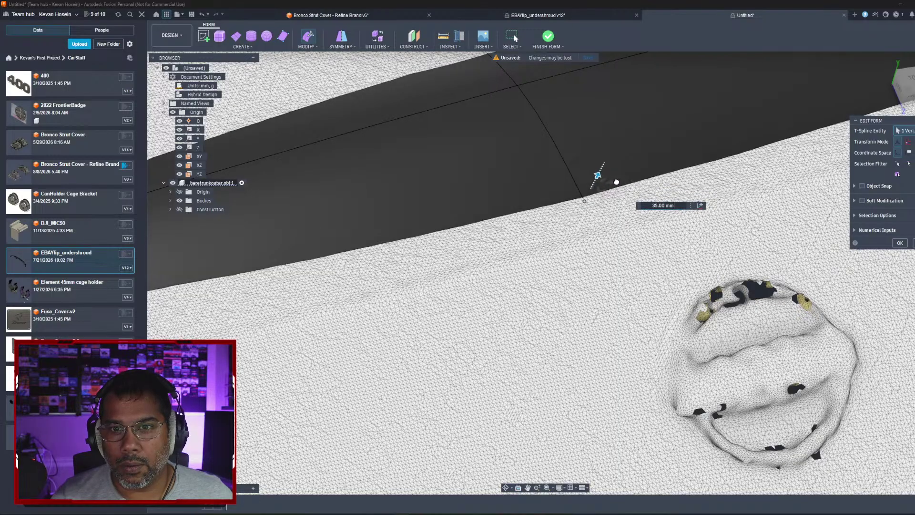
shift+middle_drag(603, 178, 600, 240)
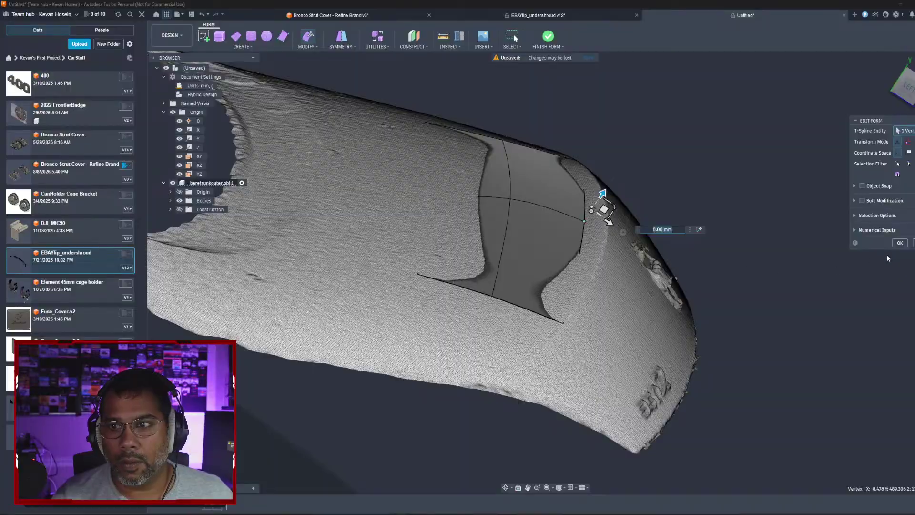
click(899, 243)
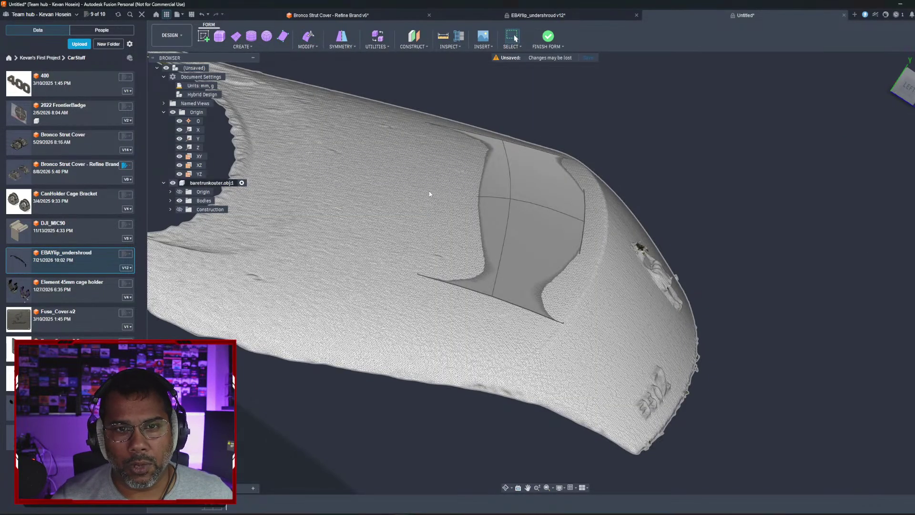
Step: Raise the middle vertex of the long edge farthest from the badge by about 30 mm with Edit Form
shift+middle_drag(481, 199, 410, 220)
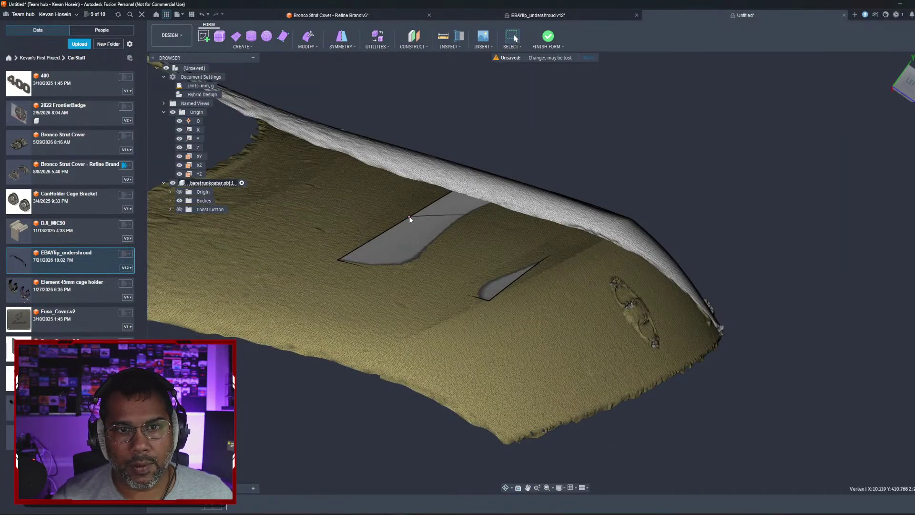
right_click(410, 219)
click(408, 186)
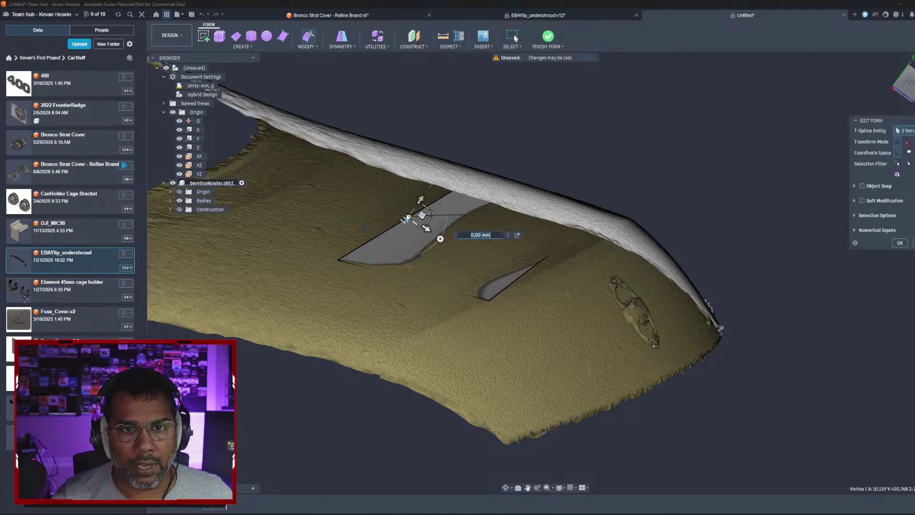
shift+middle_drag(437, 192, 423, 204)
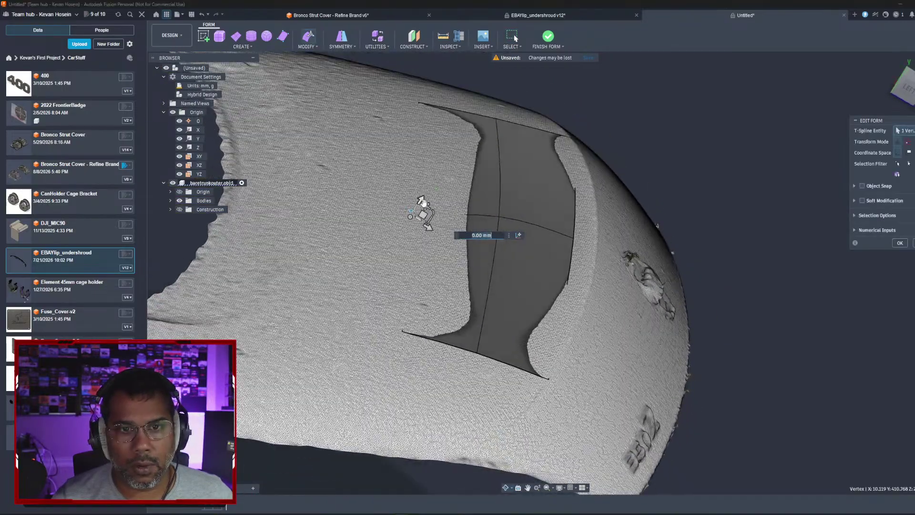
drag(420, 199, 442, 184)
scroll(435, 192, up, 5)
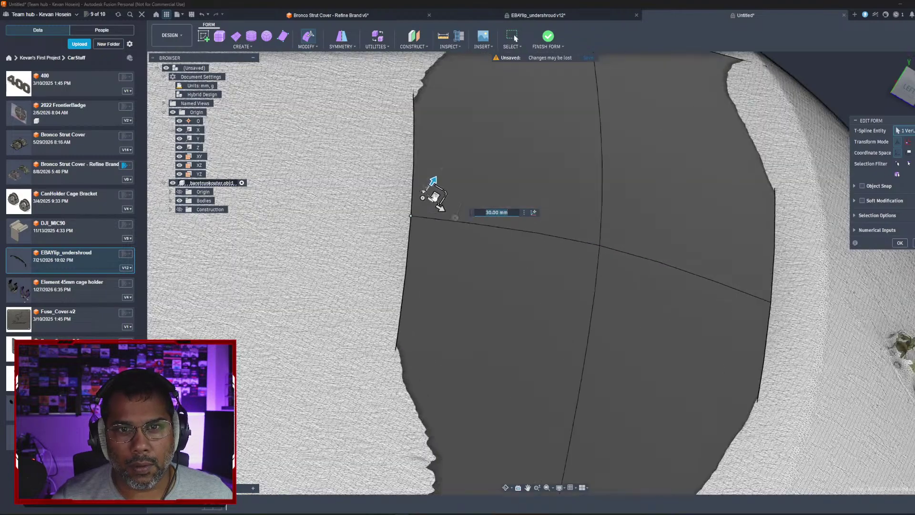
mouse_move(433, 194)
shift+middle_down()
mouse_move(489, 186)
mouse_move(498, 215)
shift+middle_up()
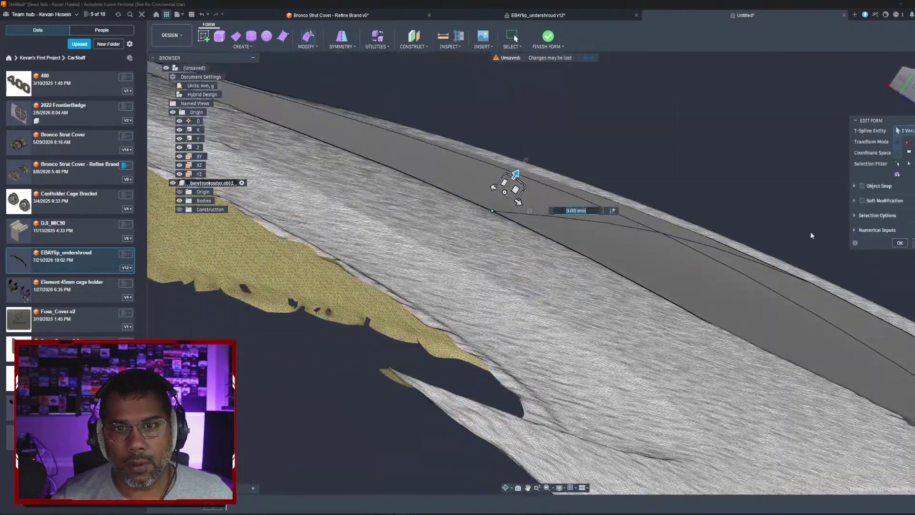
click(898, 244)
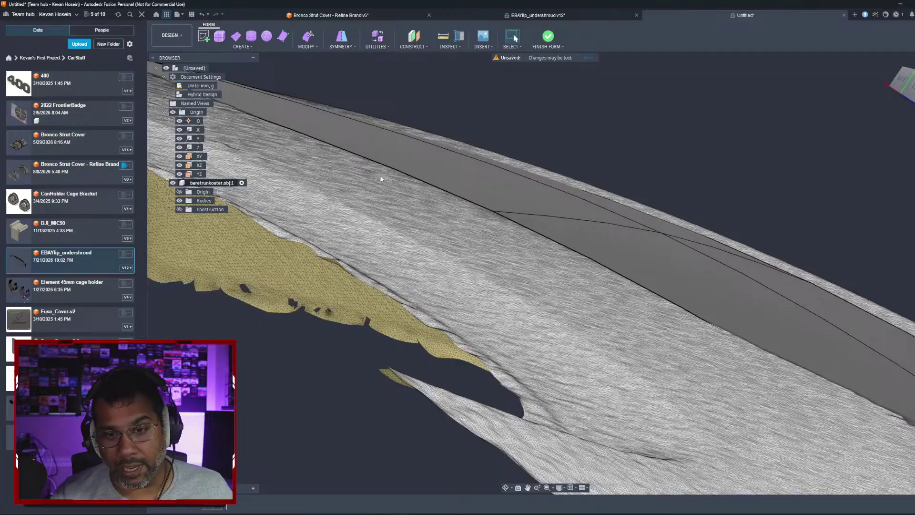
scroll(557, 245, down, 3)
shift+middle_drag(557, 245, 491, 190)
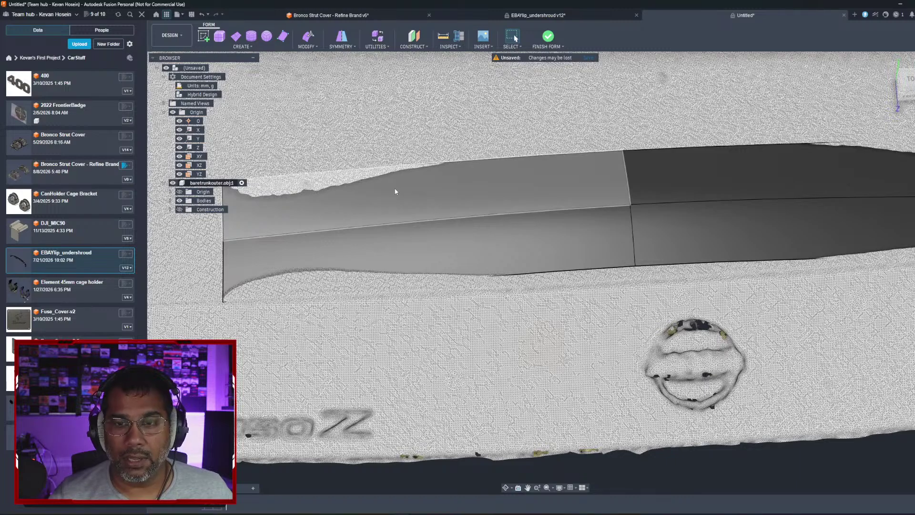
click(423, 207)
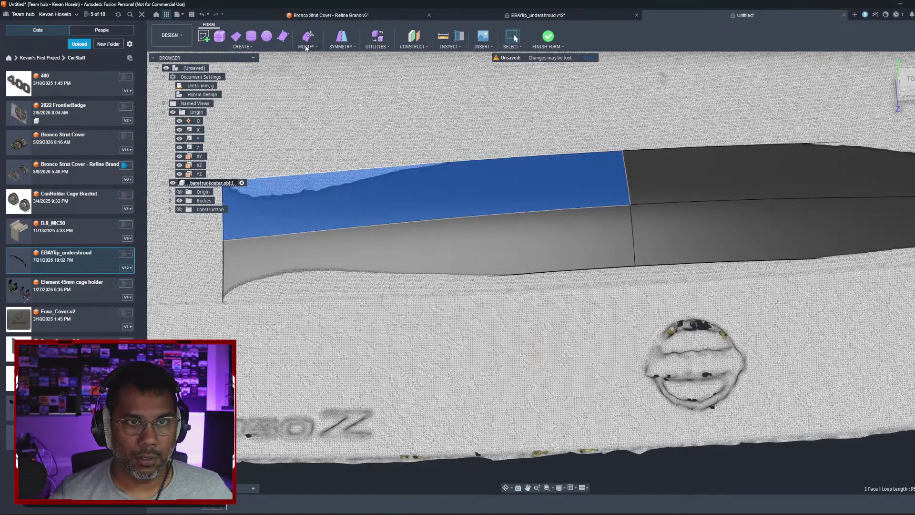
click(305, 47)
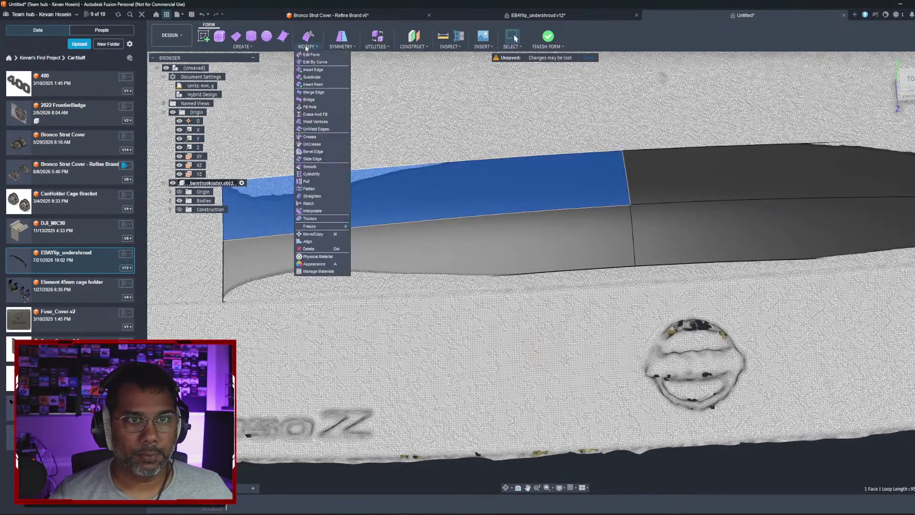
click(312, 77)
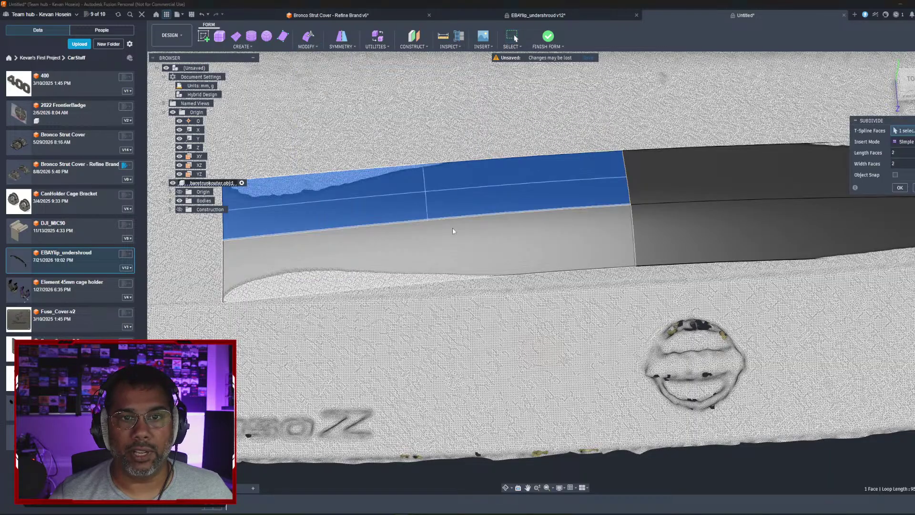
click(899, 188)
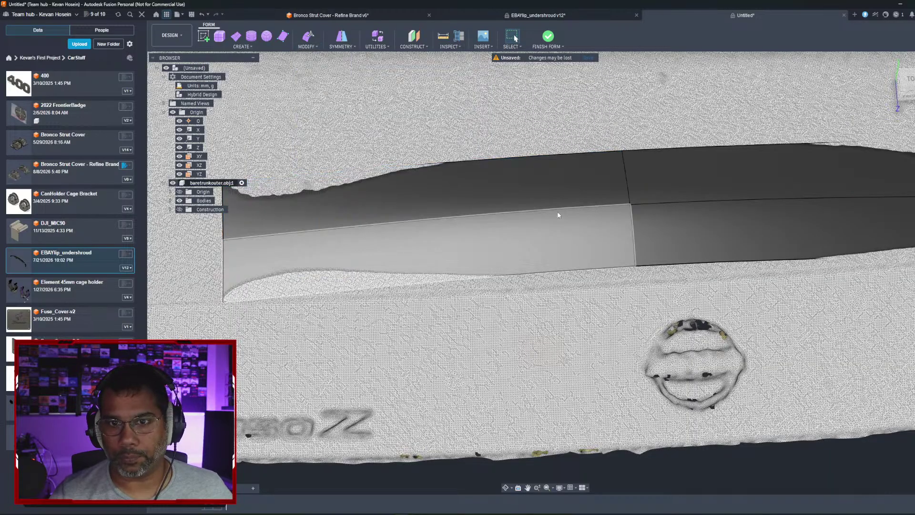
Step: Subdivide the two T-spline faces on the Bronco Z lettering side together, with 2 length faces and 2 width faces in Simple mode
click(487, 236)
shift+click(485, 199)
shift+click(677, 196)
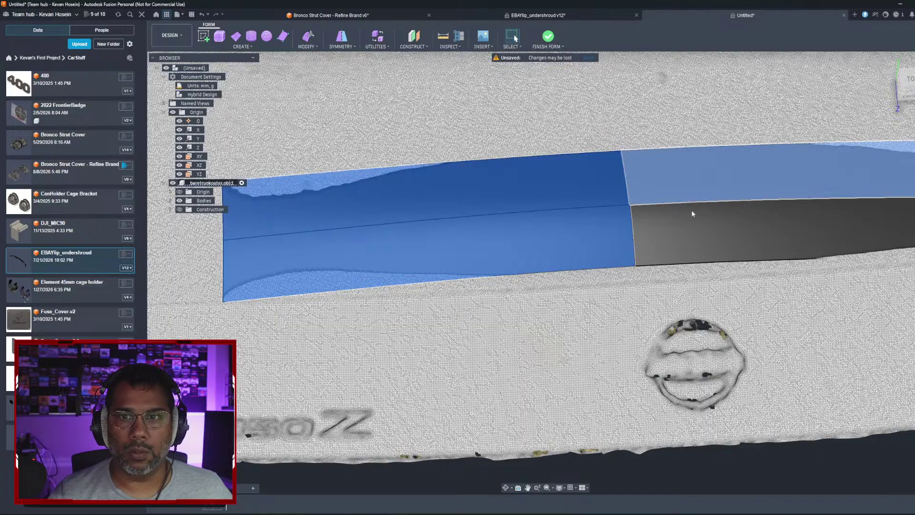
shift+click(516, 188)
shift+click(671, 187)
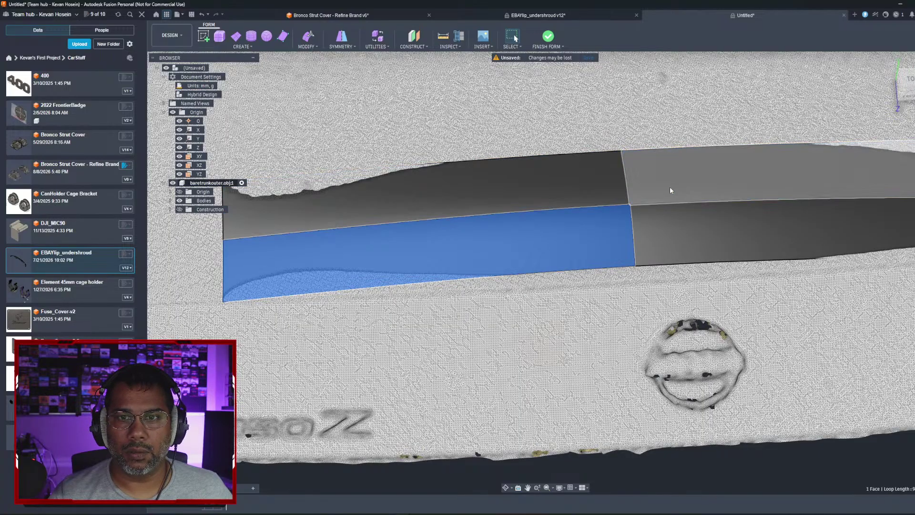
shift+click(504, 185)
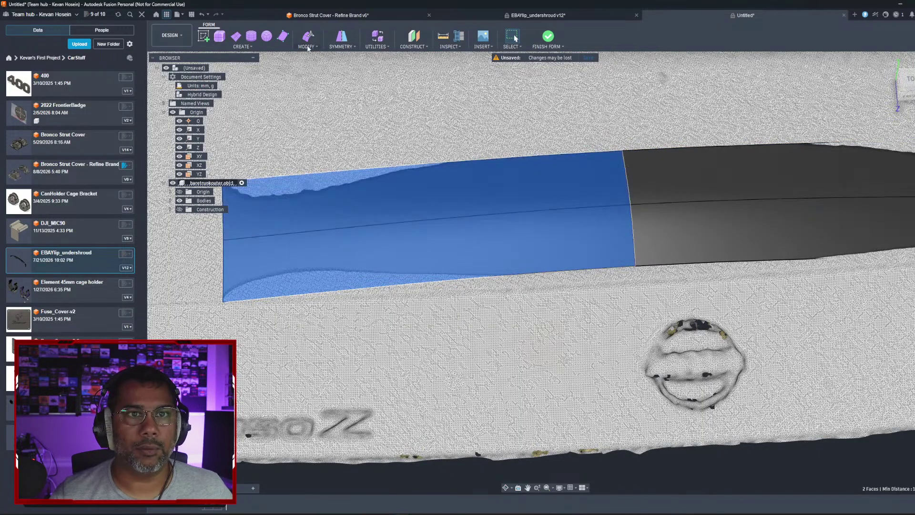
click(308, 47)
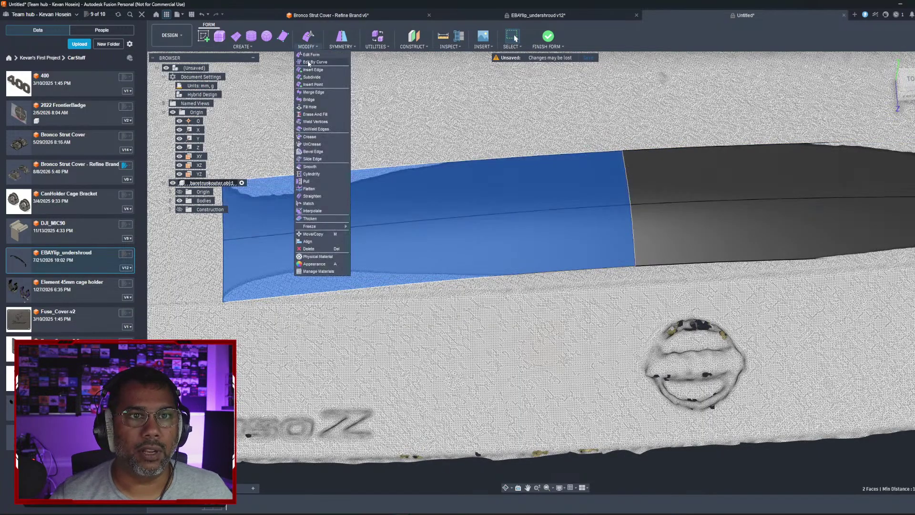
click(311, 77)
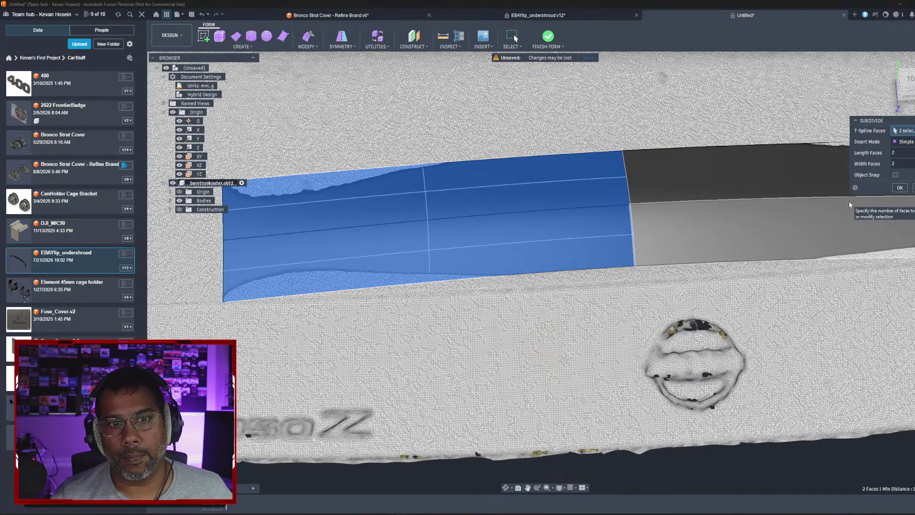
click(900, 188)
Step: Subdivide the two remaining large faces at the other end of the surface into 2 length and 2 width faces
shift+middle_drag(779, 204, 611, 199)
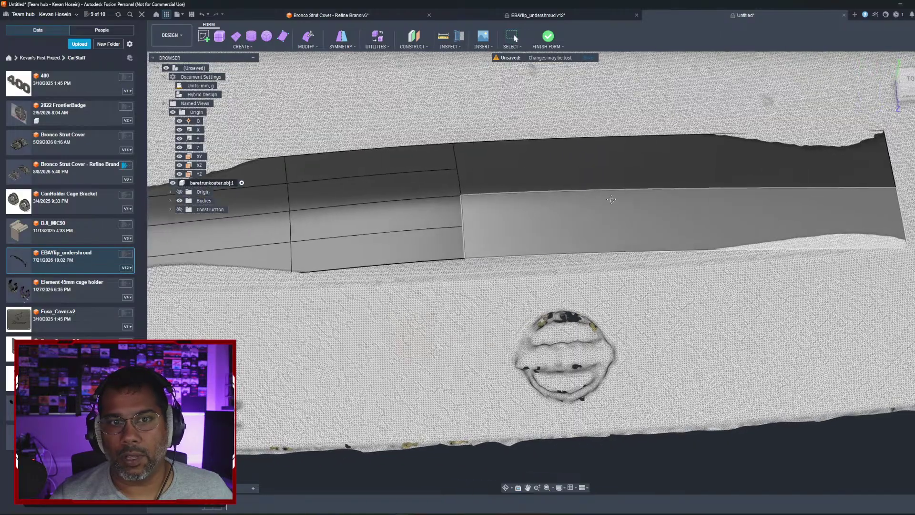
click(624, 223)
shift+click(611, 181)
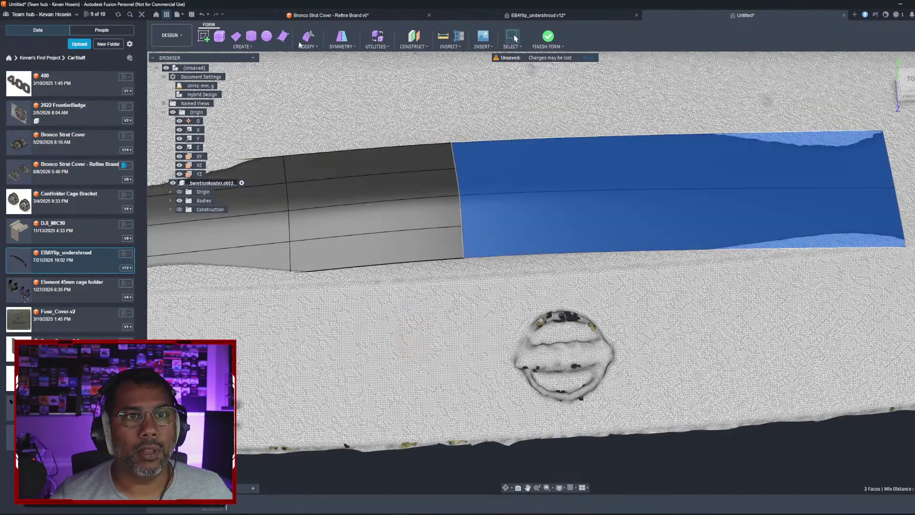
click(303, 47)
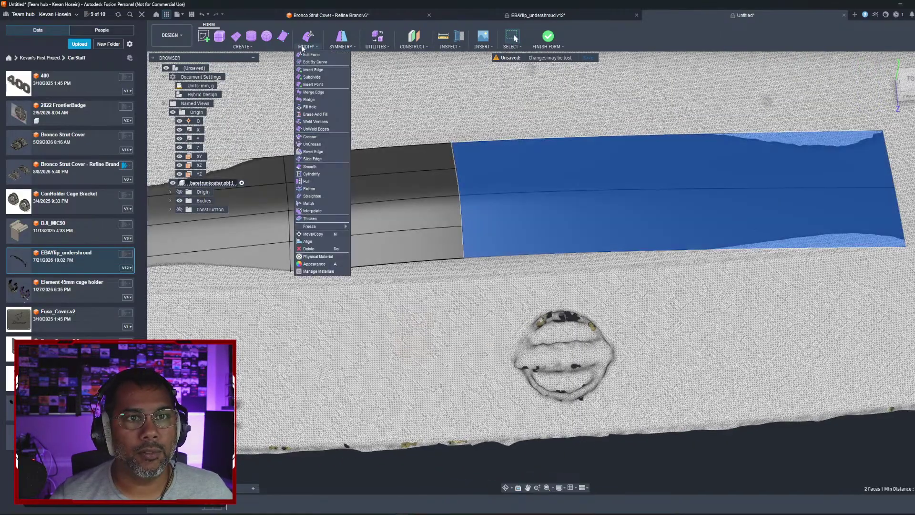
click(310, 78)
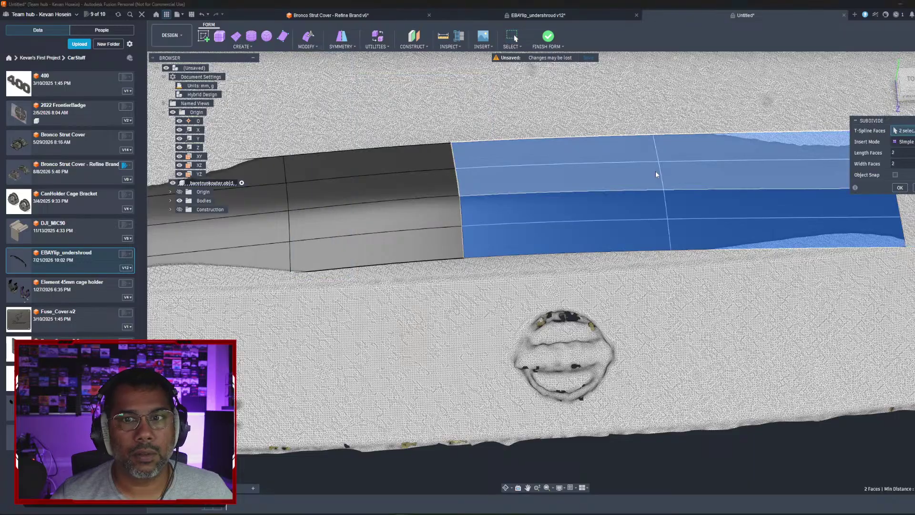
click(900, 187)
shift+middle_drag(642, 202, 758, 148)
shift+middle_drag(569, 250, 708, 197)
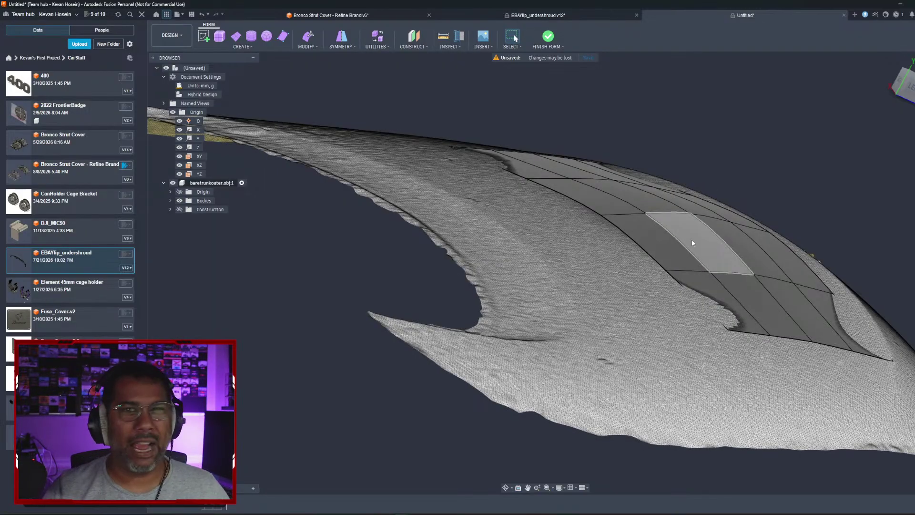
shift+middle_drag(654, 267, 637, 235)
scroll(674, 210, up, 3)
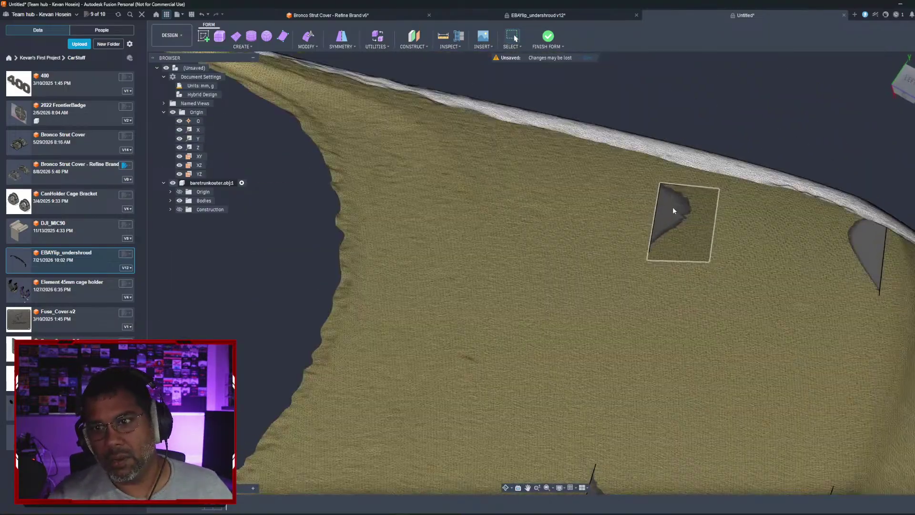
right_click(660, 184)
key(Escape)
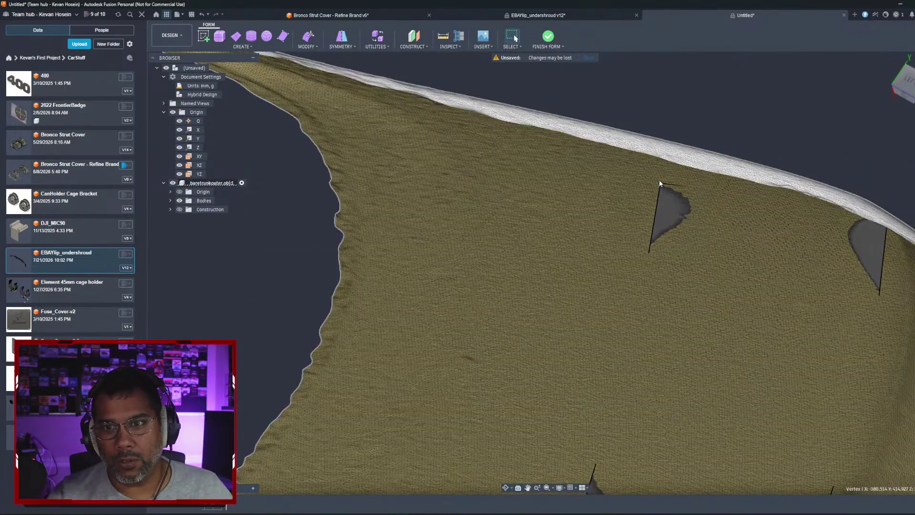
right_click(660, 184)
click(659, 162)
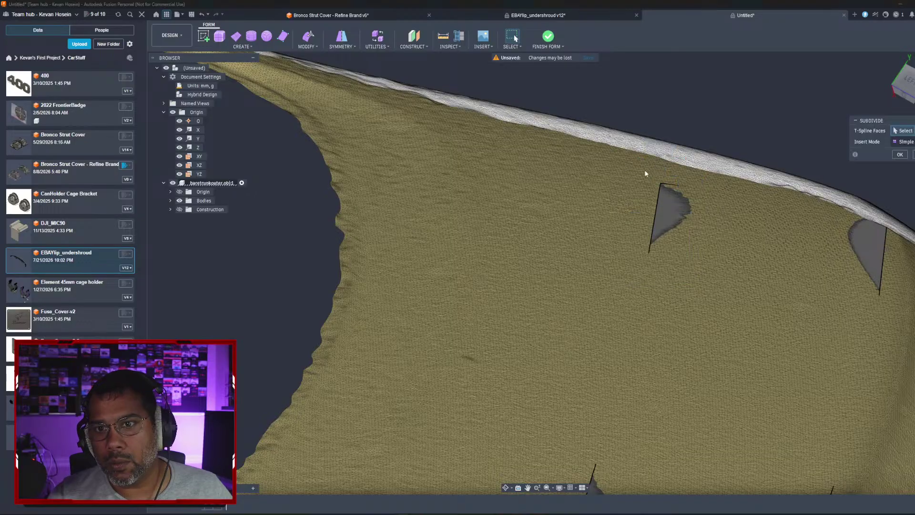
shift+middle_drag(634, 179, 617, 234)
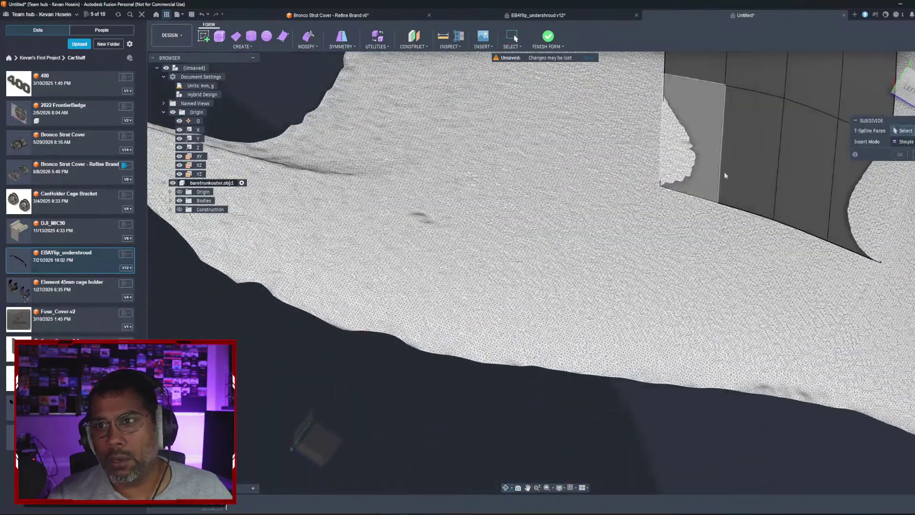
click(914, 154)
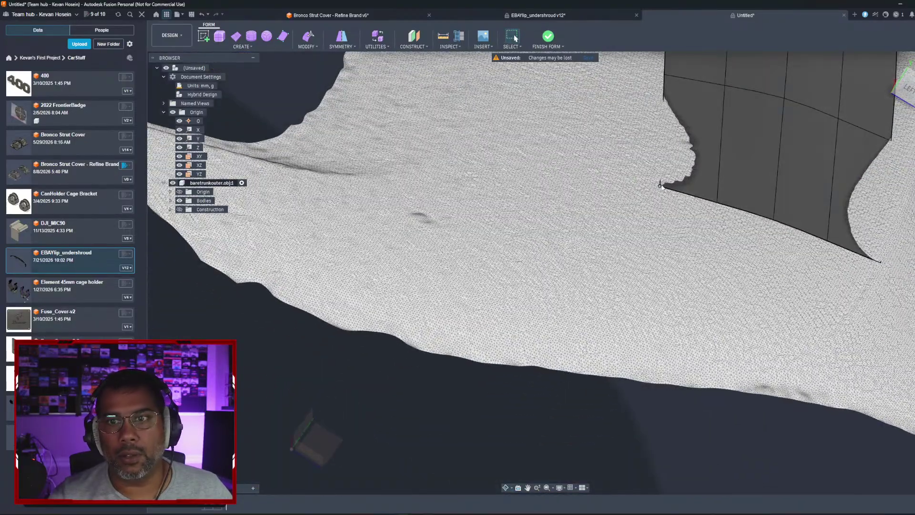
Step: Adjust the corner vertex farthest from the badge with Edit Form, ending with a downward move of about 5 mm
right_click(660, 186)
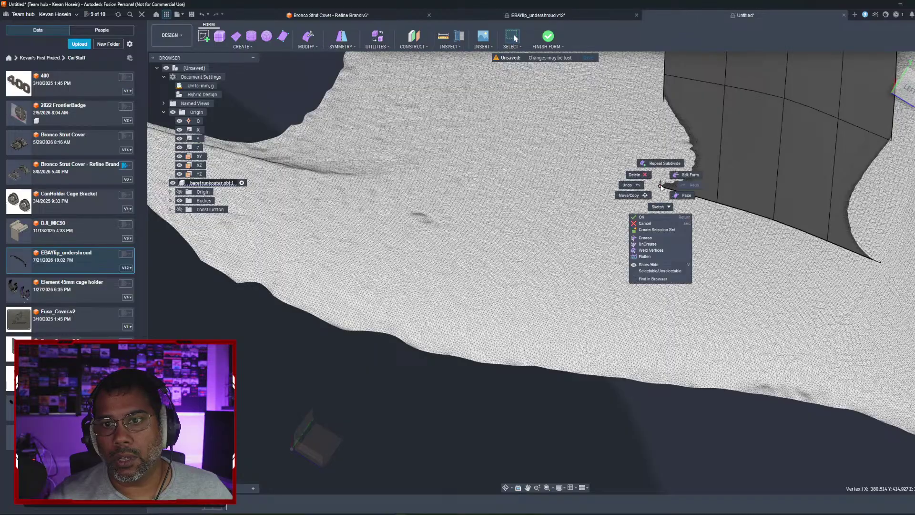
click(684, 175)
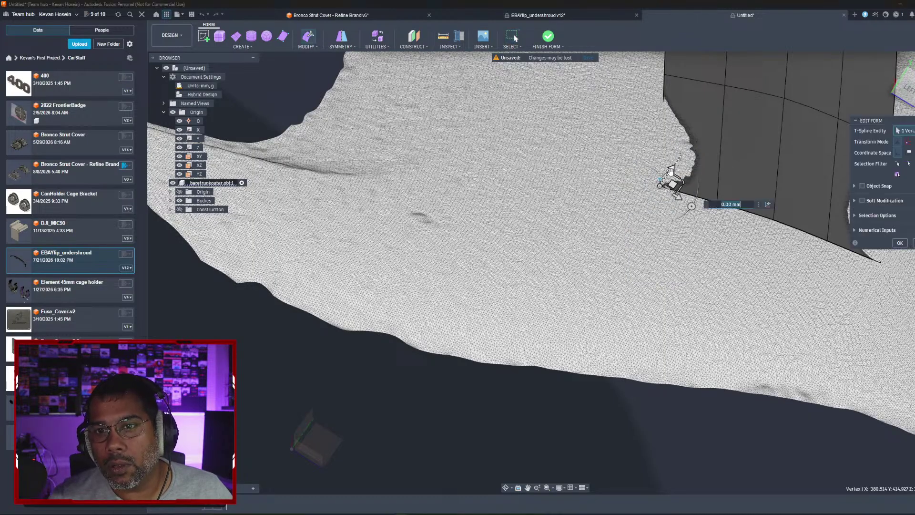
drag(671, 168, 678, 163)
shift+middle_drag(678, 186, 684, 148)
scroll(662, 157, up, 5)
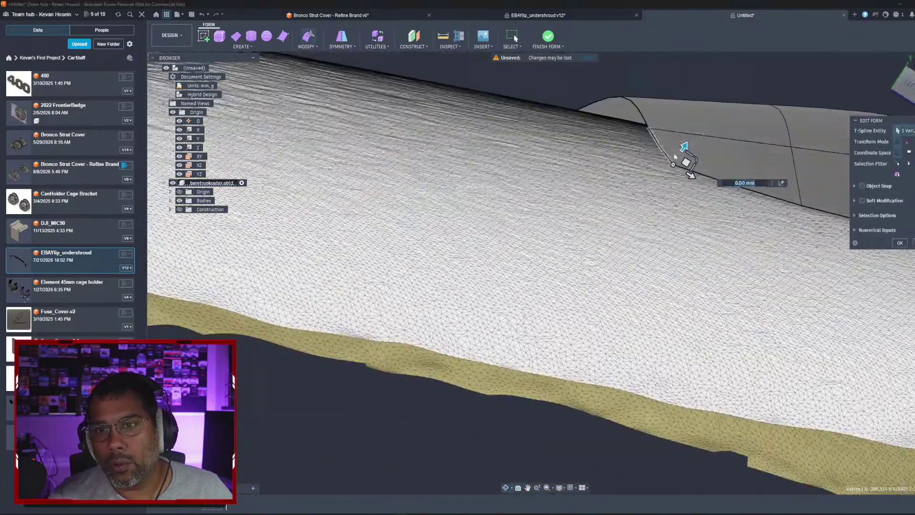
drag(682, 150, 681, 166)
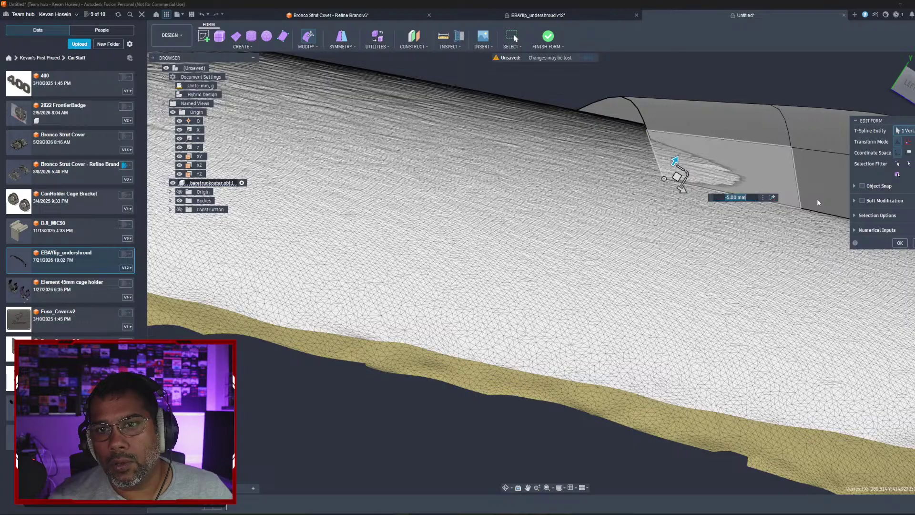
key(Return)
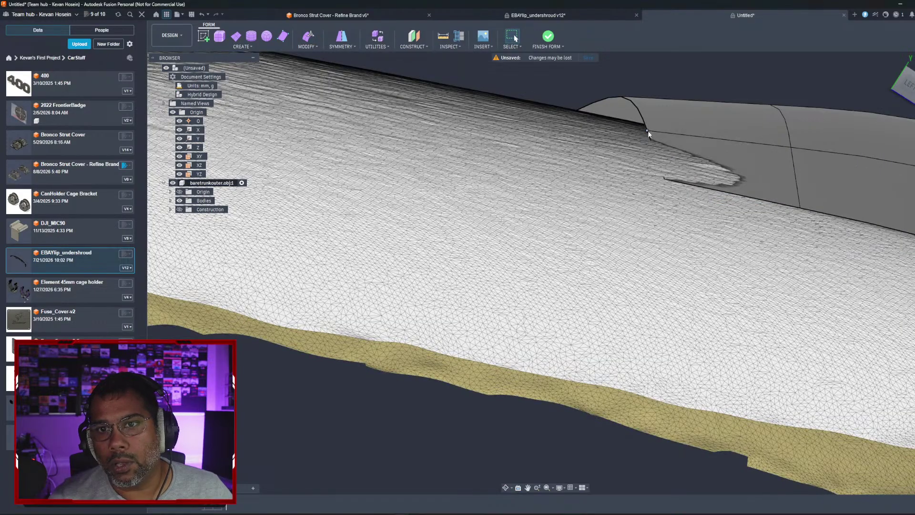
Step: Lower the neighboring vertex along the far long edge by about 2 mm with Edit Form
right_click(647, 131)
click(650, 110)
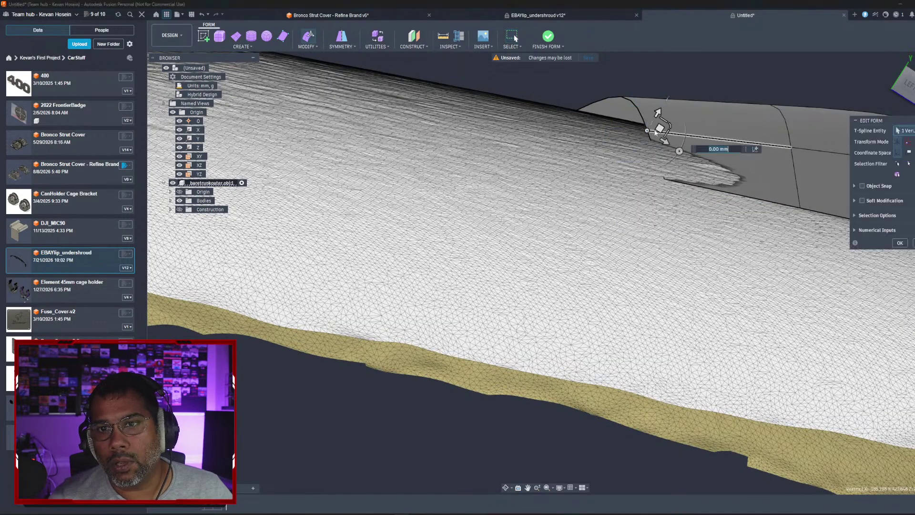
drag(656, 115, 657, 120)
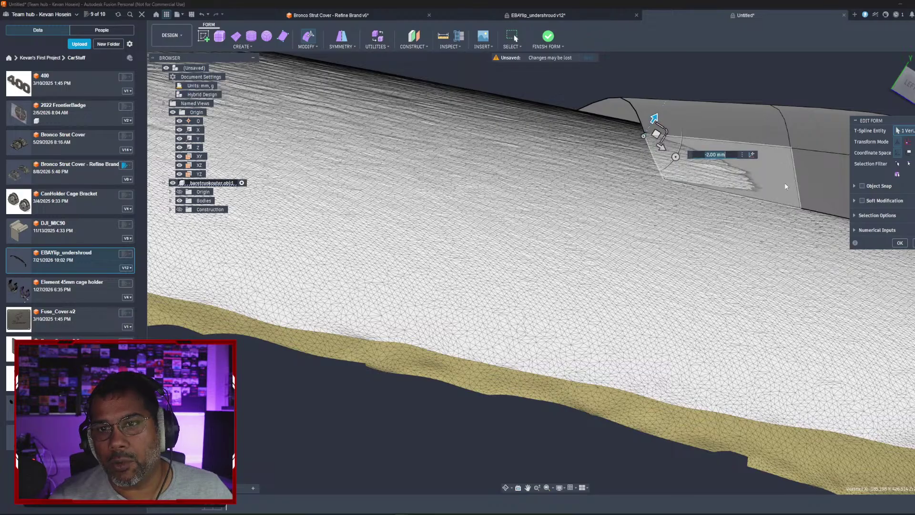
click(900, 242)
Step: Lower another vertex along the surface's lettering-side end edge by about 2 mm with Edit Form
shift+middle_drag(673, 177, 579, 237)
scroll(564, 223, up, 3)
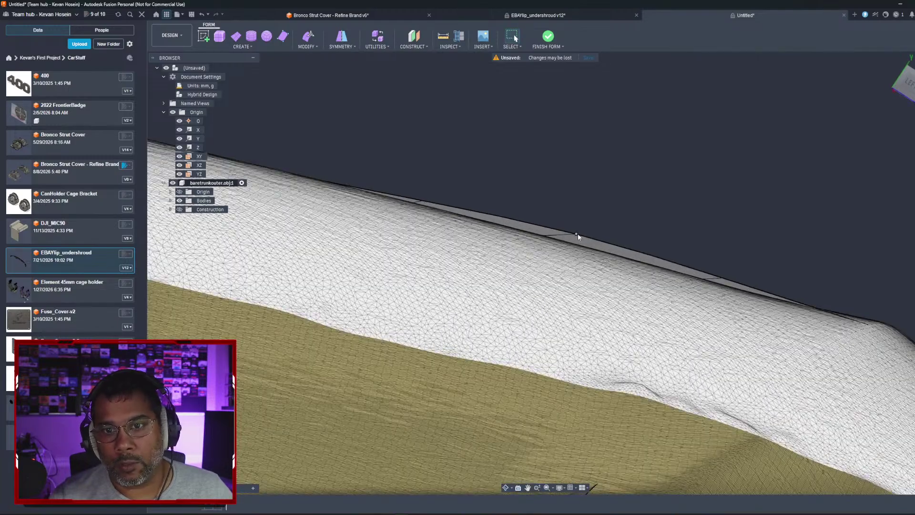
right_click(577, 233)
key(Escape)
click(577, 231)
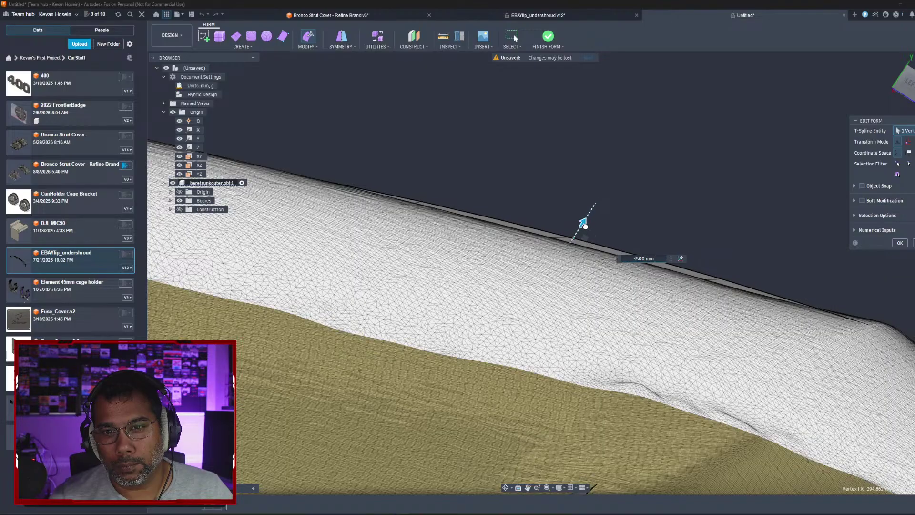
Step: Lower two more vertices along the lettering-side end edge of the surface, the second by about 2 mm
shift+middle_drag(540, 194, 677, 305)
shift+middle_drag(700, 260, 504, 192)
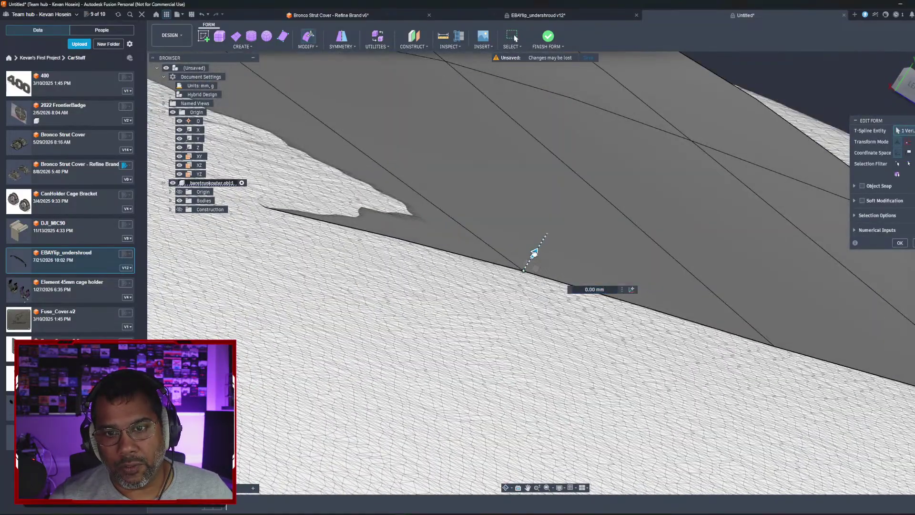
drag(534, 253, 532, 257)
shift+middle_drag(532, 258, 799, 367)
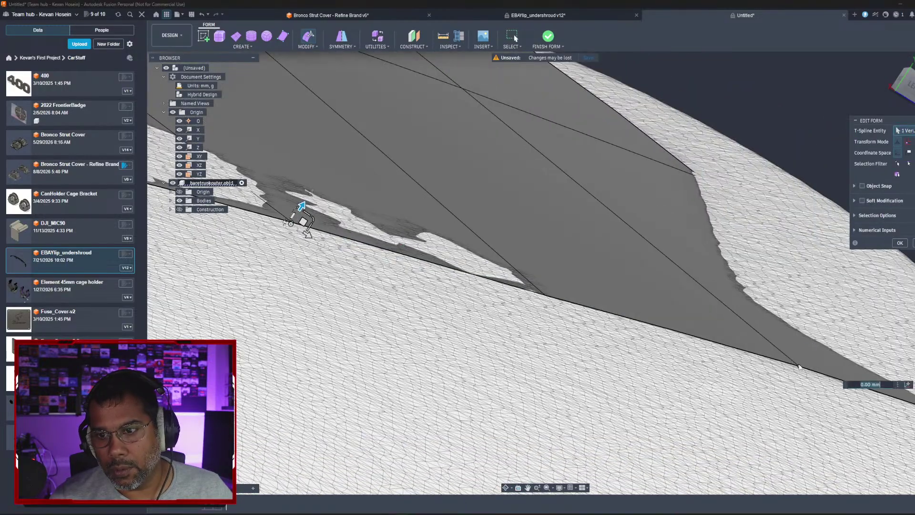
click(799, 367)
drag(809, 358, 807, 353)
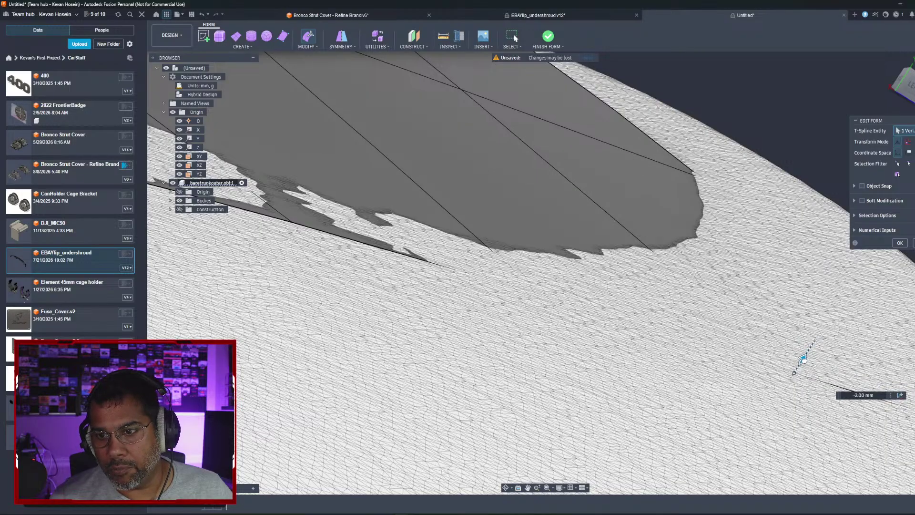
Step: Lower two vertices on the end edge opposite the lettering by about 3 mm and 2 mm, and nudge the one beside the front corner
shift+middle_drag(806, 355, 499, 273)
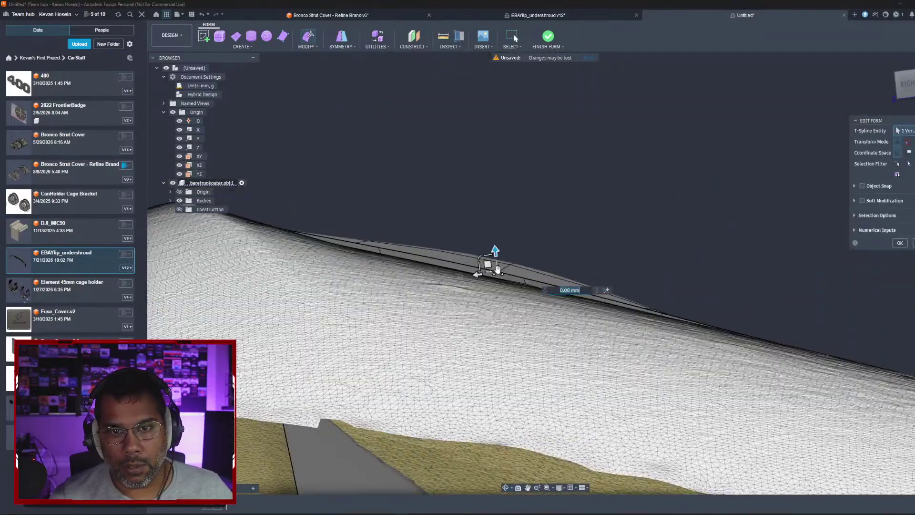
drag(496, 256, 497, 263)
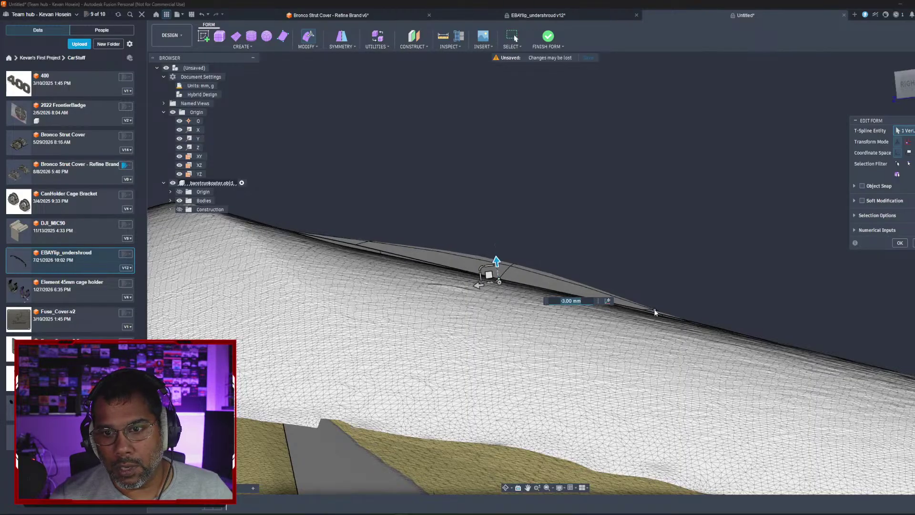
shift+middle_drag(620, 333, 608, 318)
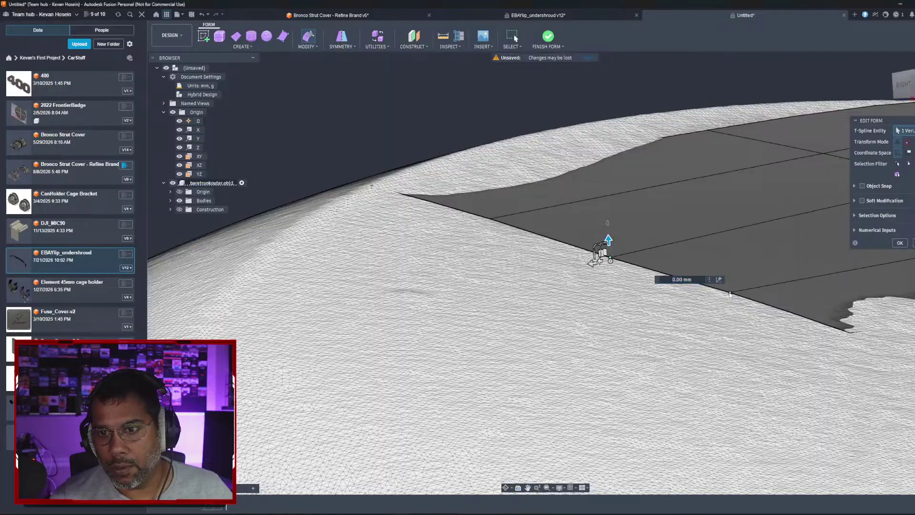
shift+middle_drag(586, 285, 544, 250)
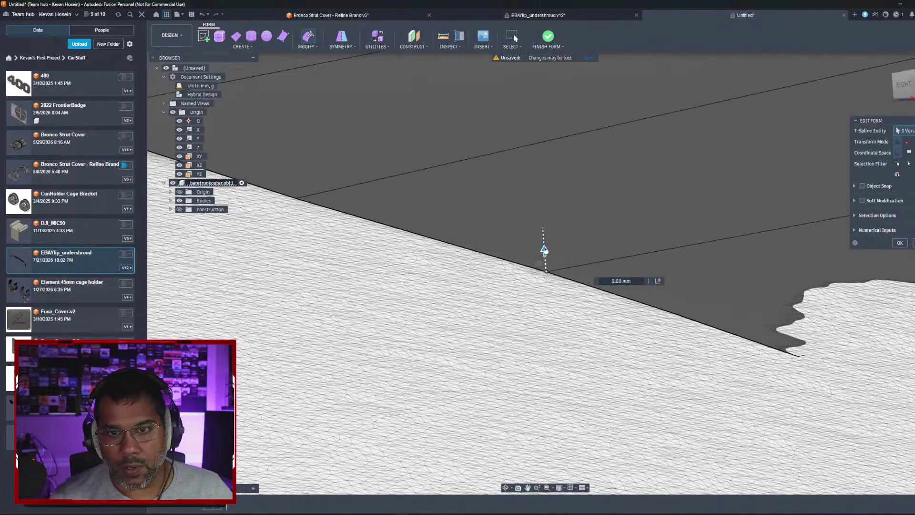
drag(543, 249, 546, 257)
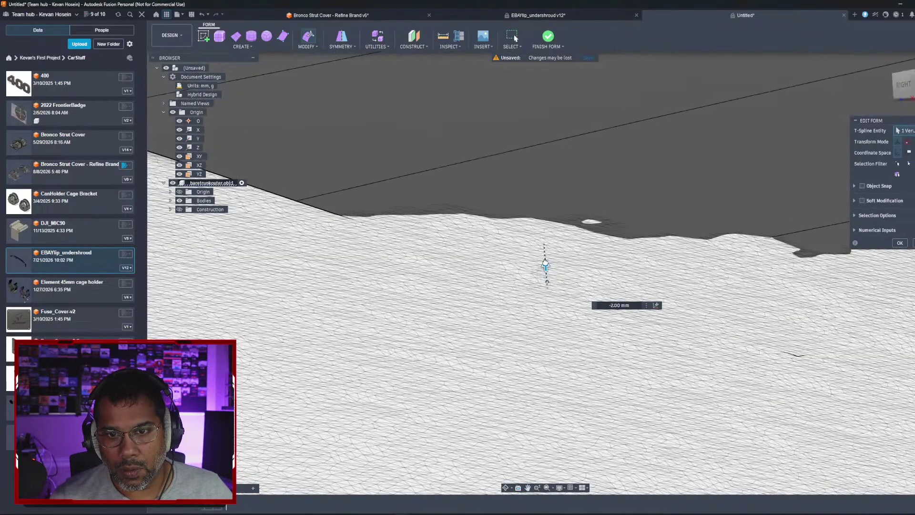
shift+middle_drag(529, 274, 490, 241)
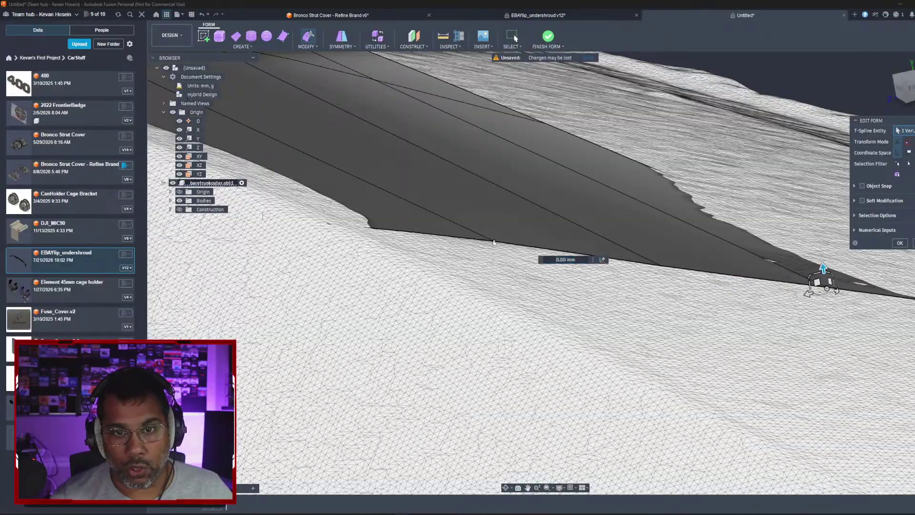
click(494, 242)
drag(491, 232, 490, 229)
shift+middle_drag(490, 229, 431, 244)
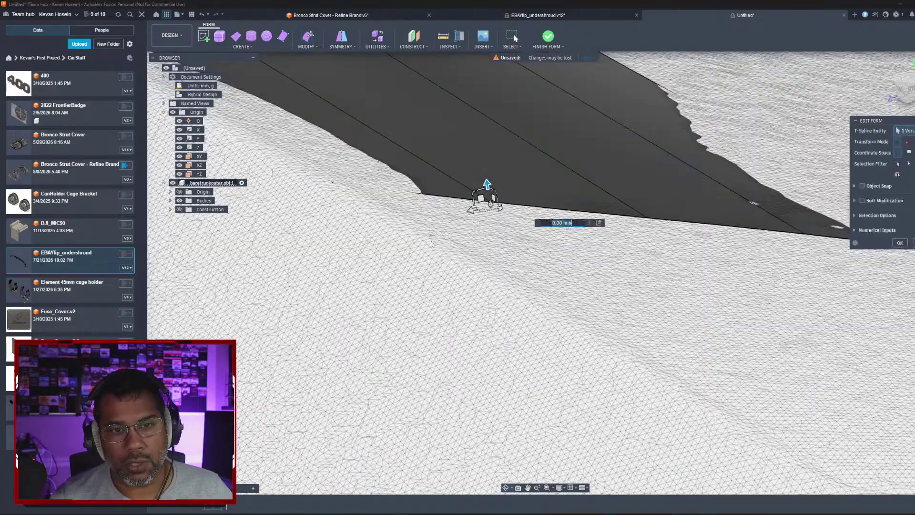
Step: Lower the middle vertex of the surface's back long edge by about 10 mm
shift+middle_drag(333, 185, 585, 200)
click(575, 184)
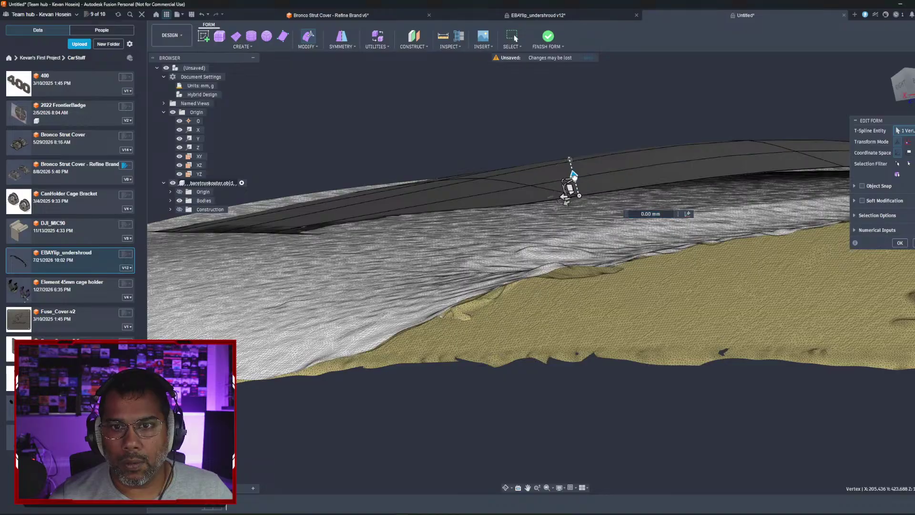
drag(576, 184, 574, 175)
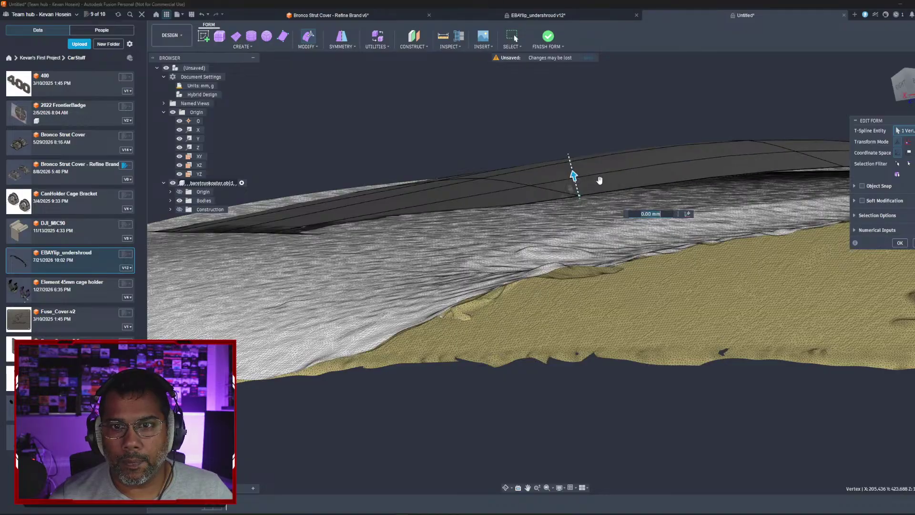
middle_drag(692, 183, 495, 215)
click(646, 199)
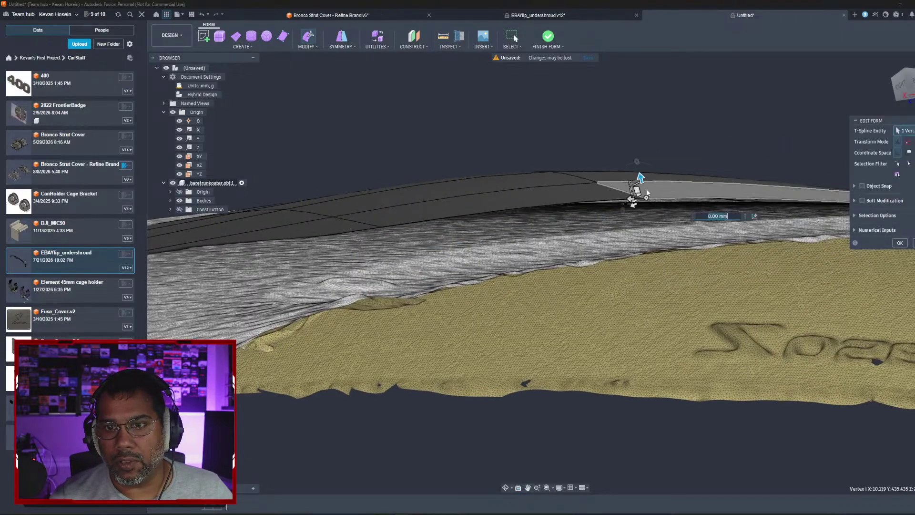
drag(642, 180, 645, 196)
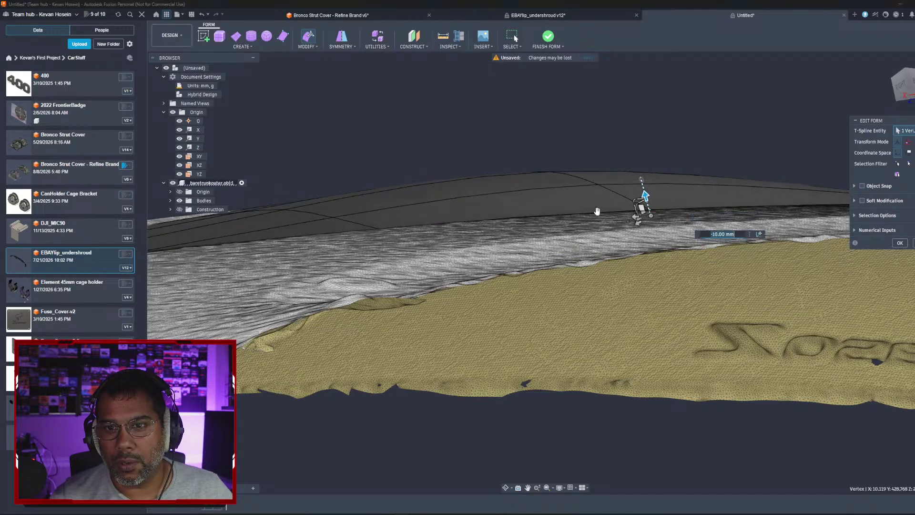
Step: Raise the lettering-side vertex of the back long edge by about 3 mm
click(381, 230)
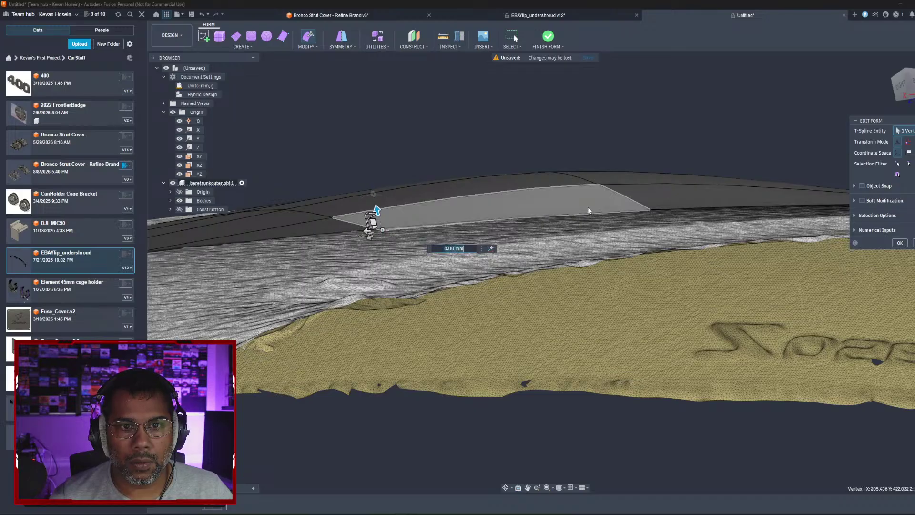
shift+middle_drag(372, 215, 572, 271)
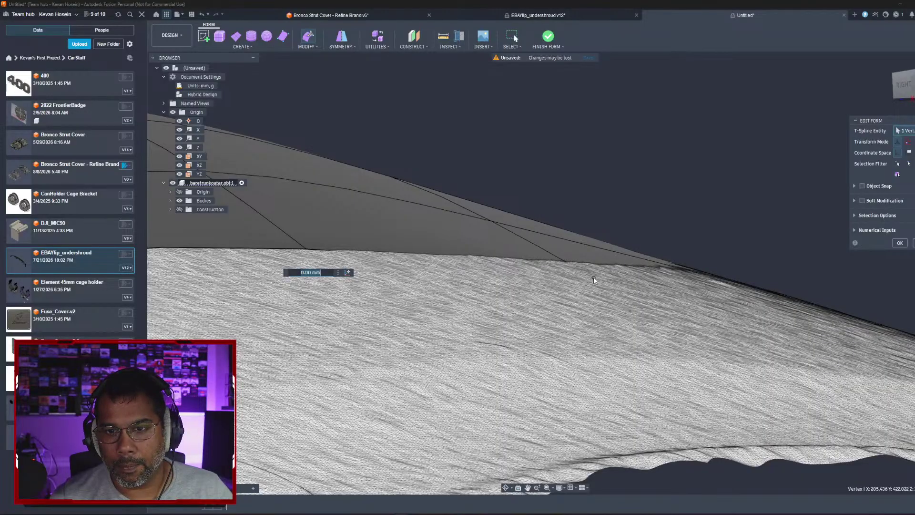
click(591, 255)
drag(593, 257, 600, 251)
drag(601, 249, 601, 249)
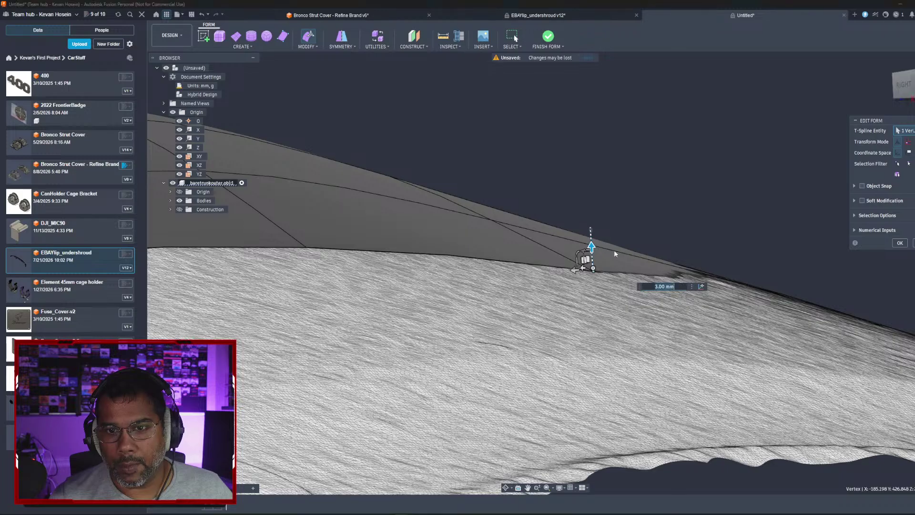
Step: Lower the interior vertex in the middle row nearest the back long edge by about 20 mm
shift+middle_drag(615, 251, 514, 315)
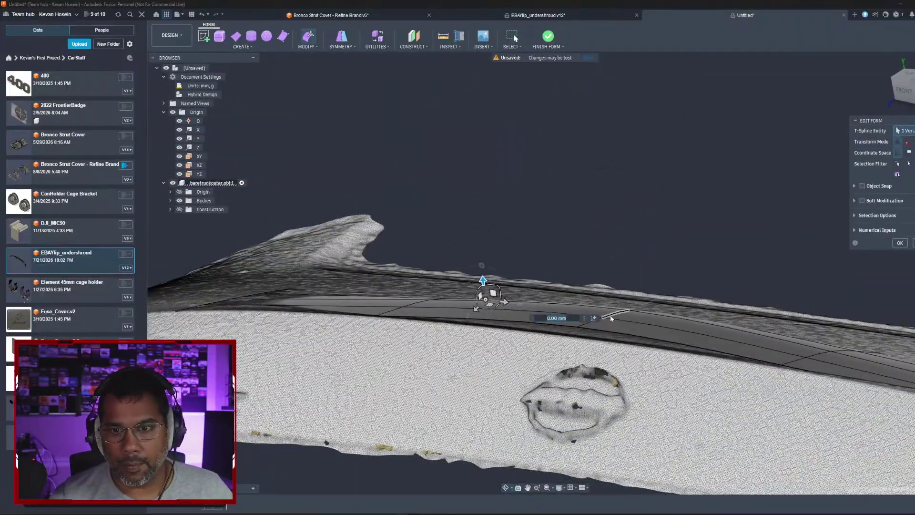
shift+middle_drag(605, 310, 538, 327)
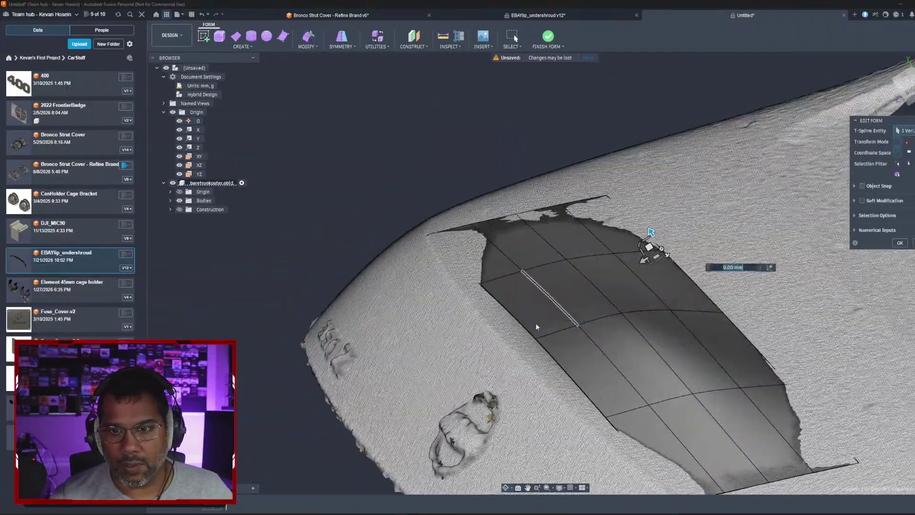
click(669, 309)
drag(660, 294, 670, 311)
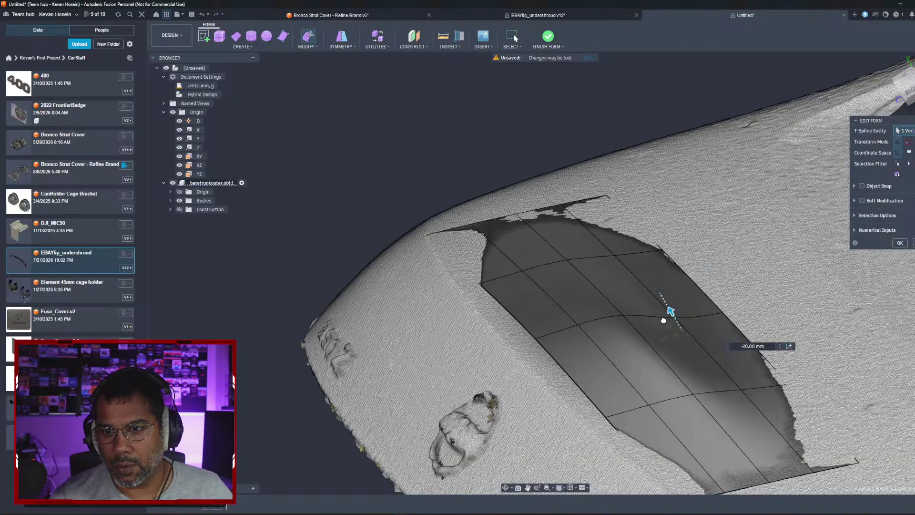
Step: Lower the central vertex of the row nearest the lettering by about 10 mm and the surface's center vertex by about 15 mm
click(615, 256)
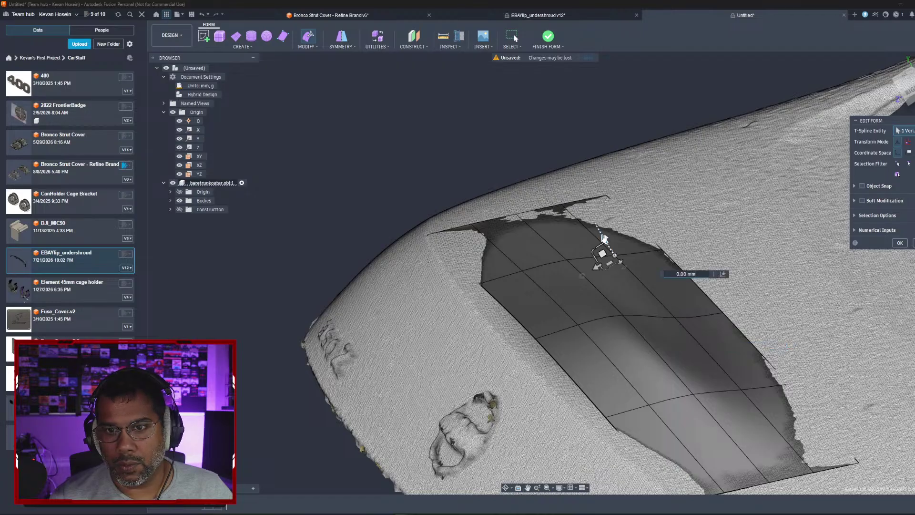
drag(603, 243, 561, 253)
click(566, 260)
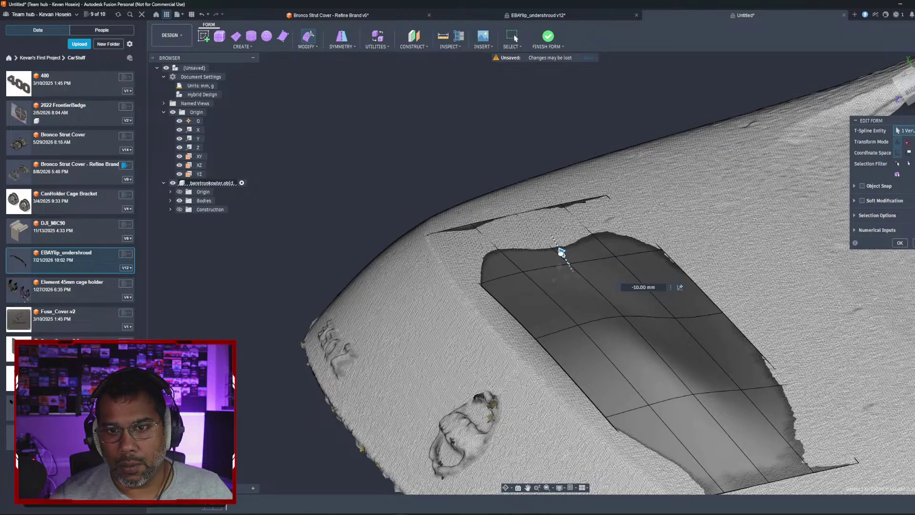
scroll(561, 252, up, 2)
click(637, 328)
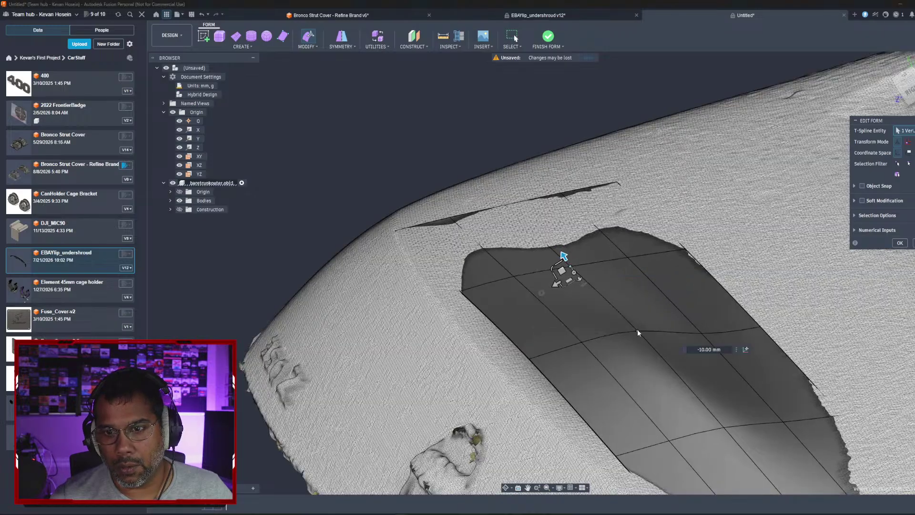
drag(627, 314, 636, 331)
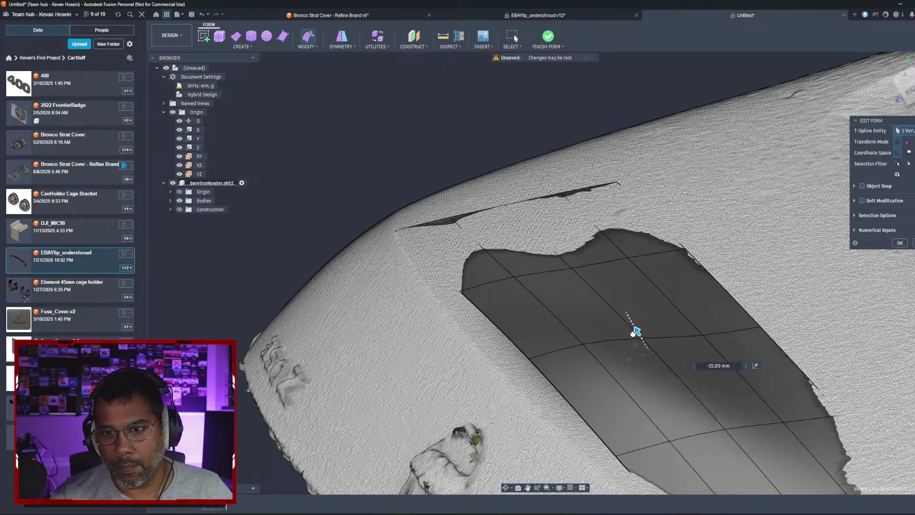
Step: Lower the central and front interior vertices of the row farthest from the lettering by about 10 mm each
middle_drag(667, 336, 623, 252)
click(679, 344)
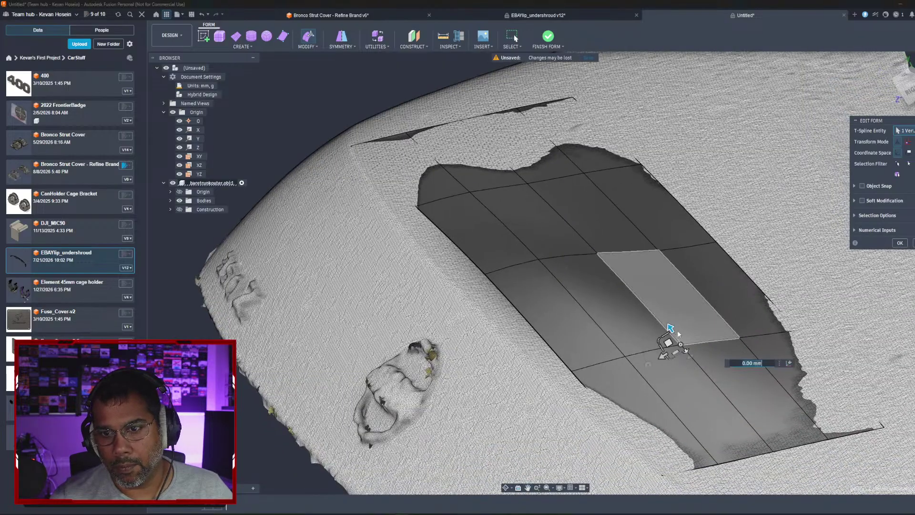
drag(678, 334, 676, 340)
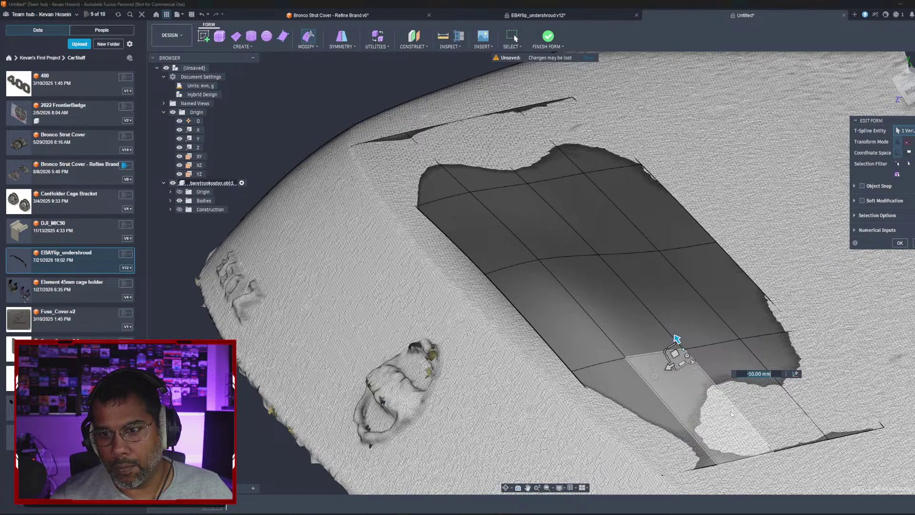
click(626, 359)
drag(615, 341, 621, 354)
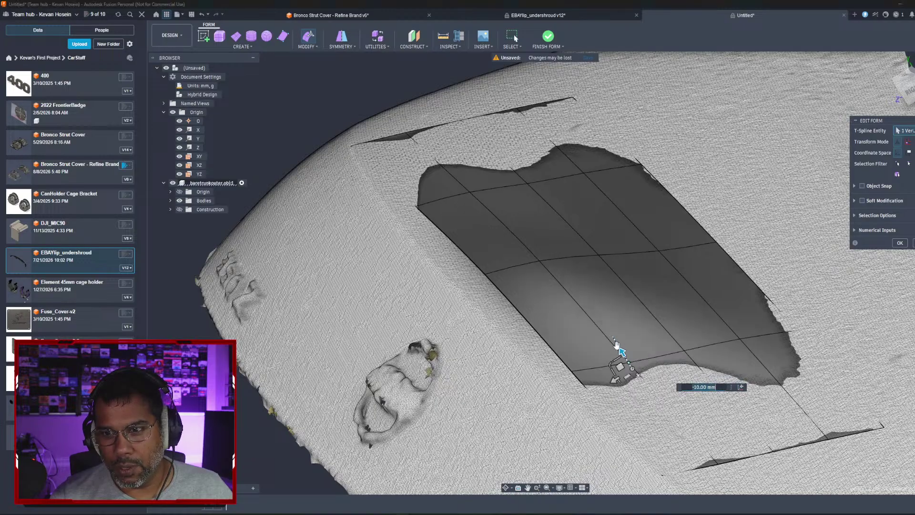
Step: Lower the middle row's interior vertex nearest the front edge, and lower the surface's center vertex by about 5 mm
click(539, 262)
drag(529, 245, 532, 256)
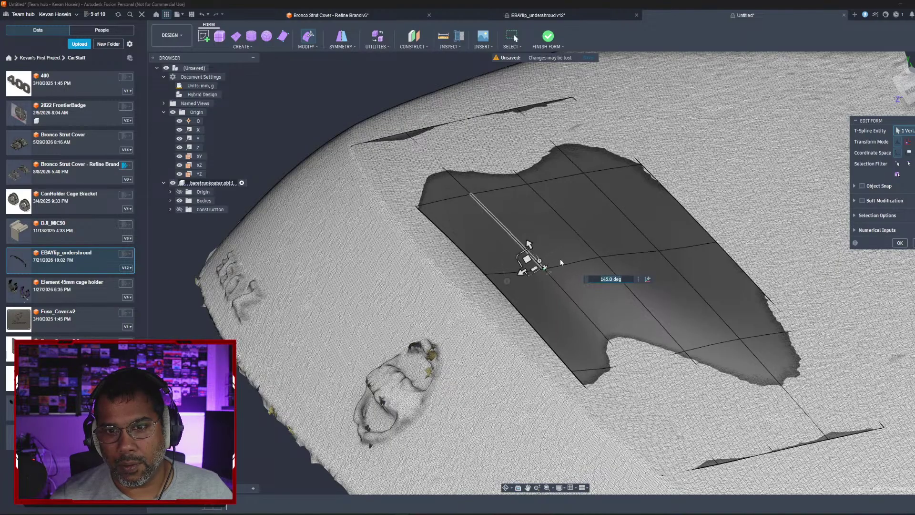
click(599, 258)
drag(589, 242, 592, 246)
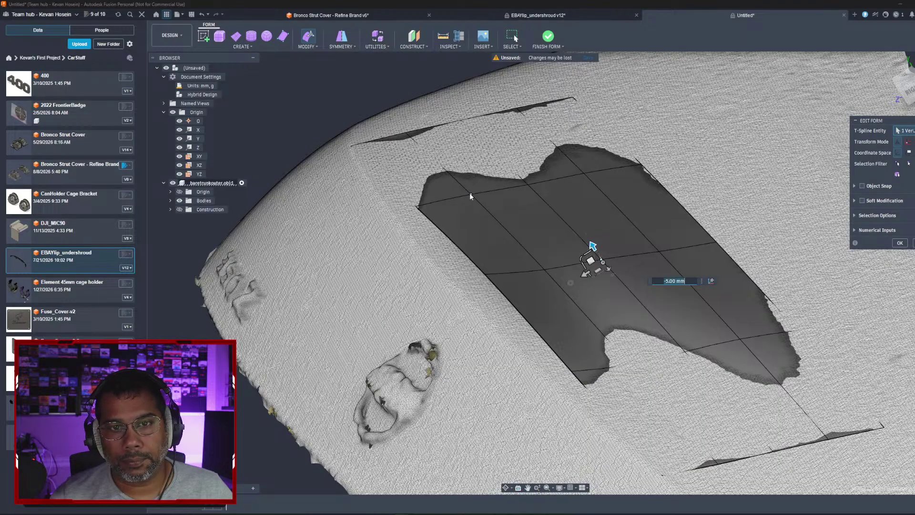
click(469, 195)
drag(461, 180, 462, 180)
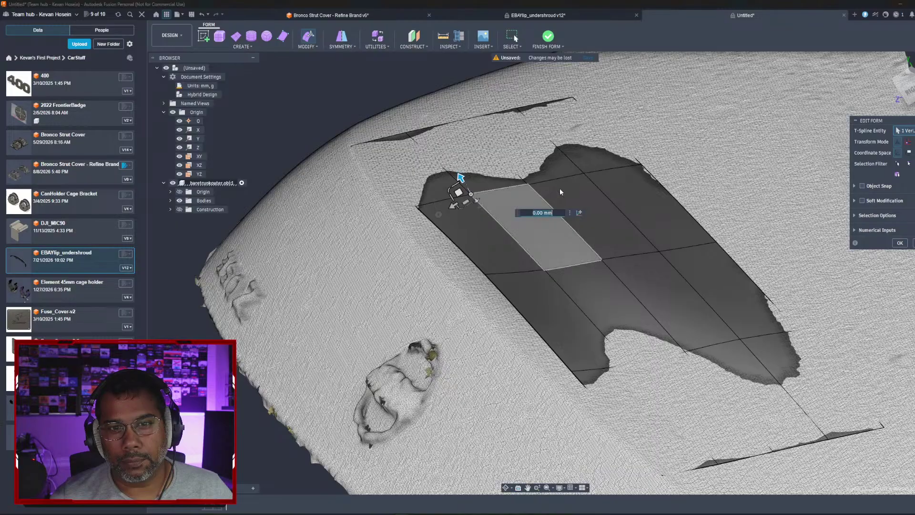
Step: Lower the middle vertex of the front long edge, on the badge side, by about 15 mm
shift+middle_drag(458, 175, 620, 295)
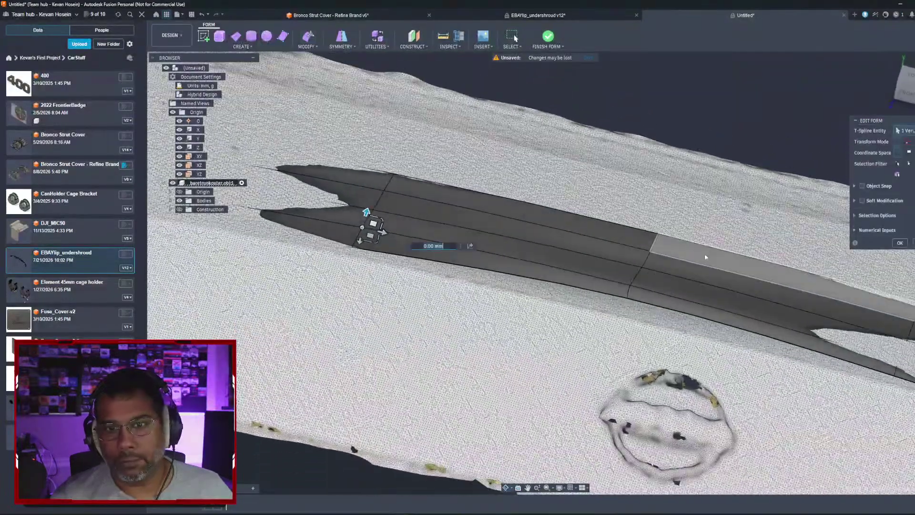
click(628, 299)
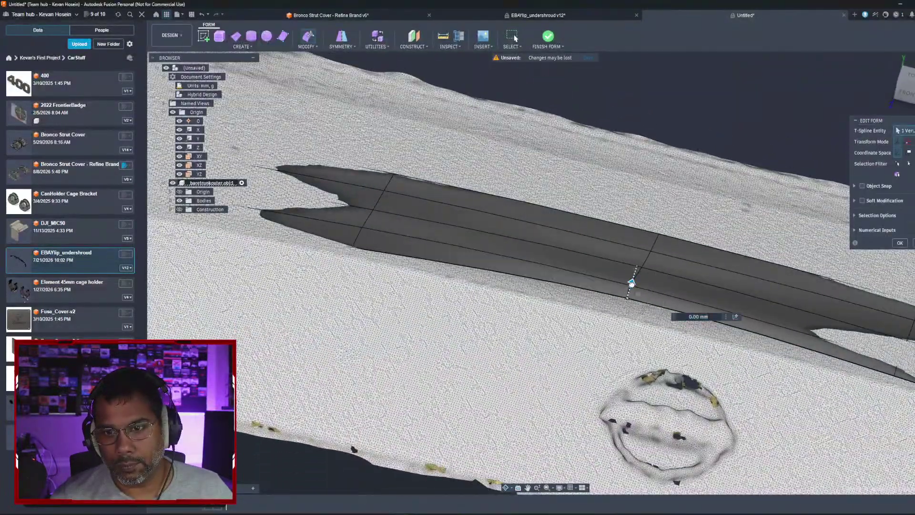
drag(631, 279, 629, 297)
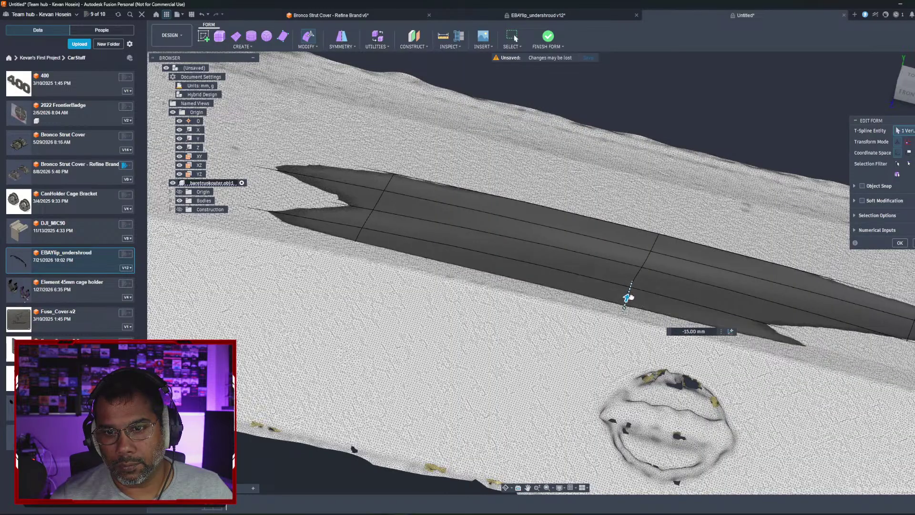
Step: Check the fit of the reshaped surface over the trunk mesh and finish the current Edit Form changes
shift+middle_drag(629, 310, 659, 344)
shift+middle_drag(555, 249, 543, 278)
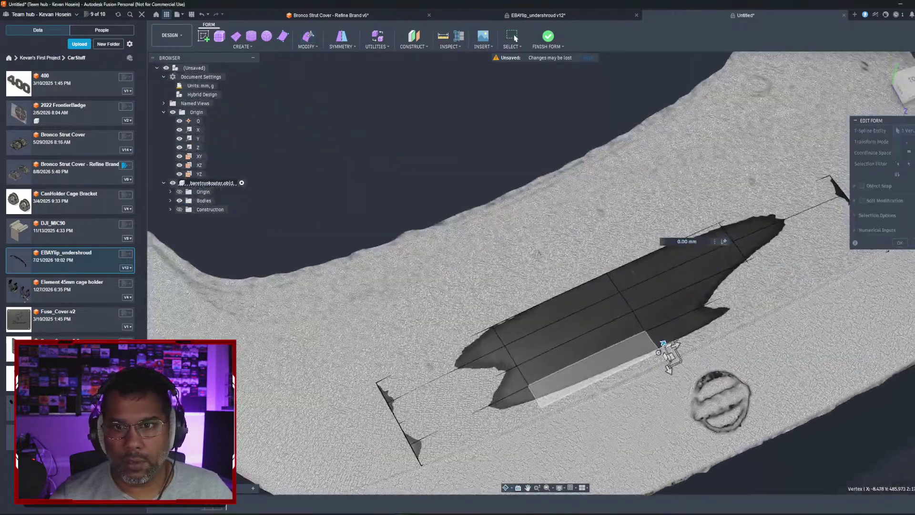
click(897, 243)
Step: Subdivide the four end faces nearest the lettering in Simple mode, with 3 faces along their length
click(459, 309)
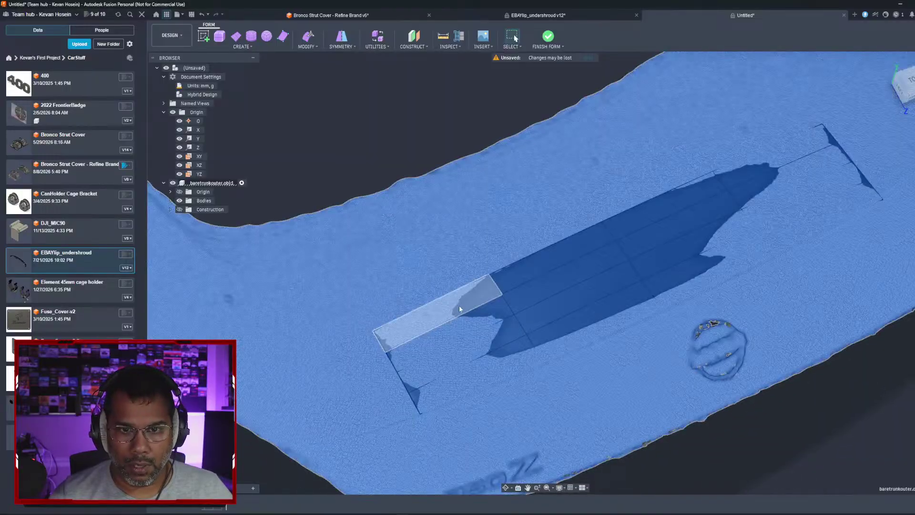
click(459, 307)
shift+click(499, 311)
shift+click(511, 327)
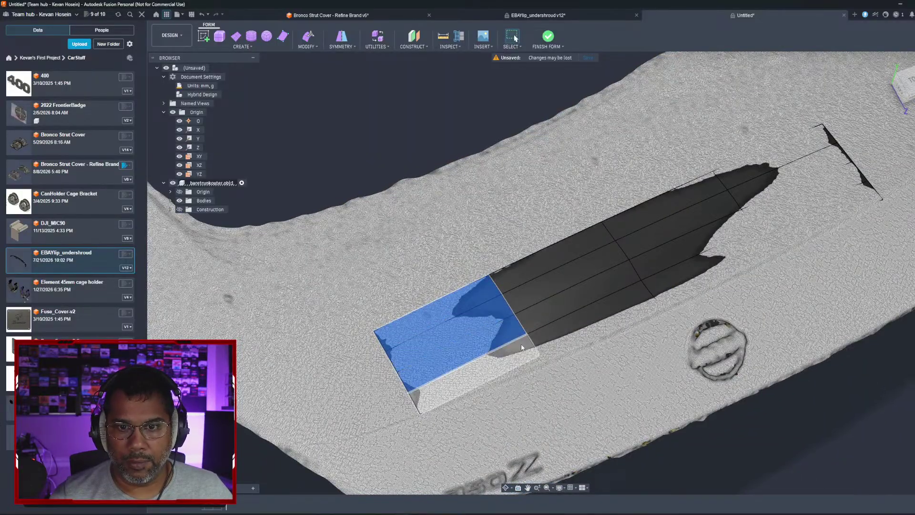
shift+click(521, 348)
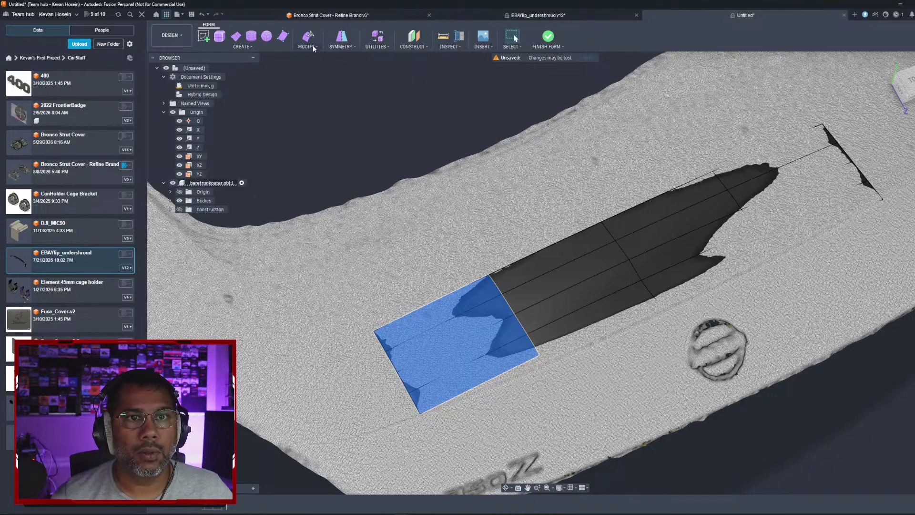
click(312, 47)
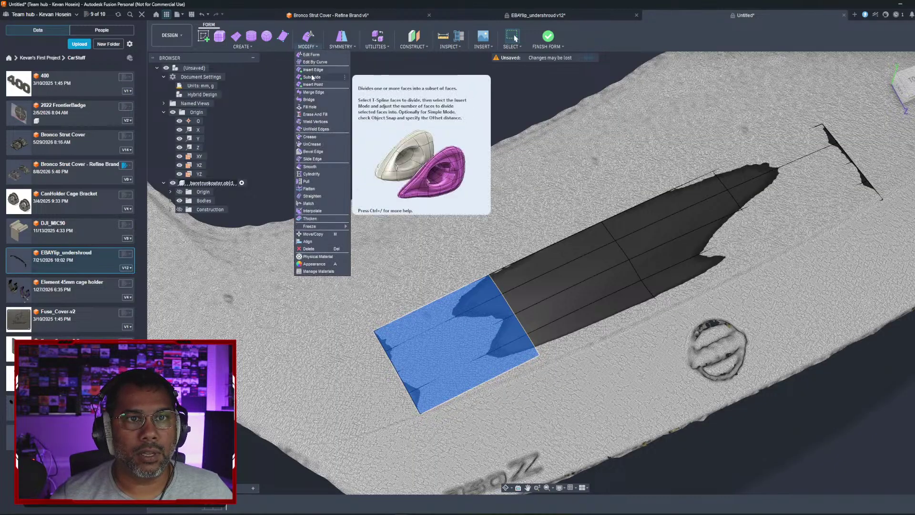
click(312, 78)
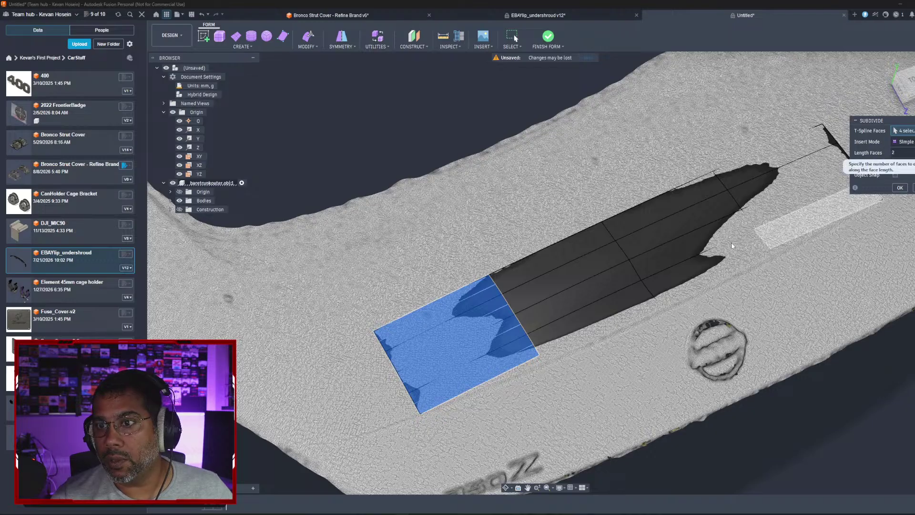
shift+middle_drag(562, 259, 548, 142)
mouse_move(525, 219)
shift+middle_down()
mouse_move(535, 286)
mouse_move(528, 221)
shift+middle_up()
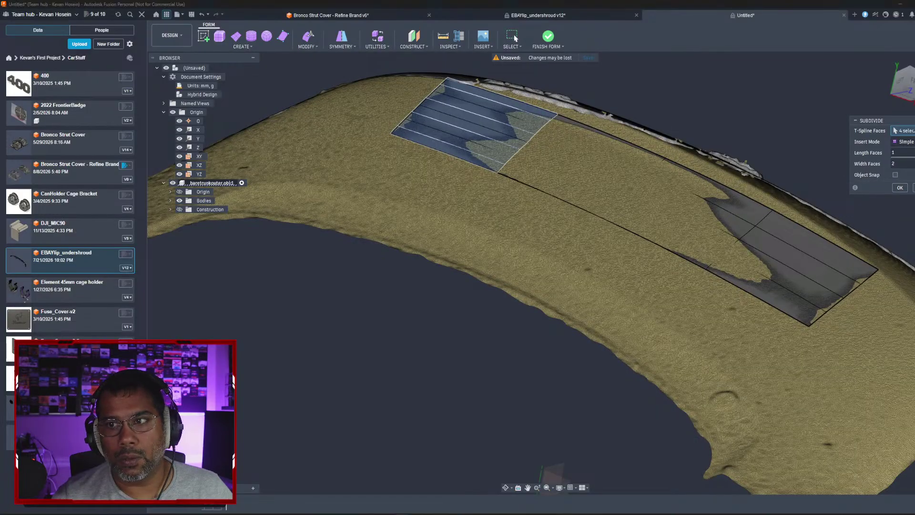
key(Tab)
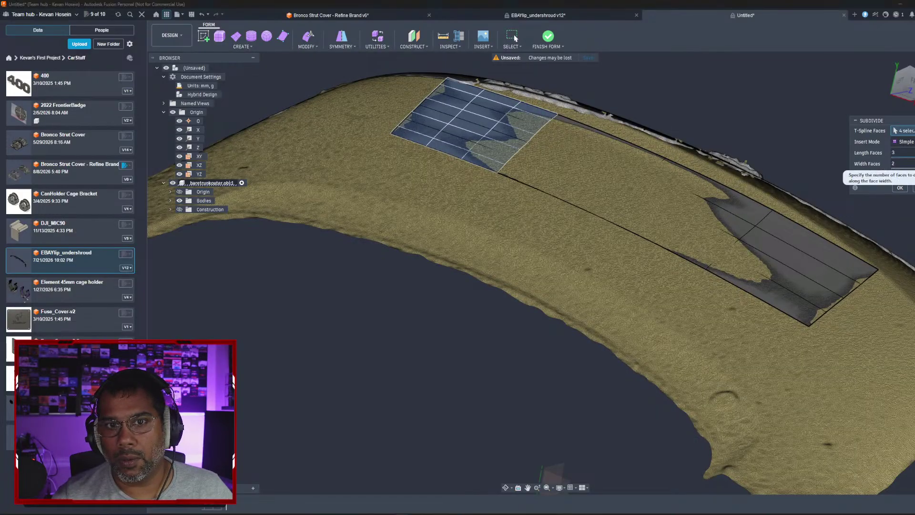
click(900, 188)
Step: Subdivide the four end faces farthest from the lettering in Simple mode, with 3 length faces
shift+middle_drag(470, 179, 504, 222)
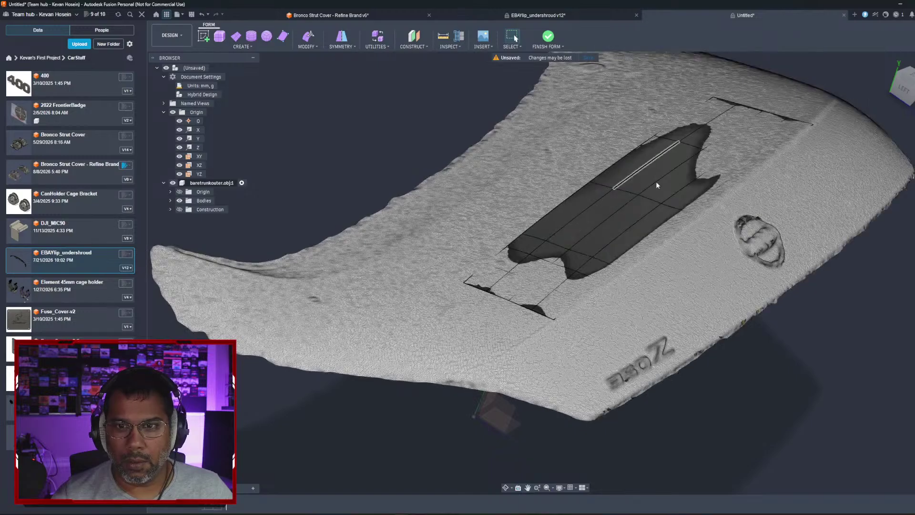
shift+middle_drag(692, 155, 670, 158)
shift+middle_drag(615, 173, 619, 207)
click(739, 193)
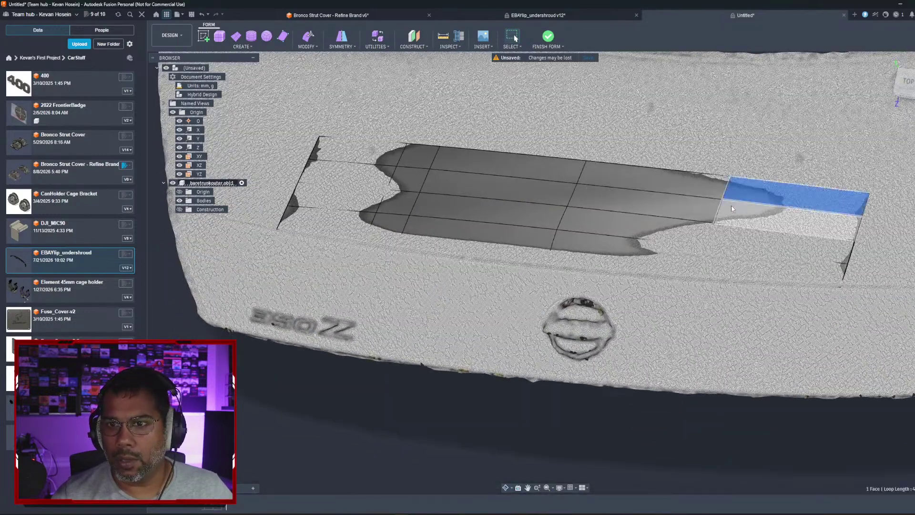
shift+click(733, 214)
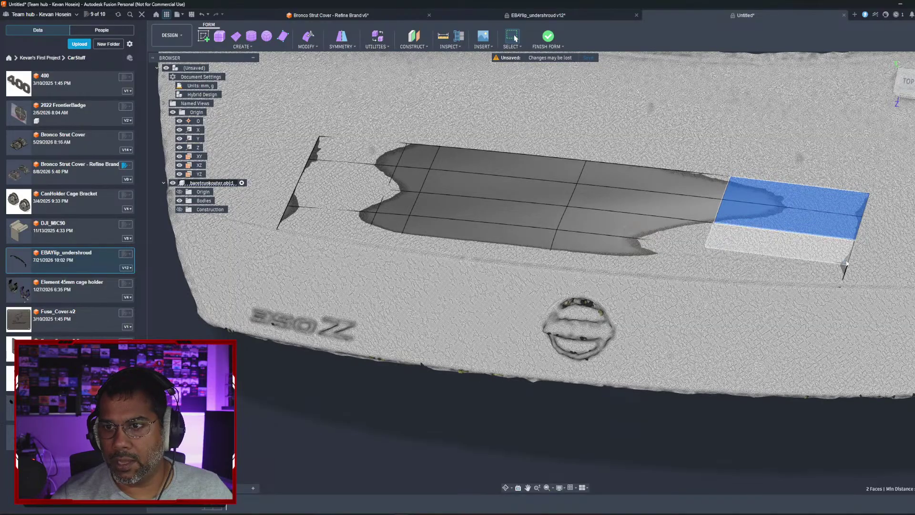
shift+click(841, 261)
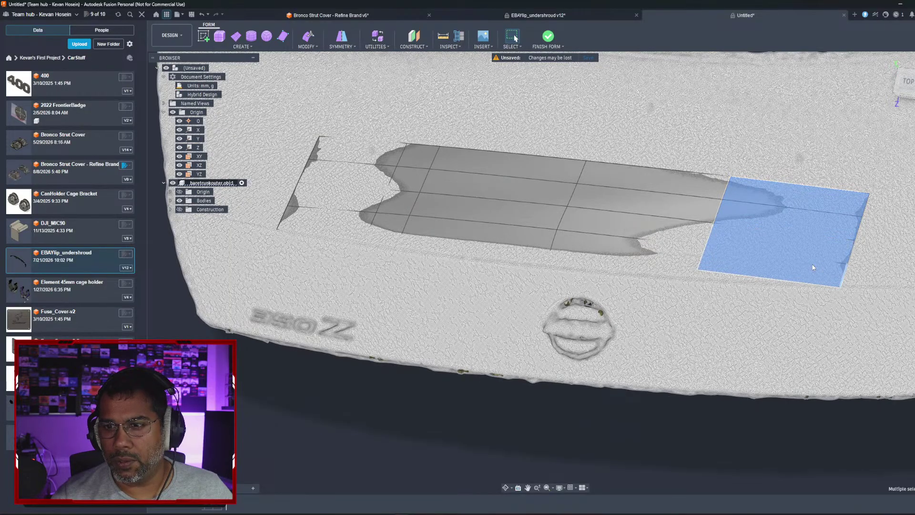
right_click(808, 264)
click(816, 243)
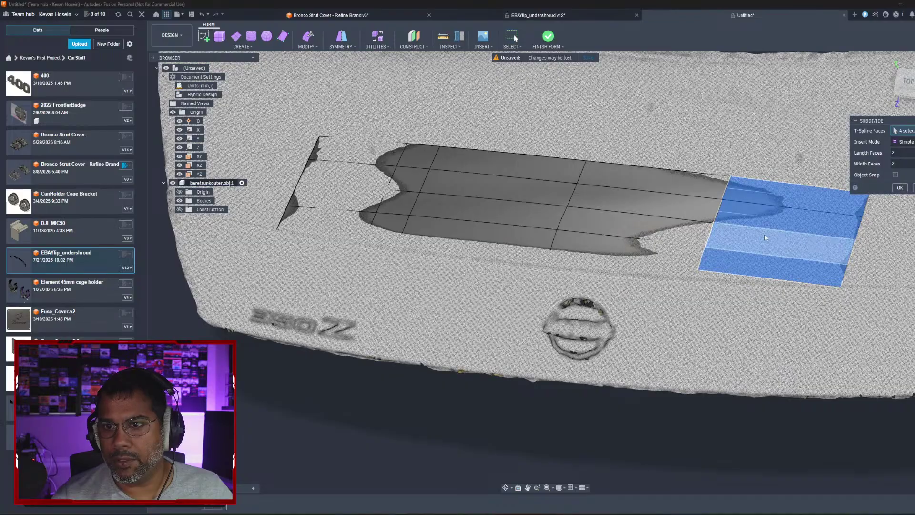
shift+middle_drag(765, 234, 699, 190)
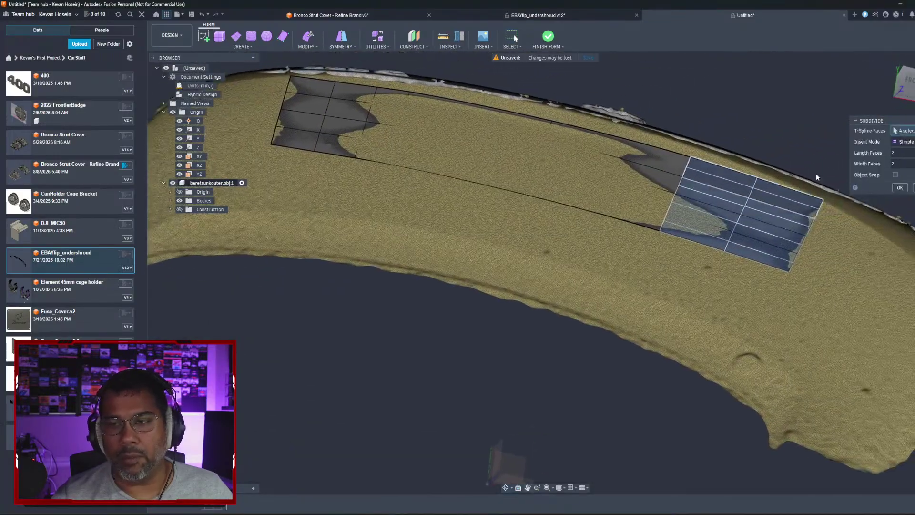
click(902, 152)
text(3)
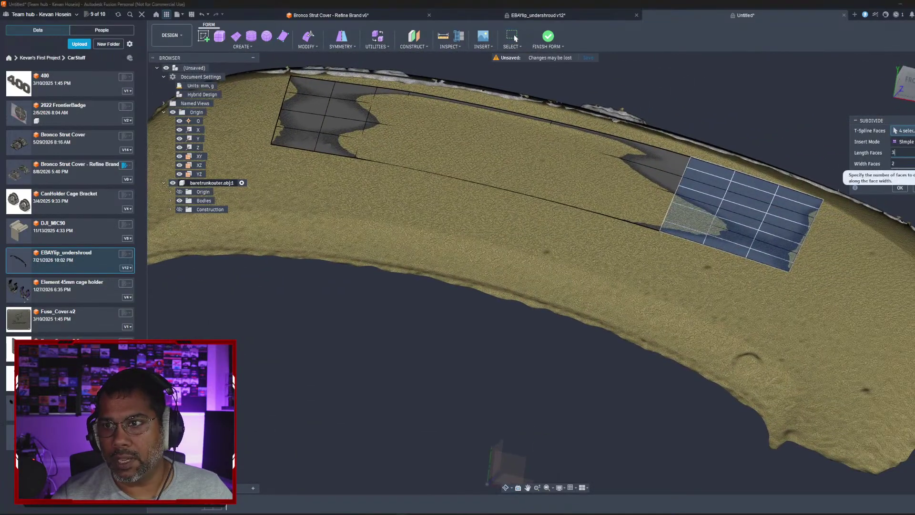
click(900, 188)
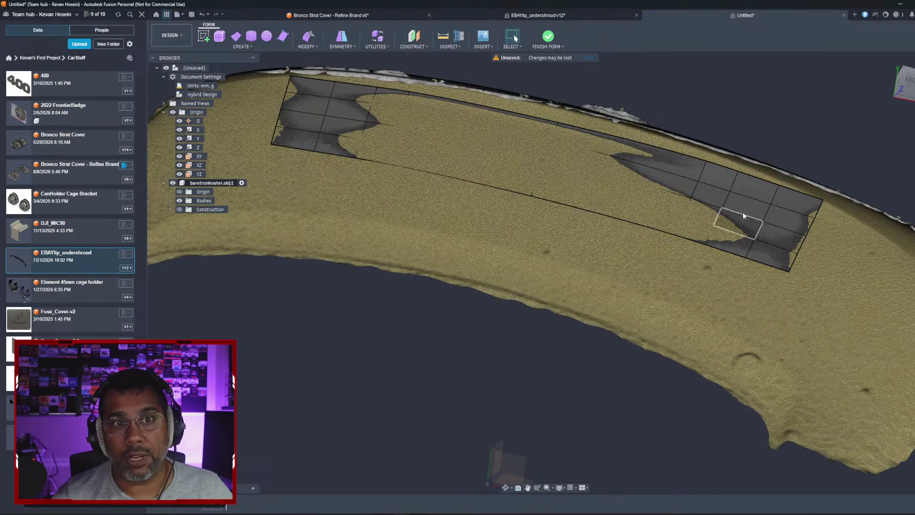
Step: With Edit Form, raise the new back-row interior vertices at the end farthest from the lettering and the adjacent middle-row vertex by about 5 mm
shift+middle_drag(743, 211, 739, 244)
scroll(739, 244, up, 3)
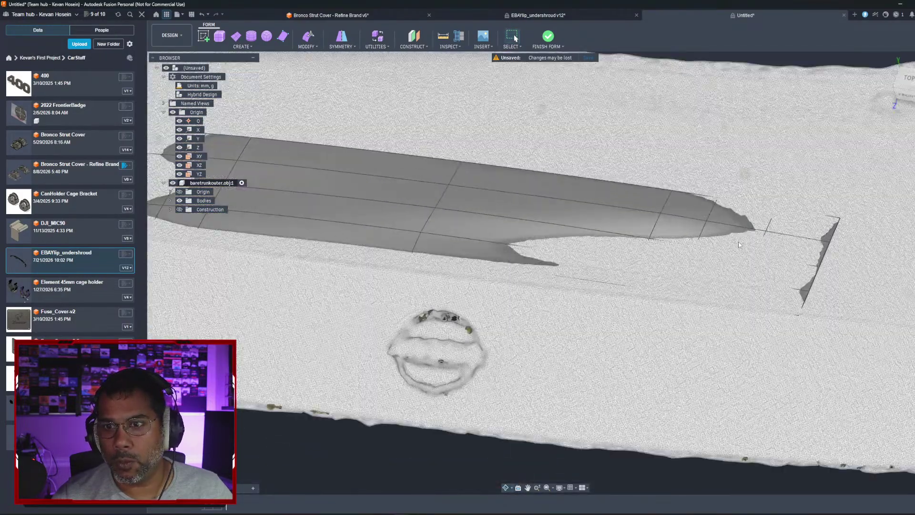
scroll(738, 244, up, 2)
right_click(699, 218)
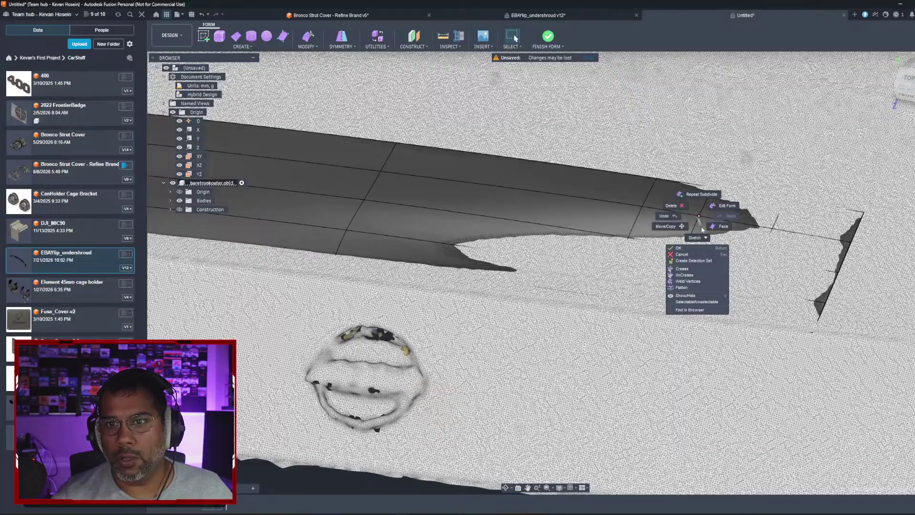
click(726, 206)
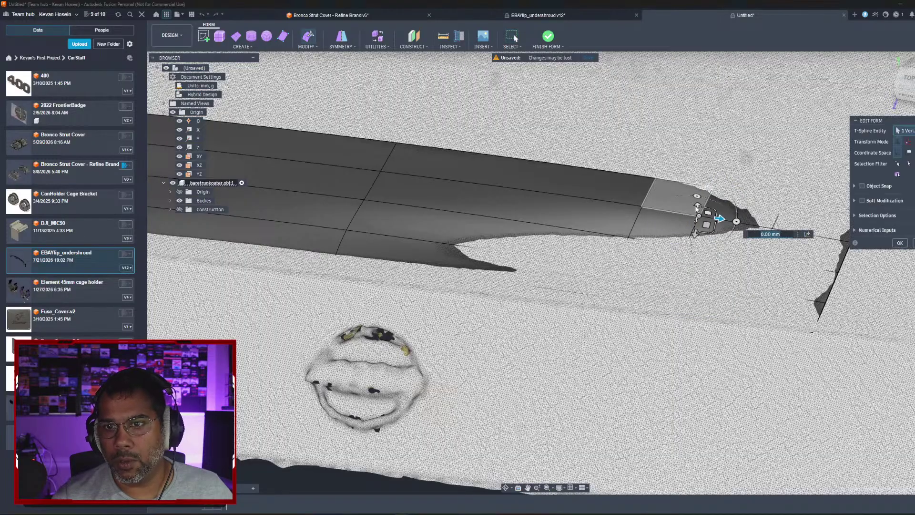
drag(697, 205, 674, 286)
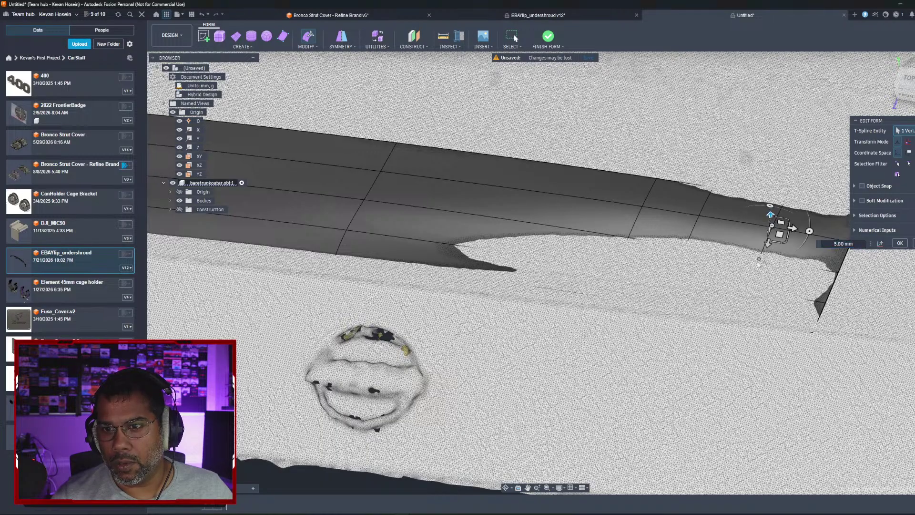
click(685, 248)
drag(691, 247, 683, 234)
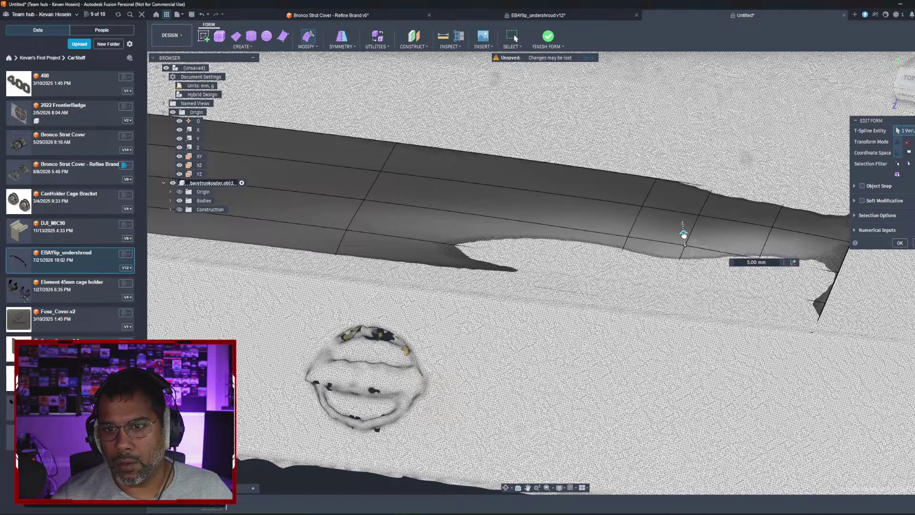
Step: Enable Object Snap and snap the two new middle-row vertices at the end farthest from the lettering to the trunk mesh
middle_drag(757, 257, 719, 229)
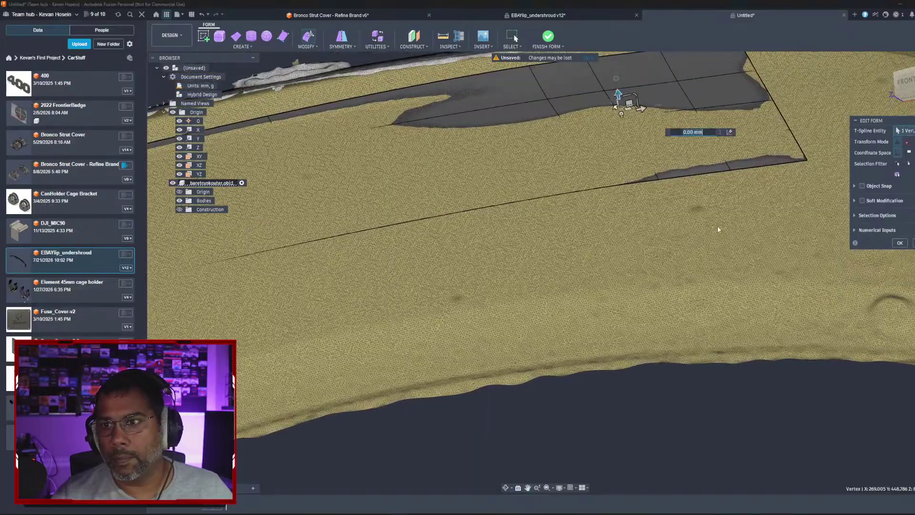
click(862, 186)
shift+middle_drag(699, 161, 671, 233)
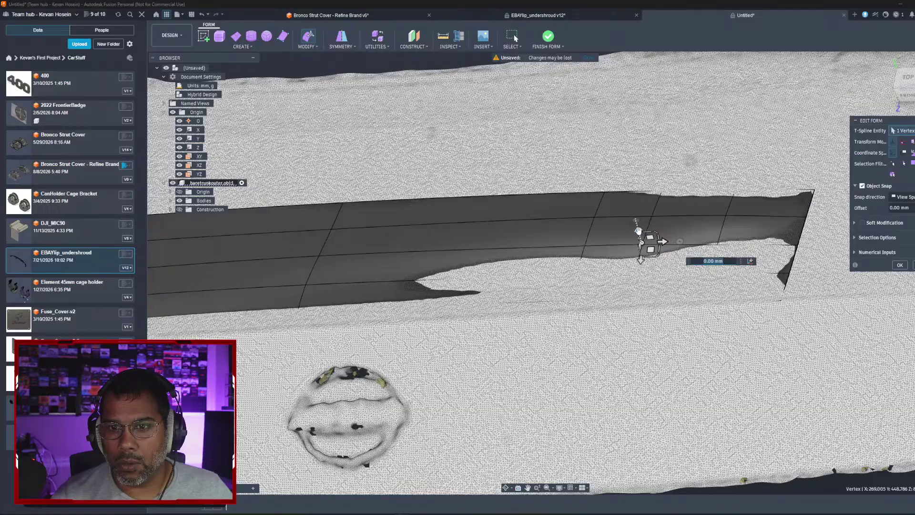
drag(638, 230, 639, 232)
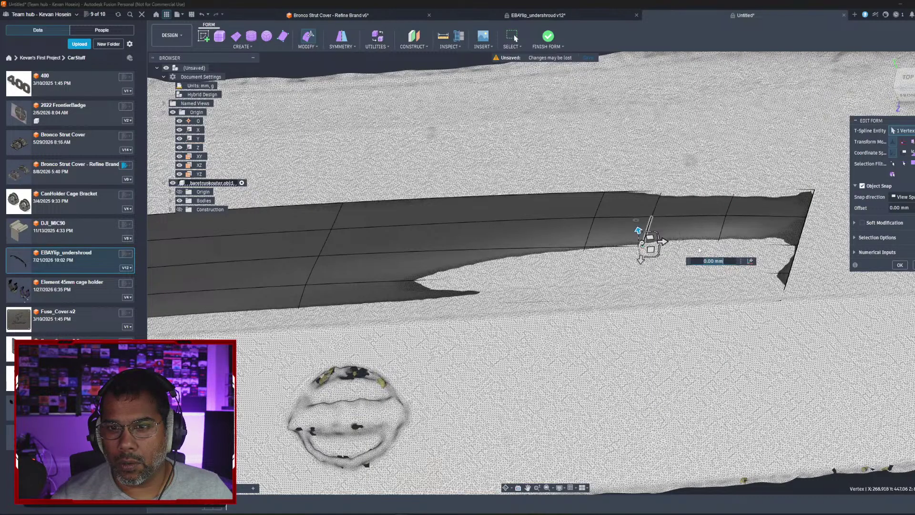
click(718, 247)
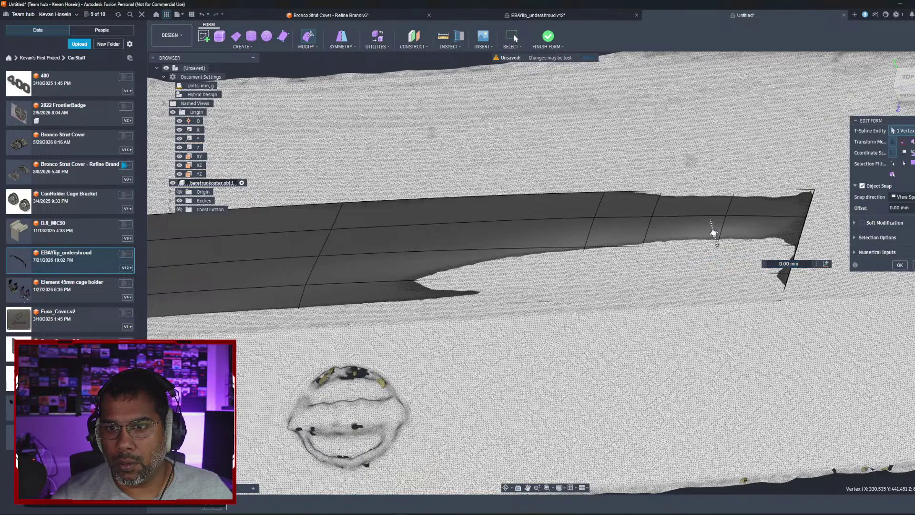
drag(714, 233, 713, 228)
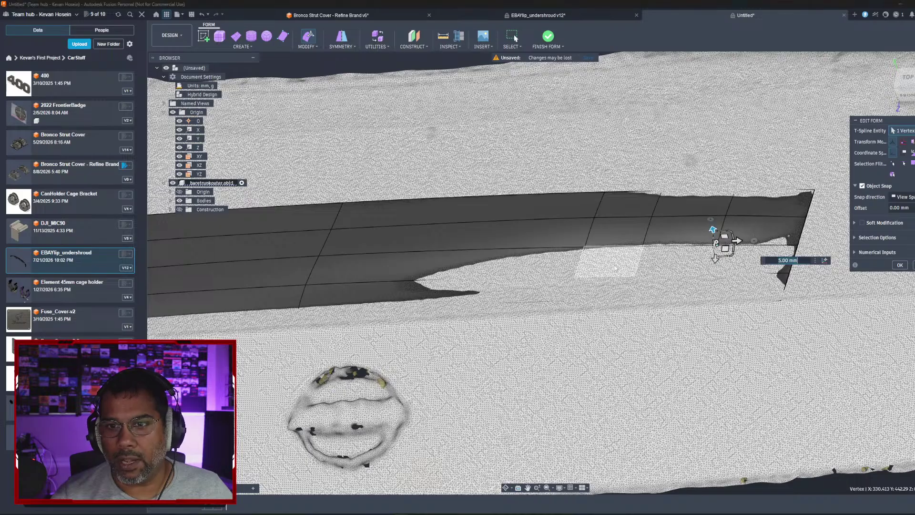
Step: Snap the two new vertices of the front interior row, at the end farthest from the lettering, up to the trunk mesh
click(629, 259)
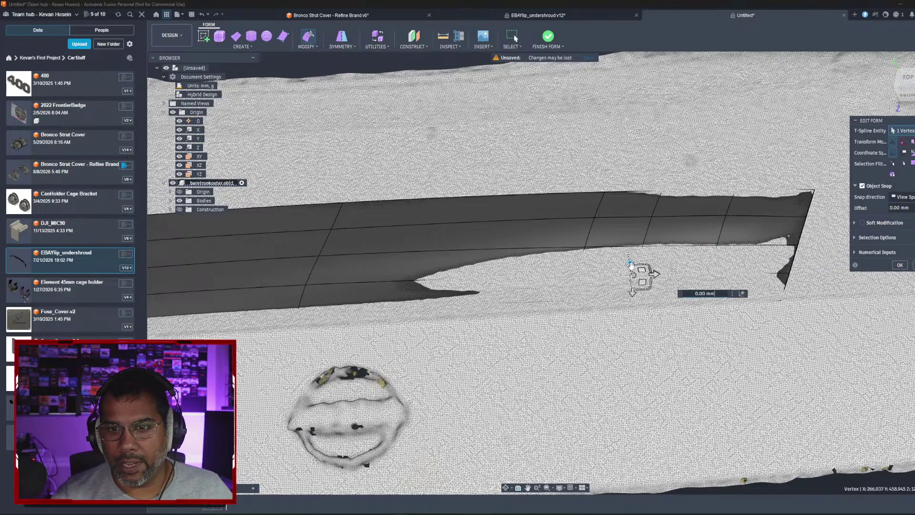
drag(629, 260, 631, 265)
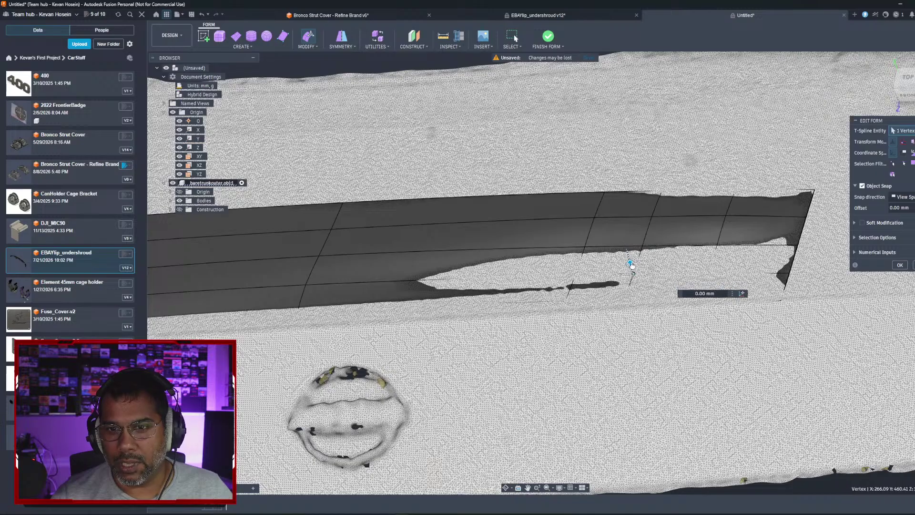
click(709, 275)
drag(709, 275, 704, 257)
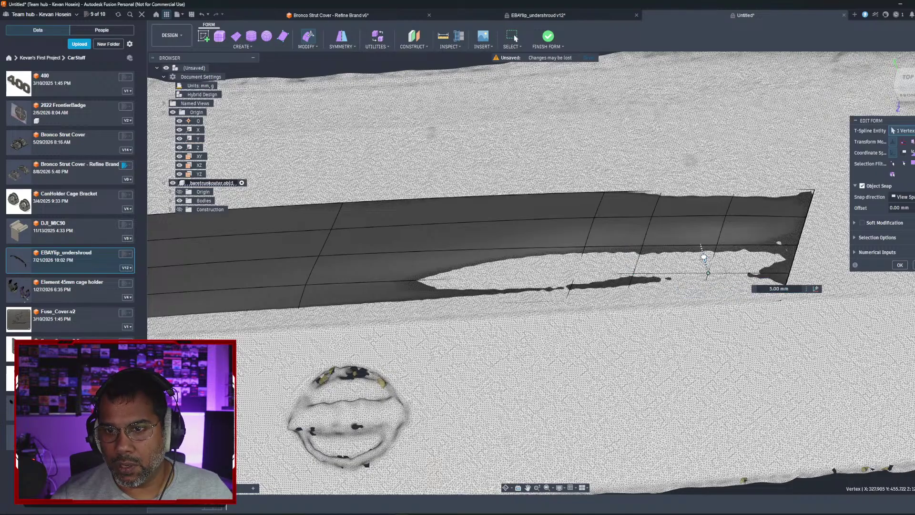
Step: Lower the two new back-row interior vertices at the end farthest from the lettering onto the mesh, the inner one by about 5 mm
click(723, 209)
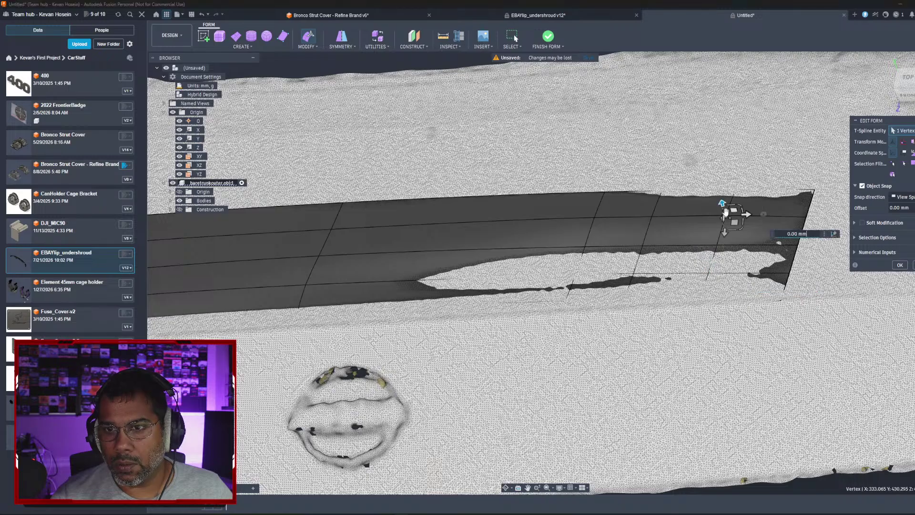
drag(723, 204, 649, 208)
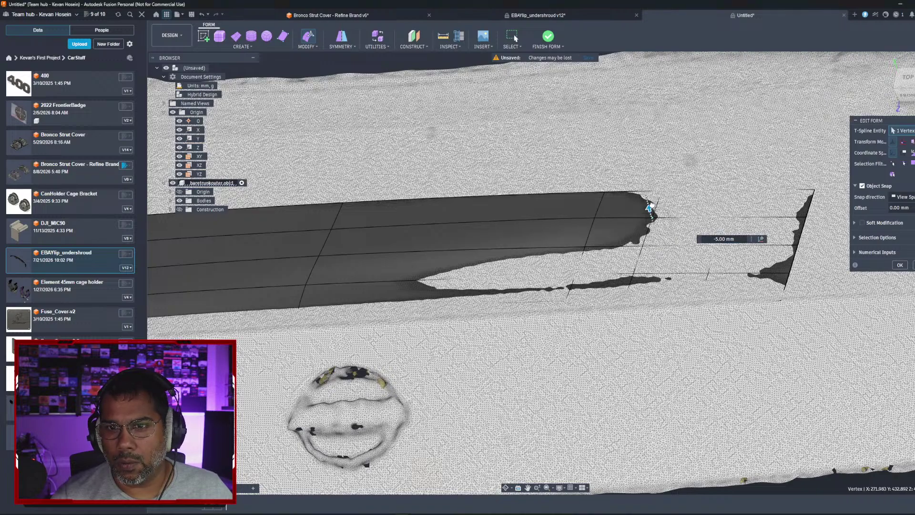
drag(650, 207, 651, 209)
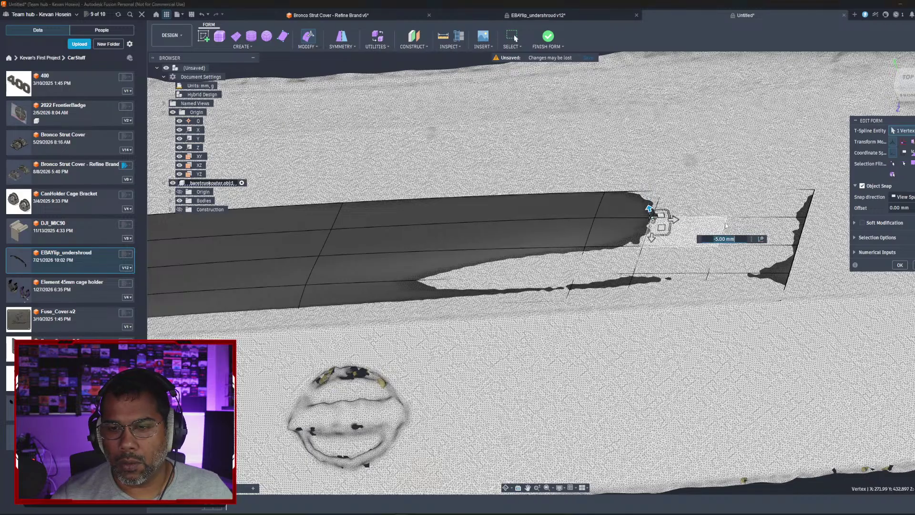
Step: Snap the back corner and the back interior vertex of the end edge farthest from the lettering to the trunk mesh
shift+middle_drag(725, 210, 687, 157)
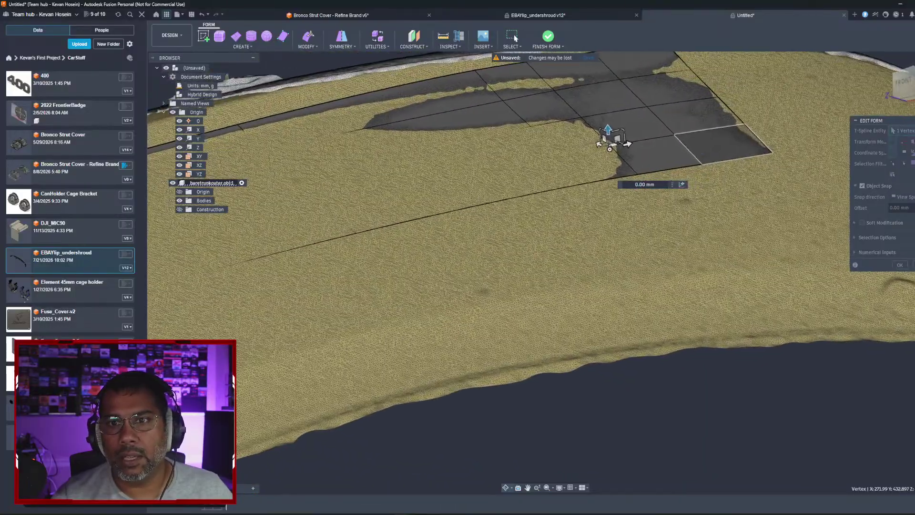
click(772, 152)
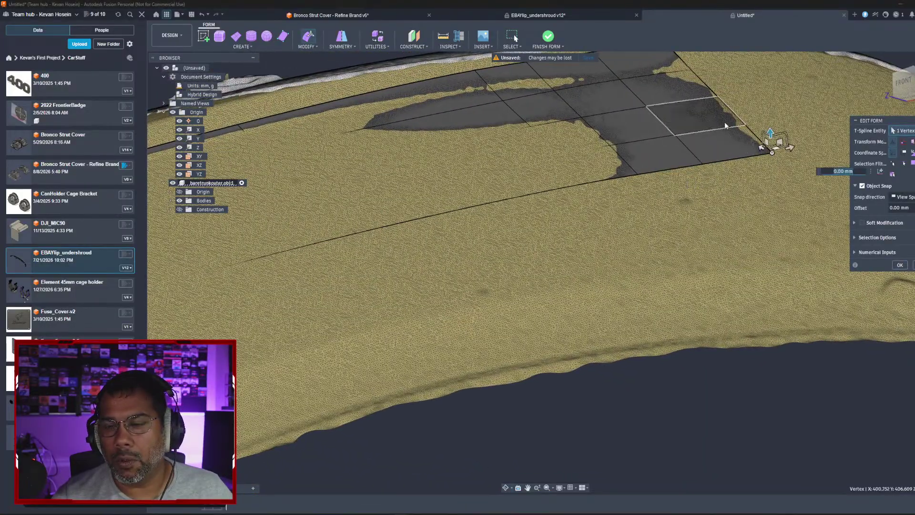
shift+middle_drag(725, 126, 701, 143)
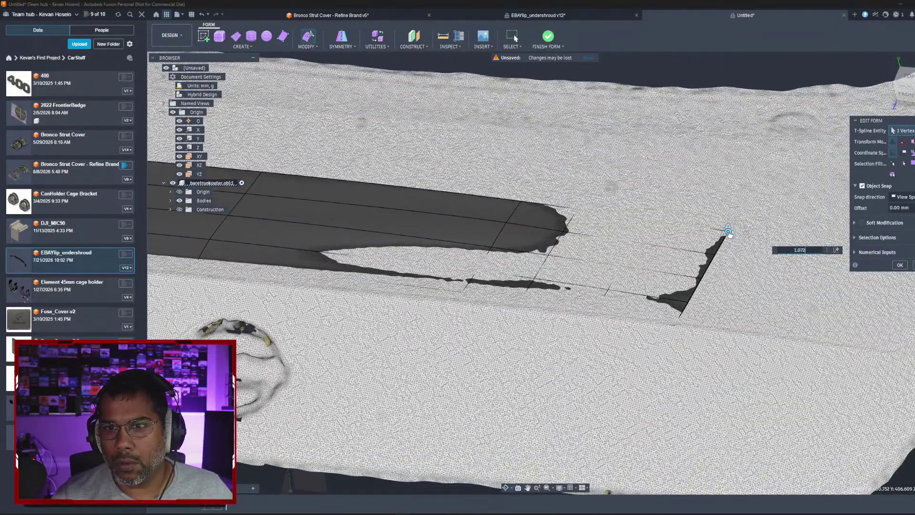
click(713, 257)
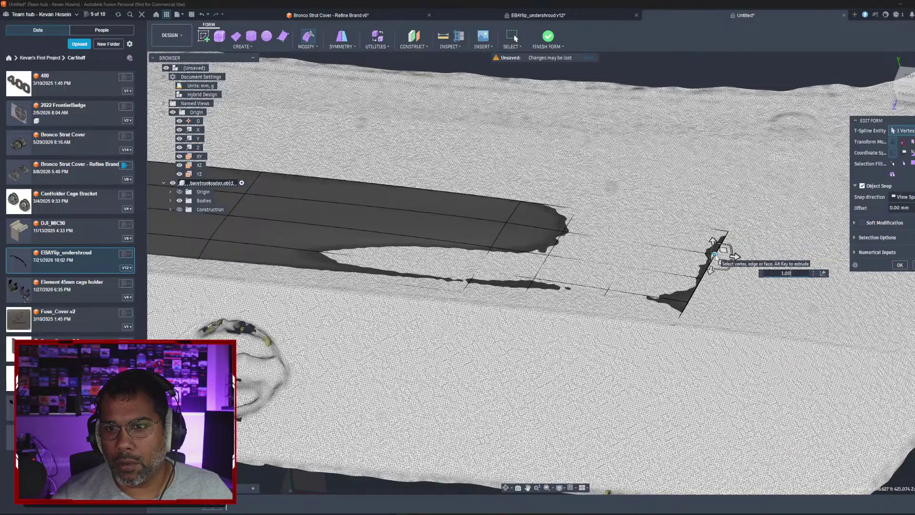
drag(714, 254, 705, 248)
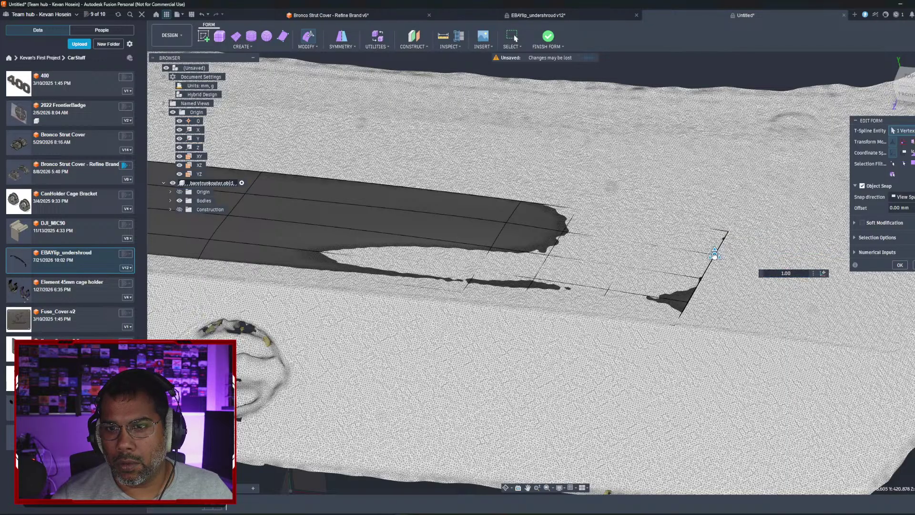
click(719, 256)
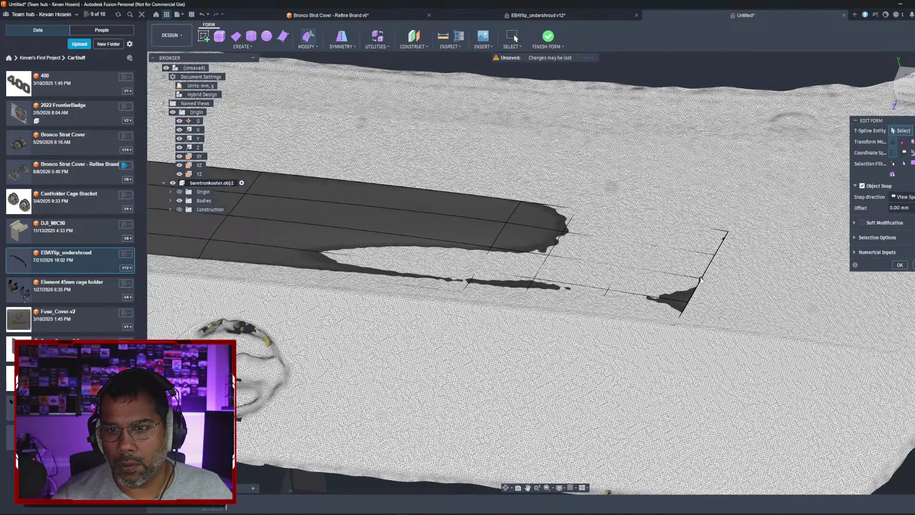
Step: Snap the middle-row and back-edge vertices of the column beside the far end edge to the trunk mesh
click(688, 302)
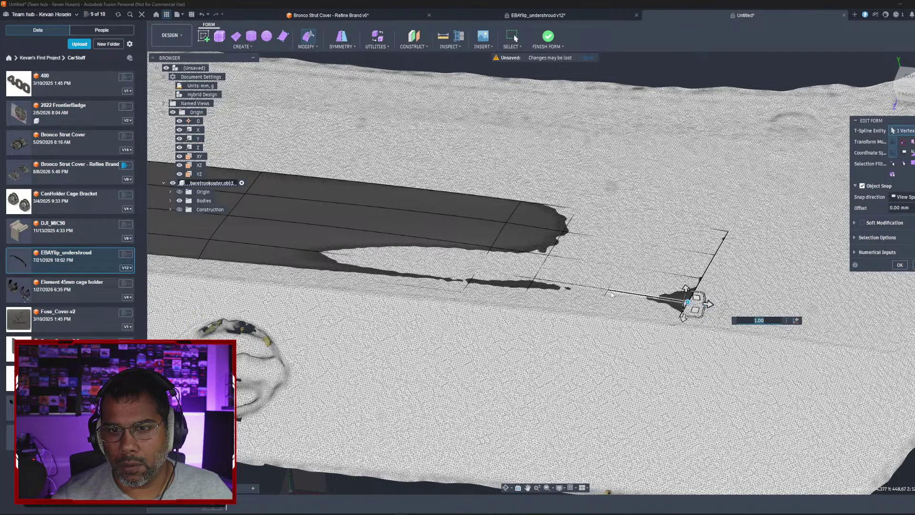
click(621, 274)
click(622, 267)
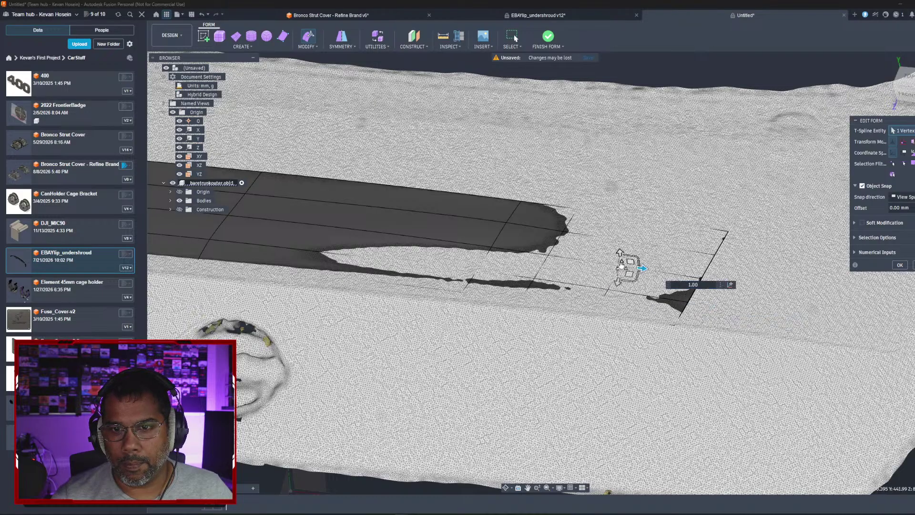
drag(636, 244, 651, 220)
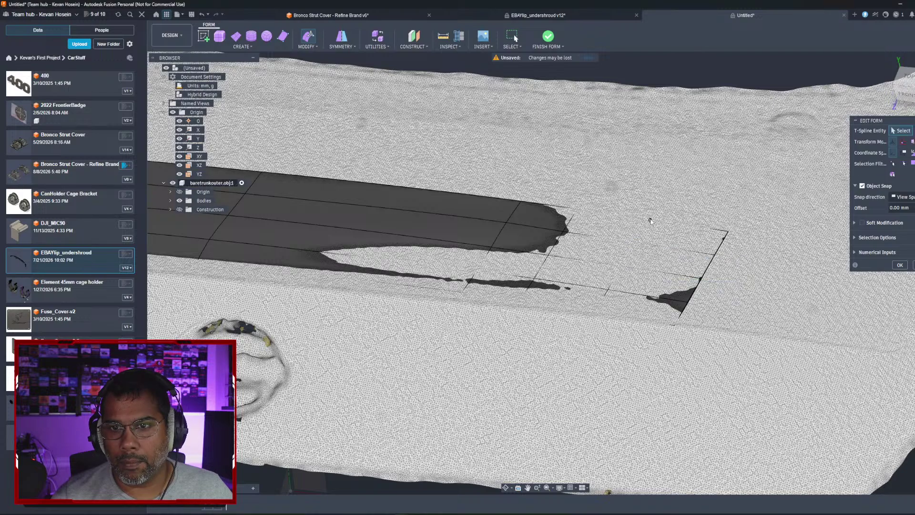
click(650, 221)
click(650, 220)
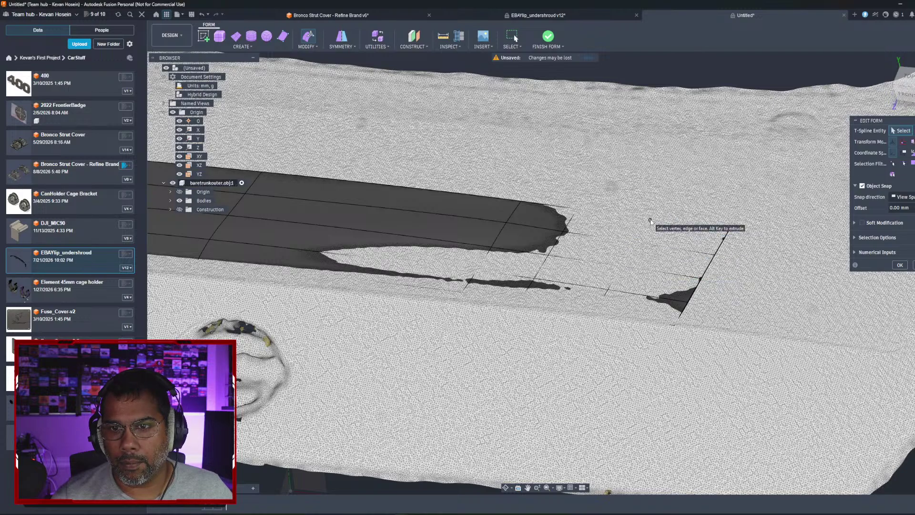
click(650, 221)
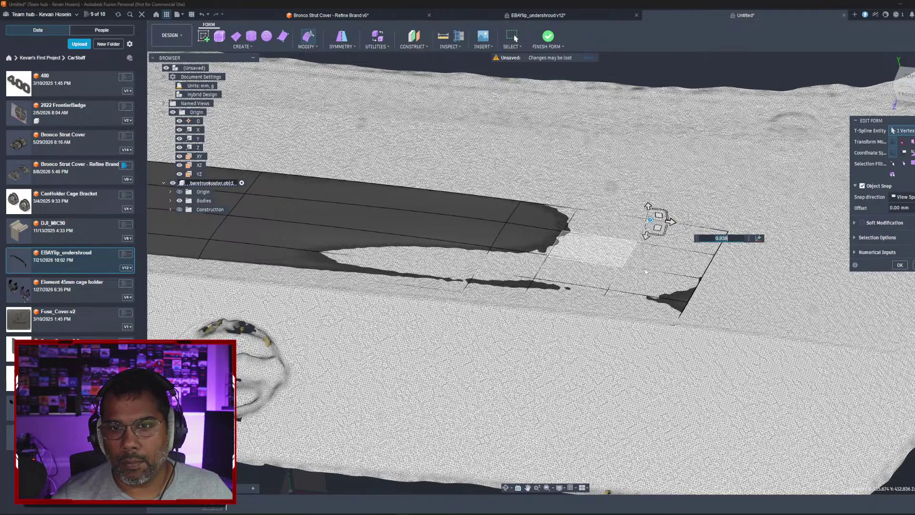
Step: Snap the front interior vertex of the second column in from the far end to the trunk mesh, then clear the selection
middle_drag(637, 291, 660, 241)
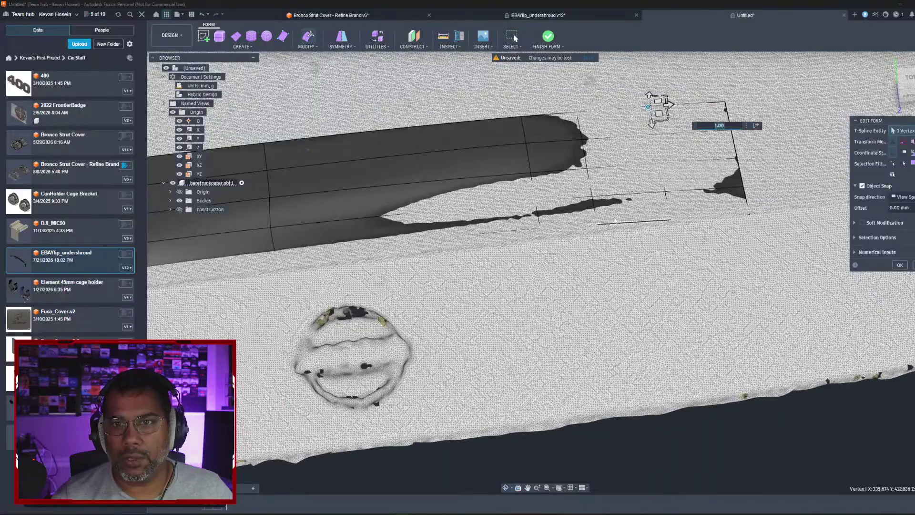
click(592, 197)
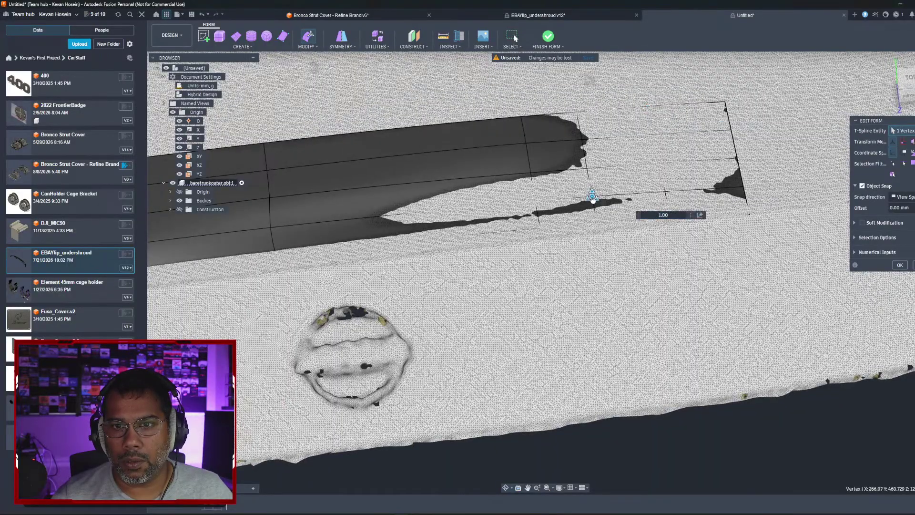
click(597, 225)
key(Escape)
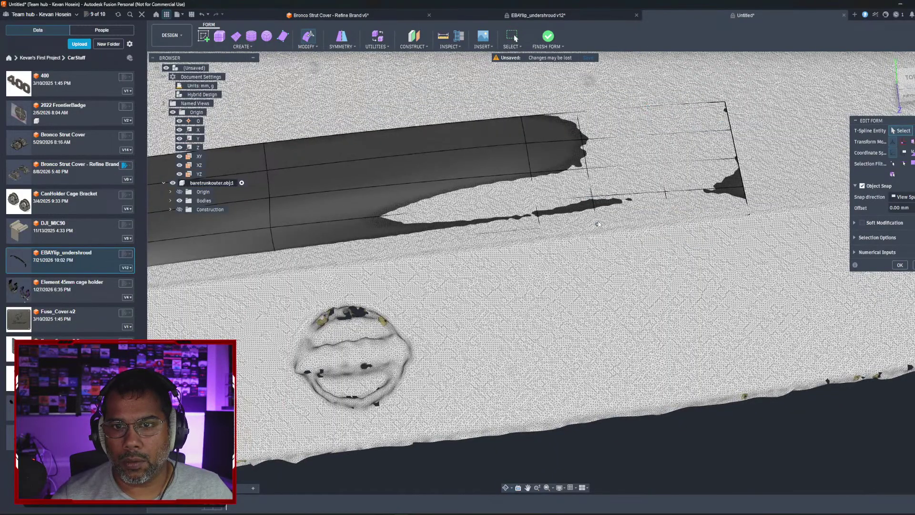
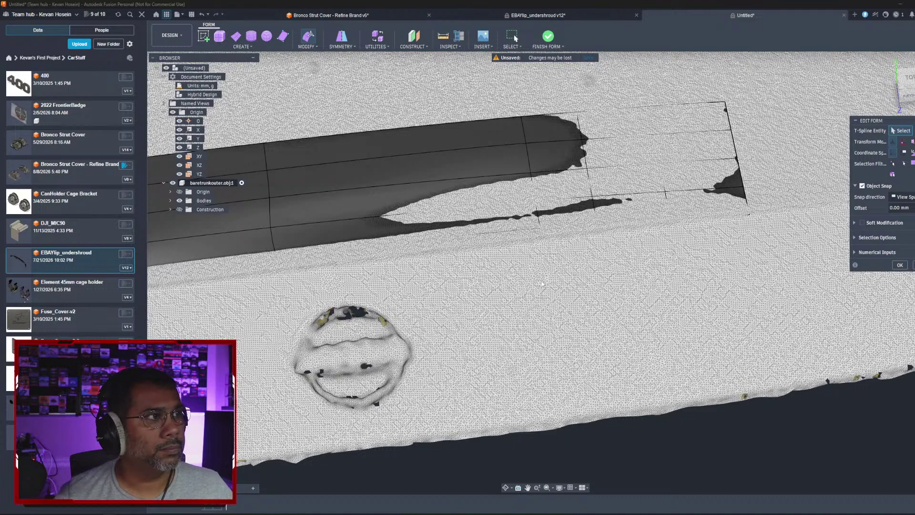
Step: Snap the front, middle and back interior vertices of the third column in from the far end to the trunk mesh
scroll(516, 284, up, 3)
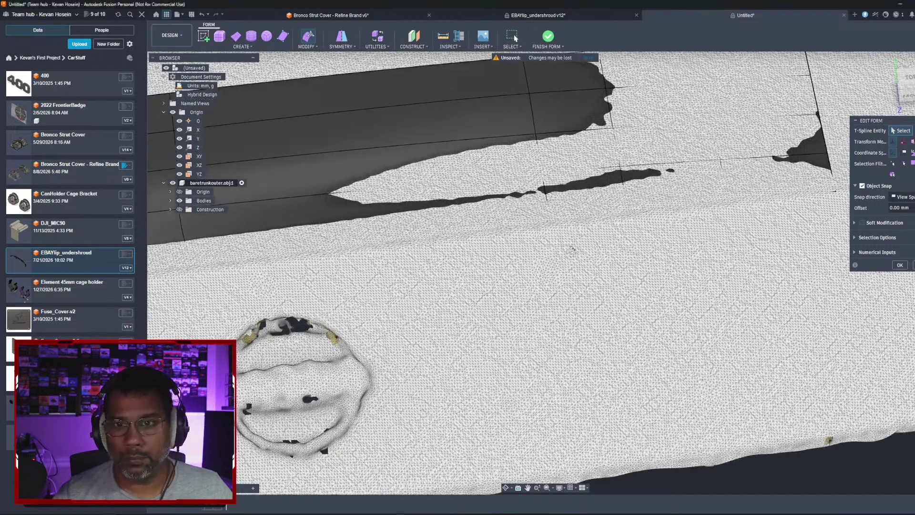
shift+middle_drag(573, 250, 622, 313)
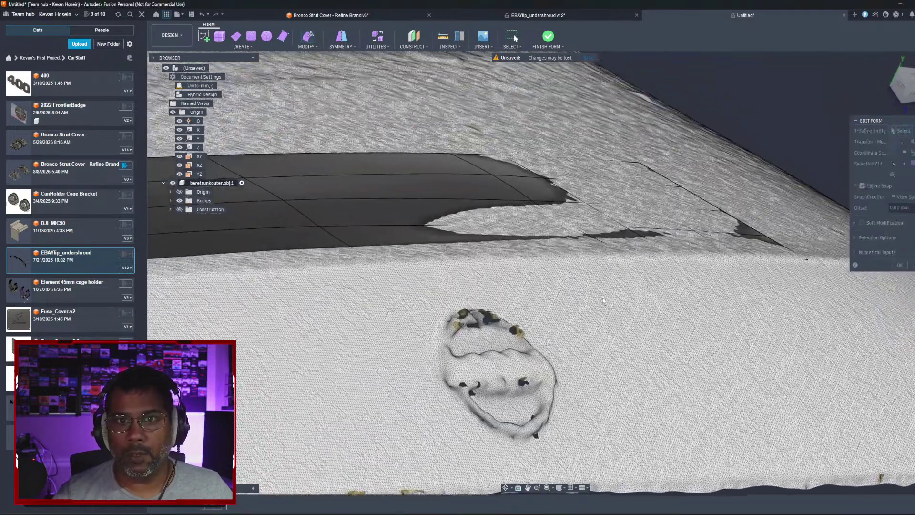
click(532, 202)
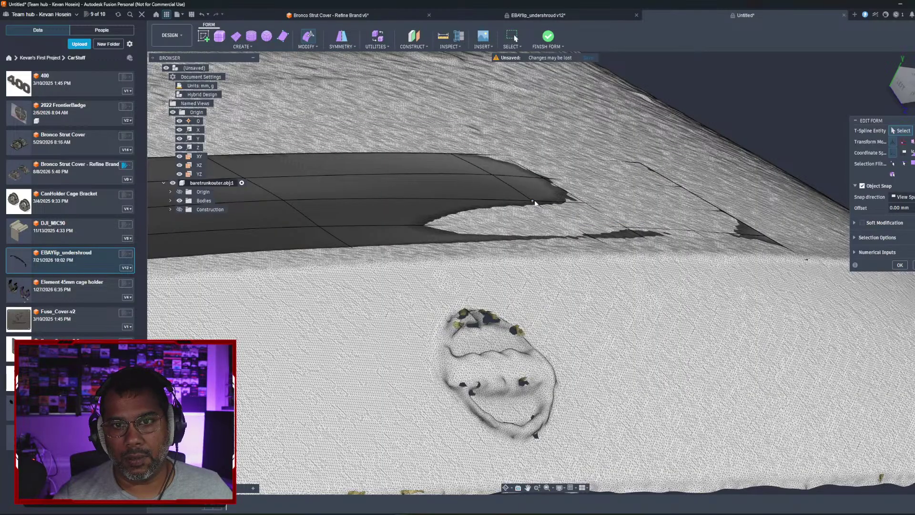
shift+middle_drag(547, 202, 472, 213)
text(1.163)
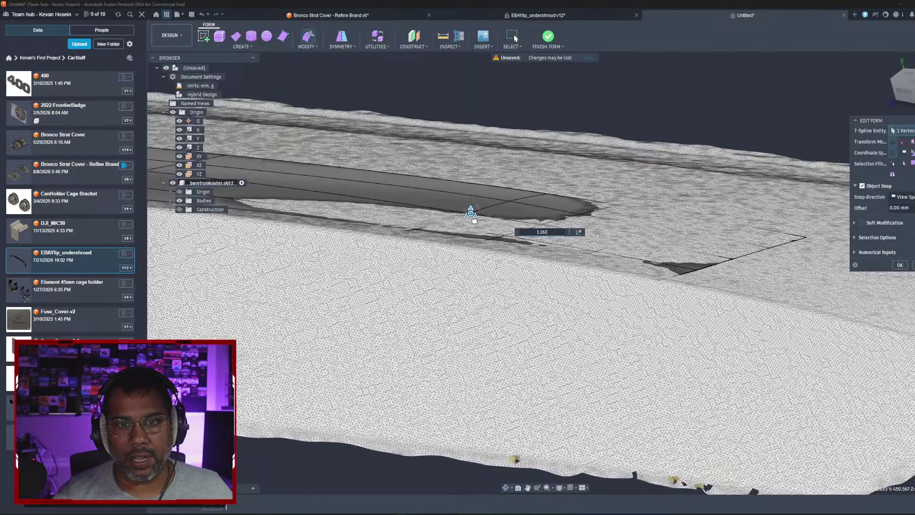
click(509, 201)
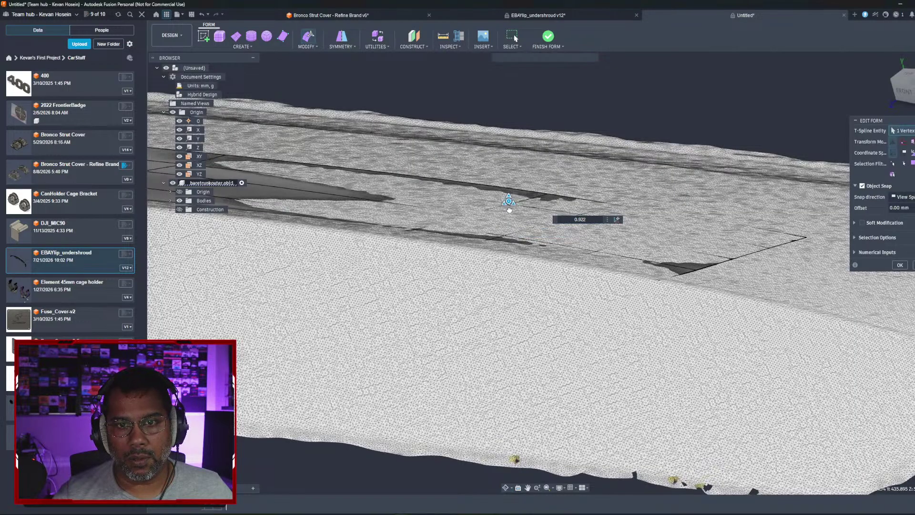
click(547, 195)
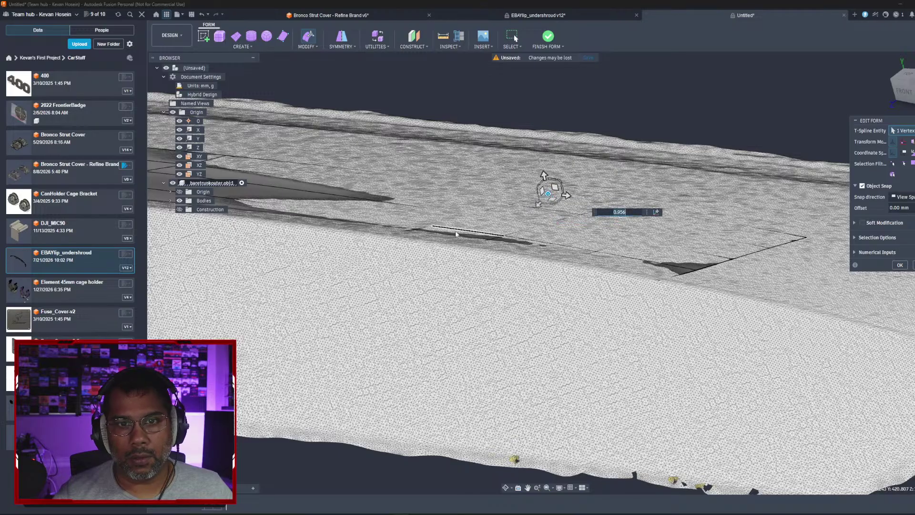
Step: Adjust the front interior-row vertices near the far end and on its end edge to meet the trunk mesh
click(505, 235)
click(505, 236)
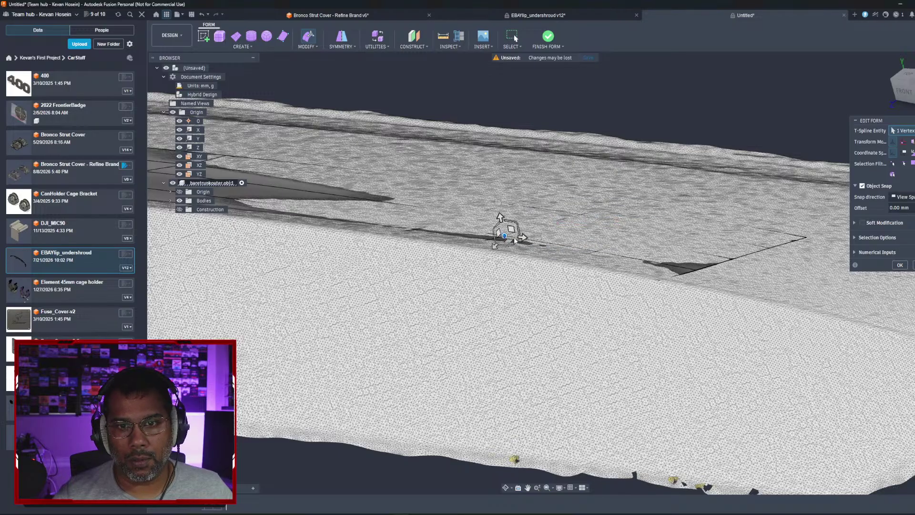
click(695, 270)
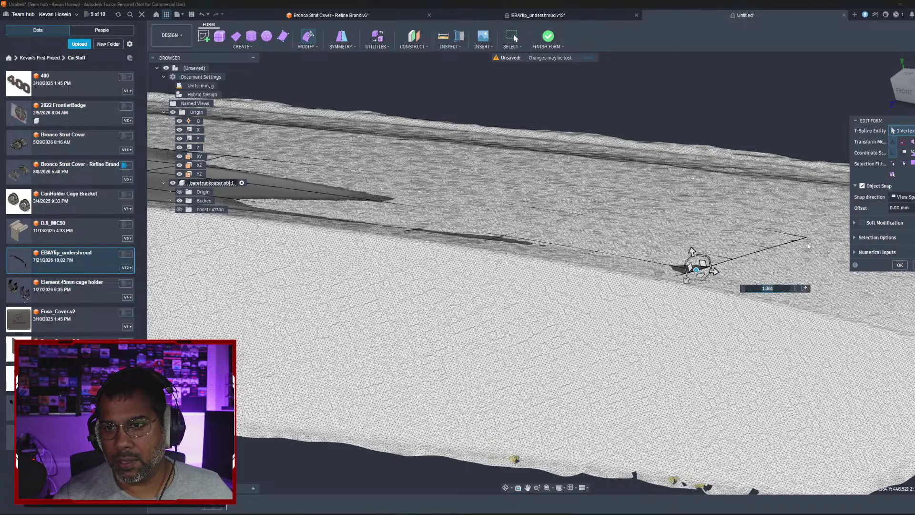
Step: Snap the interior vertices of the surface's central column to the trunk mesh, including the front-row vertex
shift+middle_drag(499, 230, 506, 265)
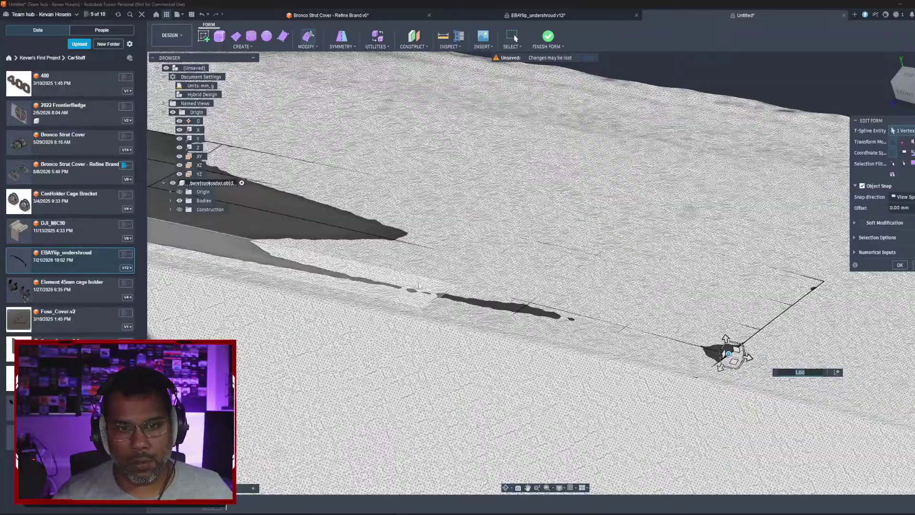
middle_drag(305, 219, 505, 204)
scroll(501, 251, down, 3)
shift+middle_drag(500, 239, 508, 206)
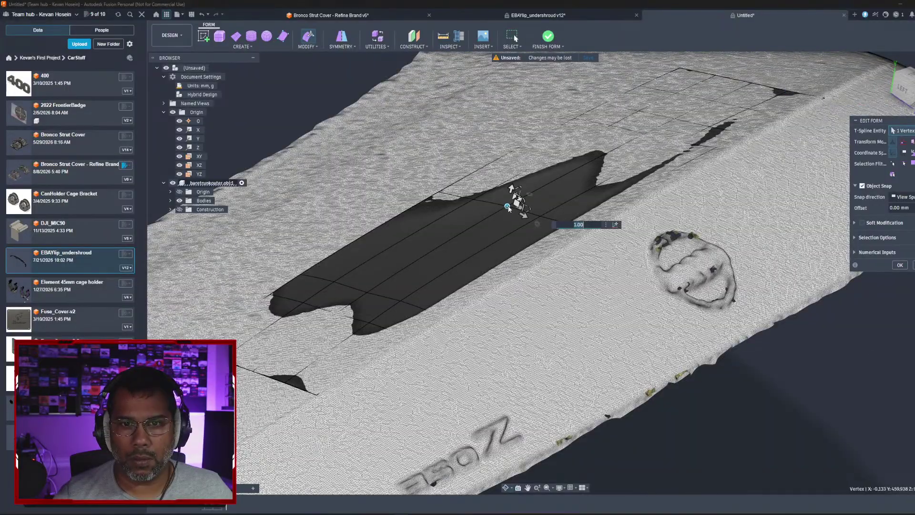
drag(508, 204, 572, 230)
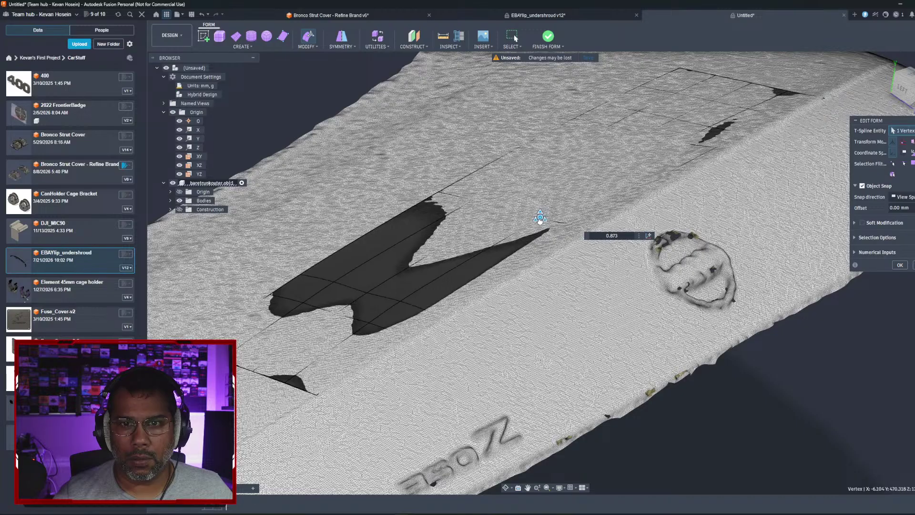
Step: Snap the vertices of the column near the lettering end to the trunk mesh, from the front interior row to the back edge
click(366, 292)
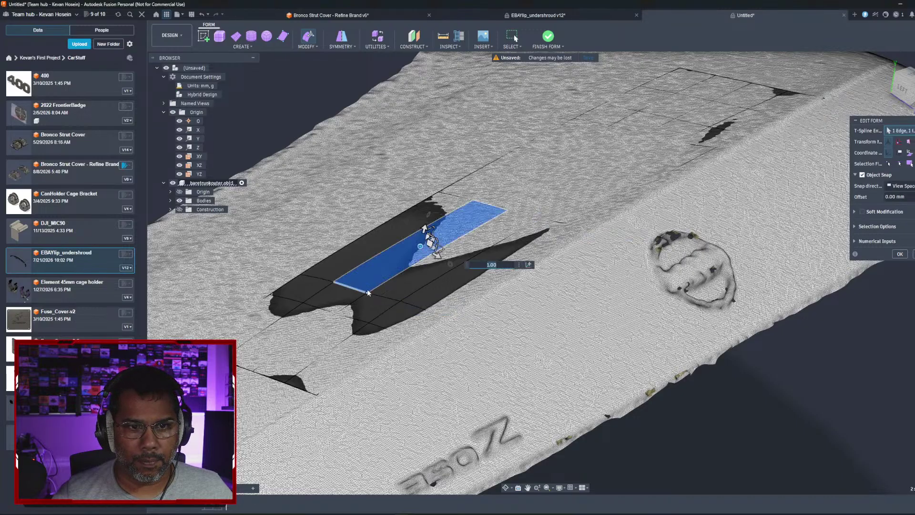
drag(367, 289, 395, 305)
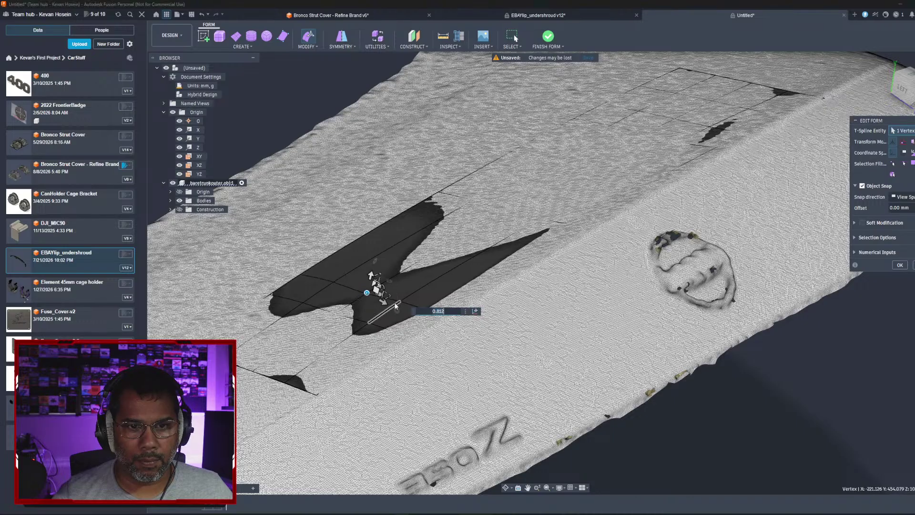
click(400, 301)
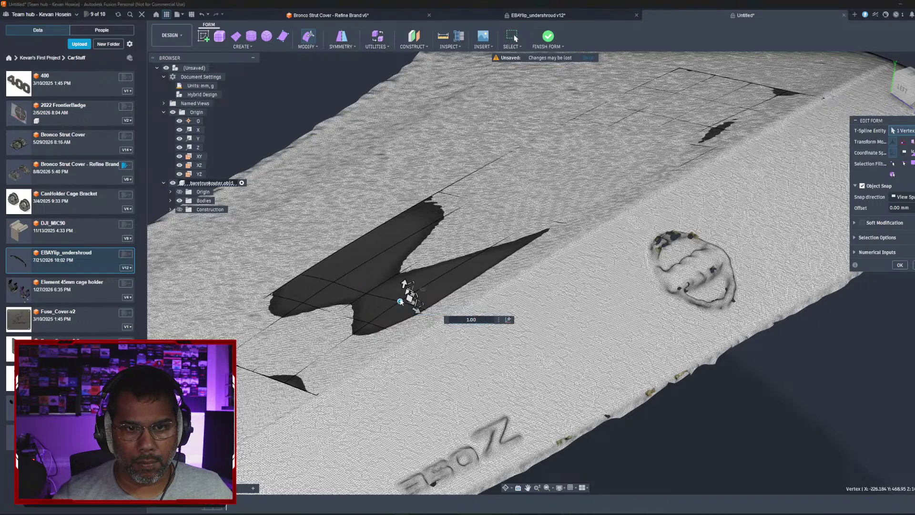
drag(400, 300, 399, 302)
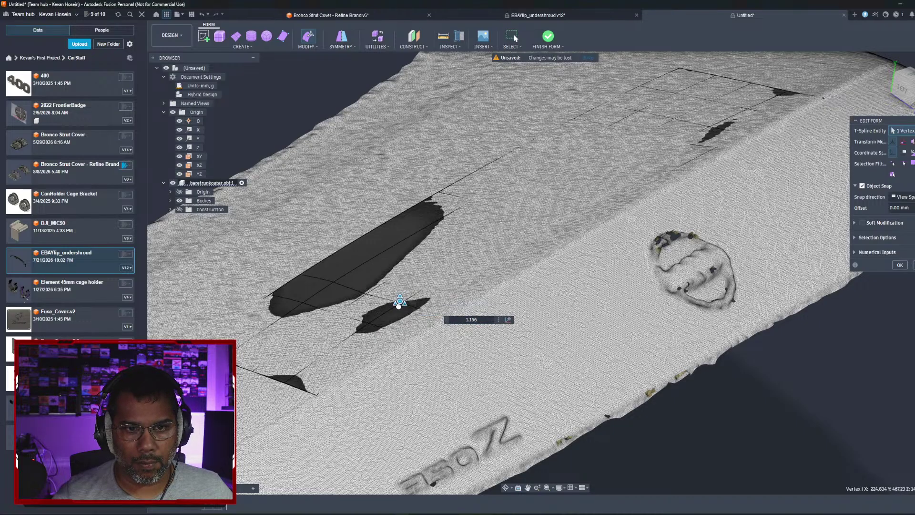
click(334, 281)
drag(334, 281, 300, 278)
click(301, 276)
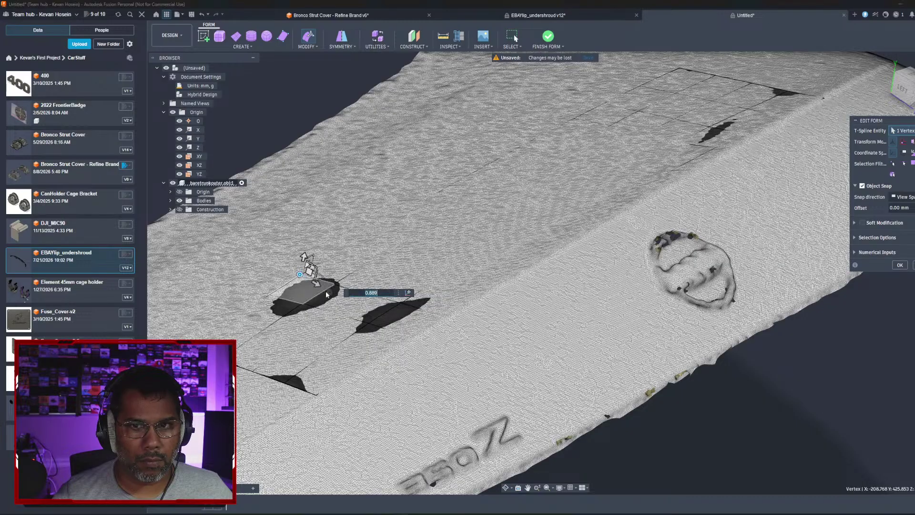
Step: Refine the back and front interior vertices around the raised patches near the lettering end so they follow the trunk mesh
middle_drag(366, 275, 451, 202)
click(401, 224)
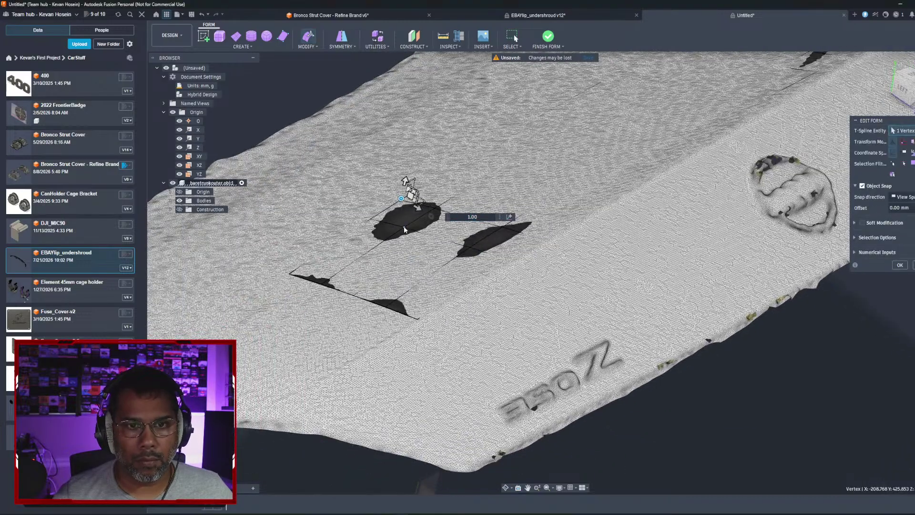
middle_drag(402, 224, 374, 192)
click(472, 192)
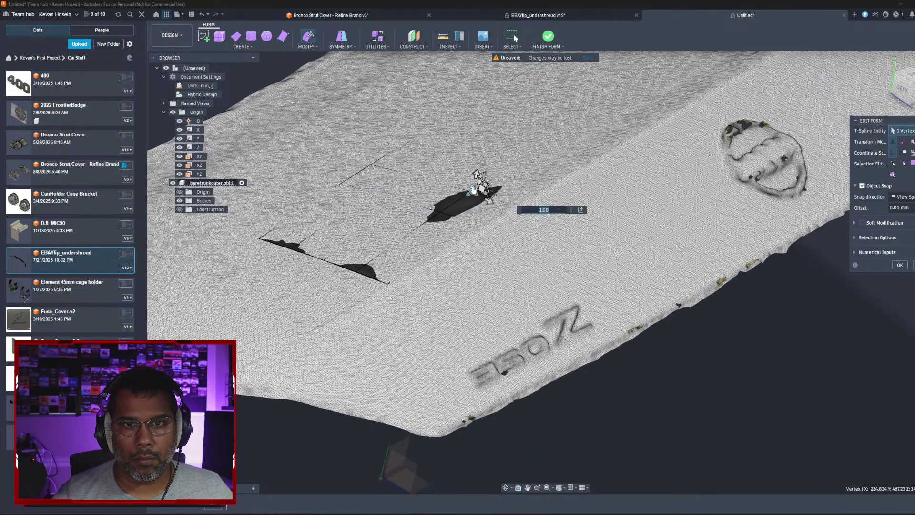
drag(472, 194, 473, 195)
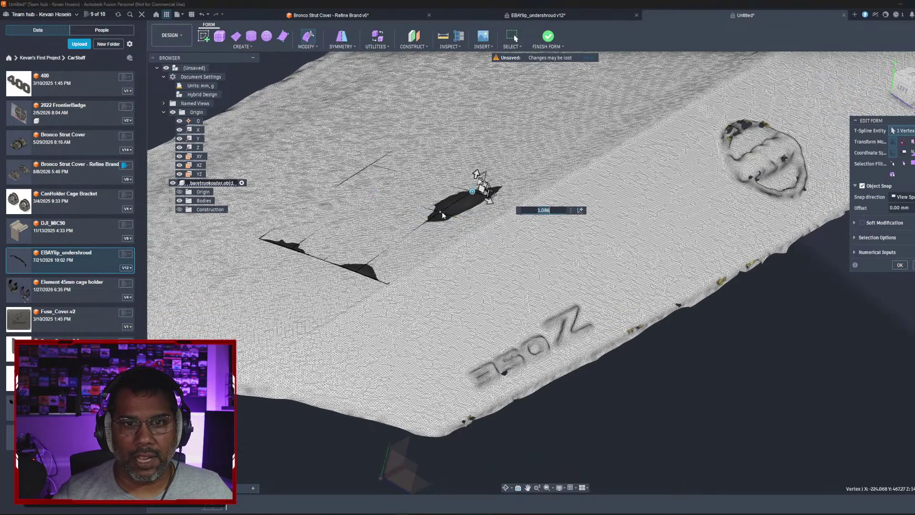
click(441, 219)
shift+middle_drag(441, 220, 601, 244)
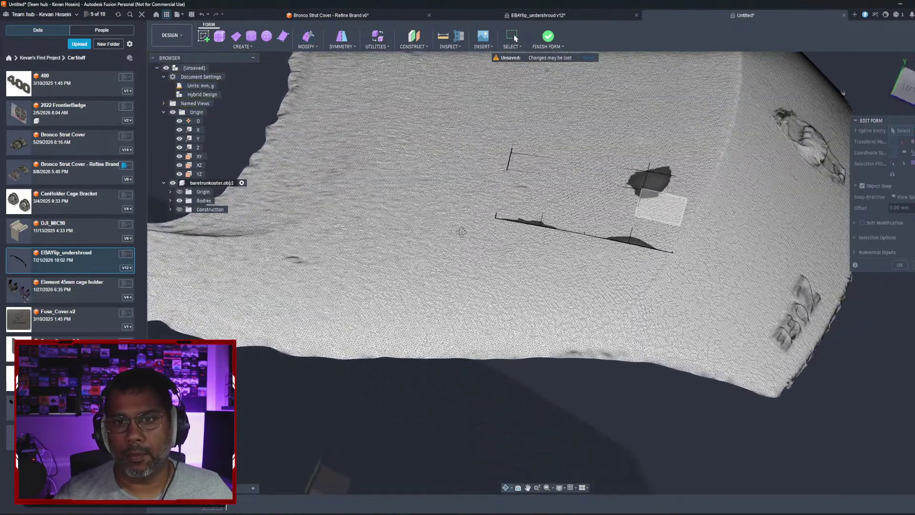
Step: Adjust two vertices on the lettering-end edge and a nearby badge-side interior vertex so they follow the trunk mesh
click(628, 243)
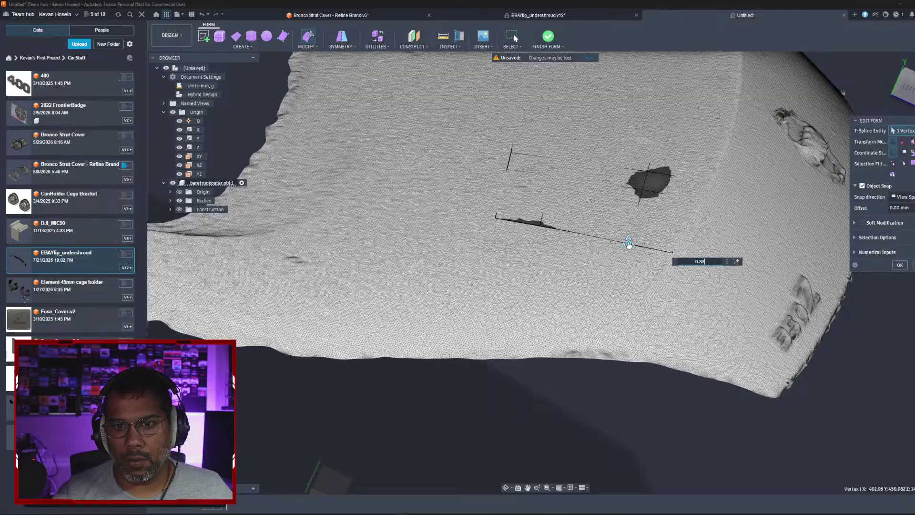
click(538, 226)
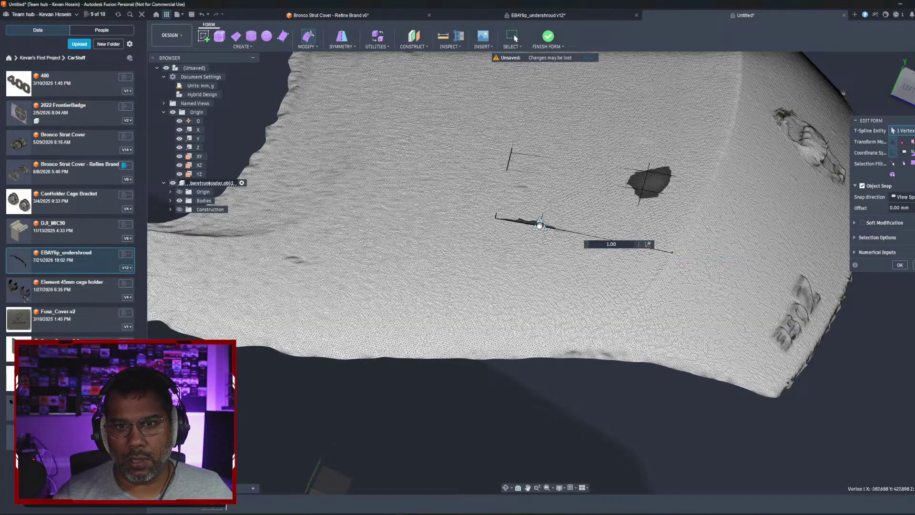
click(642, 190)
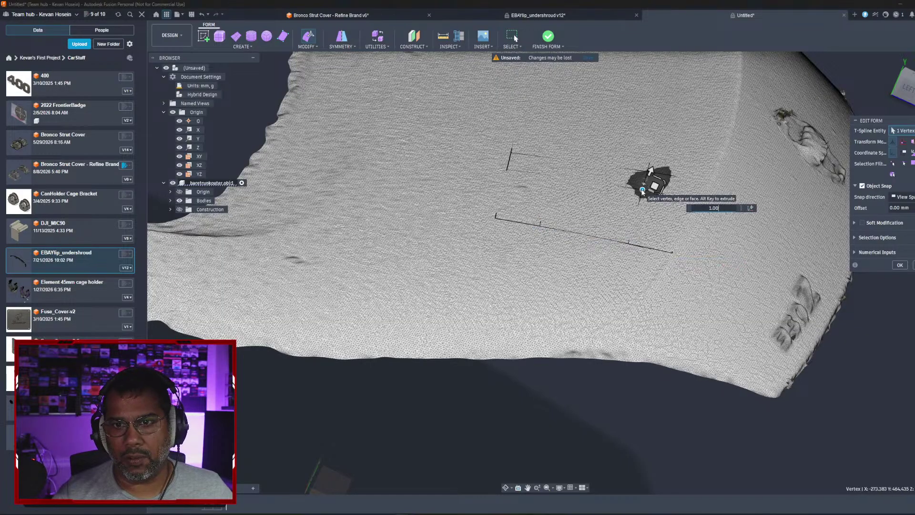
Step: Subdivide the four wide faces on the lettering side of the surface's centre into 2 length faces and 1 width face each
shift+middle_drag(641, 196, 546, 207)
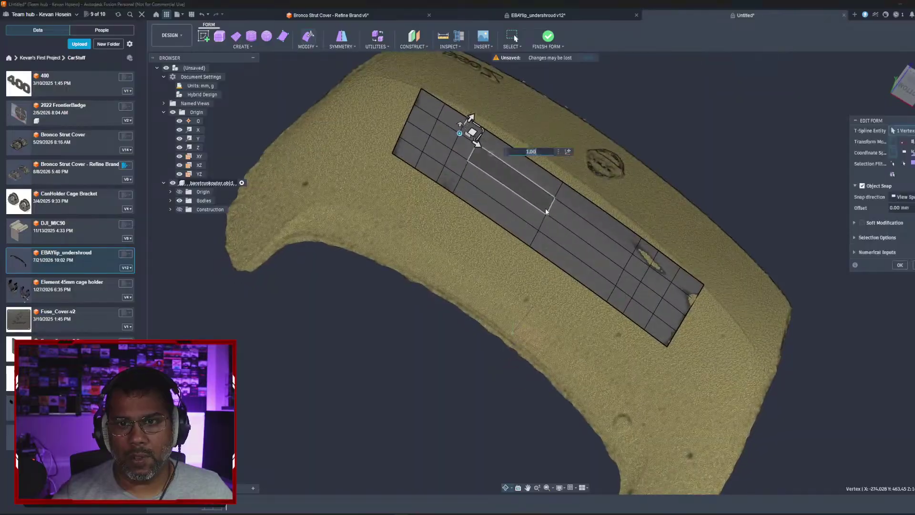
click(528, 189)
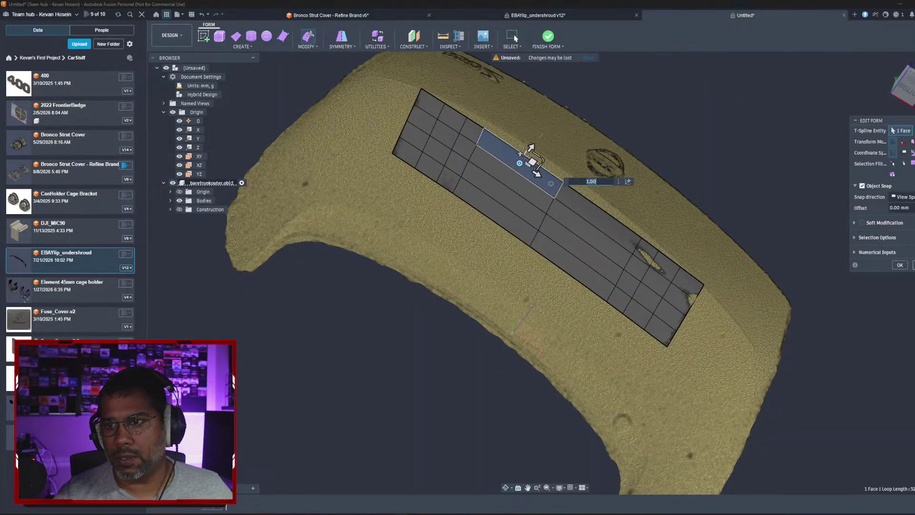
key(Escape)
shift+click(510, 199)
shift+click(502, 212)
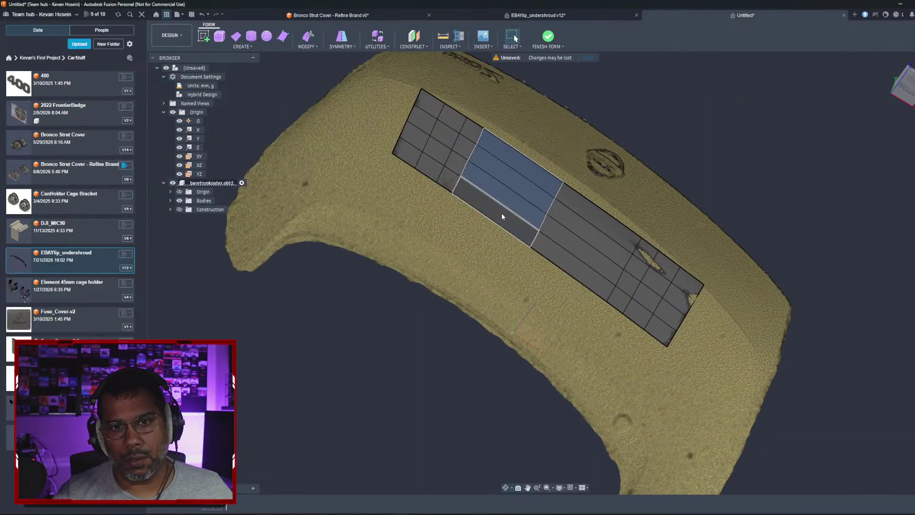
click(308, 40)
click(310, 77)
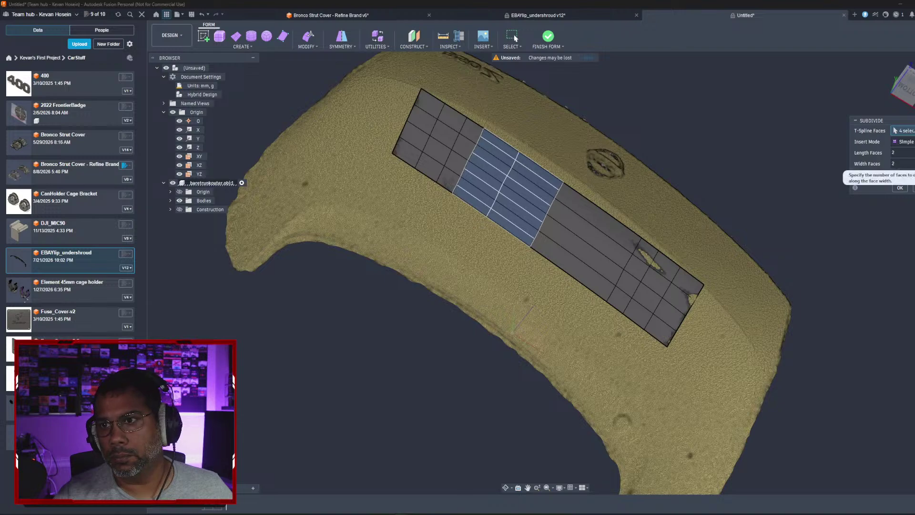
double_click(901, 163)
text(1)
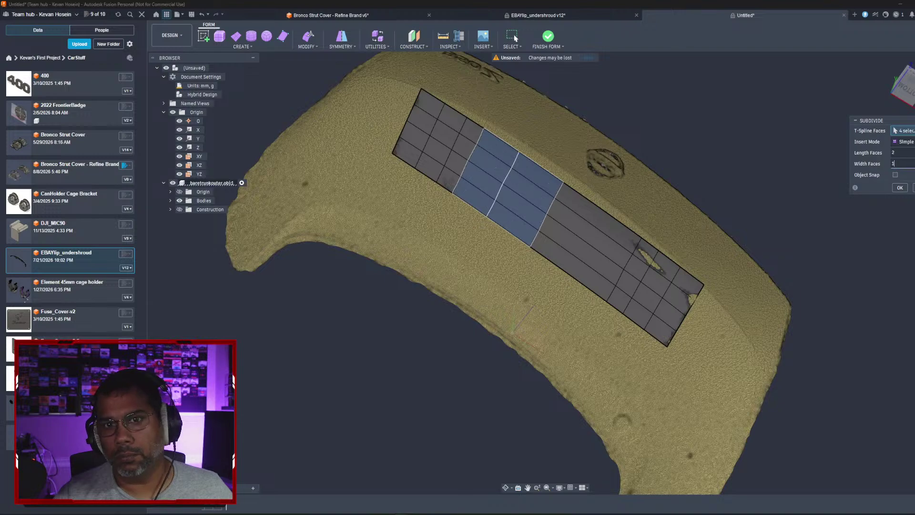
click(900, 188)
Step: Subdivide the four remaining wide faces on the other side of the surface's centre with 2 length faces and 1 width face
click(583, 223)
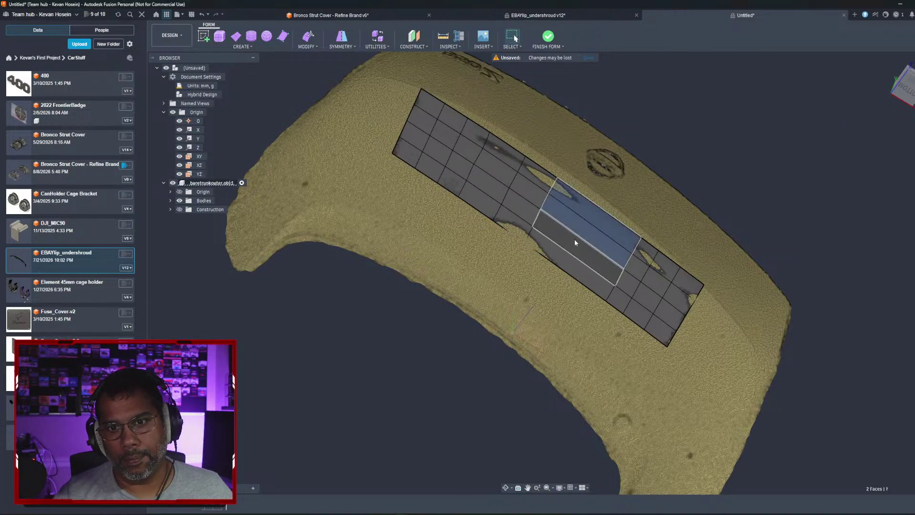
shift+click(565, 259)
right_click(564, 259)
click(573, 242)
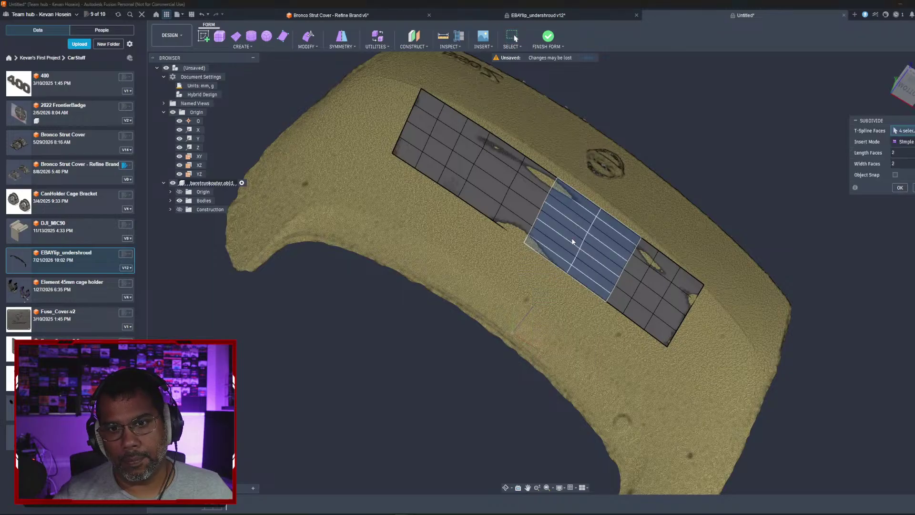
double_click(896, 163)
text(1)
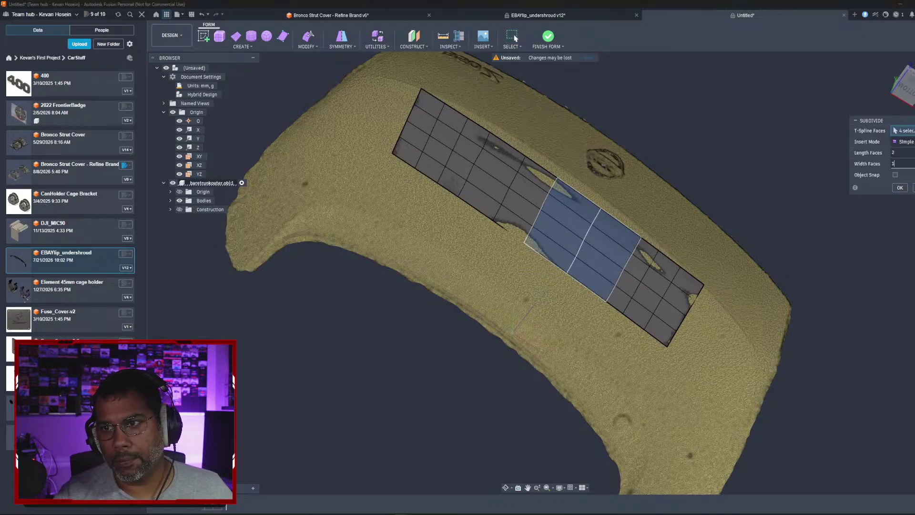
click(897, 187)
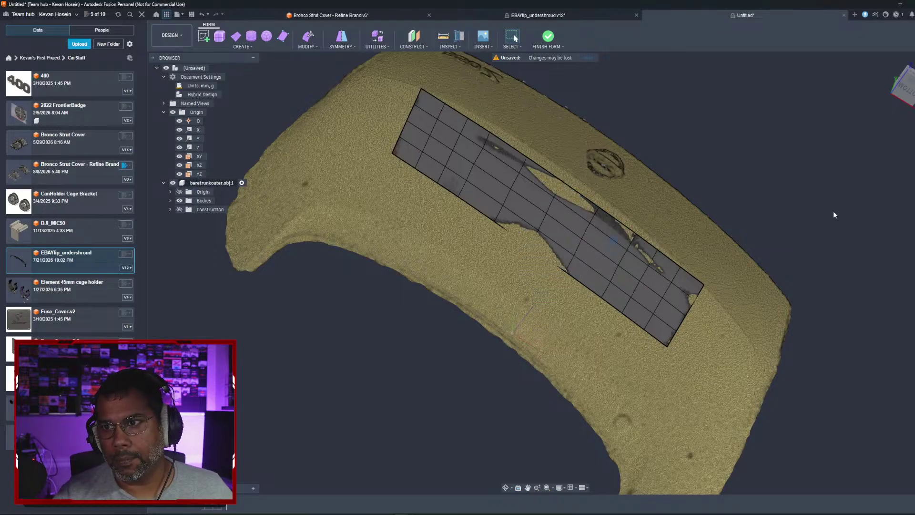
Step: Select the entire long boundary edge of the surface nearest the badge
click(487, 175)
shift+middle_drag(487, 175, 373, 127)
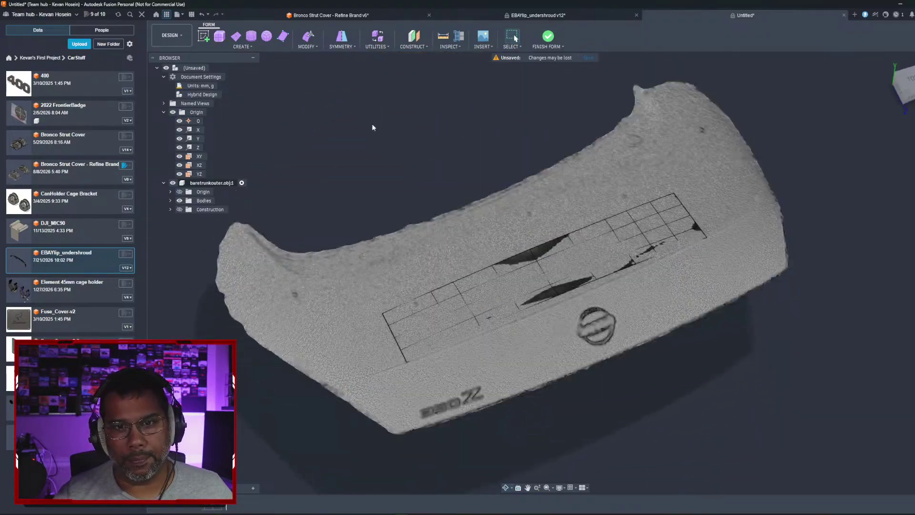
shift+middle_drag(318, 50, 608, 262)
double_click(606, 276)
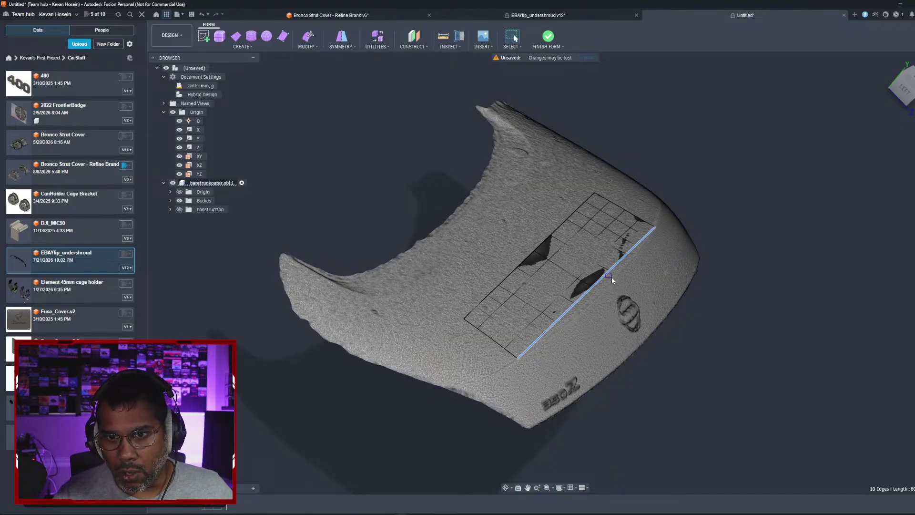
key(Escape)
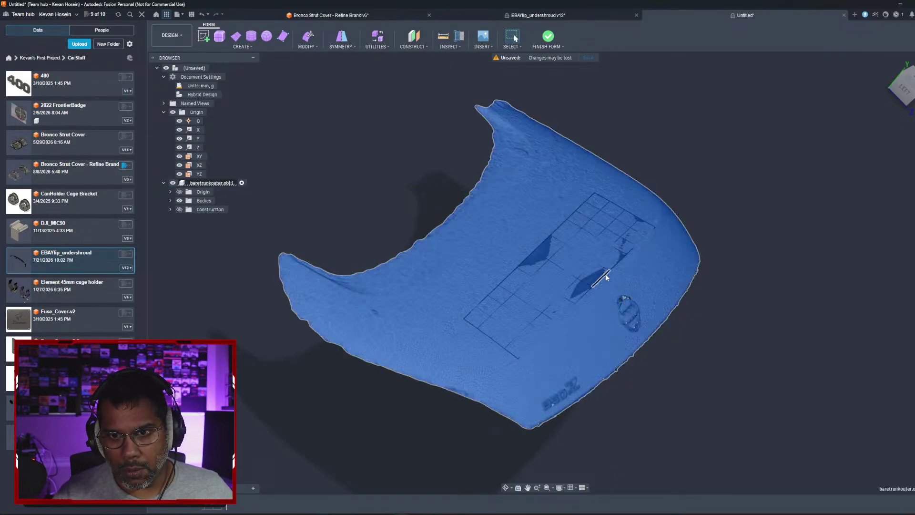
double_click(606, 276)
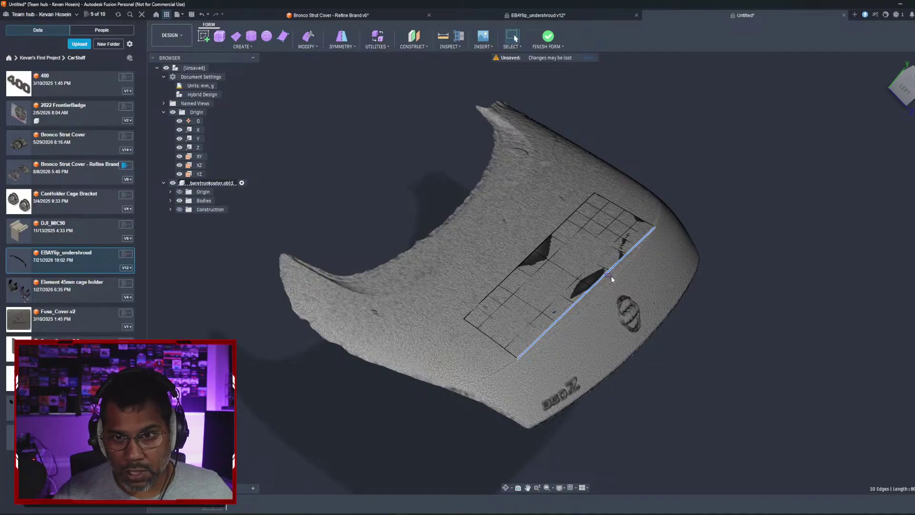
click(606, 277)
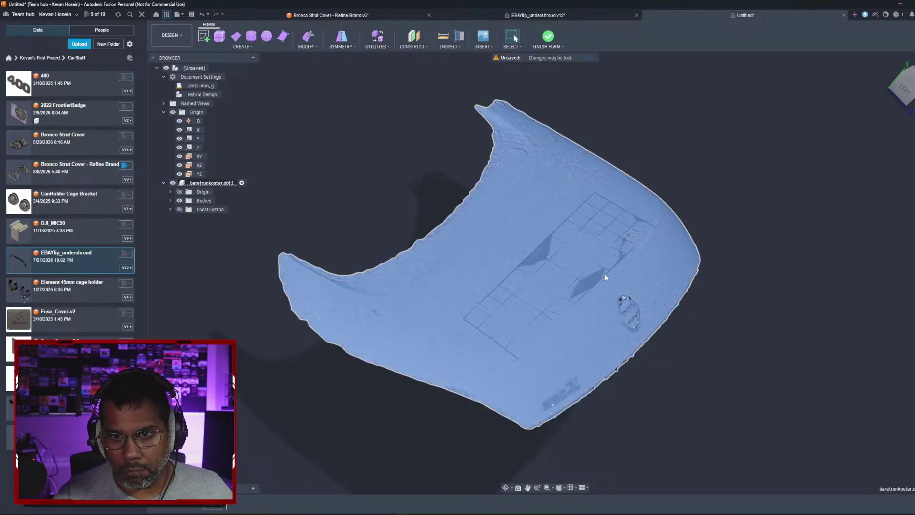
double_click(605, 275)
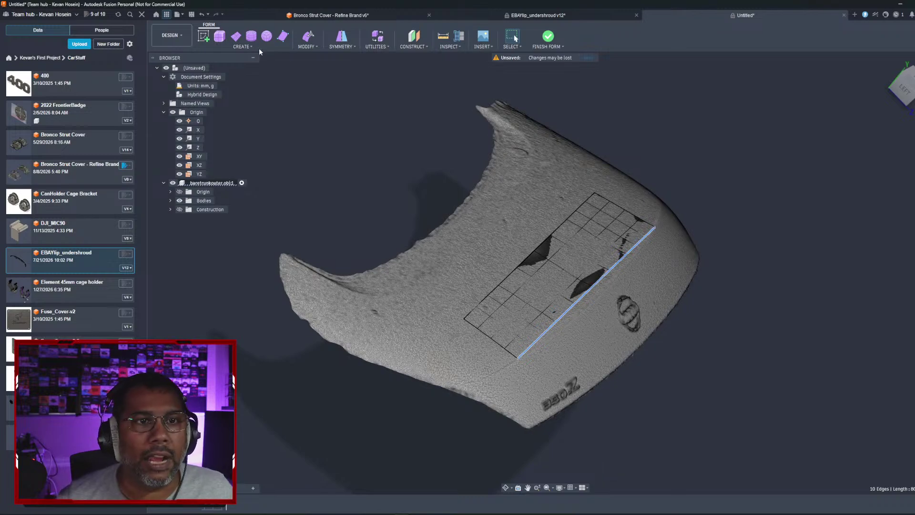
click(309, 42)
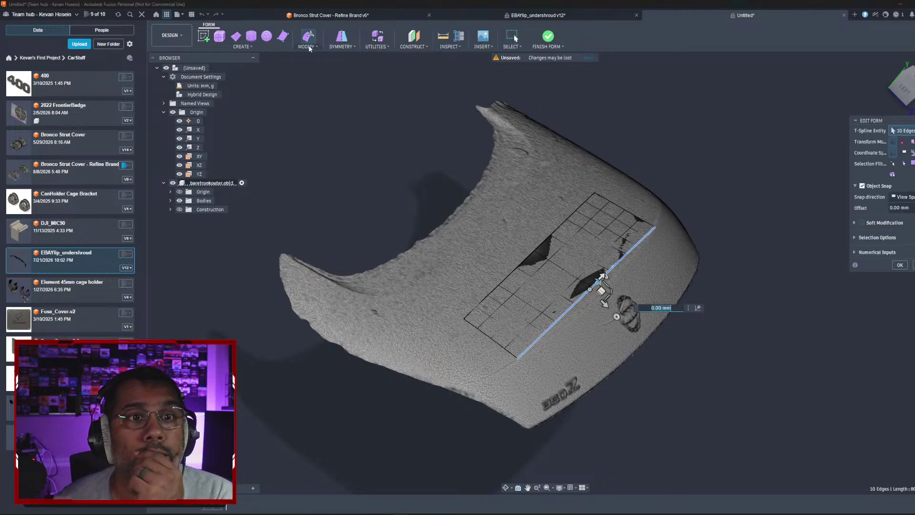
click(900, 265)
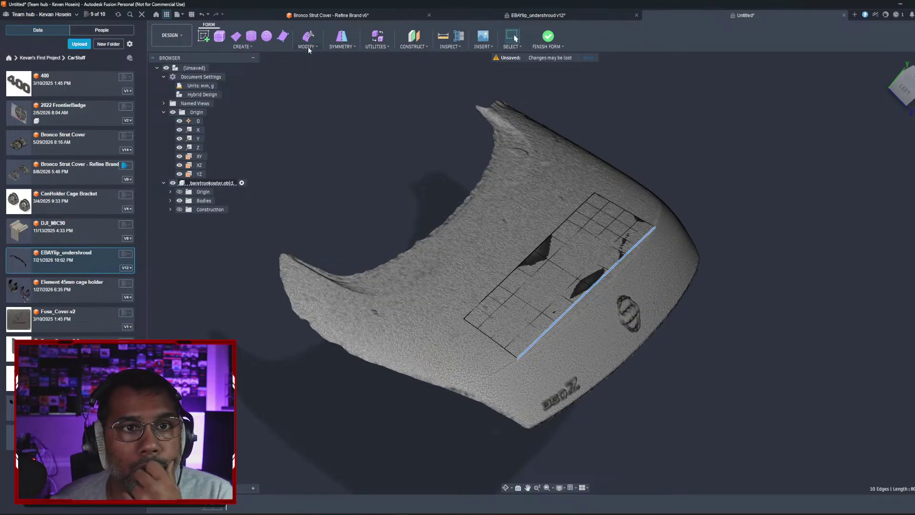
Step: Try to insert an edge outside the badge-side boundary with Insert Edge, using Simple mode, a single side and insert location -1.00
click(309, 48)
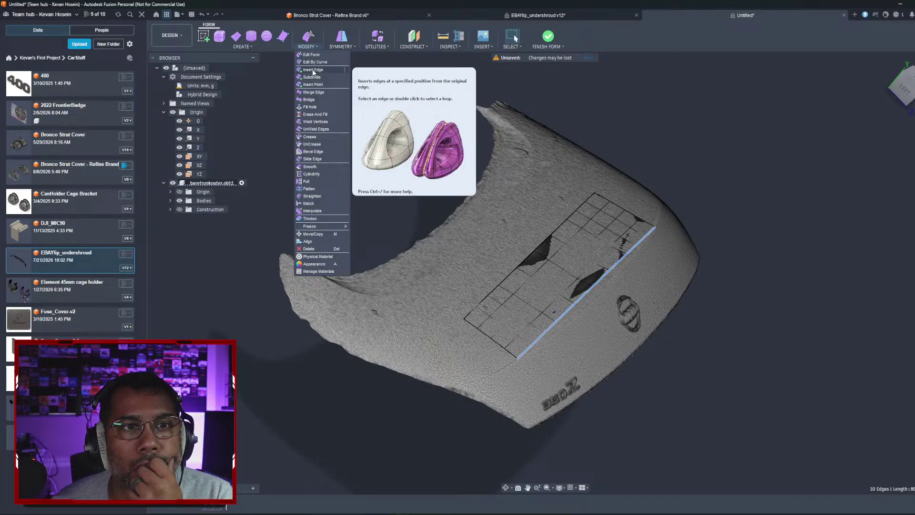
click(313, 70)
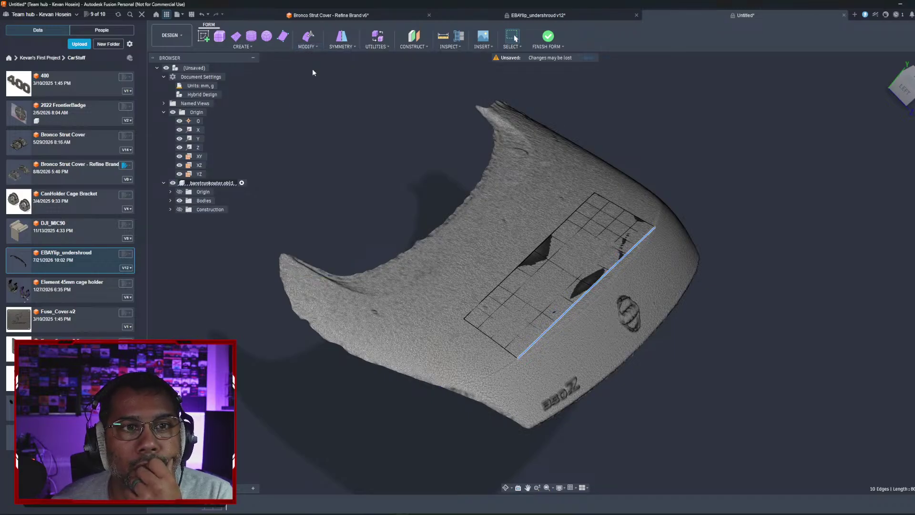
drag(546, 347, 548, 360)
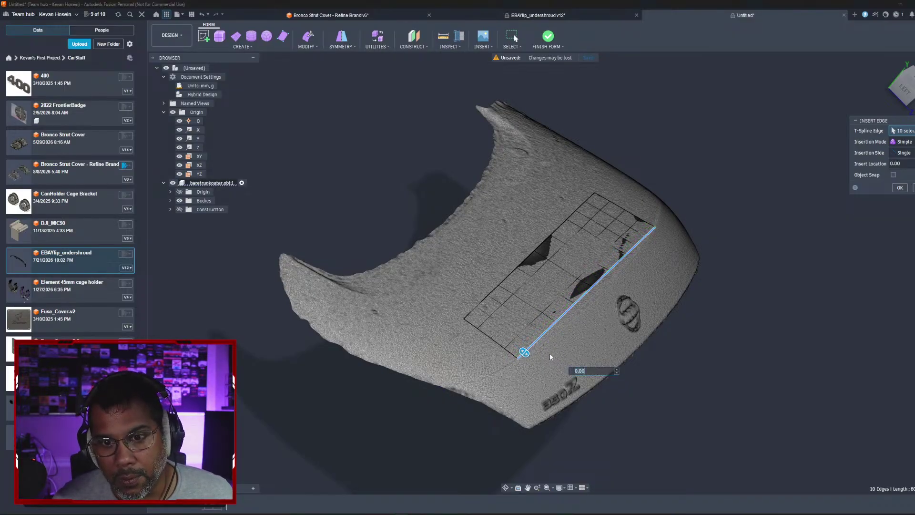
shift+middle_drag(550, 354, 589, 232)
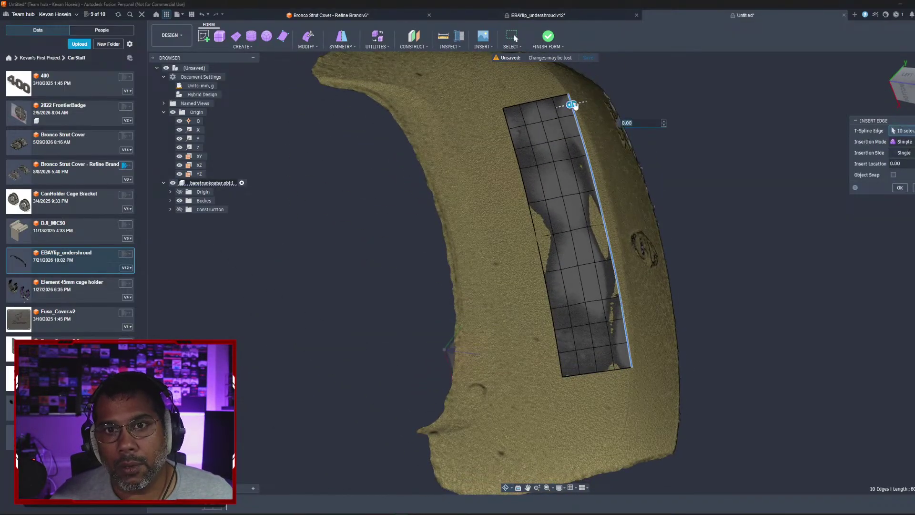
drag(572, 103, 591, 102)
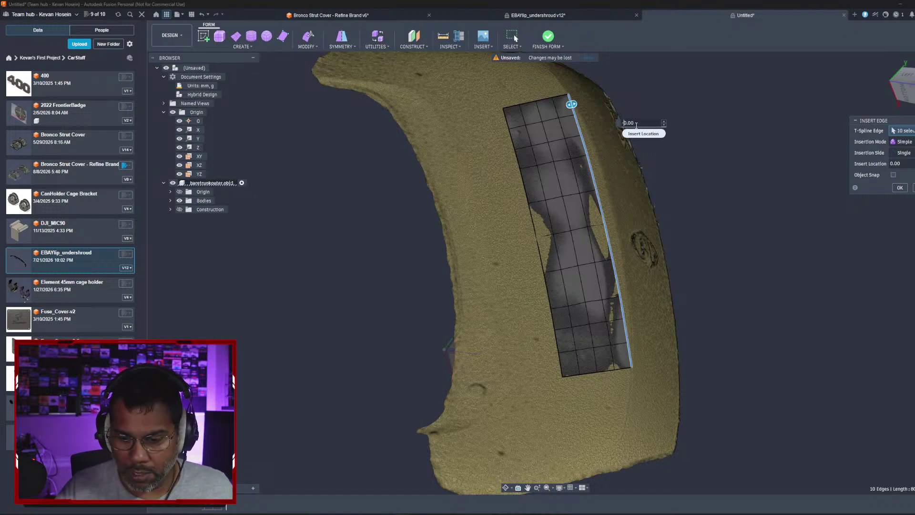
key(Return)
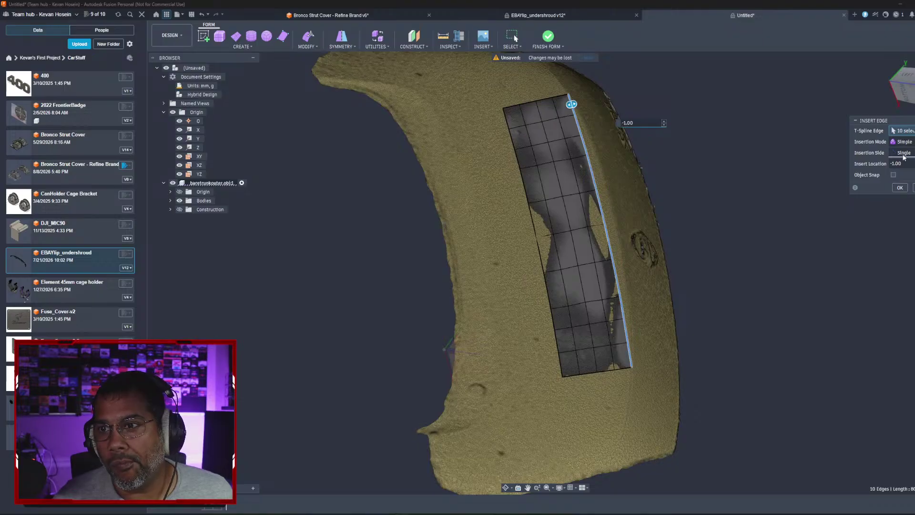
click(900, 189)
shift+middle_drag(613, 179, 593, 264)
double_click(586, 295)
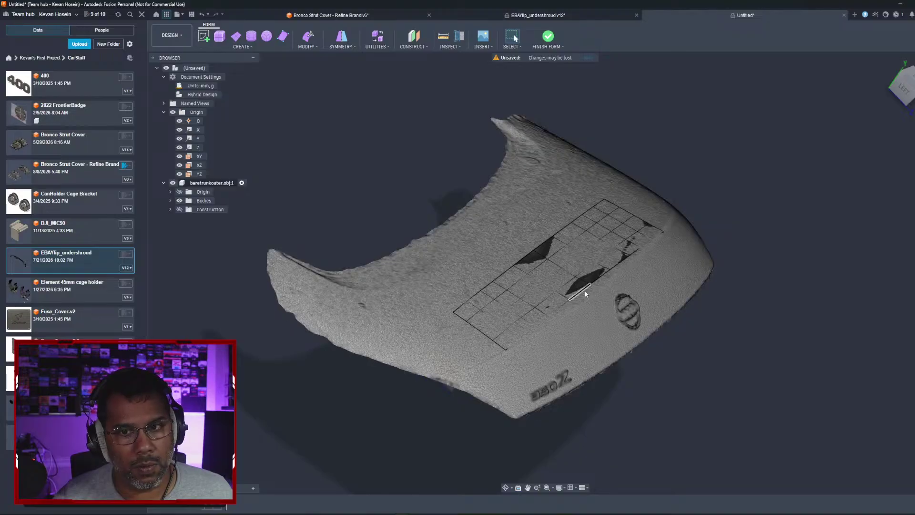
click(305, 47)
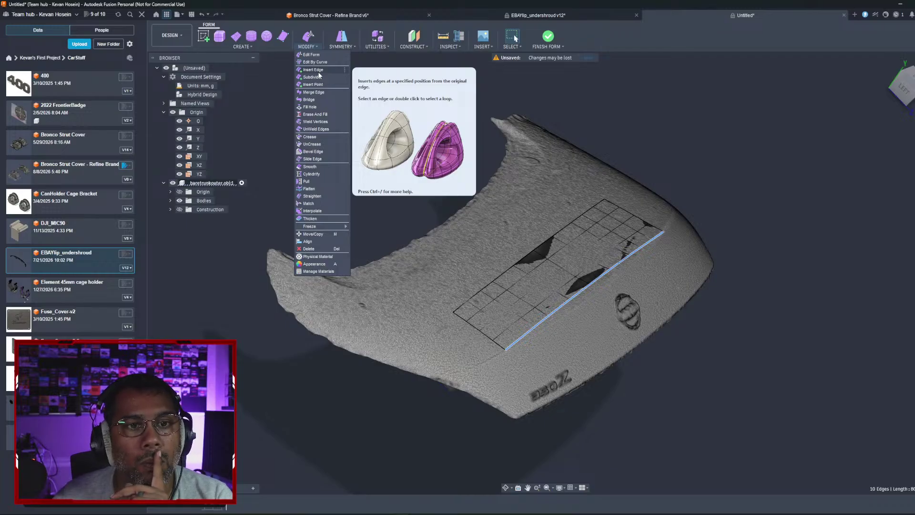
click(234, 48)
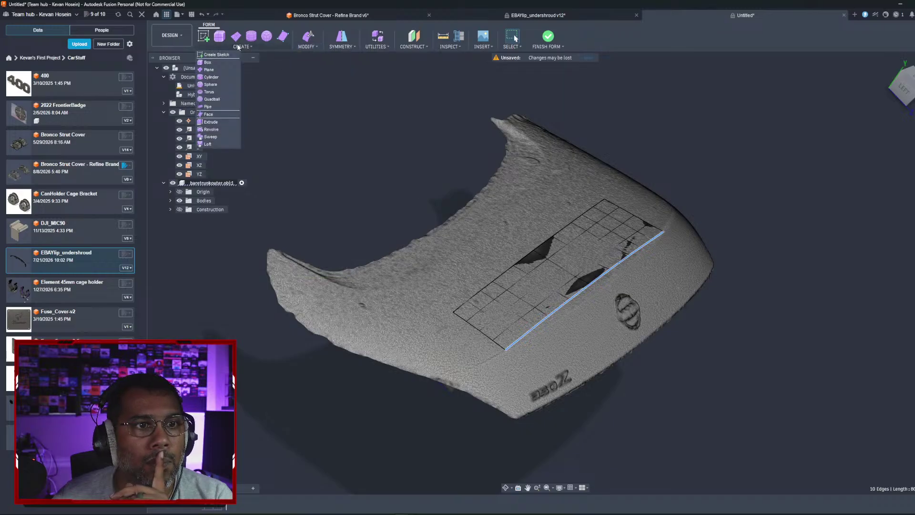
click(303, 48)
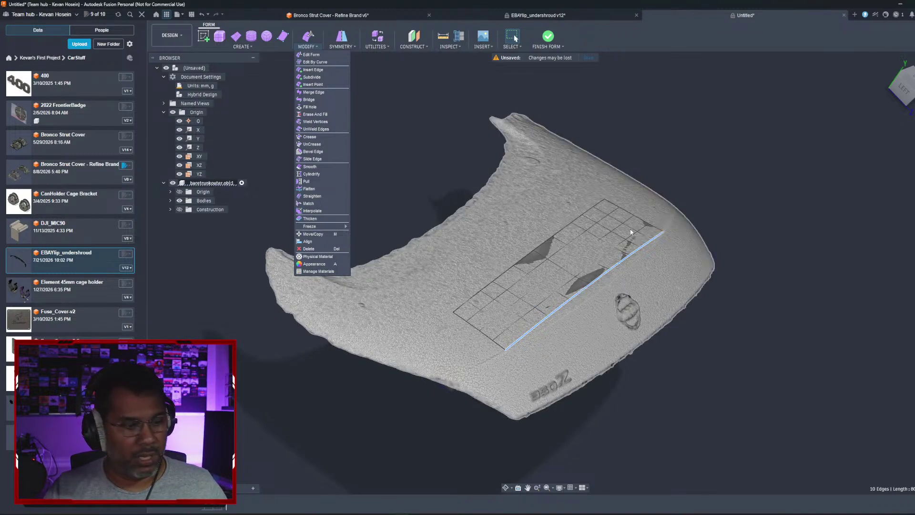
click(613, 269)
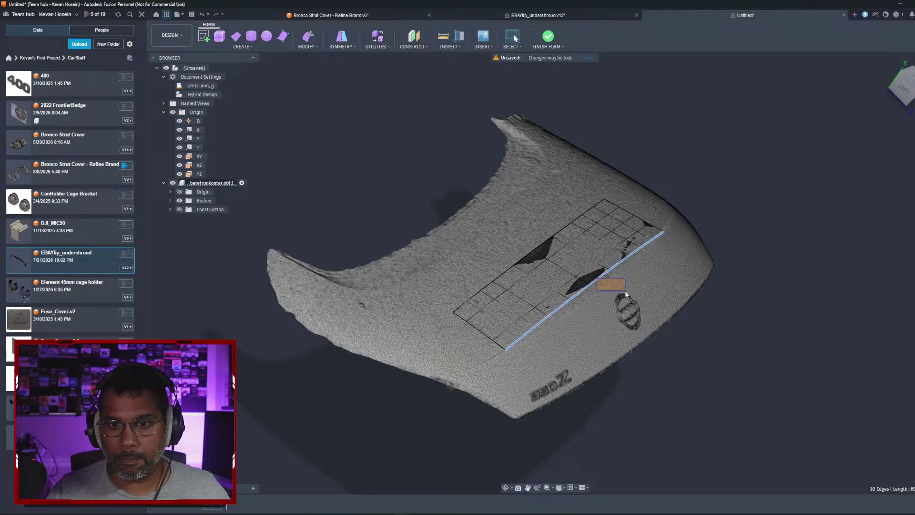
Step: Try to insert an edge at the long boundary opposite the badge, using Simple mode, a single side and insert location 0.00
double_click(512, 269)
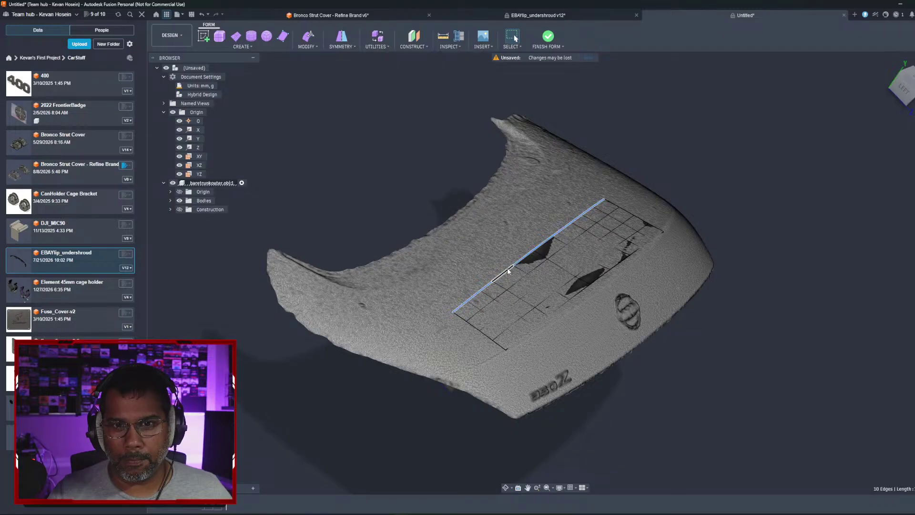
click(307, 39)
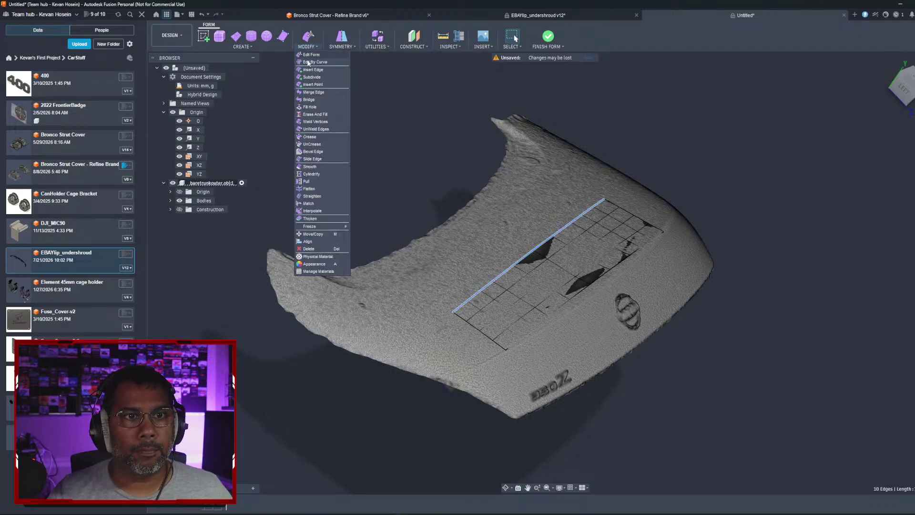
click(310, 70)
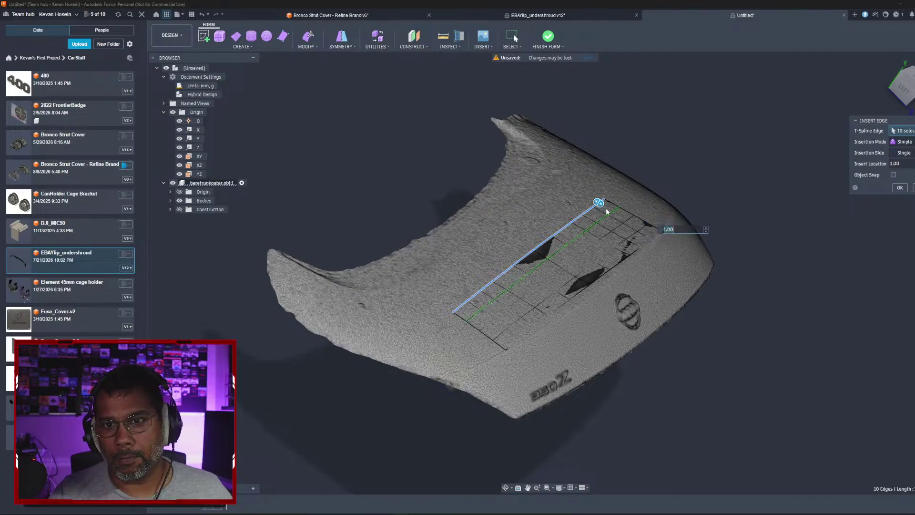
drag(599, 203, 551, 176)
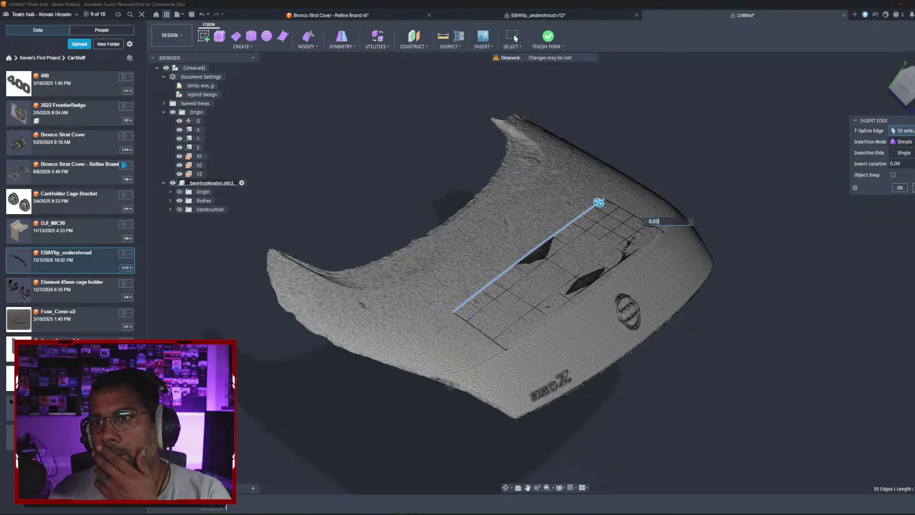
click(899, 188)
Step: Try to insert an edge at the badge-side boundary using Exact mode, a single side and insert location 0.00
click(306, 45)
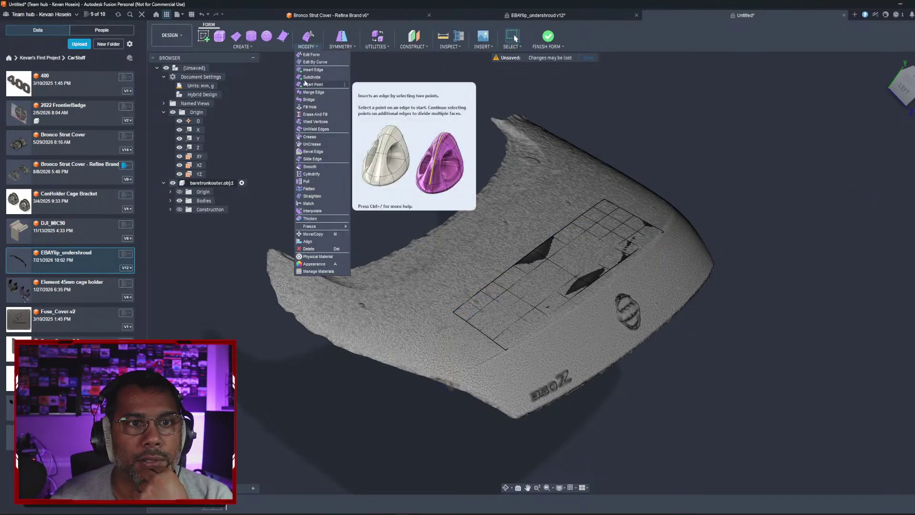
click(313, 69)
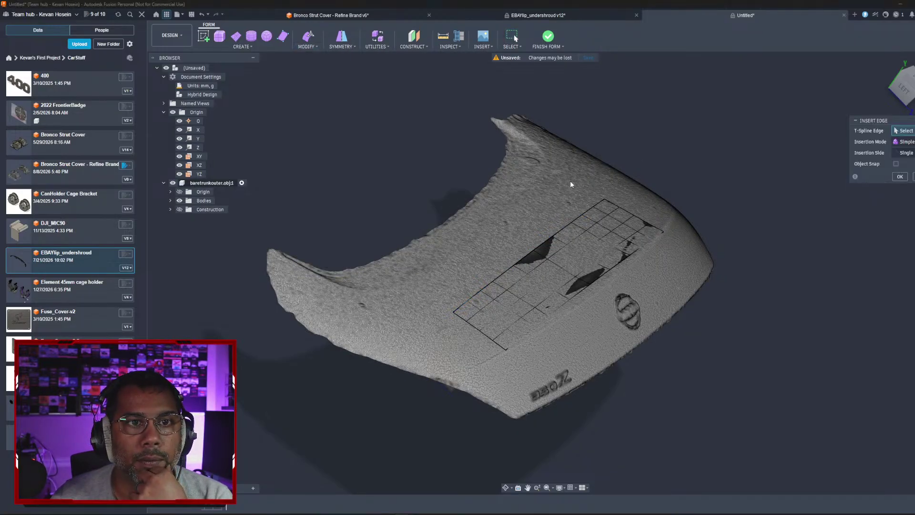
double_click(610, 267)
click(903, 153)
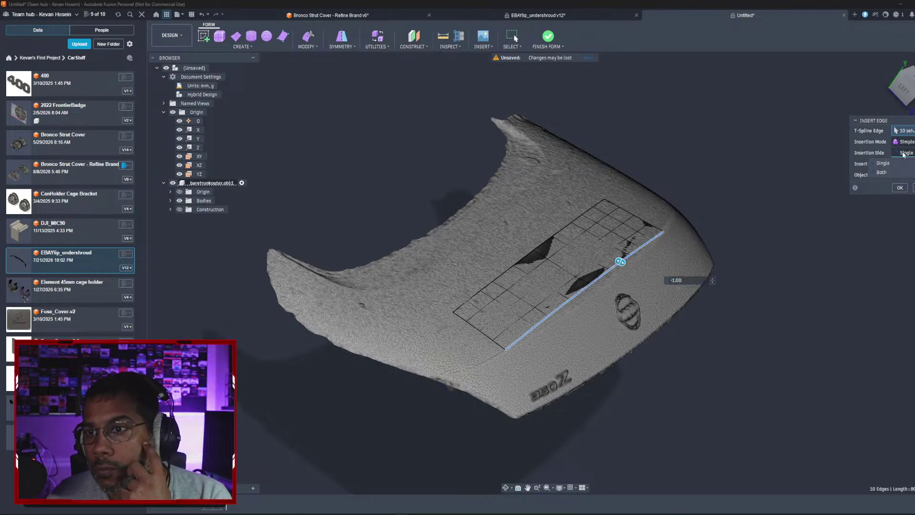
click(902, 153)
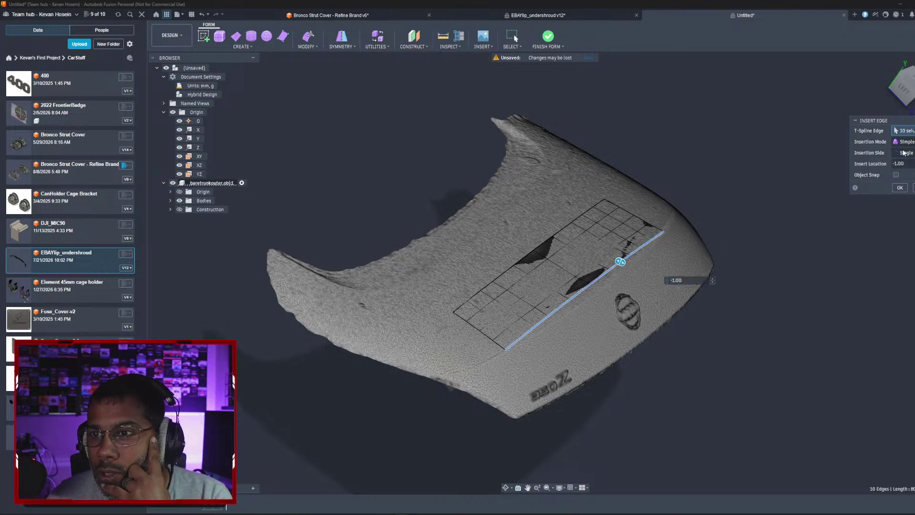
click(904, 142)
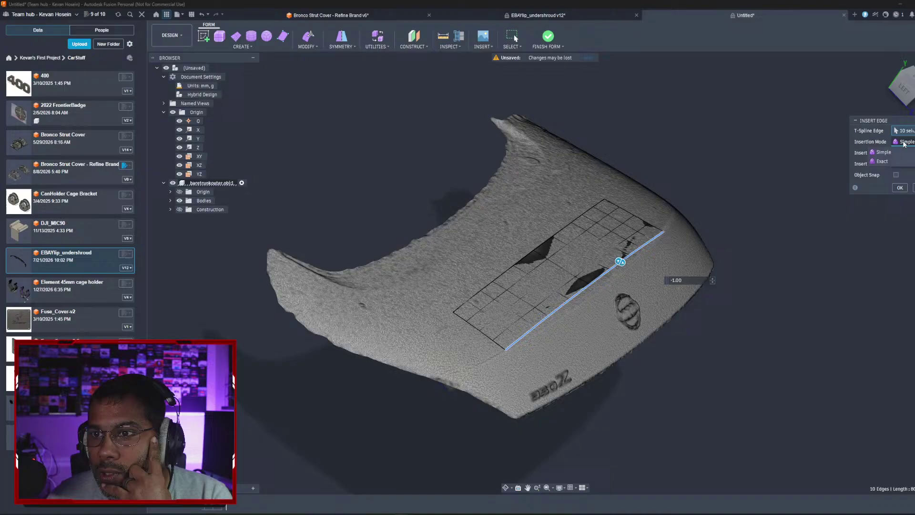
click(884, 160)
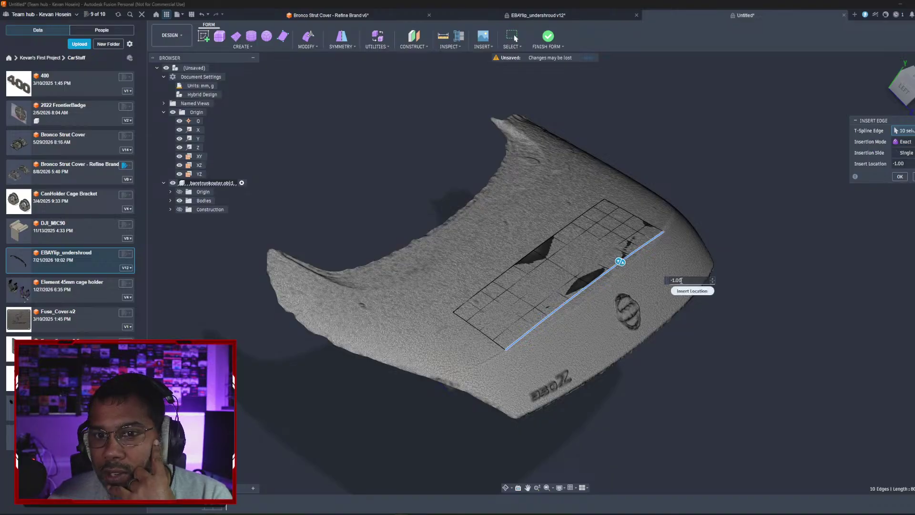
drag(620, 261, 665, 287)
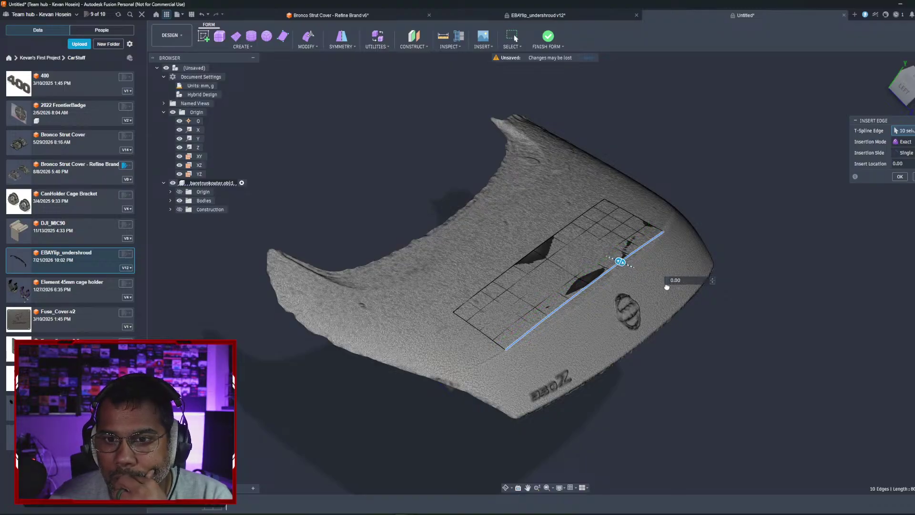
click(666, 286)
click(914, 176)
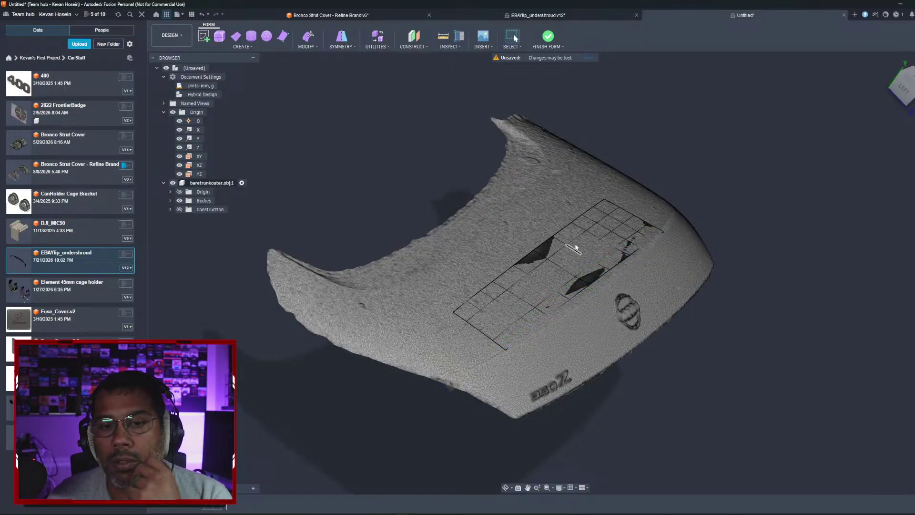
shift+middle_drag(510, 245, 568, 149)
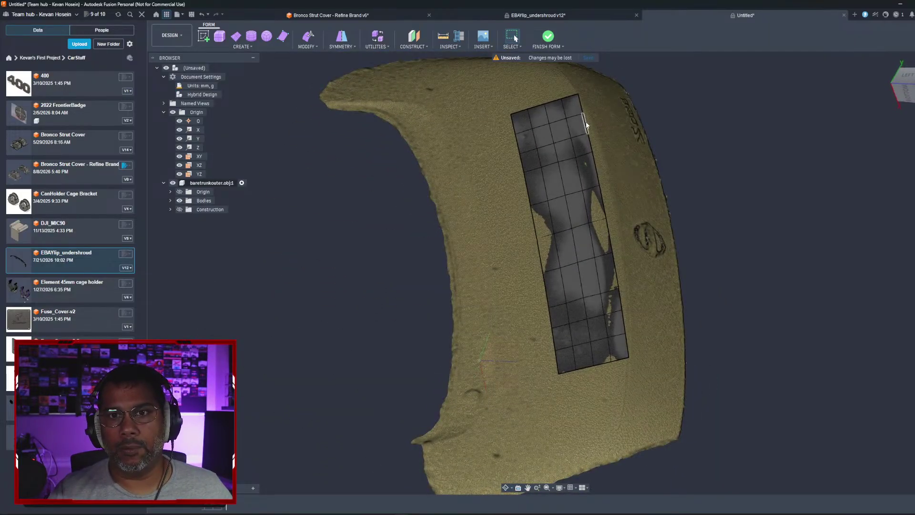
double_click(586, 125)
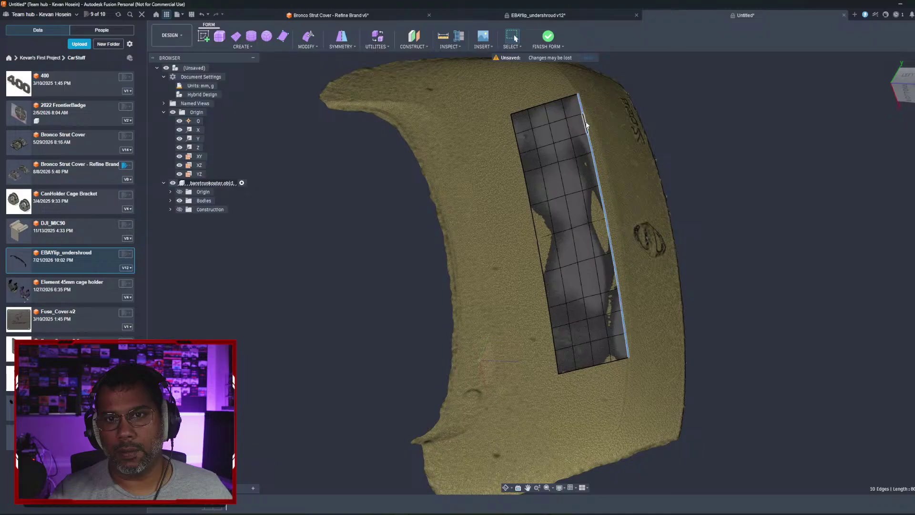
shift+middle_drag(585, 124, 552, 307)
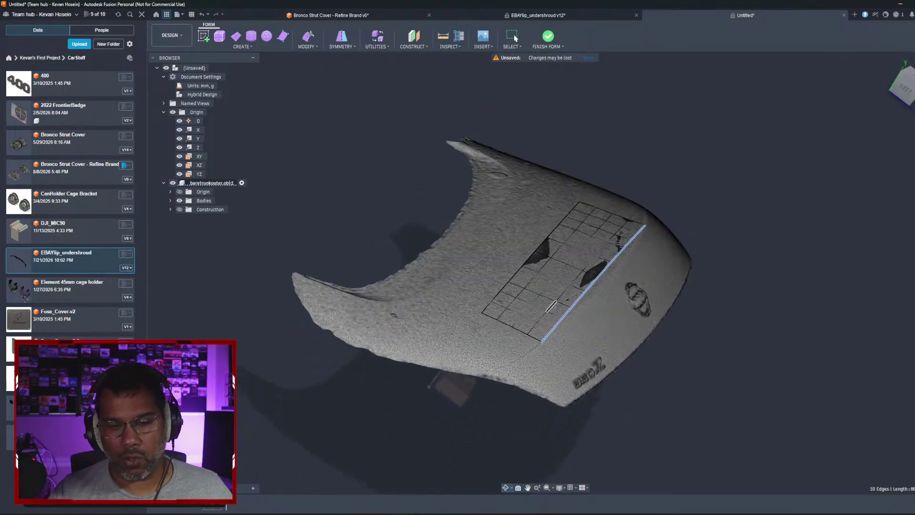
shift+middle_drag(569, 176, 542, 256)
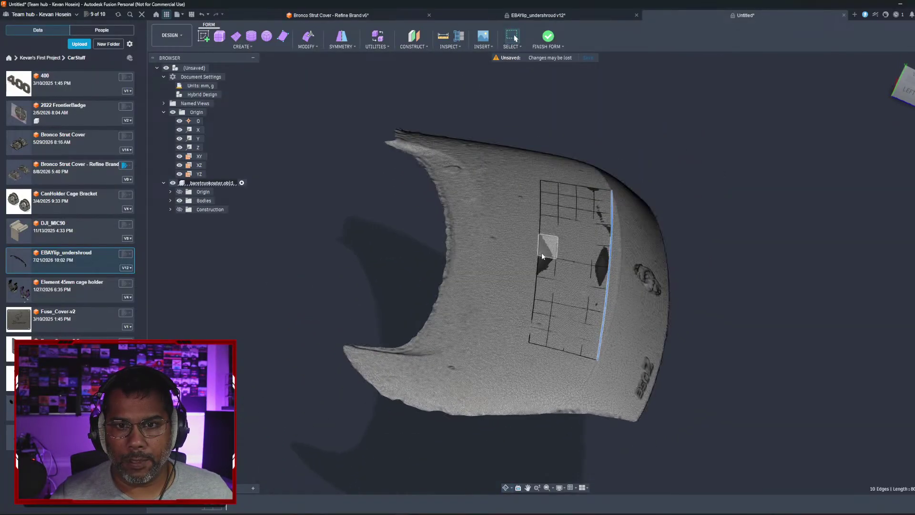
click(540, 248)
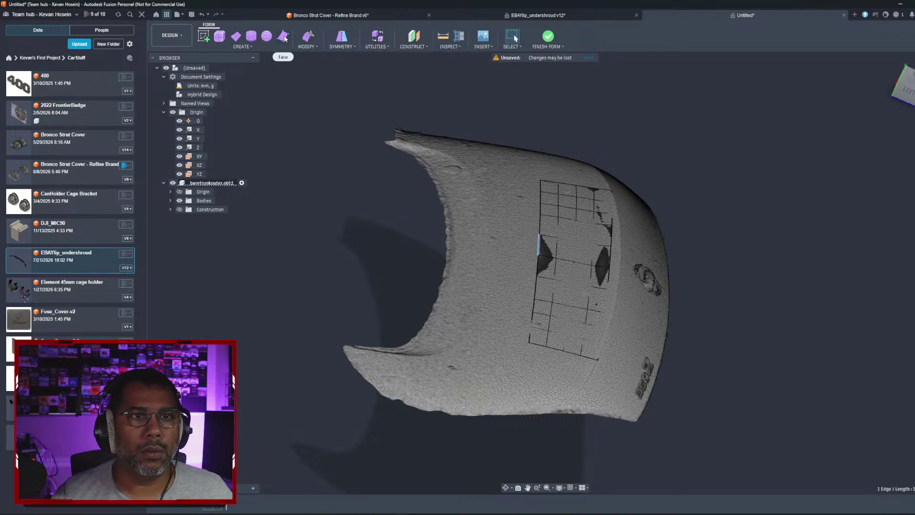
click(308, 37)
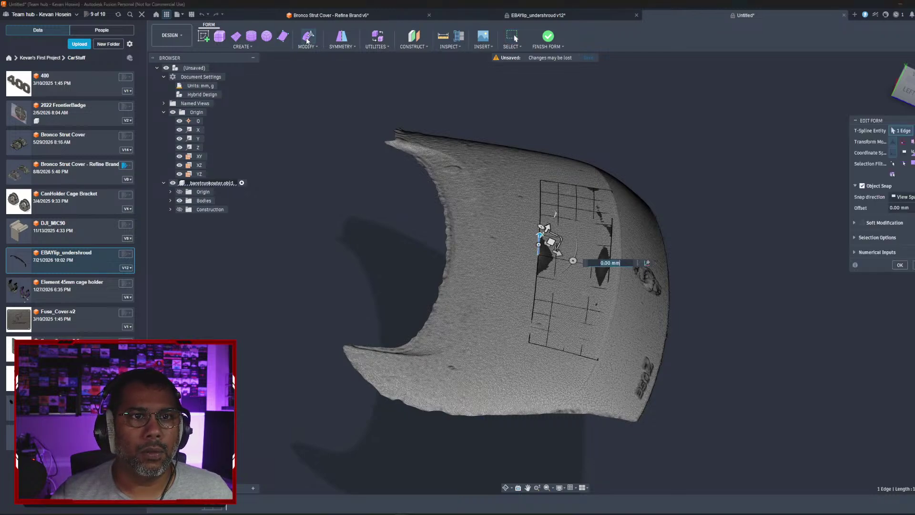
double_click(538, 266)
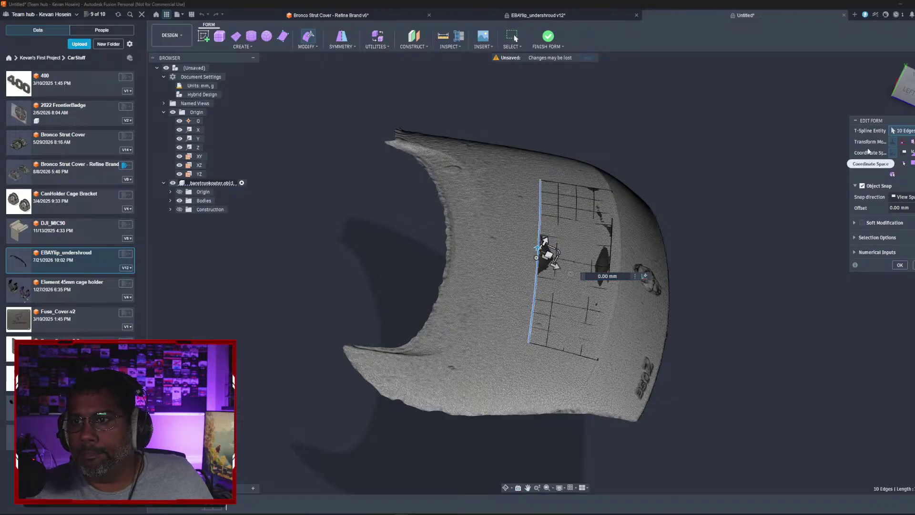
click(913, 265)
Step: Select the surface's entire long boundary edge opposite the badge and try to pull it onto the trunk mesh
scroll(539, 258, up, 2)
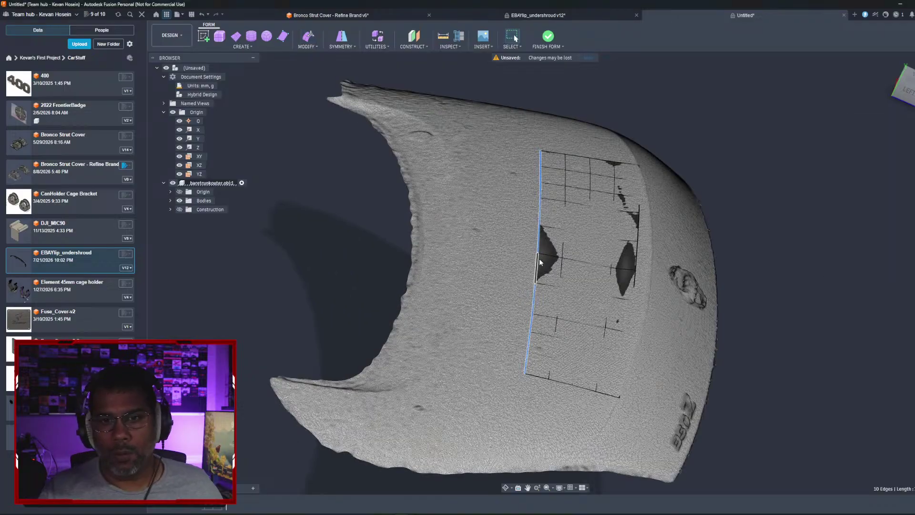
click(538, 253)
double_click(538, 245)
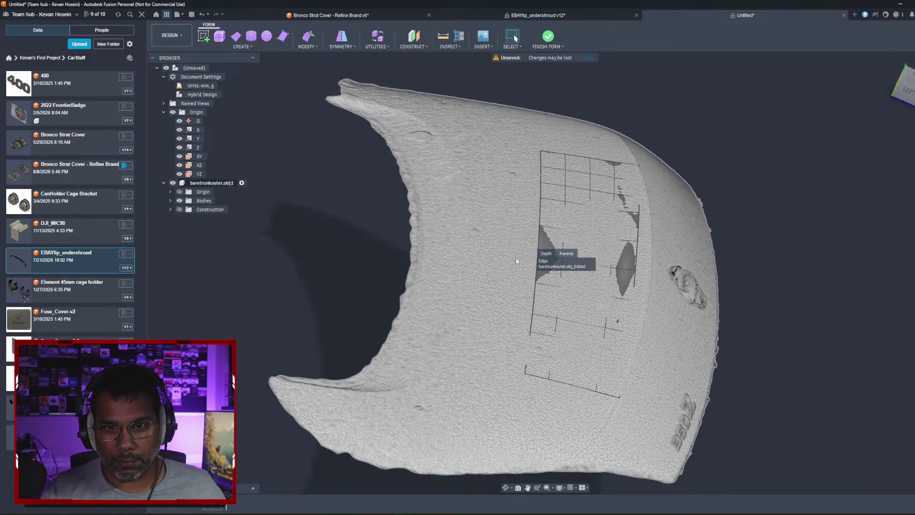
click(517, 257)
shift+middle_drag(516, 257, 529, 352)
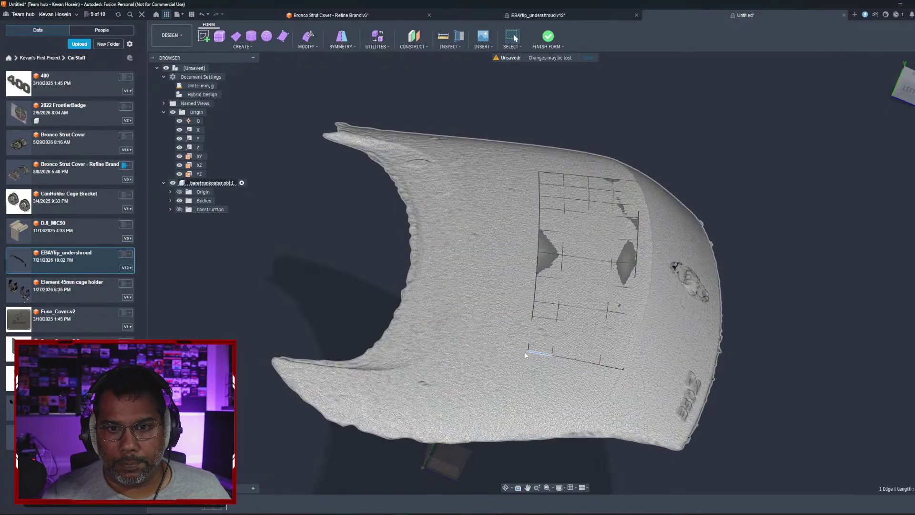
double_click(528, 344)
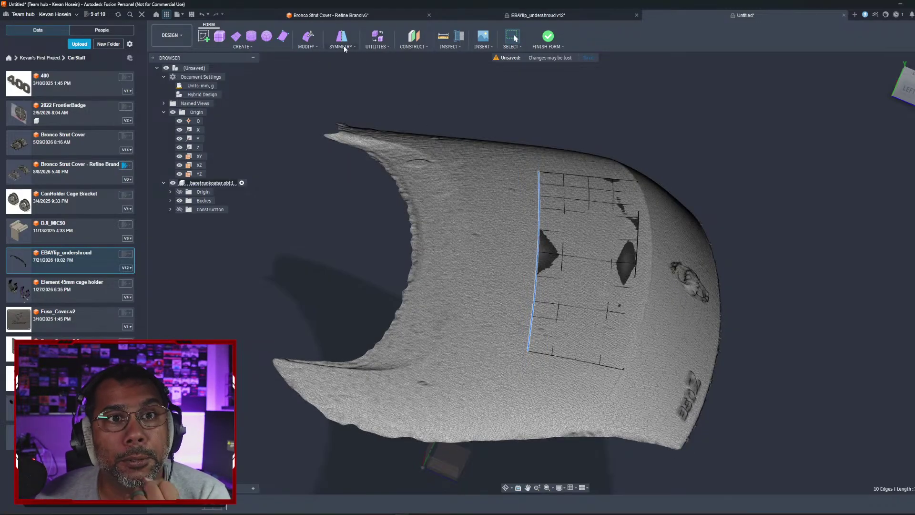
click(346, 47)
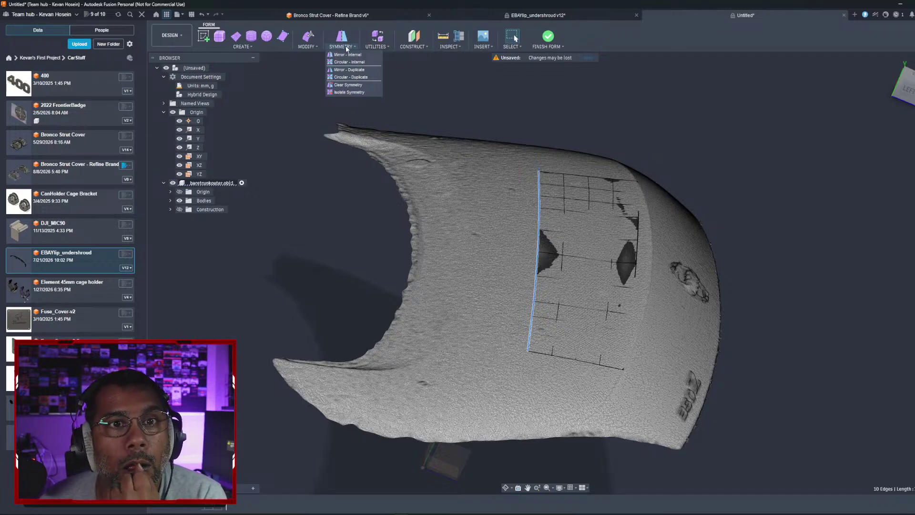
mouse_move(379, 47)
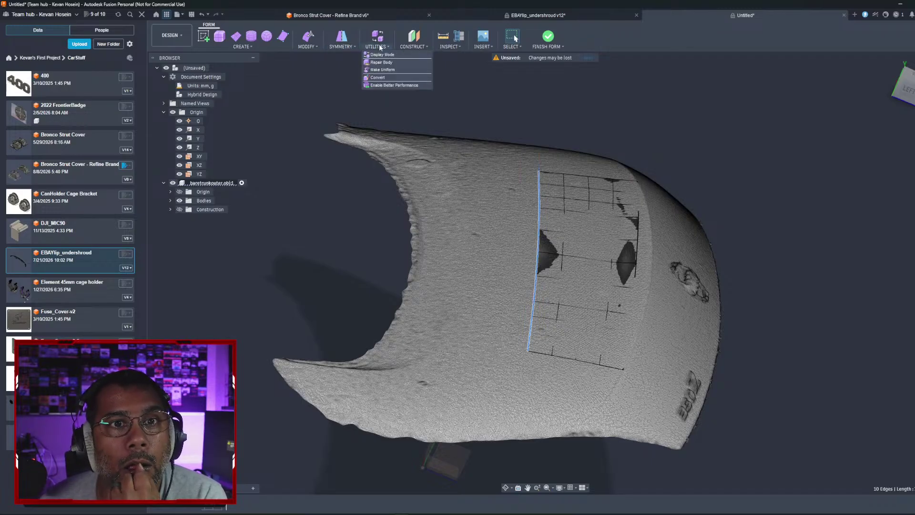
click(314, 47)
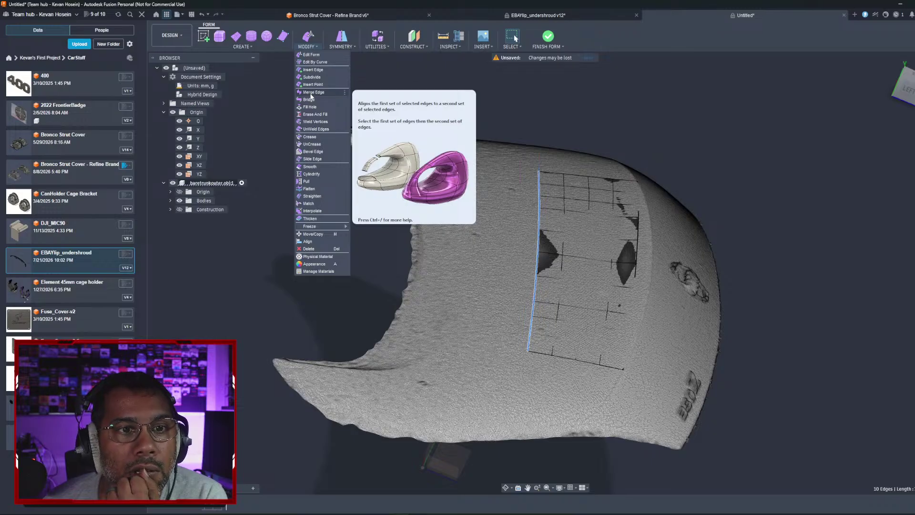
click(307, 181)
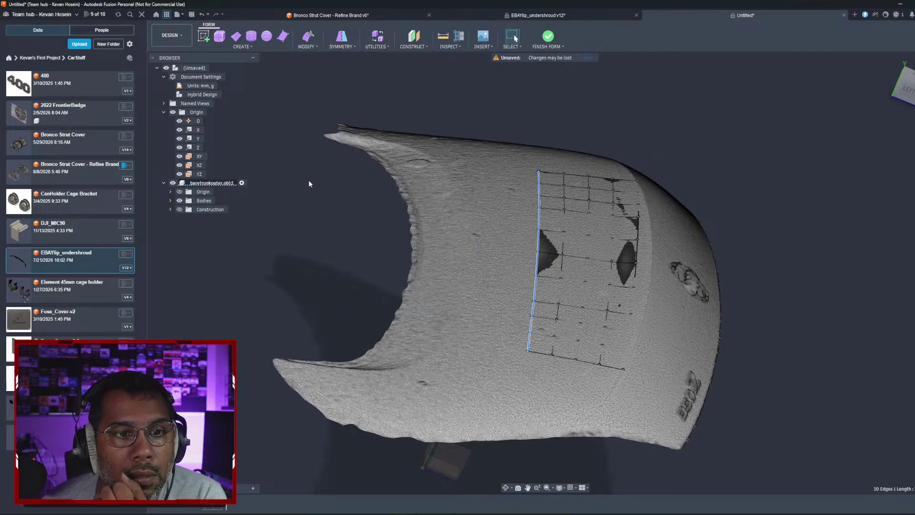
key(Return)
Step: Try to pull the vertices of the long boundary opposite the badge with Auto target selection and the Surface Points pull type
double_click(539, 247)
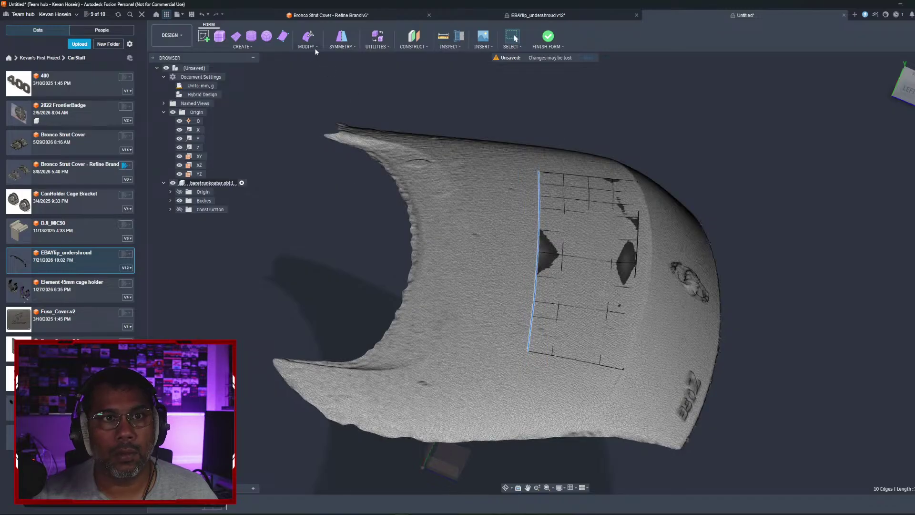
click(306, 47)
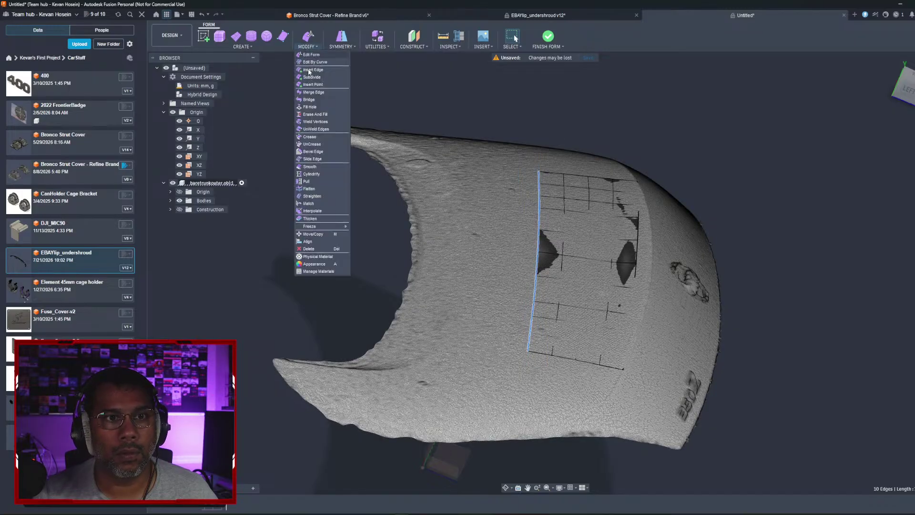
click(310, 185)
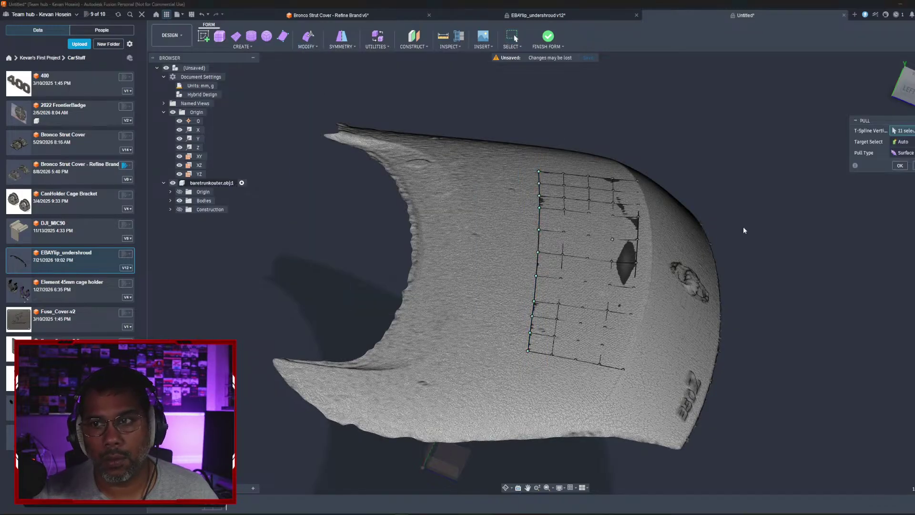
click(902, 143)
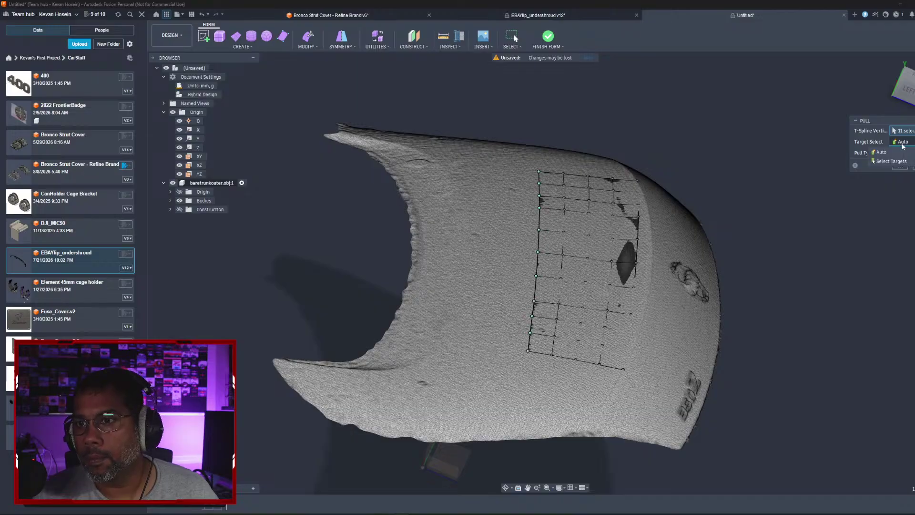
click(880, 151)
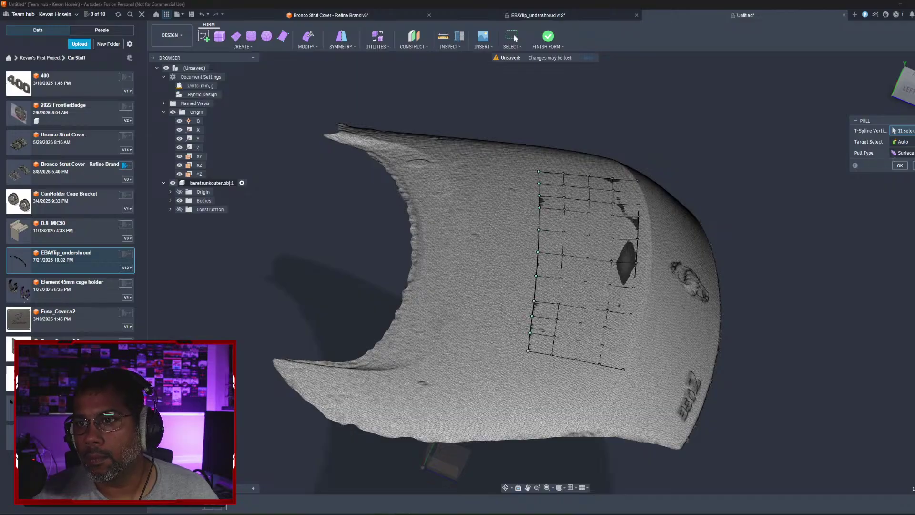
click(906, 153)
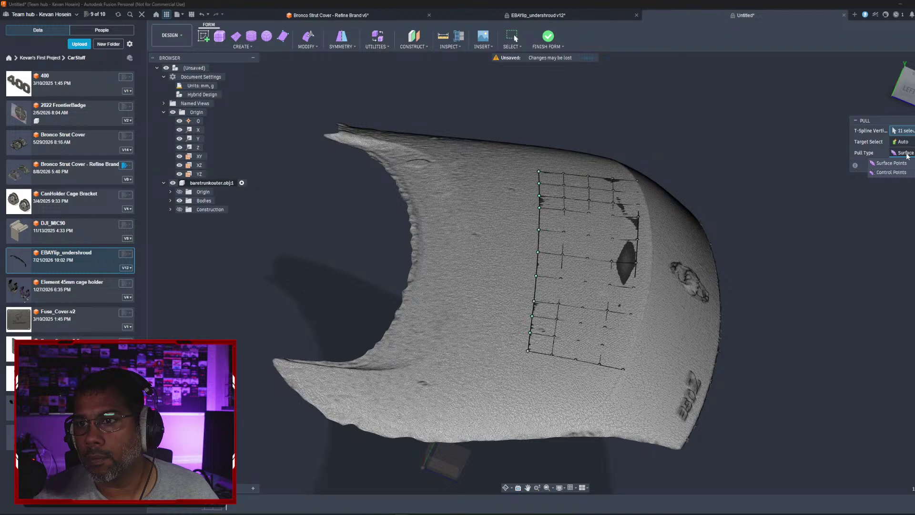
key(Escape)
click(900, 165)
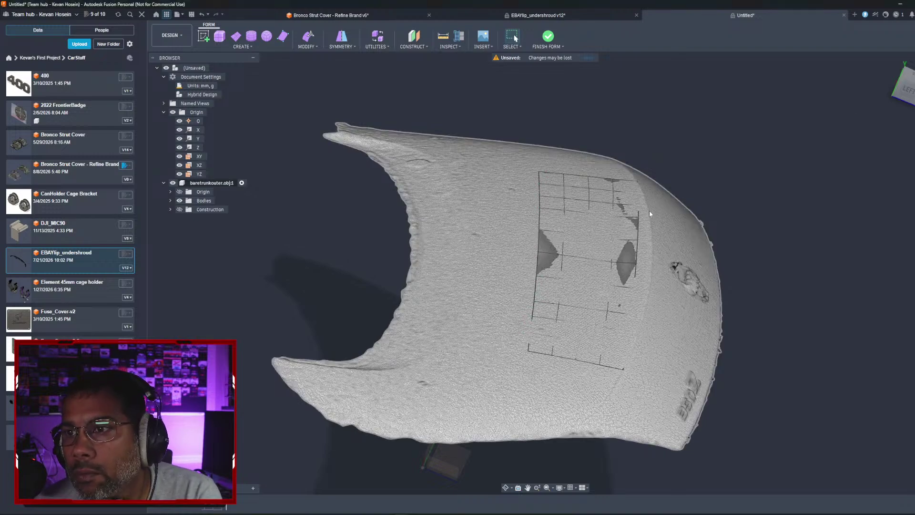
click(307, 48)
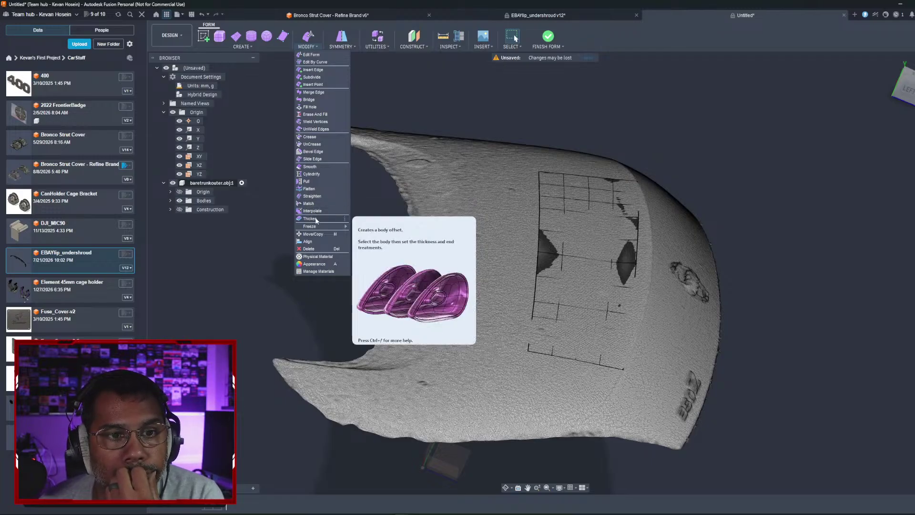
mouse_move(322, 227)
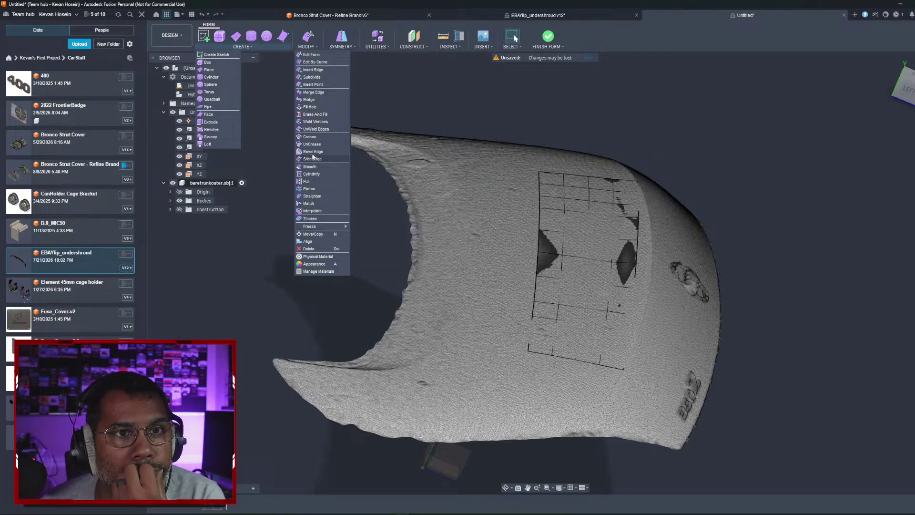
click(268, 17)
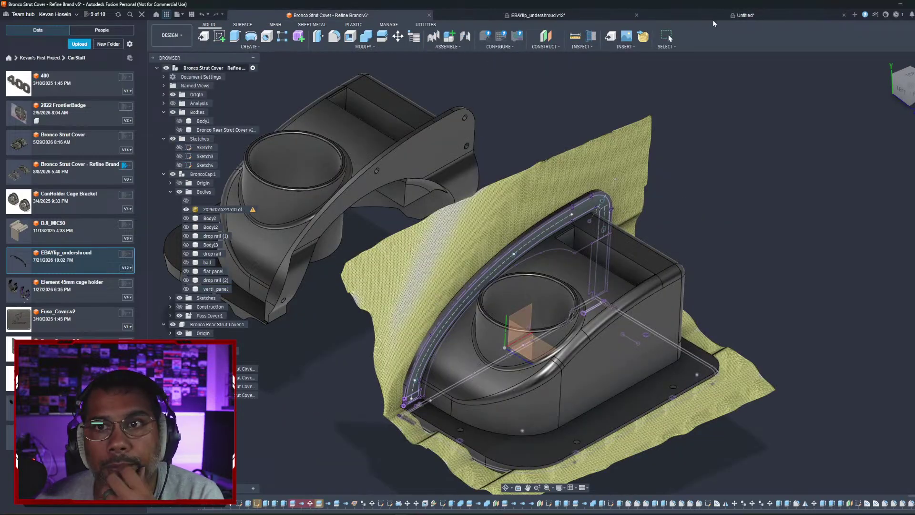
click(713, 18)
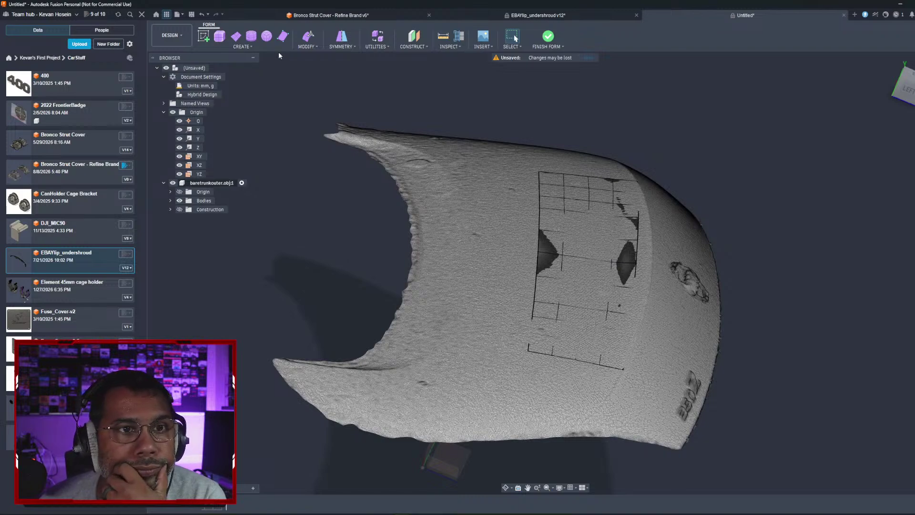
click(271, 47)
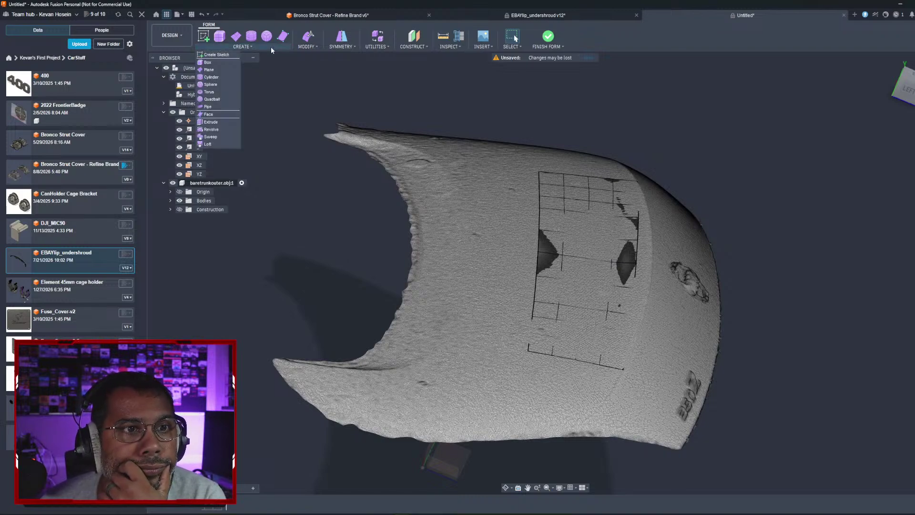
click(312, 46)
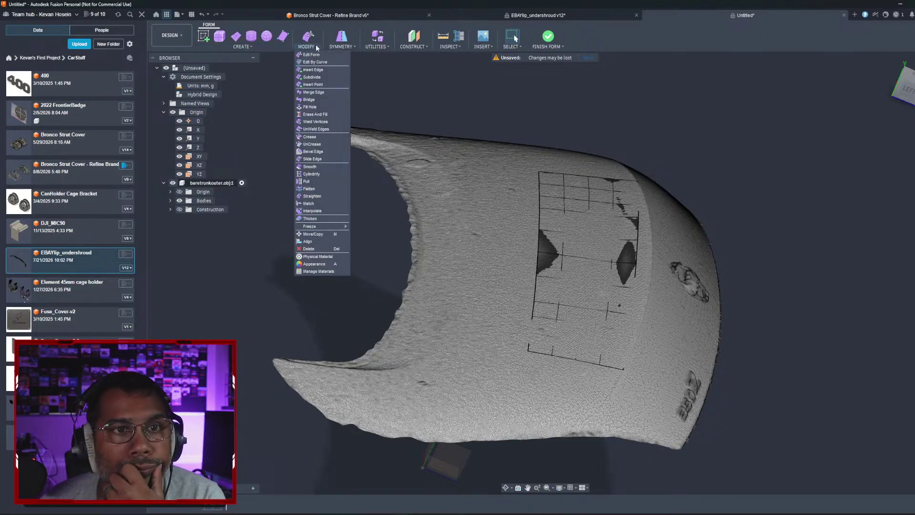
Step: Select the long boundary opposite the badge in Edit Form and turn off Object Snap
click(311, 55)
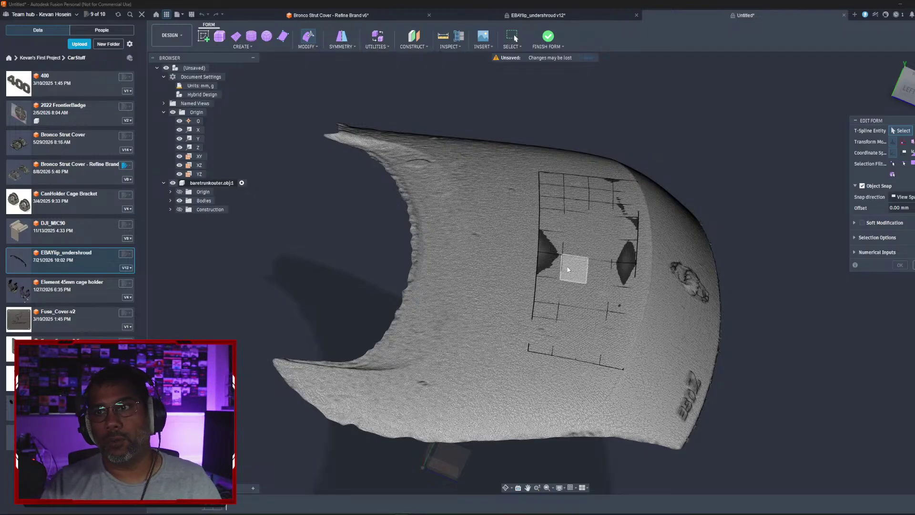
shift+middle_drag(563, 262, 573, 222)
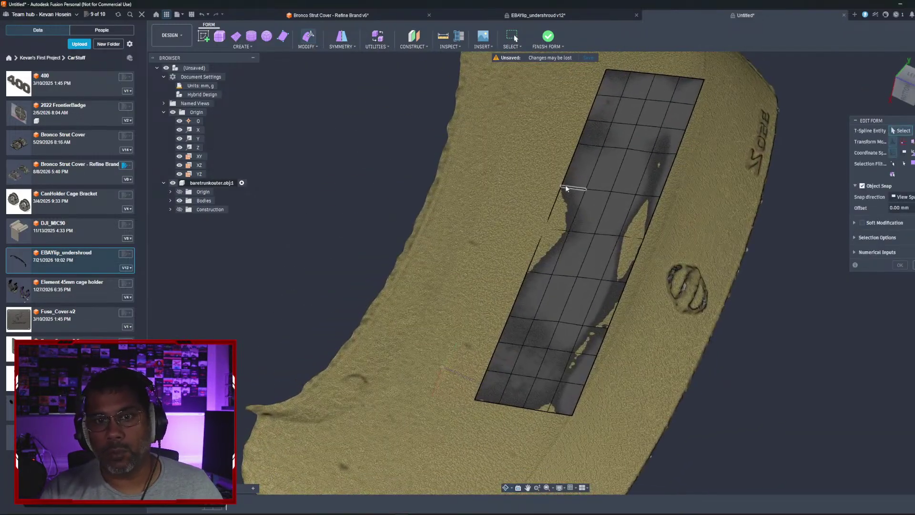
double_click(560, 194)
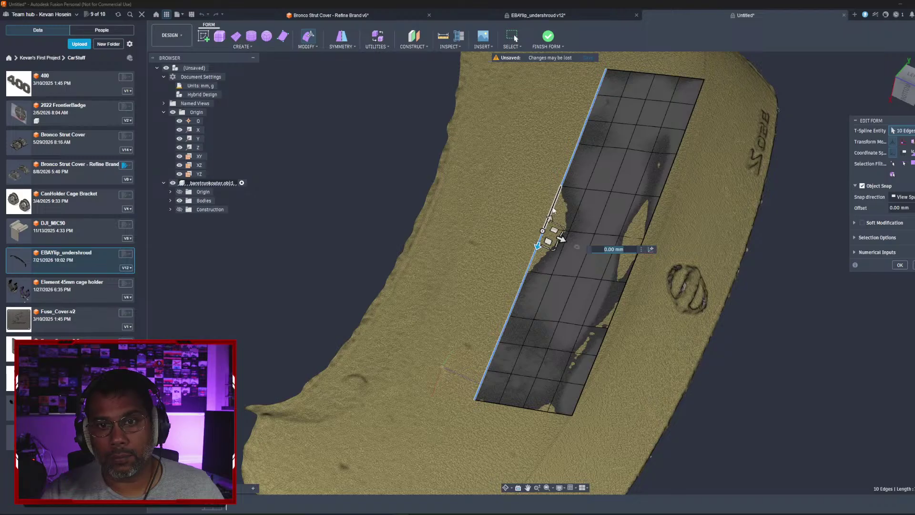
click(552, 209)
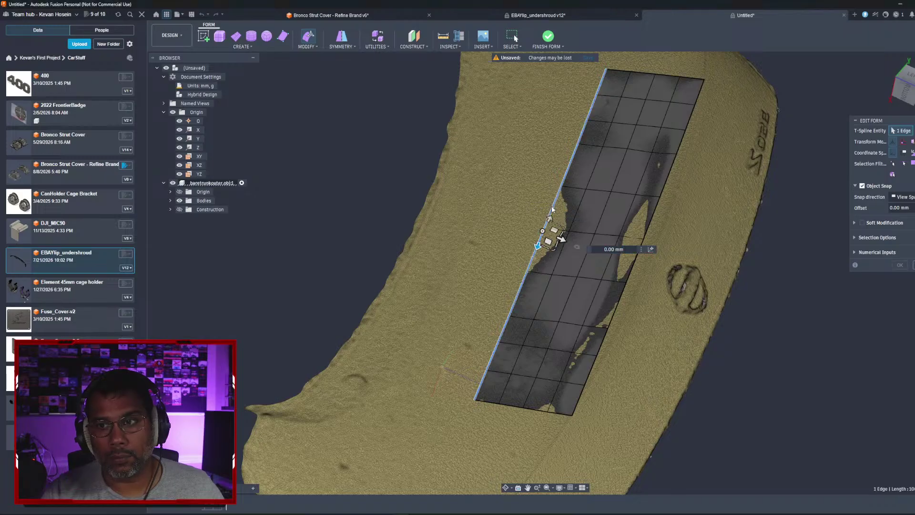
double_click(552, 210)
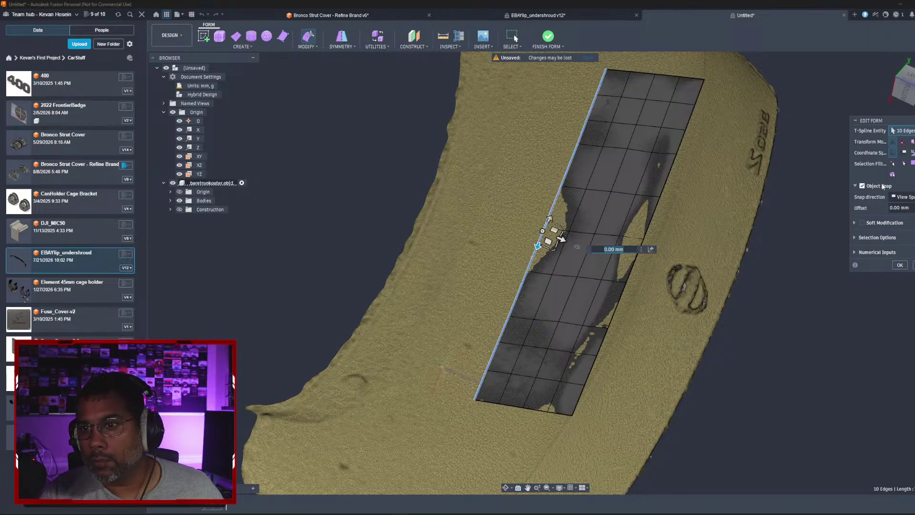
click(863, 186)
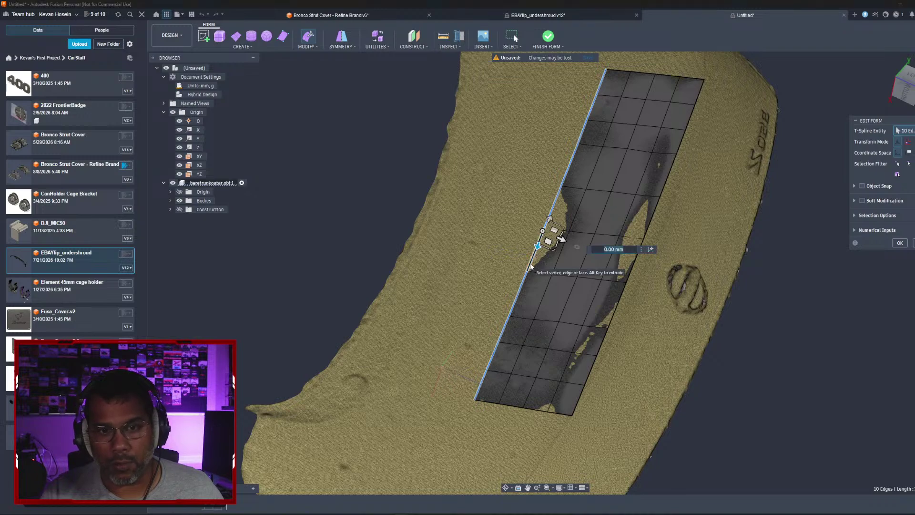
click(487, 256)
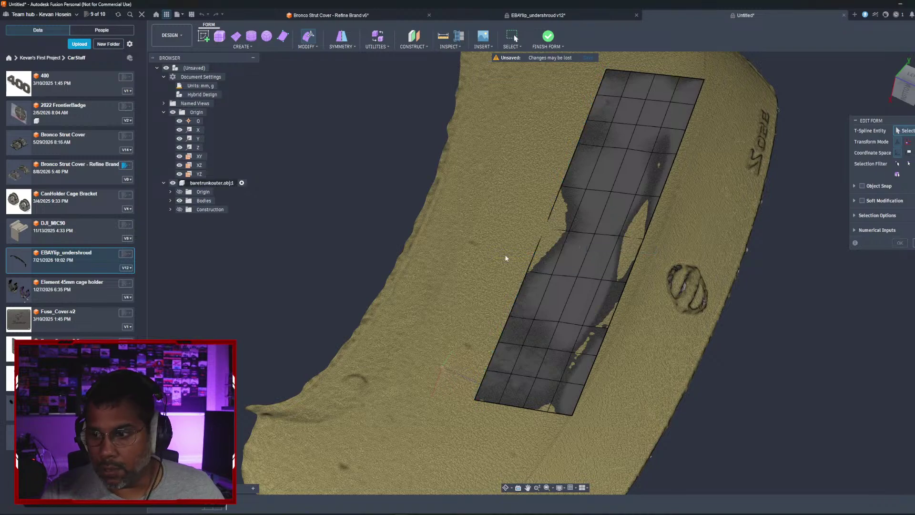
click(535, 257)
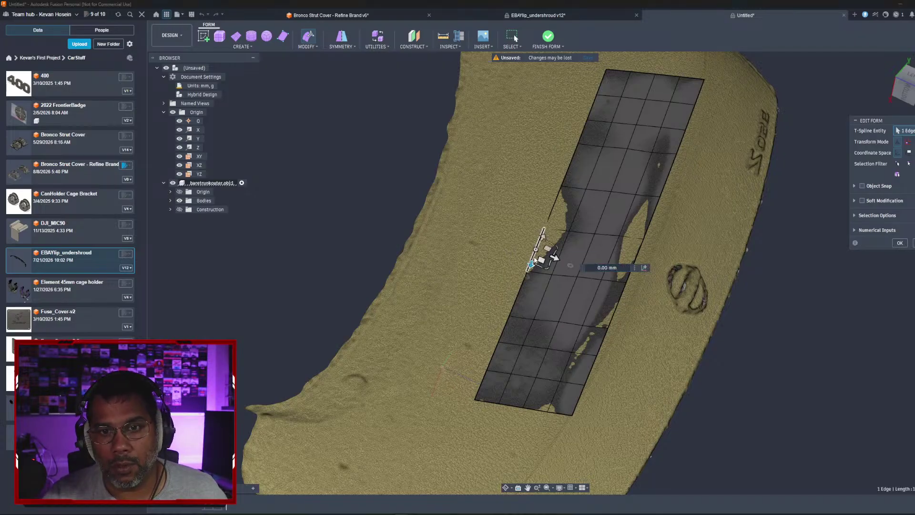
key(Escape)
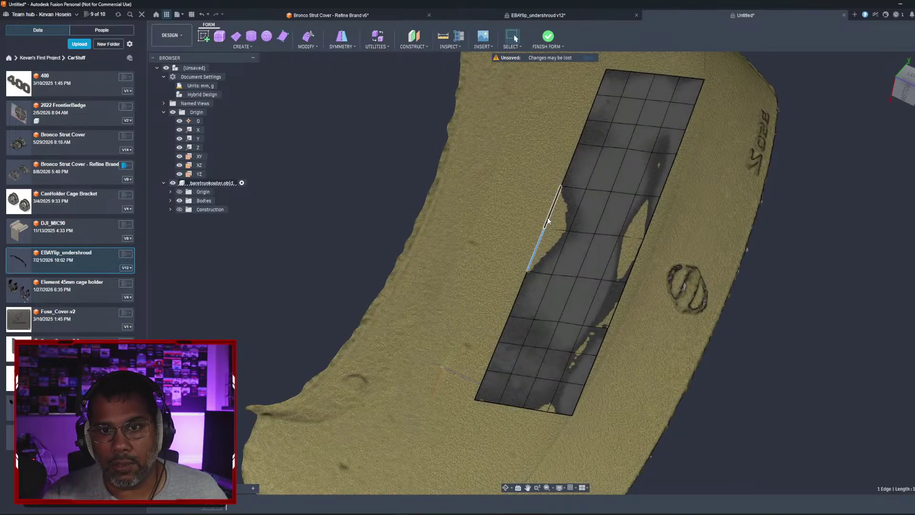
Step: Try to move the entire long boundary opposite the badge by -20 mm with Edit Form, and undo the move
double_click(548, 220)
right_click(548, 220)
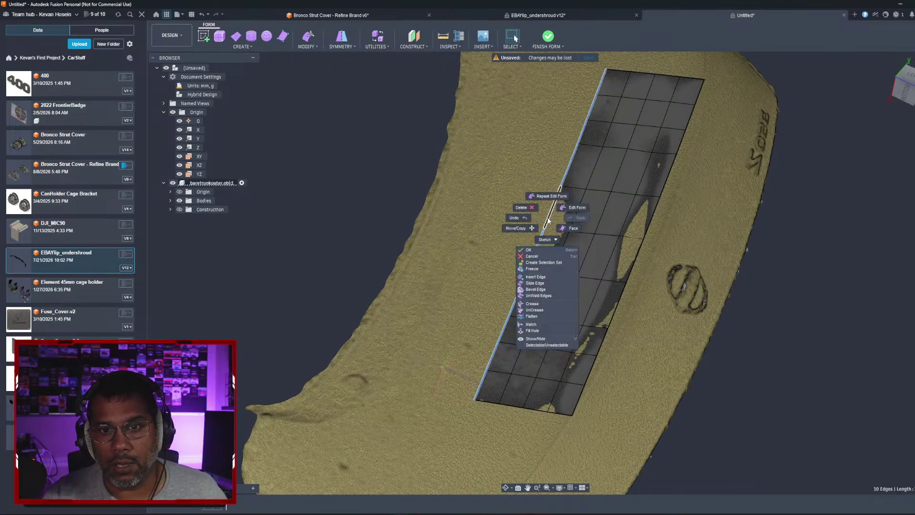
click(575, 207)
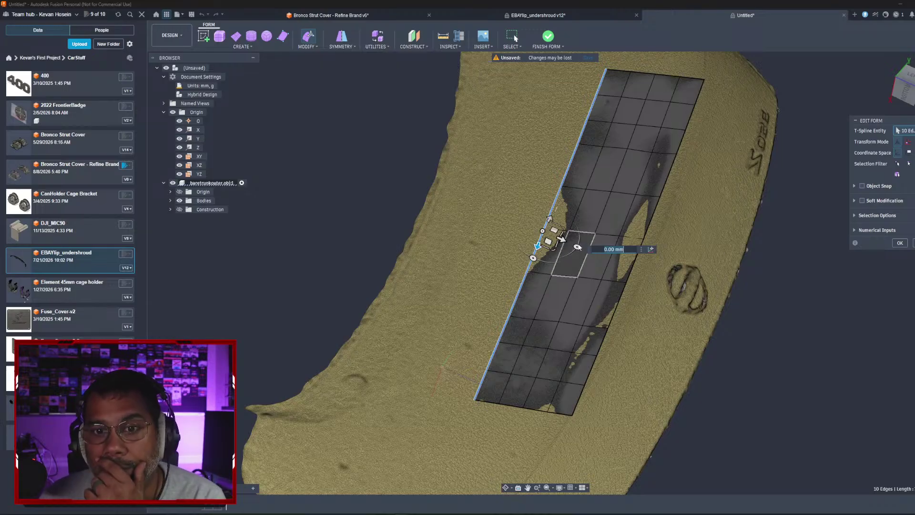
drag(562, 240, 553, 238)
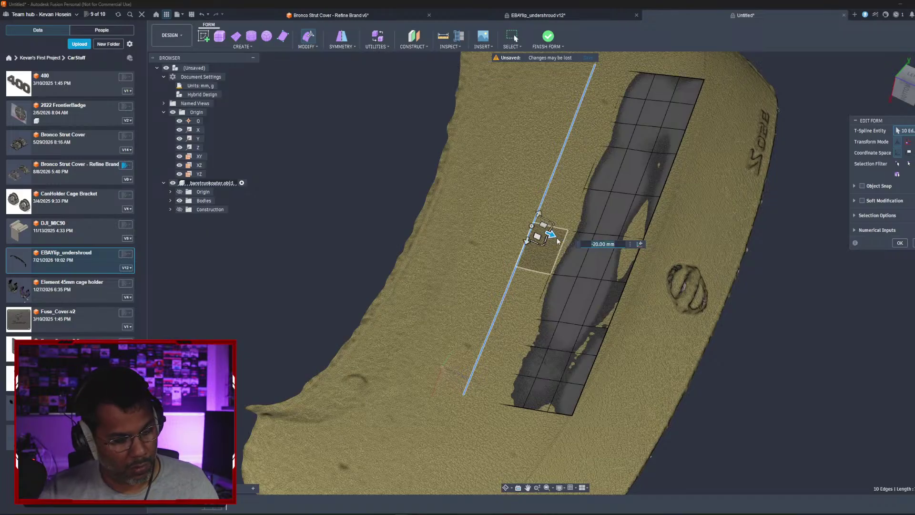
mouse_move(557, 240)
shift+middle_down()
mouse_move(557, 224)
mouse_move(560, 258)
mouse_move(553, 241)
shift+middle_up()
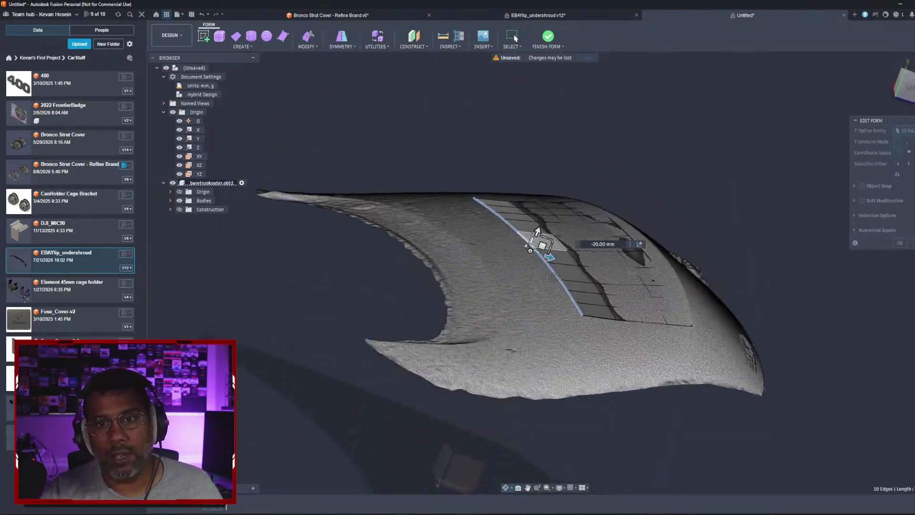
key(ctrl+z)
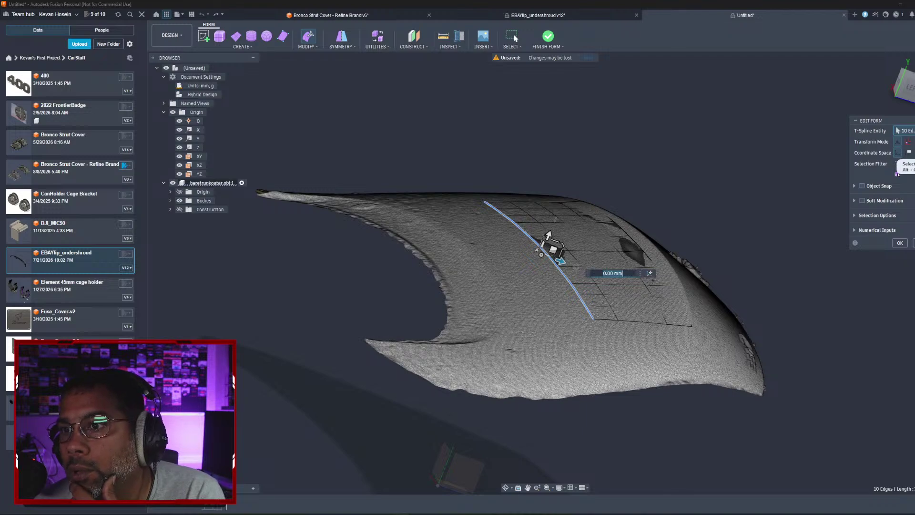
Step: Try the local coordinate space and rotation-only transform mode on the selected long boundary, and close Edit Form
click(898, 174)
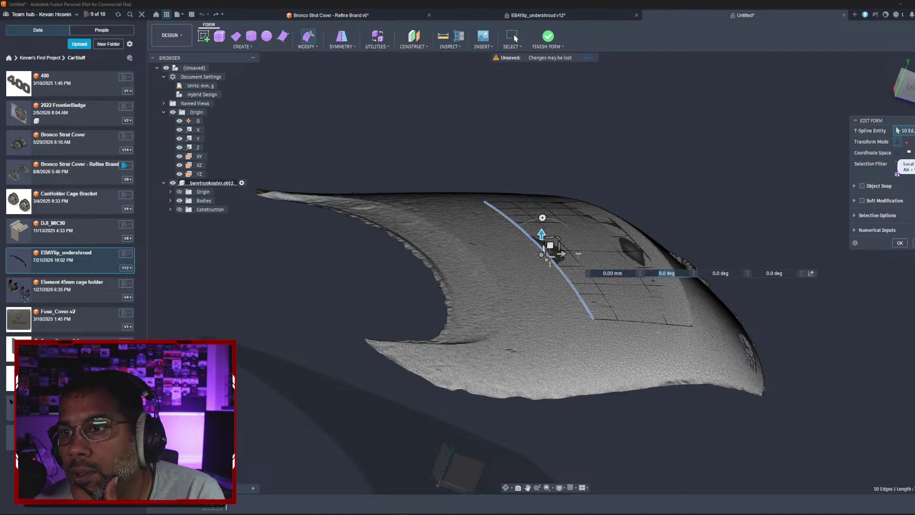
click(914, 152)
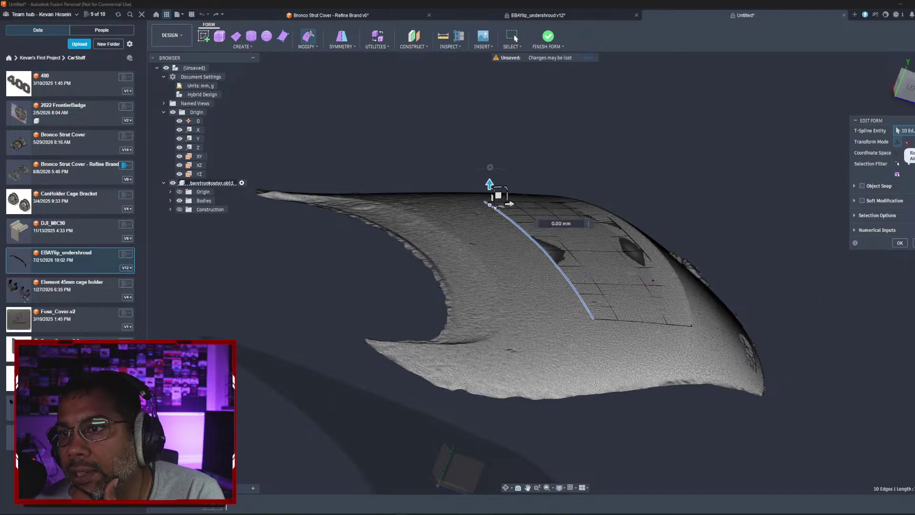
click(908, 142)
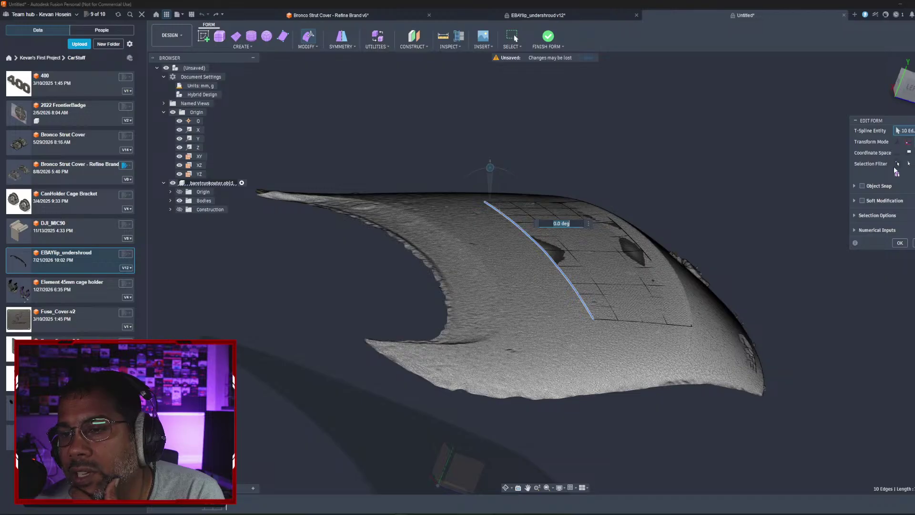
click(900, 242)
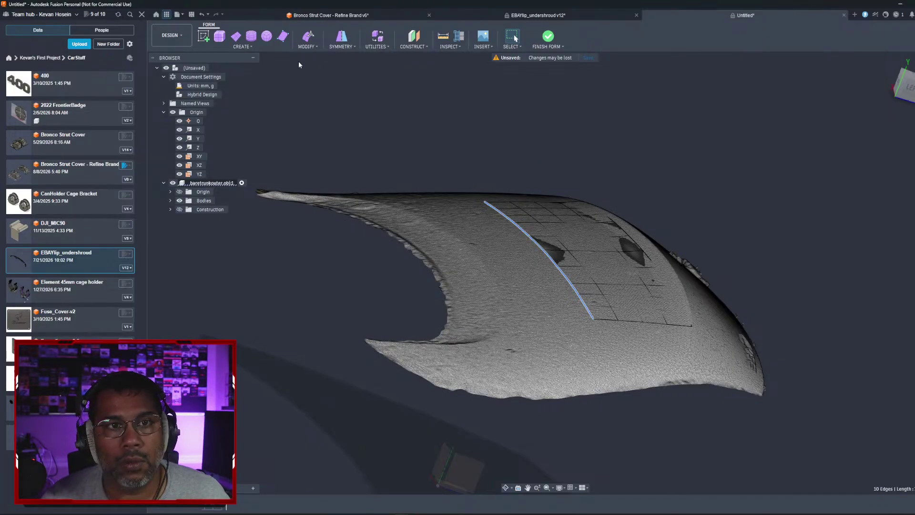
Step: Insert an edge at the selected long boundary opposite the badge, using Simple mode, a single side and insert location 0.00
click(307, 41)
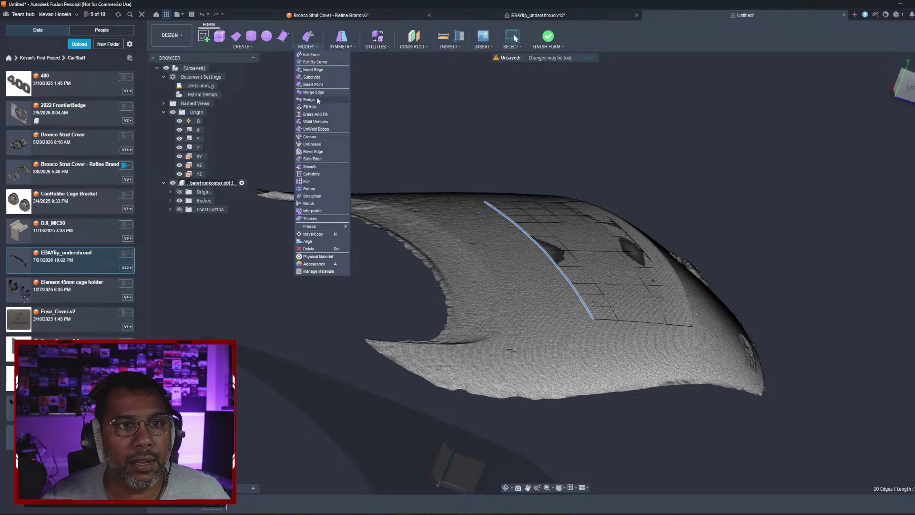
click(314, 71)
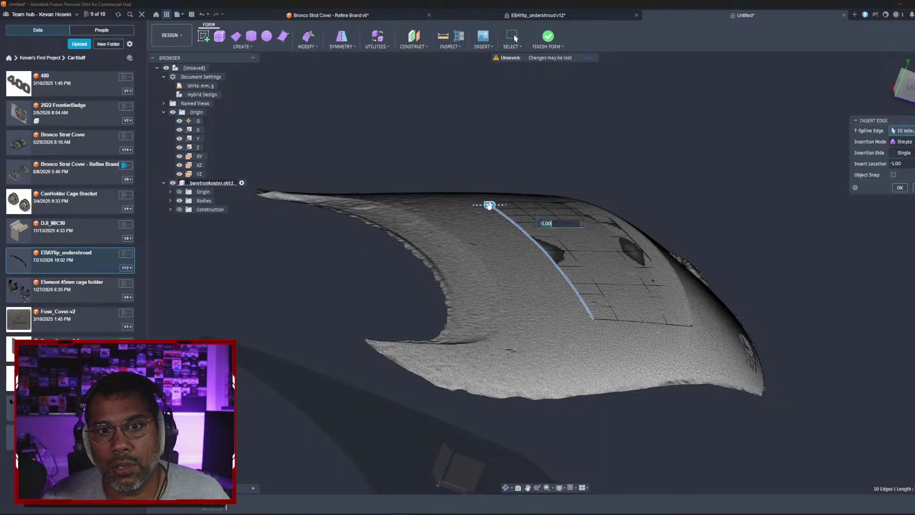
drag(489, 205, 419, 213)
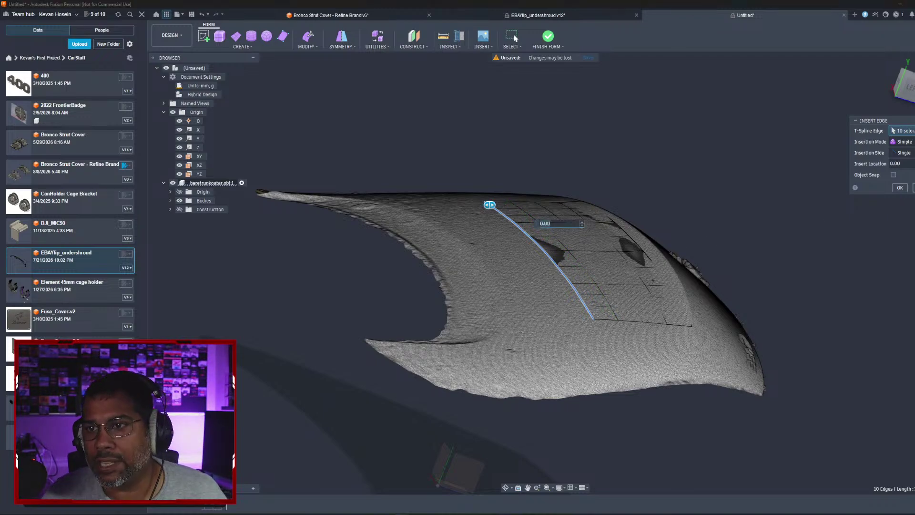
click(900, 187)
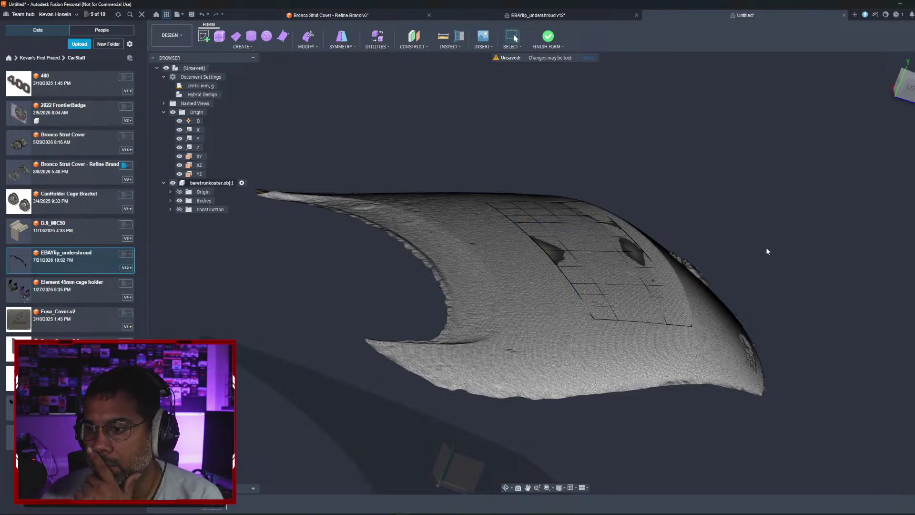
click(377, 46)
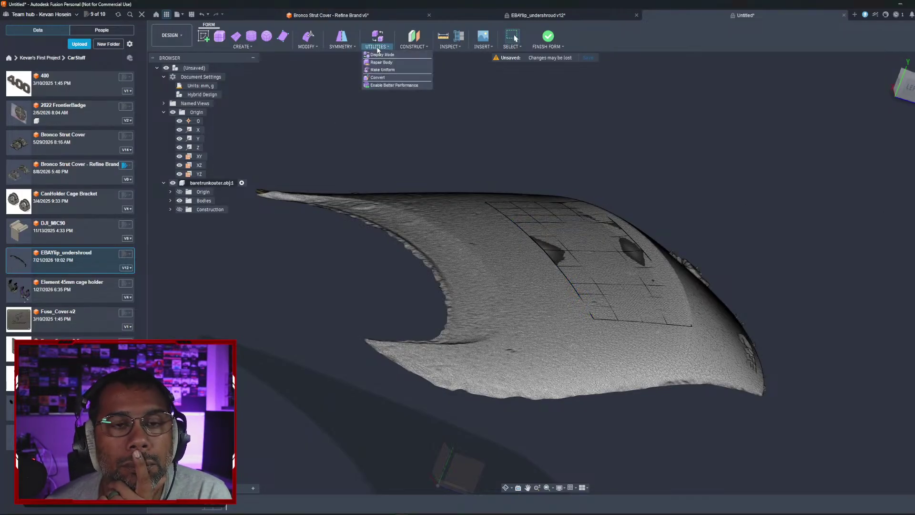
click(338, 46)
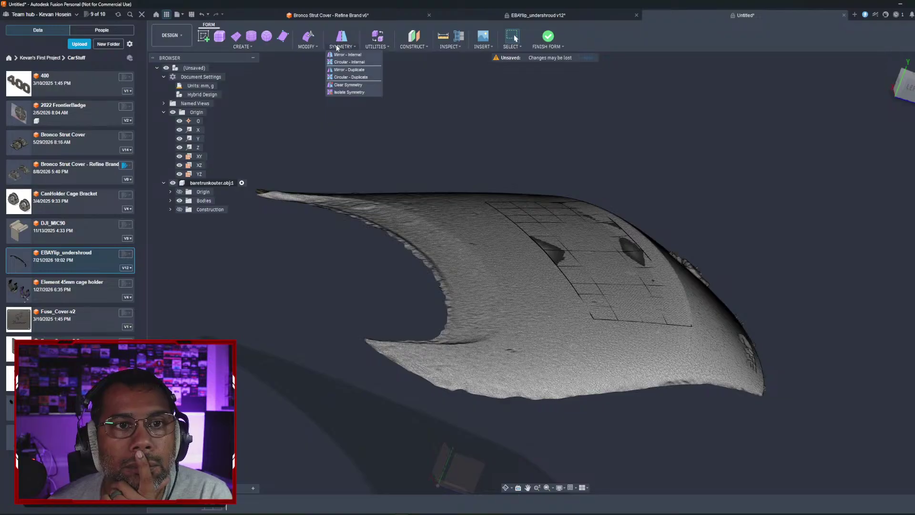
click(301, 46)
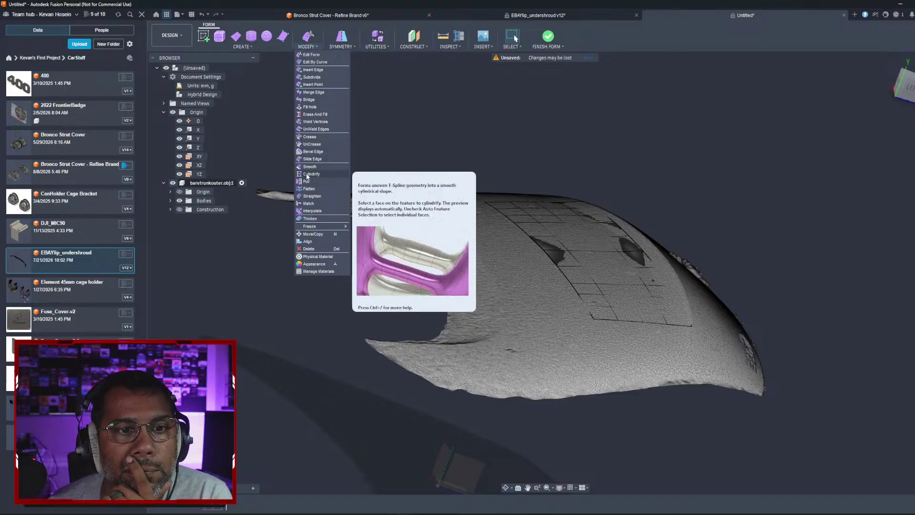
click(411, 120)
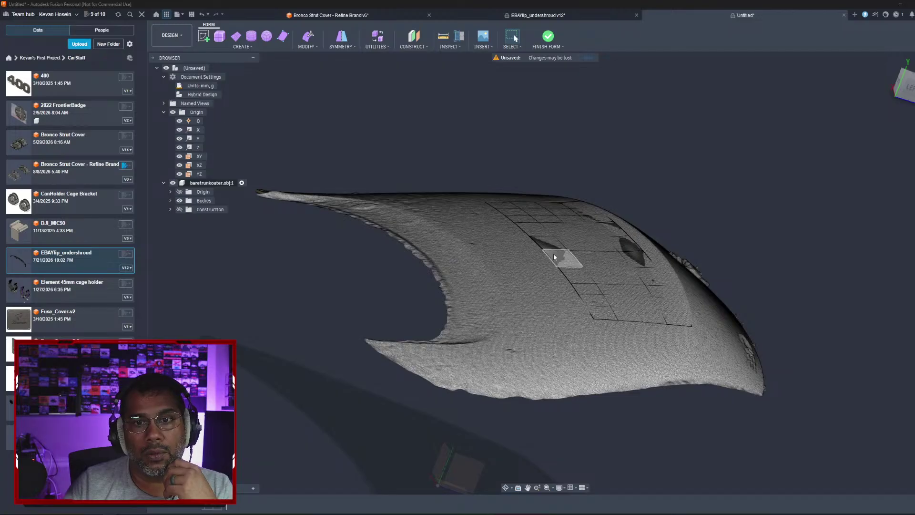
click(554, 257)
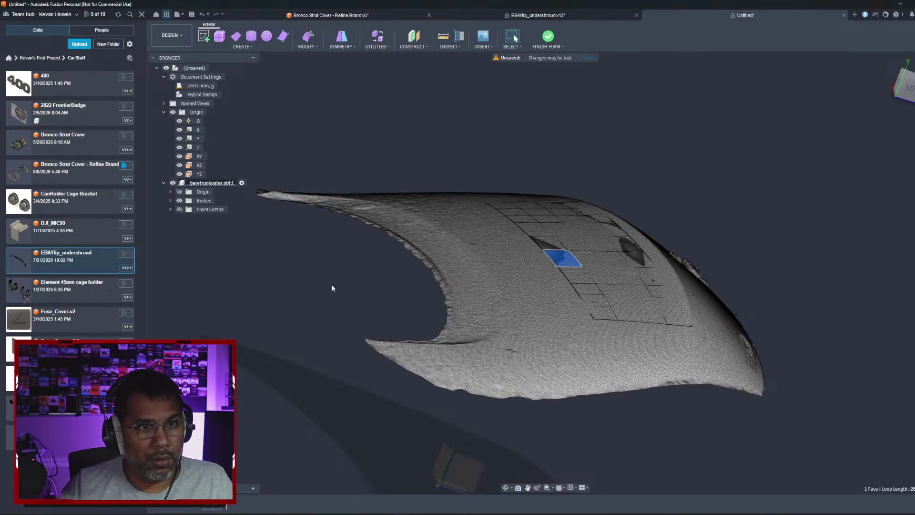
shift+middle_drag(333, 286, 334, 247)
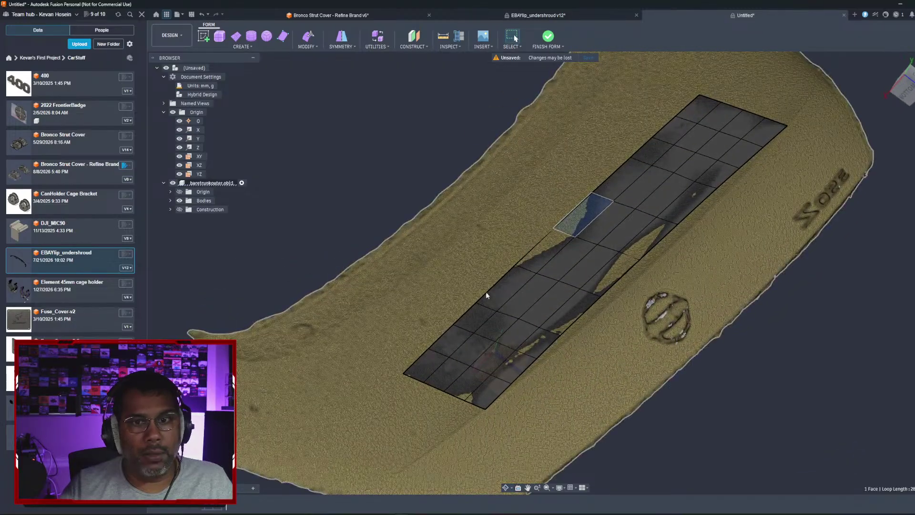
click(520, 287)
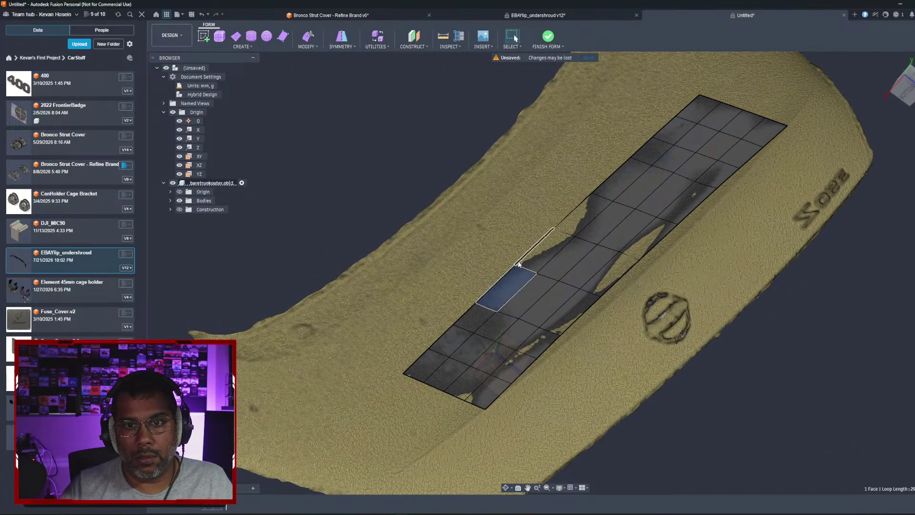
double_click(519, 264)
click(305, 46)
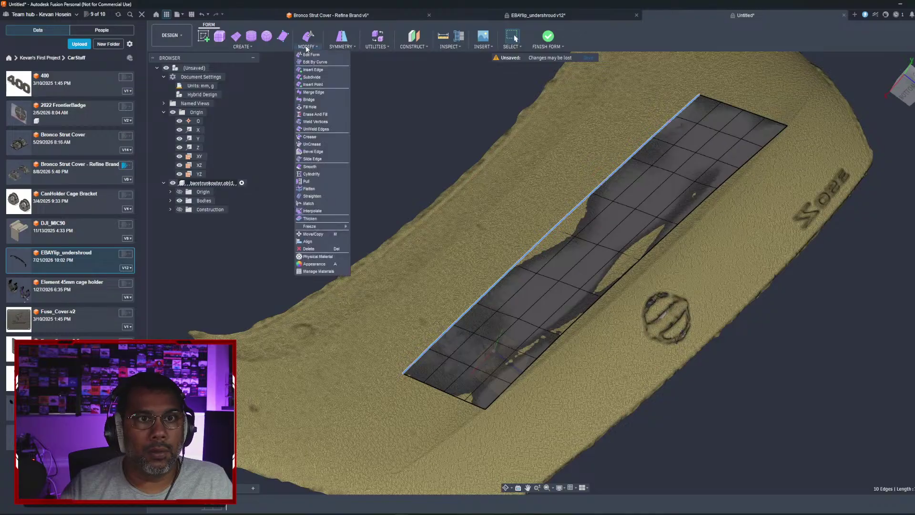
click(310, 56)
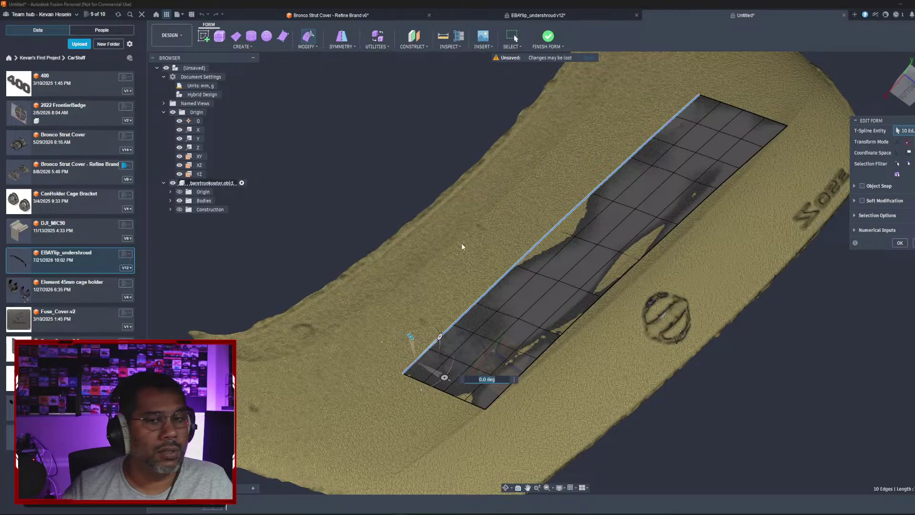
shift+middle_drag(466, 288, 531, 276)
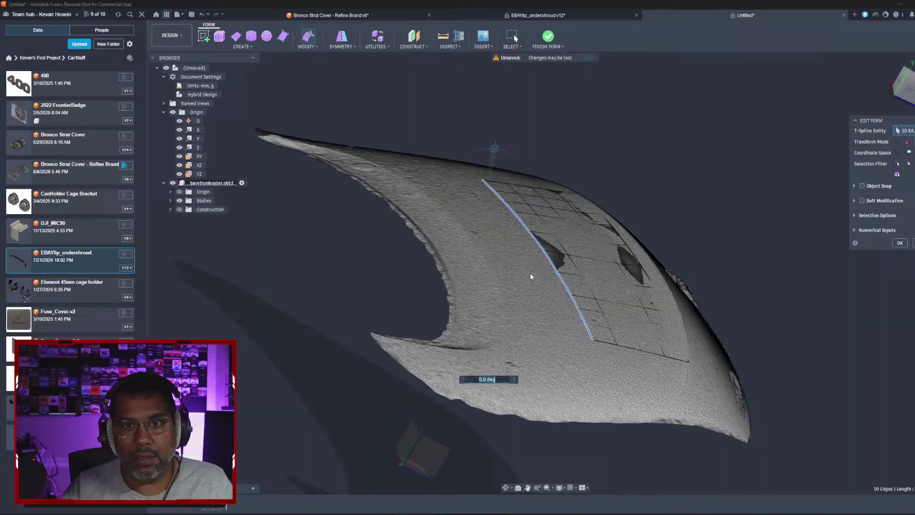
click(545, 248)
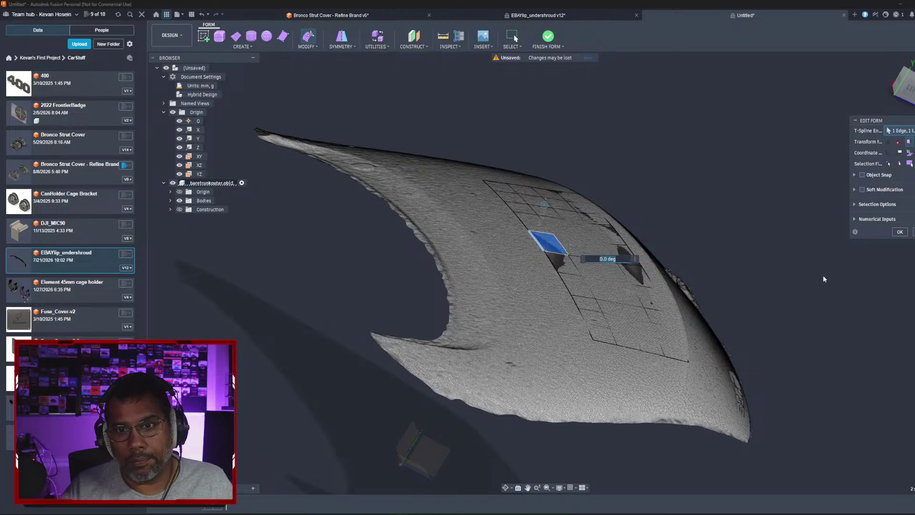
key(Escape)
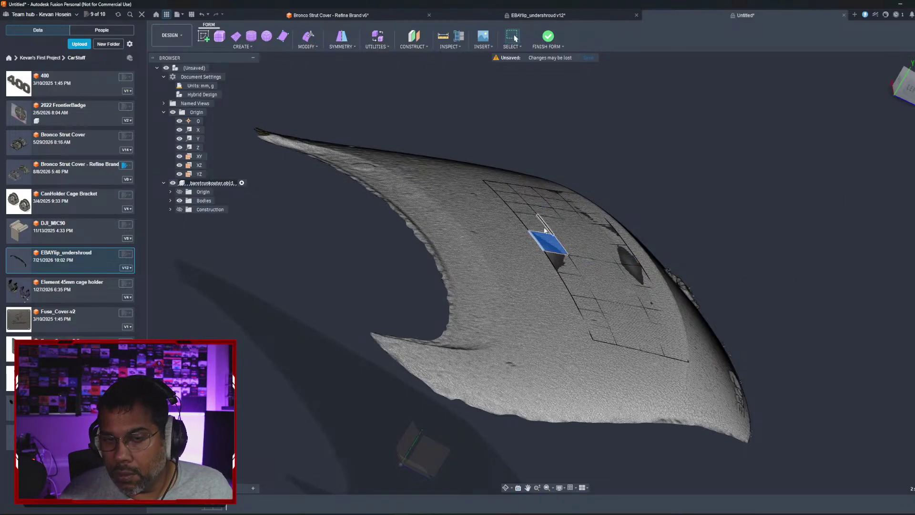
double_click(518, 224)
click(480, 136)
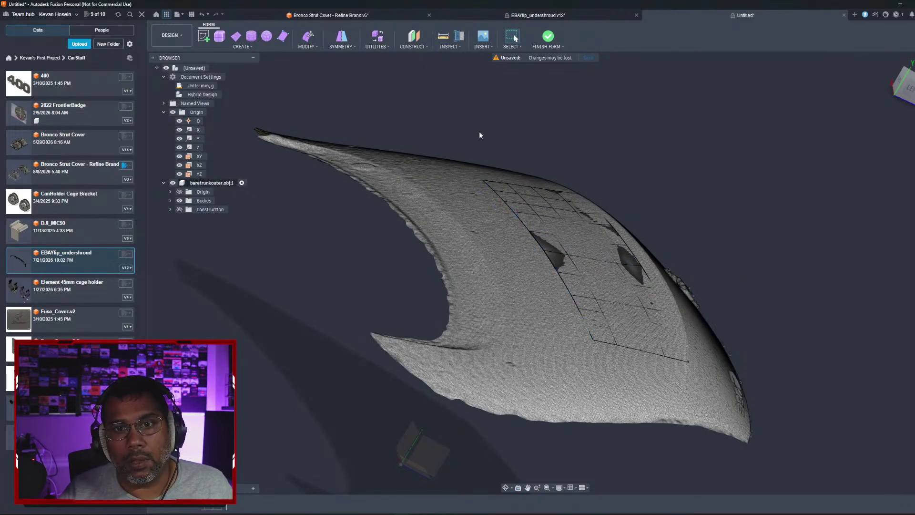
Step: Try to edit the long boundary opposite the badge in Edit Form, undo the last change and cancel the command
click(308, 36)
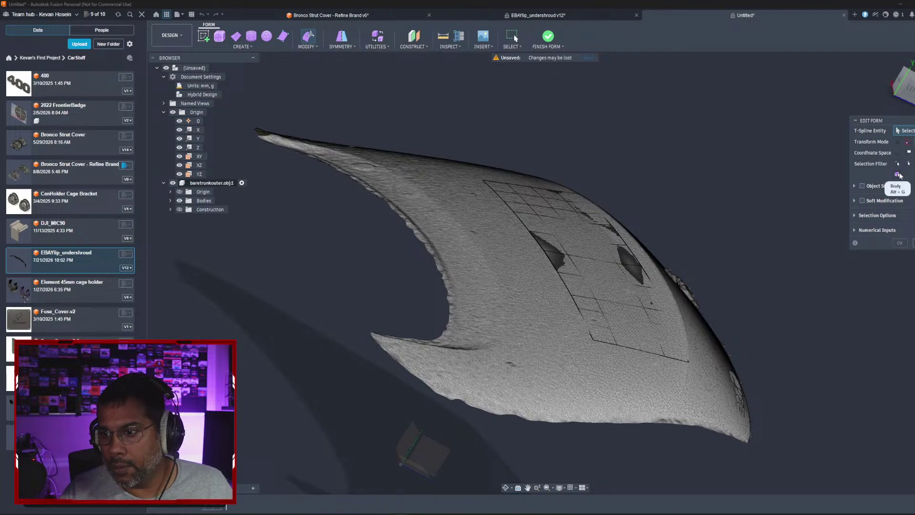
click(542, 248)
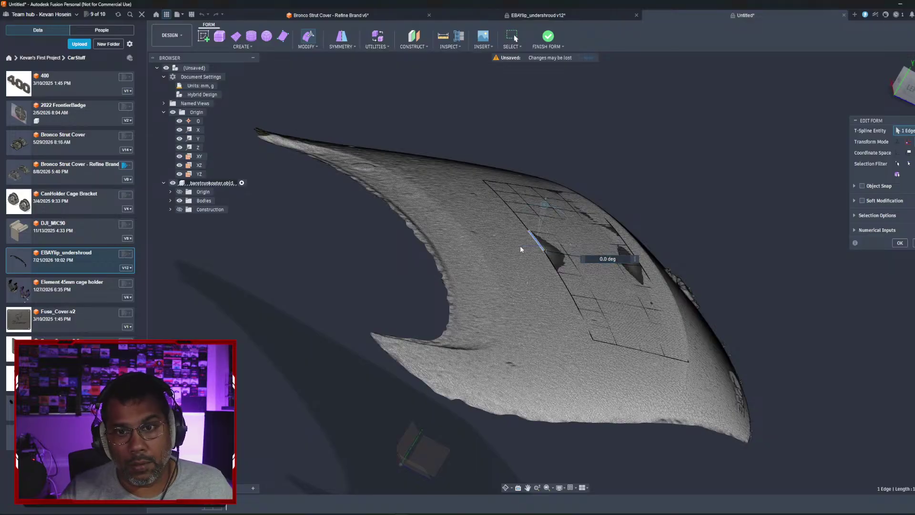
shift+click(544, 242)
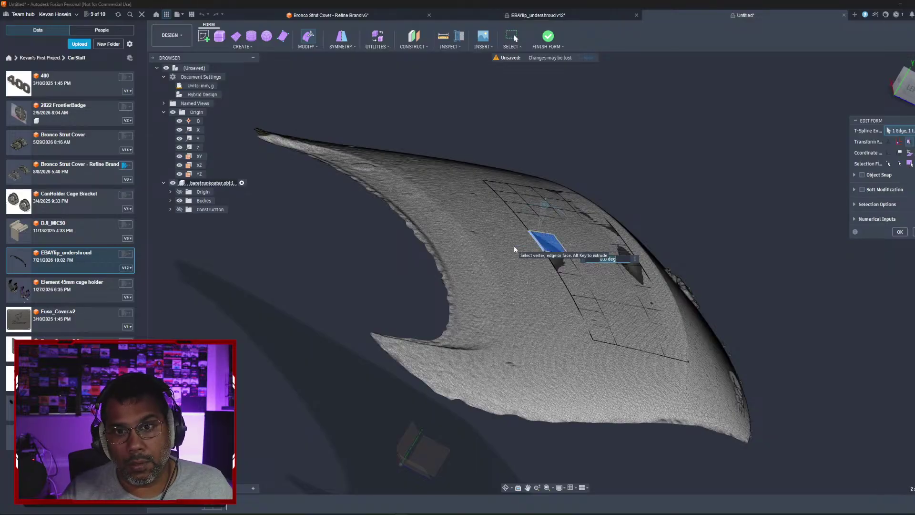
double_click(548, 259)
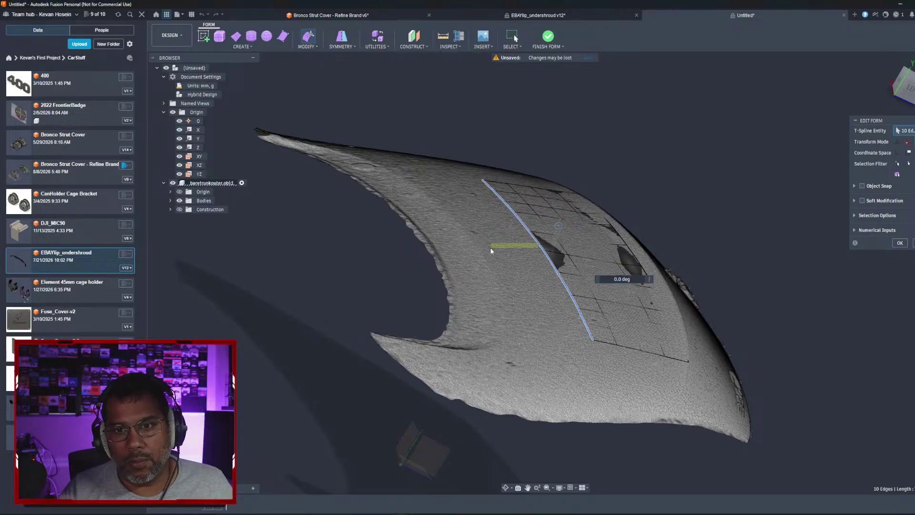
key(ctrl+z)
click(912, 233)
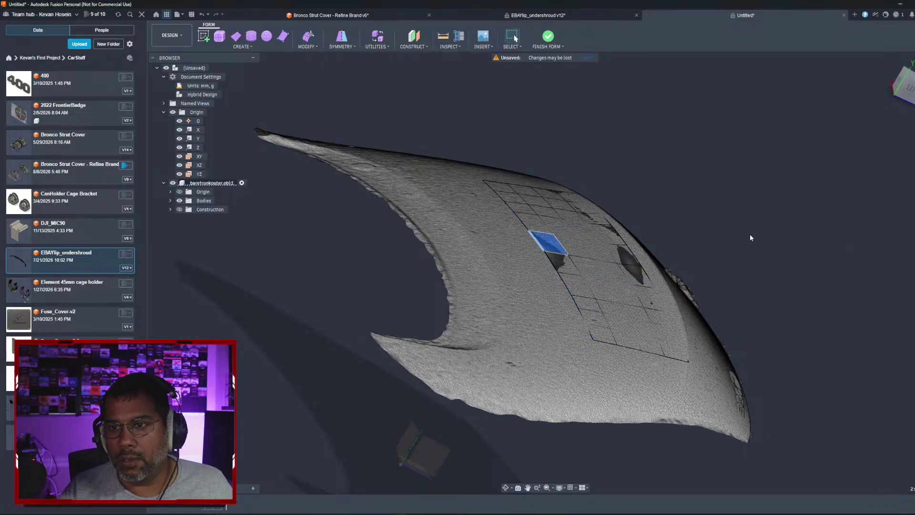
Step: Select the entire long boundary opposite the badge and open it for editing in Edit Form
click(533, 162)
shift+middle_drag(545, 169, 557, 257)
shift+middle_drag(566, 150, 553, 245)
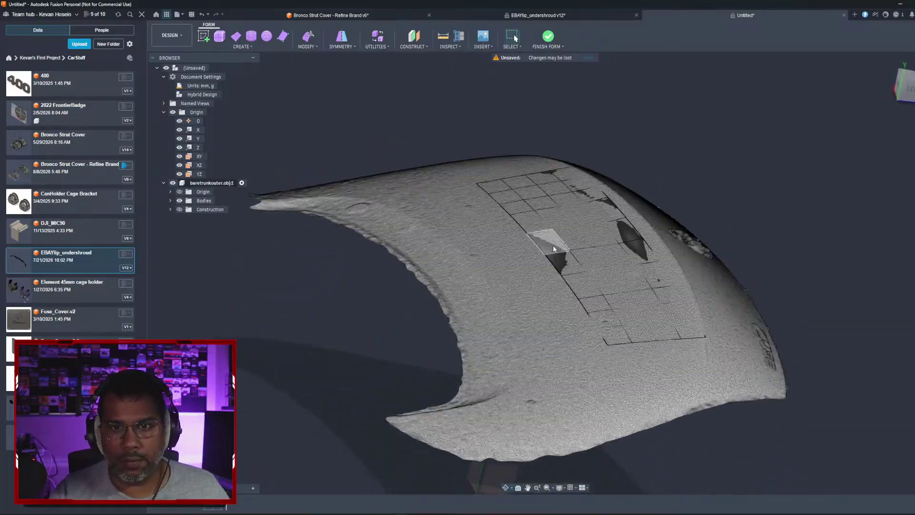
scroll(552, 245, up, 4)
right_click(539, 262)
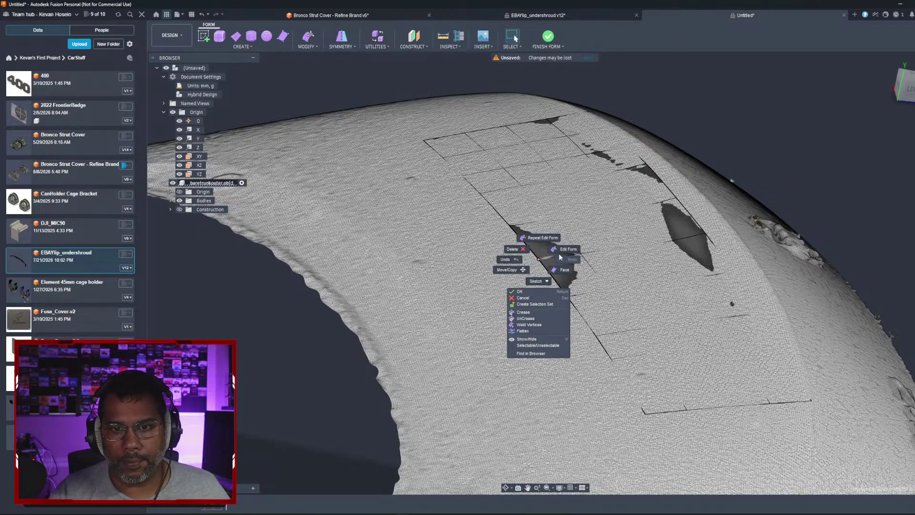
click(539, 261)
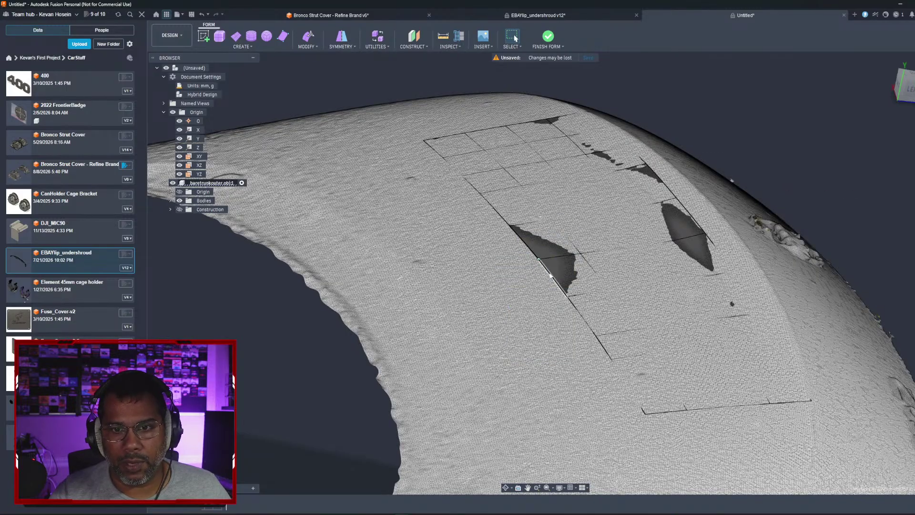
double_click(550, 273)
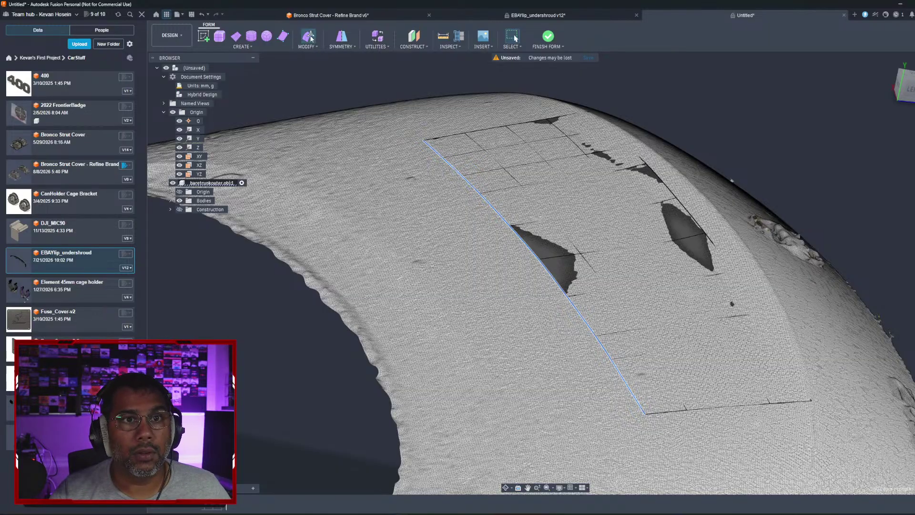
click(308, 36)
mouse_move(442, 191)
shift+middle_down()
mouse_move(453, 159)
mouse_move(427, 173)
mouse_move(447, 175)
shift+middle_up()
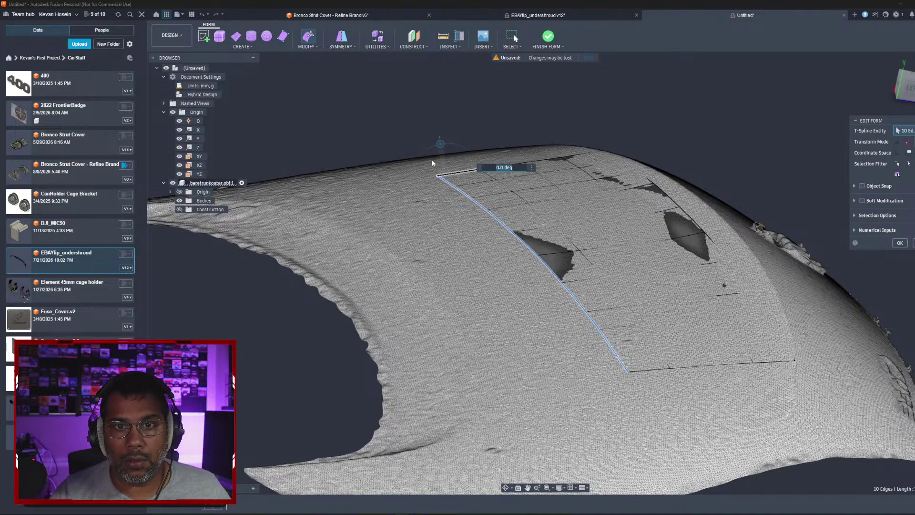
click(404, 193)
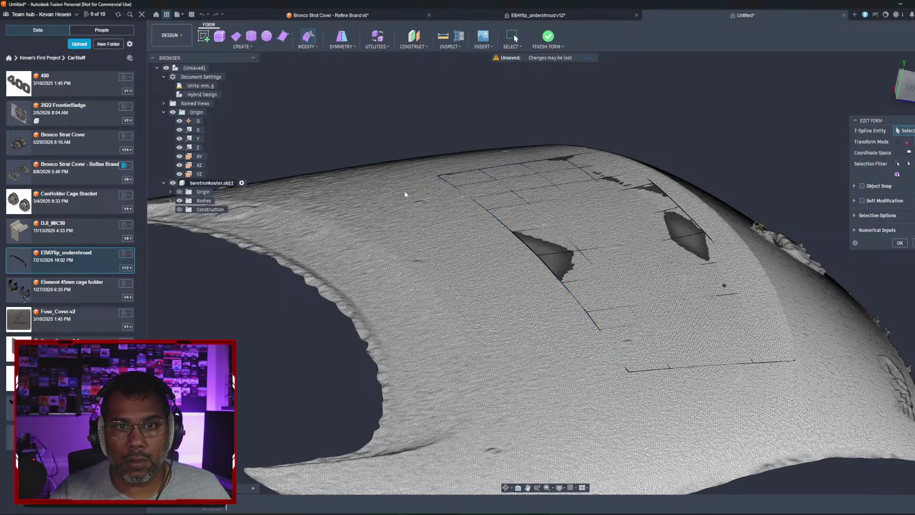
double_click(525, 246)
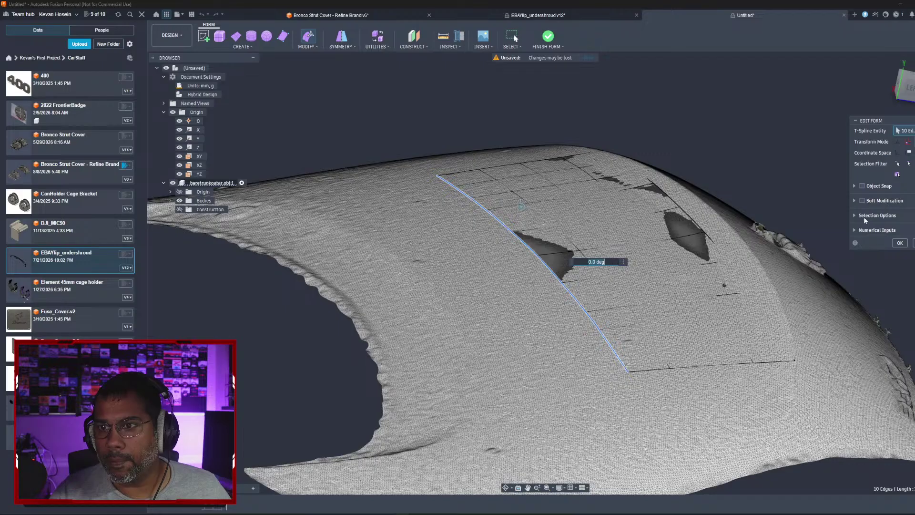
Step: Try Soft Modification on the long boundary opposite the badge in Edit Form, and cancel the command
click(862, 200)
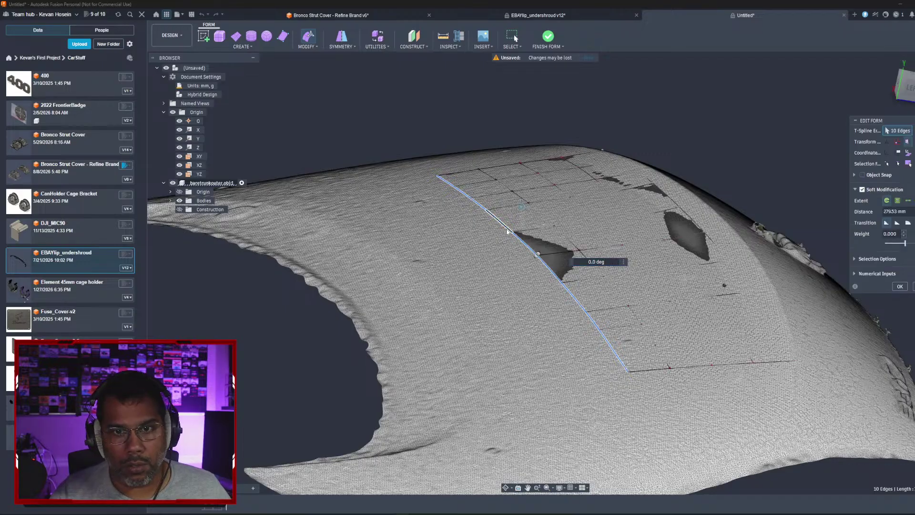
click(476, 234)
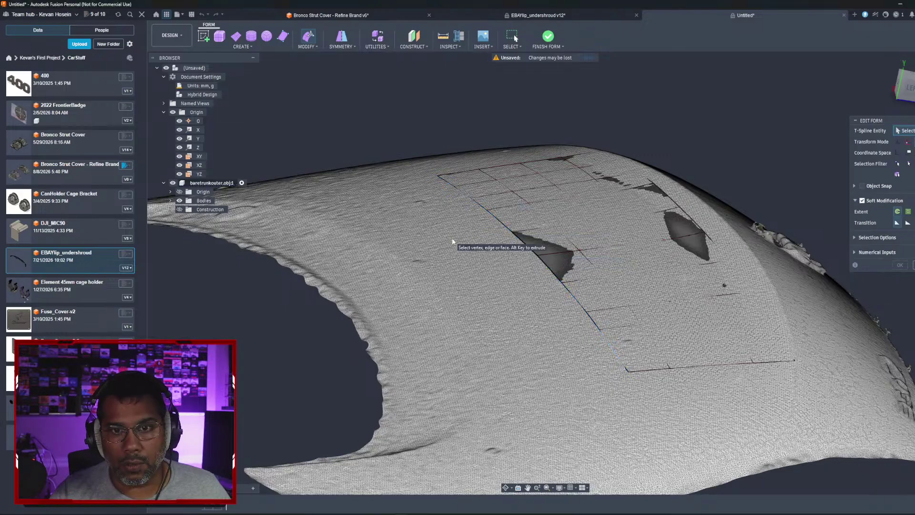
double_click(503, 229)
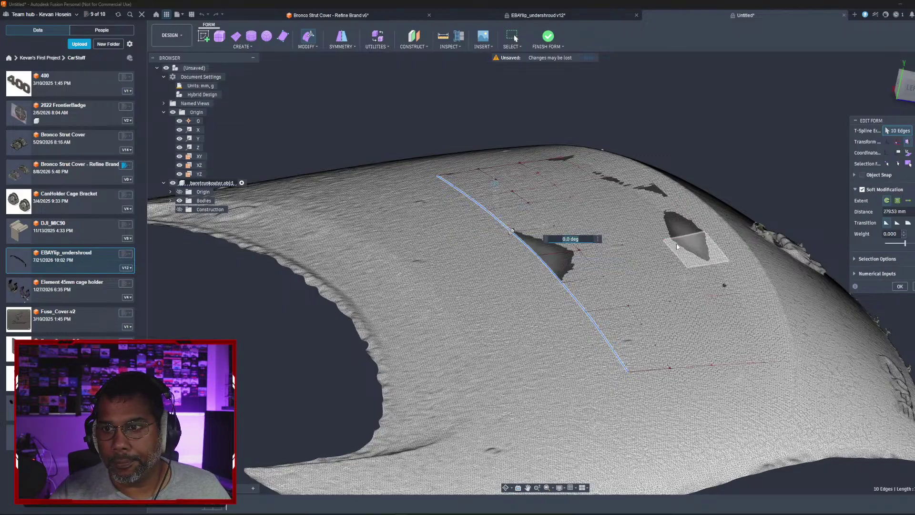
middle_drag(548, 175, 519, 216)
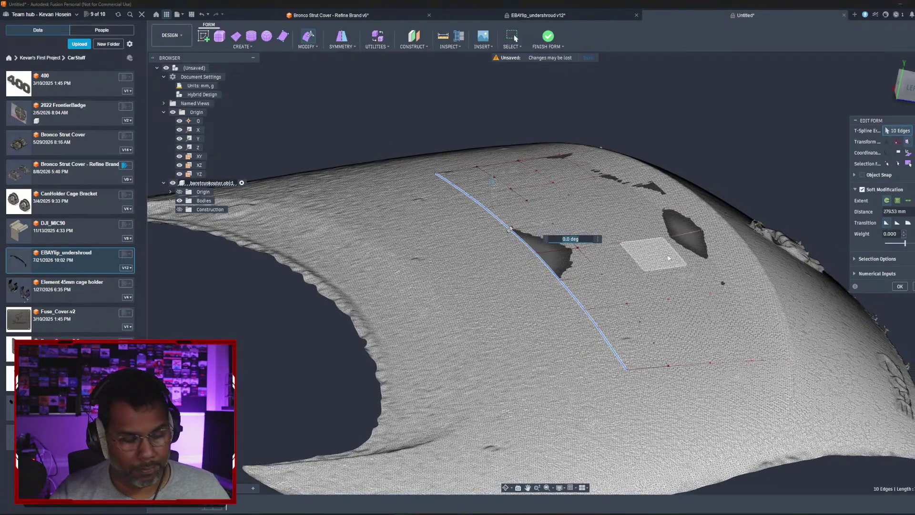
shift+middle_drag(700, 250, 612, 231)
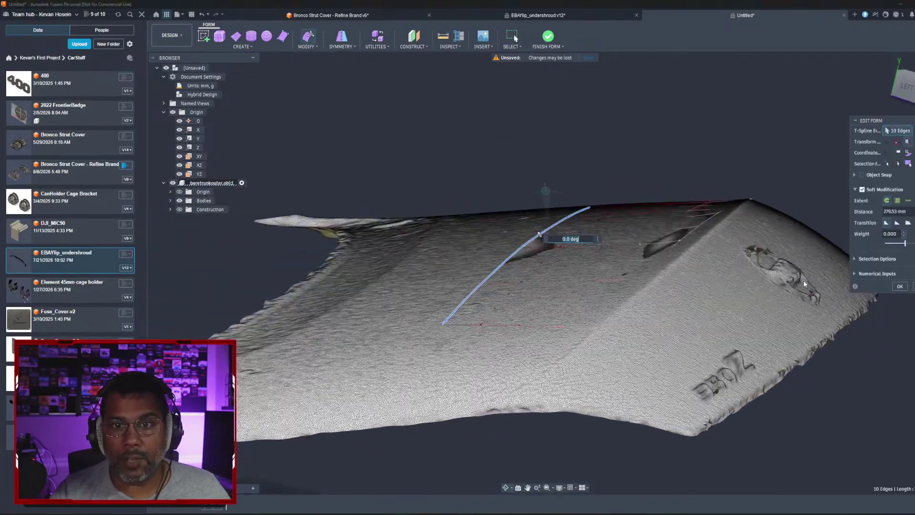
key(Escape)
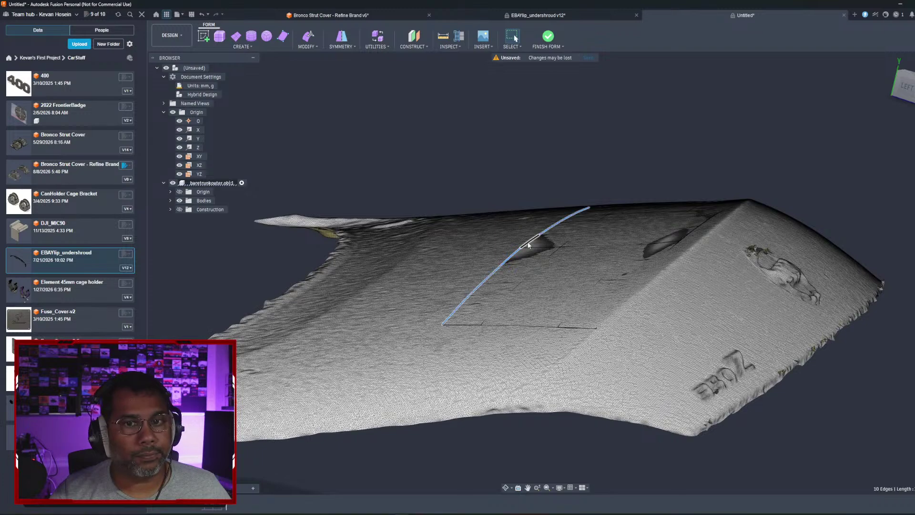
Step: Open Edit Form on the selected long boundary, show its selection options and numerical inputs, and switch the coordinate space to Selection Space
click(311, 46)
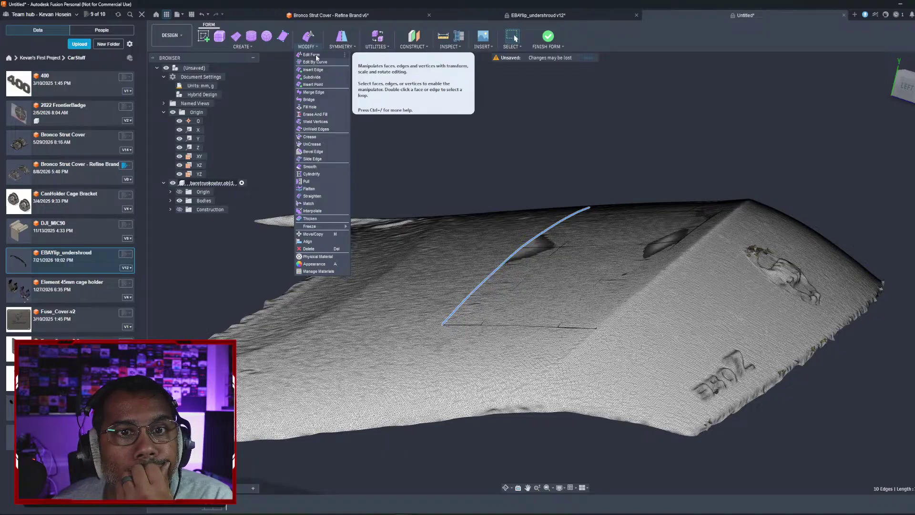
click(313, 55)
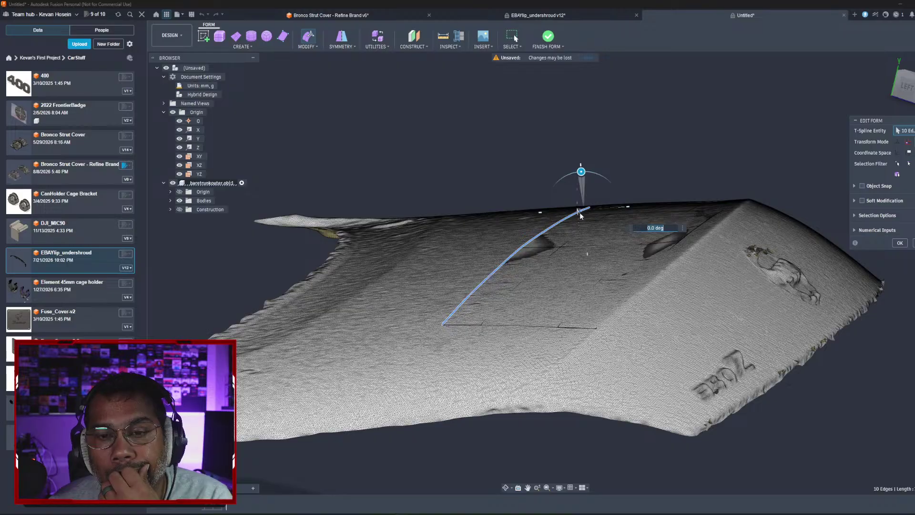
shift+middle_drag(586, 224, 667, 296)
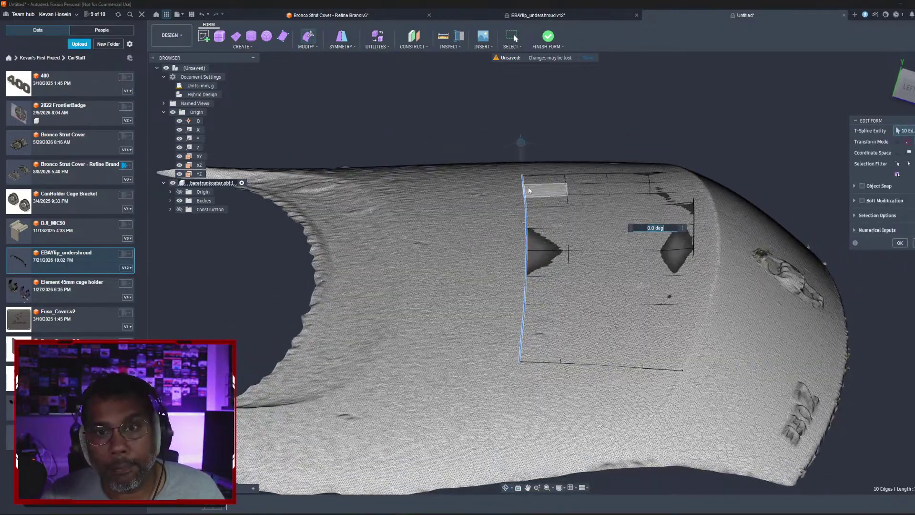
shift+middle_drag(545, 167, 584, 193)
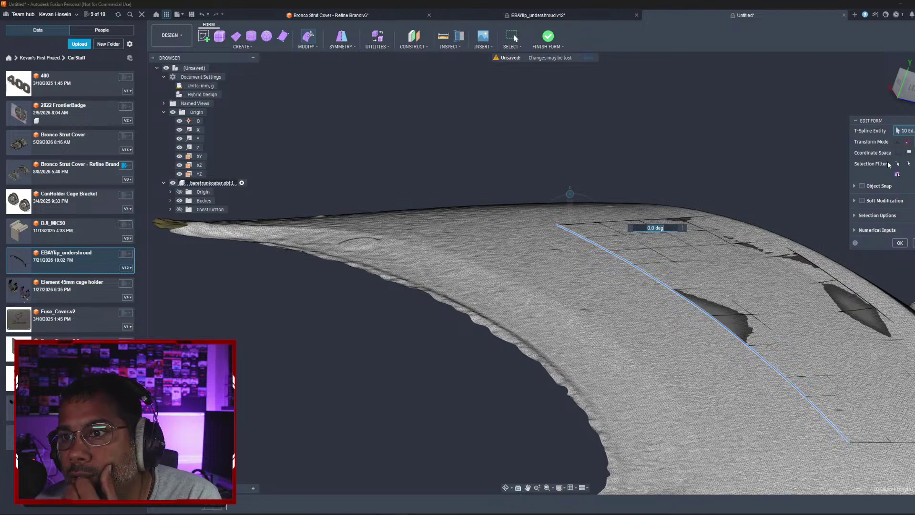
click(855, 215)
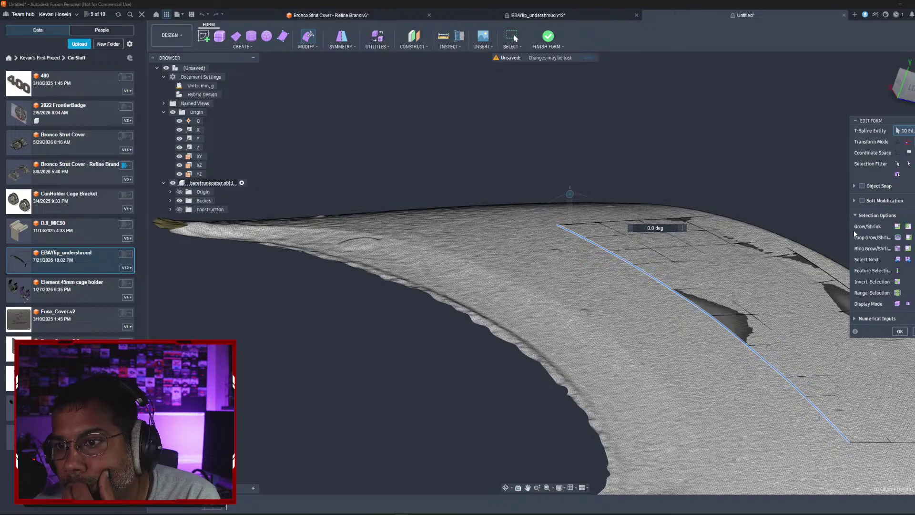
click(855, 319)
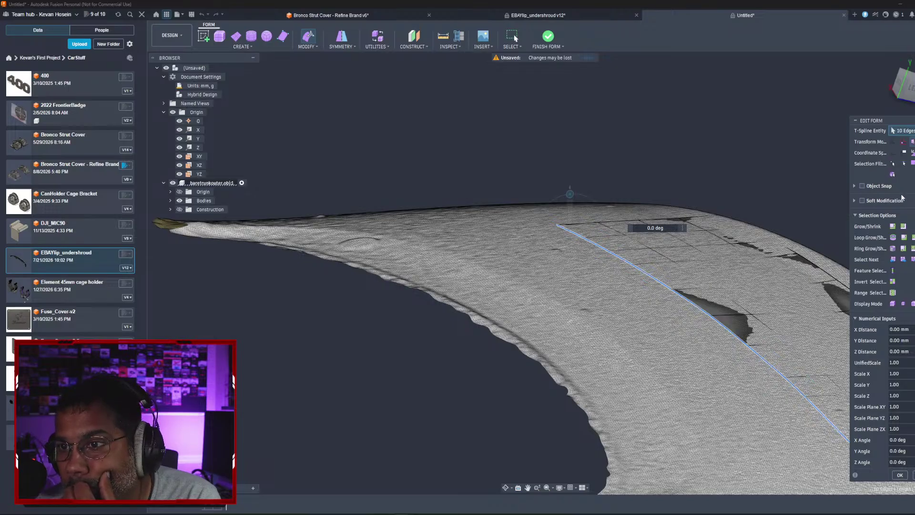
click(894, 153)
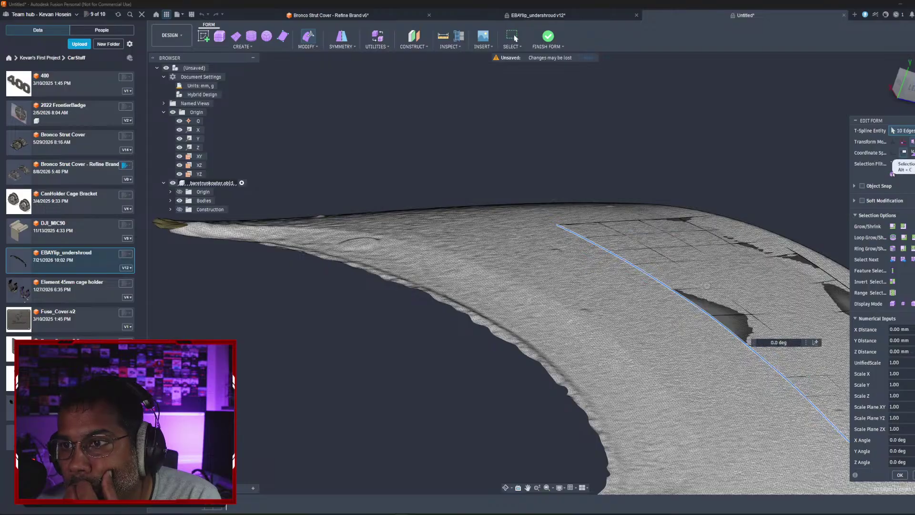
click(913, 153)
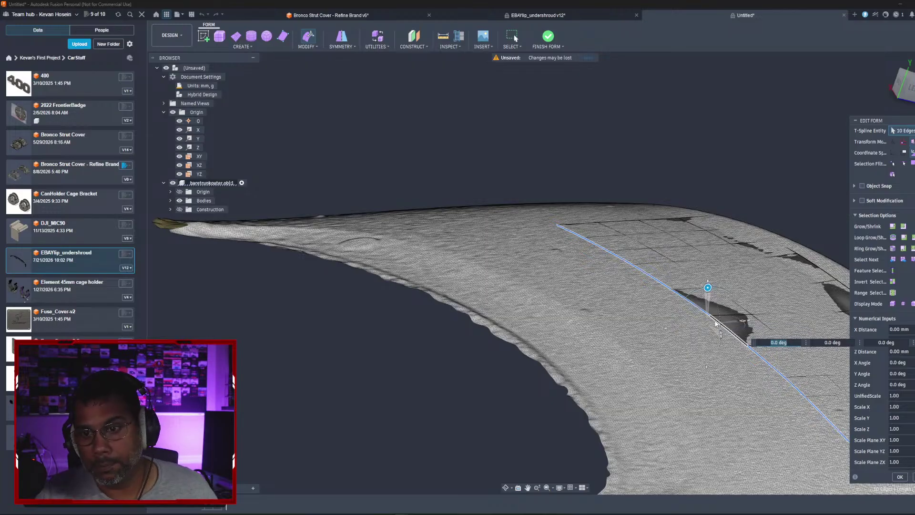
Step: Try to reshape the entire long boundary opposite the badge with the Selection Space handles in Edit Form, and undo the change
click(709, 324)
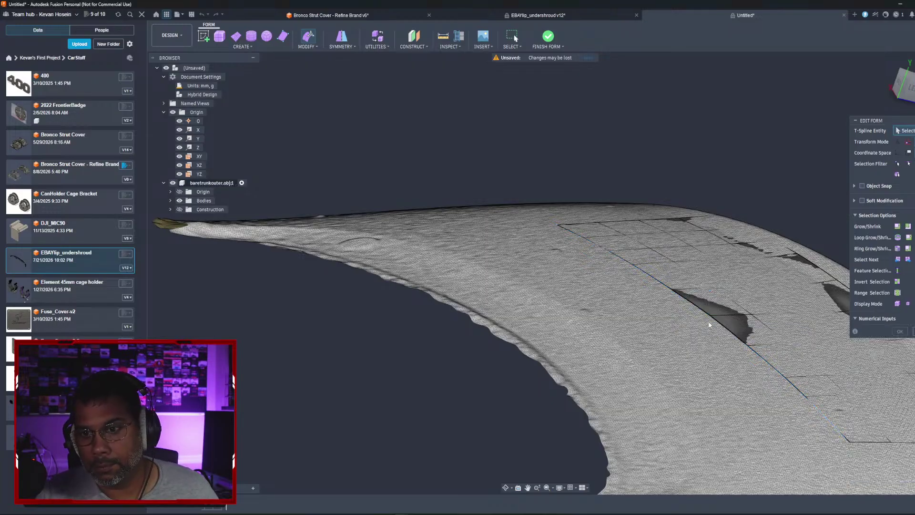
click(718, 323)
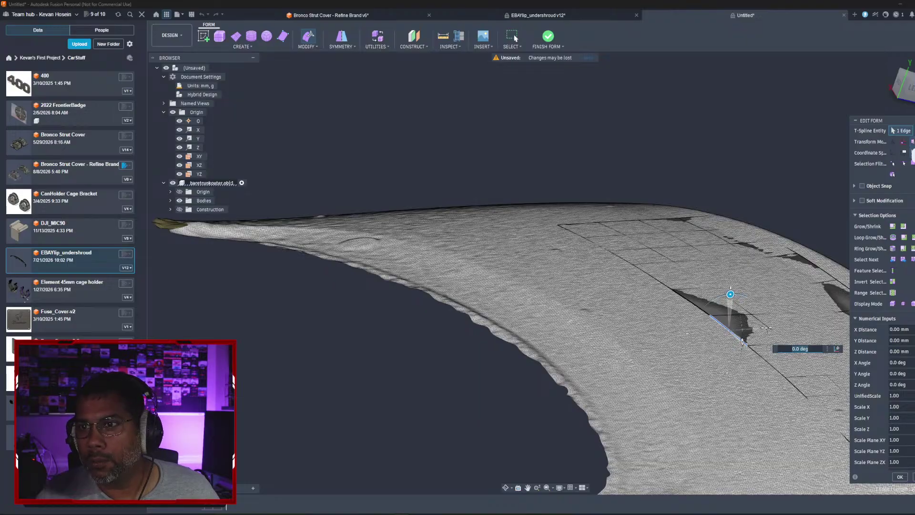
click(912, 149)
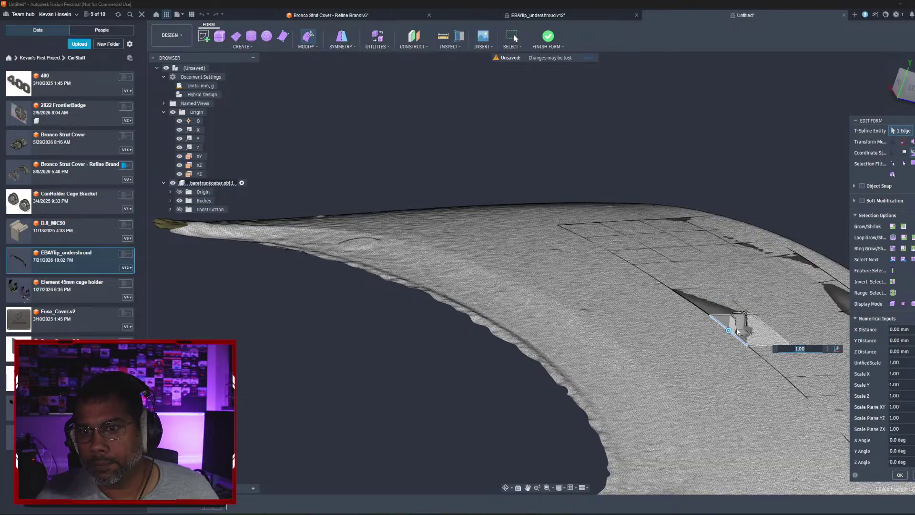
double_click(715, 323)
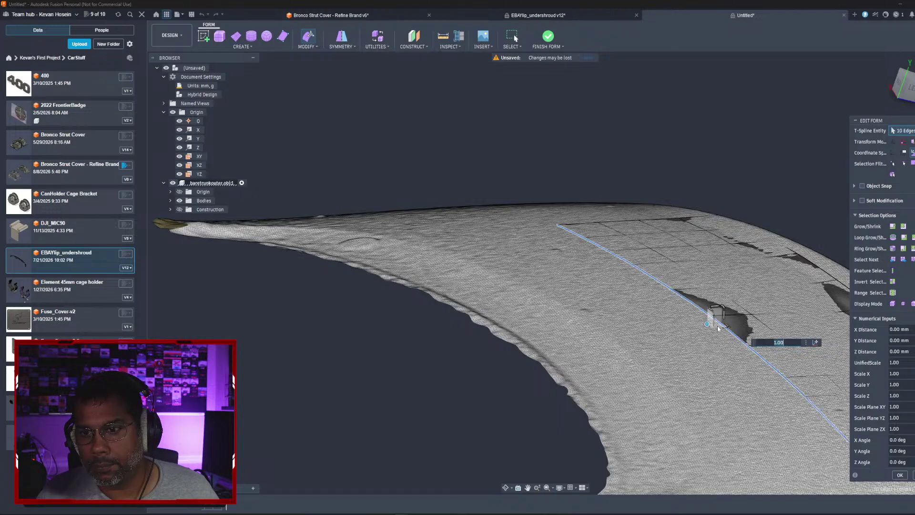
click(692, 319)
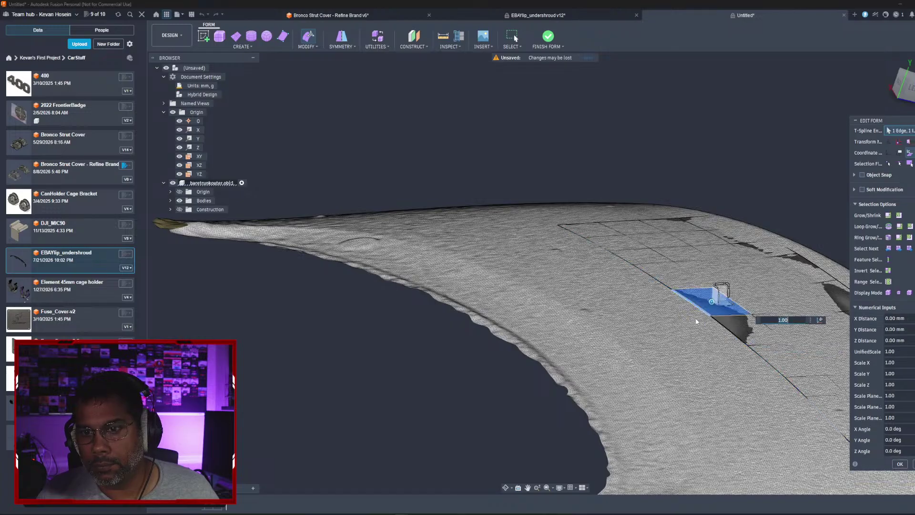
double_click(704, 314)
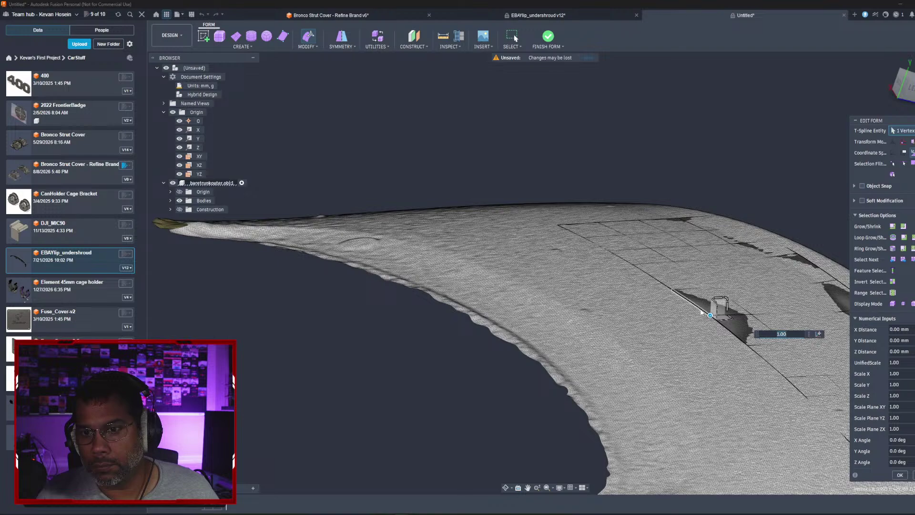
drag(705, 326, 681, 328)
key(ctrl+z)
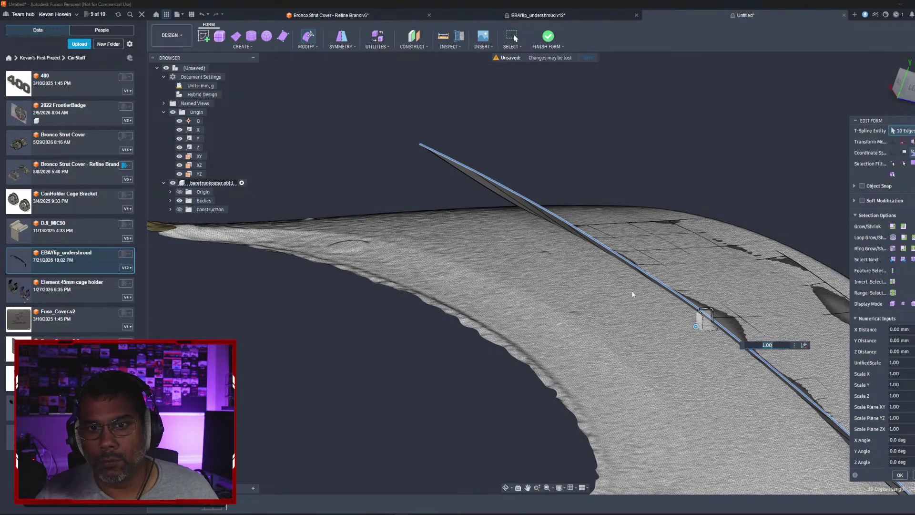
shift+middle_drag(640, 280, 591, 281)
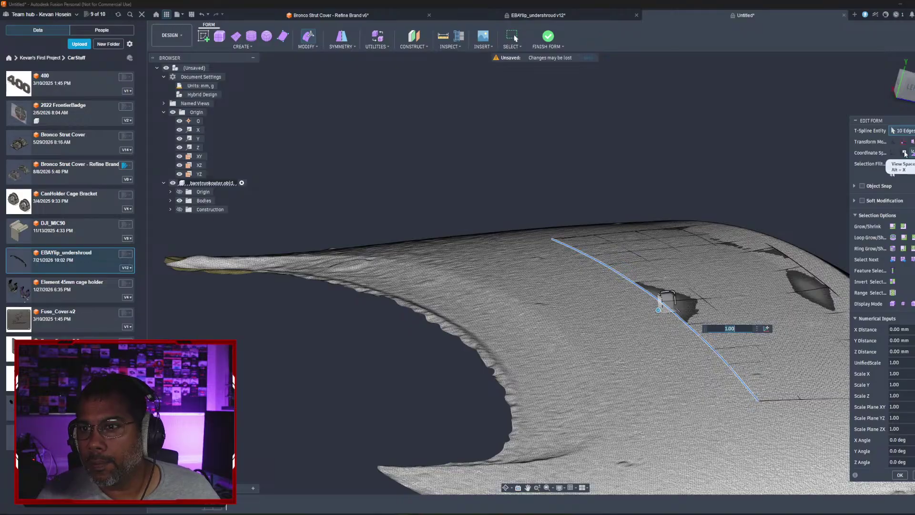
Step: Switch the coordinate space to View Space, expand the component's Bodies and Construction folders, and close Edit Form
click(904, 152)
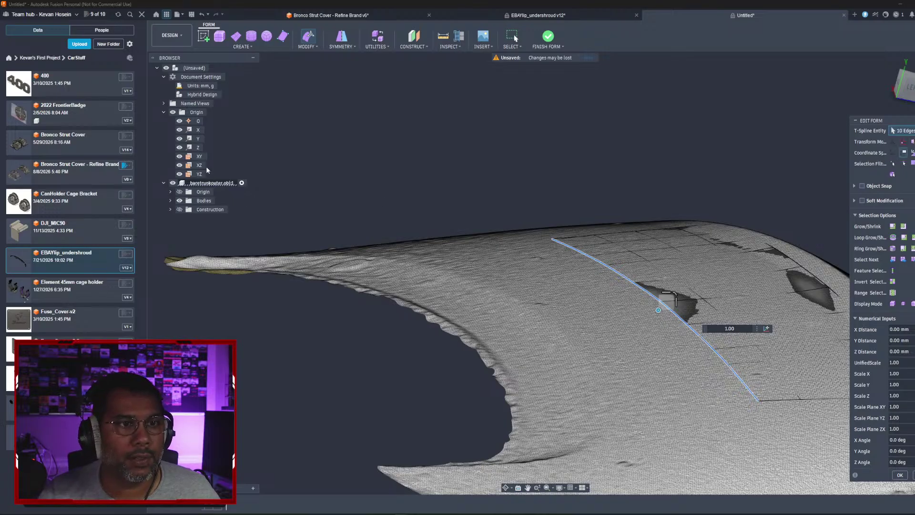
click(170, 210)
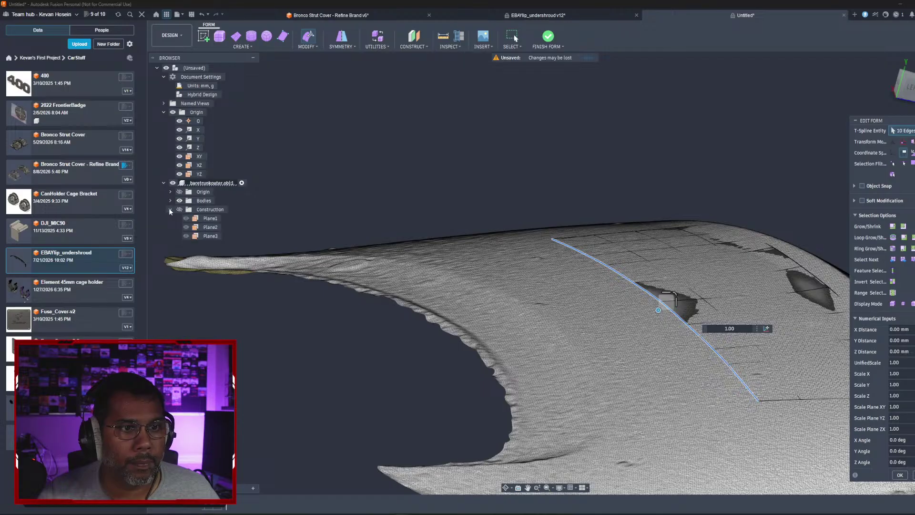
click(171, 201)
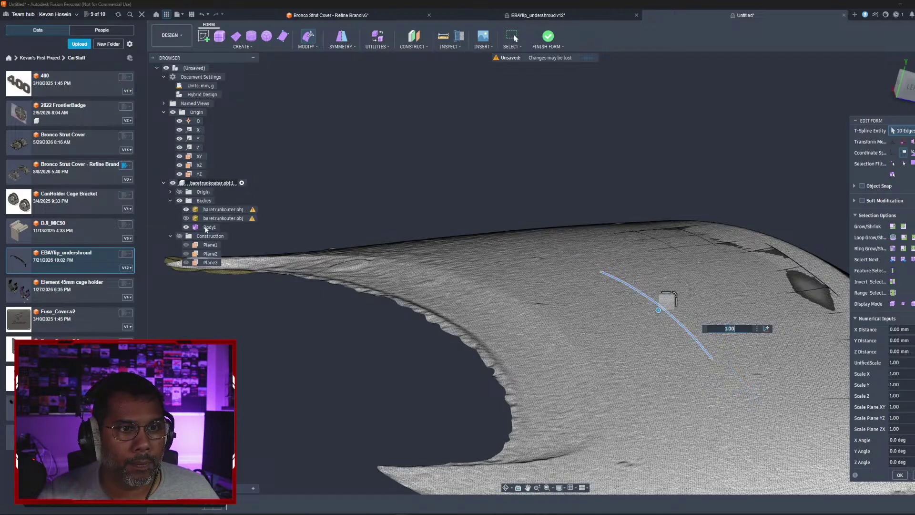
key(Escape)
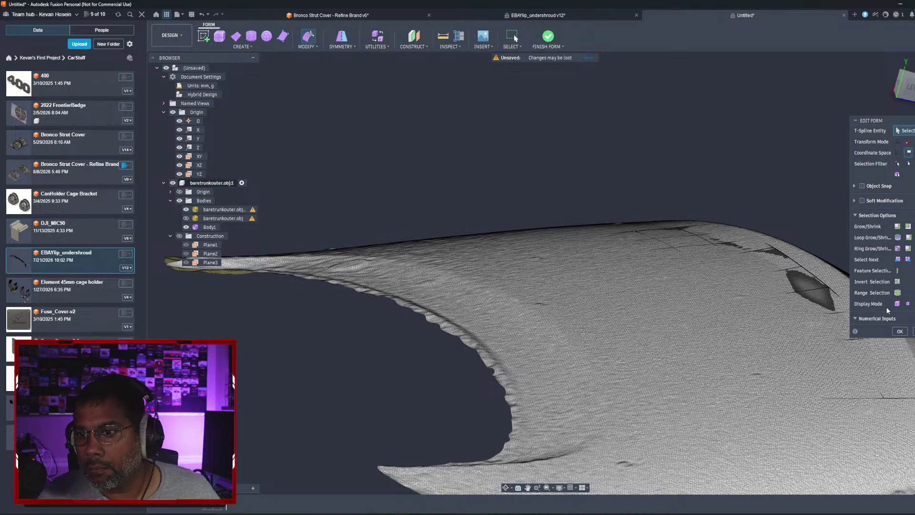
click(900, 331)
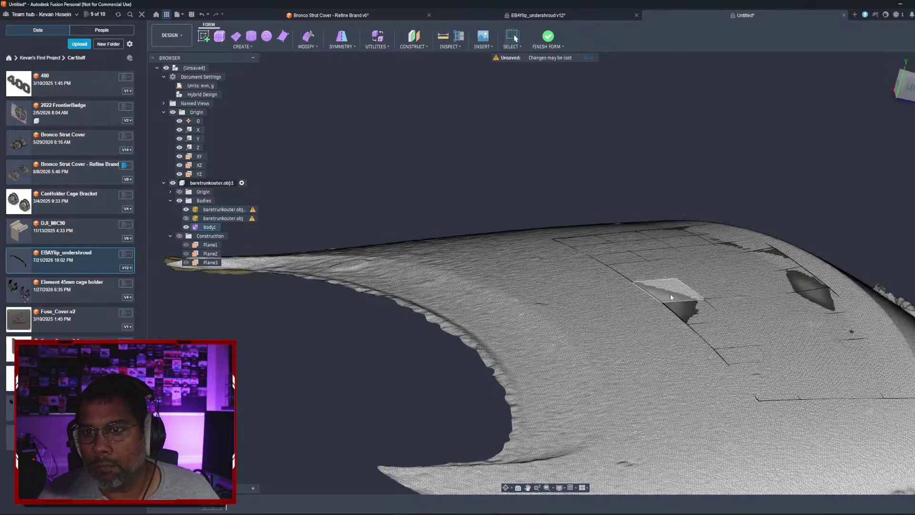
Step: Examine the modify commands available for the selected long boundary opposite the badge
double_click(657, 301)
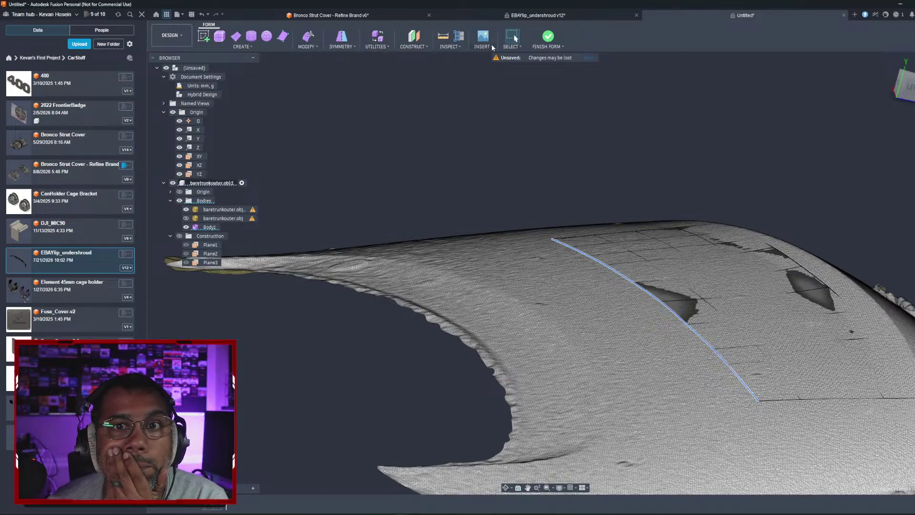
click(510, 47)
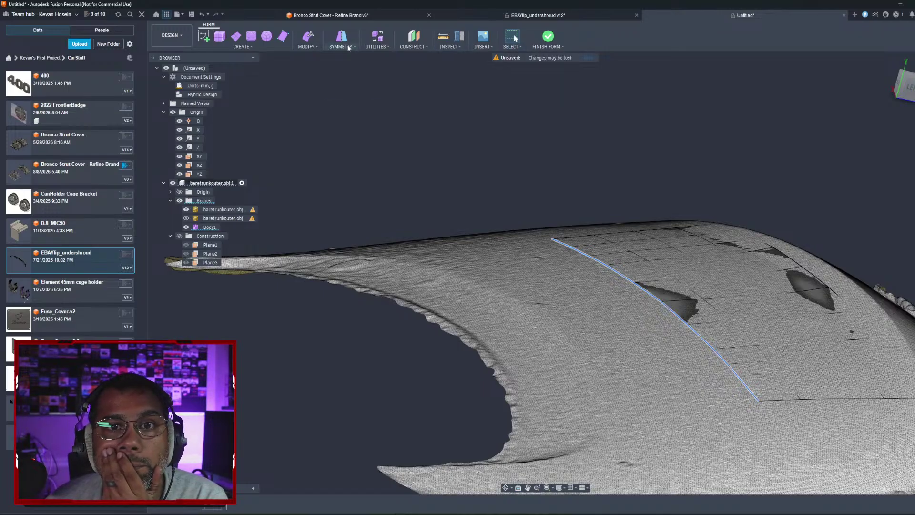
click(309, 46)
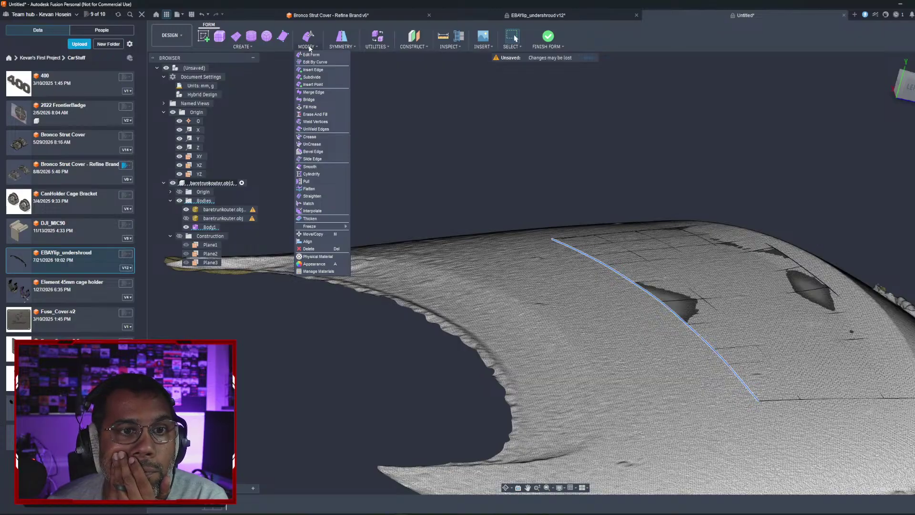
click(309, 46)
click(309, 47)
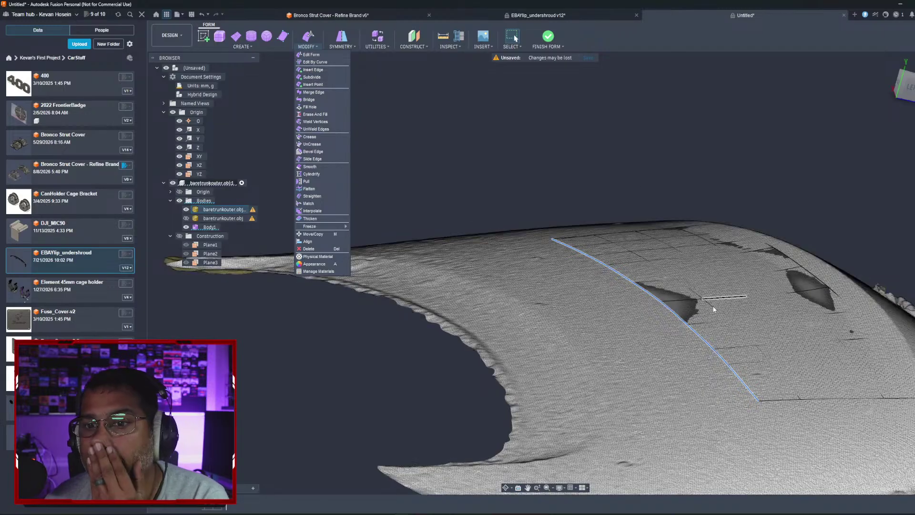
right_click(682, 323)
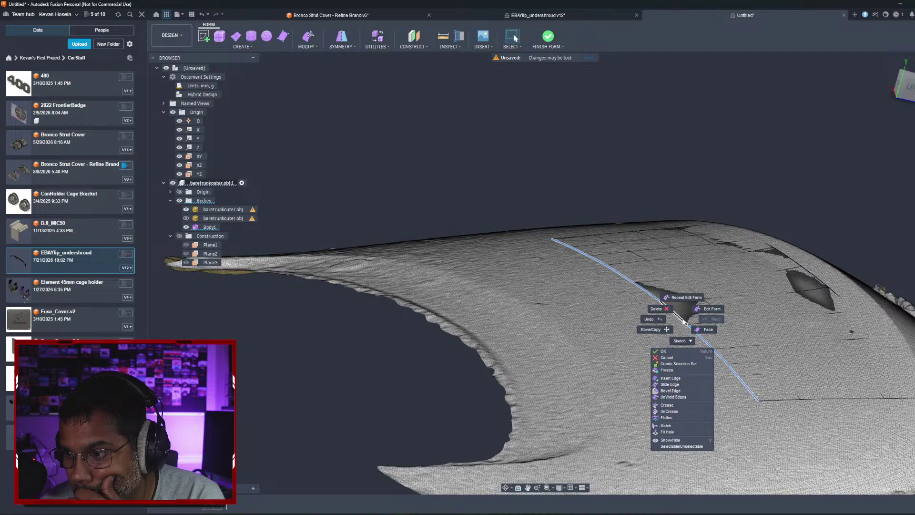
click(344, 208)
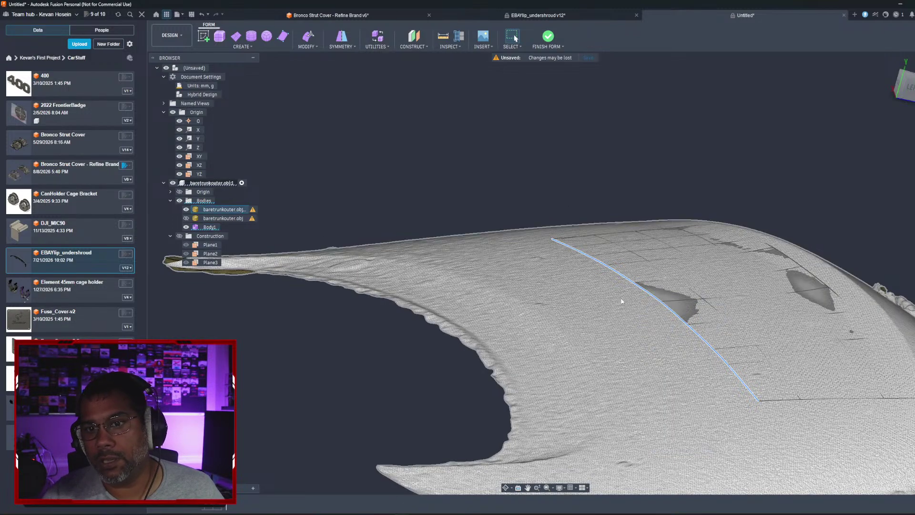
right_click(660, 305)
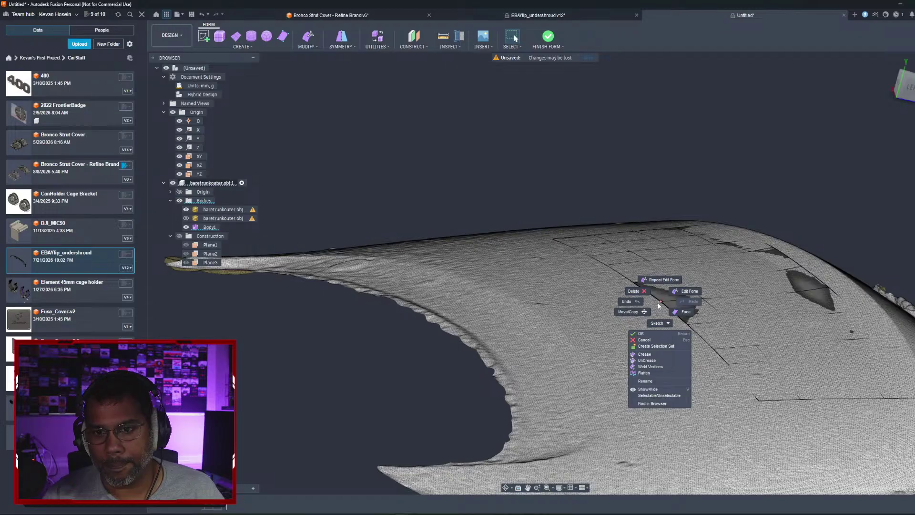
click(627, 197)
Step: Select the middle vertex of the long boundary opposite the badge, beside the dark gap, and open it in Edit Form
shift+middle_drag(752, 240, 782, 288)
scroll(645, 249, down, 2)
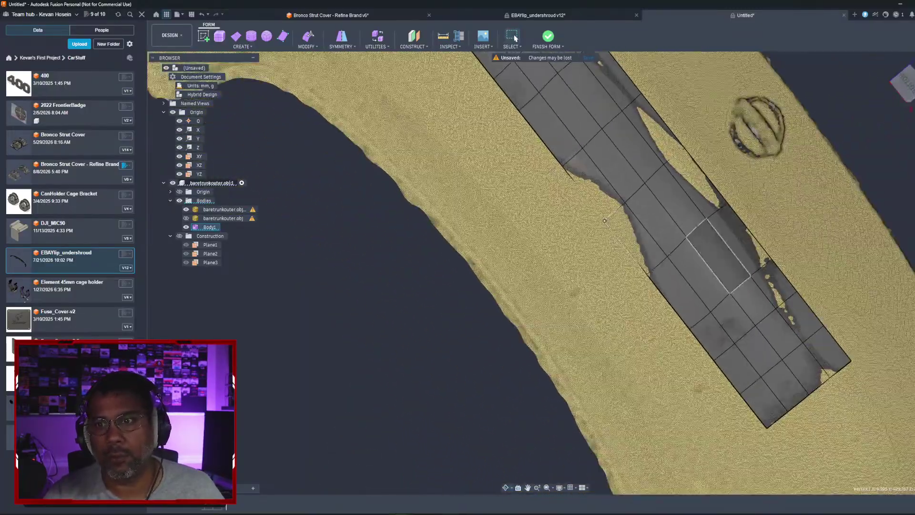
shift+middle_drag(718, 258, 657, 210)
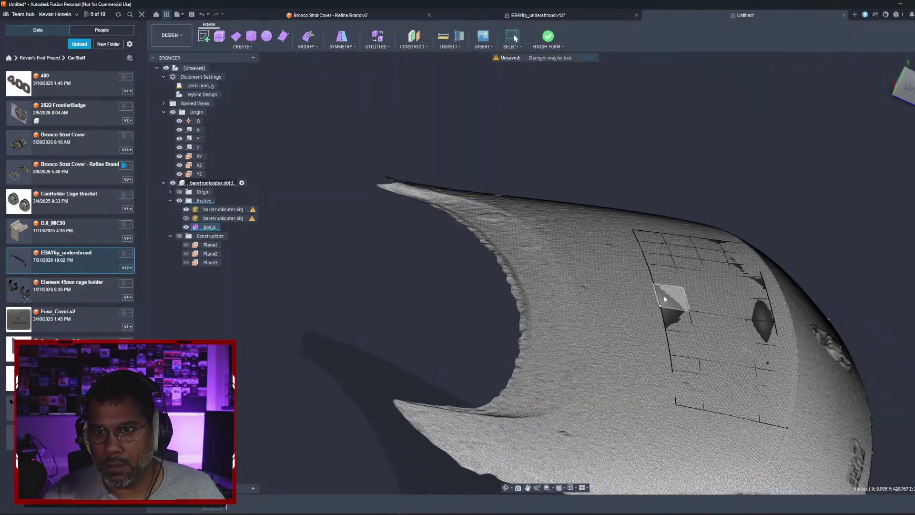
scroll(672, 297, up, 2)
shift+middle_drag(649, 285, 650, 255)
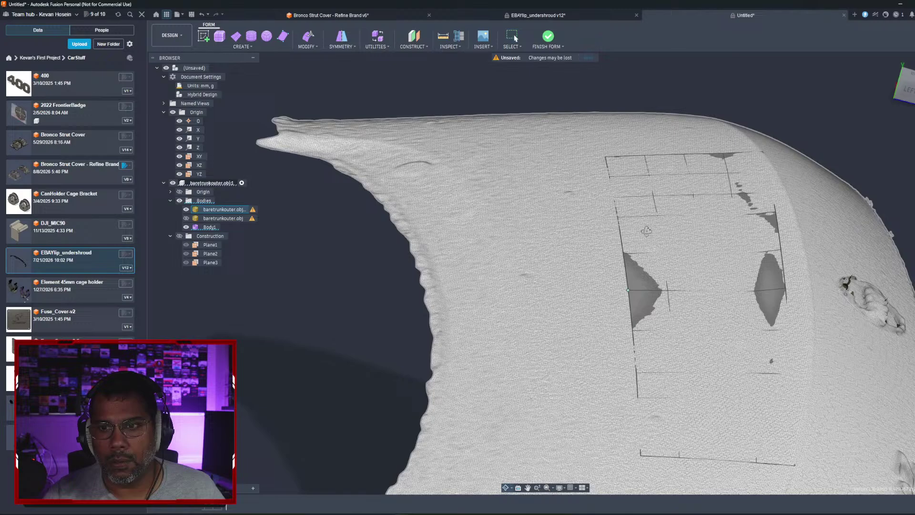
shift+middle_drag(627, 291, 647, 238)
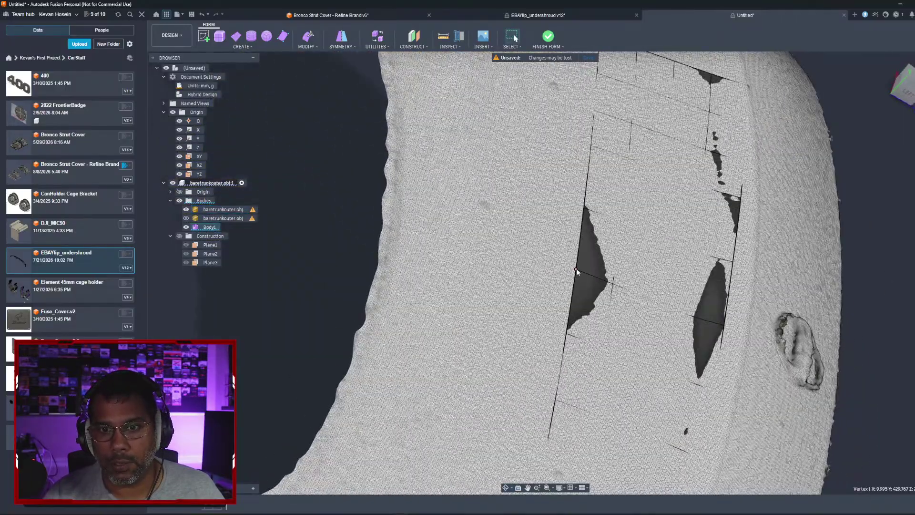
right_click(576, 270)
click(307, 45)
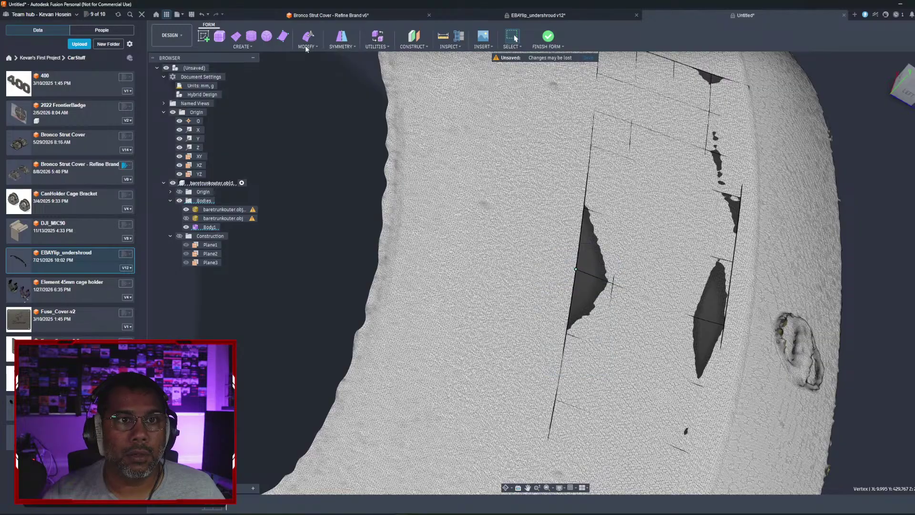
click(307, 49)
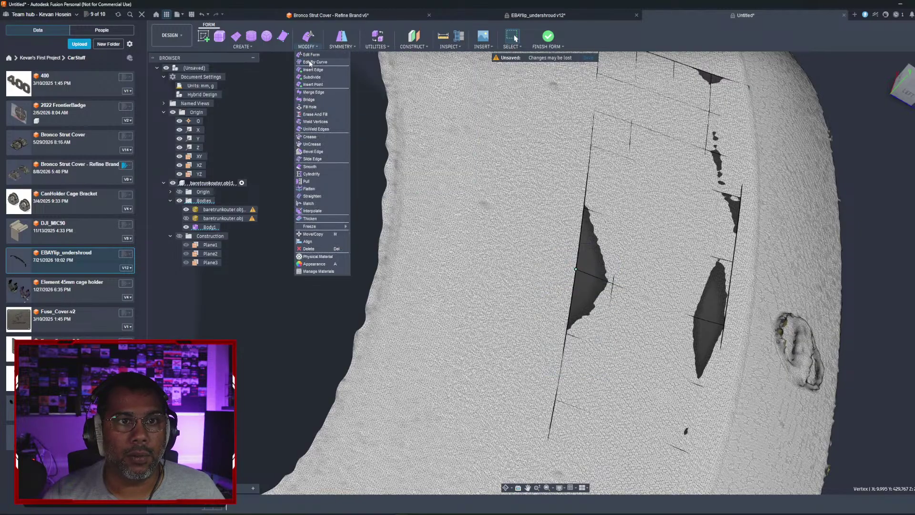
click(311, 55)
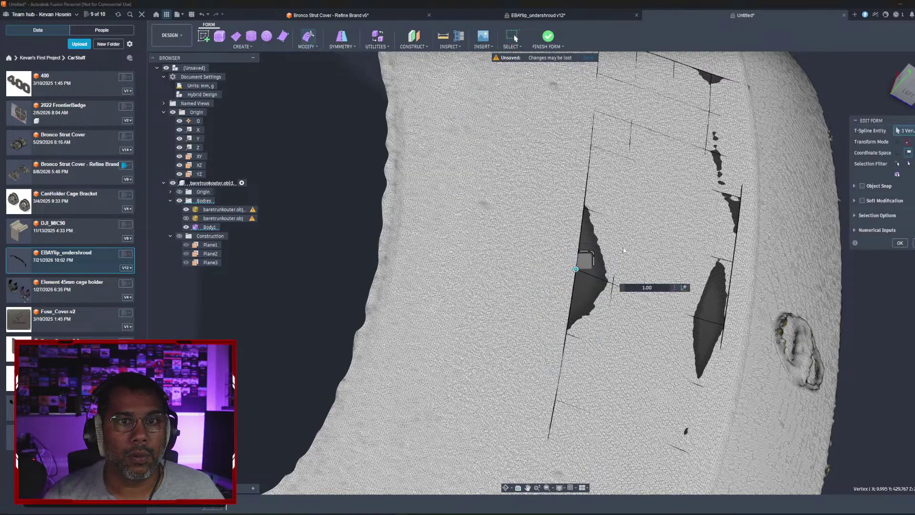
Step: Enable the combined transform handles and snap the middle vertex of the long boundary to the trunk mesh with Object Snap
right_click(578, 270)
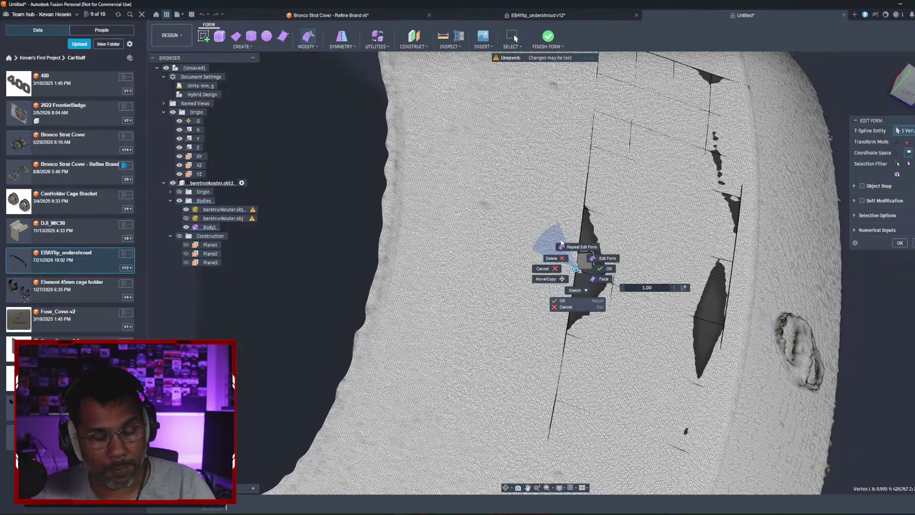
click(646, 208)
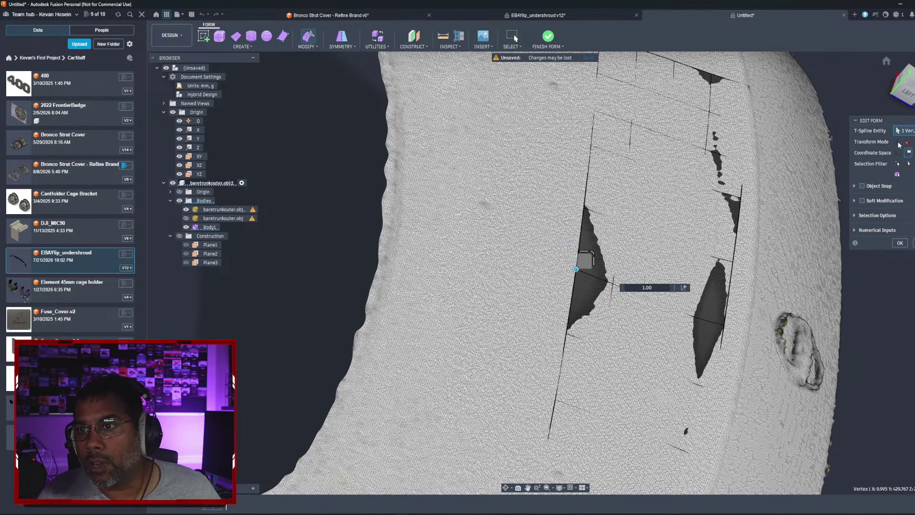
click(897, 142)
shift+middle_drag(604, 238, 636, 239)
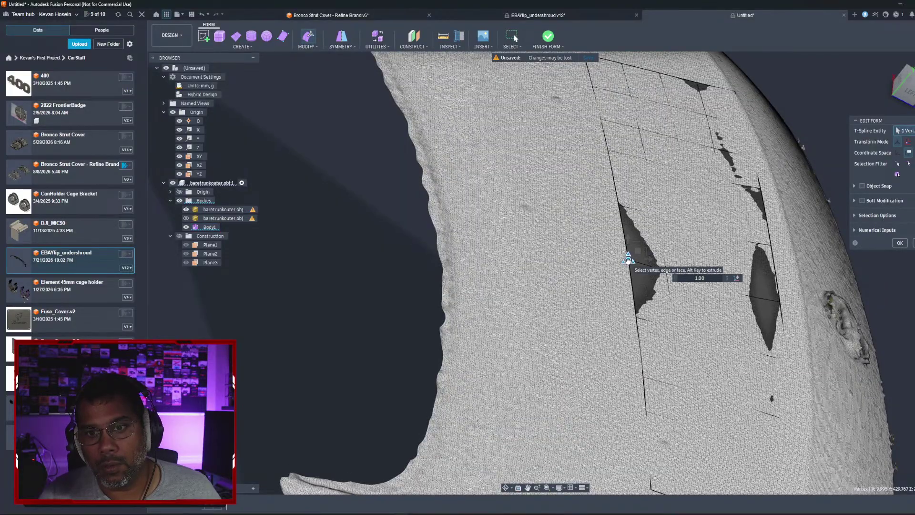
drag(628, 261, 626, 262)
click(863, 186)
Step: Try to snap the vertex beside the large dark gap on the badge-side long boundary to the trunk mesh
right_click(782, 301)
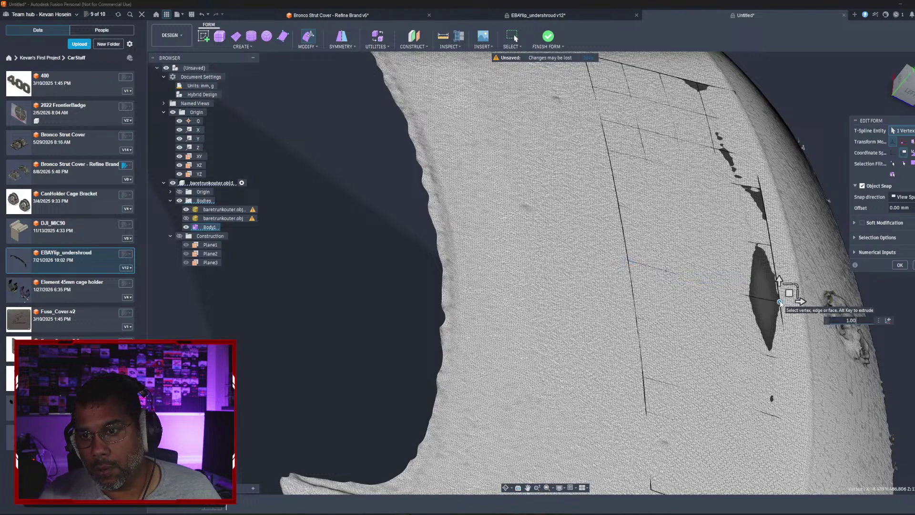
click(785, 290)
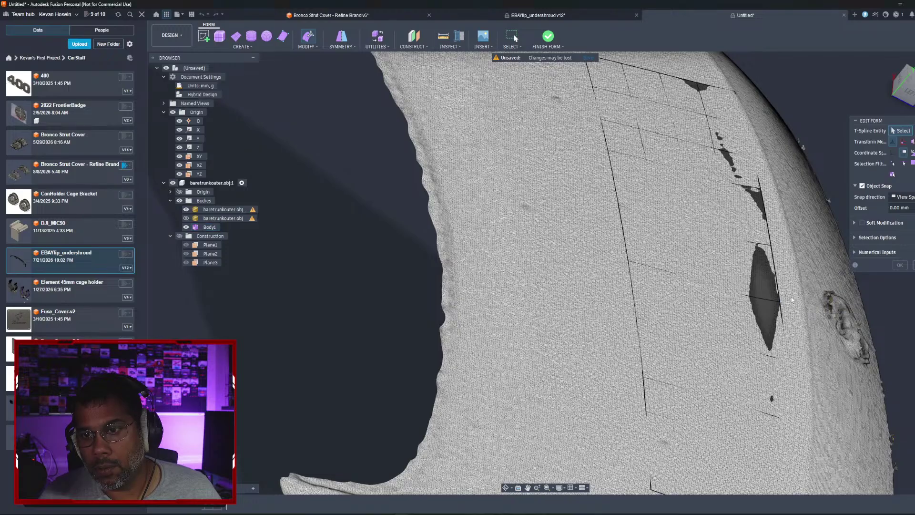
shift+middle_drag(780, 305, 737, 238)
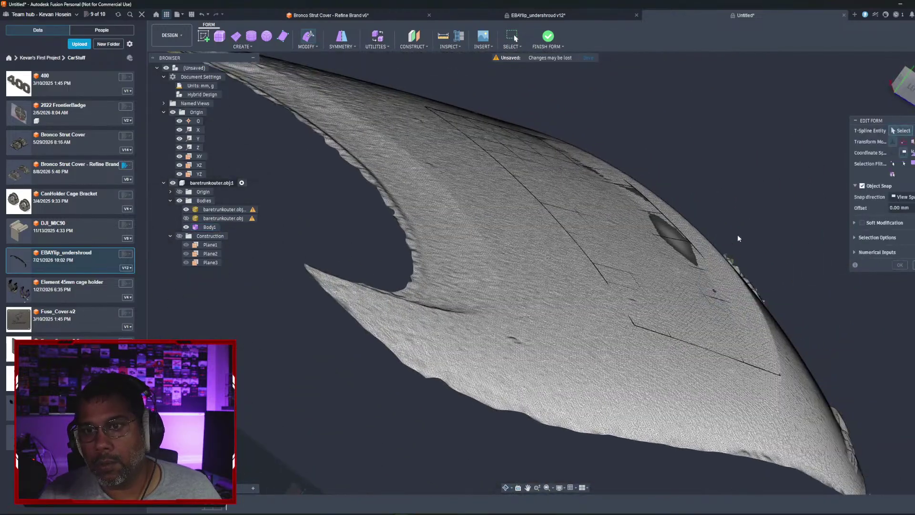
shift+middle_drag(682, 239, 613, 346)
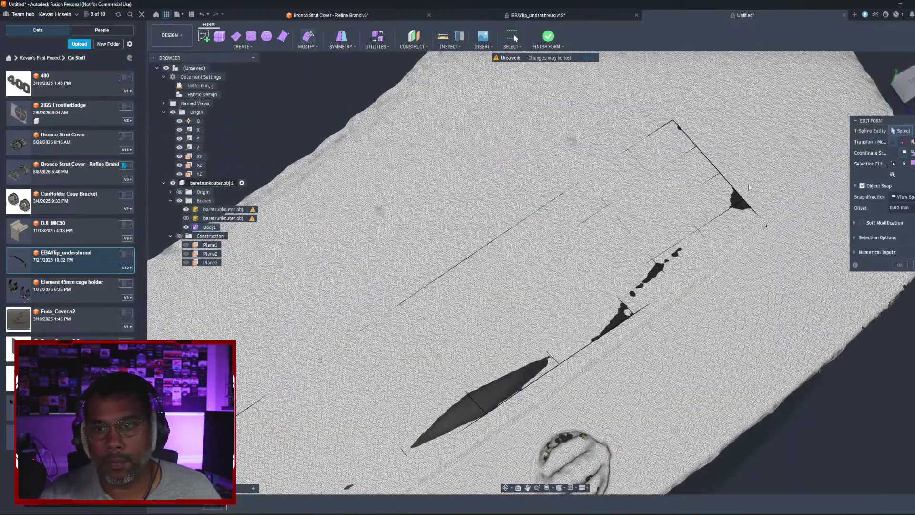
Step: Adjust the vertex at the small corner gap of the badge-side boundary with Object Snap on, and accept the form edit
click(743, 199)
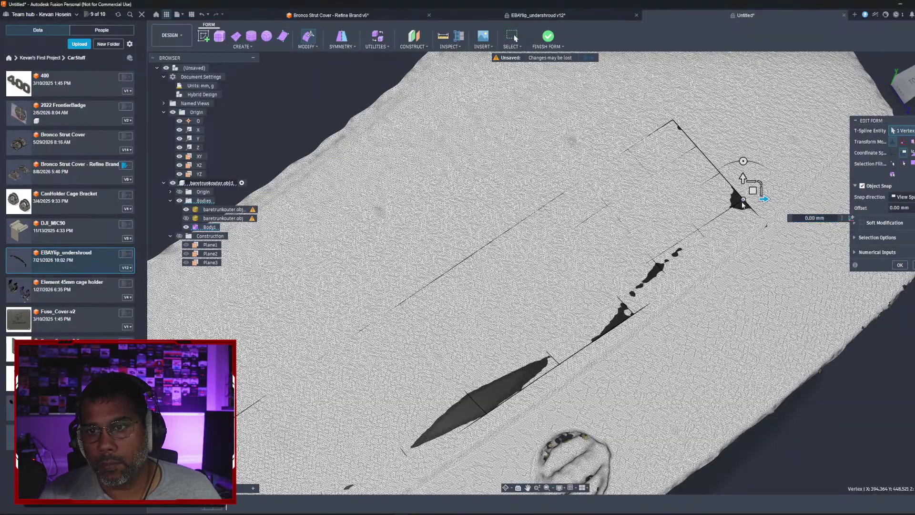
drag(743, 204, 731, 207)
shift+middle_drag(731, 207, 767, 258)
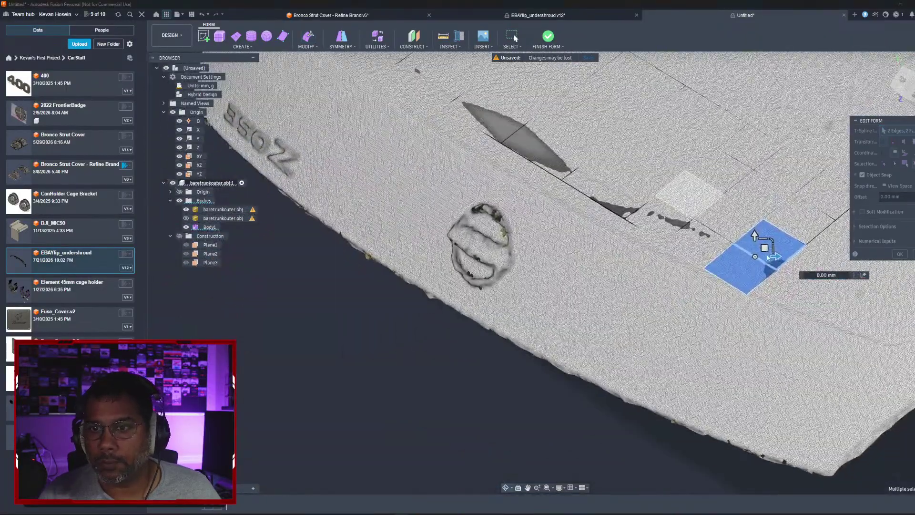
click(777, 269)
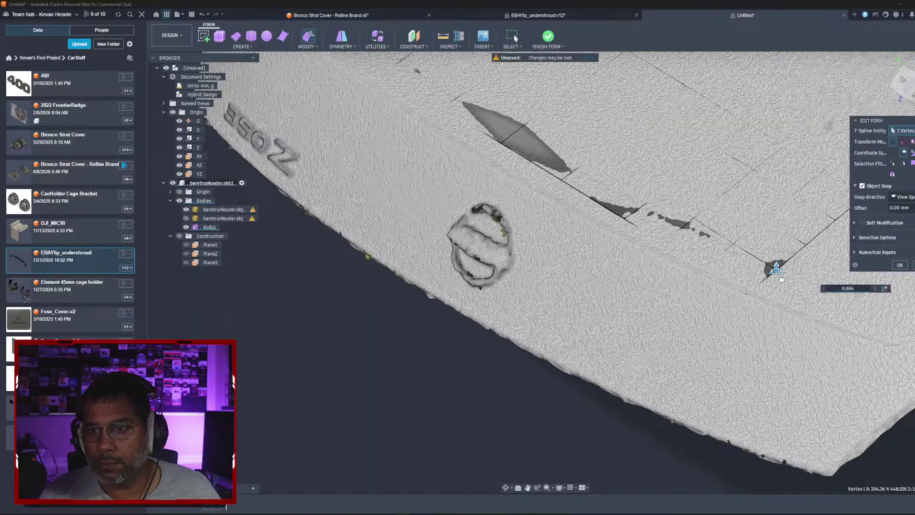
click(900, 265)
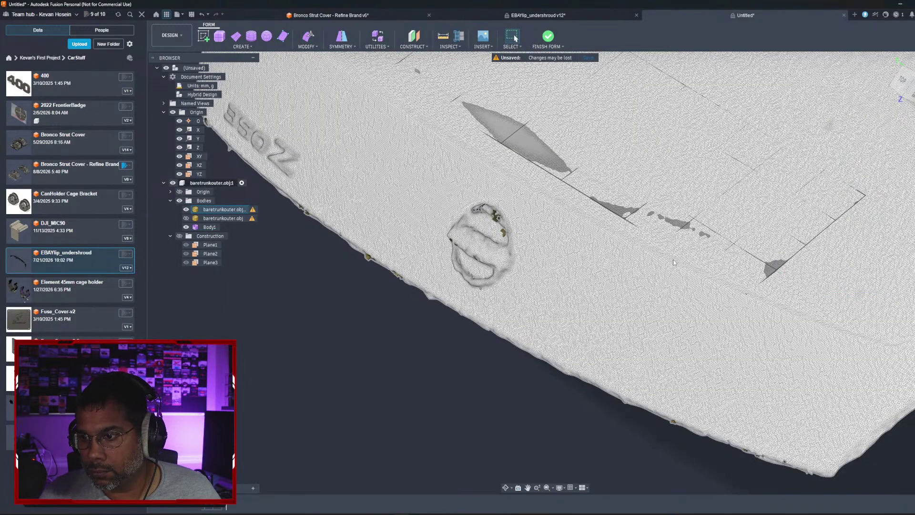
Step: Select the whole T-spline body and examine its fit against the trunk mesh from several angles
scroll(645, 228, down, 2)
shift+middle_drag(646, 228, 449, 205)
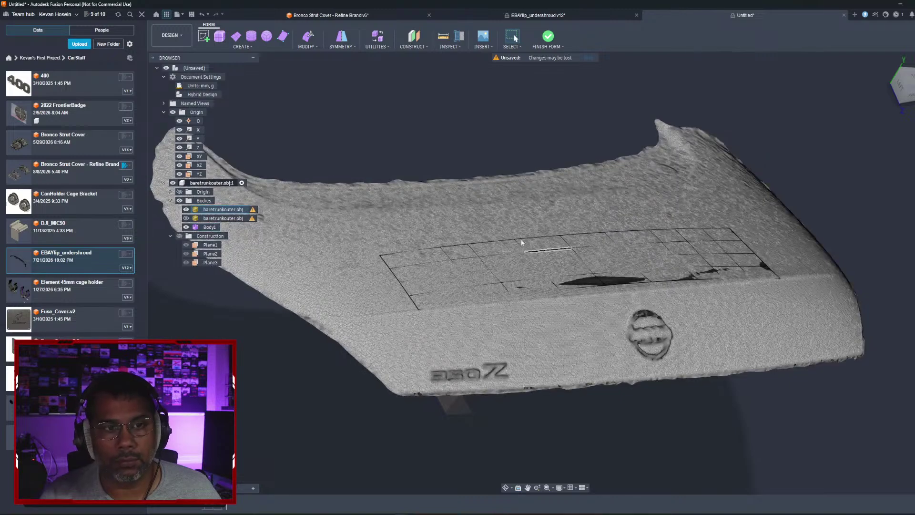
click(458, 246)
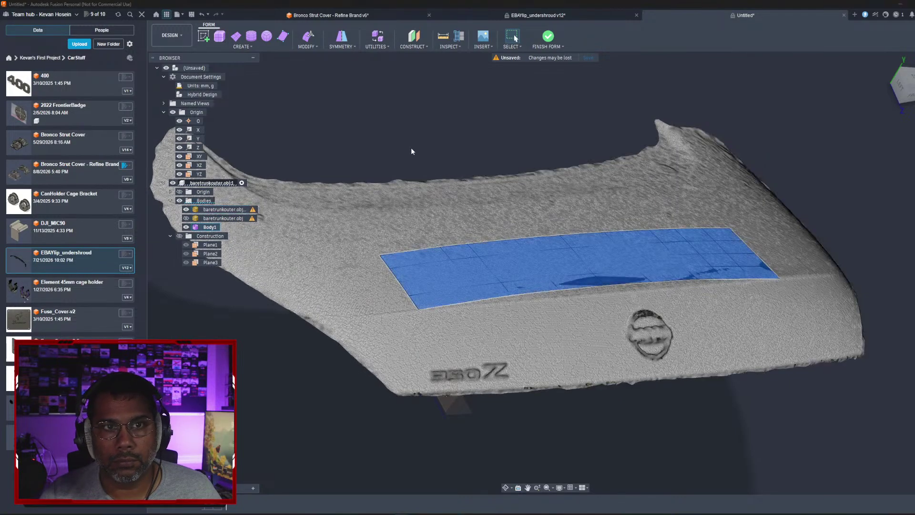
shift+middle_drag(557, 254, 652, 268)
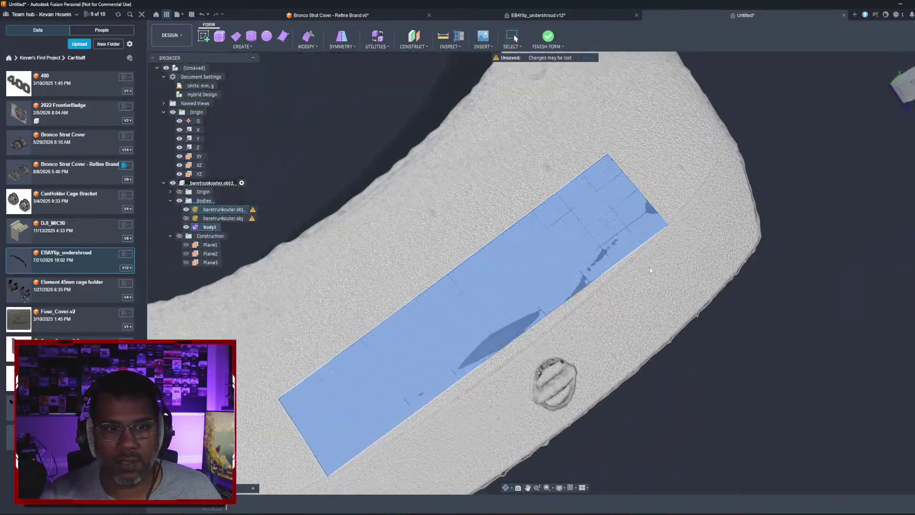
shift+middle_drag(541, 290, 671, 304)
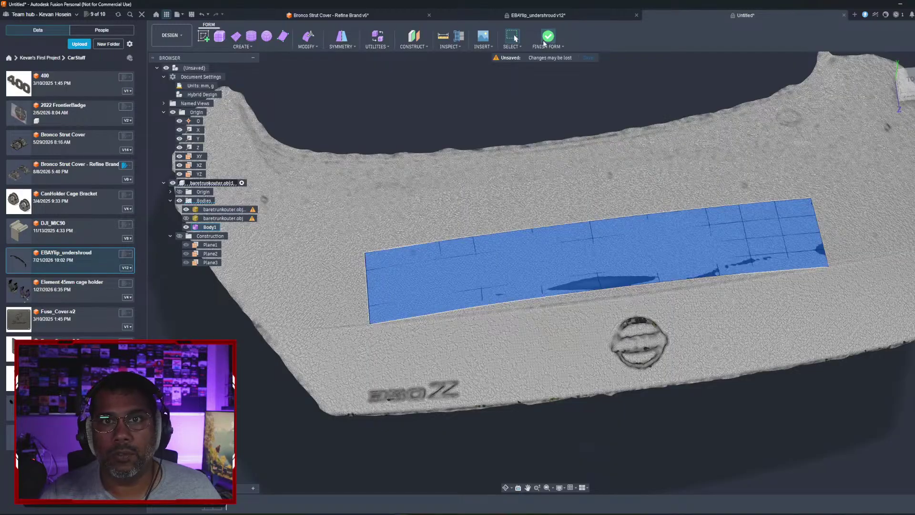
Step: Finish the form and hide the trunk mesh to leave only the converted surface body in view
click(545, 42)
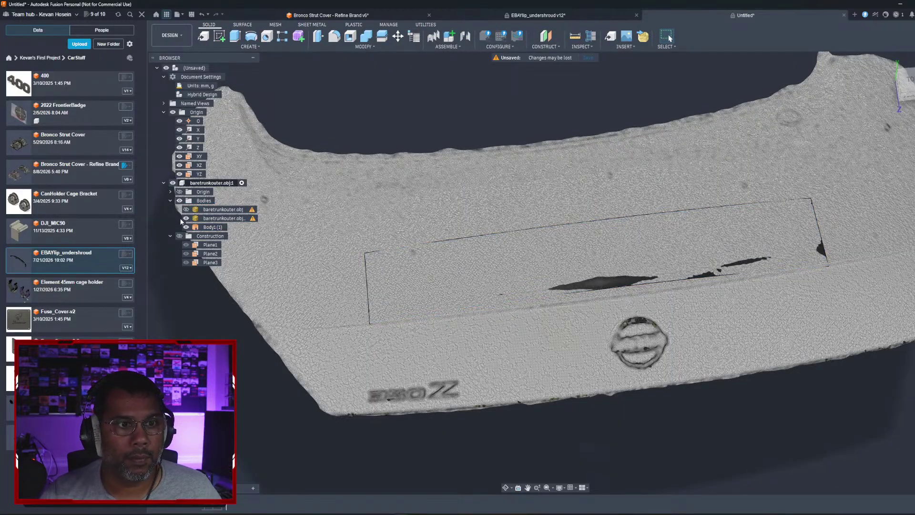
click(186, 218)
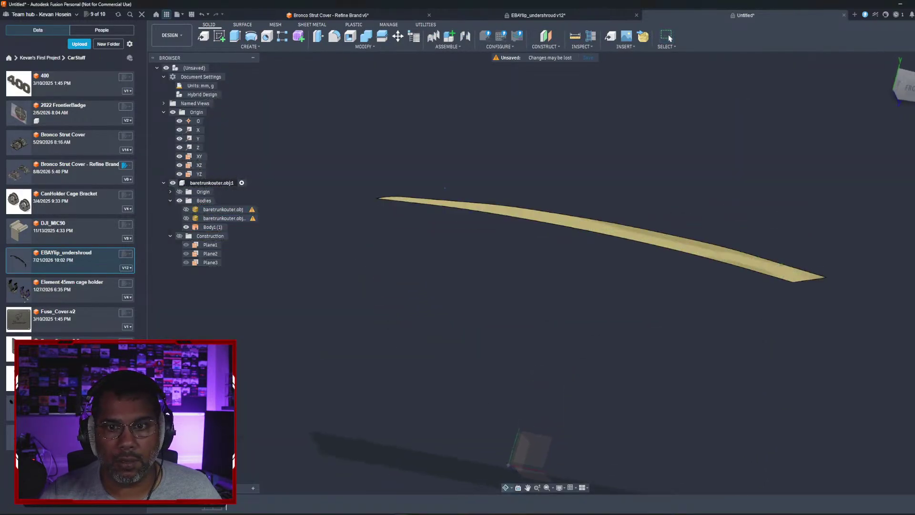
shift+middle_drag(443, 189, 437, 212)
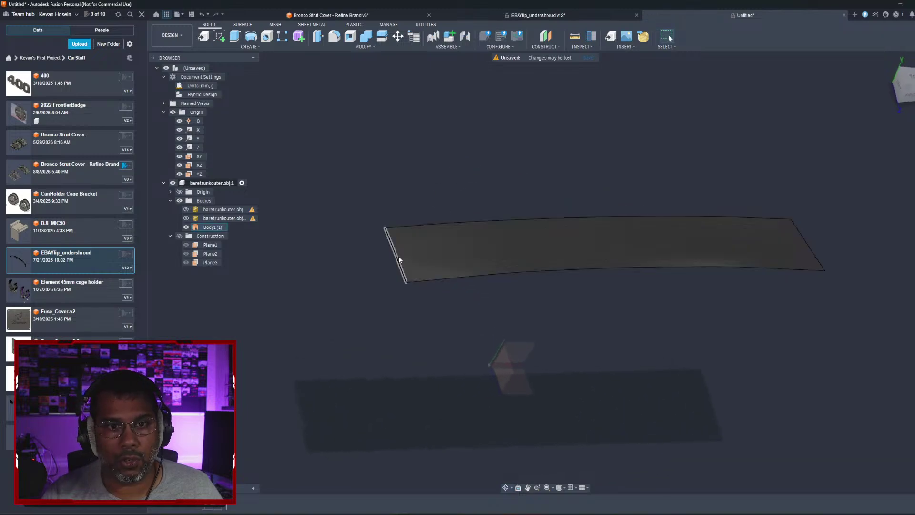
Step: Measure the length of the surface's short edge at the 350Z lettering end
click(397, 259)
click(575, 36)
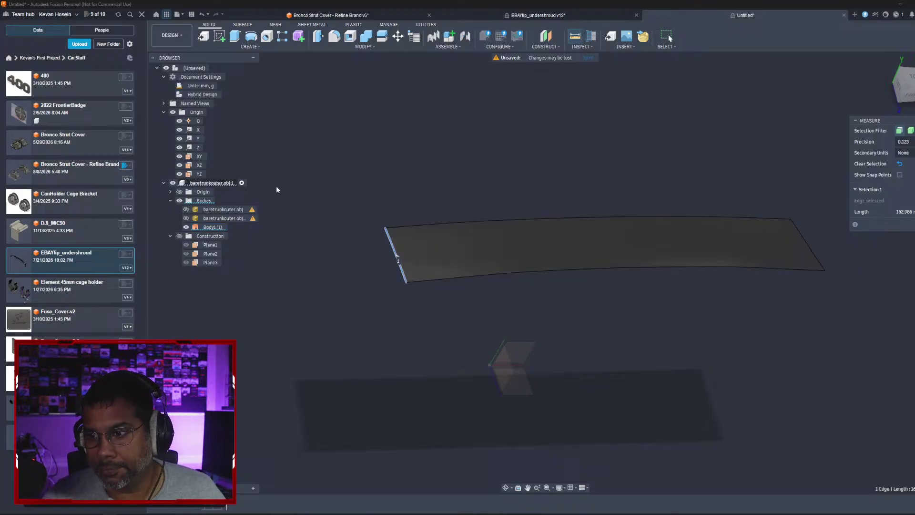
click(305, 194)
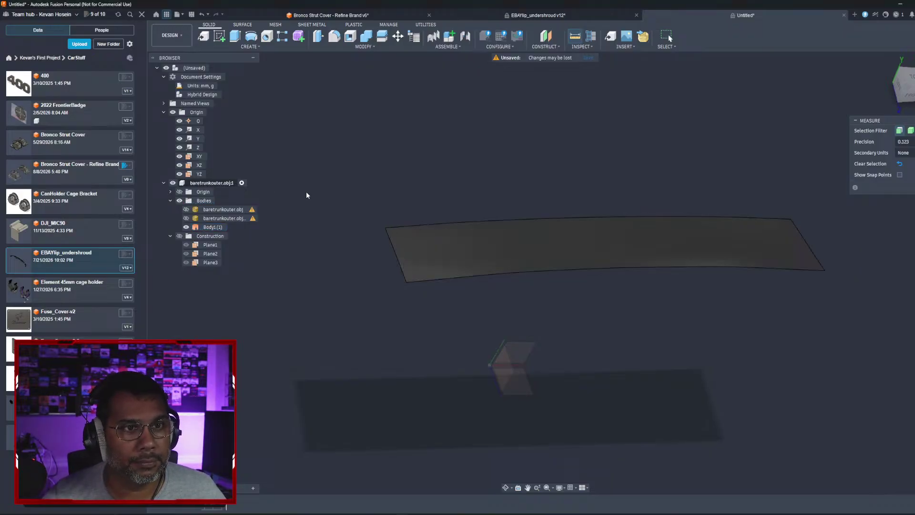
click(666, 36)
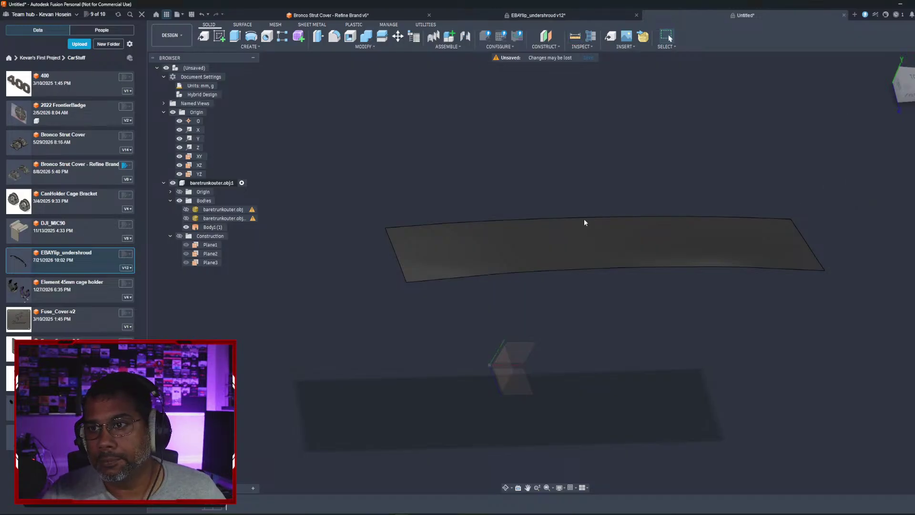
Step: Reopen the form feature for editing and show the trunk mesh over the T-spline body
right_click(220, 229)
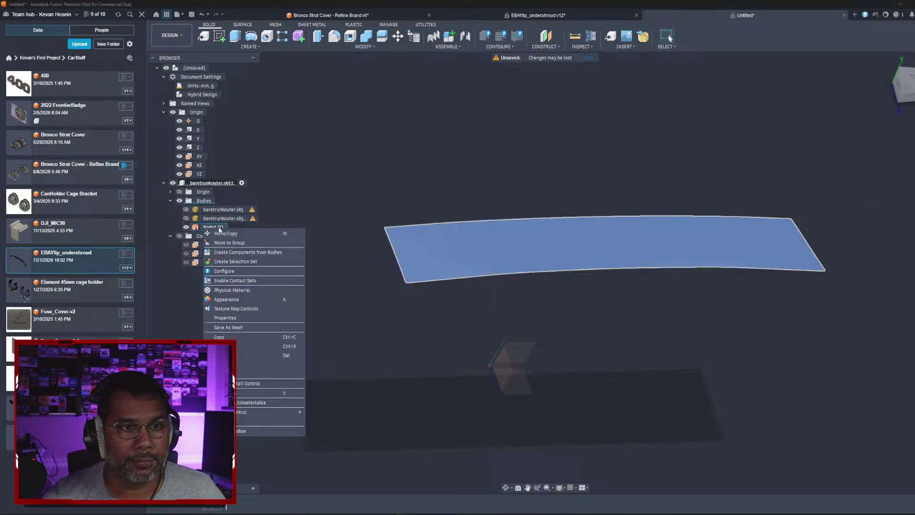
key(Escape)
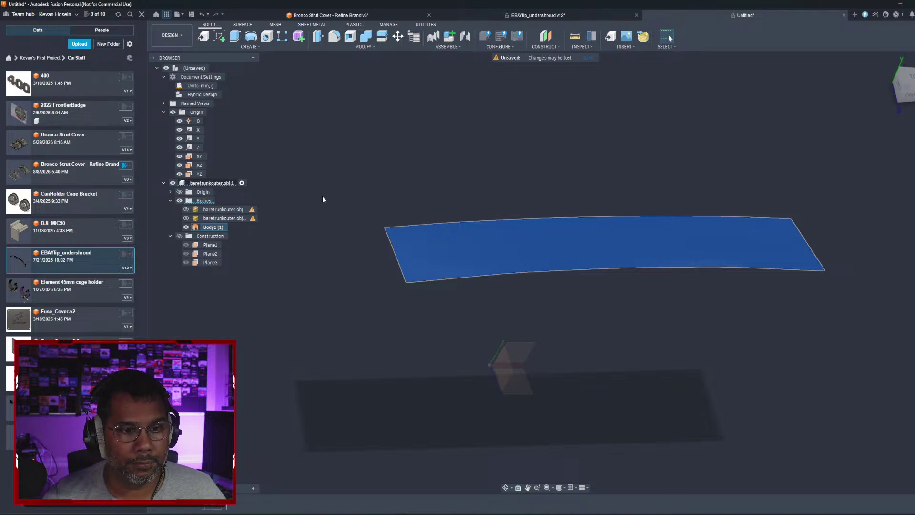
right_click(220, 509)
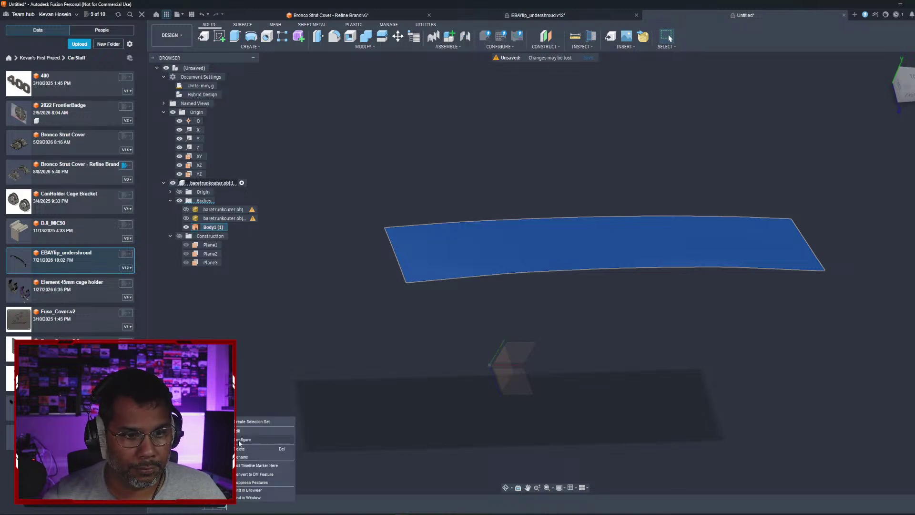
click(262, 435)
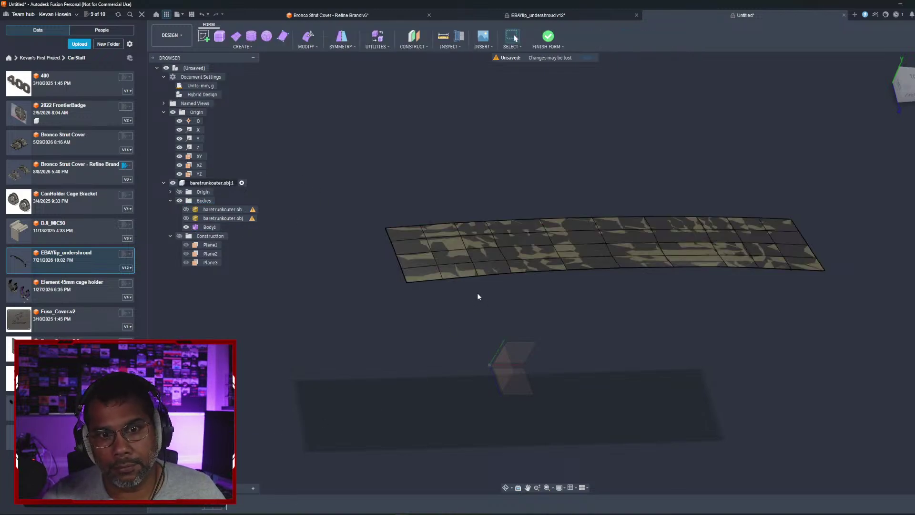
click(186, 218)
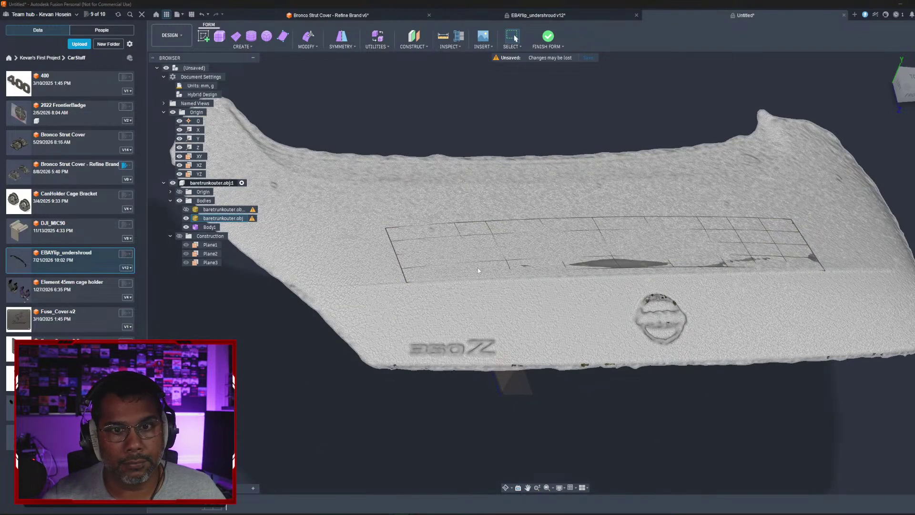
mouse_move(477, 268)
shift+middle_down()
mouse_move(796, 158)
mouse_move(711, 388)
shift+middle_up()
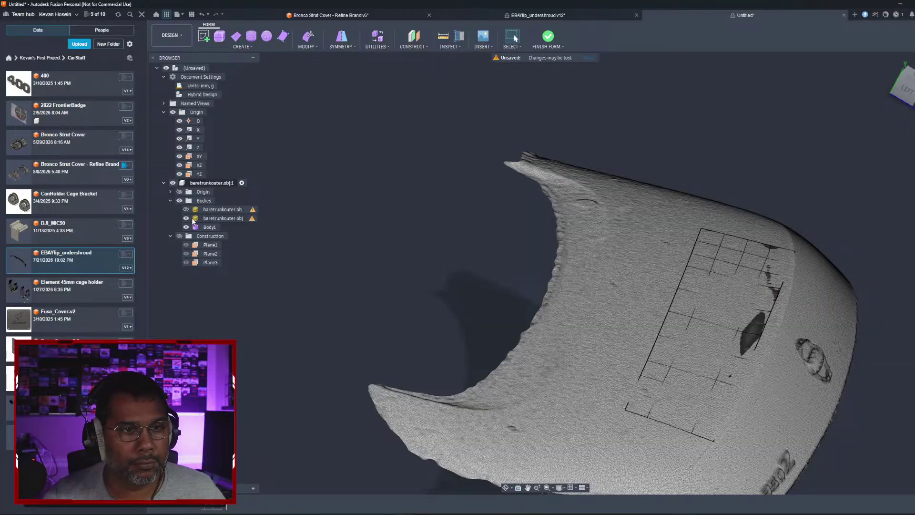
Step: Try to scale the long edge of the form patch with the visible outer trunk mesh hidden, and restore the mesh's visibility
click(186, 217)
double_click(673, 304)
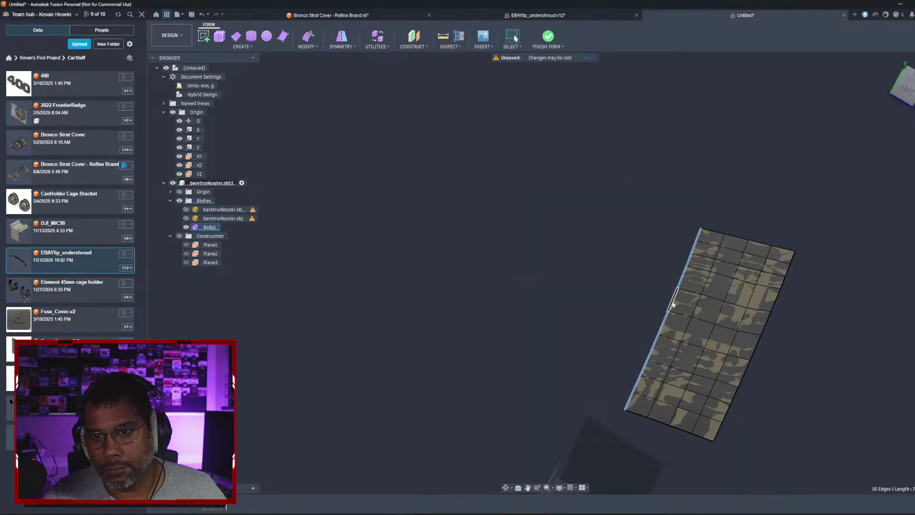
click(308, 37)
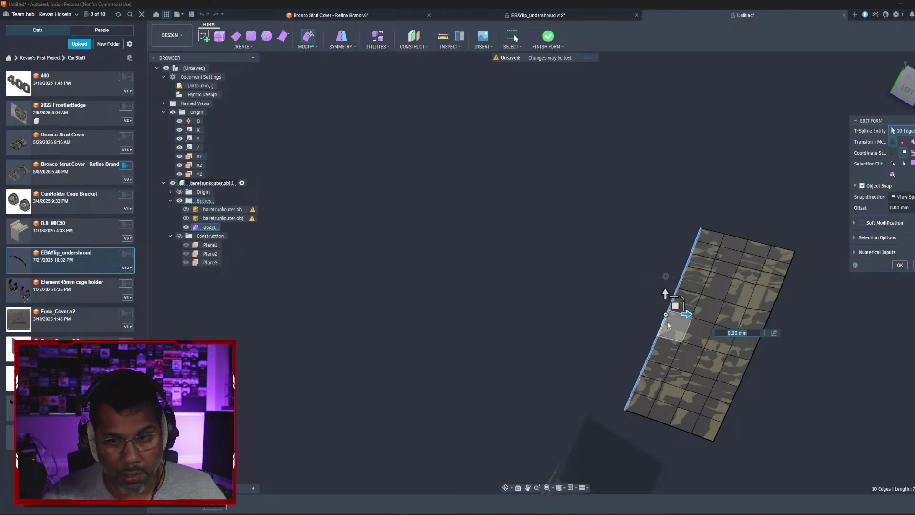
drag(666, 314, 646, 311)
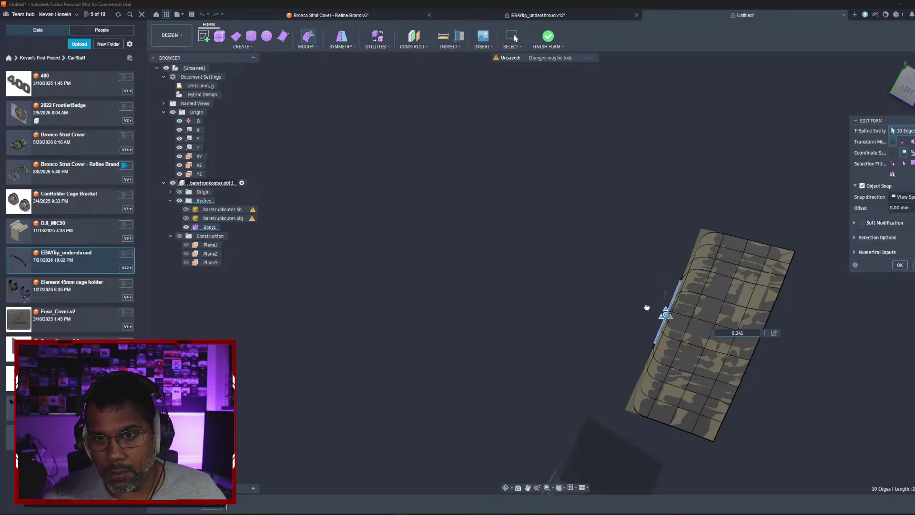
key(ctrl+z)
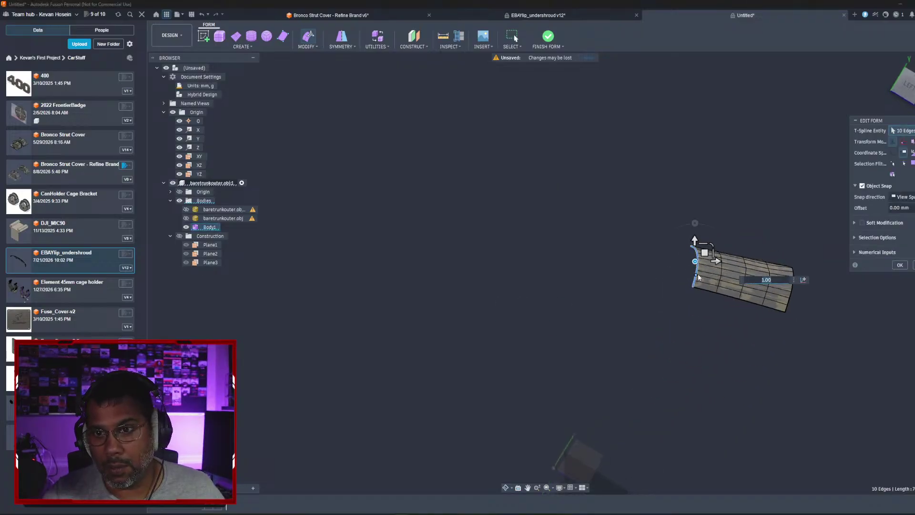
middle_drag(693, 275, 601, 282)
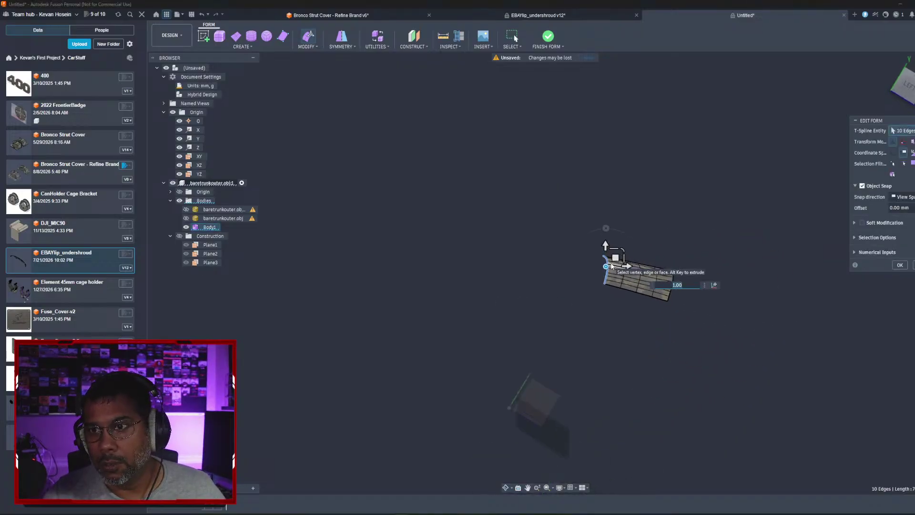
click(862, 187)
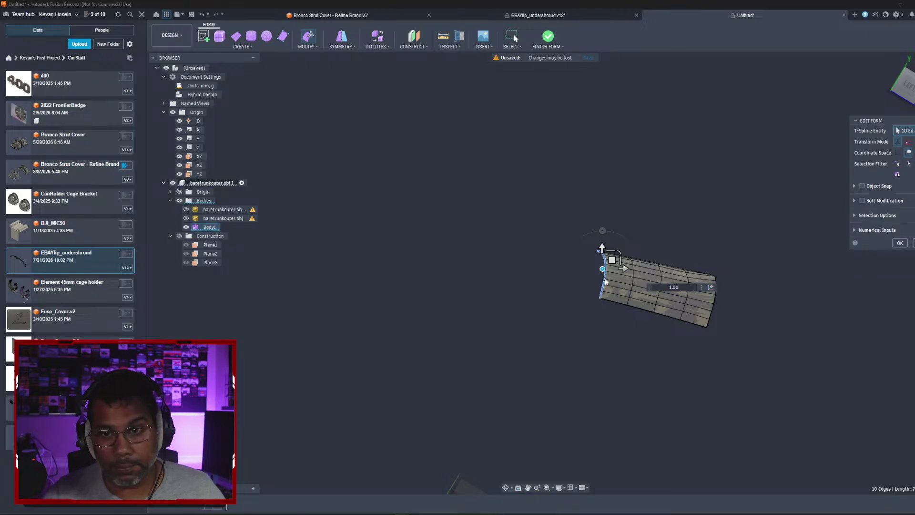
click(619, 277)
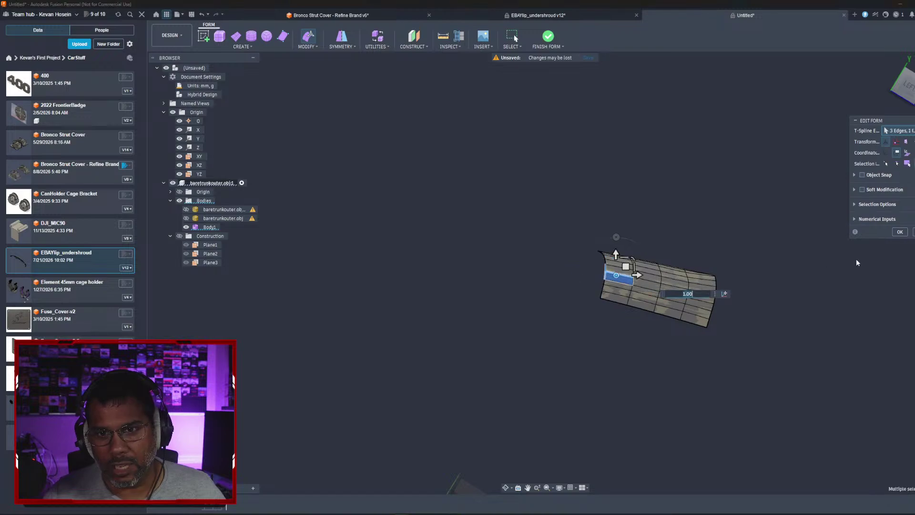
key(Escape)
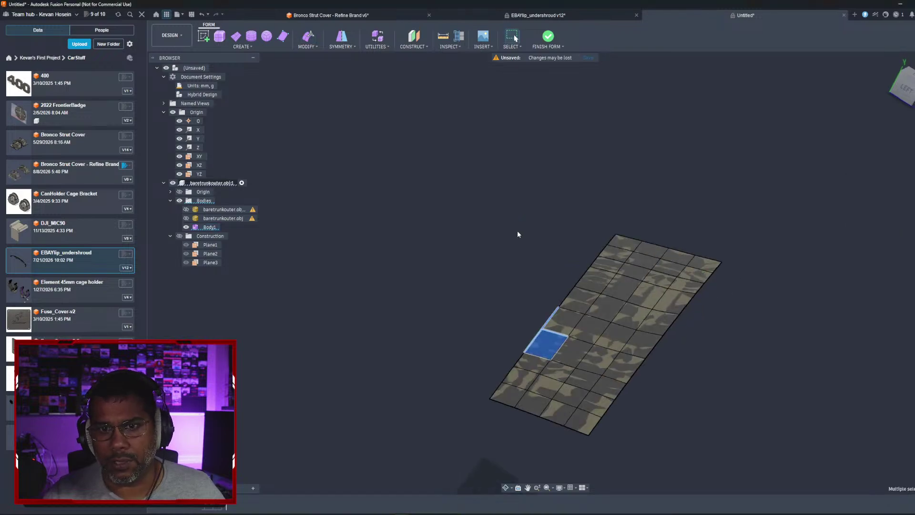
click(186, 218)
shift+middle_drag(363, 183, 460, 173)
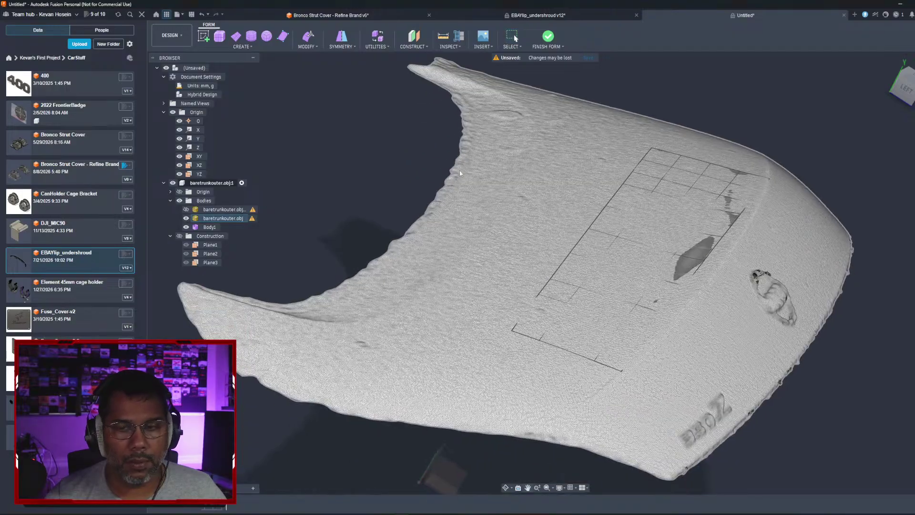
shift+middle_drag(614, 296, 247, 215)
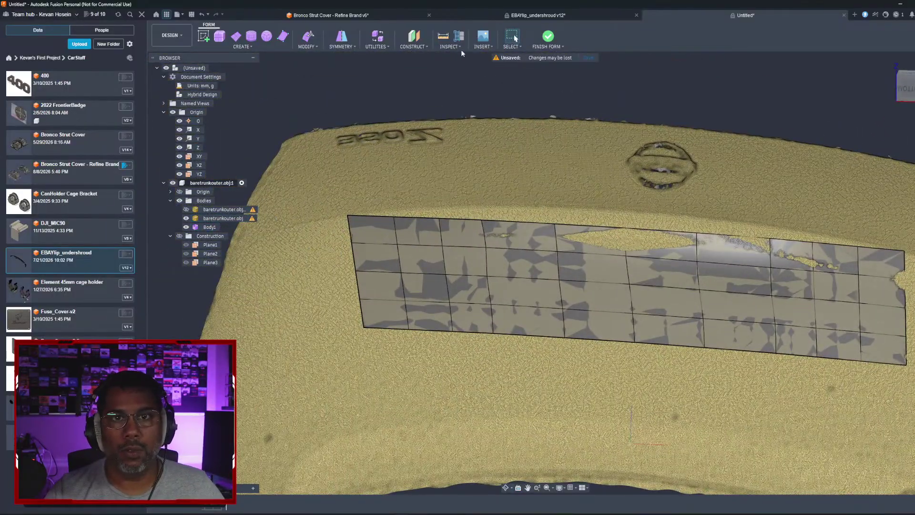
click(458, 48)
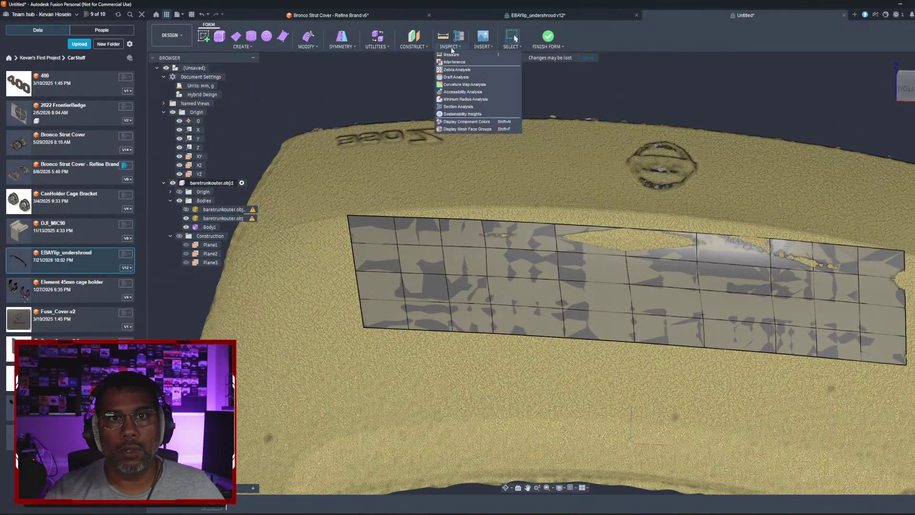
click(483, 47)
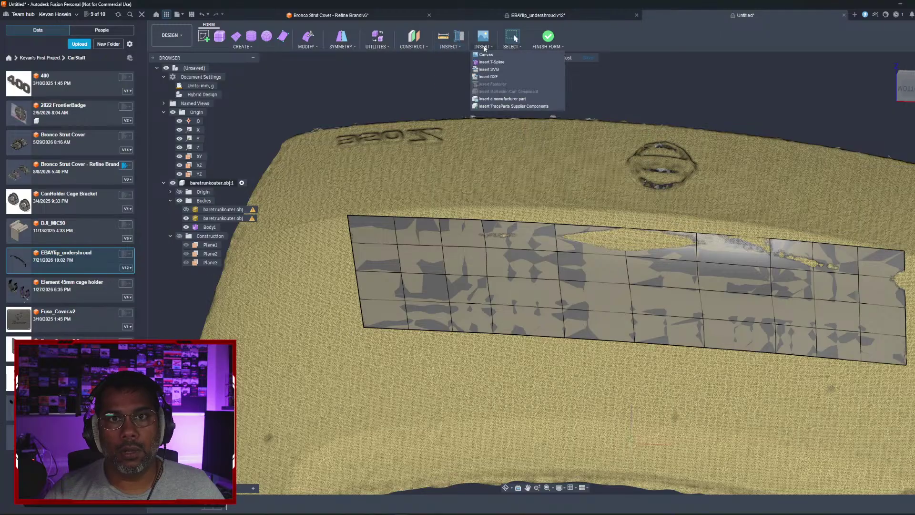
click(487, 76)
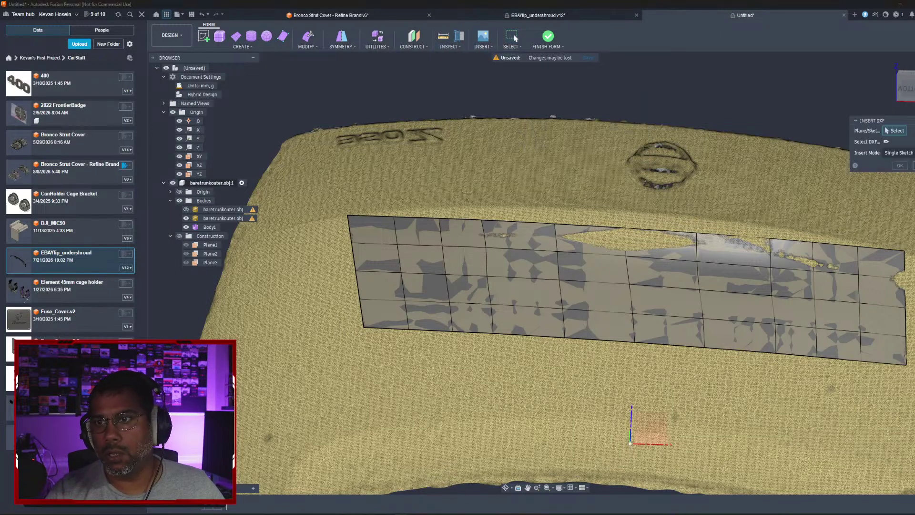
key(Escape)
click(449, 40)
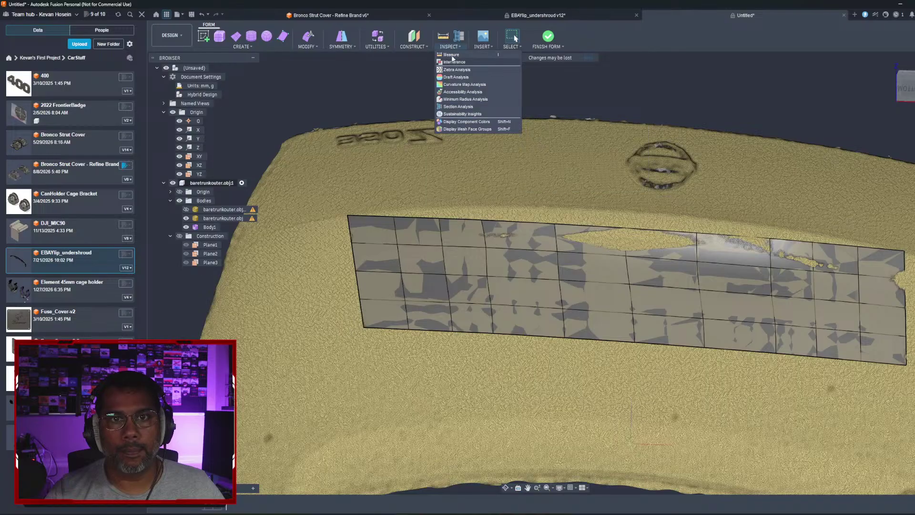
click(483, 47)
click(489, 58)
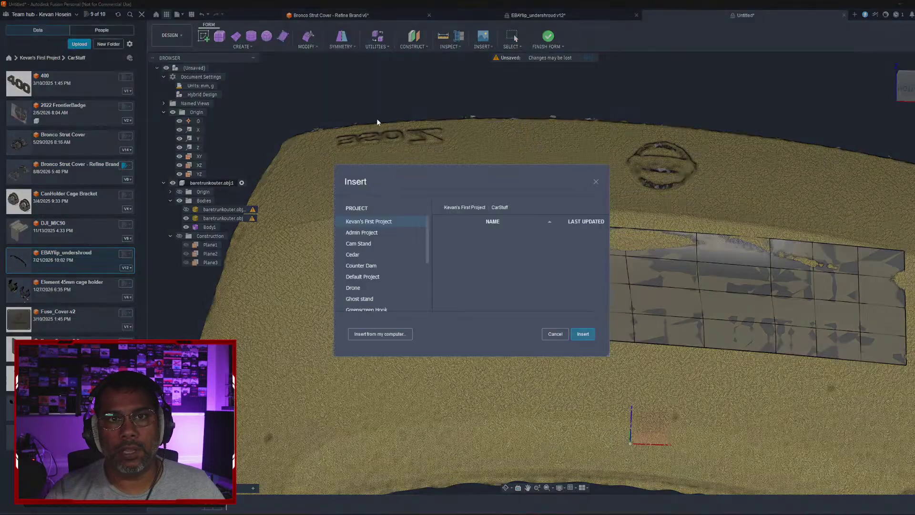
click(555, 335)
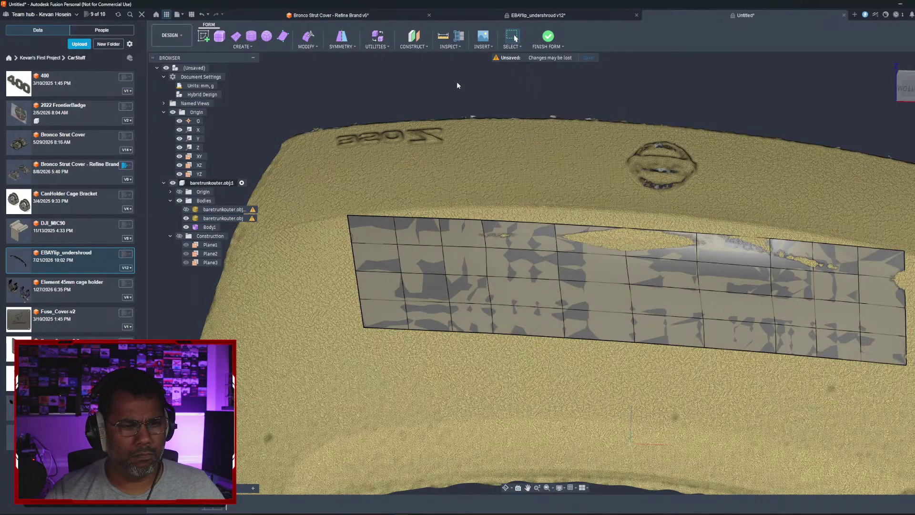
Step: Finish the form and insert the undertrunk.obj mesh from the computer
click(548, 37)
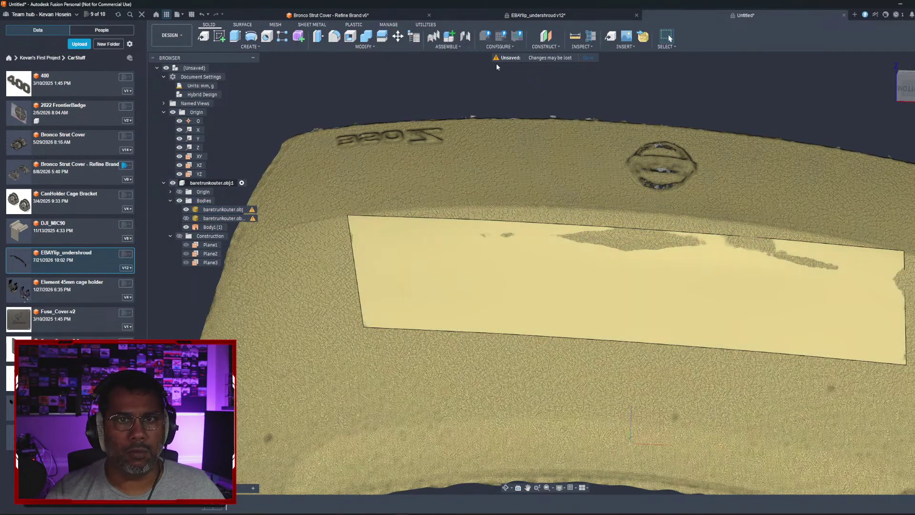
click(580, 47)
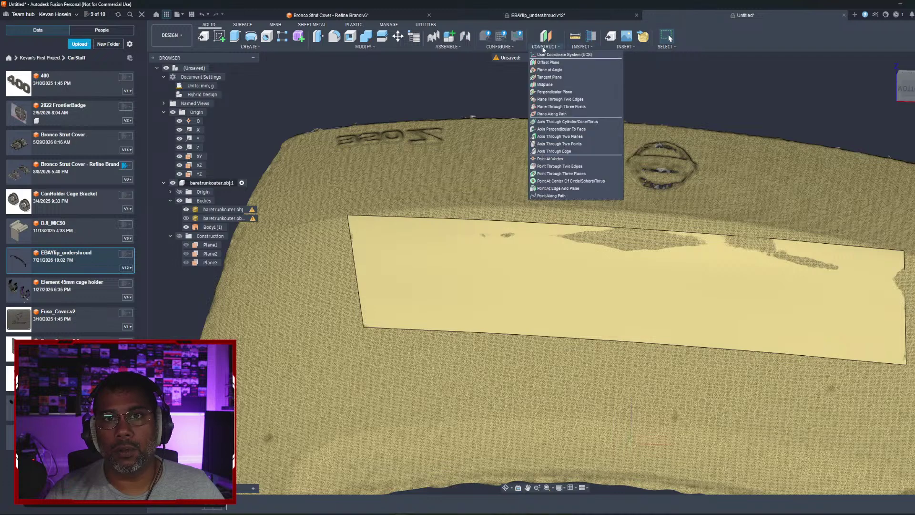
mouse_move(621, 47)
click(620, 85)
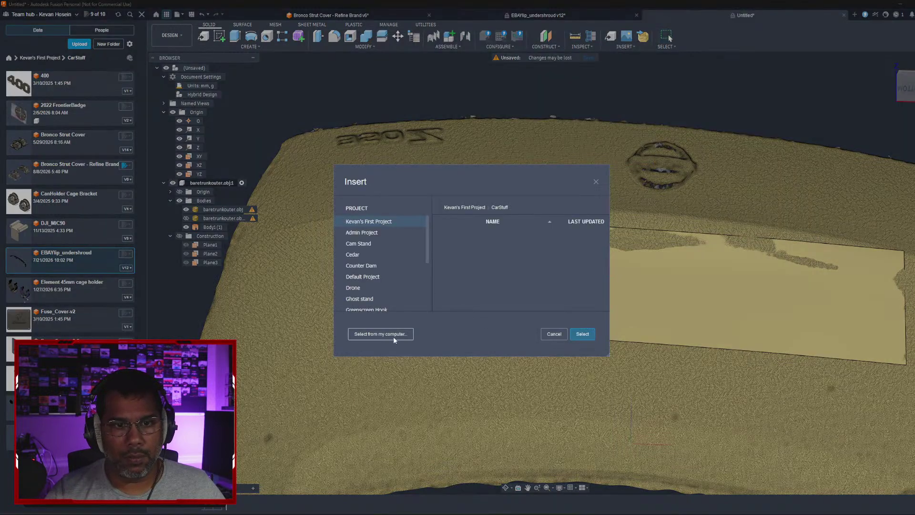
click(393, 335)
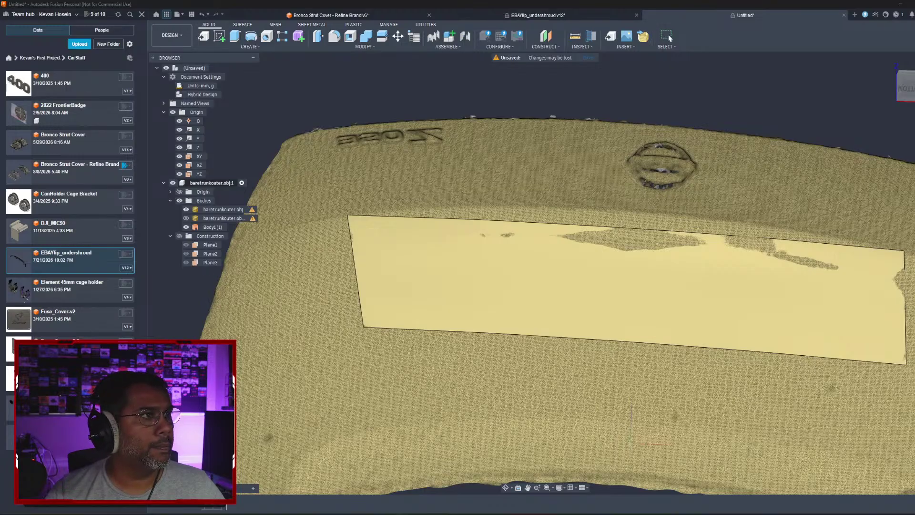
double_click(107, 121)
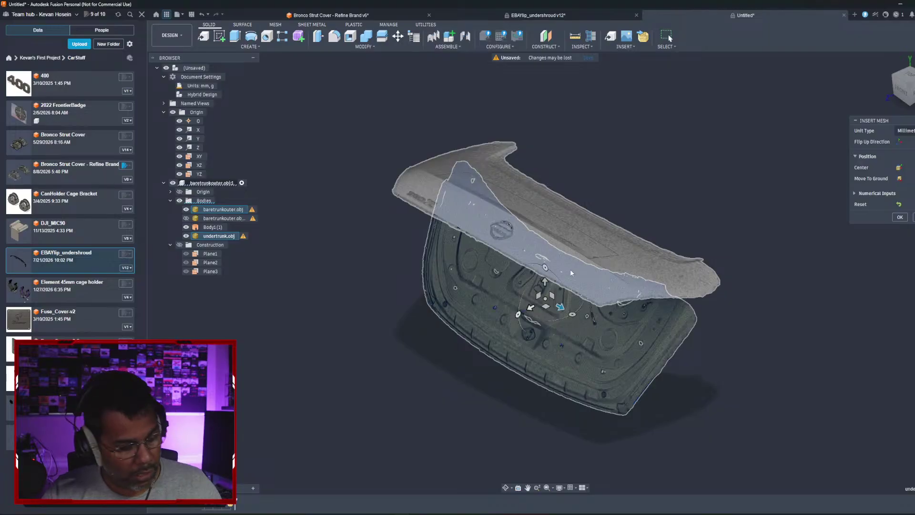
Step: Check the inserted undertrunk mesh against the outer trunk from several angles and accept its insertion in millimetres
shift+middle_drag(571, 273, 605, 261)
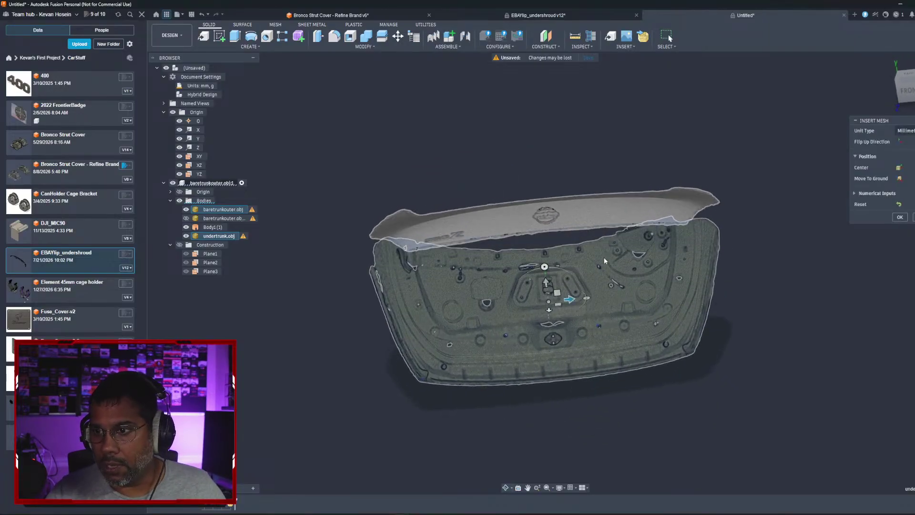
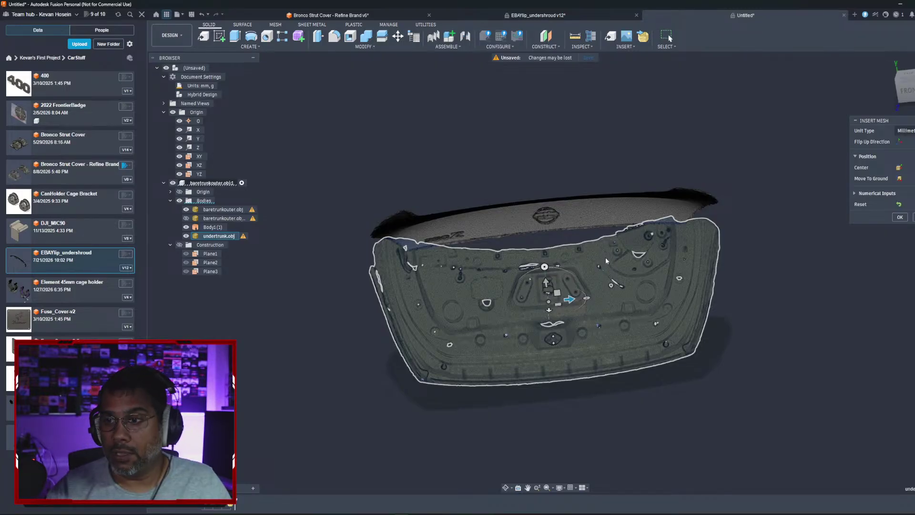
shift+middle_drag(625, 285, 563, 248)
scroll(545, 288, up, 3)
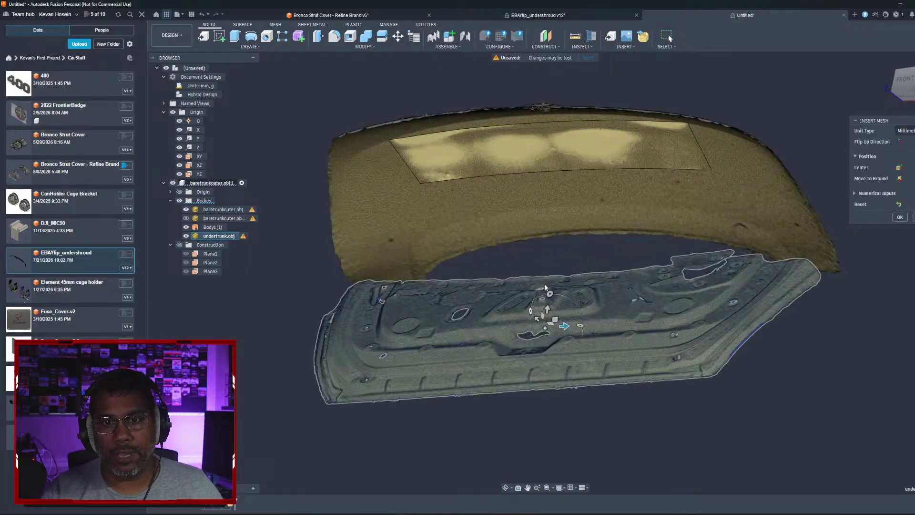
scroll(545, 287, up, 2)
shift+middle_drag(548, 292, 529, 310)
scroll(529, 309, down, 2)
drag(520, 300, 535, 288)
shift+middle_drag(534, 290, 553, 318)
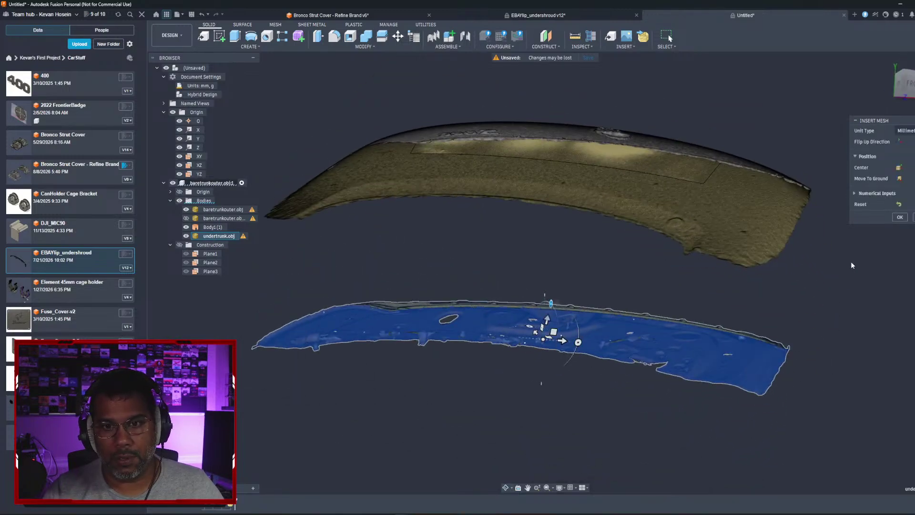
click(899, 218)
Step: Move the undertrunk mesh body up 375 mm along Y towards the outer trunk mesh
shift+middle_drag(777, 270, 553, 319)
right_click(445, 327)
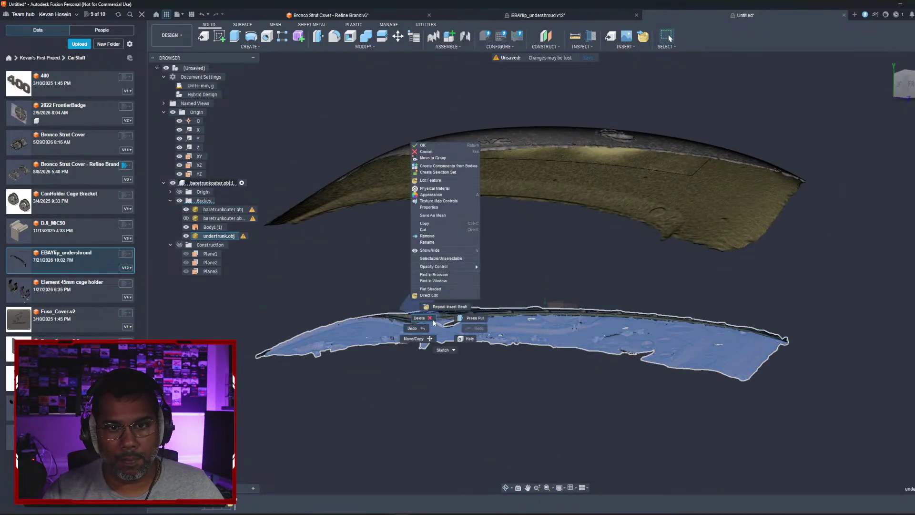
click(219, 237)
right_click(235, 237)
click(257, 241)
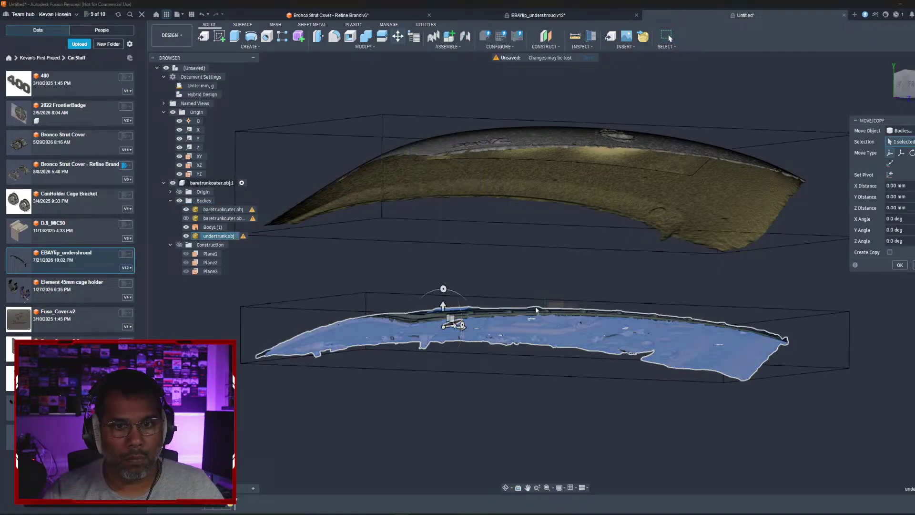
drag(443, 306, 465, 154)
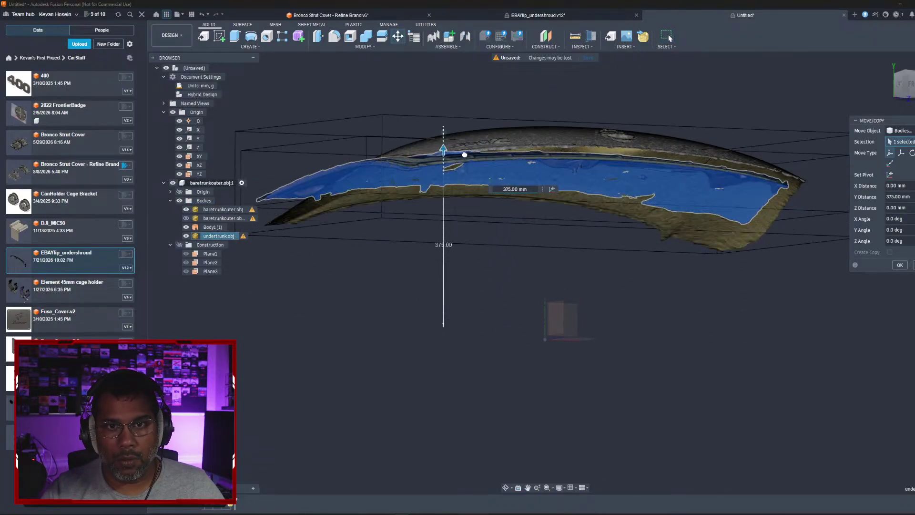
Step: Rotate the undertrunk mesh by -10 degrees about the X axis to follow the outer trunk's slope, and apply the move
middle_drag(590, 252, 479, 333)
shift+middle_drag(475, 294, 473, 314)
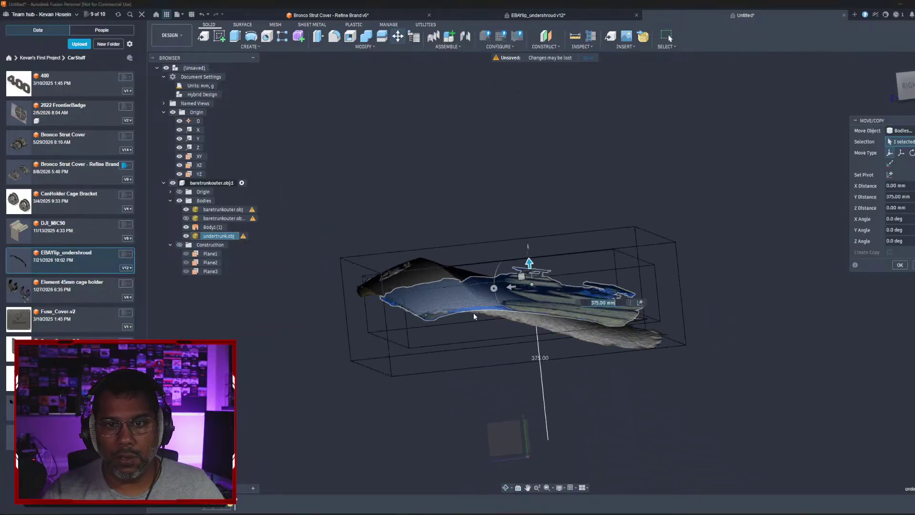
drag(494, 289, 495, 282)
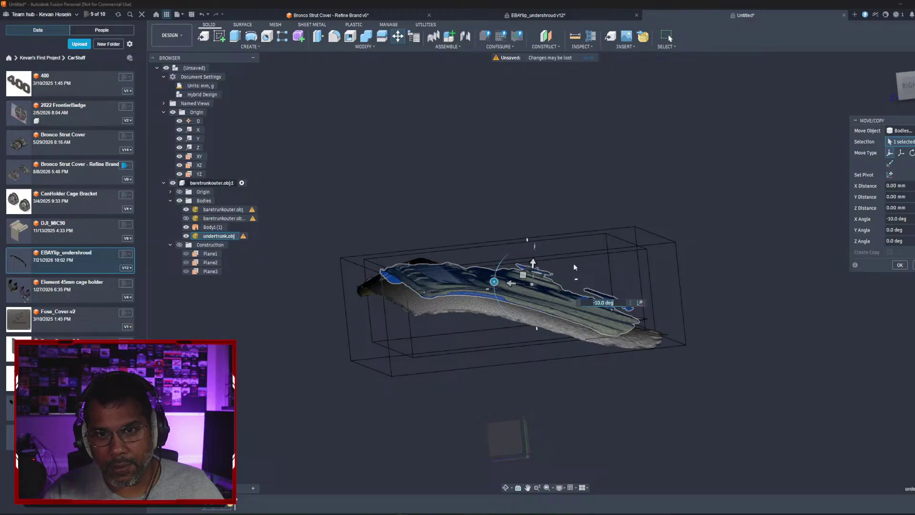
click(900, 266)
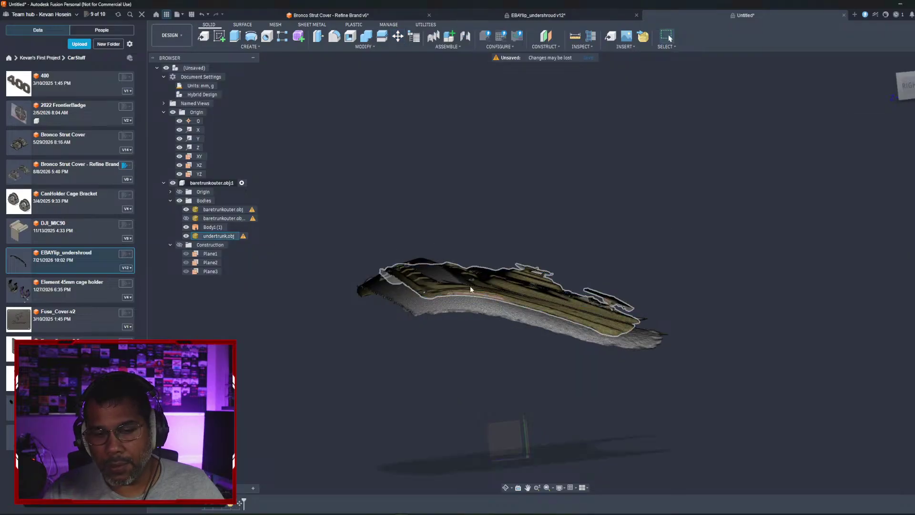
Step: Start another move of the undertrunk mesh and shift it -50 mm along Y
right_click(230, 238)
click(260, 242)
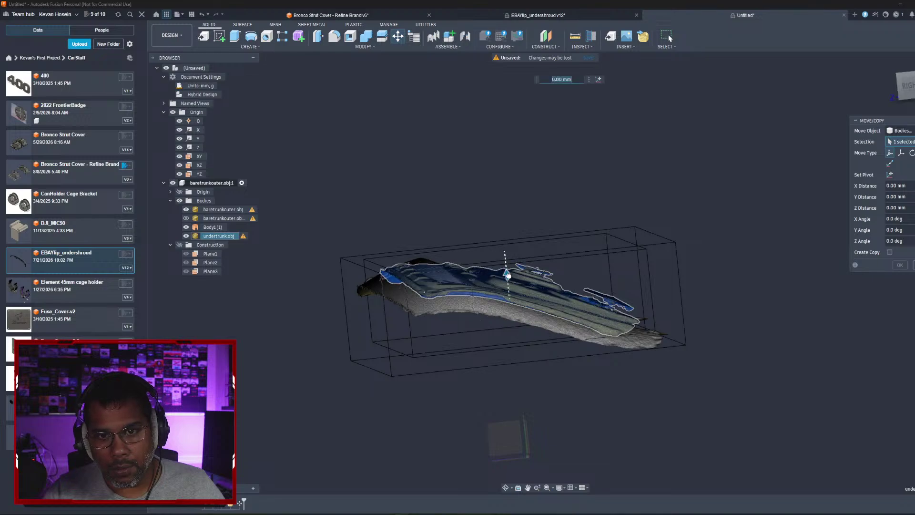
drag(508, 275, 509, 294)
Step: Try to rotate the undertrunk mesh 5 degrees about the Y axis, and undo the pending move
shift+middle_drag(508, 294, 493, 255)
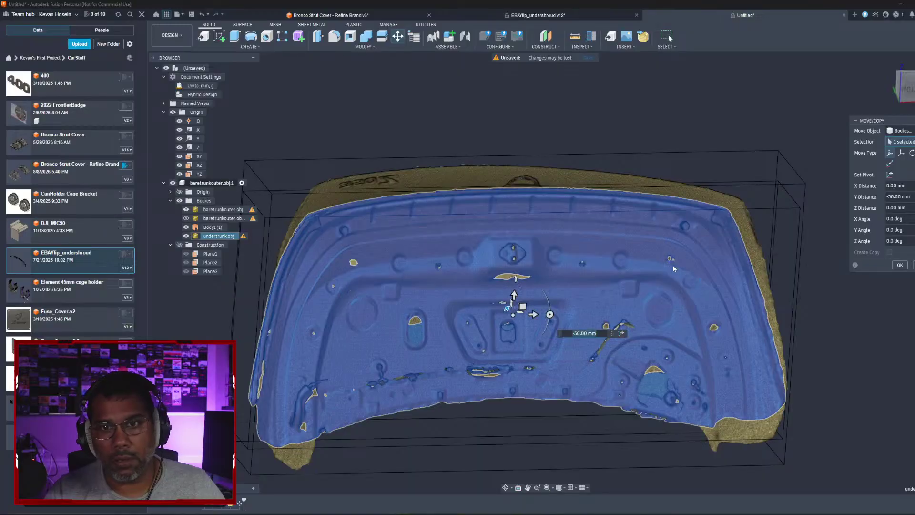
scroll(515, 324, up, 5)
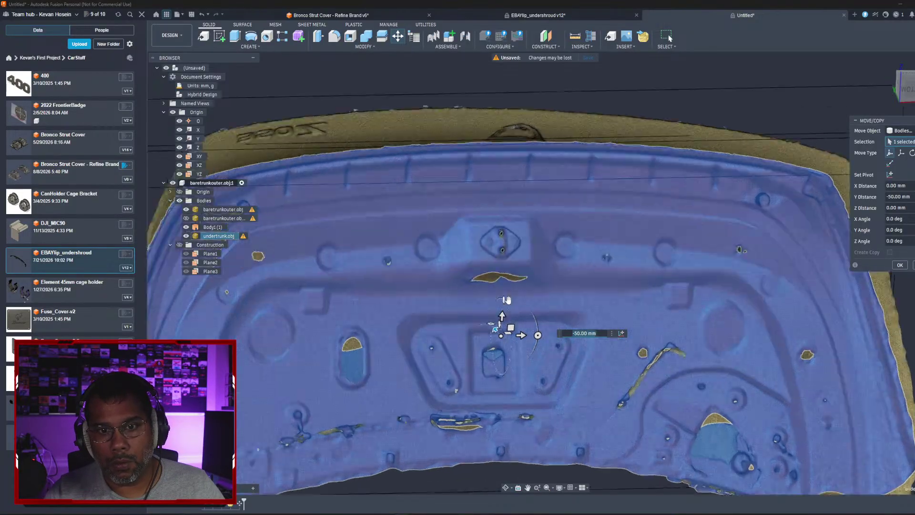
scroll(514, 324, up, 4)
drag(517, 342, 519, 342)
scroll(519, 342, down, 4)
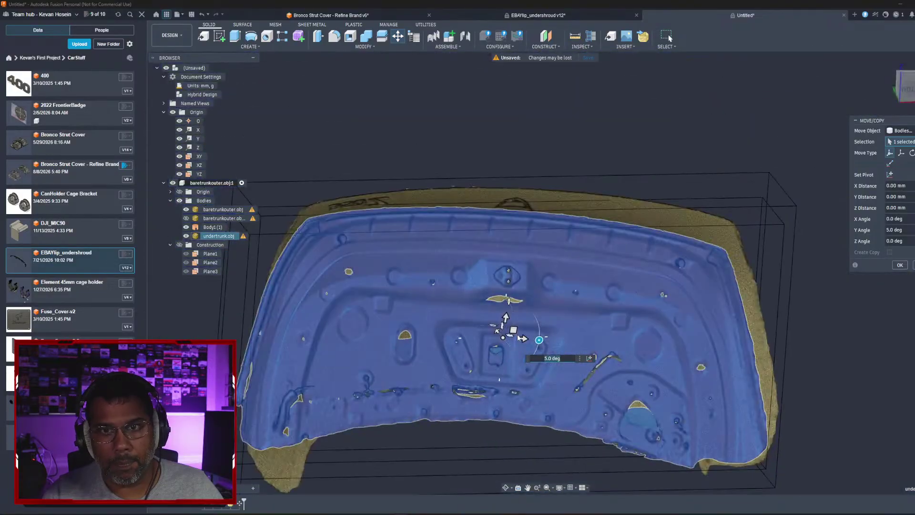
scroll(519, 342, up, 2)
key(ctrl+z)
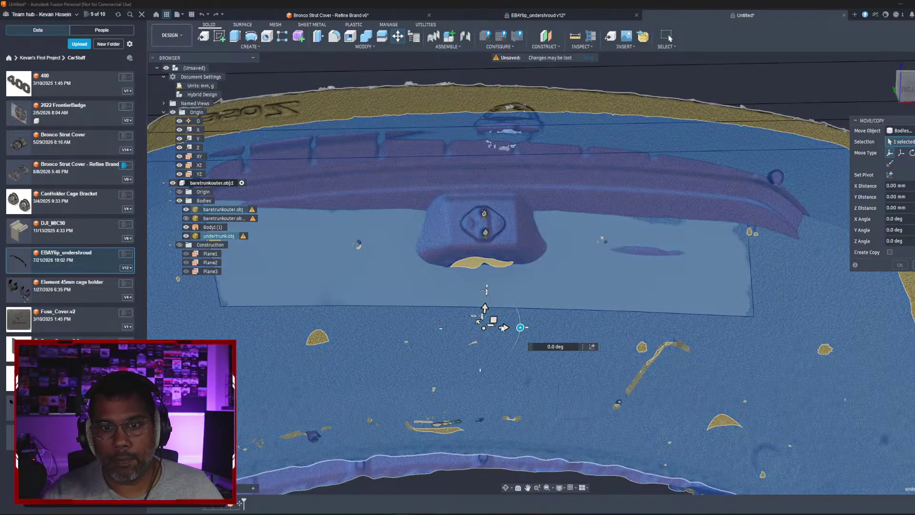
Step: Move the undertrunk mesh 25 mm along Z, rotate it 1 degree about the Y axis, and apply the move
scroll(491, 308, down, 4)
click(491, 307)
drag(490, 308, 492, 297)
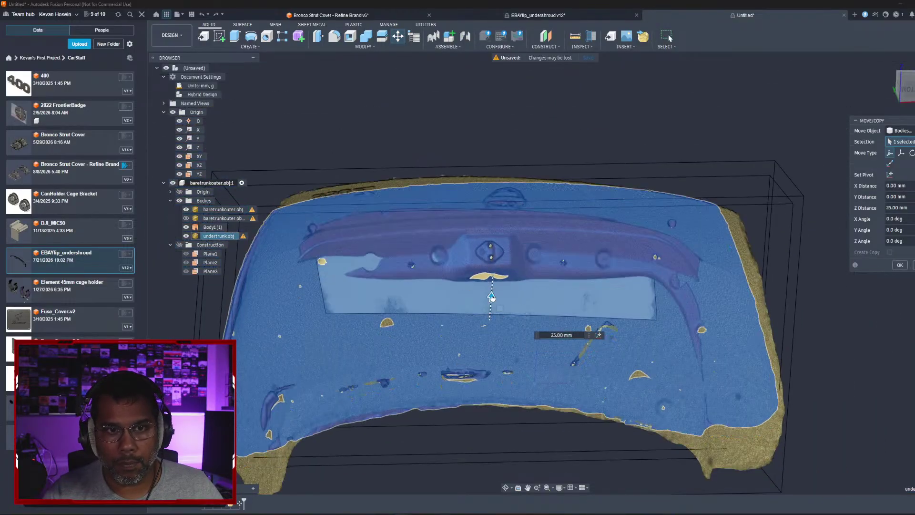
scroll(496, 297, up, 3)
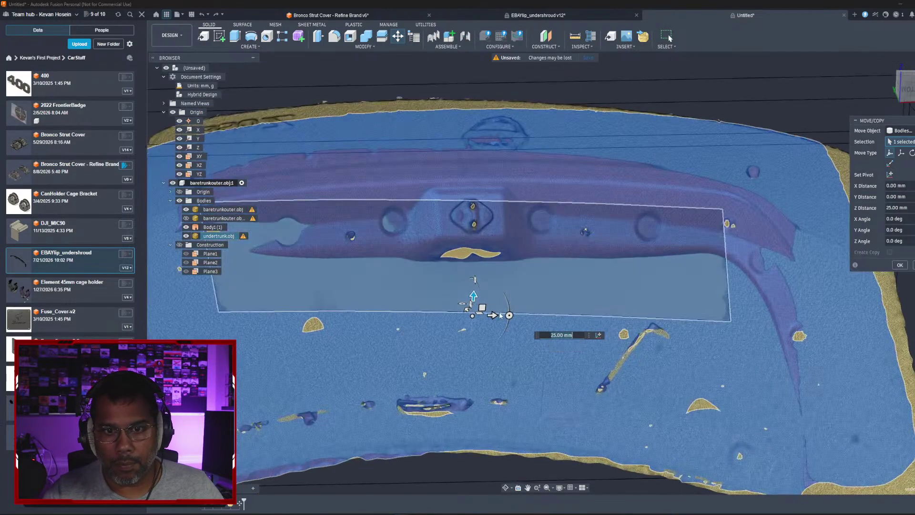
click(509, 315)
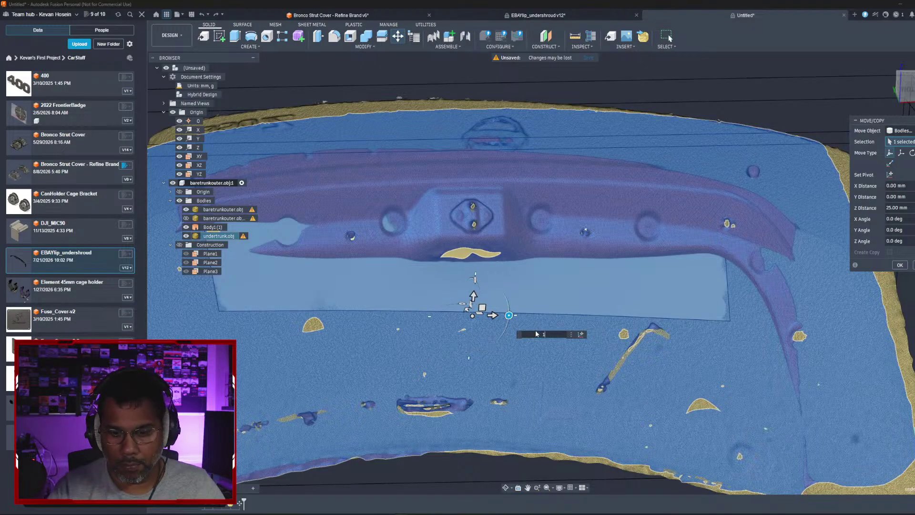
key(Return)
scroll(515, 296, down, 3)
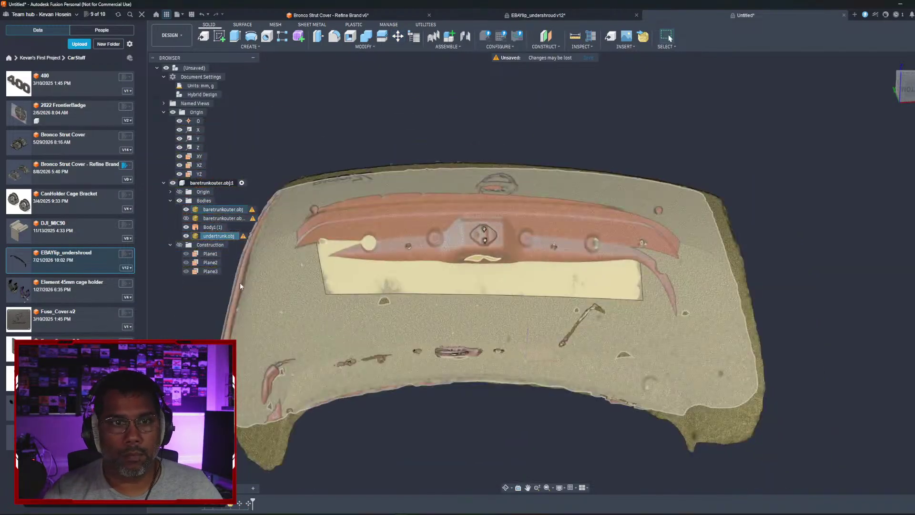
Step: Start another move of the undertrunk mesh and shift it freely by about 18.4 mm in X, -5.5 mm in Y and -2.2 mm in Z
right_click(220, 236)
click(255, 243)
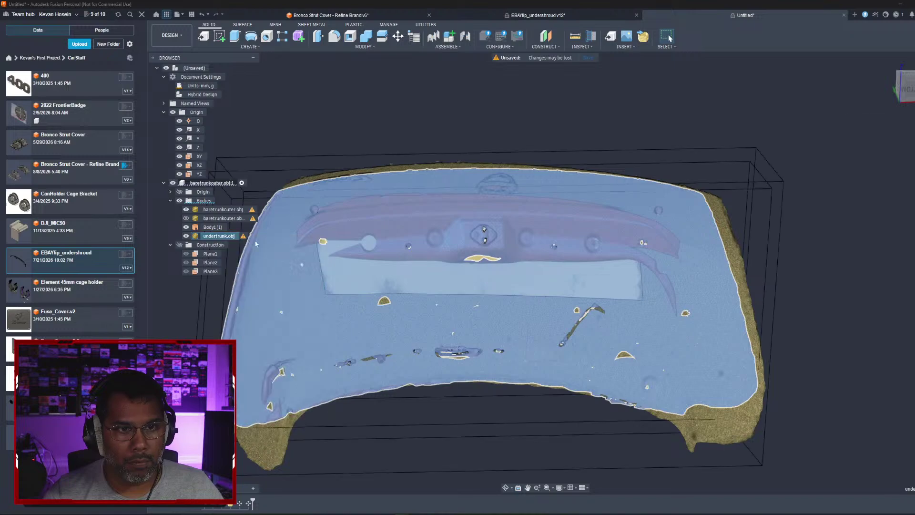
shift+middle_drag(431, 240, 460, 297)
drag(477, 298, 477, 315)
shift+middle_drag(482, 302, 490, 293)
mouse_move(479, 293)
mouse_down()
mouse_move(482, 285)
mouse_move(488, 303)
mouse_up()
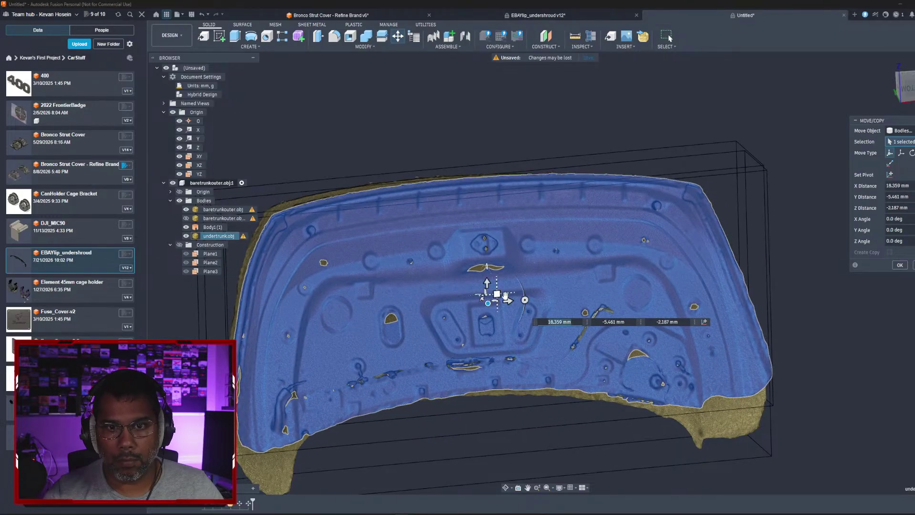
Step: Rotate the undertrunk mesh 2 degrees about the Y axis and apply the move
scroll(505, 296, up, 10)
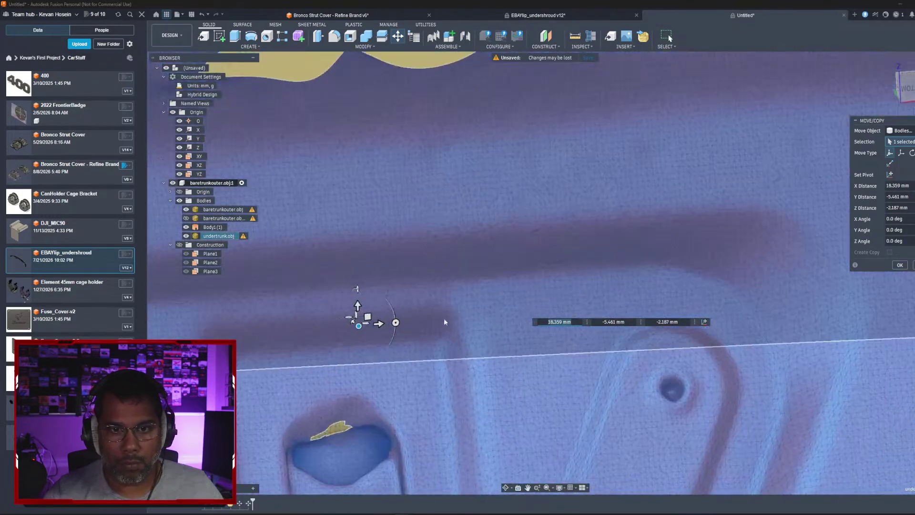
drag(396, 323, 396, 322)
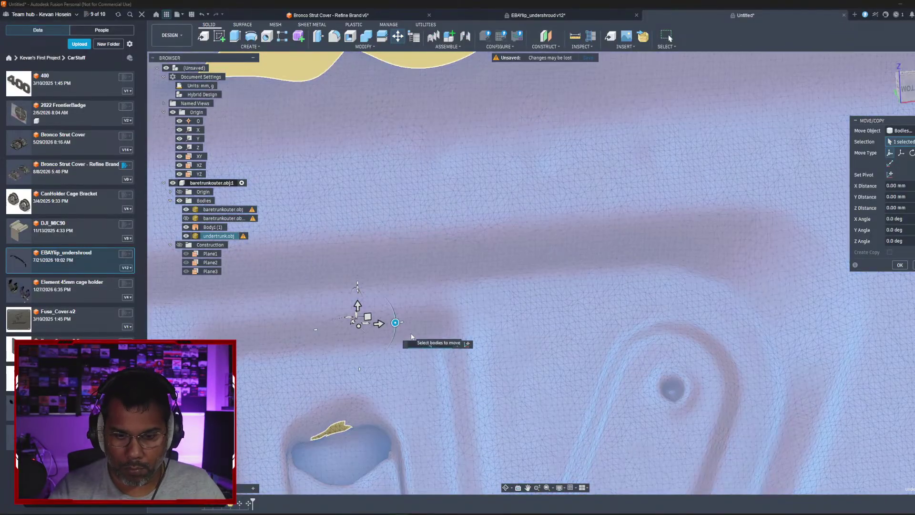
text(2)
scroll(440, 304, down, 10)
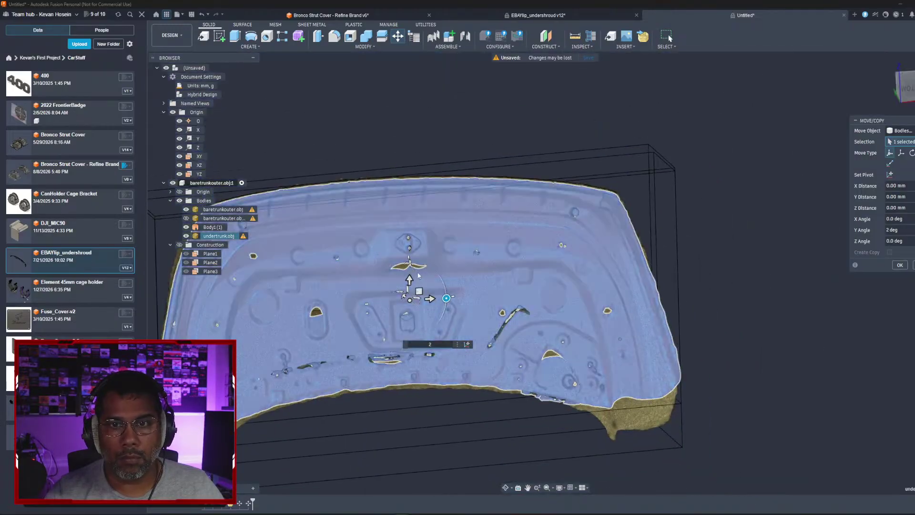
middle_drag(418, 275, 677, 324)
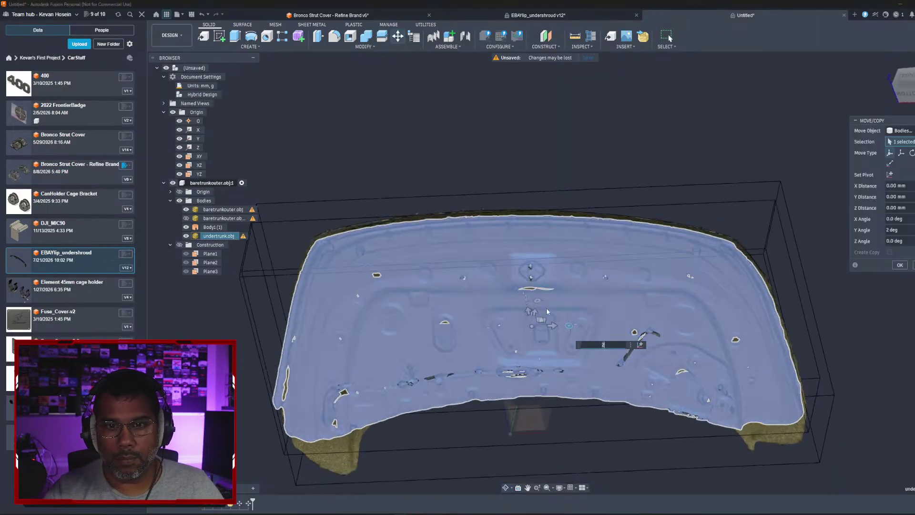
click(900, 266)
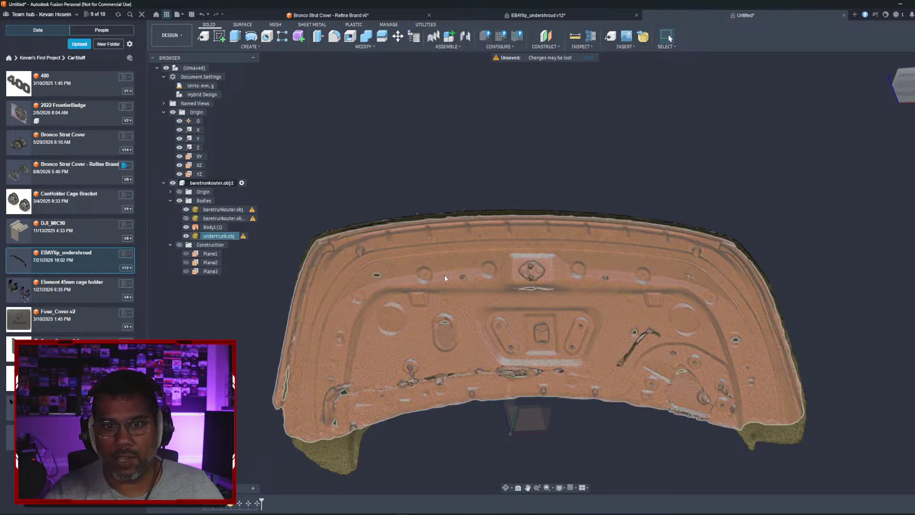
Step: Check the undertrunk mesh against the outer trunk and open the undertrunk mesh body for direct mesh editing
shift+middle_drag(444, 274, 493, 300)
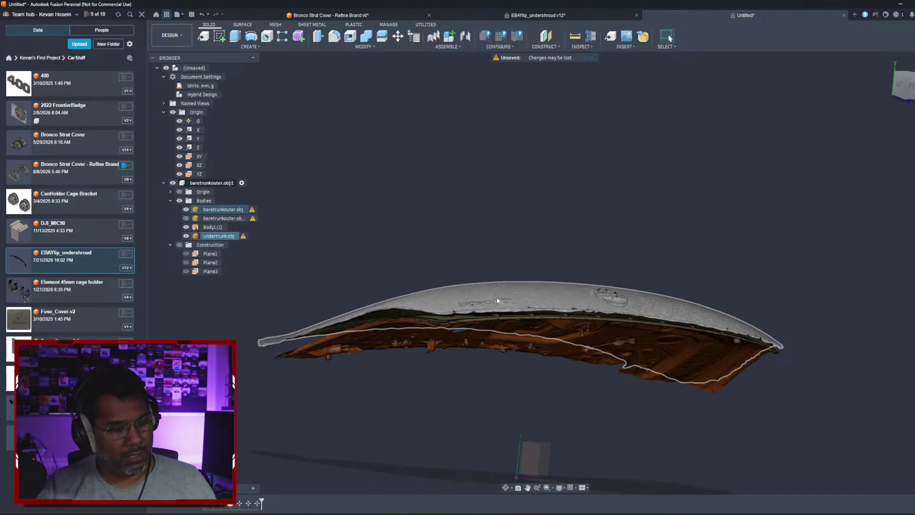
scroll(524, 303, up, 3)
shift+middle_drag(526, 294, 509, 235)
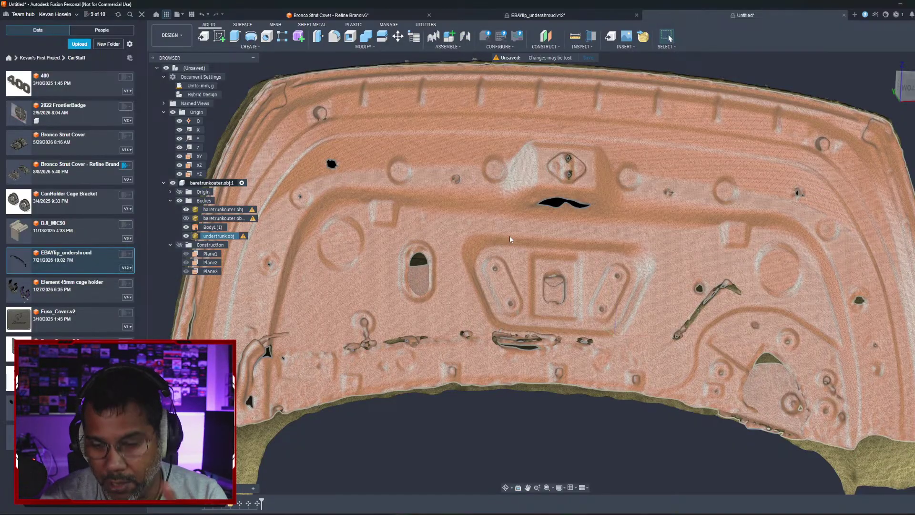
scroll(493, 273, up, 2)
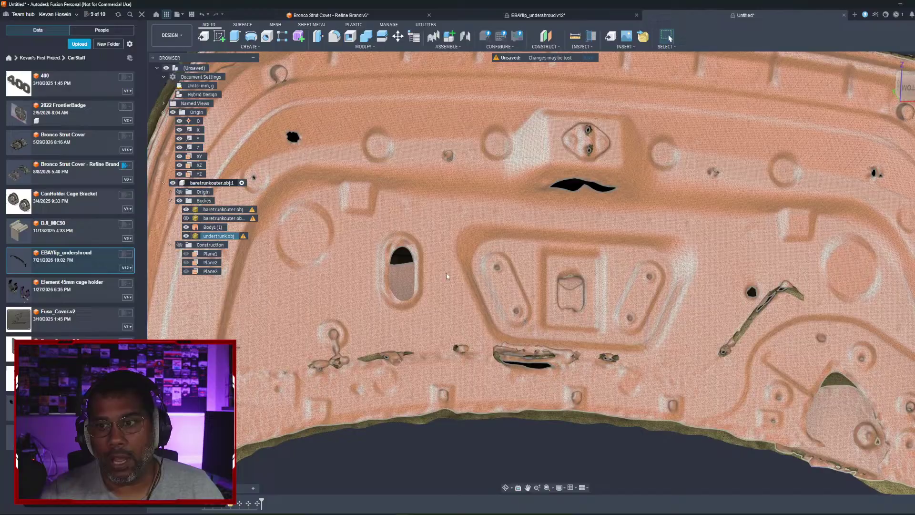
shift+middle_drag(481, 275, 403, 175)
click(369, 217)
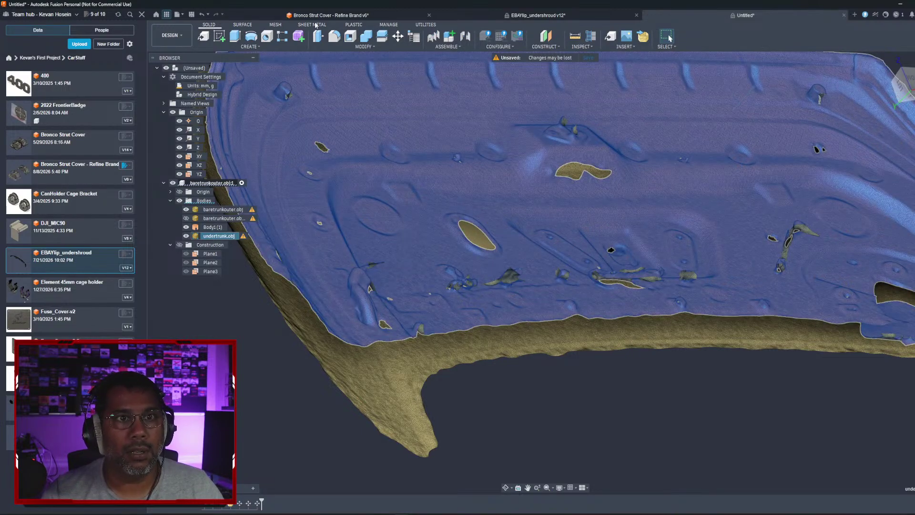
click(277, 25)
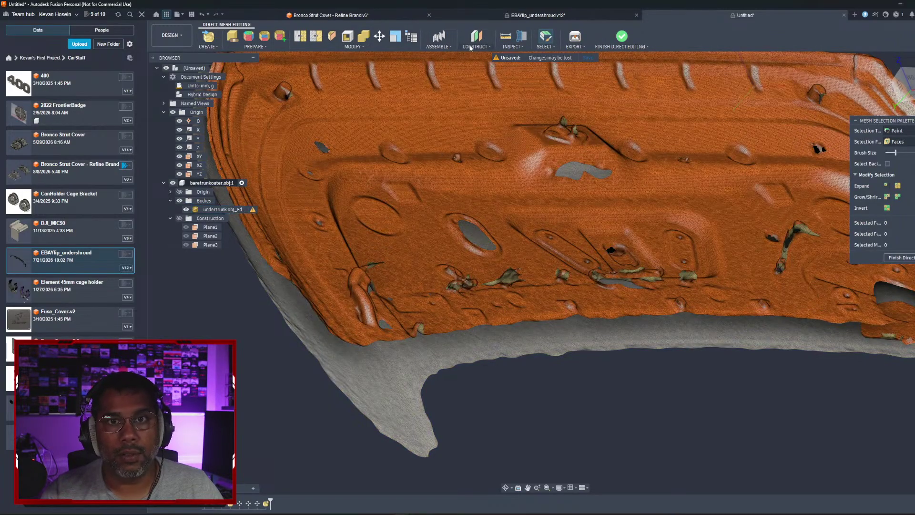
Step: Create a construction plane through three mesh points on the flat round recess of the undertrunk, with 0 mm offset
click(470, 46)
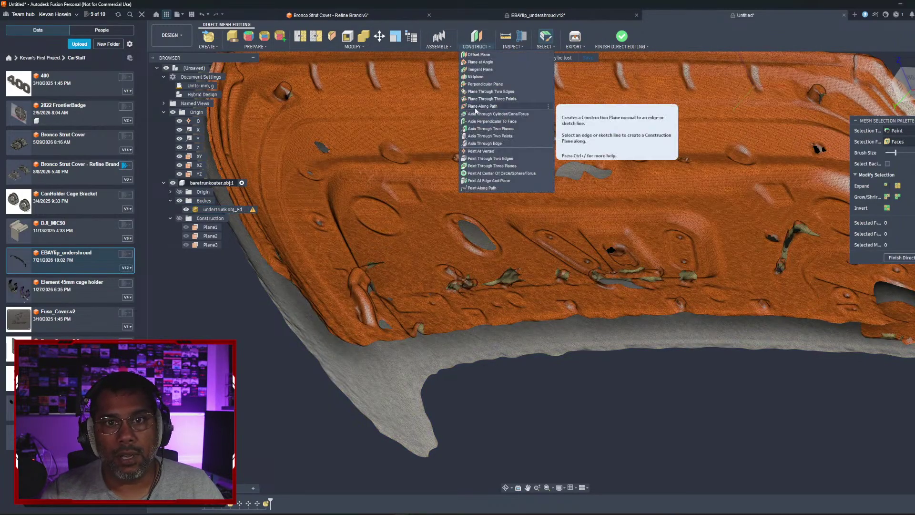
key(Escape)
scroll(395, 208, up, 5)
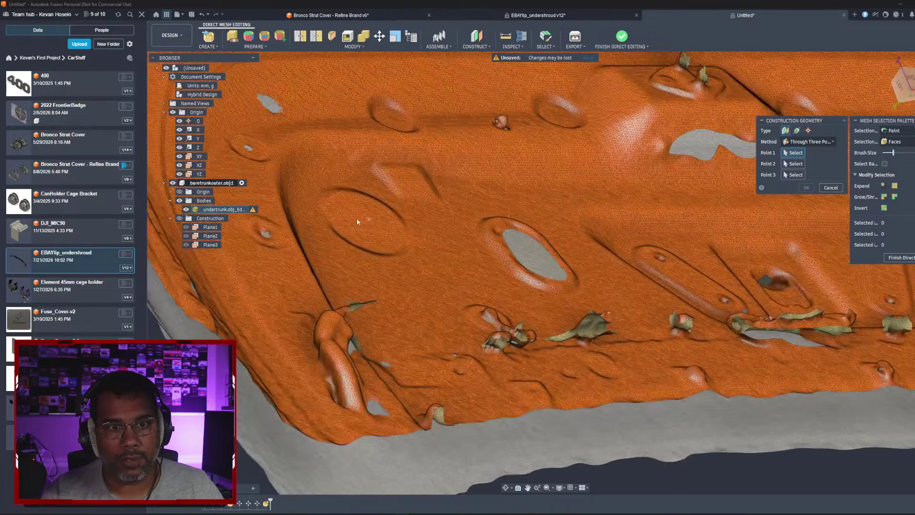
click(330, 208)
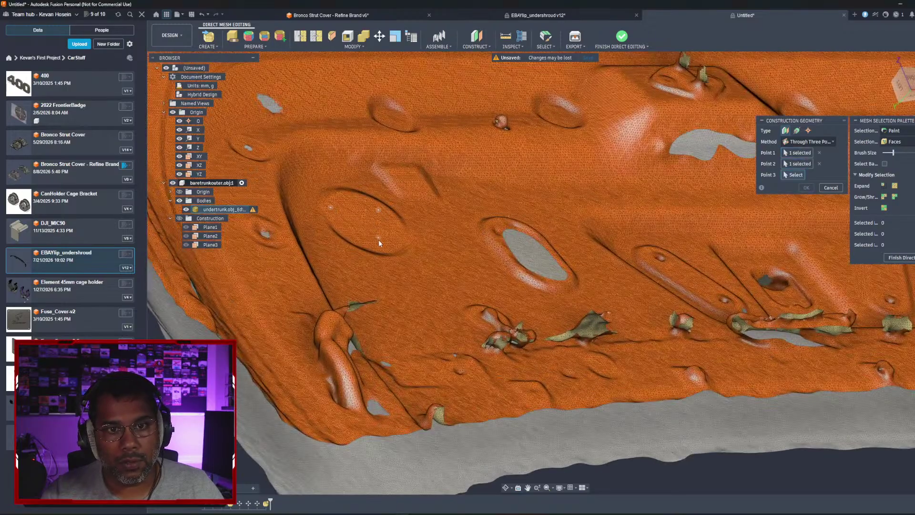
click(379, 244)
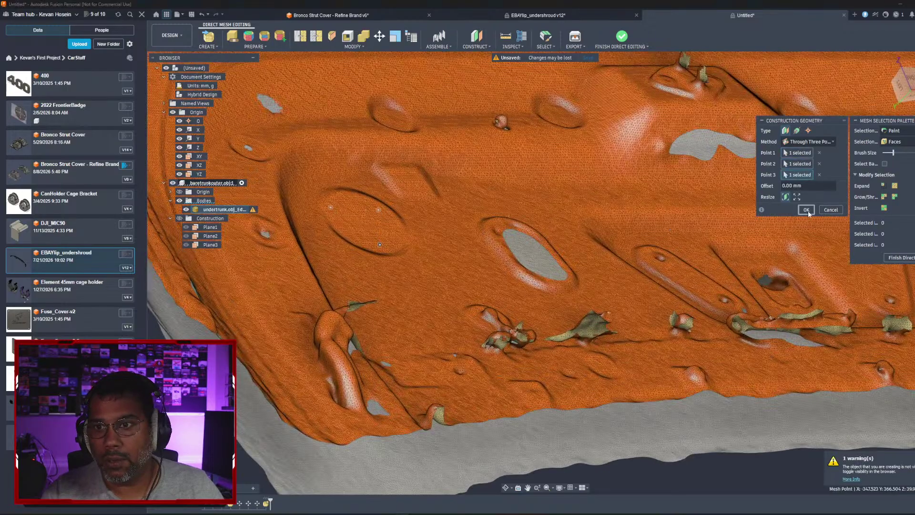
click(806, 210)
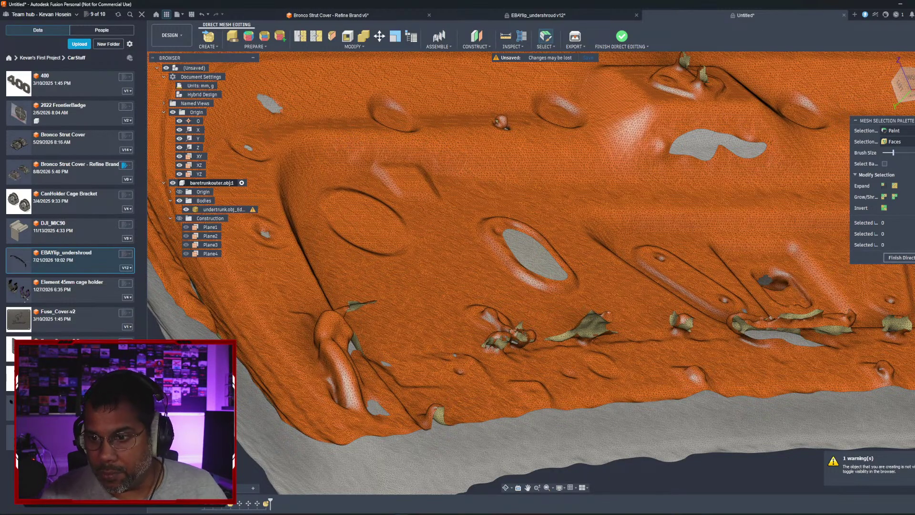
Step: Finish direct mesh editing and make the construction planes visible, including the new plane on the round recess
click(622, 36)
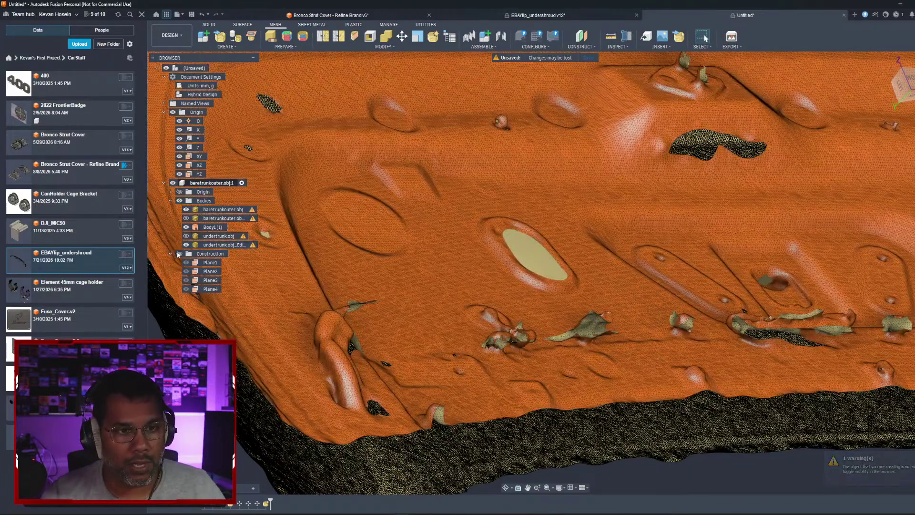
click(179, 253)
click(186, 290)
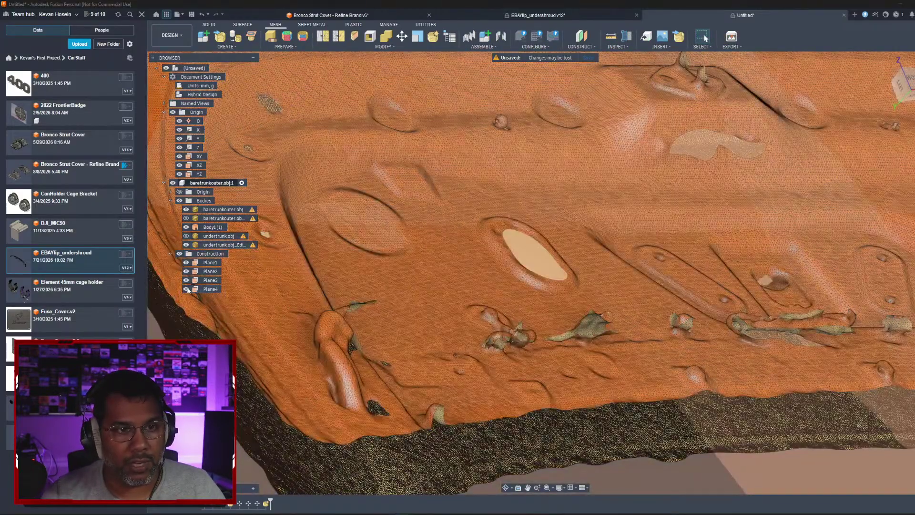
Step: Start a sketch on the new construction plane, Plane4, at the undertrunk's round recess
click(205, 286)
scroll(370, 241, down, 3)
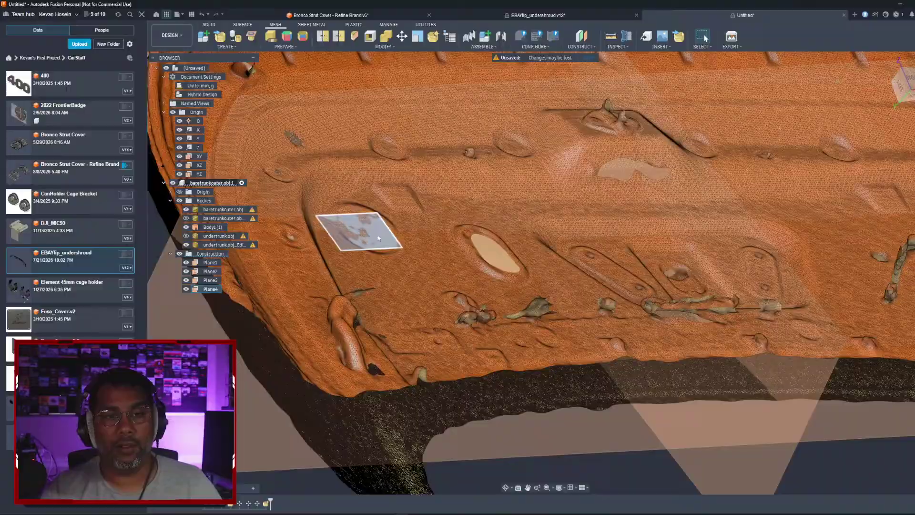
shift+middle_drag(379, 238, 353, 248)
scroll(366, 232, up, 5)
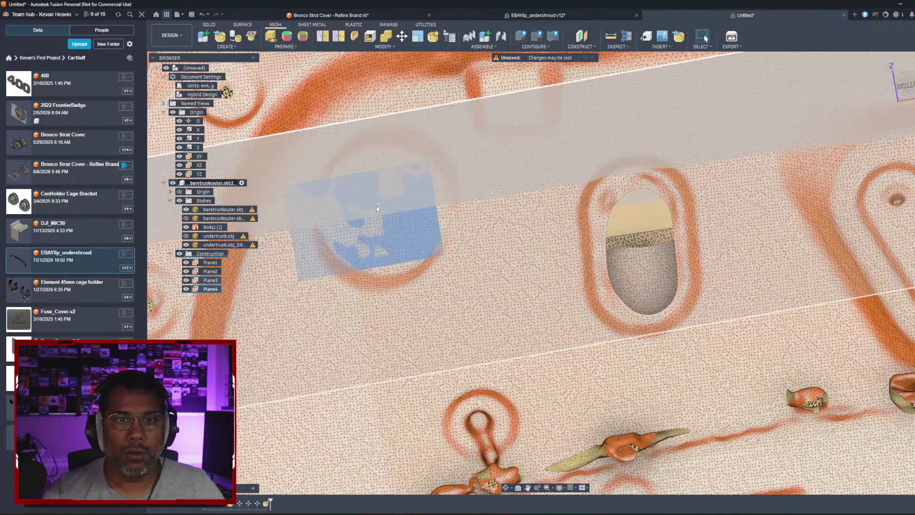
click(209, 25)
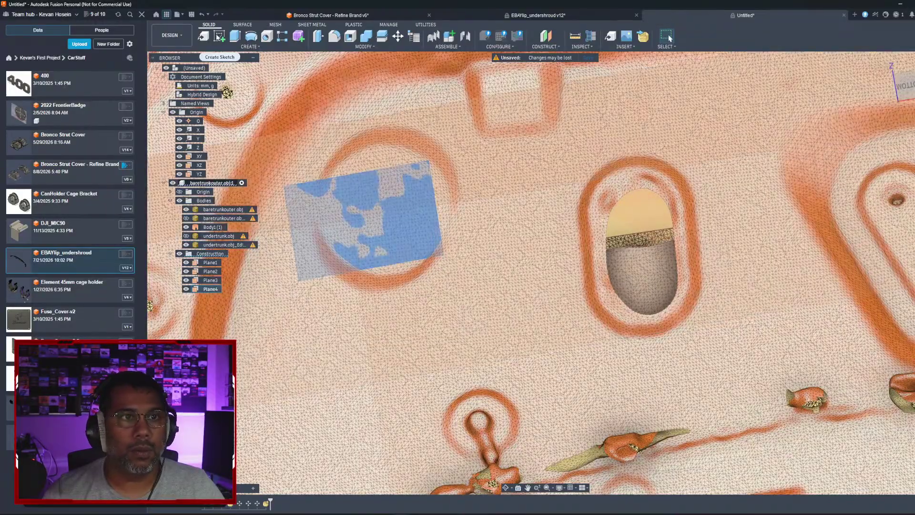
click(220, 37)
middle_drag(234, 107, 611, 264)
mouse_move(190, 78)
middle_down()
mouse_move(443, 218)
mouse_move(388, 176)
middle_up()
middle_drag(498, 217, 410, 207)
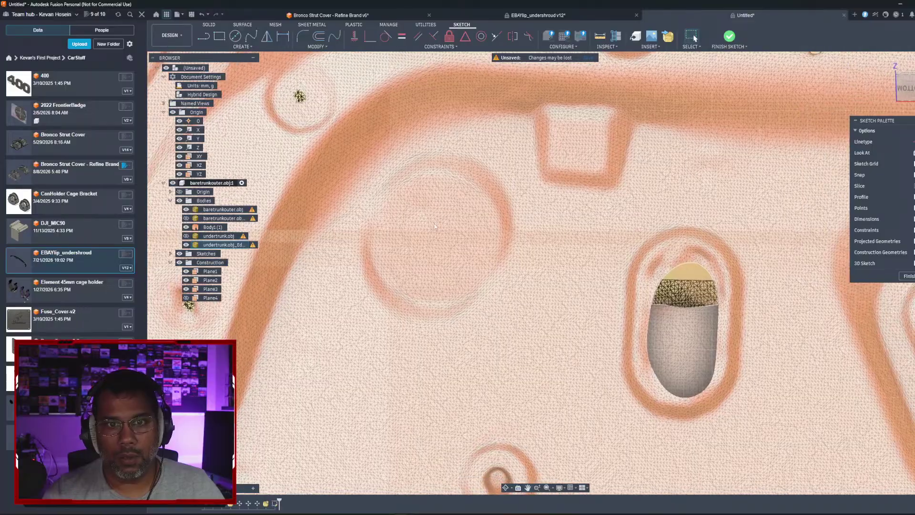
Step: Draw a circle about 74 mm in diameter over the round recess of the undertrunk and finish the sketch
key(c)
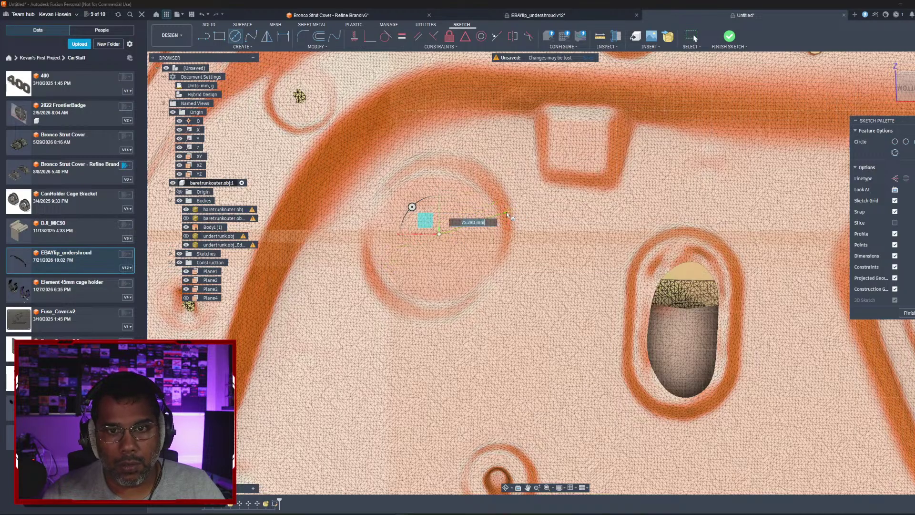
click(506, 214)
click(438, 233)
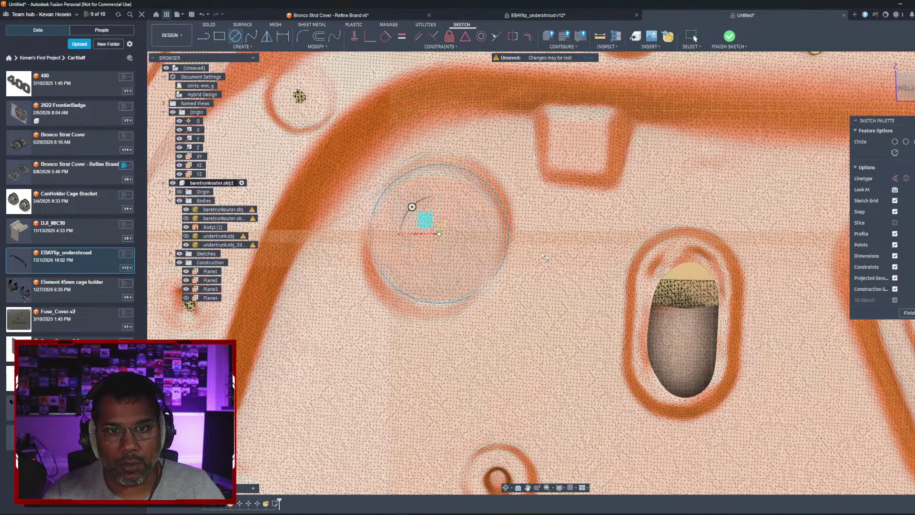
mouse_move(546, 257)
shift+middle_down()
mouse_move(543, 217)
mouse_move(497, 221)
mouse_move(533, 233)
shift+middle_up()
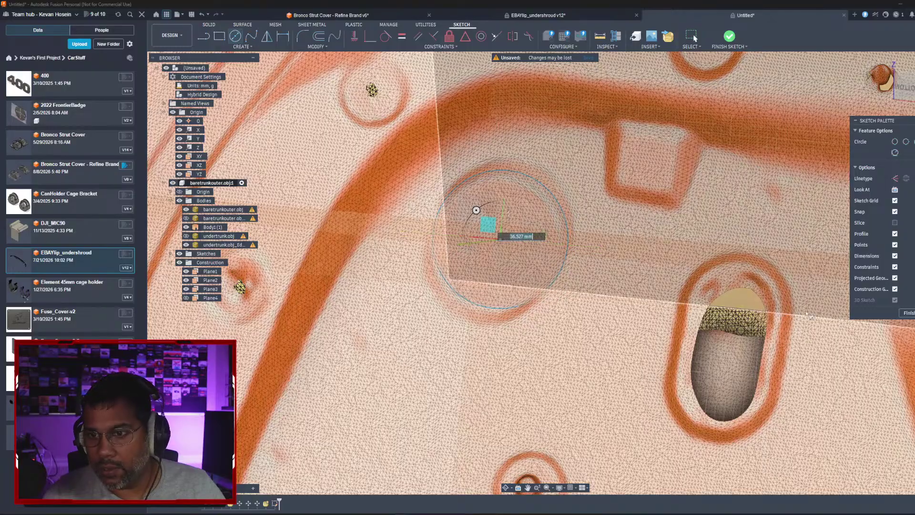
click(908, 313)
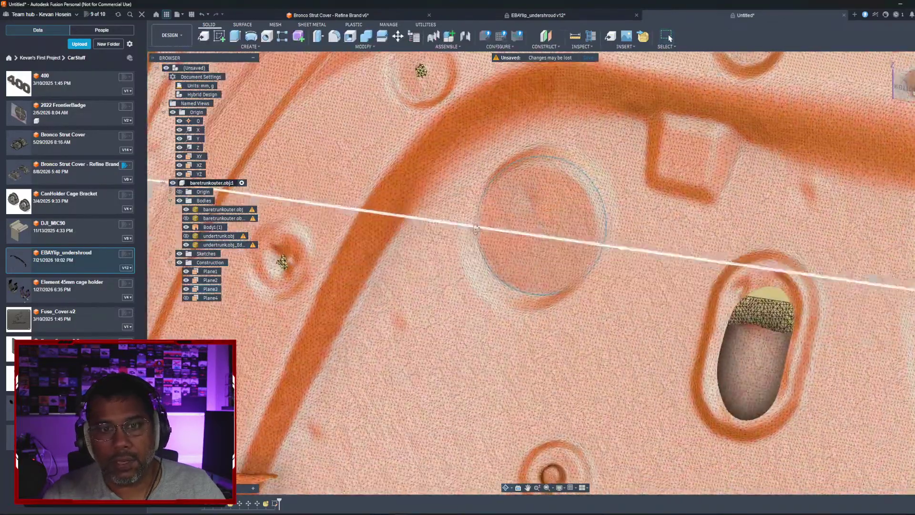
Step: Reopen the round recess sketch and add a small circle centred on the existing circle
shift+middle_drag(476, 229, 551, 251)
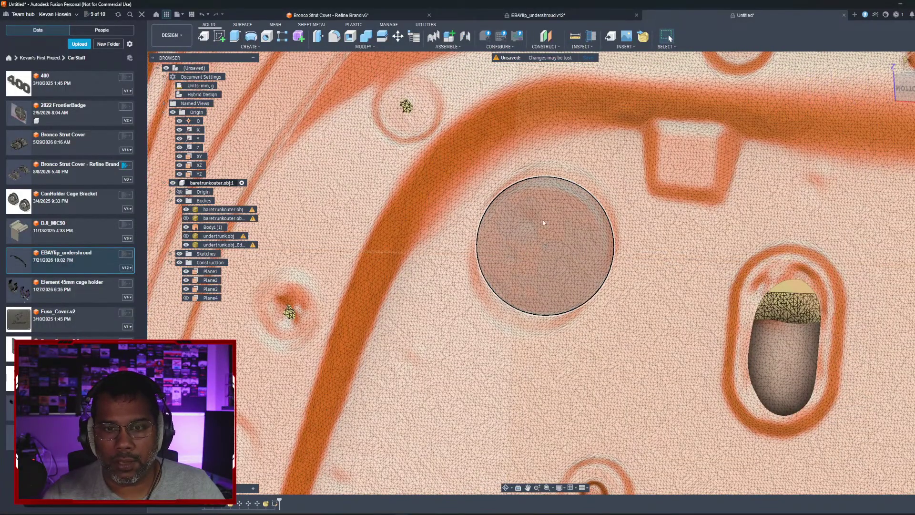
click(545, 248)
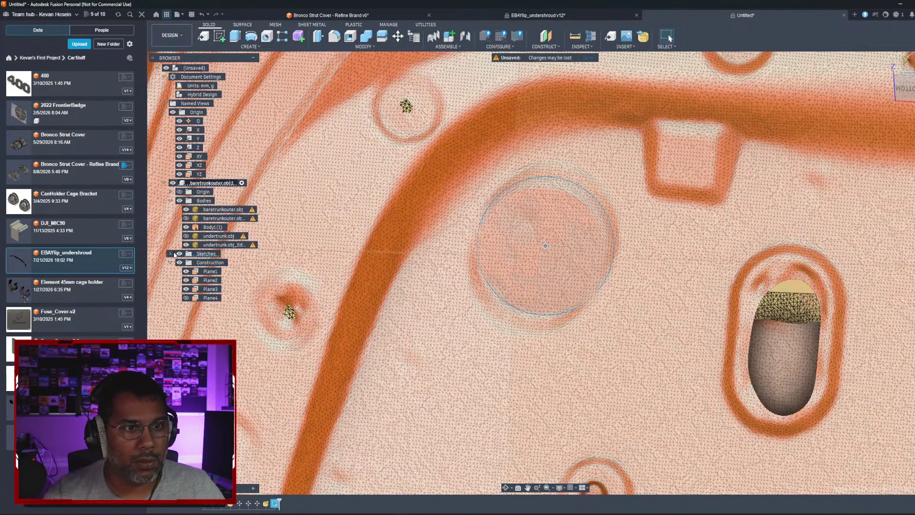
click(172, 255)
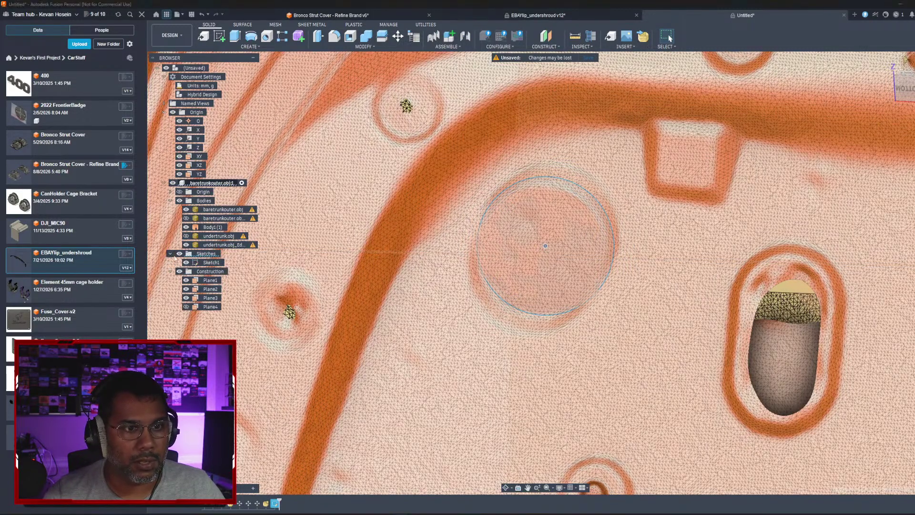
right_click(195, 263)
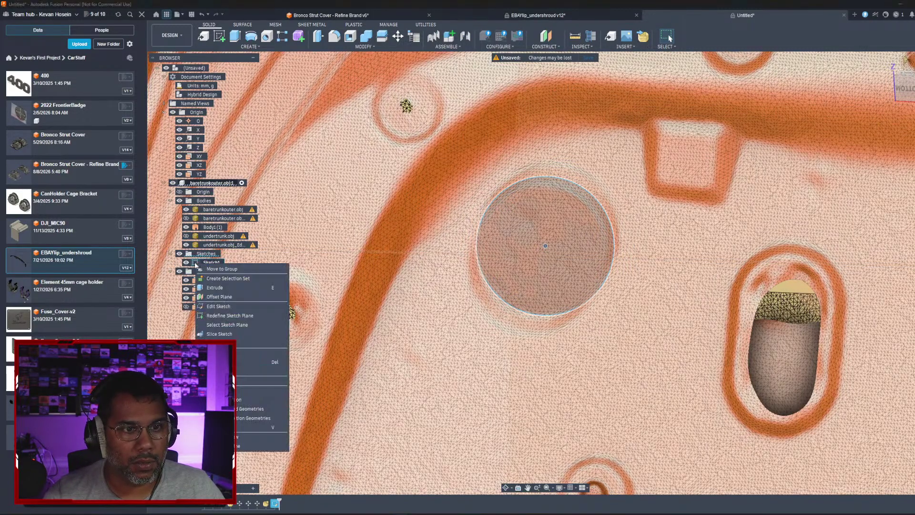
click(217, 305)
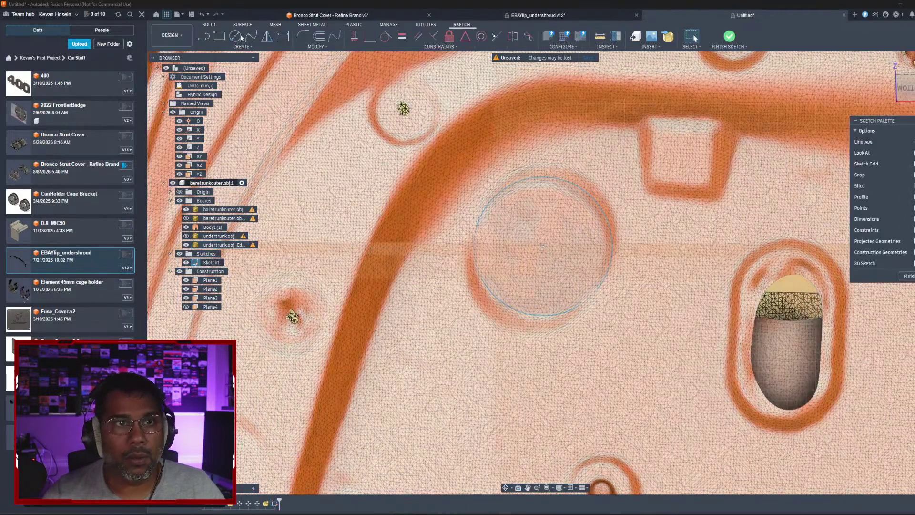
click(238, 37)
click(543, 245)
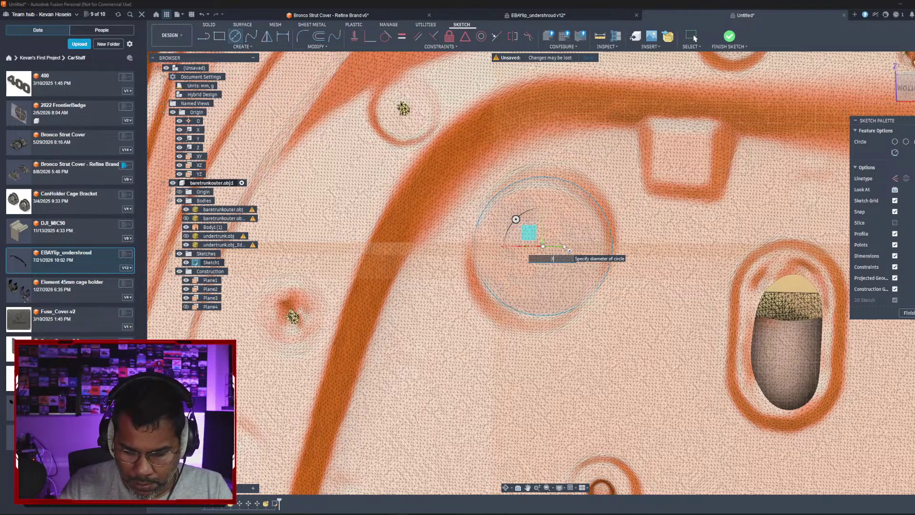
key(Escape)
mouse_move(546, 229)
shift+middle_down()
mouse_move(524, 246)
mouse_move(530, 254)
shift+middle_up()
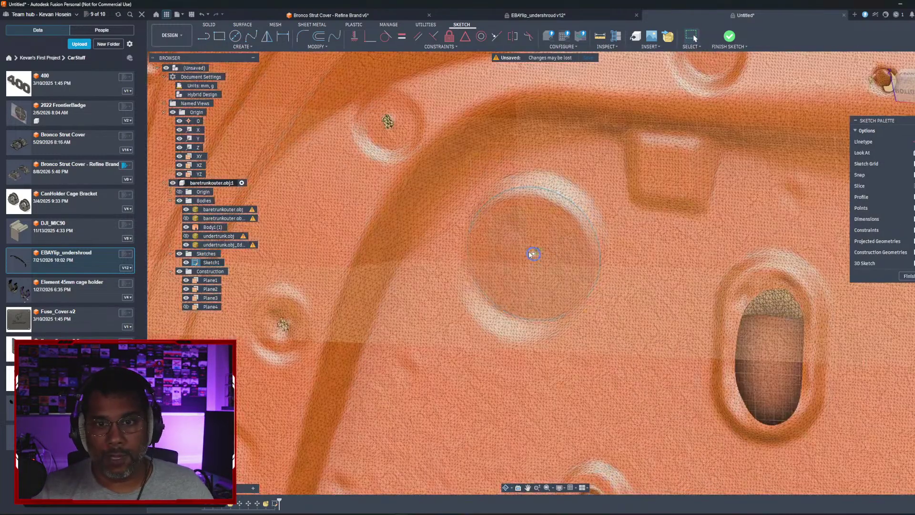
Step: Extrude the small centre circle about 150 mm as a new body
key(e)
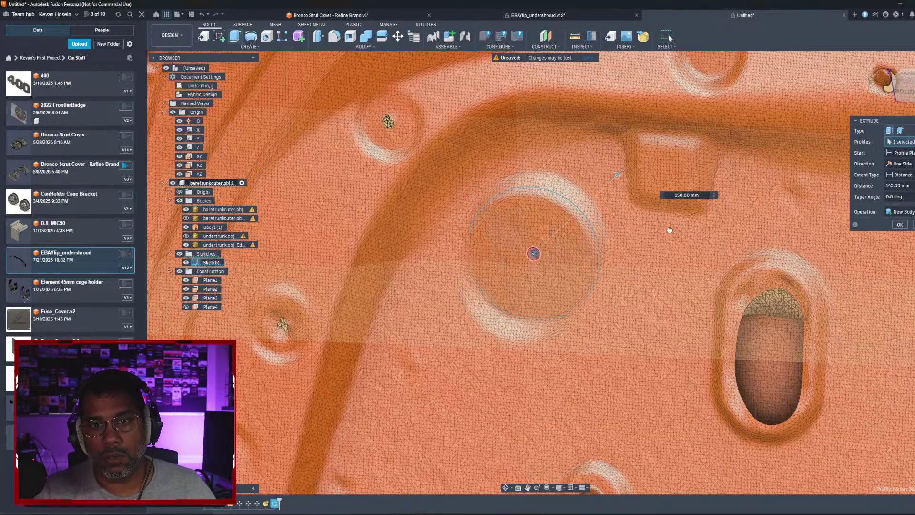
shift+middle_drag(587, 202, 612, 329)
click(900, 224)
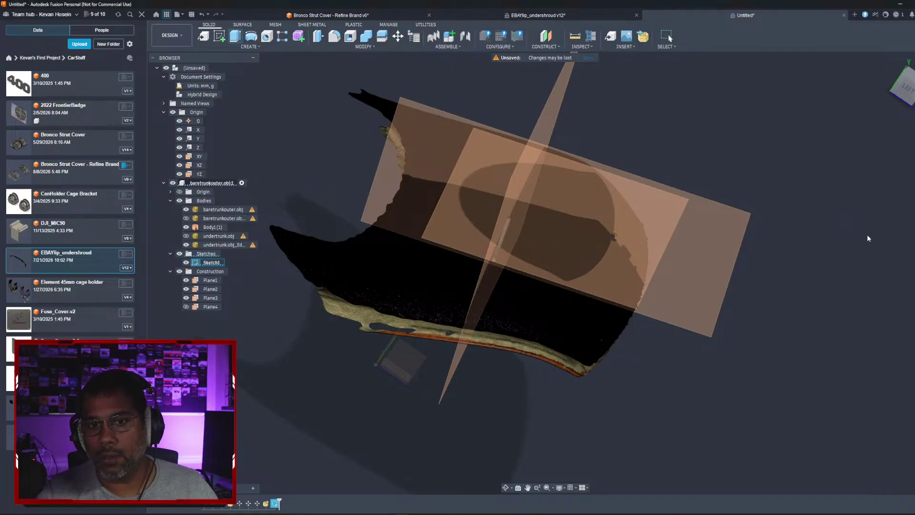
Step: Hide the construction planes and the outer trunk mesh so the undertrunk and the extruded pin remain displayed
mouse_move(347, 211)
shift+middle_down()
mouse_move(293, 154)
mouse_move(274, 203)
shift+middle_up()
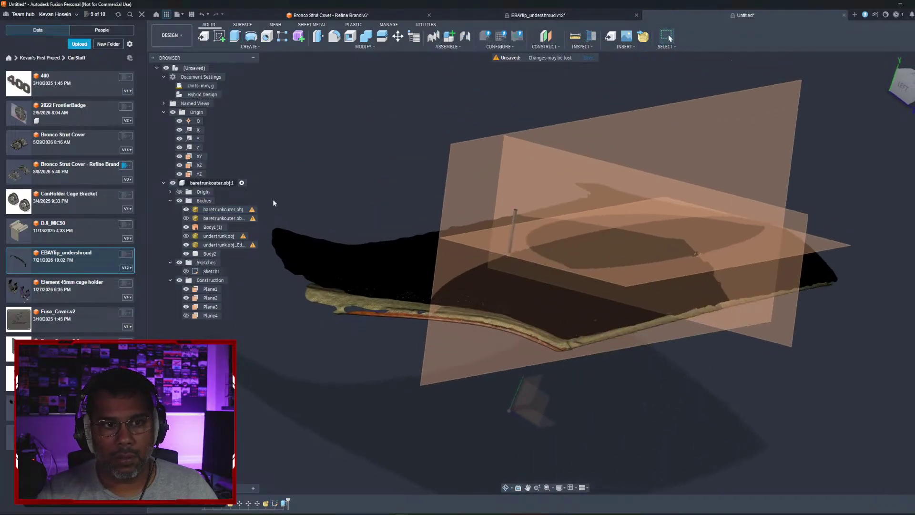
click(179, 281)
shift+middle_drag(401, 281, 374, 310)
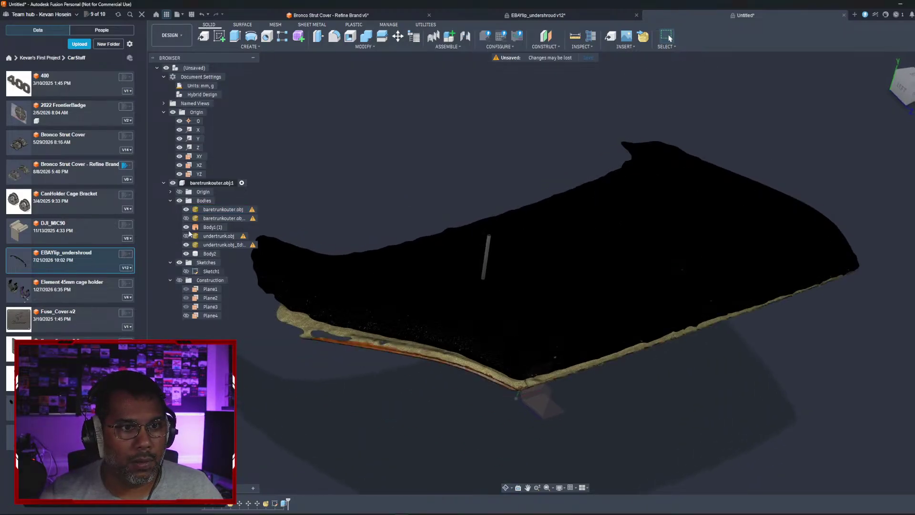
click(186, 218)
click(186, 219)
click(186, 219)
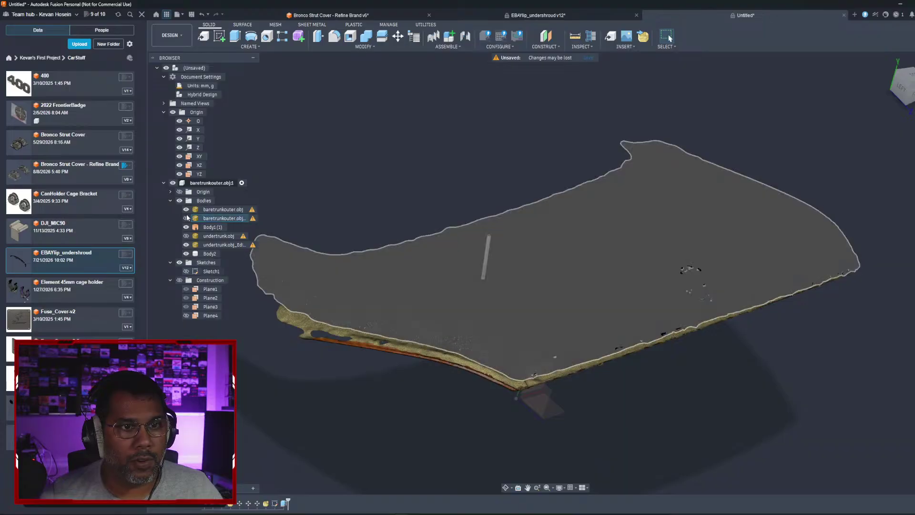
click(186, 218)
click(186, 218)
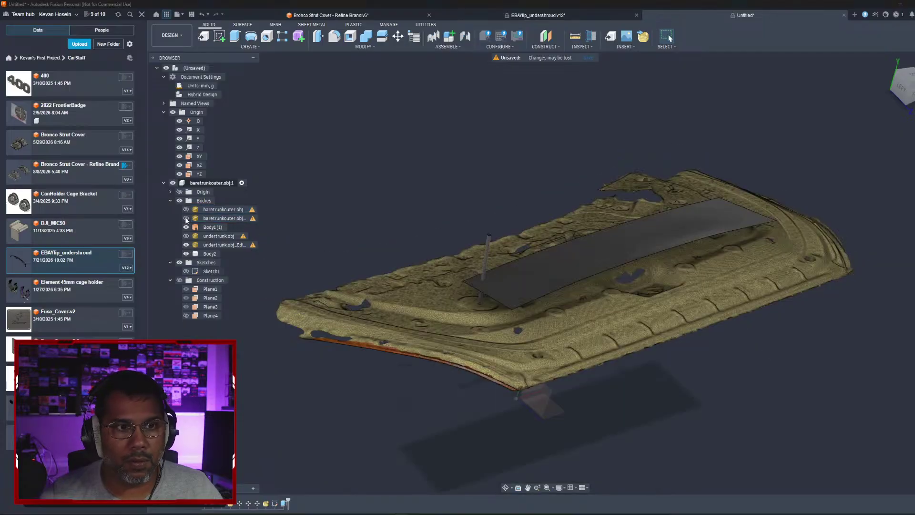
Step: Open the edited undertrunk mesh for direct mesh editing
shift+middle_drag(429, 245, 443, 272)
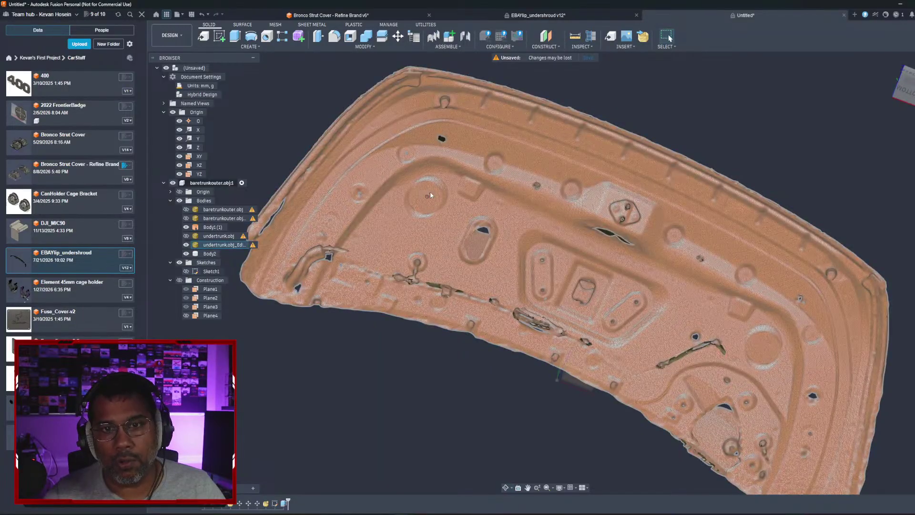
mouse_move(430, 193)
shift+middle_down()
mouse_move(433, 200)
mouse_move(444, 157)
mouse_move(448, 181)
mouse_move(454, 161)
mouse_move(460, 167)
shift+middle_up()
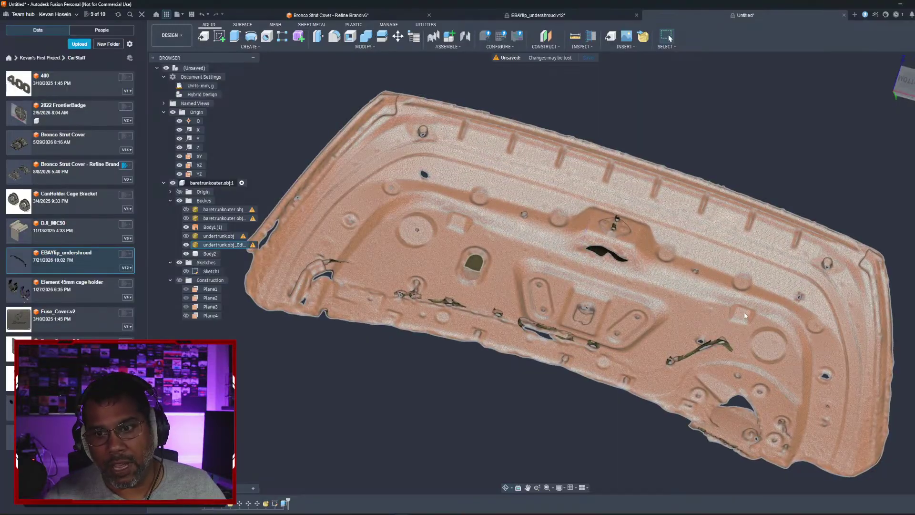
scroll(453, 224, up, 10)
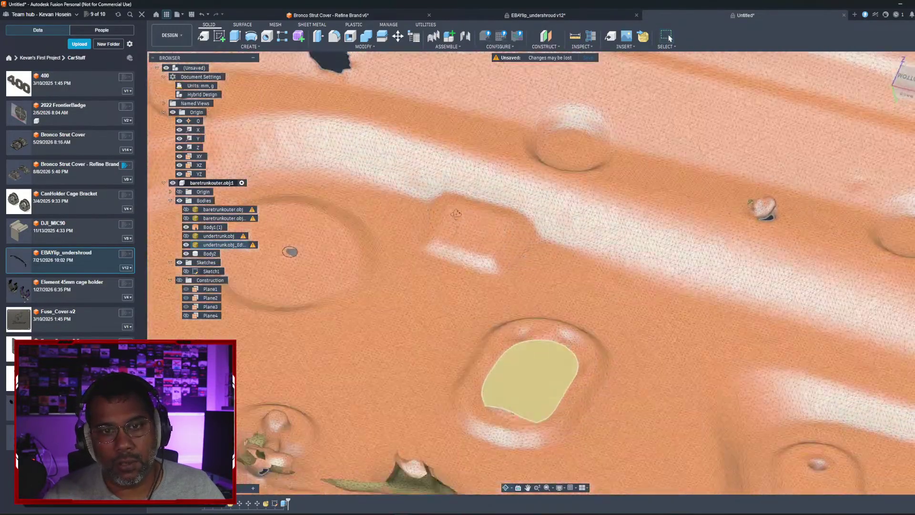
mouse_move(456, 214)
shift+middle_down()
mouse_move(450, 176)
mouse_move(446, 203)
shift+middle_up()
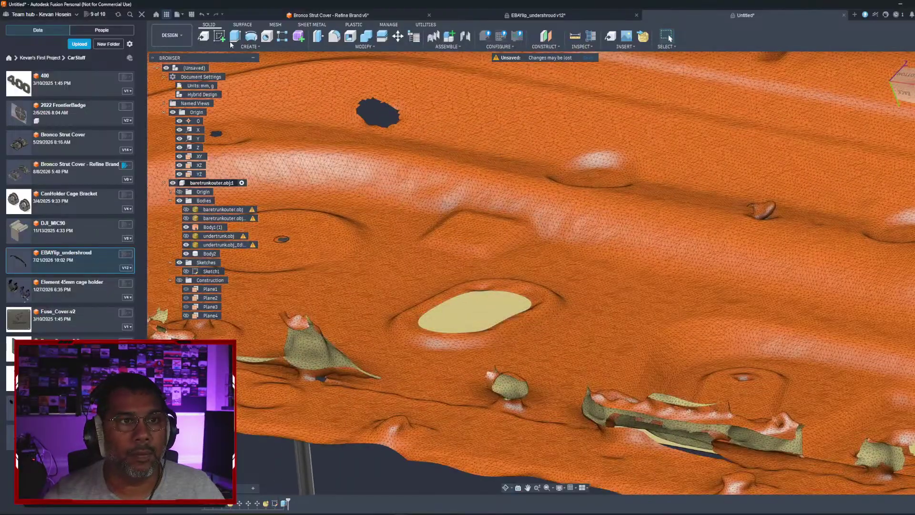
click(275, 26)
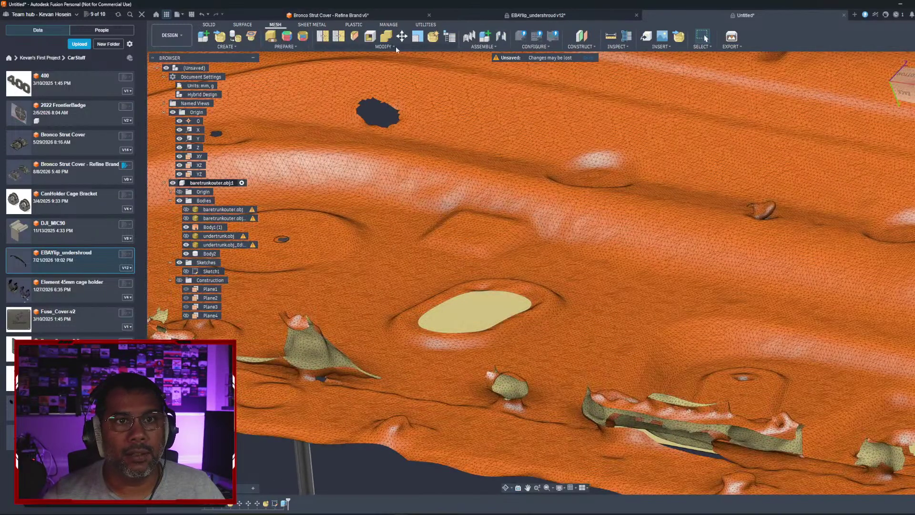
click(434, 38)
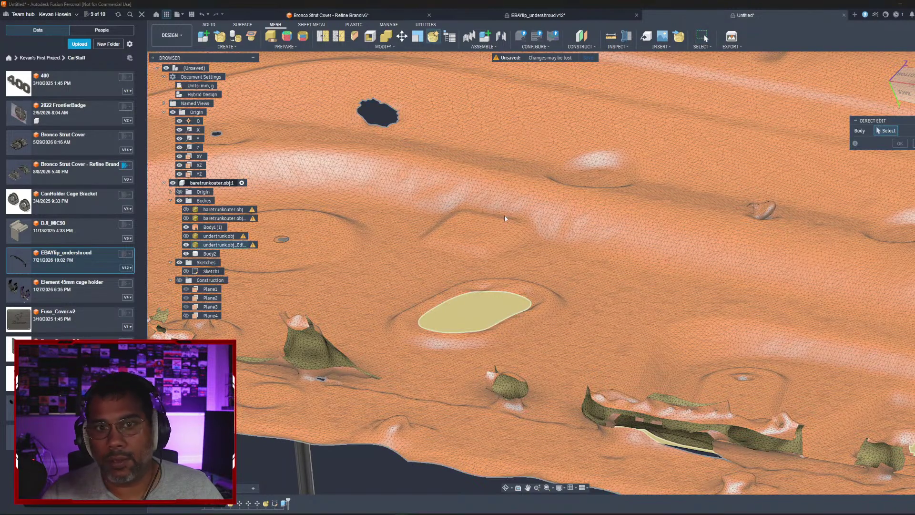
click(804, 213)
click(899, 143)
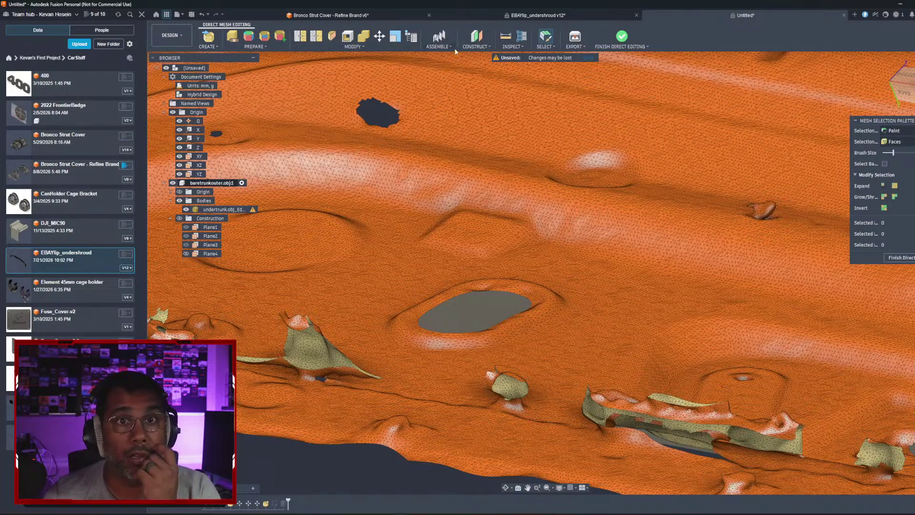
Step: Create a construction plane through three mesh points on the flat trapezoidal feature beside the round recess, with 0 mm offset
click(475, 46)
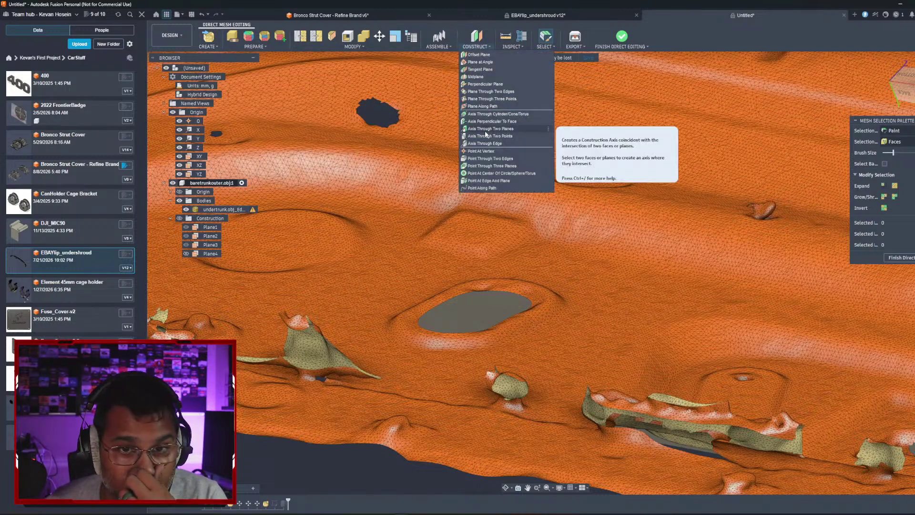
click(491, 99)
click(462, 221)
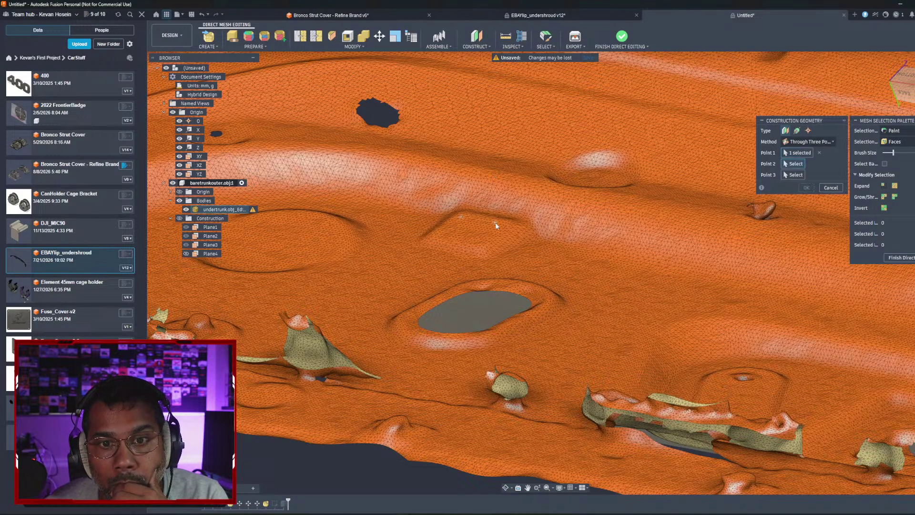
click(458, 239)
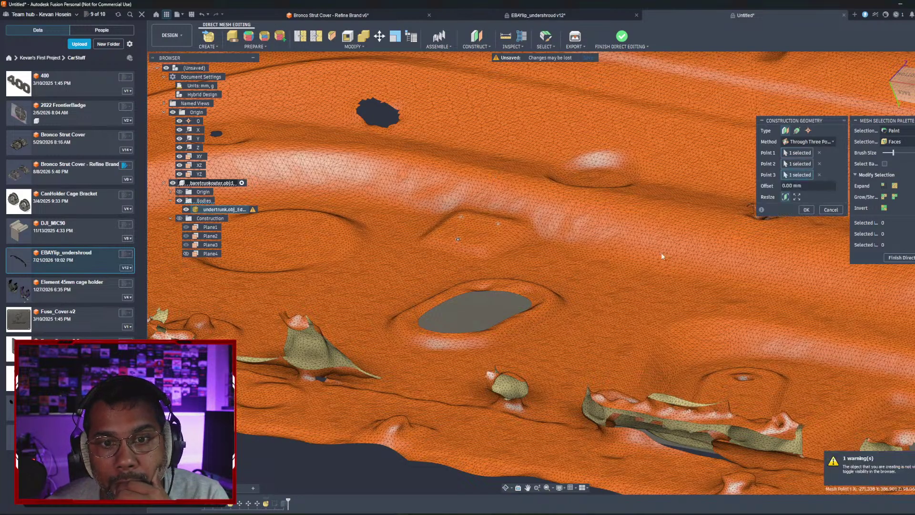
click(807, 210)
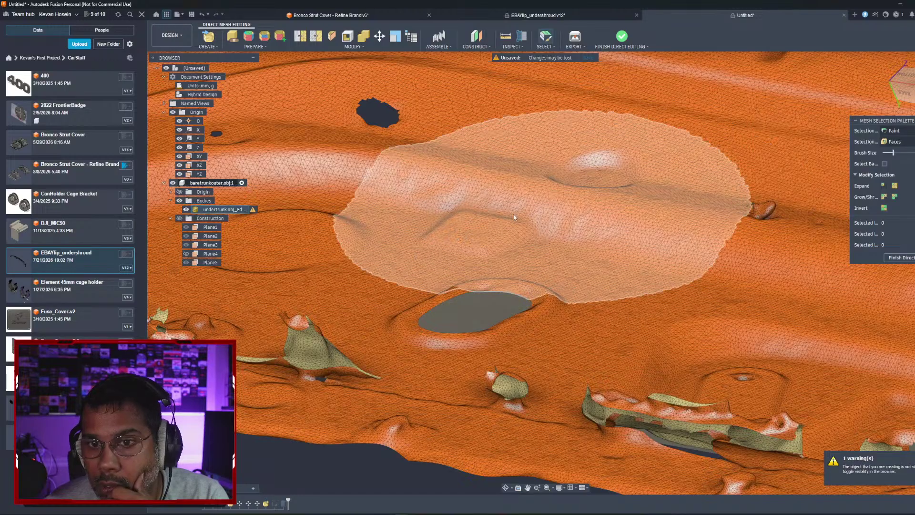
Step: Make the new construction plane on the trapezoidal feature visible and finish direct mesh editing
click(187, 244)
click(185, 227)
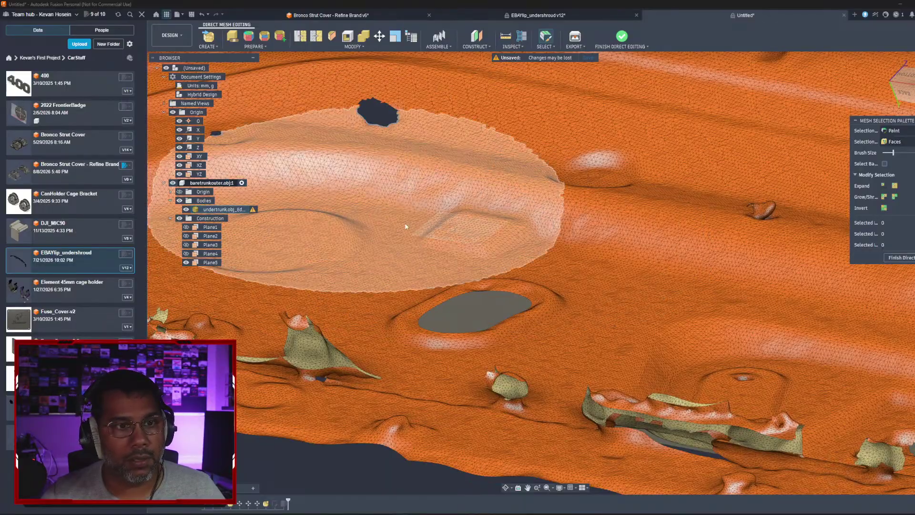
click(901, 258)
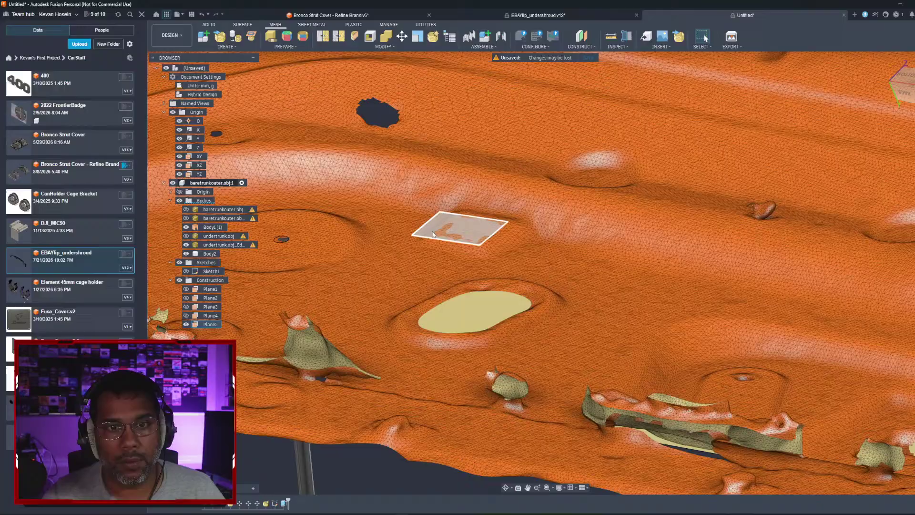
Step: Start a sketch on the new construction plane, Plane5, at the trapezoidal feature
click(433, 234)
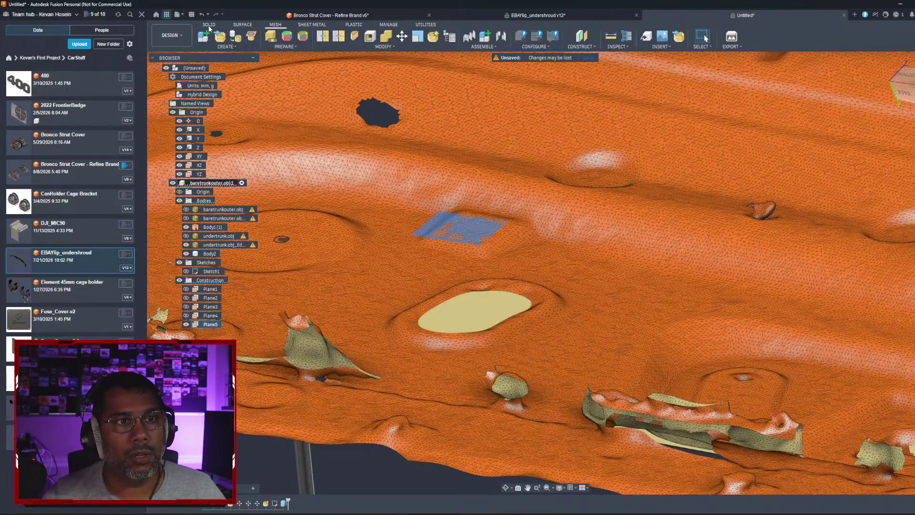
click(209, 25)
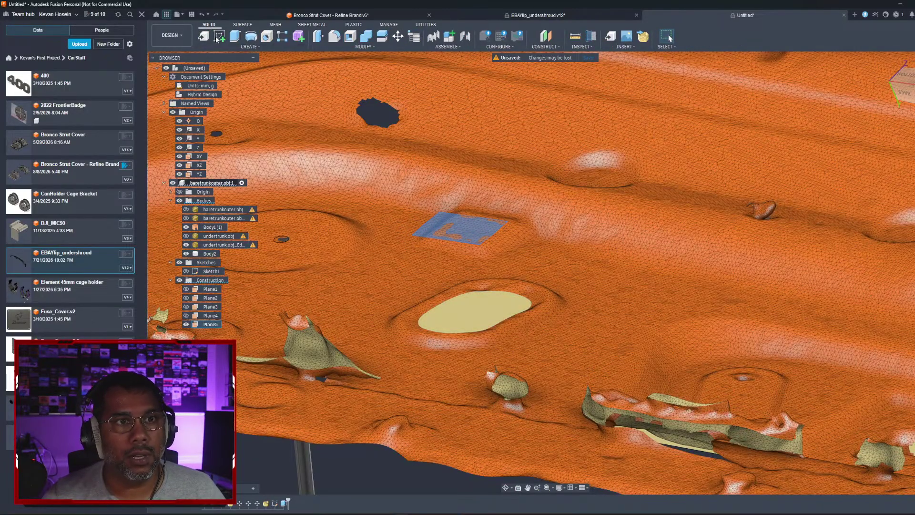
click(220, 37)
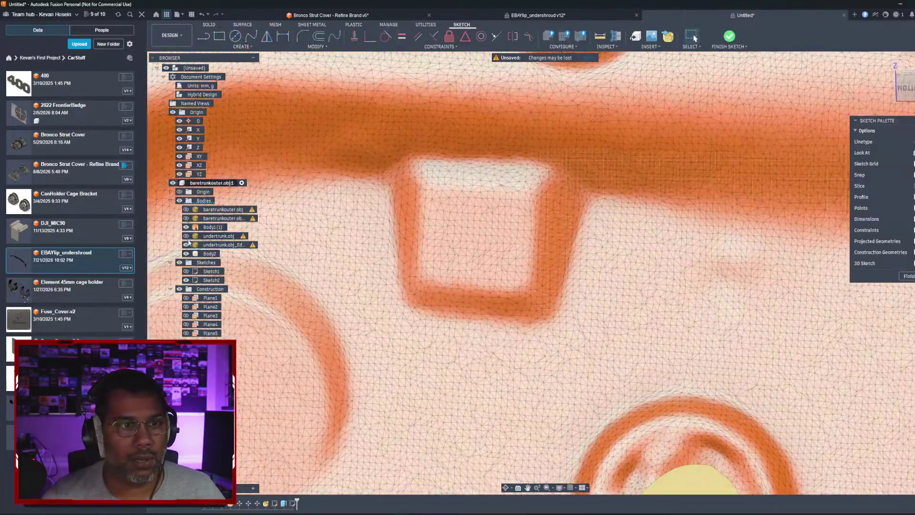
Step: Hide the Body1 surface and keep only the edited undertrunk mesh displayed behind the sketch at the trapezoidal feature
click(187, 244)
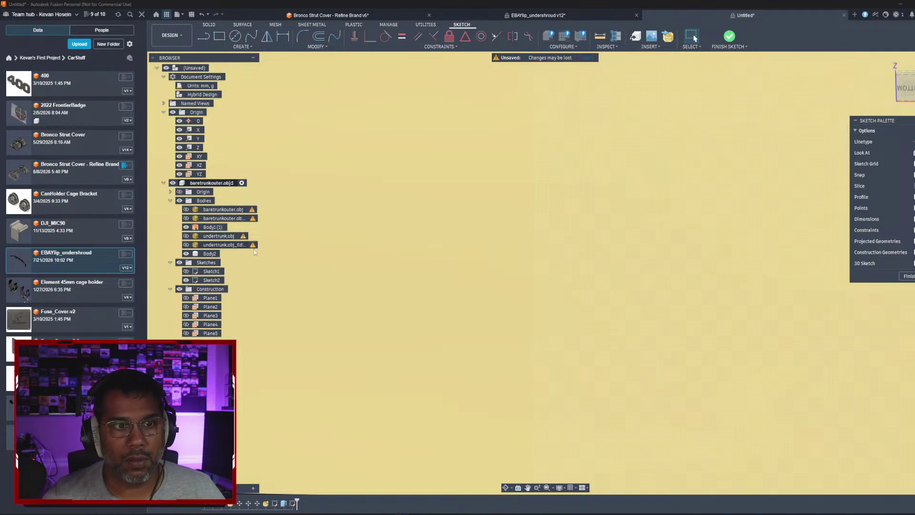
scroll(366, 252, down, 3)
mouse_move(366, 252)
shift+middle_down()
mouse_move(372, 229)
mouse_move(322, 232)
shift+middle_up()
scroll(382, 246, down, 5)
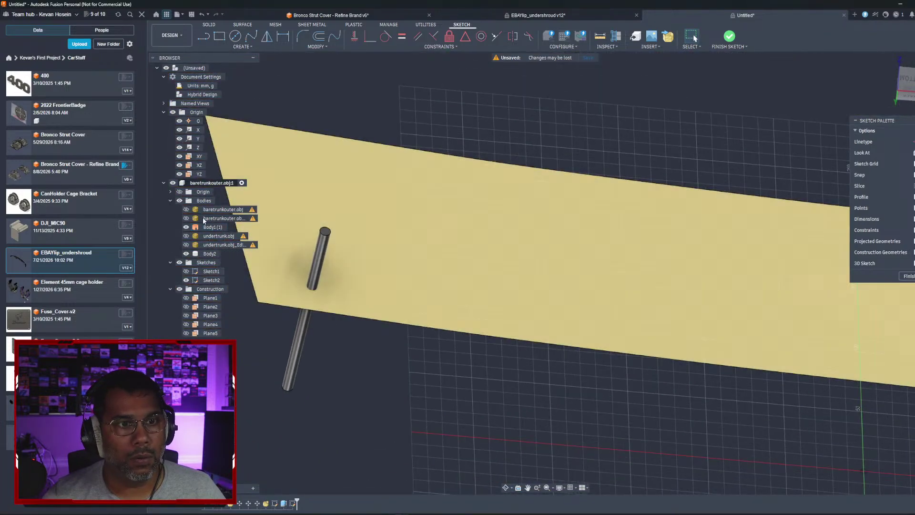
click(186, 228)
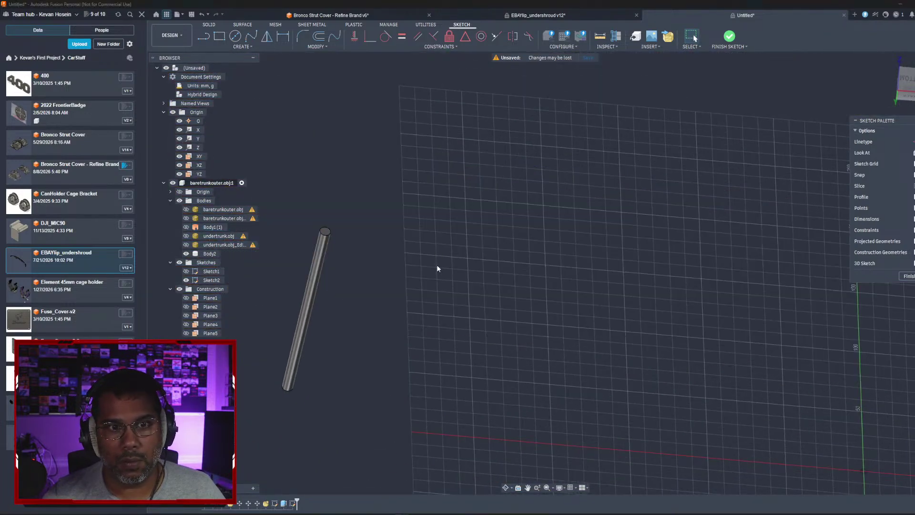
click(186, 236)
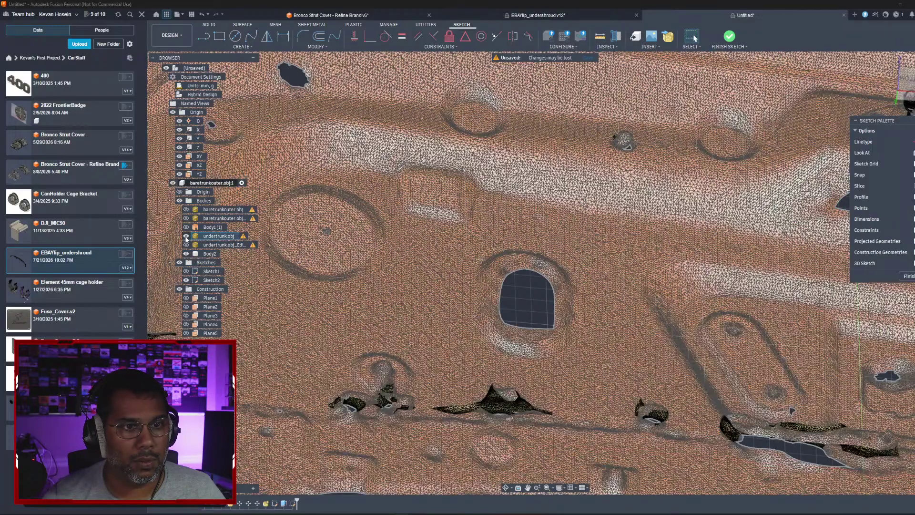
click(187, 236)
click(186, 245)
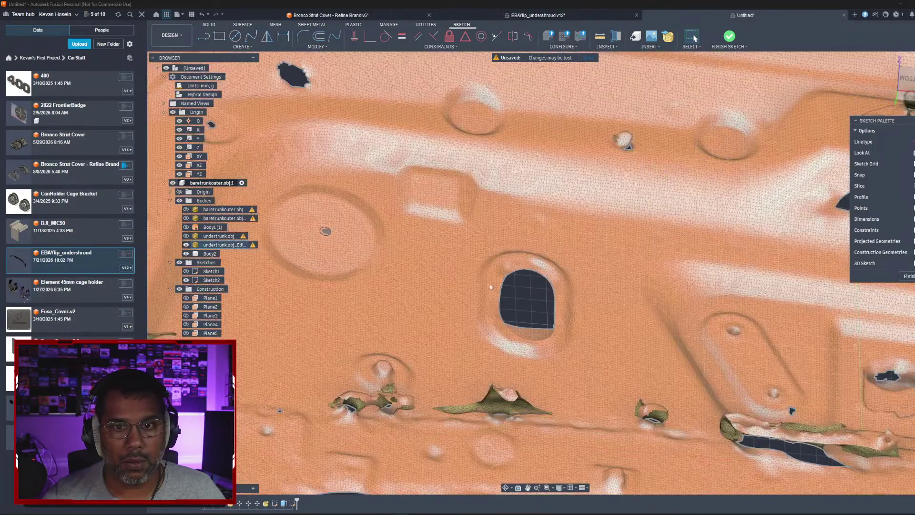
scroll(422, 224, up, 5)
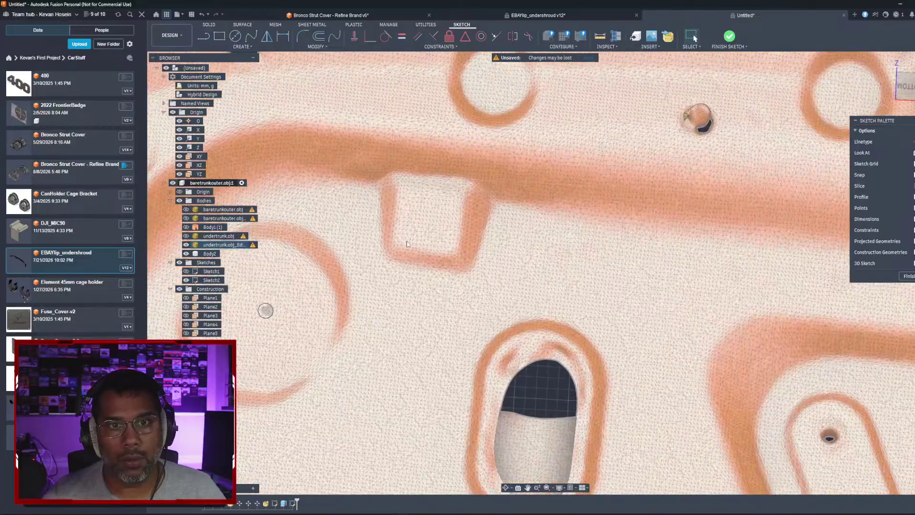
Step: Try to sketch a three-point rectangle about 20 mm wide over the flat face of the trapezoidal feature
scroll(408, 229, up, 2)
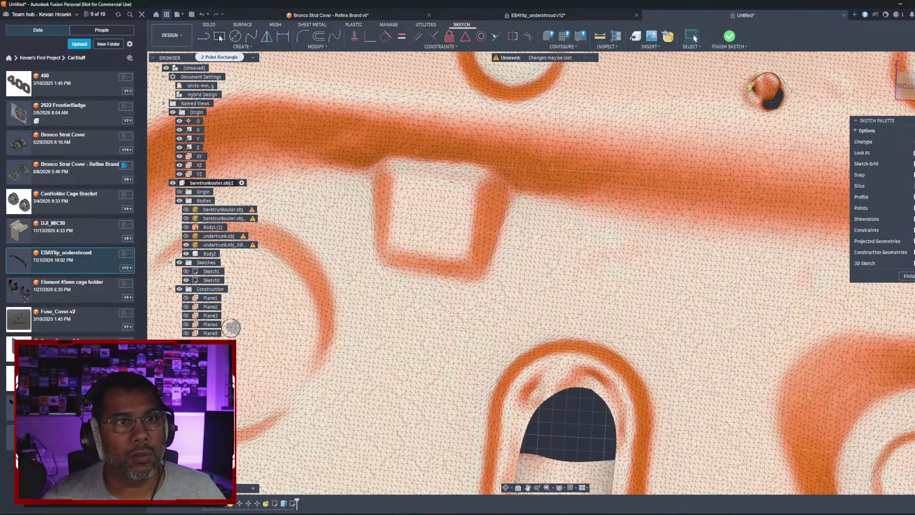
click(219, 36)
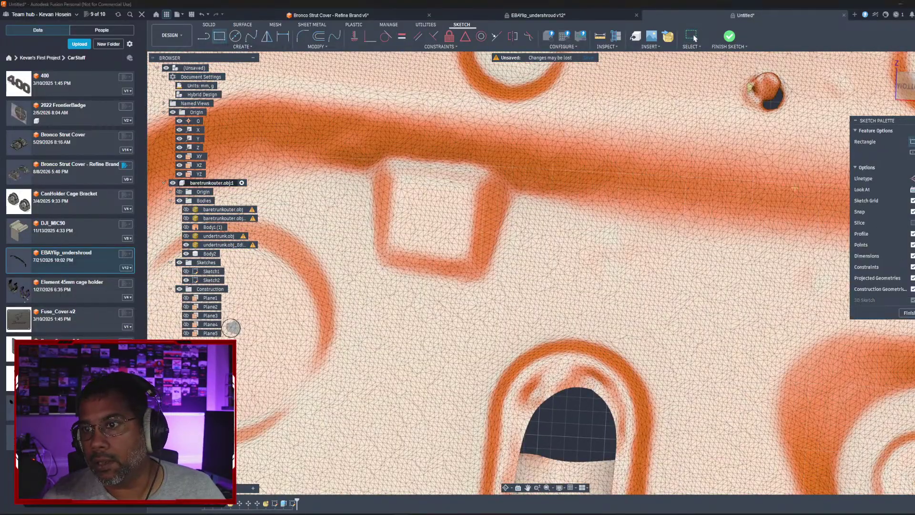
click(395, 177)
click(387, 247)
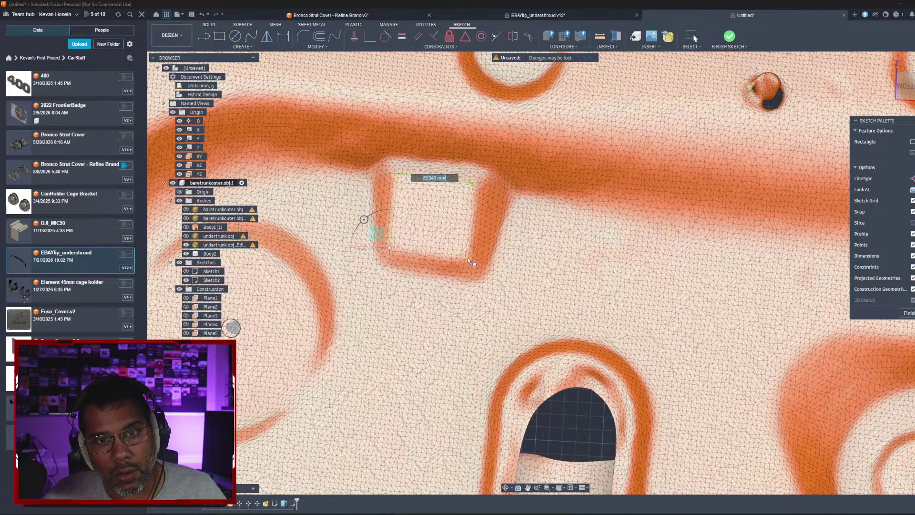
click(468, 258)
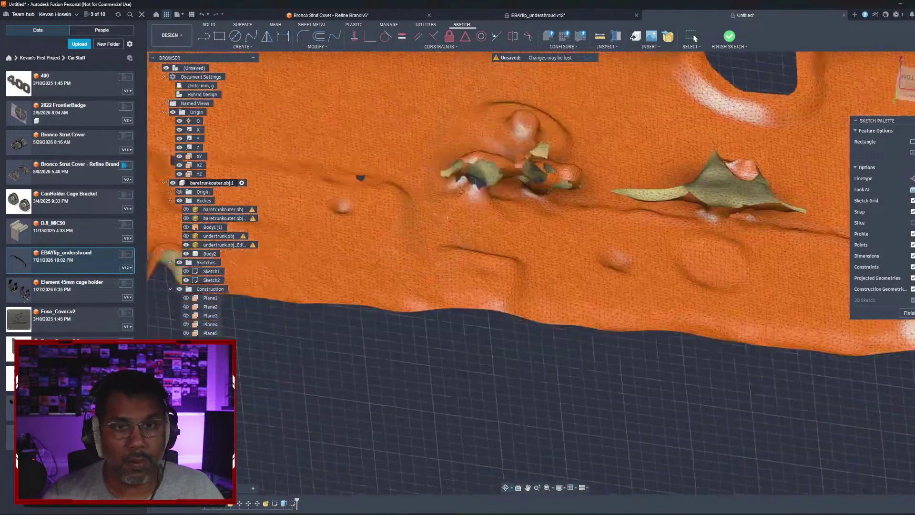
mouse_move(465, 110)
shift+middle_down()
mouse_move(472, 241)
mouse_move(501, 210)
mouse_move(516, 216)
shift+middle_up()
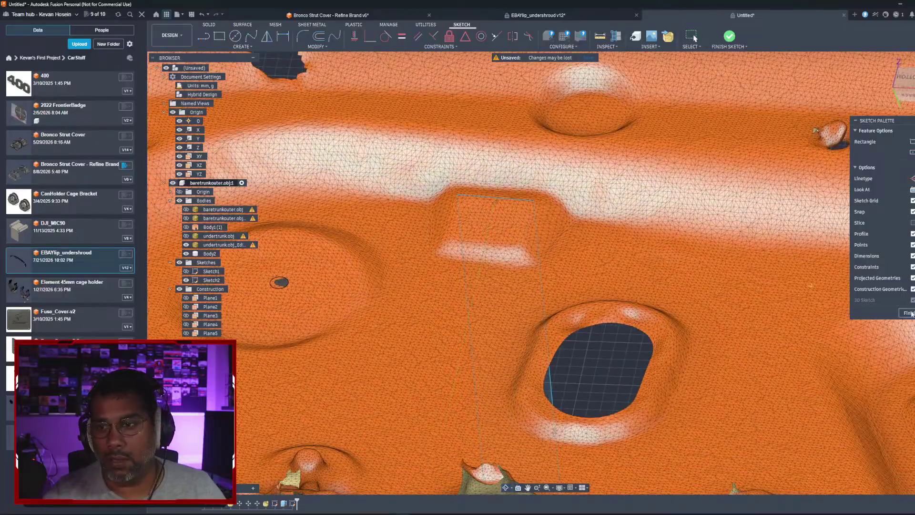
key(Escape)
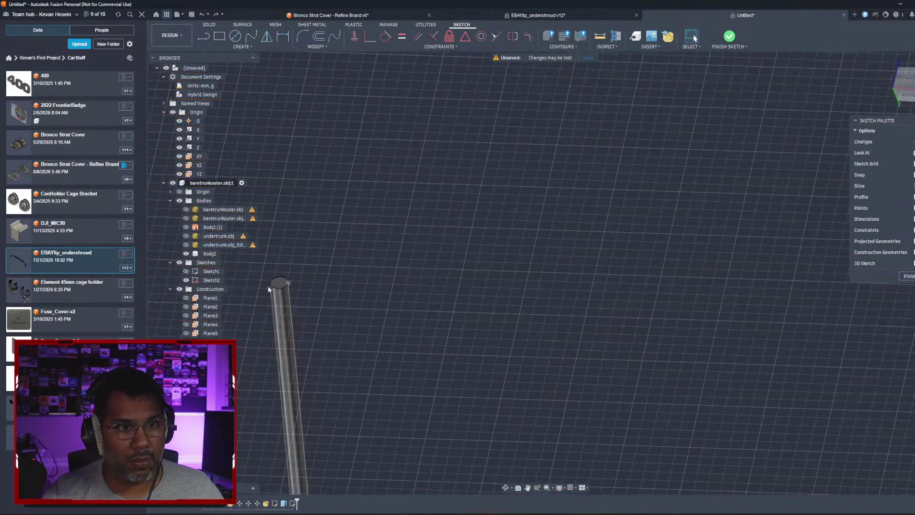
Step: Display Plane5 and compare it with the scan by hiding and redisplaying the edited undertrunk mesh
click(186, 333)
click(416, 236)
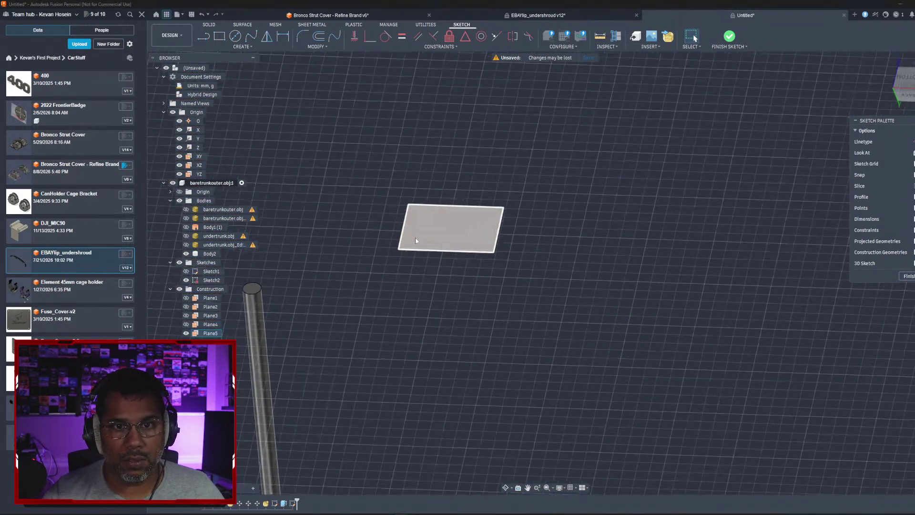
scroll(425, 233, up, 2)
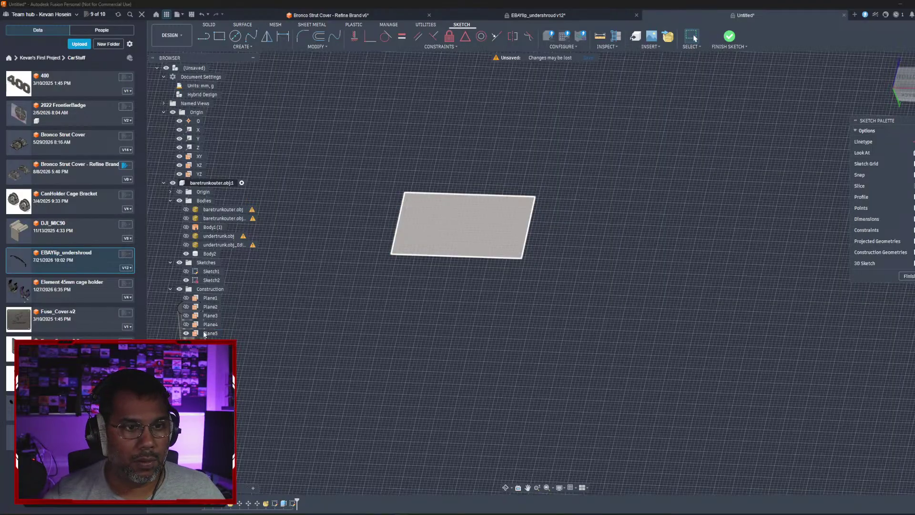
click(186, 246)
click(186, 245)
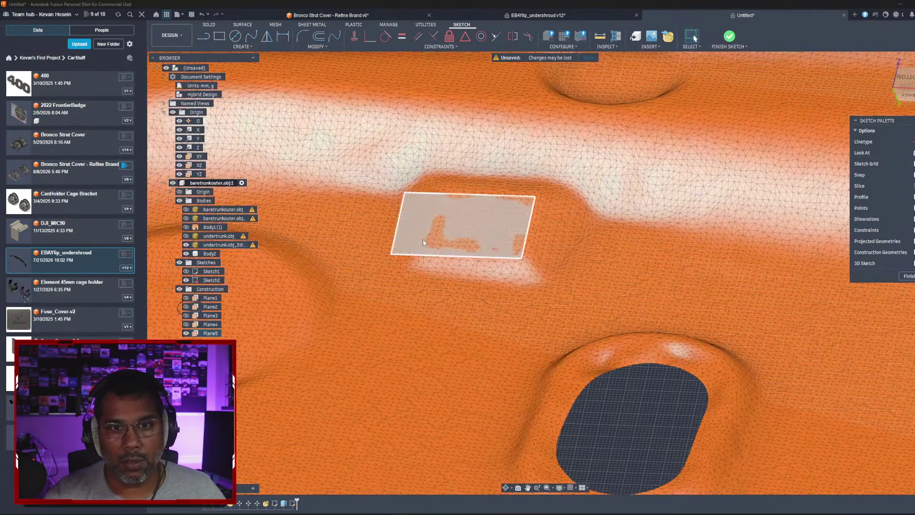
click(424, 244)
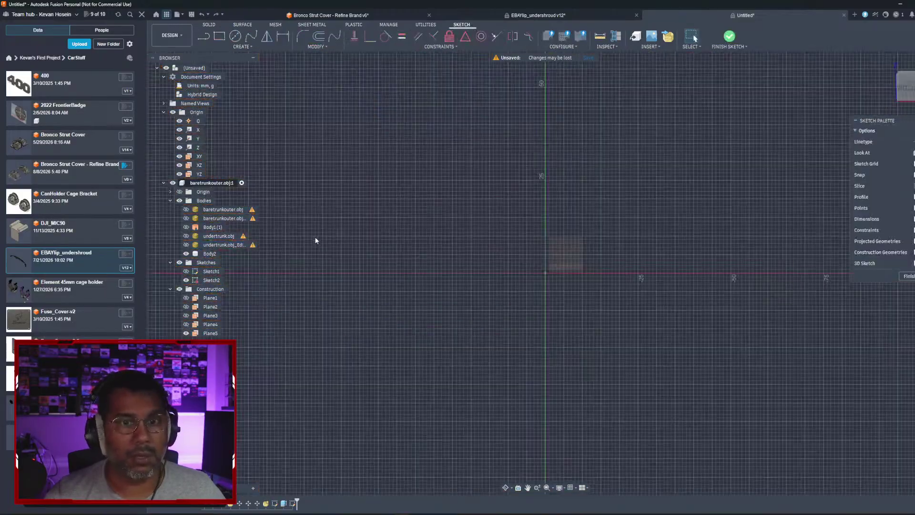
Step: Undo the sketch on Plane5 to return to solid modelling
scroll(386, 253, down, 1)
middle_drag(520, 304, 658, 355)
scroll(600, 306, up, 4)
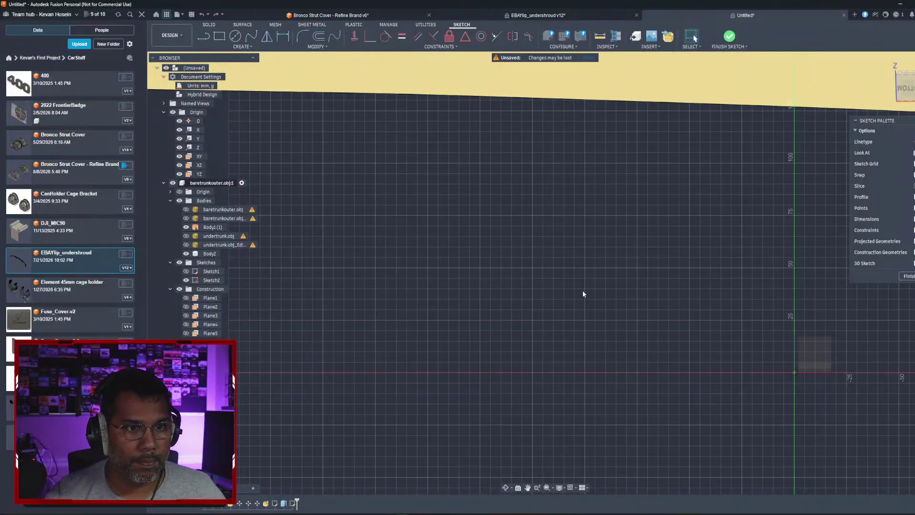
key(ctrl+z)
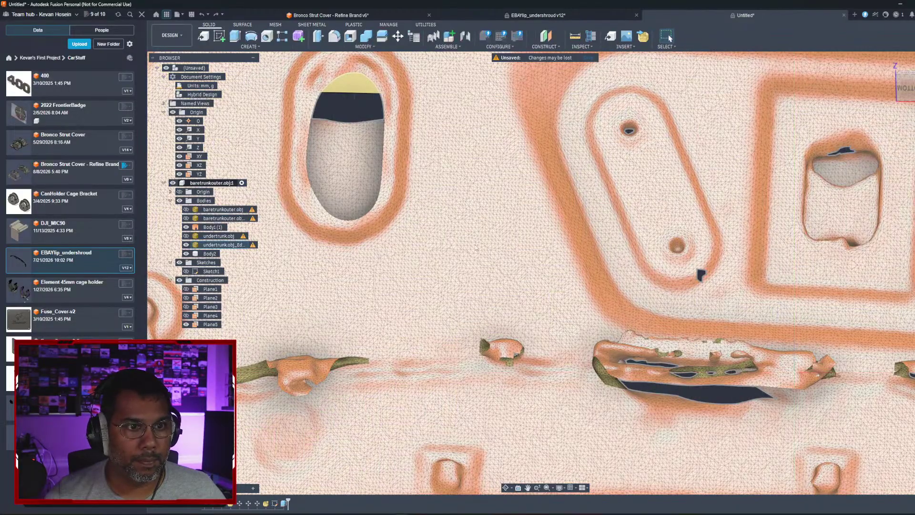
Step: Select Plane5 at the trapezoidal feature and start a new sketch on it
middle_drag(415, 215, 612, 490)
shift+middle_drag(448, 286, 432, 216)
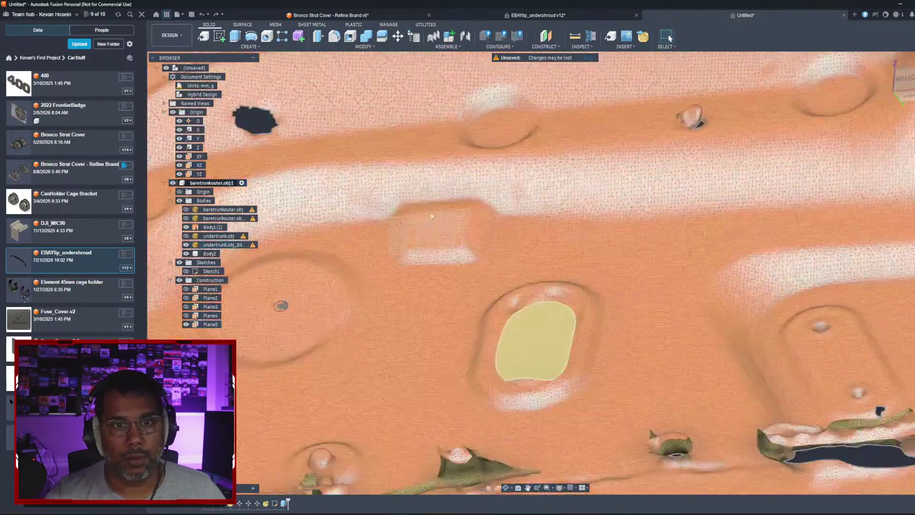
click(405, 246)
click(399, 247)
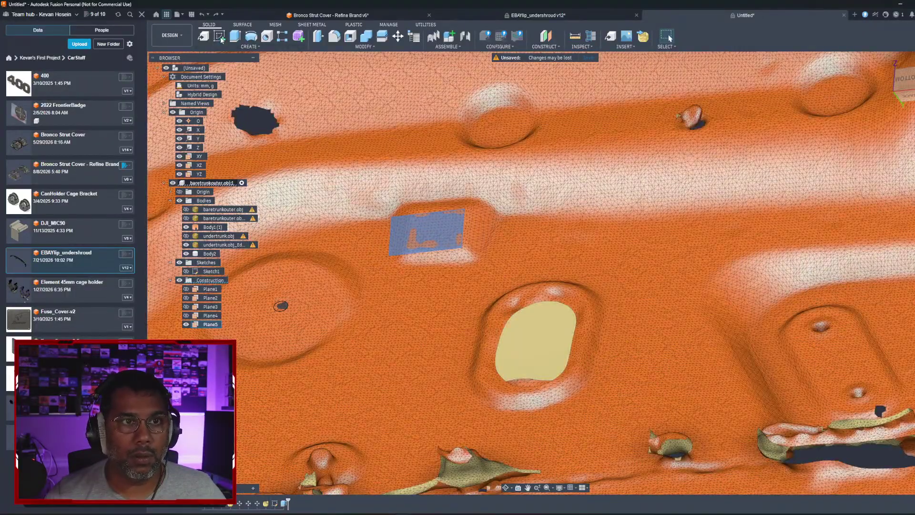
click(221, 39)
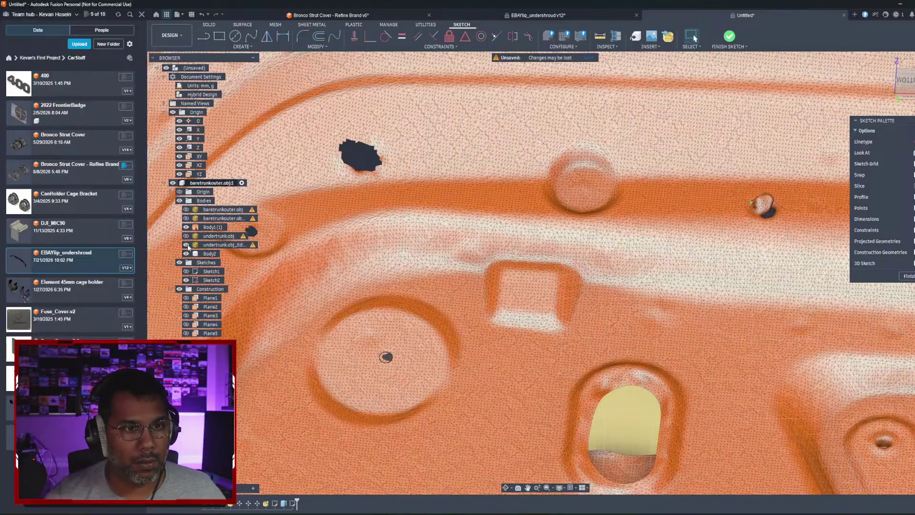
Step: Check the geometry behind the scan by hiding and redisplaying the edited undertrunk mesh
click(186, 244)
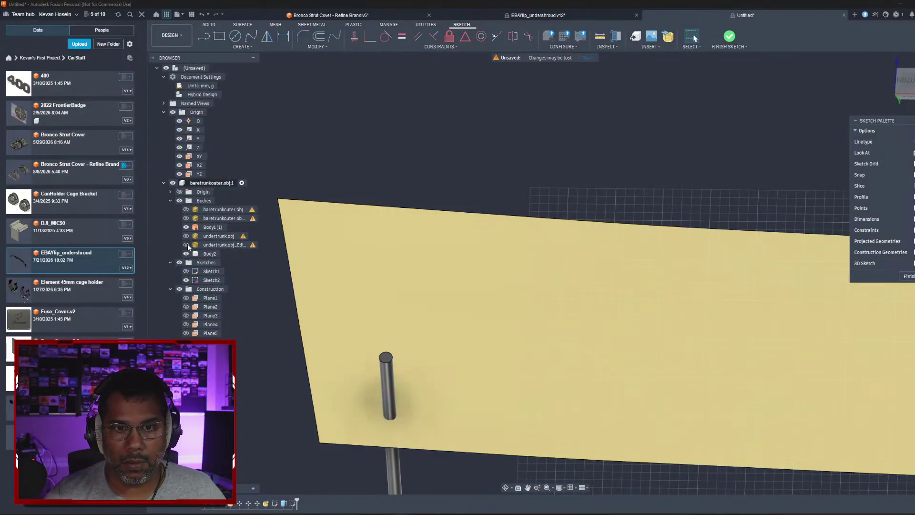
shift+middle_drag(391, 303, 453, 370)
click(186, 245)
click(187, 246)
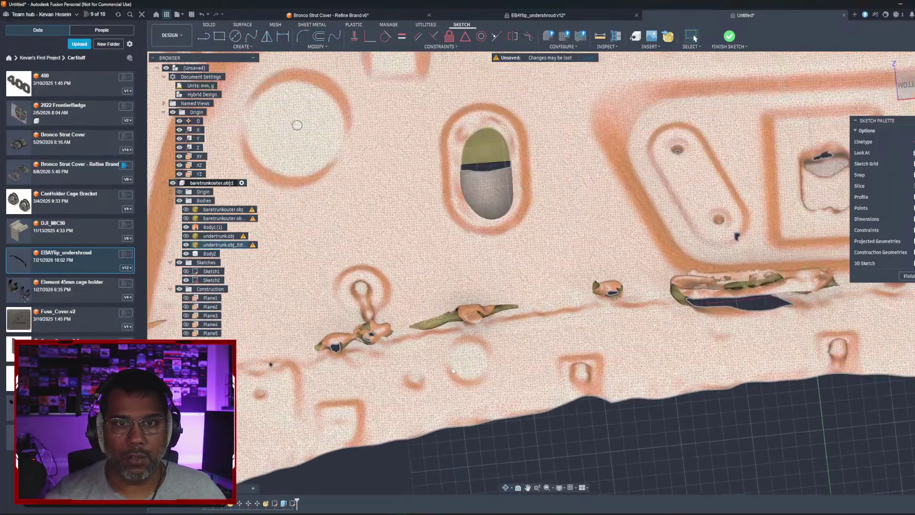
Step: Try again to sketch a three-point rectangle along the inner edges of the trapezoidal feature and examine its position from an angle
scroll(453, 370, down, 2)
middle_drag(400, 133, 475, 276)
scroll(475, 275, up, 8)
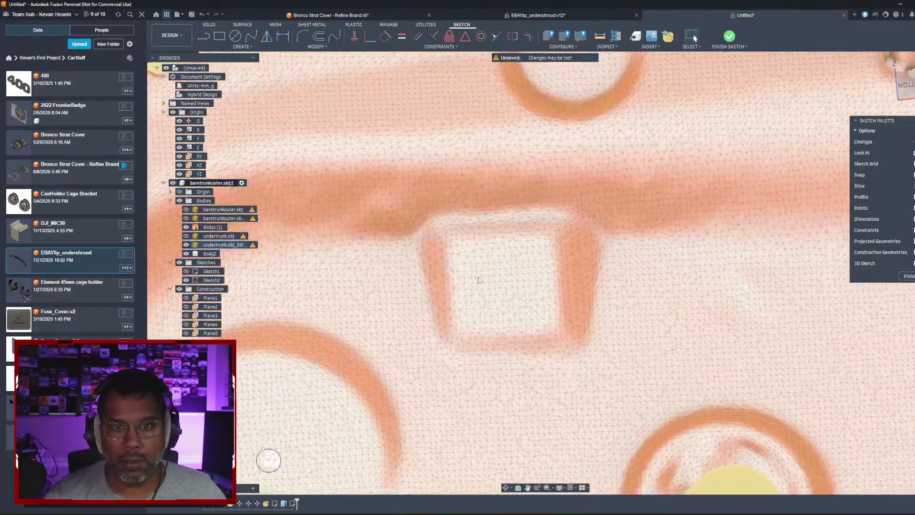
key(r)
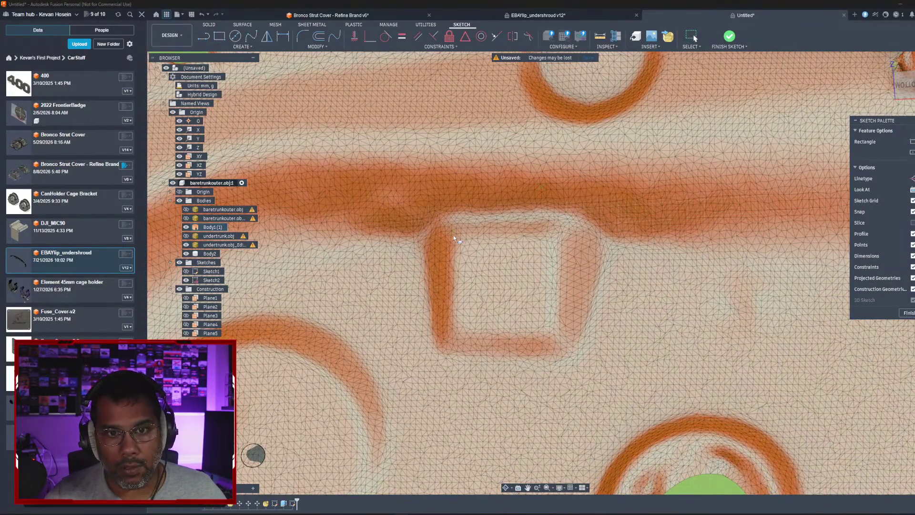
click(454, 235)
click(454, 328)
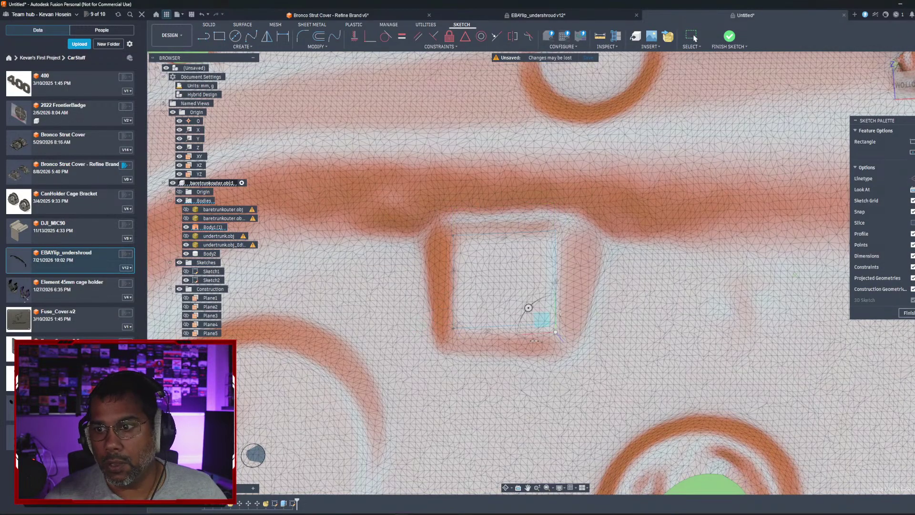
click(908, 312)
mouse_move(572, 253)
shift+middle_down()
mouse_move(578, 223)
mouse_move(578, 285)
mouse_move(554, 161)
mouse_move(567, 214)
mouse_move(581, 200)
shift+middle_up()
scroll(577, 283, down, 7)
shift+middle_drag(593, 267, 588, 151)
Step: Undo the rectangle, the sketch and the creation of Plane5, going back into direct mesh editing
key(ctrl+z)
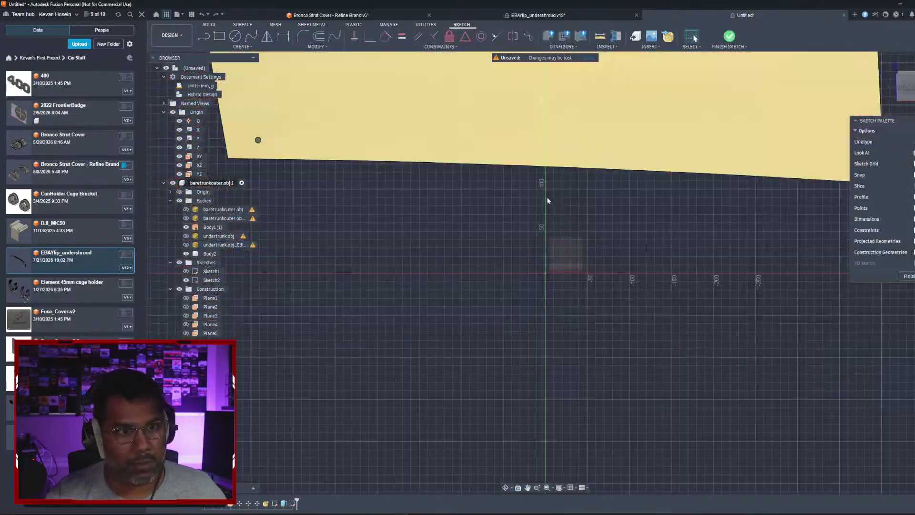
key(ctrl+z)
key(ctrl+z)
key(ctrl+z)
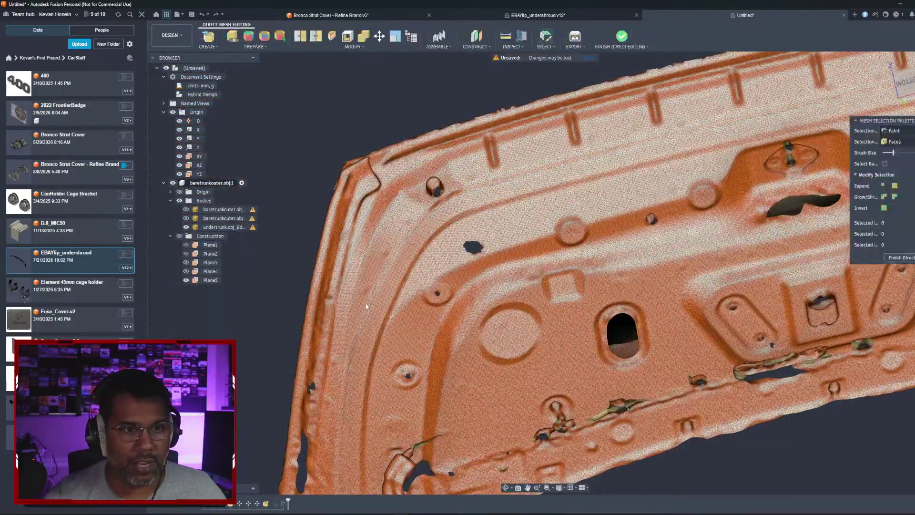
key(ctrl+z)
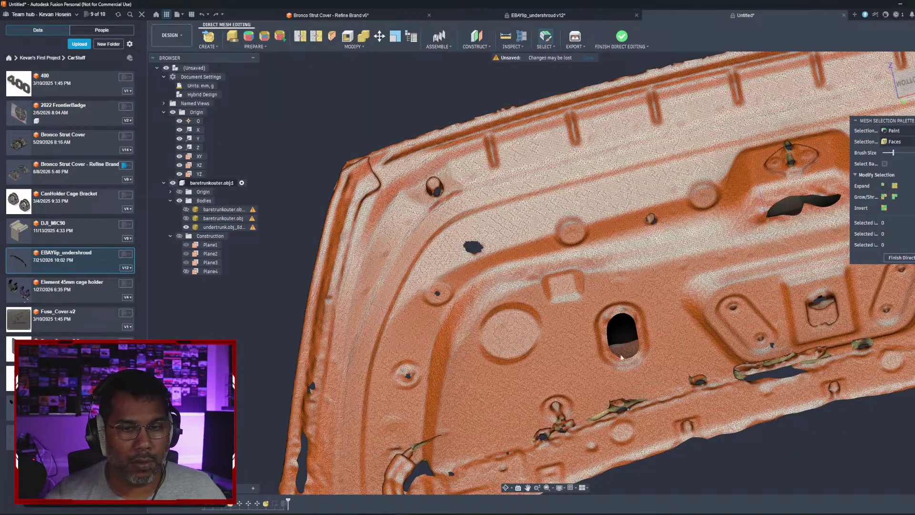
Step: Create a construction plane through three new mesh points spread across the trapezoidal feature's flat face, with 0 mm offset
shift+middle_drag(601, 354, 596, 248)
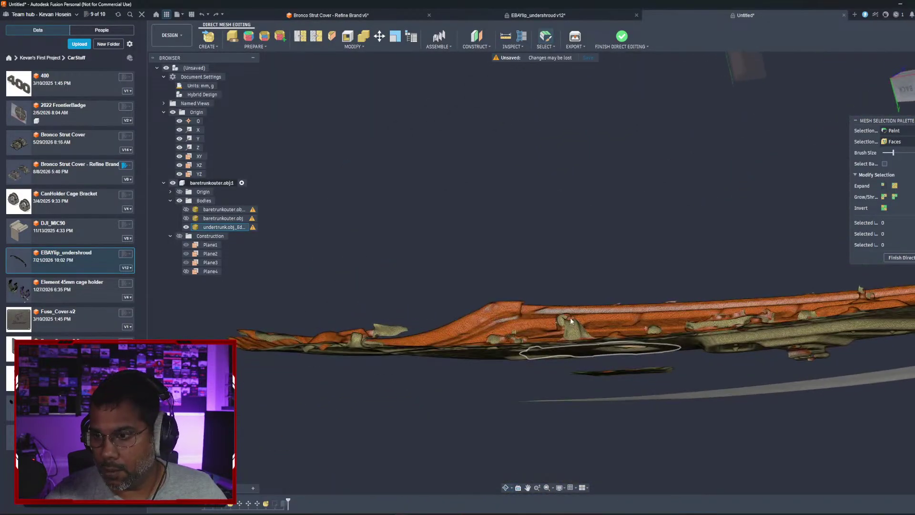
mouse_move(541, 293)
shift+middle_down()
mouse_move(543, 255)
mouse_move(550, 353)
mouse_move(606, 333)
mouse_move(566, 290)
shift+middle_up()
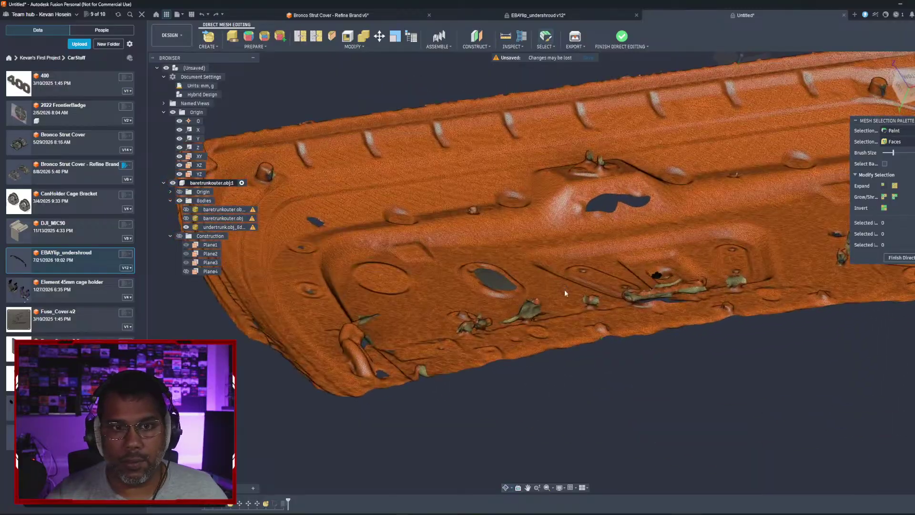
middle_drag(405, 253, 481, 302)
scroll(482, 302, up, 5)
scroll(494, 318, up, 4)
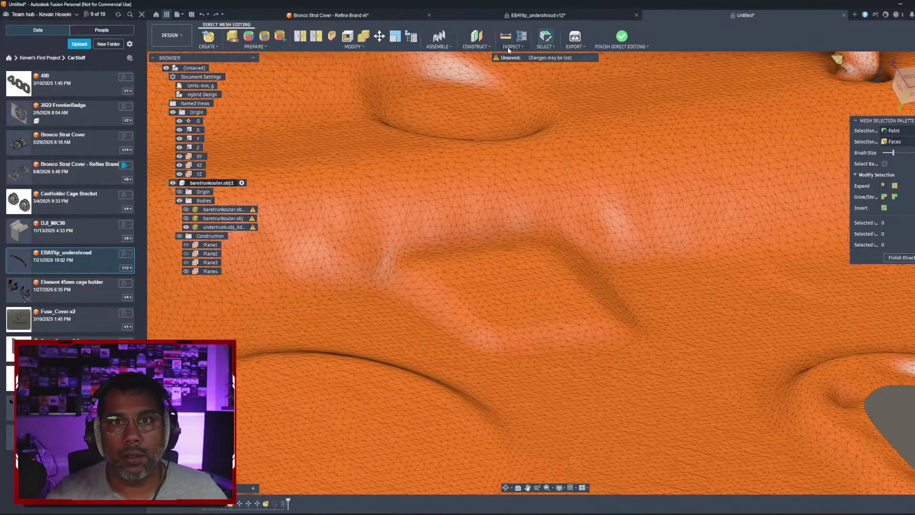
click(509, 47)
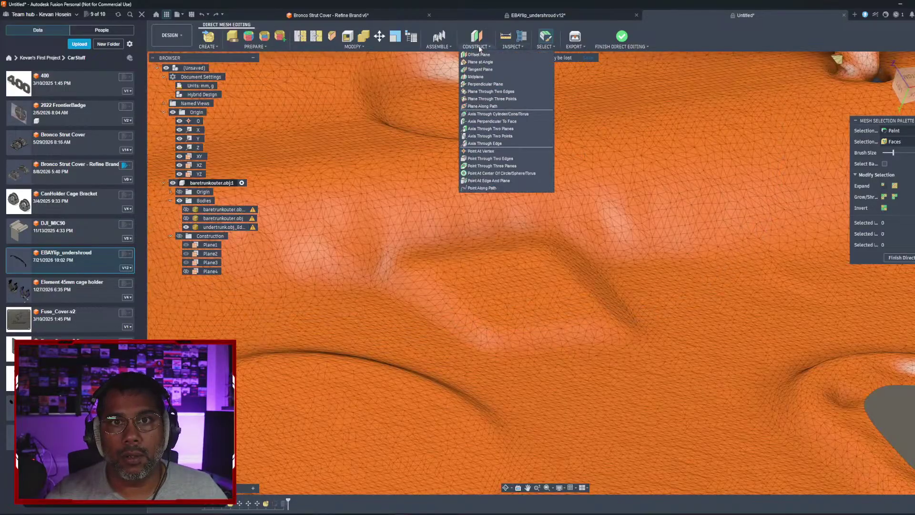
click(507, 181)
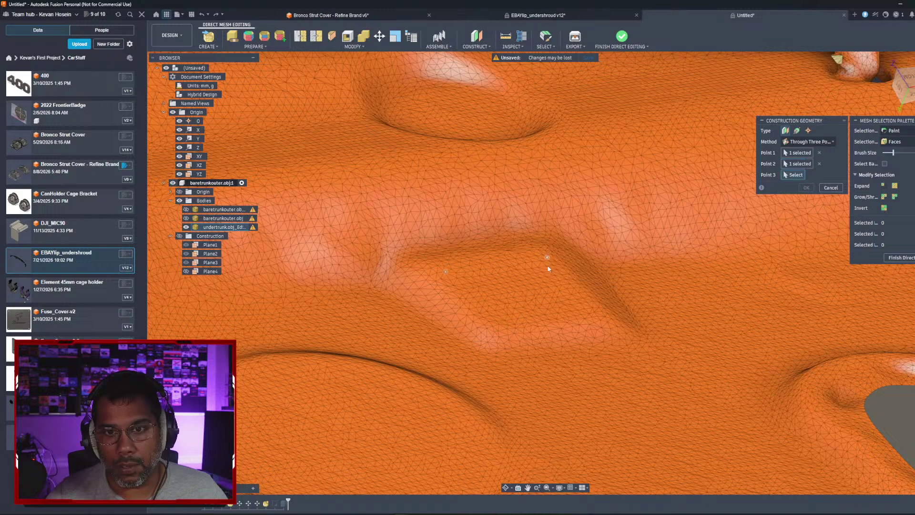
click(539, 320)
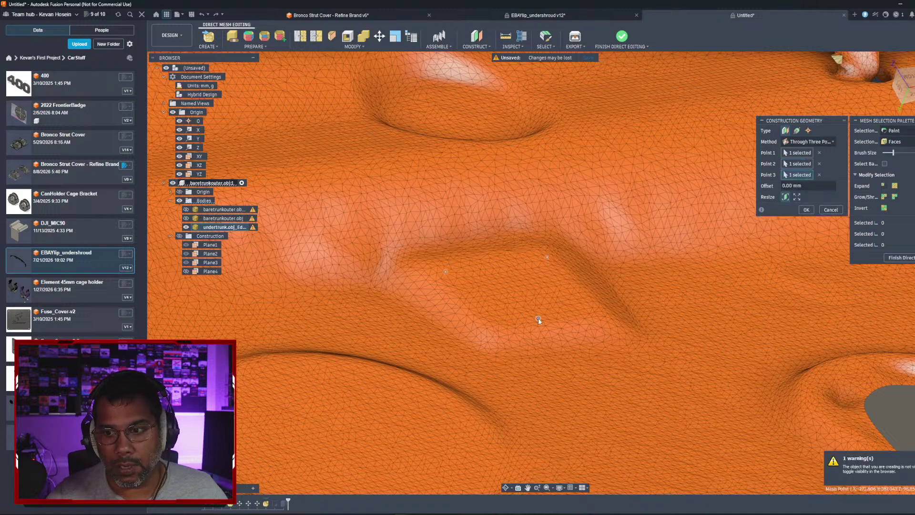
click(807, 209)
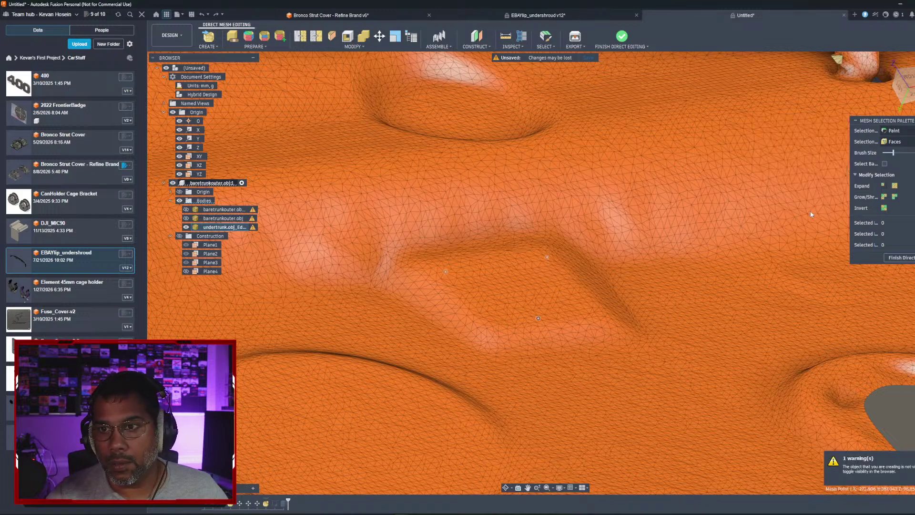
Step: Show the construction geometry with only Plane5 visible and hide the edited undertrunk mesh
mouse_move(541, 291)
shift+middle_down()
mouse_move(537, 251)
mouse_move(500, 374)
mouse_move(542, 286)
mouse_move(536, 297)
shift+middle_up()
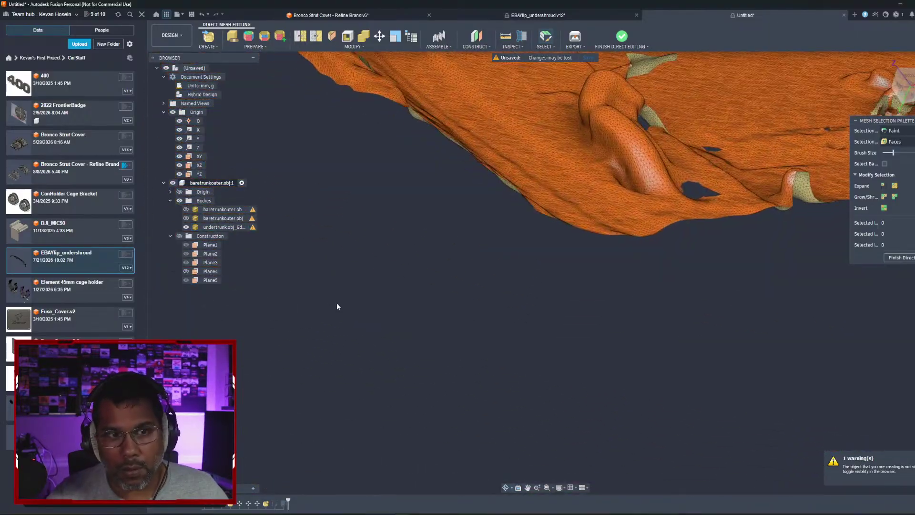
click(180, 236)
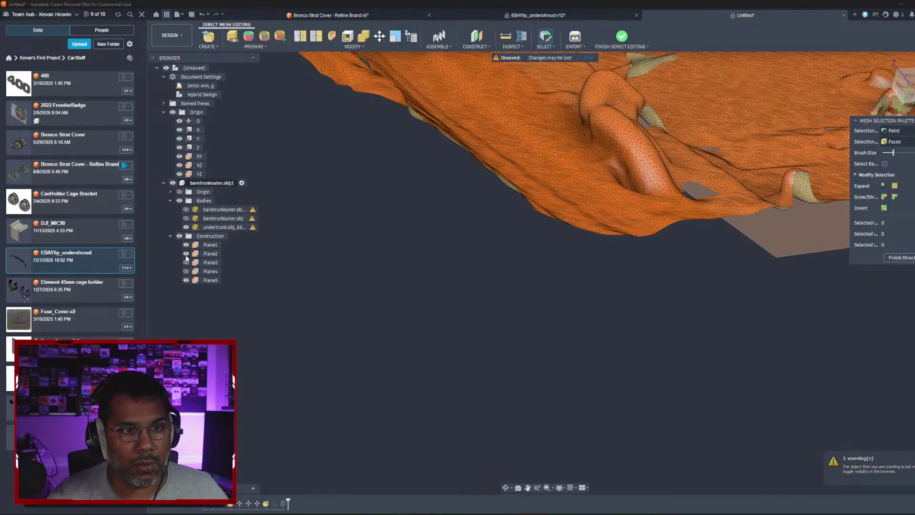
shift+middle_drag(377, 329, 416, 395)
scroll(414, 396, down, 5)
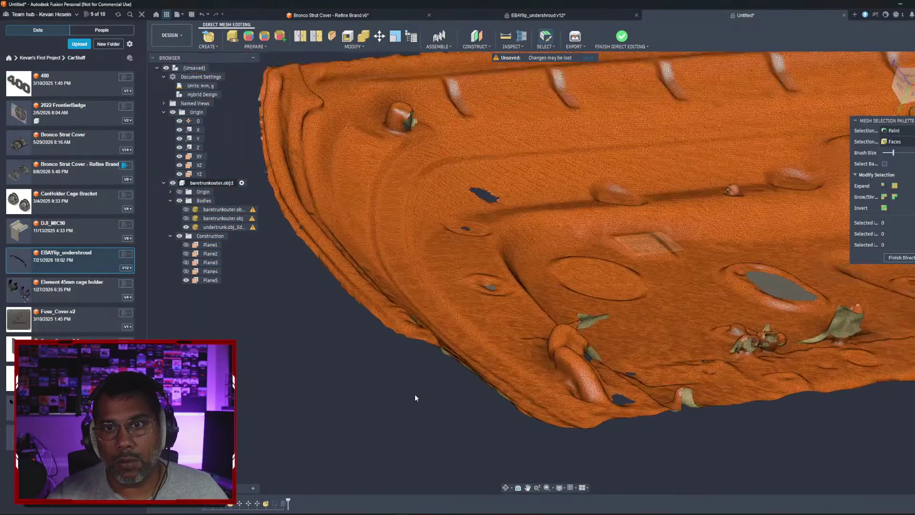
scroll(545, 294, up, 4)
middle_drag(729, 196, 574, 332)
scroll(574, 331, up, 4)
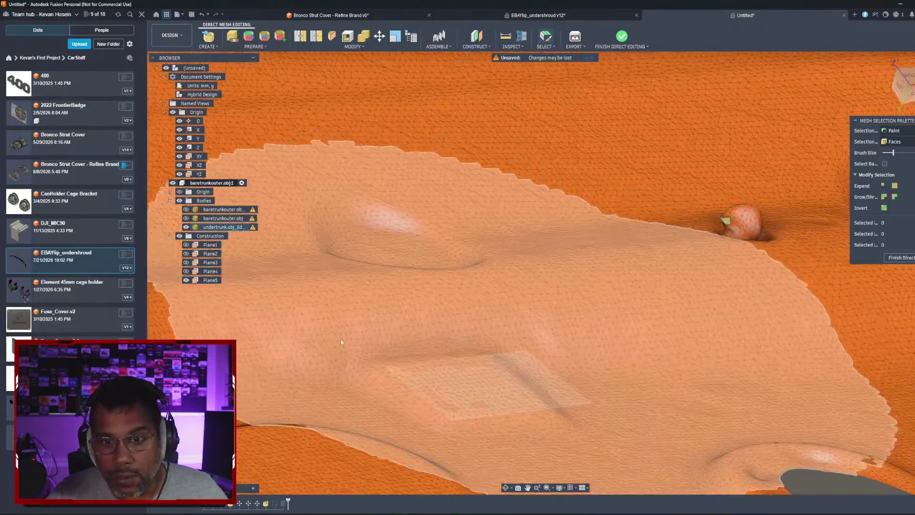
click(186, 227)
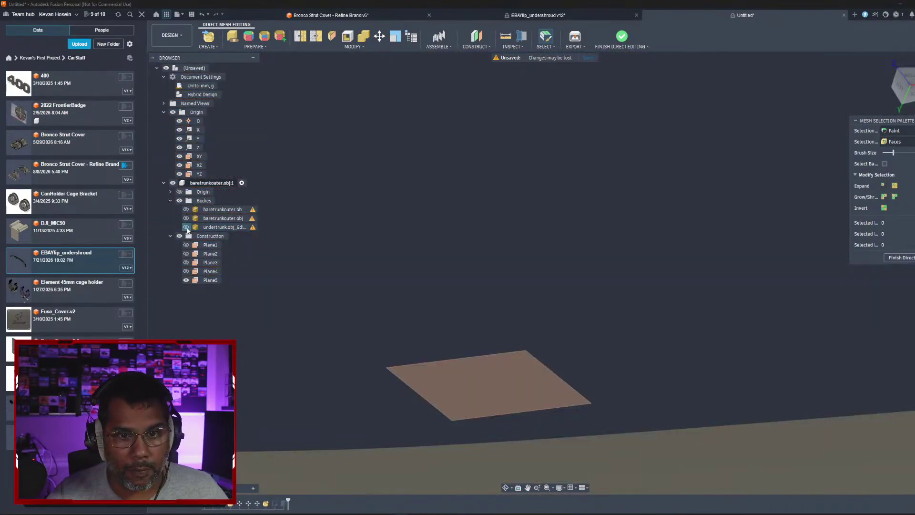
Step: Show the edited undertrunk mesh again and finish the direct mesh editing session
click(186, 228)
click(186, 228)
click(186, 227)
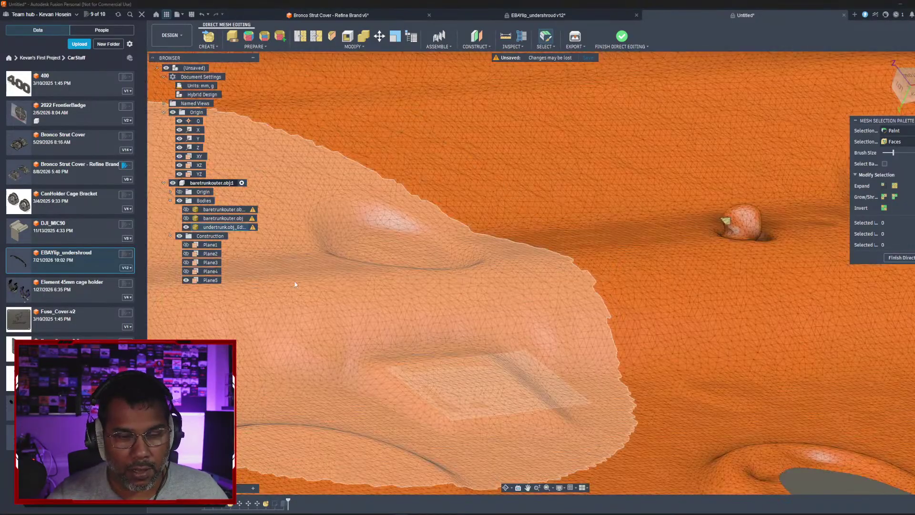
scroll(415, 292, down, 5)
mouse_move(451, 336)
shift+middle_down()
mouse_move(462, 286)
mouse_move(435, 341)
shift+middle_up()
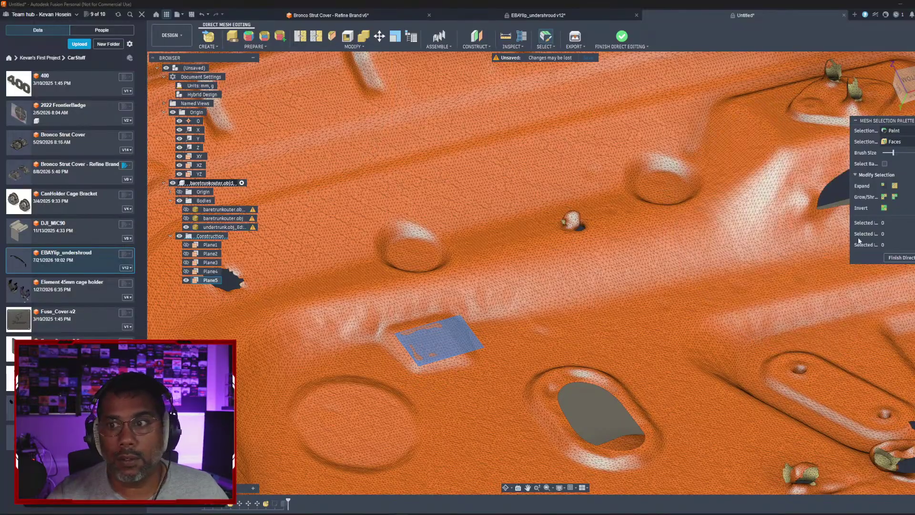
click(895, 258)
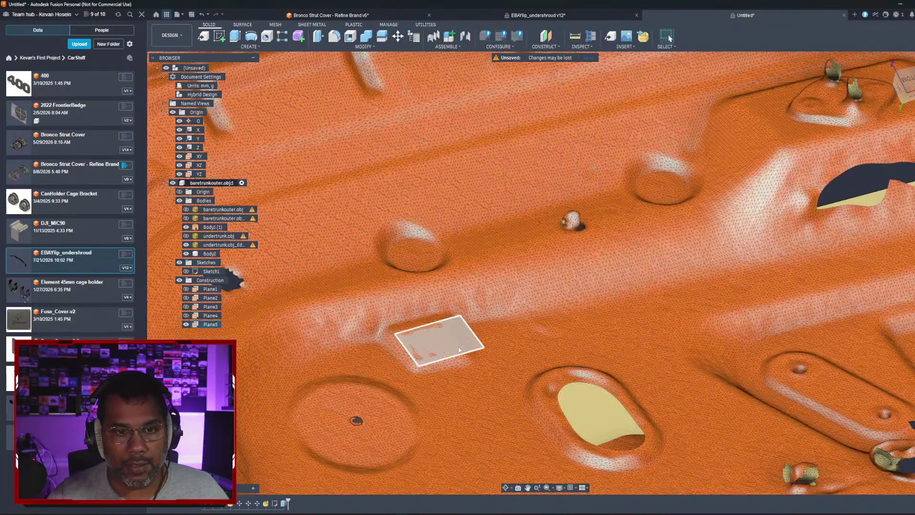
Step: Try to sketch a three-point rectangle on Plane5 along the trapezoidal feature's inner edges, check it from an angle and finish the sketch
click(456, 348)
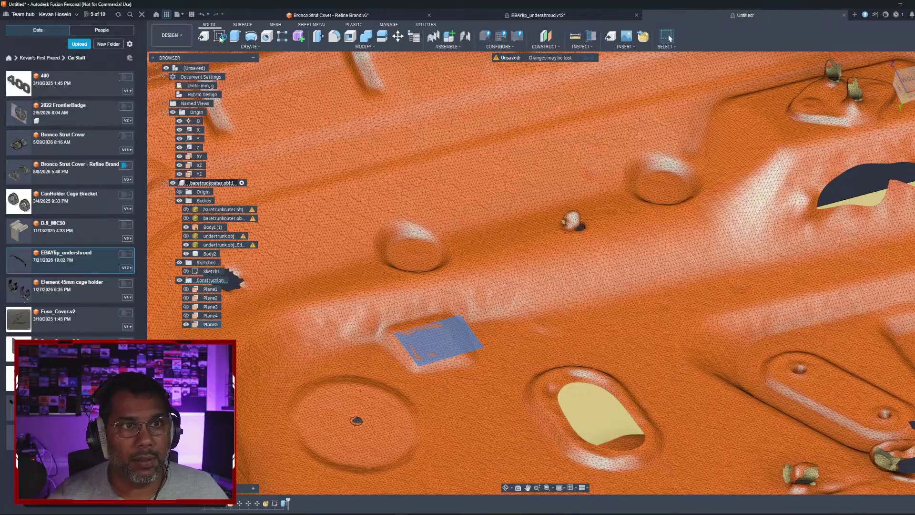
click(220, 36)
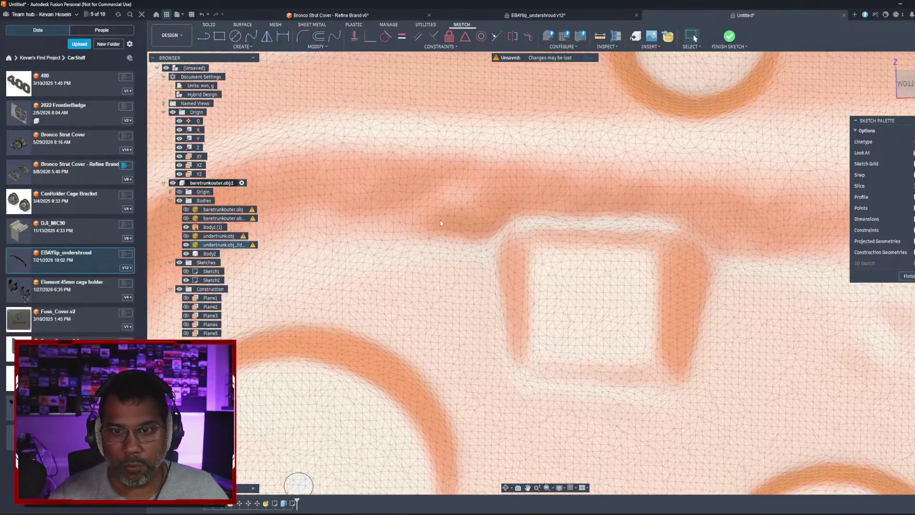
key(r)
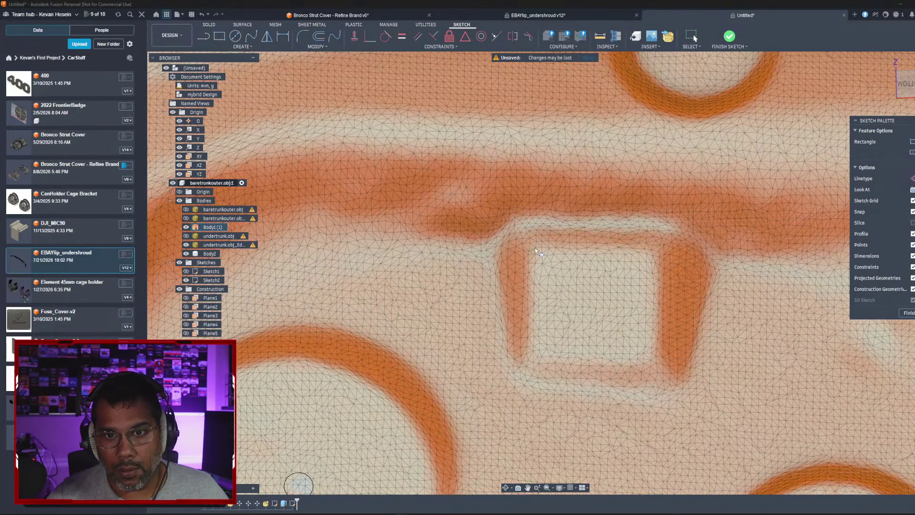
click(534, 248)
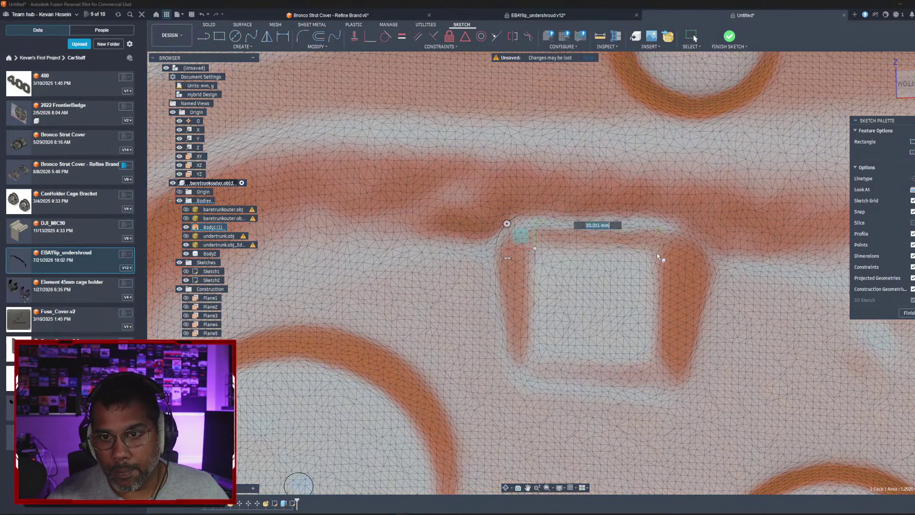
click(657, 253)
click(589, 358)
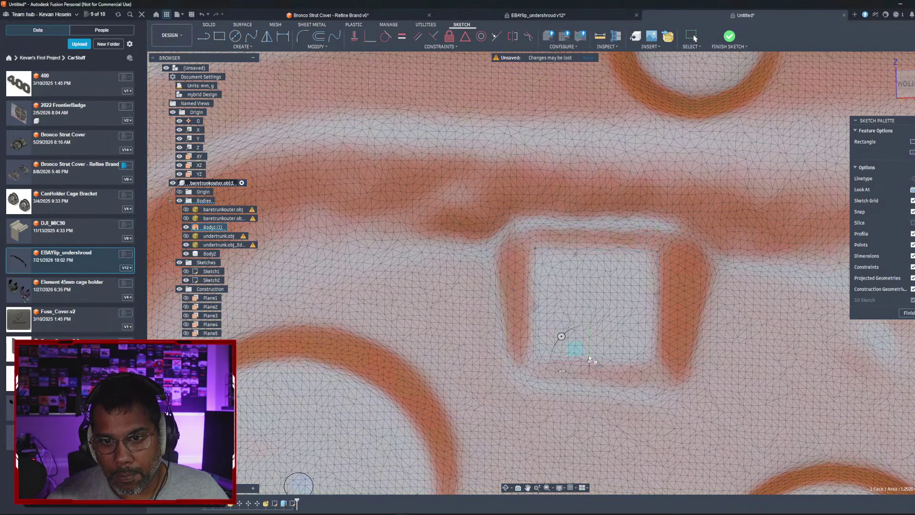
shift+middle_drag(591, 285, 591, 262)
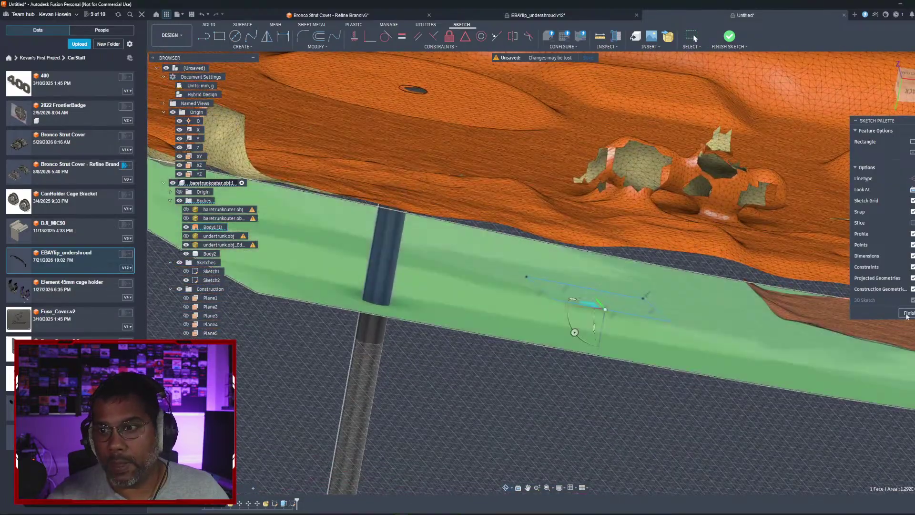
click(729, 36)
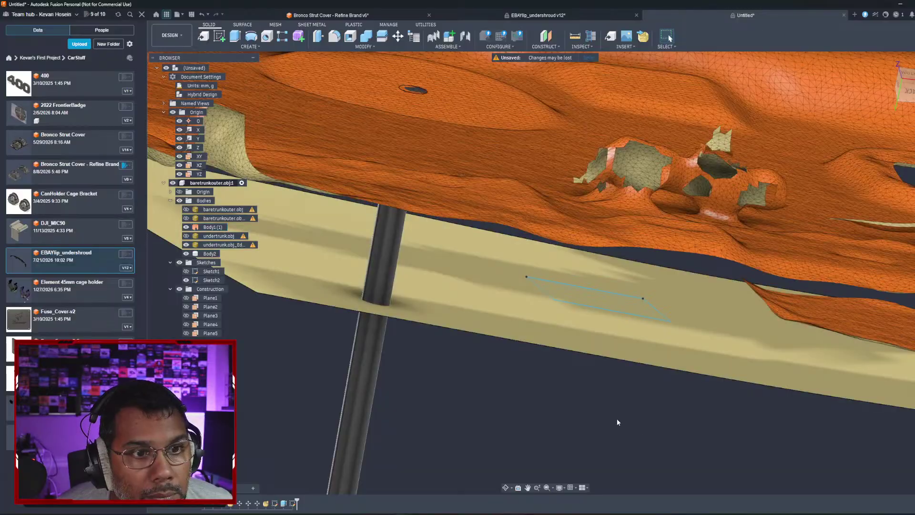
shift+middle_drag(548, 373, 664, 250)
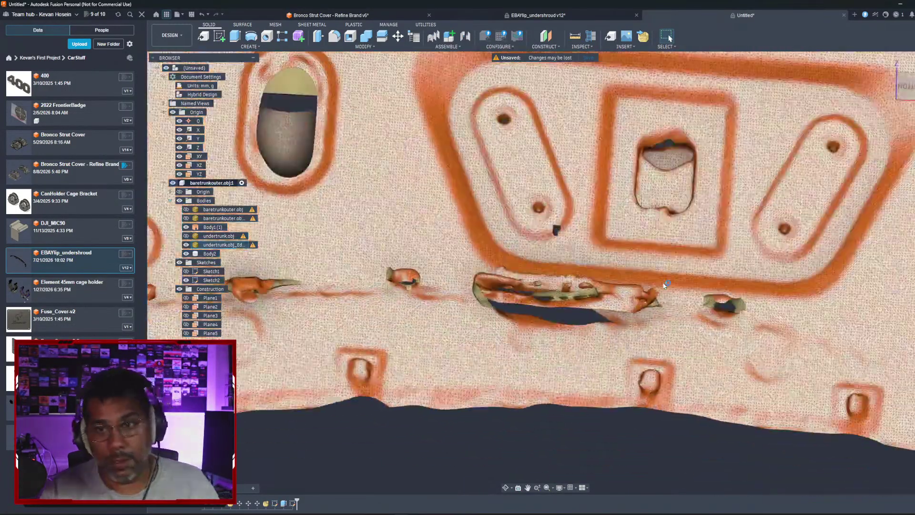
Step: Reopen the new sketch for a check against the mesh and undo its creation
double_click(292, 503)
middle_drag(238, 72, 635, 373)
shift+middle_drag(518, 282, 510, 235)
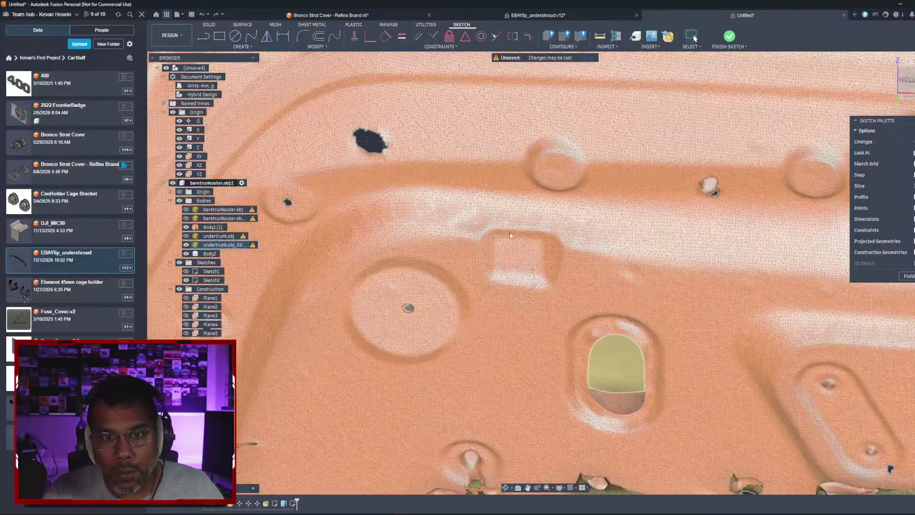
shift+middle_drag(518, 268, 522, 238)
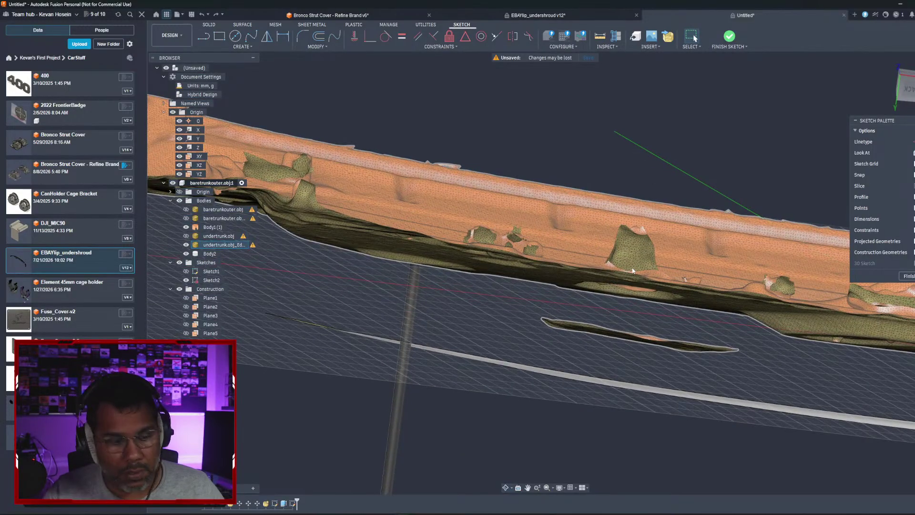
key(ctrl+z)
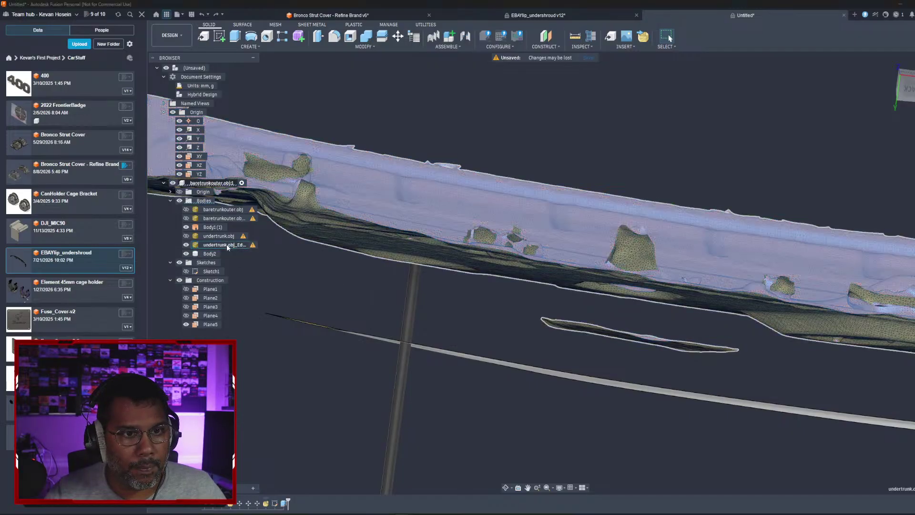
Step: Create a new sketch on Plane5 and orient the view to the trapezoidal feature
click(209, 325)
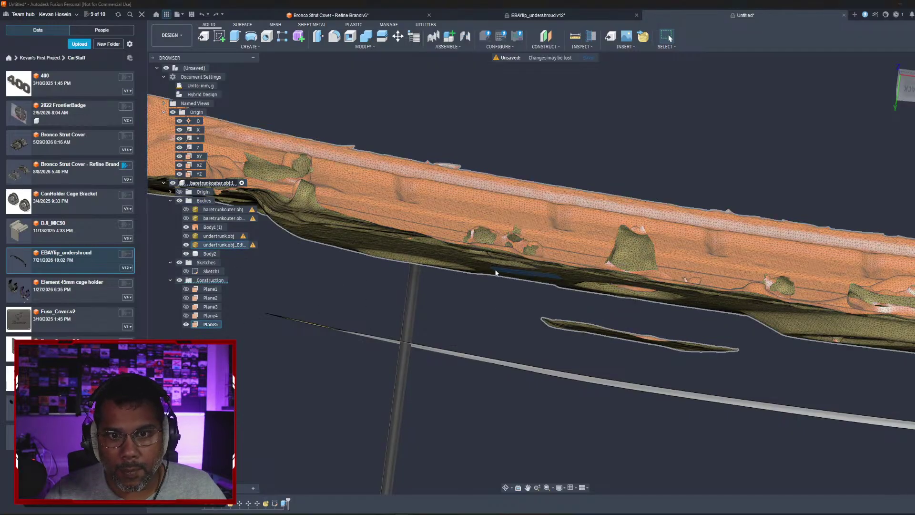
shift+middle_drag(508, 309, 518, 286)
click(518, 286)
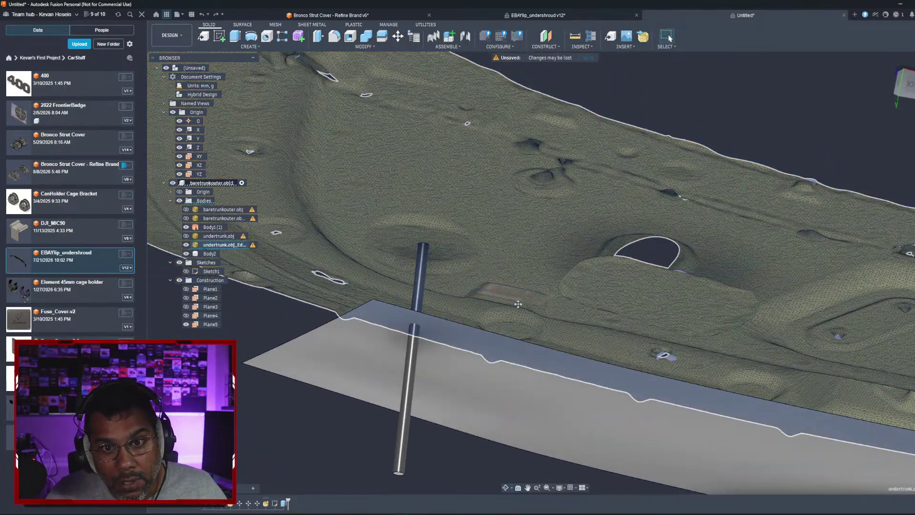
shift+middle_drag(516, 302, 506, 319)
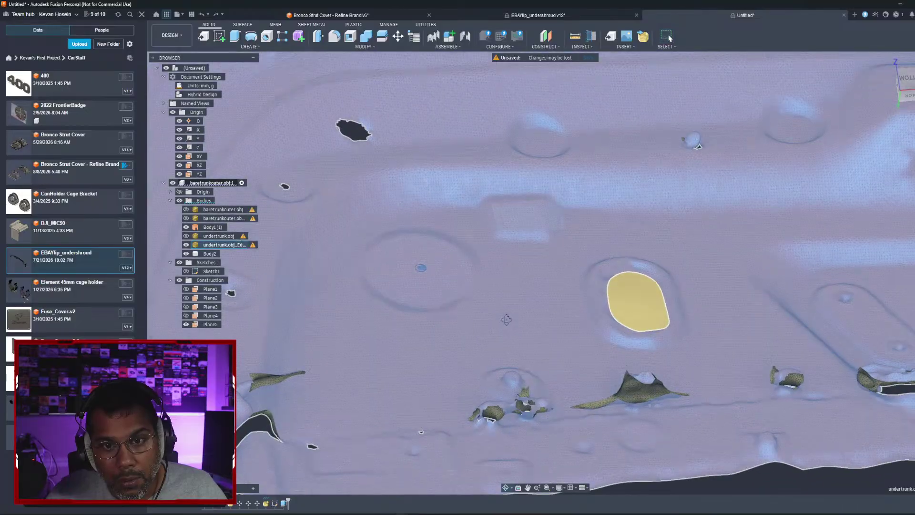
click(540, 217)
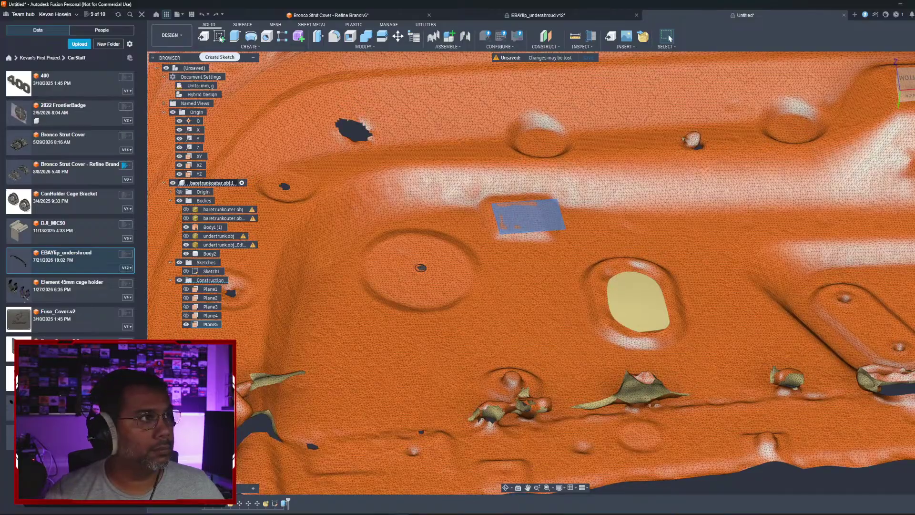
click(220, 37)
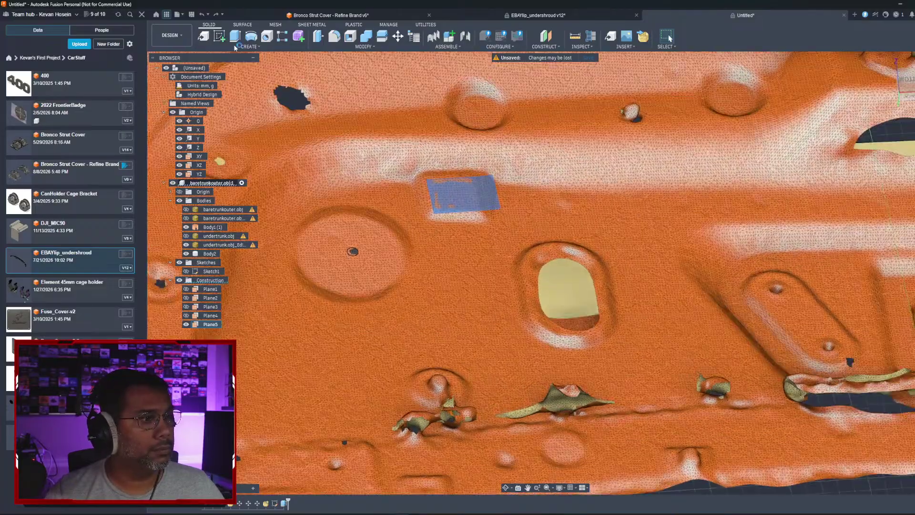
scroll(548, 206, up, 3)
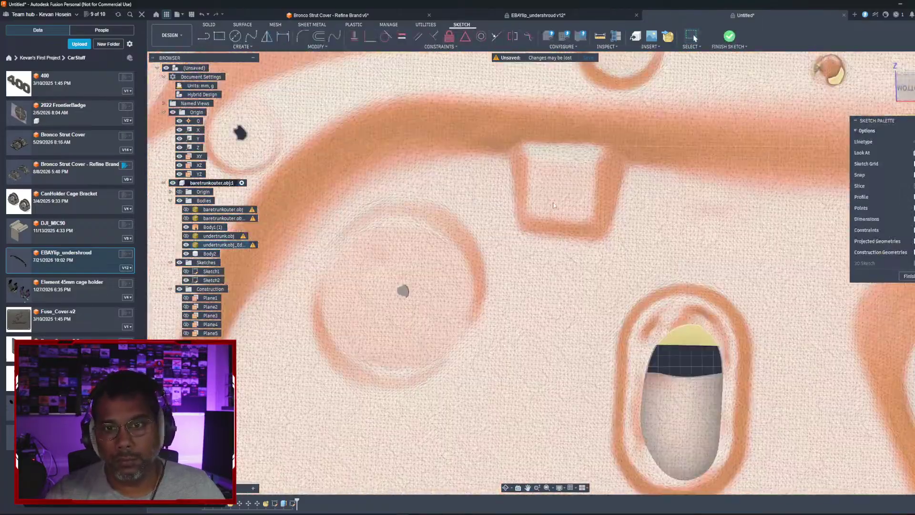
mouse_move(553, 206)
shift+middle_down()
mouse_move(582, 159)
mouse_move(580, 142)
mouse_move(806, 271)
mouse_move(702, 296)
mouse_move(646, 274)
mouse_move(631, 253)
shift+middle_up()
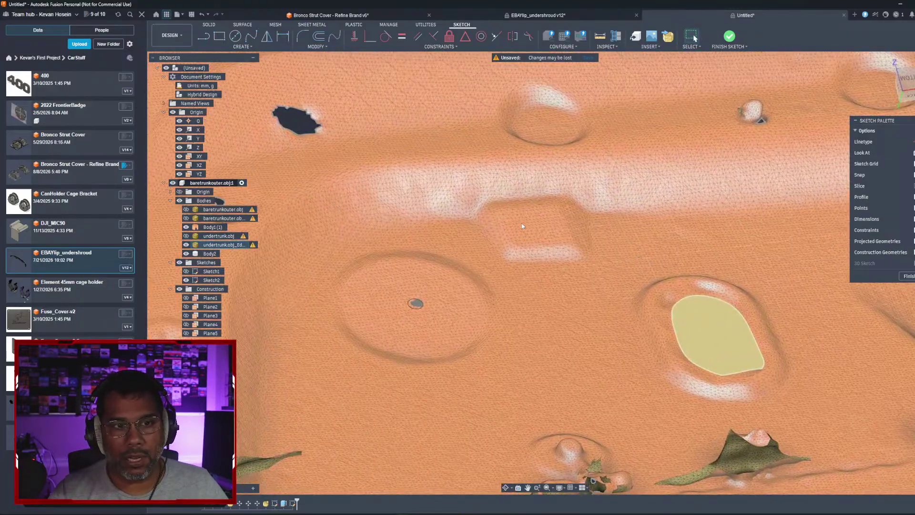
middle_drag(523, 226, 549, 263)
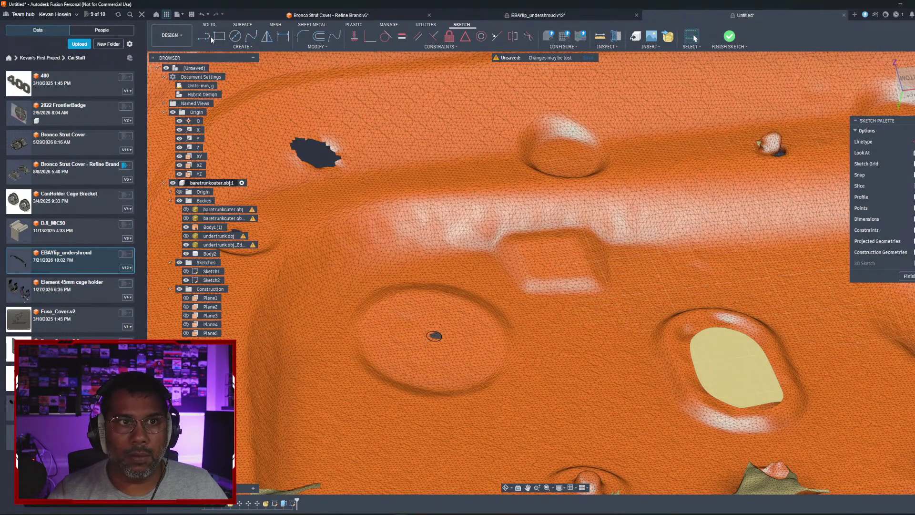
click(236, 38)
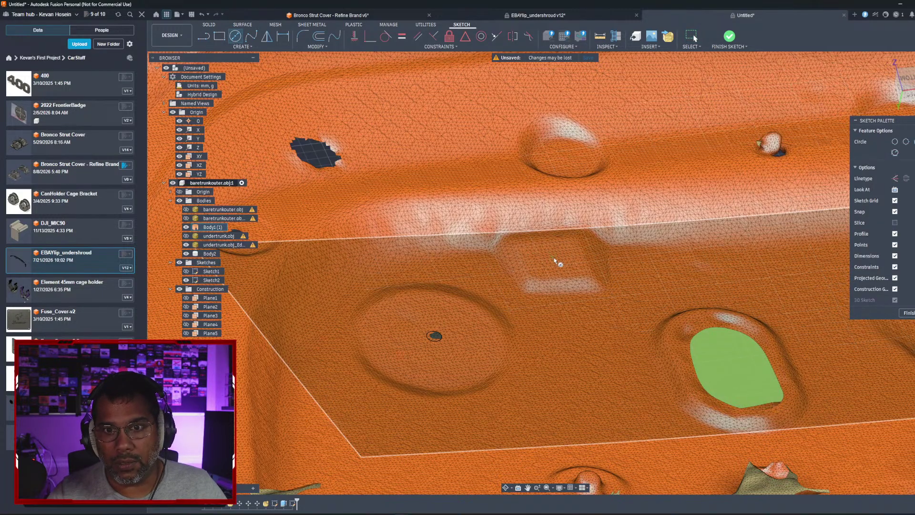
key(Escape)
mouse_move(561, 261)
shift+middle_down()
mouse_move(467, 286)
mouse_move(547, 271)
shift+middle_up()
key(c)
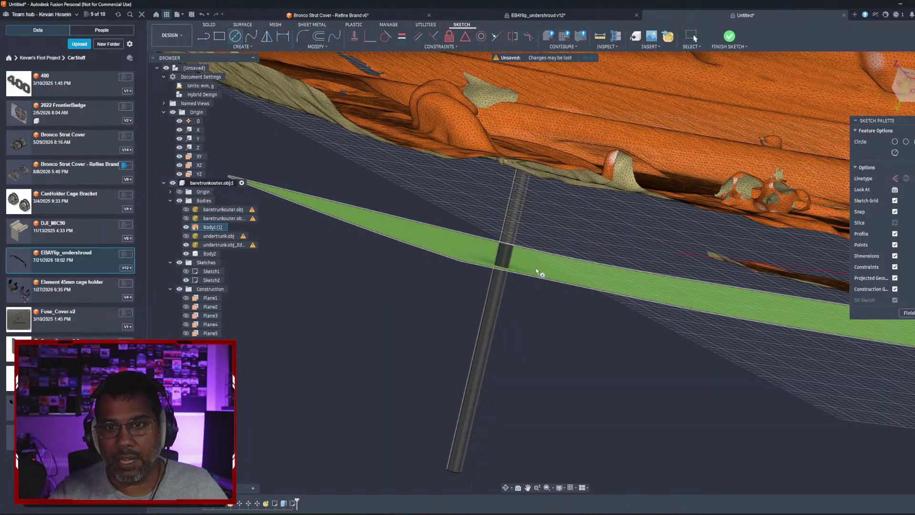
click(536, 268)
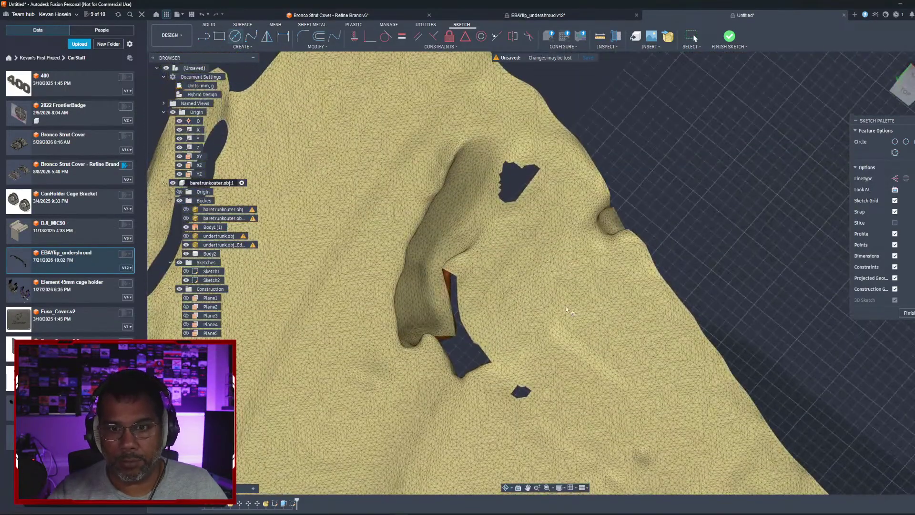
scroll(577, 295, up, 3)
scroll(581, 347, down, 4)
scroll(581, 347, down, 3)
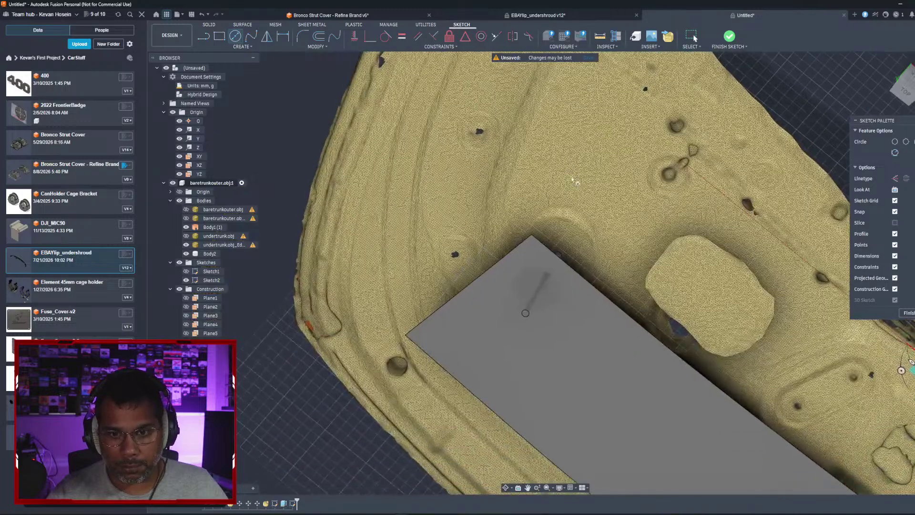
shift+middle_drag(571, 176, 638, 191)
shift+middle_drag(547, 209, 544, 219)
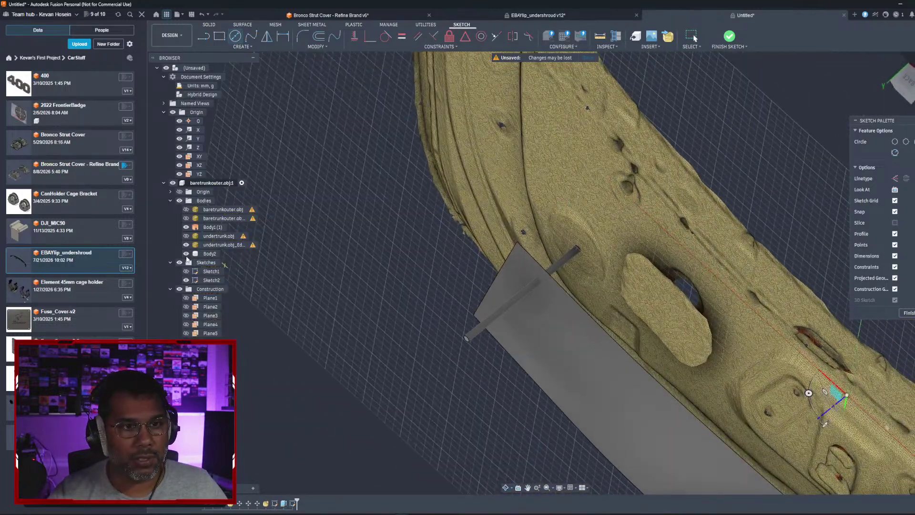
Step: Hide Body2 and Body1 (1) so that only the edited undertrunk mesh surrounds the sketch
click(186, 253)
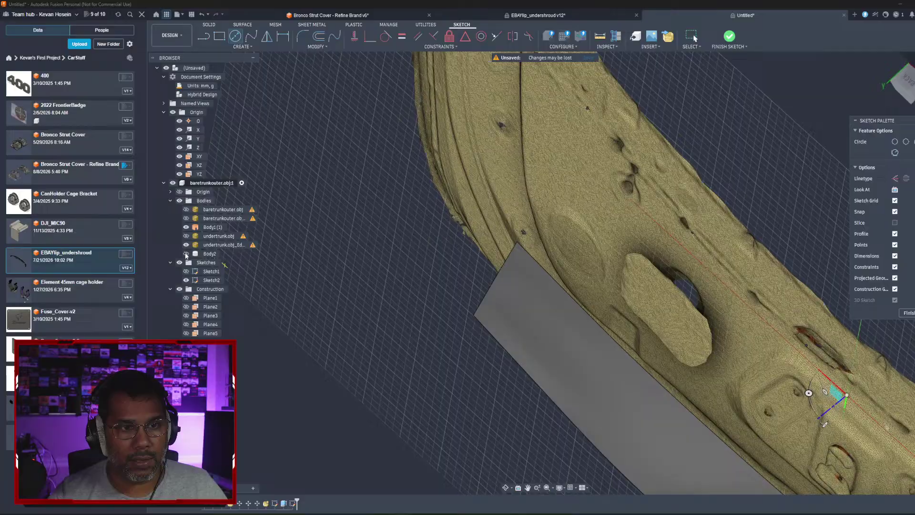
click(186, 227)
shift+middle_drag(569, 268, 525, 286)
scroll(507, 303, up, 10)
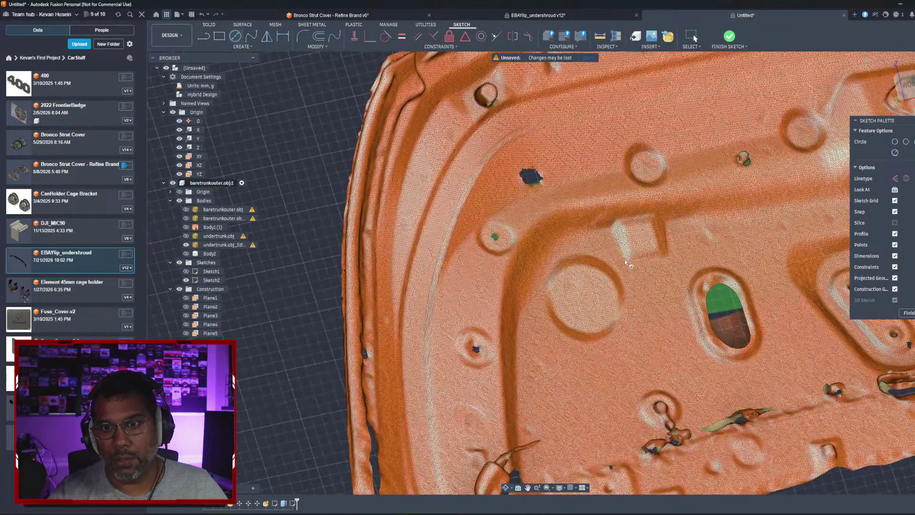
scroll(507, 304, up, 5)
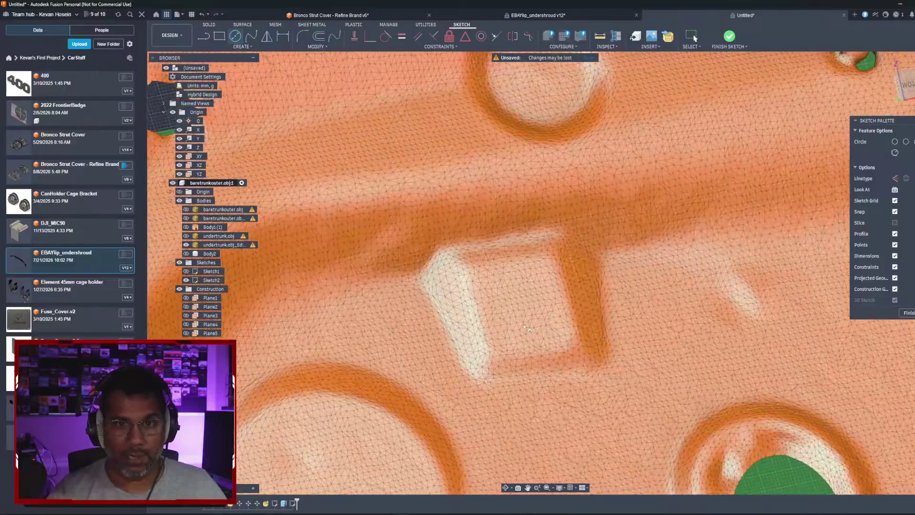
key(r)
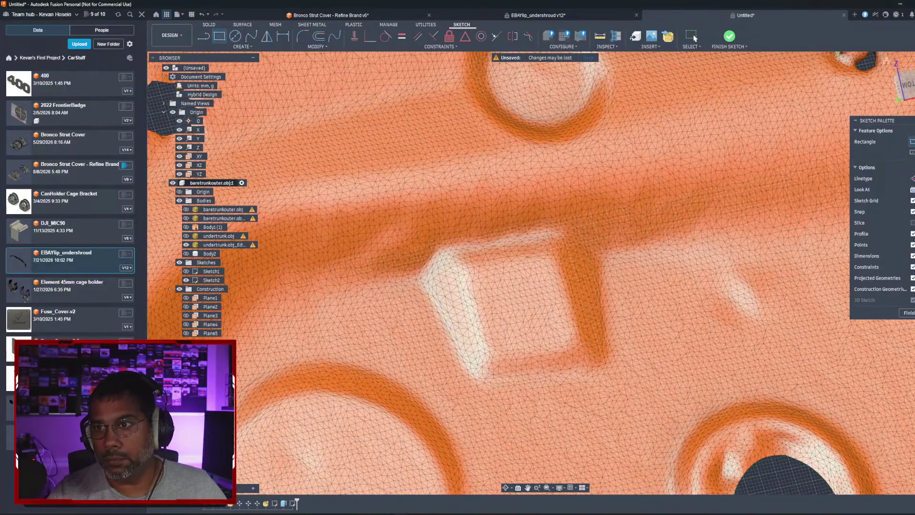
shift+middle_drag(524, 224, 539, 200)
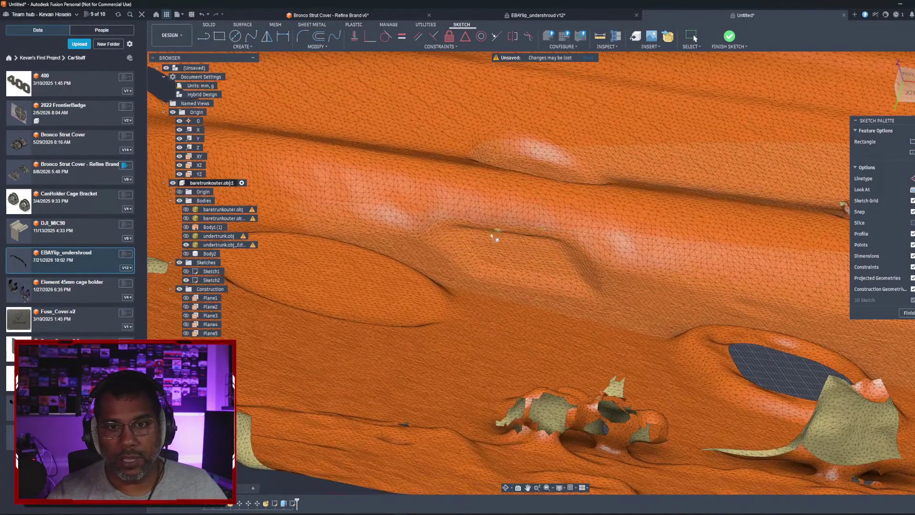
click(471, 235)
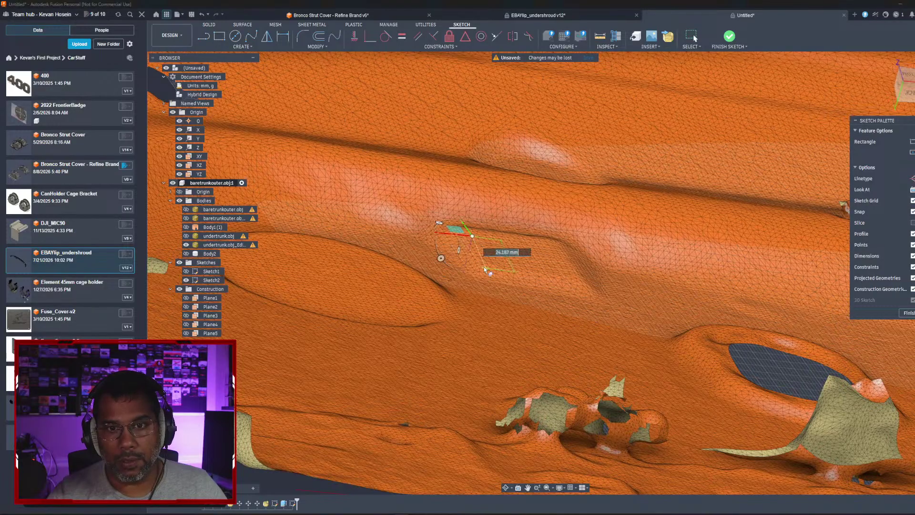
click(484, 263)
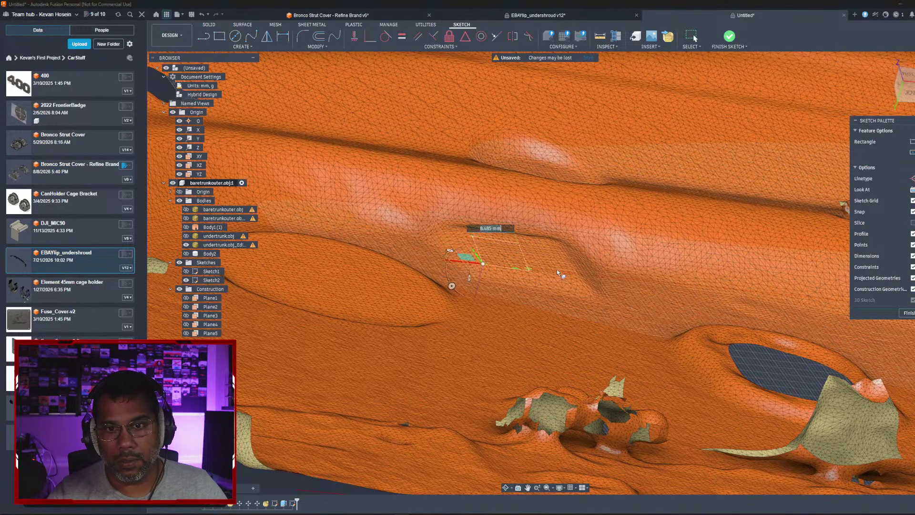
shift+middle_drag(571, 273, 570, 291)
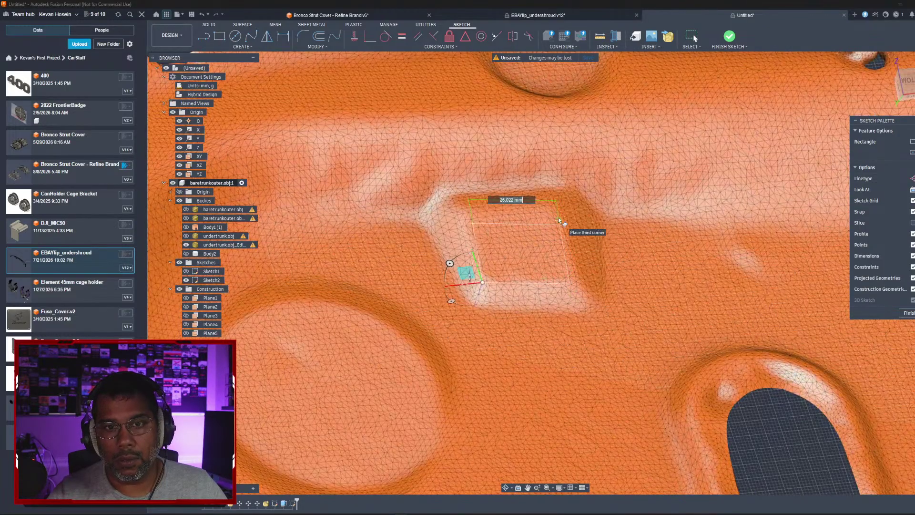
shift+middle_drag(545, 216, 539, 197)
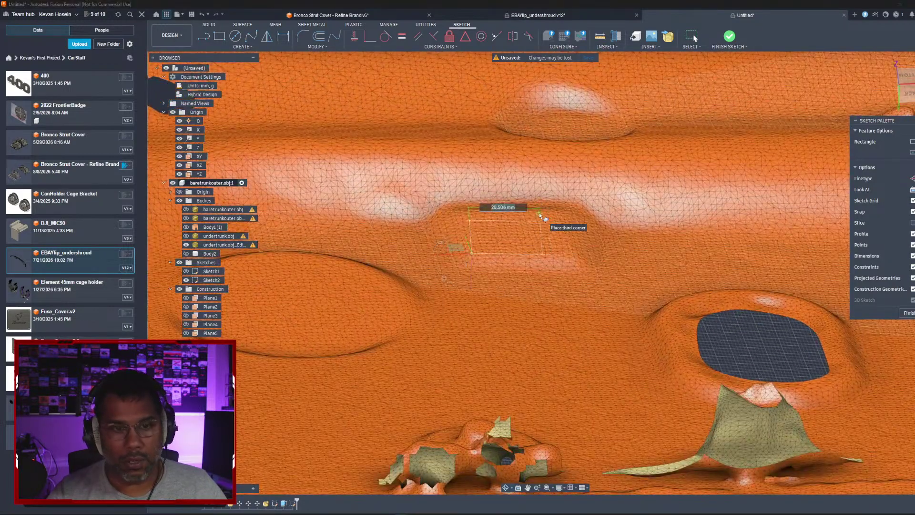
key(Escape)
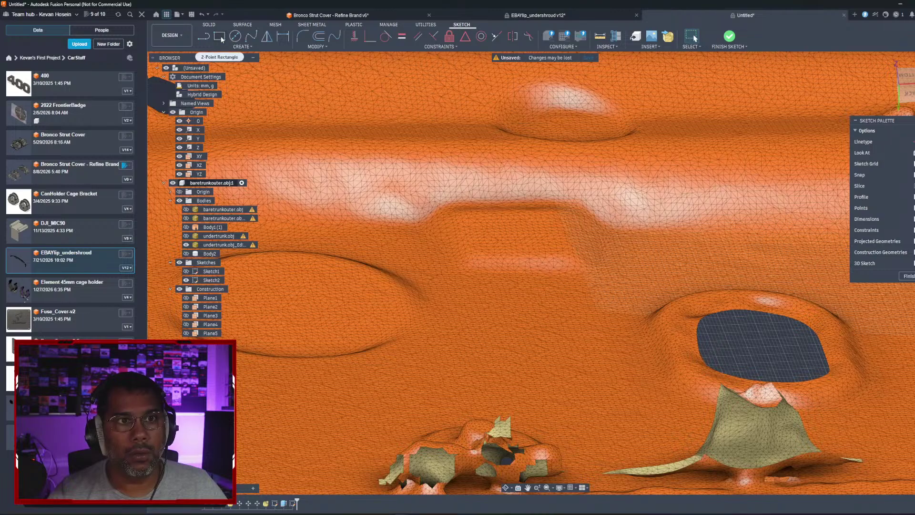
Step: Sketch a three-point rectangle about 26 mm wide along the trapezoidal feature's inner edges and finish the sketch
click(219, 37)
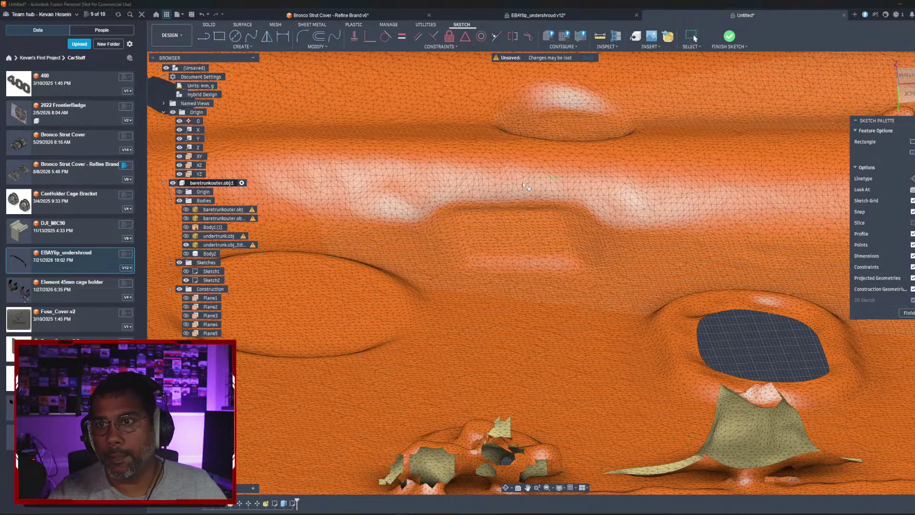
click(465, 213)
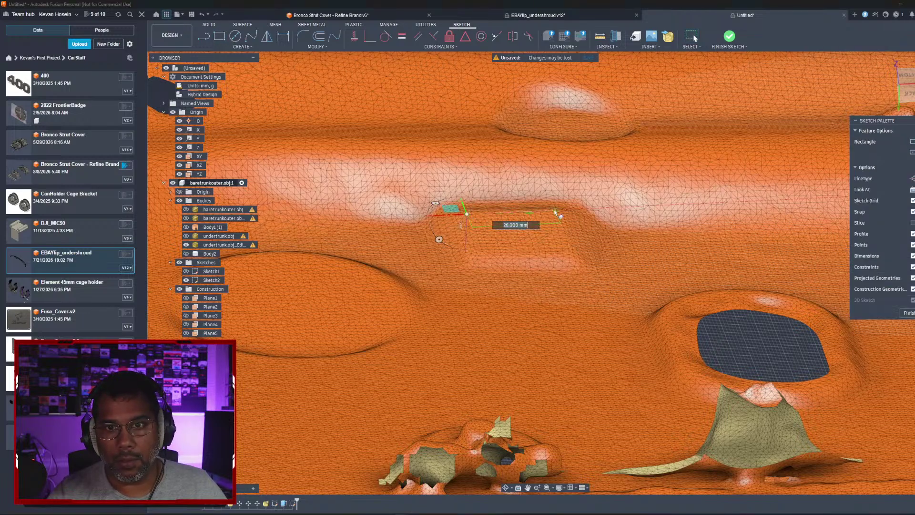
scroll(555, 210, up, 5)
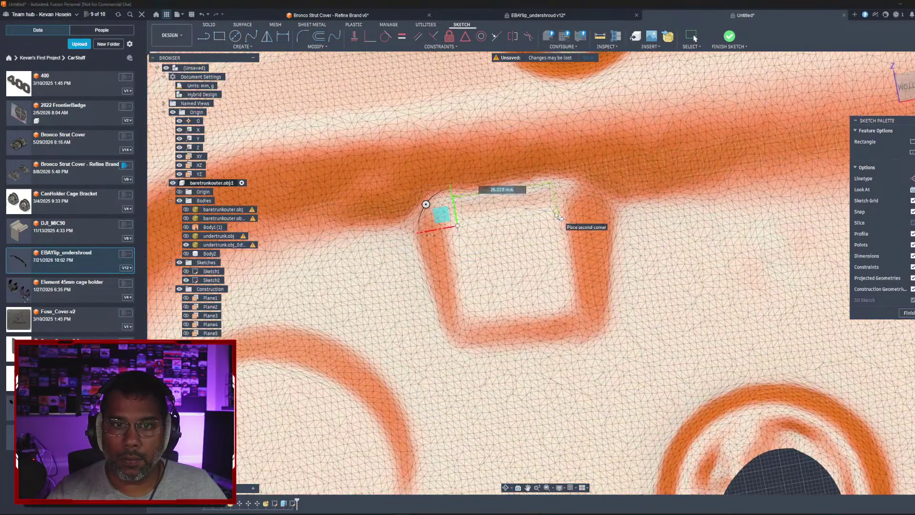
click(555, 212)
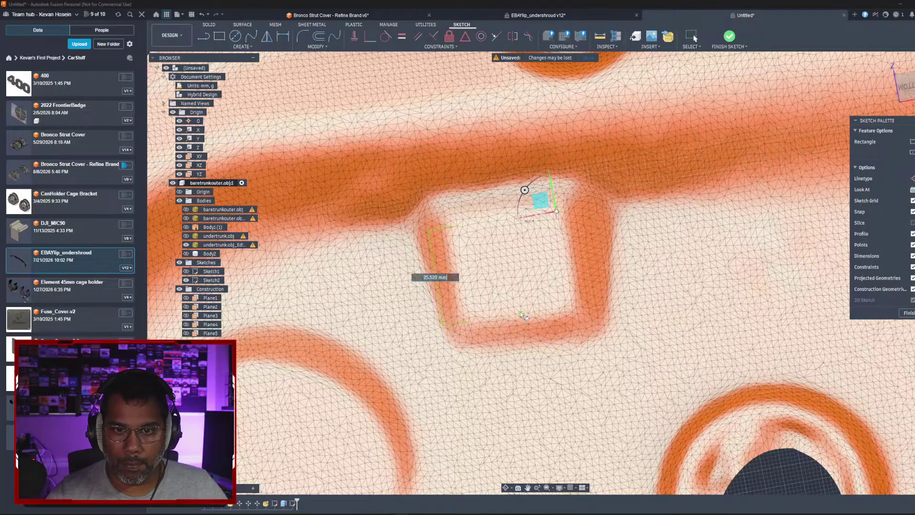
shift+middle_drag(522, 315, 557, 279)
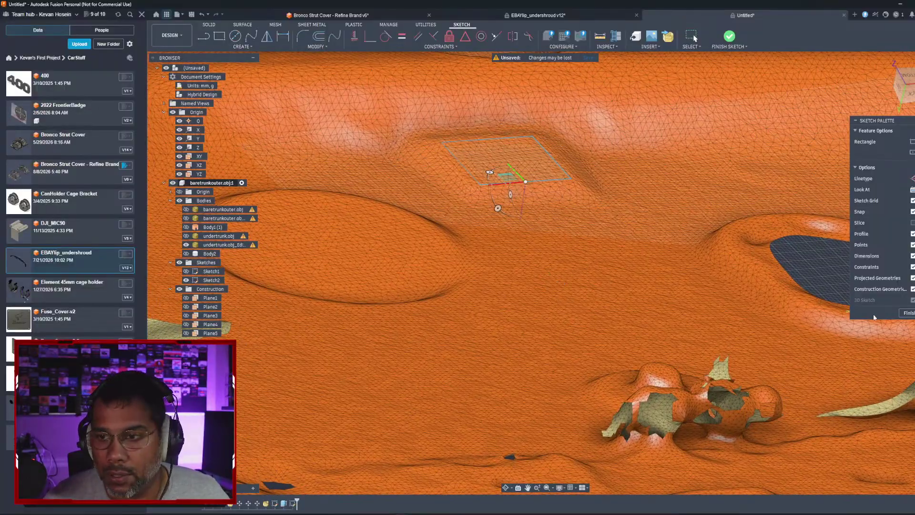
click(908, 313)
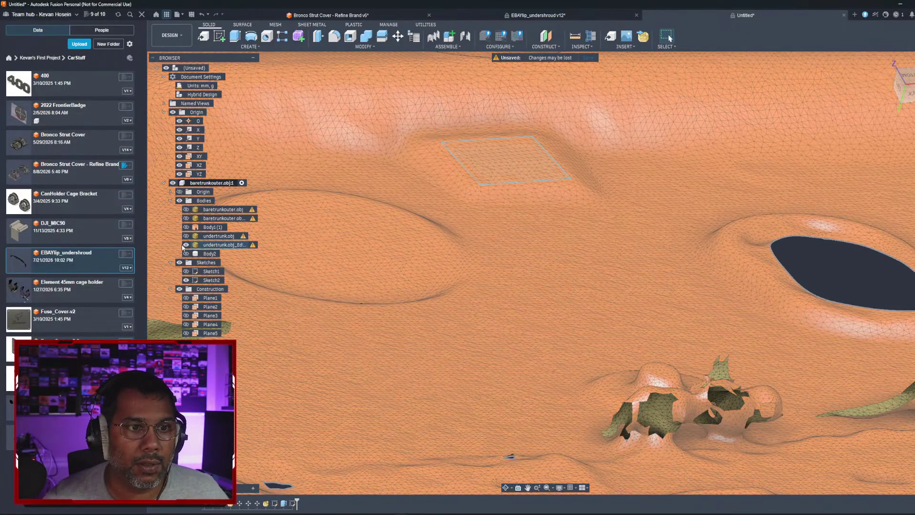
Step: Hide the edited undertrunk mesh and reopen Sketch2 for editing
click(185, 245)
shift+middle_drag(501, 204, 482, 216)
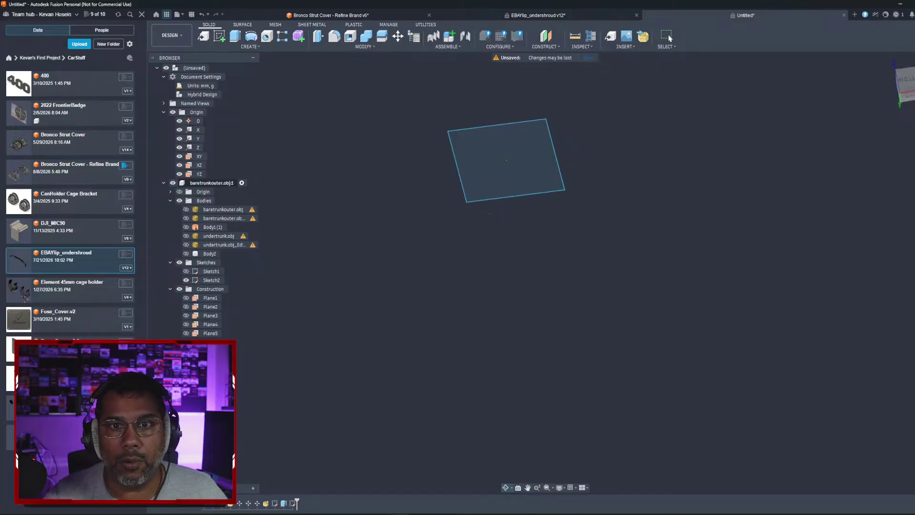
right_click(205, 281)
click(215, 326)
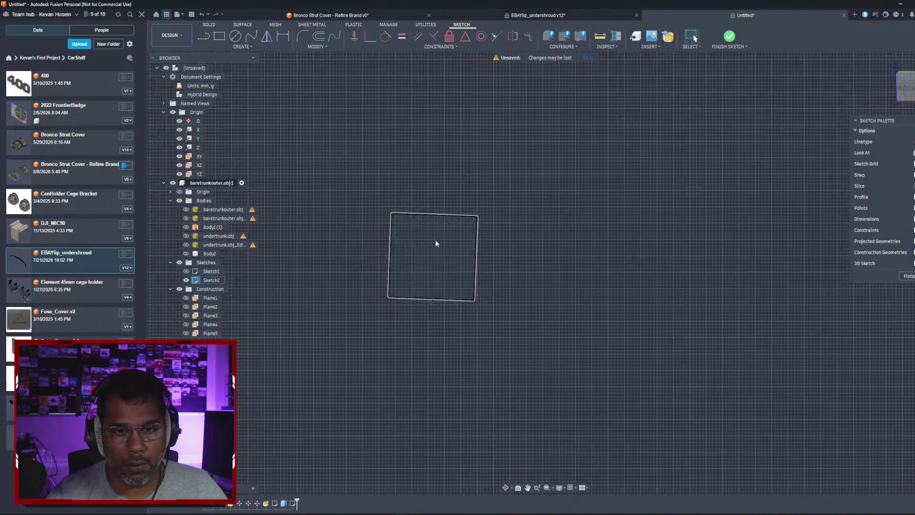
Step: Draw a circle at the rectangle's center and set its diameter to 7 mm
key(c)
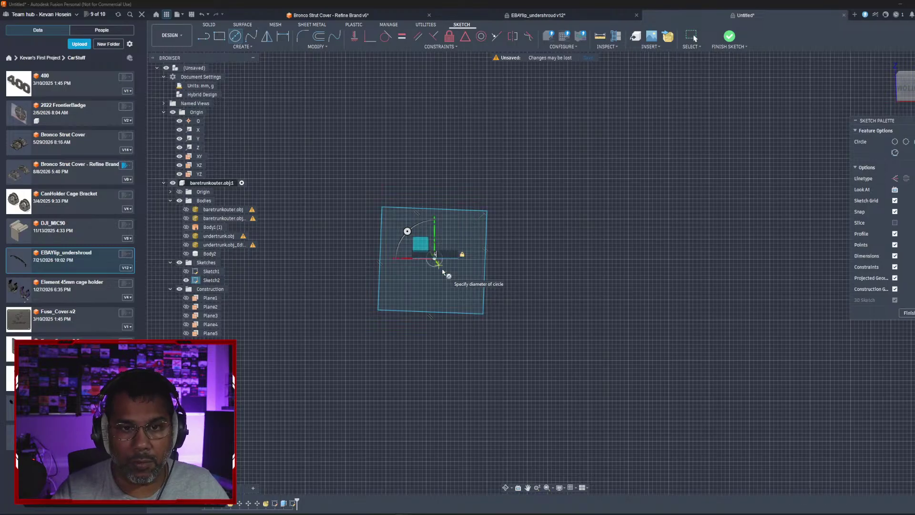
scroll(437, 266, up, 5)
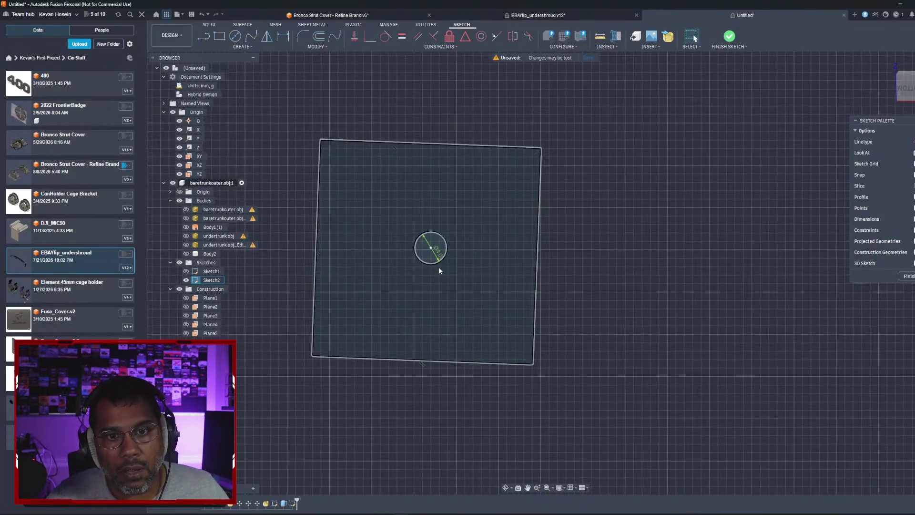
click(437, 255)
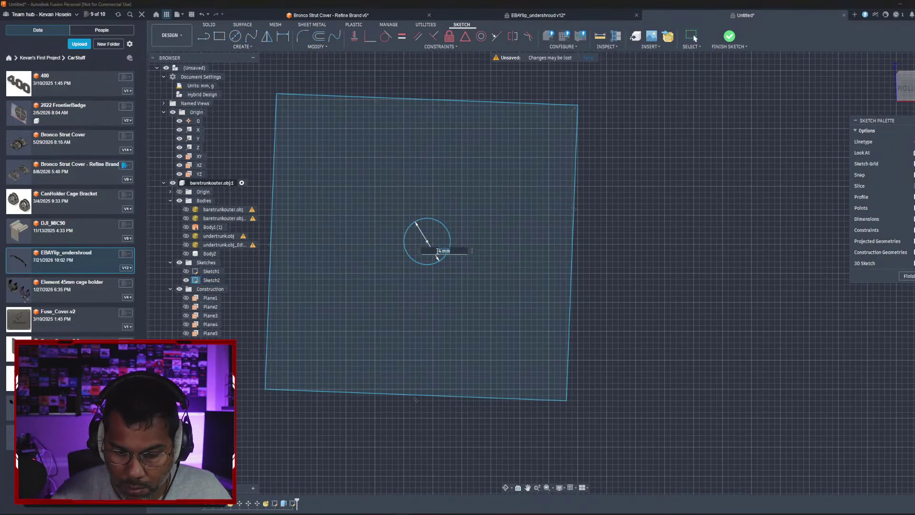
key(Return)
scroll(437, 250, down, 3)
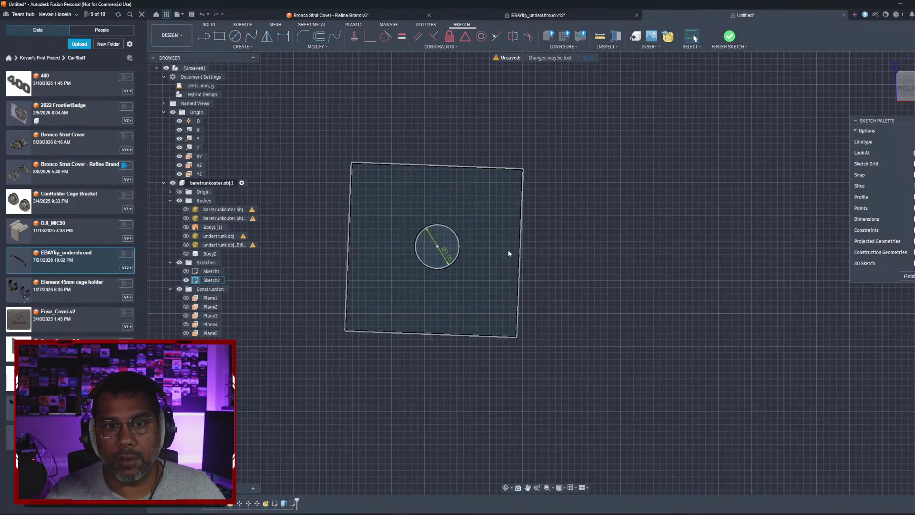
Step: Start an extrusion from the sketch with Body1 (1), Body2 and the edited undertrunk mesh shown for reference
key(e)
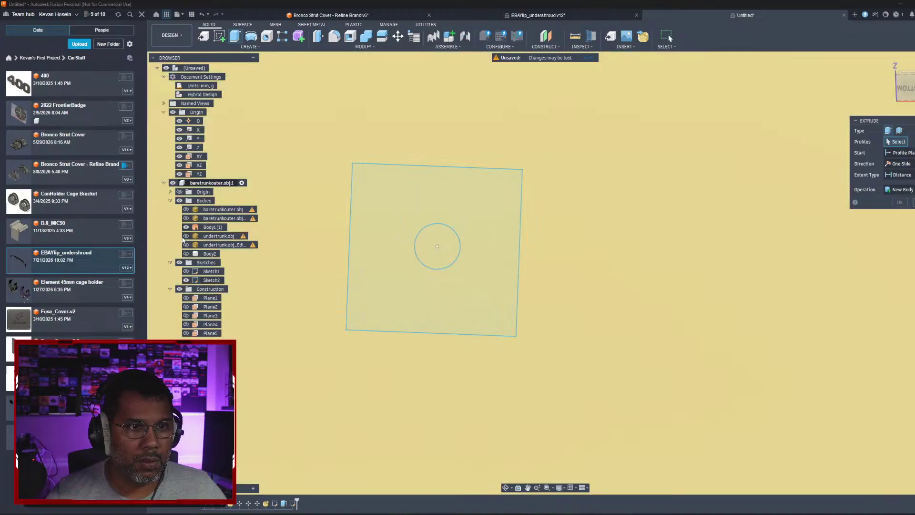
click(186, 246)
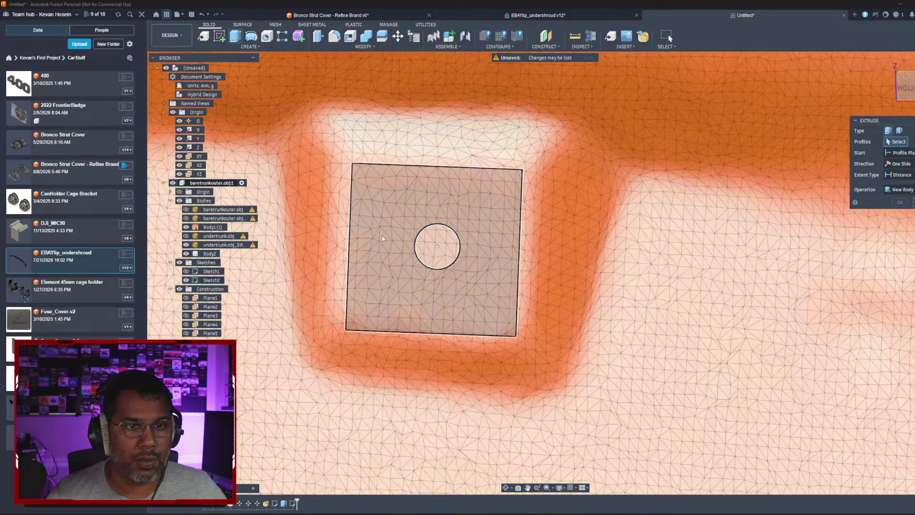
shift+middle_drag(384, 238, 408, 206)
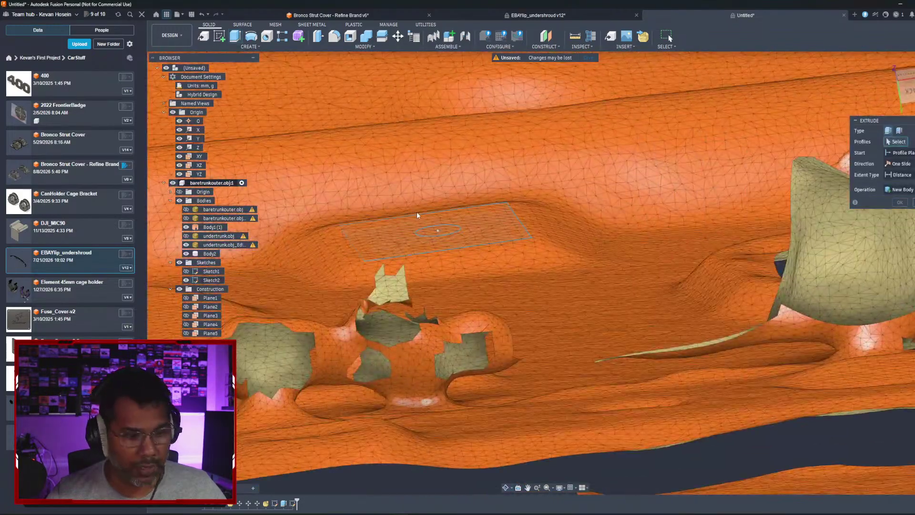
Step: Select the circle as the extrusion profile and extend it 140 mm through the surface of Body1 (1)
click(445, 236)
mouse_move(445, 236)
shift+middle_down()
mouse_move(435, 299)
mouse_move(452, 333)
shift+middle_up()
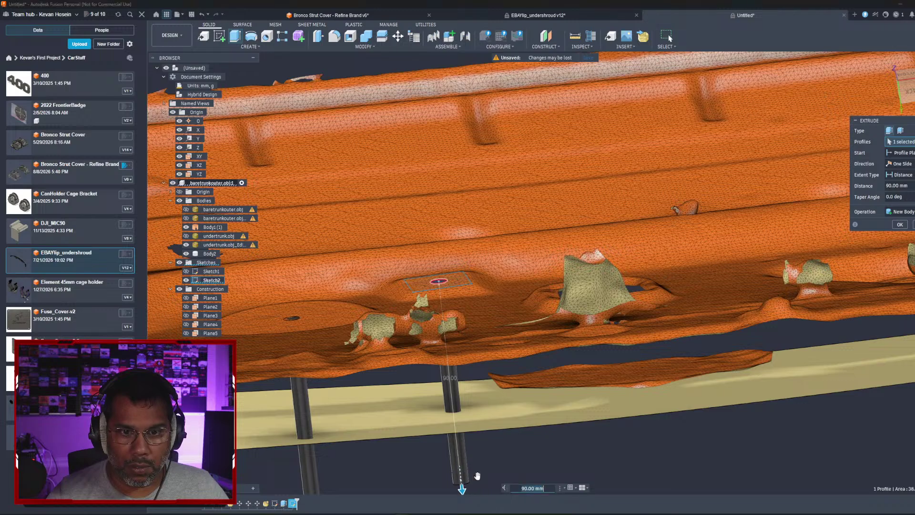
shift+middle_drag(457, 405, 463, 276)
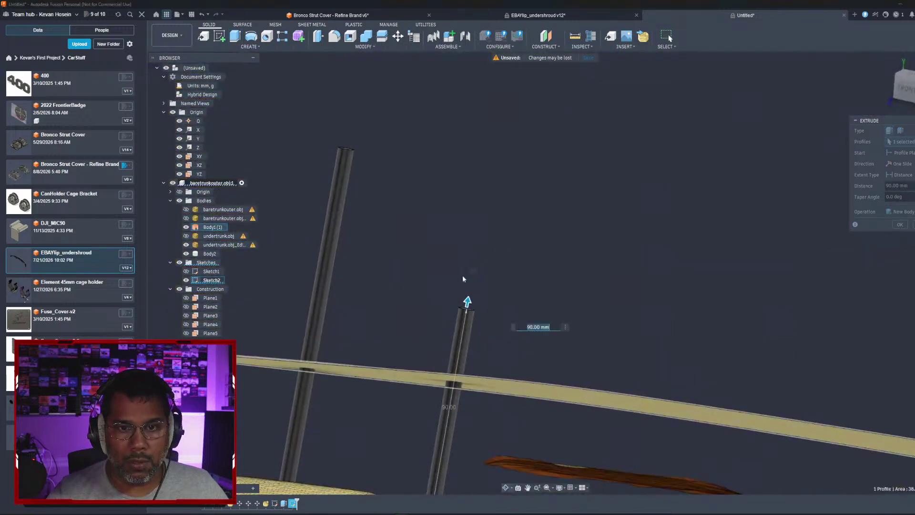
scroll(471, 284, down, 6)
shift+middle_drag(467, 308, 469, 353)
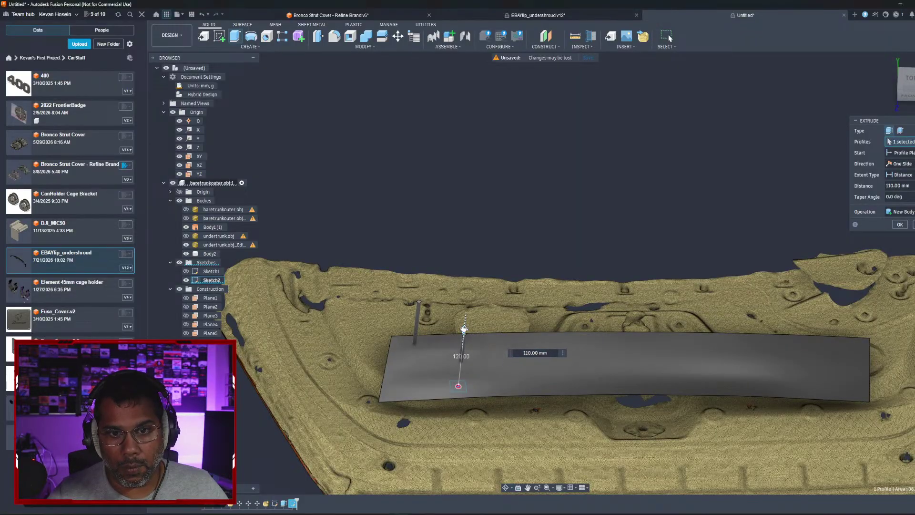
mouse_move(465, 319)
shift+middle_down()
mouse_move(526, 352)
mouse_move(562, 350)
mouse_move(556, 339)
mouse_move(512, 352)
mouse_move(472, 341)
mouse_move(493, 389)
mouse_move(436, 350)
mouse_move(457, 339)
mouse_move(441, 322)
mouse_move(450, 315)
mouse_move(477, 343)
mouse_move(453, 314)
mouse_move(466, 329)
mouse_move(455, 311)
mouse_move(464, 321)
mouse_move(467, 301)
shift+middle_up()
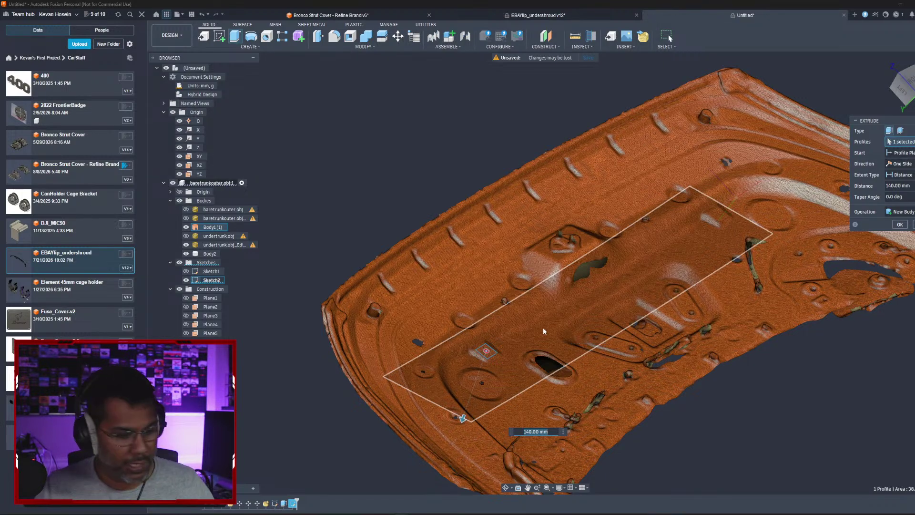
mouse_move(591, 286)
shift+middle_down()
mouse_move(591, 355)
mouse_move(584, 289)
mouse_move(594, 279)
shift+middle_up()
shift+middle_drag(462, 414, 467, 393)
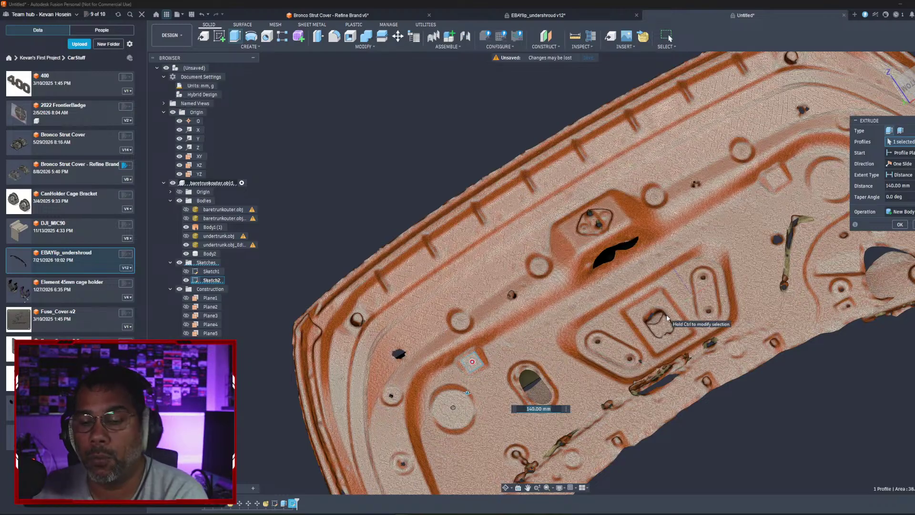
shift+middle_drag(665, 318, 405, 293)
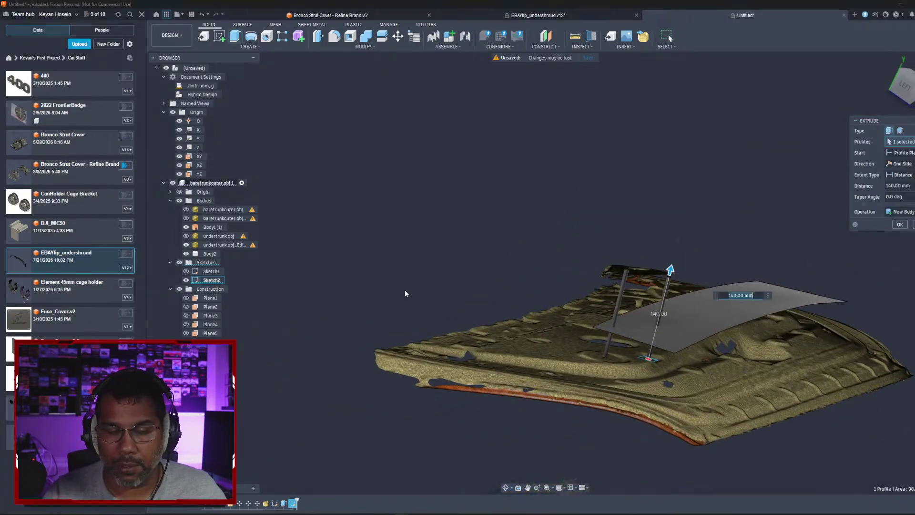
Step: Temporarily show the edited outer trunk mesh to check the extrusion's length, and complete the extrusion as a new body
click(186, 219)
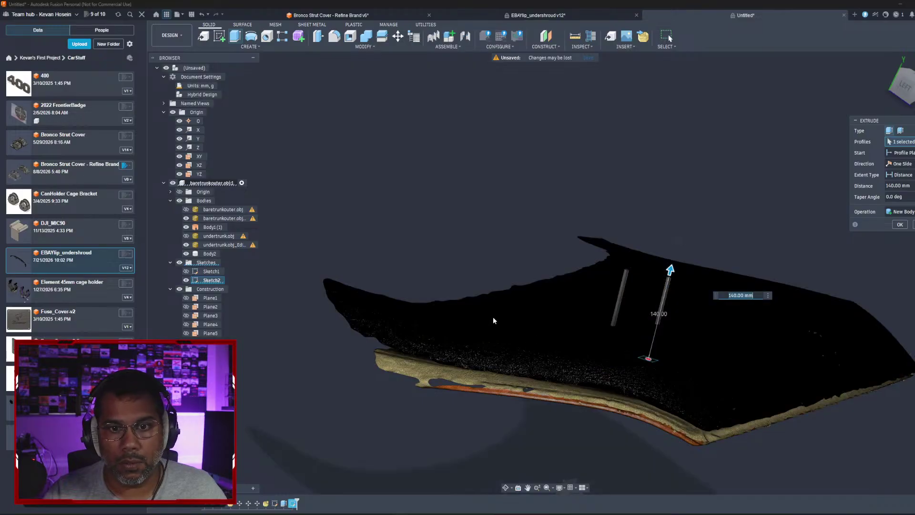
shift+middle_drag(493, 320, 569, 336)
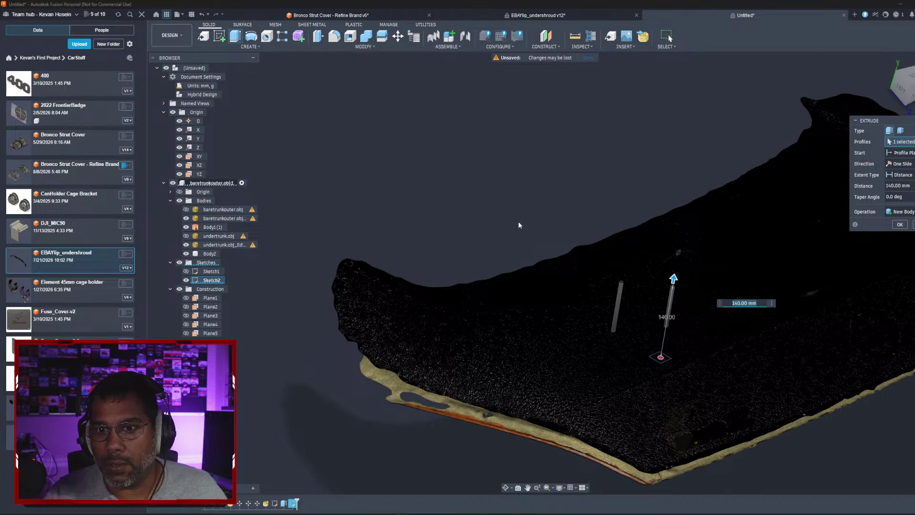
click(186, 219)
click(900, 224)
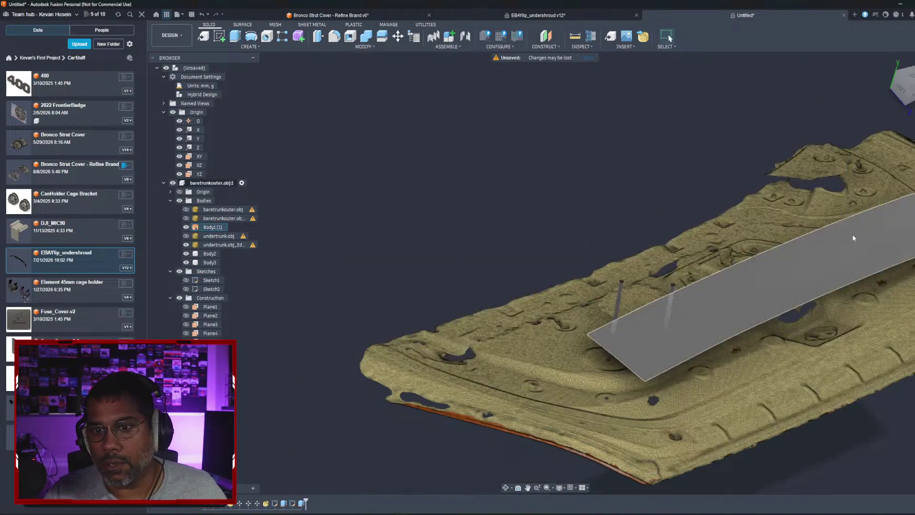
Step: Examine the trunk underside's features, and show the edited outer trunk mesh to compare it with both extruded cylinders
mouse_move(853, 237)
shift+middle_down()
mouse_move(834, 96)
mouse_move(809, 12)
shift+middle_up()
shift+middle_drag(669, 37, 669, 37)
shift+middle_drag(581, 258, 581, 258)
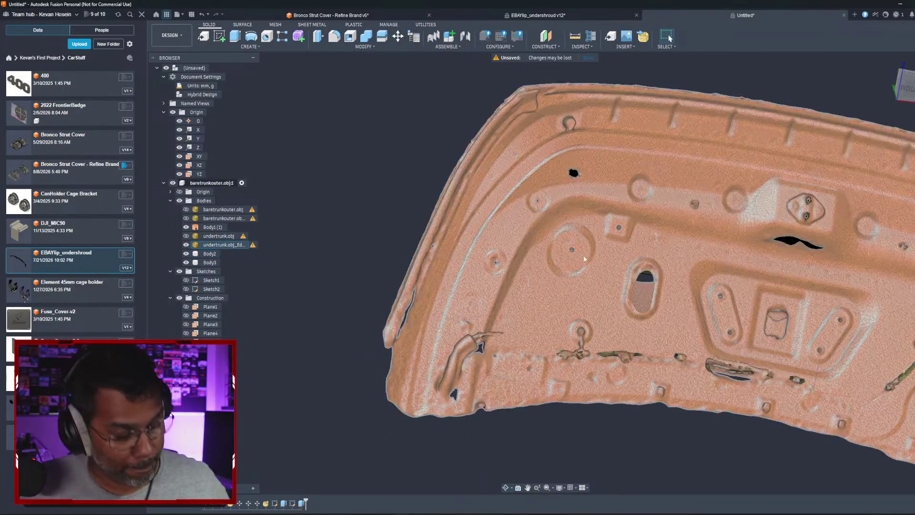
shift+middle_drag(584, 259, 573, 203)
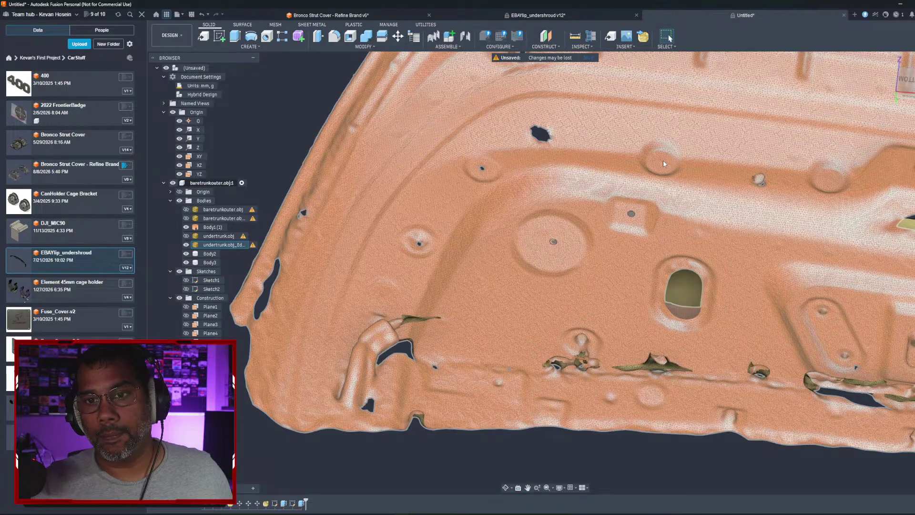
shift+middle_drag(662, 164, 426, 244)
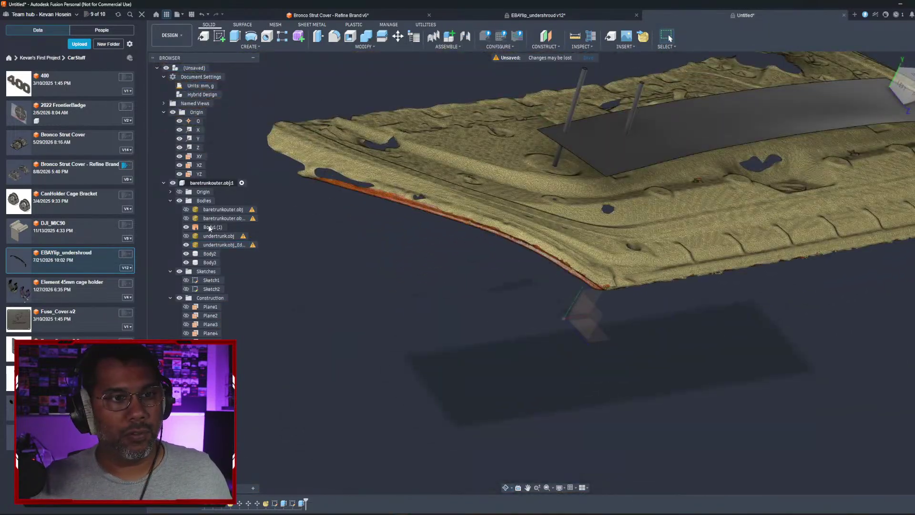
click(187, 218)
shift+middle_drag(509, 212, 509, 265)
scroll(548, 157, up, 5)
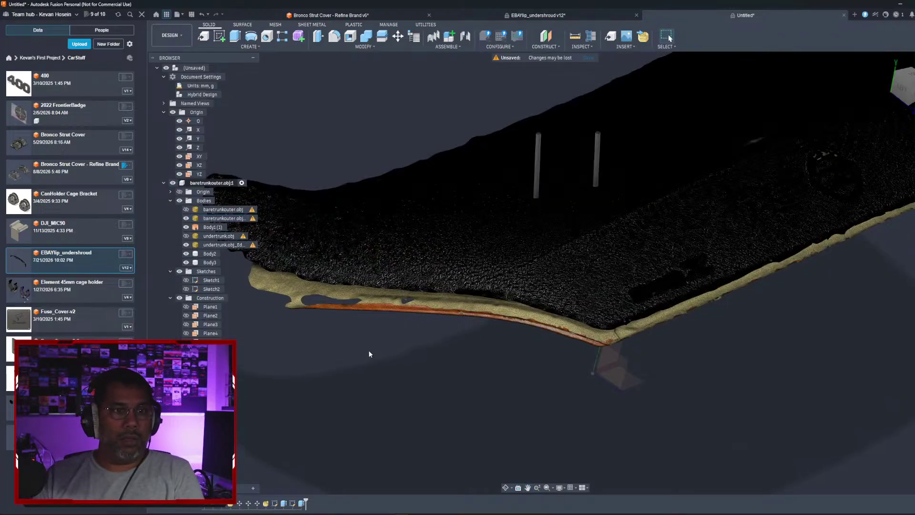
Step: Set the edited outer trunk mesh's opacity to 50% and check how the two extruded cylinders sit within it
right_click(230, 218)
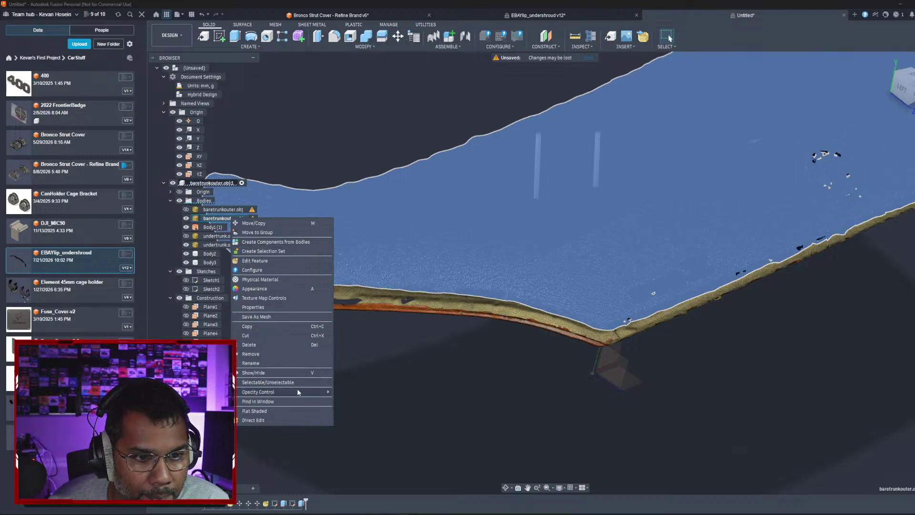
mouse_move(297, 389)
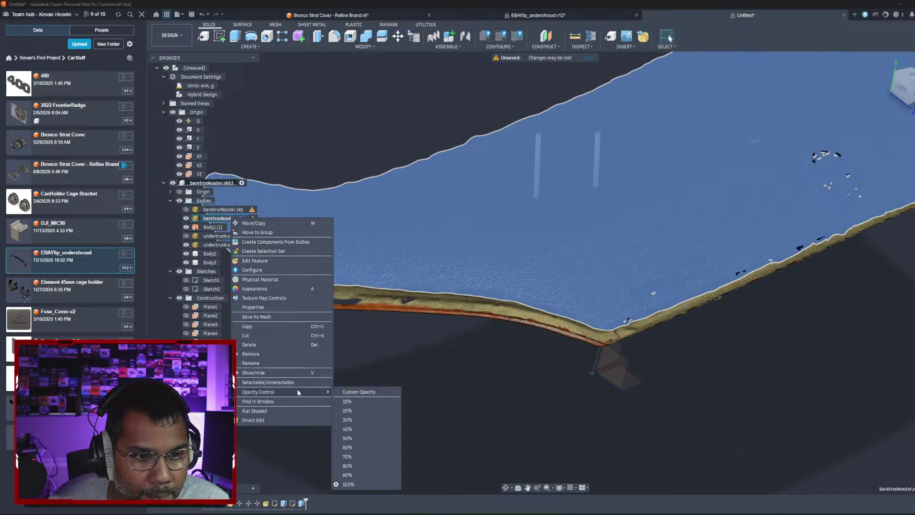
click(350, 438)
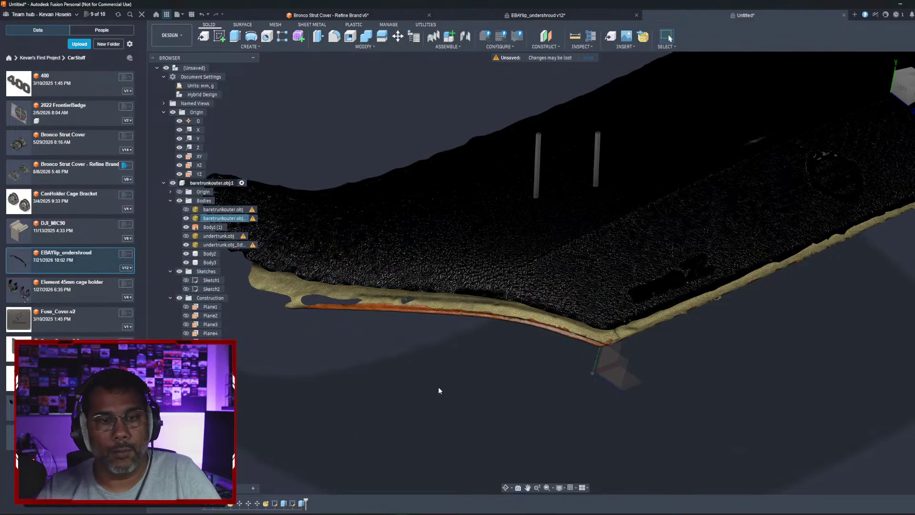
shift+middle_drag(607, 341, 461, 321)
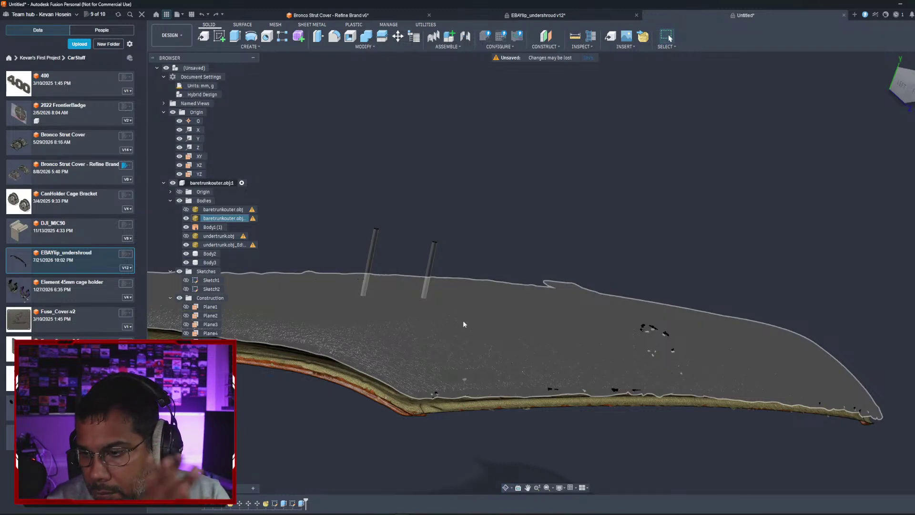
shift+middle_drag(462, 318, 424, 248)
middle_drag(341, 173, 426, 177)
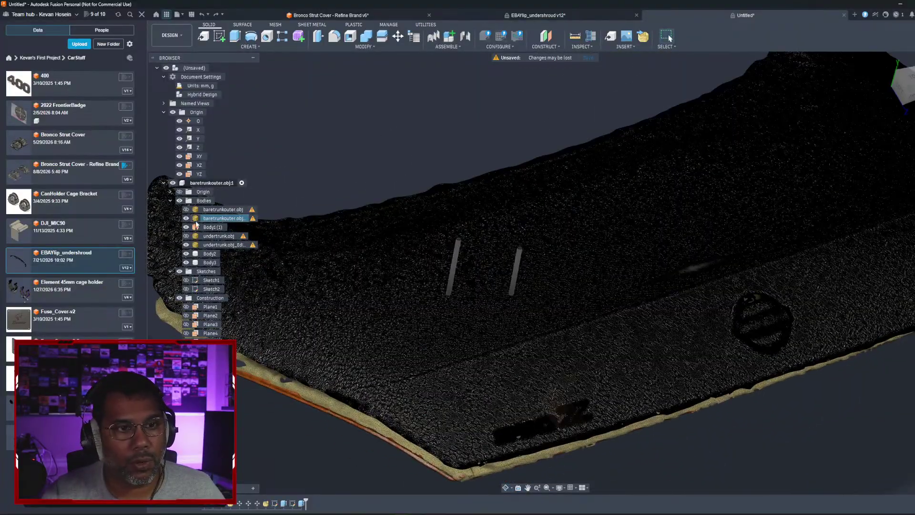
Step: Toggle the visibility of the original and edited outer trunk meshes to compare them
click(186, 209)
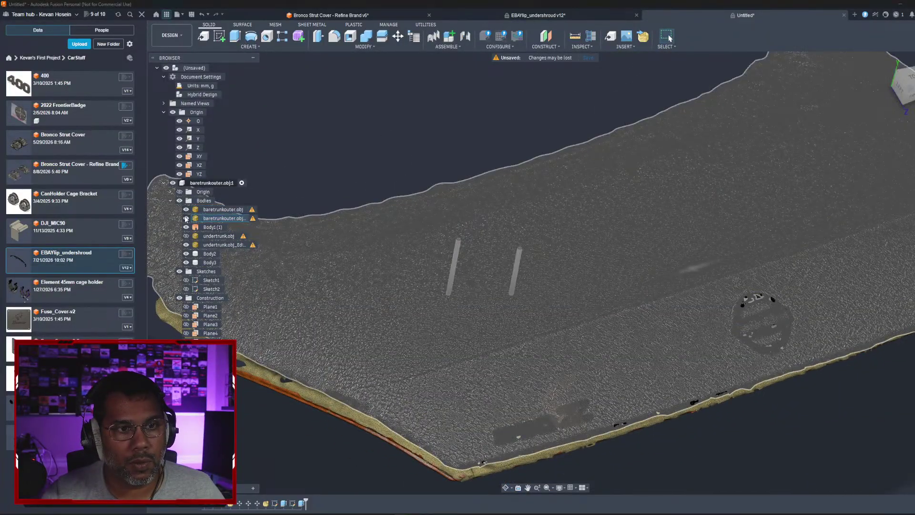
click(186, 210)
click(187, 218)
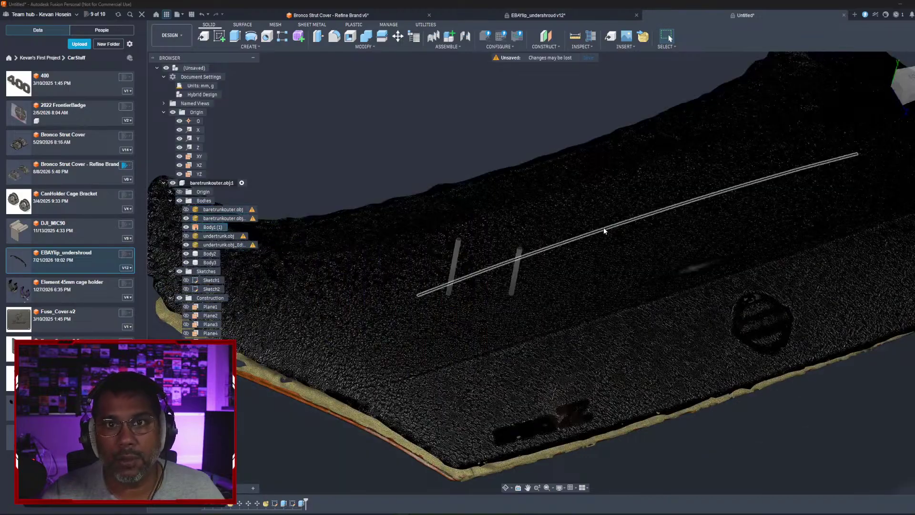
right_click(608, 231)
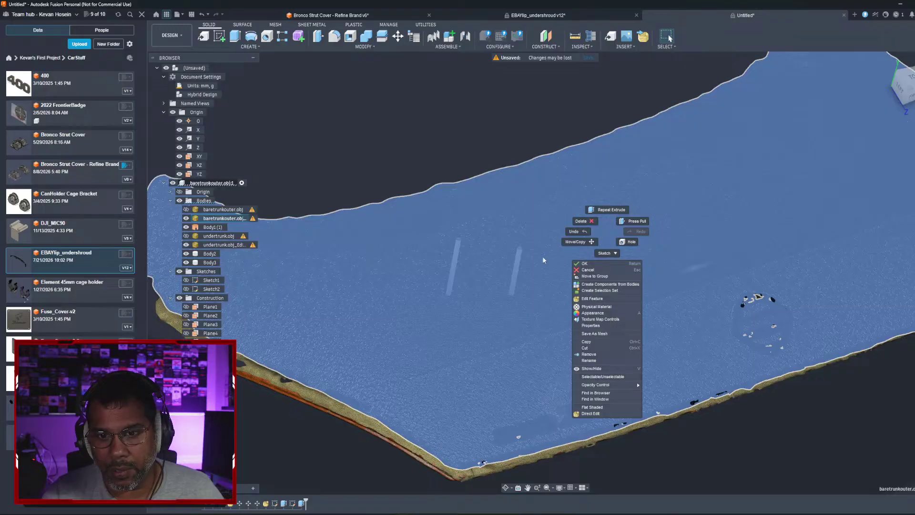
click(471, 145)
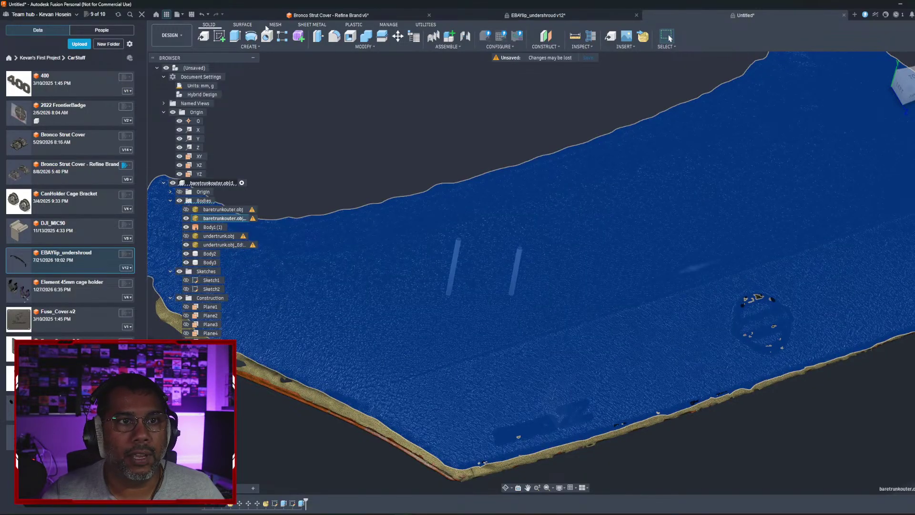
click(273, 25)
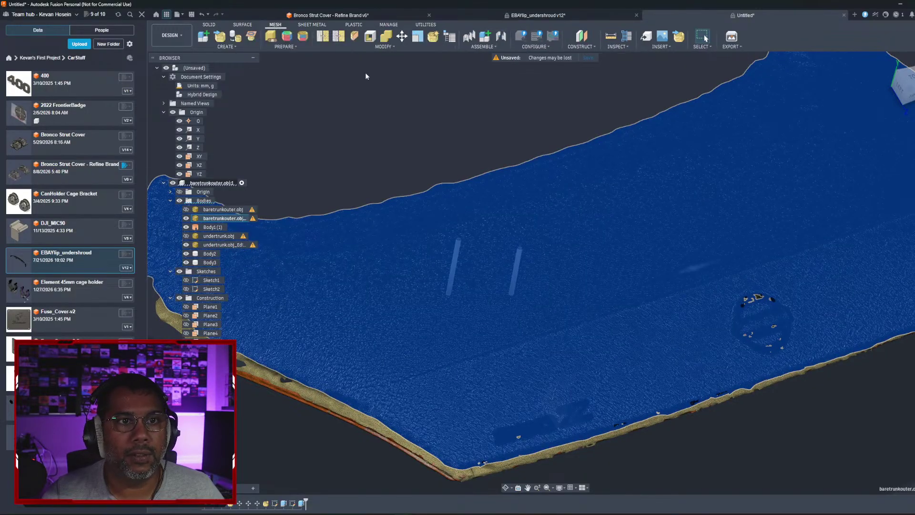
click(705, 38)
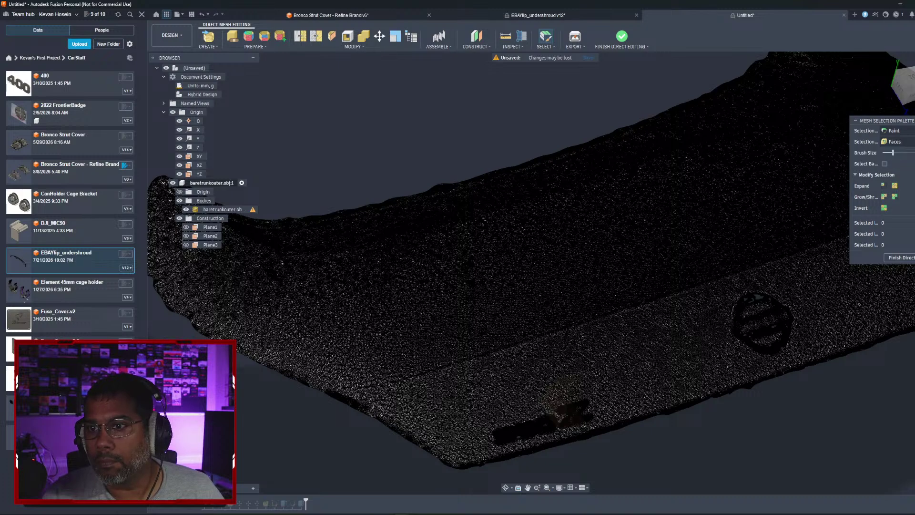
click(901, 257)
Step: Examine the underside of the trunk and how the extruded cylinders sit relative to the outer mesh
scroll(546, 247, down, 4)
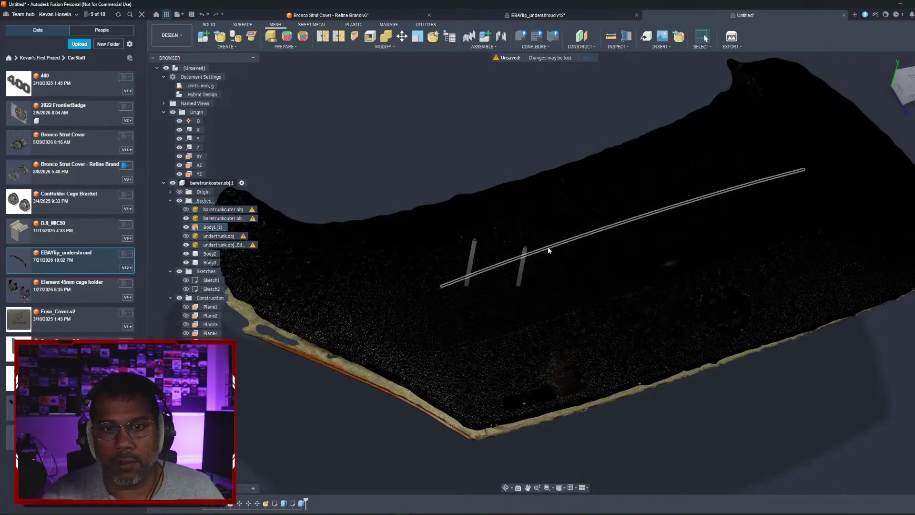
shift+middle_drag(545, 247, 536, 110)
scroll(471, 237, up, 6)
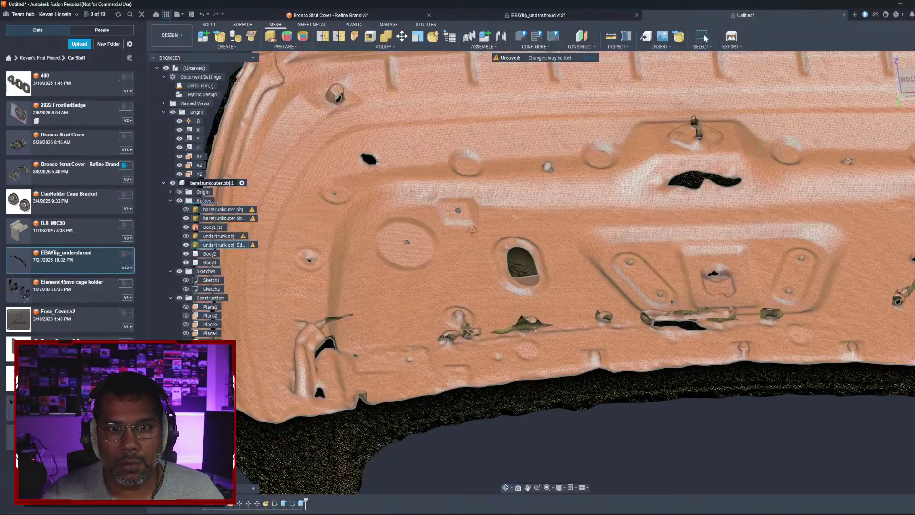
shift+middle_drag(472, 230, 505, 218)
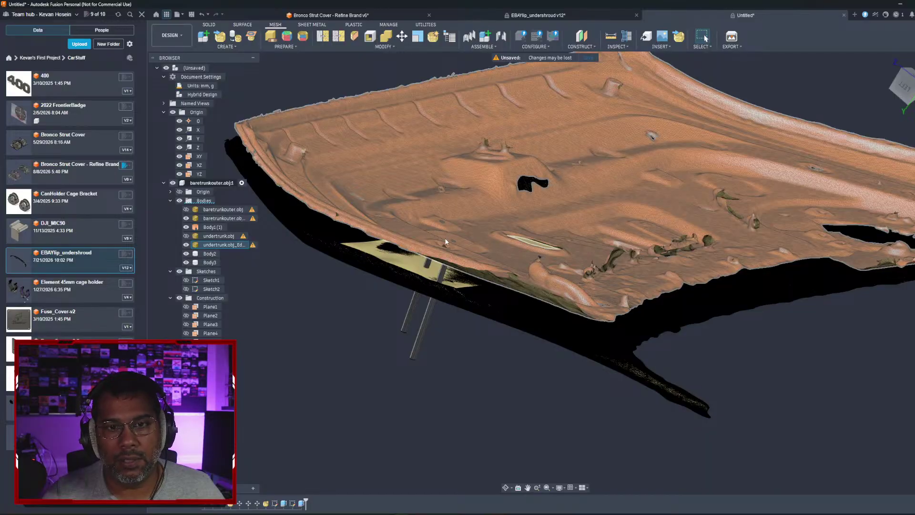
shift+middle_drag(466, 218, 436, 239)
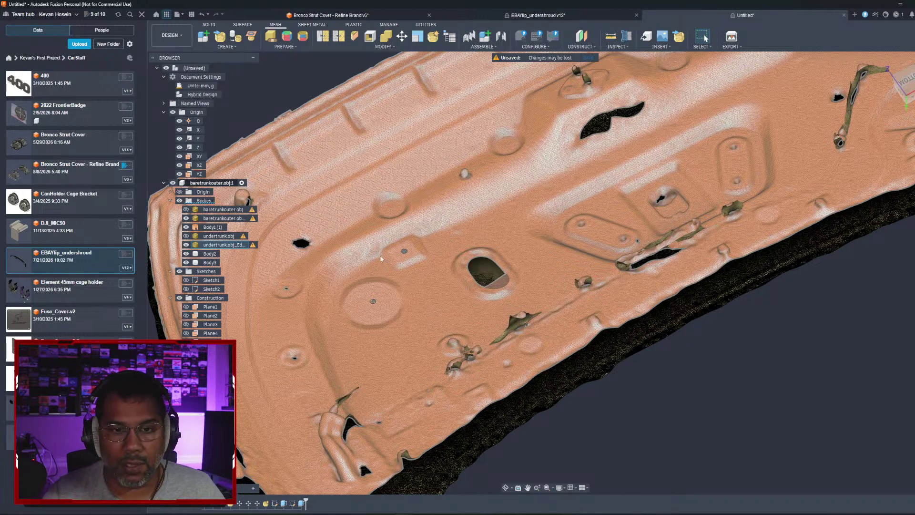
mouse_move(447, 234)
shift+middle_down()
mouse_move(443, 210)
mouse_move(403, 301)
shift+middle_up()
mouse_move(453, 258)
shift+middle_down()
mouse_move(421, 272)
mouse_move(432, 262)
mouse_move(487, 257)
mouse_move(450, 265)
shift+middle_up()
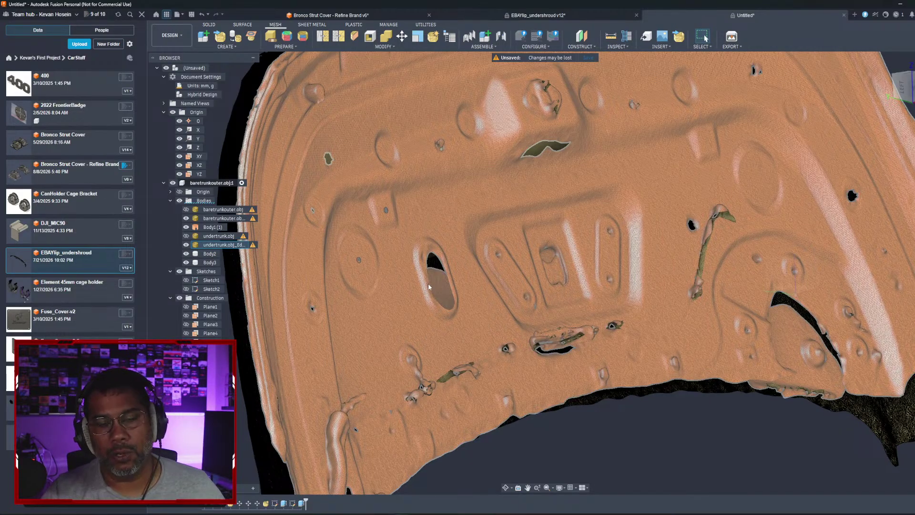
click(497, 251)
shift+middle_drag(496, 252, 468, 340)
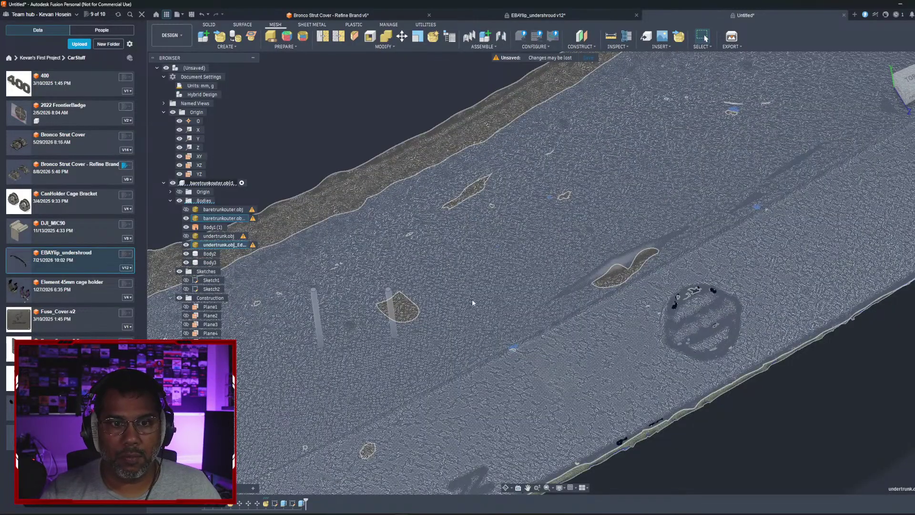
shift+middle_drag(471, 301, 518, 248)
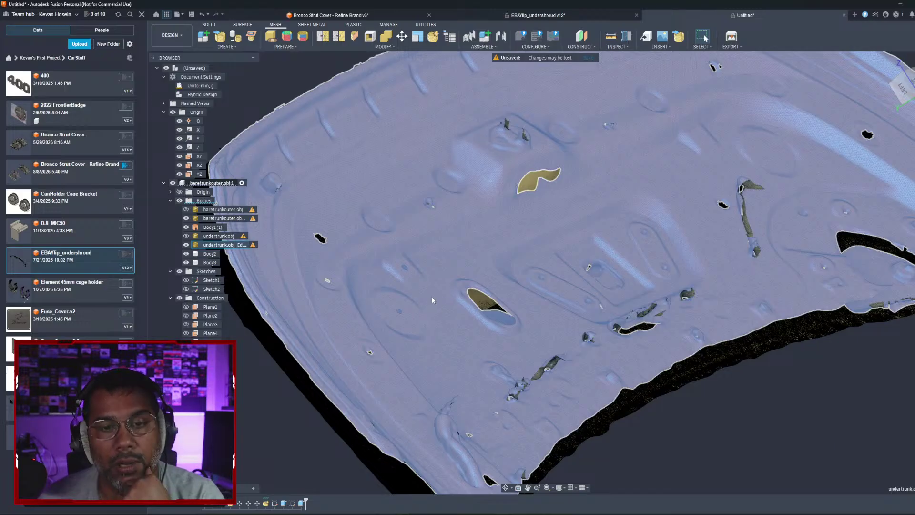
Step: Inspect the circular recess, the small square pocket and the oval opening on the trunk underside up close
scroll(433, 300, up, 5)
shift+middle_drag(432, 300, 408, 319)
middle_drag(362, 261, 494, 267)
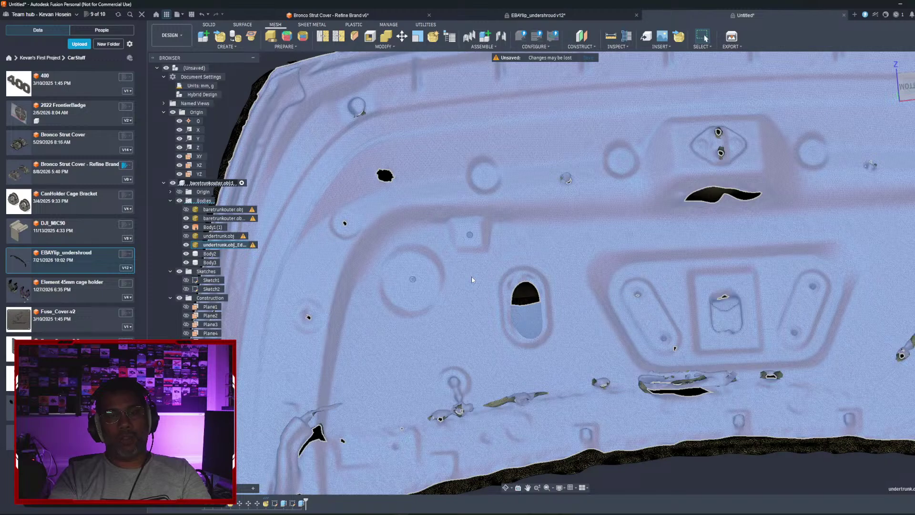
shift+middle_drag(469, 255, 429, 266)
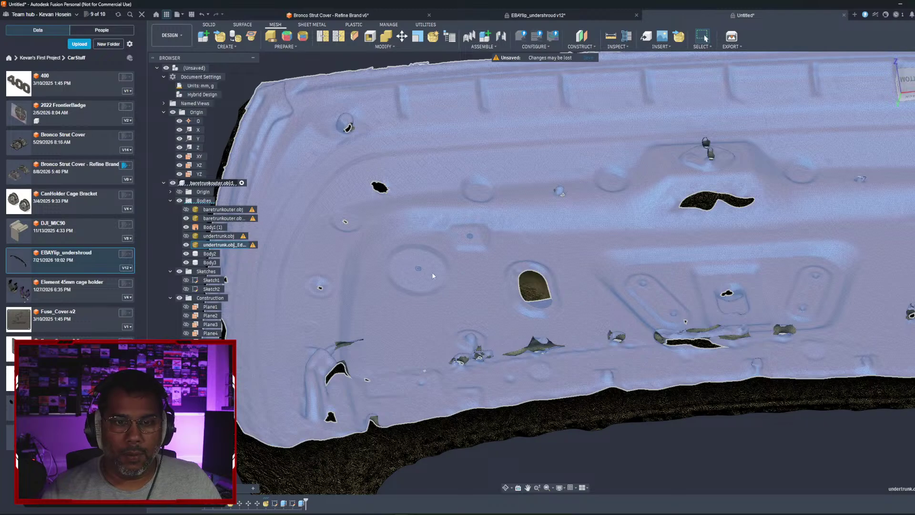
shift+middle_drag(434, 276, 418, 261)
scroll(418, 250, up, 5)
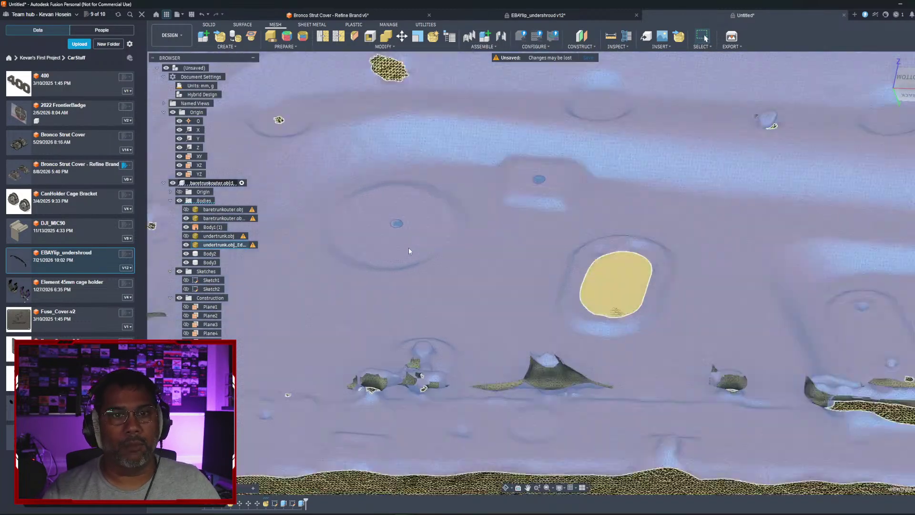
scroll(400, 227, up, 2)
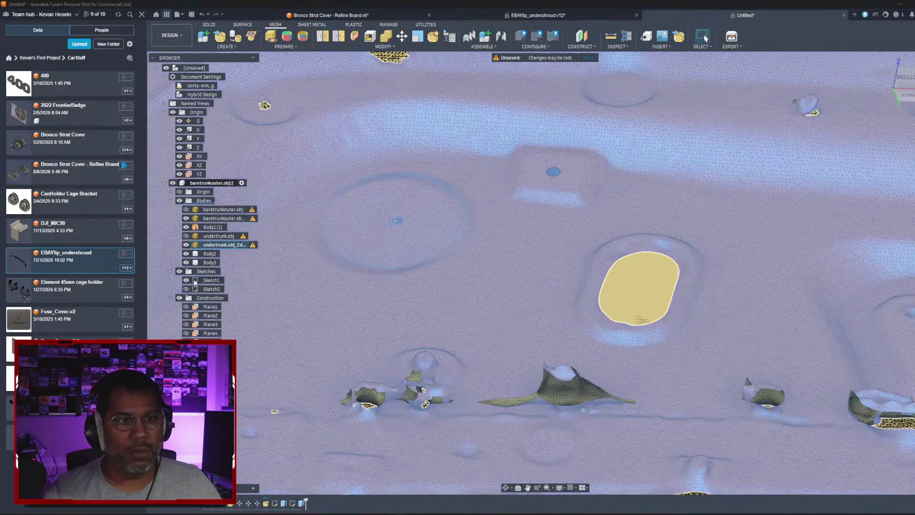
Step: Open Sketch1 for editing and face the trunk underside straight on
right_click(194, 283)
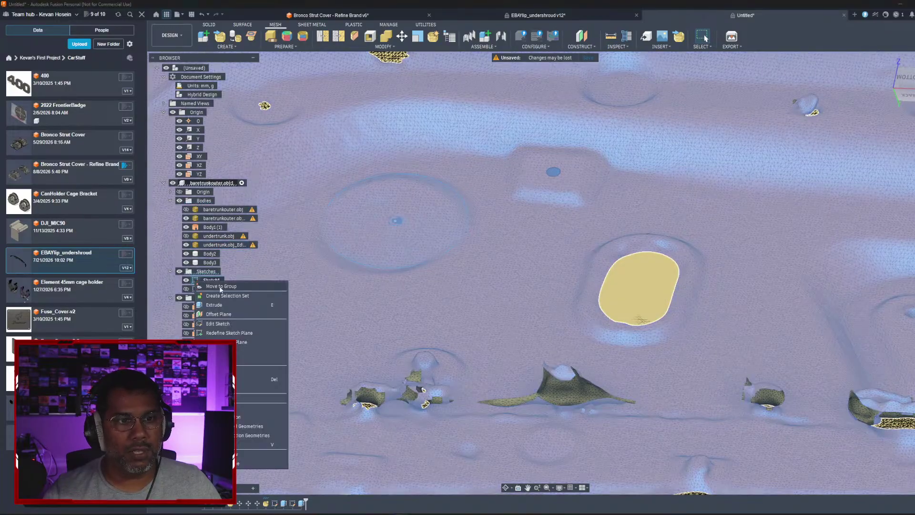
click(220, 324)
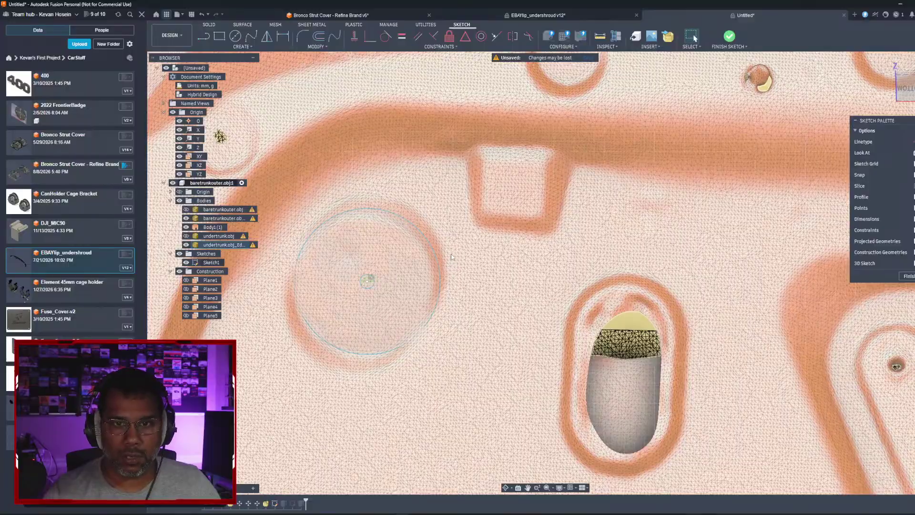
shift+middle_drag(452, 257, 458, 226)
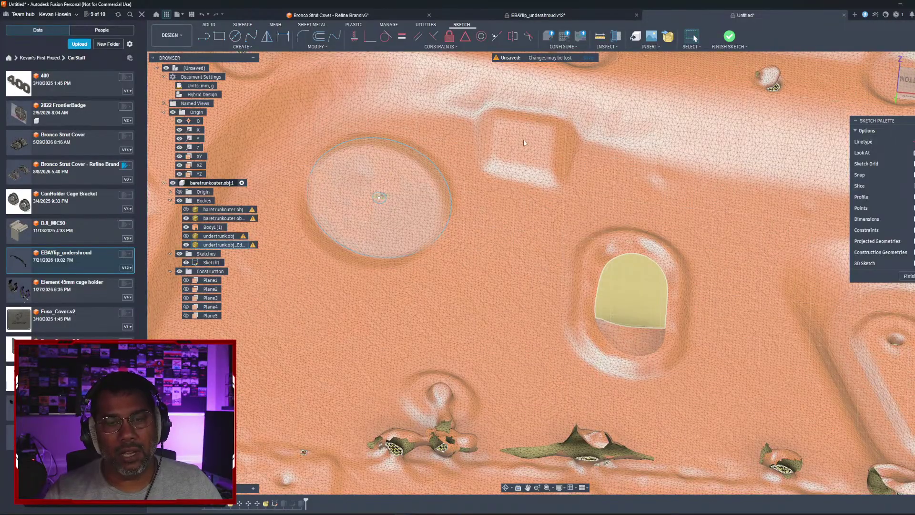
click(908, 82)
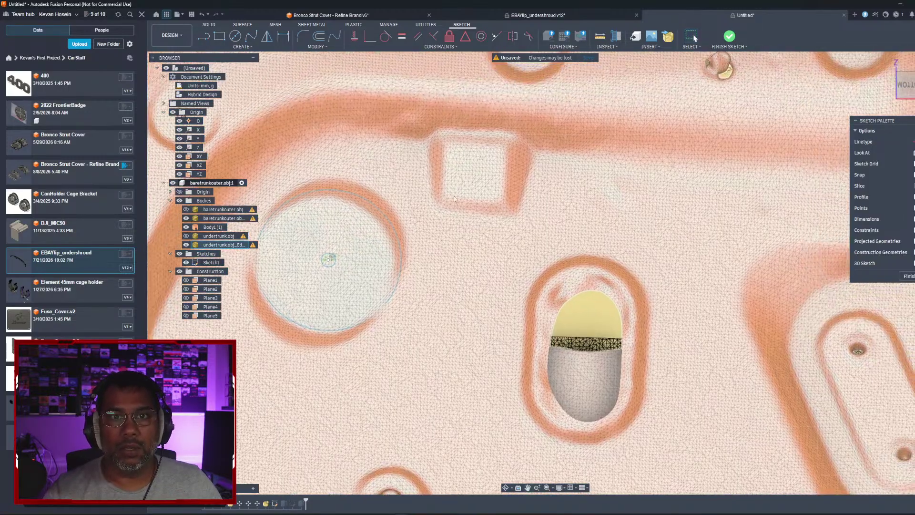
Step: Try to sketch a rectangle over the square pocket beside the circular recess
key(r)
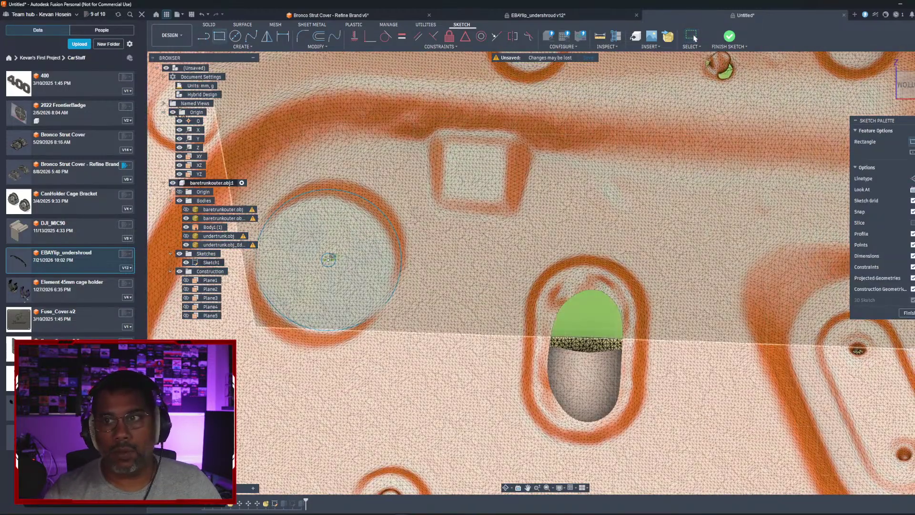
click(447, 142)
key(Escape)
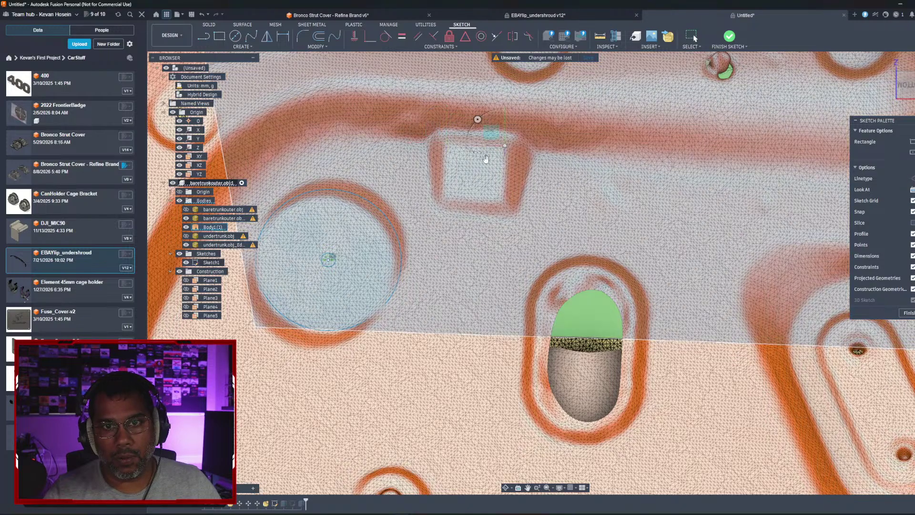
click(474, 200)
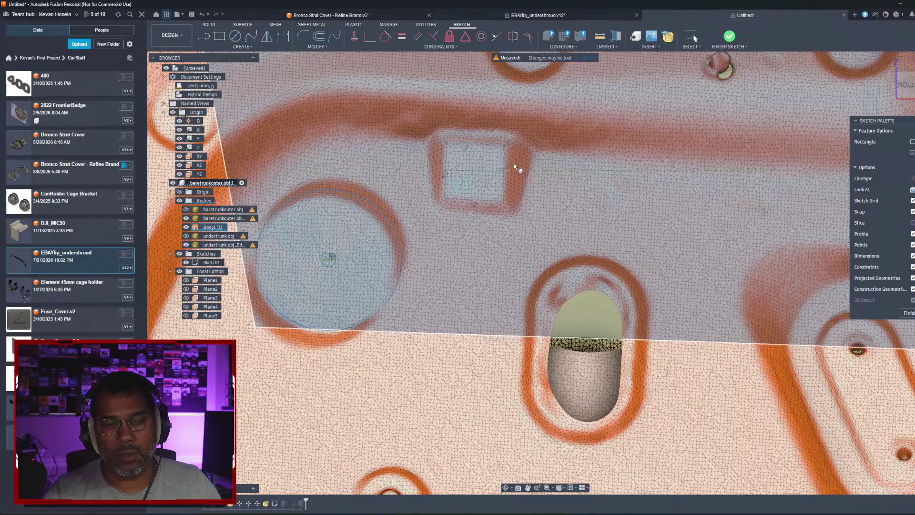
shift+middle_drag(514, 164, 539, 209)
shift+middle_drag(533, 150, 483, 139)
key(Escape)
Step: Hide Body1 (1) and the edited outer trunk mesh while editing the sketch
shift+middle_drag(541, 134, 527, 155)
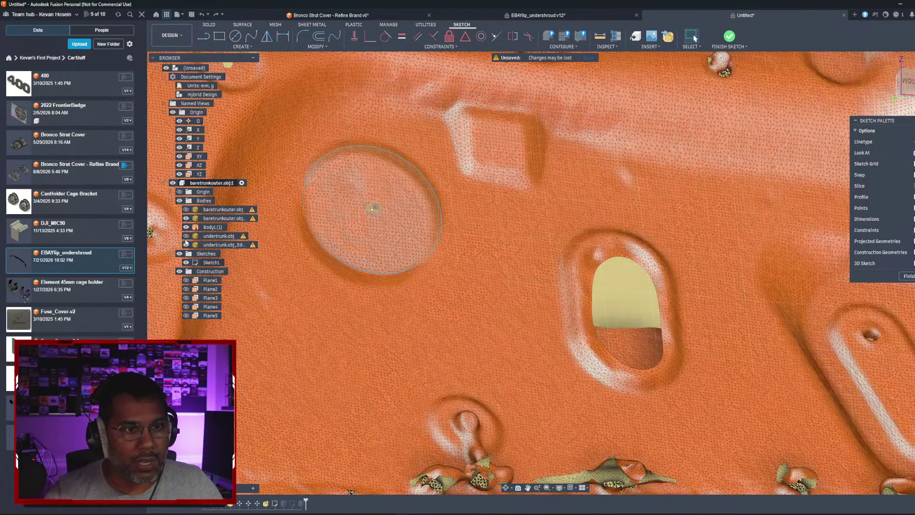
click(186, 228)
click(186, 219)
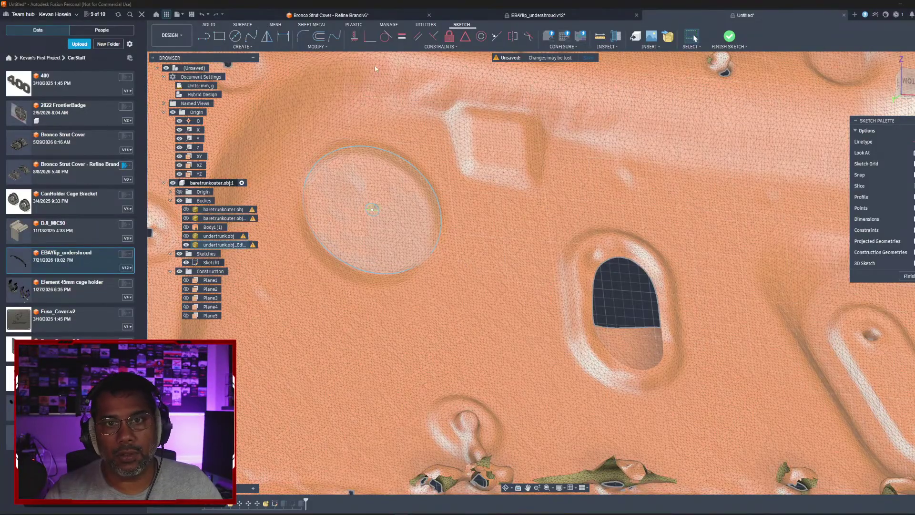
key(r)
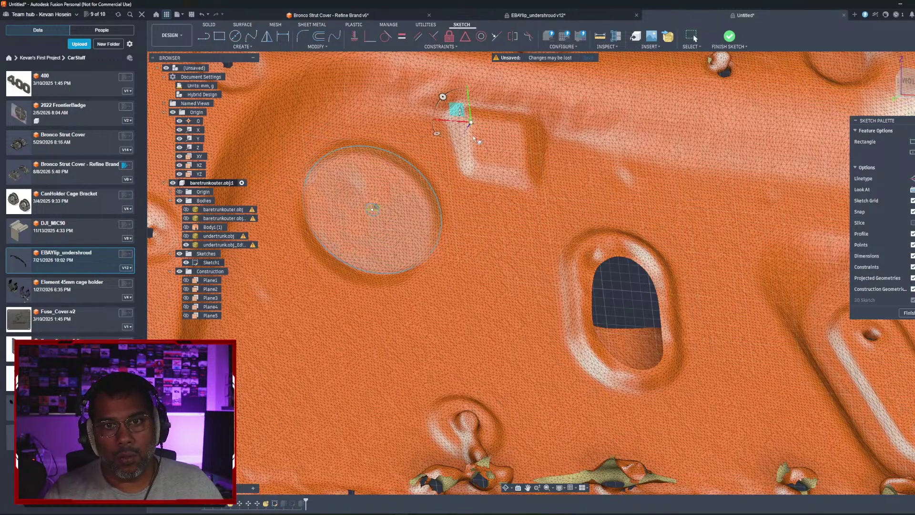
click(473, 119)
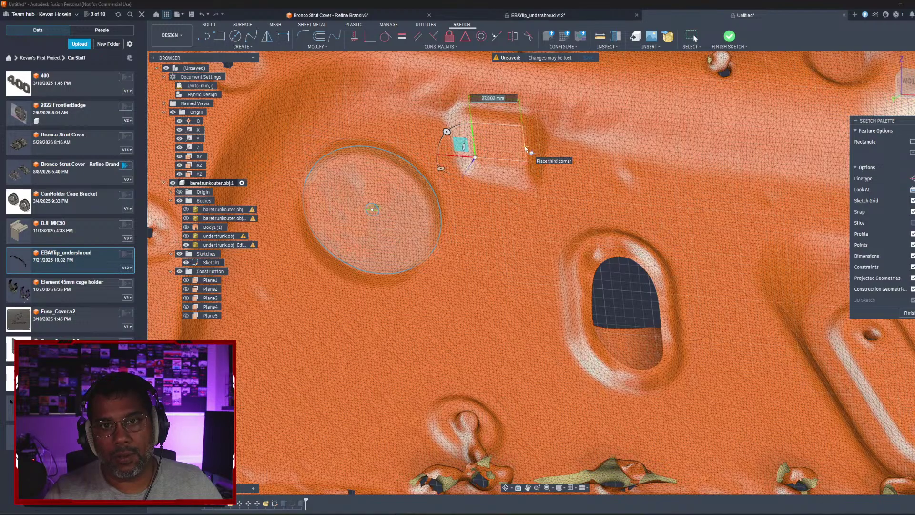
key(Escape)
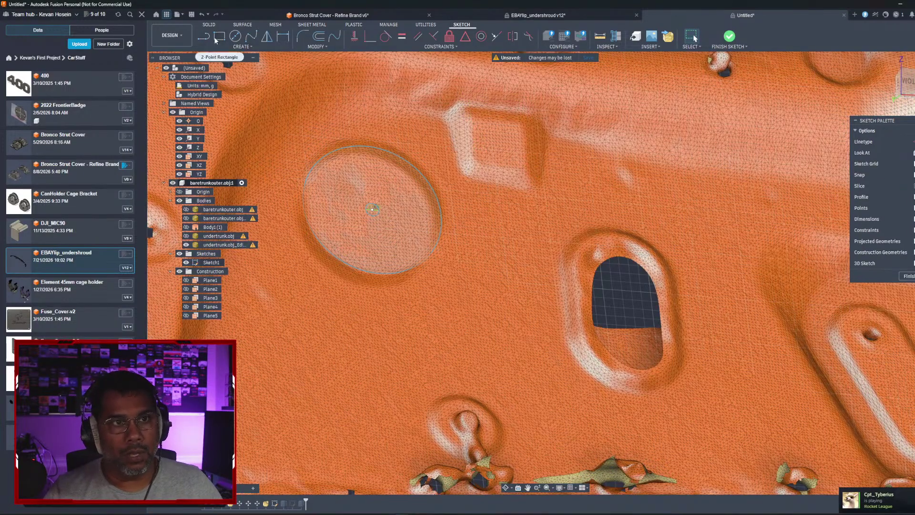
Step: Sketch a three-point rectangle about 23.5 by 25.4 mm inside the square pocket beside the circular recess and finish Sketch1
key(r)
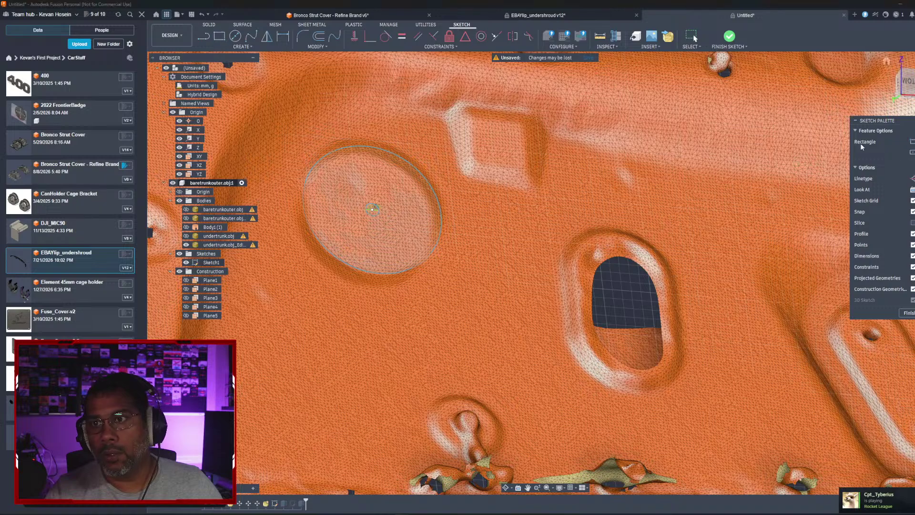
click(473, 119)
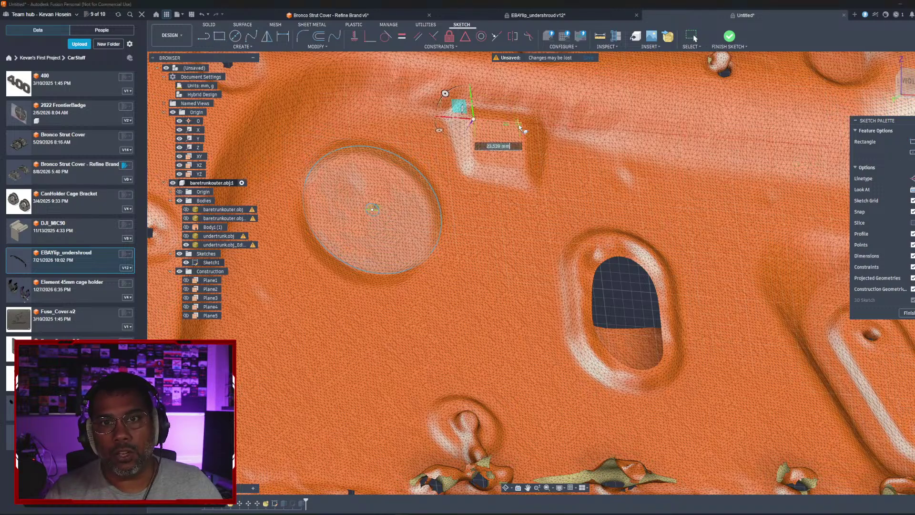
key(Tab)
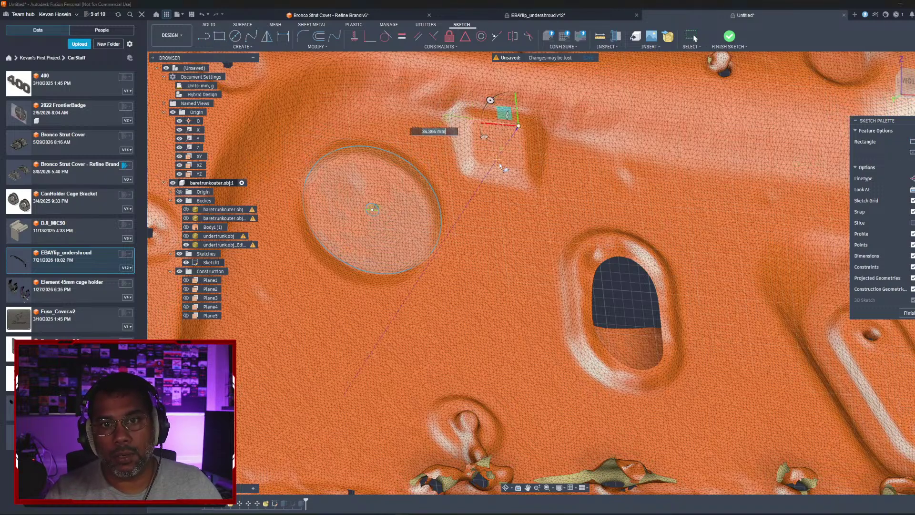
click(499, 166)
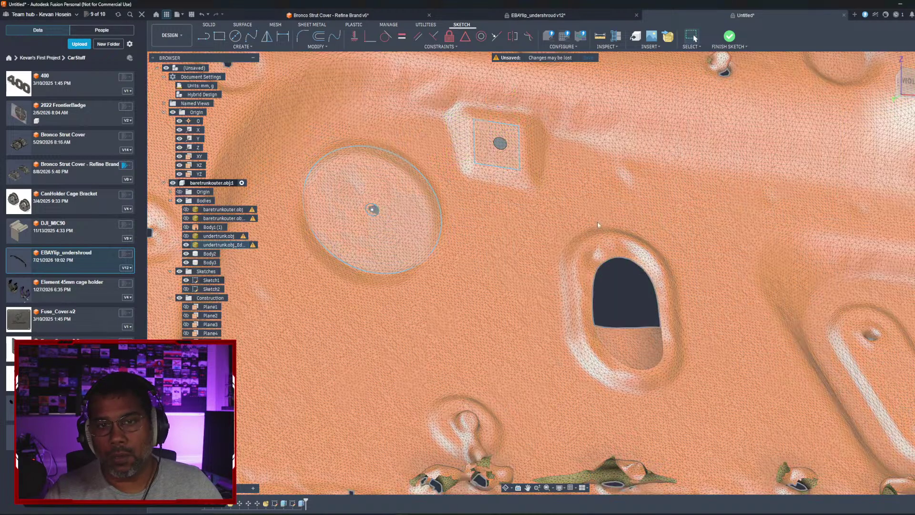
Step: Reopen Sketch1 and set the distance between the upper and lower edges of the pocket rectangle to 26 mm
mouse_move(597, 221)
shift+middle_down()
mouse_move(586, 181)
mouse_move(574, 211)
mouse_move(552, 217)
mouse_move(562, 214)
shift+middle_up()
scroll(521, 278, up, 2)
middle_drag(520, 279, 544, 175)
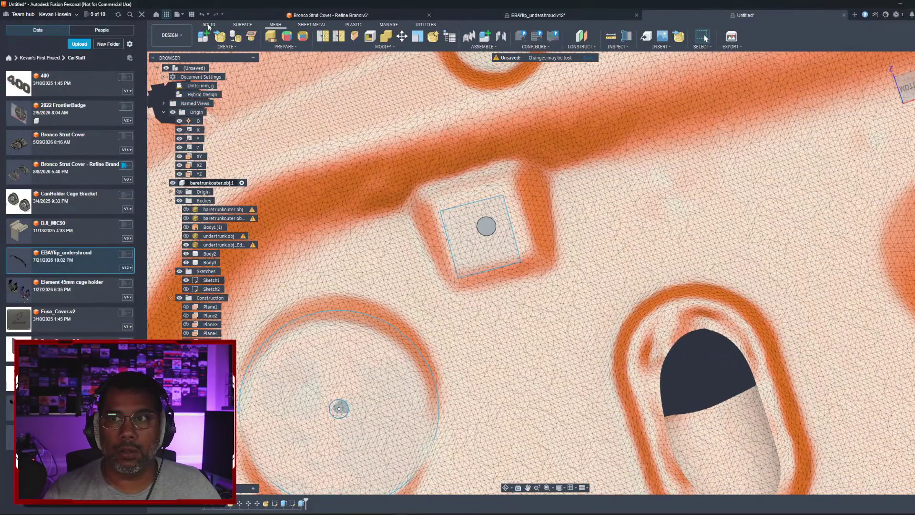
click(209, 26)
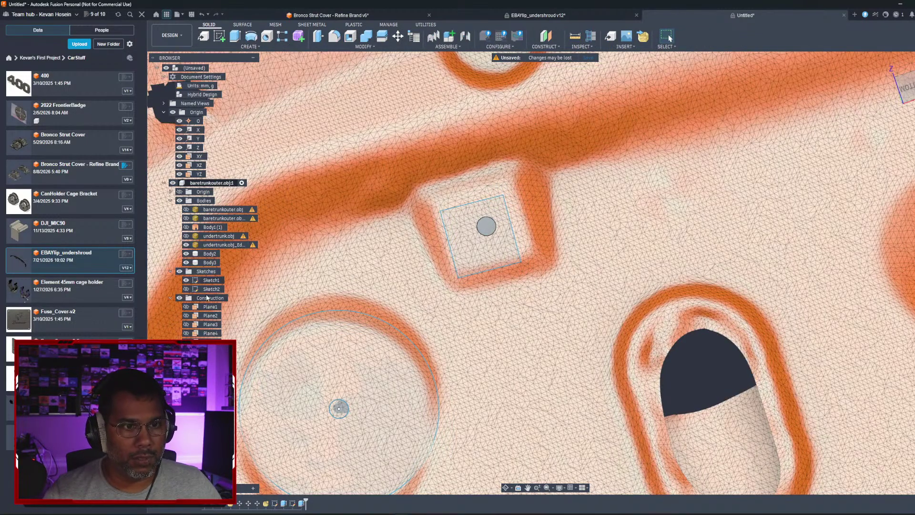
right_click(199, 280)
click(247, 322)
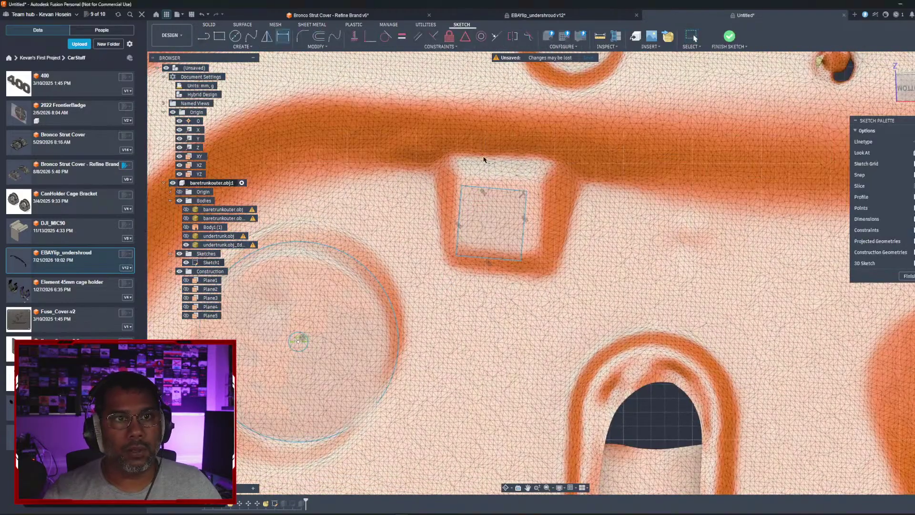
click(505, 190)
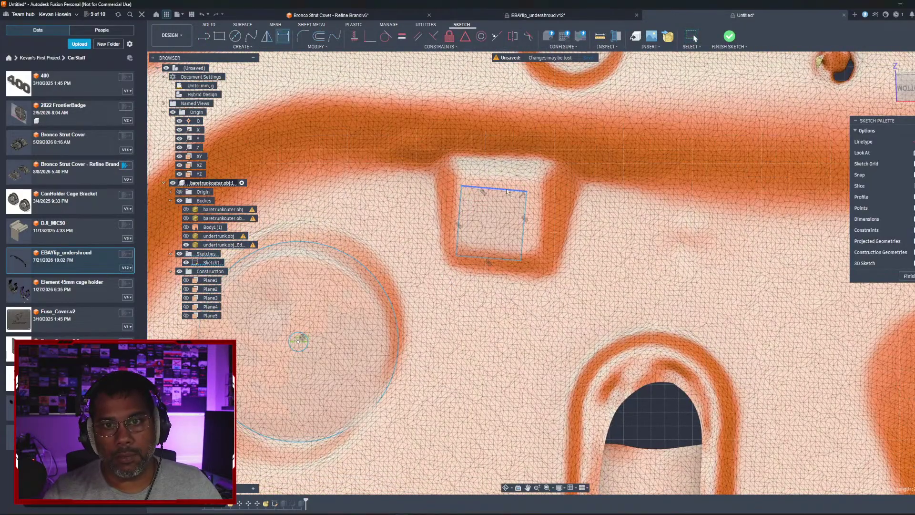
click(498, 263)
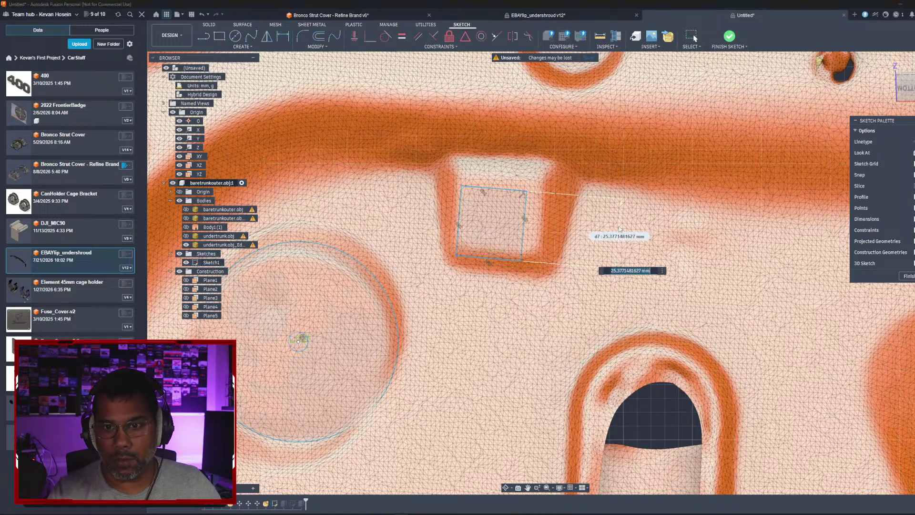
text(26)
key(Return)
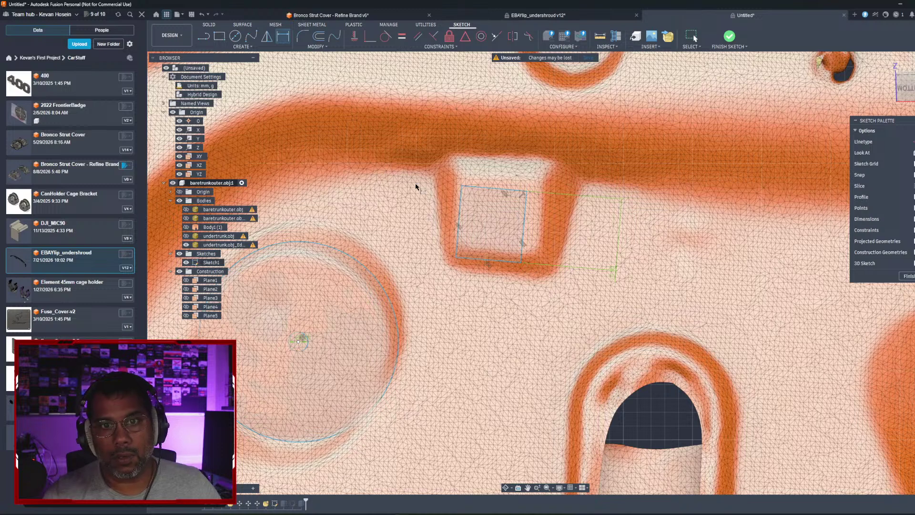
click(283, 37)
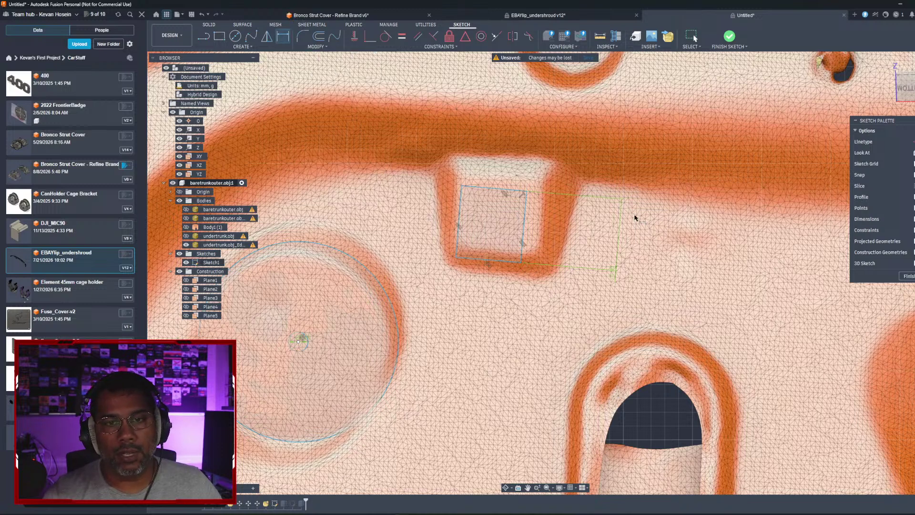
key(Escape)
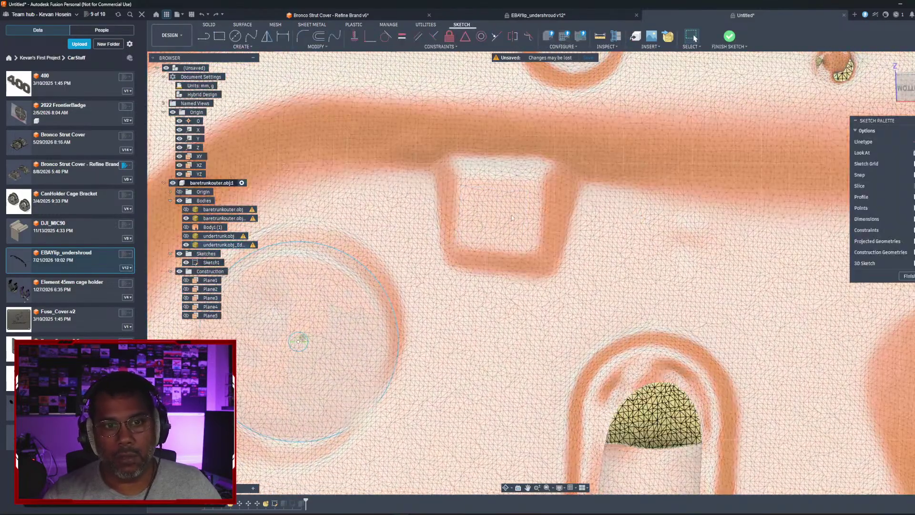
key(r)
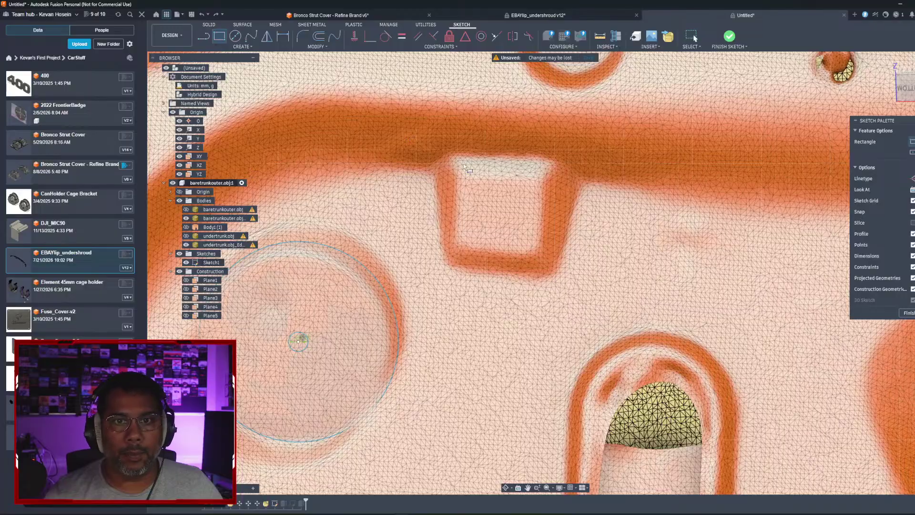
click(461, 244)
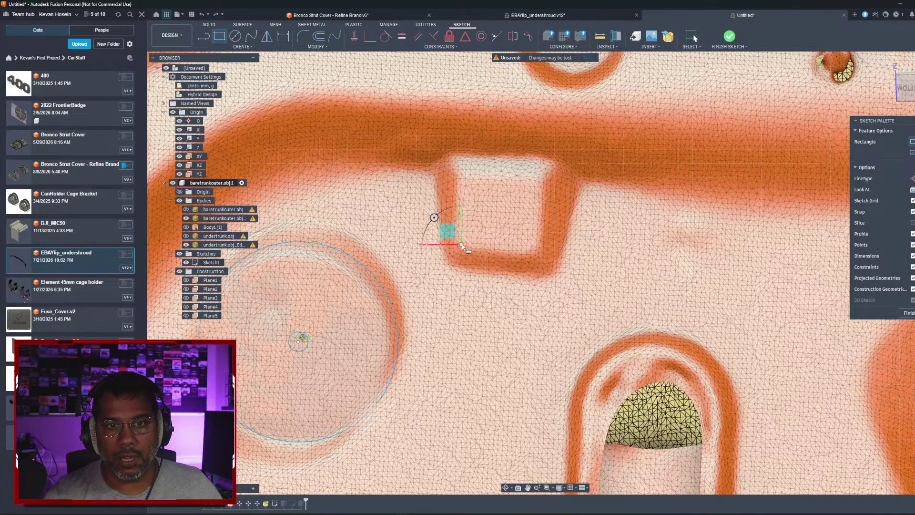
click(535, 253)
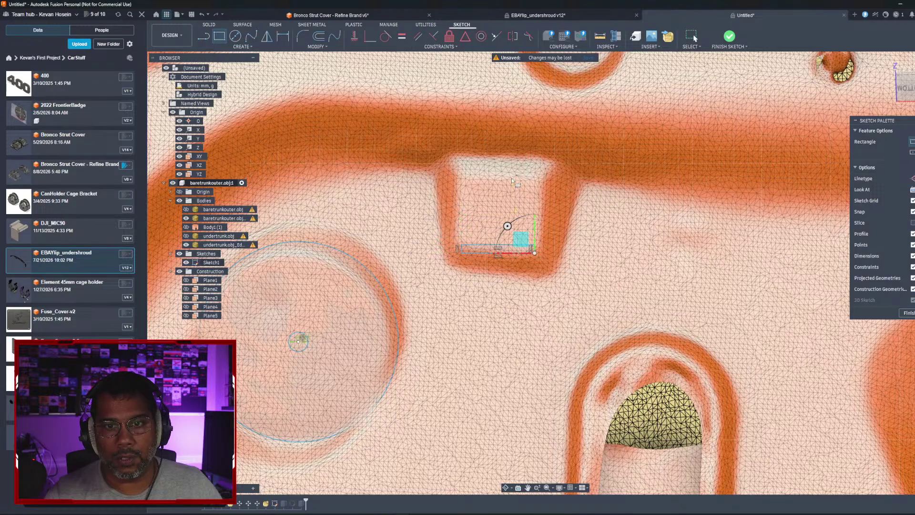
key(Escape)
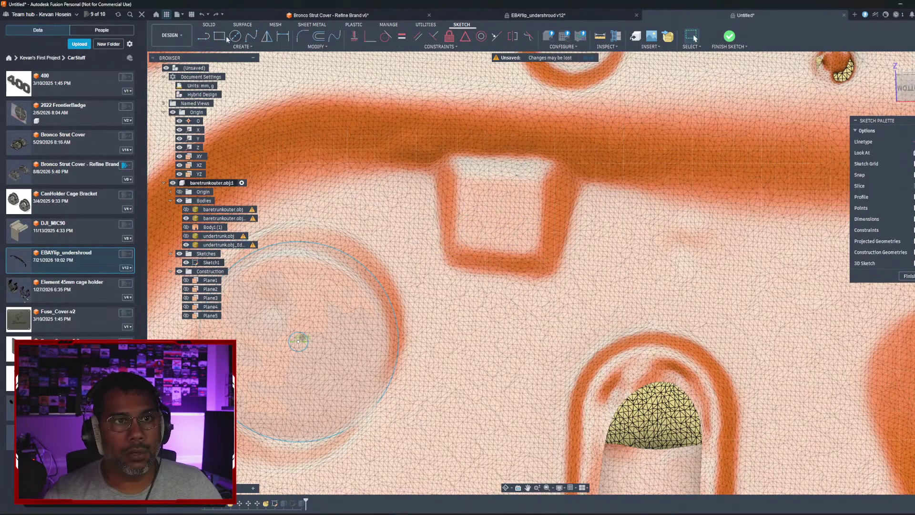
Step: Sketch a three-point rectangle aligned to the floor of the square pocket, starting from its lower edge, and finish the sketch
click(222, 37)
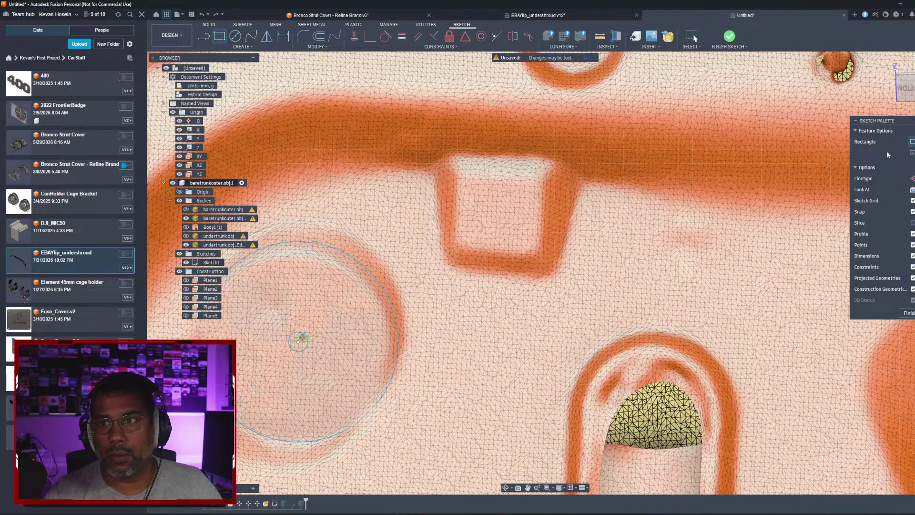
click(461, 245)
click(532, 252)
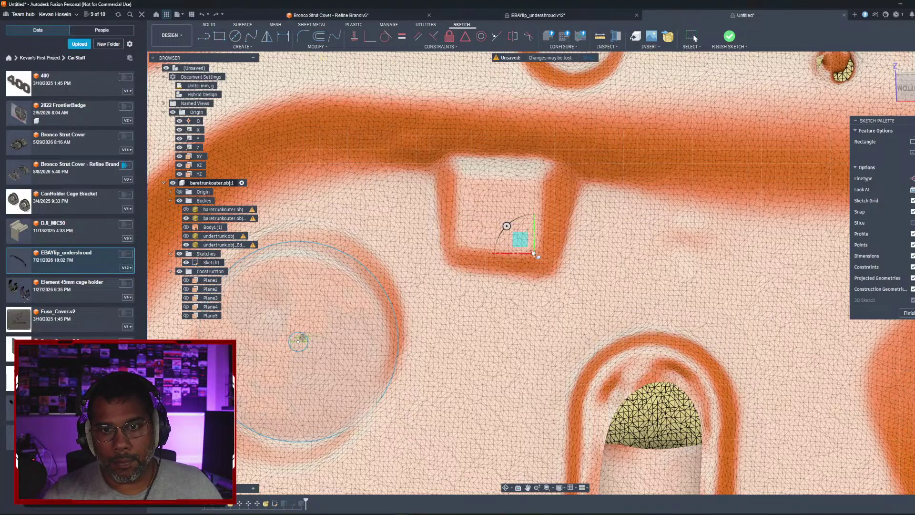
click(504, 174)
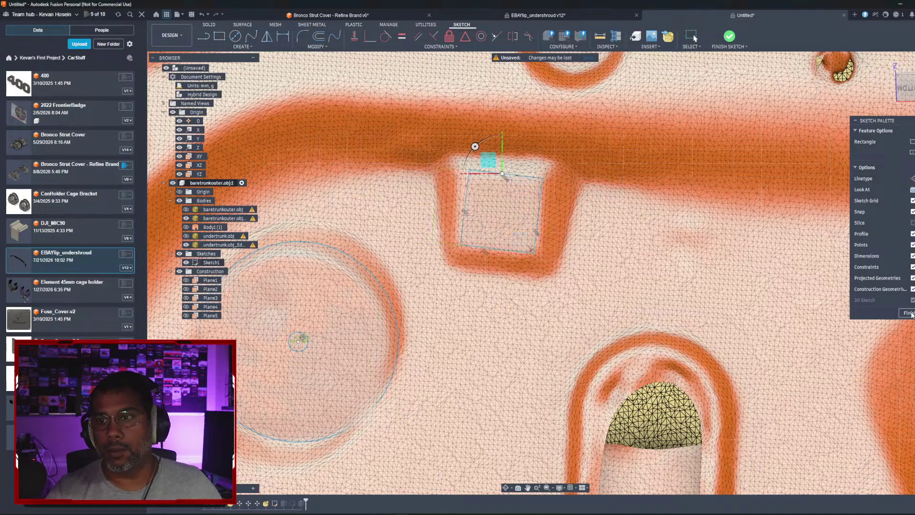
click(907, 313)
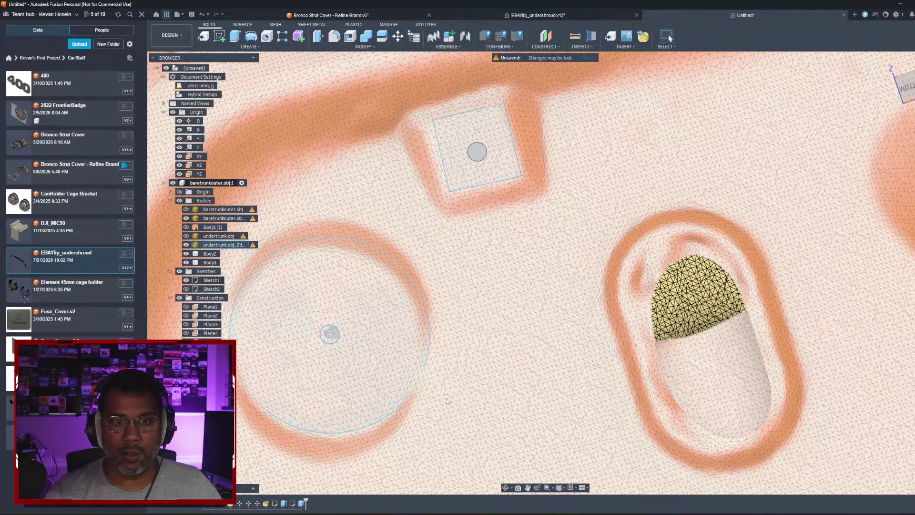
Step: Reopen Sketch1 for editing and check the recess circle and pocket rectangle against the trunk underside from a low angle
middle_drag(461, 373, 557, 375)
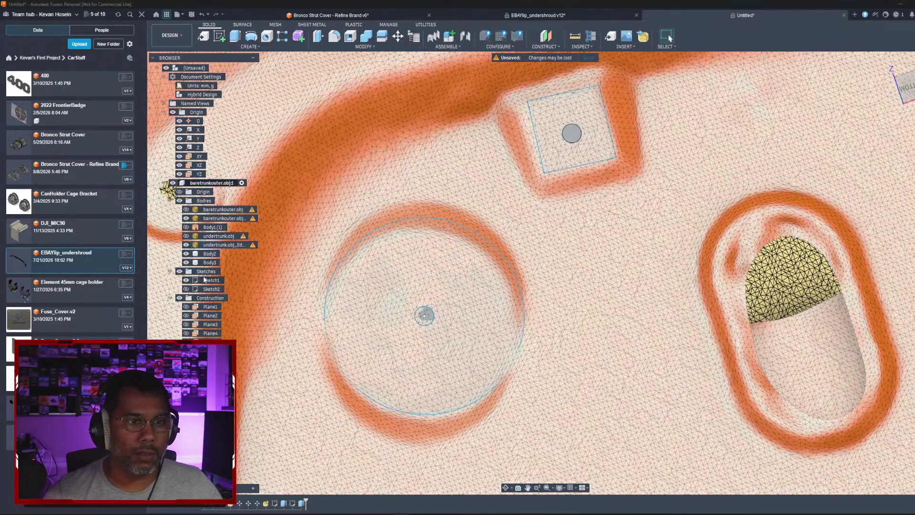
right_click(204, 280)
click(234, 312)
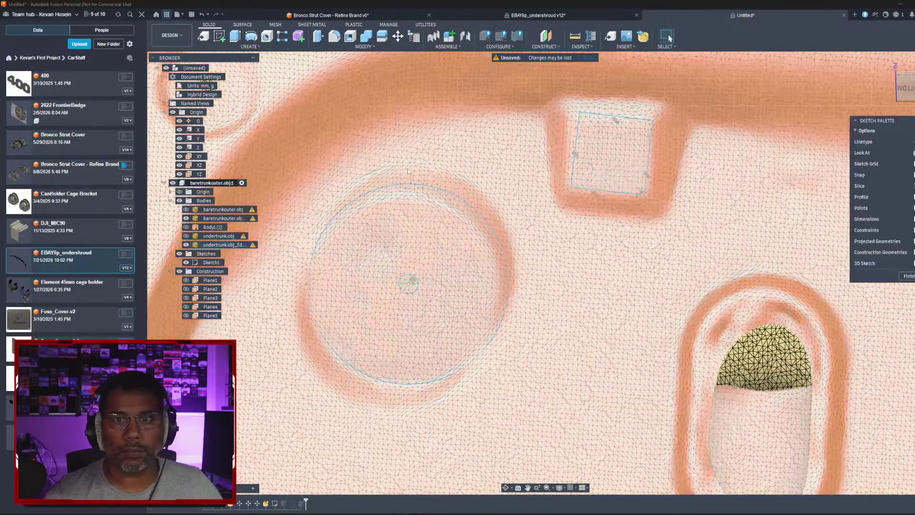
mouse_move(408, 169)
shift+middle_down()
mouse_move(411, 117)
mouse_move(419, 120)
mouse_move(420, 167)
mouse_move(421, 91)
mouse_move(419, 121)
shift+middle_up()
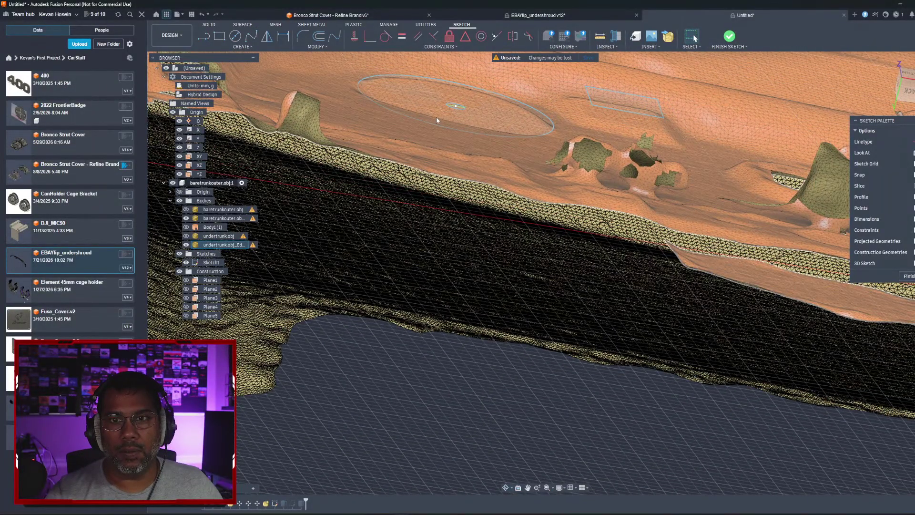
shift+middle_drag(436, 116, 511, 185)
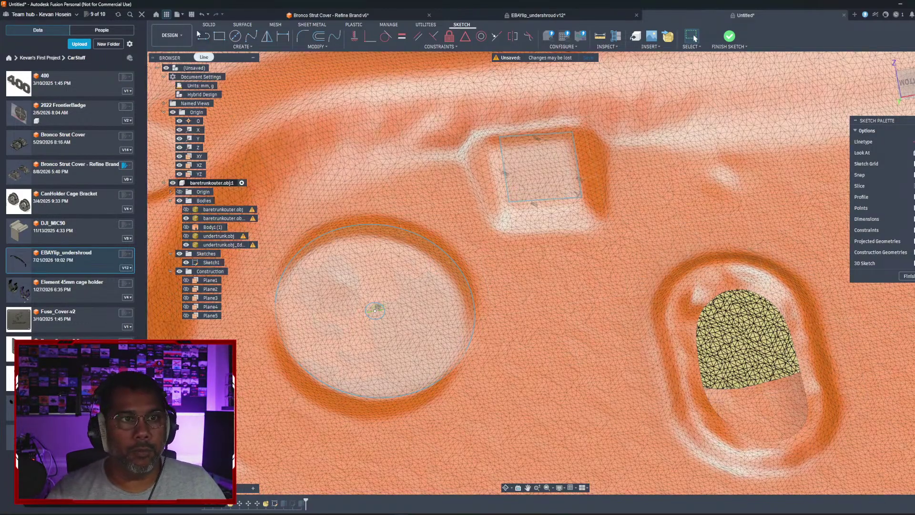
Step: Try to sketch a three-point rectangle from the circular recess's lower edge towards the oval opening and up to the pocket rectangle's corner
click(204, 37)
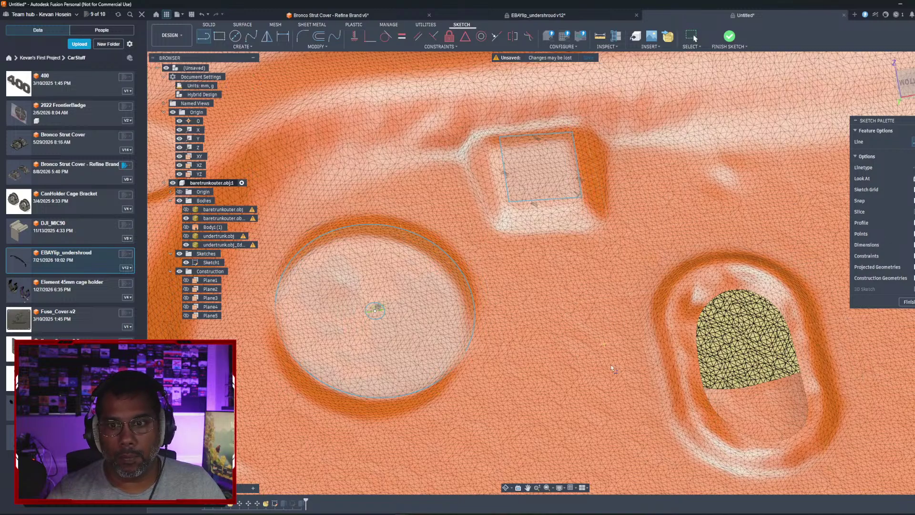
middle_drag(612, 369, 590, 326)
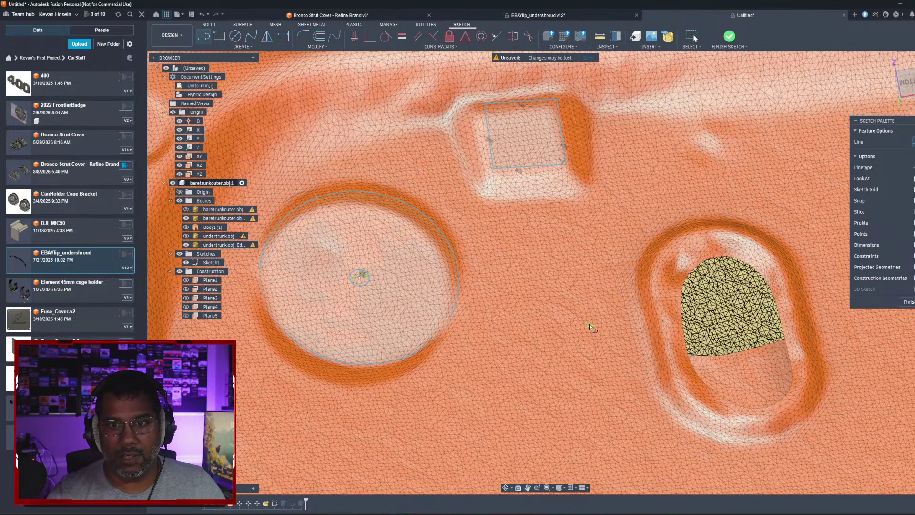
click(224, 39)
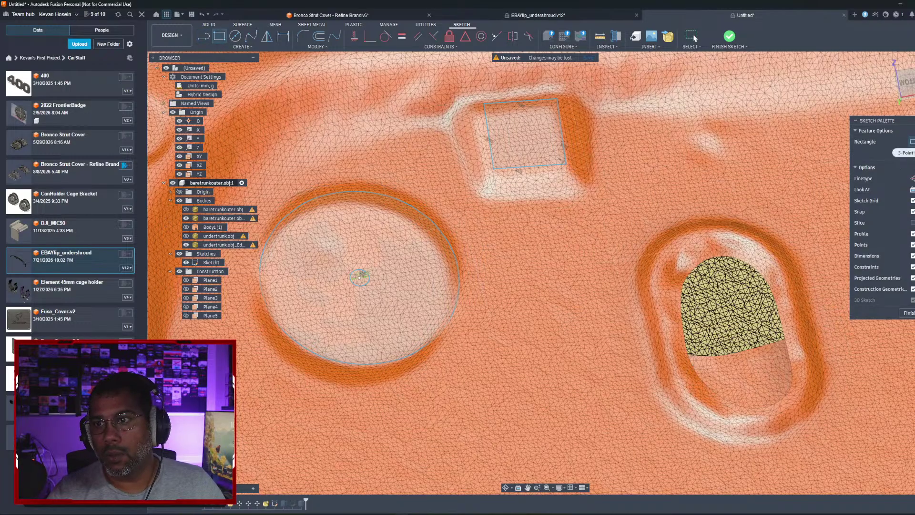
click(431, 354)
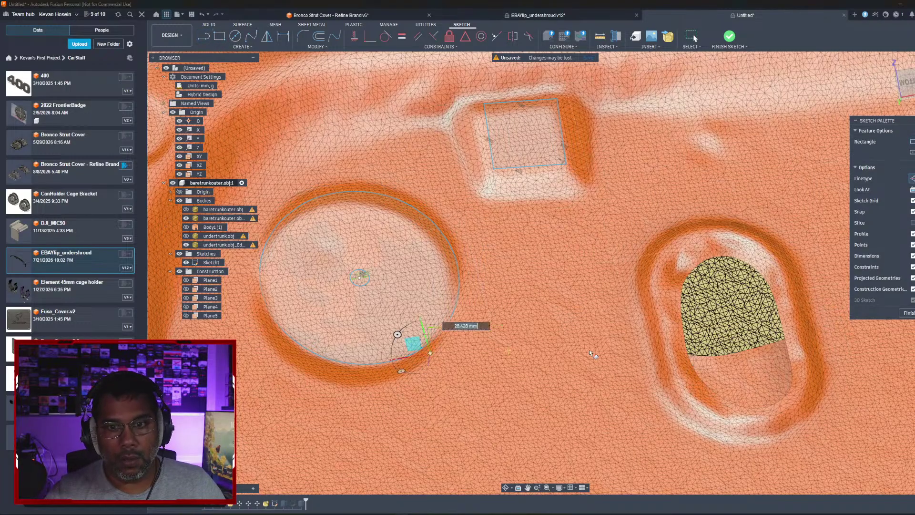
click(633, 348)
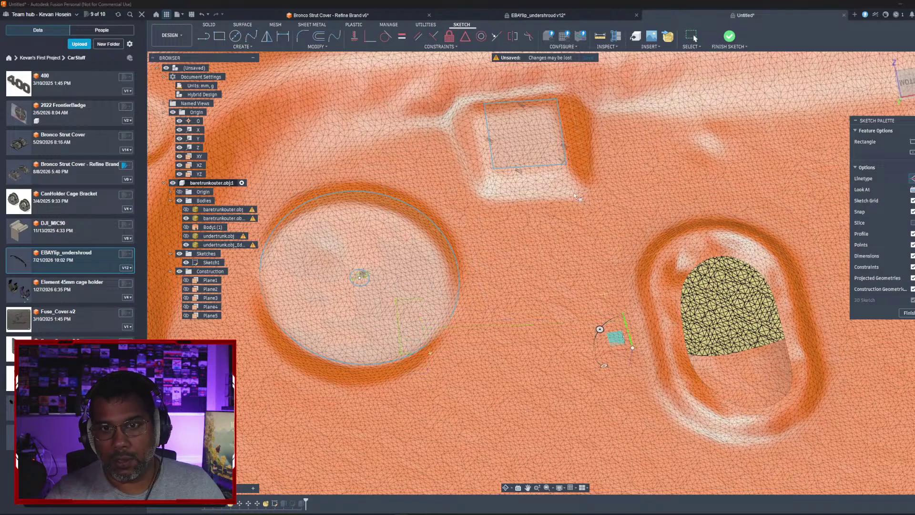
click(566, 165)
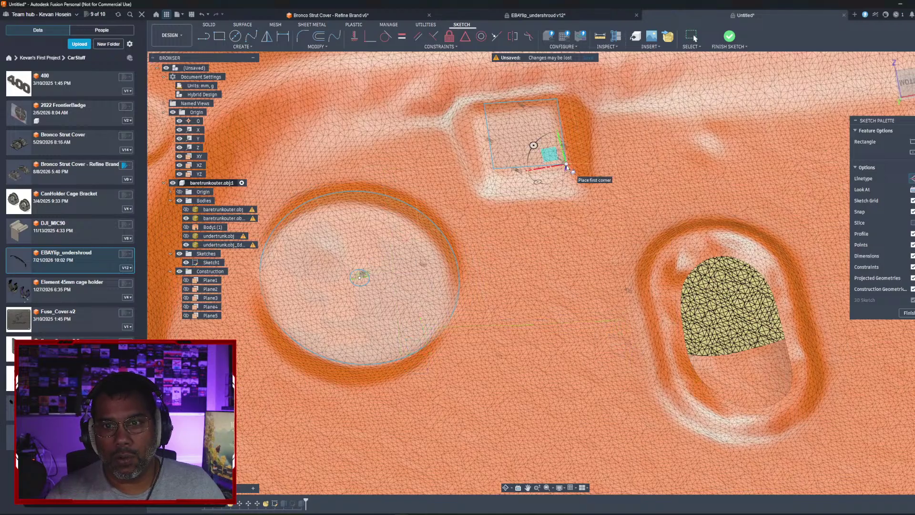
shift+middle_drag(599, 293, 560, 273)
key(Escape)
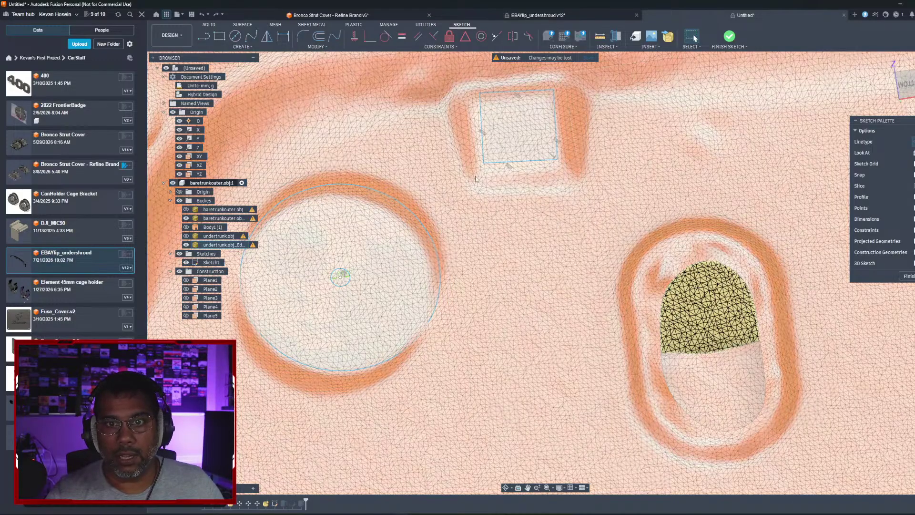
Step: Try to sketch a three-point rectangle from the pocket rectangle's lower corner down beside the oval opening and across to the recess circle's lower edge
key(r)
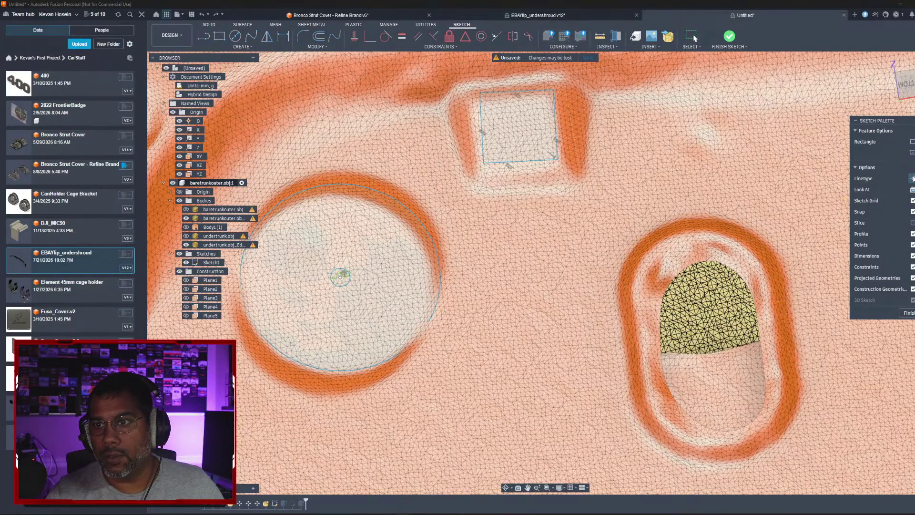
click(557, 161)
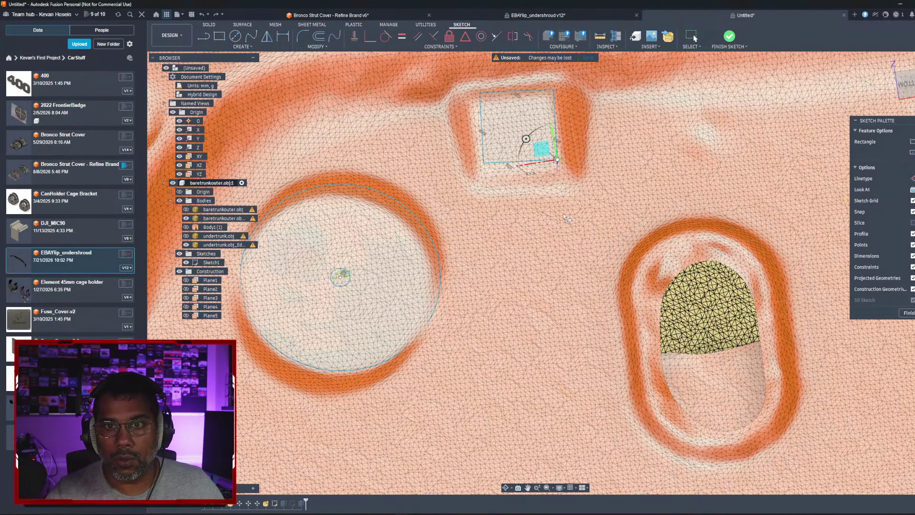
click(588, 359)
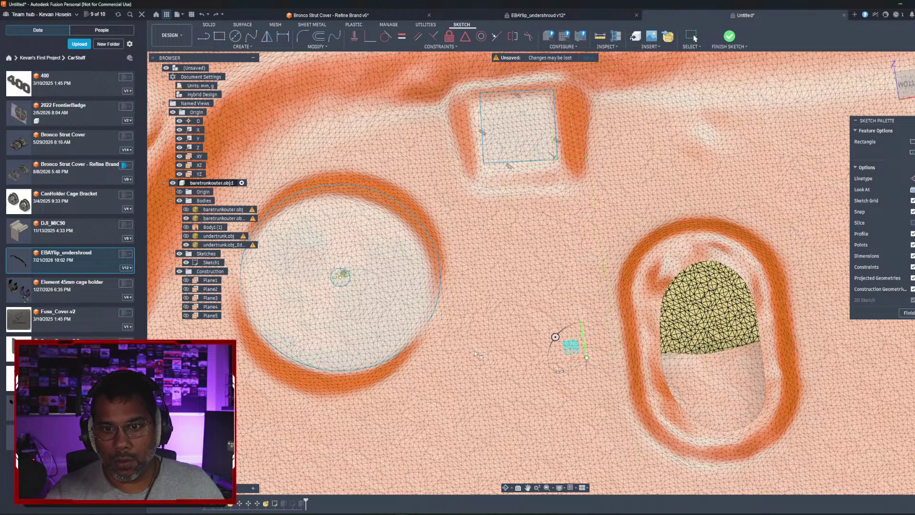
click(391, 359)
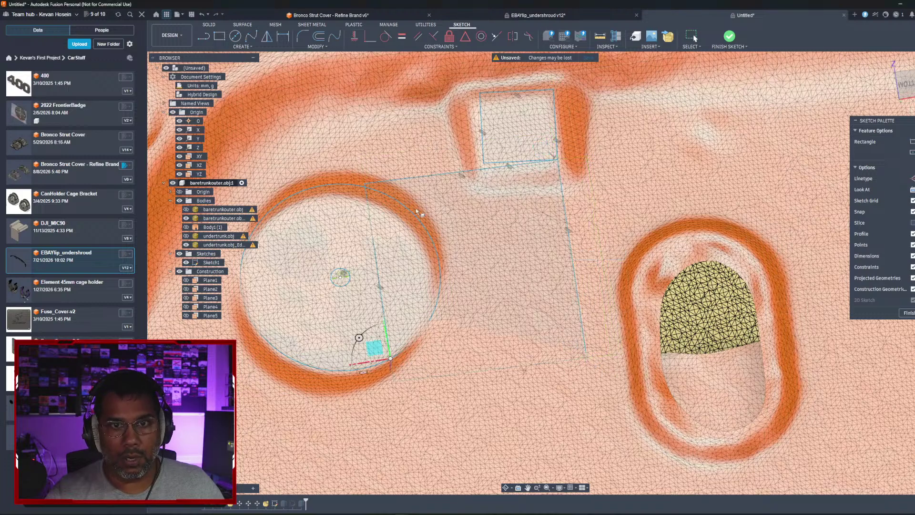
key(Escape)
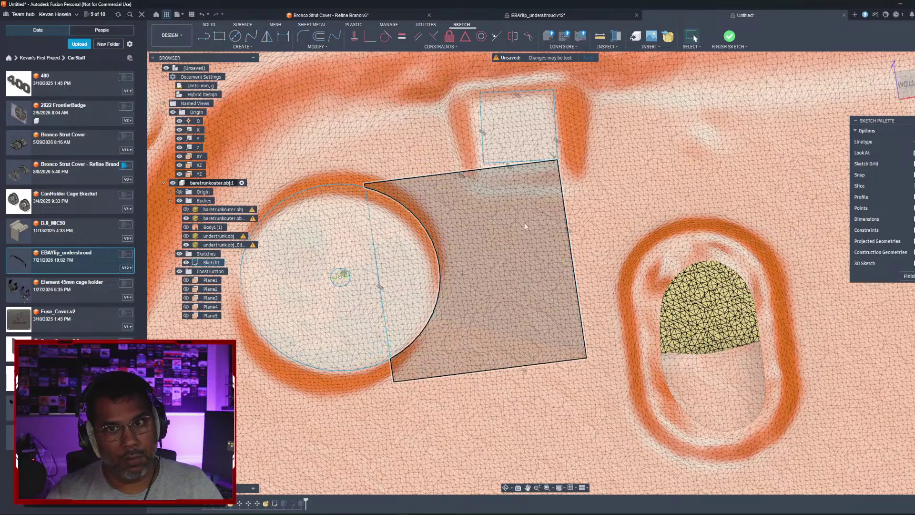
shift+middle_drag(536, 246, 535, 245)
key(ctrl+z)
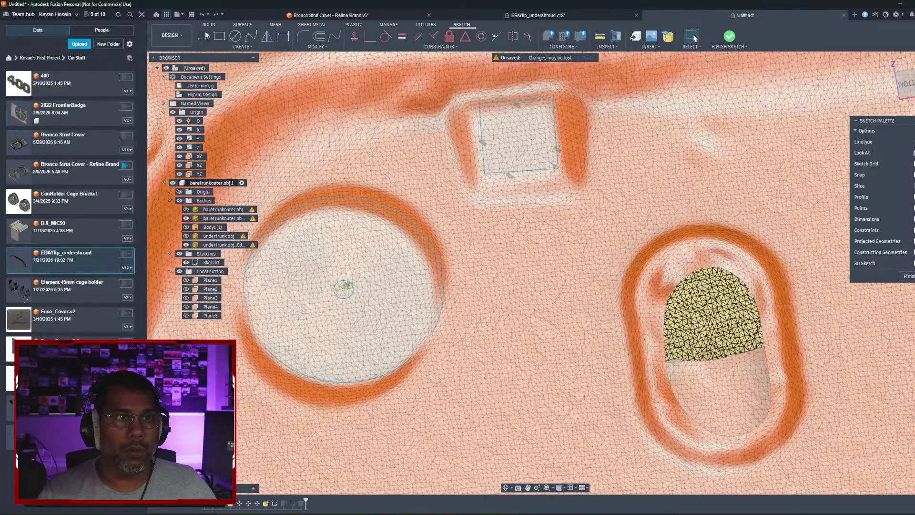
Step: Draw two connected lines from the pocket rectangle's upper corner on the oval-opening side downwards and across to the recess circle's lower edge
key(l)
click(552, 99)
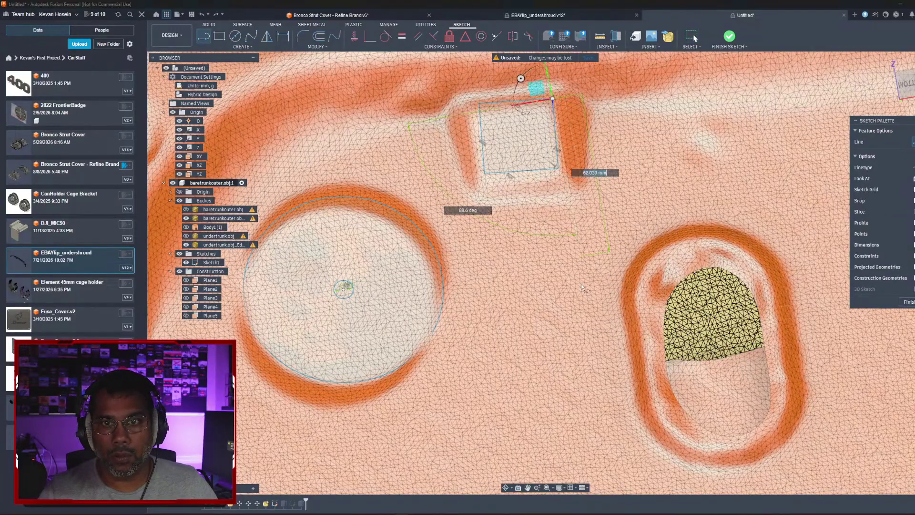
click(576, 394)
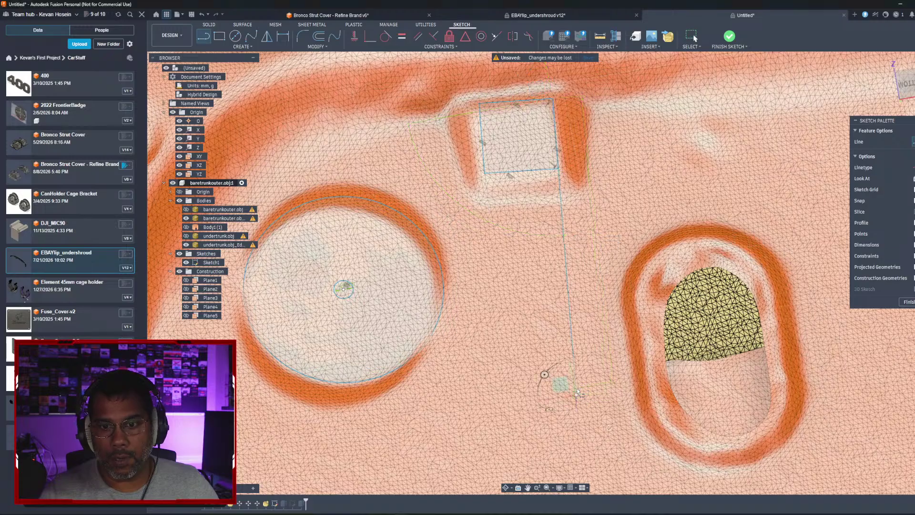
click(362, 382)
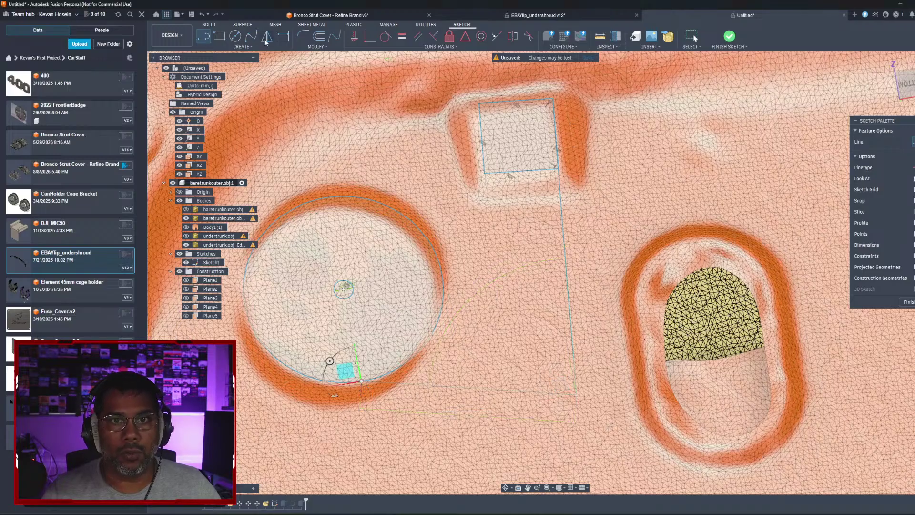
Step: Draw a three-point arc curving inwards from the pocket rectangle's other upper corner to the upper edge of the recess circle
click(242, 47)
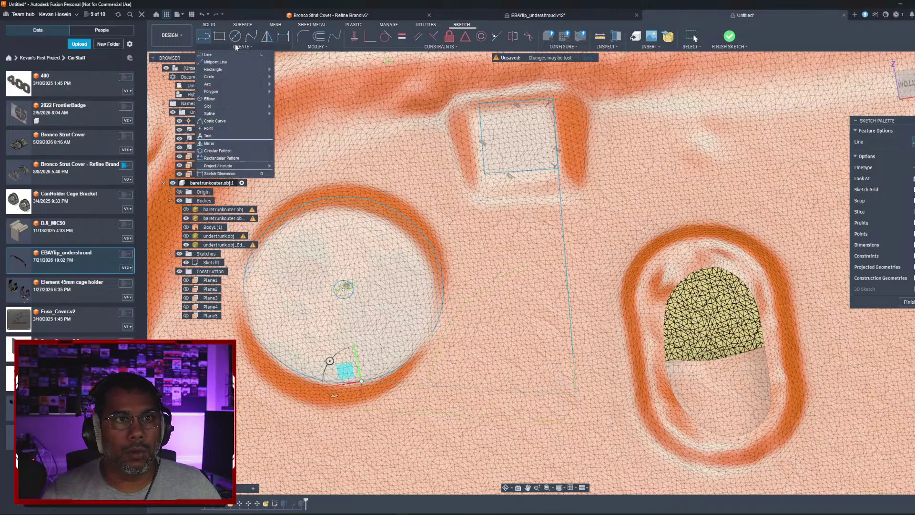
mouse_move(226, 69)
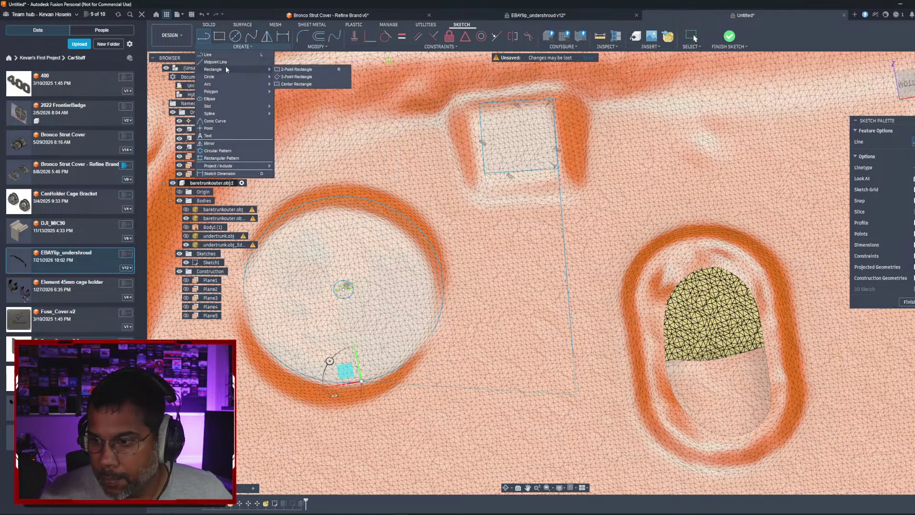
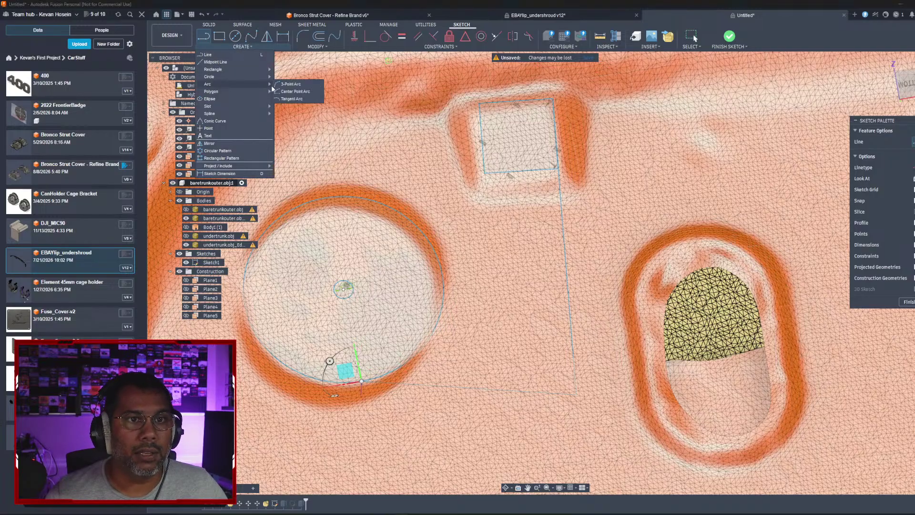
click(293, 84)
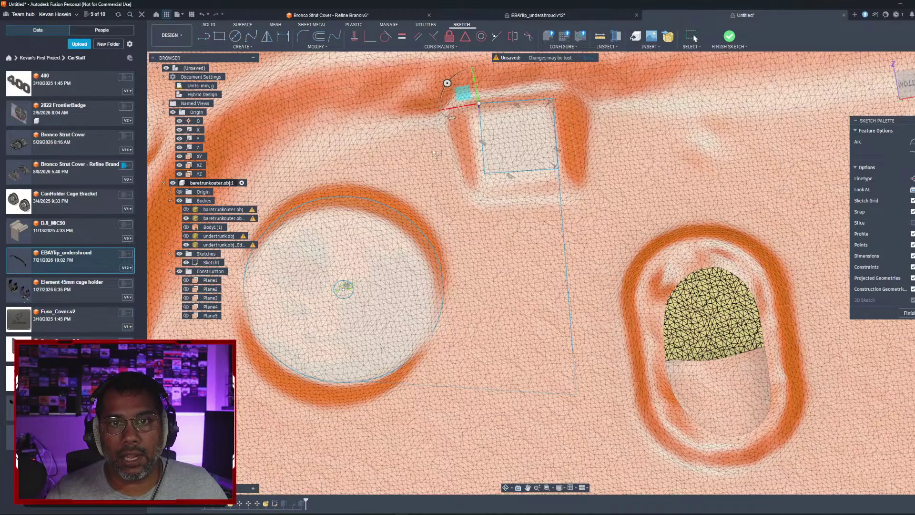
click(320, 197)
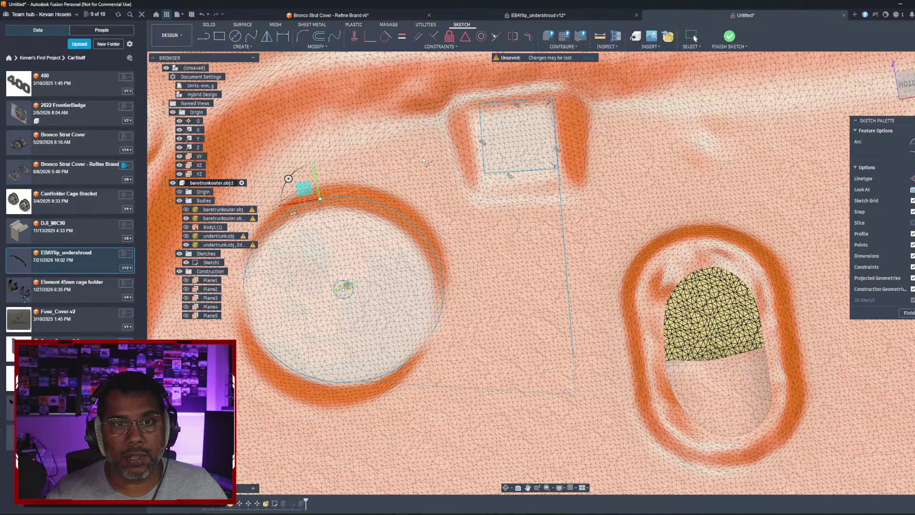
click(421, 156)
shift+middle_drag(477, 202, 551, 336)
key(Escape)
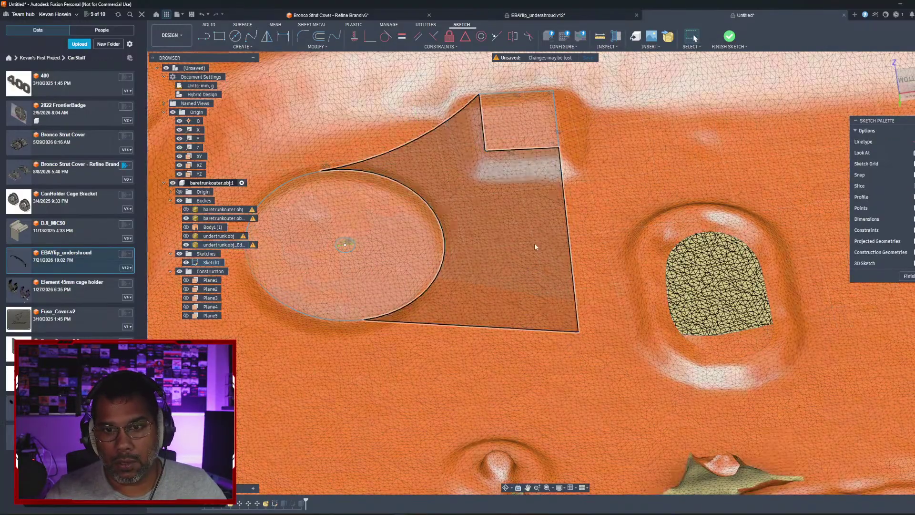
Step: Hide the edited undertrunk mesh and the outer trunk mesh so only the sketch profile is shown
middle_drag(534, 243, 536, 248)
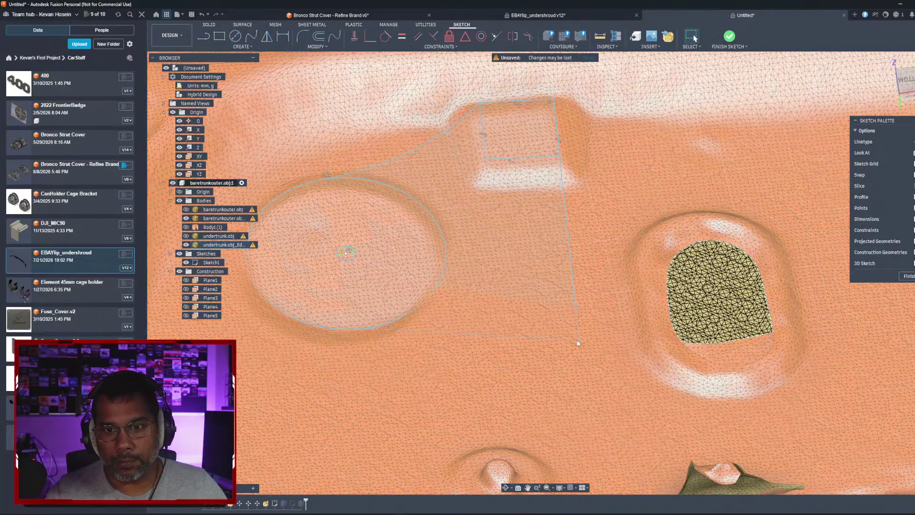
click(578, 343)
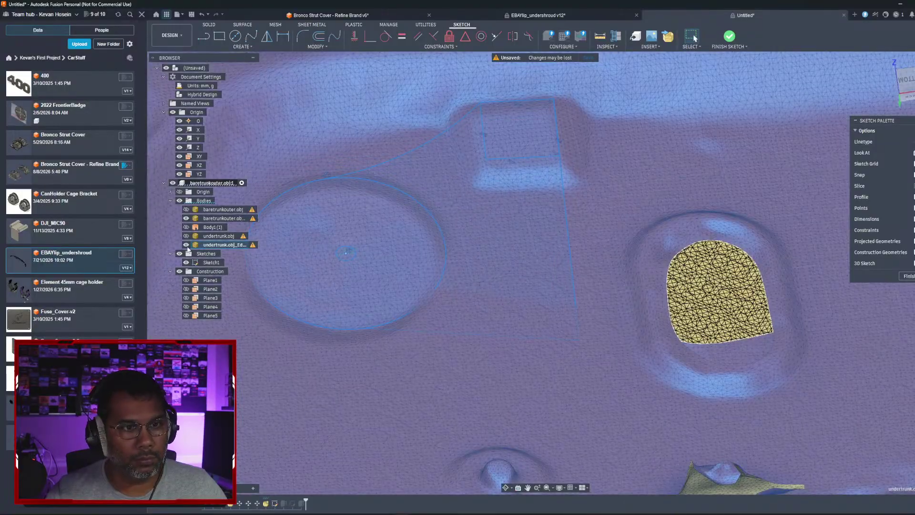
key(v)
click(497, 316)
scroll(490, 308, down, 5)
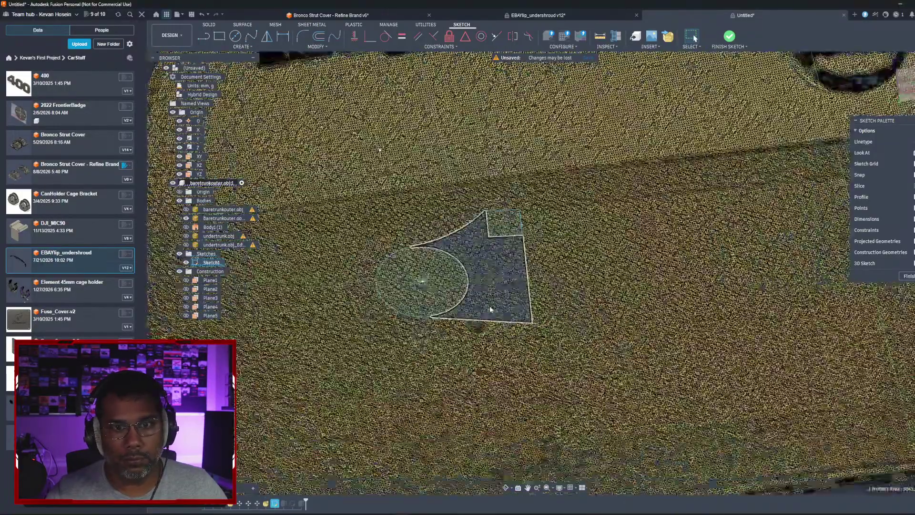
click(186, 218)
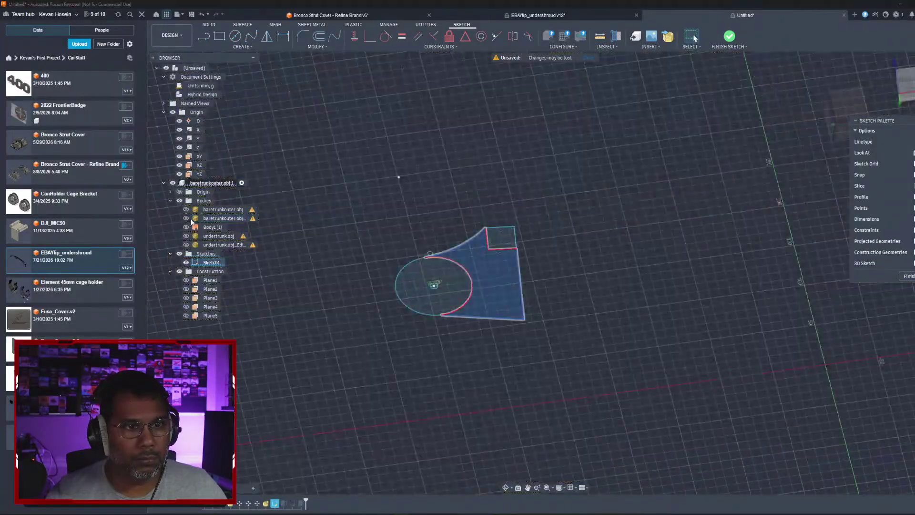
Step: Raise the lower corner where the two outline lines meet slightly and round it with a 20 mm fillet
scroll(499, 295, up, 4)
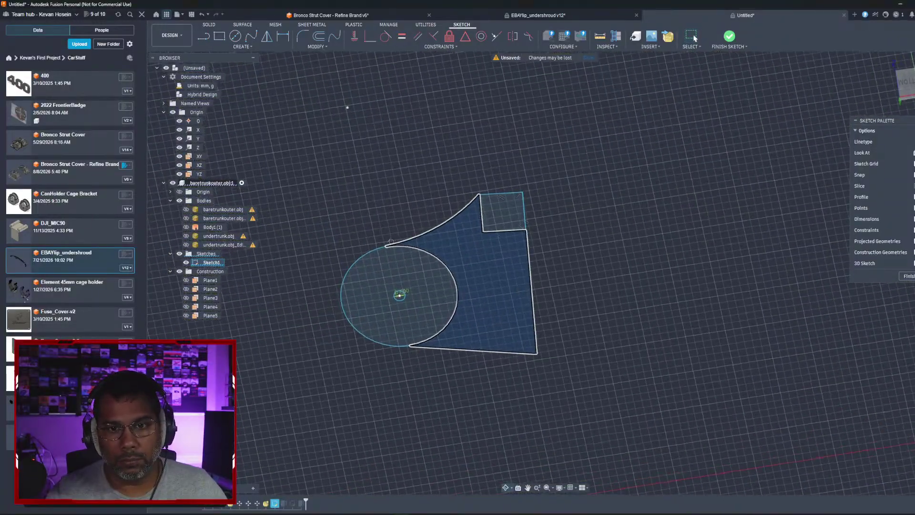
shift+middle_drag(538, 381, 539, 386)
drag(537, 387, 537, 371)
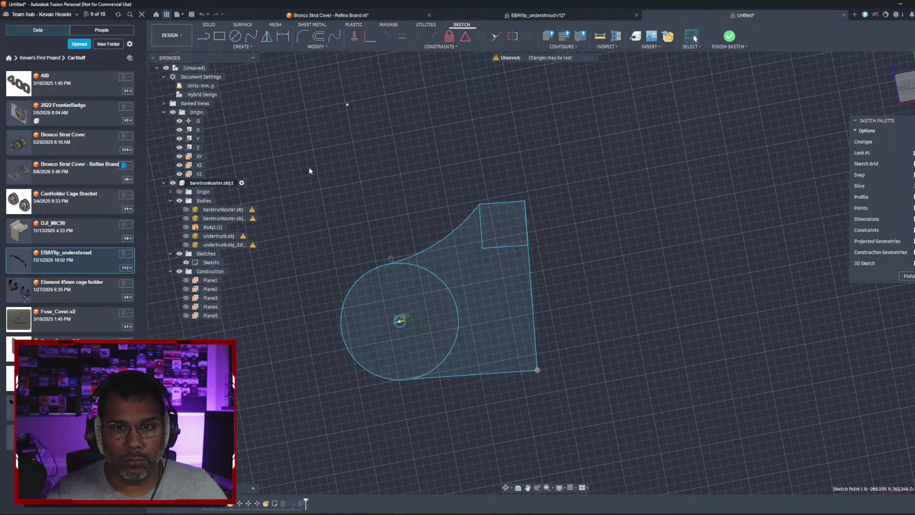
click(305, 36)
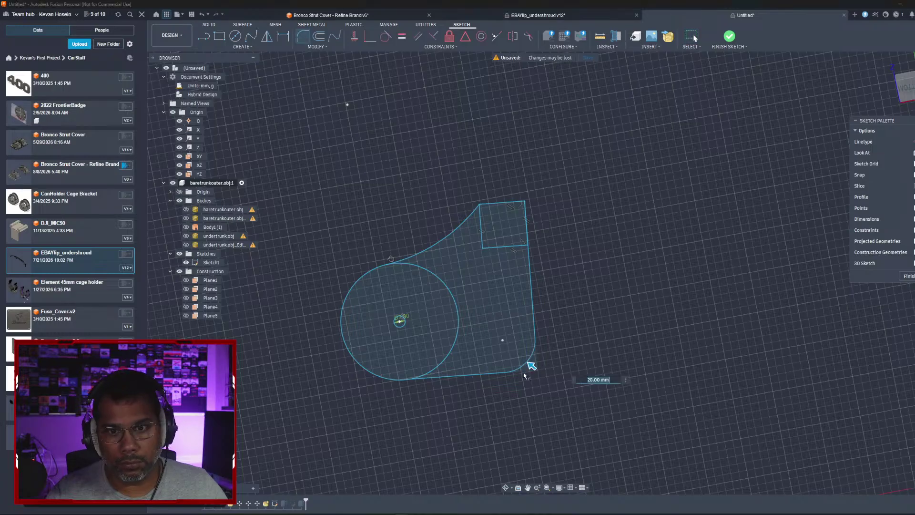
key(Return)
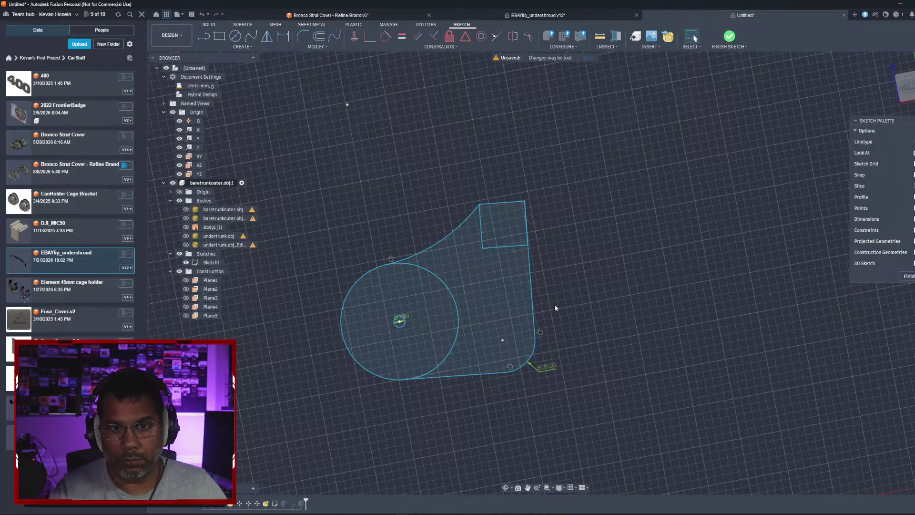
Step: Round the pocket rectangle's upper corner at the long side line with a 5 mm fillet
click(305, 37)
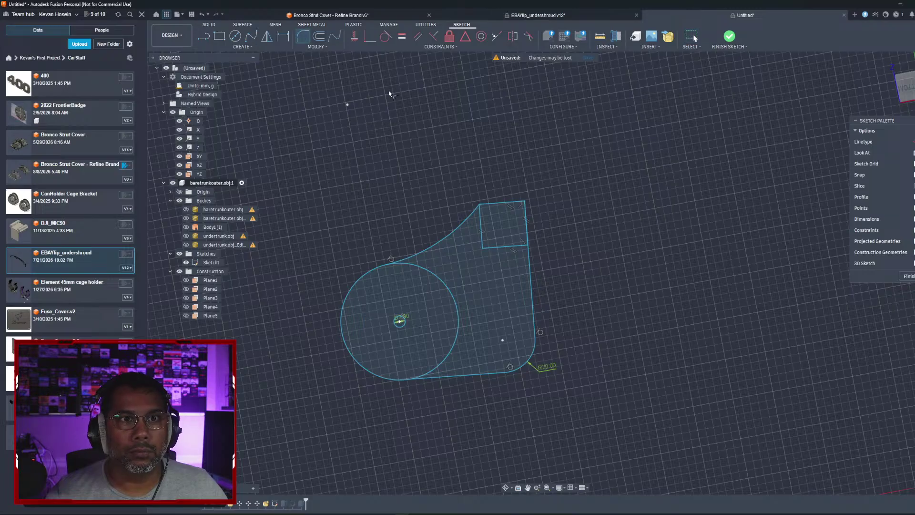
click(524, 202)
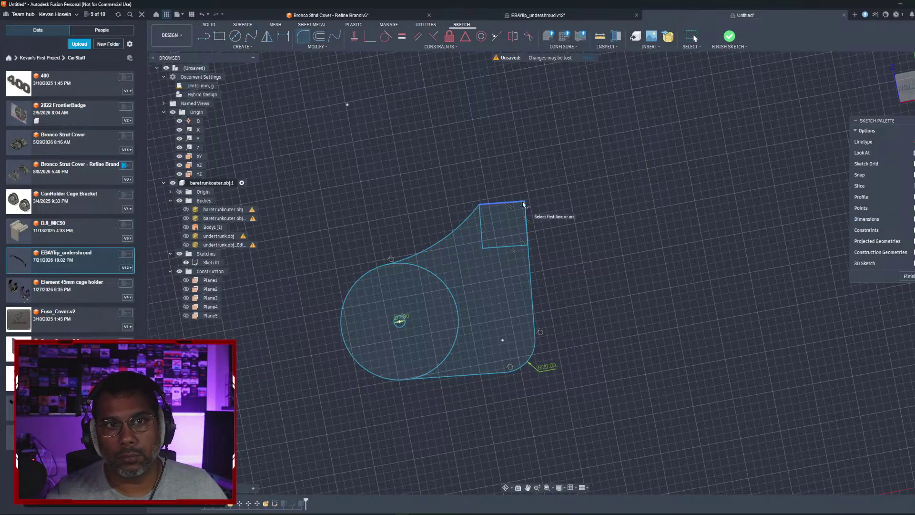
click(479, 206)
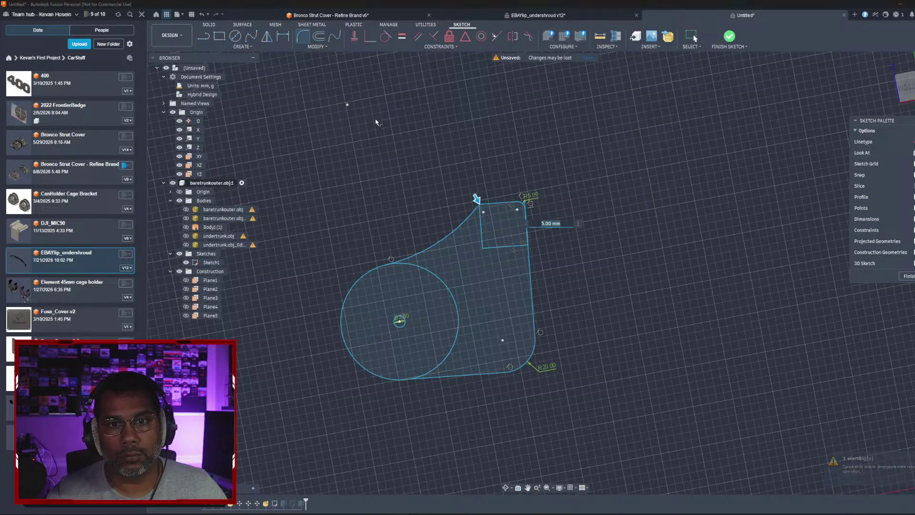
key(Escape)
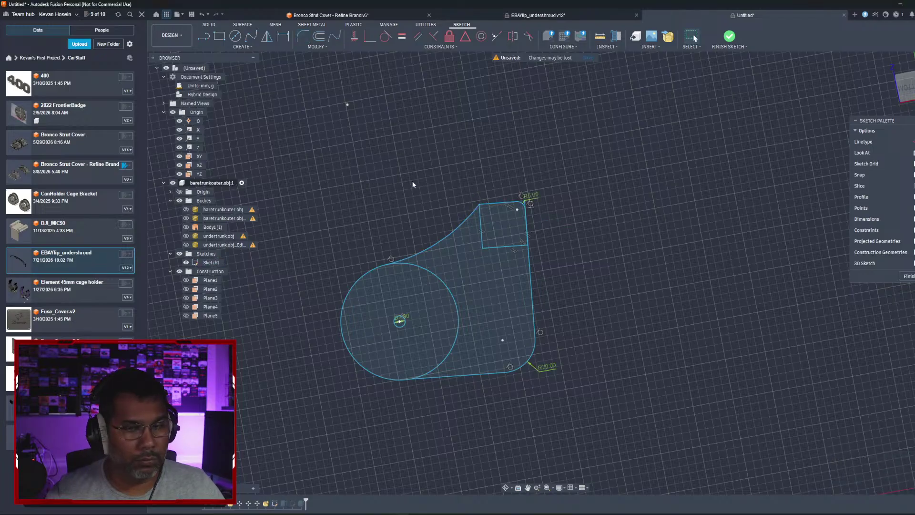
Step: Trim the pocket rectangle's inner edges and the recess circle's inner arc to leave one continuous outline
click(483, 224)
key(Delete)
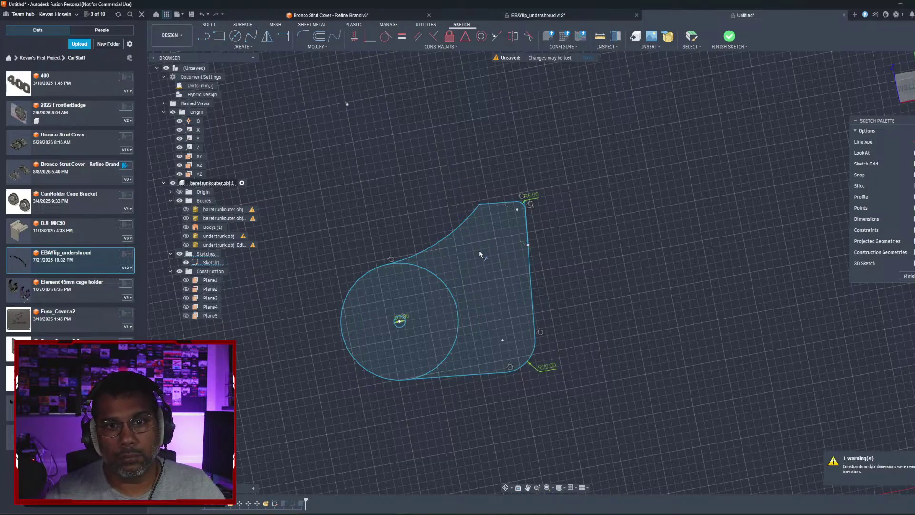
click(435, 278)
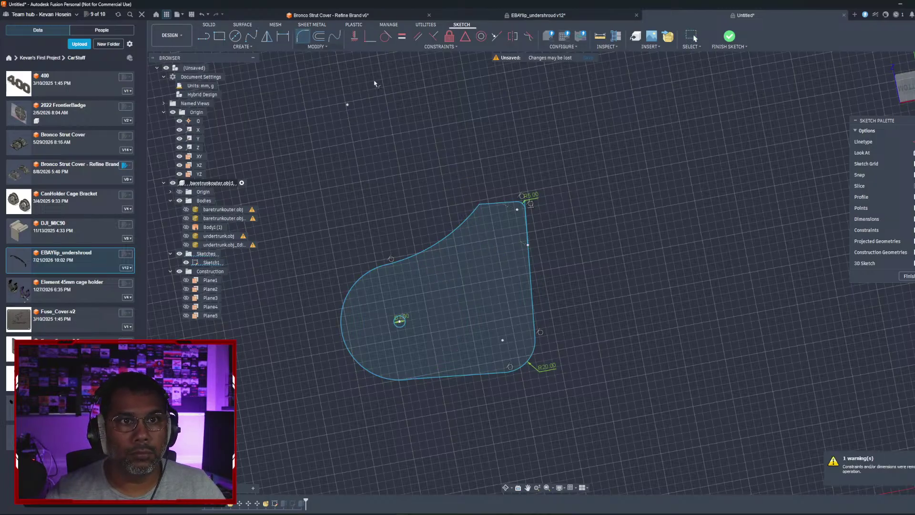
Step: Round the corner between the curved arc and the outline's upper edge with a 12 mm fillet
scroll(479, 211, up, 4)
click(483, 200)
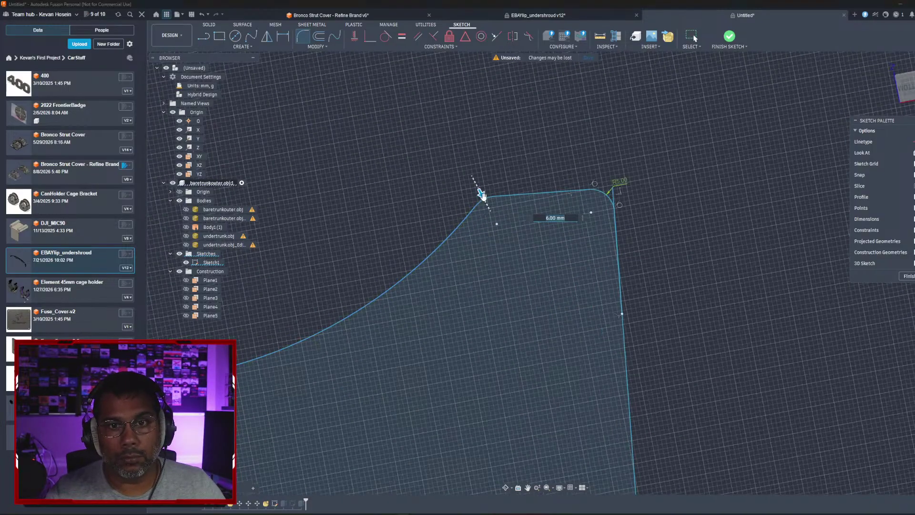
drag(483, 196, 485, 199)
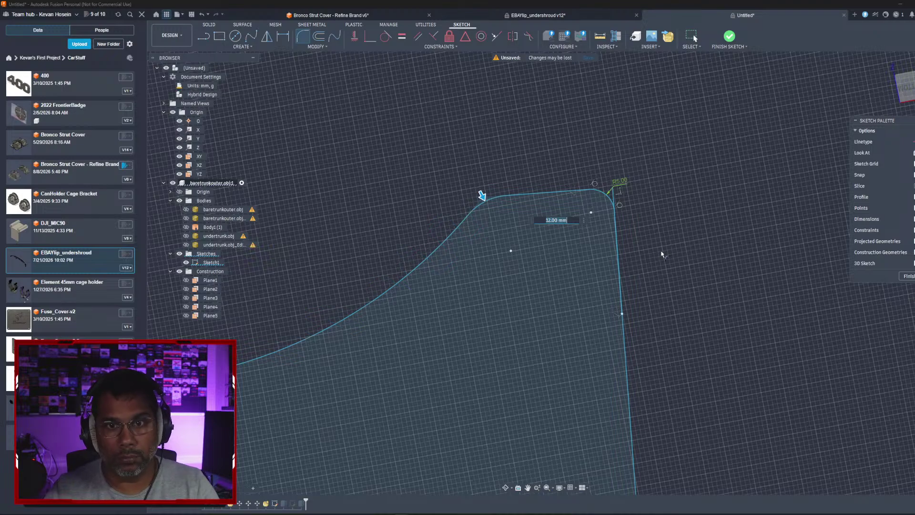
key(Return)
key(Escape)
Step: Show the edited undertrunk mesh again and compare the finished outline with the recess and square pocket
scroll(570, 268, down, 5)
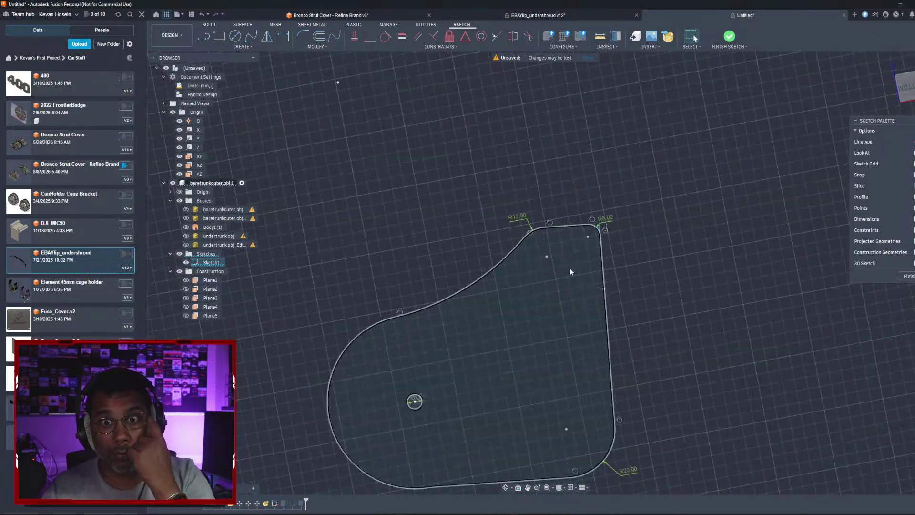
shift+middle_drag(529, 302, 445, 292)
click(187, 245)
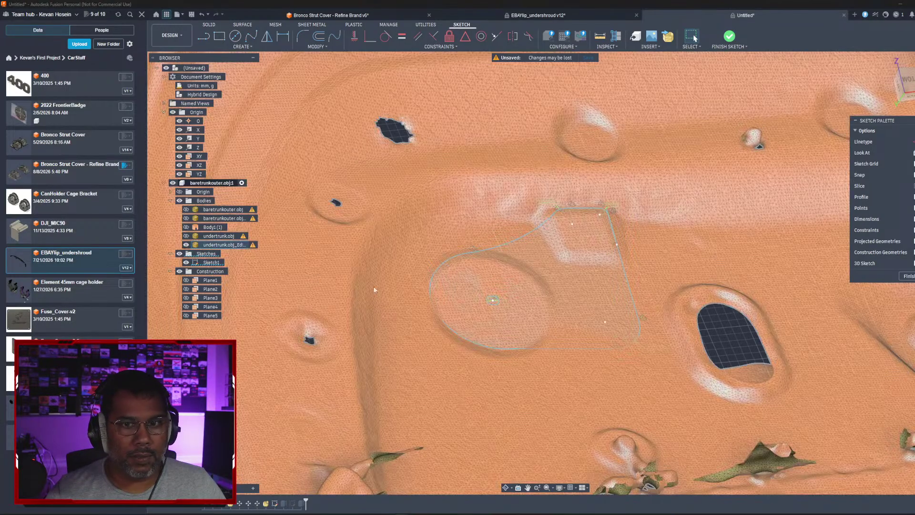
shift+middle_drag(559, 305, 551, 309)
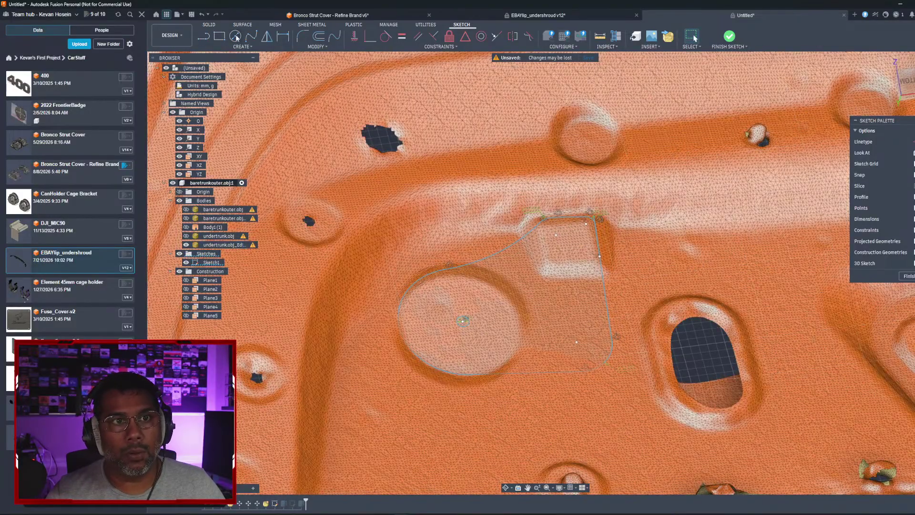
Step: Draw a hole circle inside the square pocket and a 7 mm circle near the outline's lower corner
key(c)
click(570, 241)
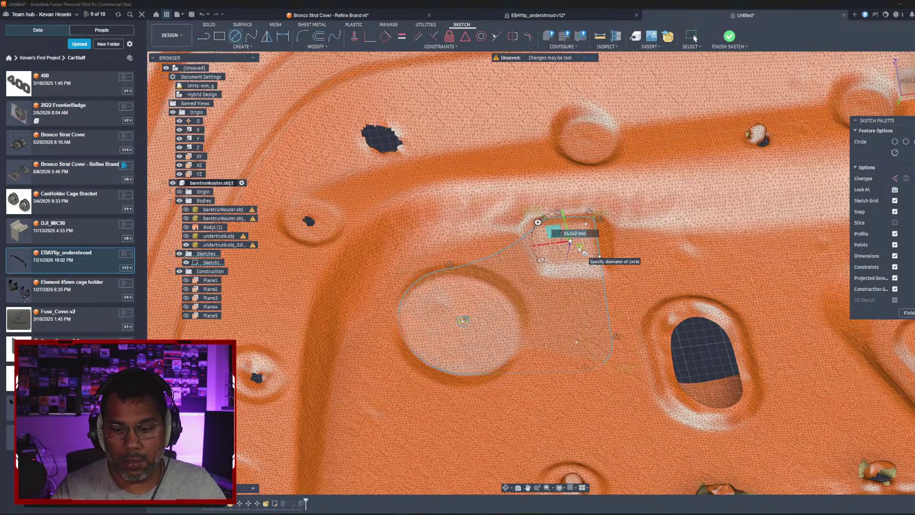
key(Return)
key(Escape)
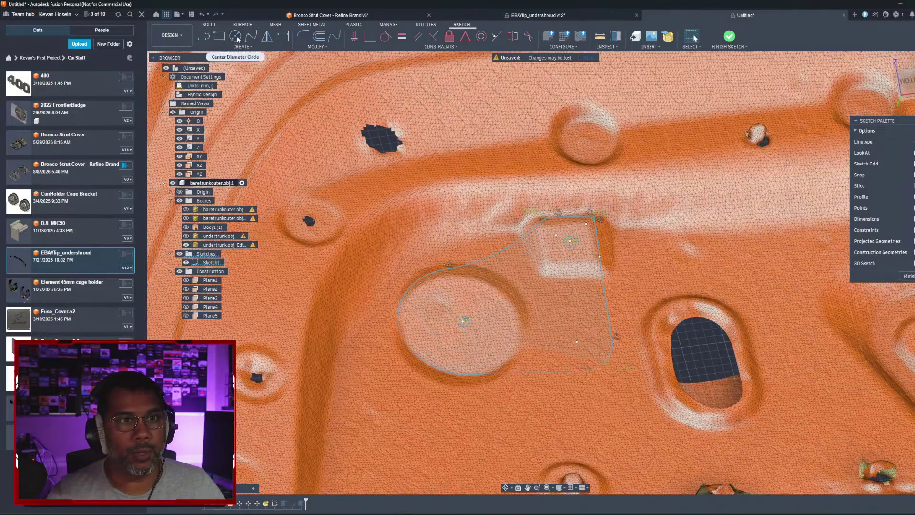
click(235, 36)
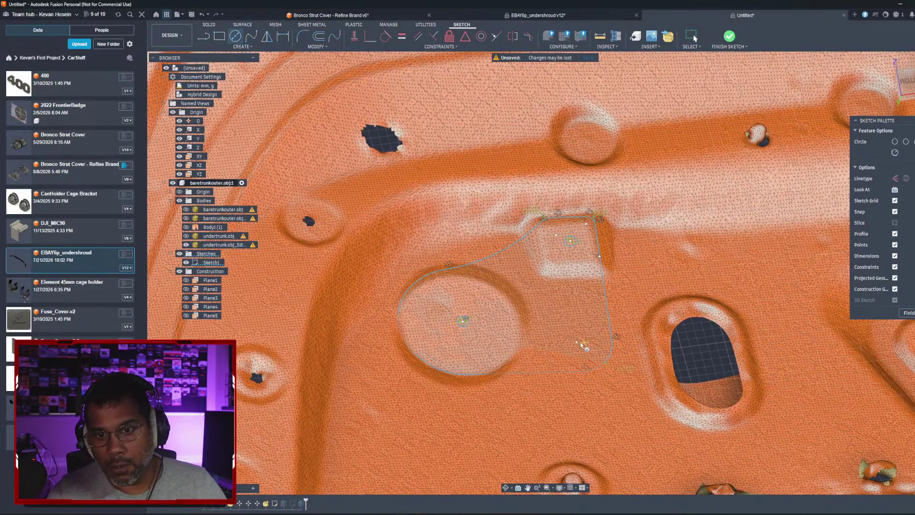
click(577, 343)
text(7)
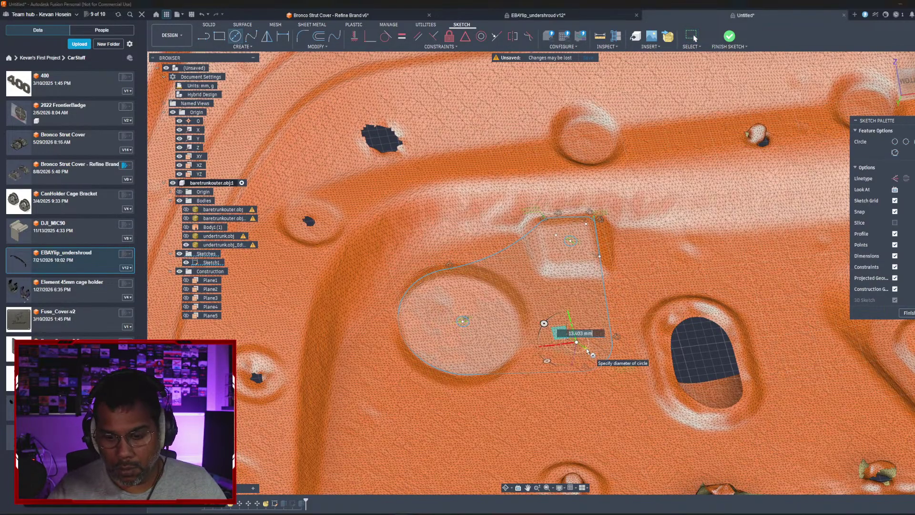
key(Return)
key(Escape)
mouse_move(540, 317)
shift+middle_down()
mouse_move(538, 275)
mouse_move(507, 299)
shift+middle_up()
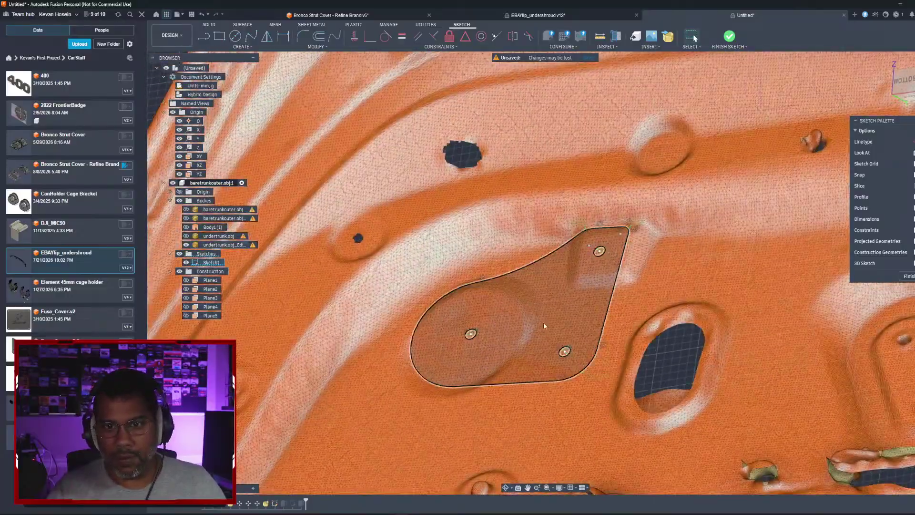
mouse_move(546, 327)
shift+middle_down()
mouse_move(551, 337)
mouse_move(533, 311)
shift+middle_up()
key(e)
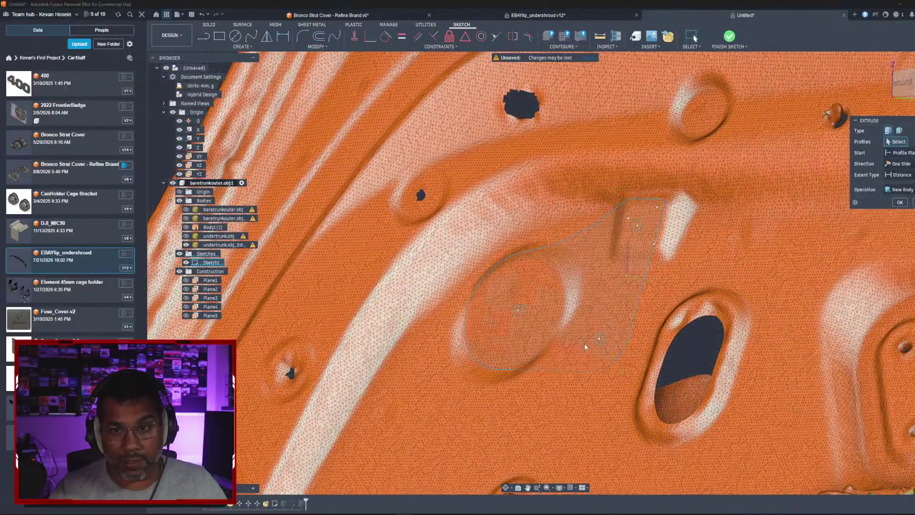
click(599, 339)
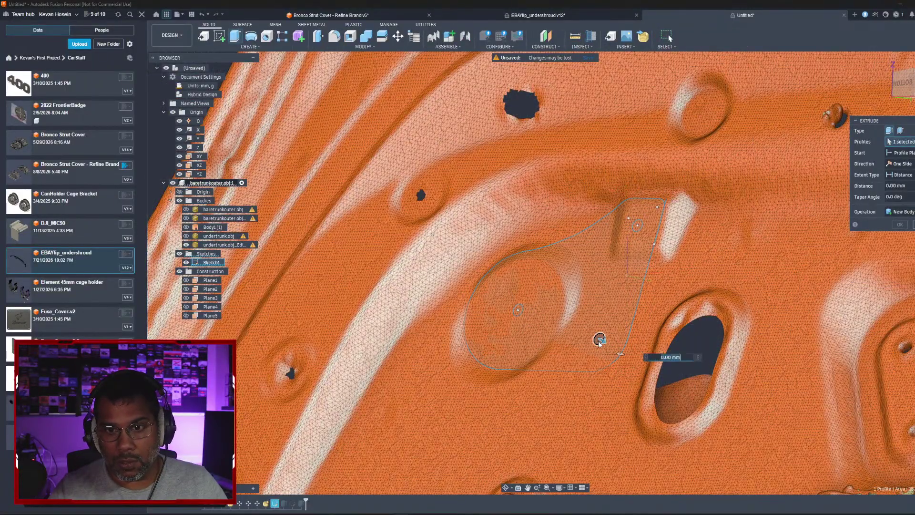
click(636, 225)
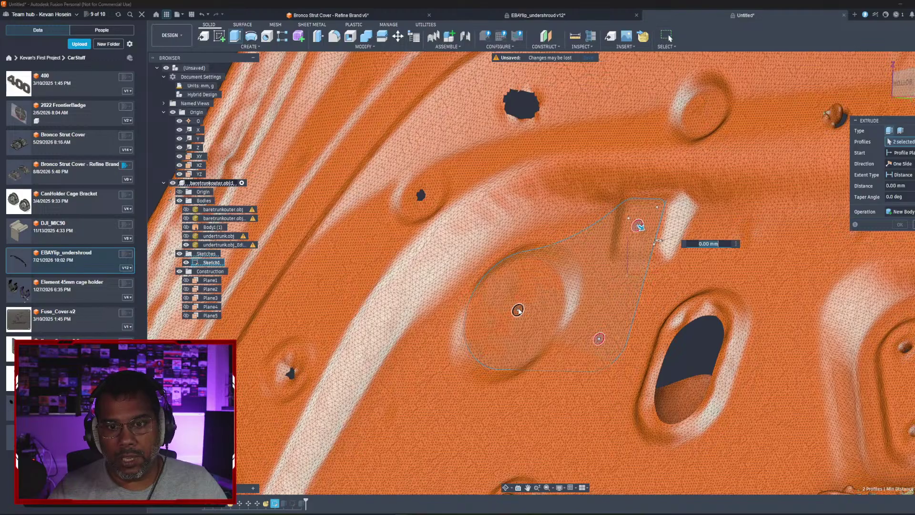
click(519, 310)
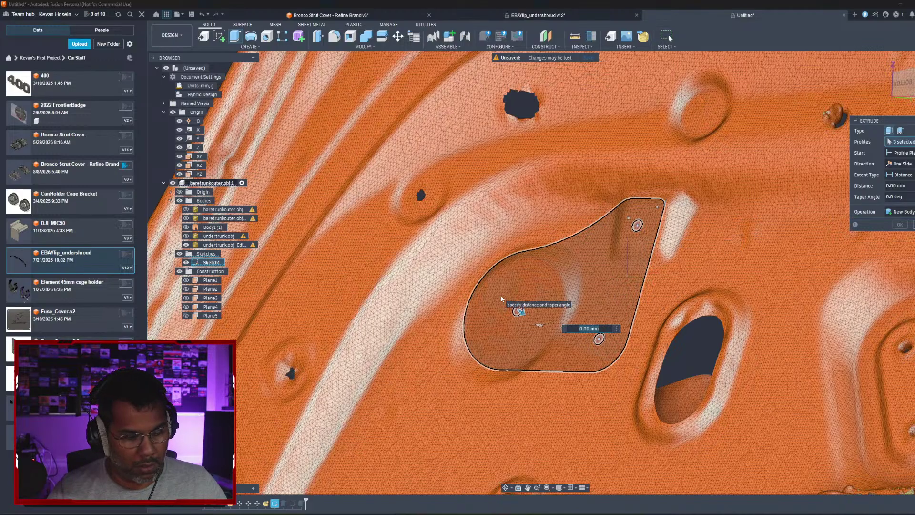
key(Escape)
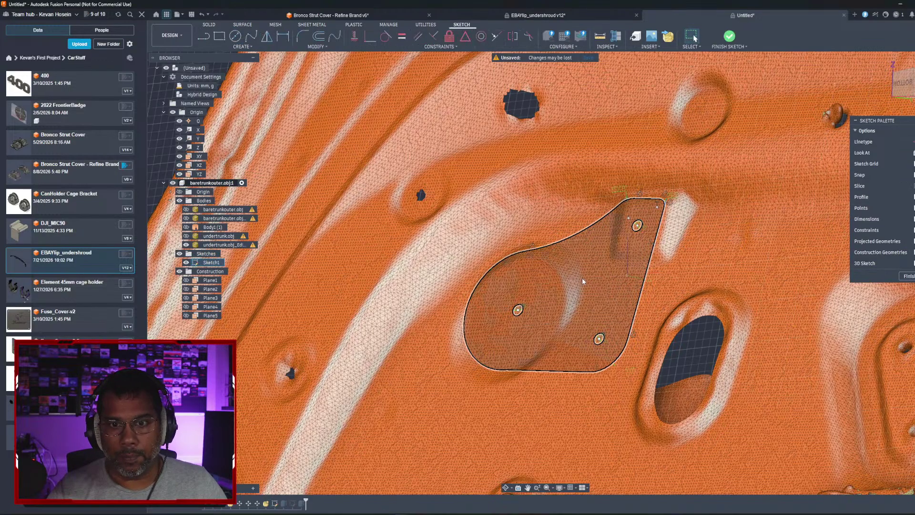
Step: Extrude the mounting outline, excluding its three hole circles, 2 mm as a new body
key(e)
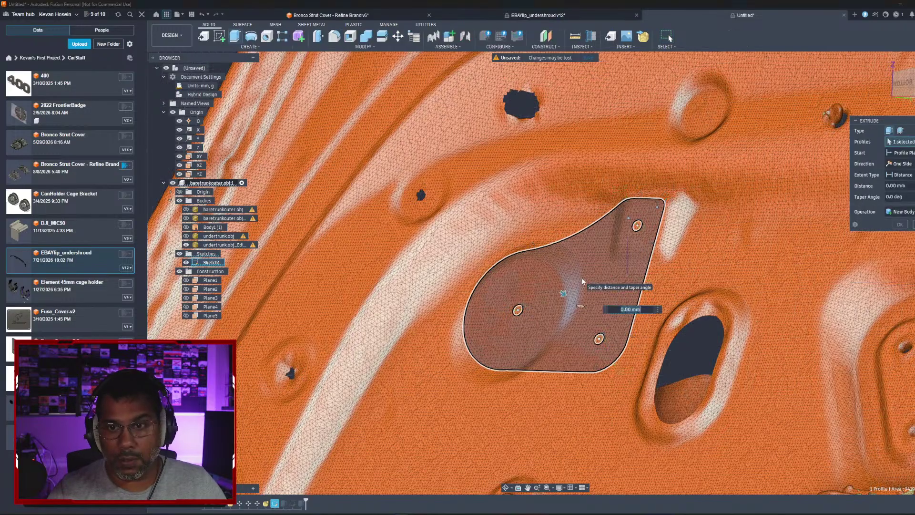
key(Return)
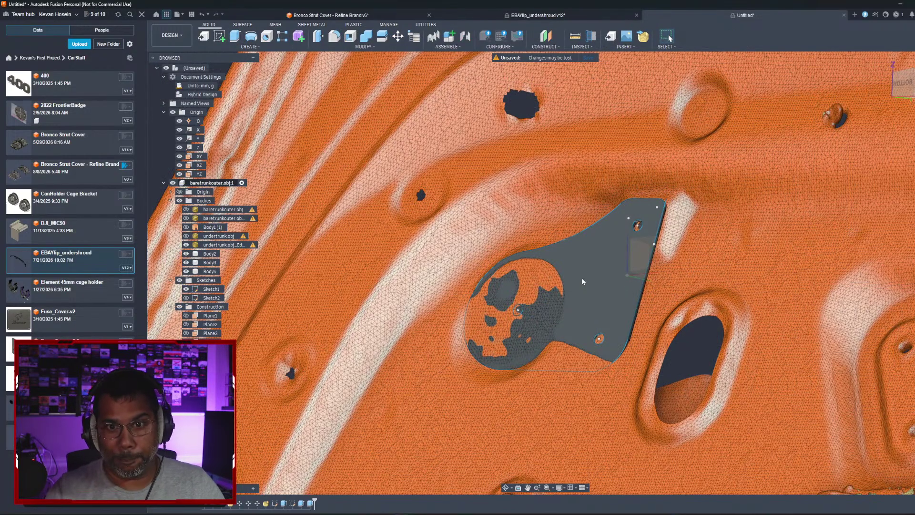
right_click(311, 504)
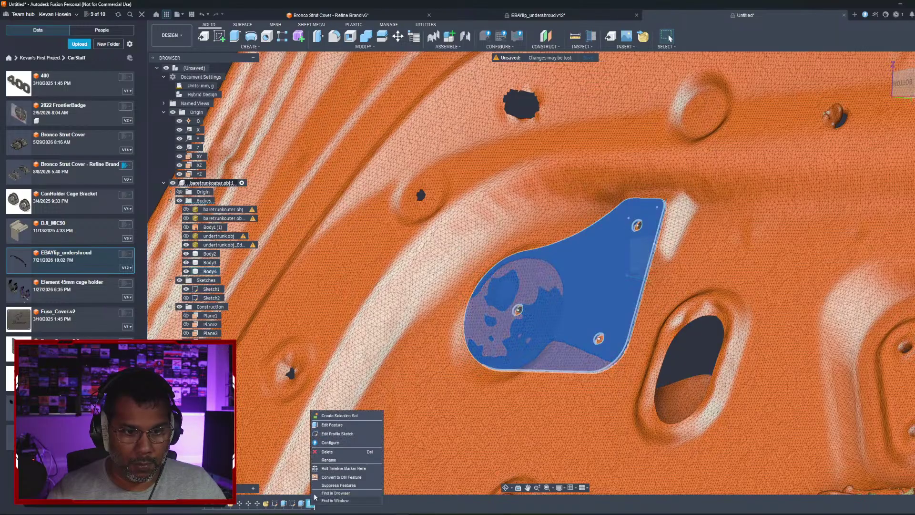
click(335, 432)
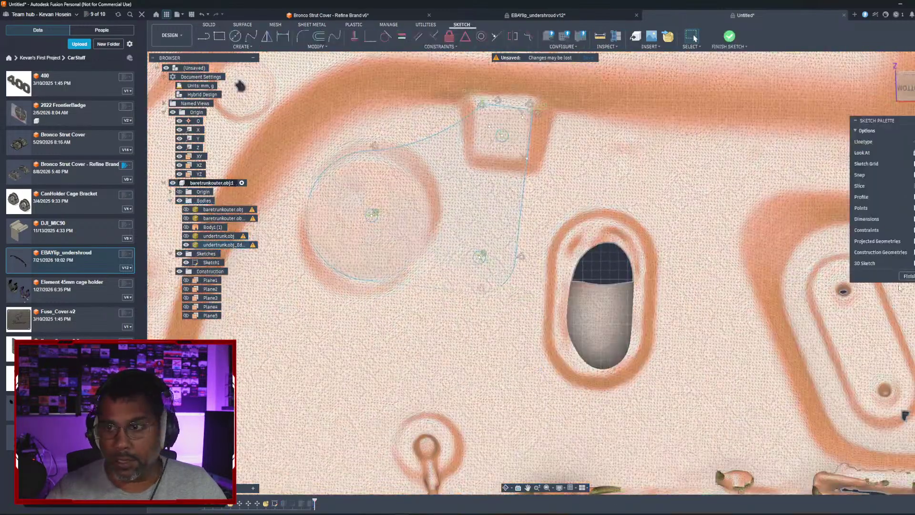
click(905, 276)
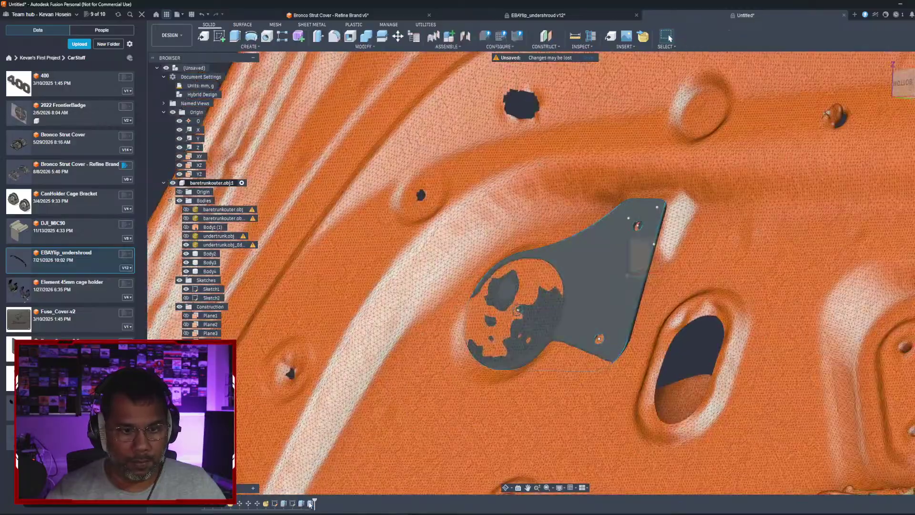
Step: Edit the plate's extrusion and increase its distance so the body covers the circular recess
right_click(311, 503)
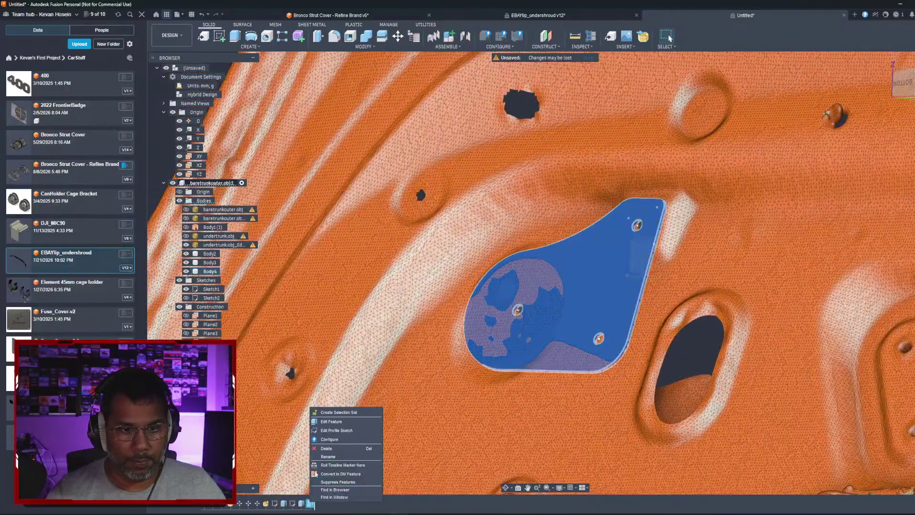
click(333, 422)
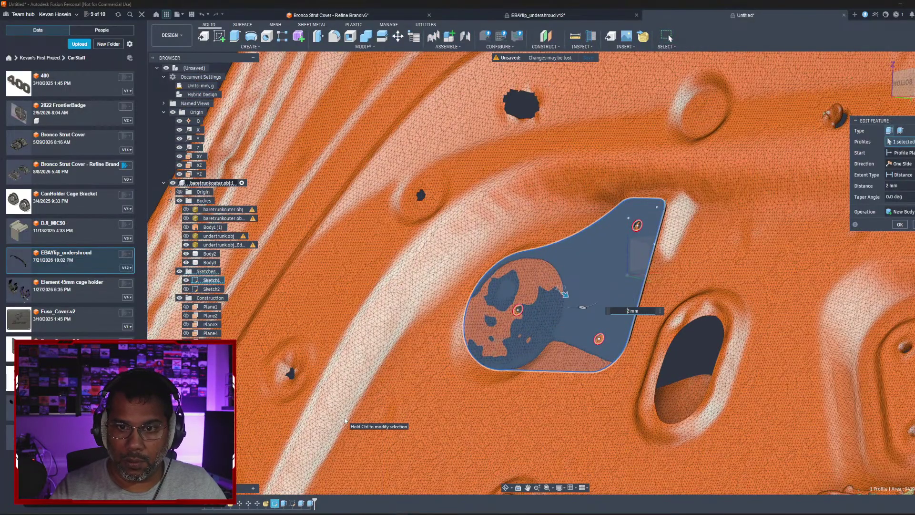
key(Return)
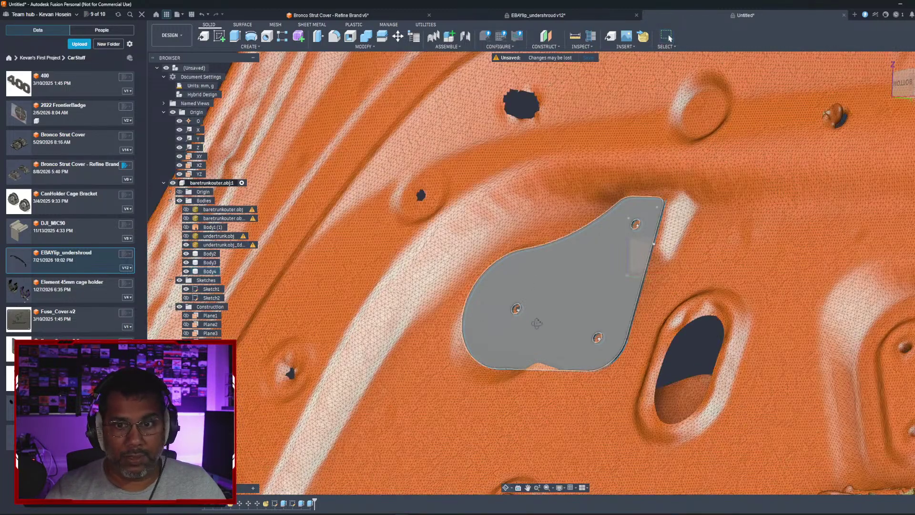
scroll(490, 312, up, 5)
scroll(491, 312, up, 2)
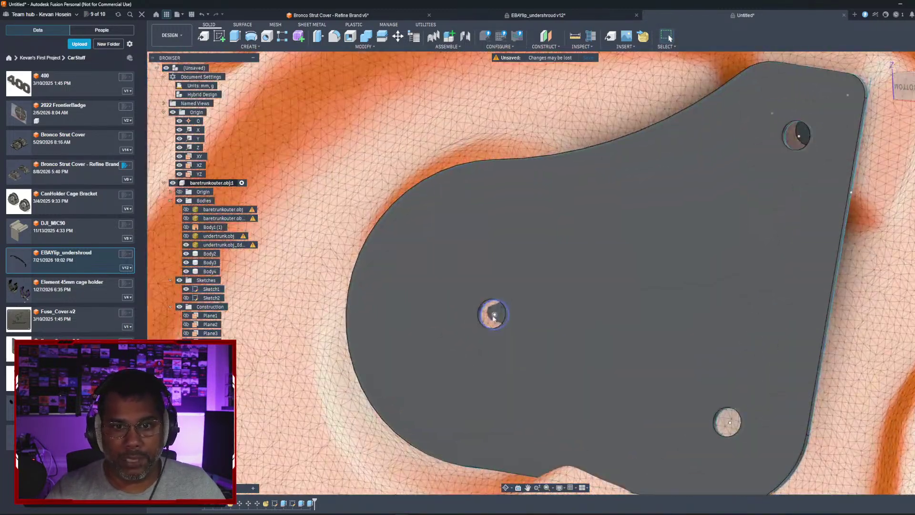
click(490, 317)
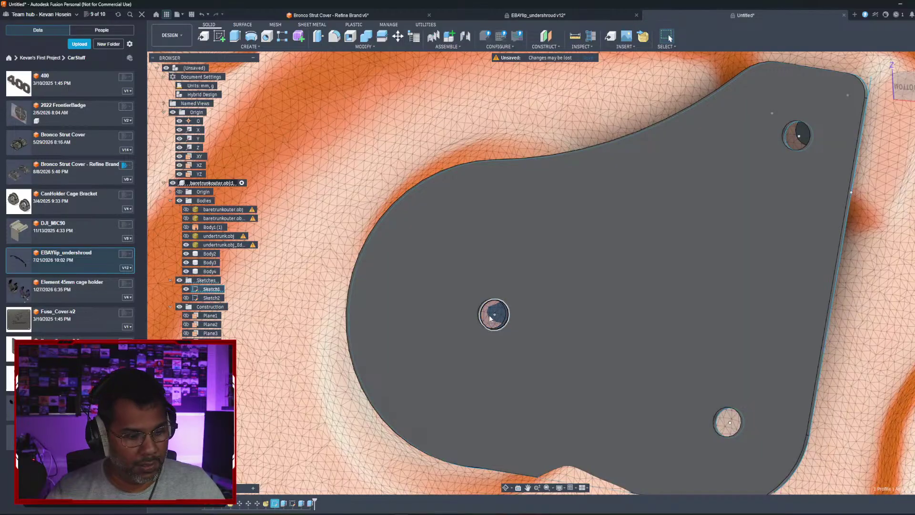
key(e)
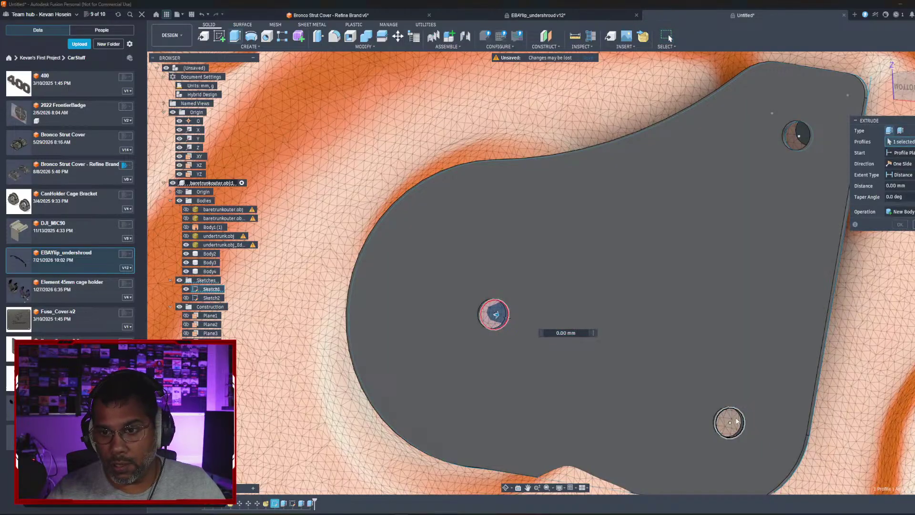
click(736, 421)
click(798, 136)
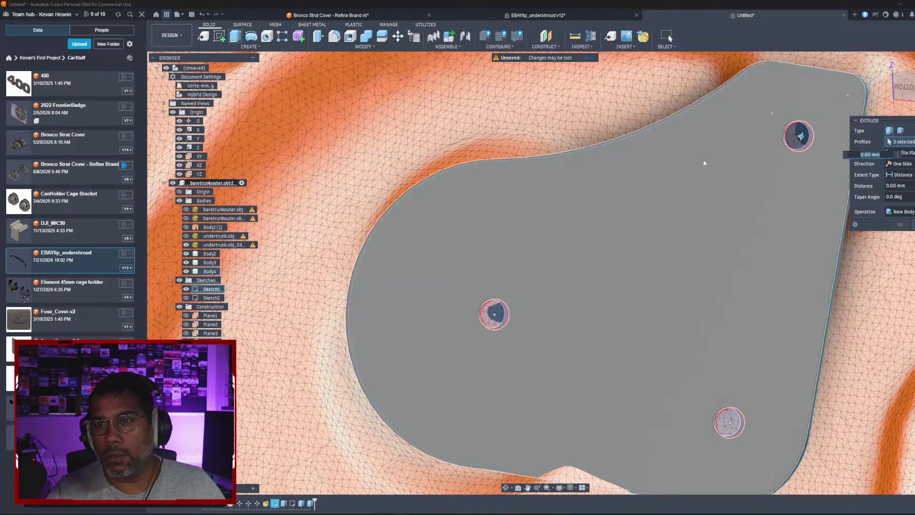
shift+middle_drag(702, 162, 577, 264)
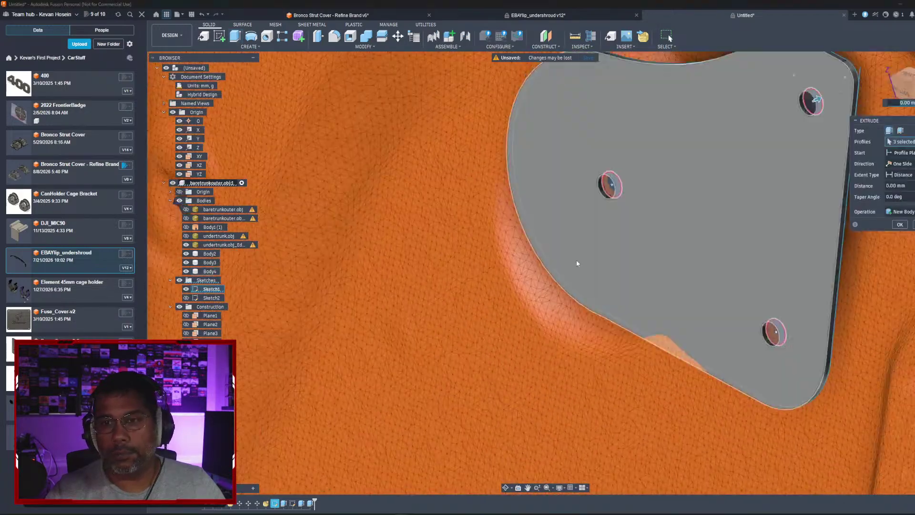
scroll(577, 263, down, 5)
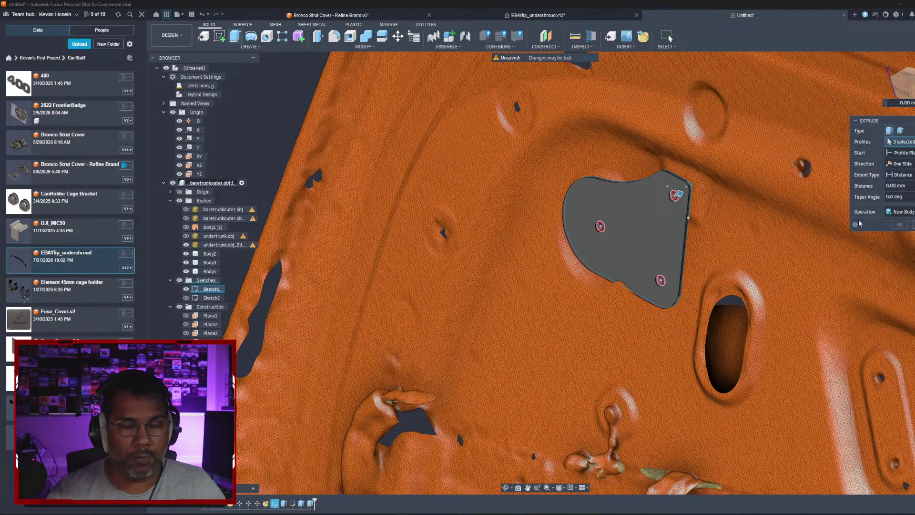
key(Escape)
Step: Remove the two leftover long cylinder bodies, Body2 and Body3
click(210, 255)
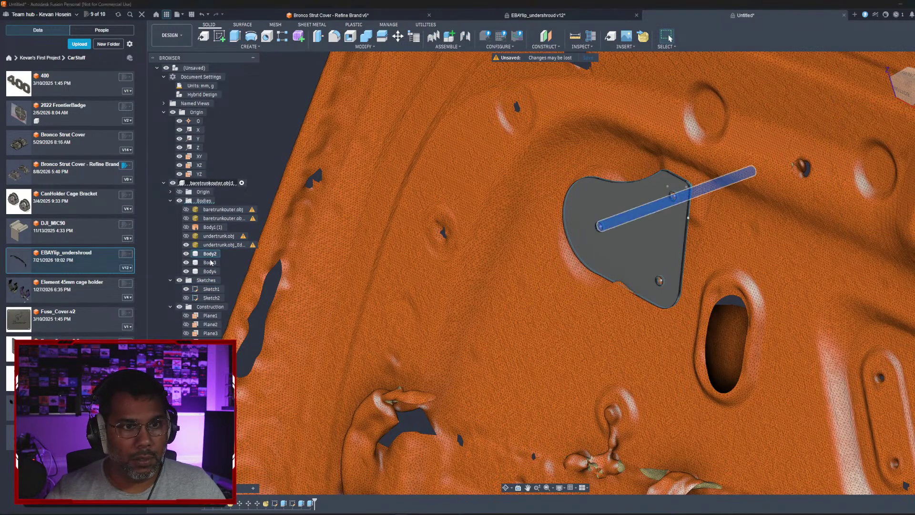
right_click(210, 262)
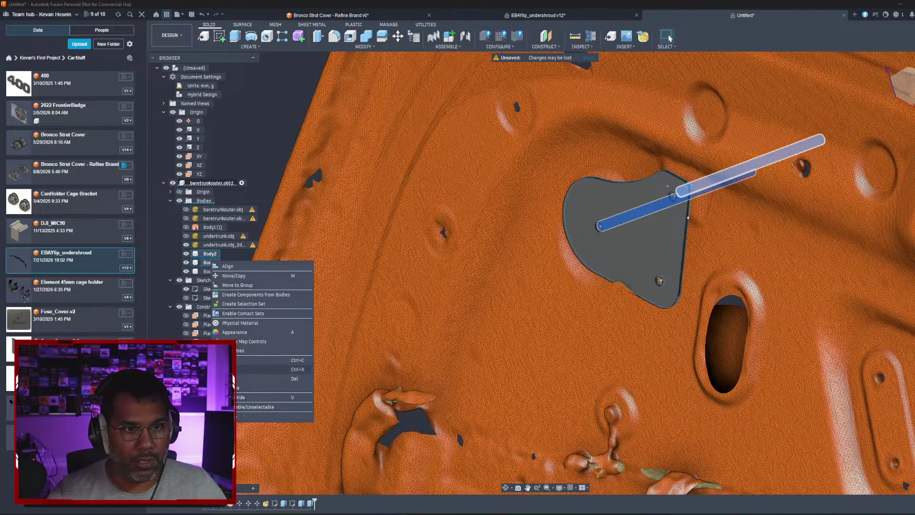
click(257, 379)
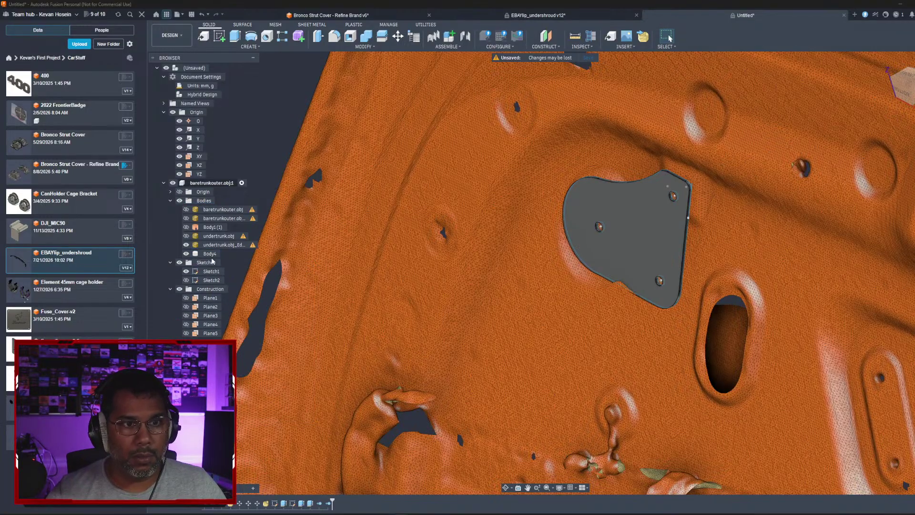
click(210, 253)
scroll(630, 262, up, 5)
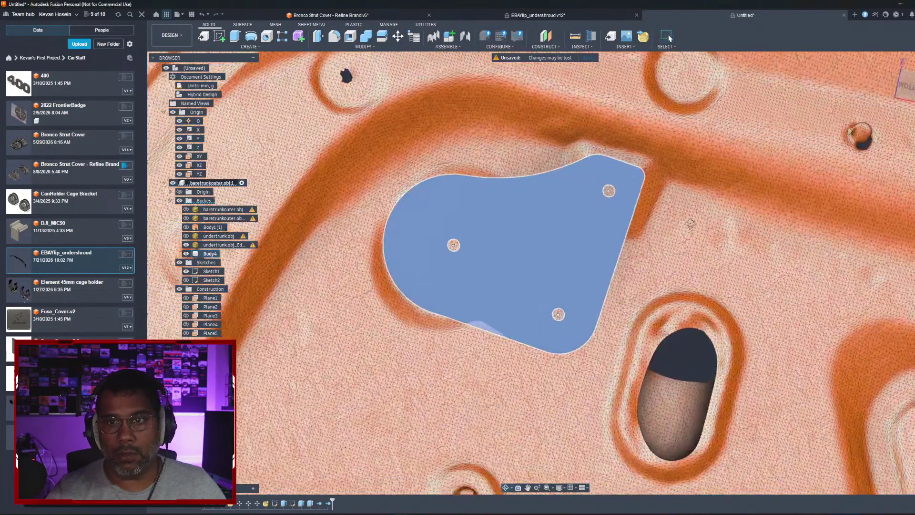
scroll(486, 260, up, 2)
click(442, 241)
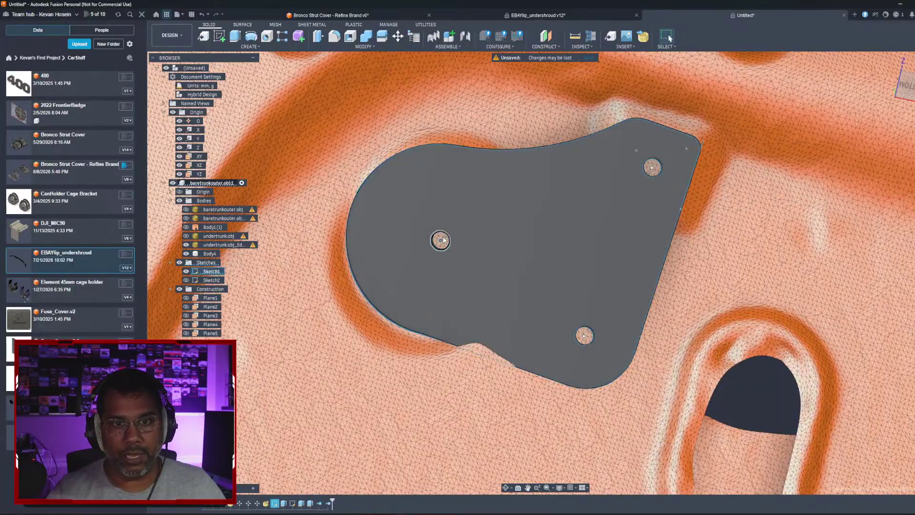
click(456, 235)
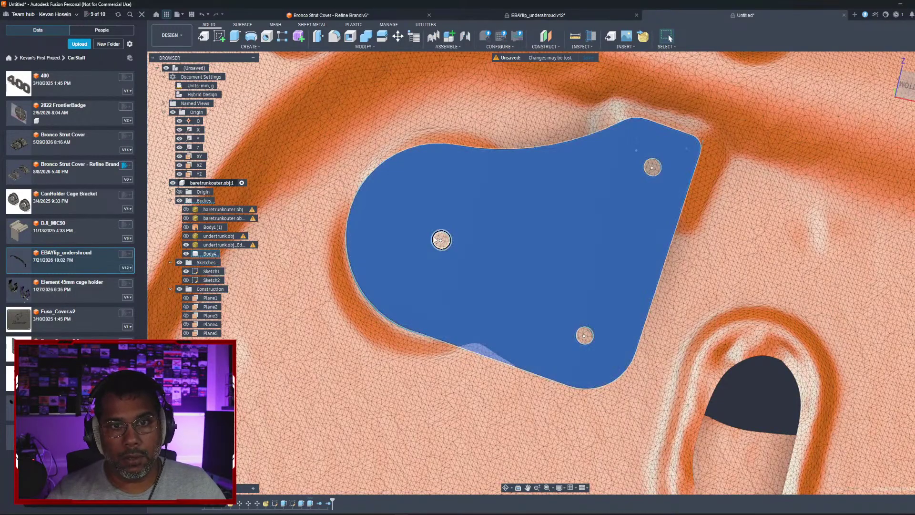
key(Escape)
Step: Extrude the plate's three hole circles 150 mm to one side as new bodies
click(651, 167)
key(e)
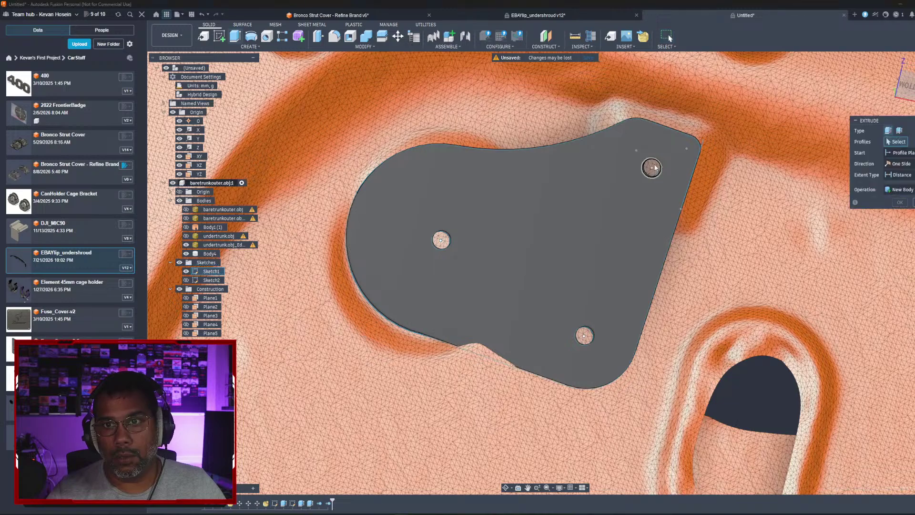
click(586, 336)
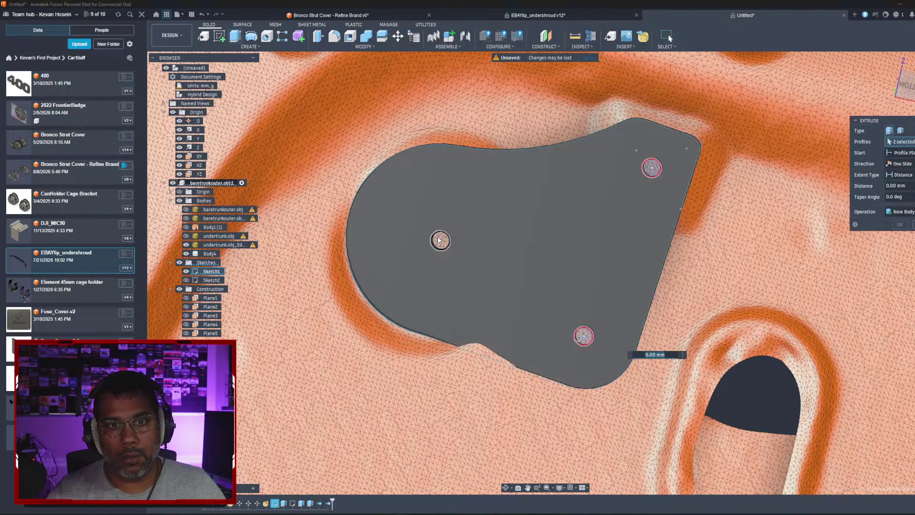
click(441, 240)
mouse_move(465, 234)
shift+middle_down()
mouse_move(436, 253)
mouse_move(453, 231)
shift+middle_up()
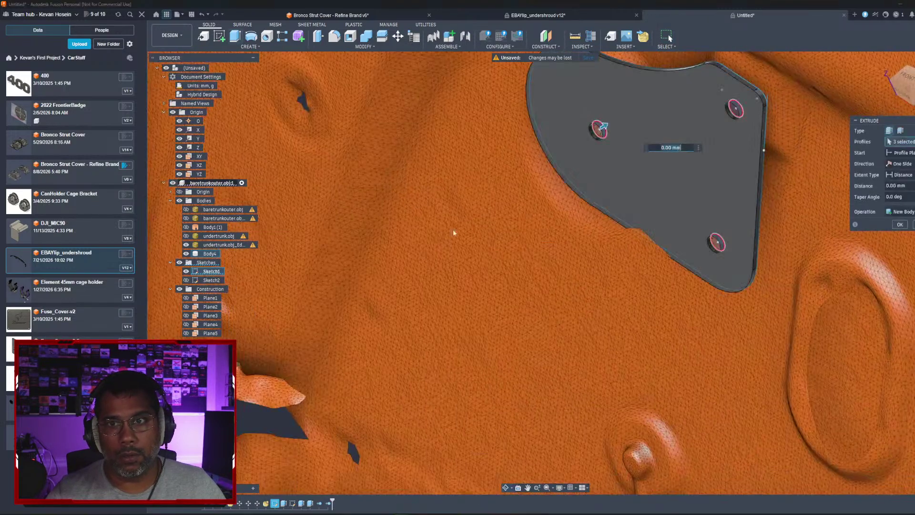
scroll(592, 225, down, 3)
middle_drag(592, 224, 419, 333)
text(150)
key(Return)
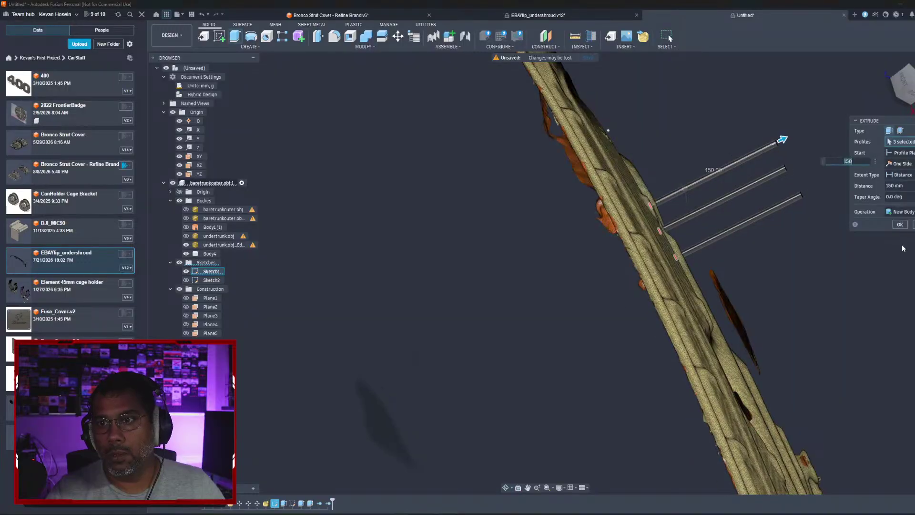
click(900, 225)
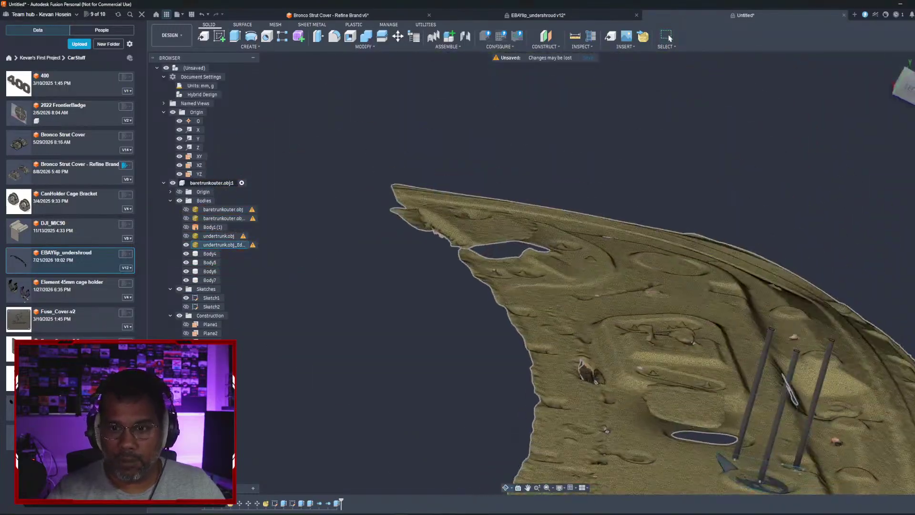
shift+middle_drag(619, 267, 634, 205)
scroll(646, 279, down, 5)
click(636, 203)
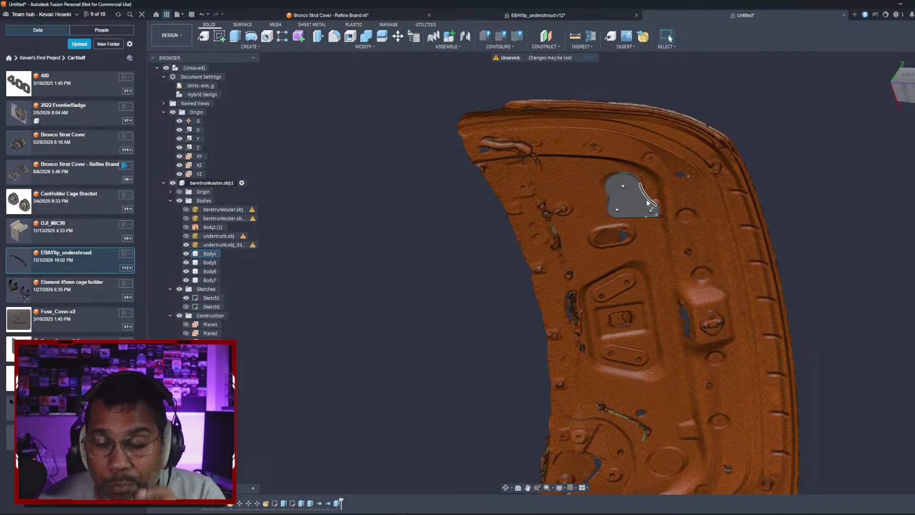
scroll(625, 202, up, 5)
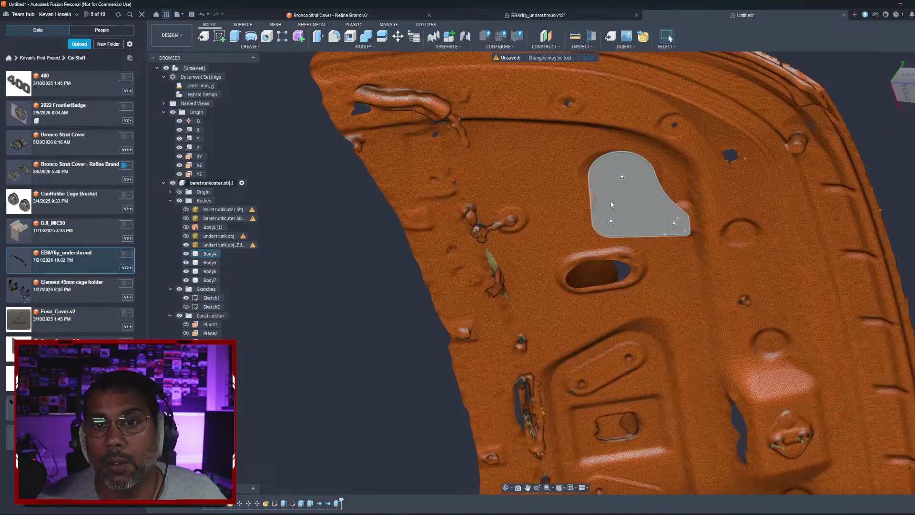
scroll(613, 190, up, 3)
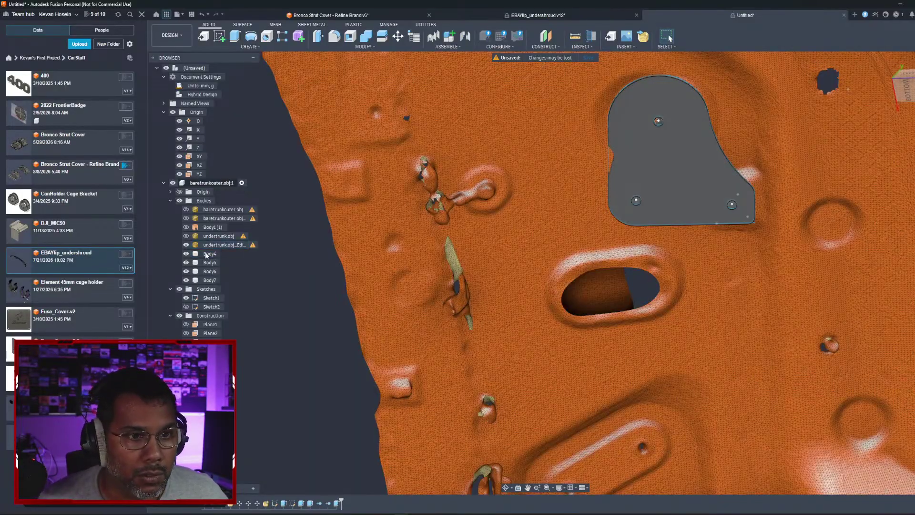
click(206, 255)
right_click(207, 255)
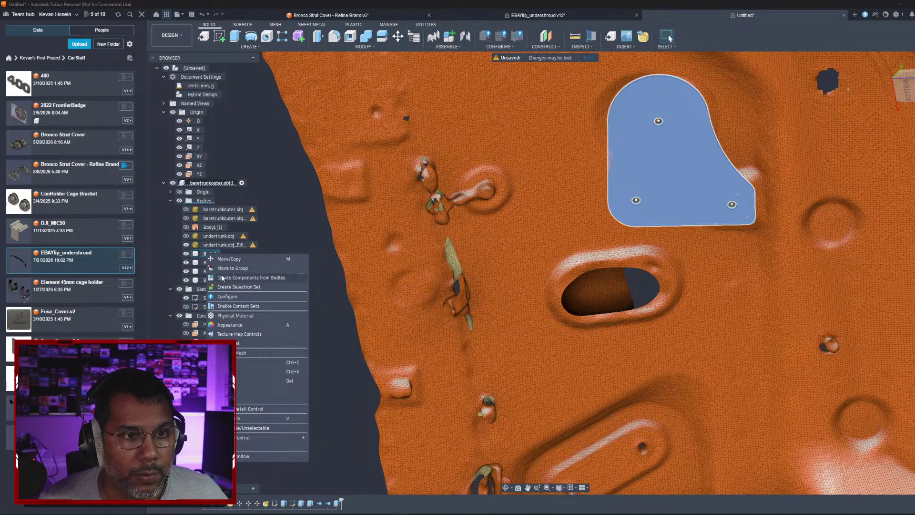
click(295, 497)
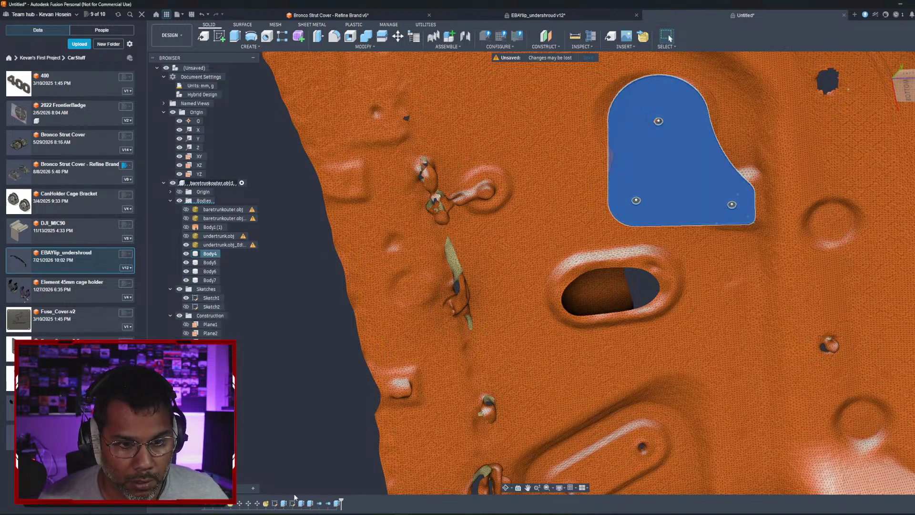
click(294, 501)
right_click(293, 501)
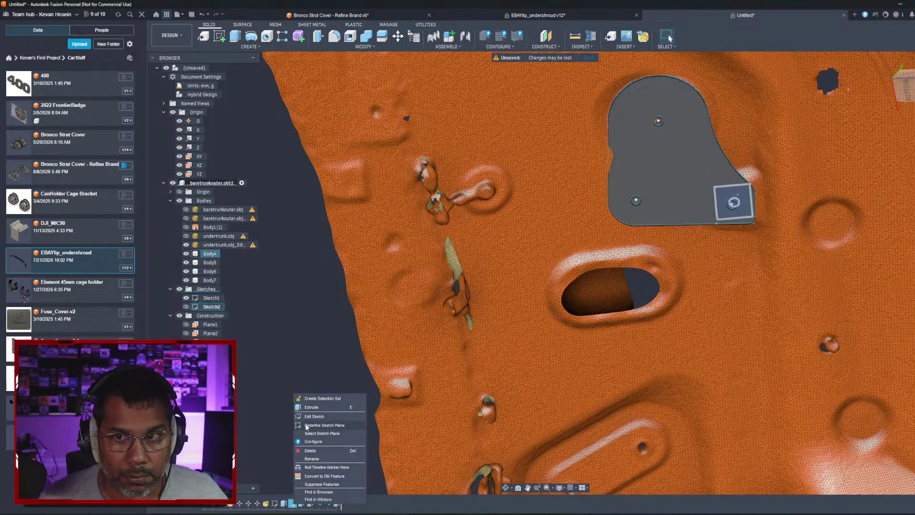
click(266, 437)
Step: In the plate's outline sketch, draw a circle centred on the edge between two holes and trim it into a concave notch
click(275, 504)
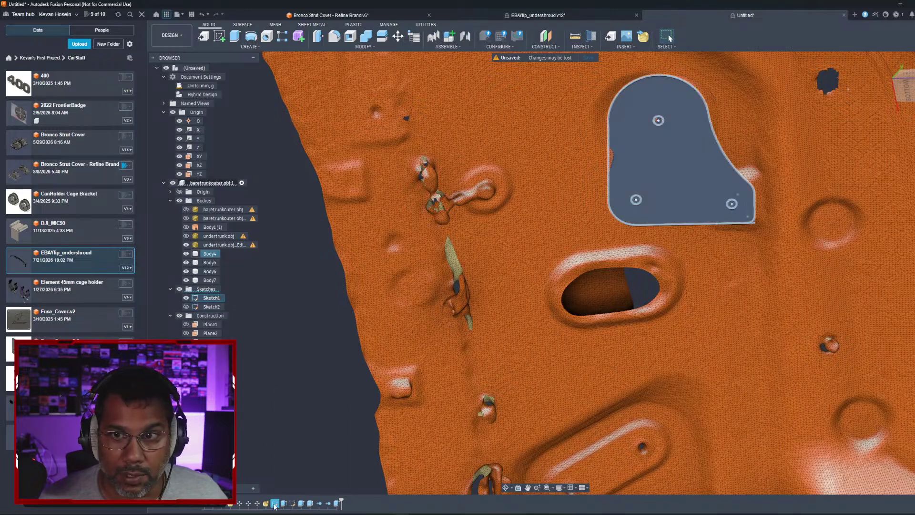
right_click(275, 504)
click(295, 418)
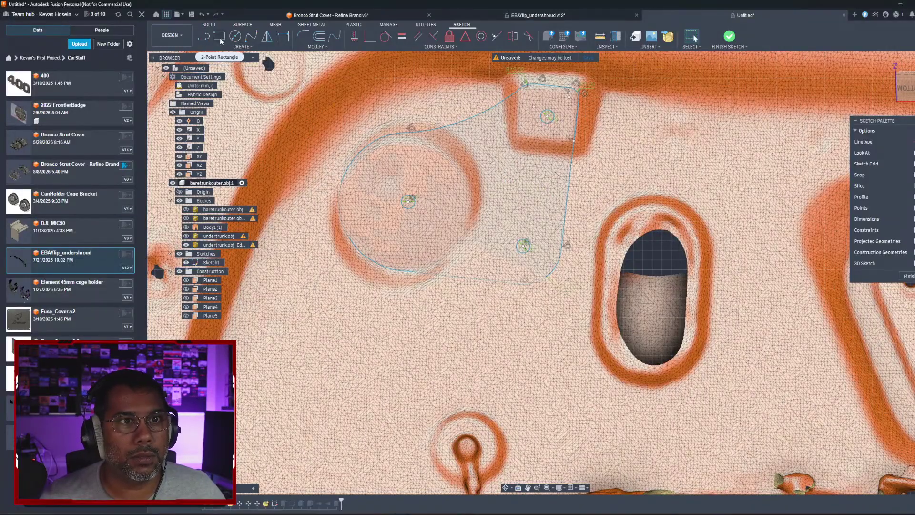
click(235, 36)
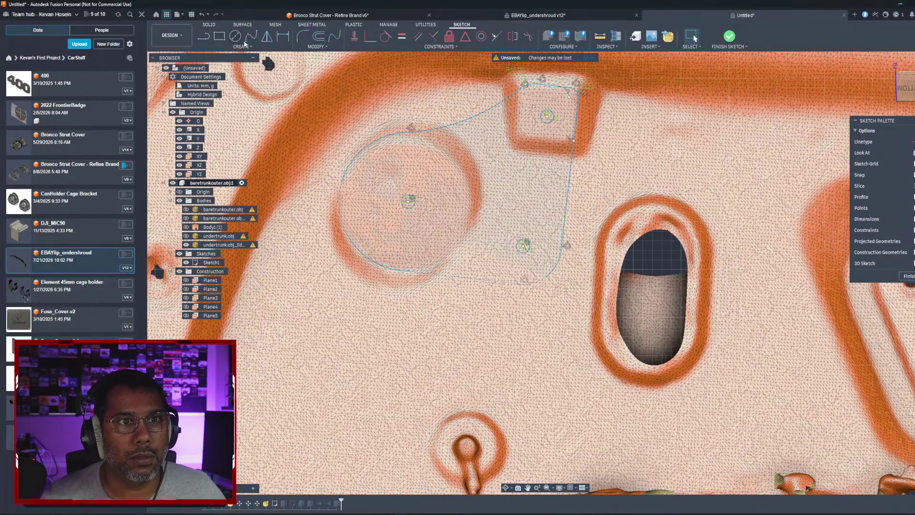
click(456, 275)
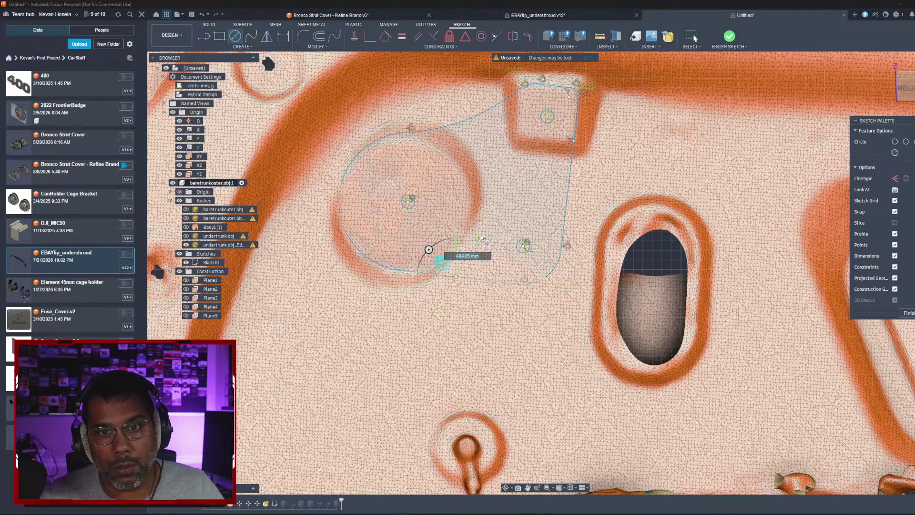
click(481, 236)
key(Escape)
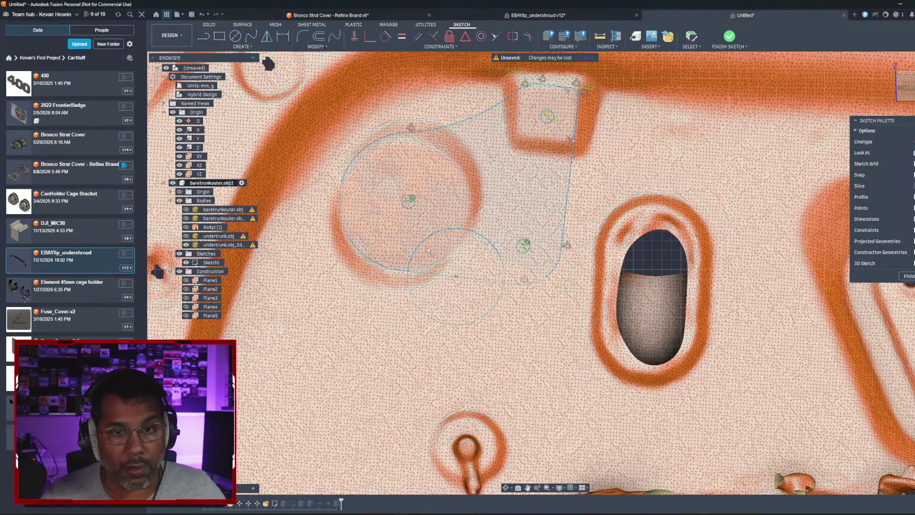
click(434, 276)
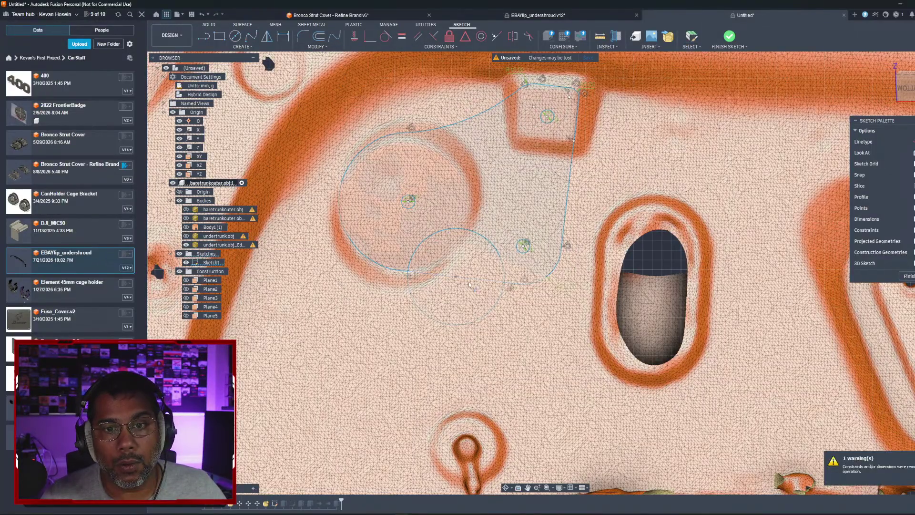
click(489, 307)
Step: Fillet both corners where the notch meets the plate outline with a 6 mm radius and finish the sketch
shift+middle_drag(448, 271, 475, 245)
scroll(518, 266, up, 5)
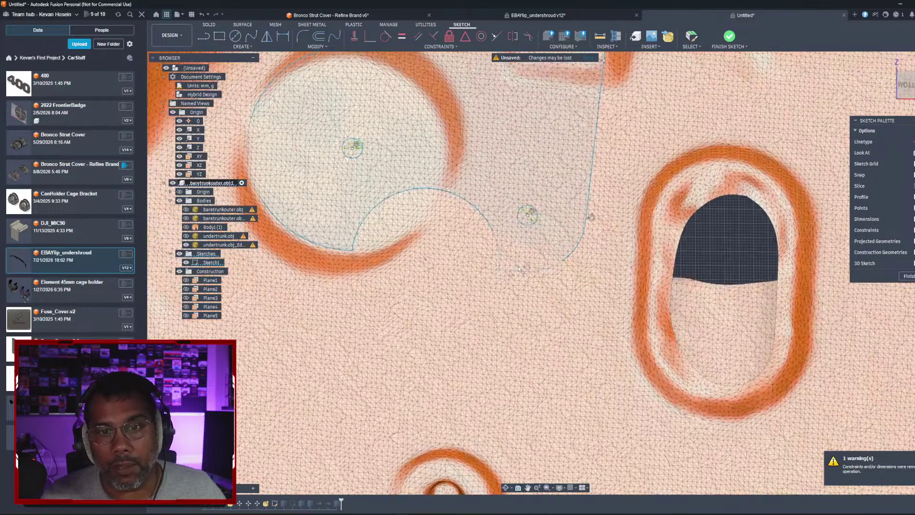
click(304, 37)
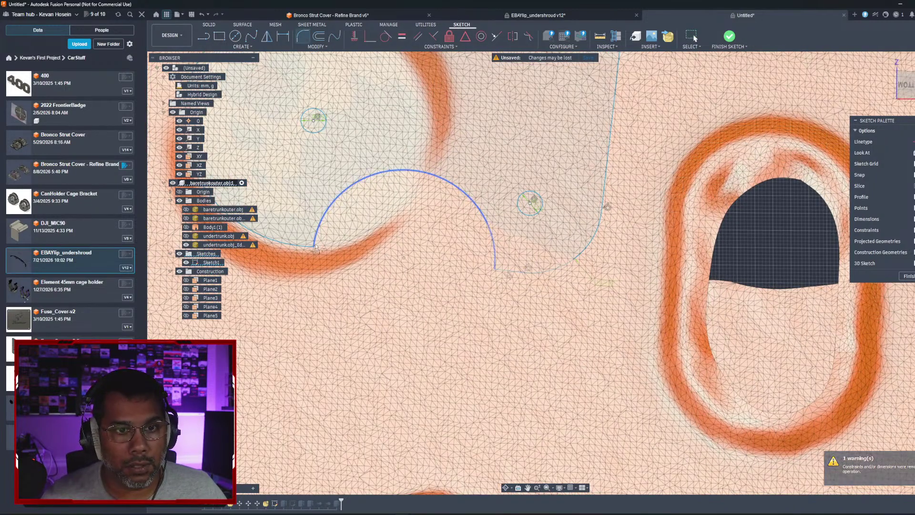
click(314, 247)
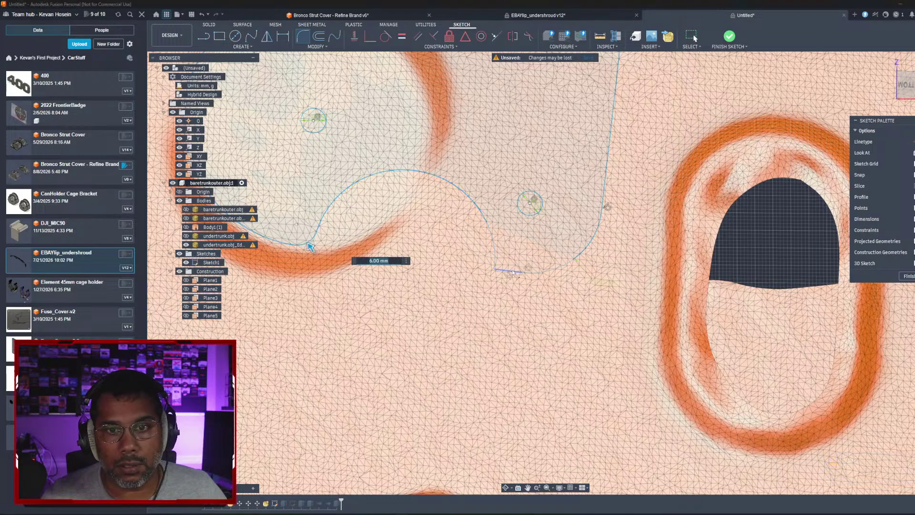
click(513, 272)
click(495, 258)
key(Return)
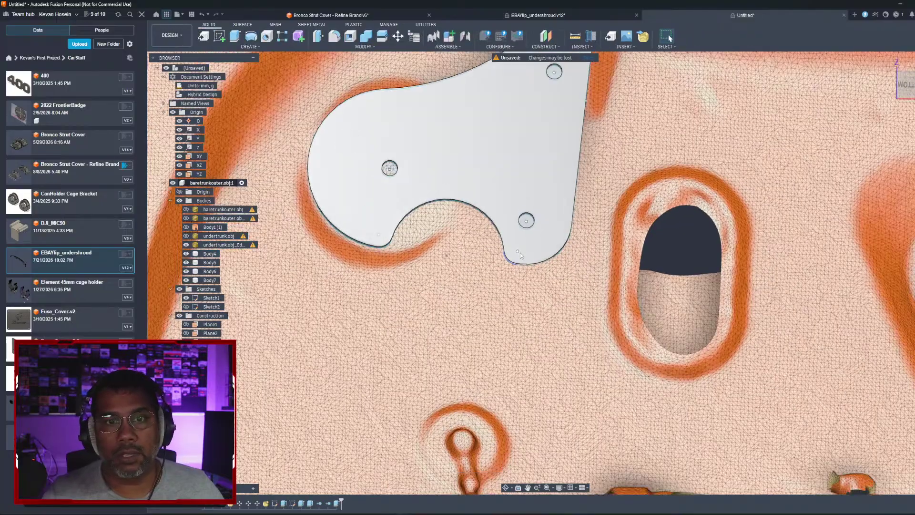
Step: Examine the notched plate and its projected hole cylinders against the trunk underside from several angles
scroll(520, 255, down, 8)
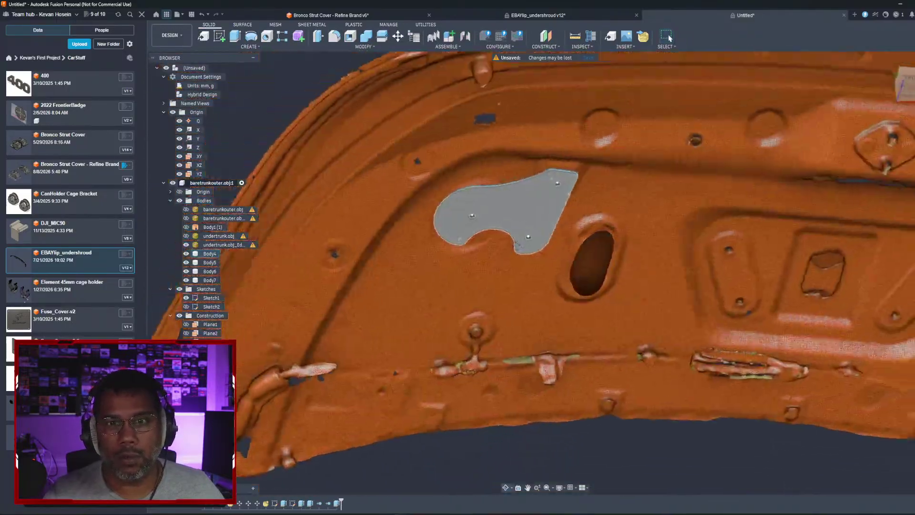
shift+middle_drag(518, 246, 438, 255)
shift+middle_drag(658, 262, 408, 191)
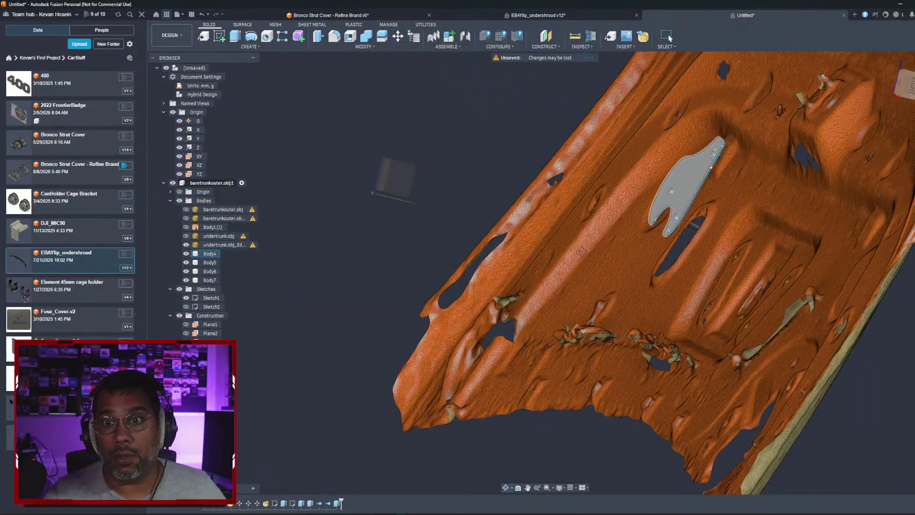
shift+middle_drag(582, 251, 567, 233)
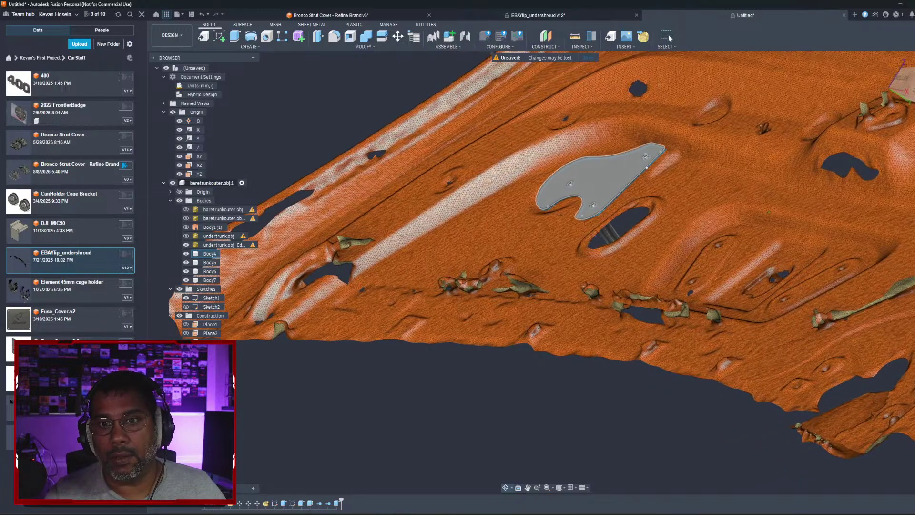
shift+middle_drag(625, 239, 641, 248)
scroll(633, 232, down, 3)
scroll(633, 232, up, 3)
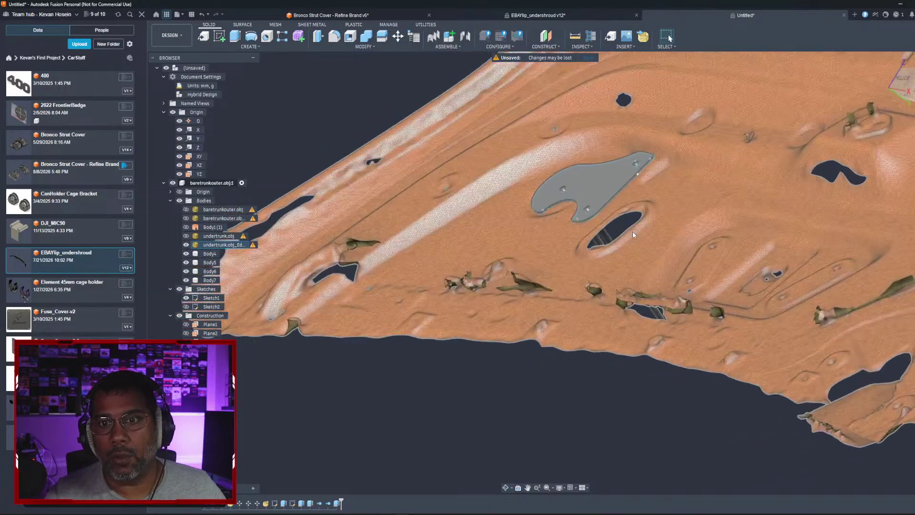
scroll(657, 198, up, 3)
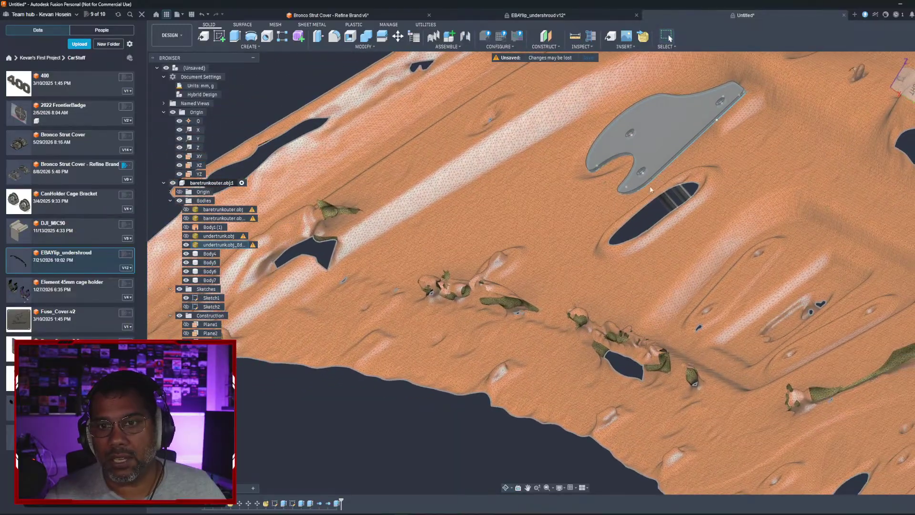
middle_drag(651, 190, 539, 244)
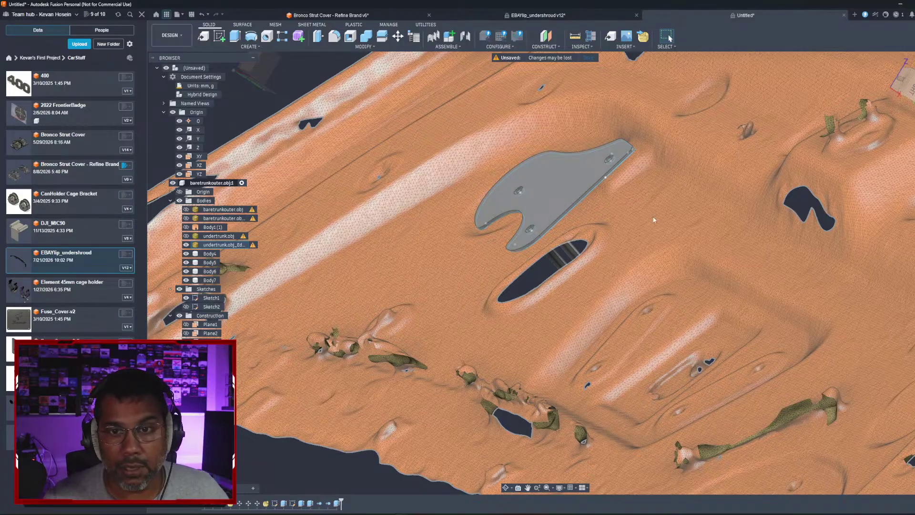
shift+middle_drag(654, 220, 519, 211)
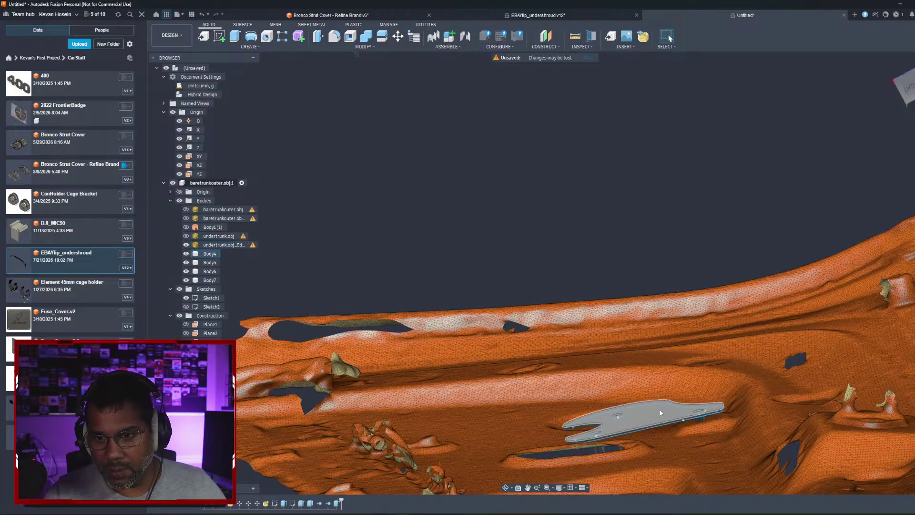
click(706, 425)
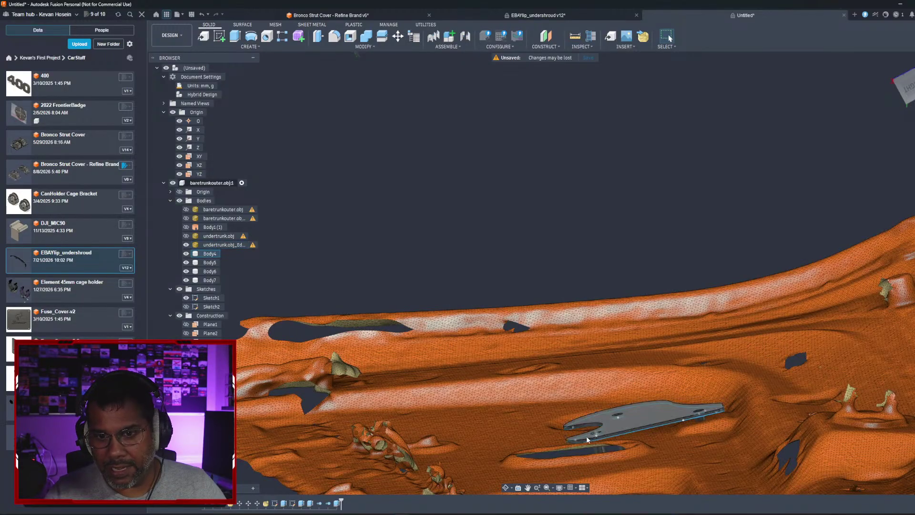
shift+middle_drag(631, 410, 639, 422)
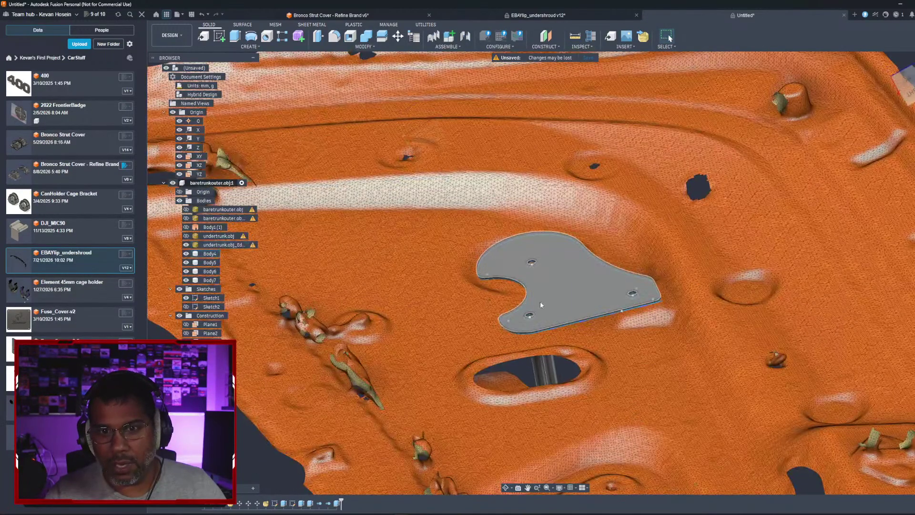
scroll(557, 272, down, 10)
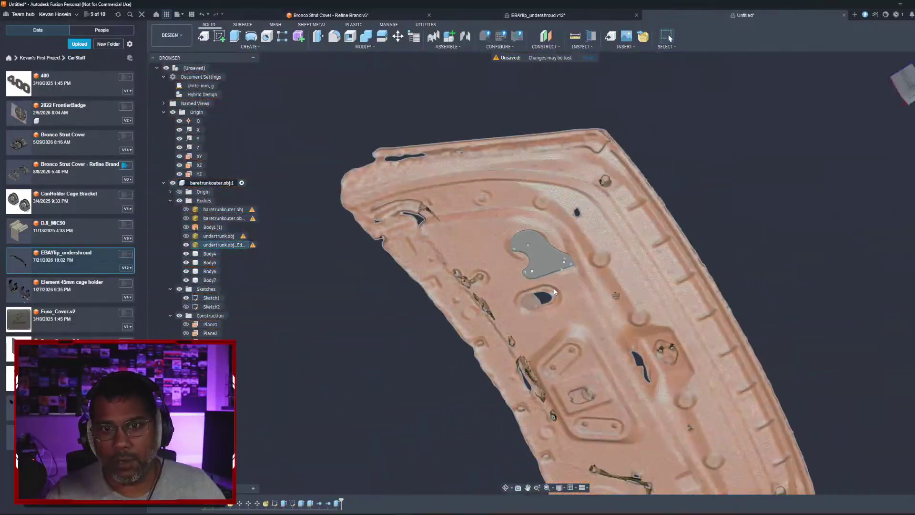
shift+middle_drag(540, 243, 510, 333)
scroll(488, 333, down, 2)
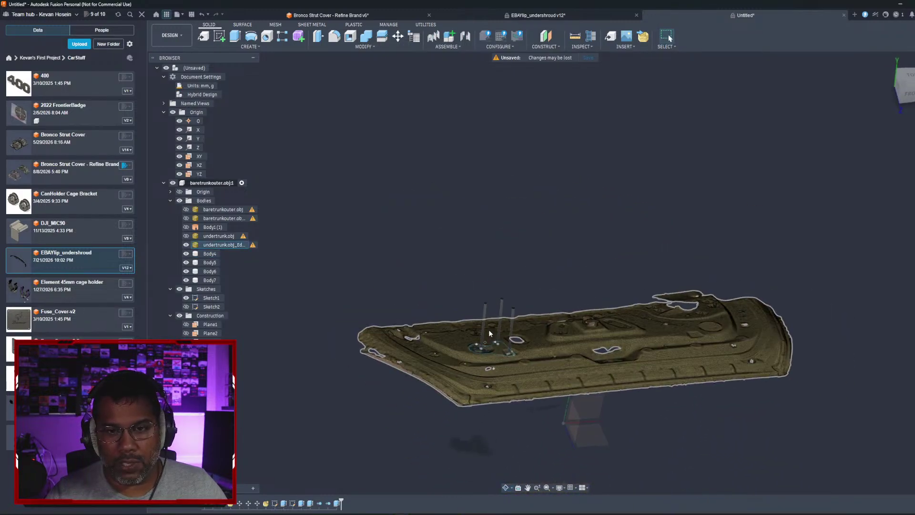
Step: Show the edited outer trunk mesh and the surface body Body1 (1) along with the hole cylinders
scroll(486, 332, up, 5)
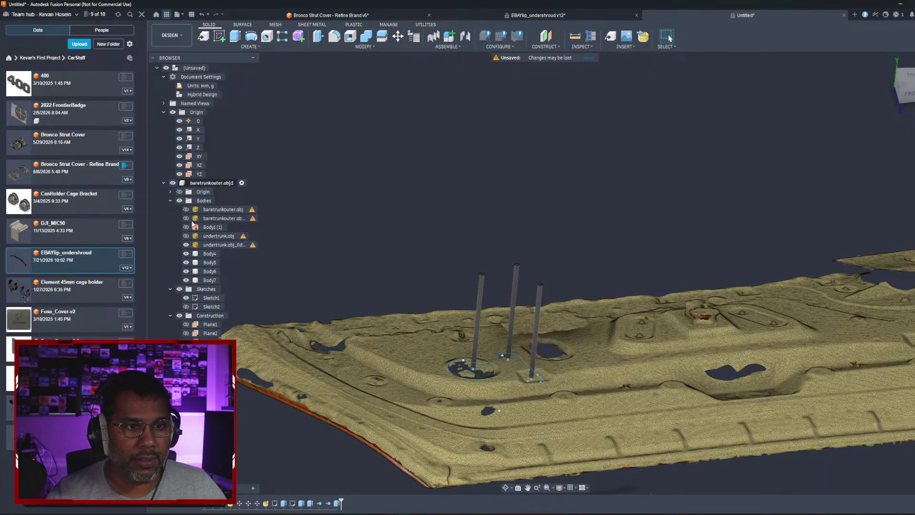
click(186, 219)
shift+middle_drag(431, 249, 222, 239)
click(185, 218)
click(186, 228)
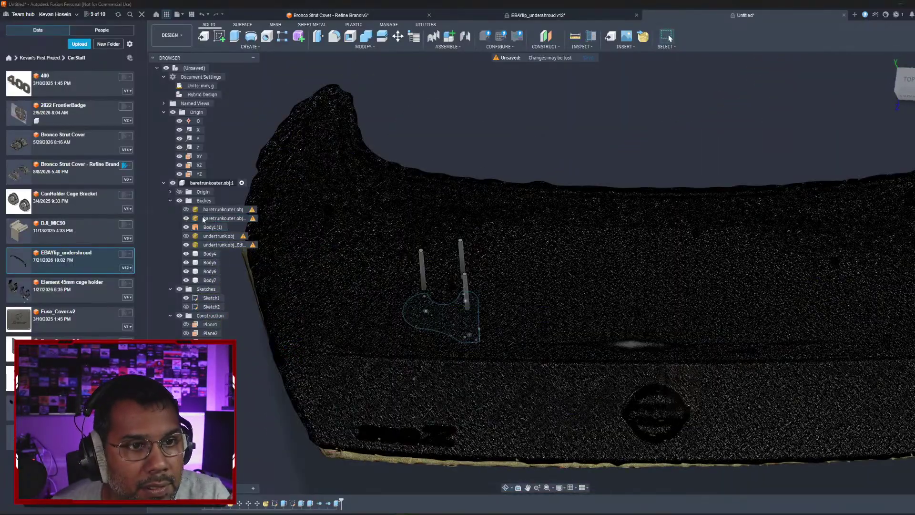
right_click(216, 219)
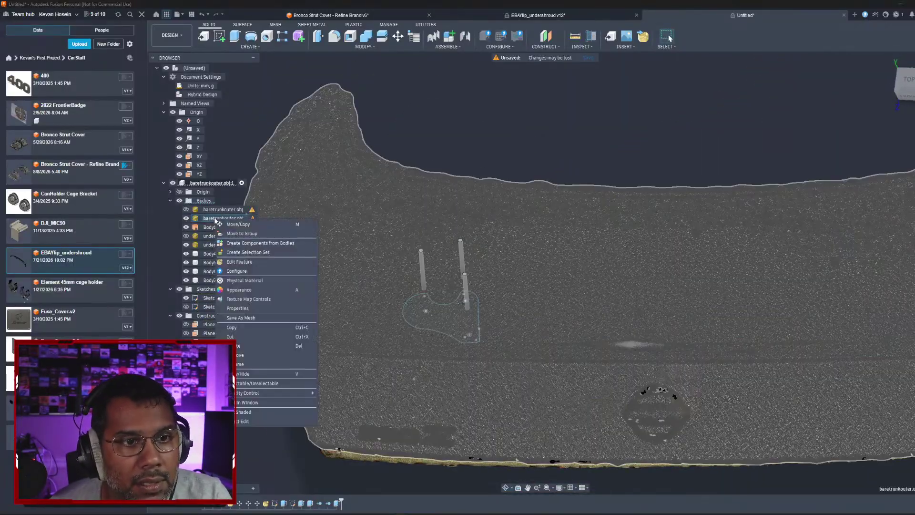
click(559, 263)
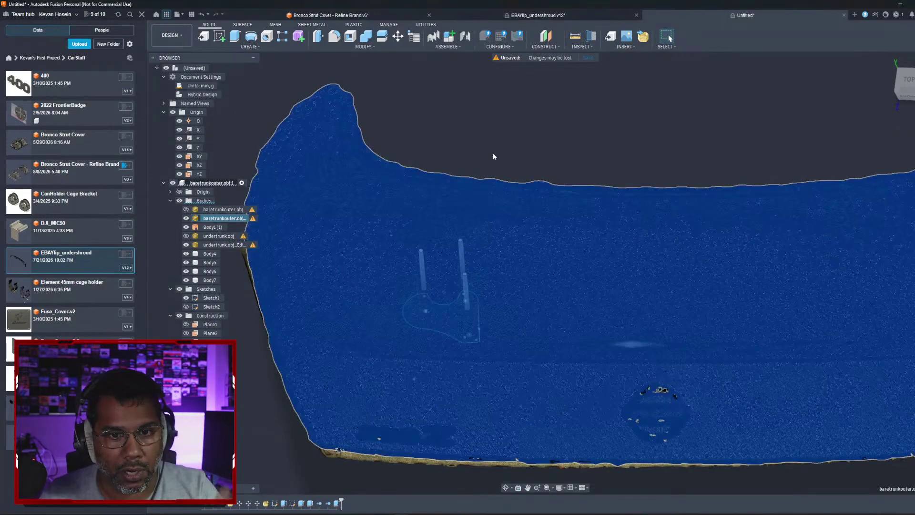
click(494, 156)
Step: Hide the edited outer trunk mesh and select the curved surface body over the trunk underside
shift+middle_drag(543, 300, 486, 181)
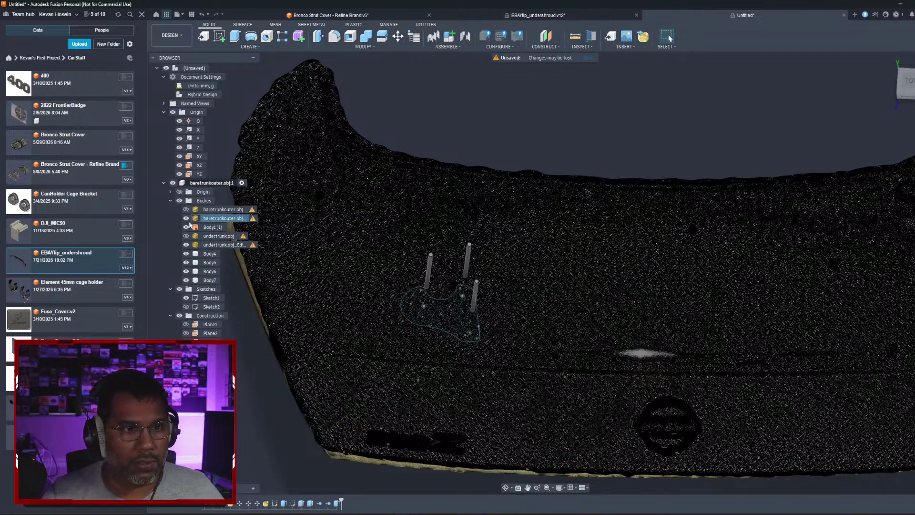
click(186, 217)
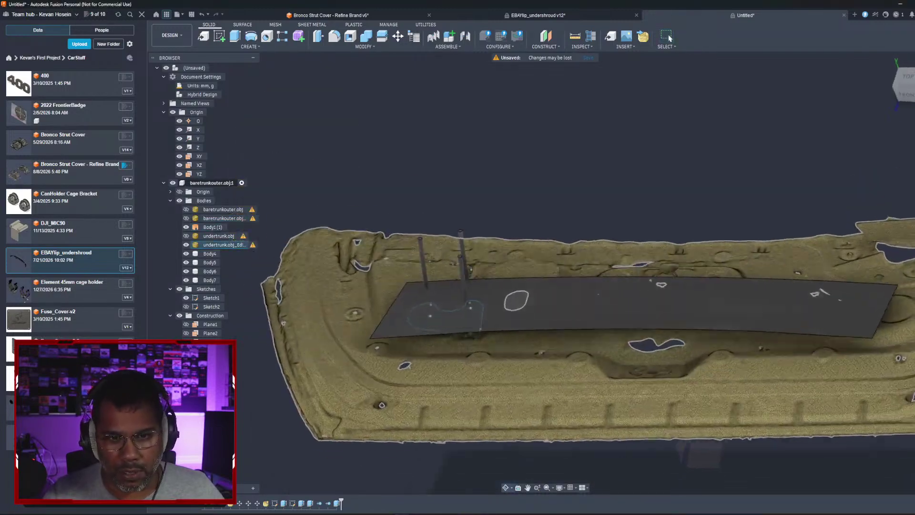
shift+middle_drag(487, 181, 523, 324)
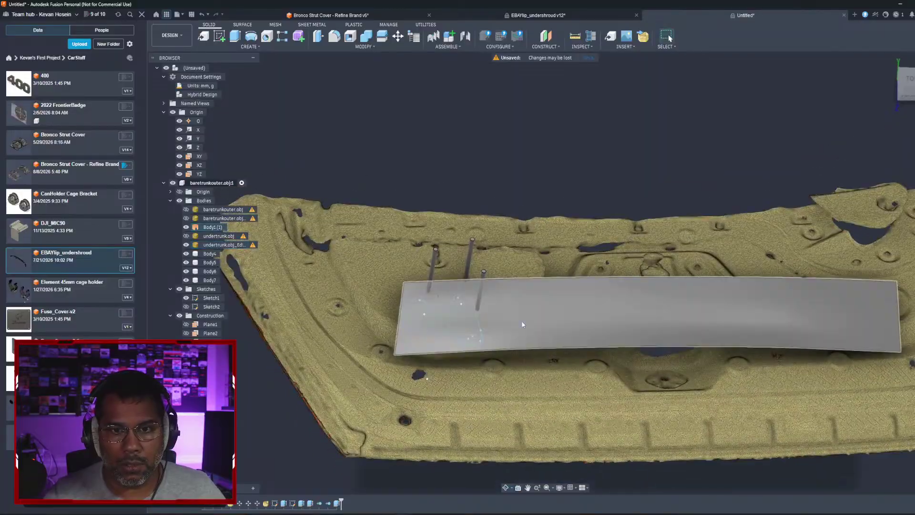
click(518, 317)
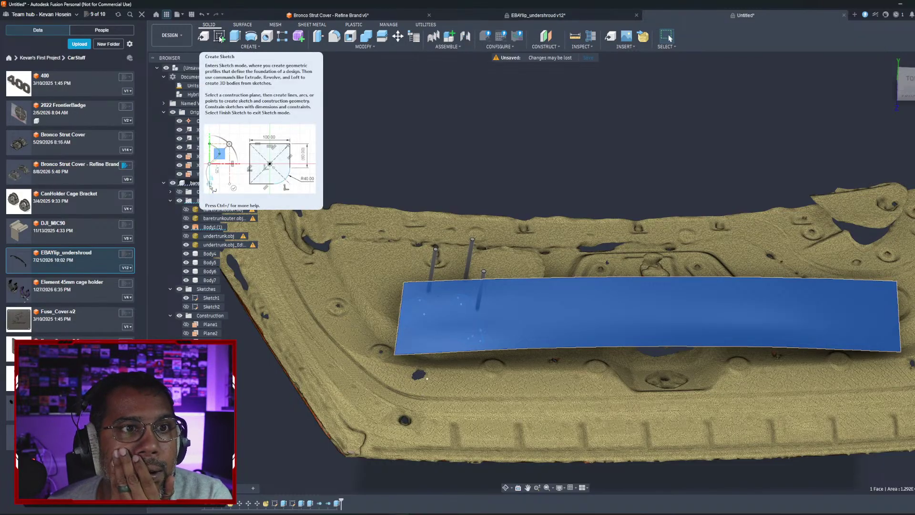
click(220, 37)
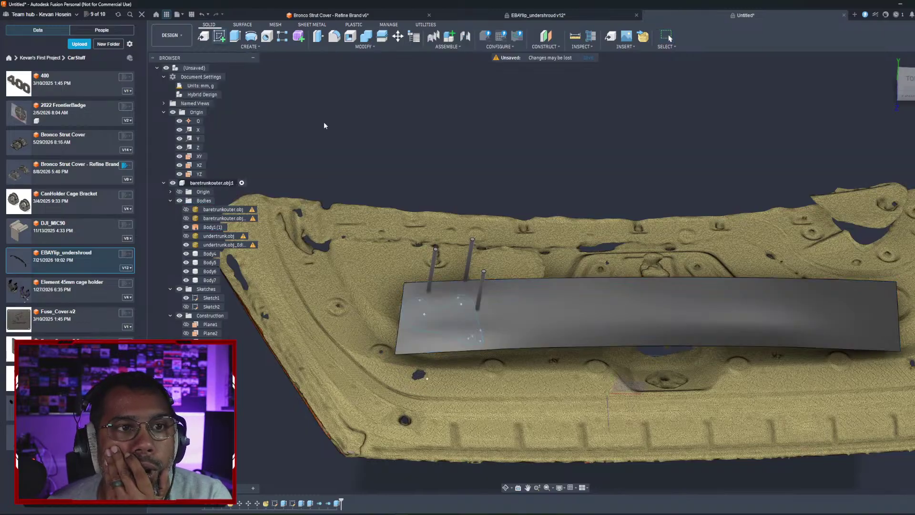
click(505, 288)
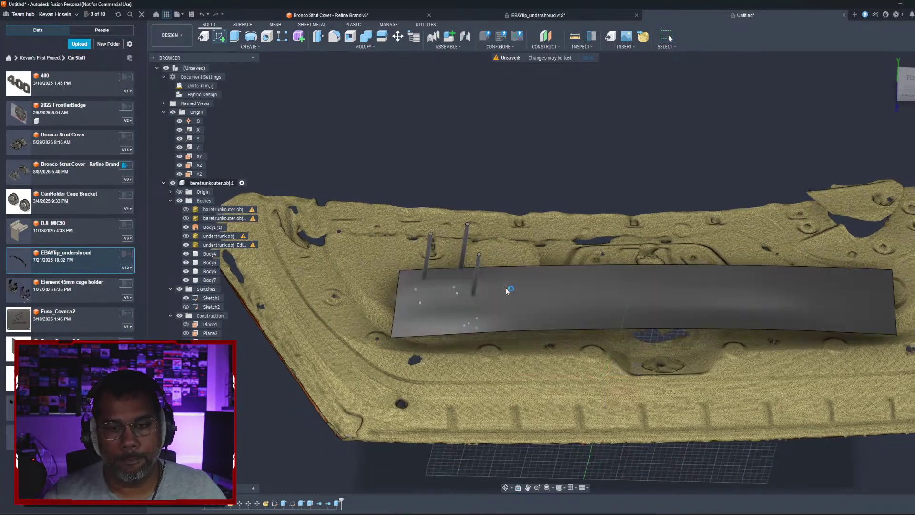
click(907, 276)
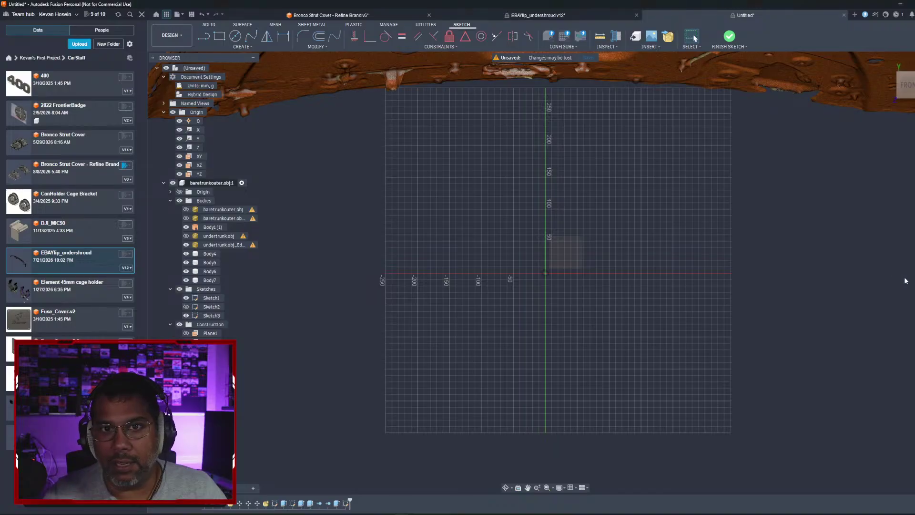
key(ctrl+z)
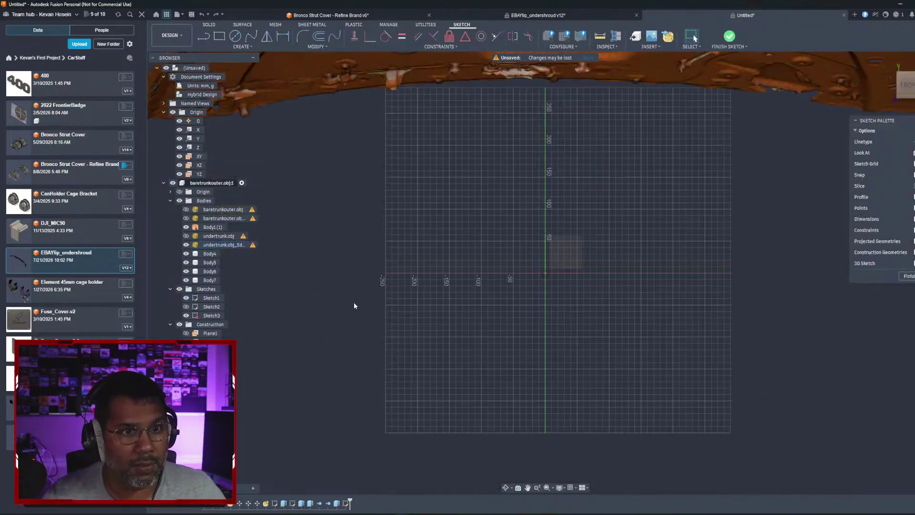
key(ctrl+z)
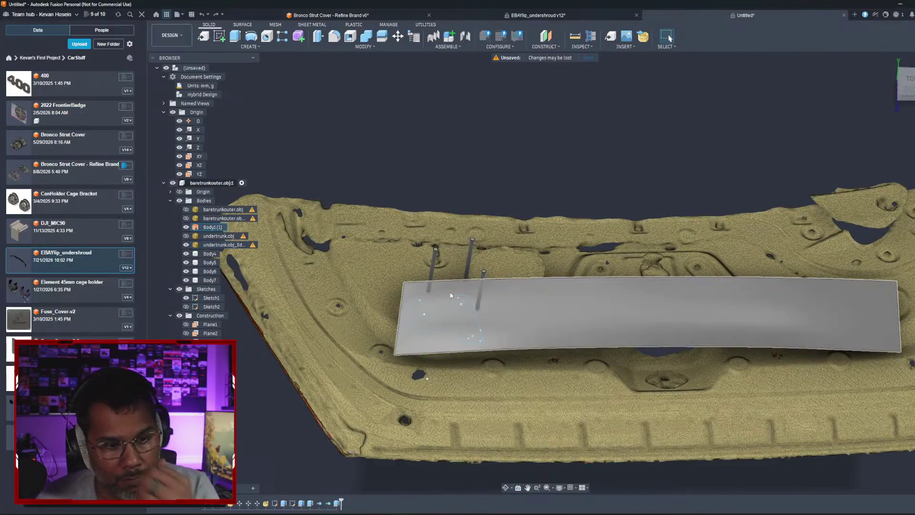
shift+middle_drag(444, 296, 444, 273)
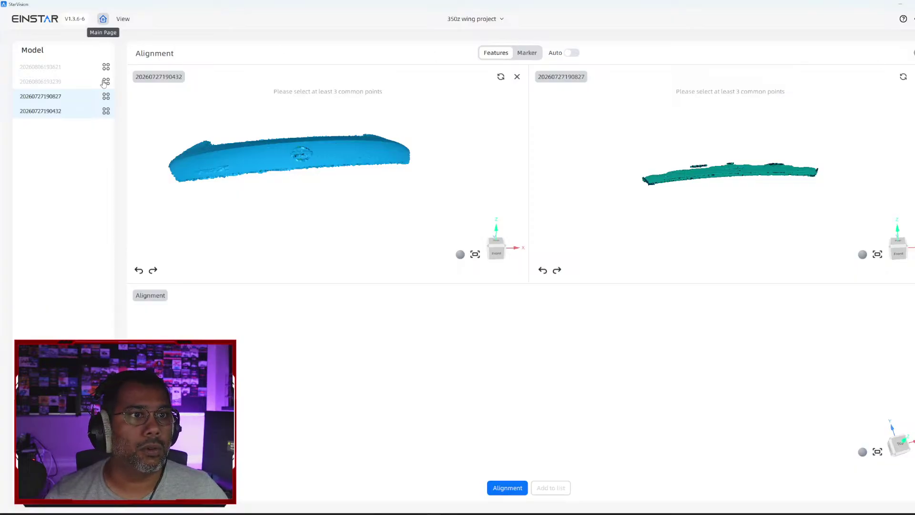
click(102, 21)
click(267, 179)
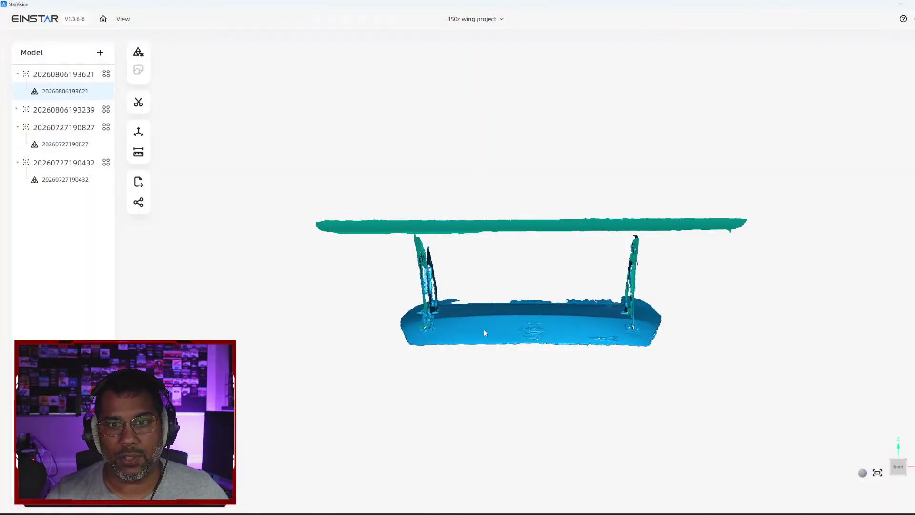
drag(422, 274, 508, 199)
drag(508, 254, 506, 314)
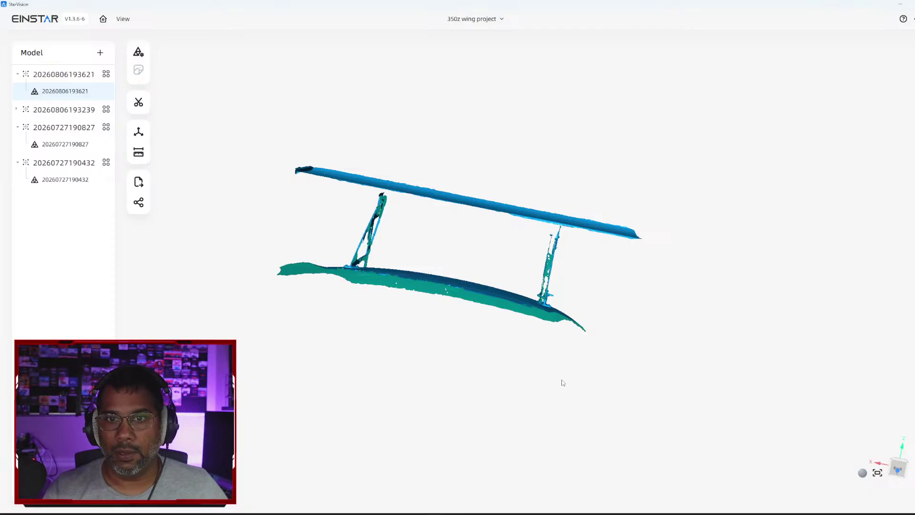
drag(508, 259, 432, 344)
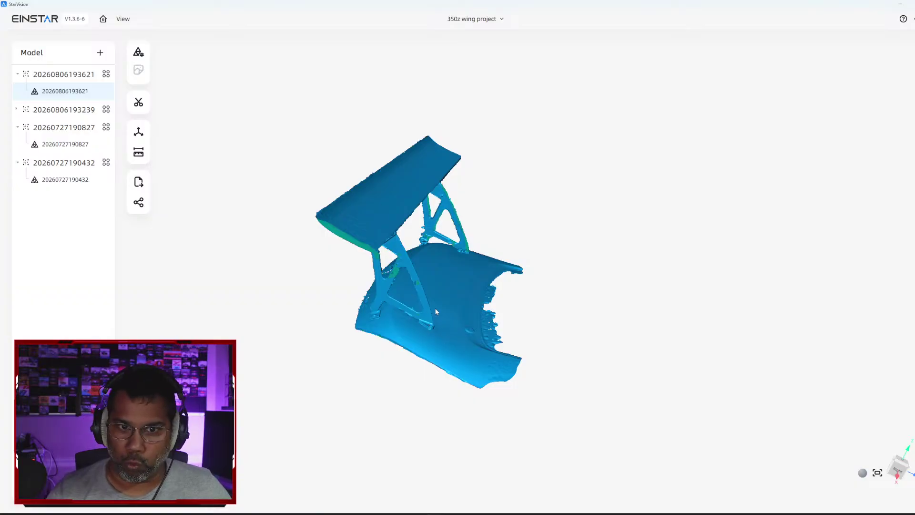
click(900, 4)
mouse_move(490, 233)
shift+middle_down()
mouse_move(498, 278)
mouse_move(515, 224)
mouse_move(507, 253)
mouse_move(503, 224)
mouse_move(504, 235)
shift+middle_up()
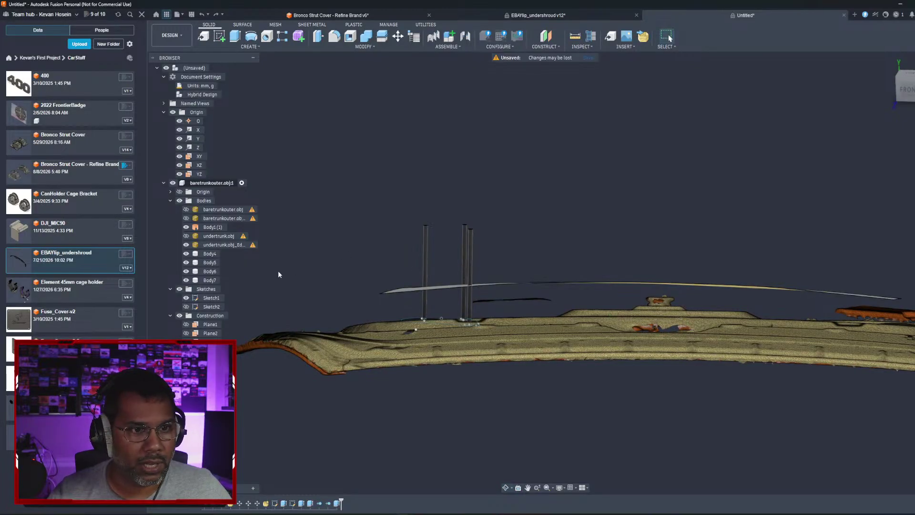
click(179, 193)
scroll(452, 318, down, 3)
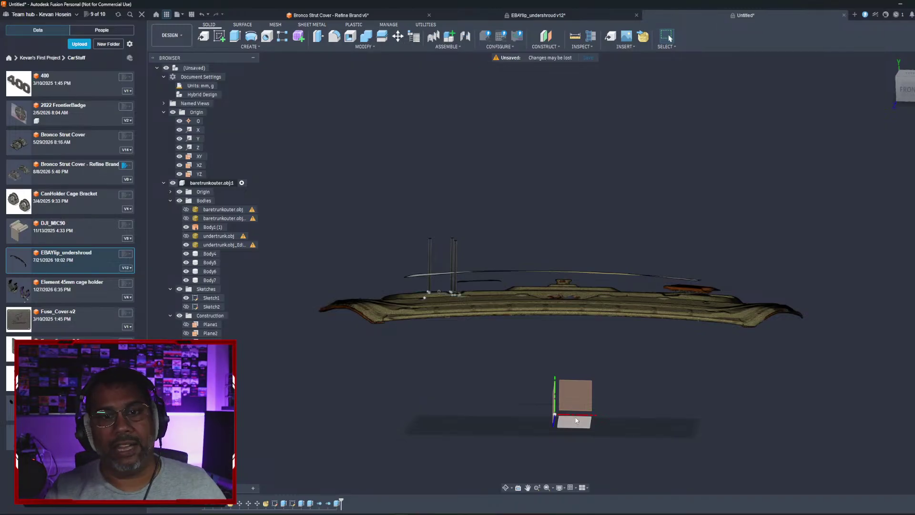
click(575, 421)
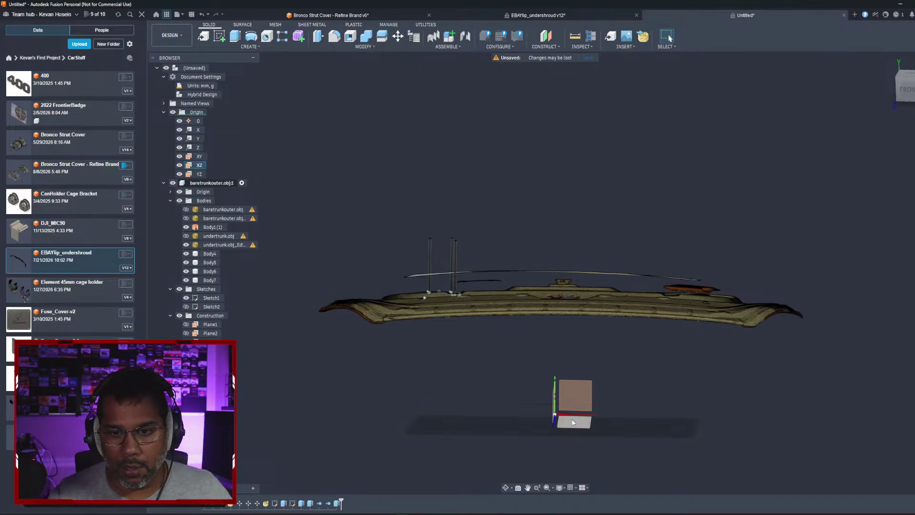
click(547, 37)
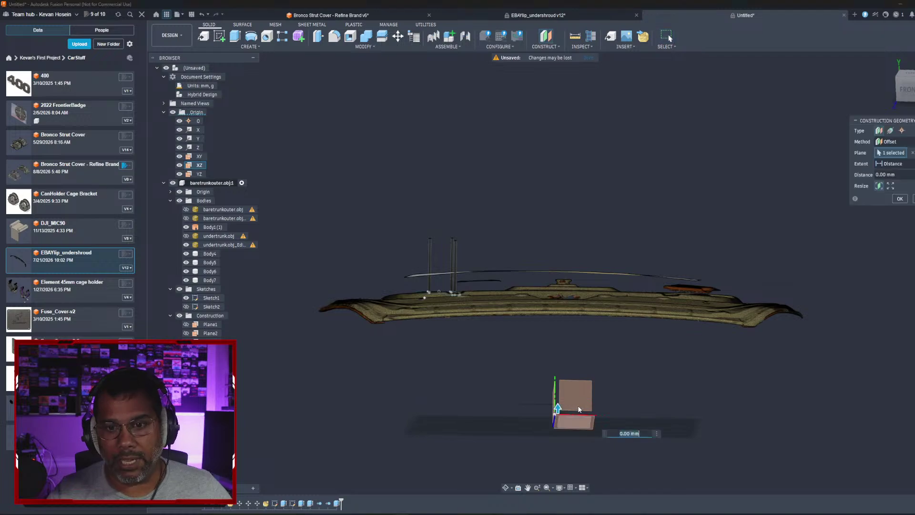
drag(557, 409, 475, 278)
shift+middle_drag(465, 277, 464, 286)
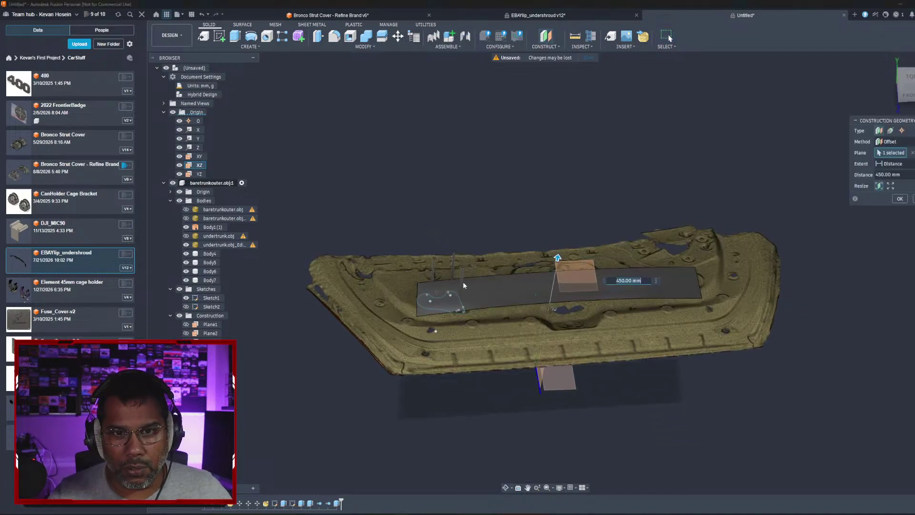
scroll(460, 290, up, 5)
shift+middle_drag(618, 281, 600, 259)
drag(675, 267, 643, 270)
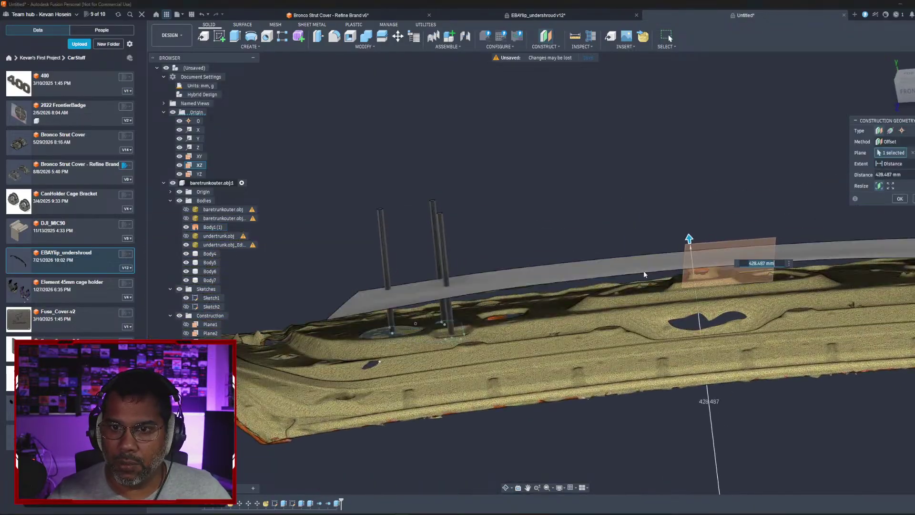
shift+middle_drag(643, 271, 703, 273)
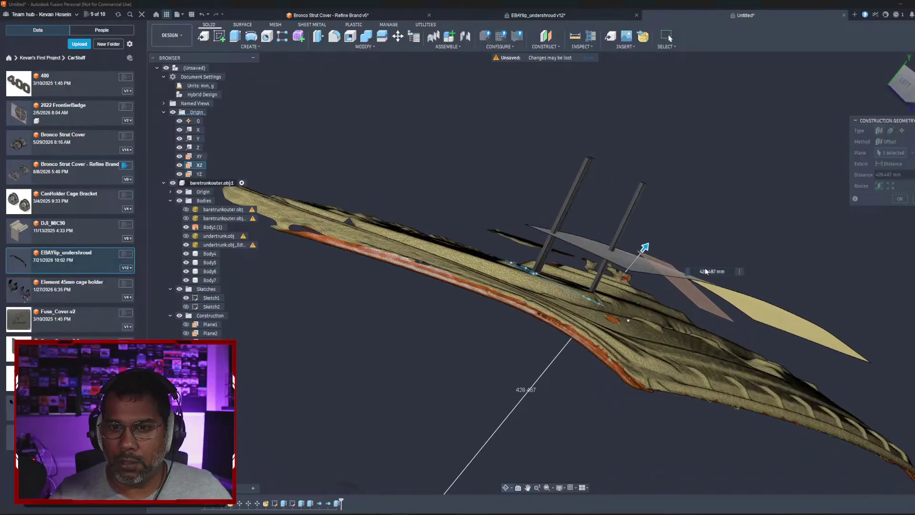
scroll(613, 372, down, 7)
middle_drag(602, 367, 618, 349)
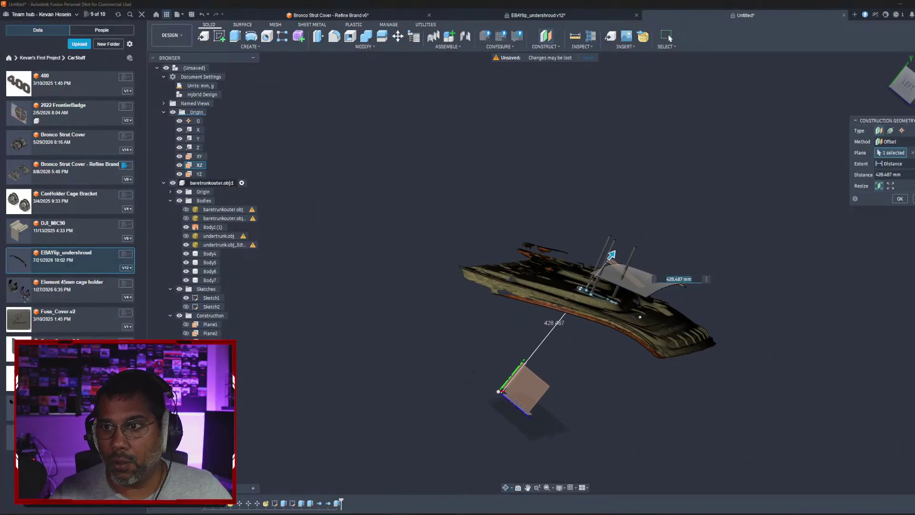
key(Return)
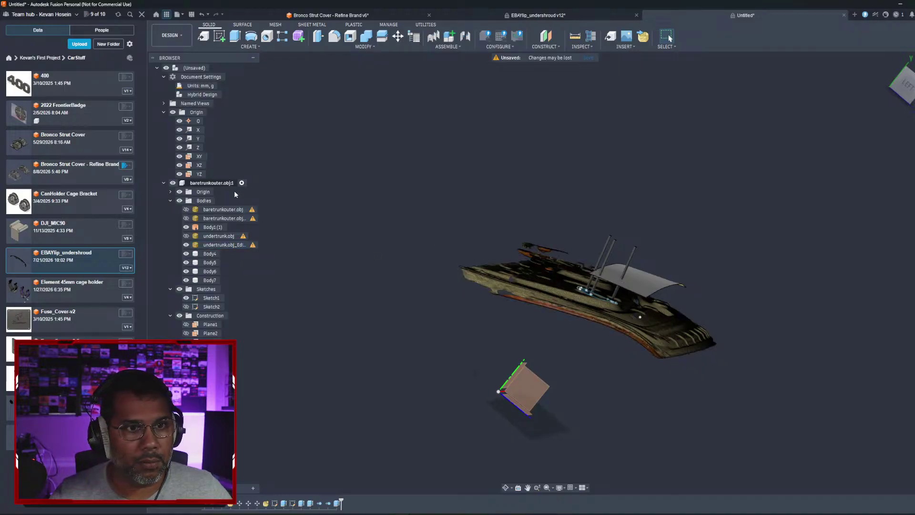
click(180, 192)
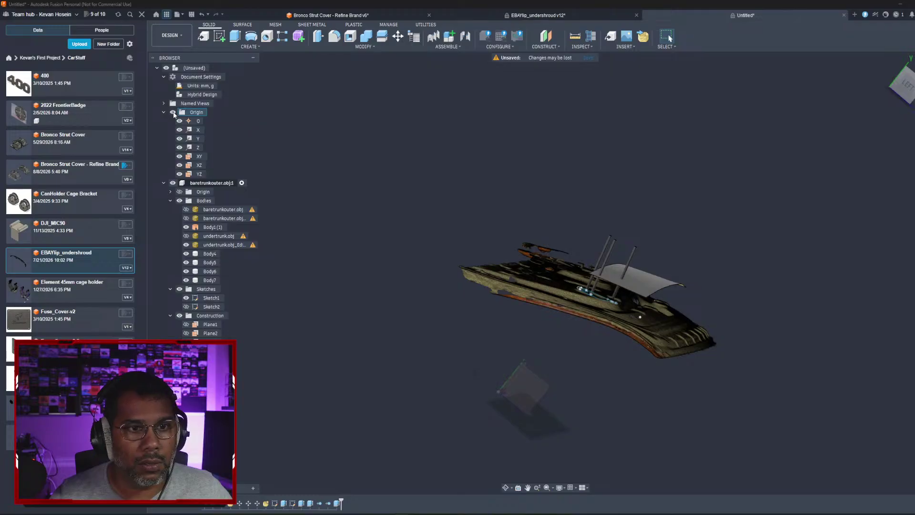
Step: Start a construction plane offset from the flat face of Body4, running -80 mm through the three posts
mouse_move(459, 292)
shift+middle_down()
mouse_move(348, 250)
mouse_move(405, 282)
mouse_move(467, 285)
shift+middle_up()
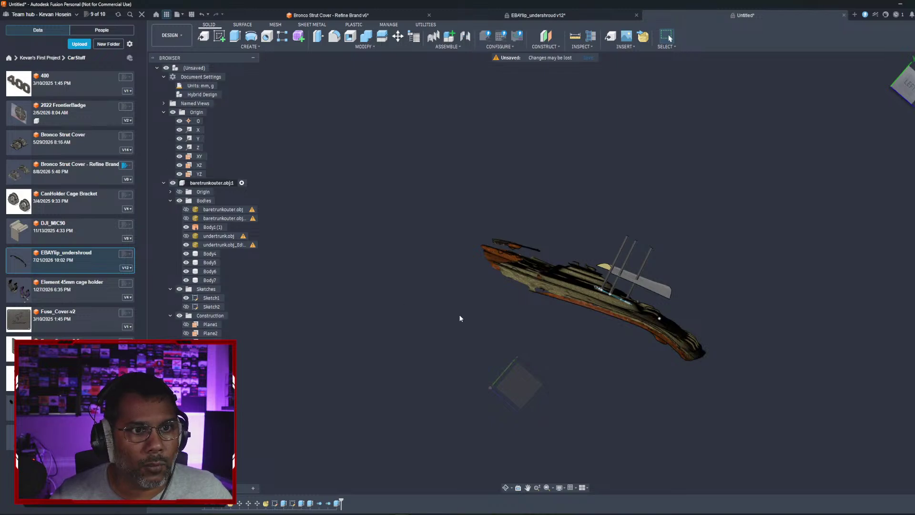
shift+middle_drag(460, 315, 477, 317)
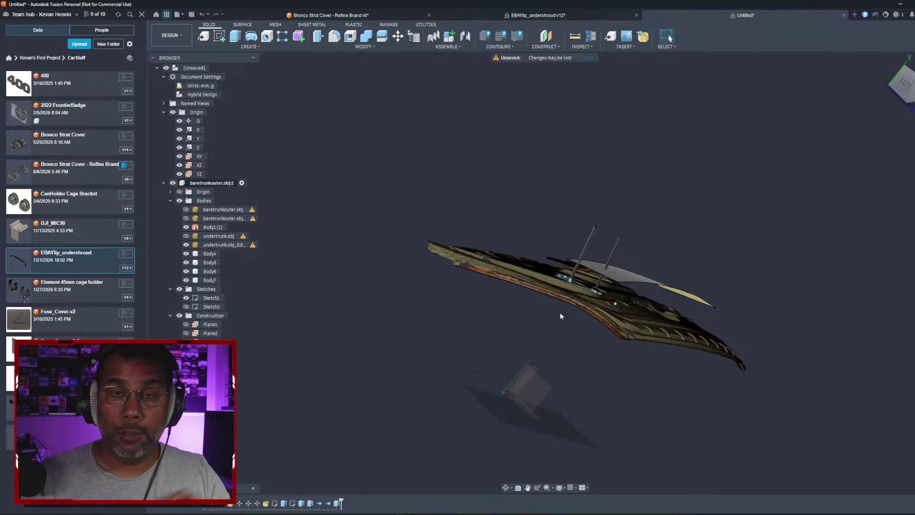
shift+middle_drag(562, 315, 569, 209)
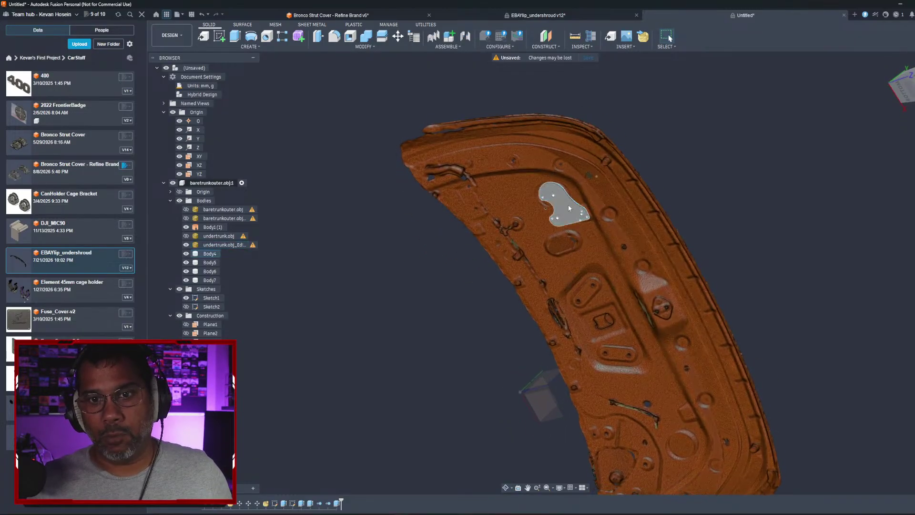
click(570, 209)
scroll(567, 205, up, 3)
scroll(534, 138, up, 2)
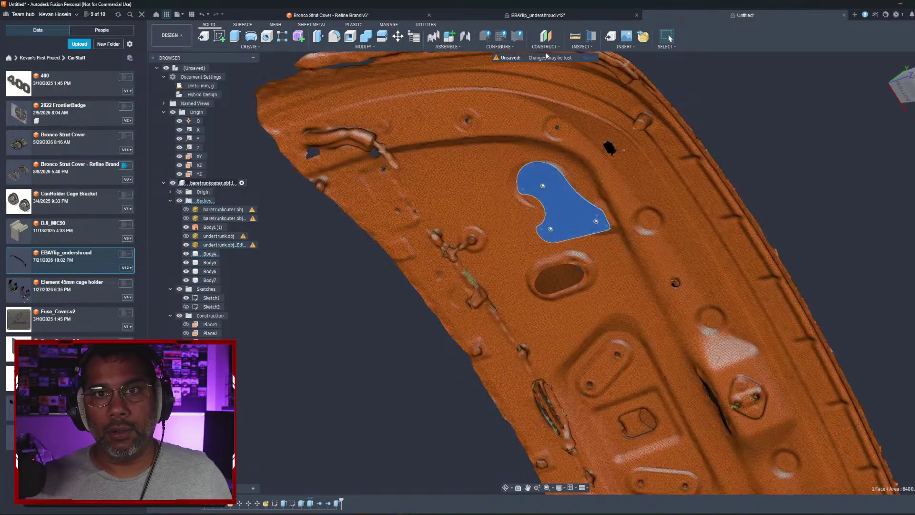
click(546, 39)
shift+middle_drag(595, 158, 564, 251)
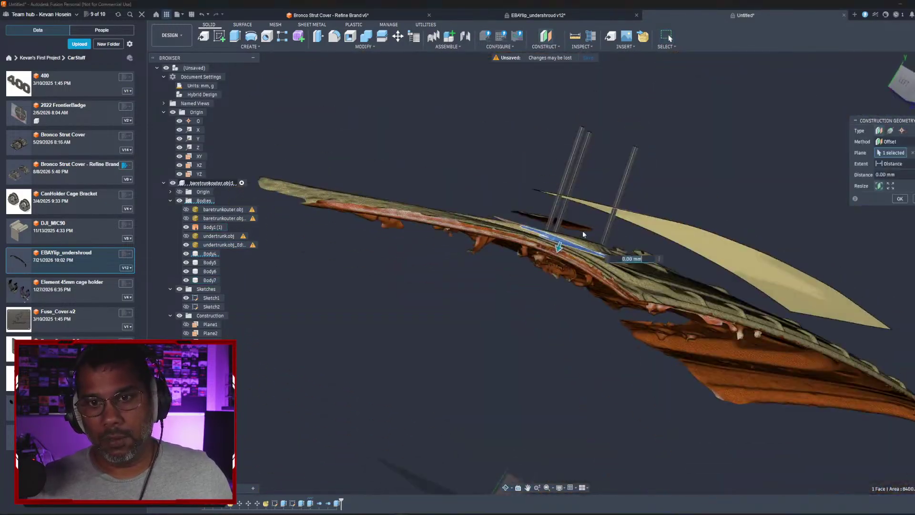
drag(564, 251, 582, 177)
shift+middle_drag(582, 177, 621, 198)
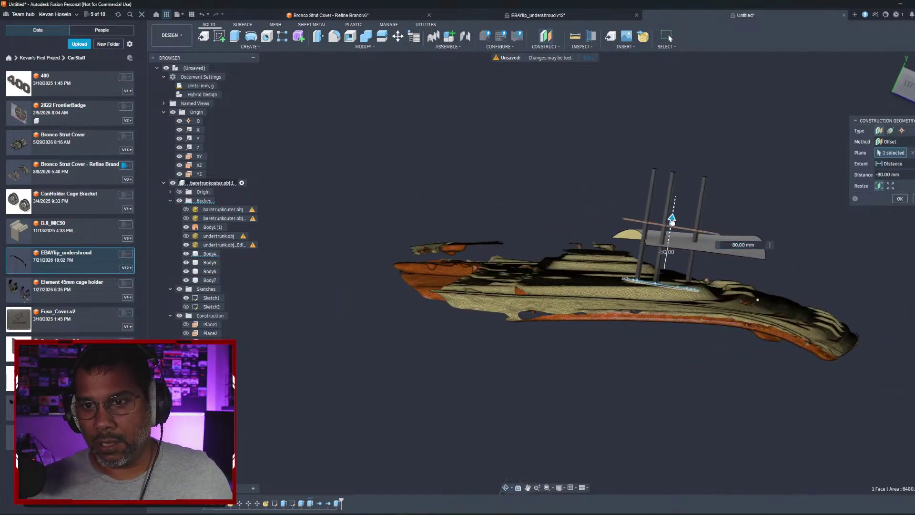
Step: Set the plane's offset from the Body4 face to -70 mm and create it
shift+middle_drag(670, 210, 565, 212)
scroll(499, 224, up, 3)
shift+middle_drag(498, 225, 513, 229)
scroll(507, 224, up, 3)
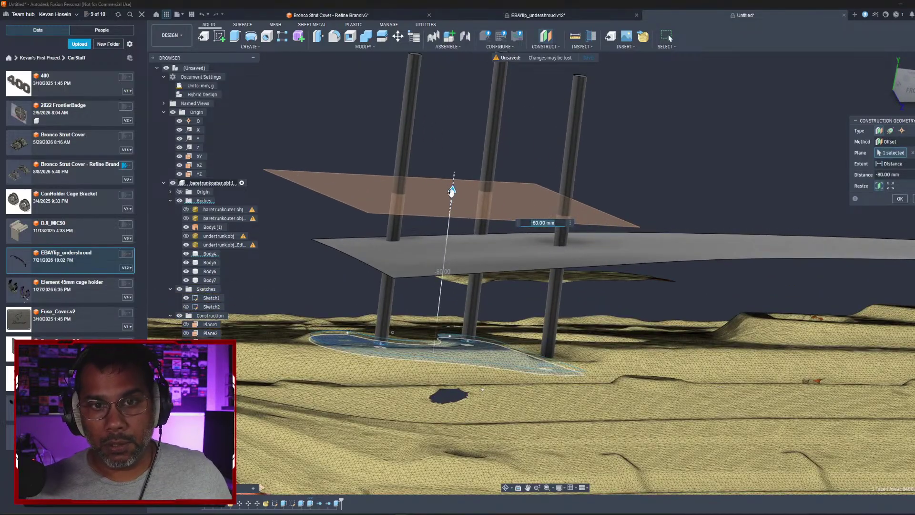
drag(451, 191, 452, 210)
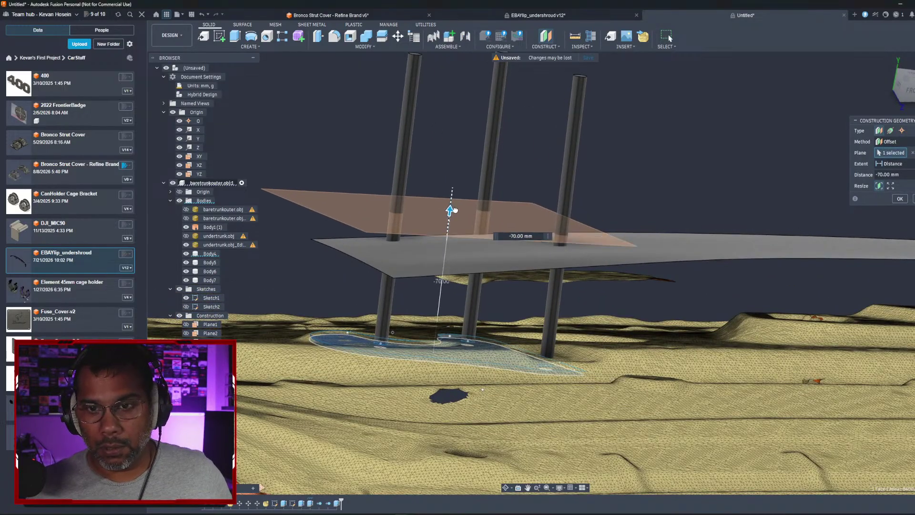
mouse_move(453, 211)
shift+middle_down()
mouse_move(450, 188)
mouse_move(453, 251)
mouse_move(459, 240)
mouse_move(522, 220)
shift+middle_up()
click(900, 199)
Step: Temporarily show the second baretrunkouter mesh to compare it with the offset plane and the posts
shift+middle_drag(899, 199, 826, 223)
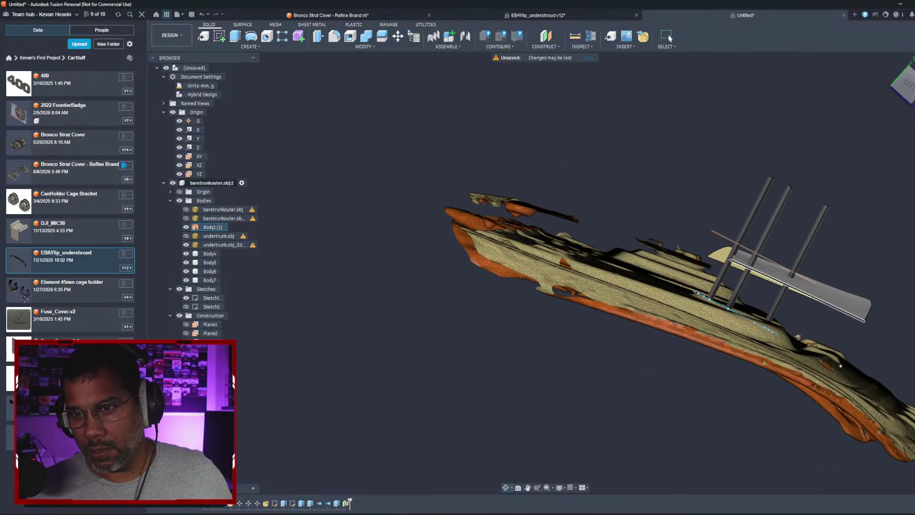
shift+middle_drag(667, 247, 563, 273)
click(563, 272)
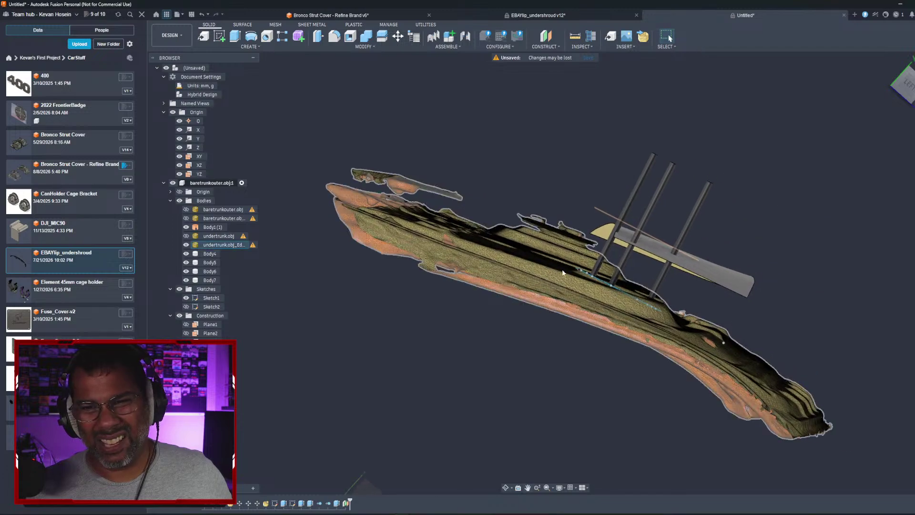
click(285, 143)
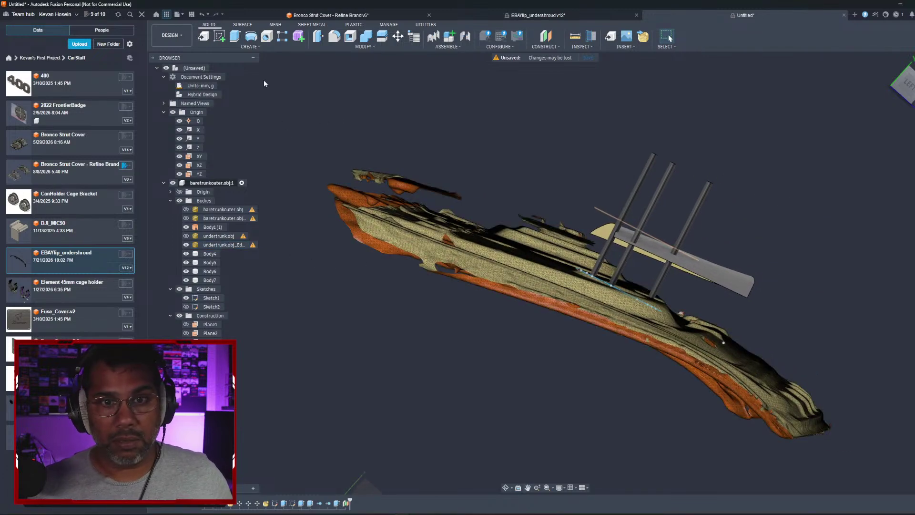
click(186, 217)
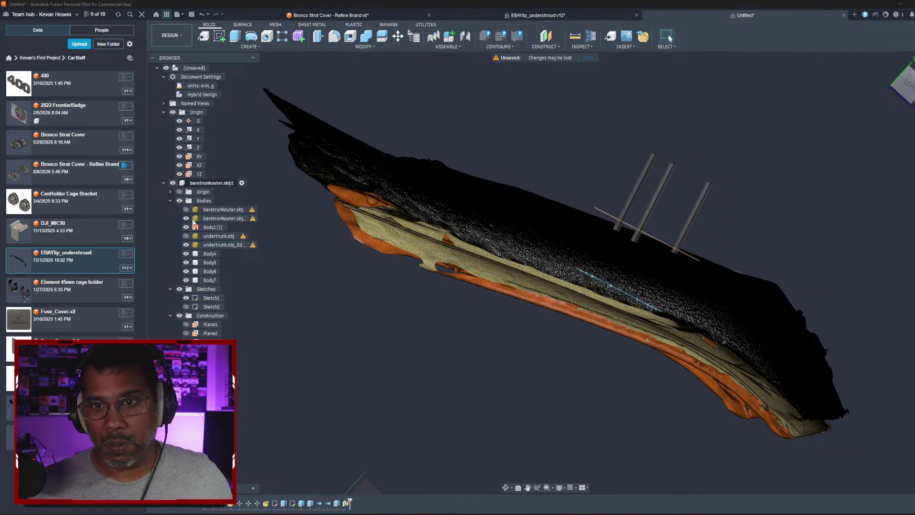
shift+middle_drag(562, 267, 426, 219)
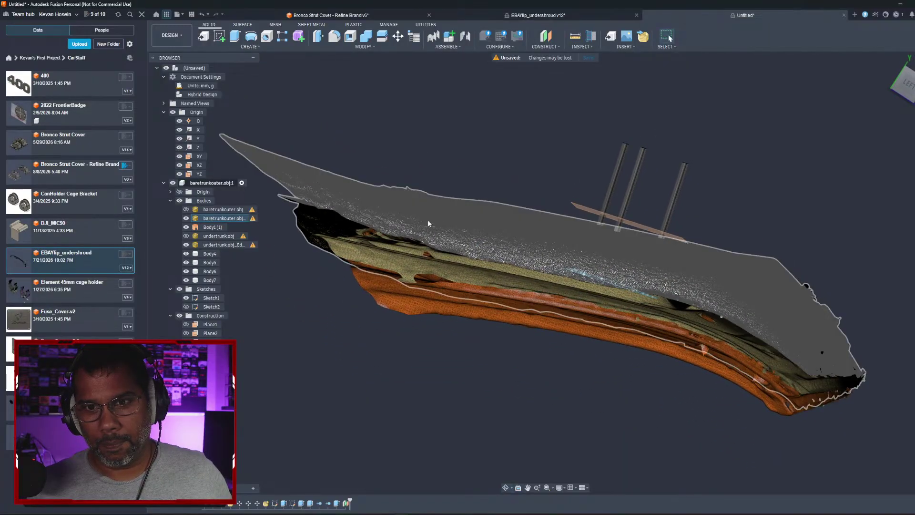
key(v)
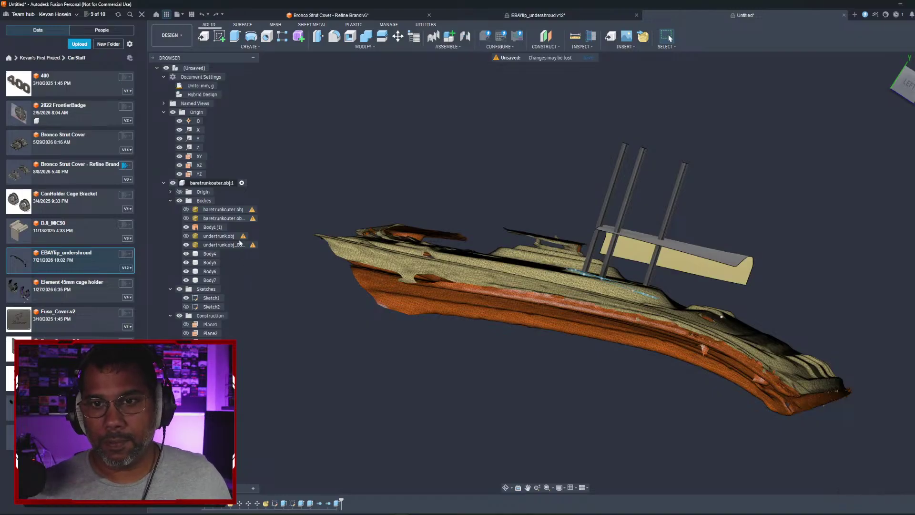
Step: Create a form and try to edit the curved surface Body1 above the trunk with Edit Form
scroll(441, 267, up, 3)
shift+middle_drag(629, 231, 572, 247)
shift+middle_drag(672, 248, 526, 281)
click(523, 278)
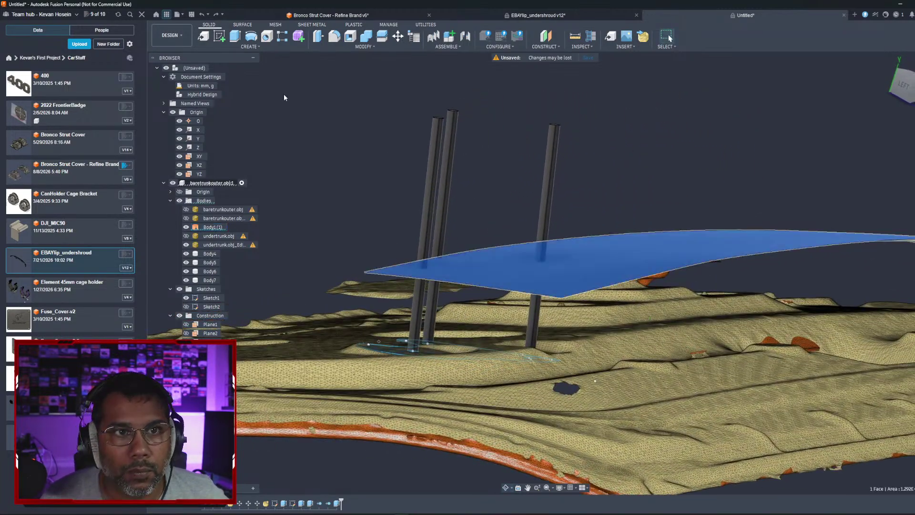
click(299, 36)
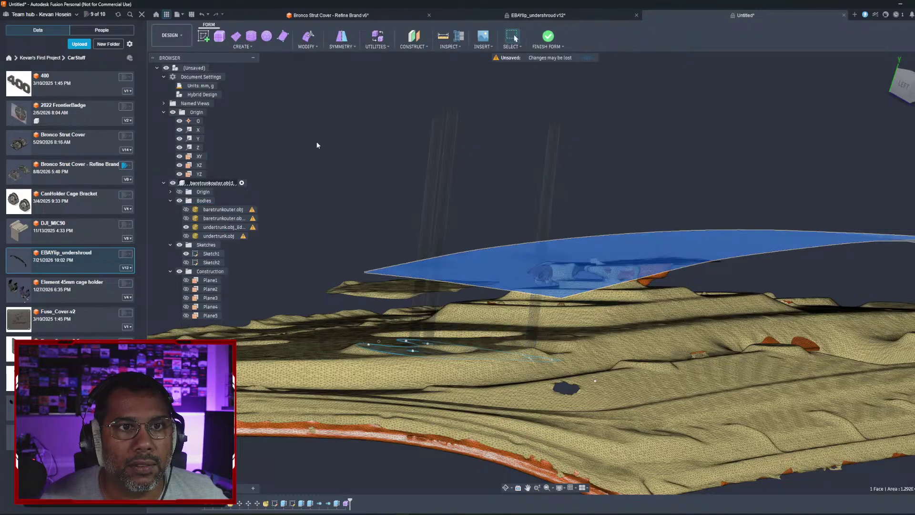
click(499, 266)
click(310, 47)
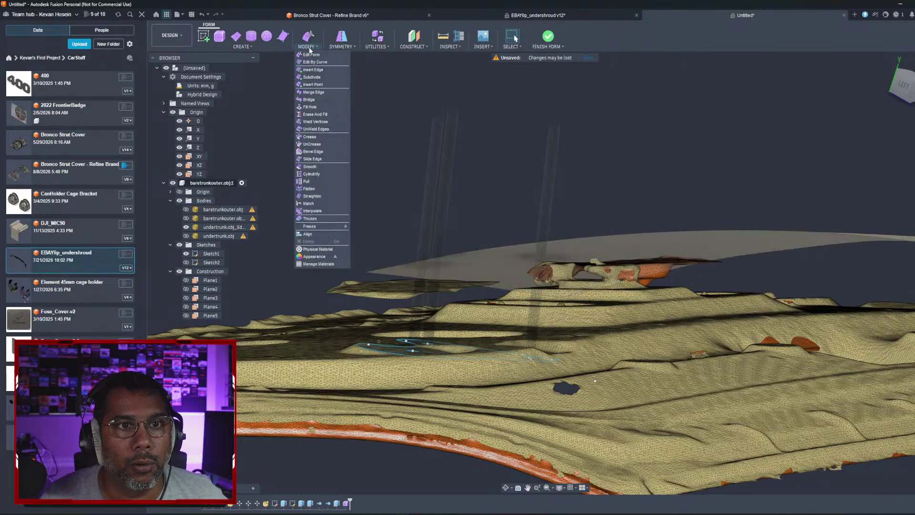
click(314, 60)
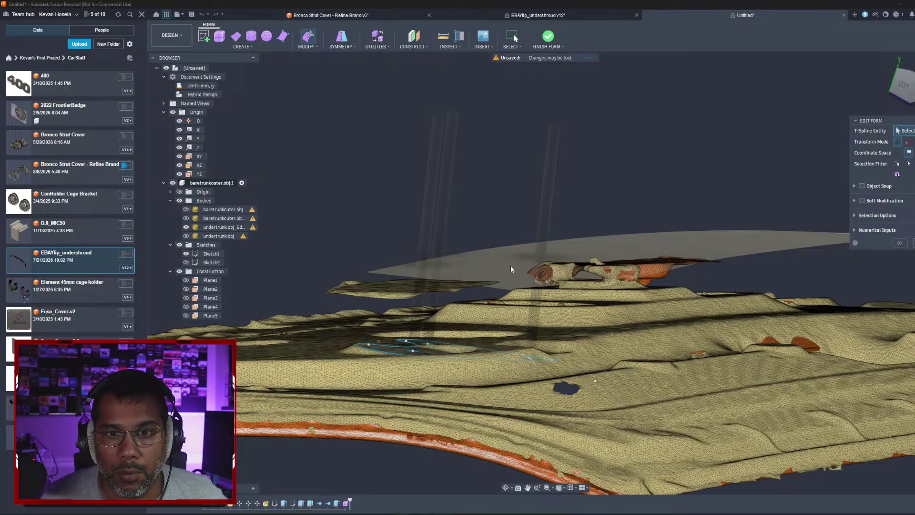
scroll(491, 241, down, 5)
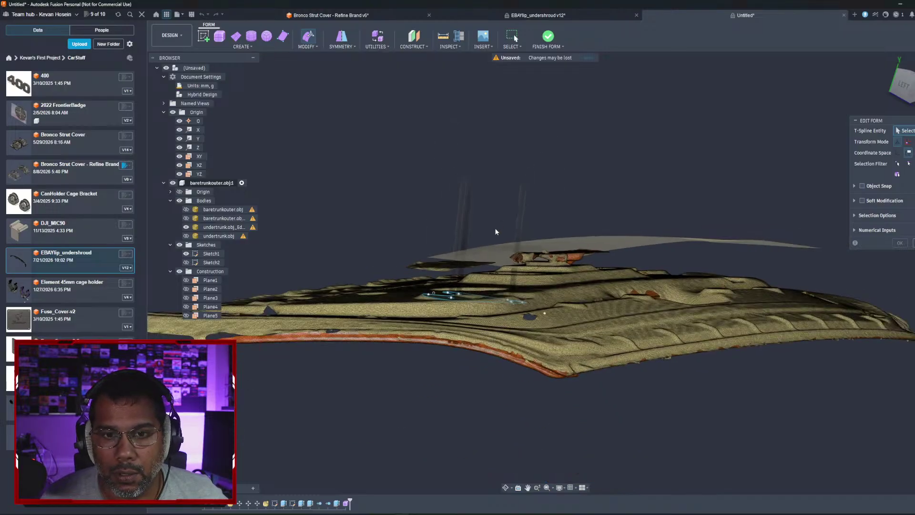
shift+middle_drag(496, 232, 499, 254)
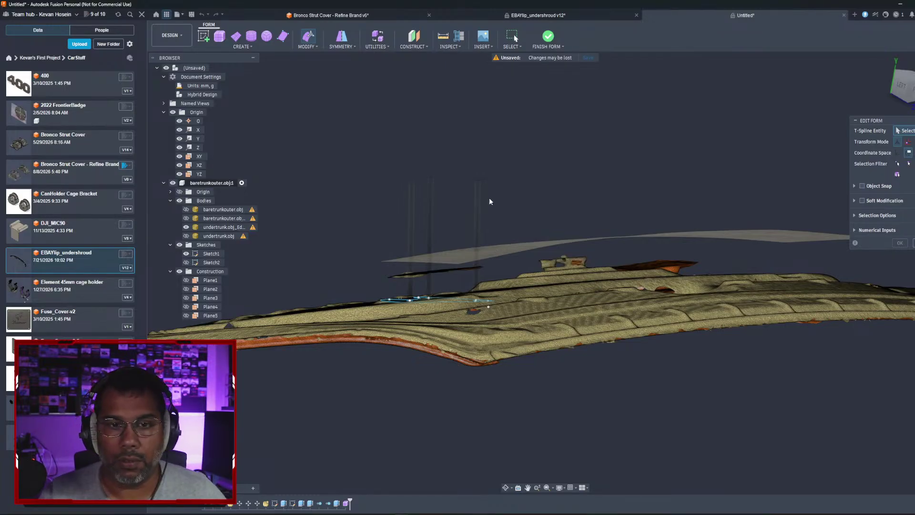
mouse_move(489, 197)
shift+middle_down()
mouse_move(501, 271)
mouse_move(526, 193)
mouse_move(485, 186)
mouse_move(485, 200)
mouse_move(496, 196)
shift+middle_up()
shift+middle_drag(337, 246, 386, 253)
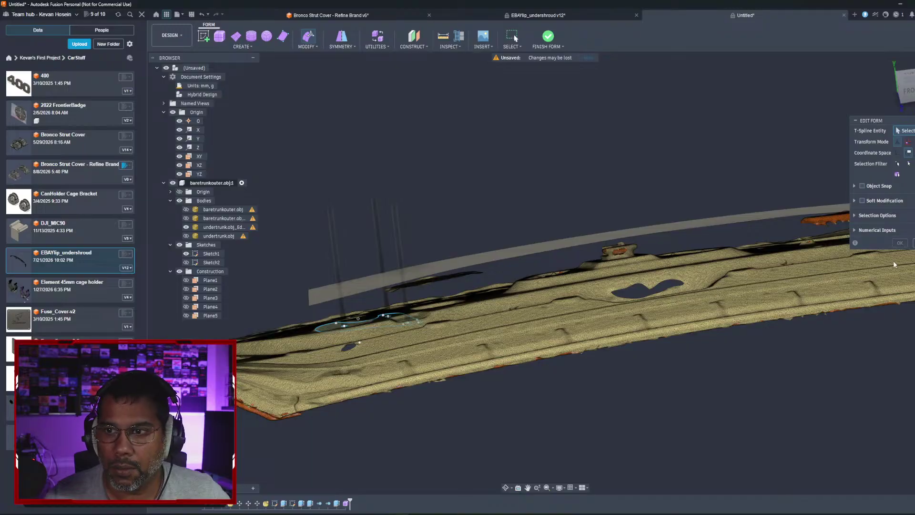
Step: Exit Edit Form and undo the creation of the form
click(310, 47)
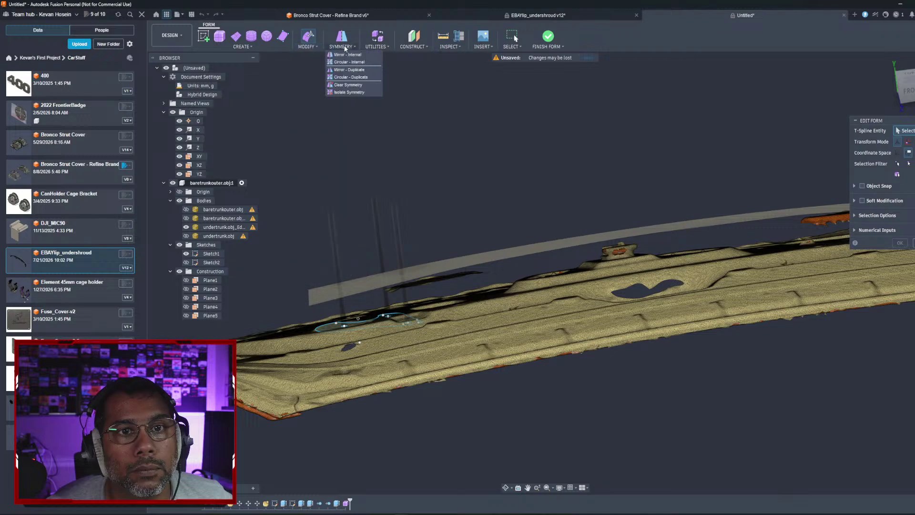
mouse_move(274, 48)
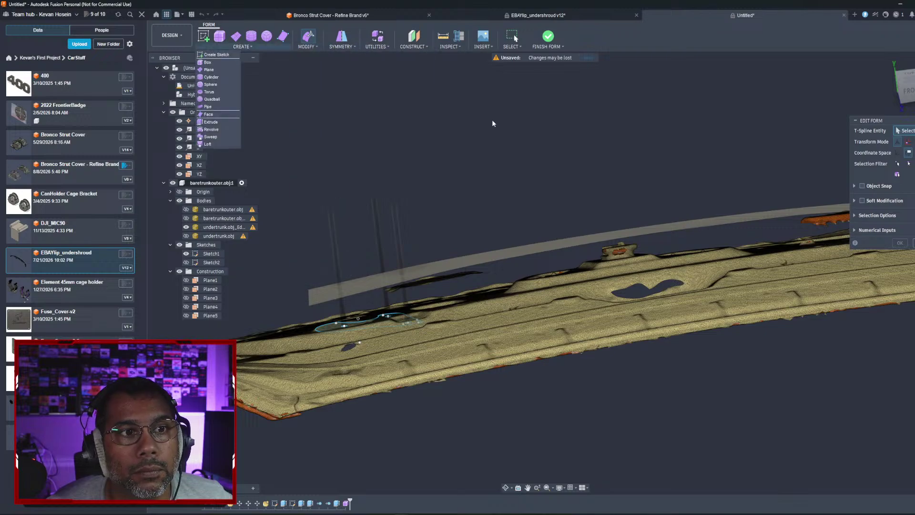
key(Escape)
key(Escape)
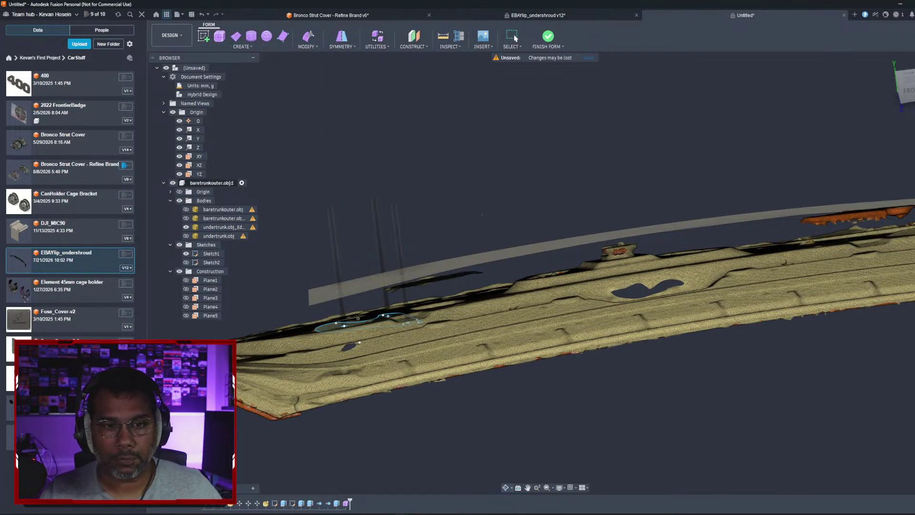
mouse_move(676, 238)
shift+middle_down()
mouse_move(676, 357)
mouse_move(676, 248)
shift+middle_up()
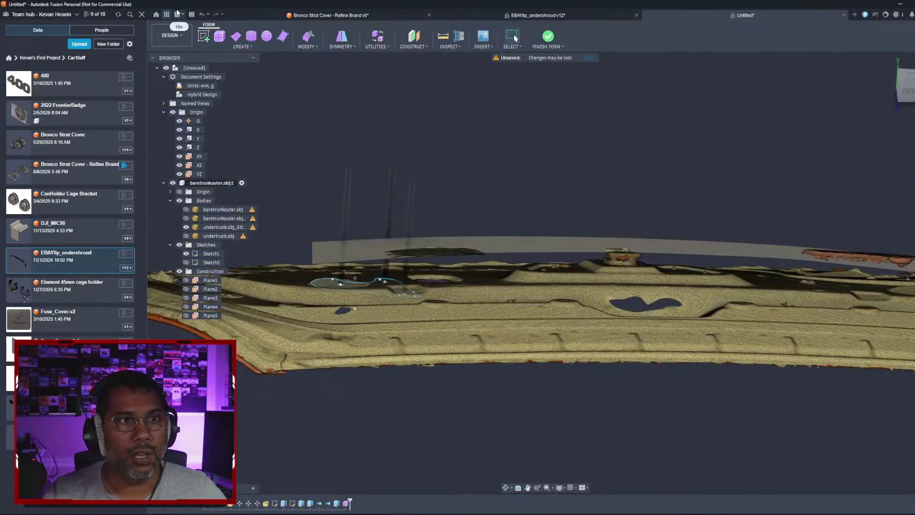
click(201, 15)
Step: Show the second baretrunkouter mesh over the trunk underside and the posts
shift+middle_drag(459, 202, 461, 226)
click(187, 218)
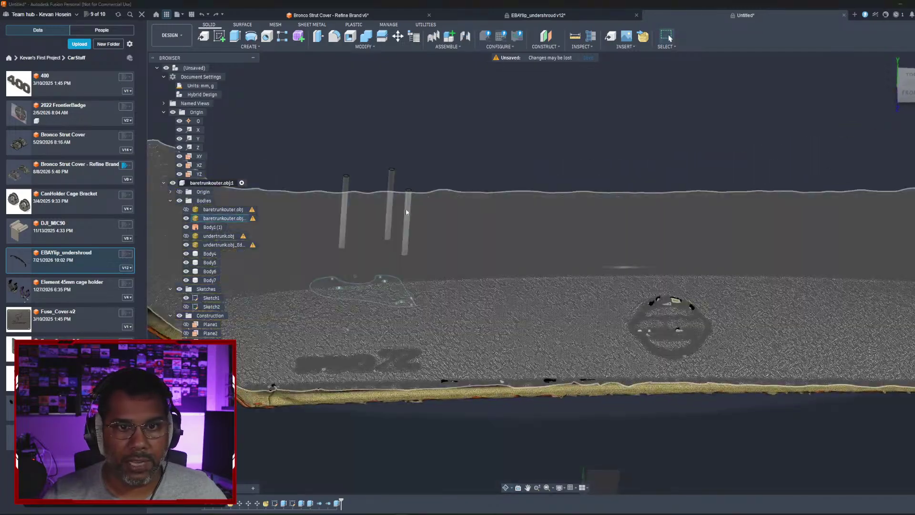
Step: Hide the second baretrunkouter mesh to examine where the three posts pass through the curved surface Body1
mouse_move(404, 211)
shift+middle_down()
mouse_move(458, 119)
mouse_move(443, 295)
mouse_move(486, 324)
mouse_move(476, 286)
mouse_move(392, 217)
shift+middle_up()
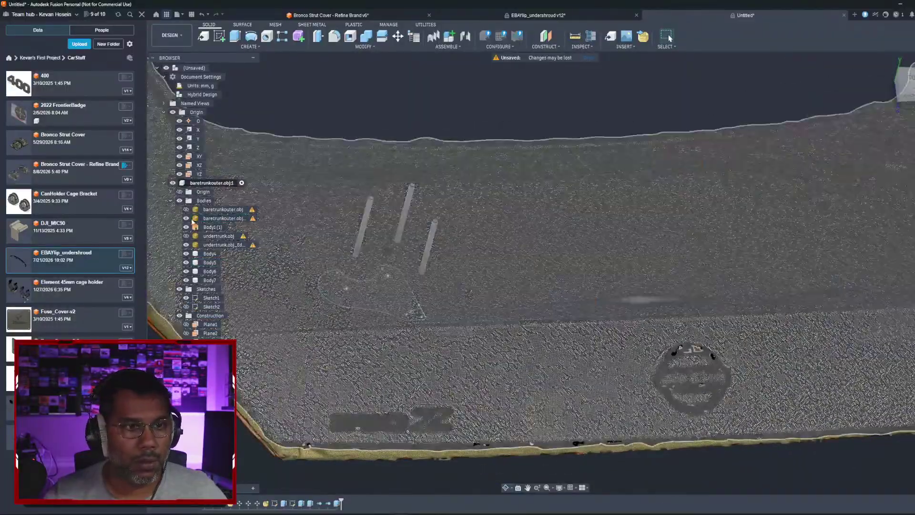
click(186, 219)
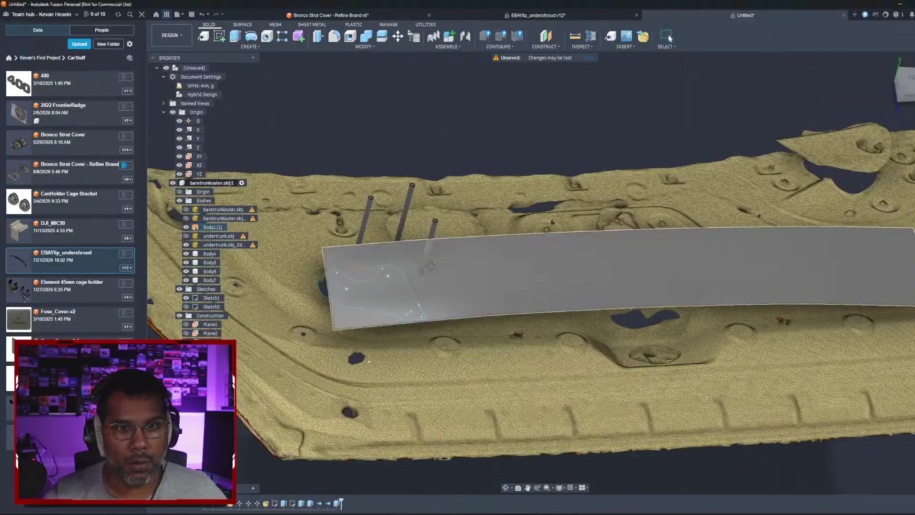
shift+middle_drag(431, 265, 391, 225)
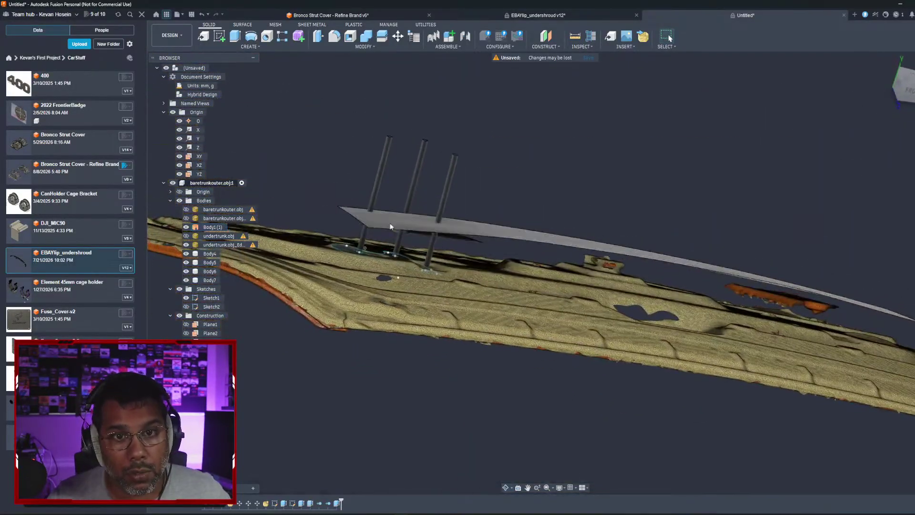
scroll(384, 220, up, 5)
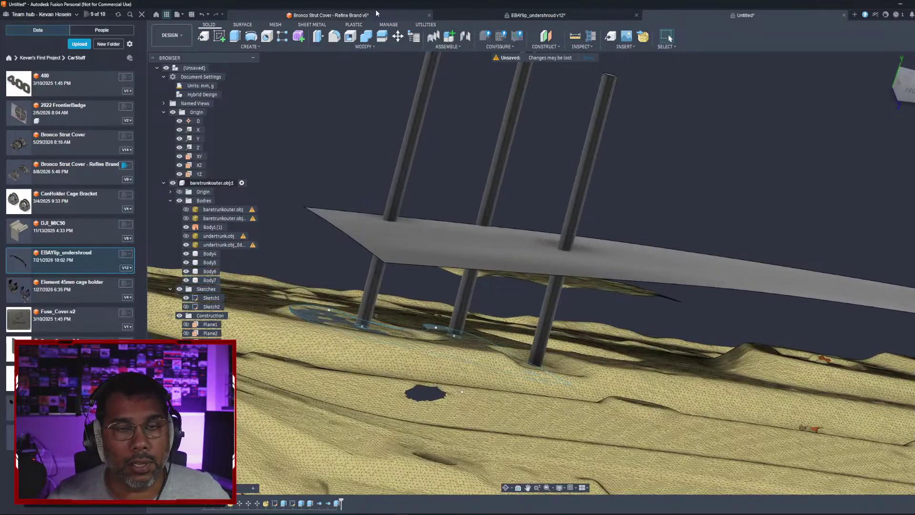
click(545, 46)
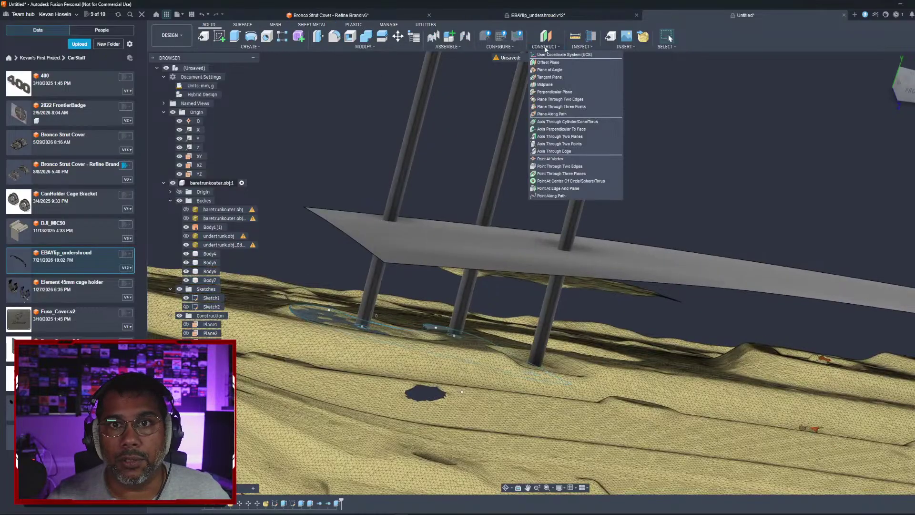
click(570, 100)
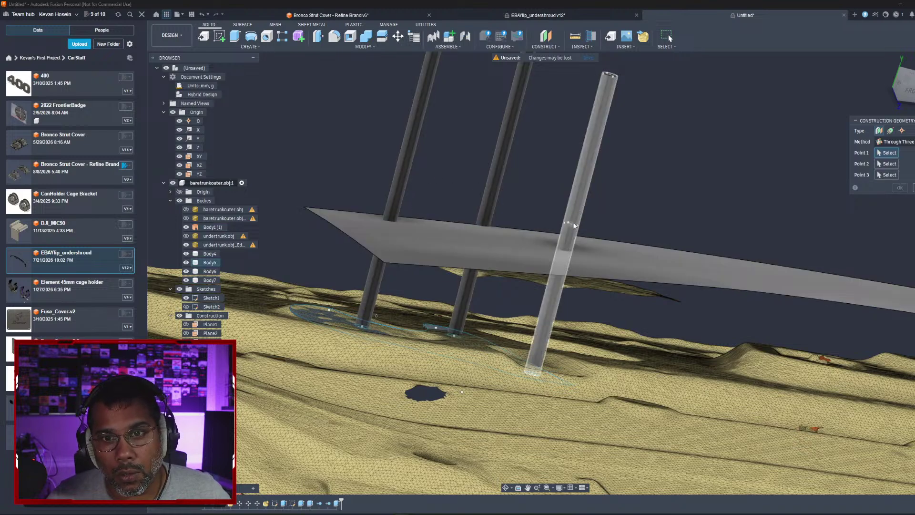
shift+middle_drag(574, 227, 719, 254)
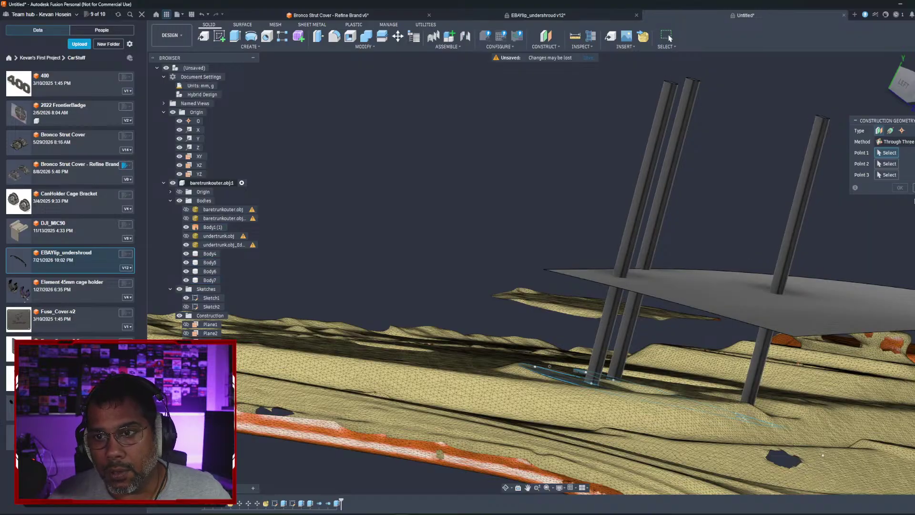
key(Escape)
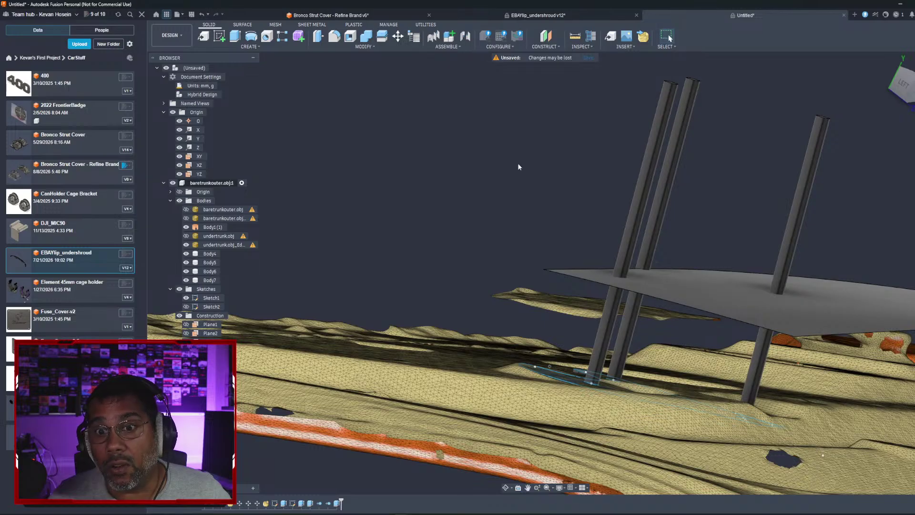
click(249, 47)
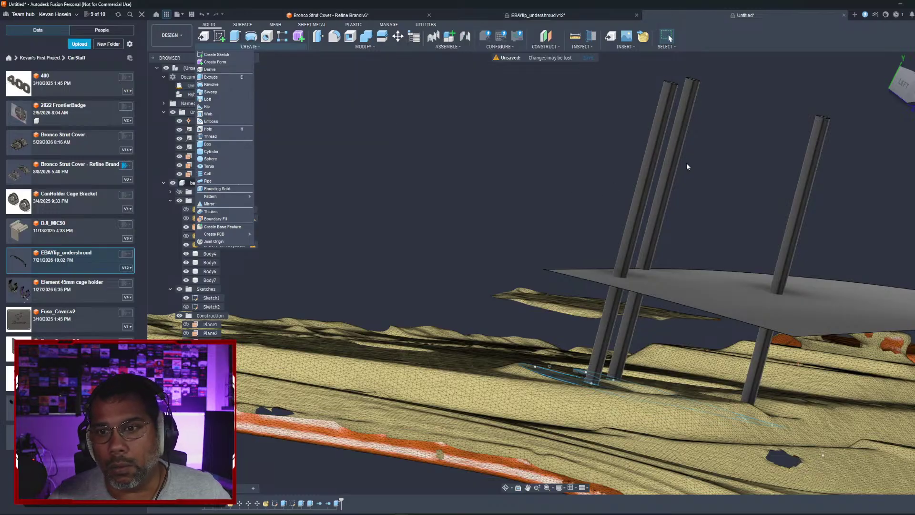
shift+middle_drag(687, 167, 623, 172)
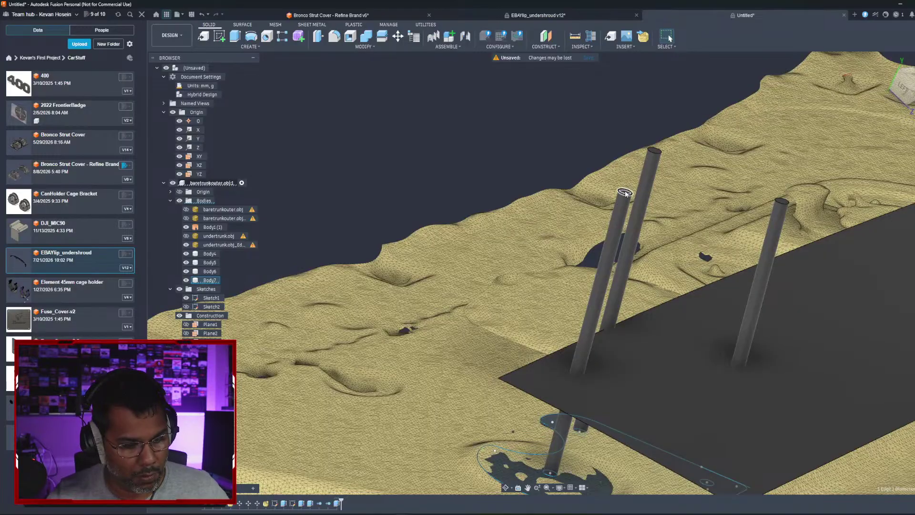
key(e)
key(Escape)
Step: Shorten the post Body7 with an Extrude cut of -92 mm from its top face, leaving a stub above the curved surface
shift+middle_drag(656, 221, 613, 203)
scroll(473, 232, up, 3)
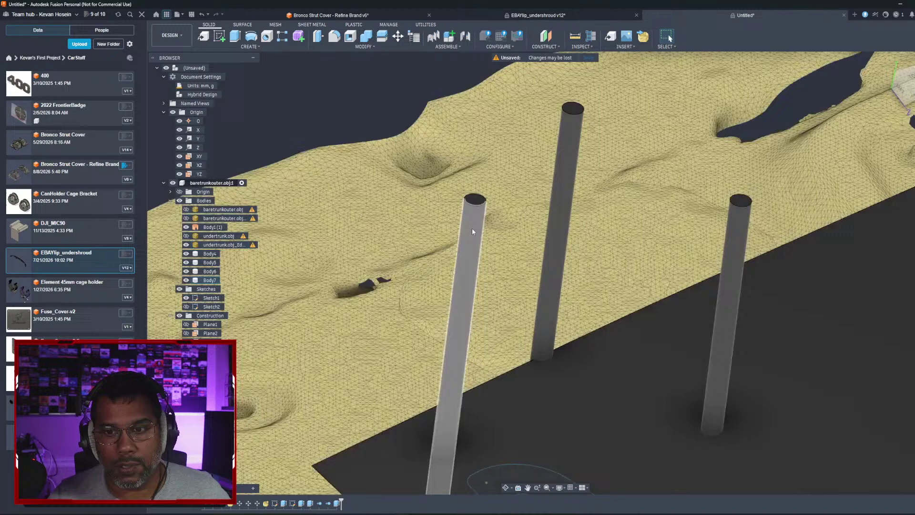
click(474, 201)
key(e)
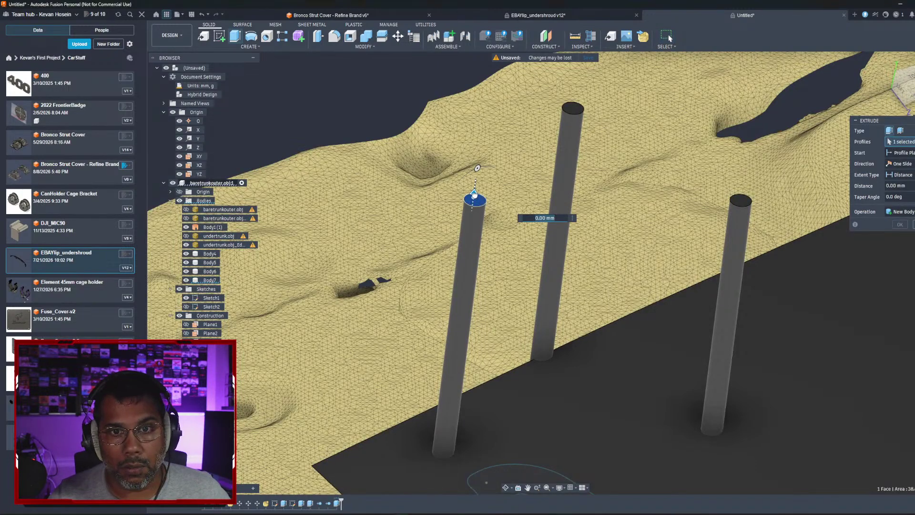
drag(474, 202, 489, 451)
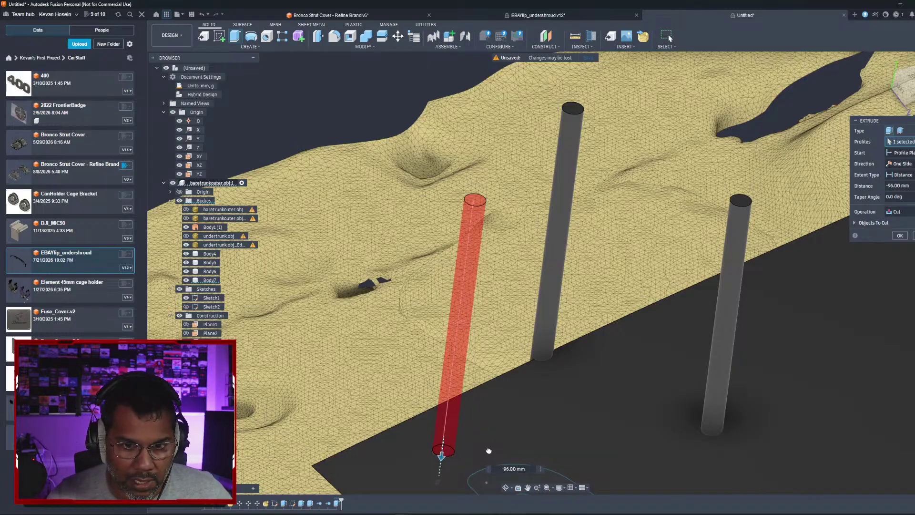
drag(488, 451, 493, 442)
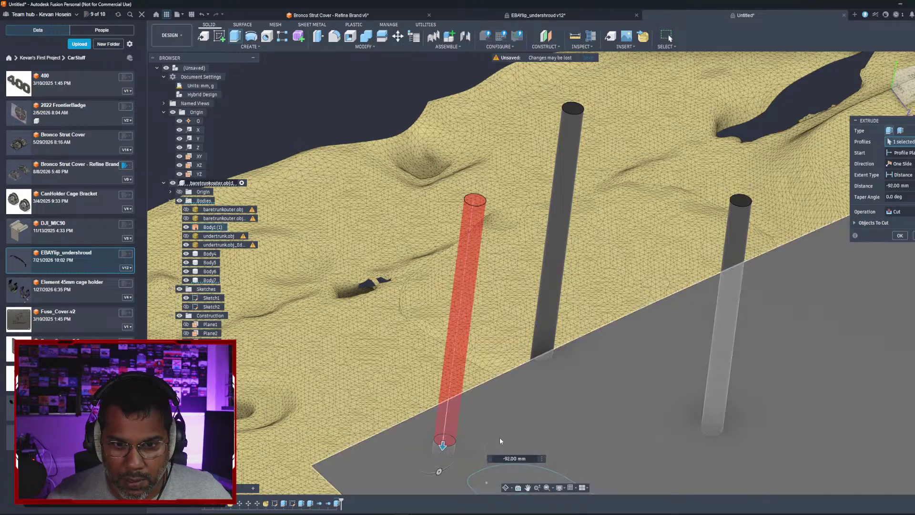
click(900, 236)
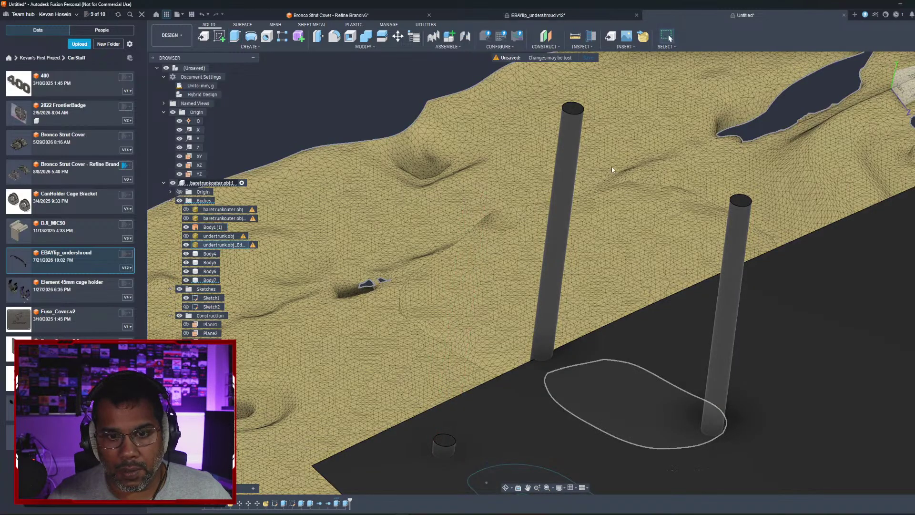
Step: Cut the post Body6, near the curved surface's edge, down by extruding its top face -93 mm
click(575, 109)
key(e)
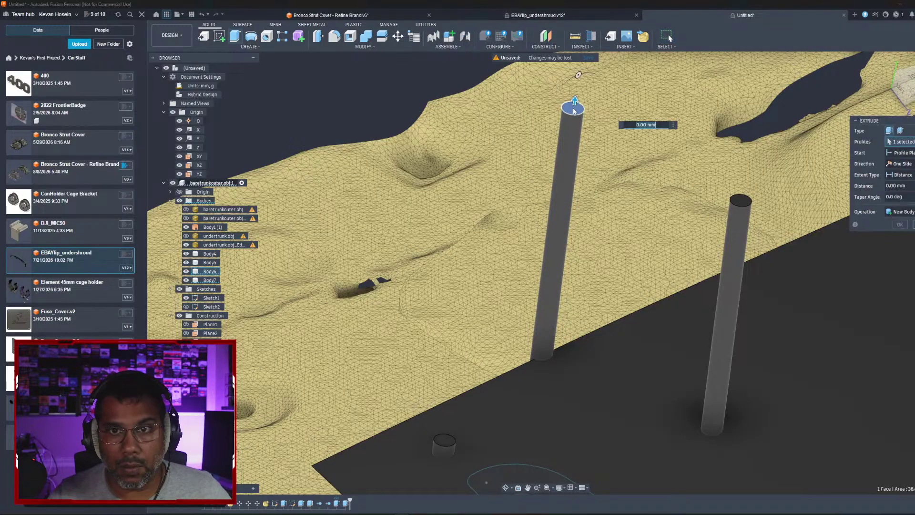
drag(574, 106, 553, 348)
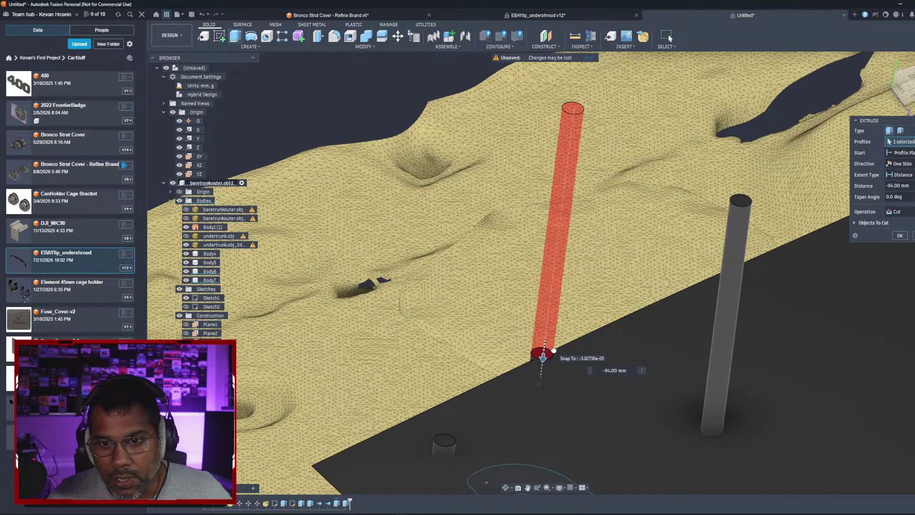
drag(554, 350, 554, 347)
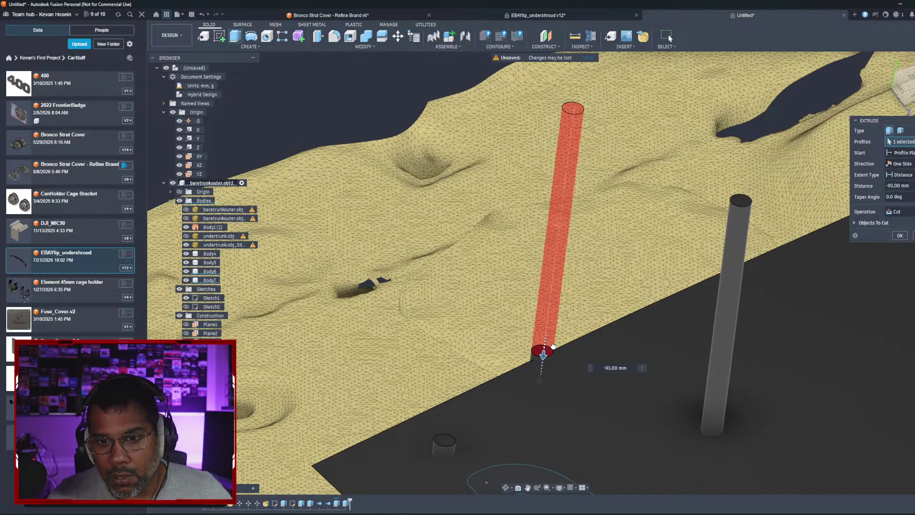
click(900, 235)
Step: Cut the remaining tall post, Body5, down by extruding its top face -85 mm
shift+middle_drag(800, 257, 712, 247)
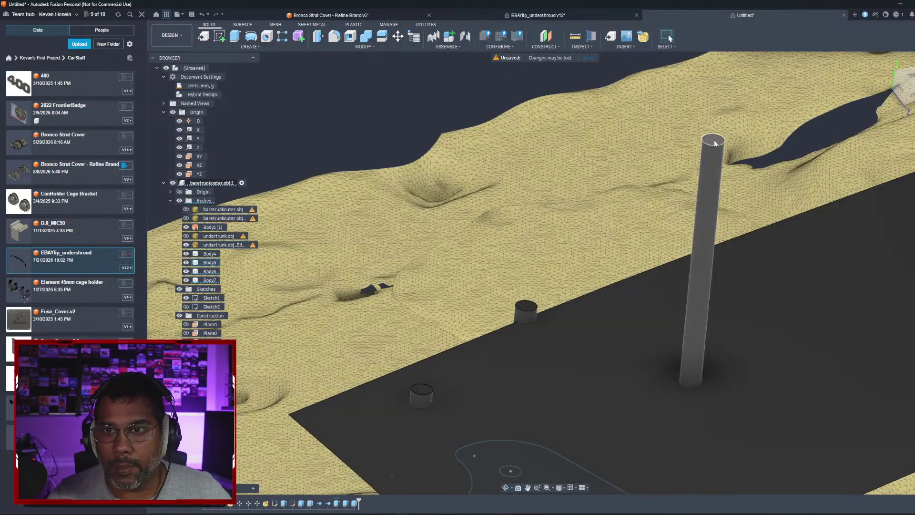
key(e)
drag(714, 134, 692, 377)
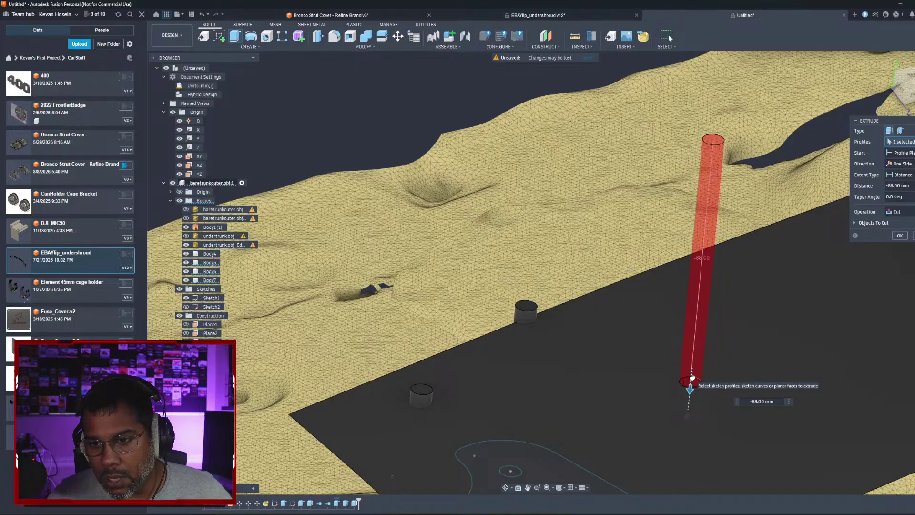
drag(692, 377, 692, 373)
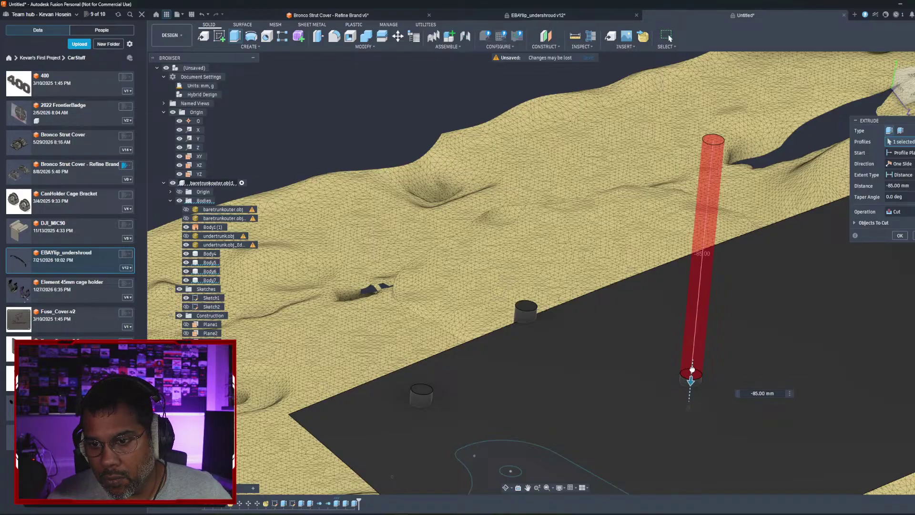
click(899, 236)
Step: Construct a plane through three points using the top-face centres of the three shortened posts, with no offset
middle_drag(788, 283, 791, 233)
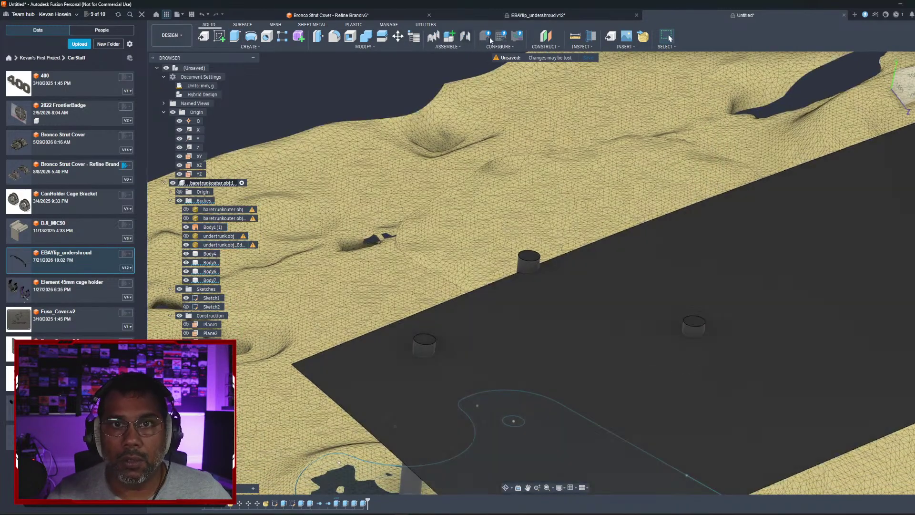
click(559, 48)
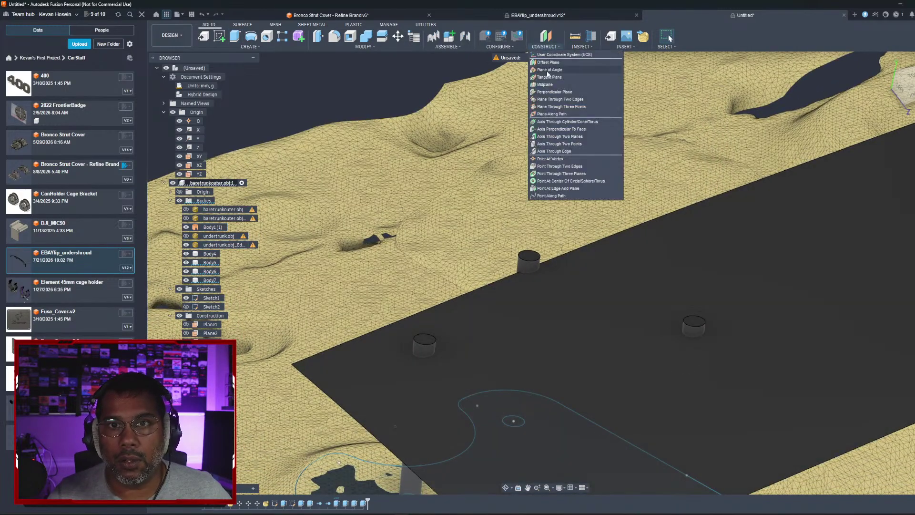
click(553, 107)
click(533, 257)
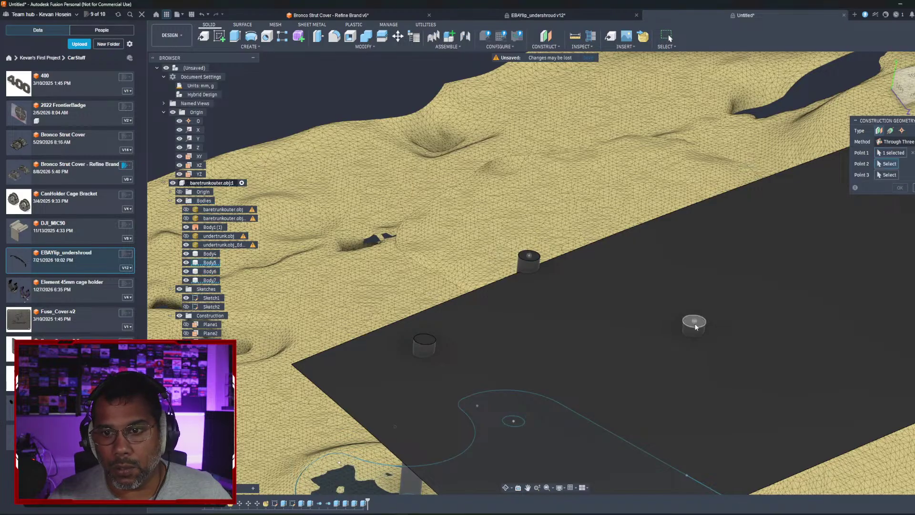
click(694, 322)
click(424, 339)
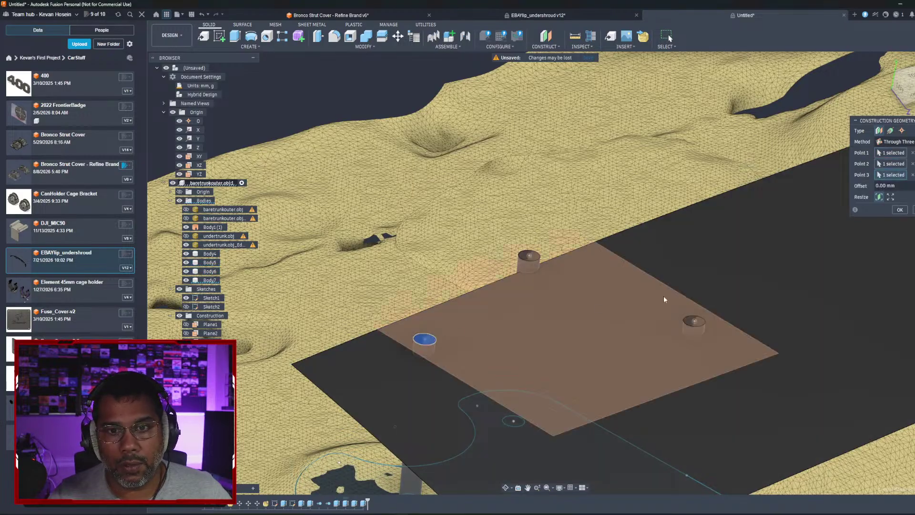
click(900, 210)
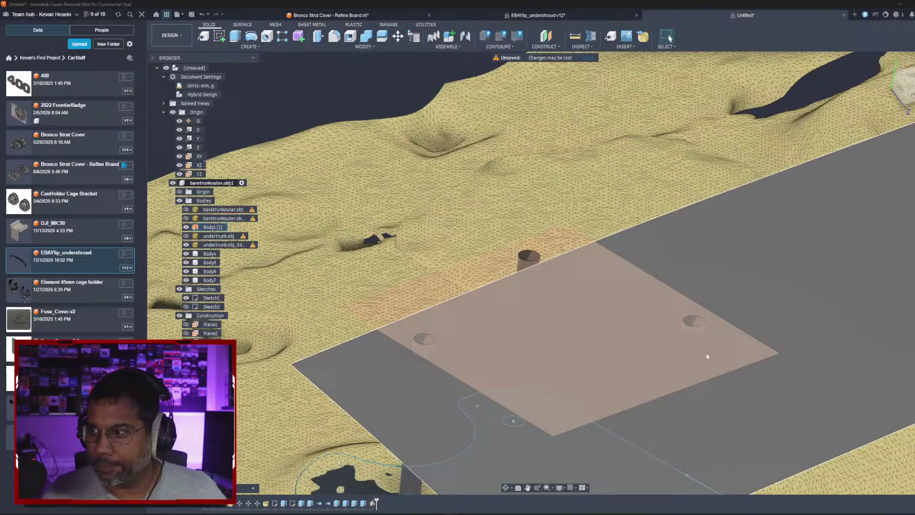
Step: Start a sketch on the new construction plane across the tops of the three posts
shift+middle_drag(707, 356, 661, 286)
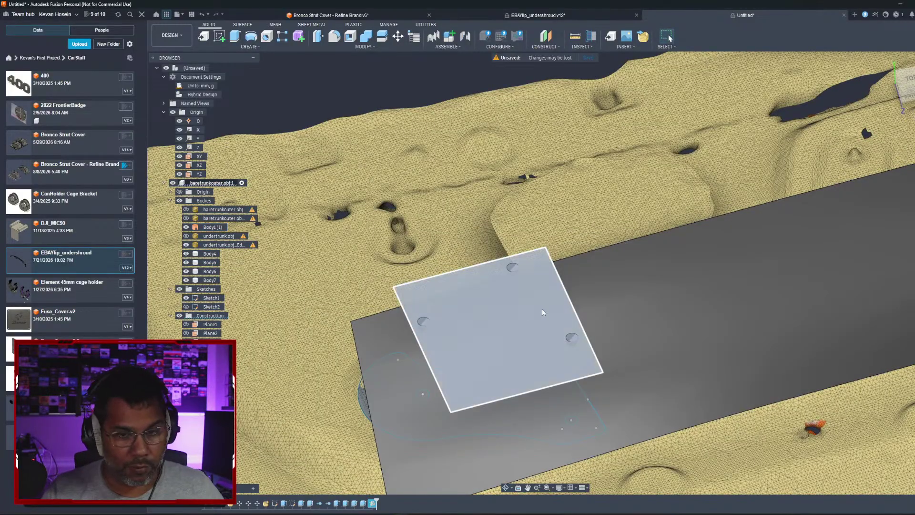
shift+middle_drag(539, 310, 534, 333)
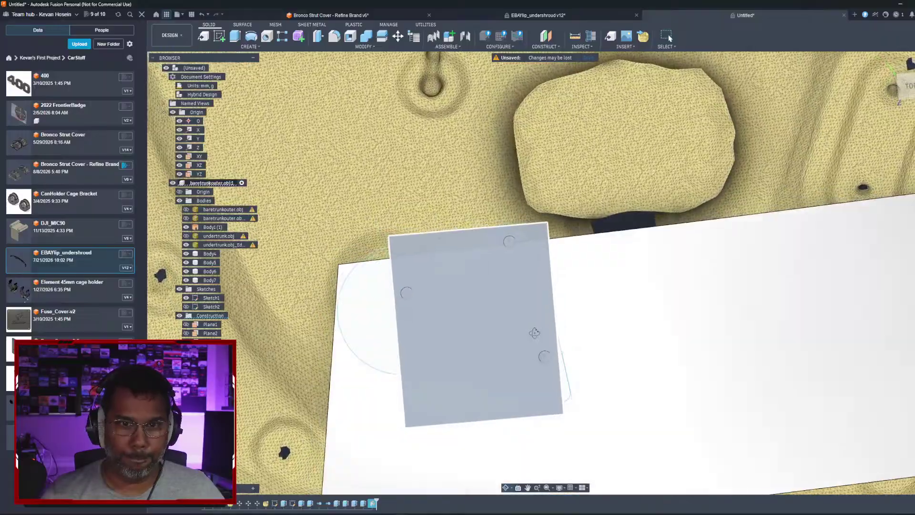
click(534, 333)
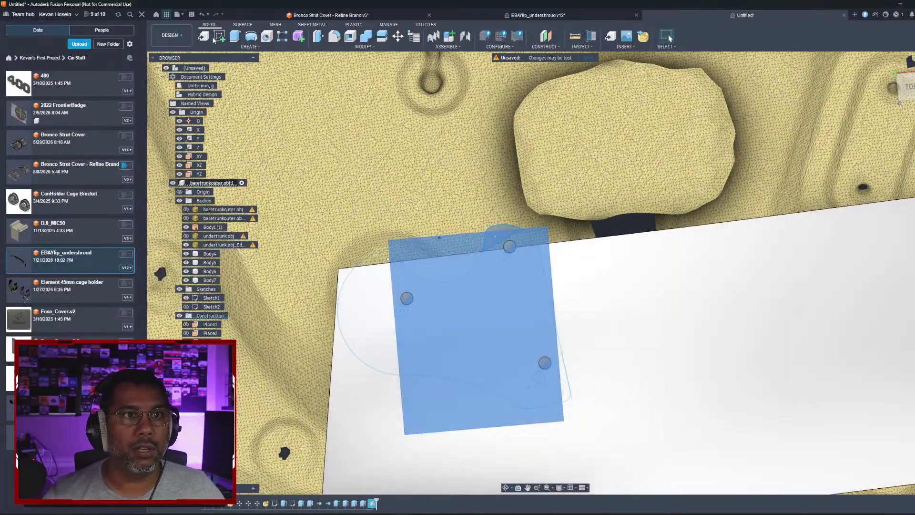
click(216, 37)
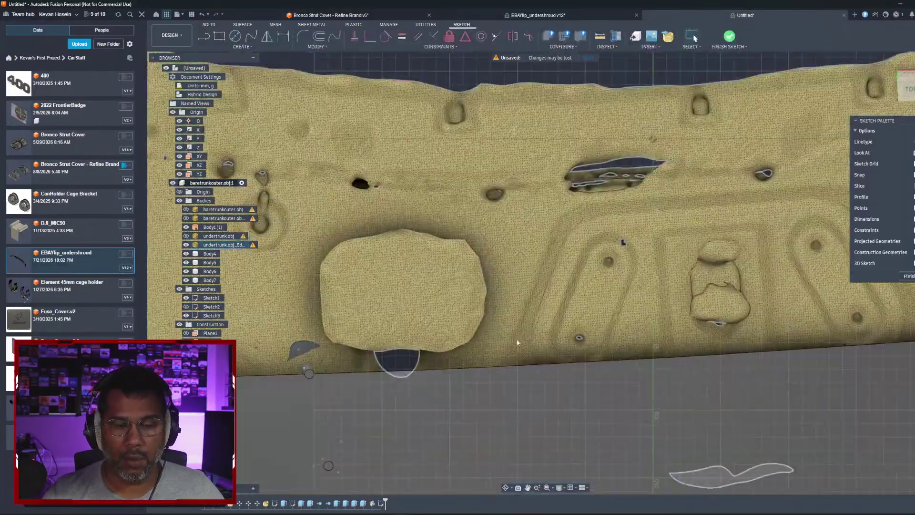
Step: Hide the curved surface Body1 and the second undertrunk mesh to isolate the plate and posts for sketching
mouse_move(517, 342)
shift+middle_down()
mouse_move(553, 206)
mouse_move(577, 229)
shift+middle_up()
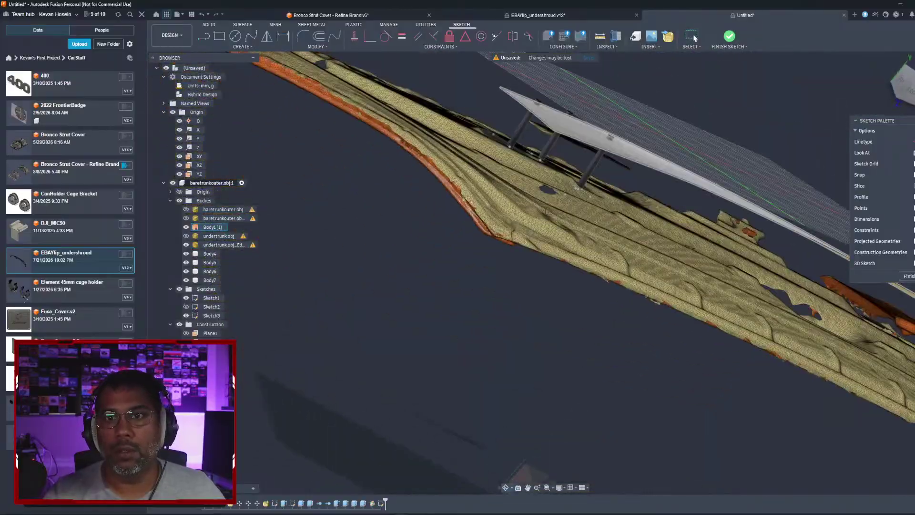
shift+middle_drag(567, 162, 517, 248)
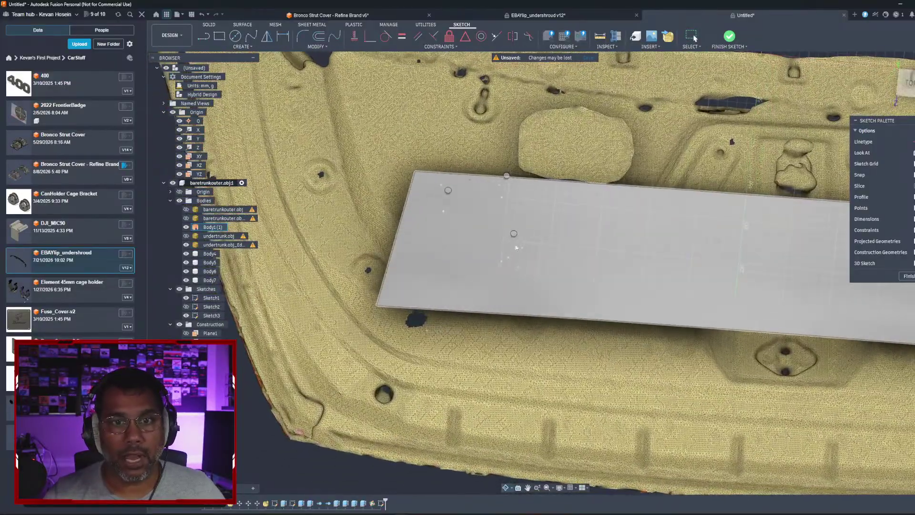
click(186, 228)
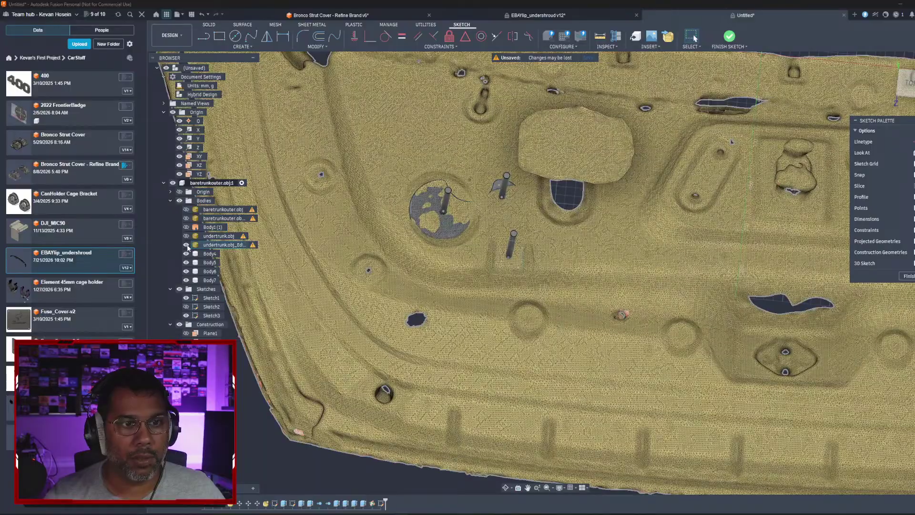
click(186, 245)
shift+middle_drag(435, 314, 434, 360)
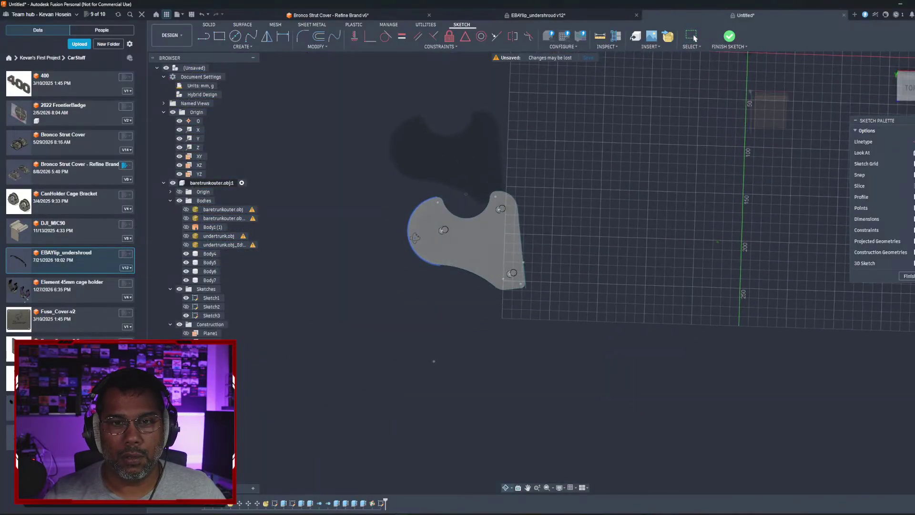
shift+middle_drag(415, 237, 416, 237)
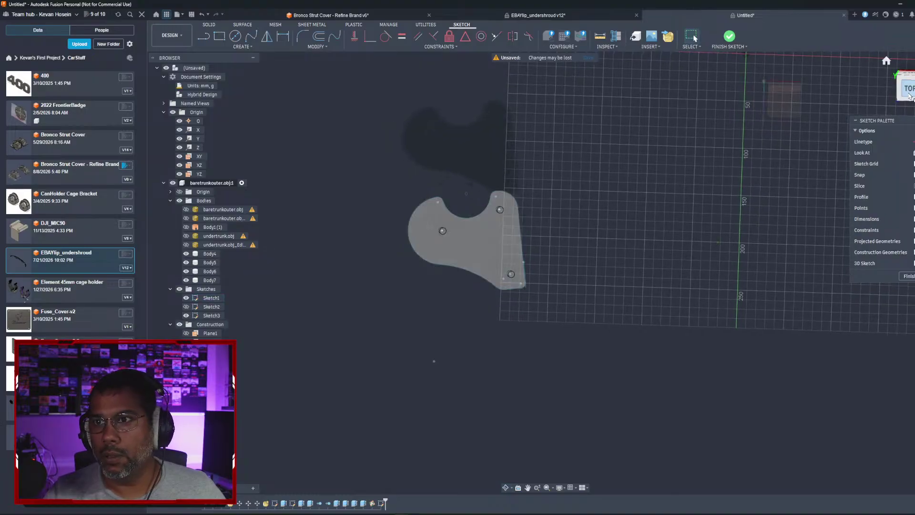
Step: Undo the sketch, the three-point construction plane and the last post cut
click(908, 94)
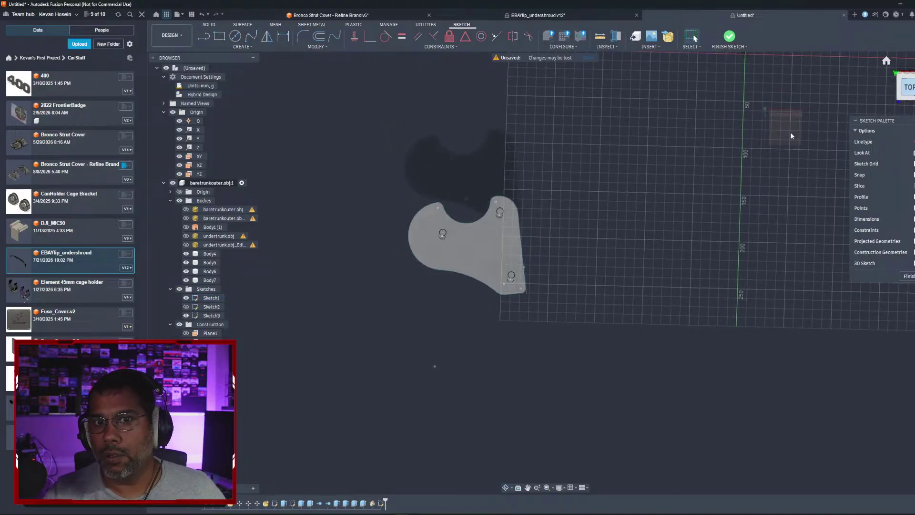
click(911, 77)
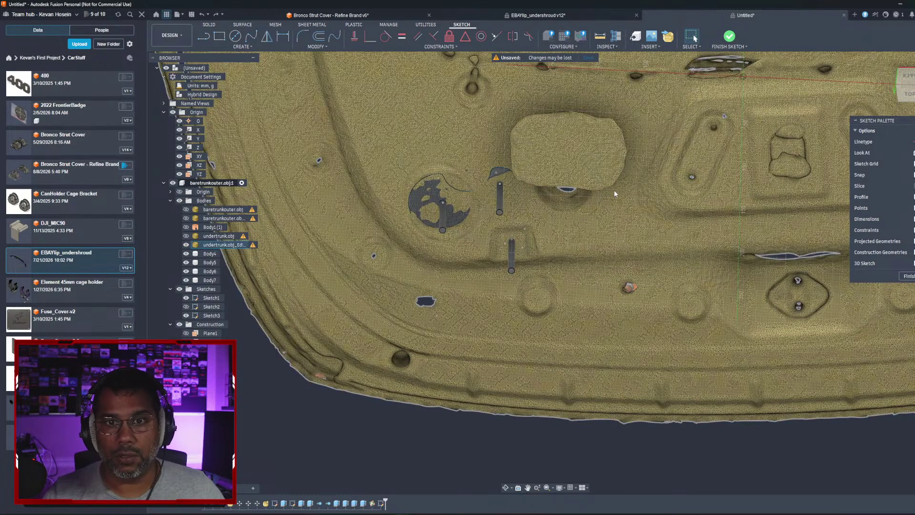
key(ctrl+z)
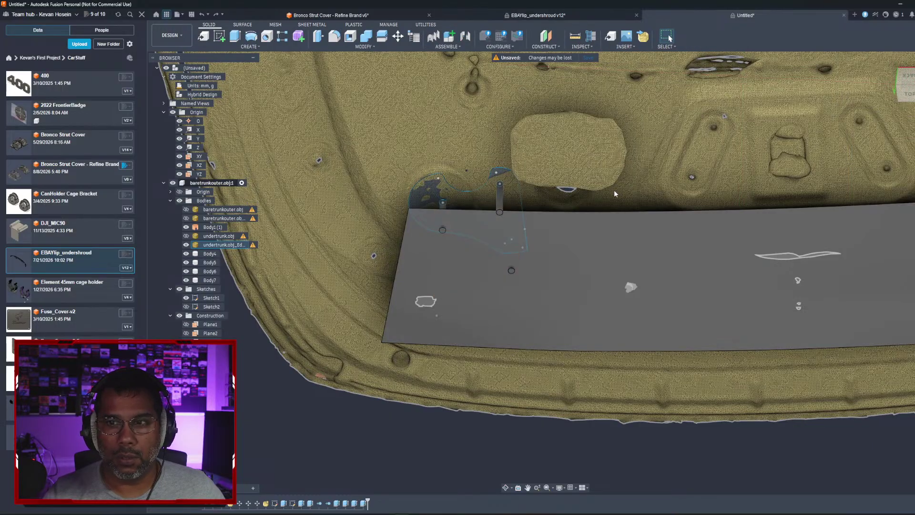
key(ctrl+z)
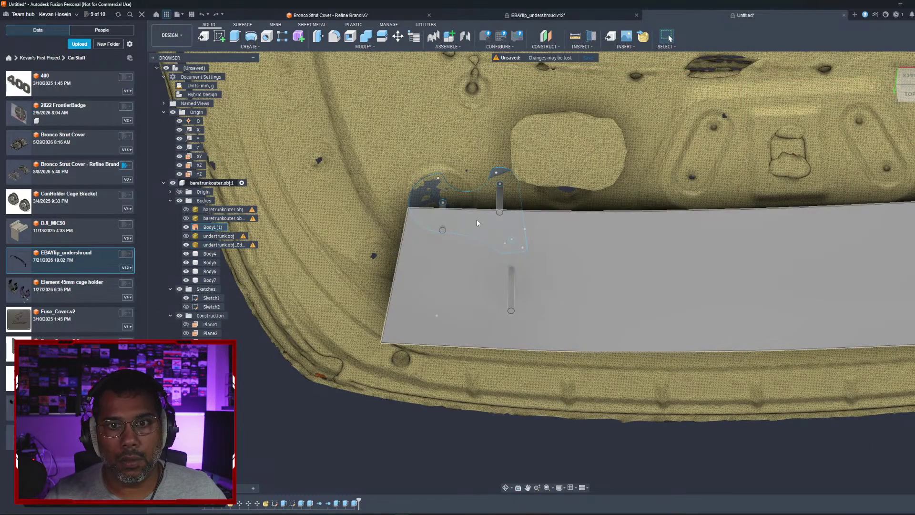
shift+middle_drag(476, 219, 481, 161)
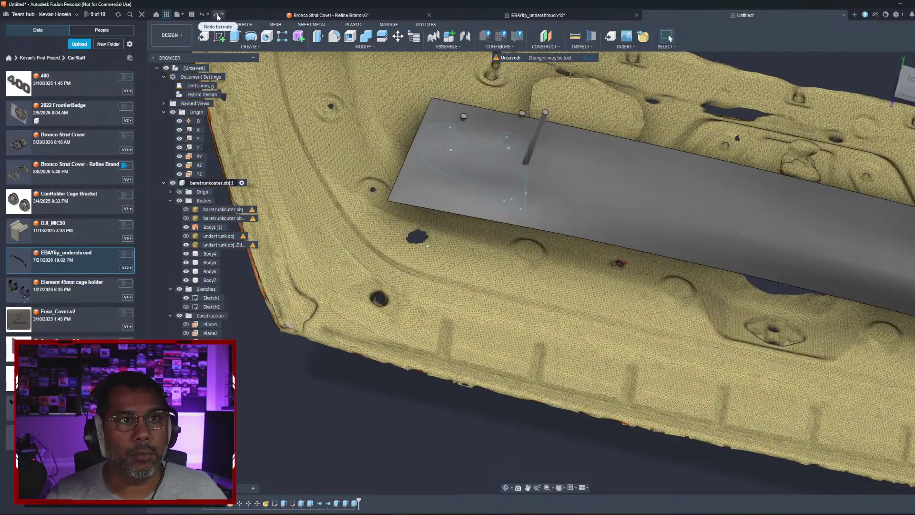
Step: Restore the last post cut and the three-point construction plane, and start a new sketch on that plane
click(217, 15)
click(216, 15)
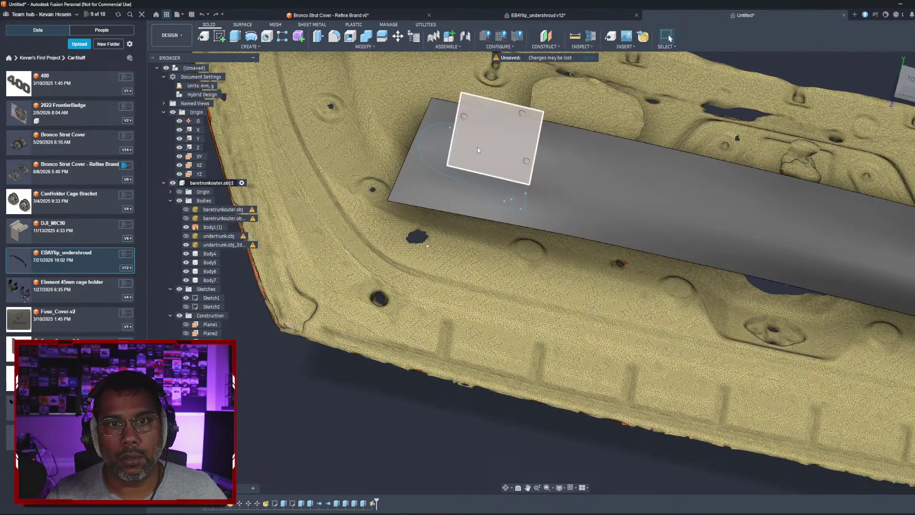
click(478, 150)
click(219, 36)
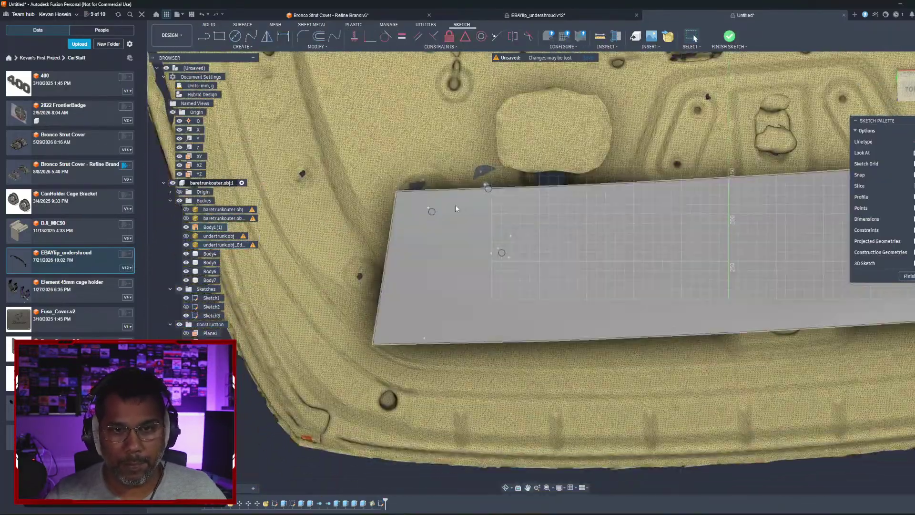
shift+middle_drag(456, 209, 479, 186)
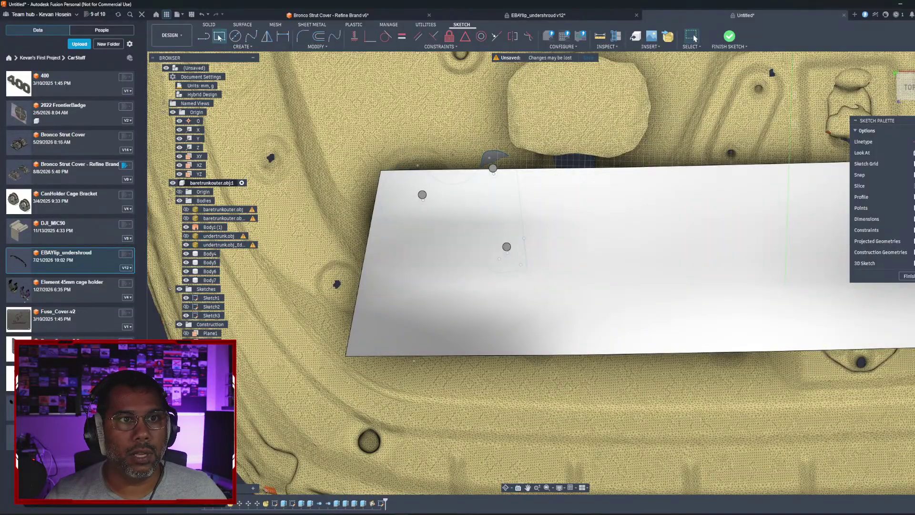
Step: Try to sketch a rectangle about 118 mm wide around the three posts while the curved surface is visible
click(219, 37)
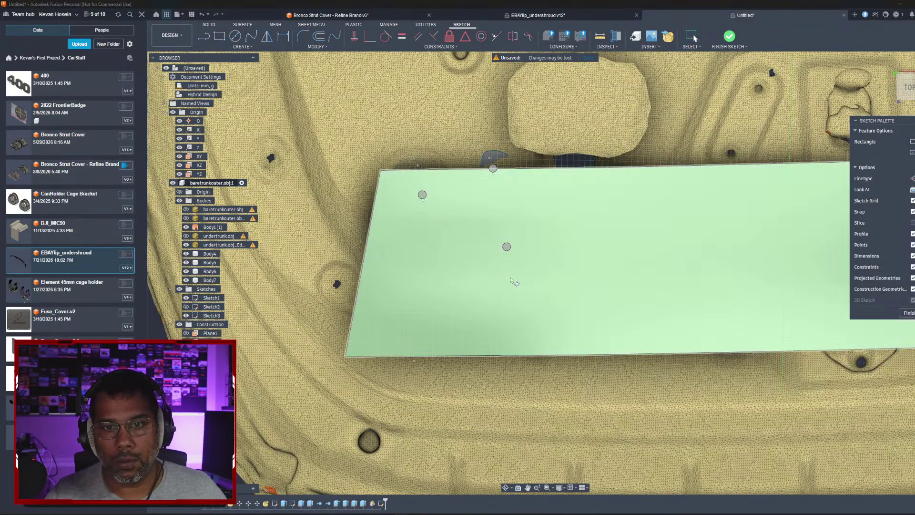
click(533, 289)
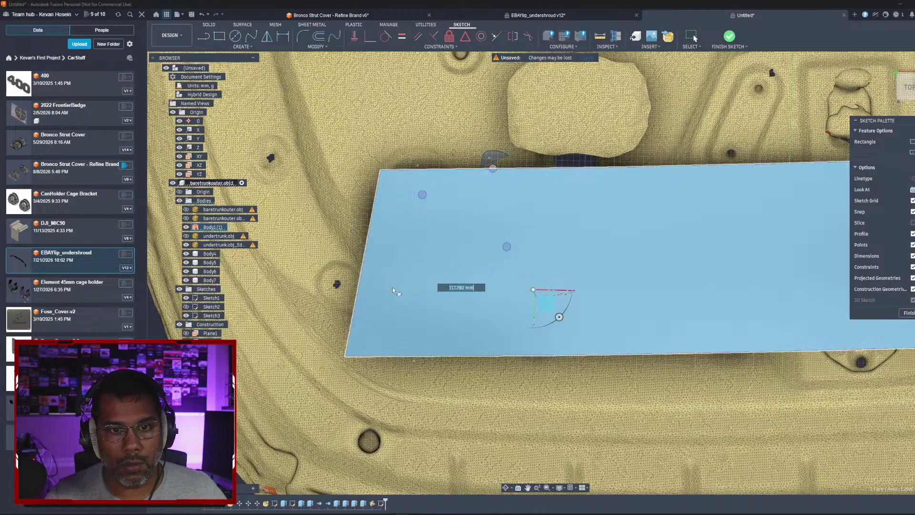
click(391, 287)
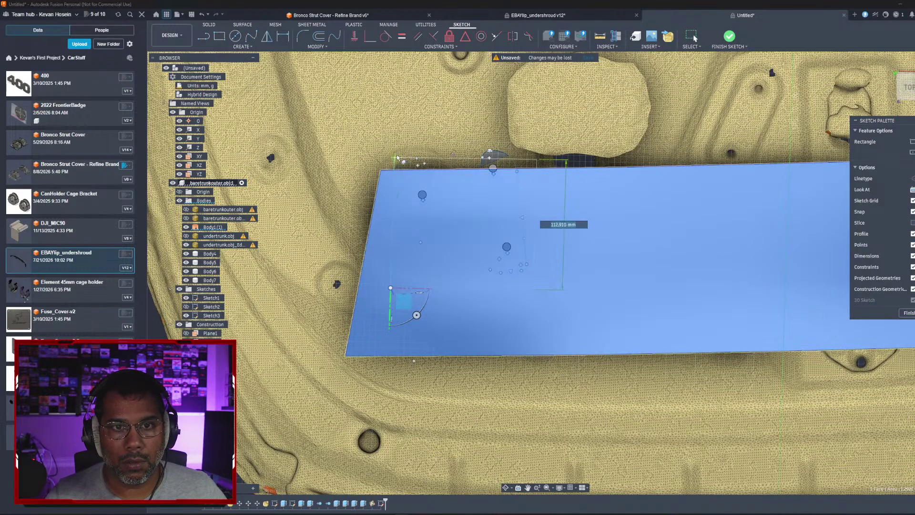
click(398, 152)
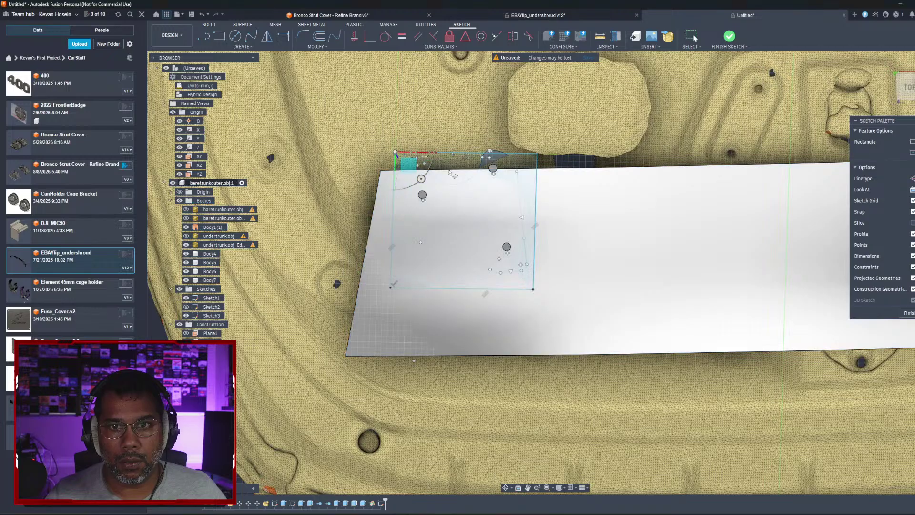
mouse_move(601, 226)
shift+middle_down()
mouse_move(619, 97)
mouse_move(630, 119)
mouse_move(643, 101)
shift+middle_up()
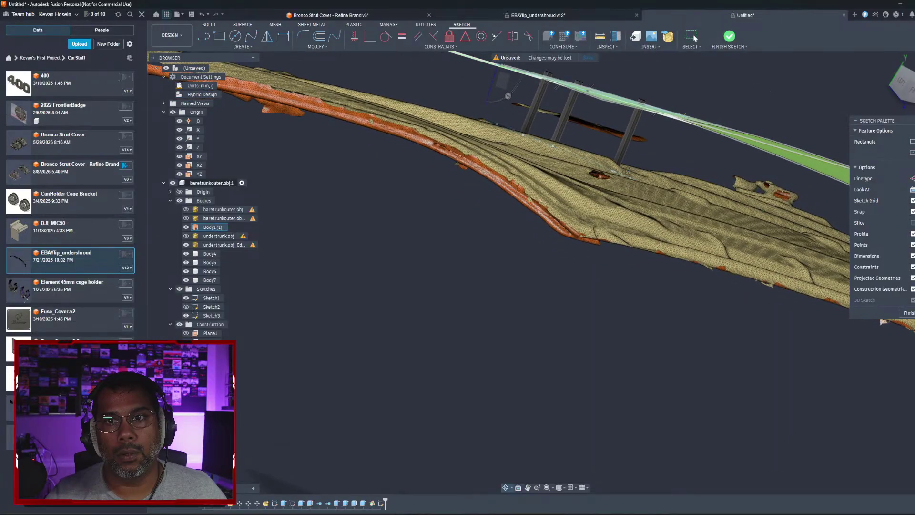
mouse_move(565, 126)
shift+middle_down()
mouse_move(531, 241)
mouse_move(533, 265)
mouse_move(417, 271)
shift+middle_up()
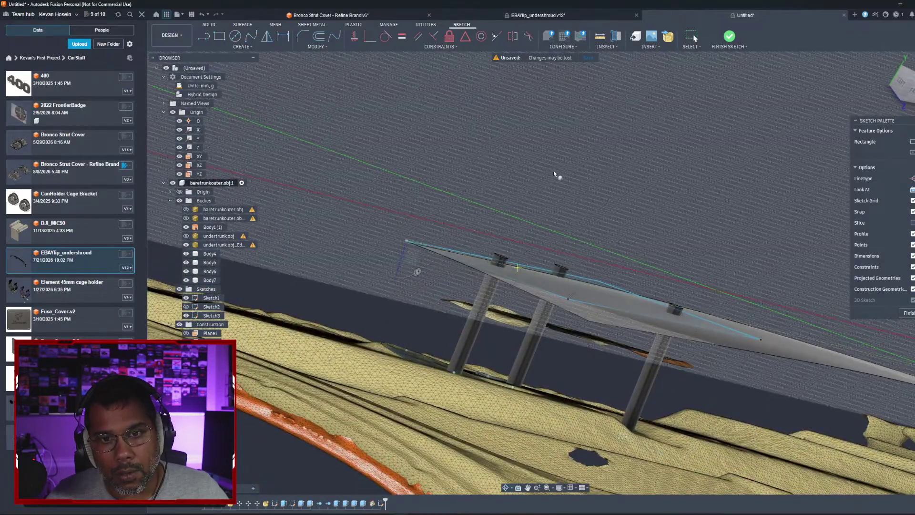
key(Escape)
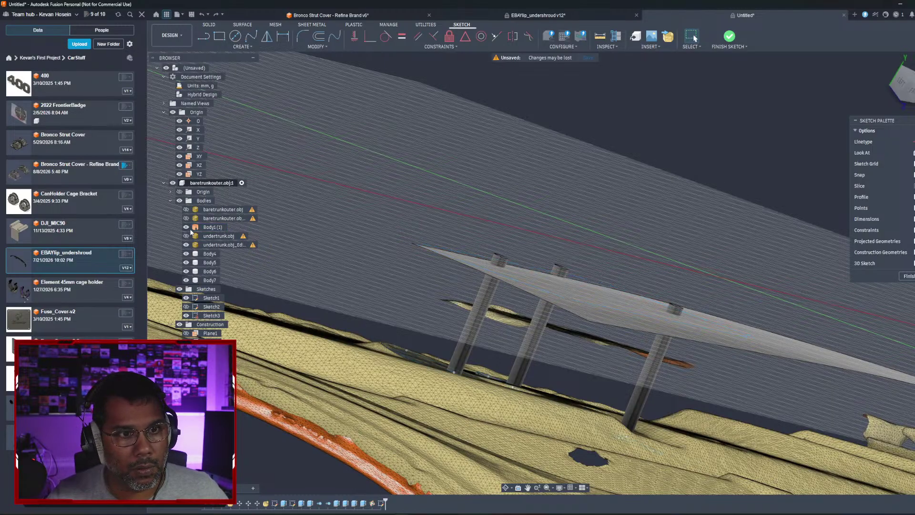
Step: Hide the curved surface Body1 and the edited undertrunk mesh so that only the plate and posts remain
click(186, 227)
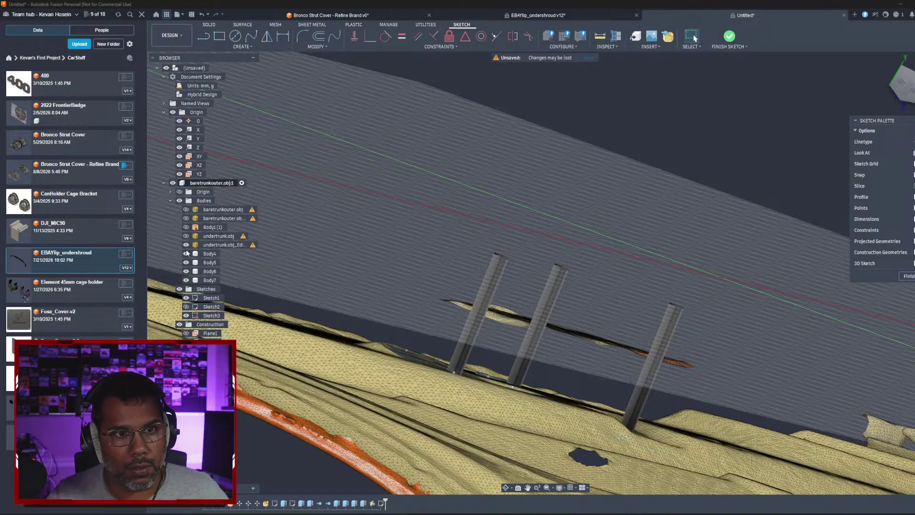
click(186, 245)
shift+middle_drag(362, 286, 343, 305)
shift+middle_drag(431, 238, 407, 283)
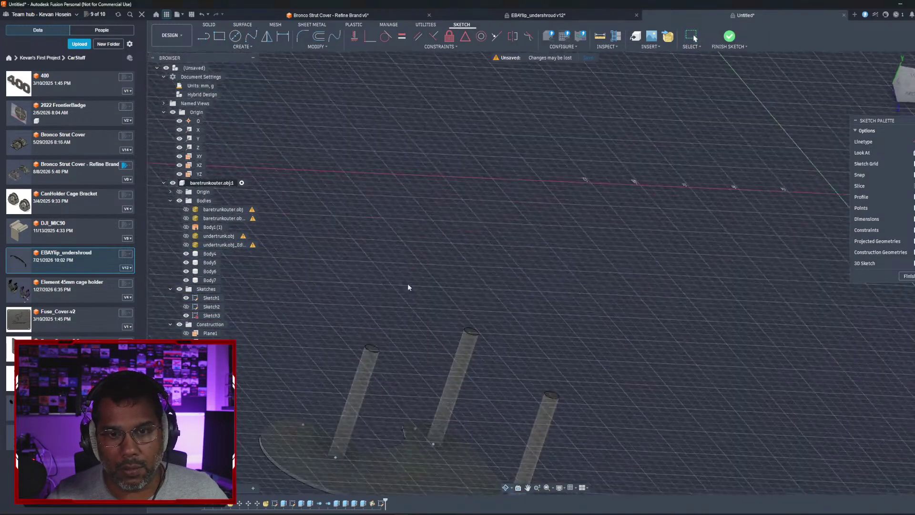
middle_drag(402, 318, 551, 240)
Step: Sketch a rectangle on the post-top plane, viewed from above, that spans the plate outline and encloses all three posts
click(907, 77)
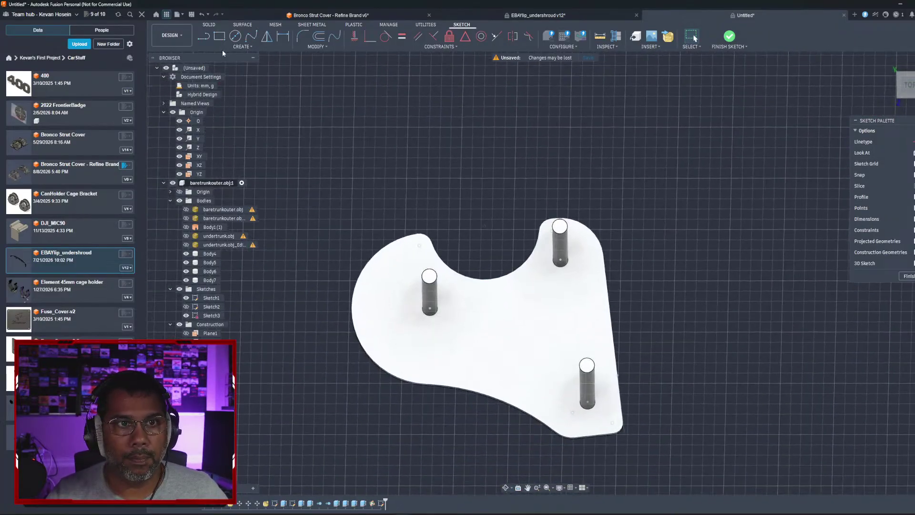
click(219, 40)
click(353, 179)
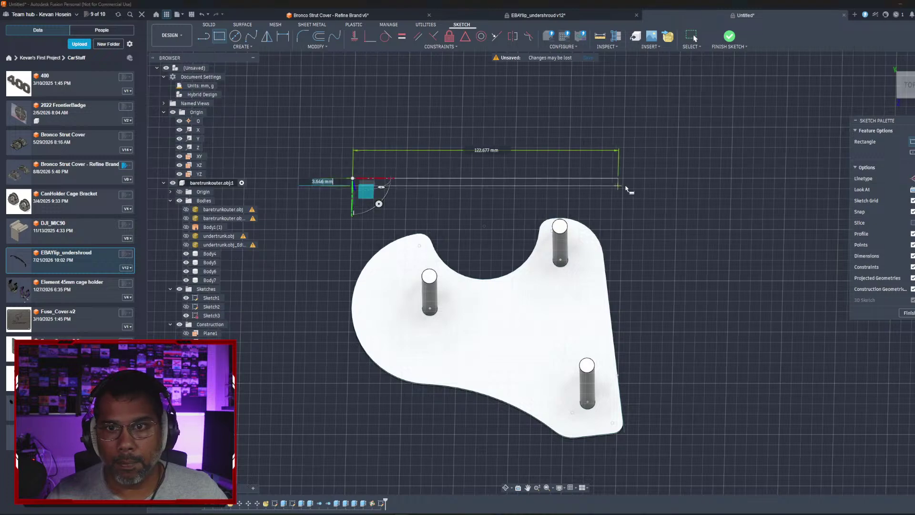
click(666, 454)
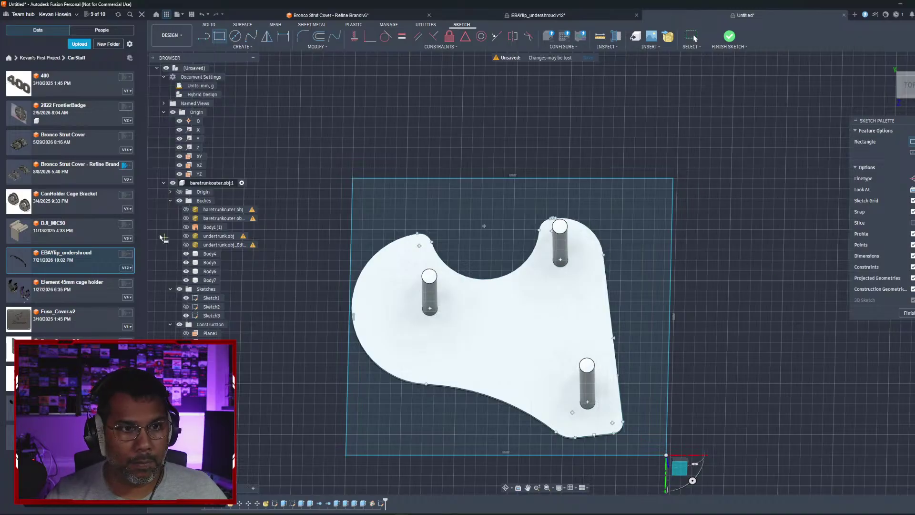
Step: Check the rectangle's position against the curved surface Body1 by temporarily showing that surface
click(186, 227)
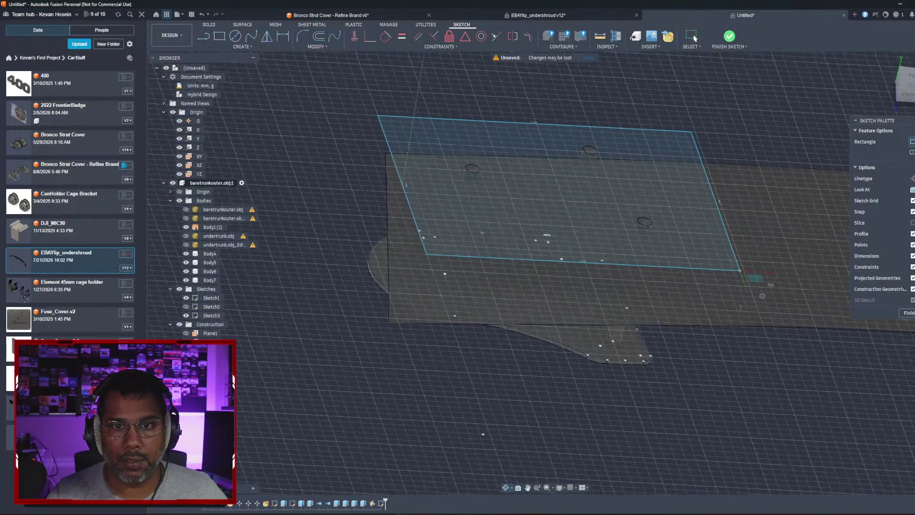
mouse_move(548, 286)
shift+middle_down()
mouse_move(534, 243)
mouse_move(548, 296)
mouse_move(534, 358)
mouse_move(548, 348)
shift+middle_up()
shift+middle_drag(346, 259, 258, 260)
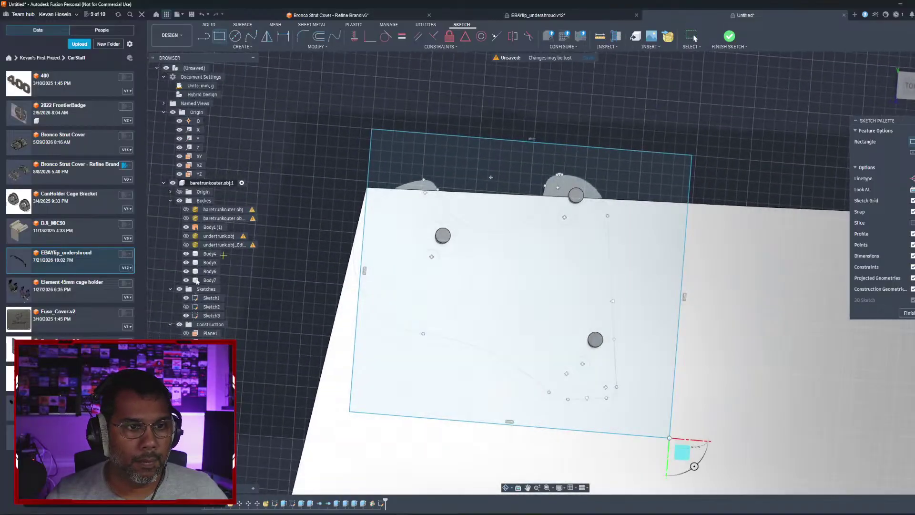
scroll(475, 175, down, 4)
mouse_move(476, 174)
shift+middle_down()
mouse_move(481, 155)
mouse_move(498, 190)
mouse_move(436, 156)
shift+middle_up()
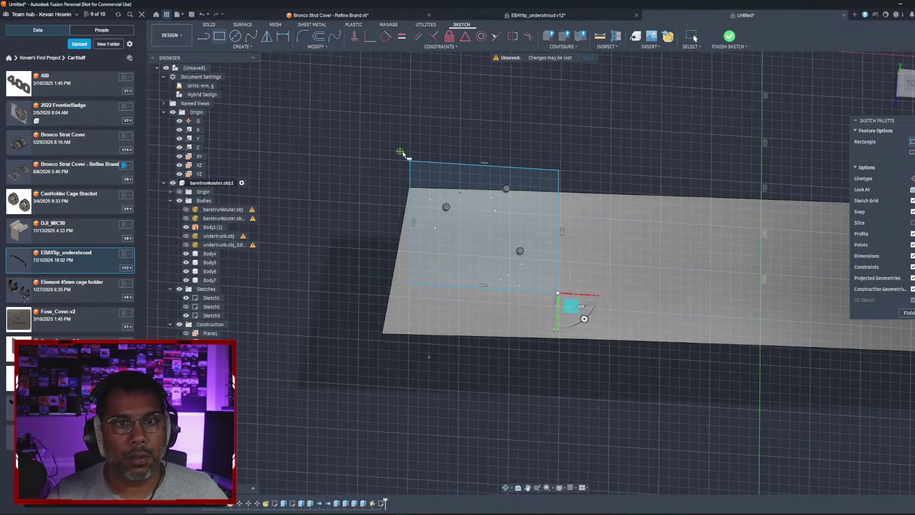
click(421, 163)
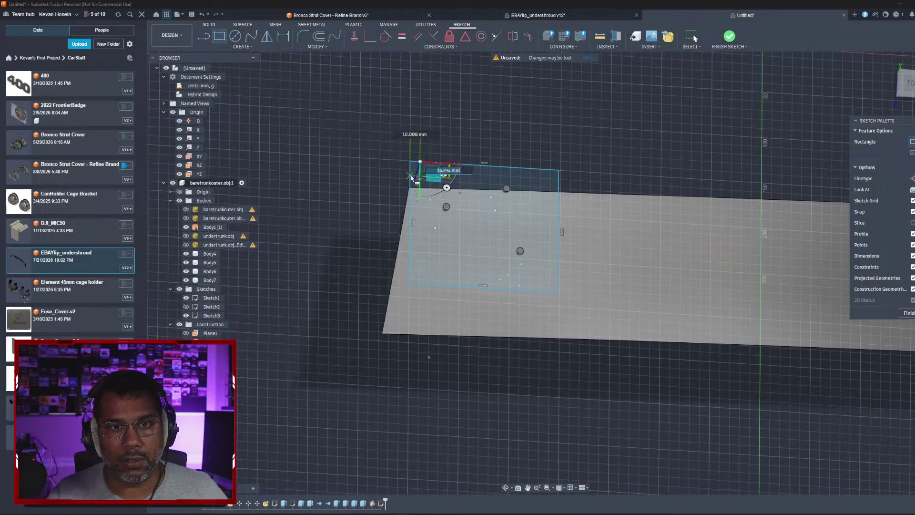
key(Escape)
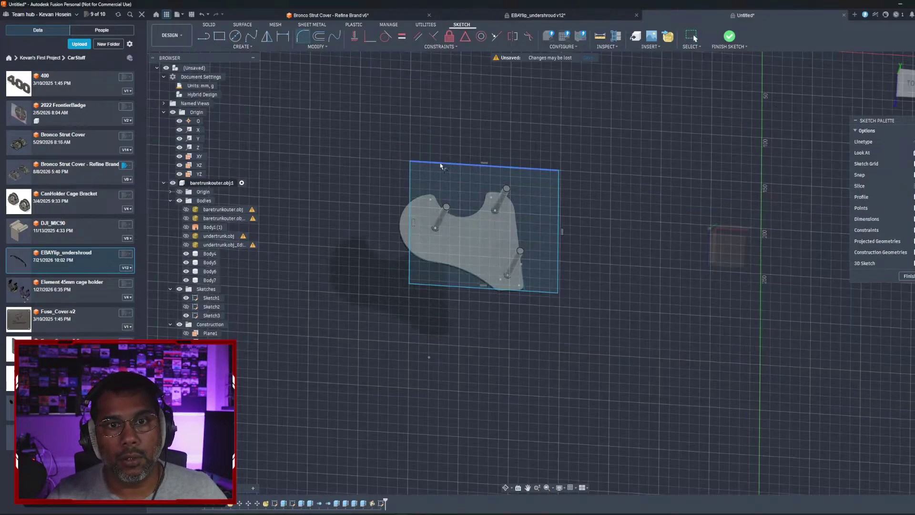
Step: Fillet the rectangle's upper-left corner with a 30 mm radius and its lower-left corner with a 105 mm radius
click(440, 164)
click(412, 185)
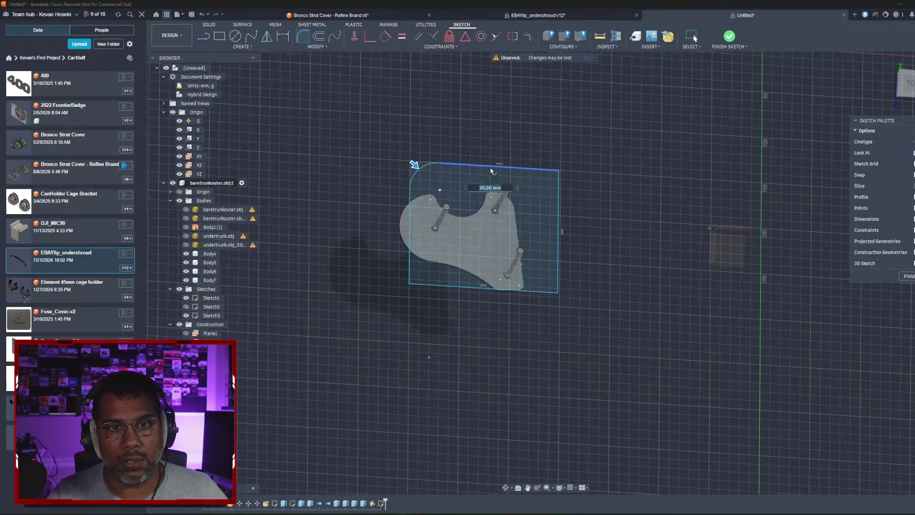
key(Return)
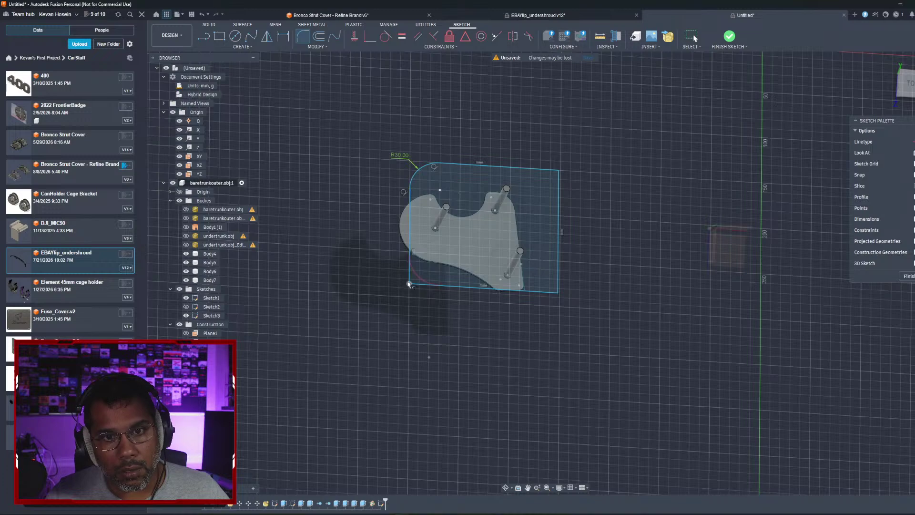
click(409, 284)
drag(415, 279, 442, 270)
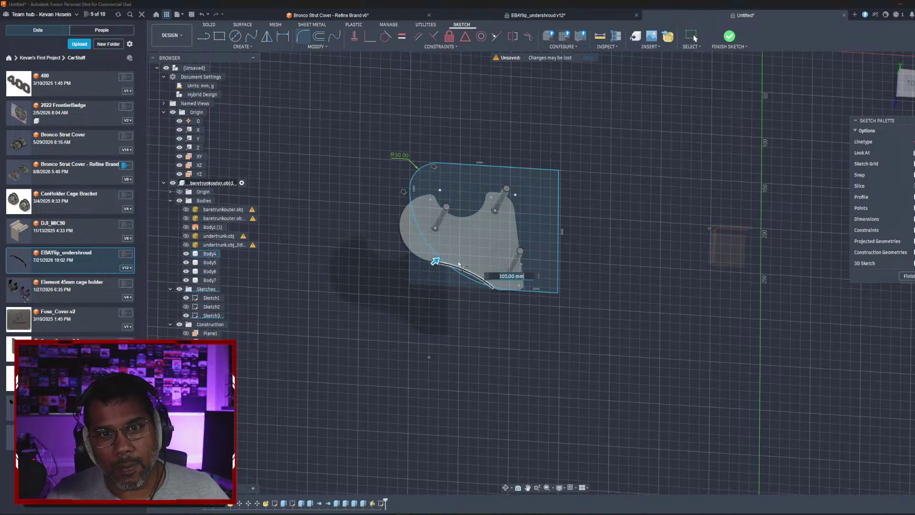
key(Return)
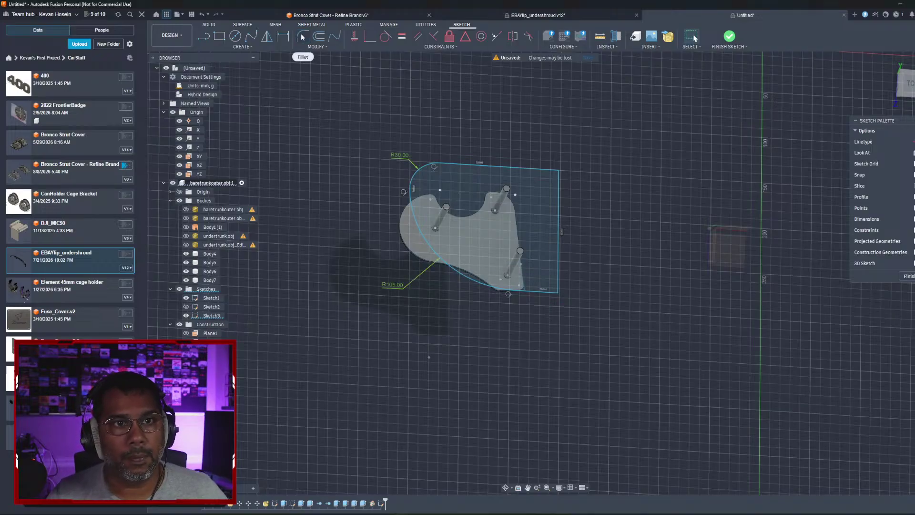
Step: Fillet the rectangle's two right corners, using a 30 mm radius on the upper one, and finish the sketch
click(559, 170)
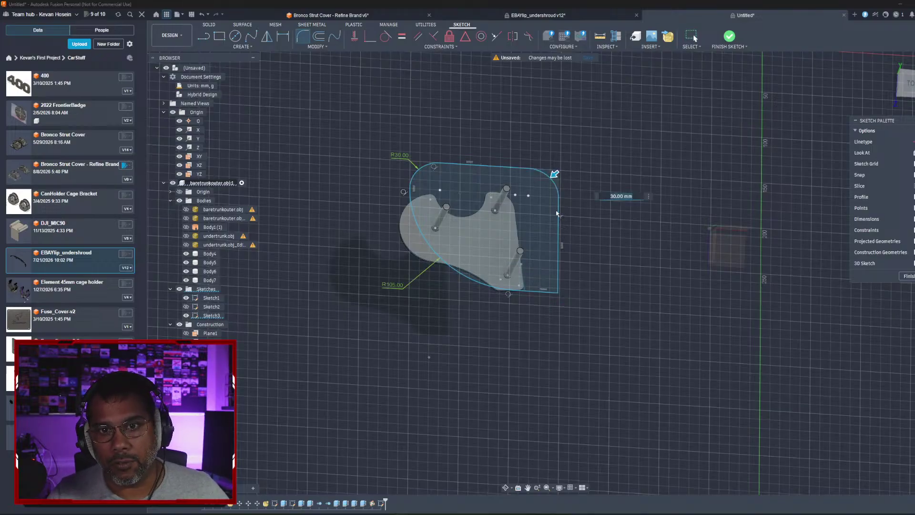
key(Return)
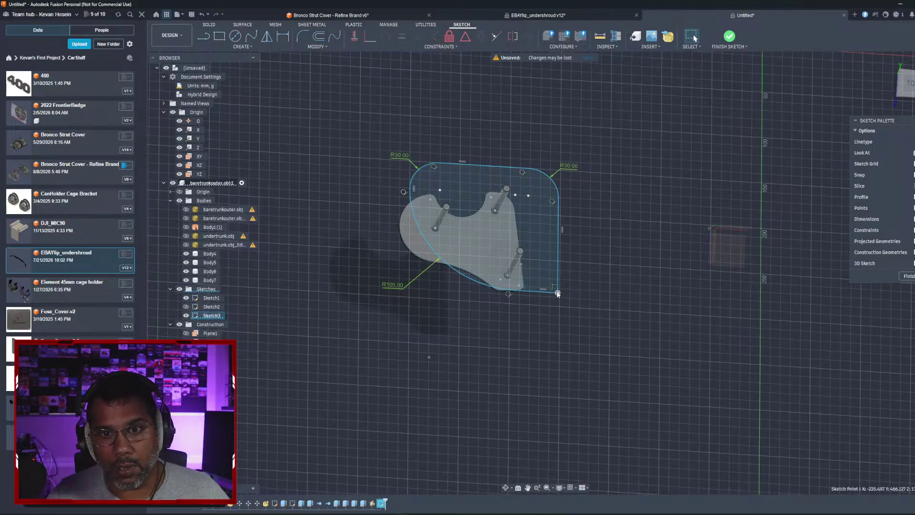
click(557, 294)
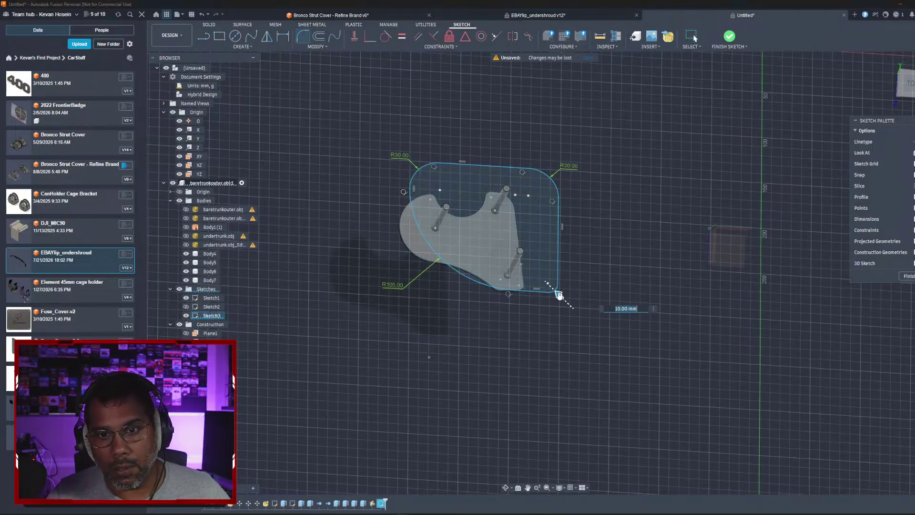
drag(559, 295, 552, 288)
click(913, 278)
Step: Show the curved surface Body1 and examine from several angles how the rounded sketch profile sits against it and the posts
mouse_move(645, 265)
shift+middle_down()
mouse_move(681, 196)
mouse_move(720, 210)
mouse_move(679, 210)
mouse_move(725, 210)
mouse_move(515, 232)
shift+middle_up()
click(514, 233)
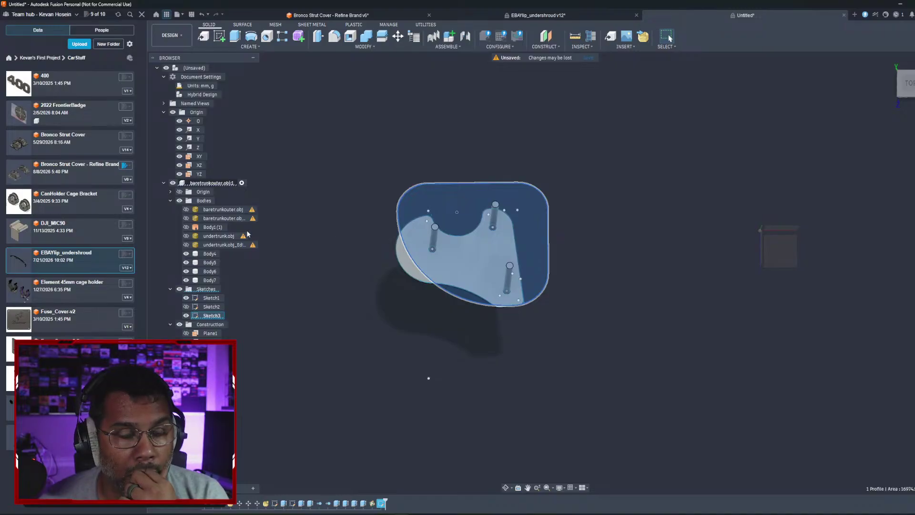
click(186, 227)
shift+middle_drag(386, 238, 696, 252)
shift+middle_drag(562, 262, 525, 295)
shift+middle_drag(727, 250, 530, 240)
shift+middle_drag(401, 189, 380, 163)
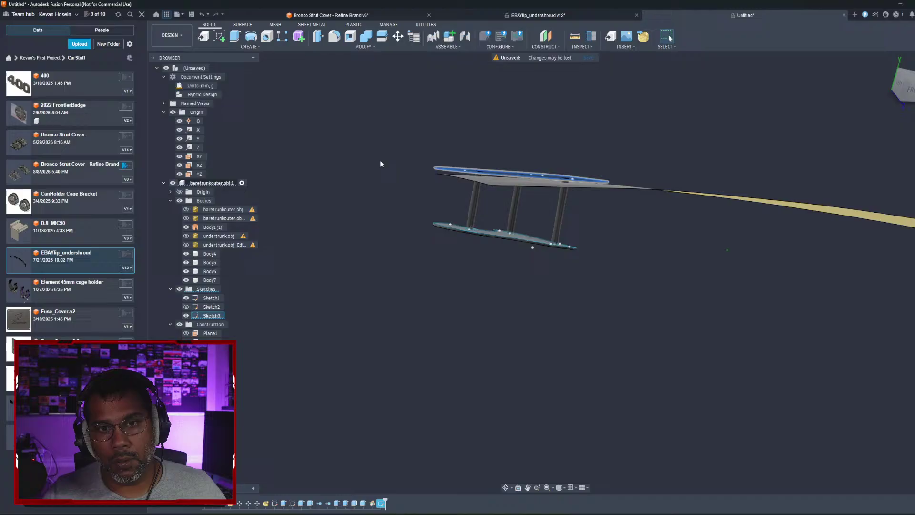
click(491, 186)
shift+middle_drag(491, 187, 426, 218)
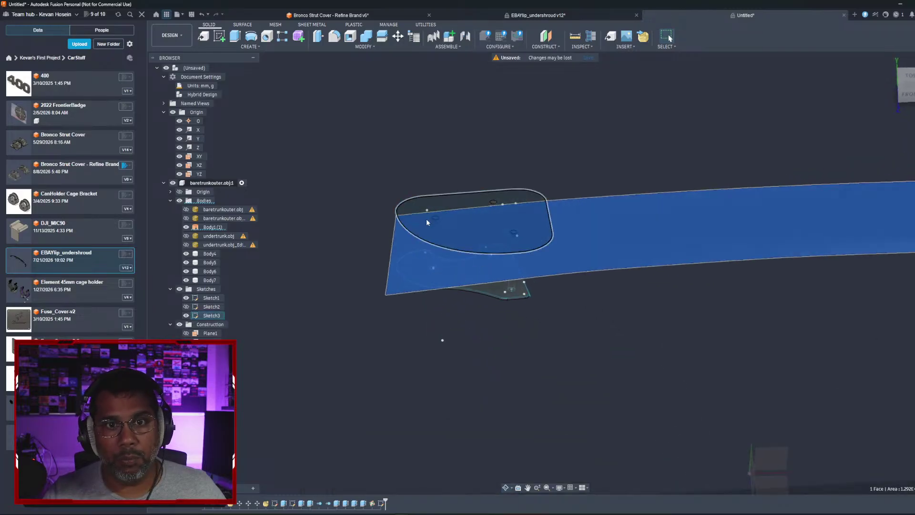
Step: Extrude the rounded upper profile by -10 mm as a new body, hiding the curved surface Body1, the lower plate and the three posts
click(416, 219)
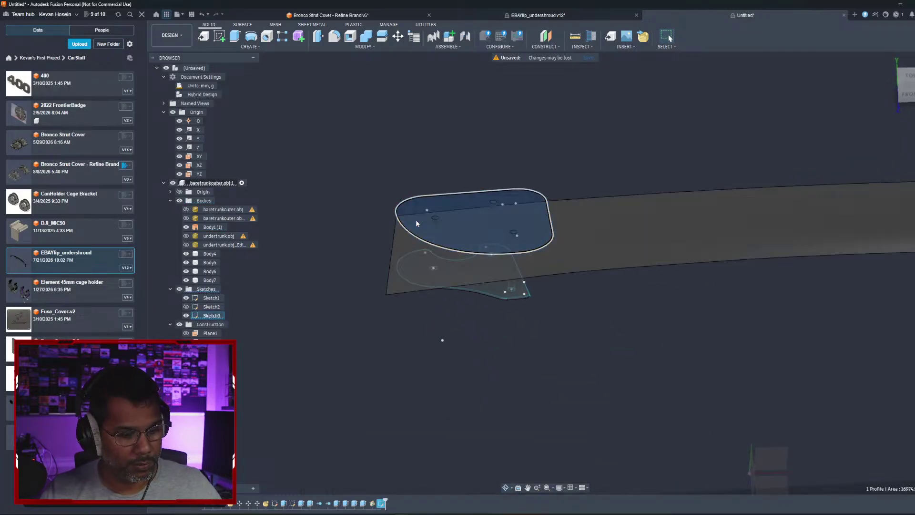
key(e)
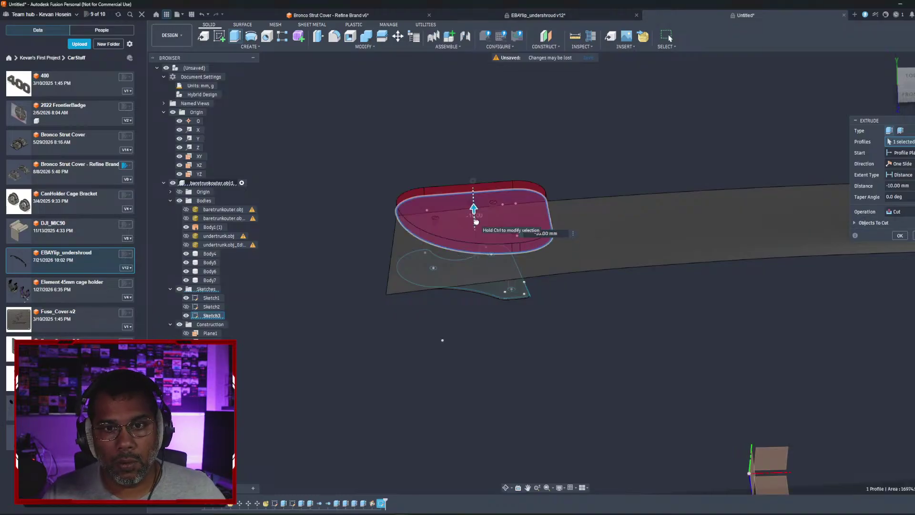
click(186, 227)
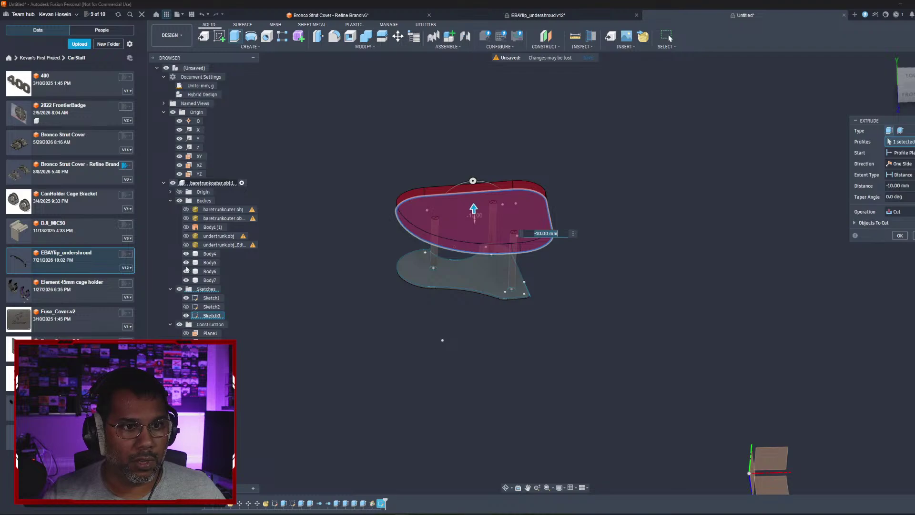
click(186, 262)
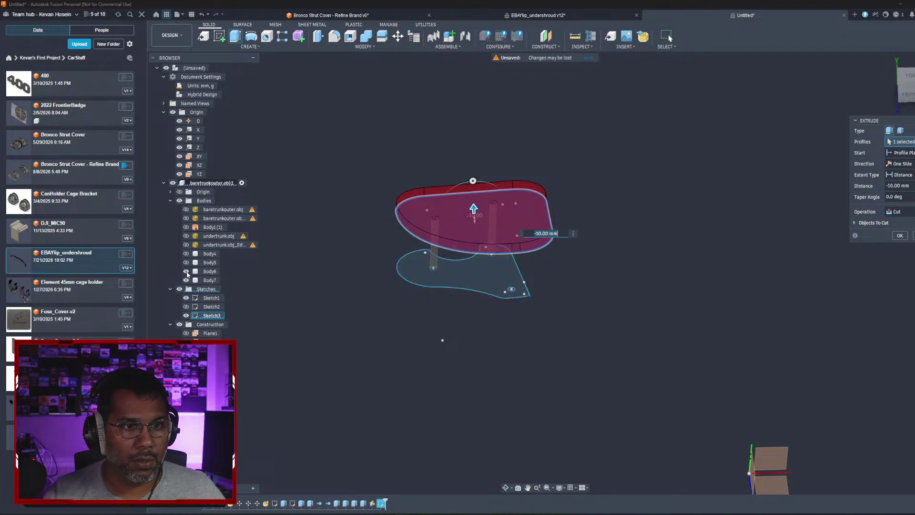
click(186, 271)
click(186, 280)
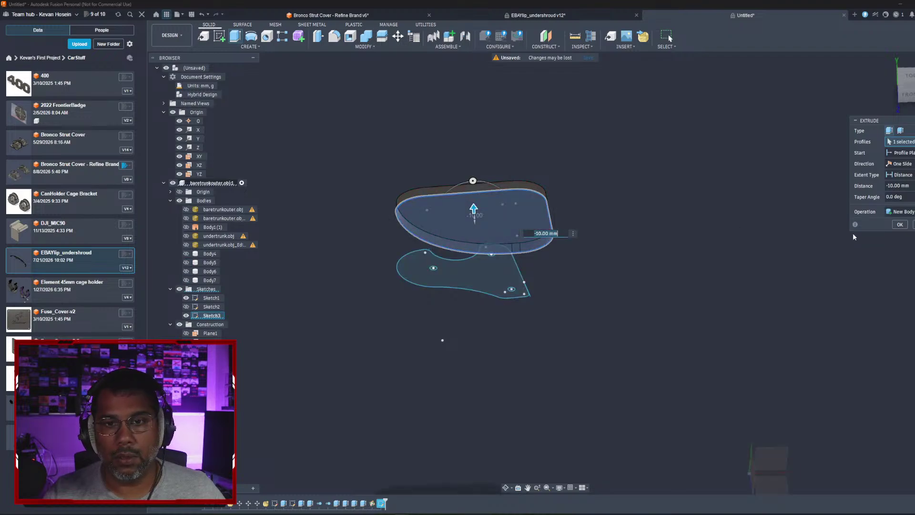
click(900, 224)
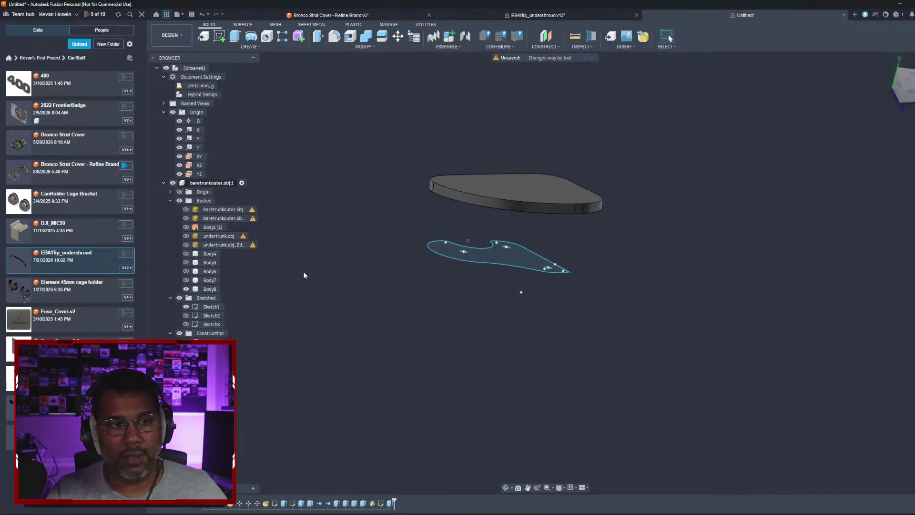
Step: Show the curved surface Body1 and the post-top construction plane to check how the extruded plate sits against them
click(186, 227)
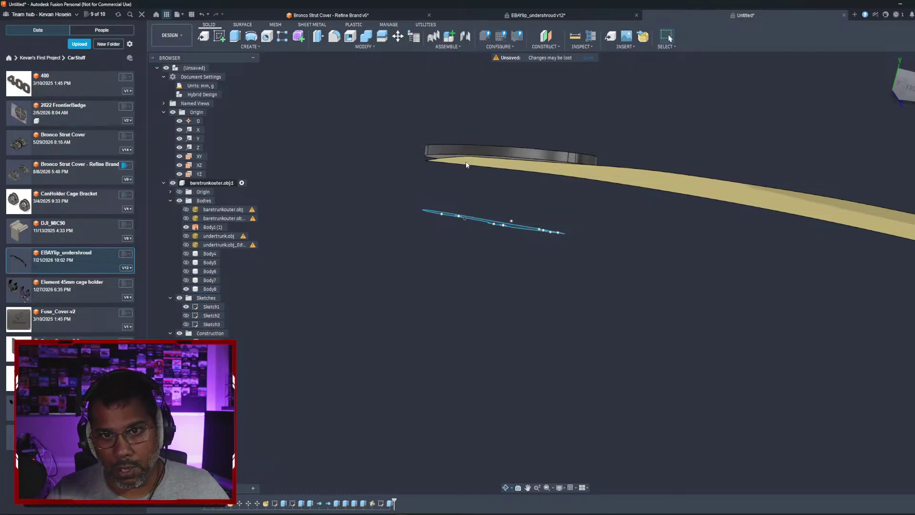
shift+middle_drag(479, 162, 469, 191)
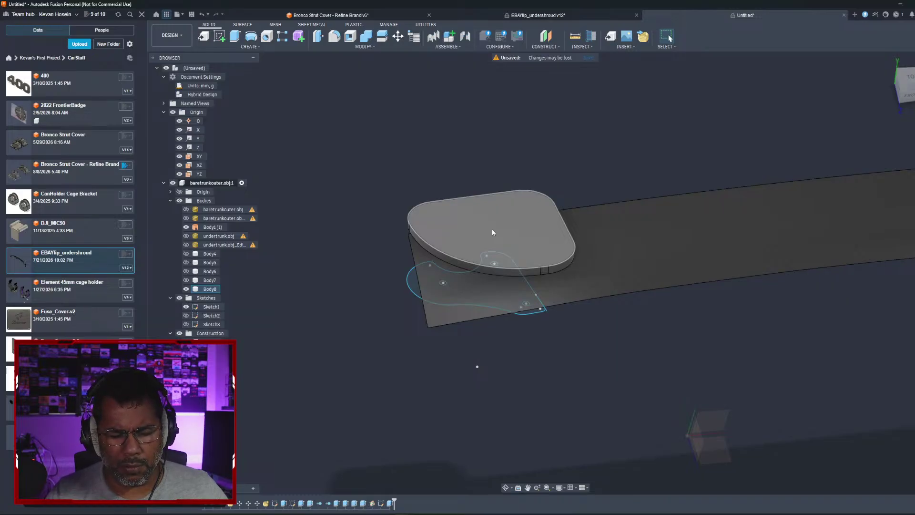
click(335, 267)
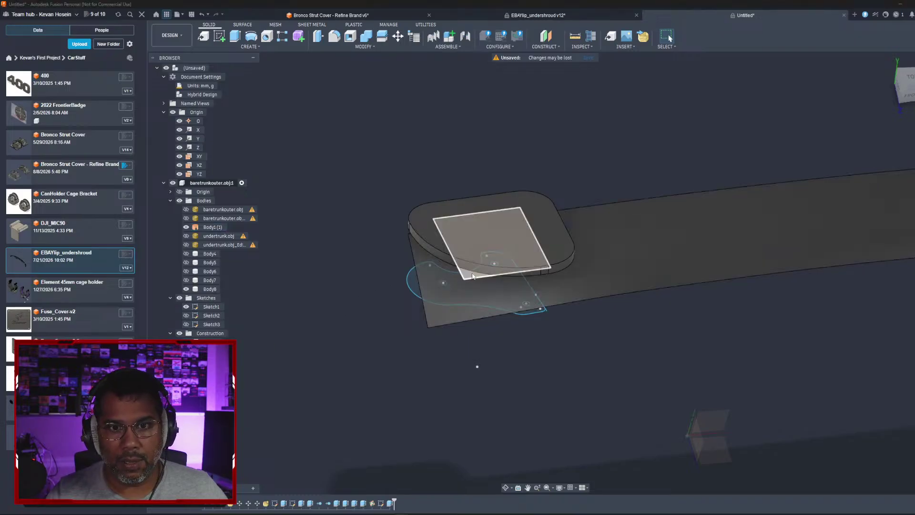
click(471, 275)
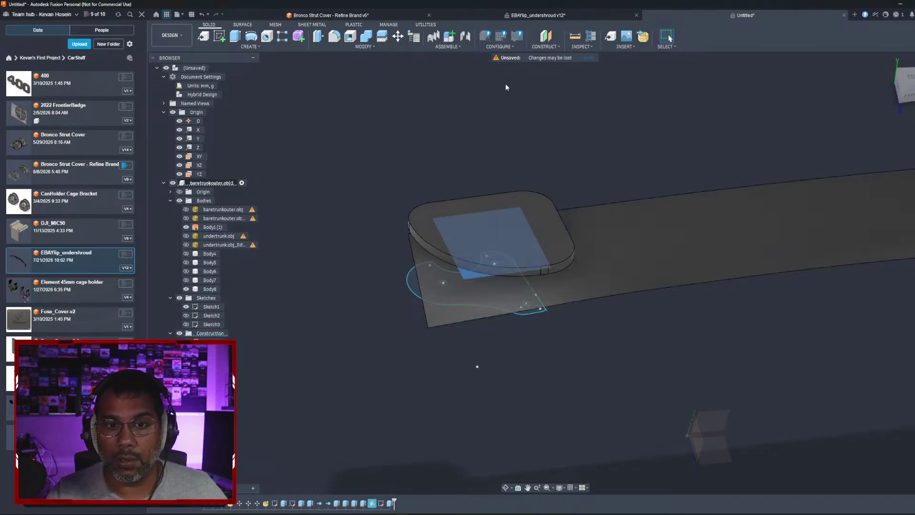
click(547, 36)
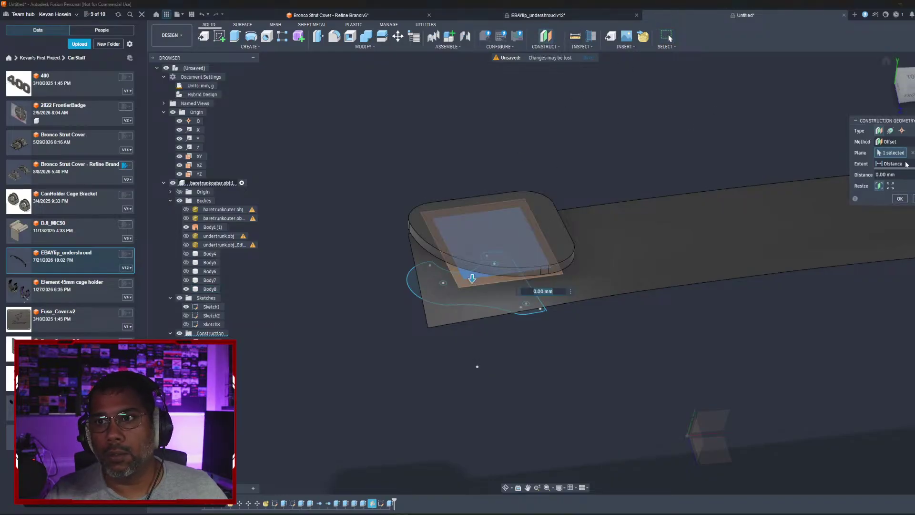
key(Escape)
Step: Create a construction plane perpendicular to the post-top plane, crossing the upper plate at a 20 mm distance
click(558, 46)
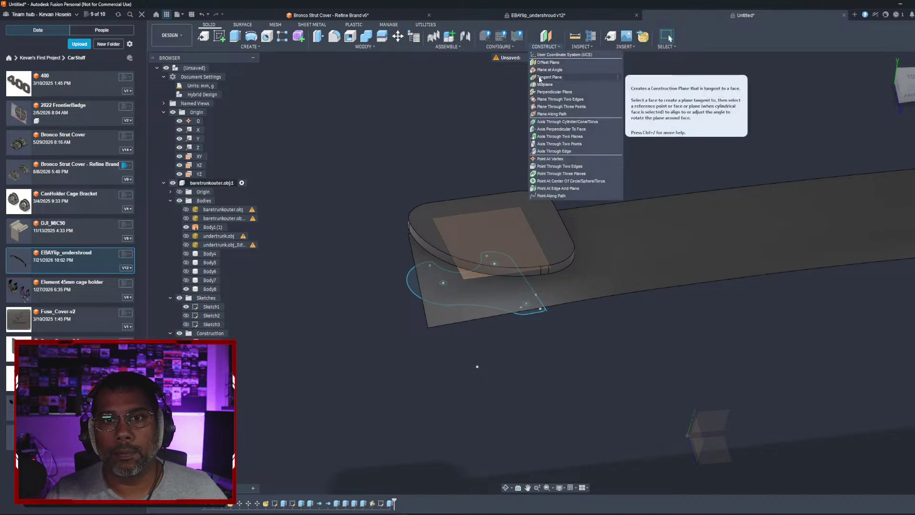
click(548, 91)
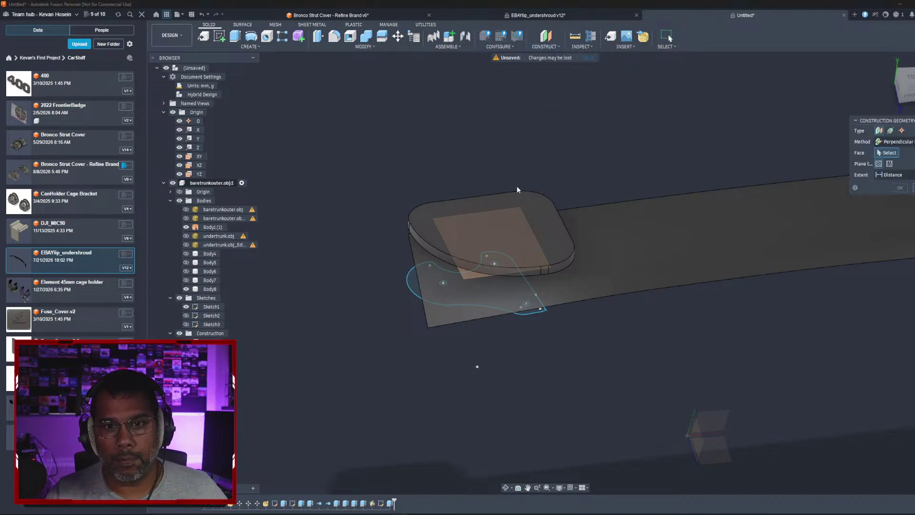
click(472, 275)
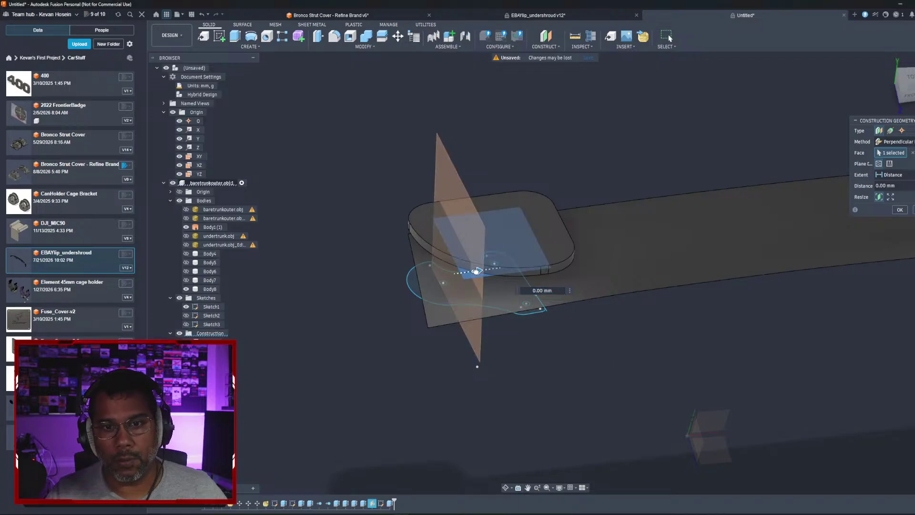
drag(476, 271, 503, 263)
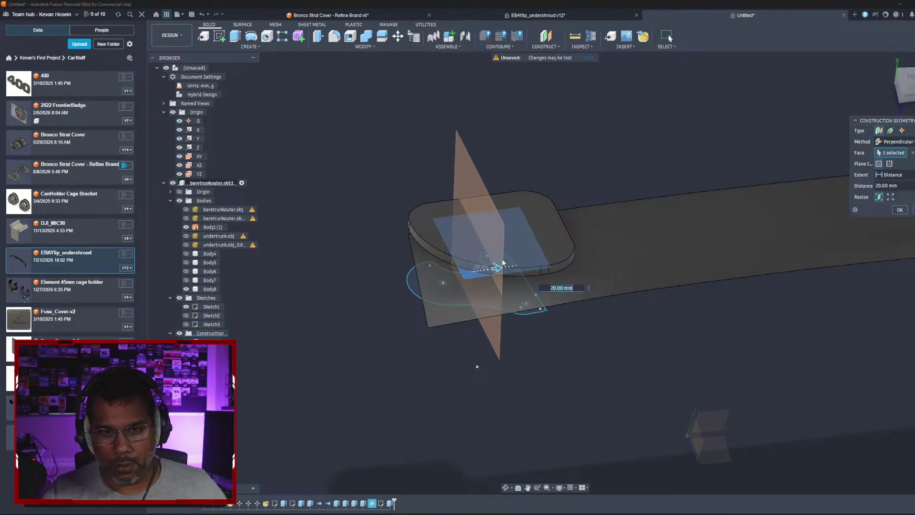
shift+middle_drag(503, 262, 483, 233)
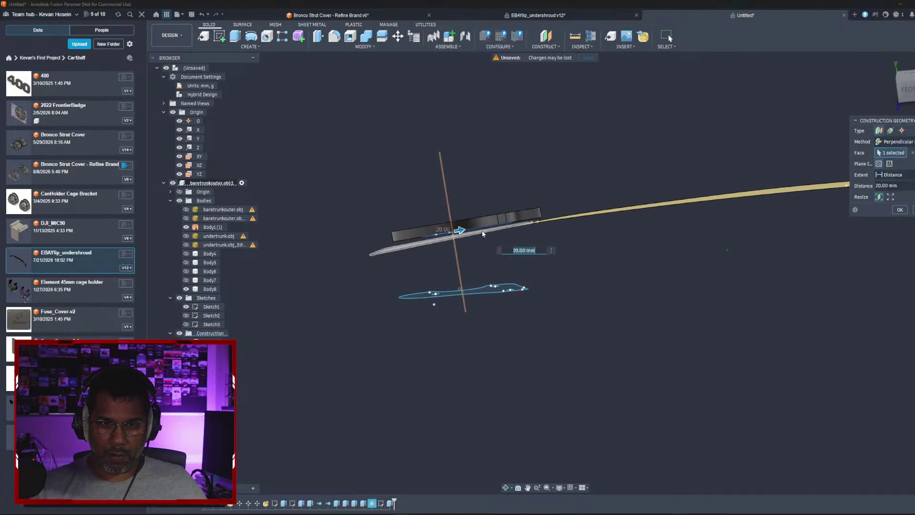
text(30)
key(Return)
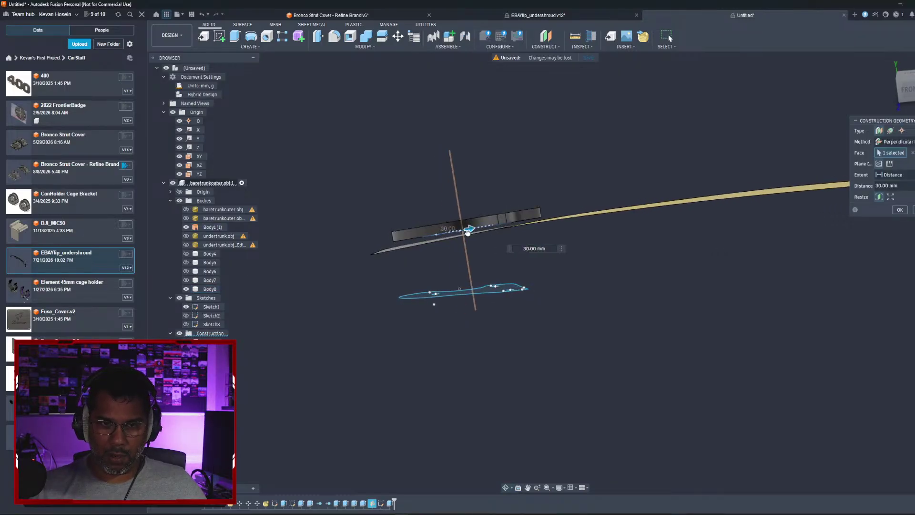
text(20)
key(Return)
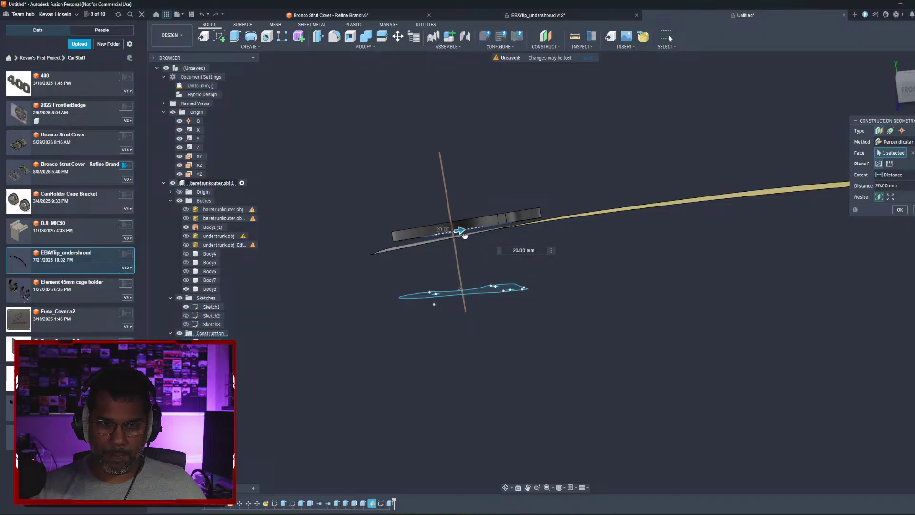
click(899, 210)
Step: Start a sketch on the new perpendicular plane crossing the upper plate
shift+middle_drag(627, 218, 422, 314)
click(476, 205)
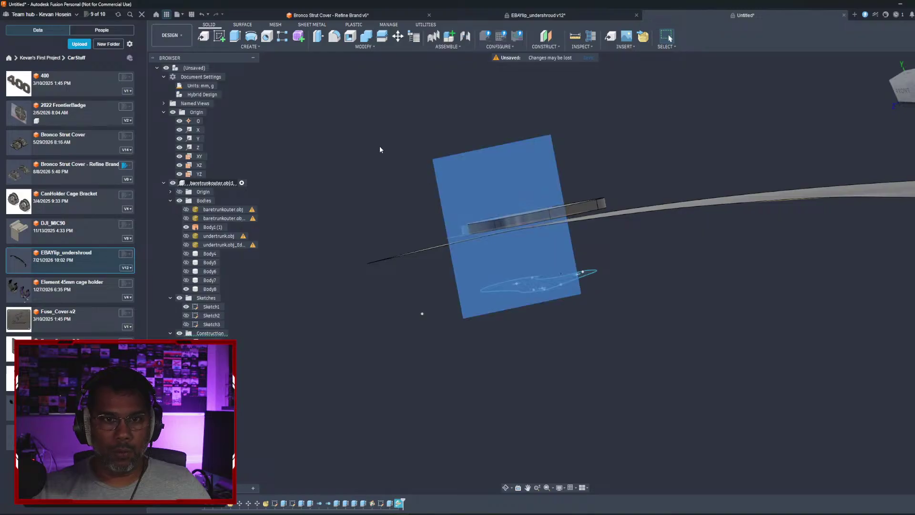
click(221, 42)
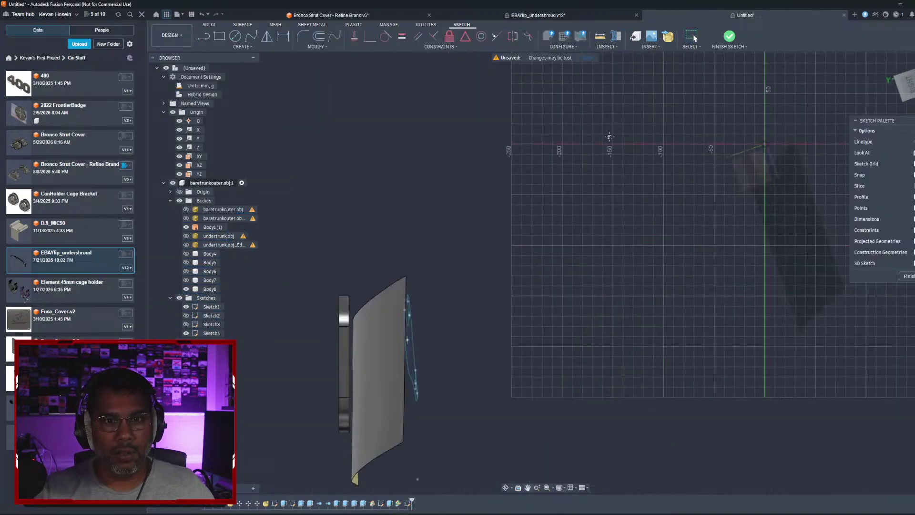
mouse_move(559, 227)
shift+middle_down()
mouse_move(505, 253)
mouse_move(567, 215)
mouse_move(617, 215)
mouse_move(534, 248)
mouse_move(536, 233)
mouse_move(551, 255)
mouse_move(531, 236)
mouse_move(511, 271)
shift+middle_up()
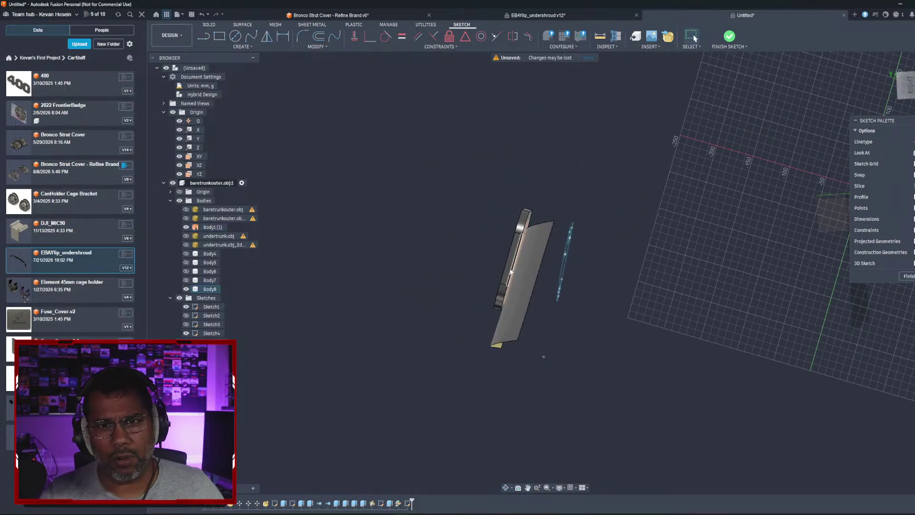
Step: Try a rectangle sketched along the outer side of the upper plate, check it from another angle and undo it
click(217, 39)
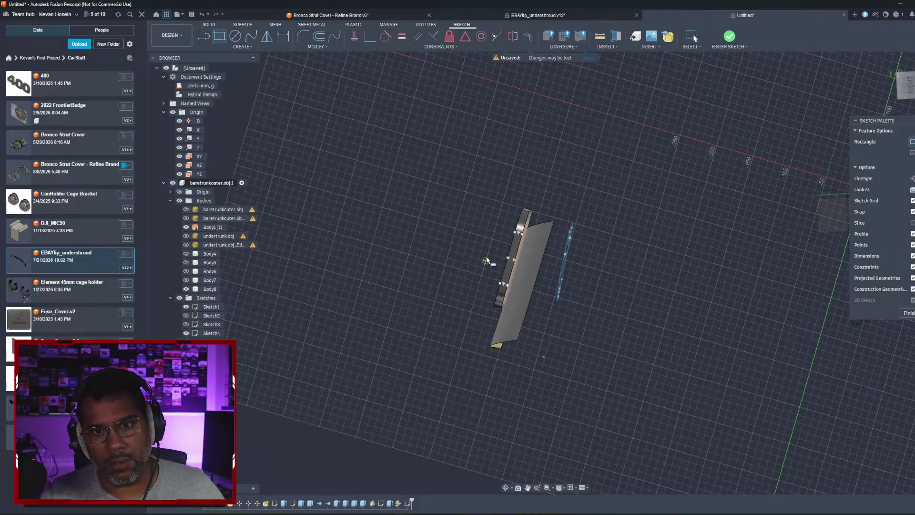
mouse_move(486, 262)
shift+middle_down()
mouse_move(460, 266)
mouse_move(490, 258)
shift+middle_up()
scroll(479, 249, up, 5)
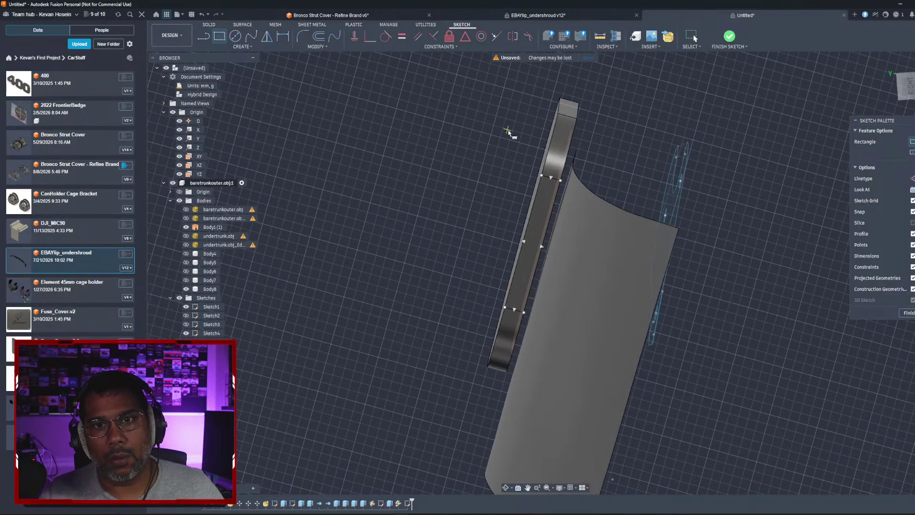
click(551, 121)
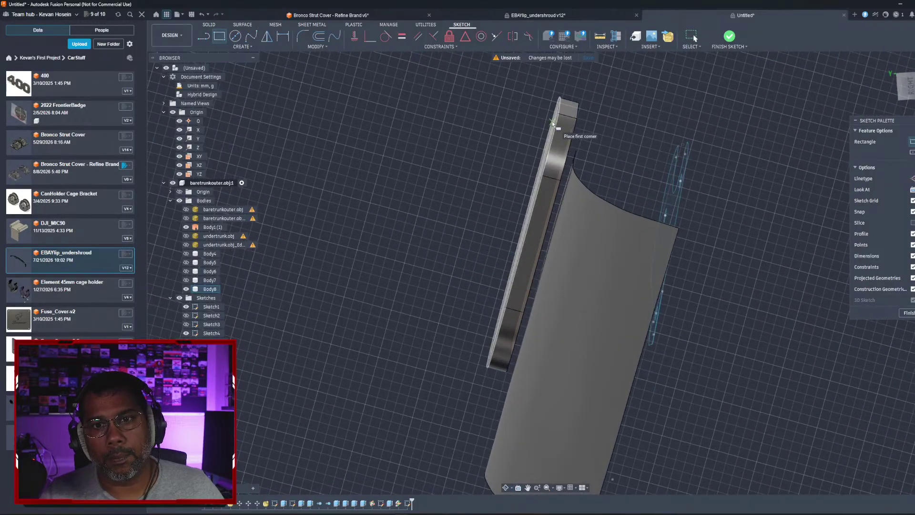
click(453, 340)
mouse_move(477, 329)
shift+middle_down()
mouse_move(490, 271)
mouse_move(472, 331)
mouse_move(561, 255)
mouse_move(580, 257)
mouse_move(445, 307)
mouse_move(488, 337)
shift+middle_up()
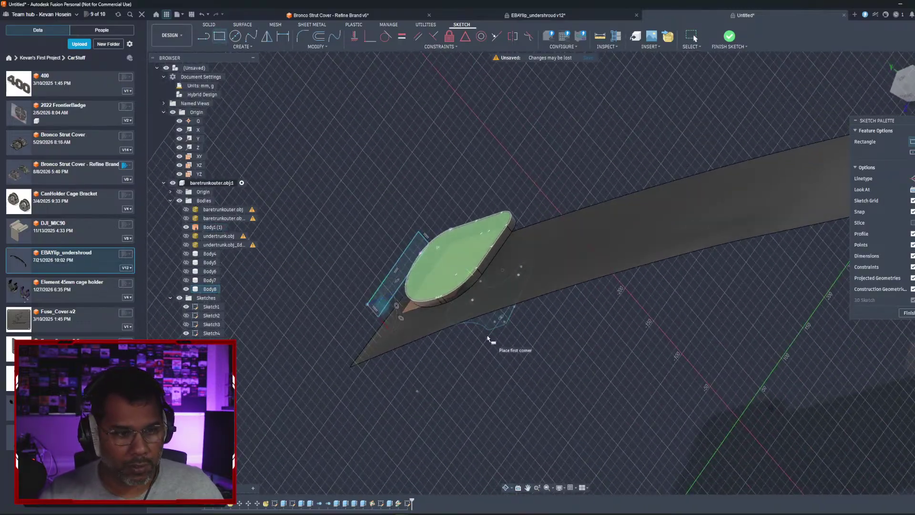
key(Escape)
key(ctrl+z)
Step: Project the upper plate's large outer face into the sketch and hide the plate body
mouse_move(442, 267)
shift+middle_down()
mouse_move(460, 212)
mouse_move(543, 243)
mouse_move(560, 196)
mouse_move(519, 209)
mouse_move(527, 214)
mouse_move(513, 208)
mouse_move(419, 226)
shift+middle_up()
key(p)
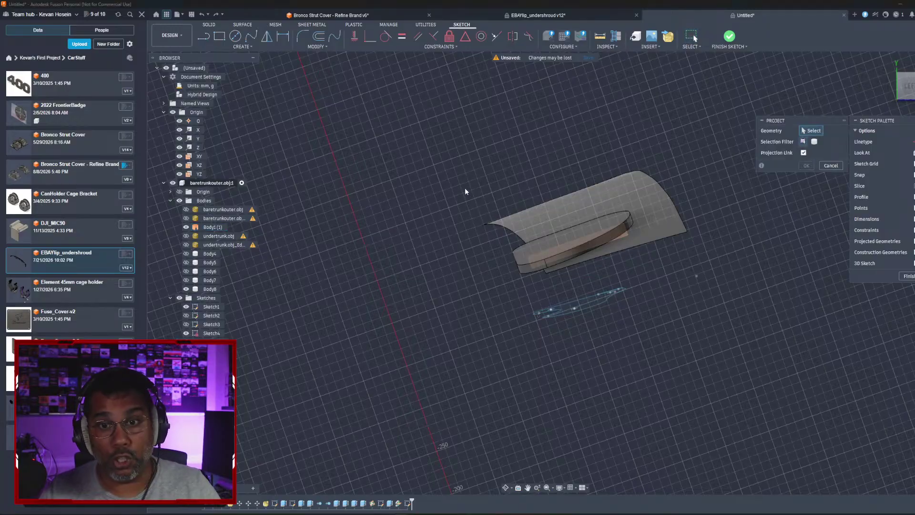
click(549, 255)
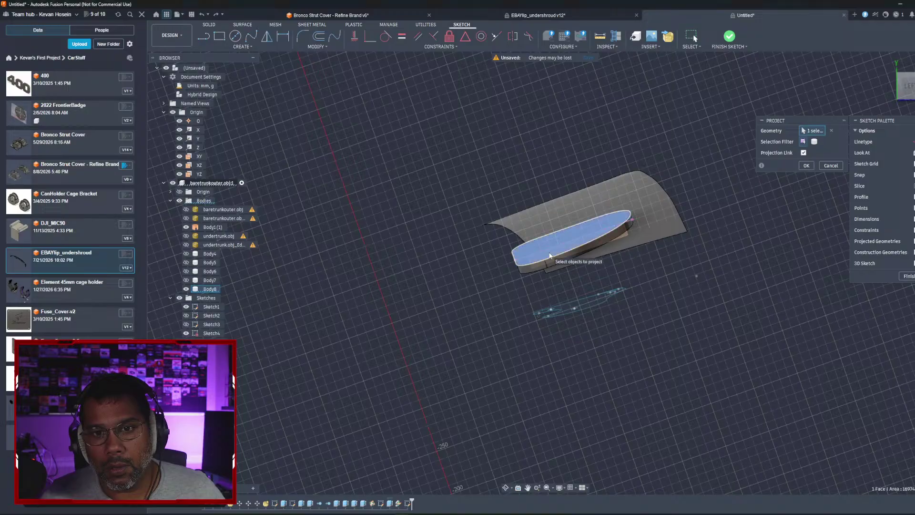
mouse_move(550, 256)
shift+middle_down()
mouse_move(560, 219)
mouse_move(514, 203)
mouse_move(523, 200)
shift+middle_up()
click(805, 165)
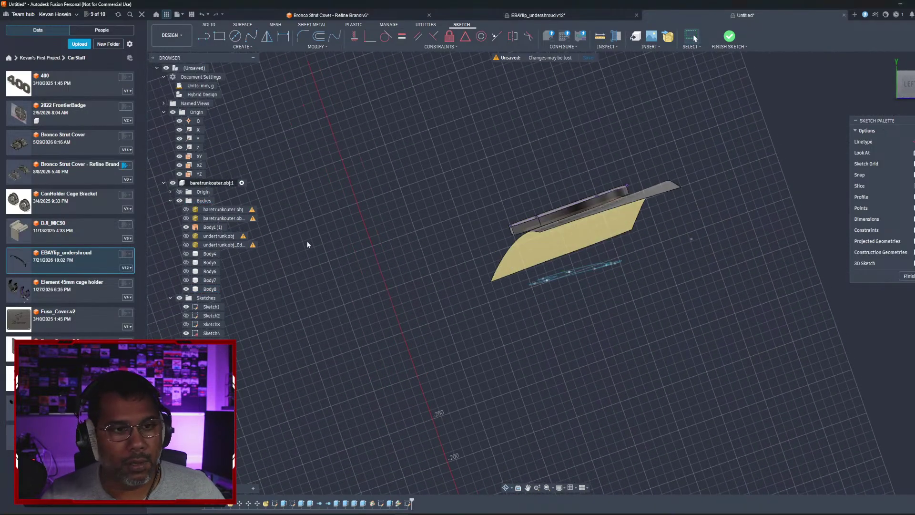
click(187, 289)
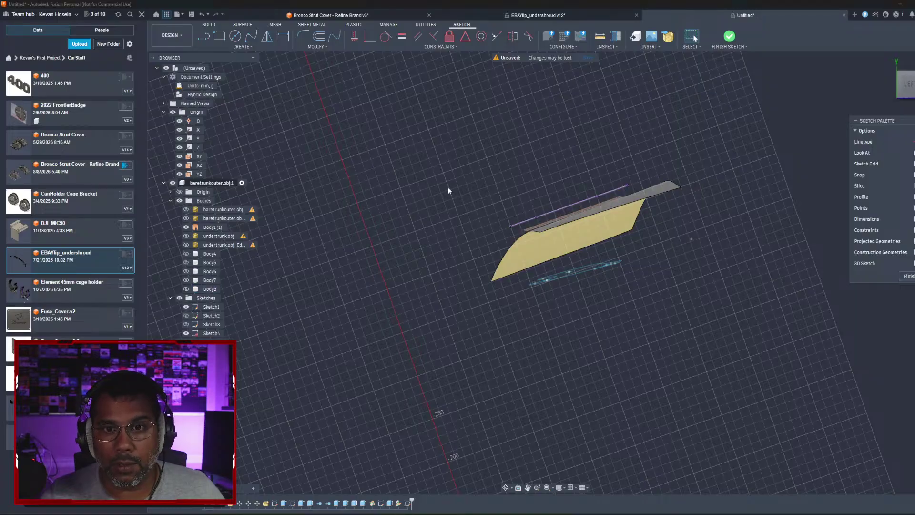
Step: Sketch the profile's first lines: a slope rising from one end of the projected plate edge, followed by a horizontal run above it
shift+middle_drag(448, 191, 405, 201)
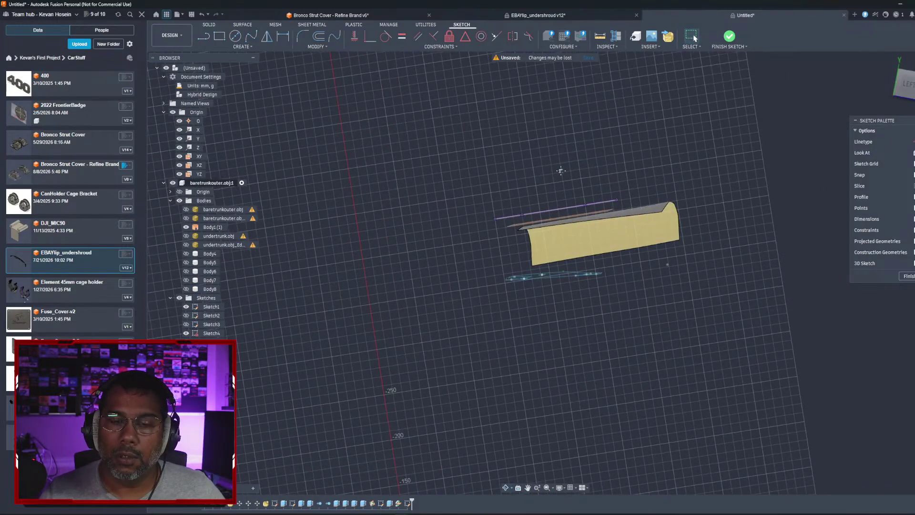
scroll(541, 218, up, 5)
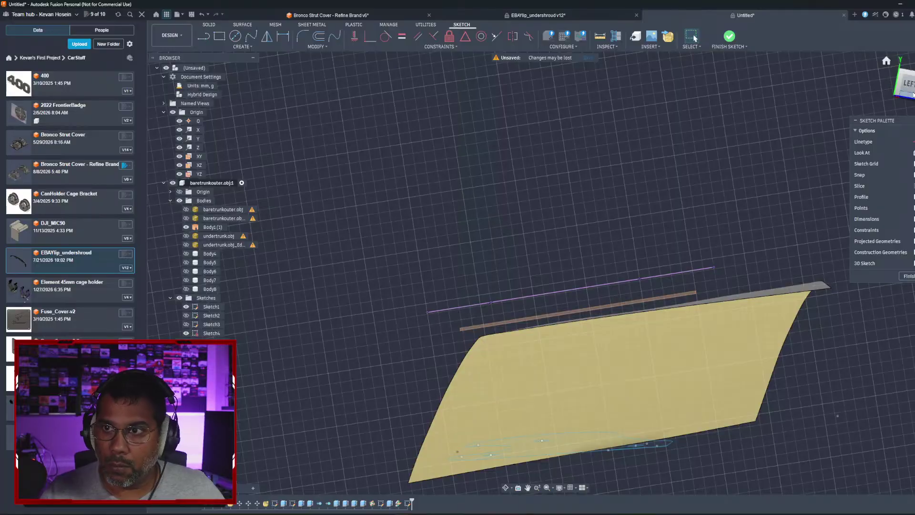
mouse_move(896, 92)
shift+middle_down()
mouse_move(588, 232)
mouse_move(634, 229)
mouse_move(625, 305)
mouse_move(606, 284)
mouse_move(487, 304)
shift+middle_up()
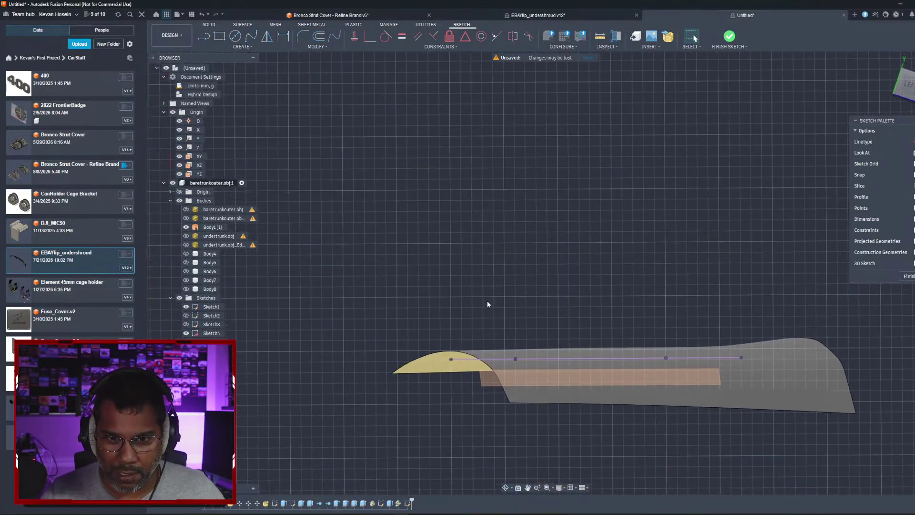
click(207, 38)
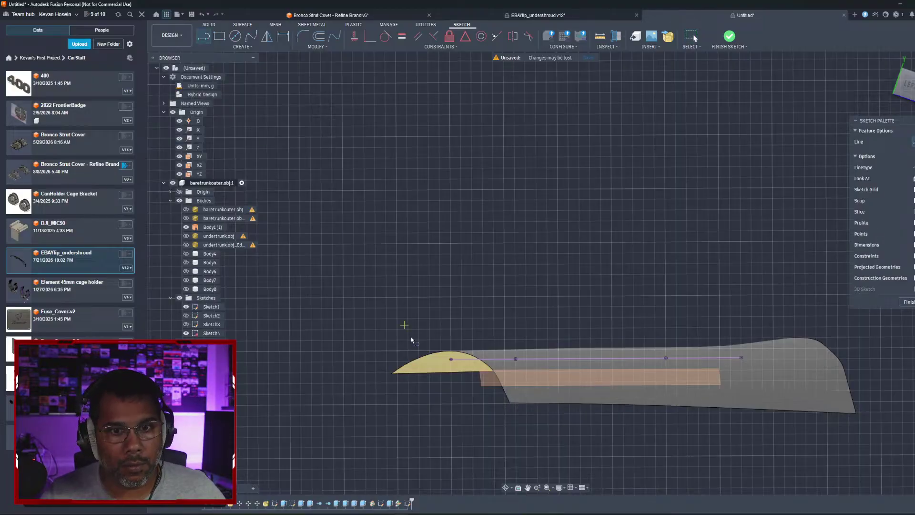
click(451, 358)
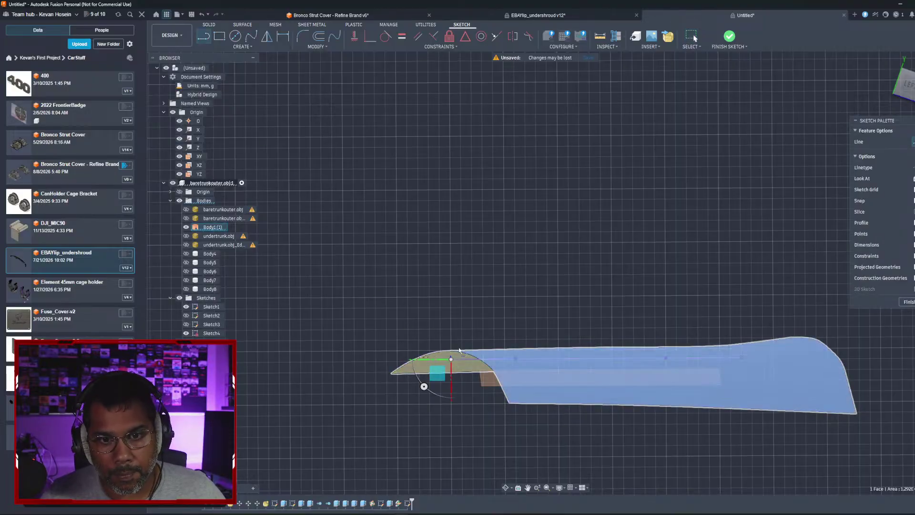
click(482, 329)
click(574, 328)
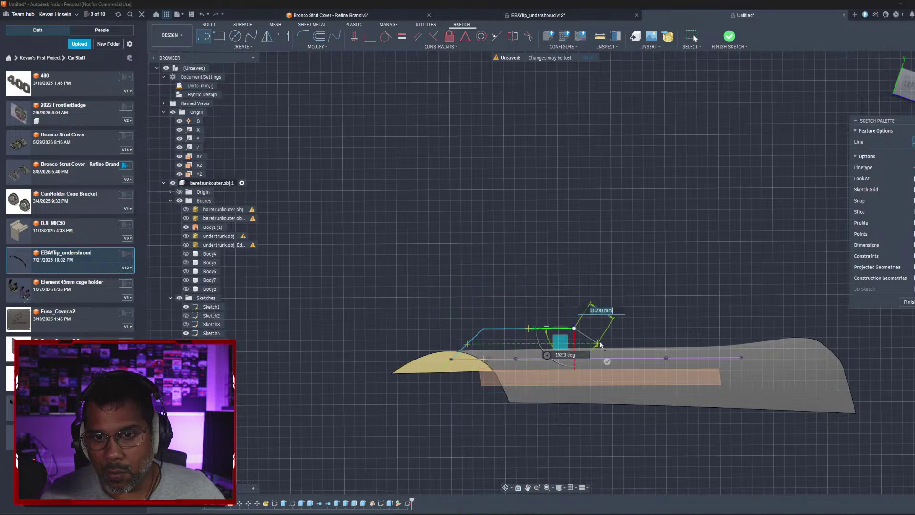
click(604, 348)
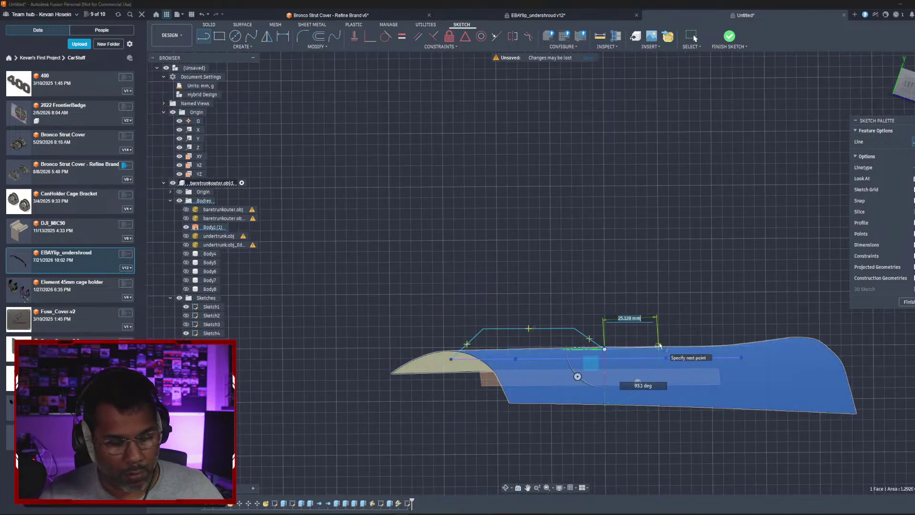
key(Escape)
shift+middle_drag(611, 318, 604, 320)
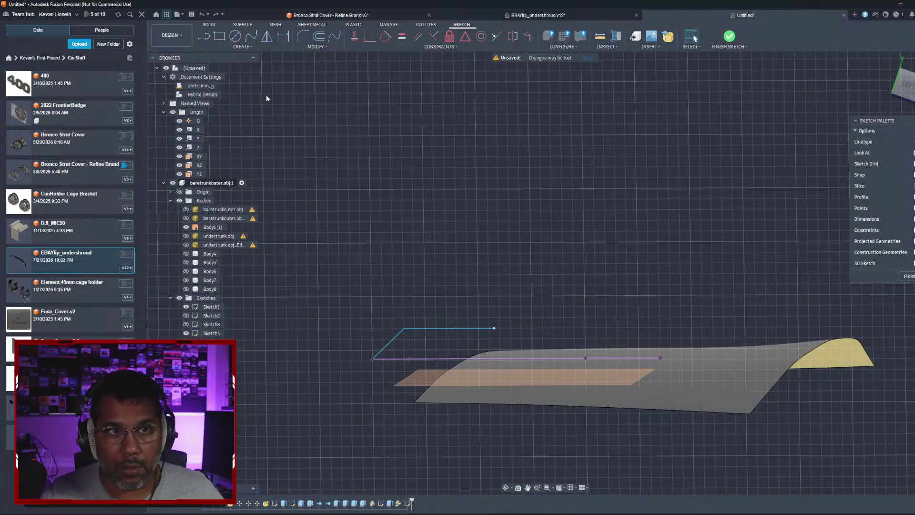
Step: Continue the profile with a dip and a second raised flat section, closing it at the other end of the projected plate edge
click(200, 41)
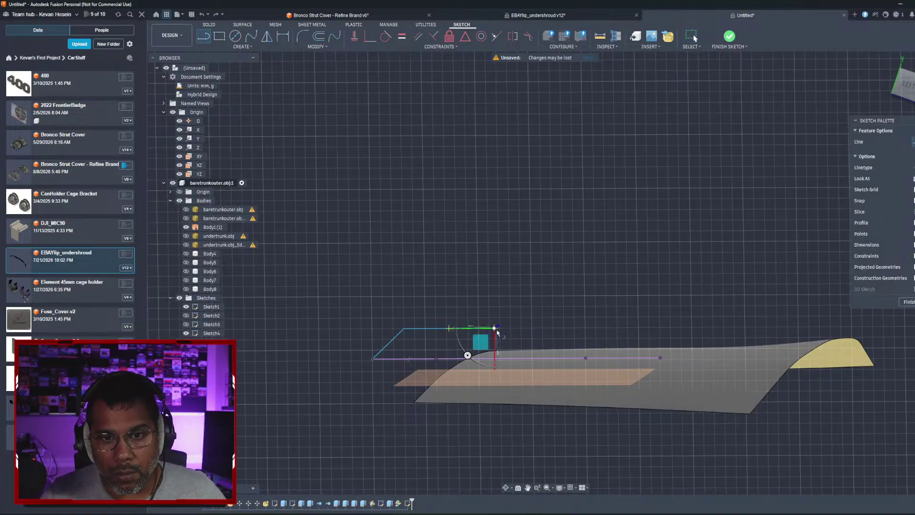
click(524, 343)
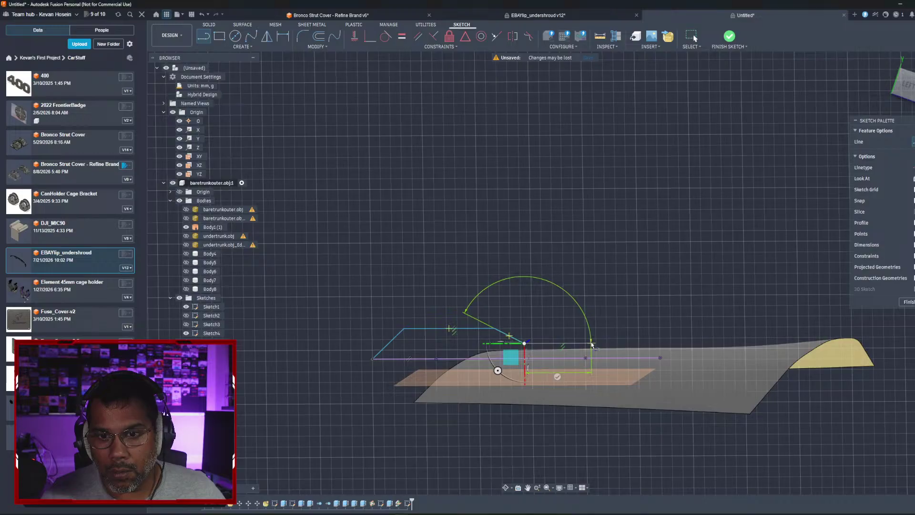
click(558, 343)
click(606, 327)
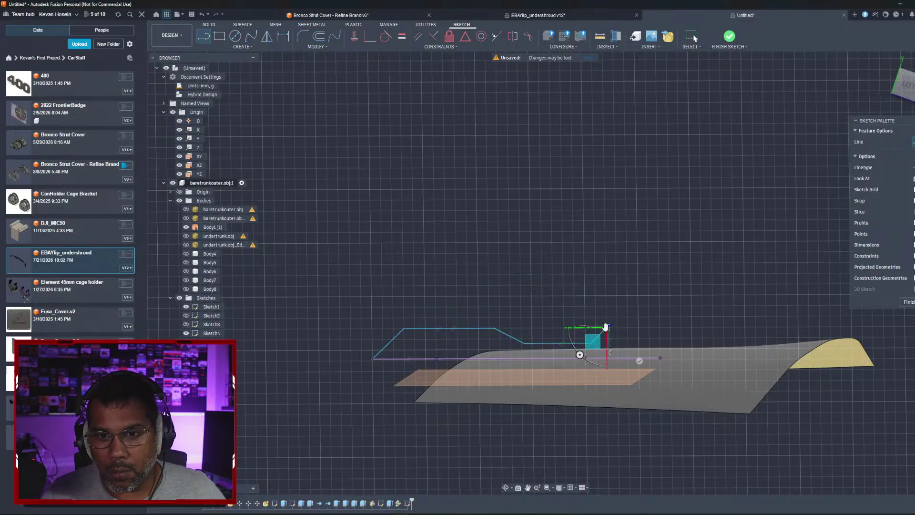
click(649, 327)
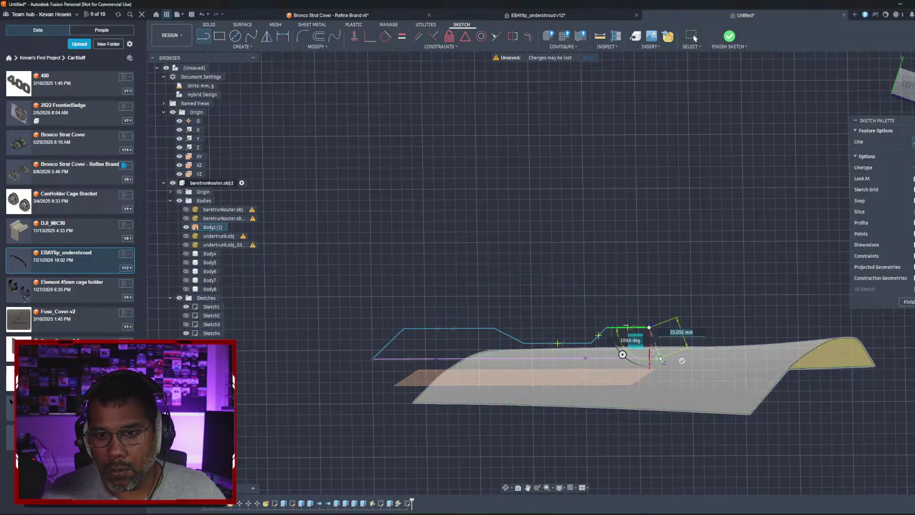
click(660, 357)
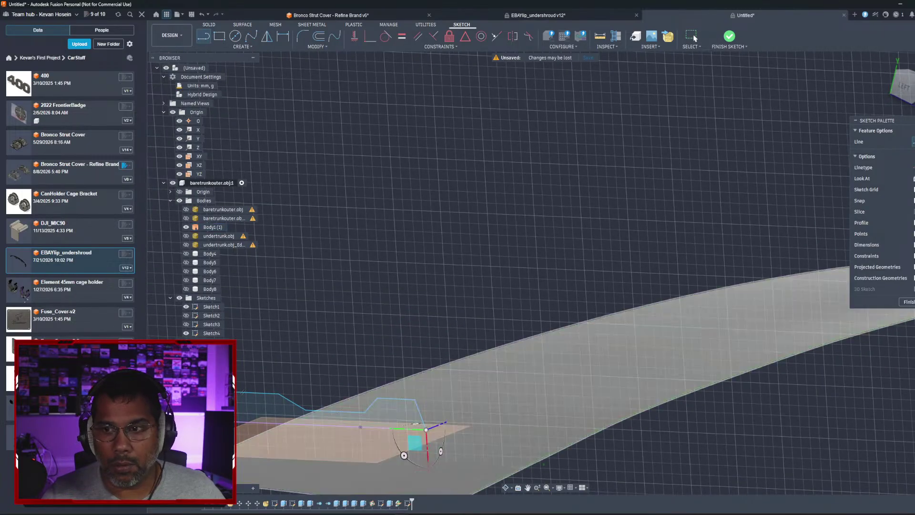
Step: Finish the profile sketch and show the upper plate body again
click(908, 302)
scroll(492, 284, down, 1)
shift+middle_drag(488, 468, 254, 304)
click(187, 290)
Step: Extrude the notched profile on the upper plate by 5 mm as a new body
shift+middle_drag(395, 263, 476, 217)
mouse_move(477, 267)
shift+middle_down()
mouse_move(487, 249)
mouse_move(484, 262)
shift+middle_up()
scroll(471, 276, up, 2)
click(470, 277)
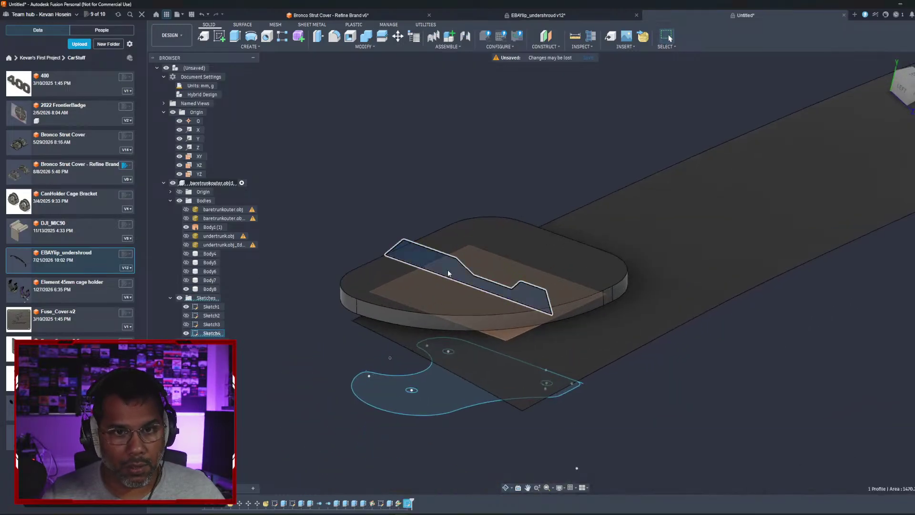
key(e)
shift+middle_drag(448, 274, 370, 277)
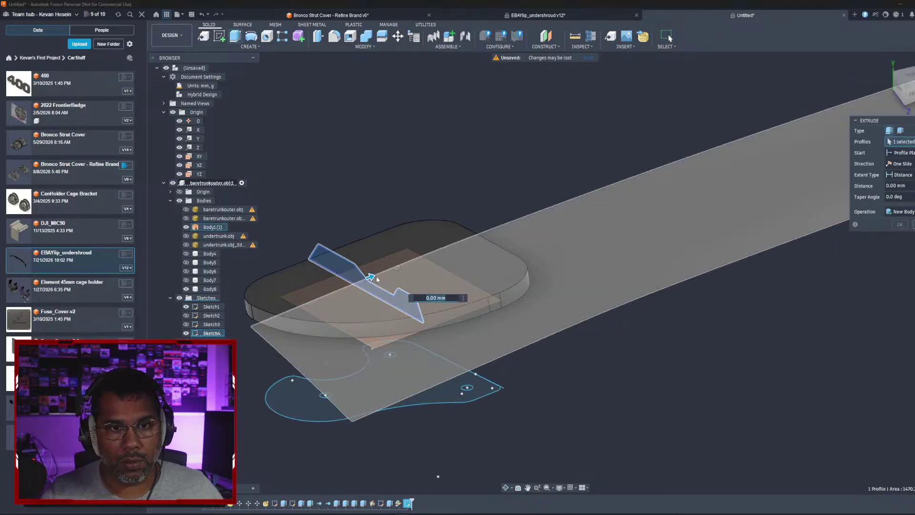
mouse_move(370, 277)
mouse_down()
mouse_move(384, 271)
mouse_move(377, 273)
mouse_up()
click(892, 212)
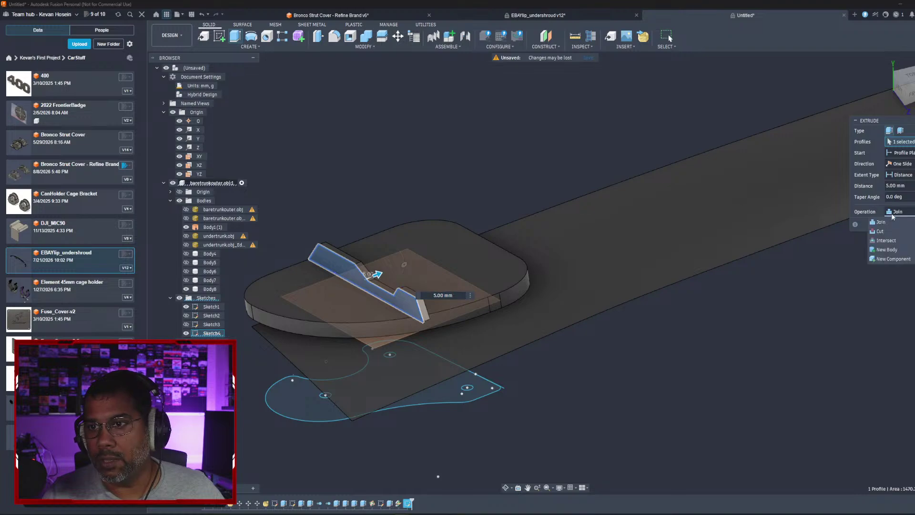
click(889, 249)
click(900, 226)
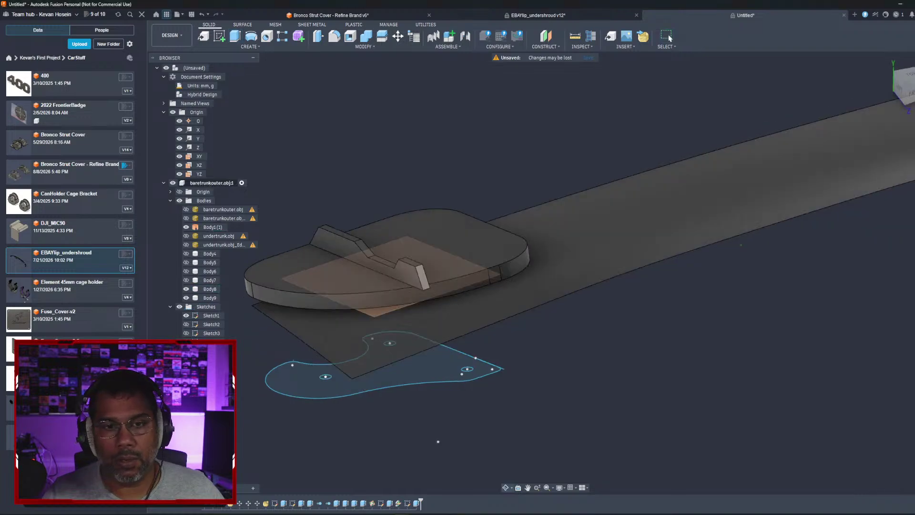
mouse_move(429, 210)
shift+middle_down()
mouse_move(451, 204)
mouse_move(474, 219)
mouse_move(462, 219)
mouse_move(488, 224)
mouse_move(543, 196)
mouse_move(598, 283)
mouse_move(594, 243)
shift+middle_up()
scroll(594, 243, up, 3)
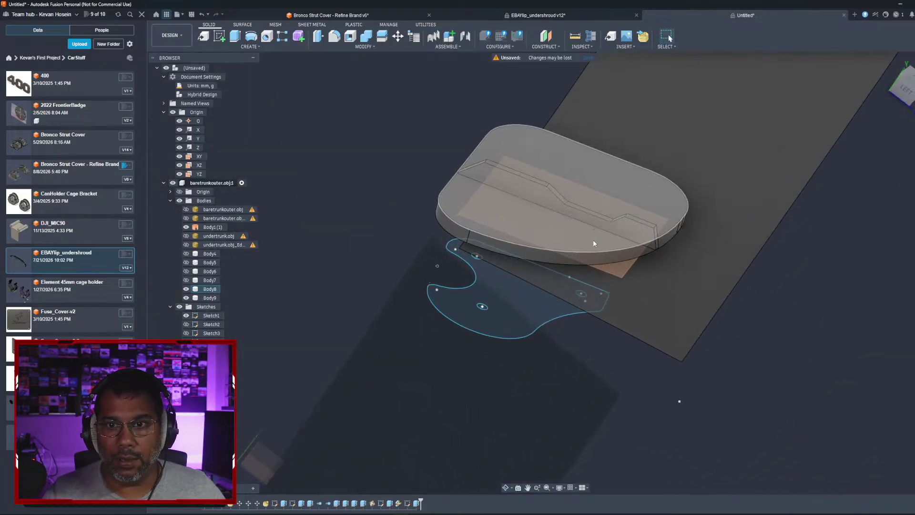
click(580, 237)
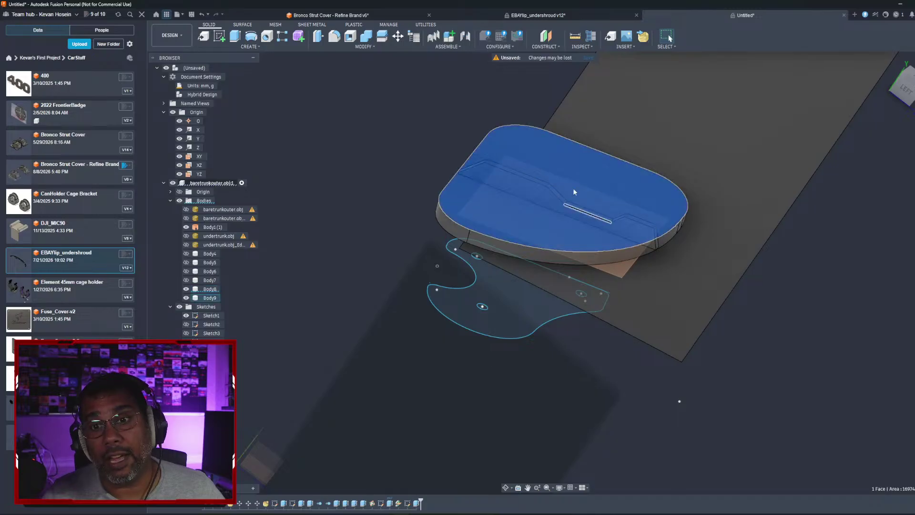
shift+middle_drag(596, 174, 562, 143)
key(Escape)
Step: Show the lower plate and the three posts, Body4 to Body7, together with the upper plate and rib
mouse_move(630, 357)
shift+middle_down()
mouse_move(500, 364)
mouse_move(647, 194)
mouse_move(420, 196)
mouse_move(486, 333)
mouse_move(337, 272)
mouse_move(355, 288)
shift+middle_up()
middle_drag(342, 223, 451, 285)
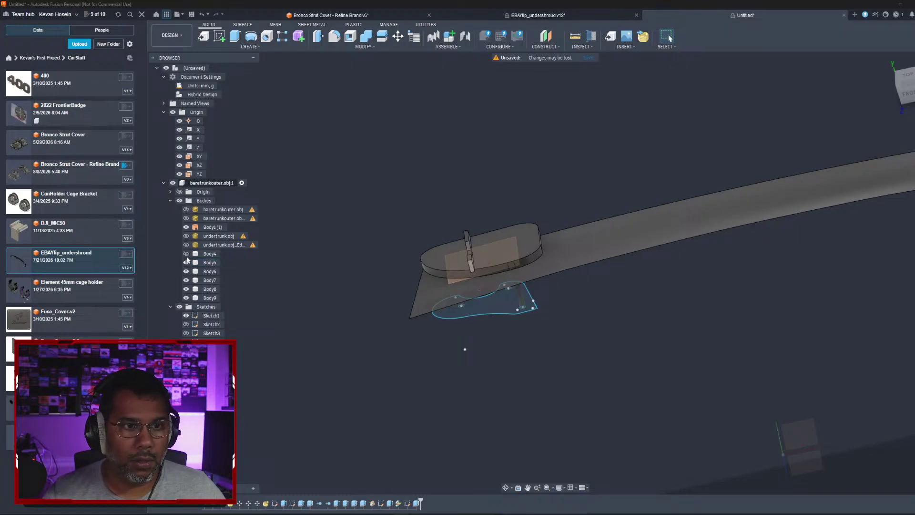
shift+middle_drag(339, 286, 218, 367)
scroll(396, 269, up, 2)
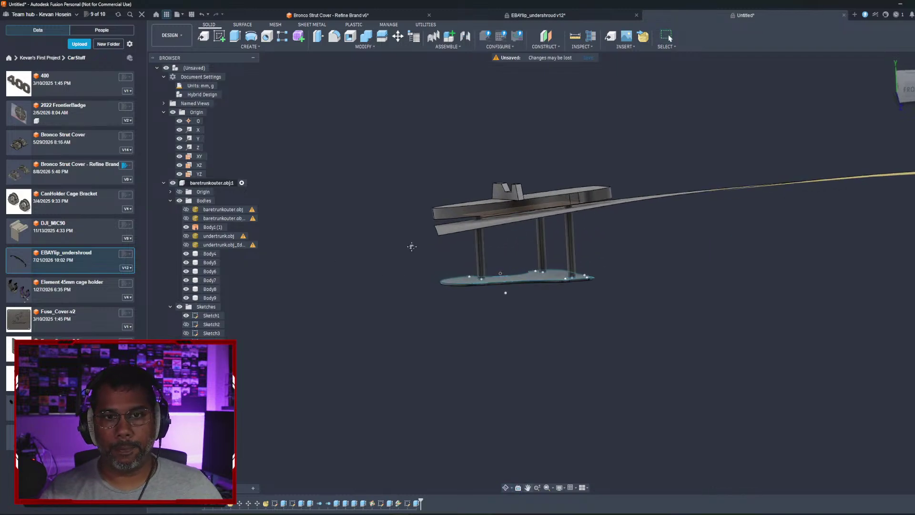
scroll(396, 277, up, 2)
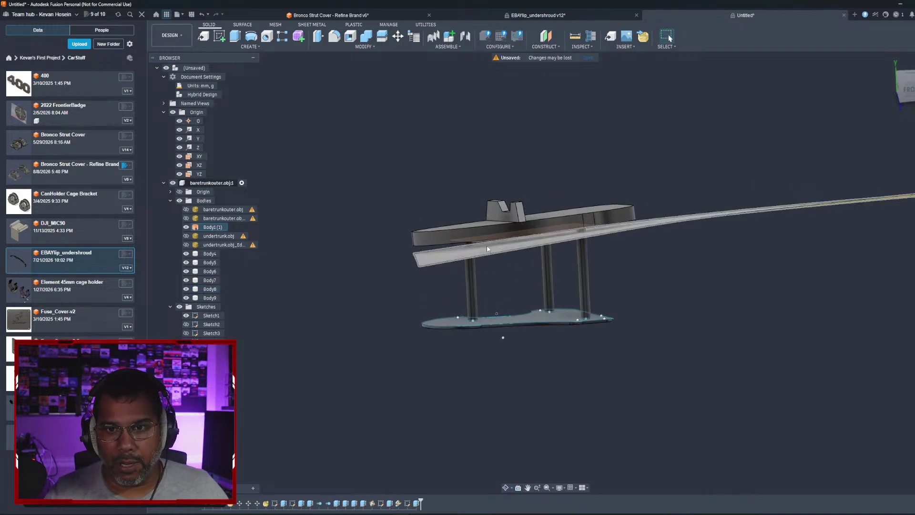
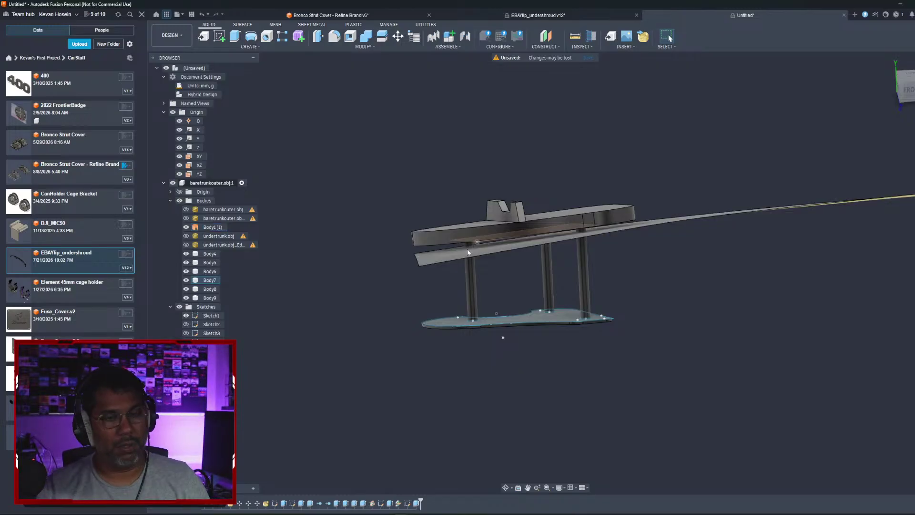
shift+middle_drag(441, 255, 405, 224)
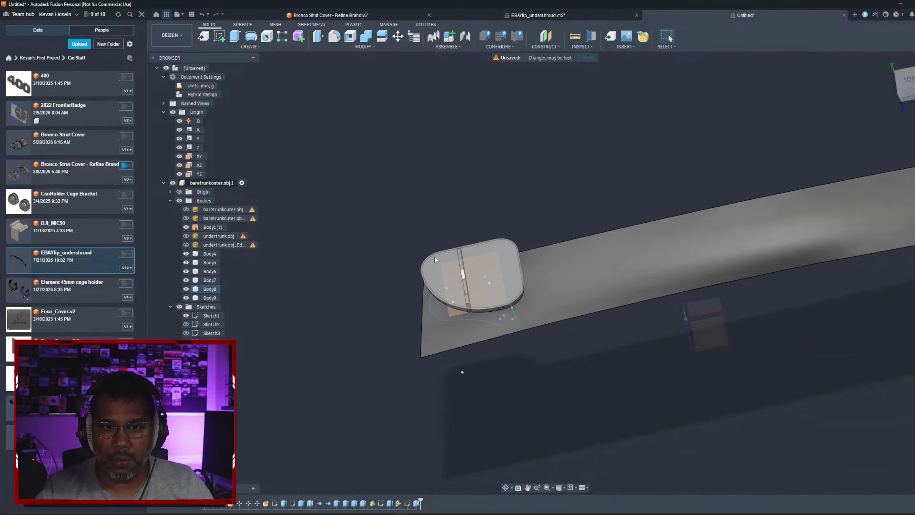
Step: Show the outer trunk scan mesh and the edited under-trunk mesh around the mount
click(186, 210)
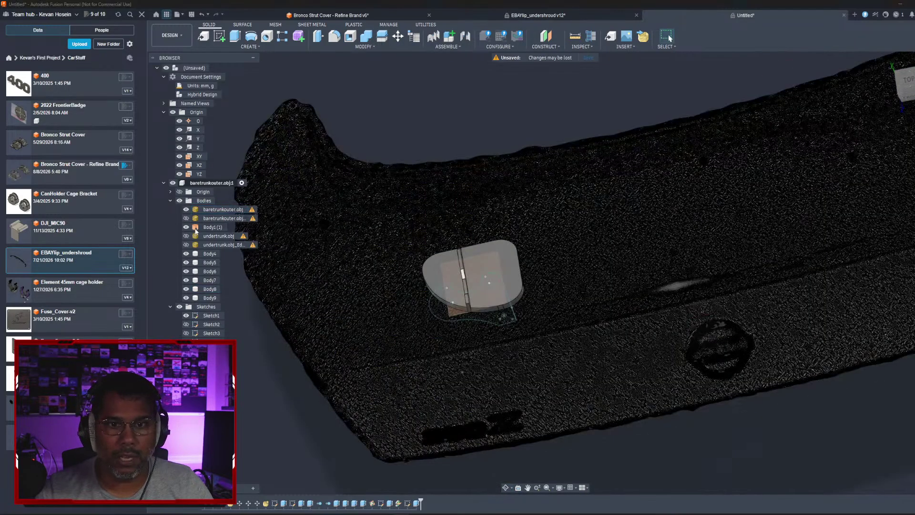
click(187, 245)
click(186, 245)
click(187, 236)
click(186, 236)
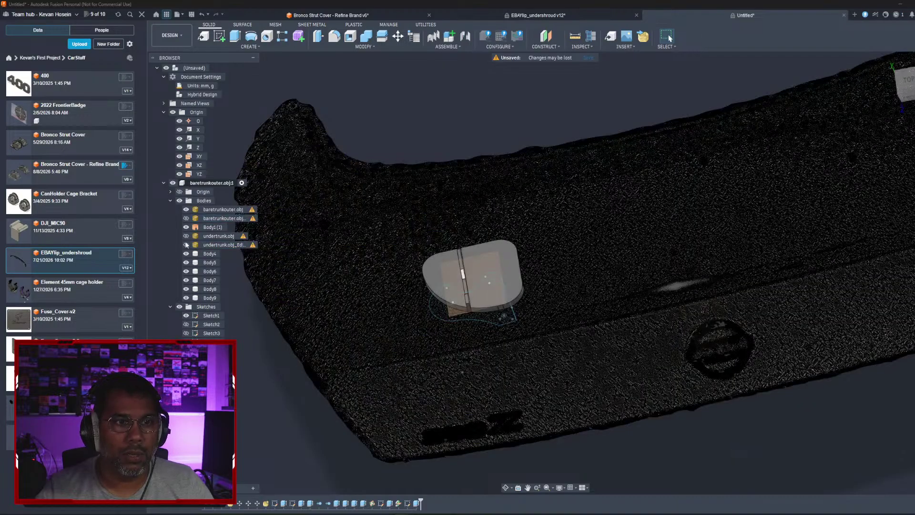
click(187, 245)
click(186, 245)
click(187, 236)
click(187, 209)
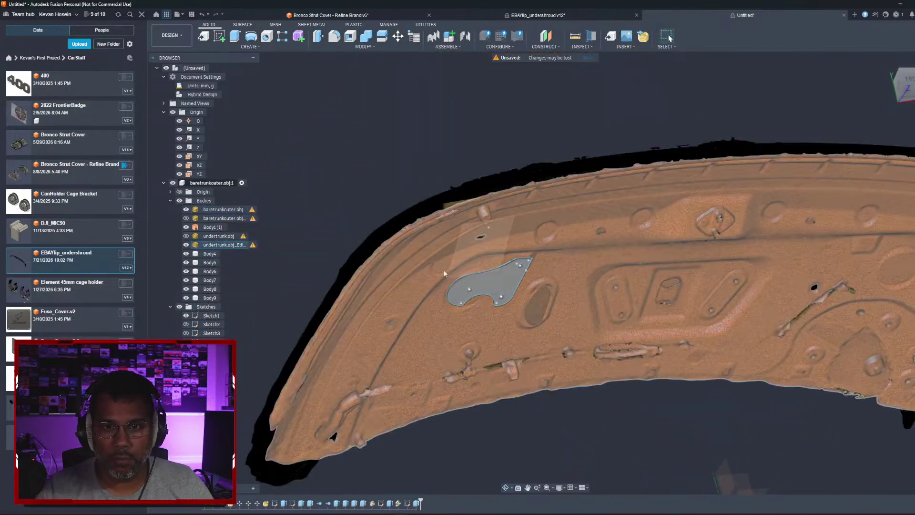
click(513, 253)
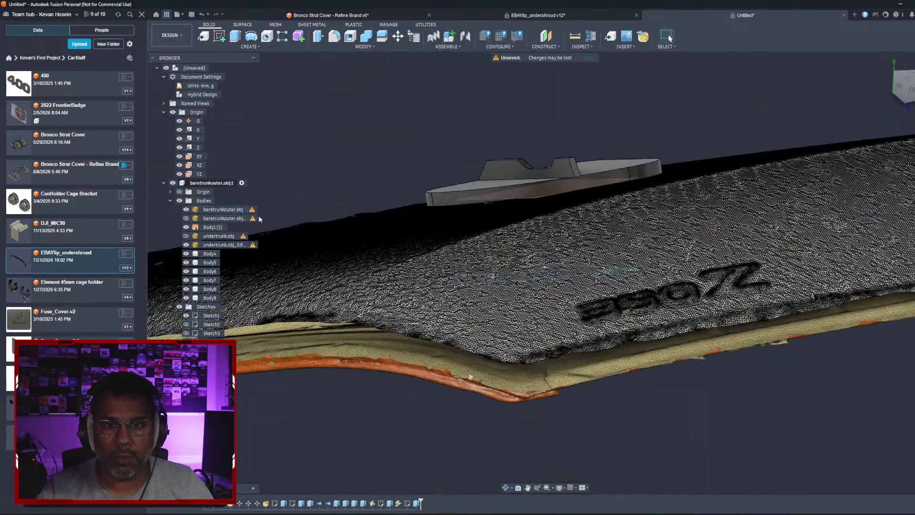
Step: Hide the upper plate and the construction plane to expose the three post tops
click(186, 289)
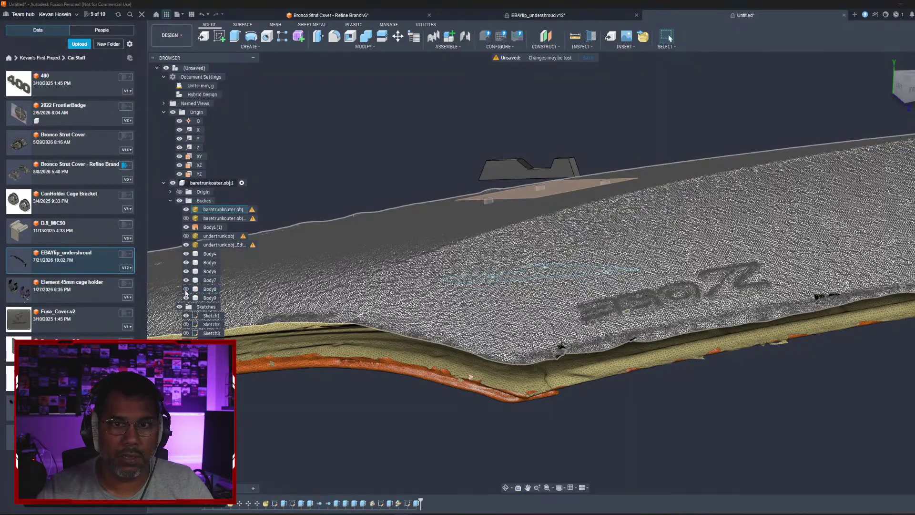
shift+middle_drag(429, 248, 540, 328)
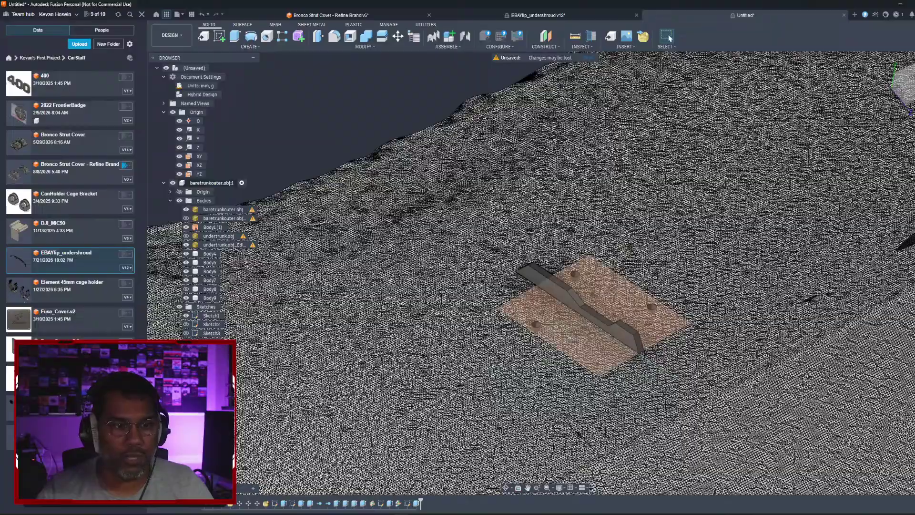
scroll(516, 337, up, 3)
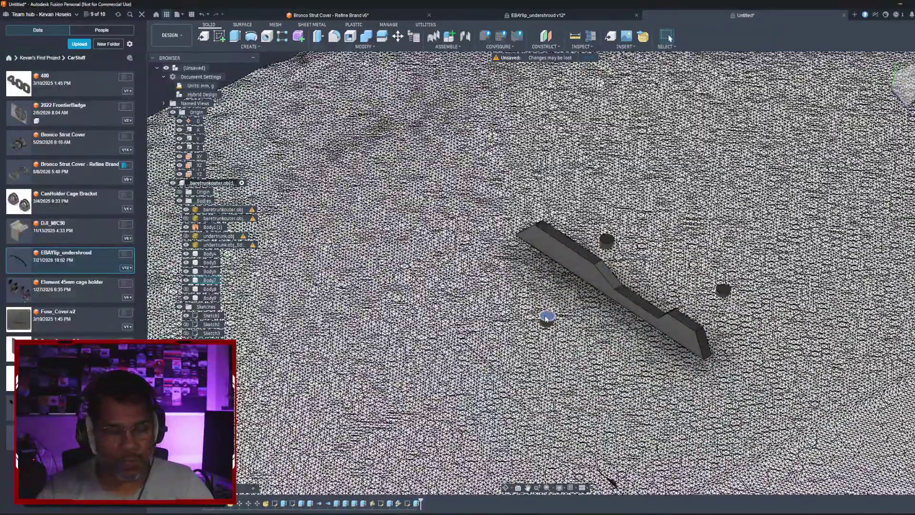
key(e)
click(546, 317)
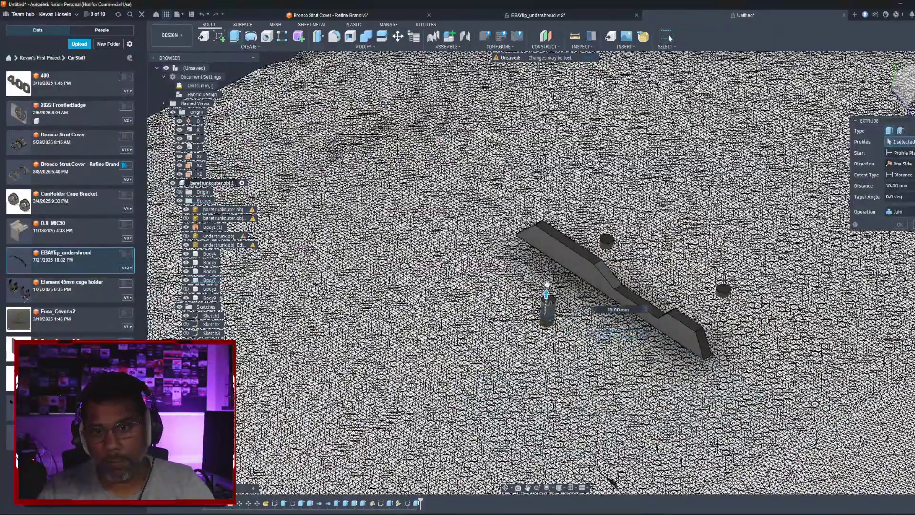
text(2)
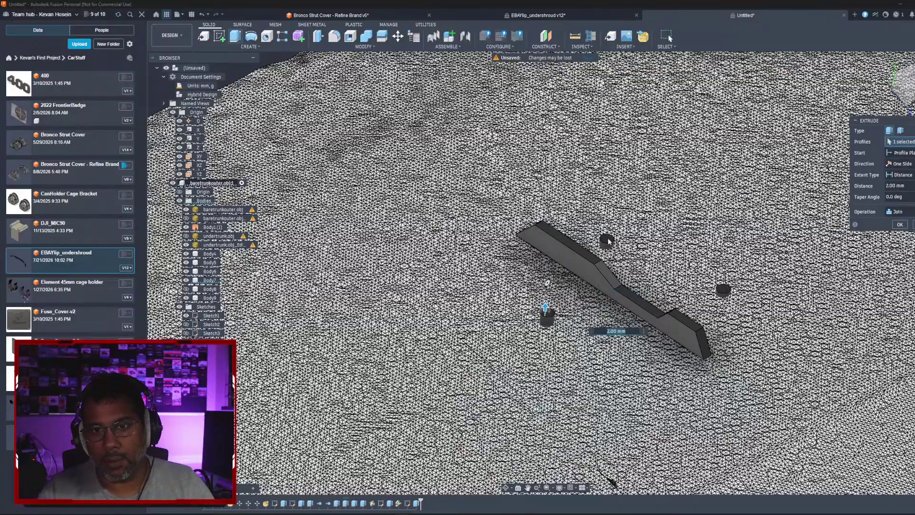
key(Return)
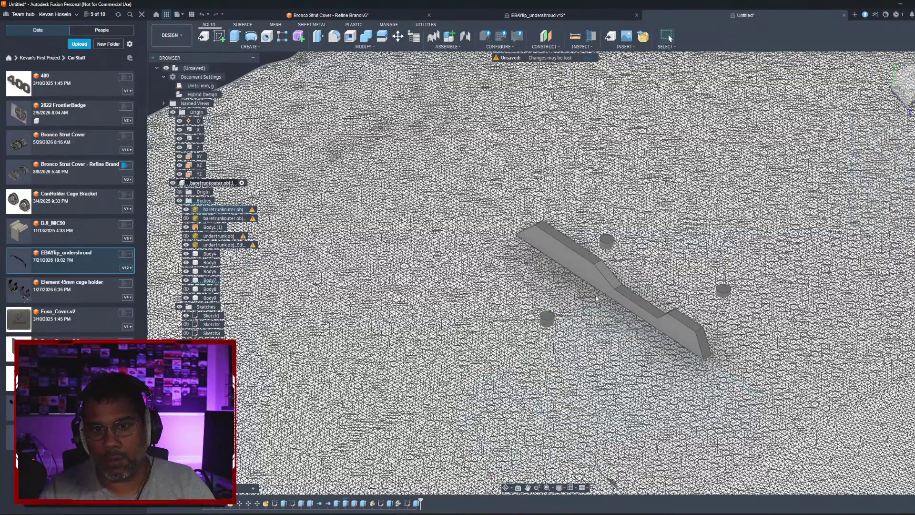
click(548, 316)
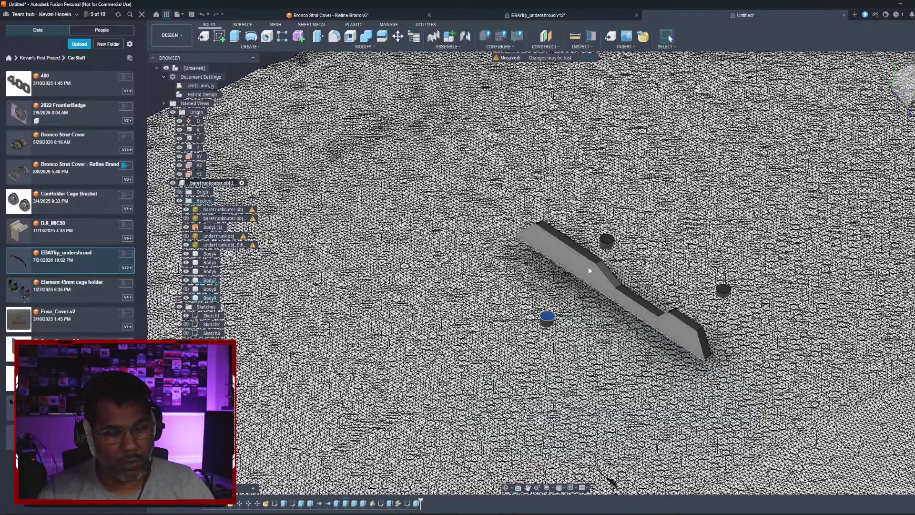
key(e)
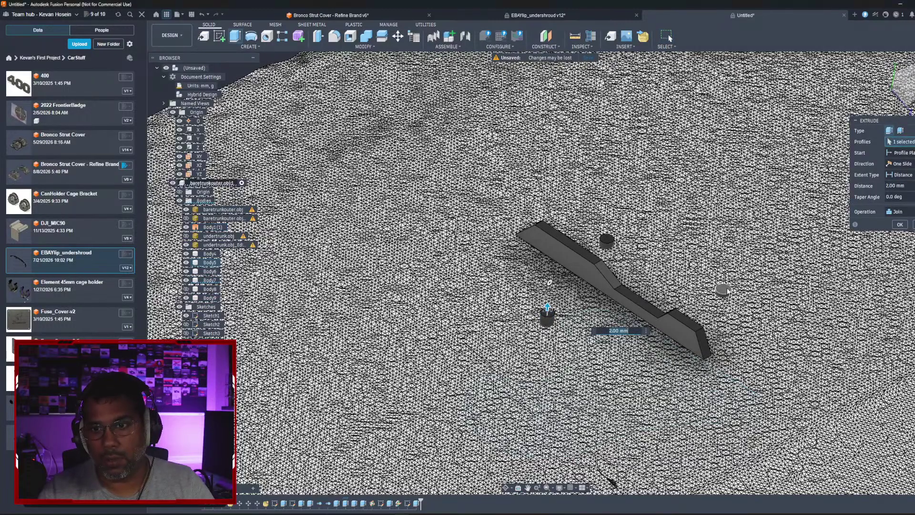
text(8)
click(901, 225)
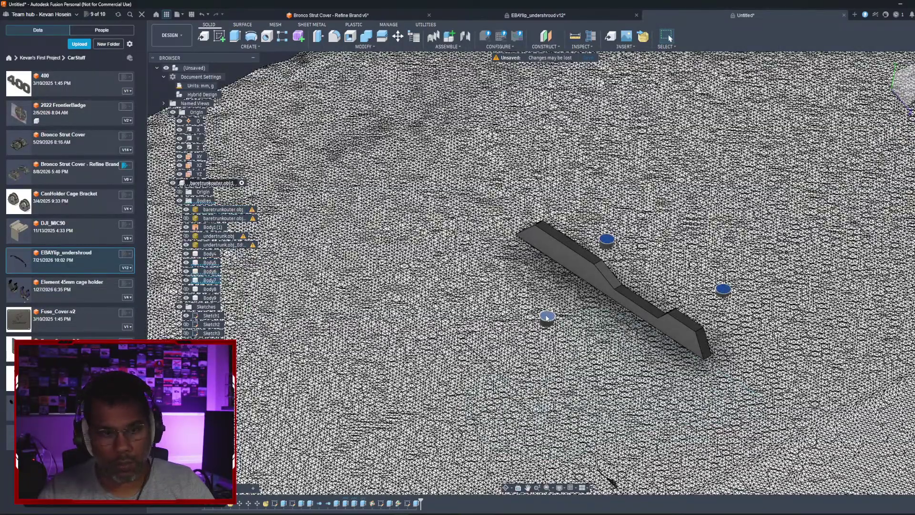
key(e)
click(607, 238)
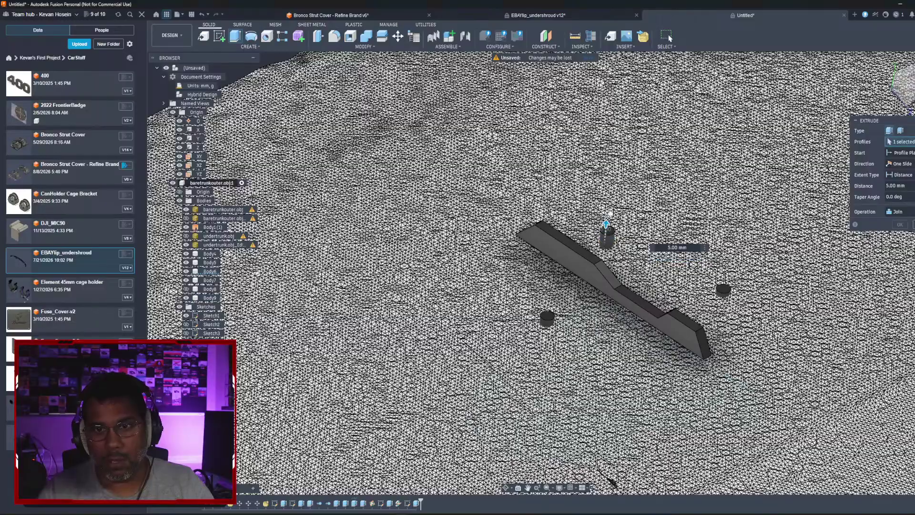
key(Return)
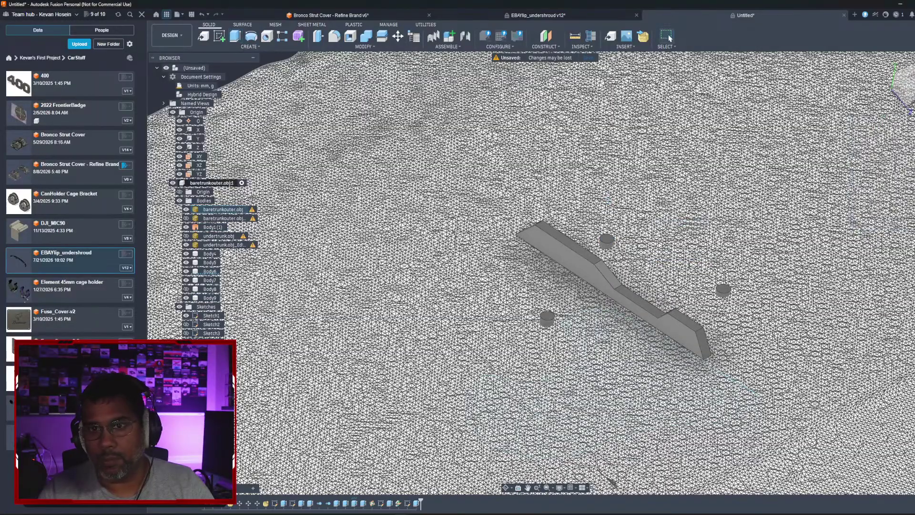
Step: Extrude the top face of the post behind the rib, Body6, upward by 10 mm
key(e)
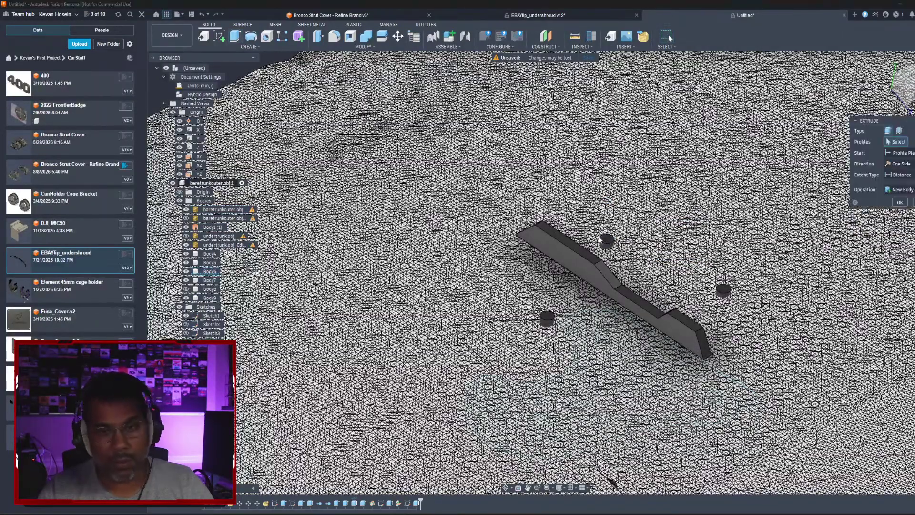
click(604, 239)
text(10)
key(Return)
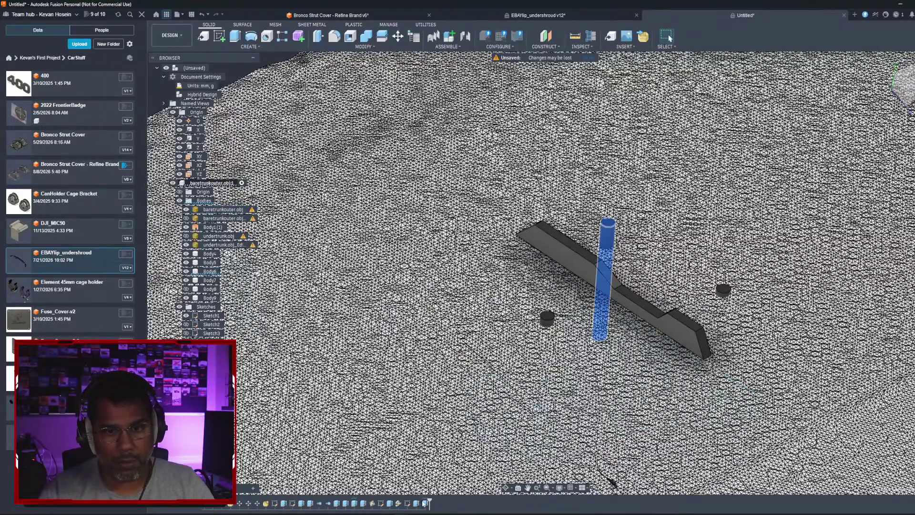
Step: Edit the Body6 post extrusion and set its distance to 20 mm
right_click(424, 504)
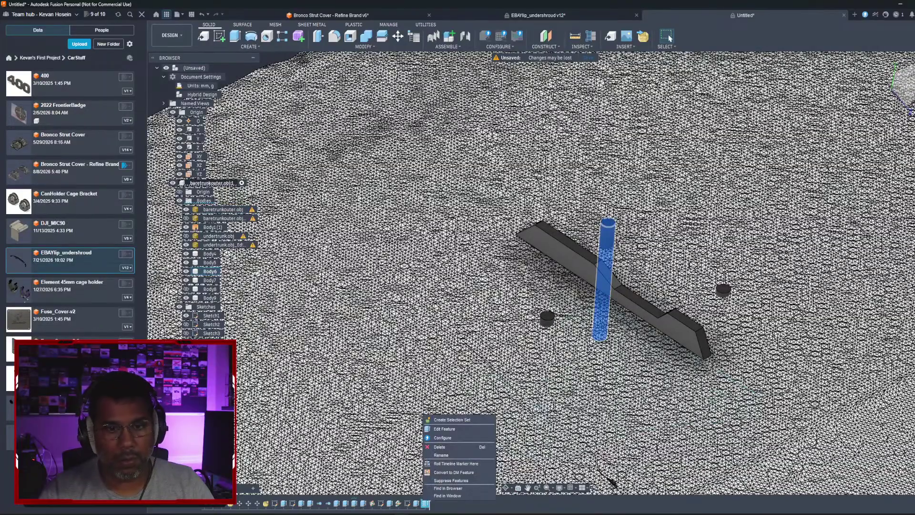
click(430, 430)
text(20)
key(Return)
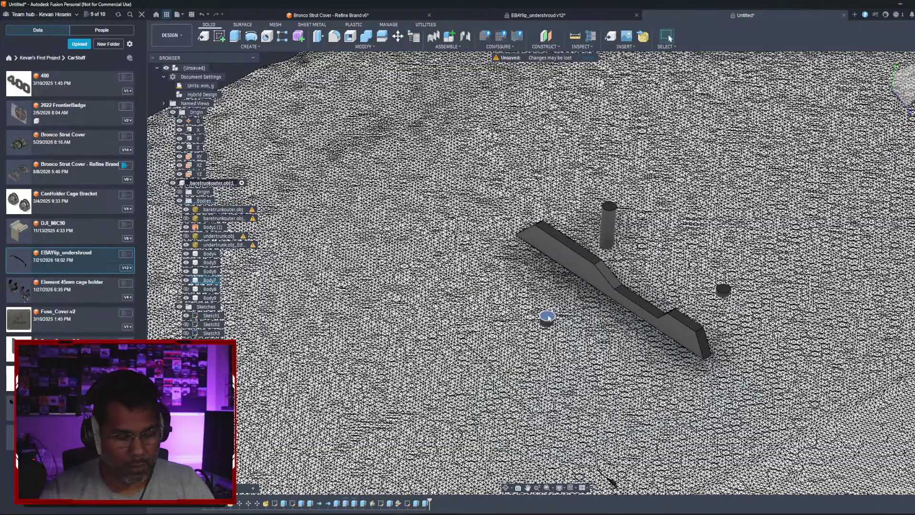
Step: Extrude the top faces of the other two posts, Body7 and Body5, upward by 20 mm each
key(e)
click(548, 318)
text(20)
key(Return)
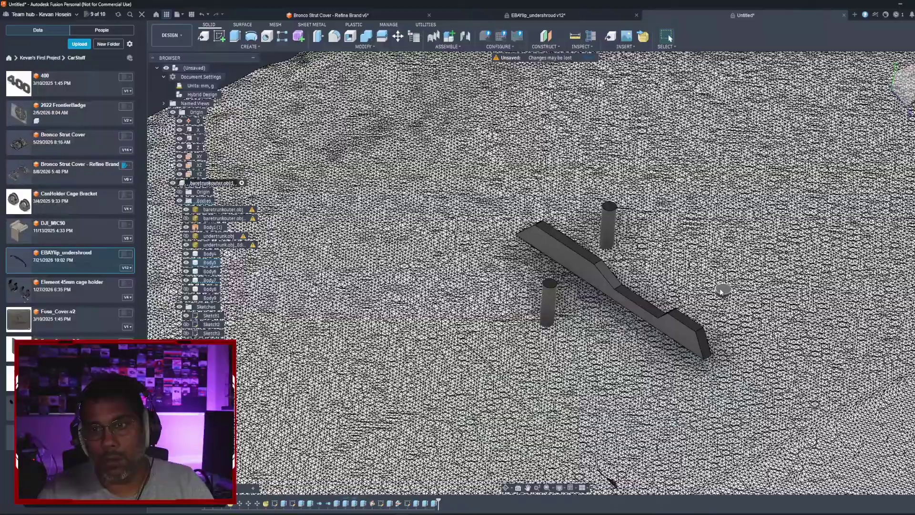
click(721, 291)
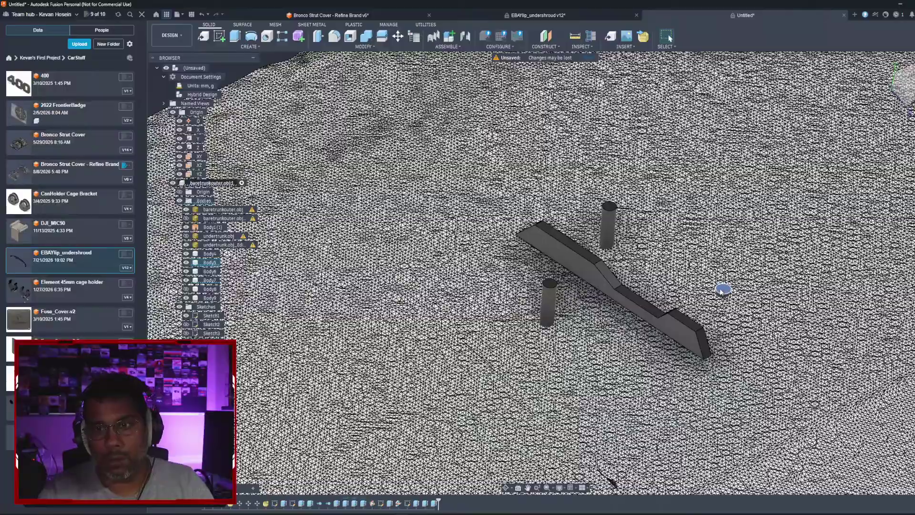
text(e20)
key(Return)
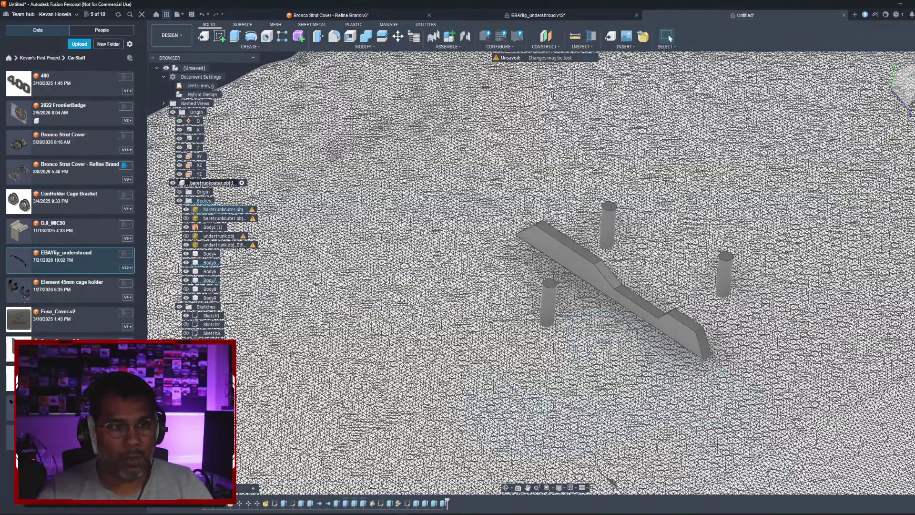
Step: Show the upper plate again and rename the rib body as riser
click(185, 288)
shift+middle_drag(474, 278, 485, 287)
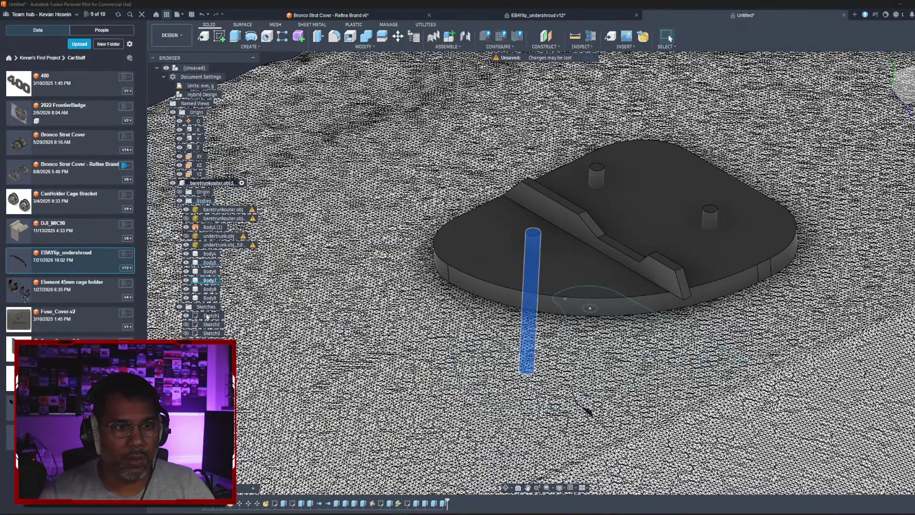
double_click(209, 298)
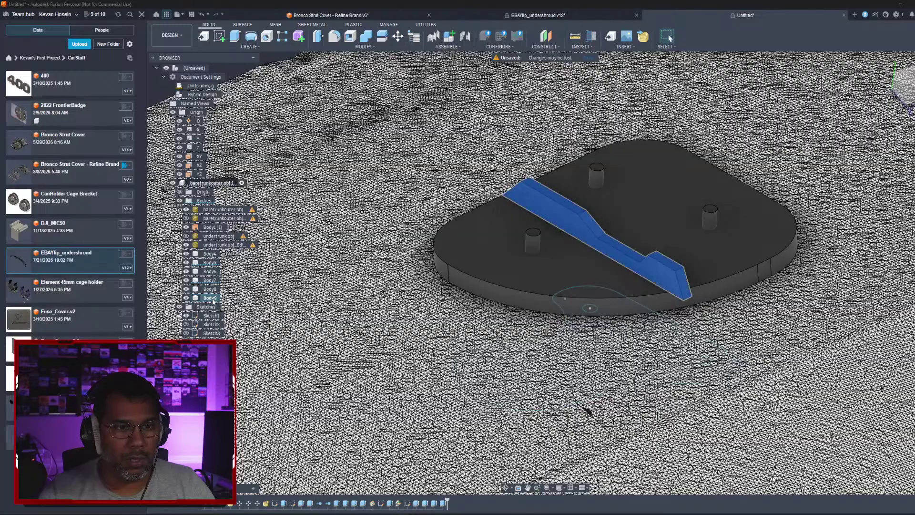
text(rise)
key(Return)
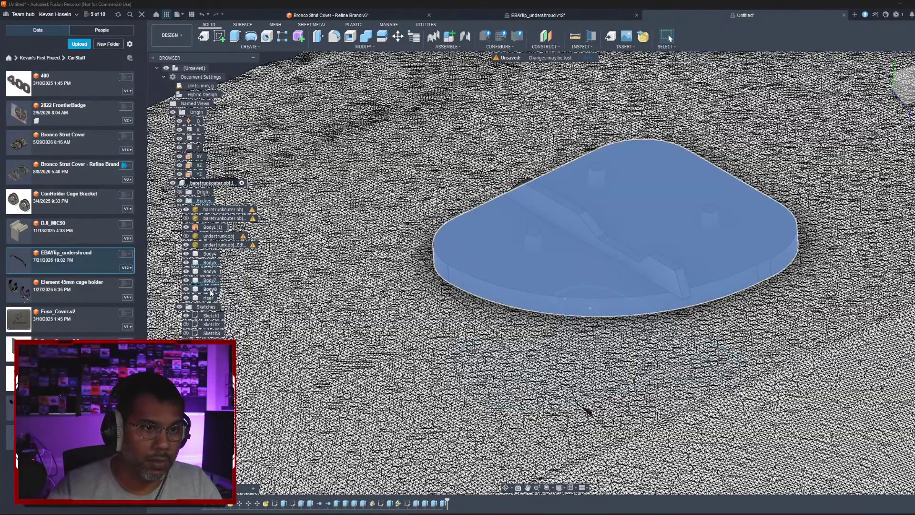
Step: Rename the upper plate body as plate
double_click(210, 289)
text(pl)
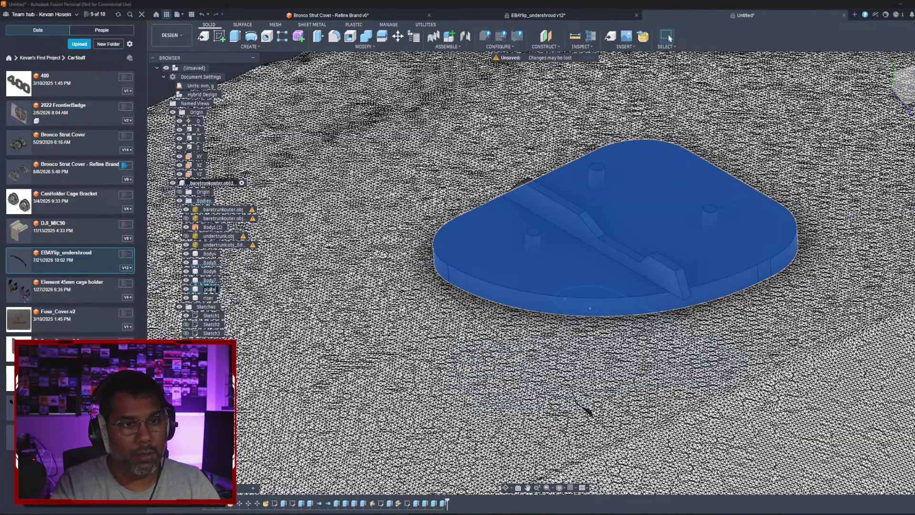
text(ate)
key(Return)
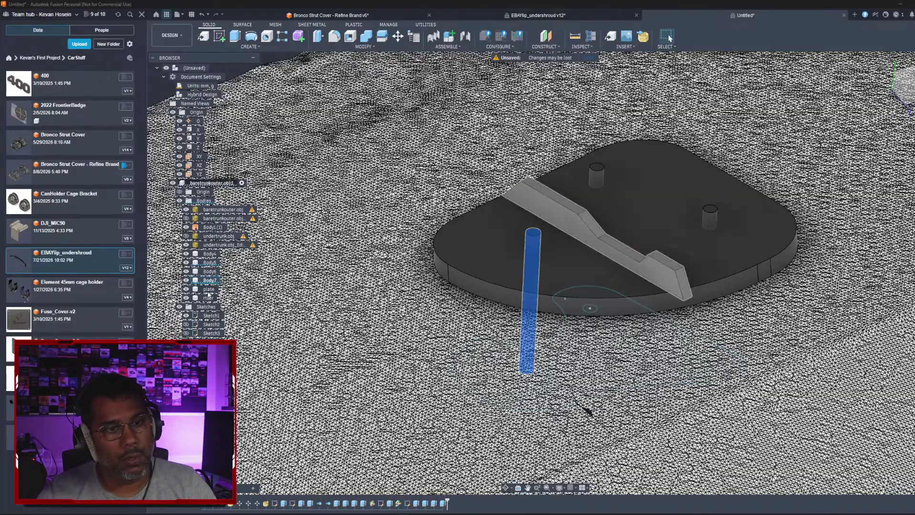
Step: Split the body named plate, using the three posts Body5, Body6 and Body7 as splitting tools
click(208, 289)
click(382, 37)
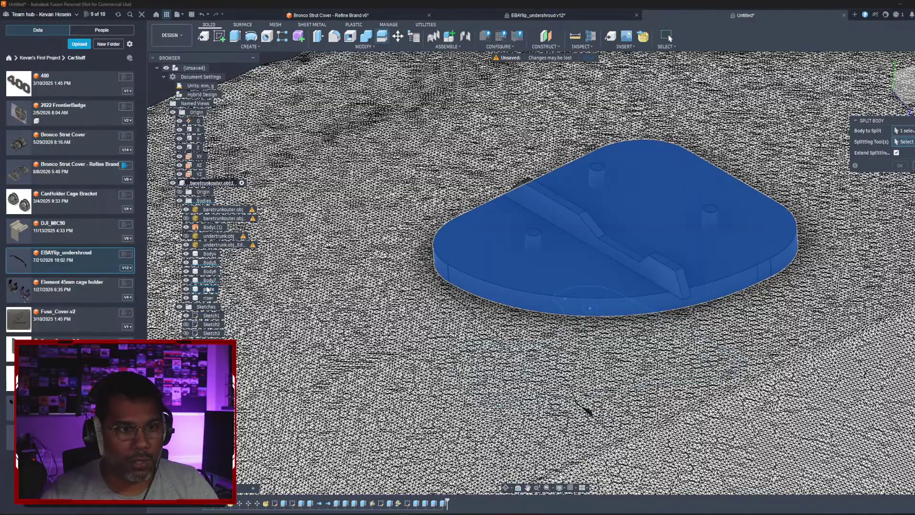
click(209, 280)
click(210, 271)
click(210, 262)
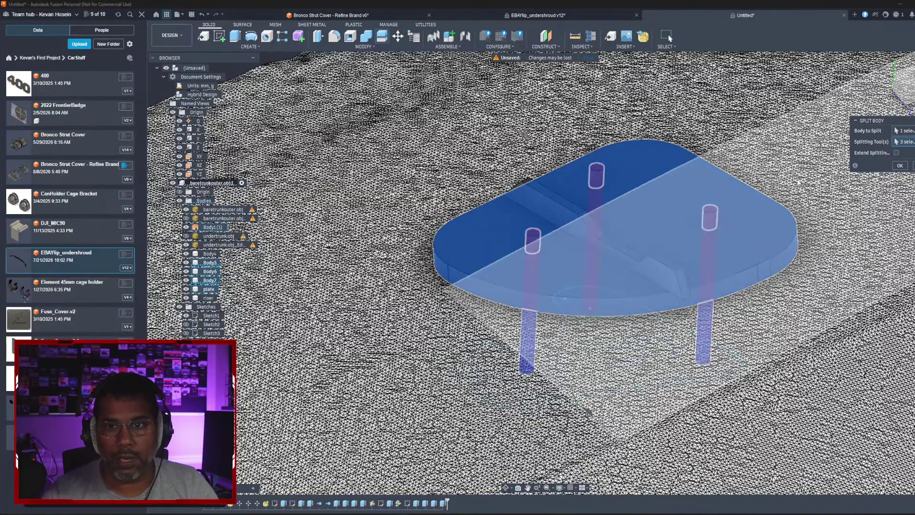
key(Return)
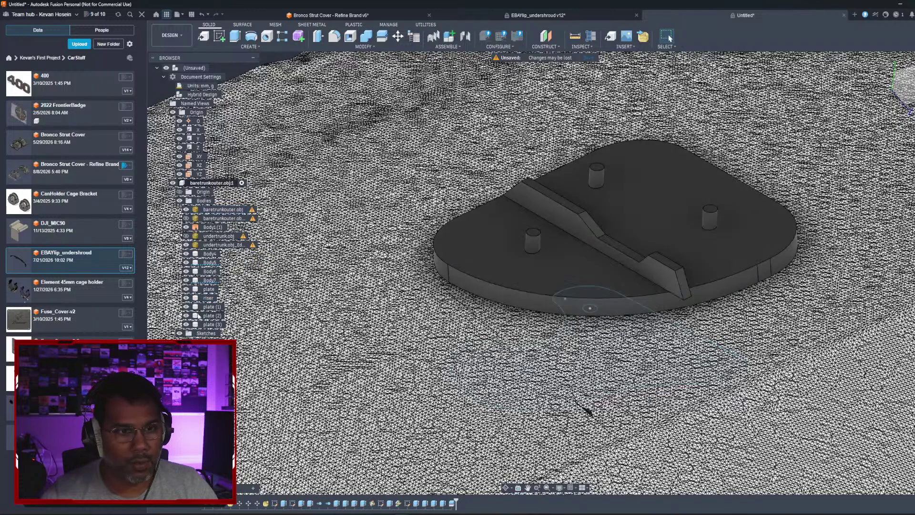
Step: Remove the post-shaped split pieces plate (2) and plate (1)
click(209, 324)
right_click(219, 324)
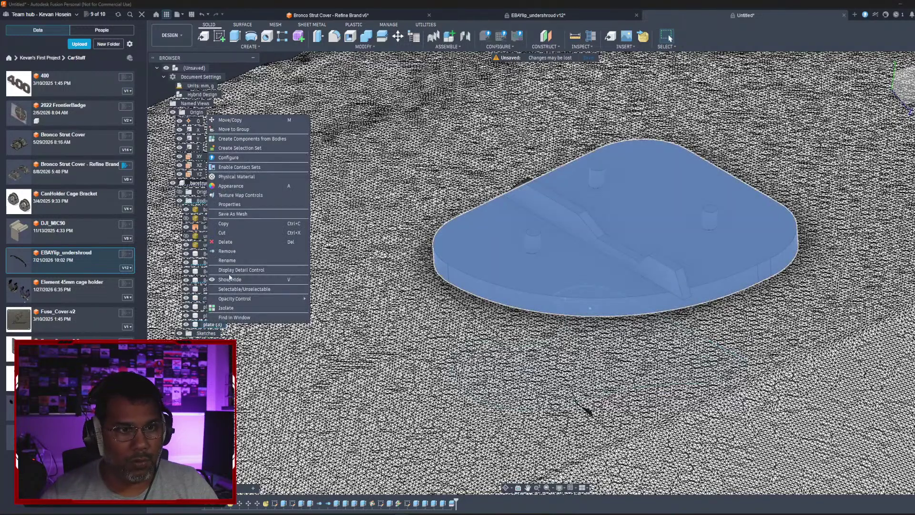
click(204, 316)
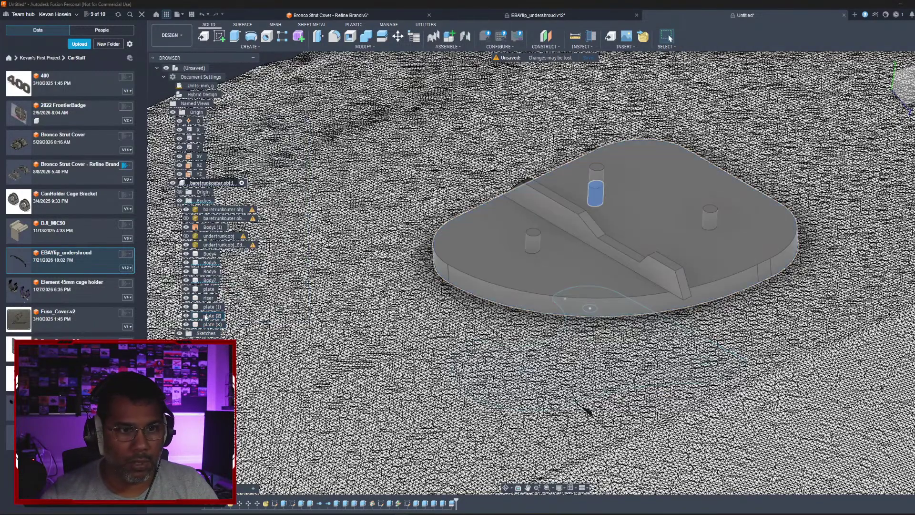
right_click(208, 316)
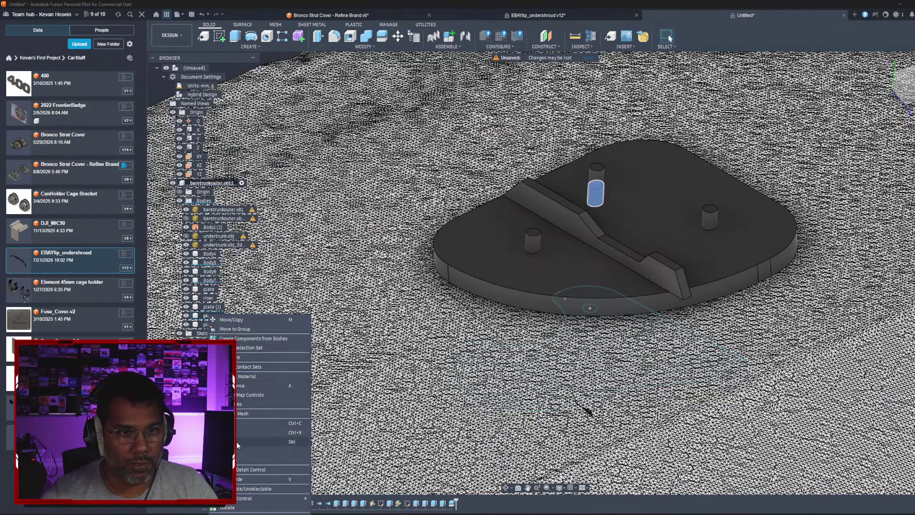
click(267, 441)
click(213, 307)
right_click(213, 307)
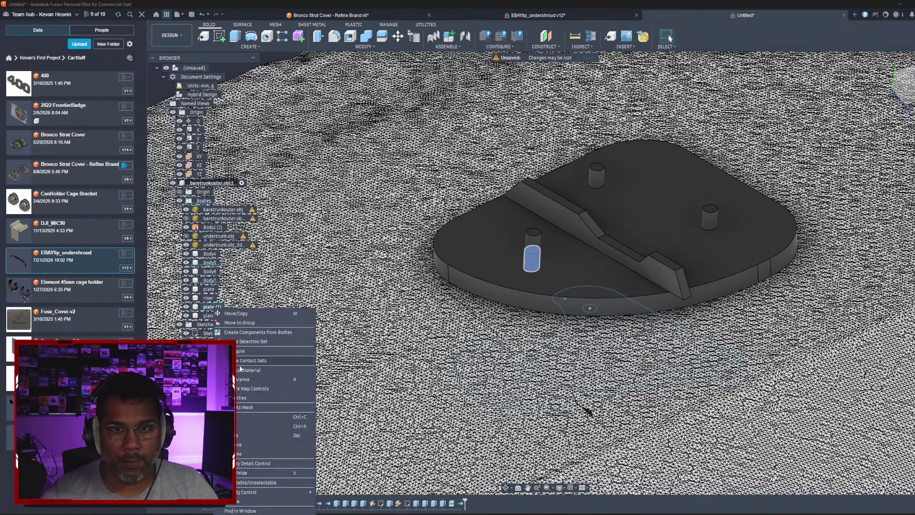
click(267, 442)
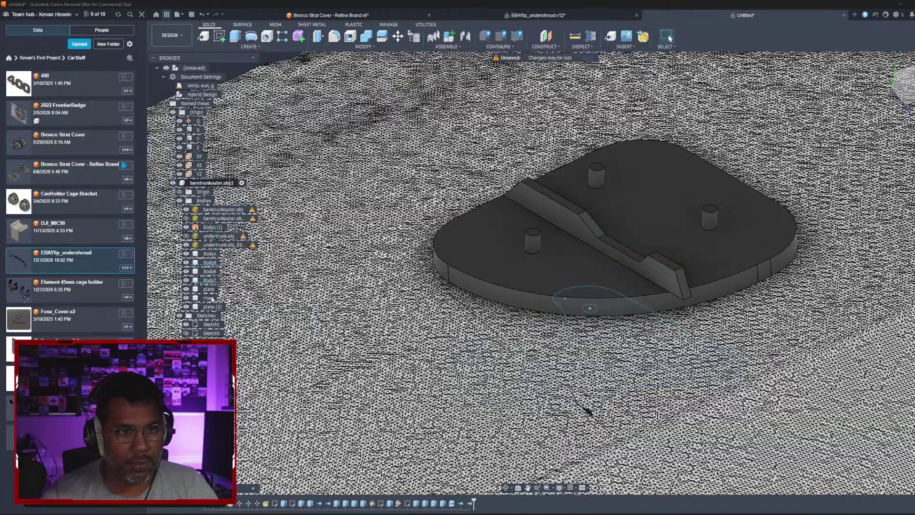
Step: Hide the three posts, Body5 to Body7, and toggle the lower plate and leftover plate piece to inspect the holes in plate (3)
click(213, 307)
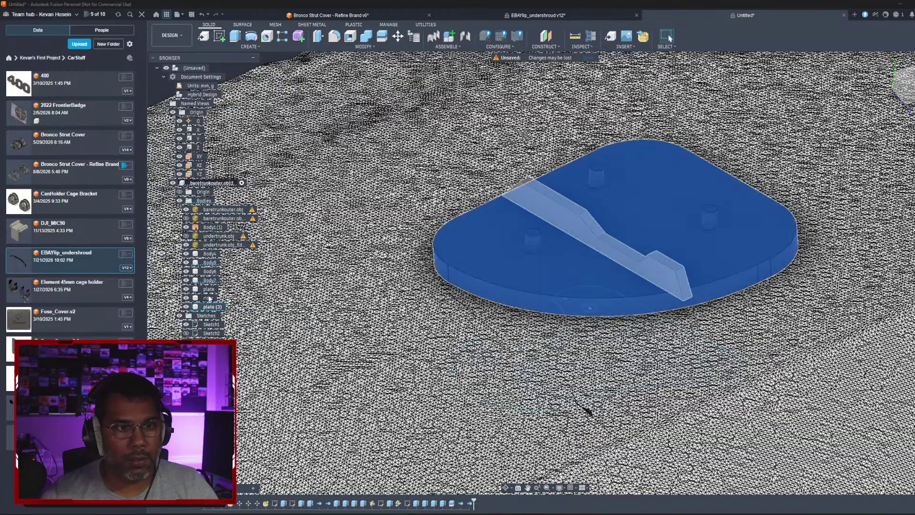
click(210, 281)
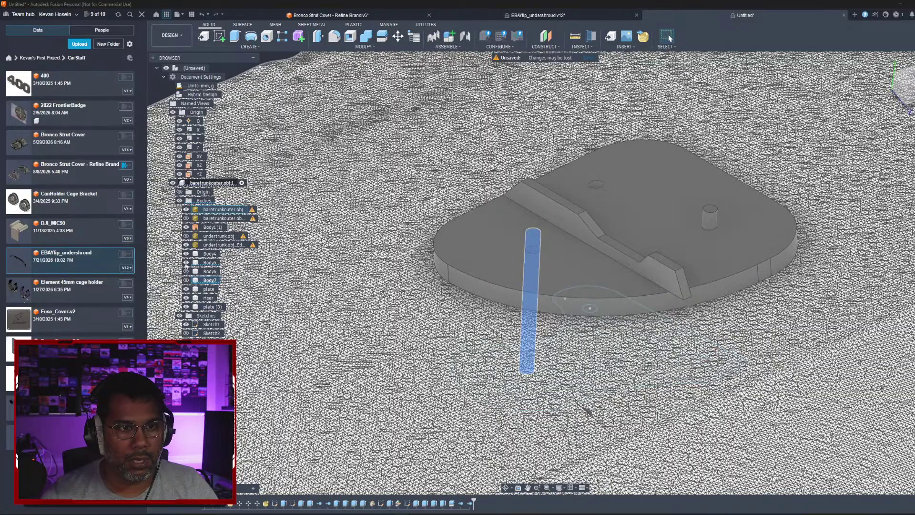
click(186, 263)
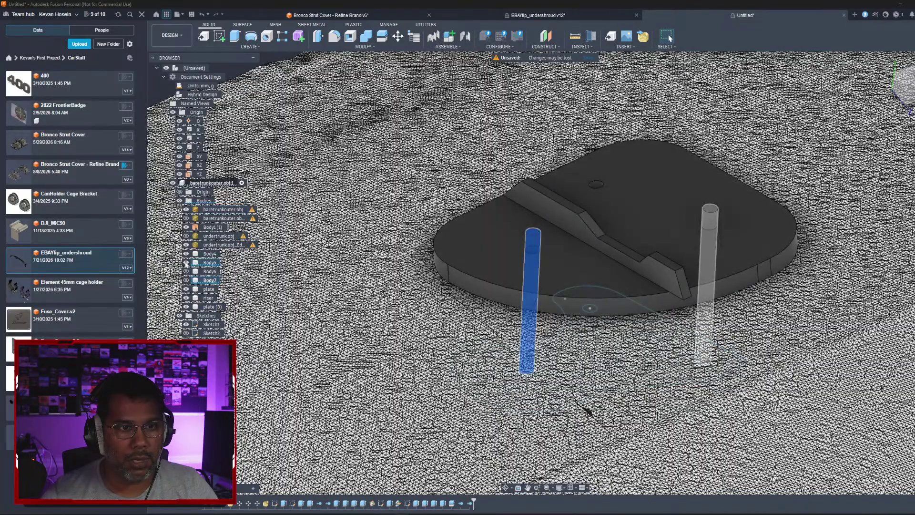
click(185, 254)
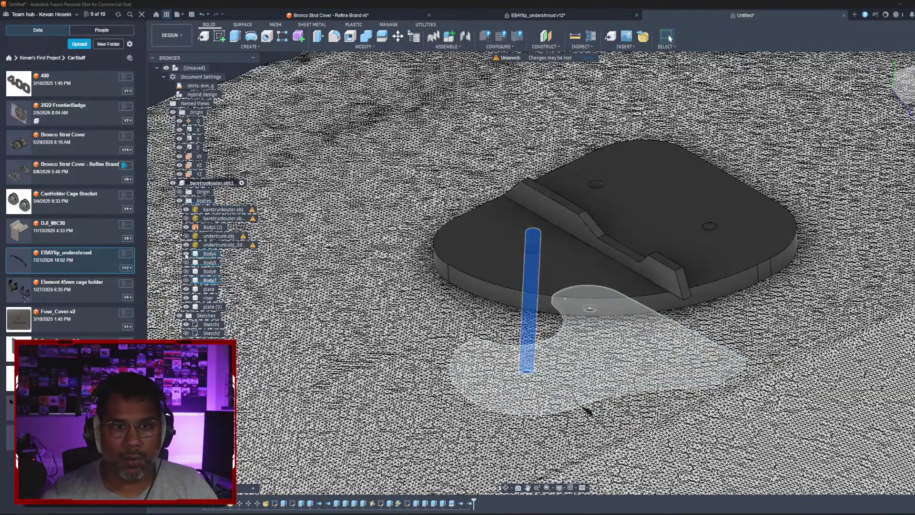
click(186, 254)
click(186, 289)
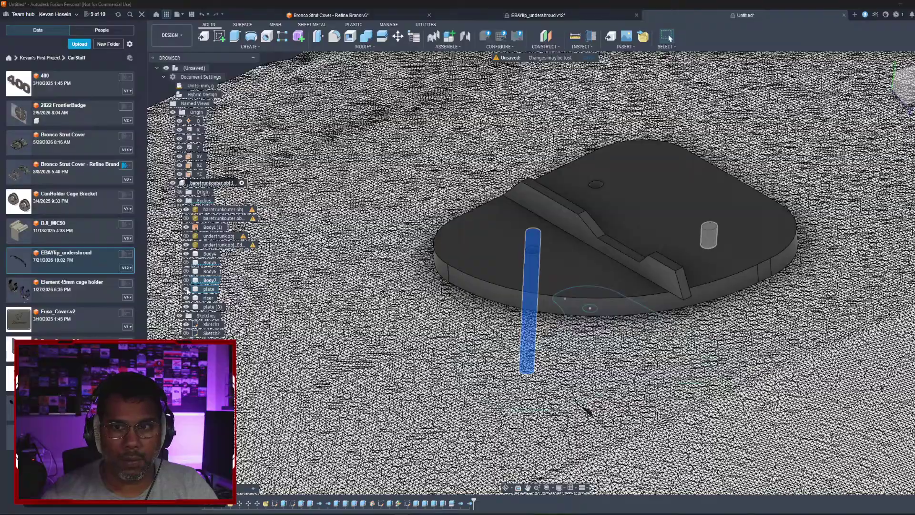
click(185, 289)
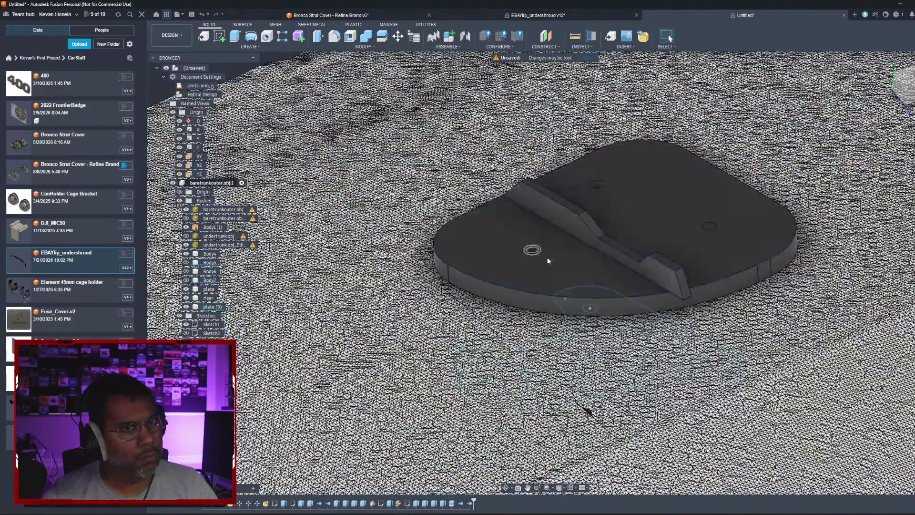
shift+middle_drag(531, 251, 609, 303)
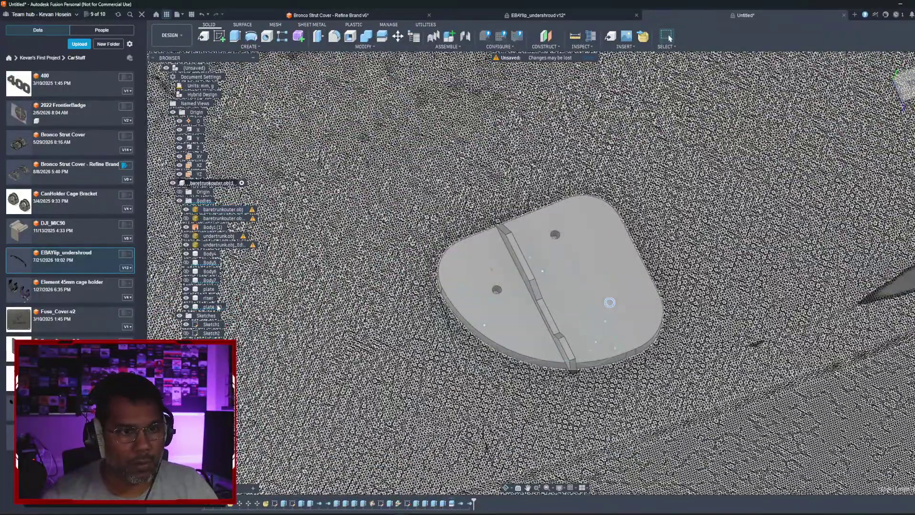
Step: Toggle the visibility of plate (3) and examine its three post holes from several angles
right_click(218, 307)
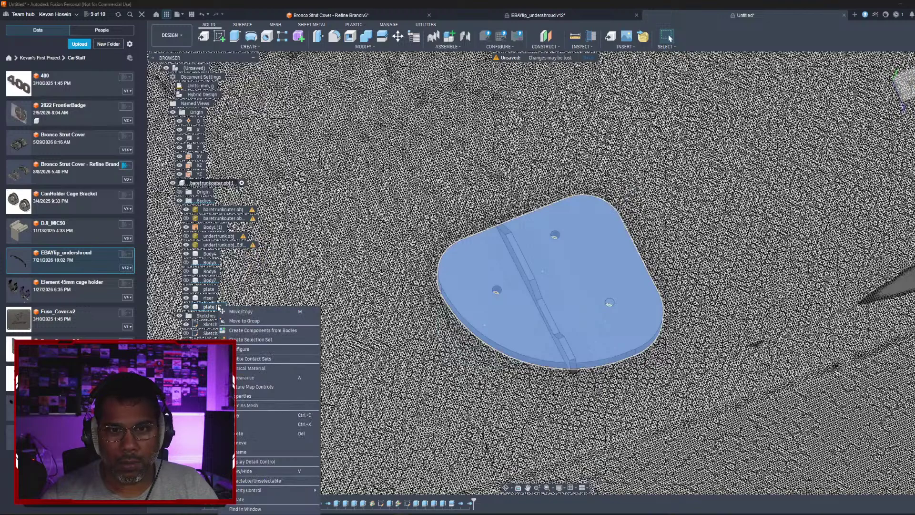
click(139, 307)
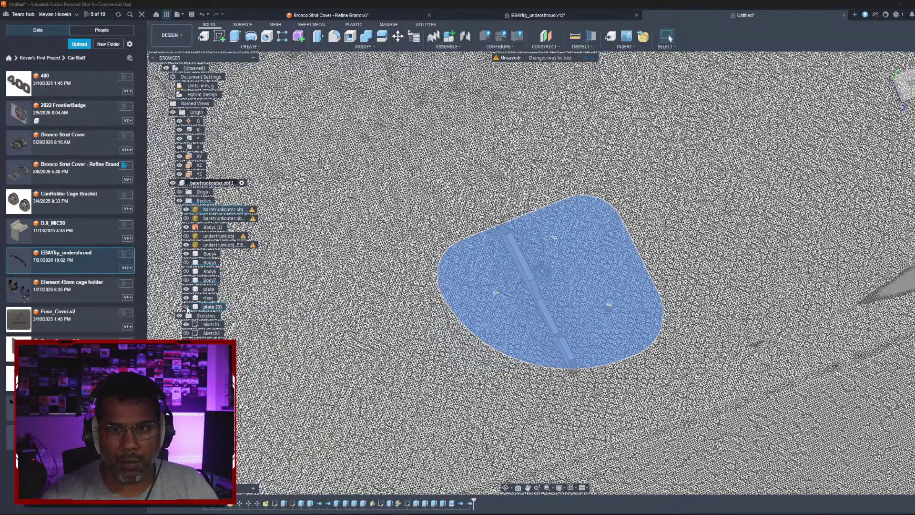
key(Escape)
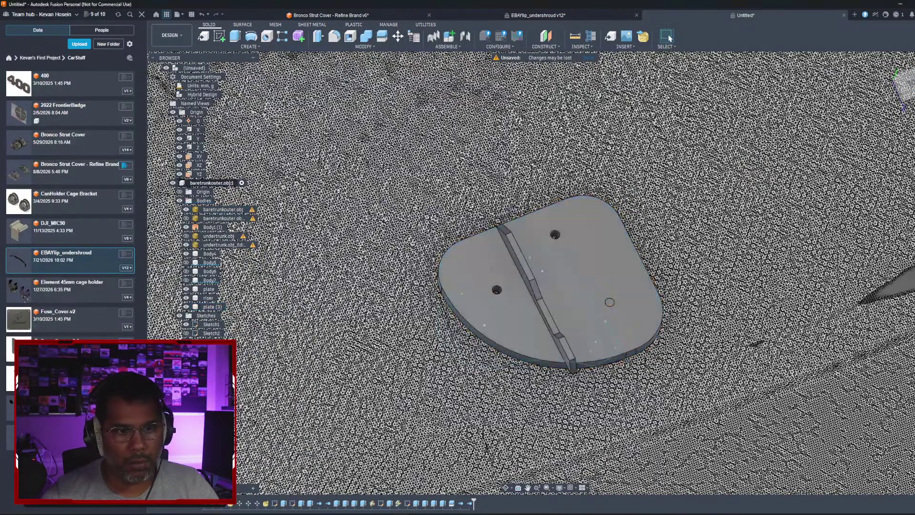
scroll(484, 308, up, 10)
shift+middle_drag(484, 286, 470, 376)
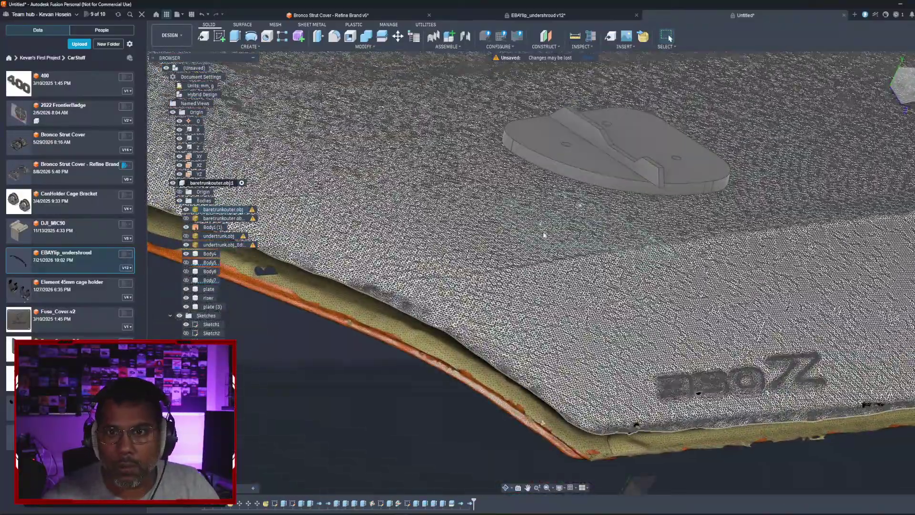
shift+middle_drag(334, 286, 333, 214)
shift+middle_drag(525, 215, 536, 174)
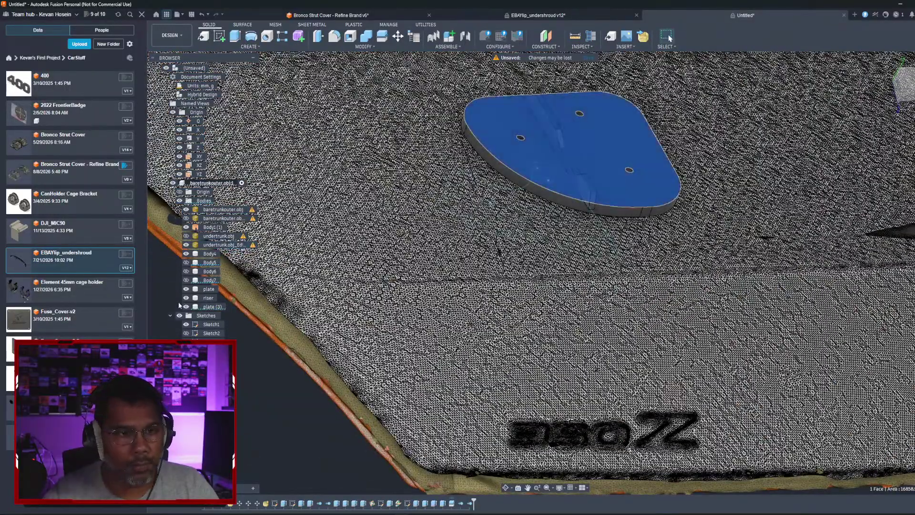
click(187, 306)
click(186, 307)
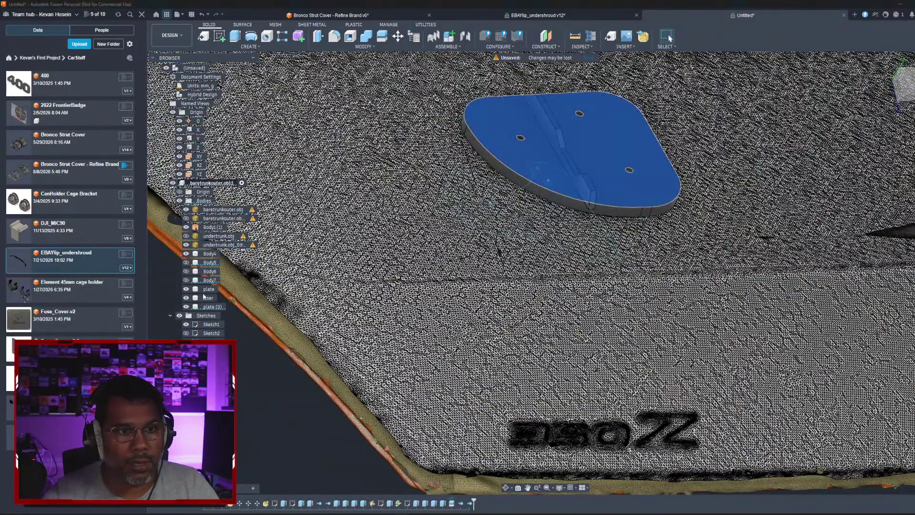
Step: Remove the leftover slot-shaped body named plate from the upper plate's hole and inspect all three holes
right_click(209, 289)
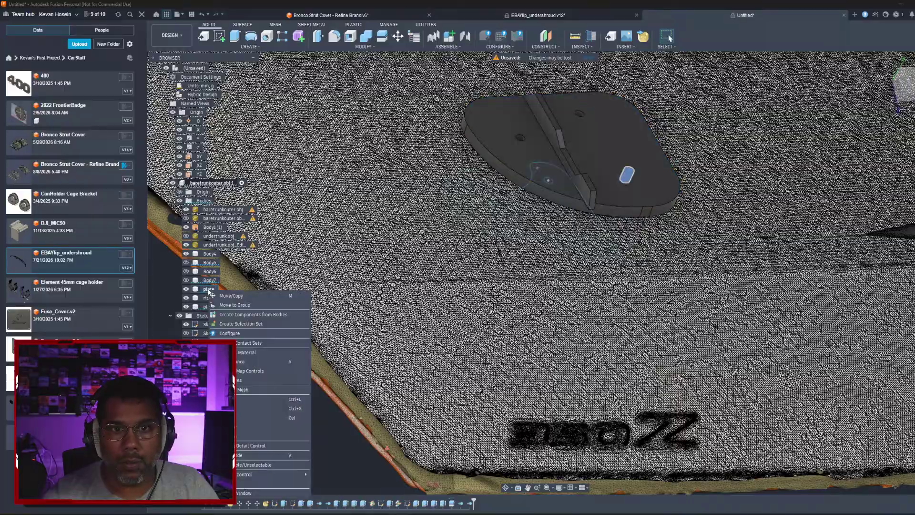
click(237, 426)
shift+middle_drag(476, 182, 525, 248)
scroll(524, 248, up, 3)
shift+middle_drag(524, 286, 463, 268)
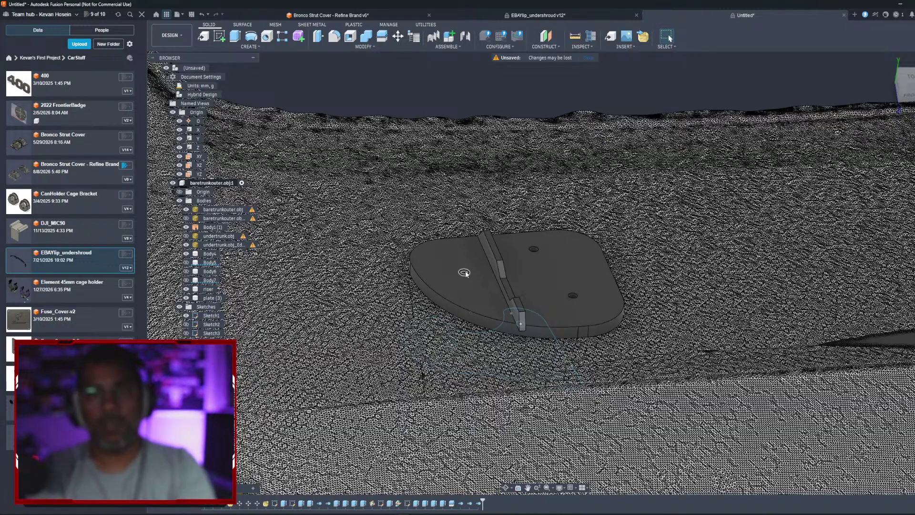
shift+middle_drag(464, 272, 527, 257)
scroll(527, 257, up, 5)
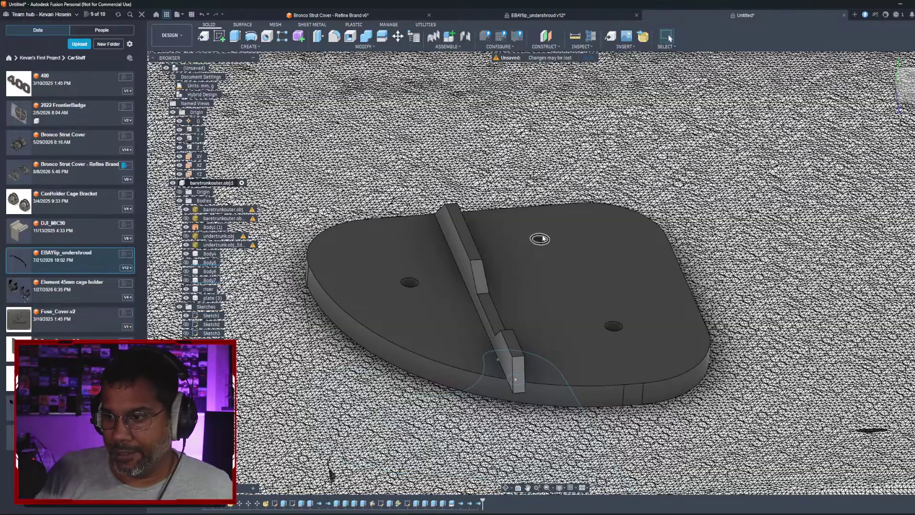
scroll(542, 258, down, 7)
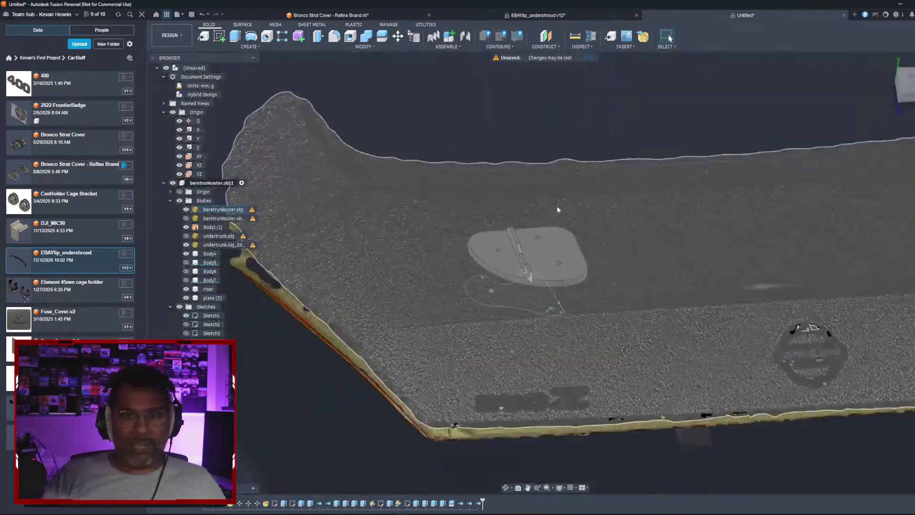
Step: Insert the wing scan mesh wang1.obj from the local computer into the design
shift+middle_drag(558, 208, 604, 149)
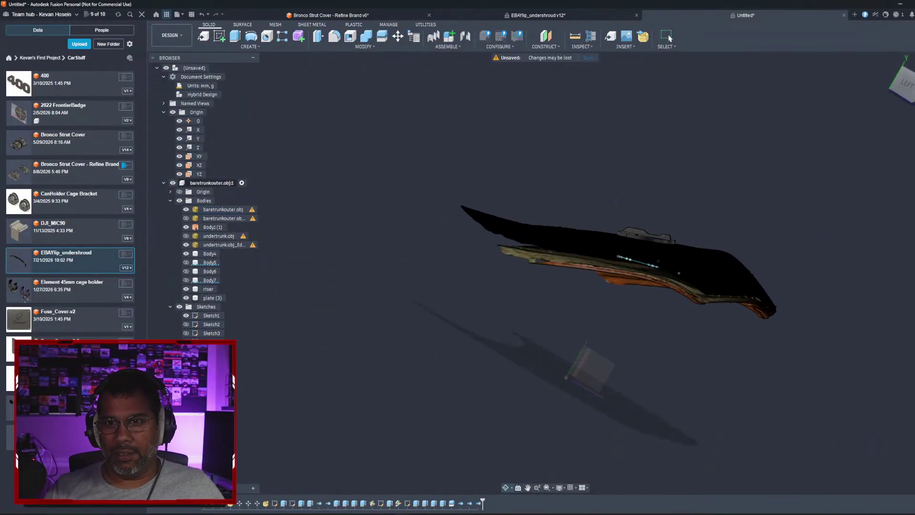
click(625, 47)
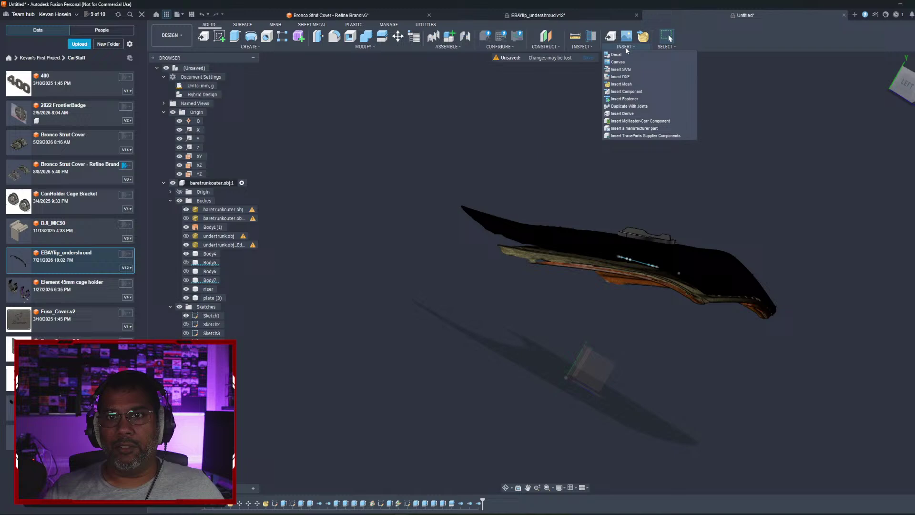
click(622, 84)
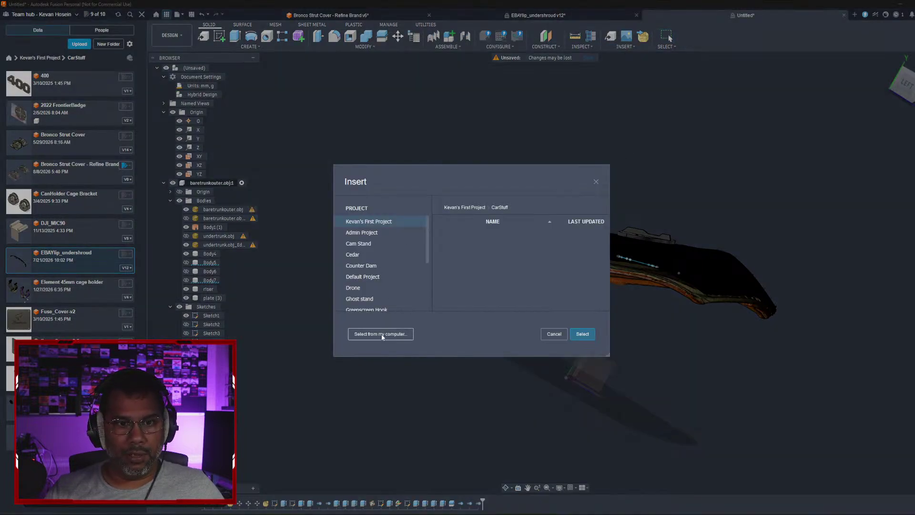
click(381, 334)
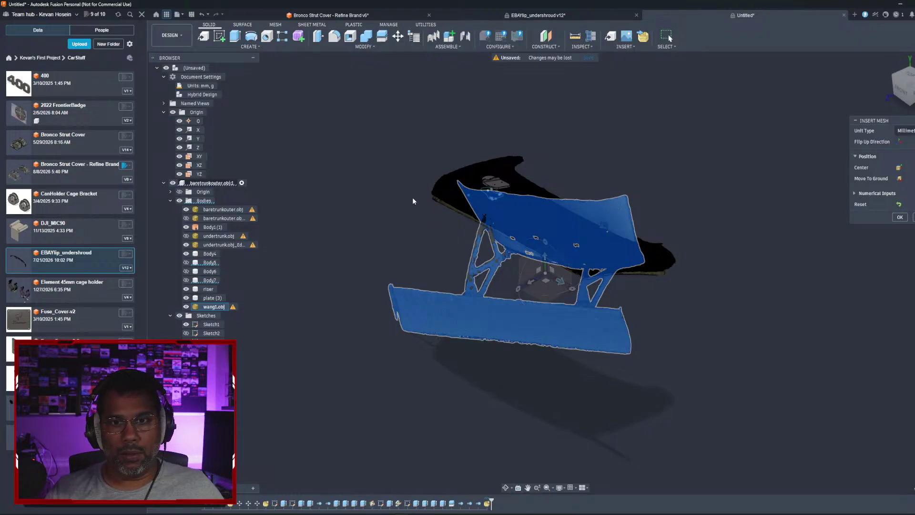
Step: Rotate the inserted wing mesh about its axes to roughly align its trunk surface with the scanned trunk
shift+middle_drag(413, 200, 482, 160)
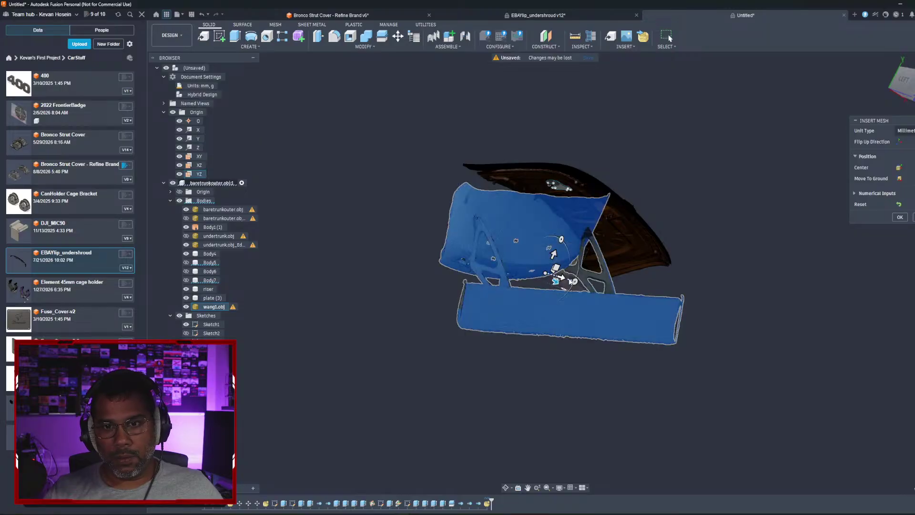
drag(574, 280, 641, 241)
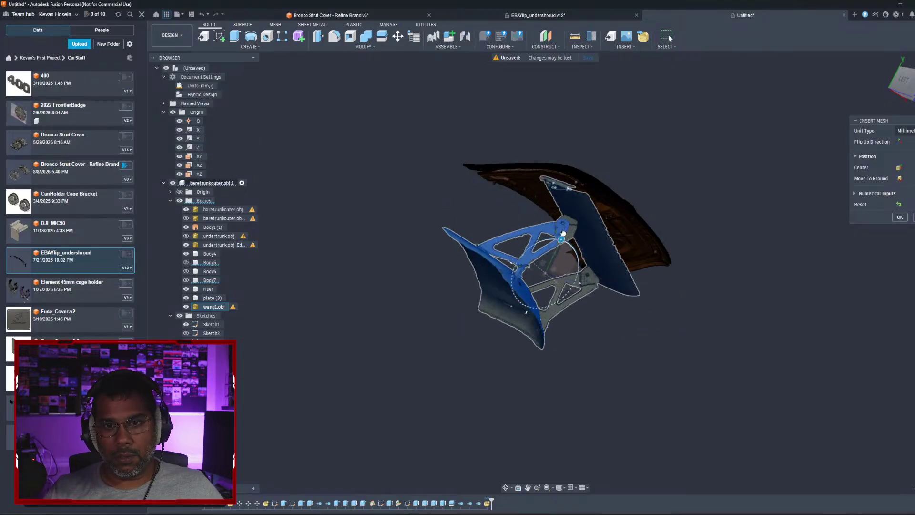
shift+middle_drag(651, 233, 614, 222)
mouse_move(577, 290)
mouse_down()
mouse_move(580, 281)
mouse_move(576, 292)
mouse_up()
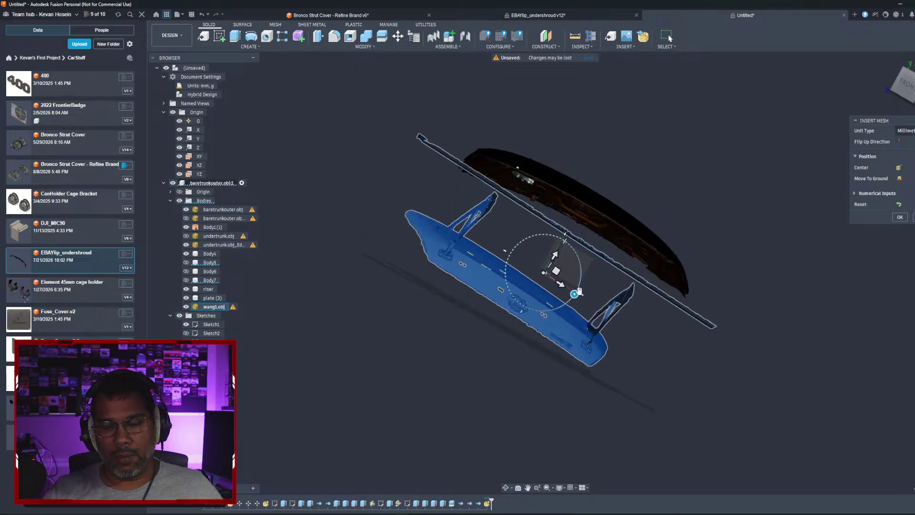
mouse_move(577, 293)
shift+middle_down()
mouse_move(626, 313)
mouse_move(574, 294)
shift+middle_up()
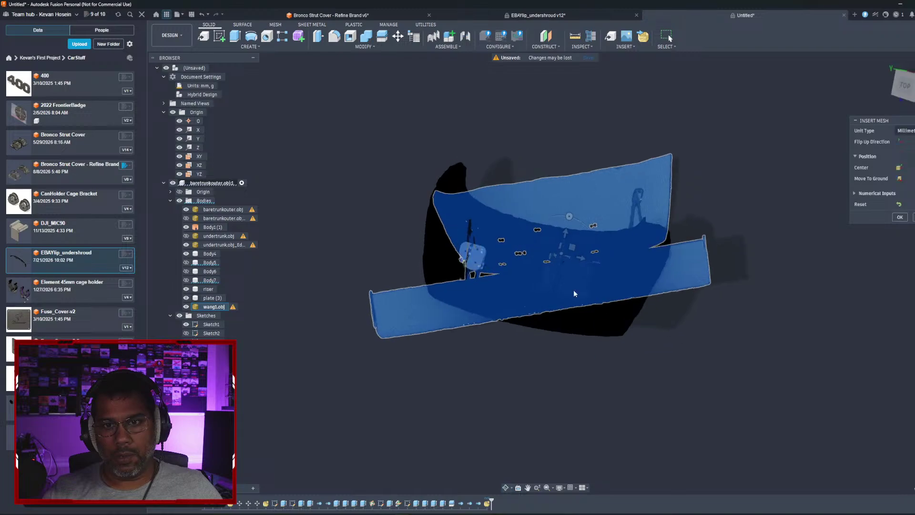
drag(570, 217, 581, 222)
Step: Raise the wing mesh to the scanned trunk's level, adjust its tilt and finish the mesh insertion
shift+middle_drag(719, 275, 666, 248)
drag(597, 271, 554, 149)
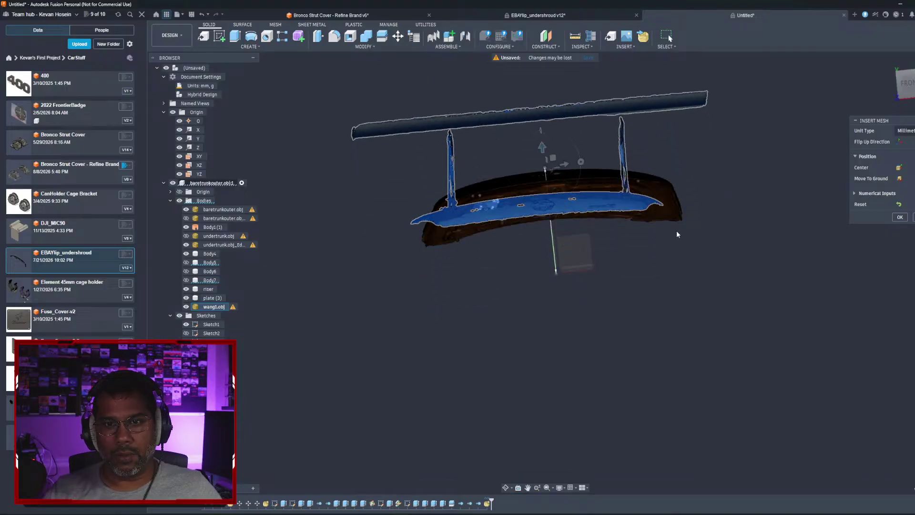
shift+middle_drag(677, 234, 721, 214)
mouse_move(555, 135)
mouse_down()
mouse_move(538, 131)
mouse_move(569, 153)
mouse_move(541, 134)
mouse_move(549, 139)
mouse_up()
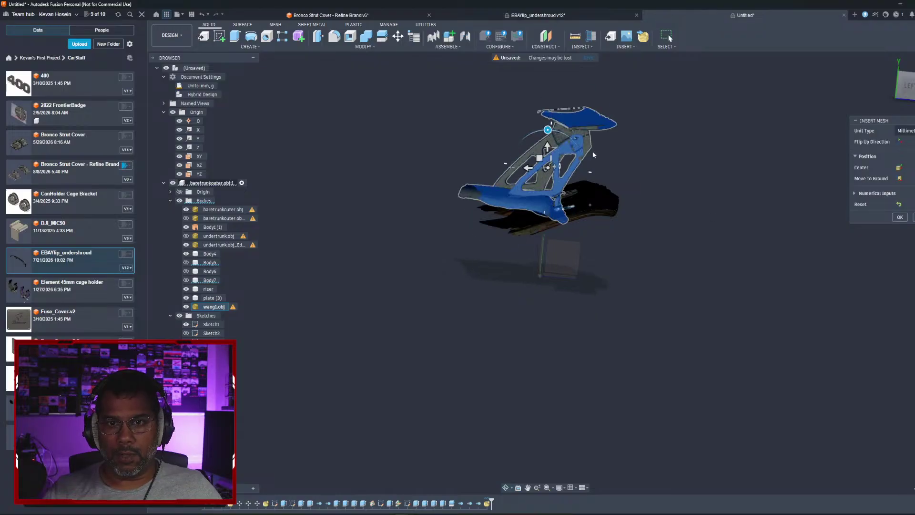
click(900, 217)
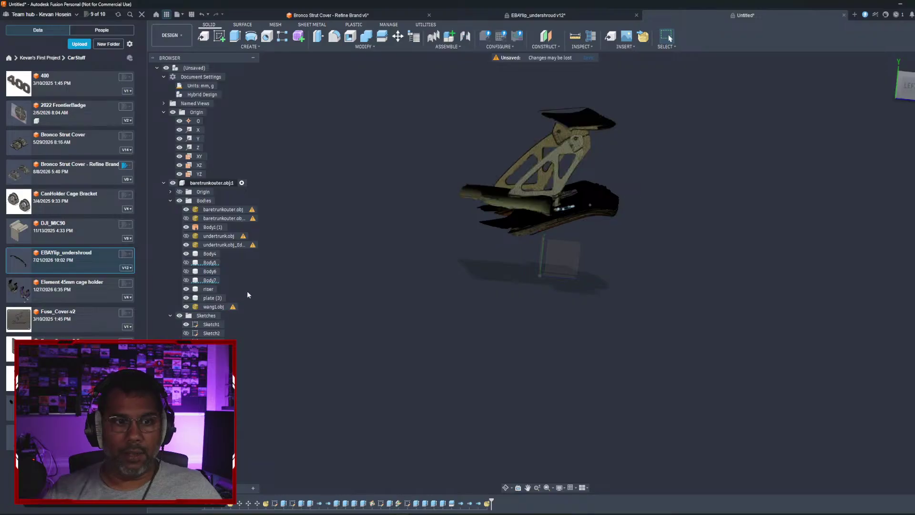
right_click(217, 308)
click(234, 311)
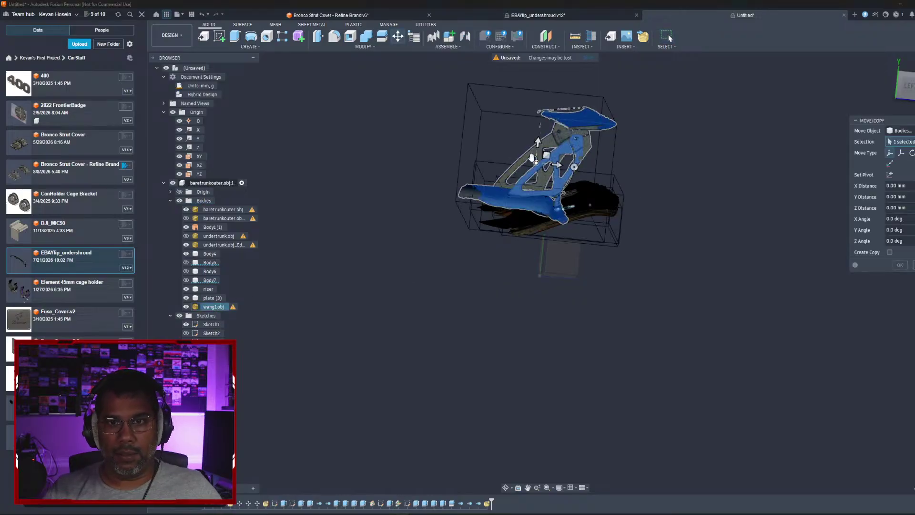
shift+middle_drag(526, 235, 501, 224)
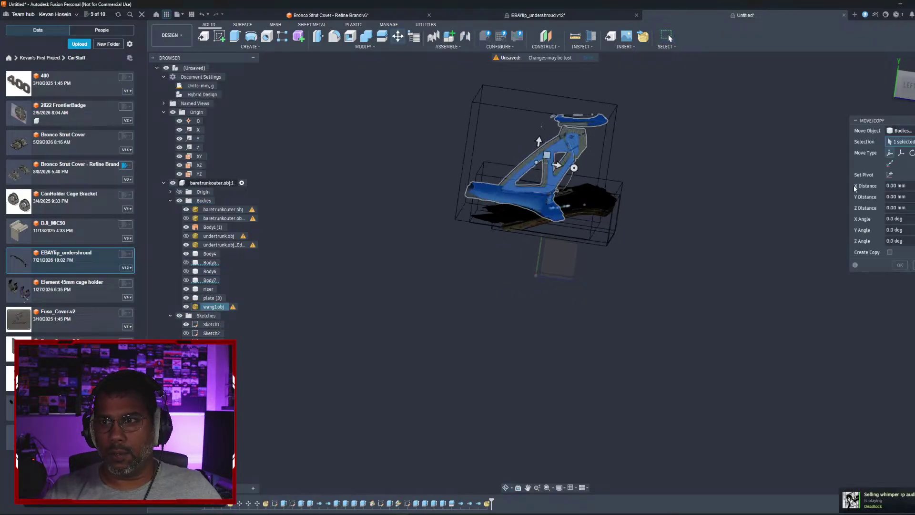
click(911, 154)
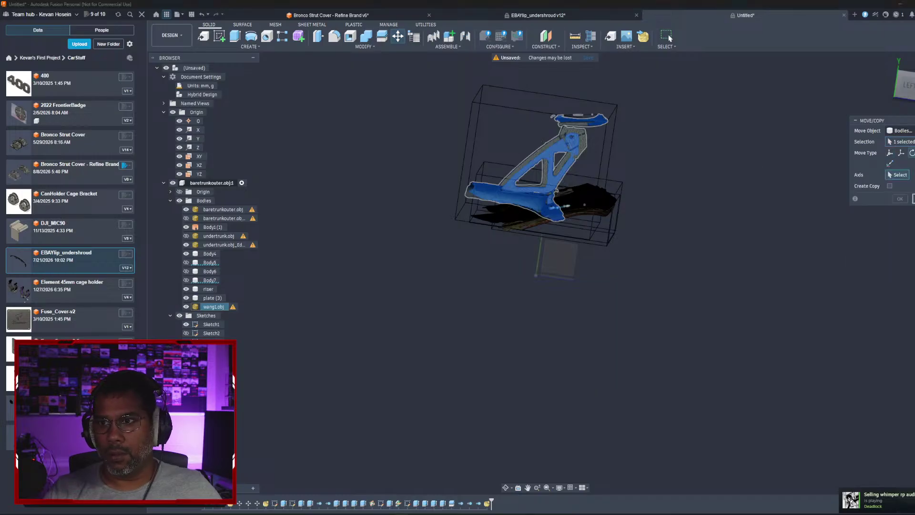
key(Escape)
Step: Rotate the wang1.obj mesh by -35 degrees about X and 3 degrees about Z
right_click(213, 307)
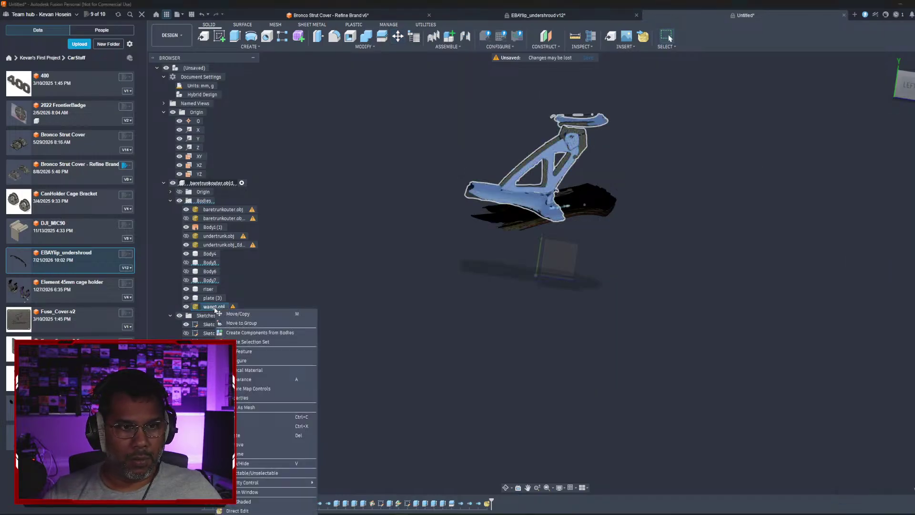
click(256, 319)
shift+middle_drag(458, 258, 405, 274)
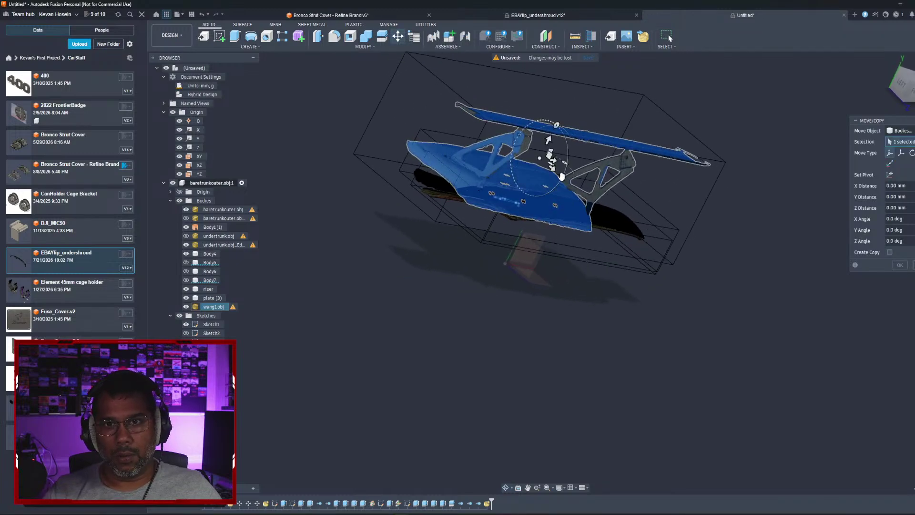
drag(562, 178, 607, 157)
shift+middle_drag(591, 181, 440, 290)
middle_drag(529, 253, 529, 293)
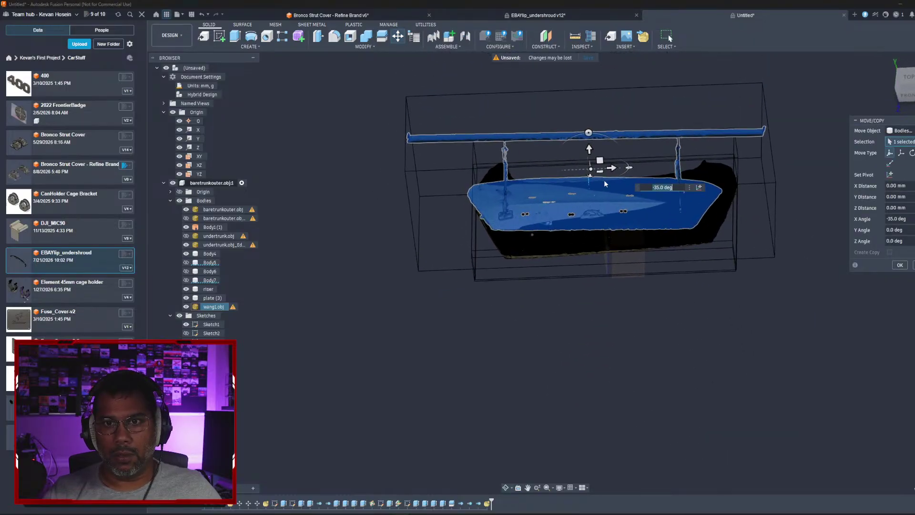
drag(589, 133, 587, 133)
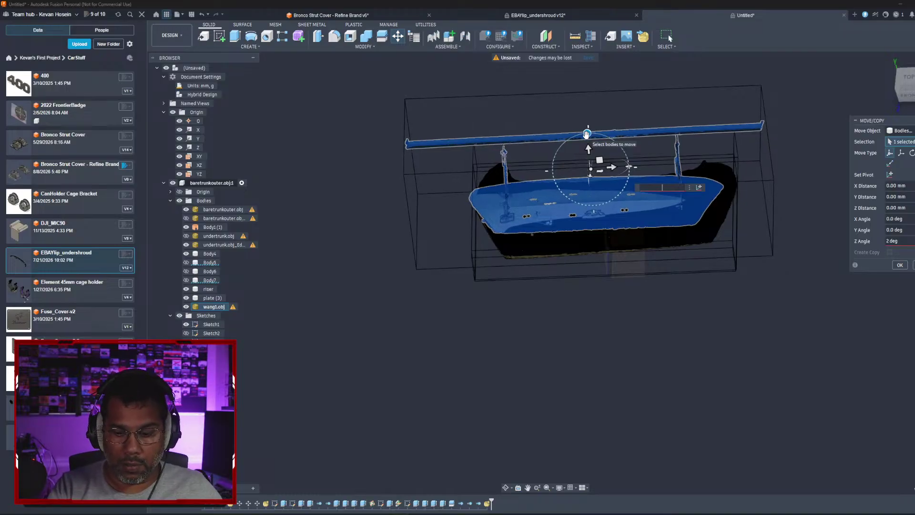
text(3)
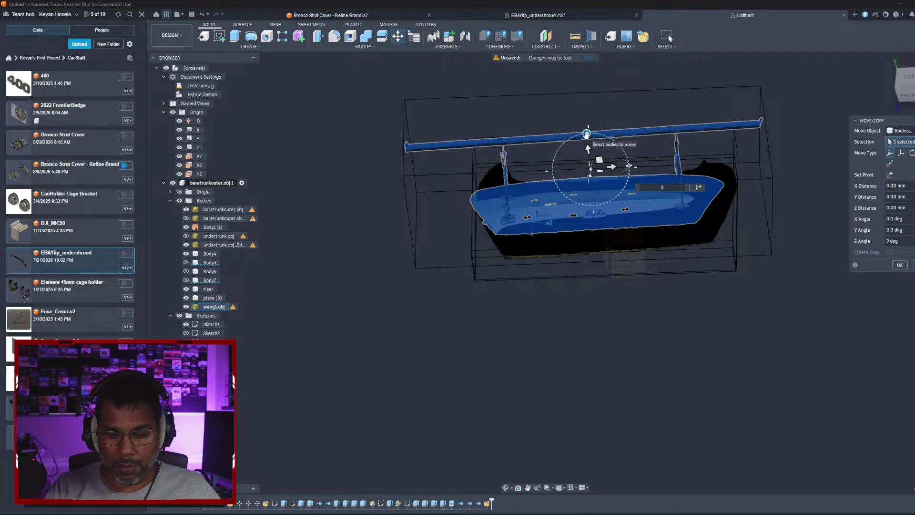
key(Return)
Step: Rotate the wang1.obj mesh 10 degrees about X and shift it 50 mm along X
shift+middle_drag(582, 127, 646, 168)
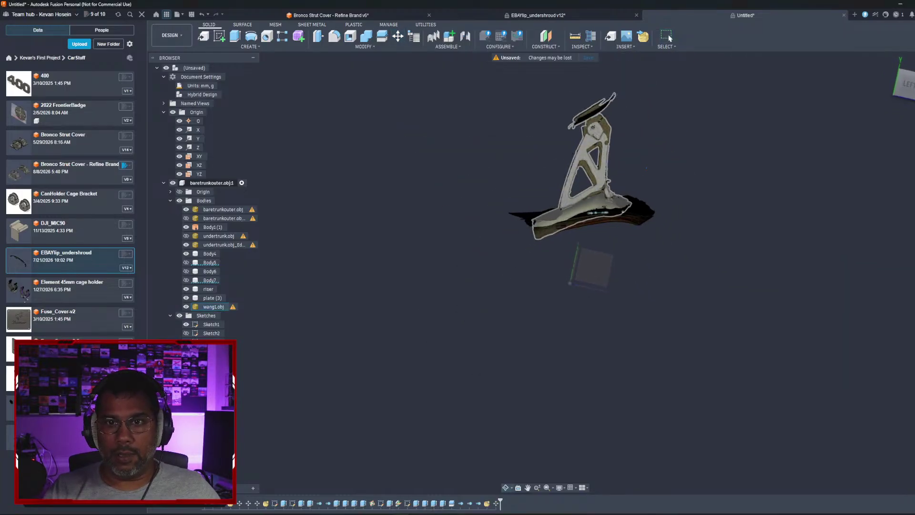
right_click(224, 308)
click(240, 312)
mouse_move(499, 265)
shift+middle_down()
mouse_move(524, 209)
mouse_move(509, 268)
shift+middle_up()
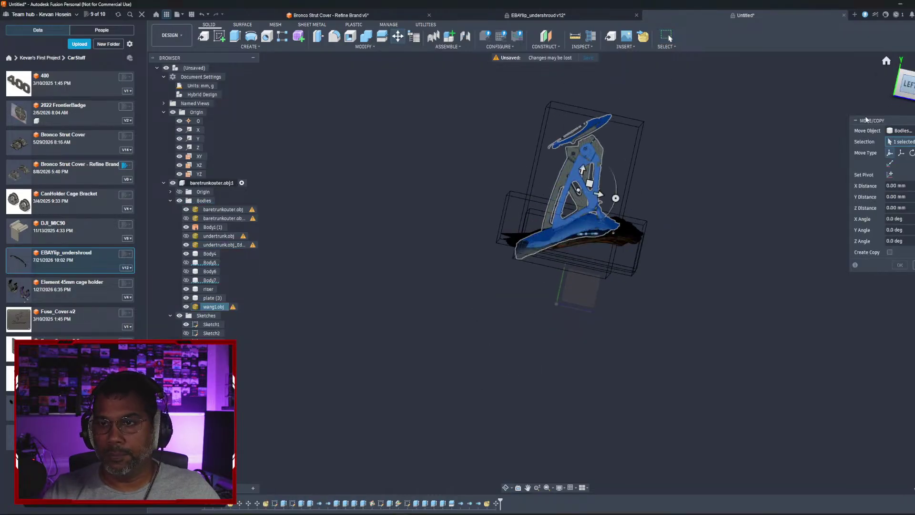
drag(604, 188, 635, 197)
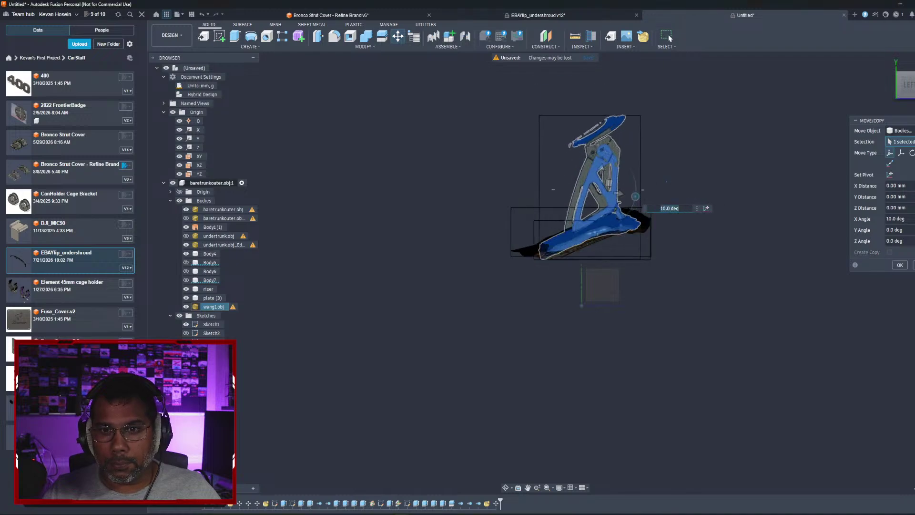
shift+middle_drag(636, 200, 587, 262)
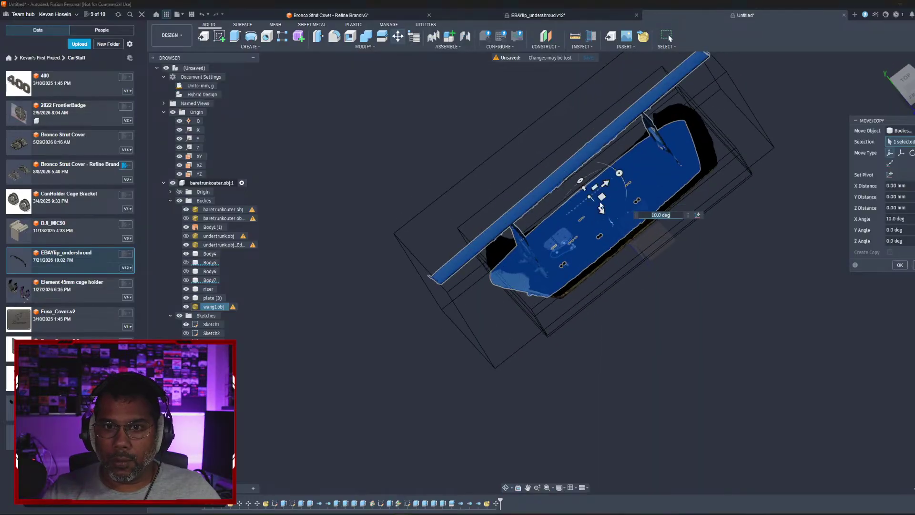
drag(605, 183, 615, 178)
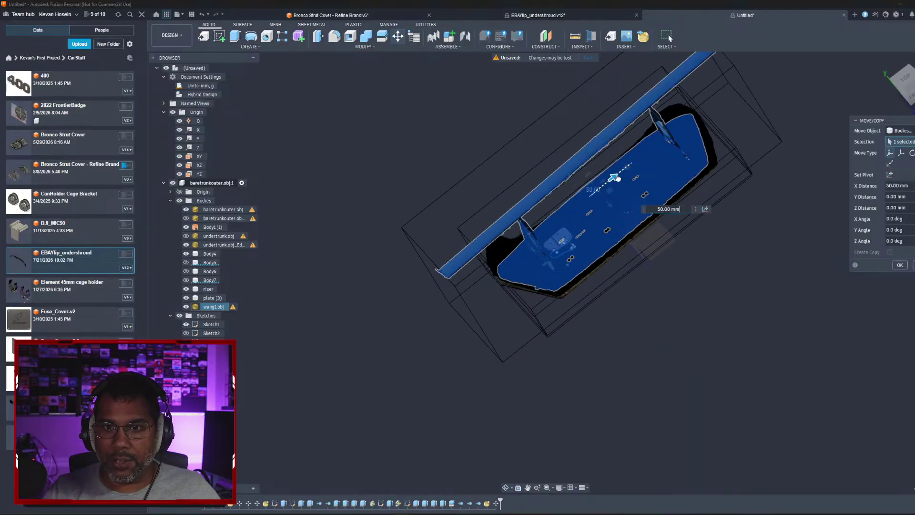
shift+middle_drag(614, 178, 668, 214)
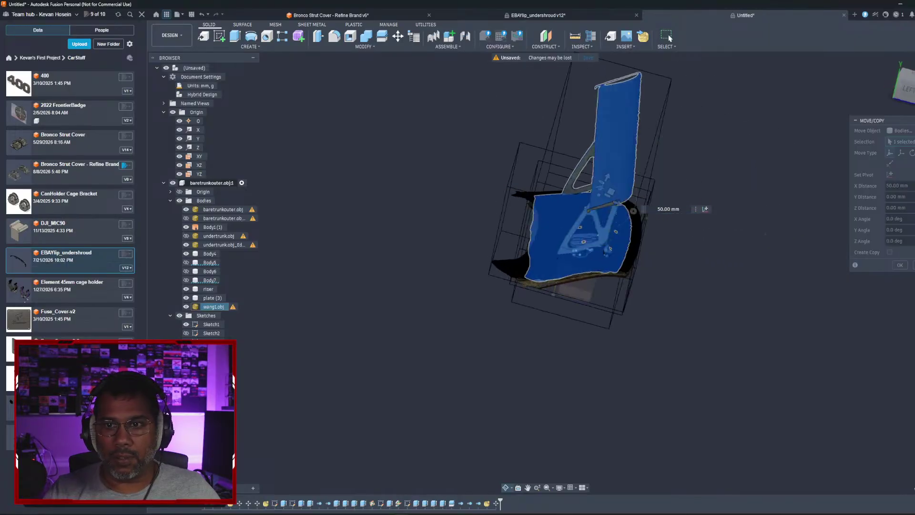
click(900, 264)
Step: Hide the baretrunkouter.obj mesh and examine the wing mesh's alignment with the trunk from above, below and the side
shift+middle_drag(545, 302, 456, 281)
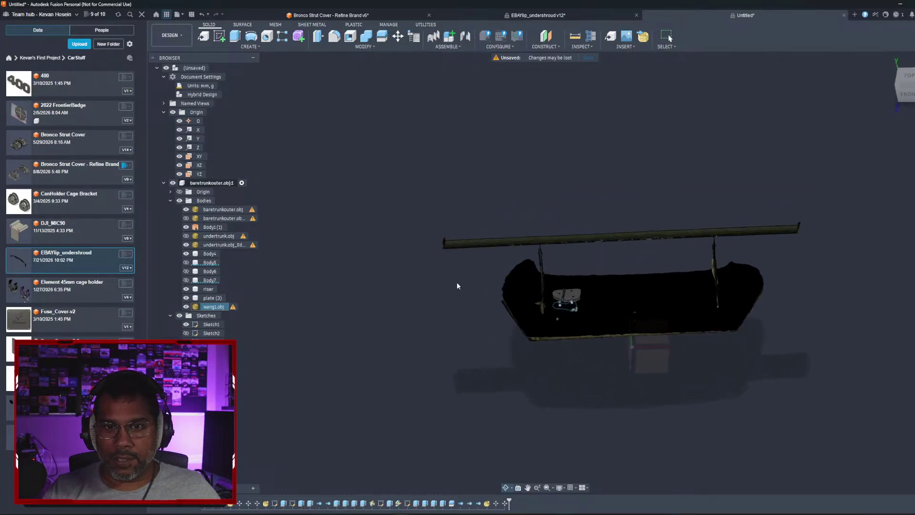
scroll(567, 301, up, 5)
shift+middle_drag(567, 305, 549, 313)
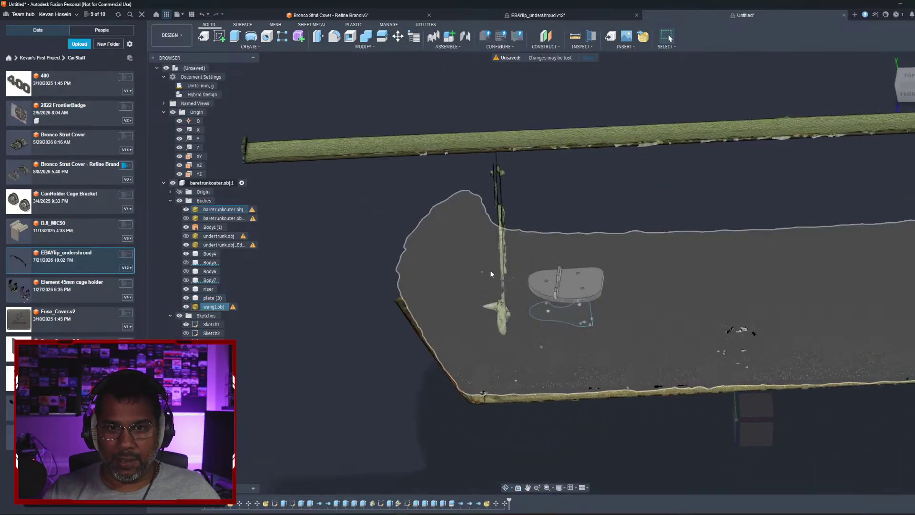
shift+middle_drag(491, 273, 409, 301)
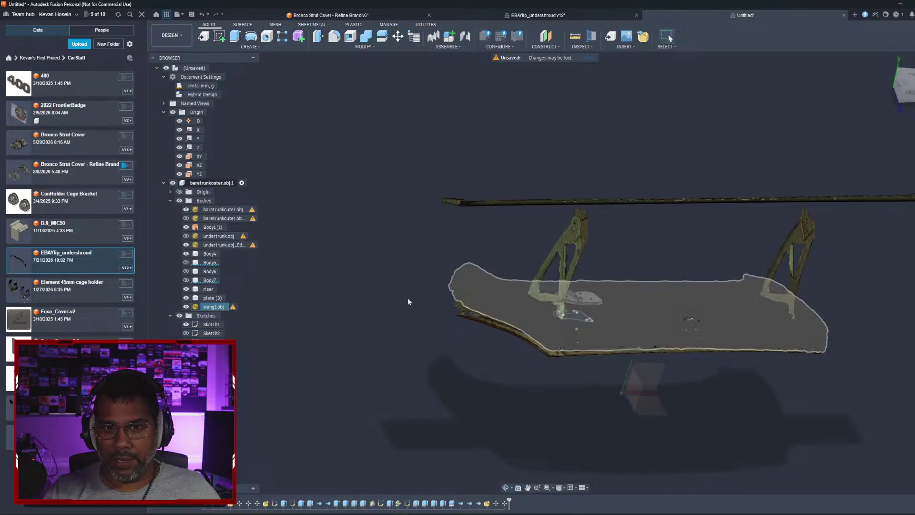
click(186, 209)
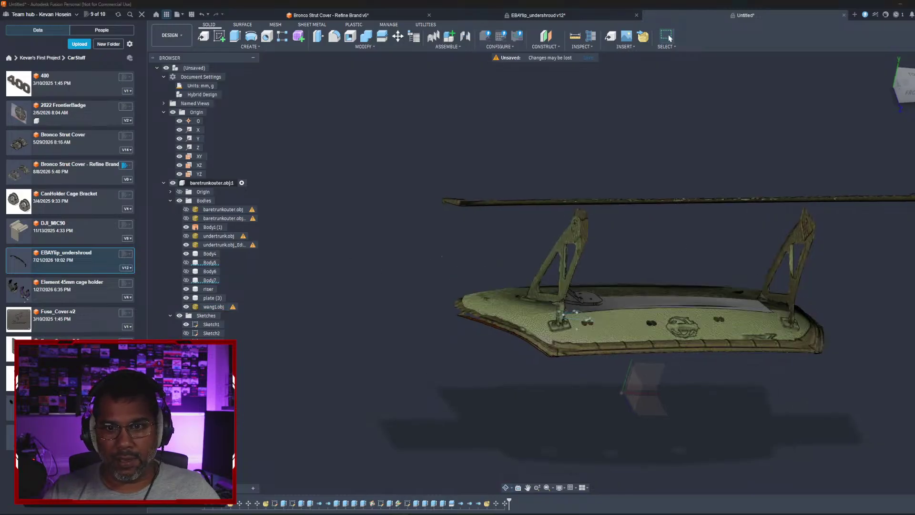
mouse_move(448, 248)
shift+middle_down()
mouse_move(457, 296)
mouse_move(472, 286)
mouse_move(443, 264)
shift+middle_up()
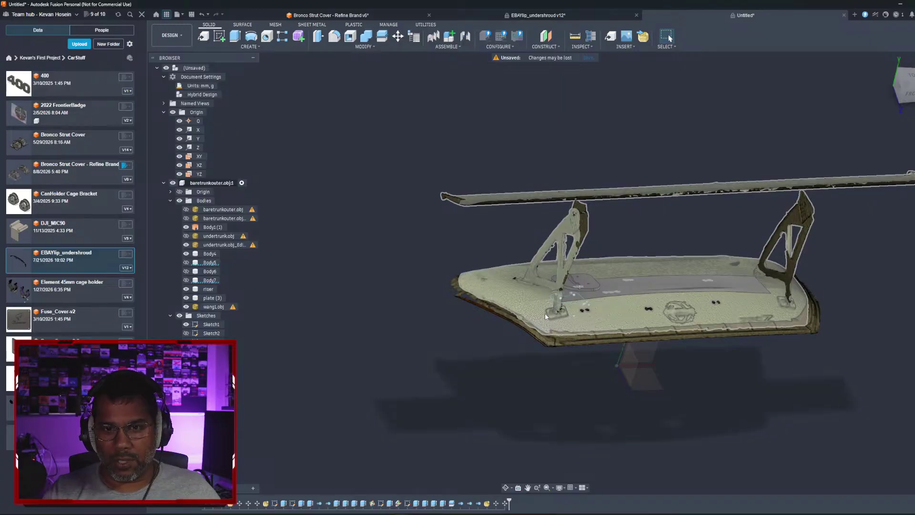
shift+middle_drag(549, 312, 548, 257)
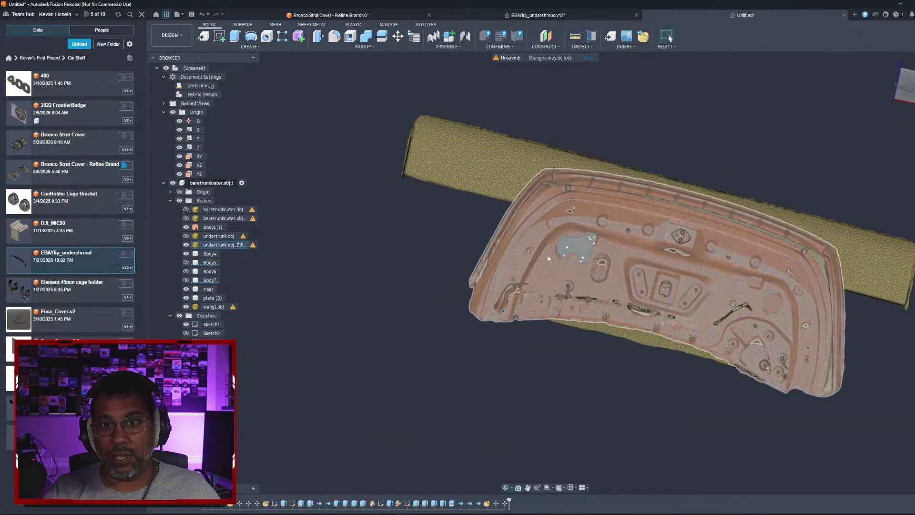
shift+middle_drag(553, 187, 523, 267)
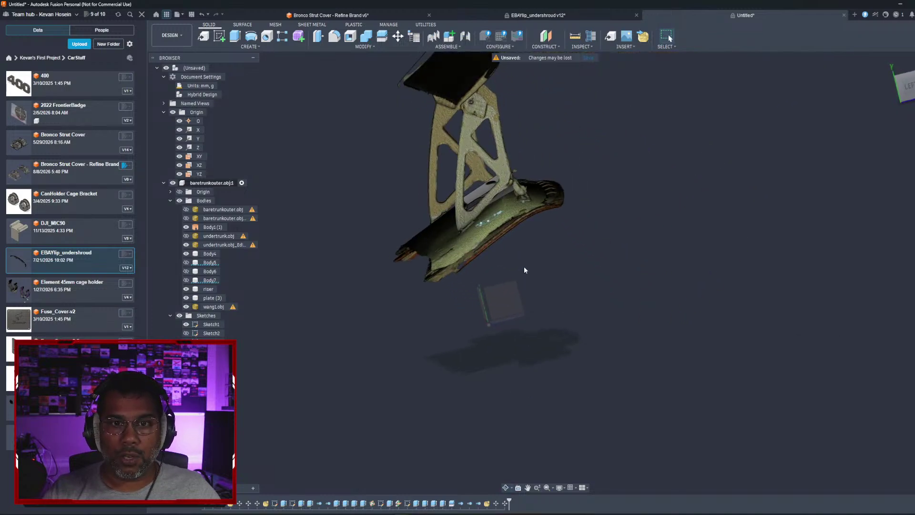
Step: Move the wang1.obj mesh about 50 mm along Z, and a further 2, 8 and -3 mm or so along X, Y and Z
click(505, 209)
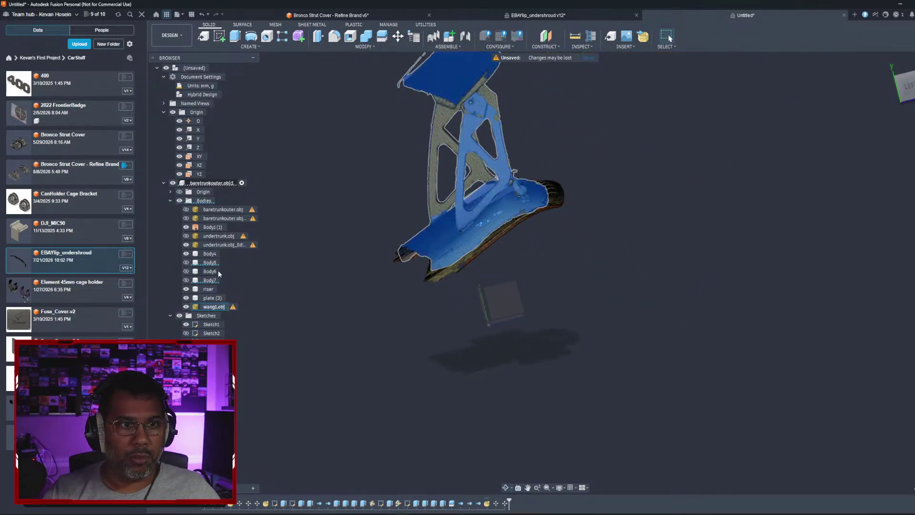
right_click(220, 307)
click(249, 314)
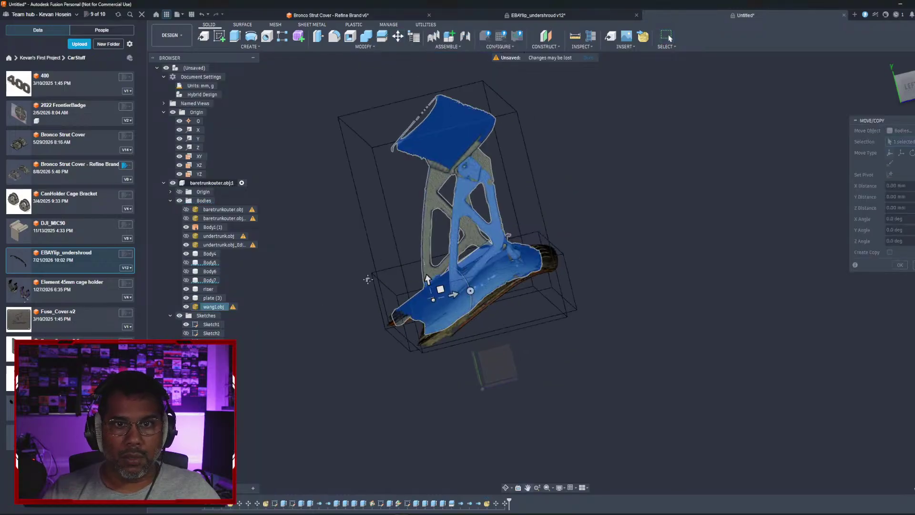
mouse_move(451, 329)
mouse_down()
mouse_move(463, 332)
mouse_move(461, 325)
mouse_up()
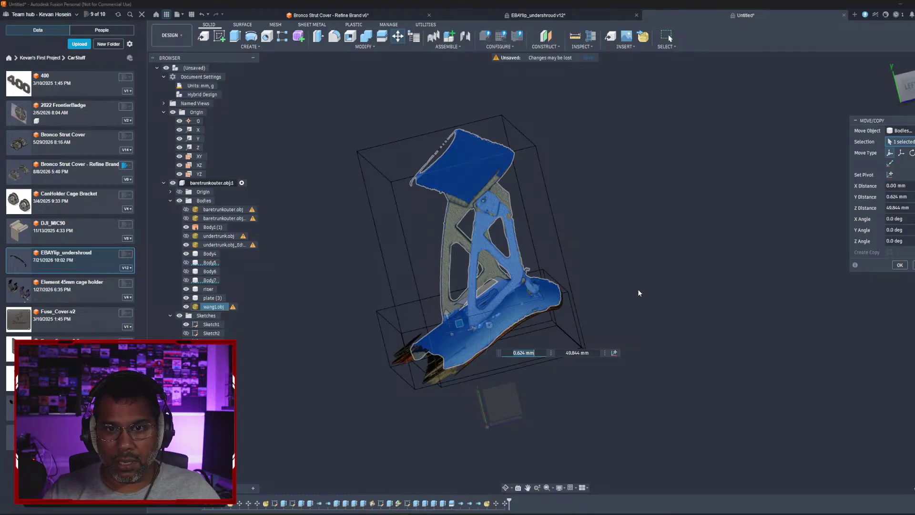
click(905, 85)
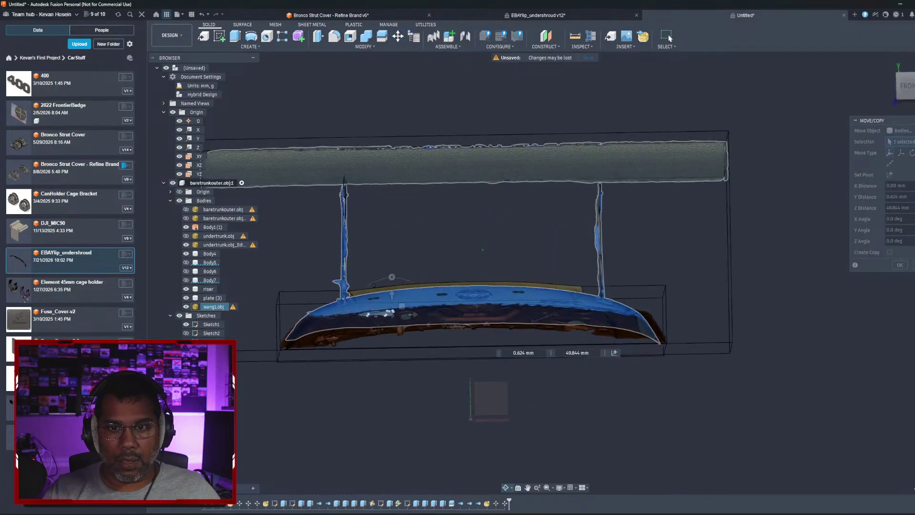
drag(906, 85, 564, 286)
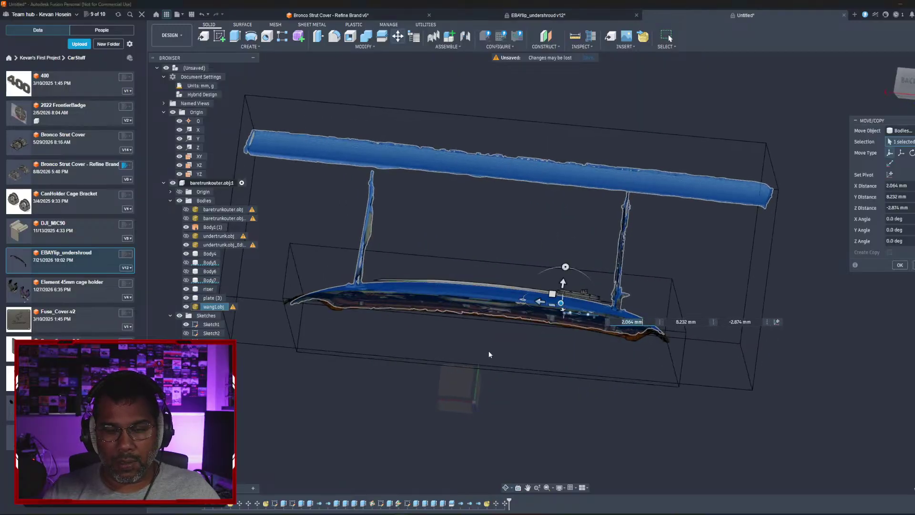
shift+middle_drag(488, 351, 751, 323)
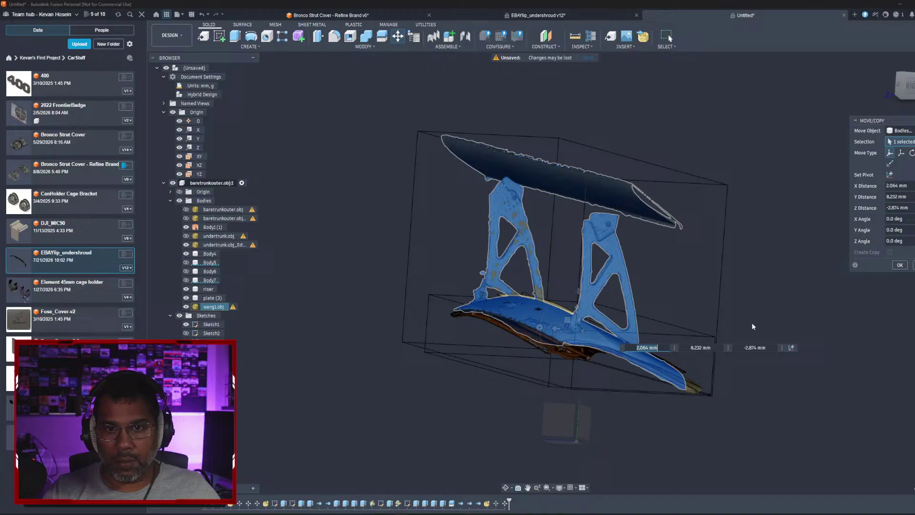
click(899, 266)
Step: Examine the wing mesh's fit on the trunk and the plate's position against the trunk's underside
shift+middle_drag(786, 297, 488, 291)
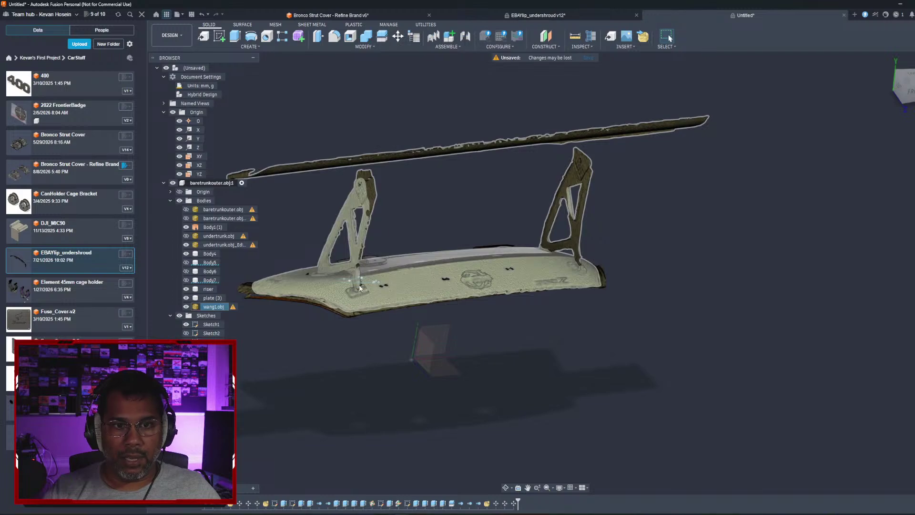
shift+middle_drag(360, 288, 385, 212)
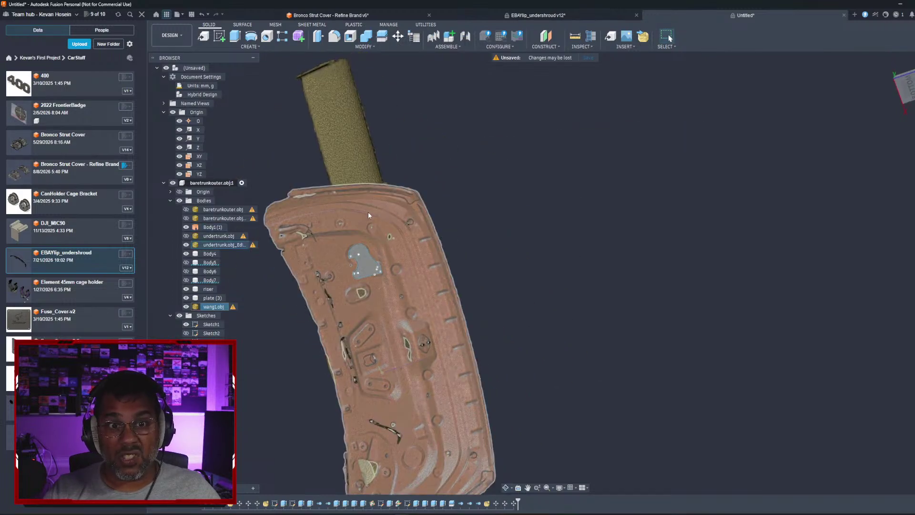
scroll(391, 214, up, 5)
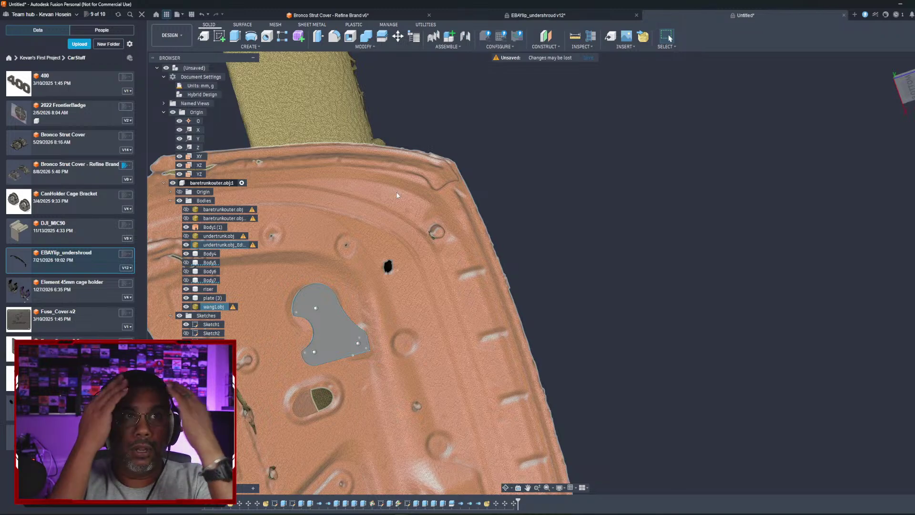
shift+middle_drag(456, 113, 584, 86)
shift+middle_drag(469, 268, 489, 247)
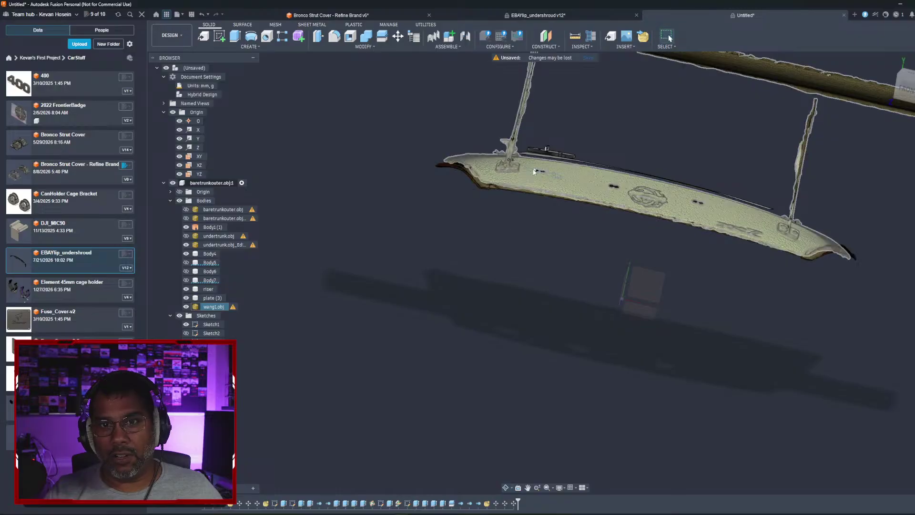
shift+middle_drag(577, 141, 496, 179)
Step: Mirror the plate (3) body across the YZ origin plane as a new body on the other side of the trunk
click(494, 172)
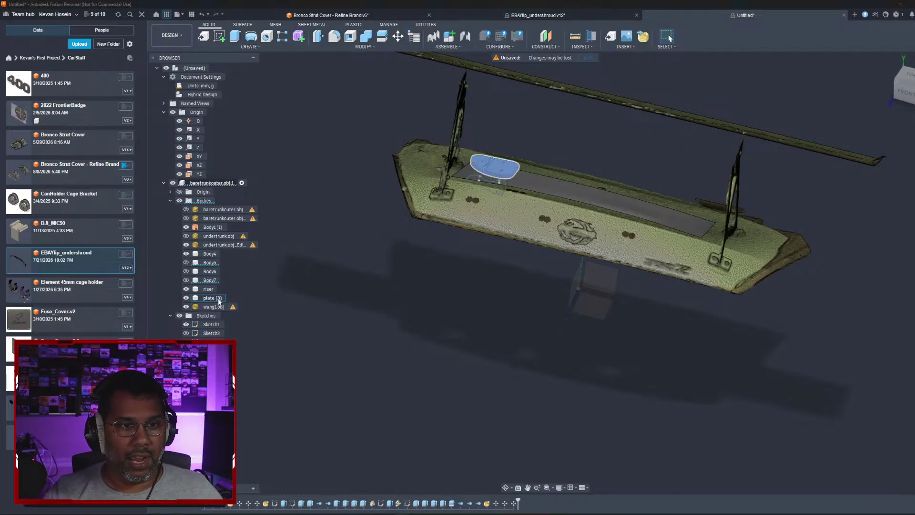
click(343, 48)
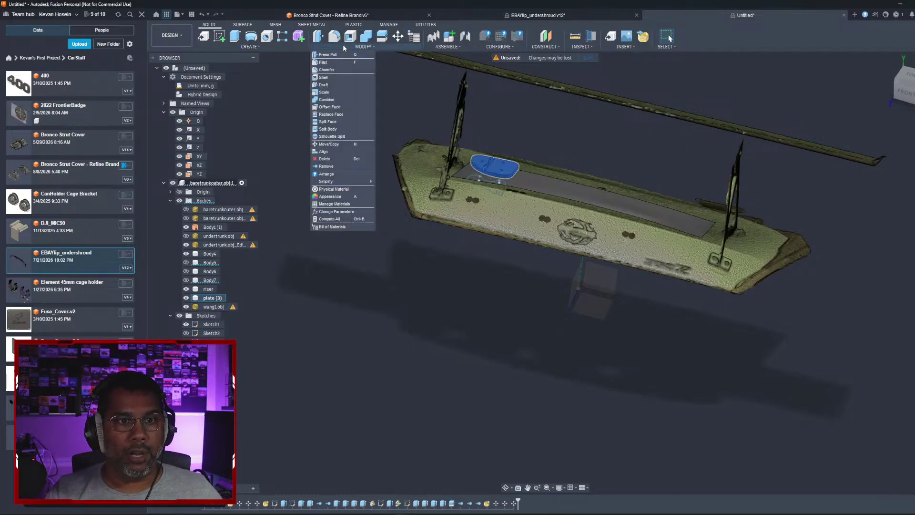
click(250, 46)
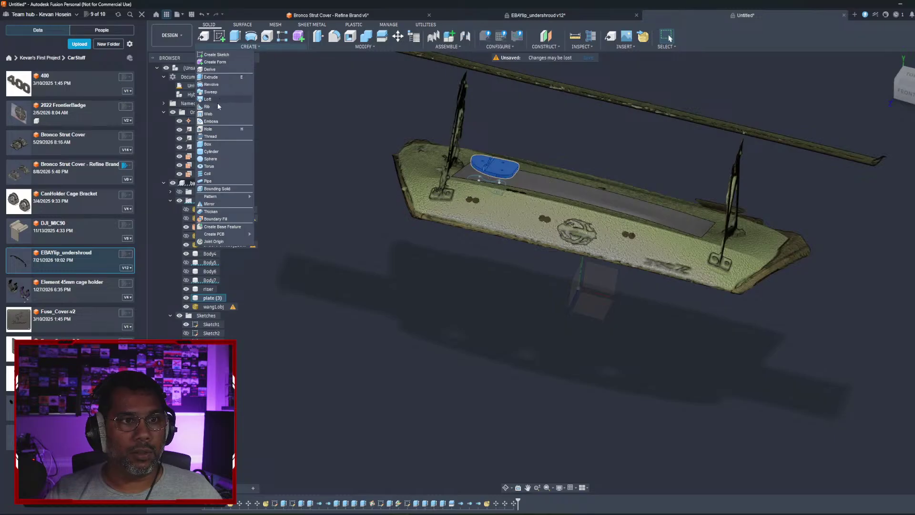
click(208, 203)
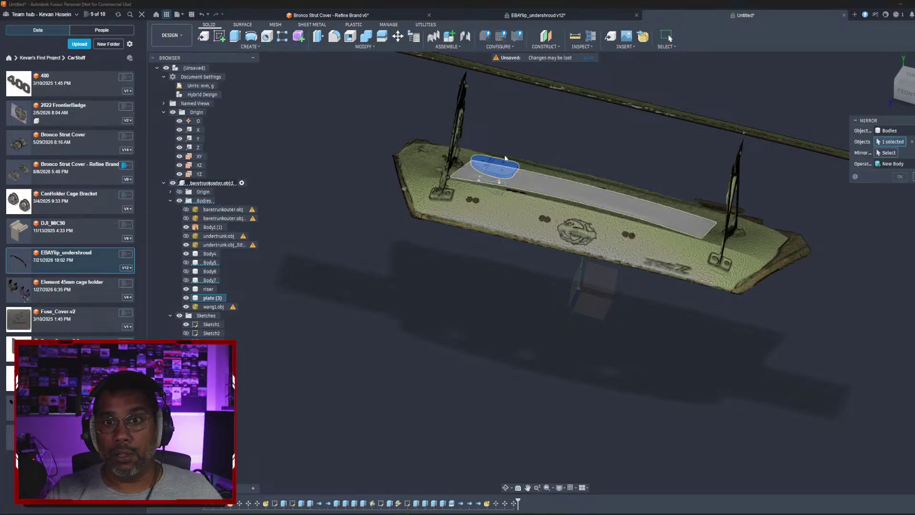
click(886, 153)
shift+middle_drag(650, 294, 586, 286)
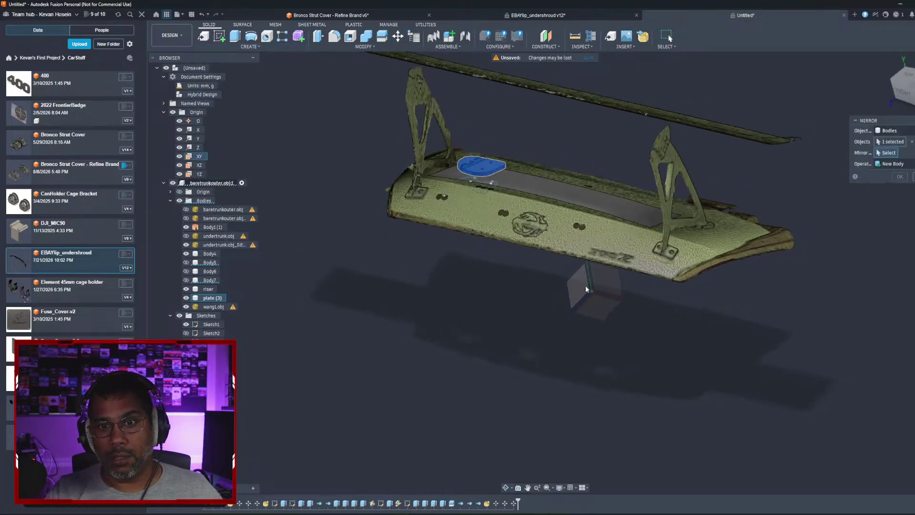
click(576, 289)
click(900, 176)
shift+middle_drag(715, 267, 596, 286)
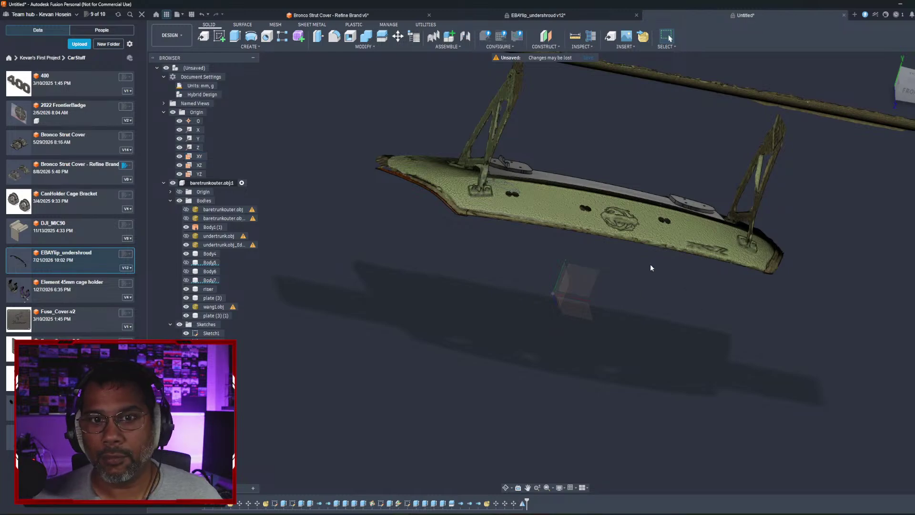
Step: Mirror the underside plate Body4 across the YZ origin plane as a new body
scroll(645, 246, down, 2)
scroll(639, 245, up, 4)
shift+middle_drag(640, 246, 468, 245)
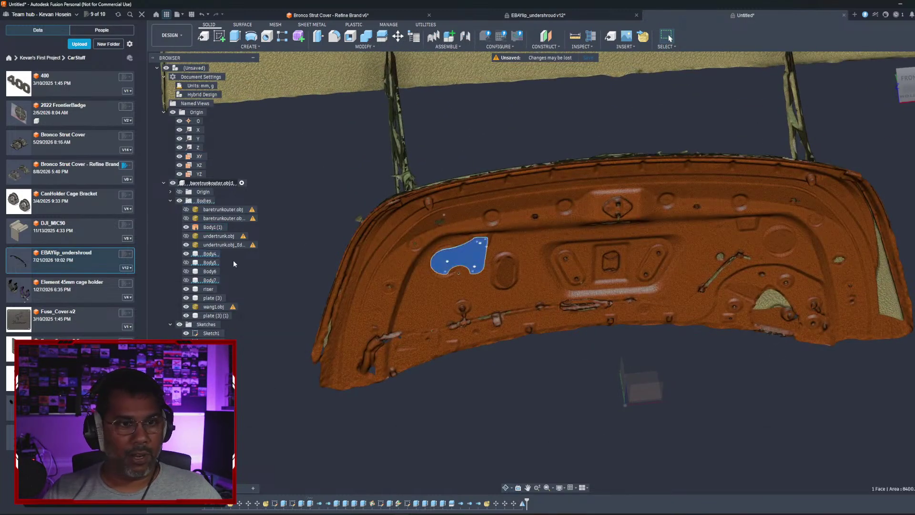
click(258, 47)
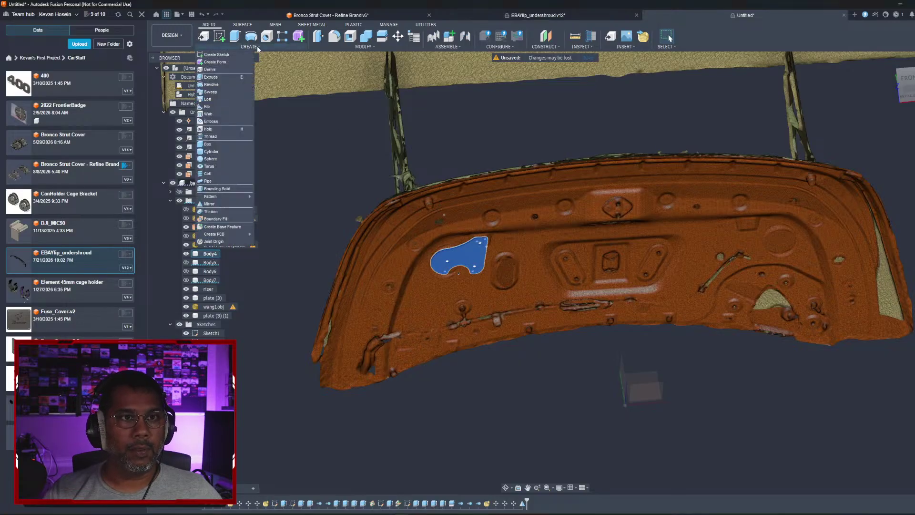
click(210, 203)
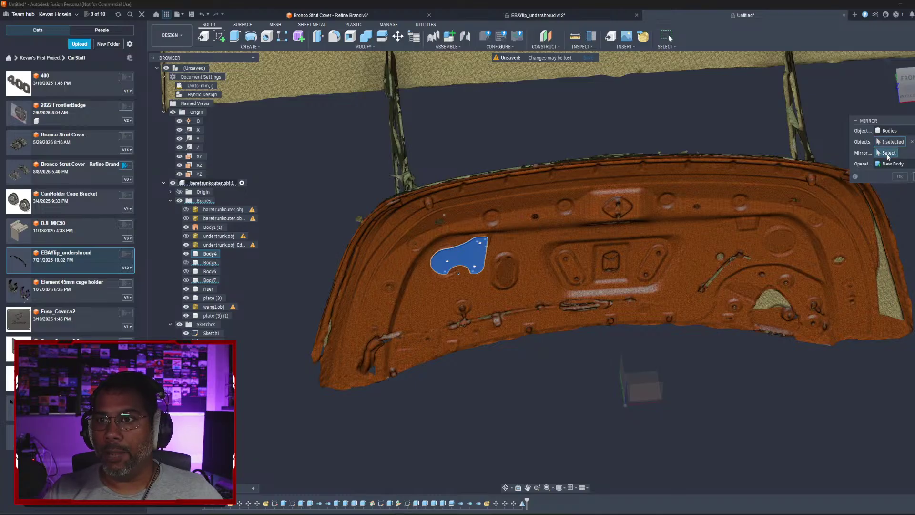
shift+middle_drag(692, 359, 734, 275)
click(563, 413)
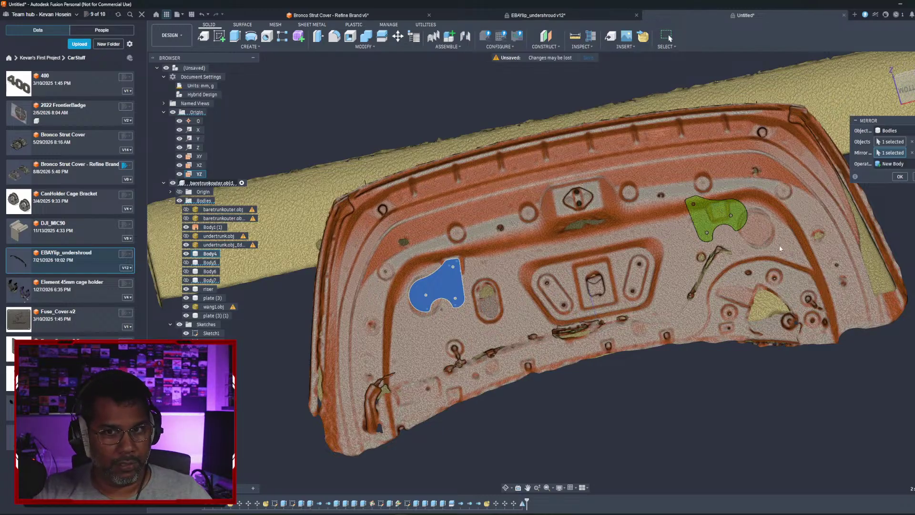
click(903, 178)
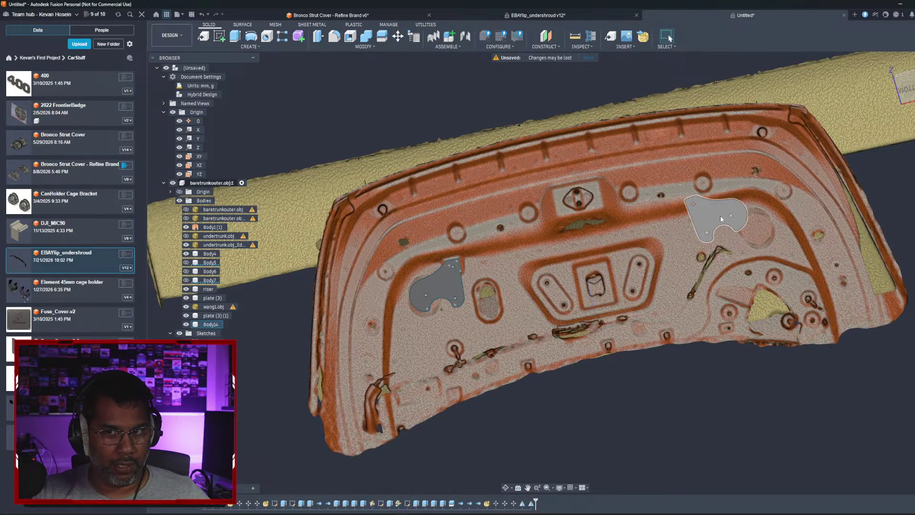
mouse_move(721, 216)
mouse_down()
mouse_move(740, 224)
mouse_move(720, 223)
mouse_up()
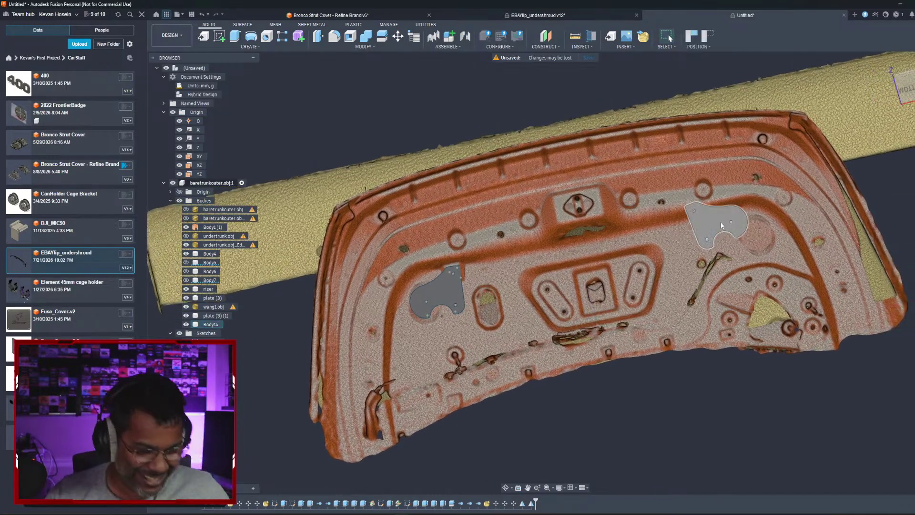
click(725, 226)
right_click(721, 227)
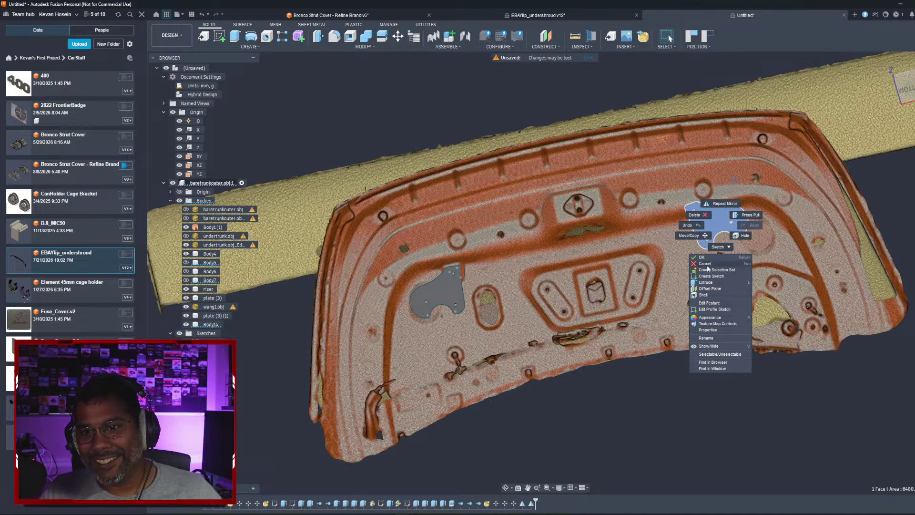
click(701, 235)
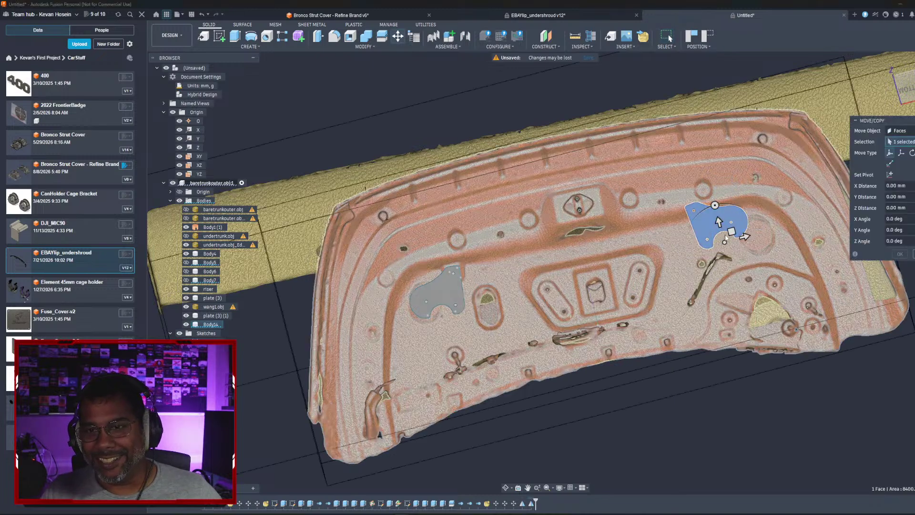
drag(725, 242, 746, 250)
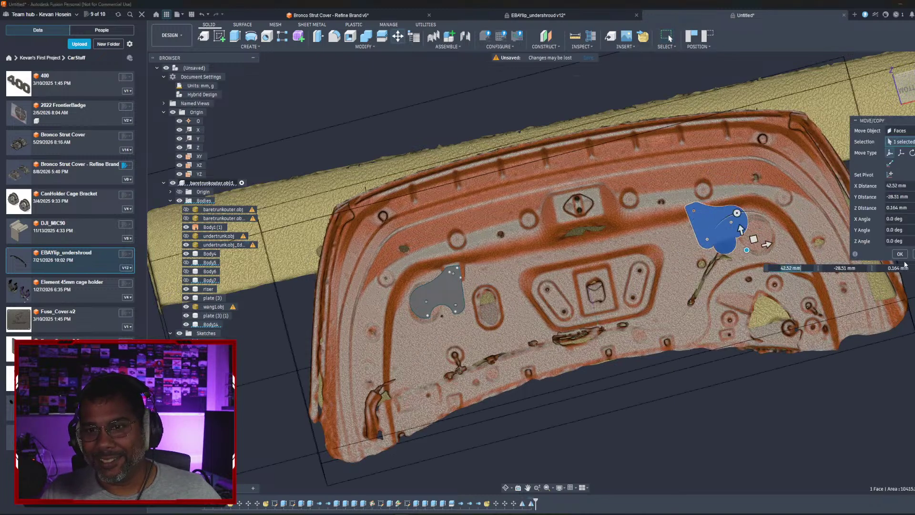
key(Escape)
Step: Move the mirrored underside plate Body14 outward and toward the trunk's rear edge along the trunk's underside
shift+middle_drag(736, 235, 703, 315)
shift+middle_drag(743, 275, 717, 205)
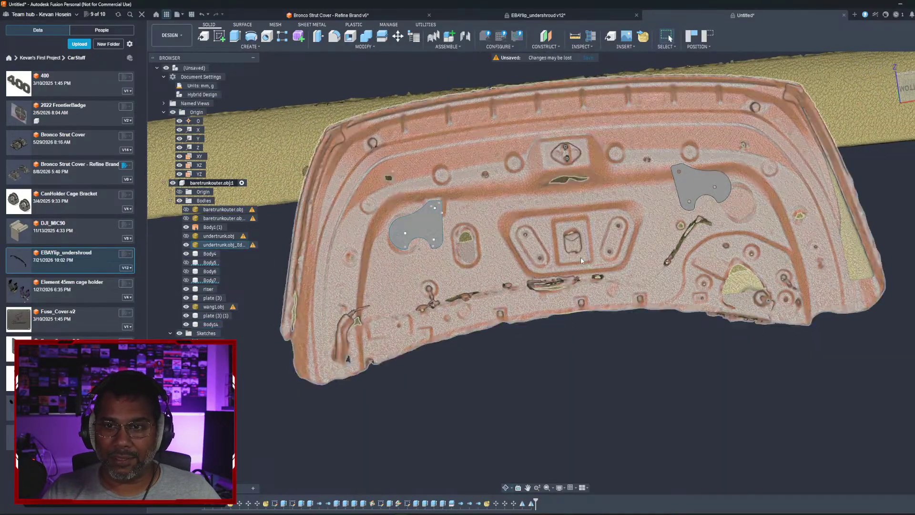
click(209, 326)
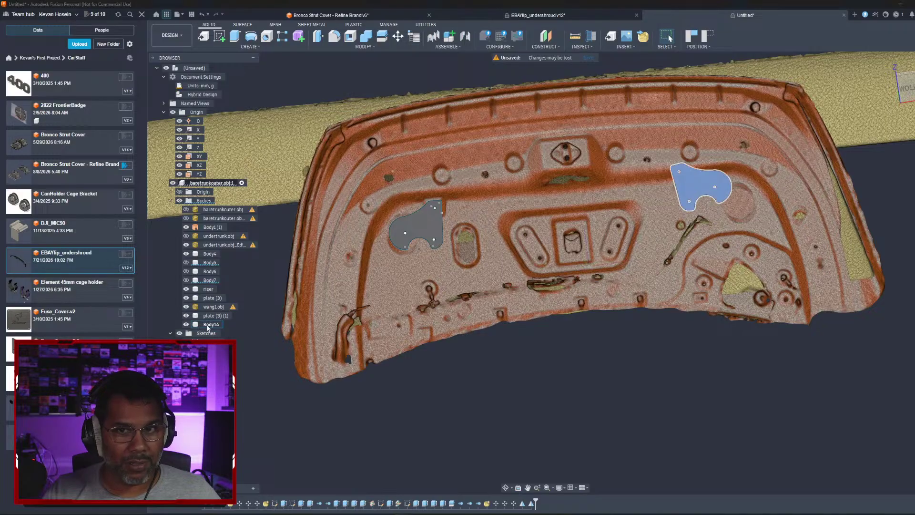
right_click(210, 326)
click(230, 122)
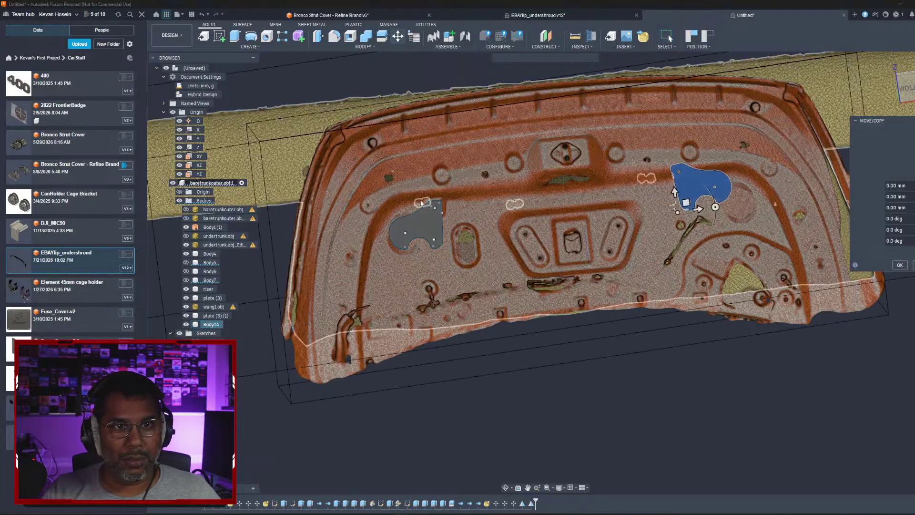
drag(678, 212, 699, 226)
click(899, 266)
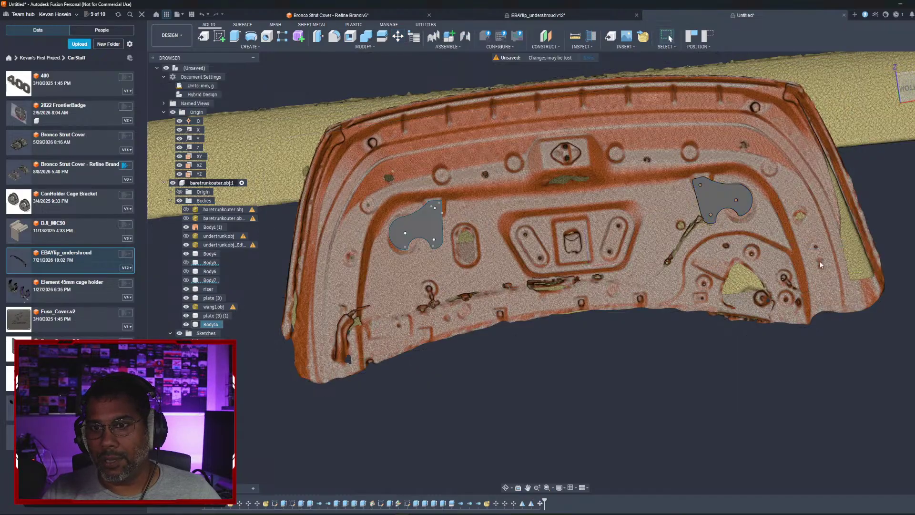
Step: Show the second baretrunkouter.obj mesh body and examine how the plates and the wing stands sit on the trunk
shift+middle_drag(715, 205, 708, 267)
shift+middle_drag(736, 229, 721, 261)
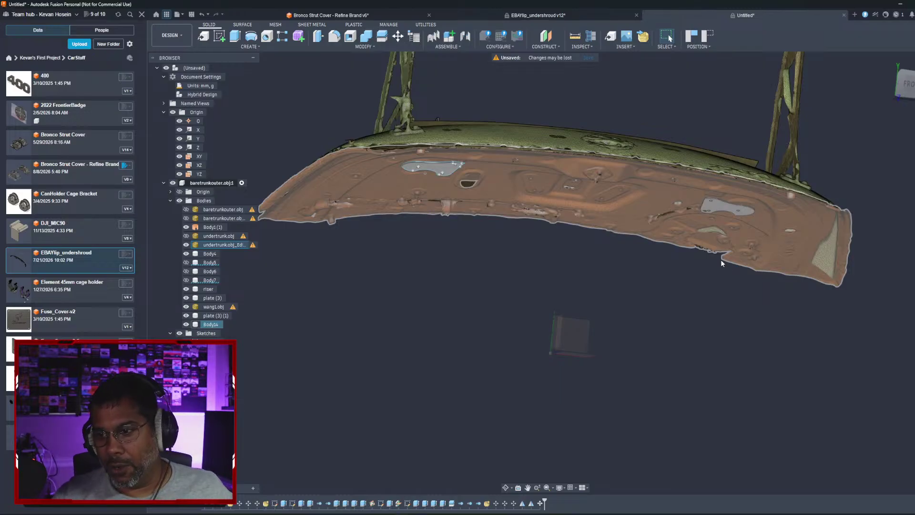
shift+middle_drag(573, 204, 587, 223)
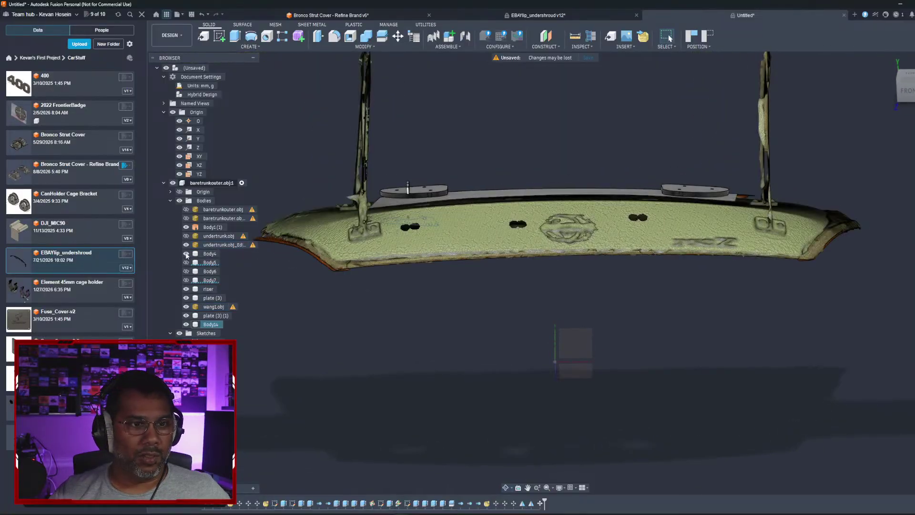
click(186, 219)
shift+middle_drag(403, 248, 343, 262)
shift+middle_drag(600, 251, 671, 296)
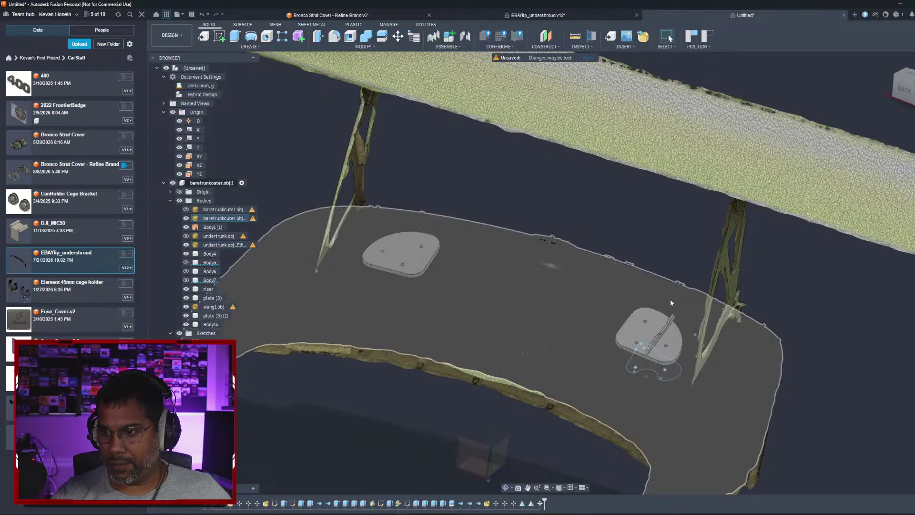
shift+middle_drag(565, 208, 482, 195)
shift+middle_drag(448, 165, 510, 216)
shift+middle_drag(646, 216, 654, 329)
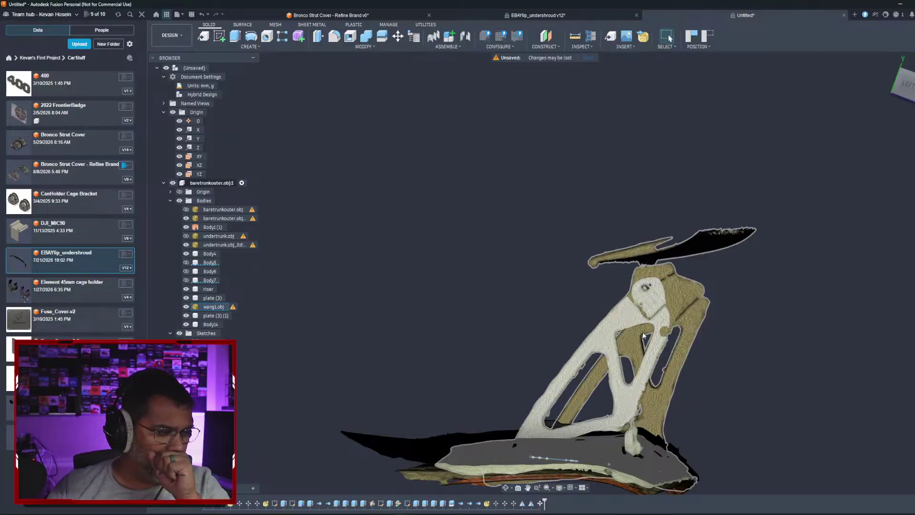
shift+middle_drag(601, 342, 399, 356)
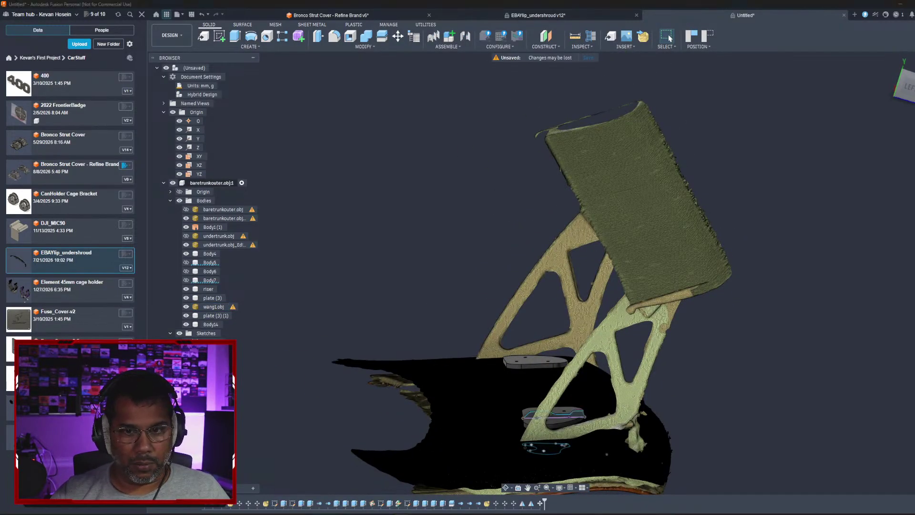
Step: Edit Sketch4 and draw a gooseneck line chain from the riser profile's corner, with a first straight segment about 165 mm long
right_click(211, 182)
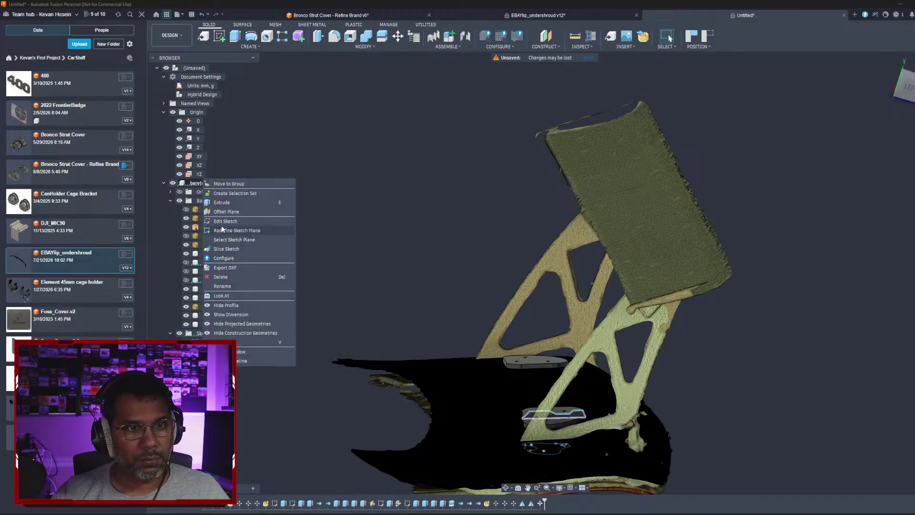
click(248, 221)
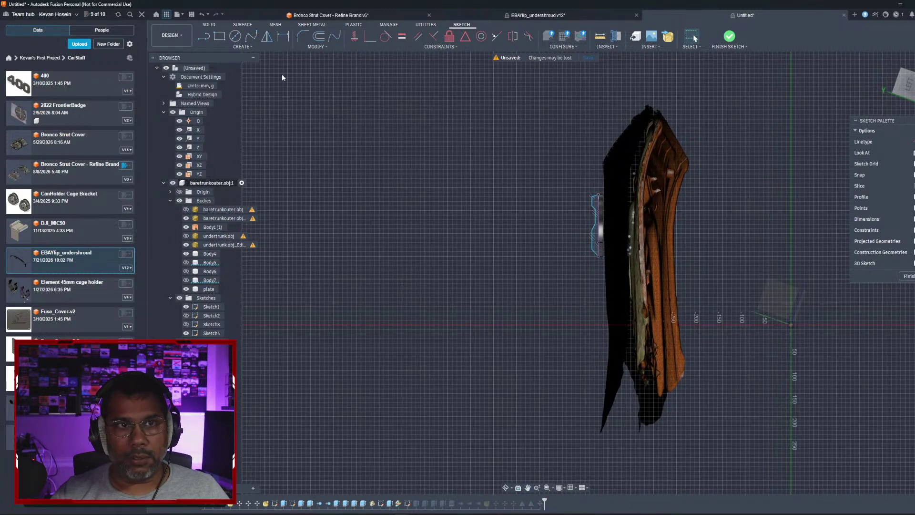
click(203, 36)
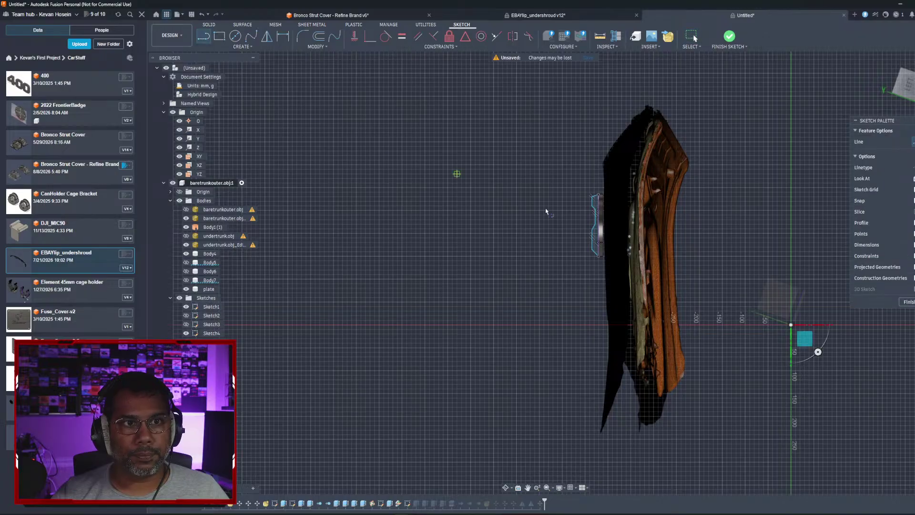
click(593, 198)
click(516, 196)
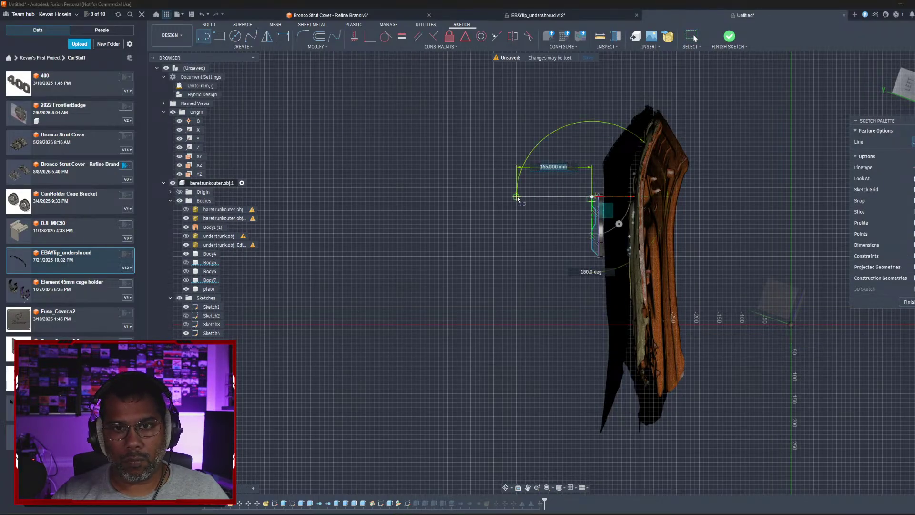
click(461, 243)
click(424, 298)
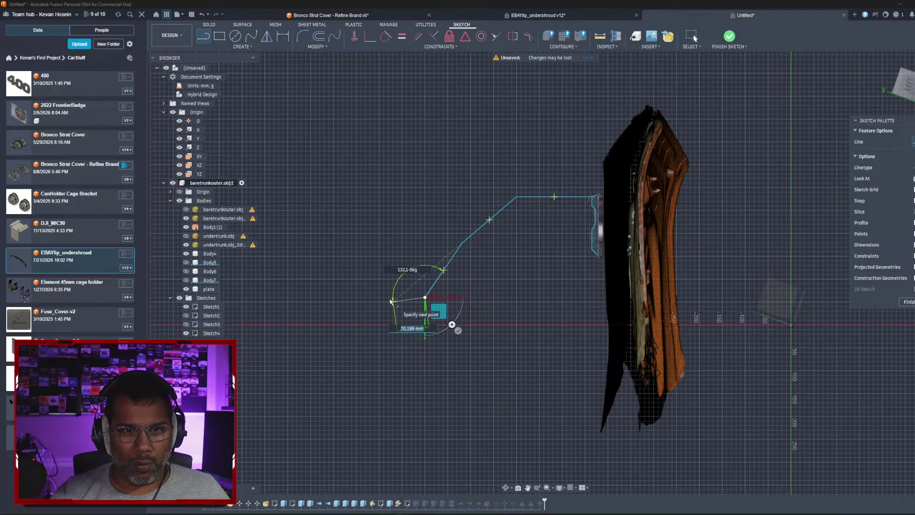
click(387, 298)
click(360, 269)
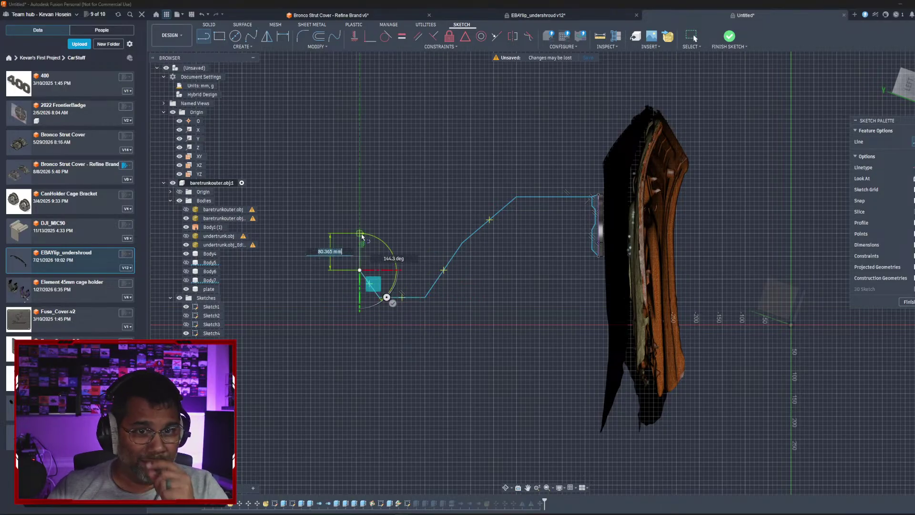
Step: Draw the gooseneck's hooked end and the return line chain, closing the outline at the riser profile's opposite corner
click(339, 234)
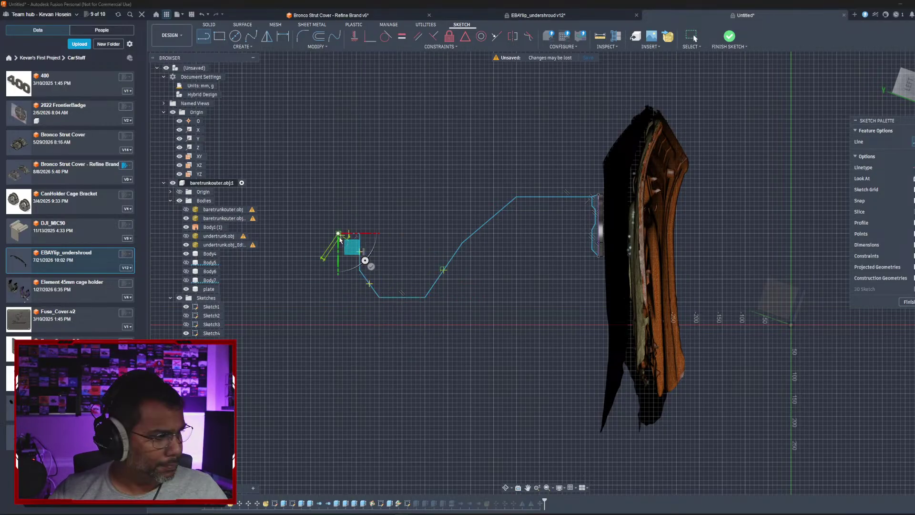
click(343, 285)
click(375, 319)
click(434, 319)
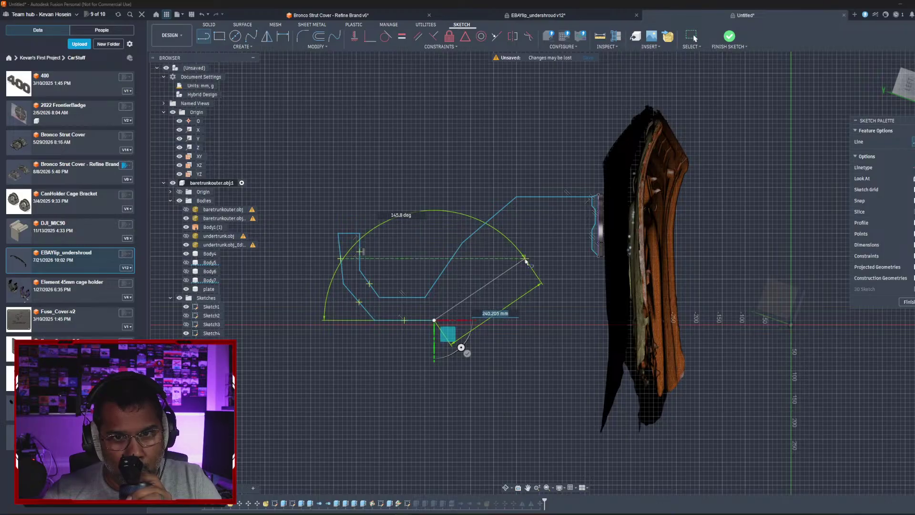
click(529, 251)
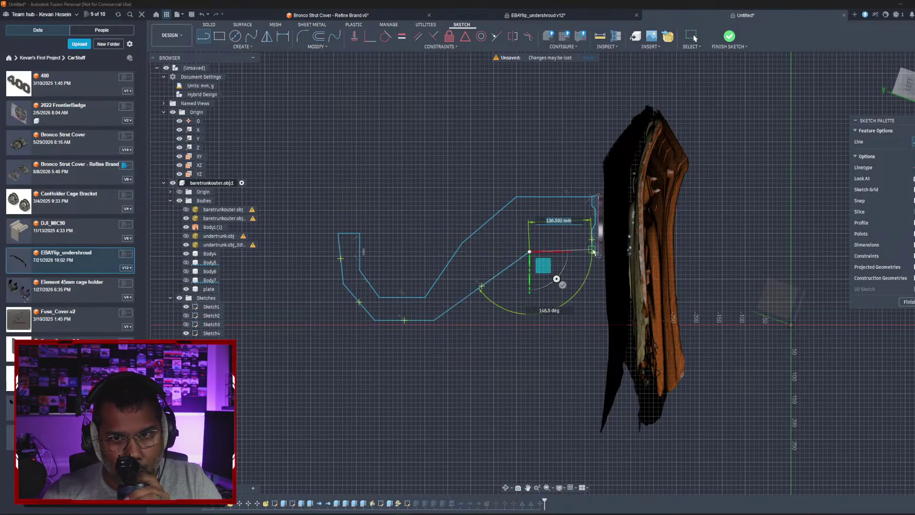
click(592, 250)
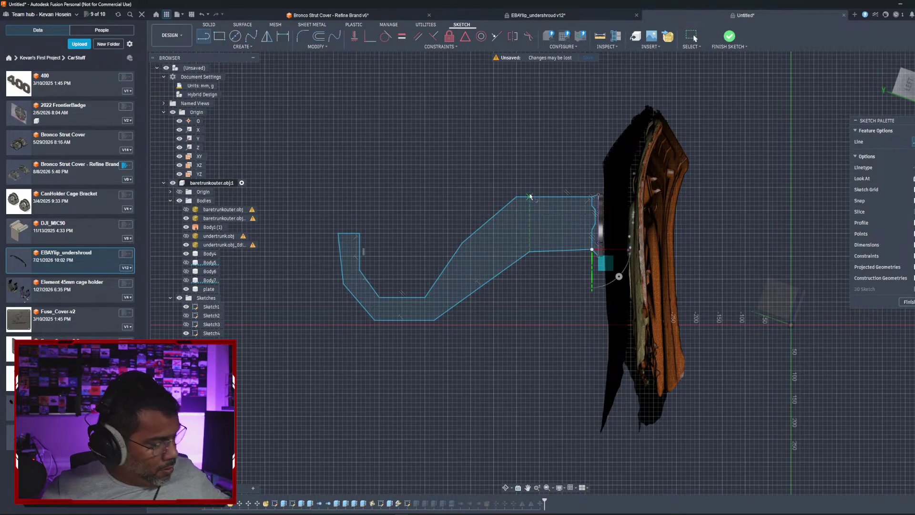
key(Escape)
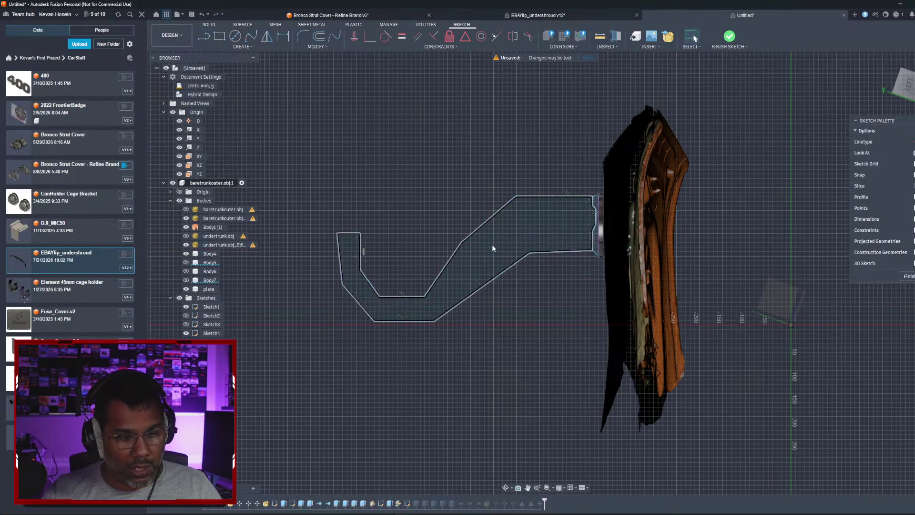
Step: Extrude the closed gooseneck profile as a new body
key(e)
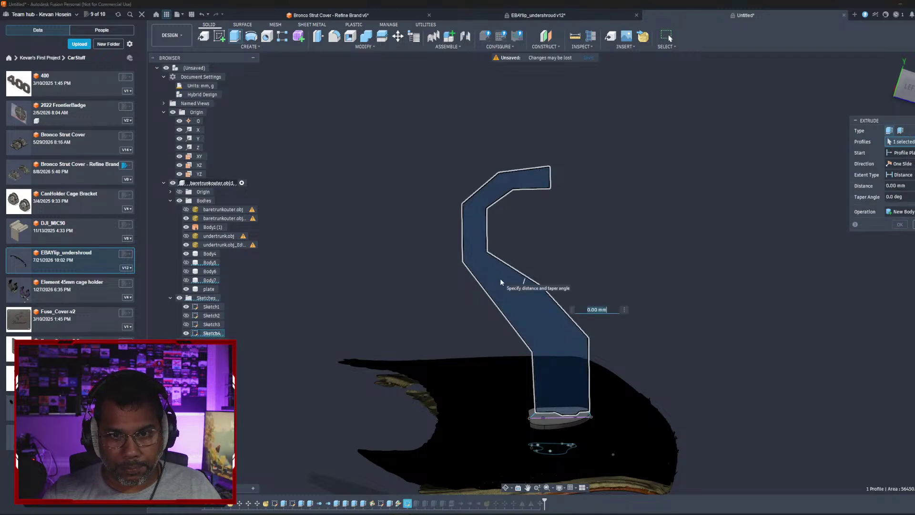
key(Escape)
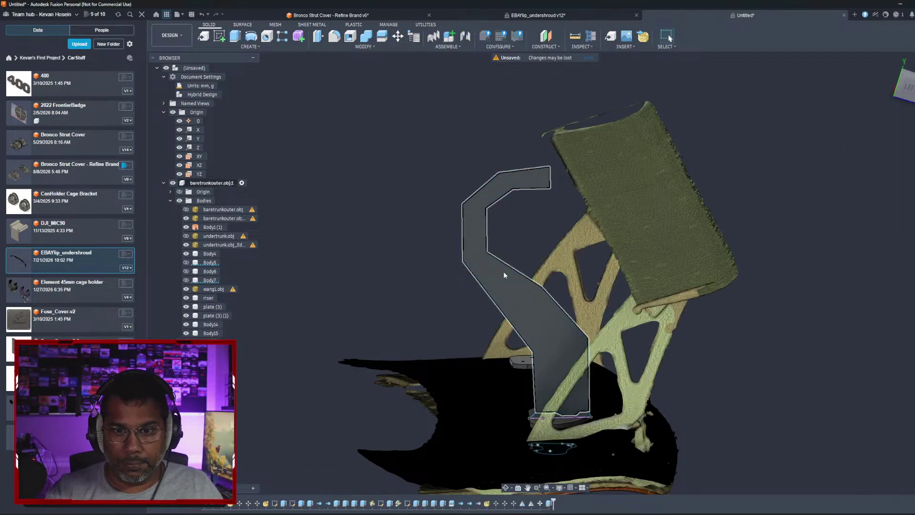
mouse_move(463, 219)
shift+middle_down()
mouse_move(505, 215)
mouse_move(522, 313)
shift+middle_up()
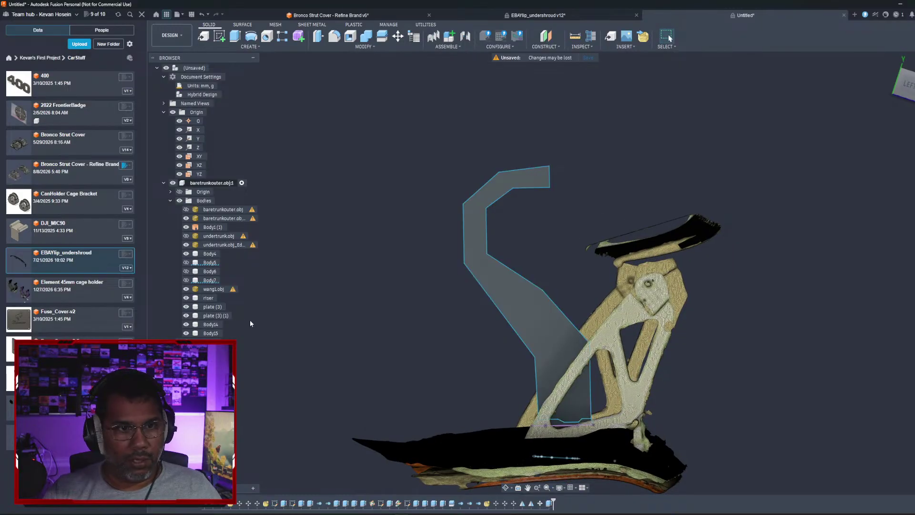
Step: Tilt and move the gooseneck Body15 so its hooked end reaches the wing, finishing with about 29 mm along Y and -21 mm along Z
right_click(210, 333)
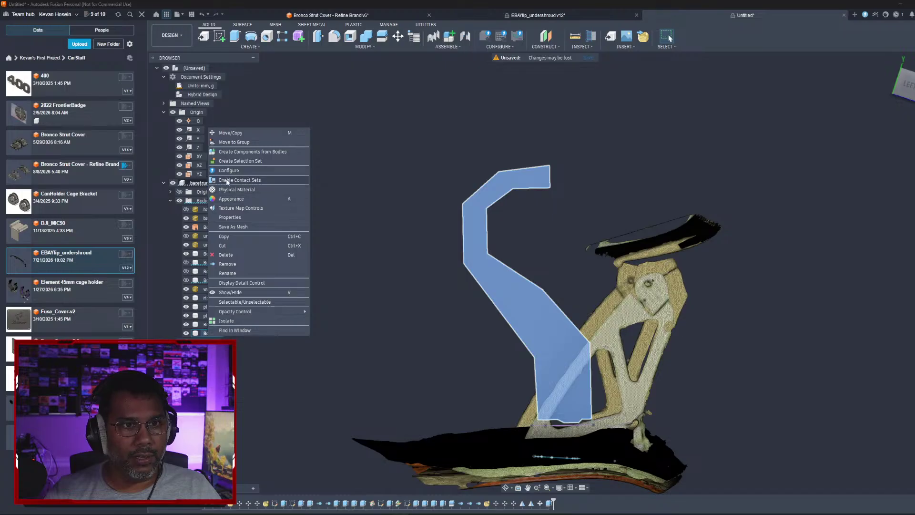
click(230, 133)
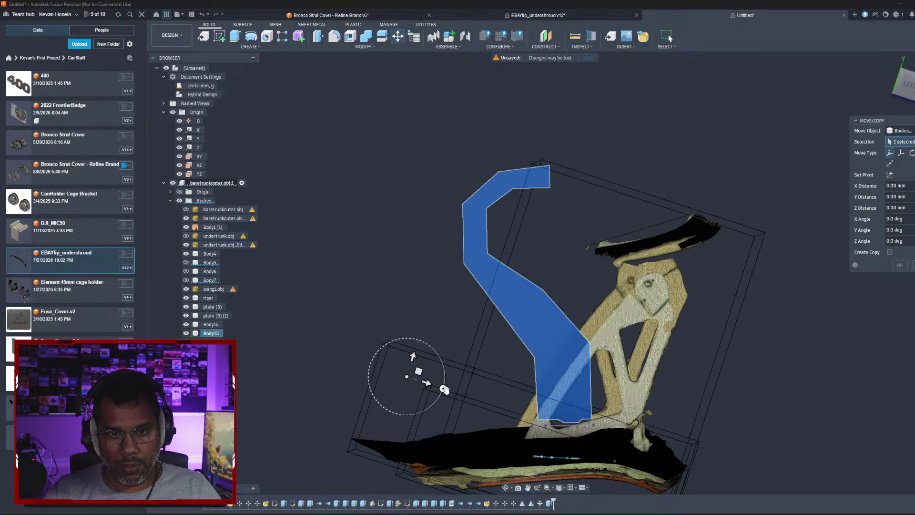
mouse_move(442, 389)
mouse_down()
mouse_move(435, 400)
mouse_move(419, 377)
mouse_move(429, 380)
mouse_move(425, 388)
mouse_up()
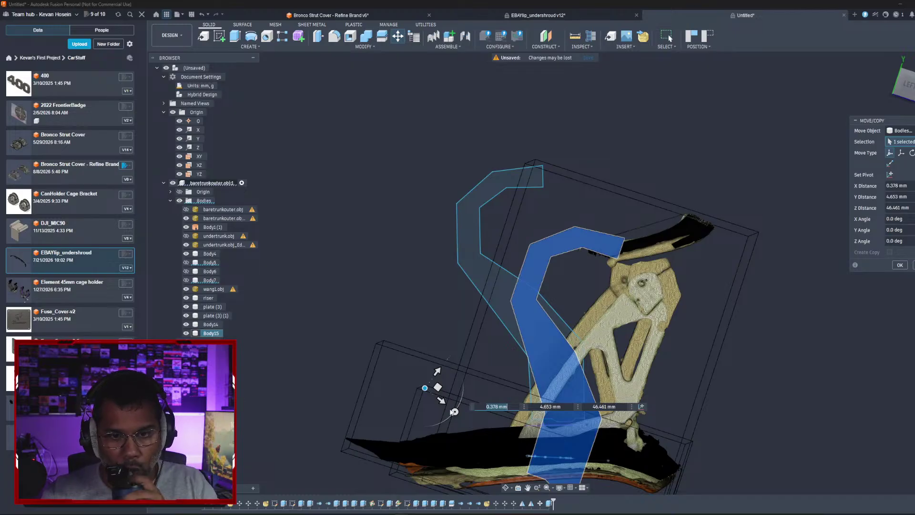
drag(454, 410, 427, 370)
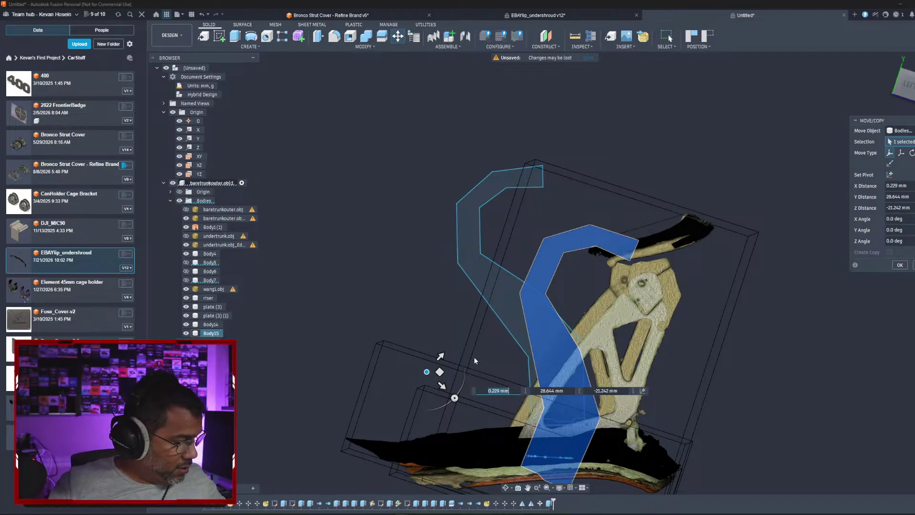
click(900, 265)
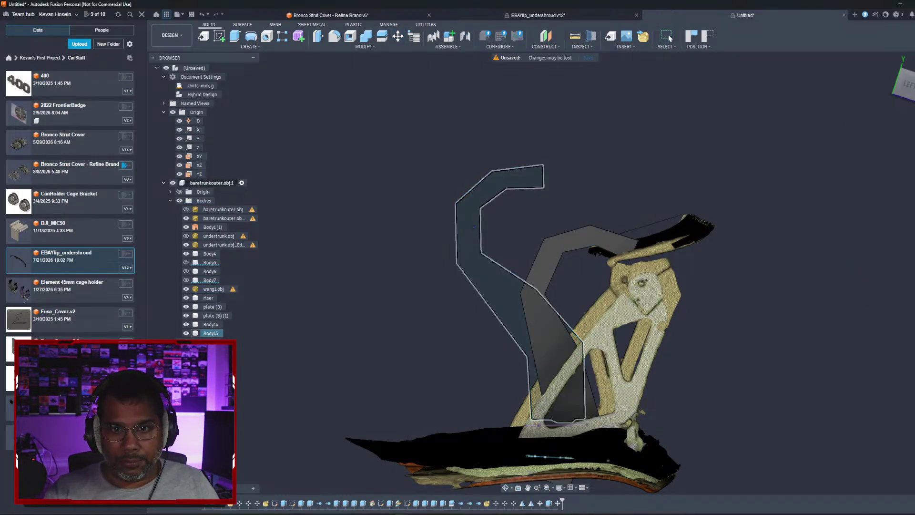
Step: Examine the gooseneck riser against the wing, the scanned stands and the trunk plate from both sides
shift+middle_drag(472, 267, 493, 243)
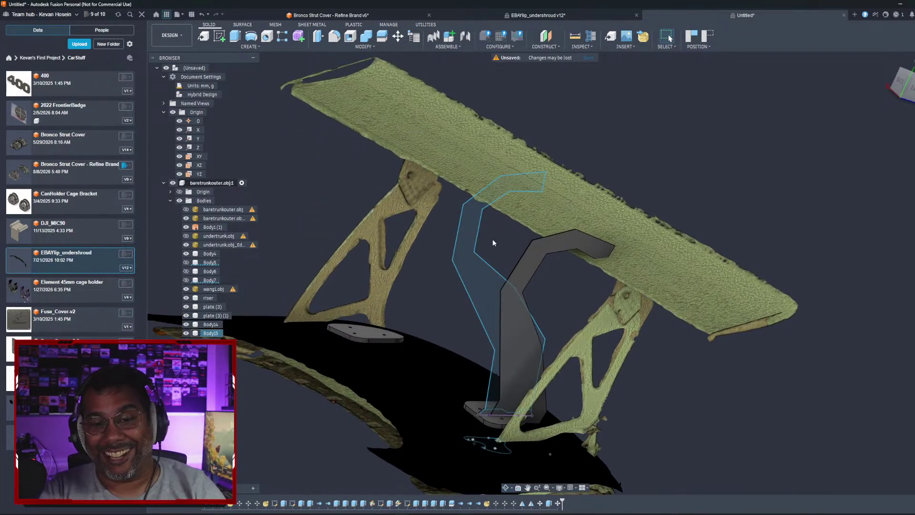
shift+middle_drag(493, 239, 592, 188)
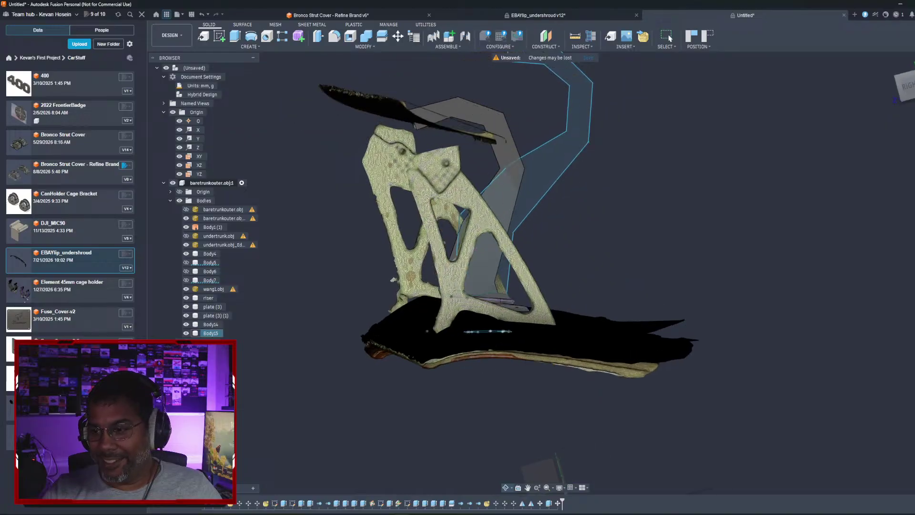
scroll(579, 230, down, 4)
shift+middle_drag(582, 220, 514, 223)
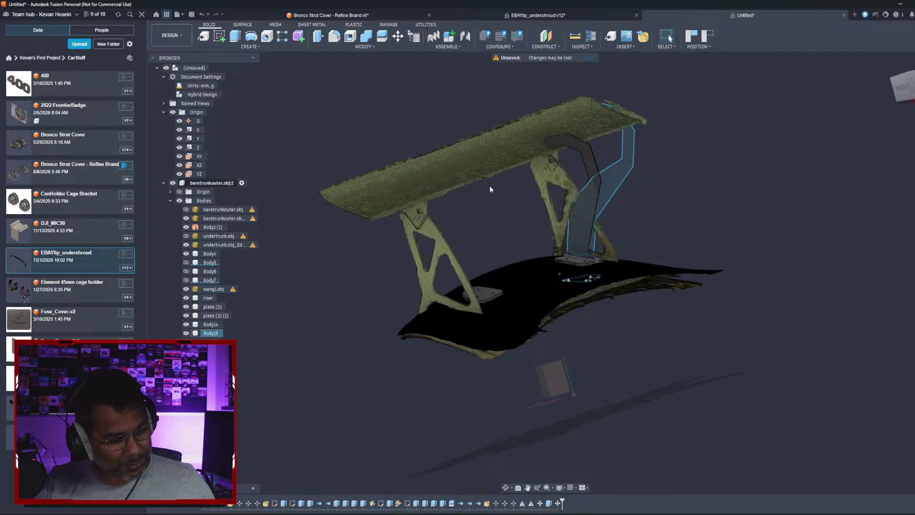
click(584, 155)
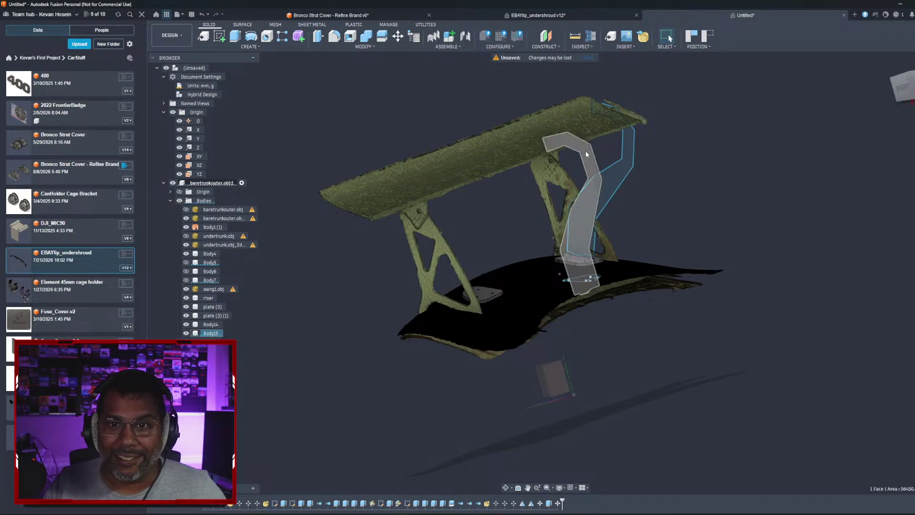
Step: Try to mirror the gooseneck's side face about the YZ origin plane
click(250, 46)
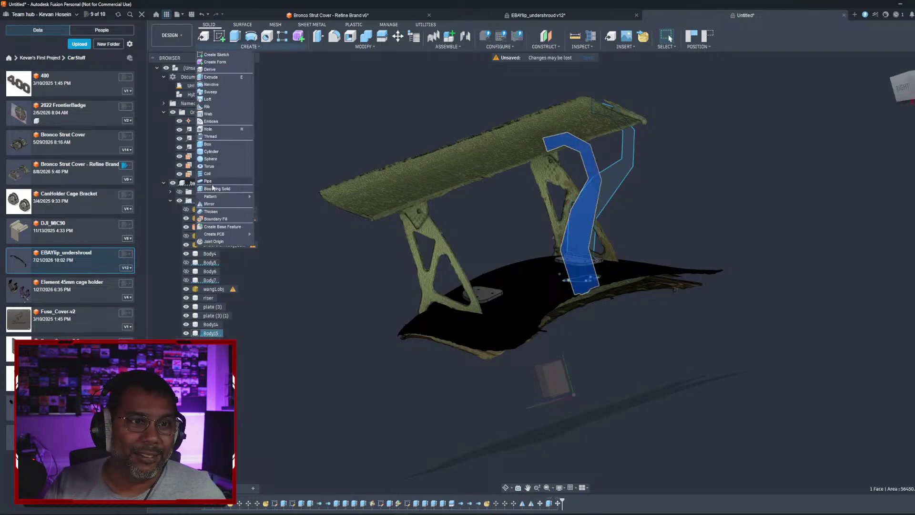
click(215, 204)
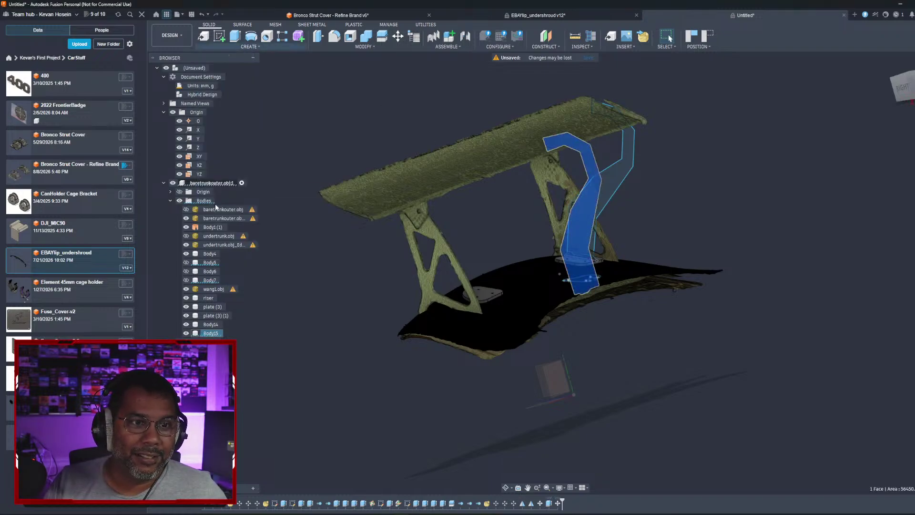
click(520, 269)
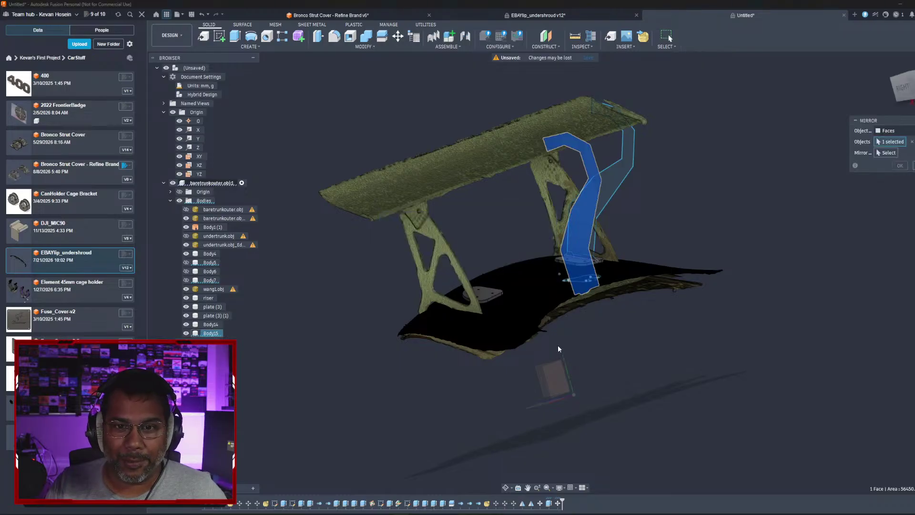
shift+middle_drag(544, 375, 639, 329)
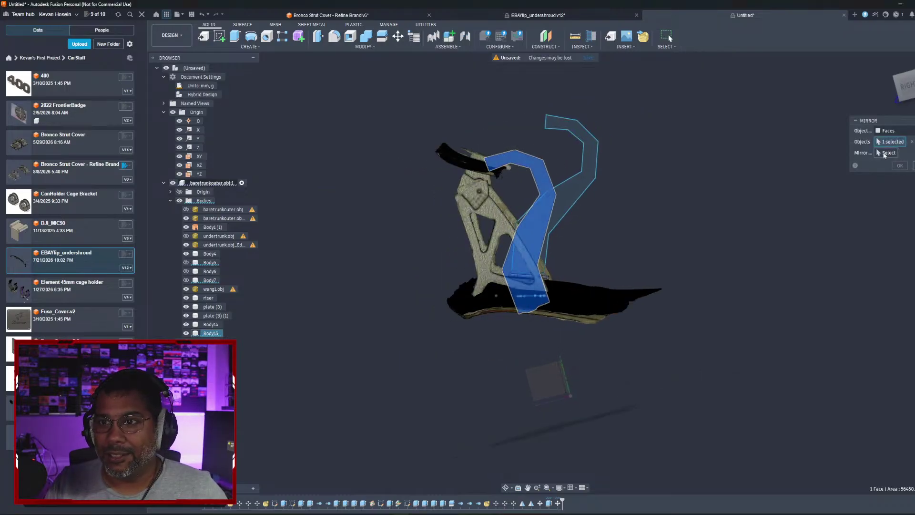
click(546, 379)
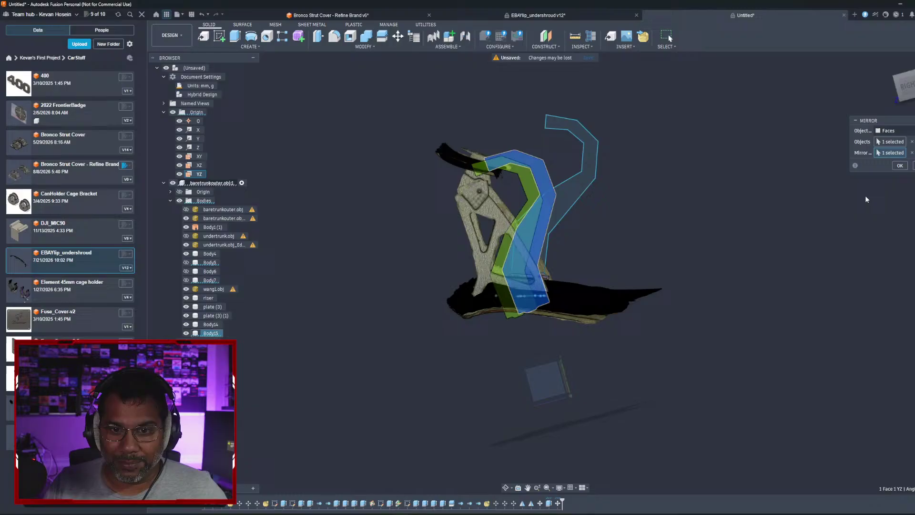
click(899, 166)
shift+middle_drag(668, 224, 560, 312)
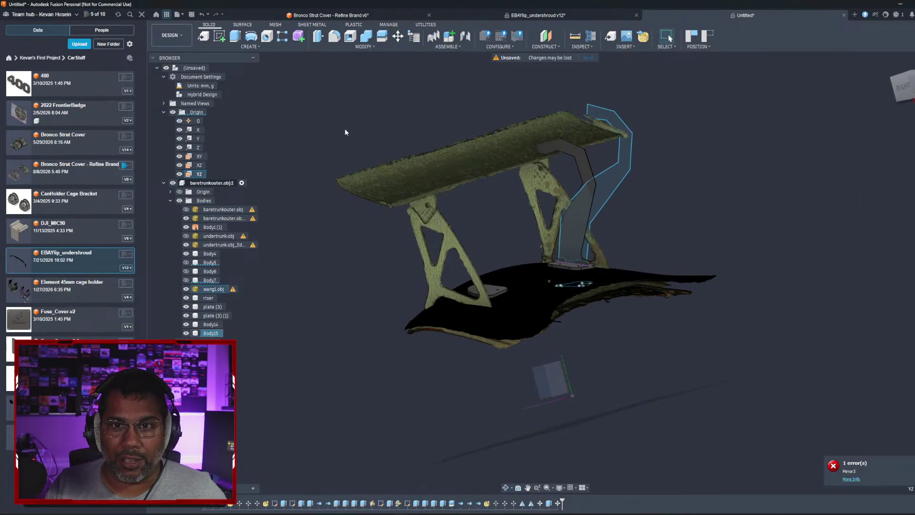
Step: Copy gooseneck Body15 650 mm along X so the duplicate stands at the opposite trunk plate
right_click(210, 333)
click(245, 135)
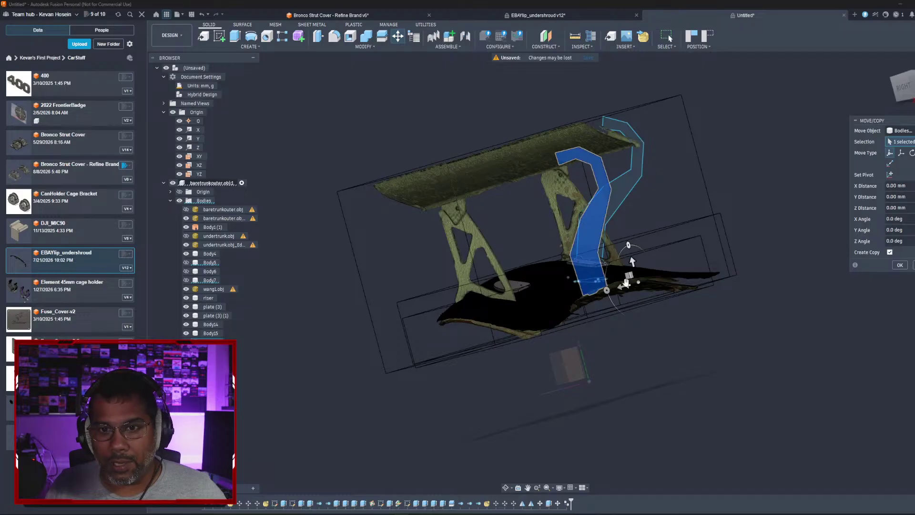
drag(625, 286, 543, 300)
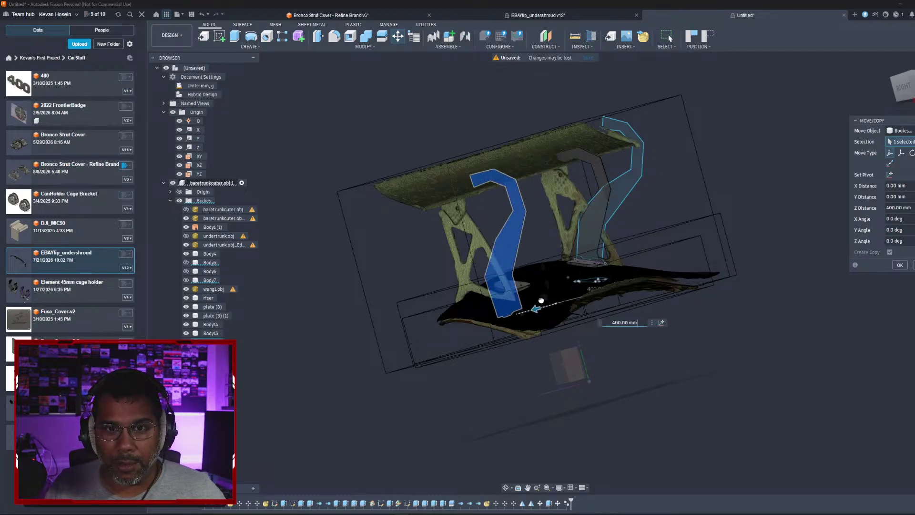
shift+middle_drag(627, 267, 571, 314)
key(ctrl+z)
drag(623, 307, 475, 329)
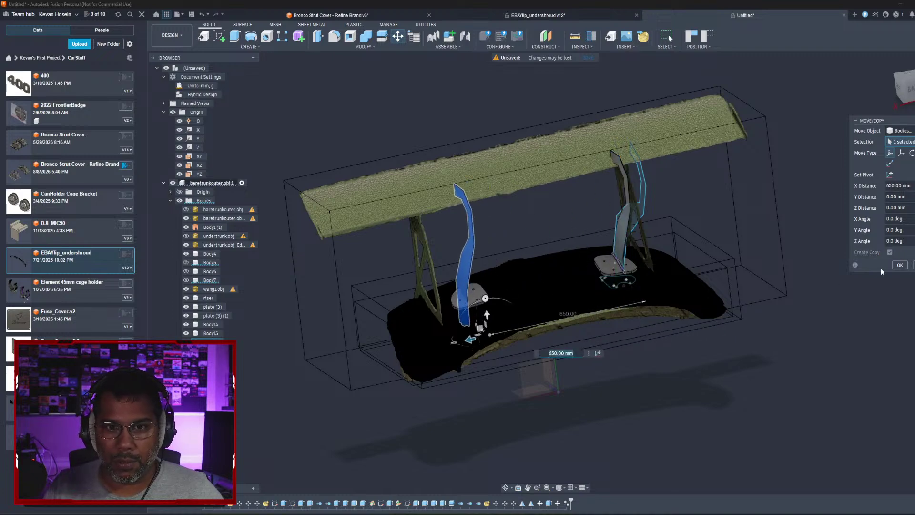
click(906, 266)
Step: Hide the gooseneck profile sketch
shift+middle_drag(636, 274, 604, 270)
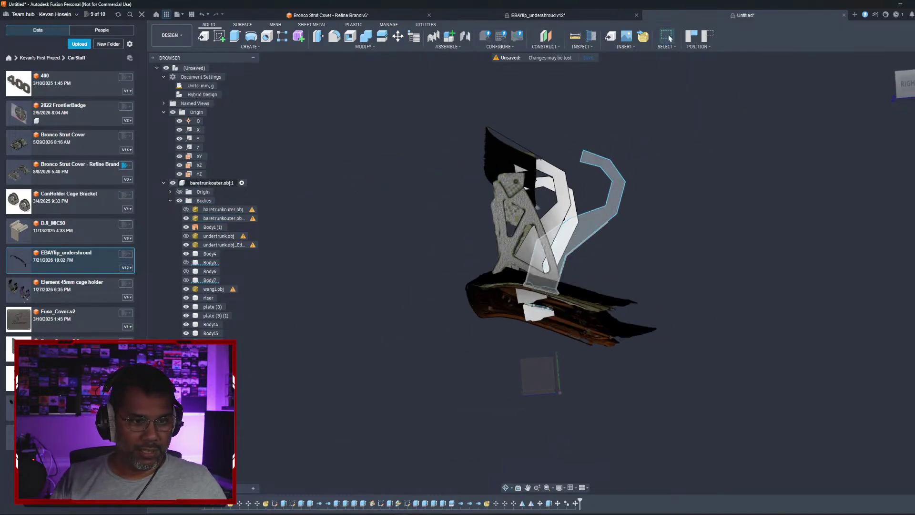
click(186, 378)
mouse_move(402, 306)
shift+middle_down()
mouse_move(318, 320)
mouse_move(385, 278)
mouse_move(402, 285)
mouse_move(390, 291)
shift+middle_up()
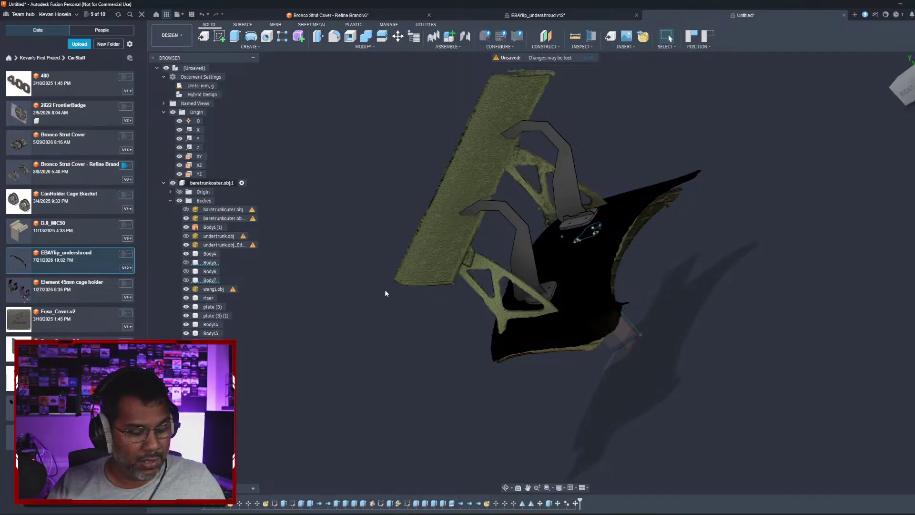
Step: Try to start a sketch on the copied gooseneck's outer side face, and undo it
shift+middle_drag(429, 267, 508, 279)
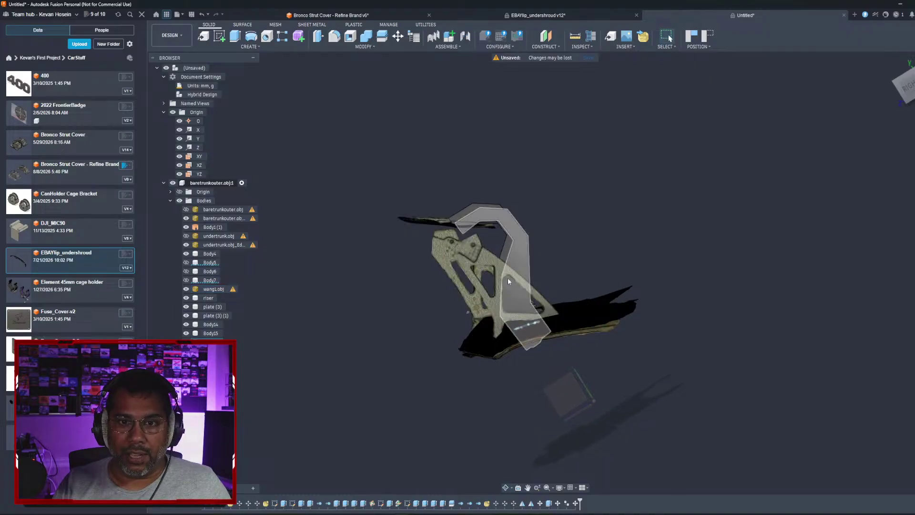
click(516, 256)
click(216, 38)
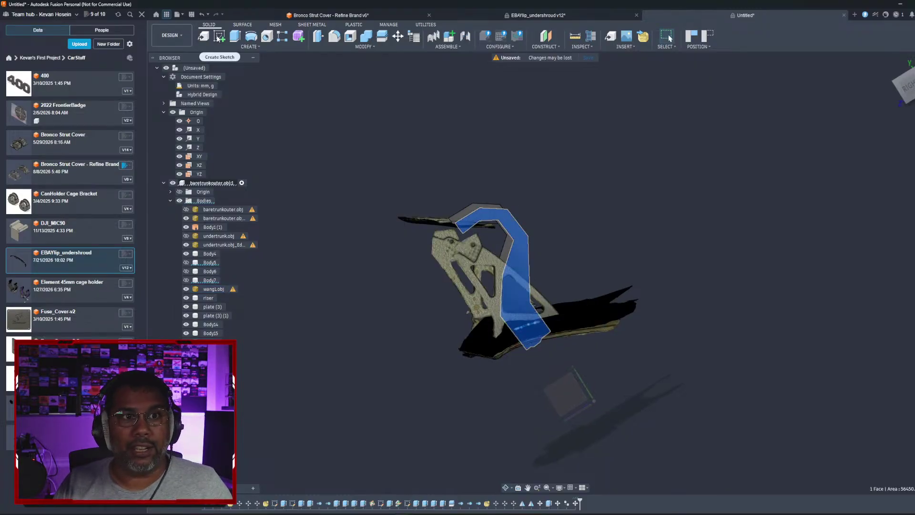
click(533, 272)
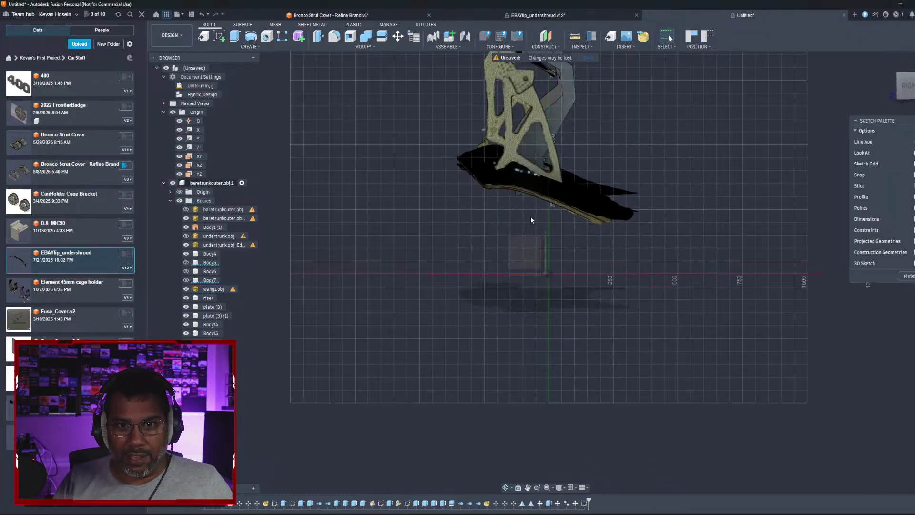
mouse_move(530, 218)
shift+middle_down()
mouse_move(584, 210)
mouse_move(704, 215)
shift+middle_up()
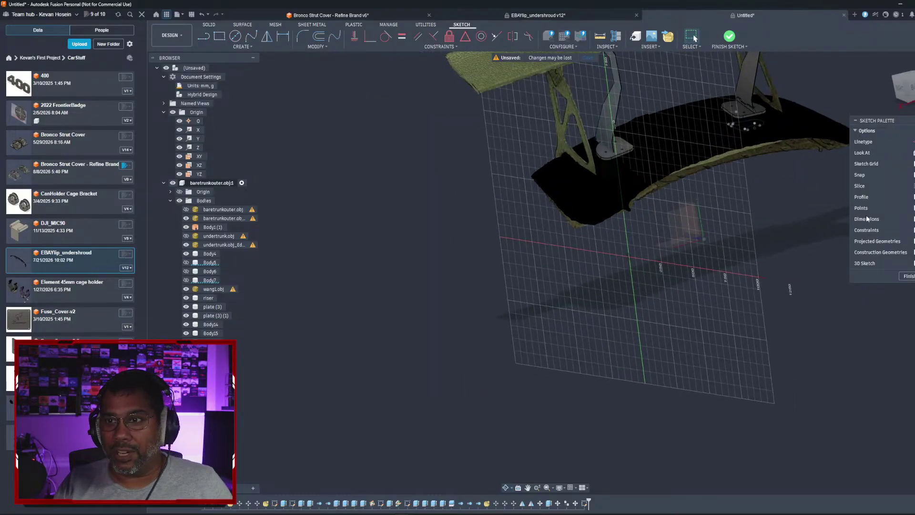
key(ctrl+z)
Step: Construct an offset plane 600 mm outward from the copied gooseneck's side face, near the wing's end
middle_drag(514, 100, 487, 185)
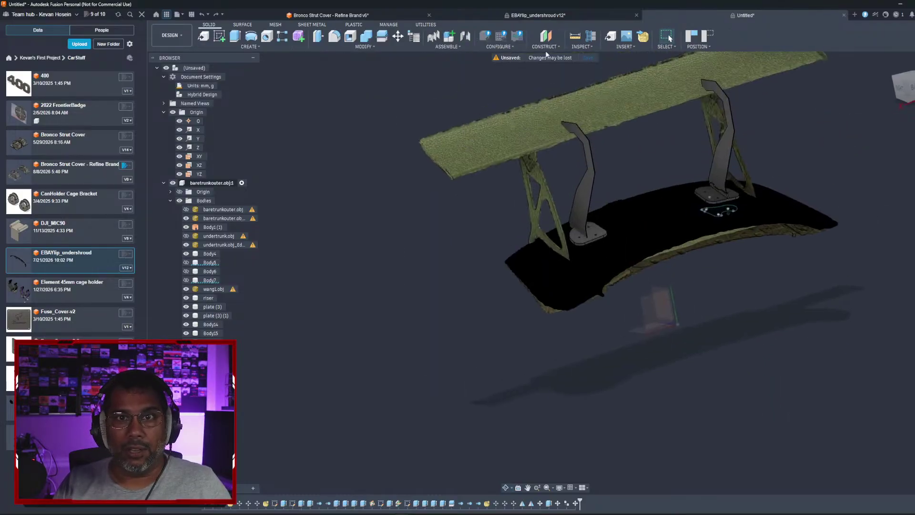
click(538, 270)
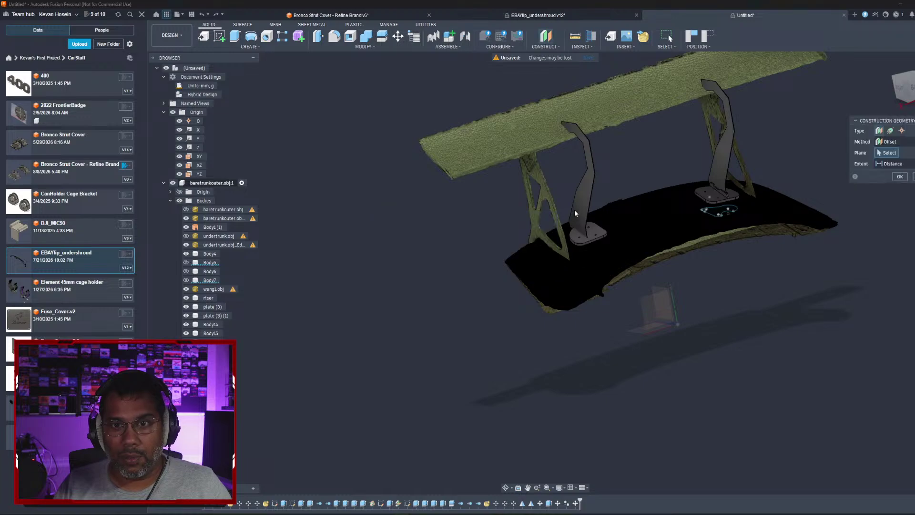
click(578, 204)
drag(537, 198, 508, 212)
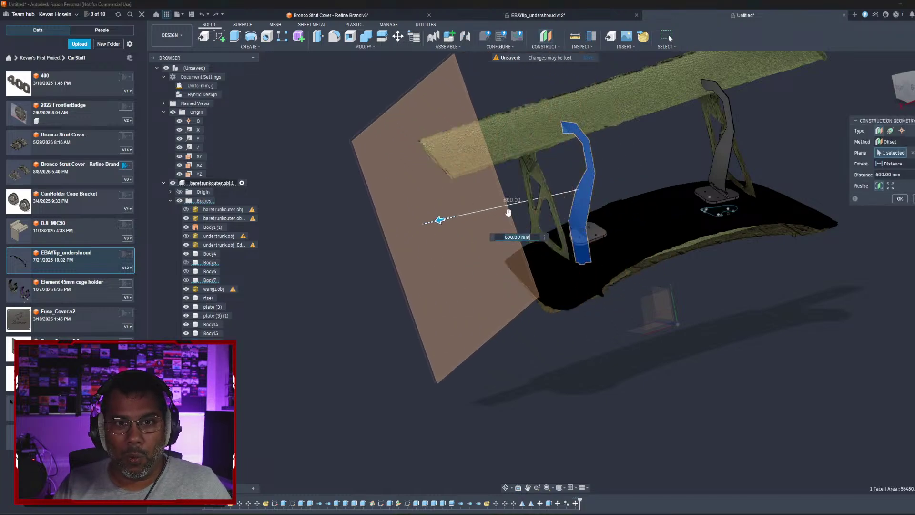
click(901, 201)
Step: On the offset plane, sketch a thin bent line outline following the wing's end section from its lower edge to its upper tip and back
mouse_move(454, 168)
shift+middle_down()
mouse_move(500, 151)
mouse_move(467, 158)
shift+middle_up()
click(466, 158)
click(218, 38)
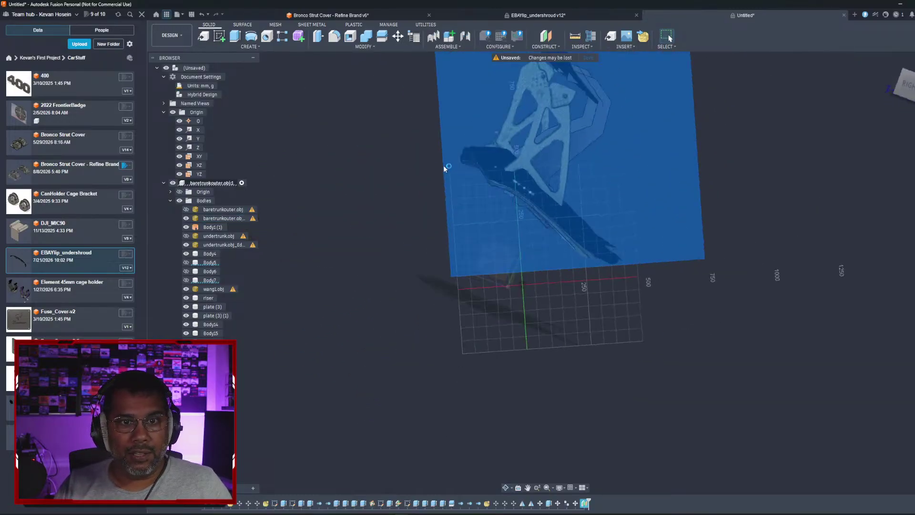
mouse_move(553, 157)
shift+middle_down()
mouse_move(508, 165)
mouse_move(510, 145)
mouse_move(491, 241)
shift+middle_up()
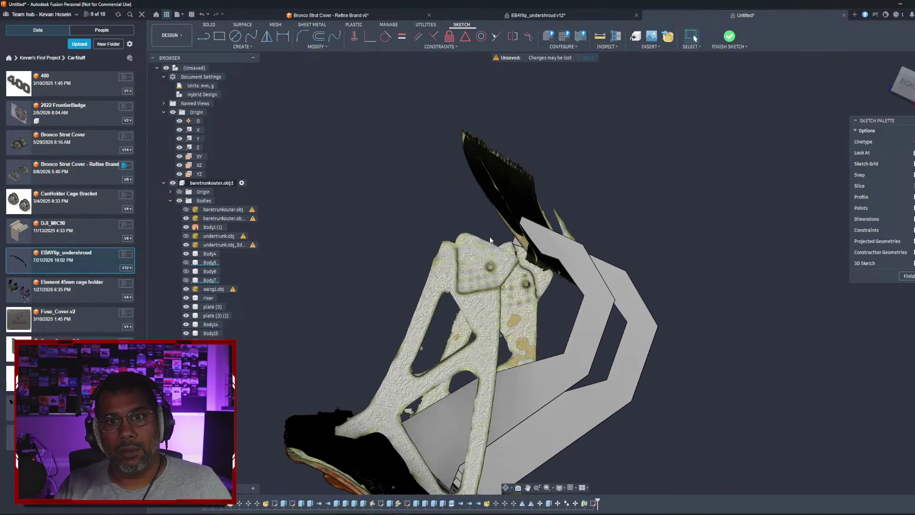
click(204, 41)
click(532, 258)
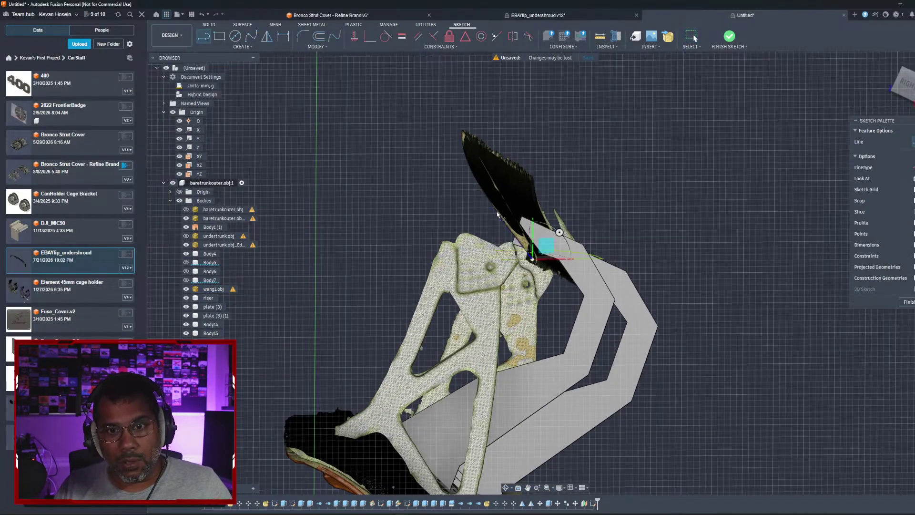
click(469, 177)
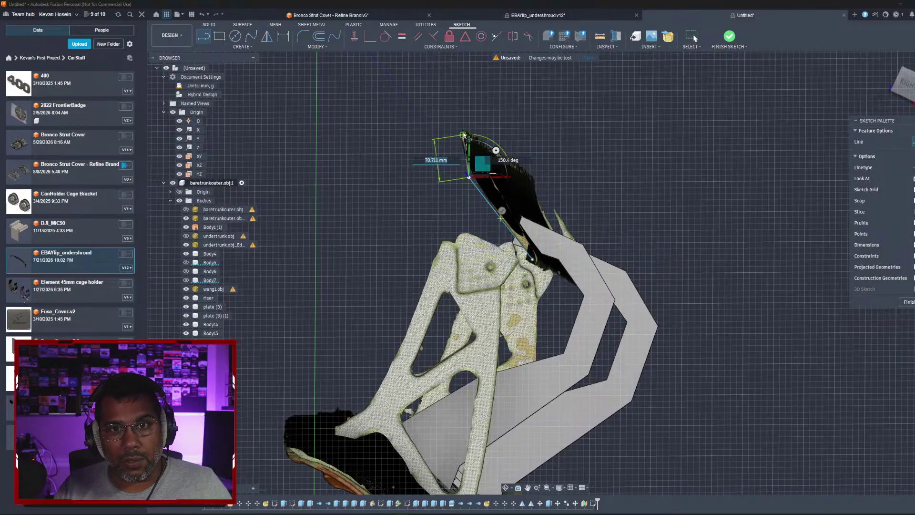
click(464, 136)
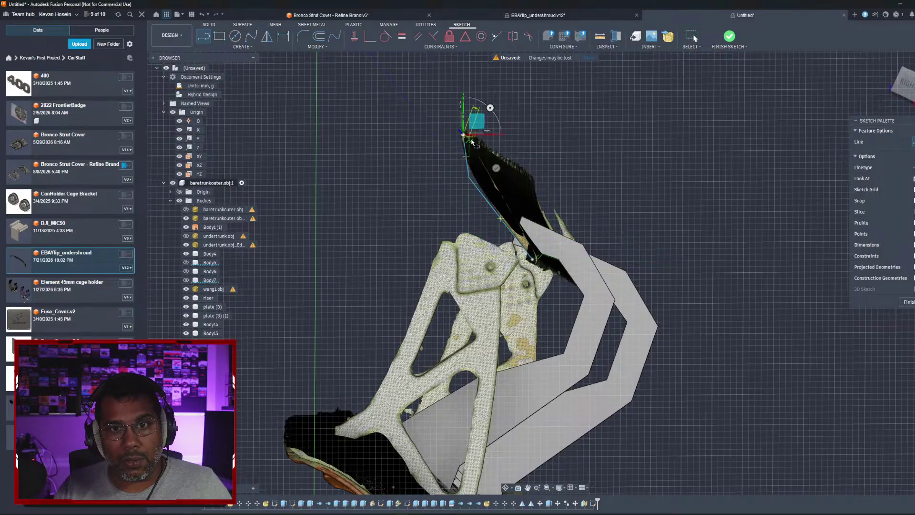
click(480, 177)
click(531, 257)
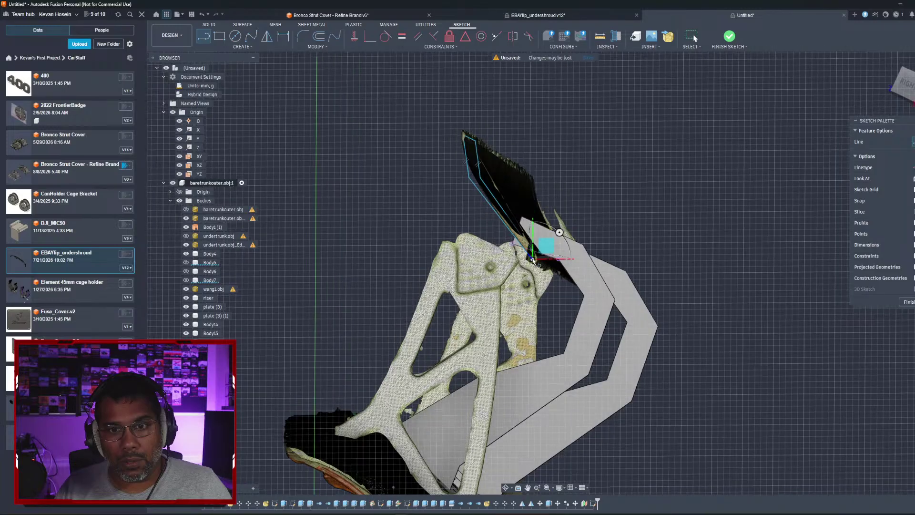
shift+middle_drag(422, 222, 429, 217)
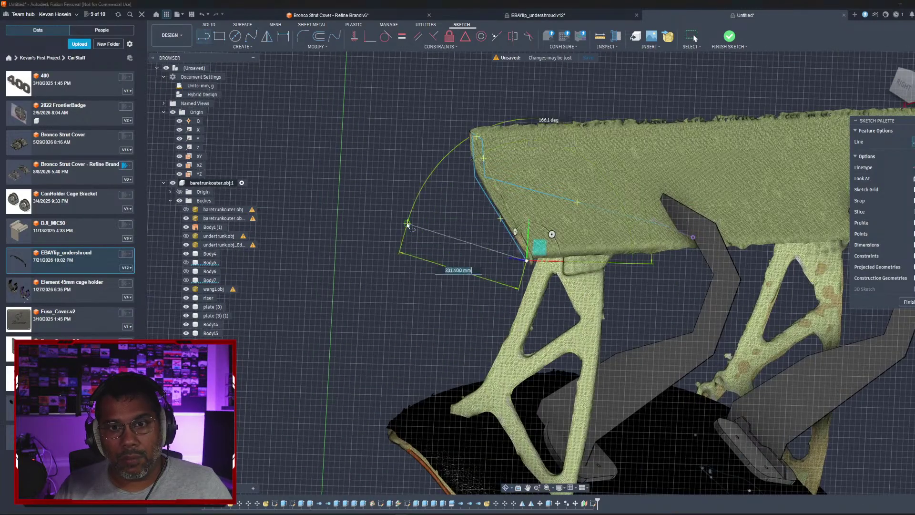
key(Escape)
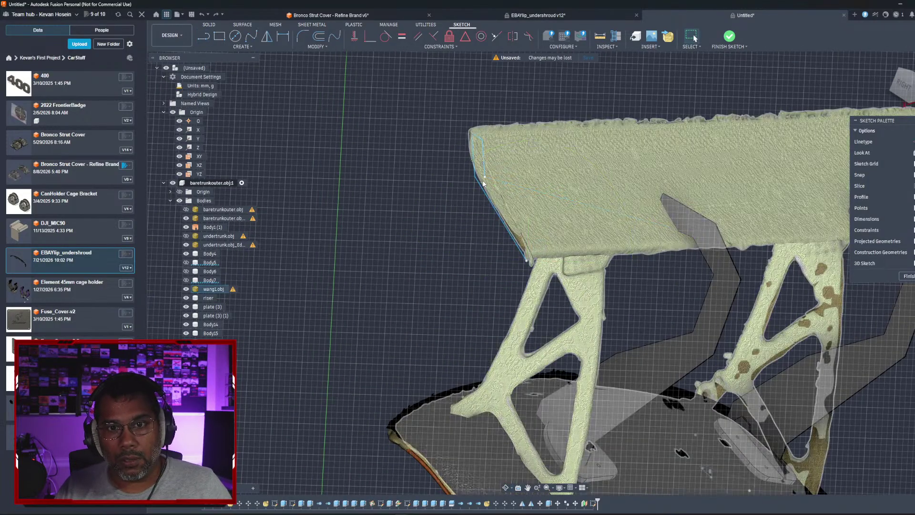
Step: Close the wing-end outline with a short line of about 14 mm at its lower corner
click(203, 38)
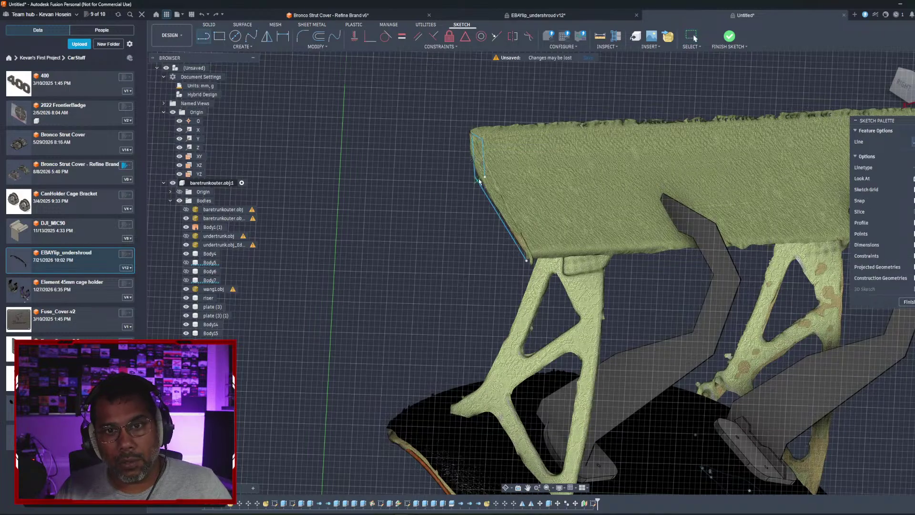
click(529, 259)
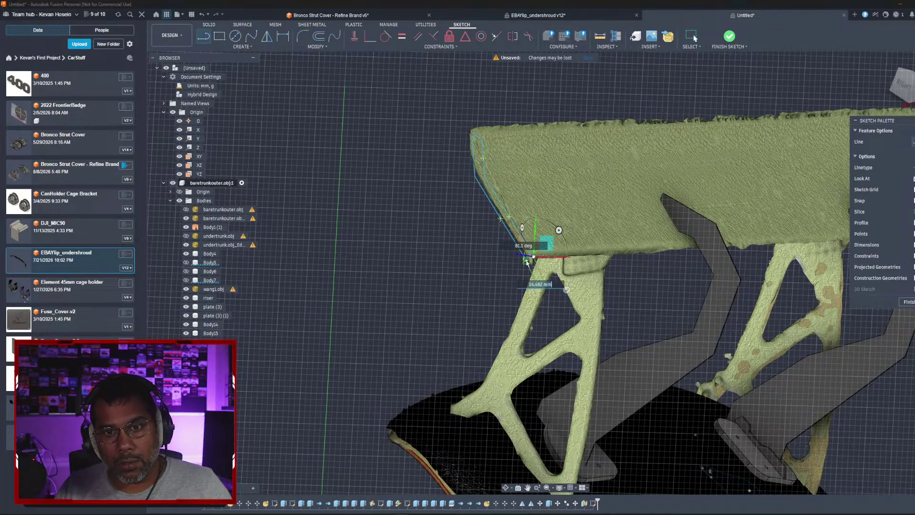
key(Escape)
scroll(465, 204, down, 5)
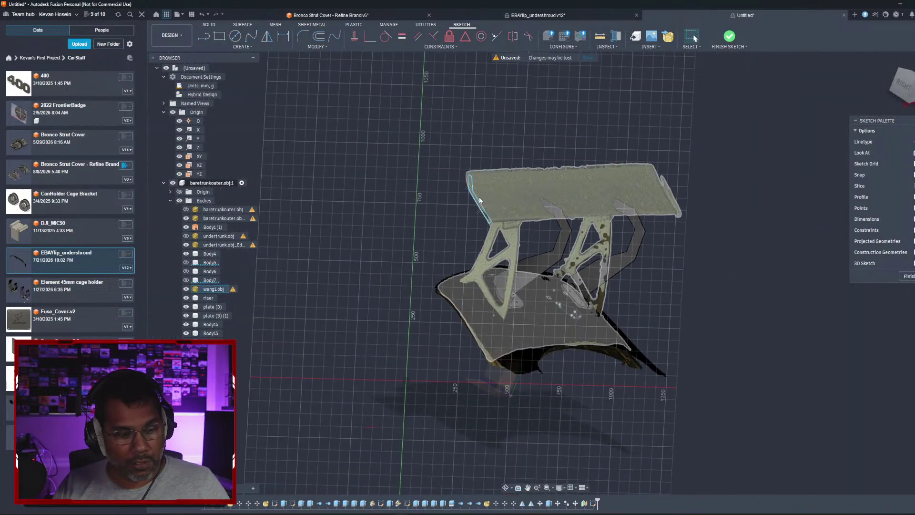
Step: Try to extrude the wing-end profile by -50 mm as a new body, and cancel it
key(e)
click(479, 199)
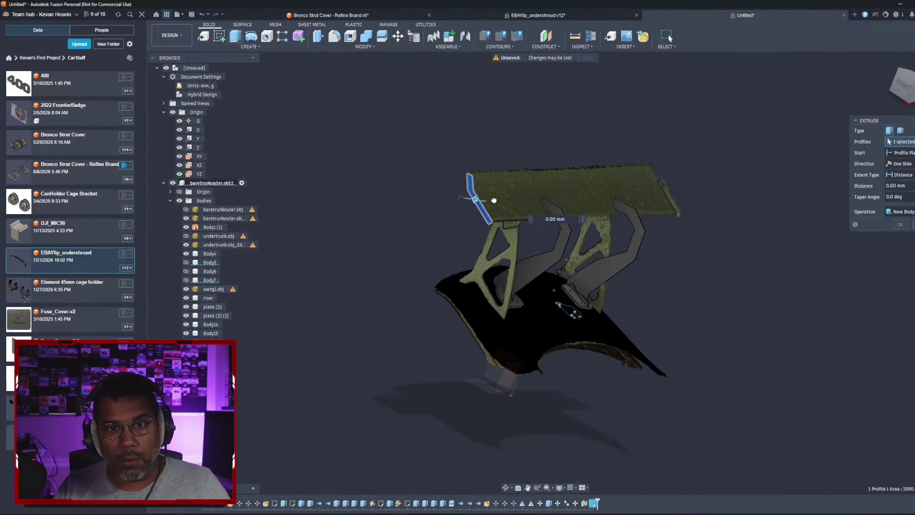
mouse_move(494, 200)
mouse_down()
mouse_move(673, 200)
mouse_move(486, 200)
mouse_up()
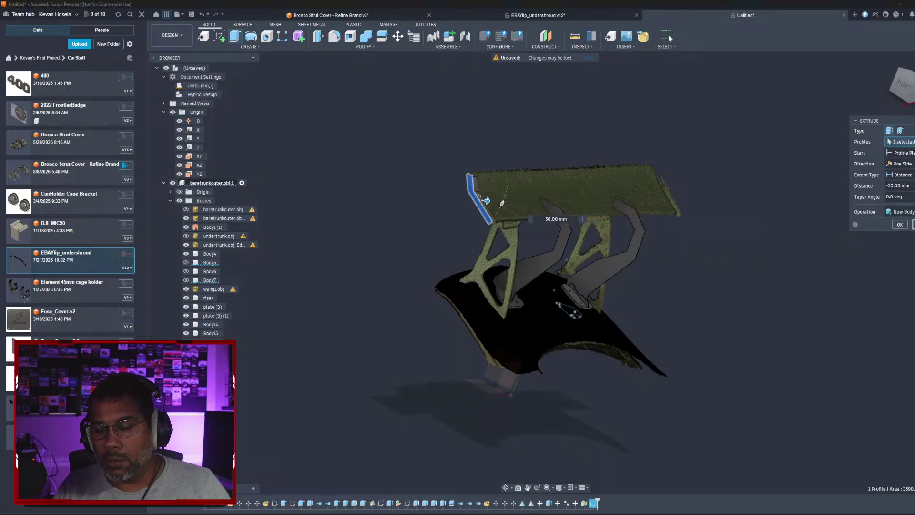
key(Escape)
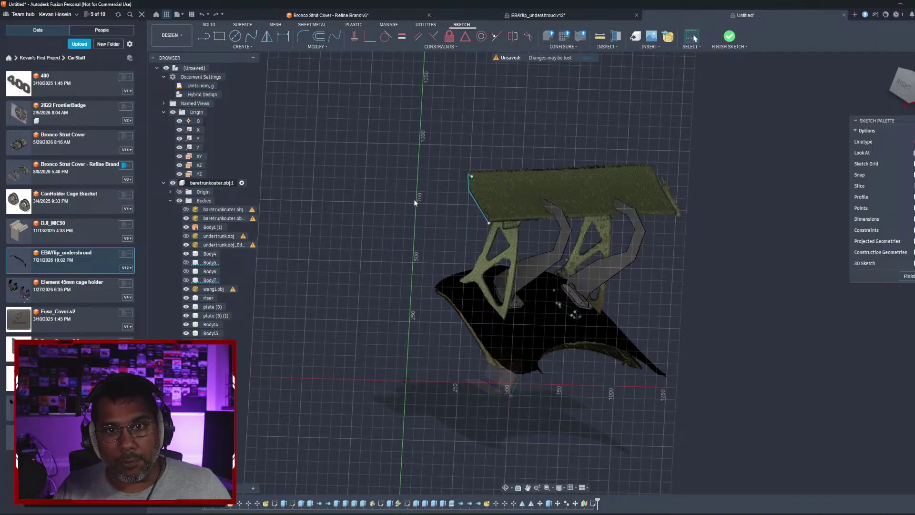
Step: Undo the wing-end profile sketch back to the bare offset plane
key(ctrl+z)
key(ctrl+z)
key(ctrl+z)
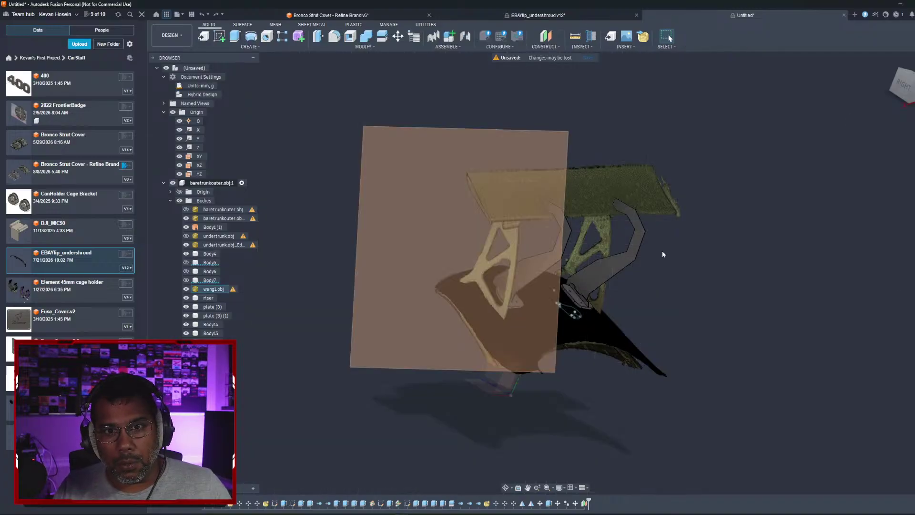
shift+middle_drag(662, 254, 524, 257)
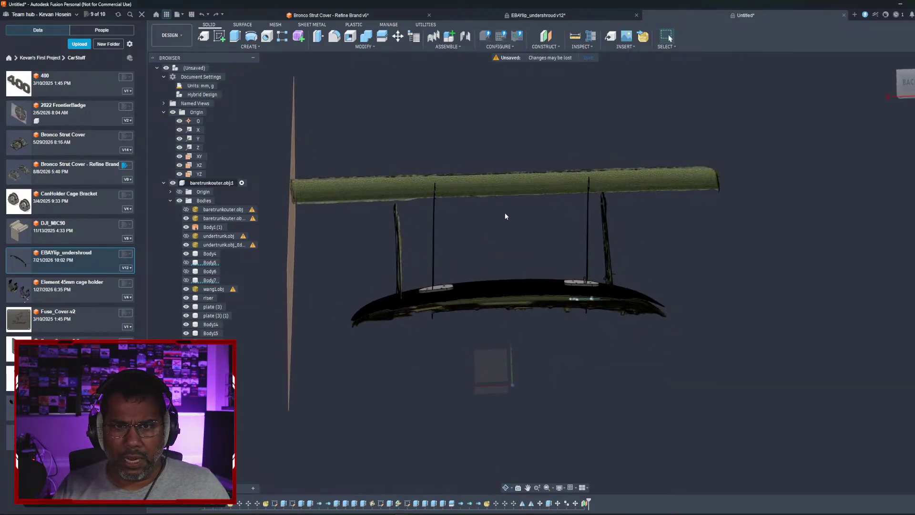
shift+middle_drag(492, 218, 416, 198)
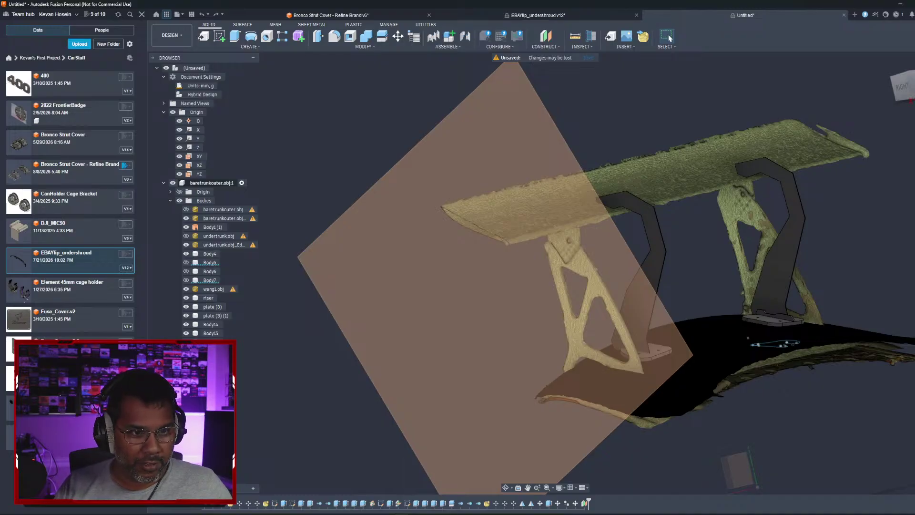
right_click(202, 200)
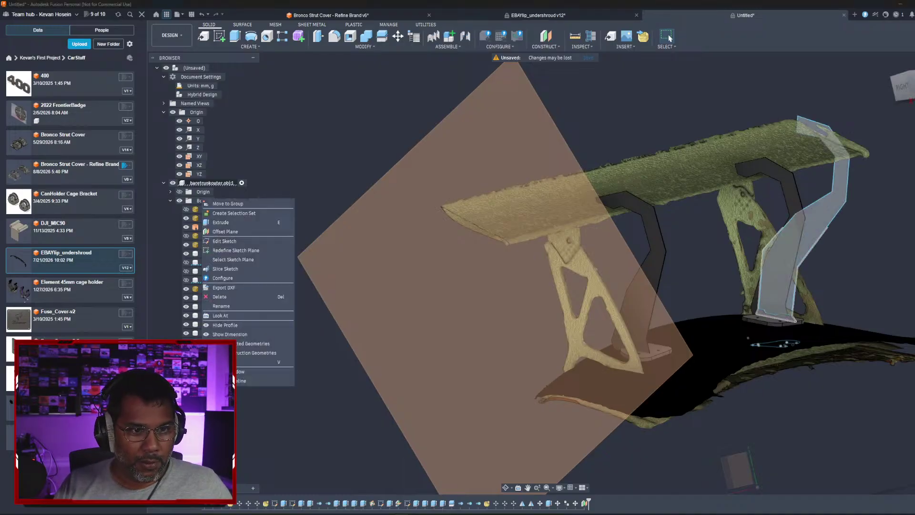
click(222, 241)
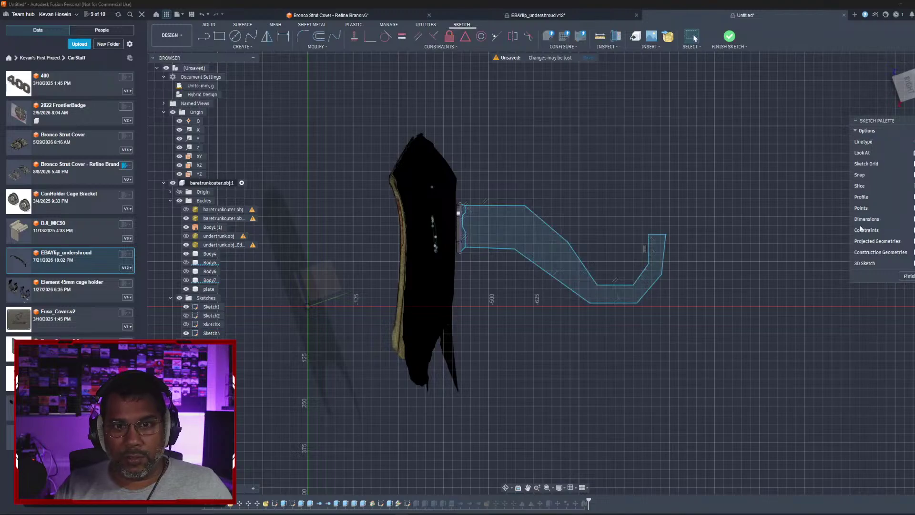
click(203, 16)
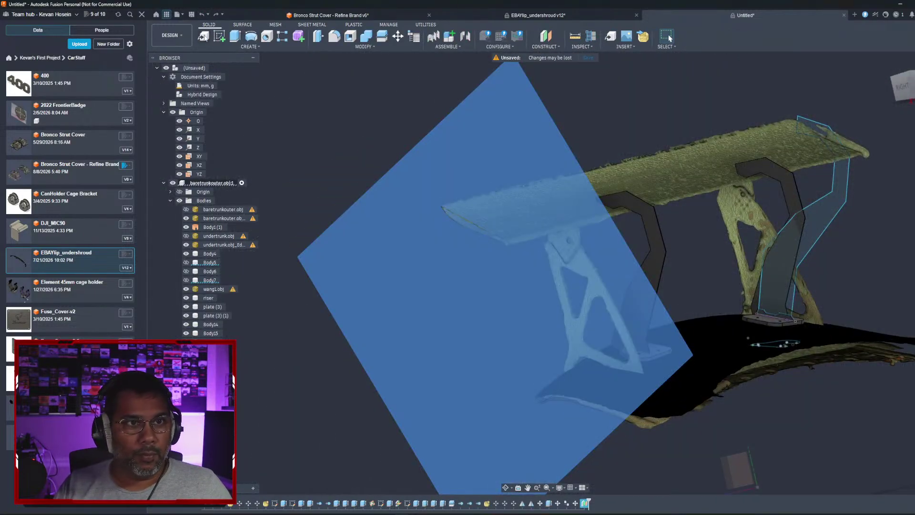
Step: Redraw the thin bent outline of the wing's end section on the offset plane as a closed line profile and finish the sketch
key(ctrl+y)
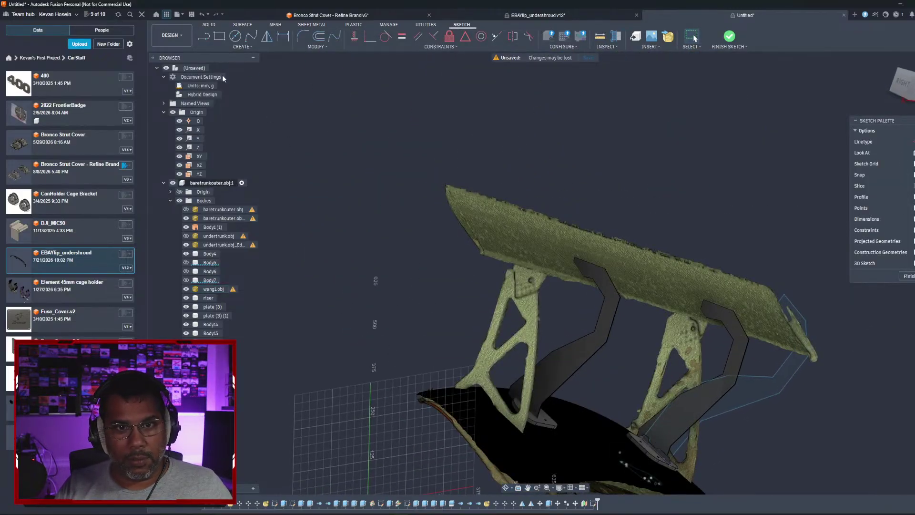
click(205, 38)
click(445, 196)
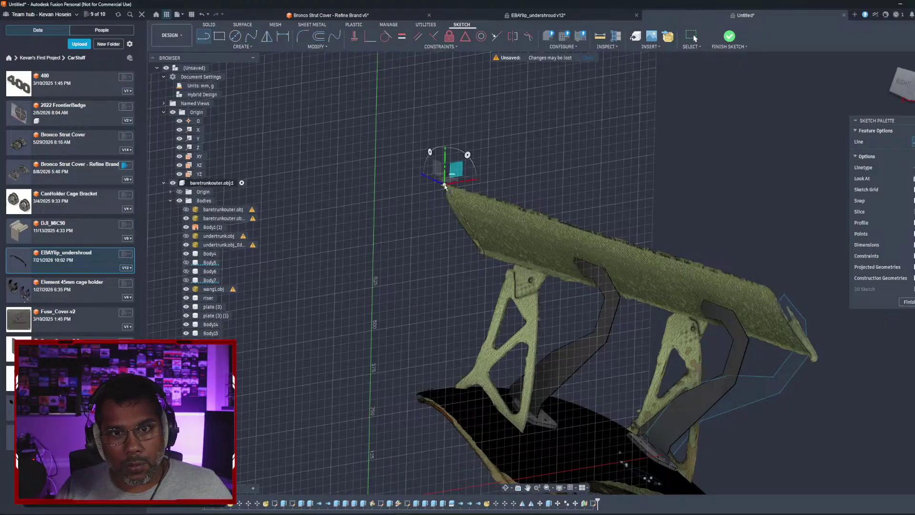
click(477, 250)
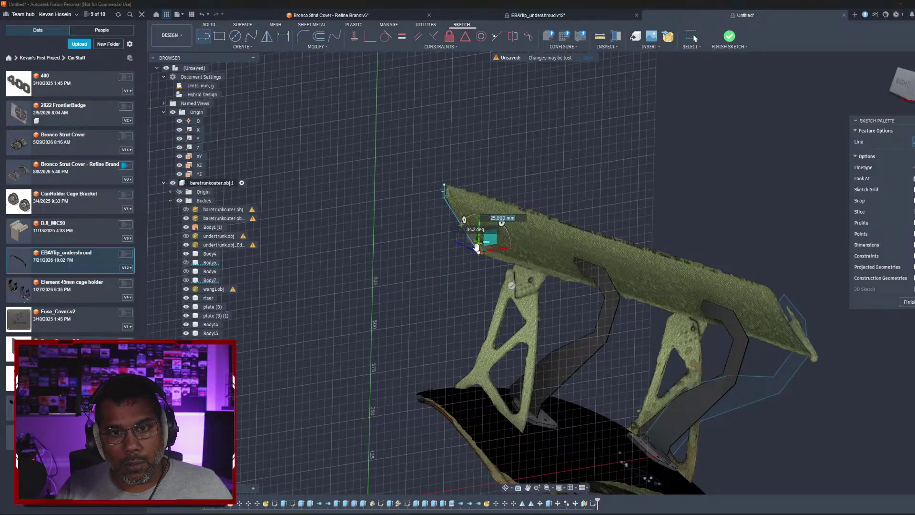
scroll(482, 222, up, 5)
scroll(482, 253, down, 8)
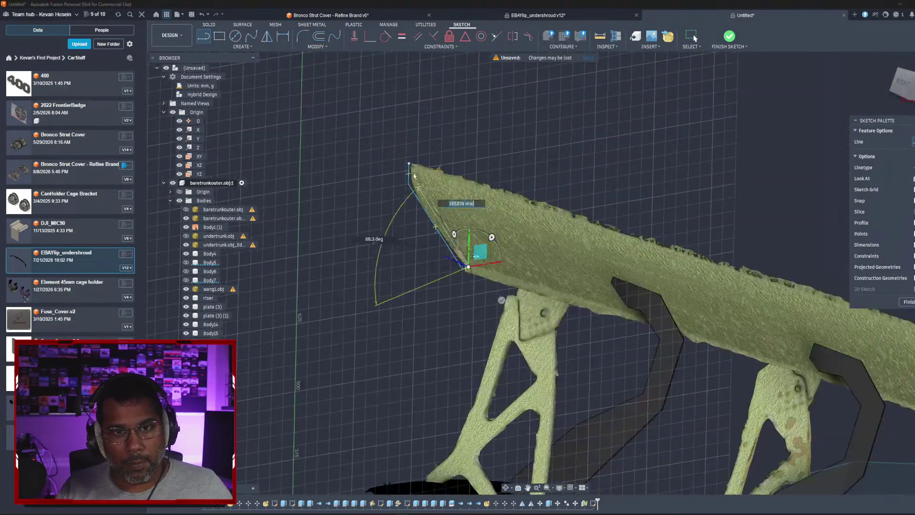
shift+middle_drag(382, 224, 397, 237)
key(Escape)
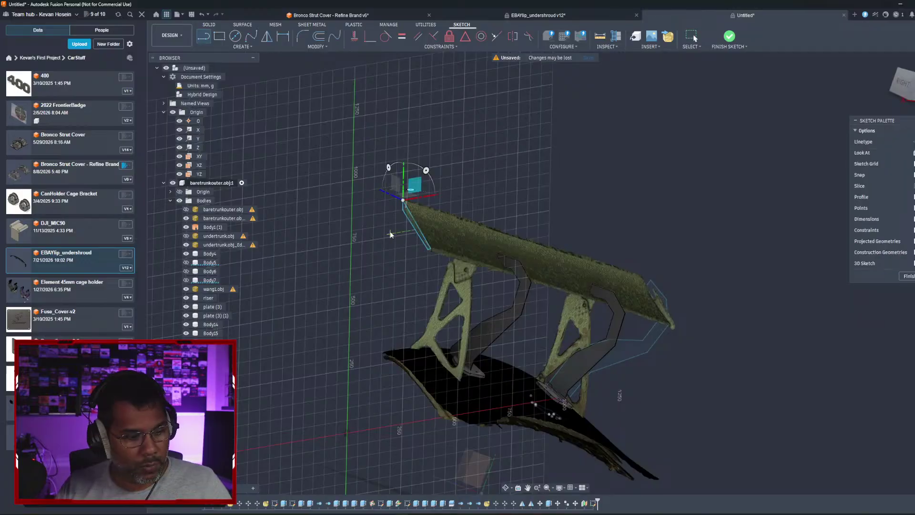
click(908, 276)
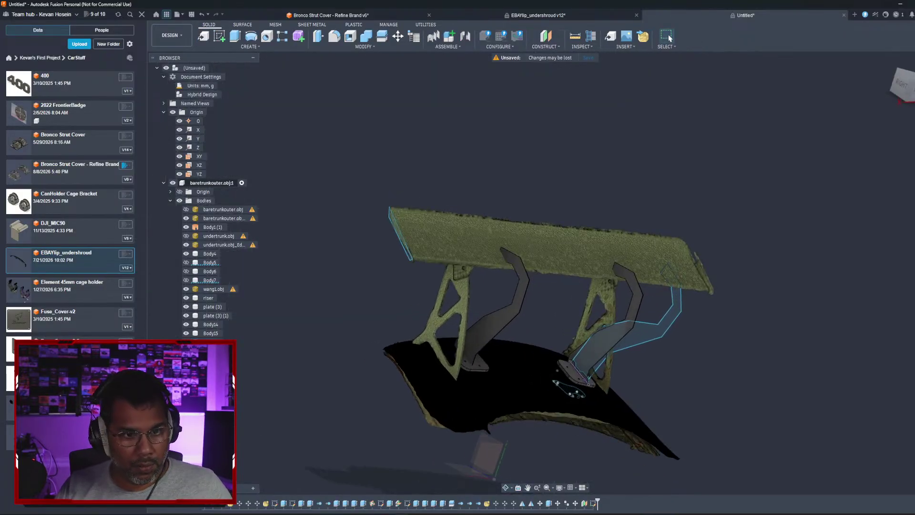
Step: Show the offset plane and create a second plane offset -1800 mm from it, at the wing's opposite end
click(186, 448)
click(379, 273)
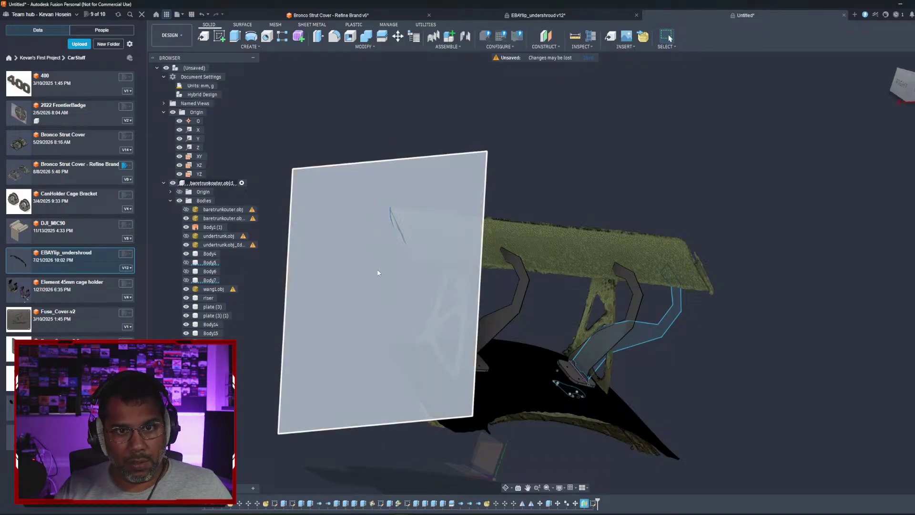
click(545, 37)
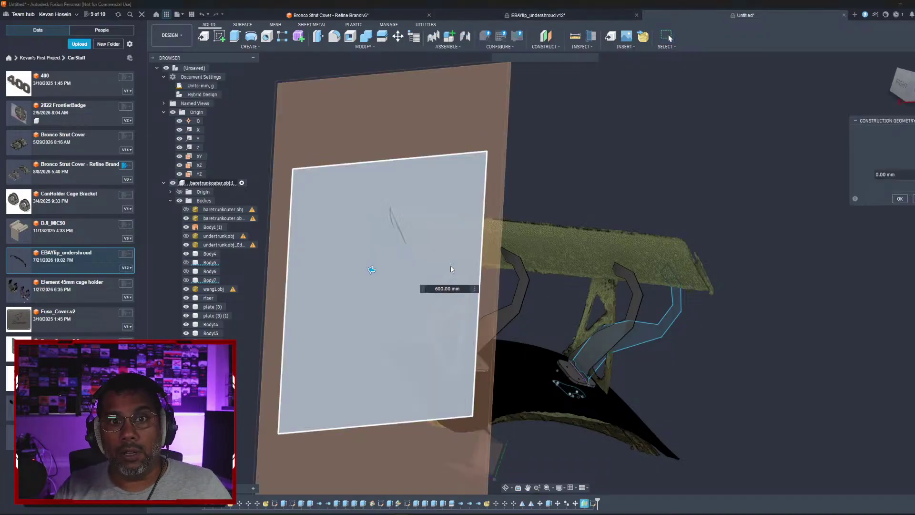
shift+middle_drag(574, 253, 463, 333)
drag(464, 334, 677, 302)
shift+middle_drag(677, 301, 678, 303)
drag(678, 302, 618, 282)
shift+middle_drag(621, 271, 649, 275)
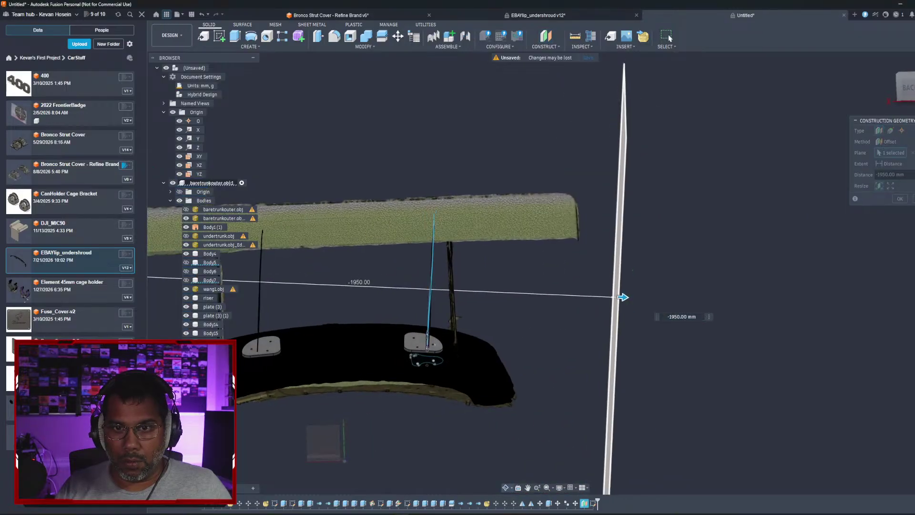
drag(624, 298, 582, 296)
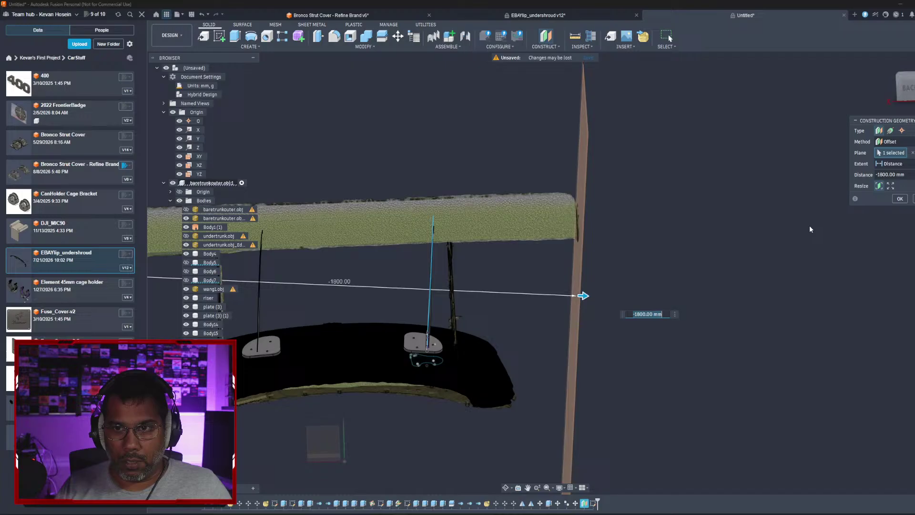
click(900, 199)
Step: On the new plane, sketch the wing-end outline from the upper tip along the outer edge to the lower corner
shift+middle_drag(635, 241, 622, 261)
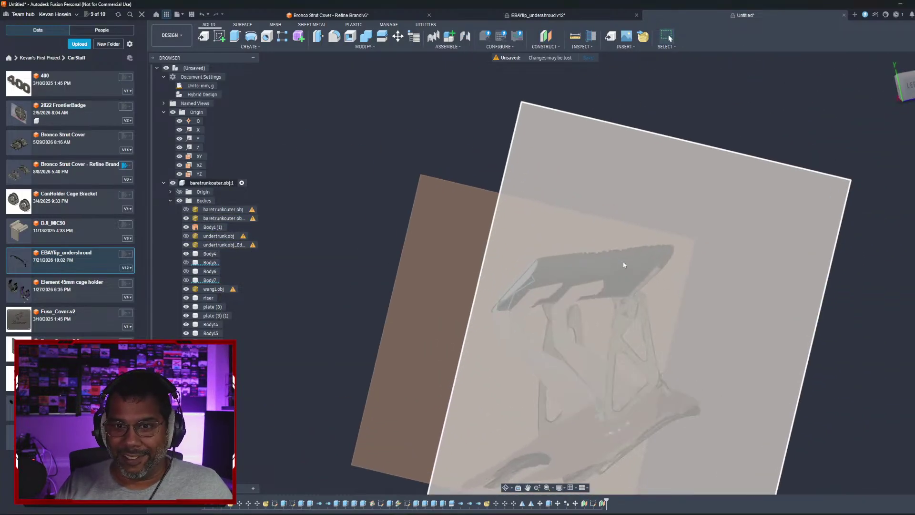
scroll(665, 262, up, 3)
click(666, 261)
click(219, 35)
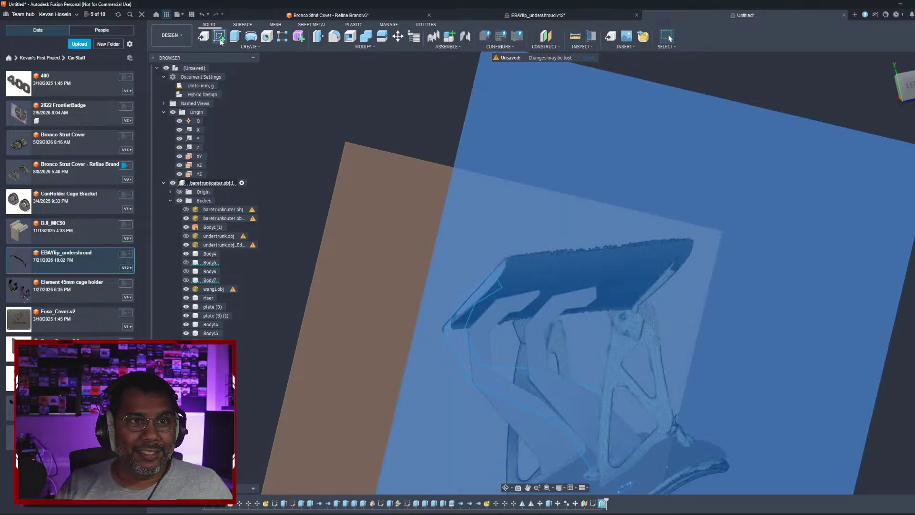
mouse_move(549, 86)
middle_down()
mouse_move(592, 281)
mouse_move(591, 249)
mouse_move(664, 248)
middle_up()
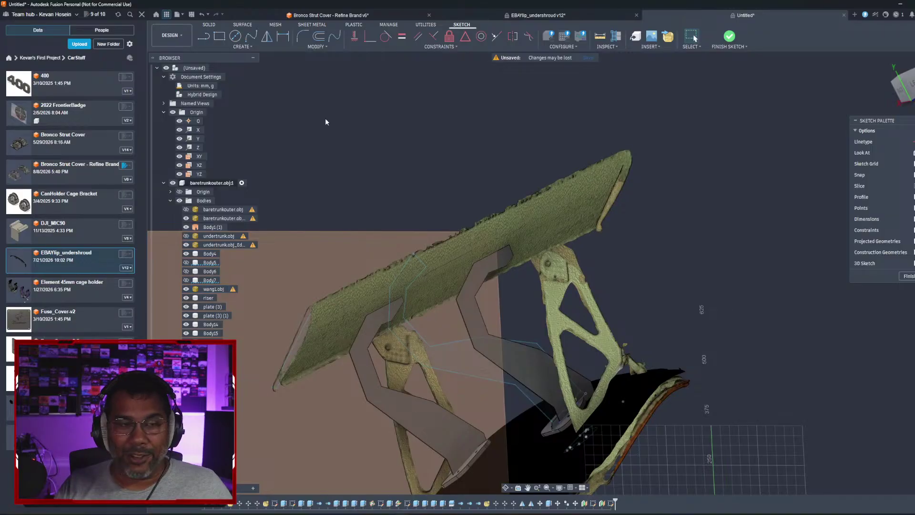
click(203, 36)
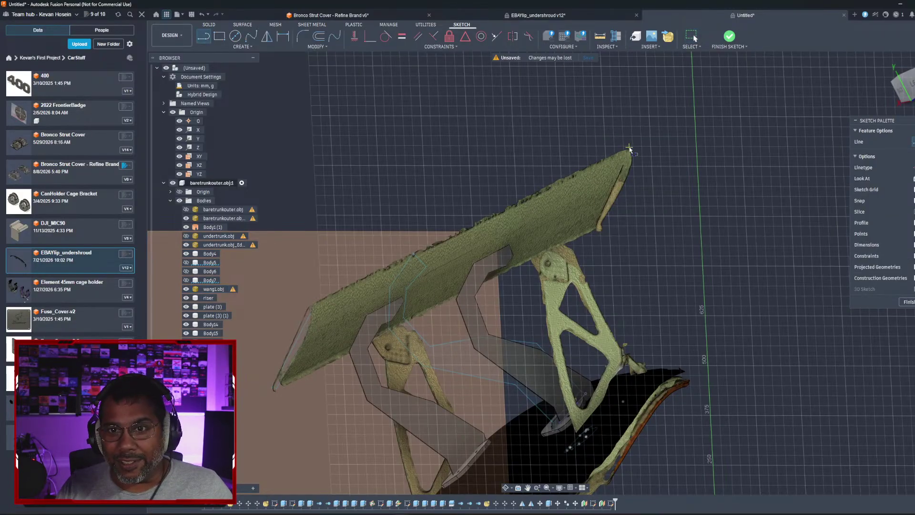
click(636, 163)
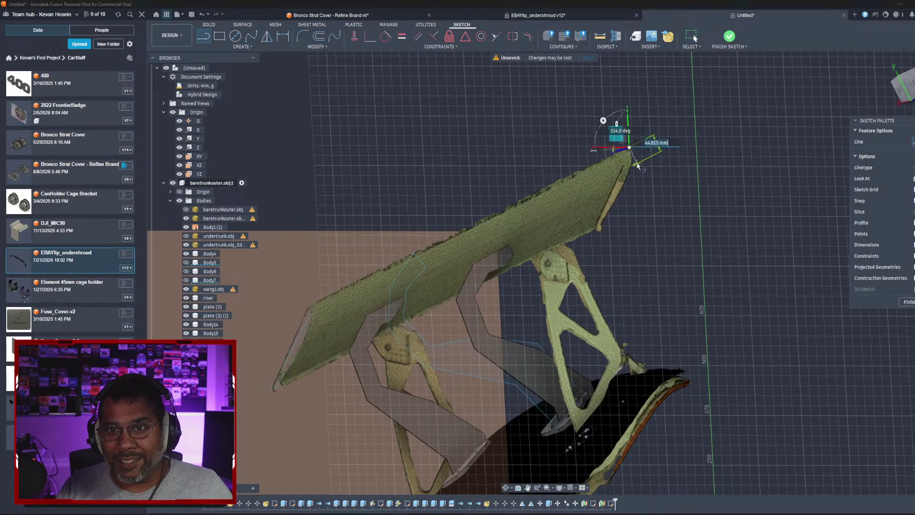
click(604, 232)
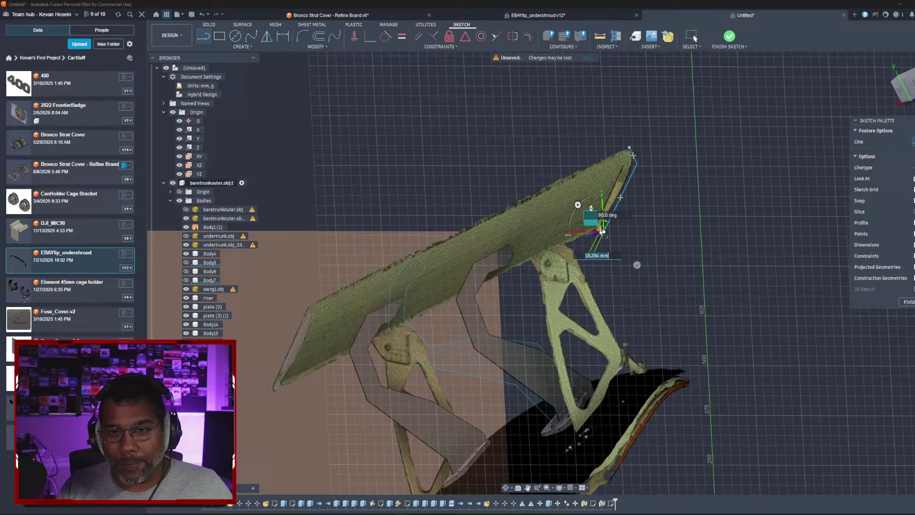
click(629, 148)
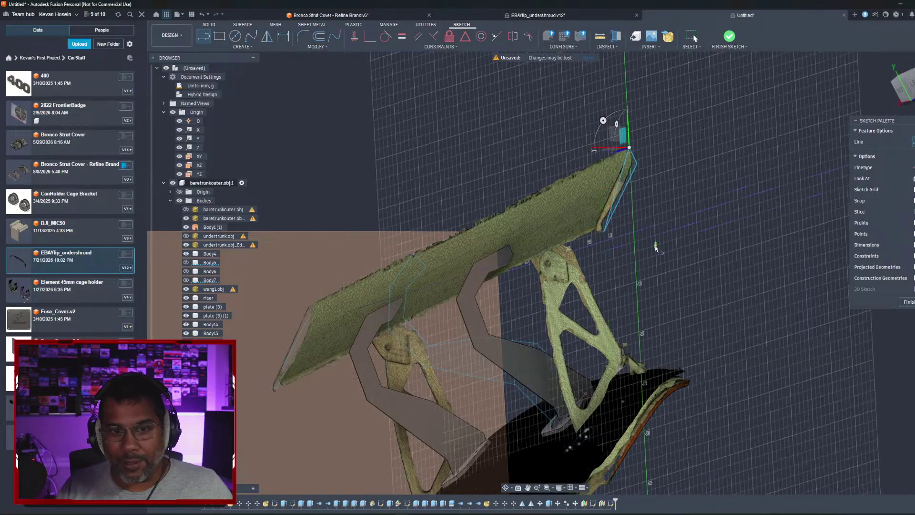
key(Escape)
Step: Close the outline with a short line across the lower corner and a long line back to the upper tip, and finish the sketch
scroll(625, 224, up, 5)
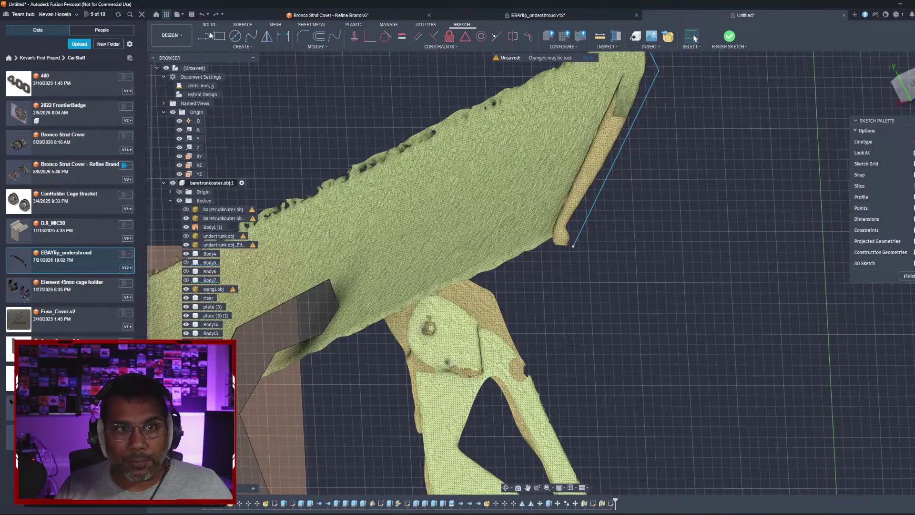
click(204, 36)
scroll(535, 245, up, 3)
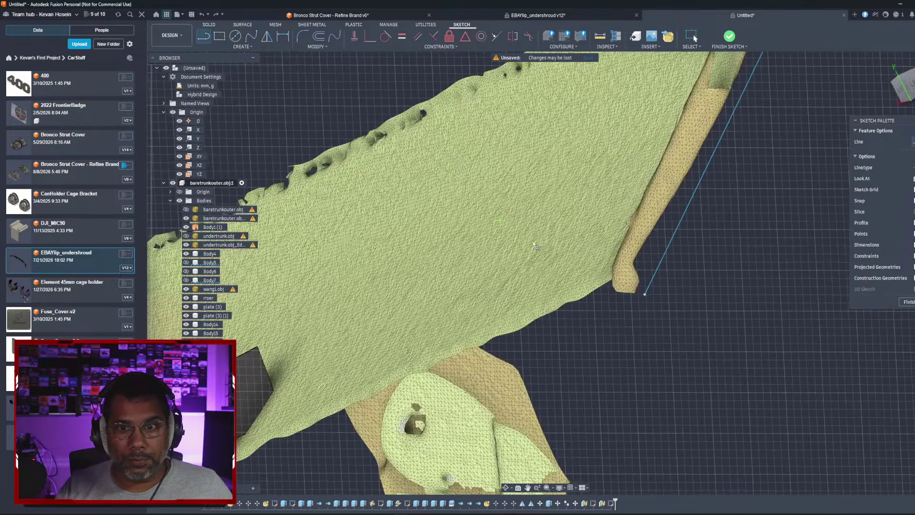
click(647, 294)
click(607, 269)
scroll(615, 223, down, 4)
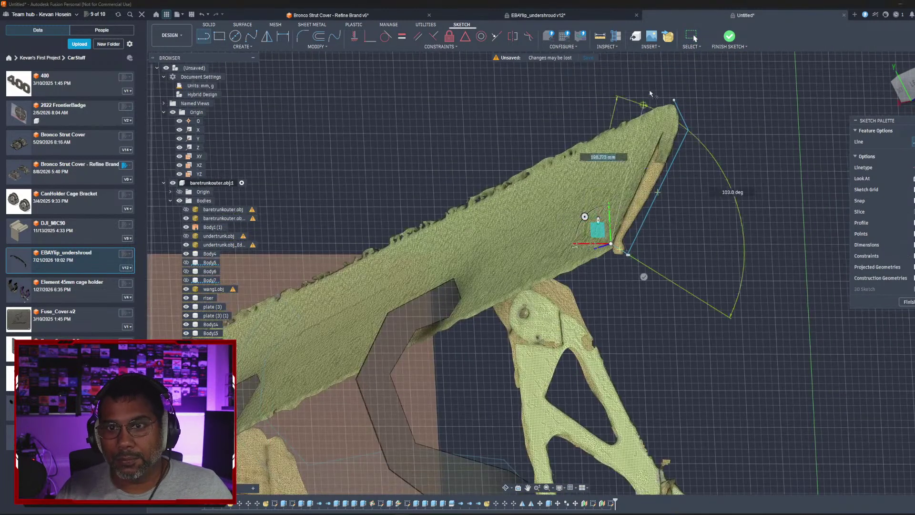
click(675, 101)
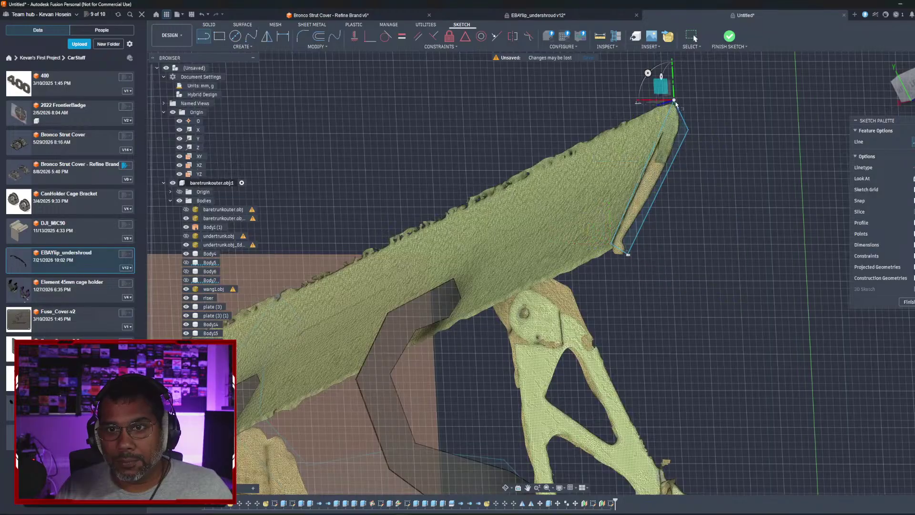
click(908, 302)
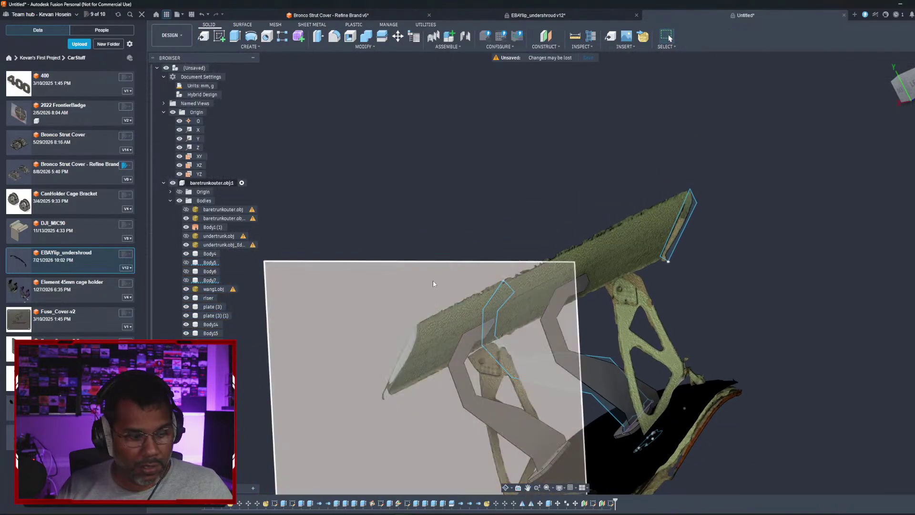
Step: Hide the first offset plane and loft between the two wing-end profiles as a new body
scroll(205, 381, down, 1)
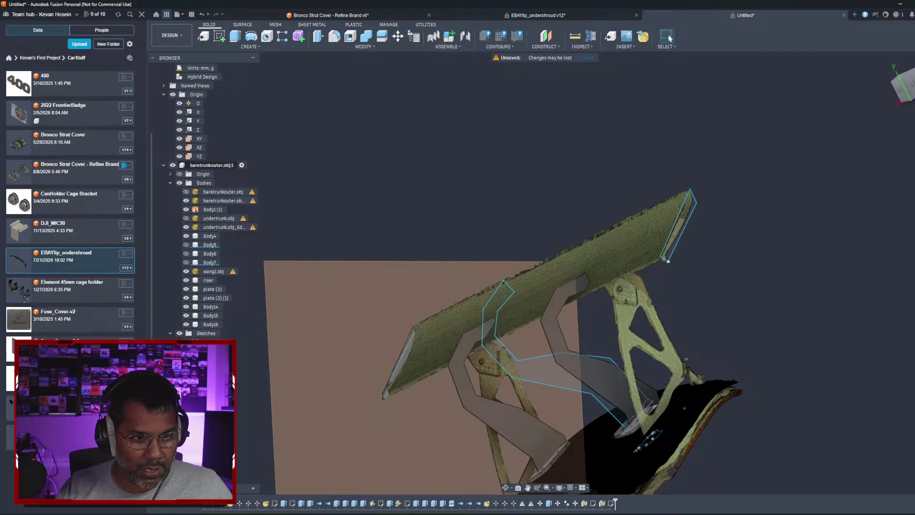
click(186, 412)
mouse_move(366, 367)
shift+middle_down()
mouse_move(408, 373)
mouse_move(392, 377)
mouse_move(387, 364)
shift+middle_up()
click(385, 359)
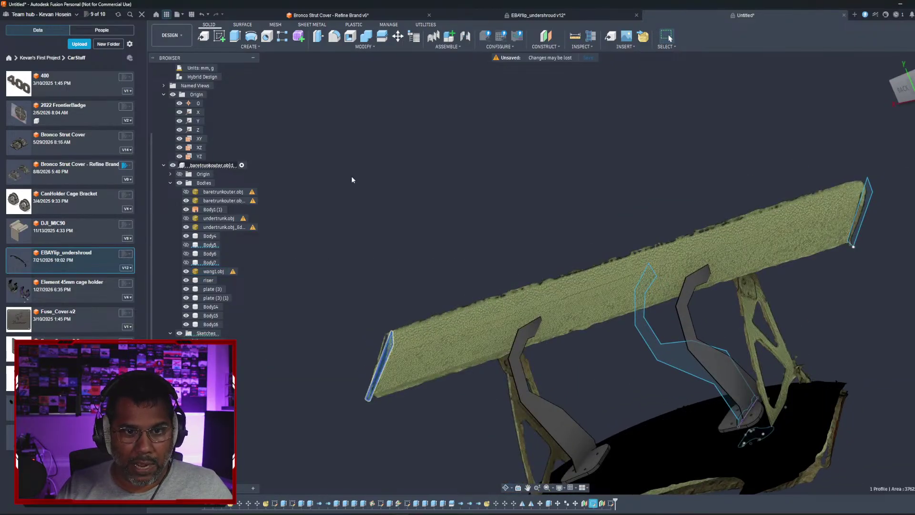
click(252, 46)
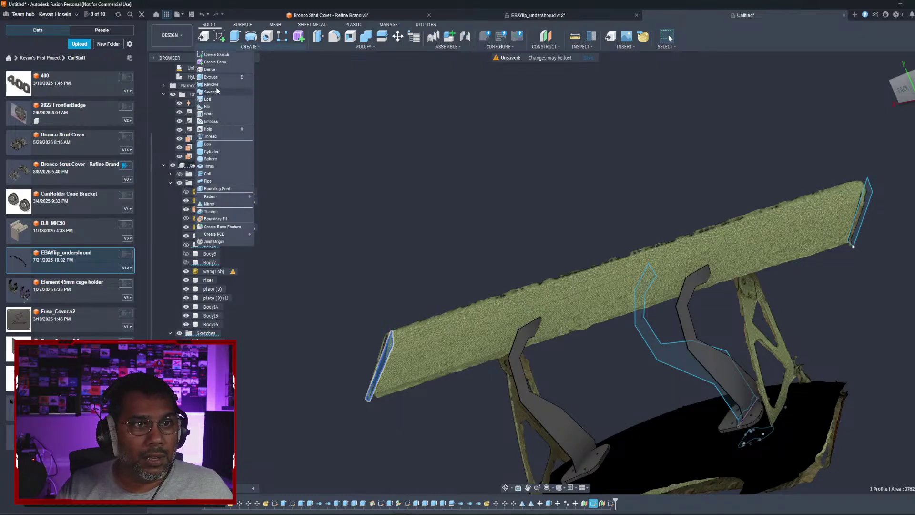
click(213, 103)
shift+middle_drag(502, 218, 539, 242)
click(539, 242)
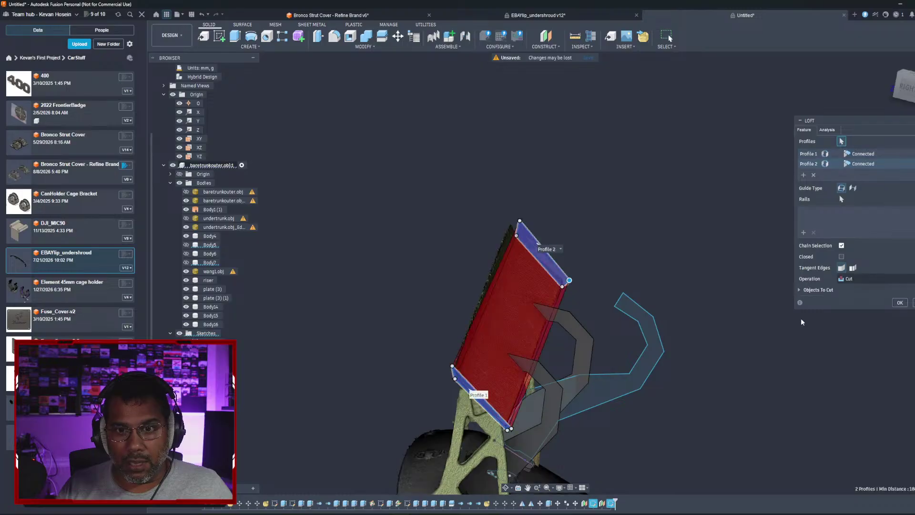
click(858, 278)
click(855, 317)
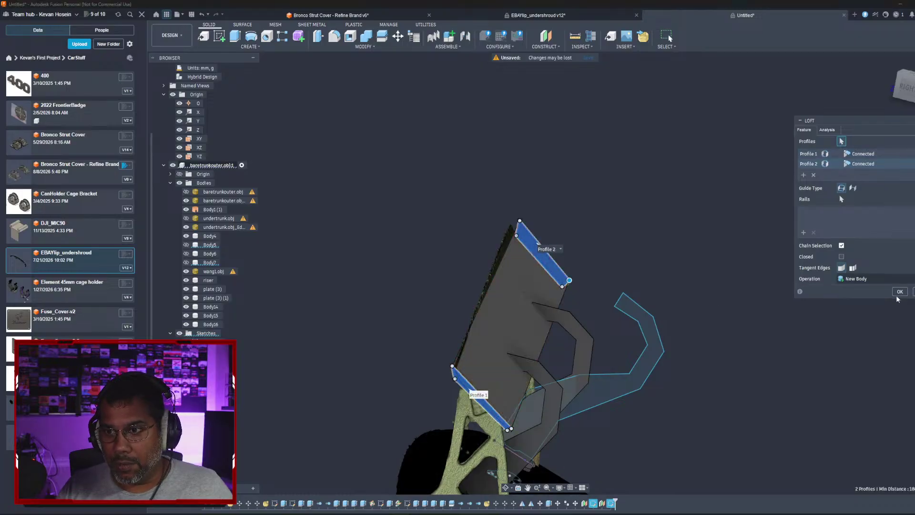
click(898, 292)
Step: Hide the scanned wing mesh so only the lofted wing remains on the risers
shift+middle_drag(639, 291, 706, 270)
scroll(643, 271, up, 6)
scroll(704, 271, down, 2)
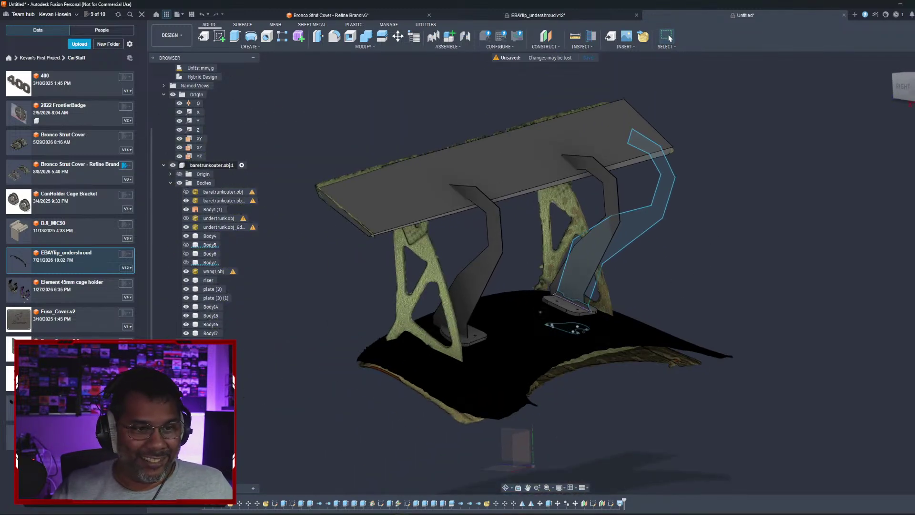
click(186, 272)
shift+middle_drag(406, 305, 529, 257)
shift+middle_drag(321, 306, 299, 314)
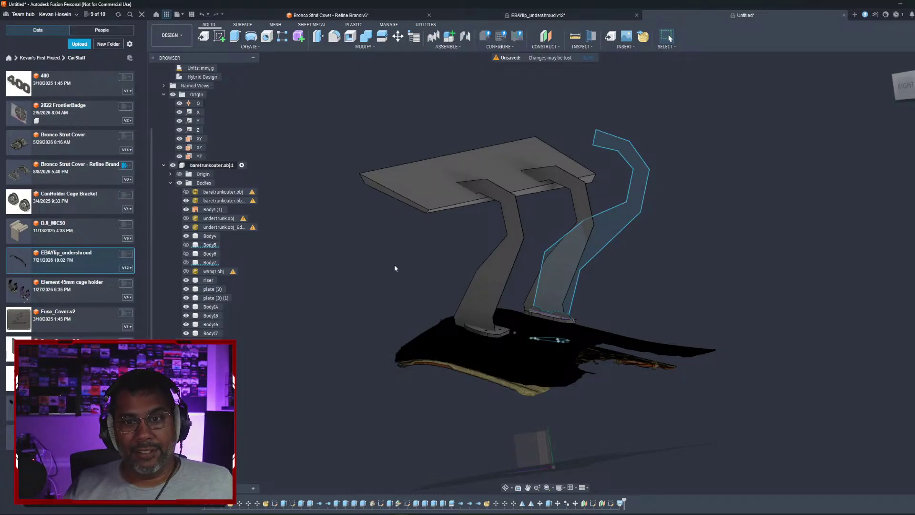
shift+middle_drag(404, 255, 386, 259)
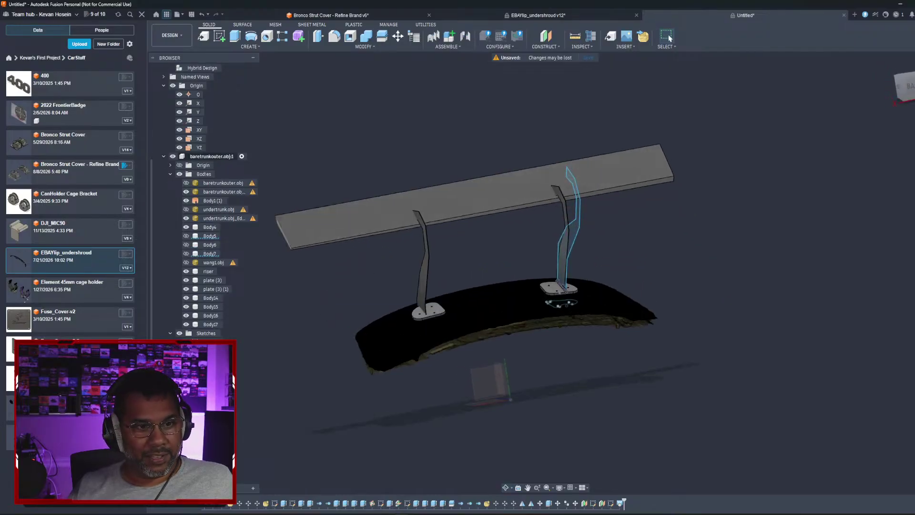
shift+middle_drag(338, 299, 424, 243)
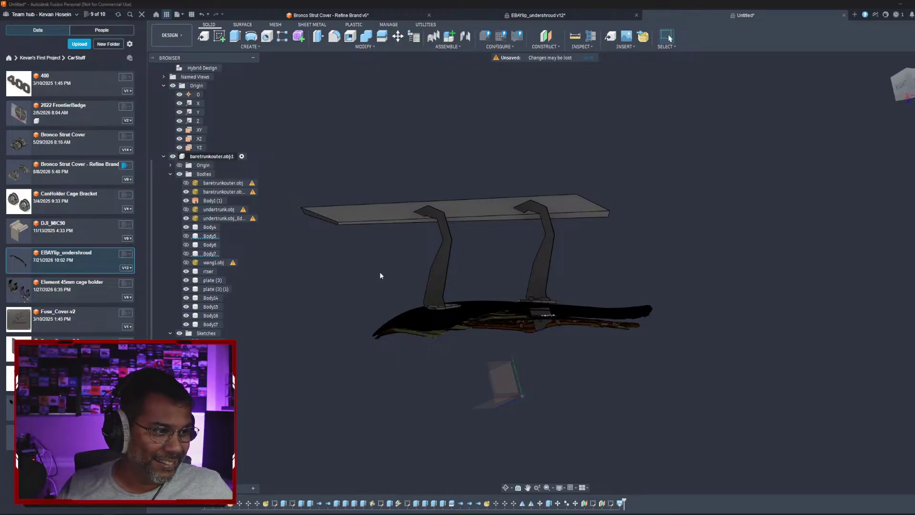
shift+middle_drag(378, 279, 415, 249)
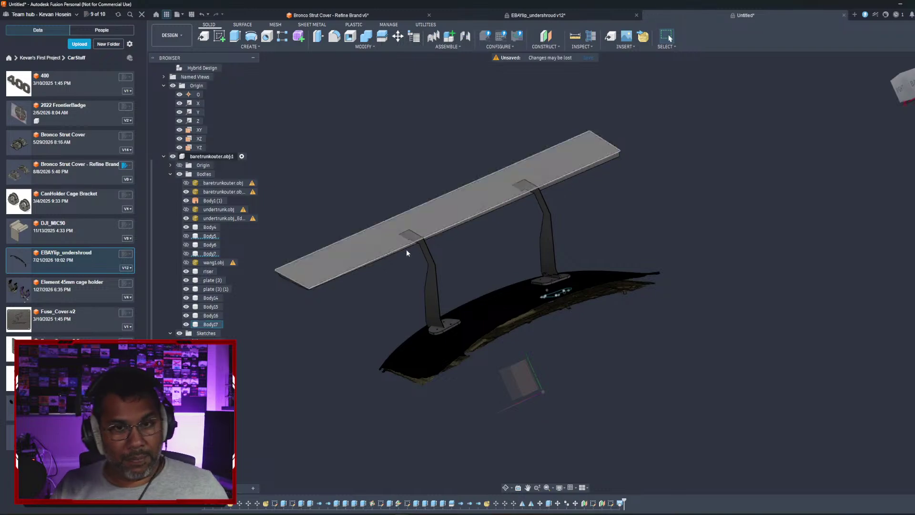
Step: Examine the lofted wing and both gooseneck risers from below, from the side and up close
shift+middle_drag(405, 209, 401, 176)
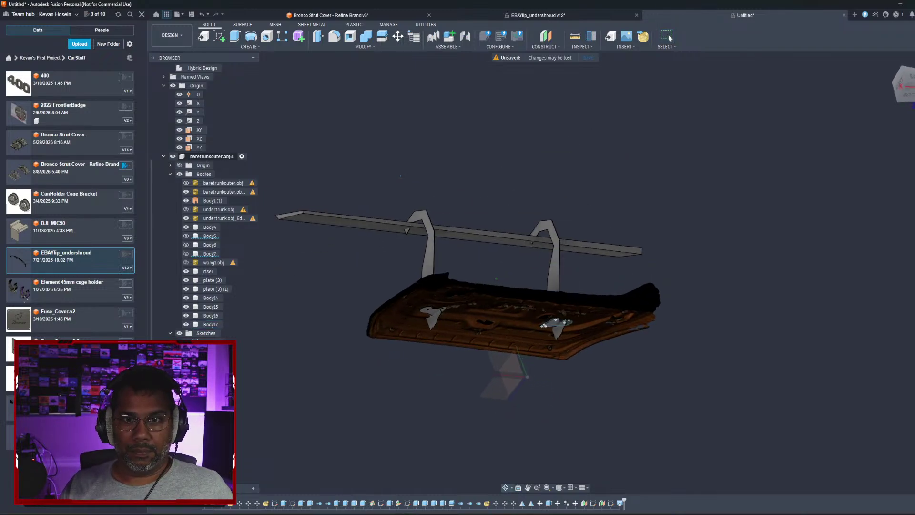
shift+middle_drag(401, 181, 371, 241)
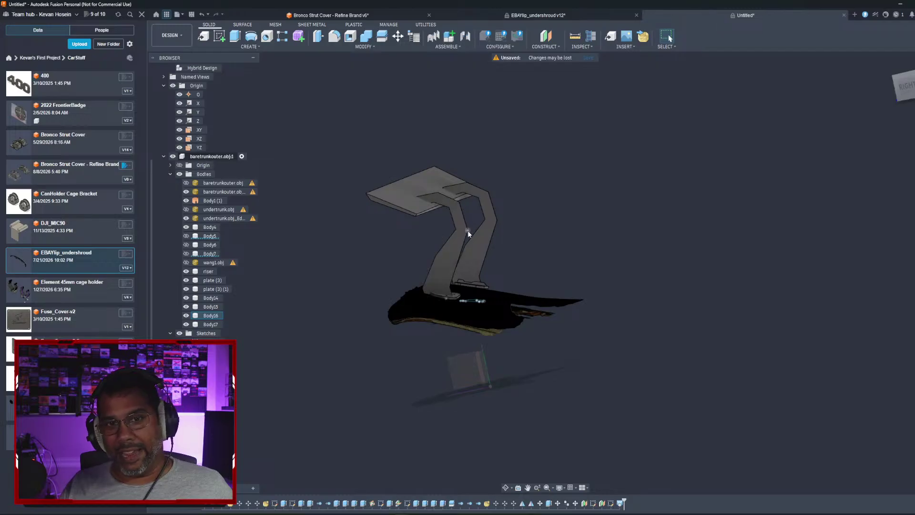
click(456, 239)
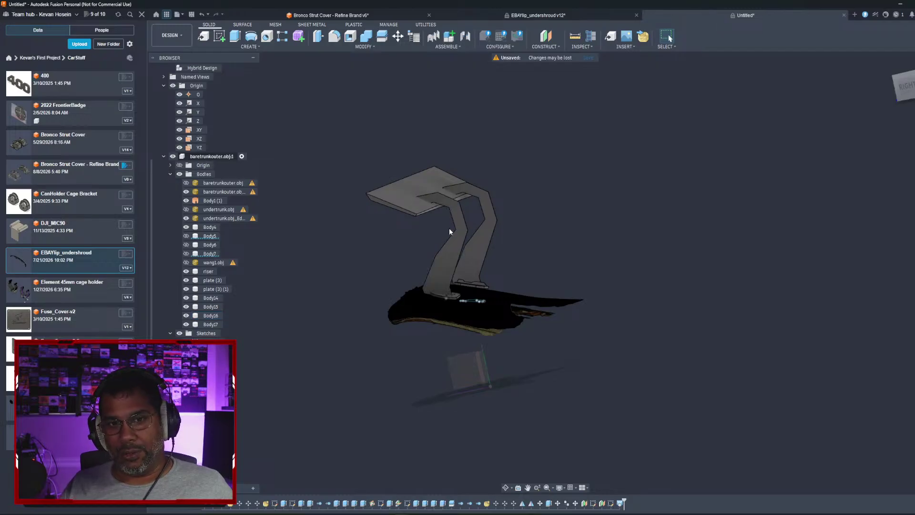
scroll(451, 224, up, 3)
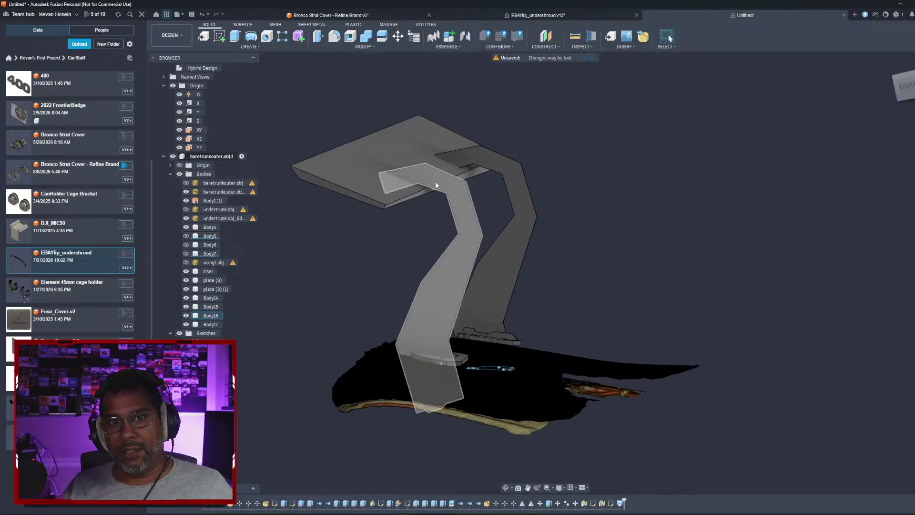
click(369, 279)
scroll(351, 268, down, 3)
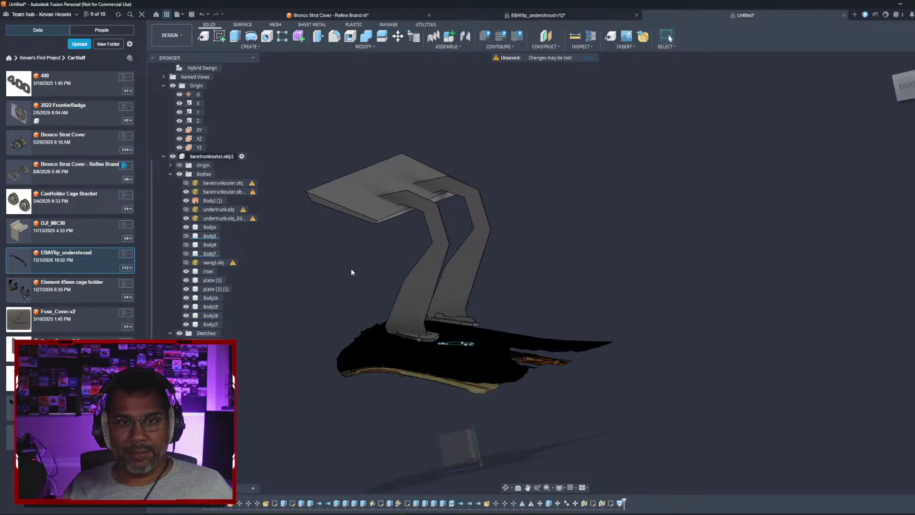
shift+middle_drag(352, 268, 415, 264)
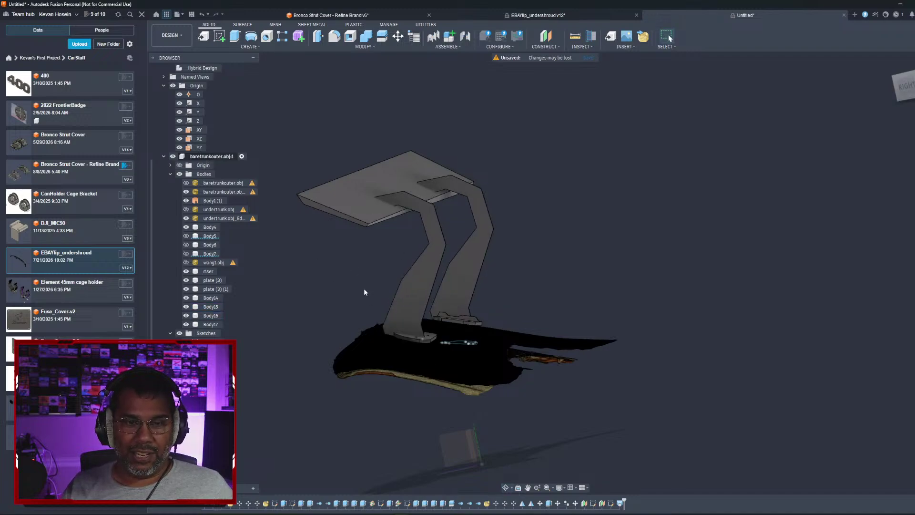
shift+middle_drag(386, 261, 350, 271)
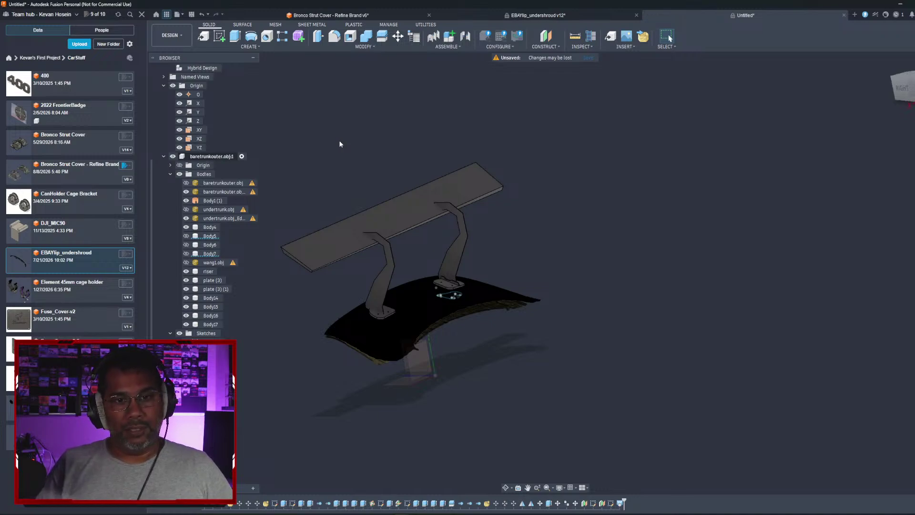
Step: Inspect the riser base plates on the outer trunk surface and the matching plates on the underside of the trunk scan
shift+middle_drag(340, 143, 458, 290)
scroll(525, 337, up, 5)
shift+middle_drag(525, 337, 543, 397)
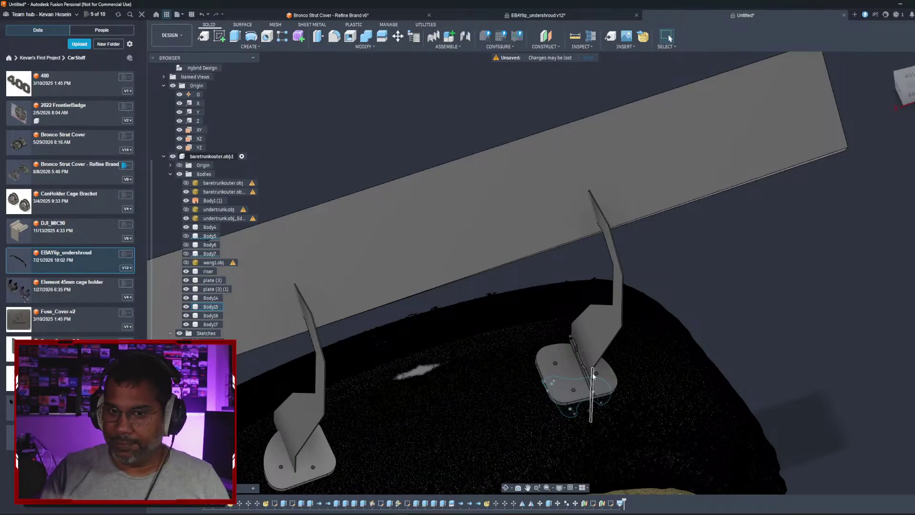
scroll(524, 362, down, 5)
shift+middle_drag(524, 360, 460, 262)
scroll(443, 268, up, 5)
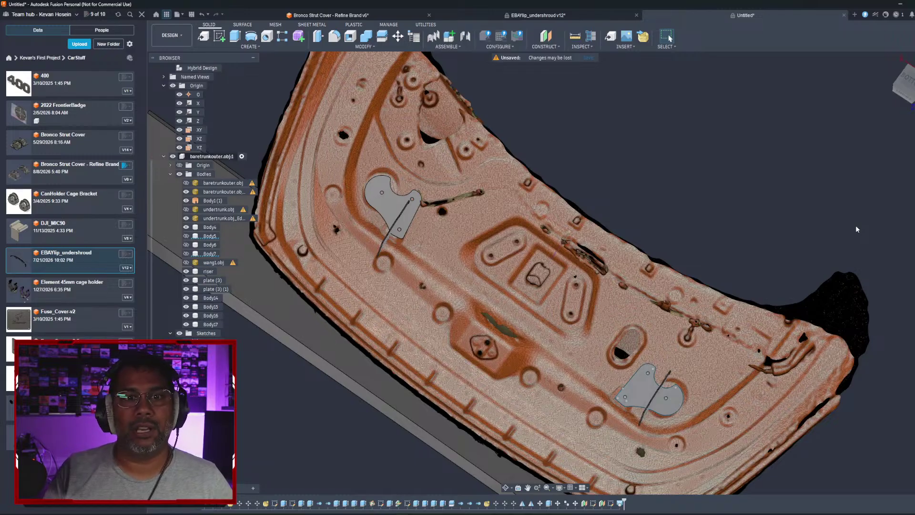
scroll(642, 248, up, 3)
scroll(642, 249, down, 3)
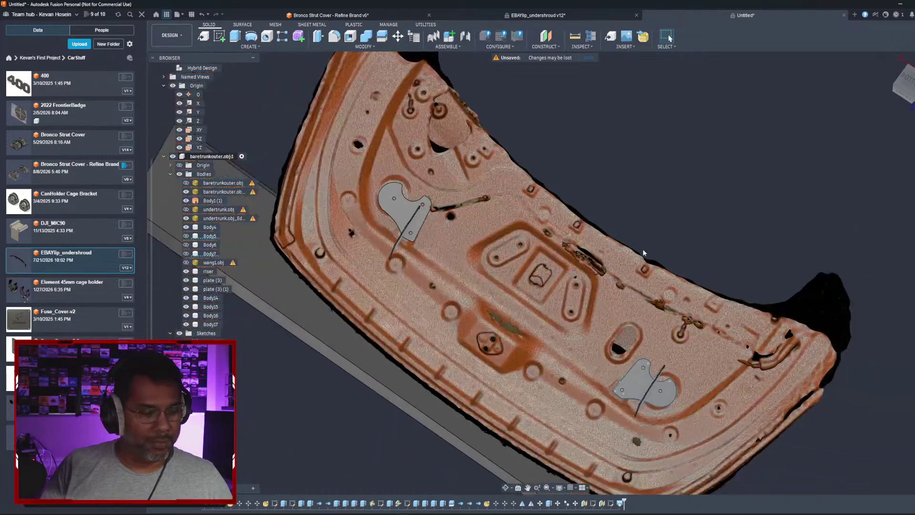
shift+middle_drag(643, 248, 496, 305)
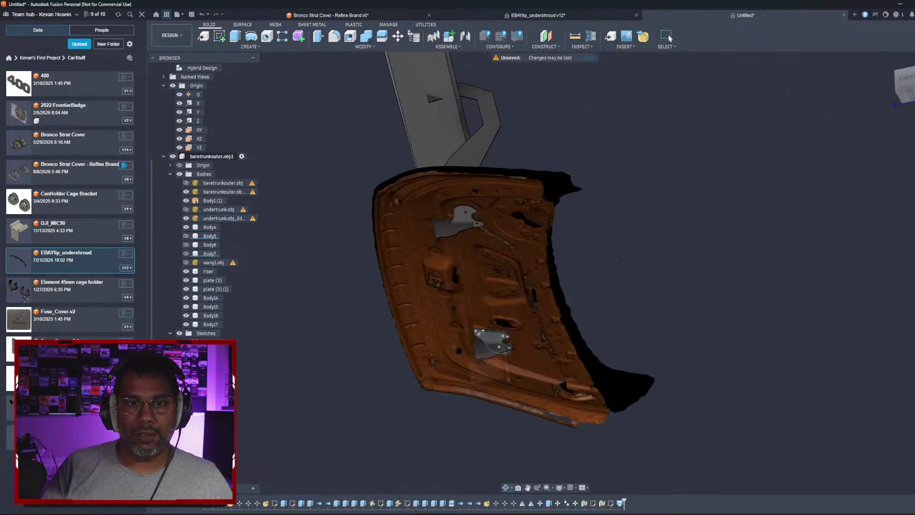
shift+middle_drag(616, 259, 585, 258)
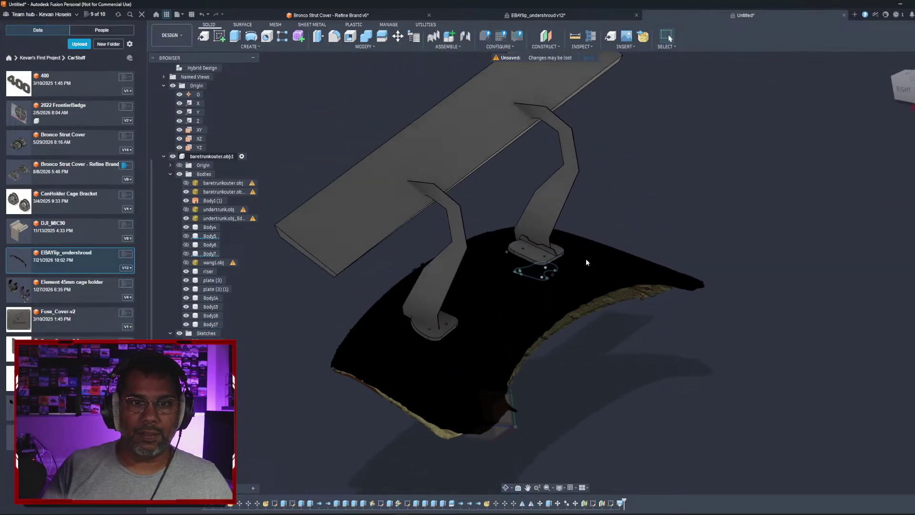